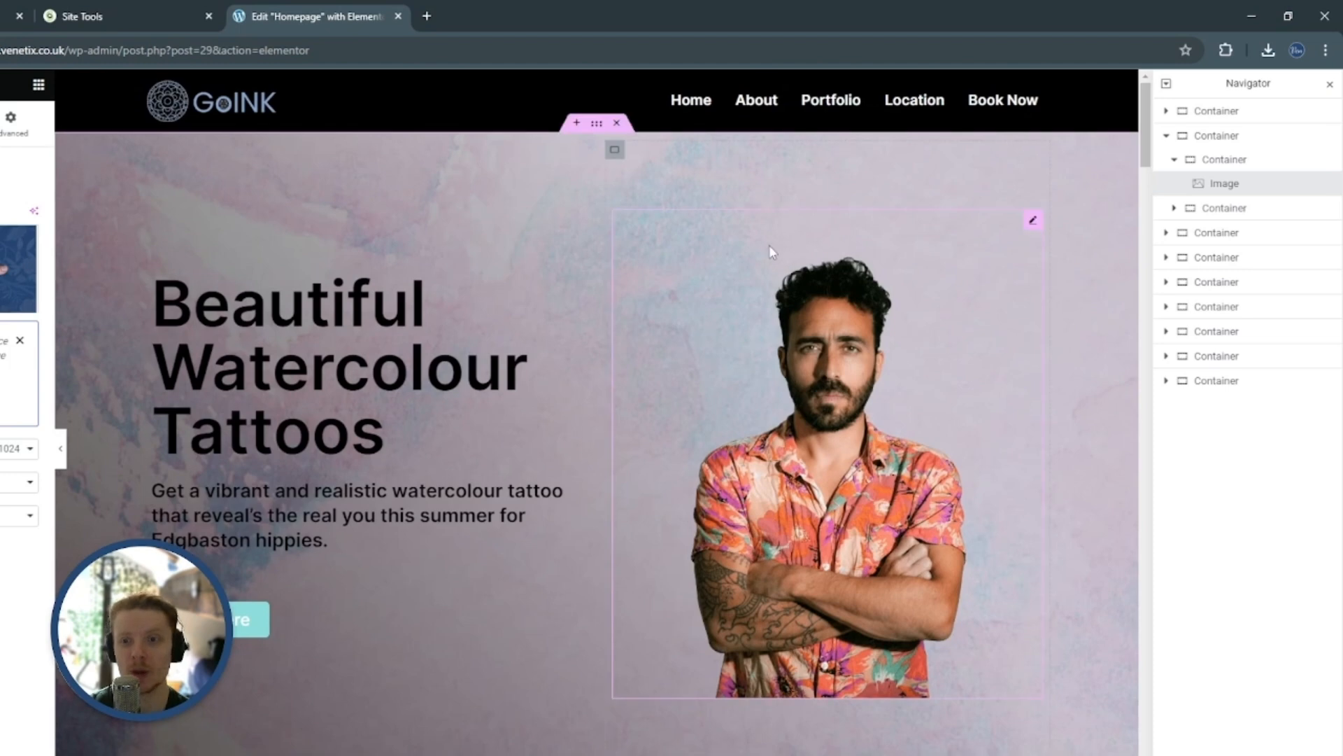
# Switch to ChatGPT and ask for brand palette colours that would fit with 84A2C6 and CAC4CE
pyautogui.click(3, 16)
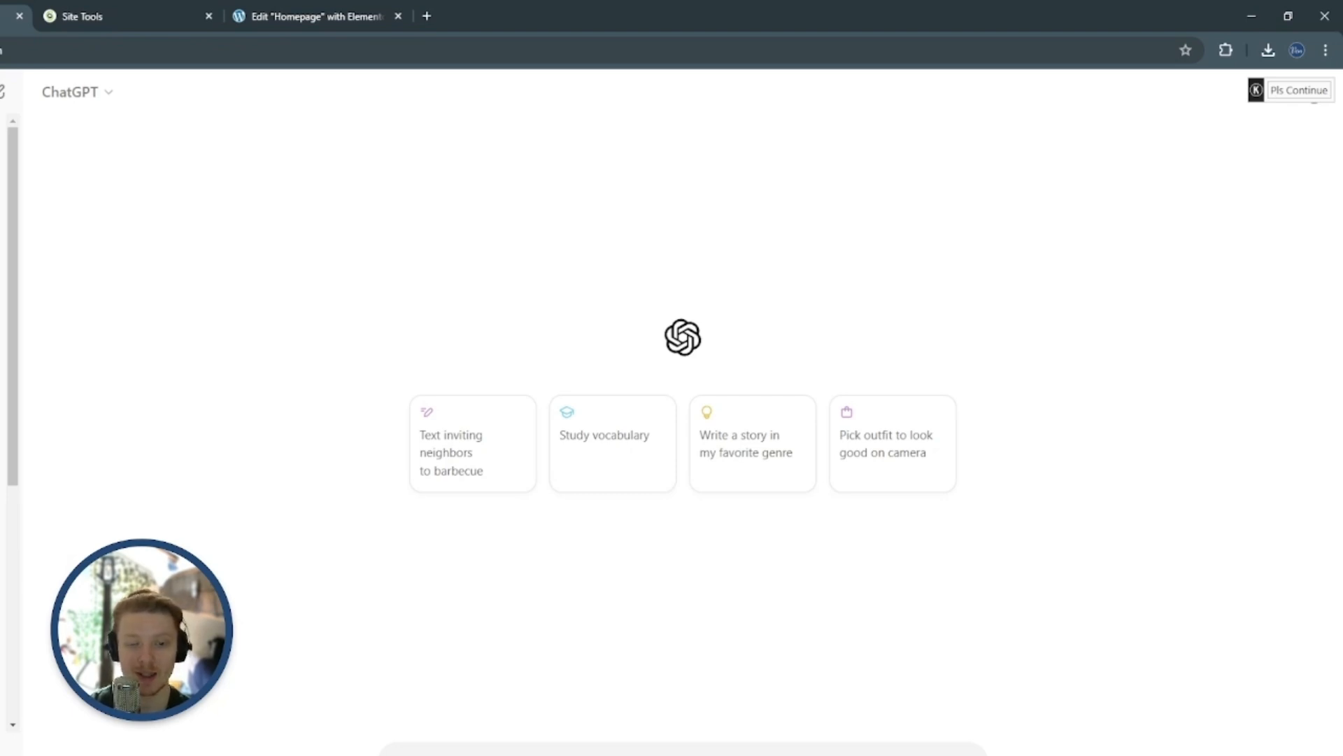
pyautogui.press('Return')
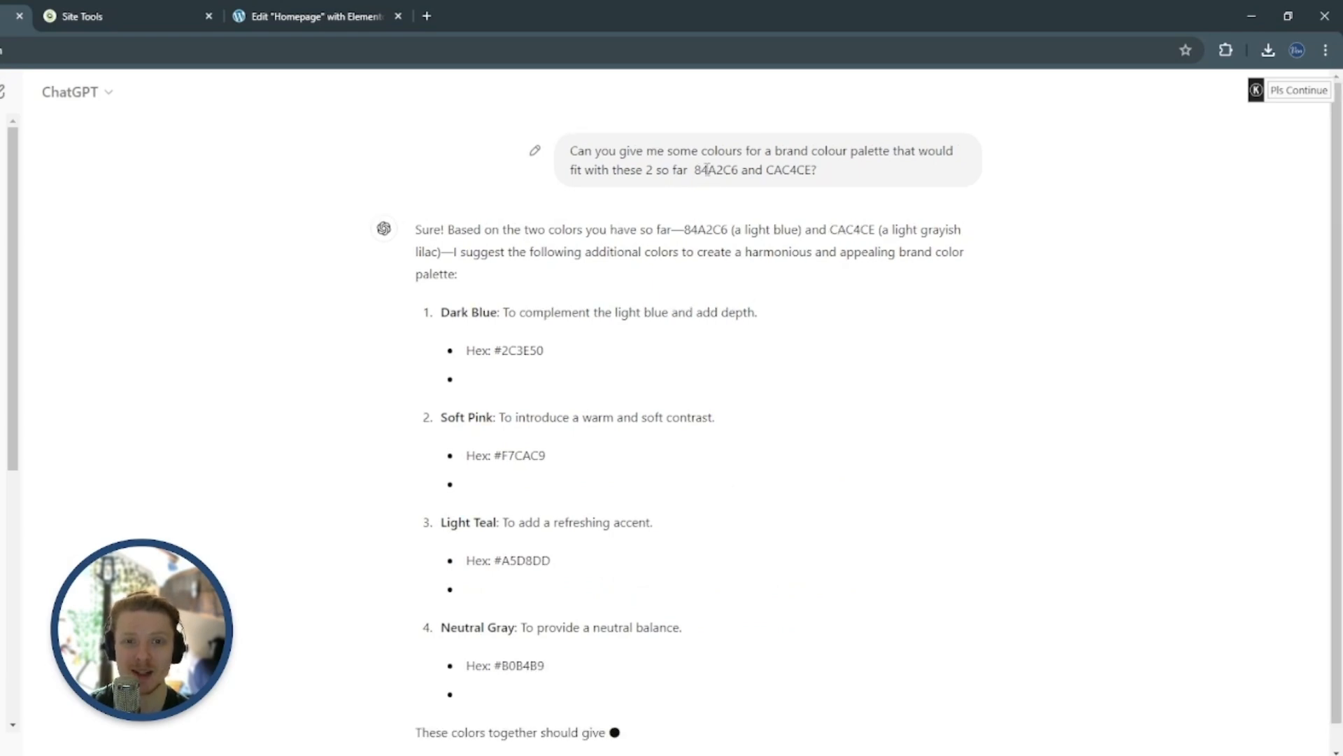
pyautogui.moveTo(710, 168); pyautogui.dragTo(742, 166)
pyautogui.click(815, 161)
pyautogui.scroll(1, 836, 293)
pyautogui.scroll(-1, 836, 297)
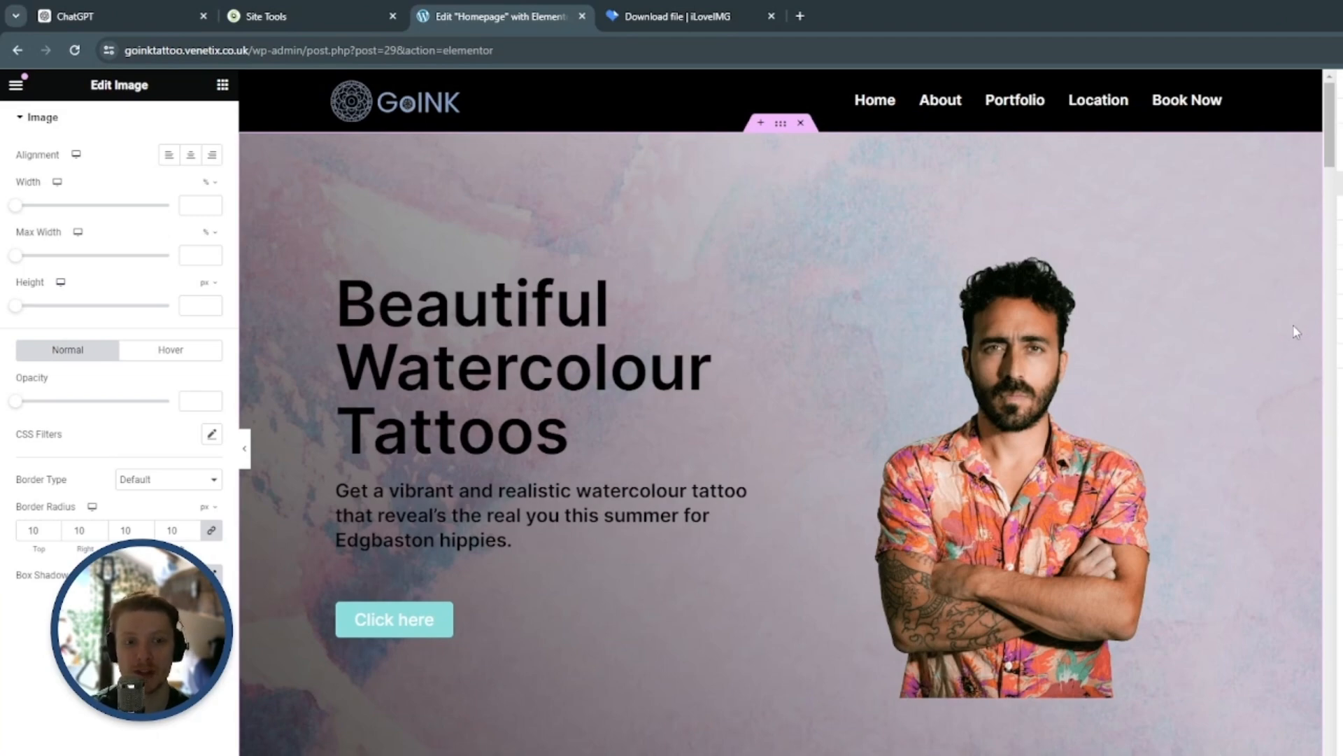
# Return to the Elementor homepage editor and review the desktop page's section layout and colours from the hero to the footer
pyautogui.scroll(-8, 1292, 355)
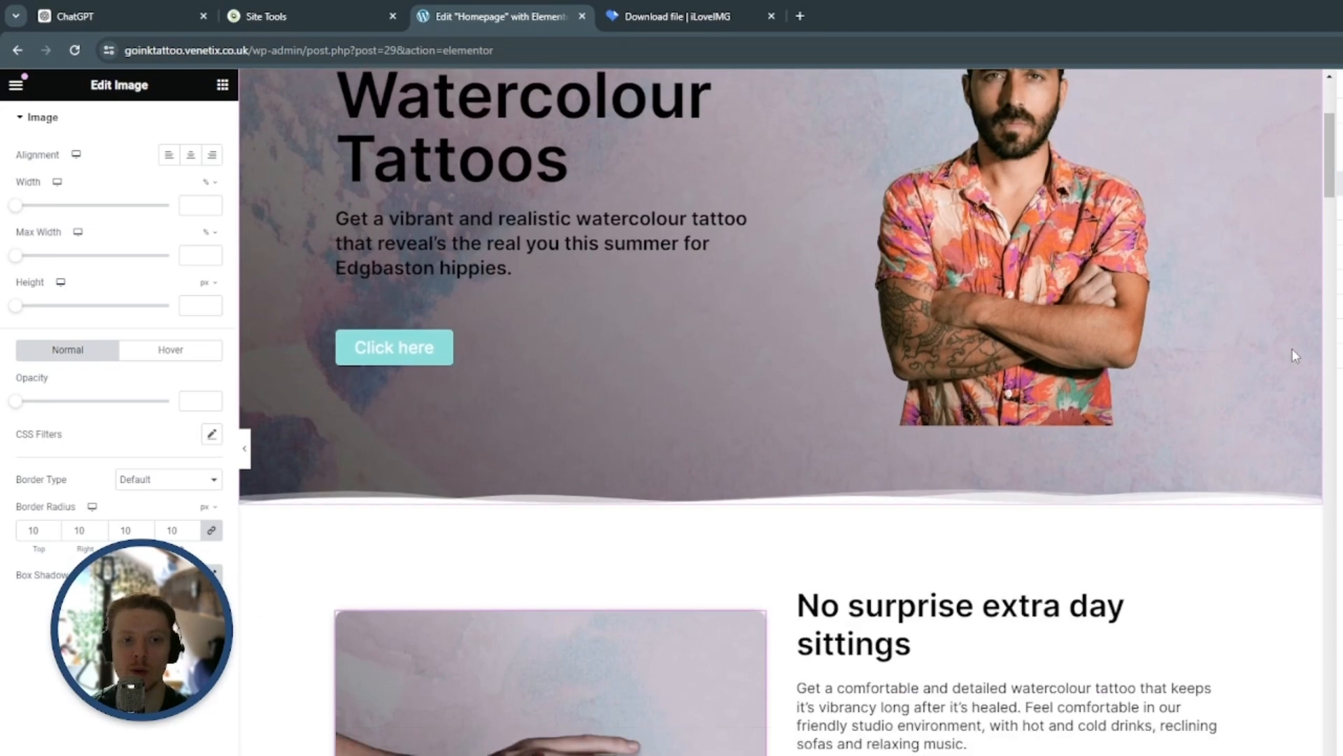
pyautogui.scroll(-4, 1295, 356)
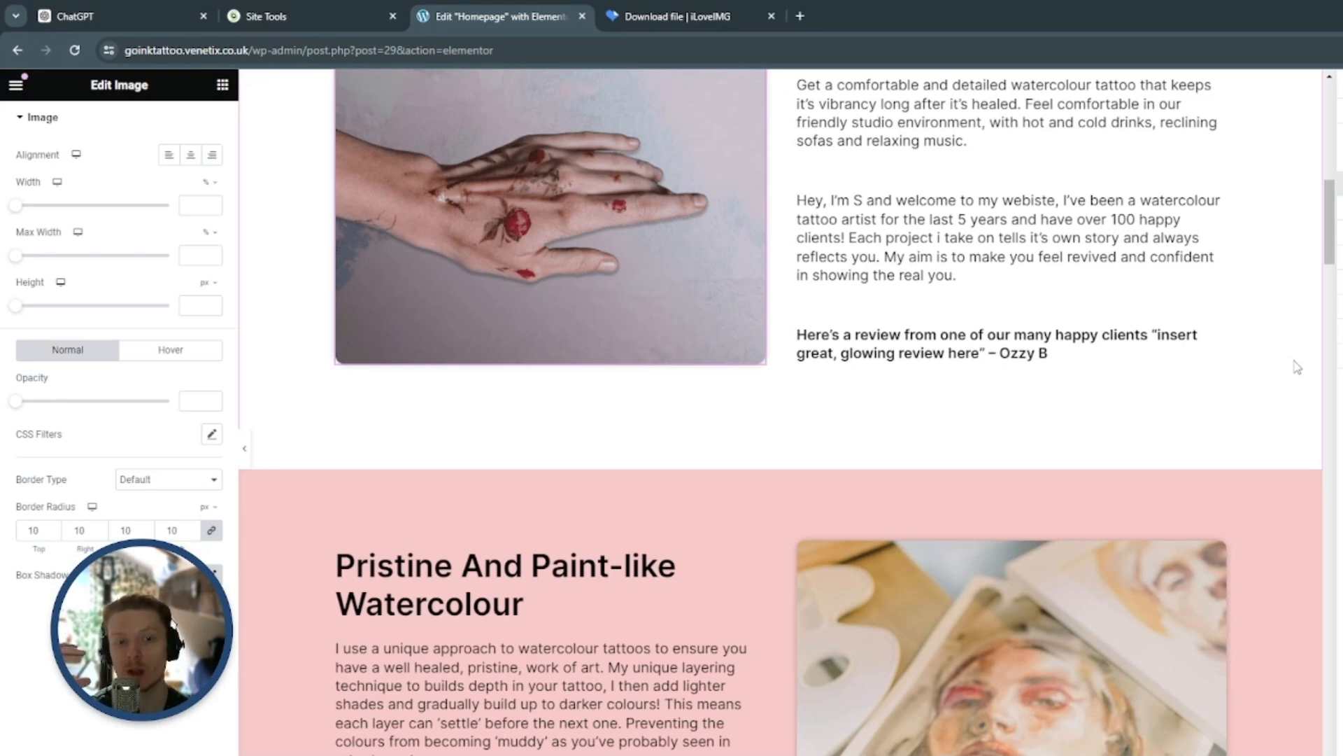
pyautogui.scroll(-5, 1295, 378)
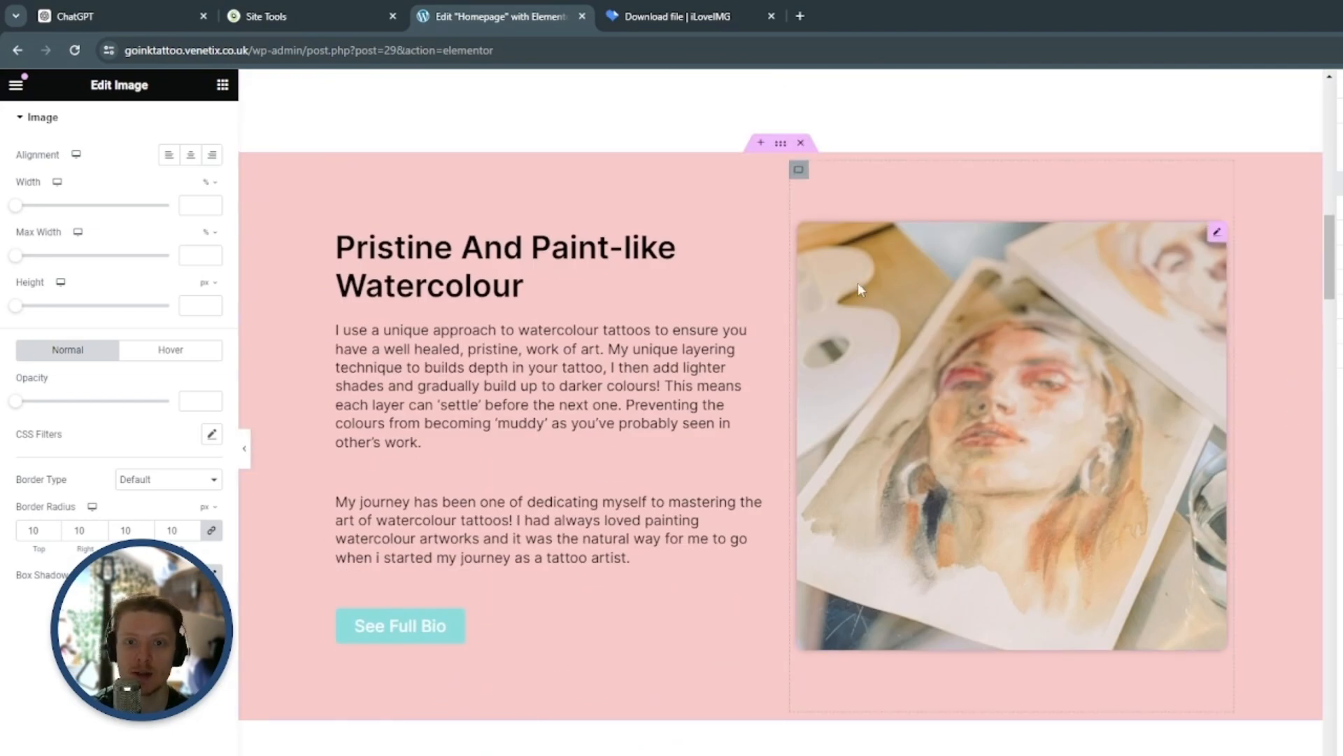
pyautogui.scroll(5, 759, 376)
pyautogui.scroll(12, 759, 375)
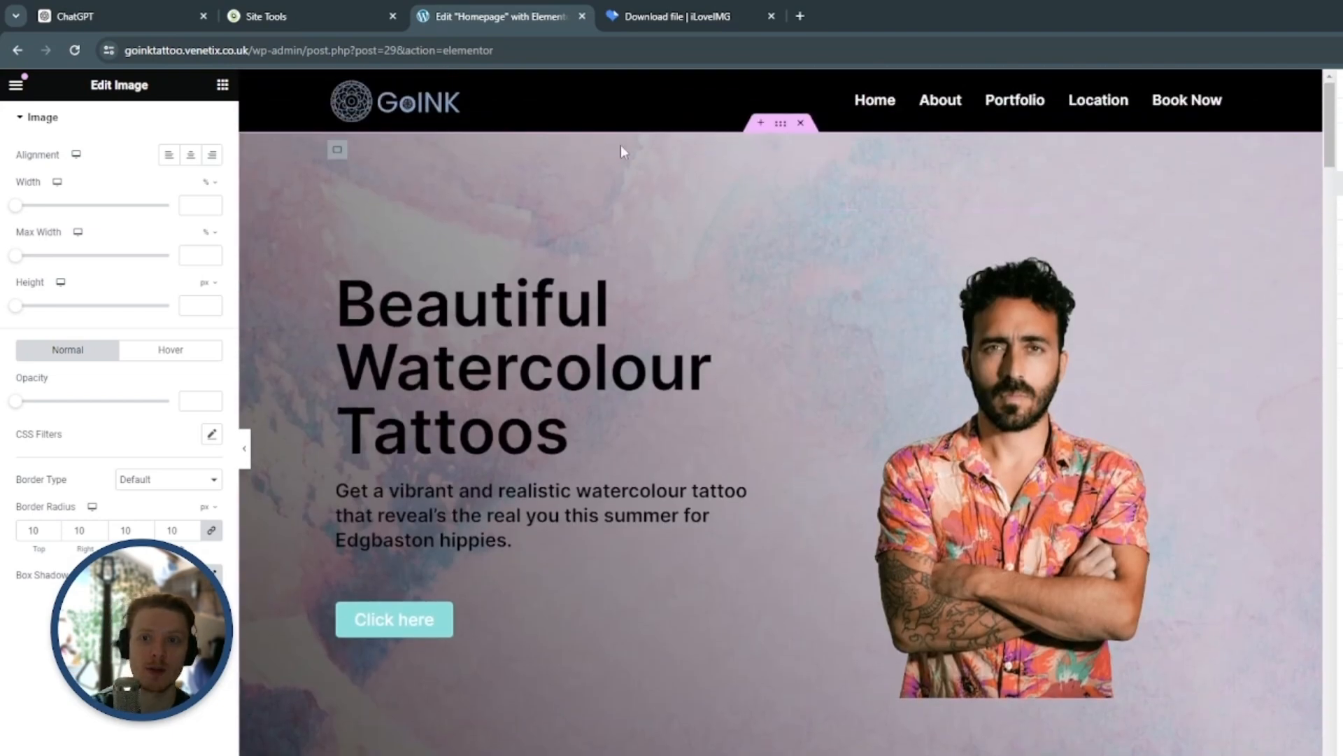
pyautogui.scroll(-10, 783, 368)
pyautogui.scroll(1, 783, 368)
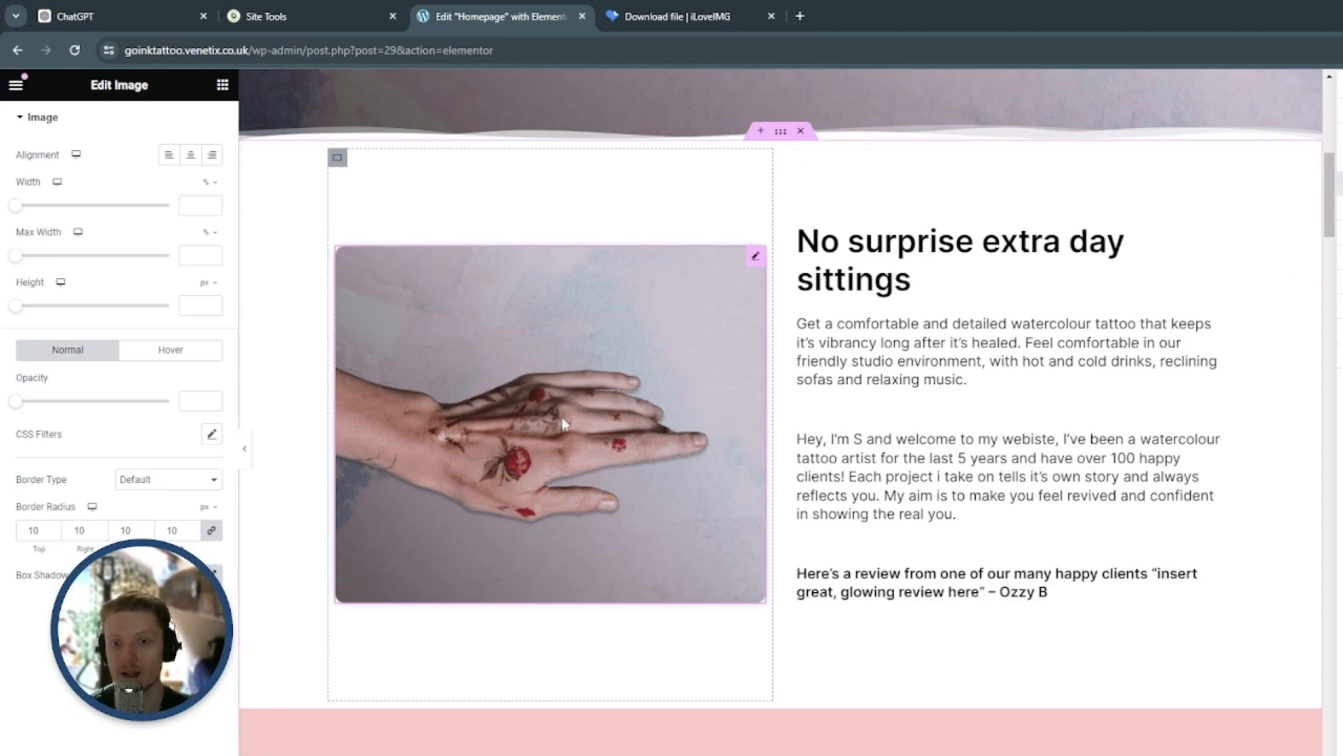
pyautogui.scroll(10, 561, 417)
pyautogui.scroll(-8, 734, 322)
pyautogui.scroll(8, 735, 322)
pyautogui.scroll(-10, 743, 329)
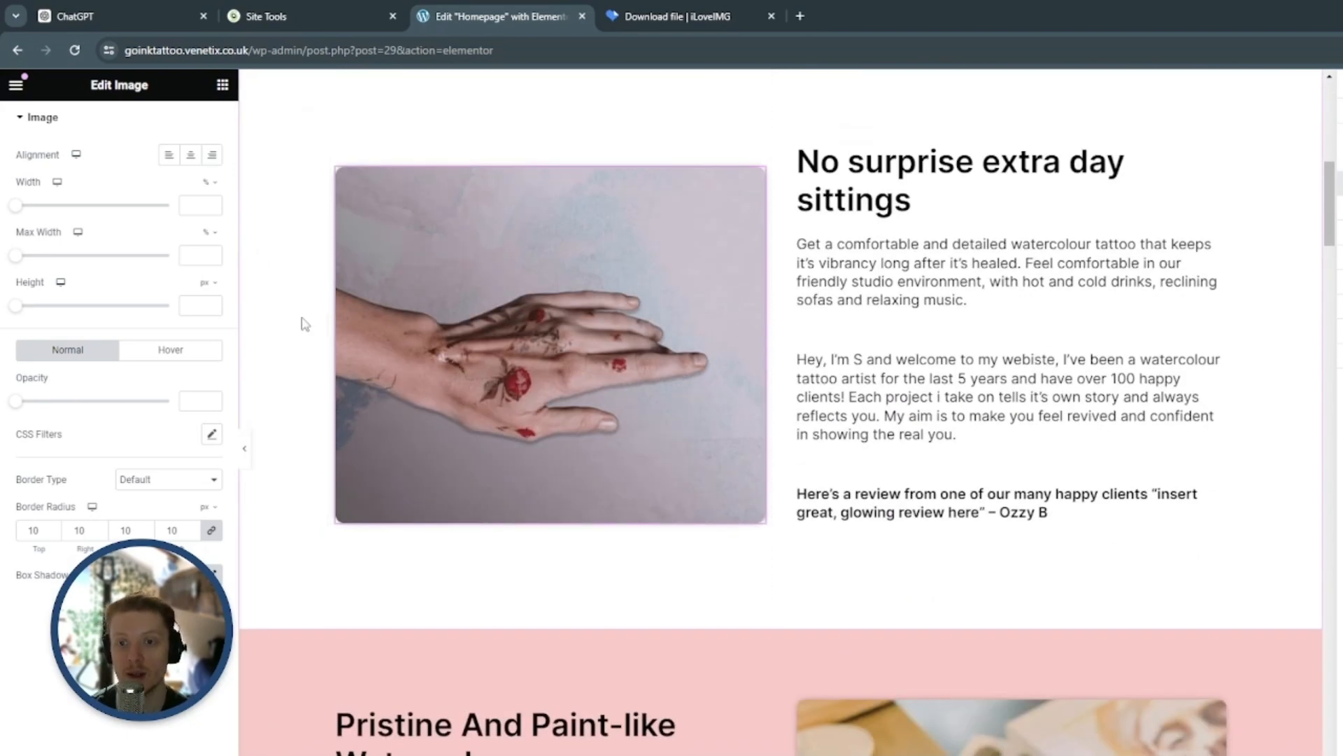
pyautogui.scroll(-10, 743, 389)
pyautogui.scroll(-5, 743, 389)
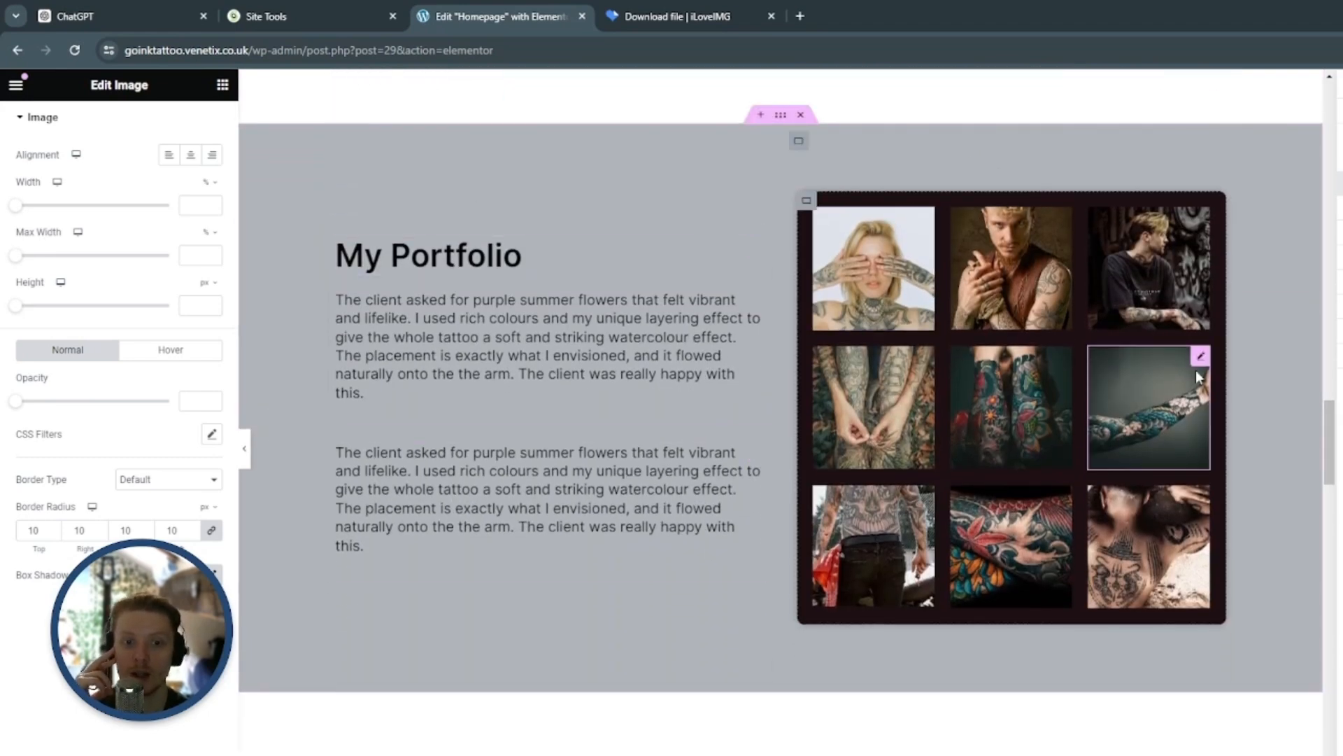
pyautogui.scroll(-10, 626, 392)
pyautogui.scroll(-6, 626, 426)
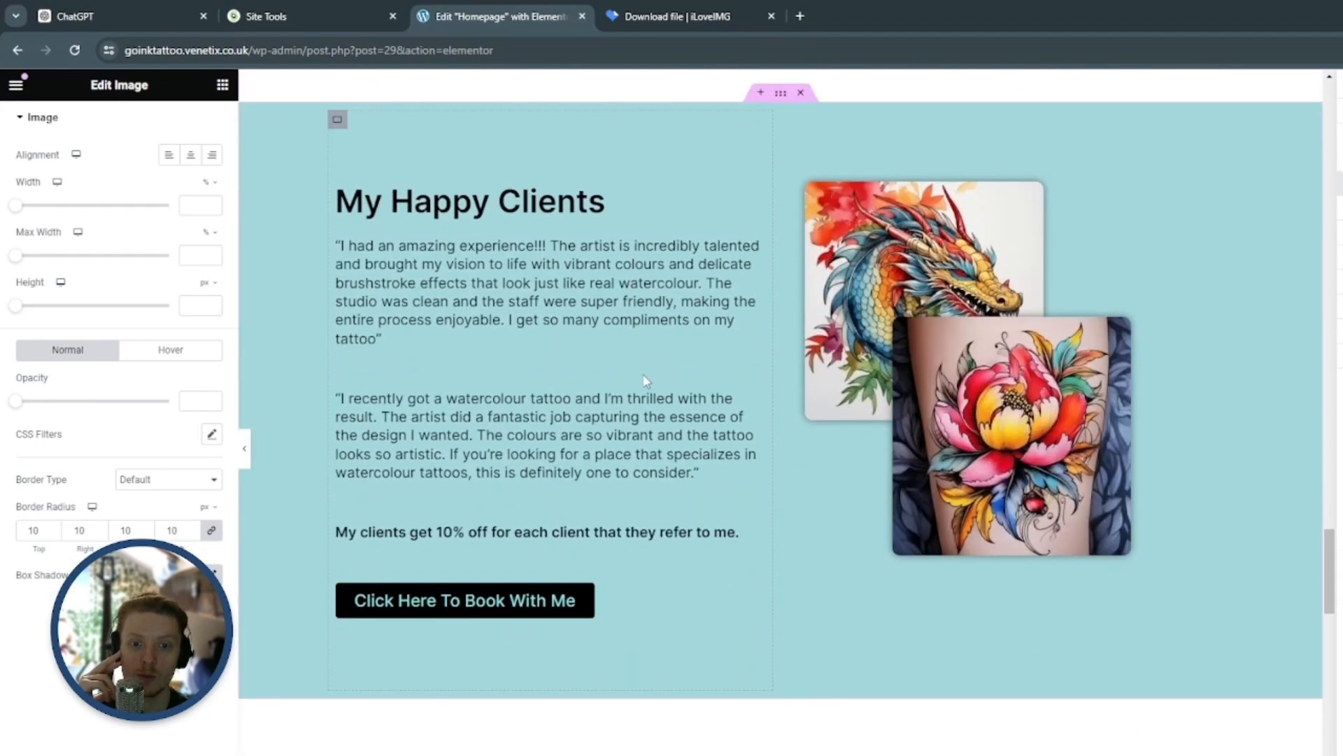
pyautogui.scroll(1, 1203, 409)
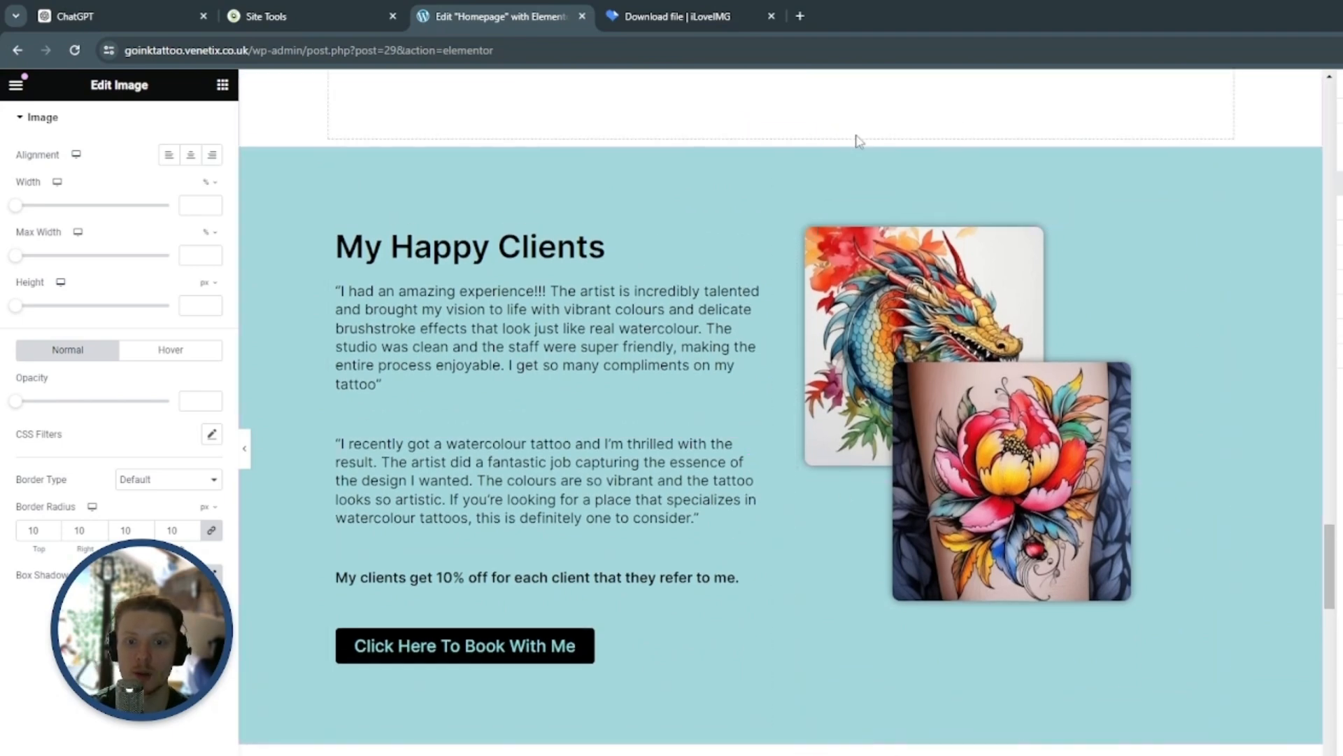
pyautogui.scroll(-12, 795, 455)
pyautogui.scroll(-4, 793, 456)
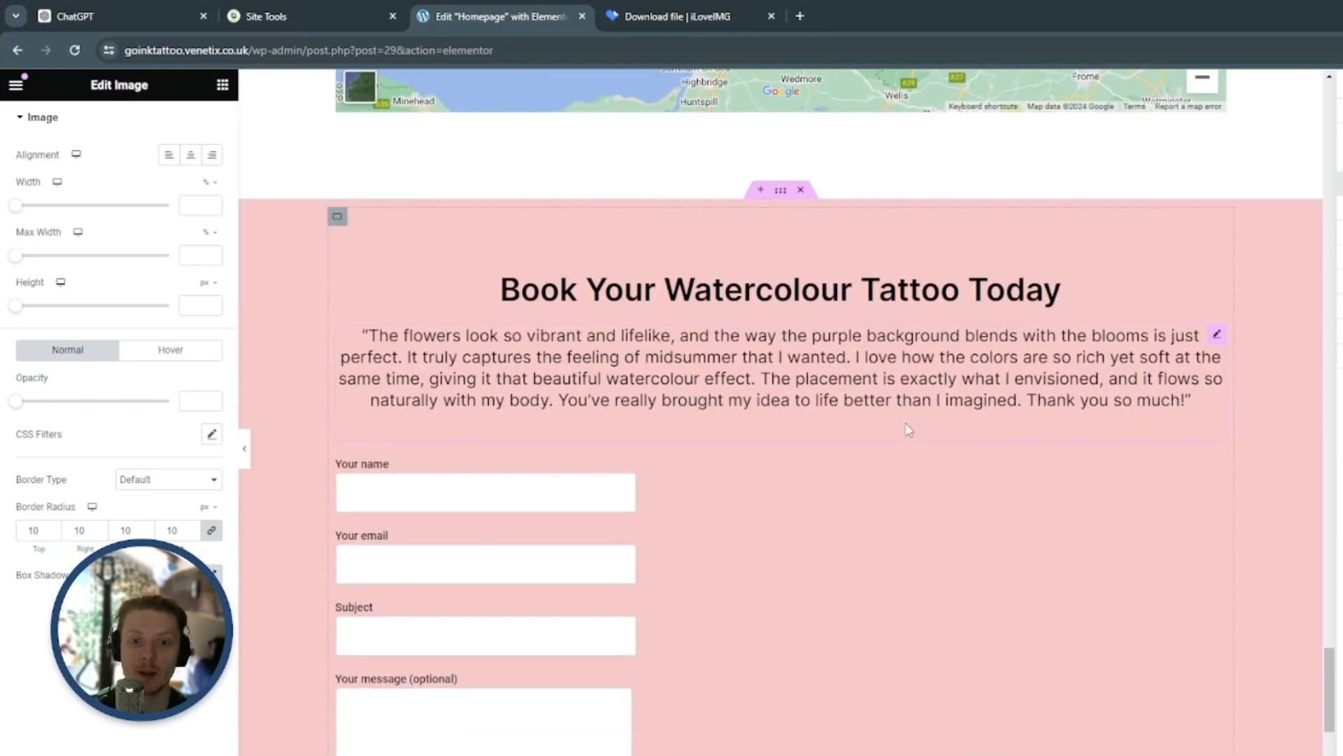
pyautogui.scroll(-9, 1005, 461)
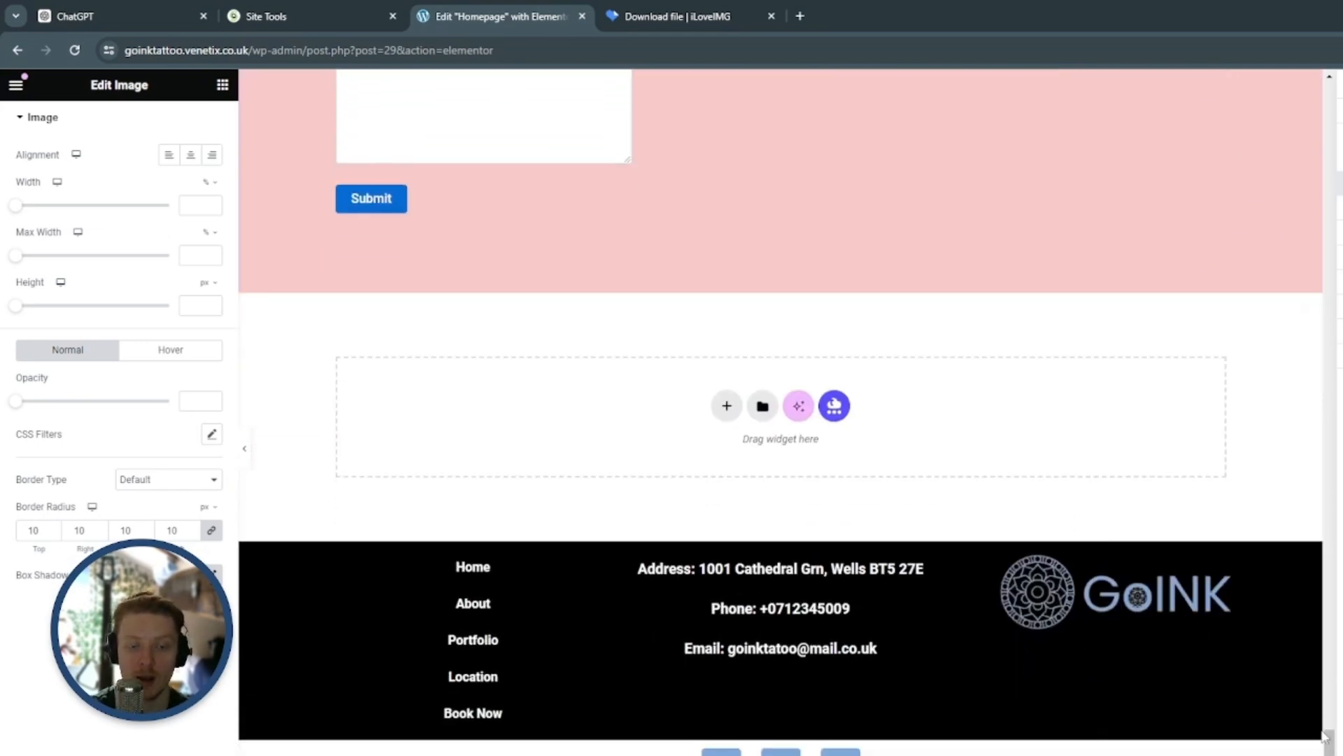
pyautogui.scroll(20, 1224, 539)
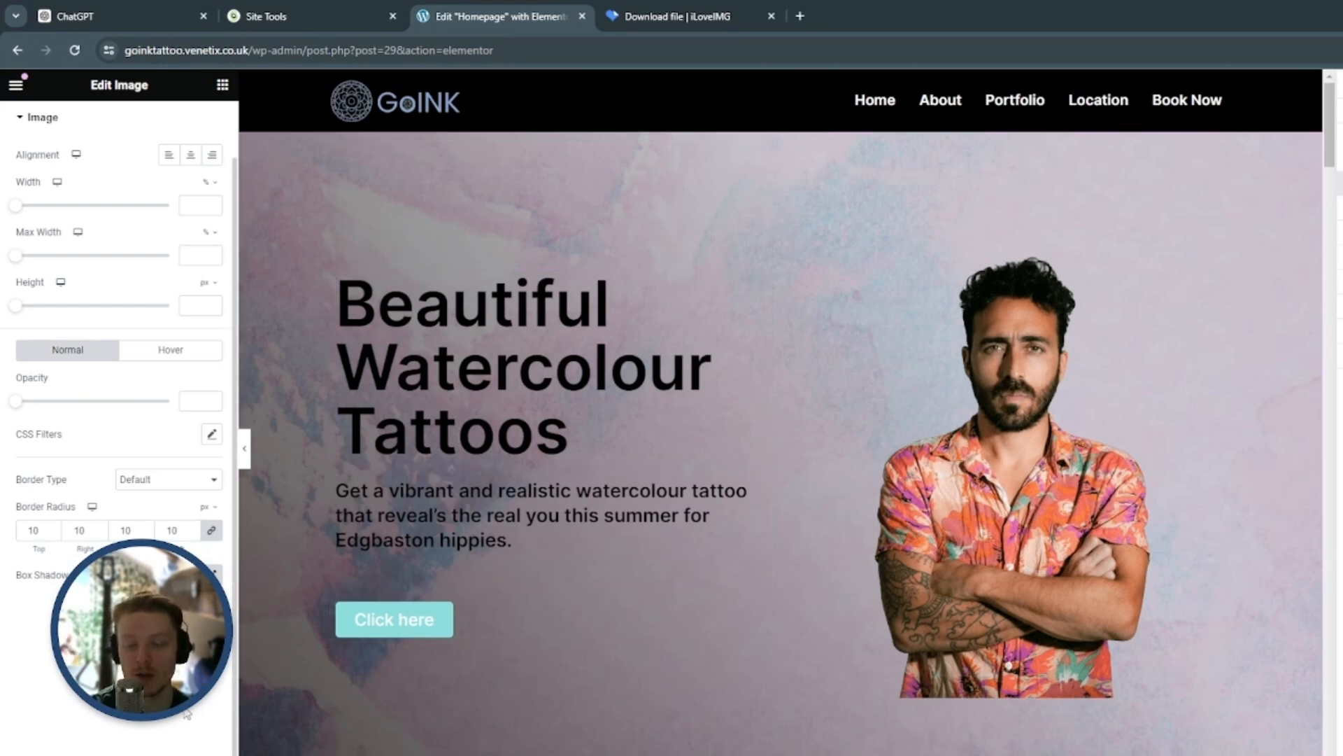
# Switch the responsive preview to tablet and set the hero container's boxed content width to 80%
pyautogui.click(105, 755)
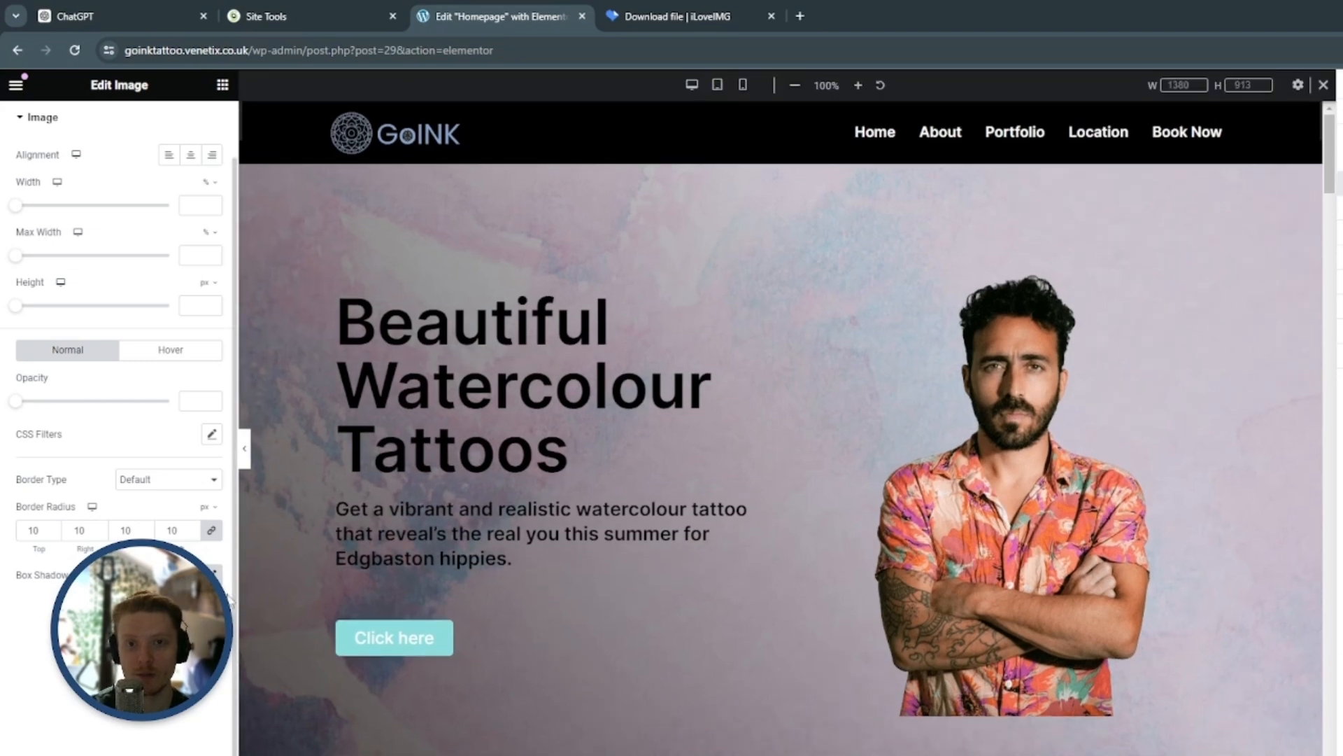
pyautogui.click(717, 86)
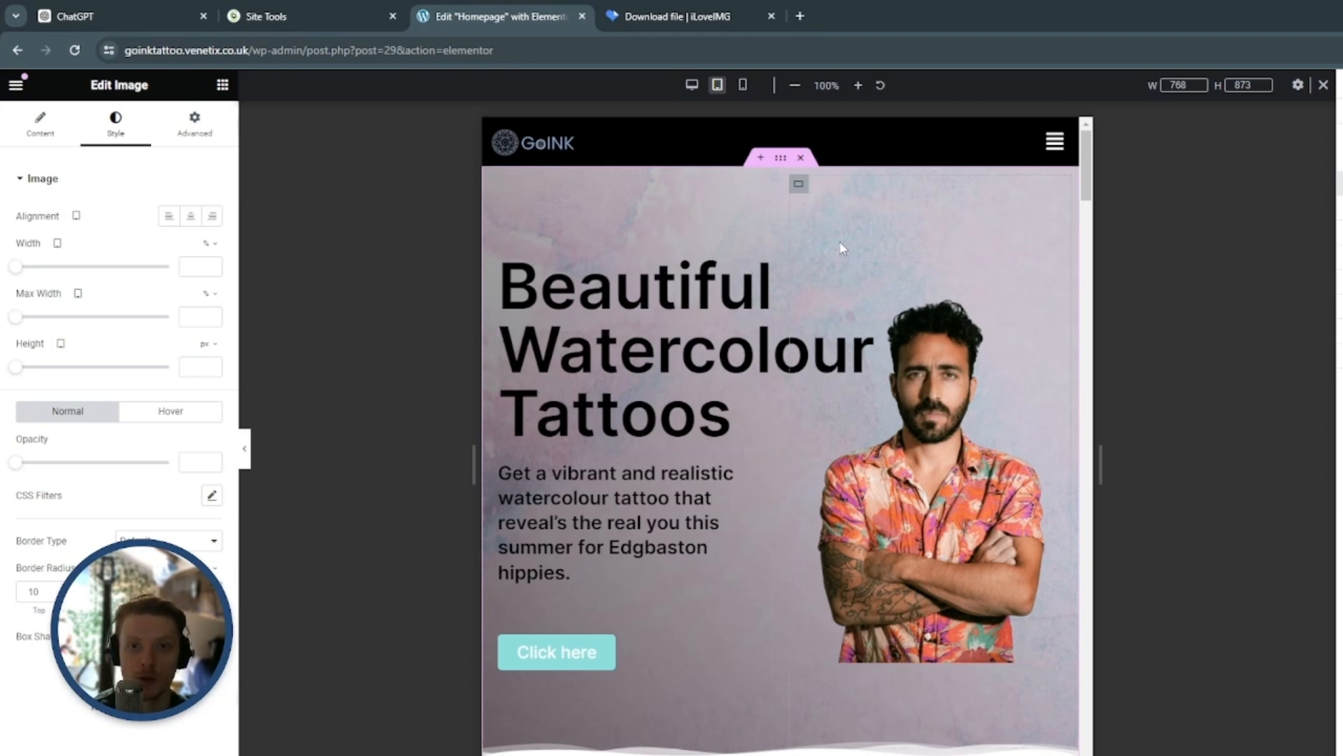
pyautogui.click(782, 159)
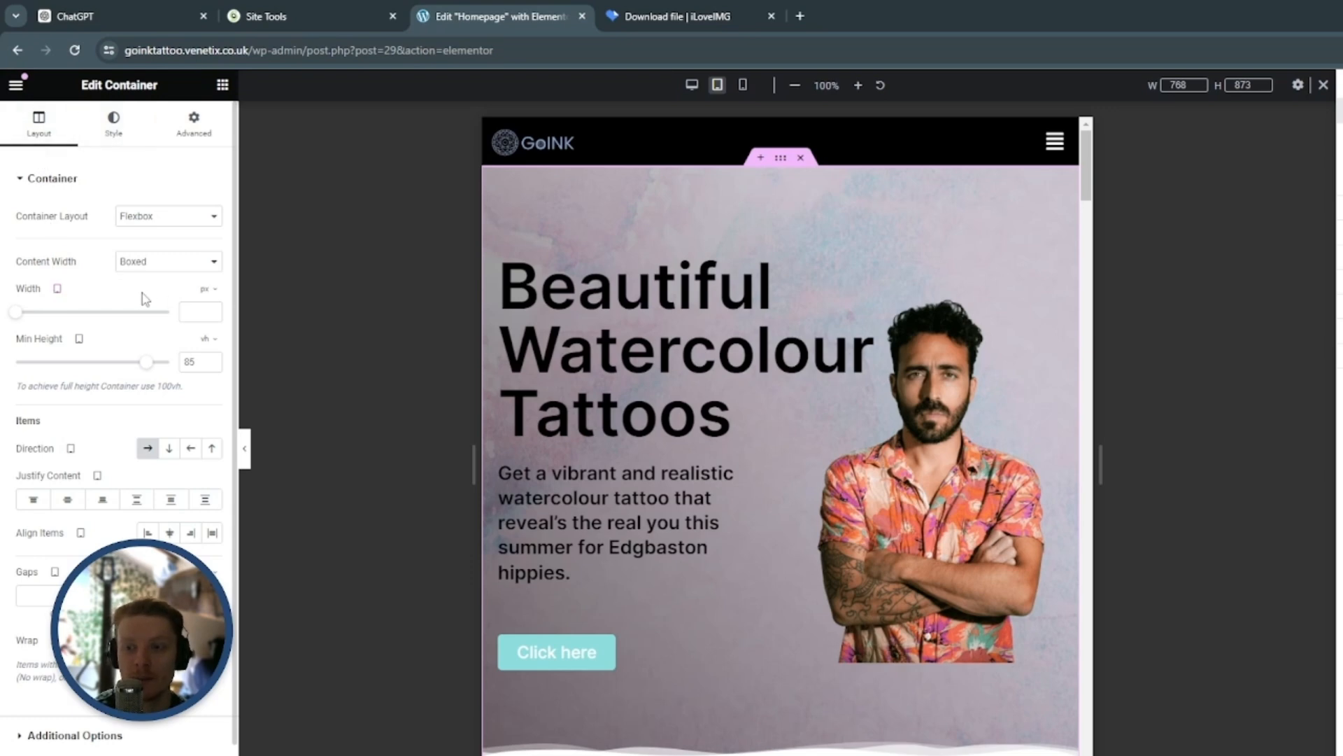
pyautogui.click(218, 296)
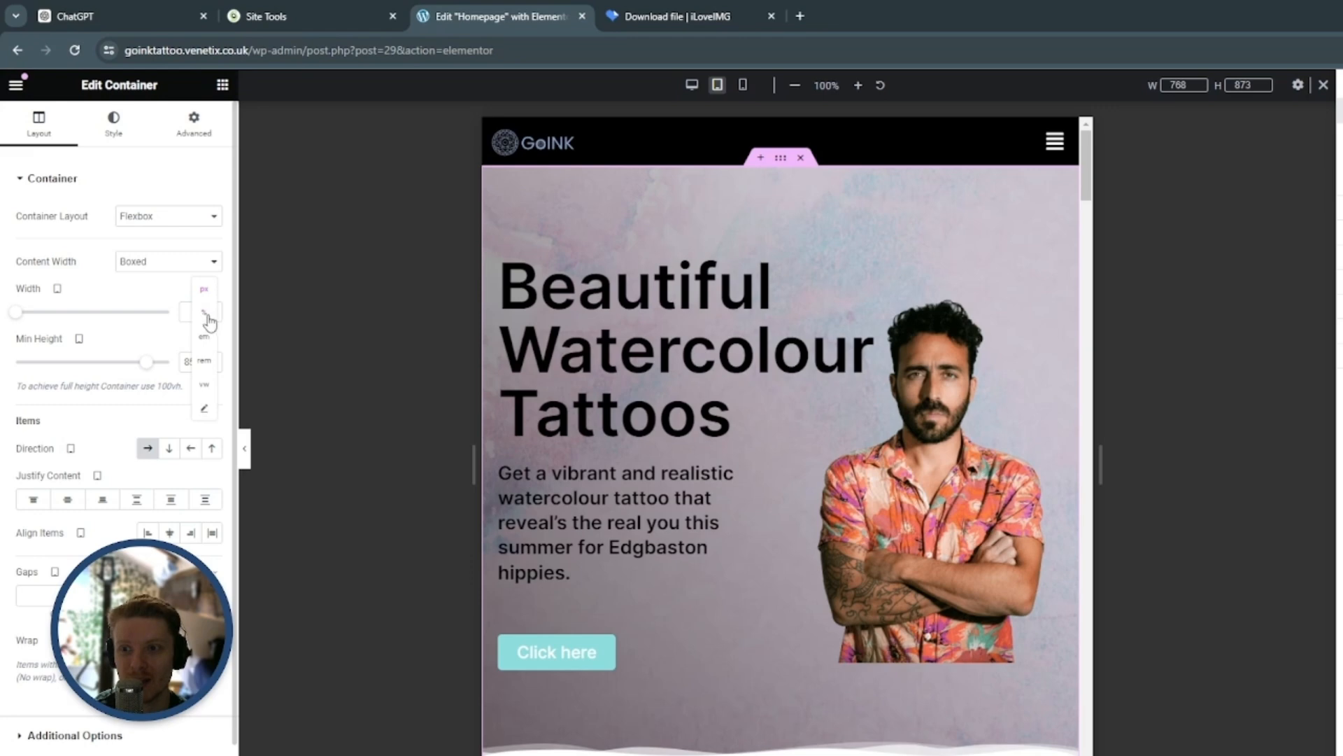
pyautogui.click(206, 314)
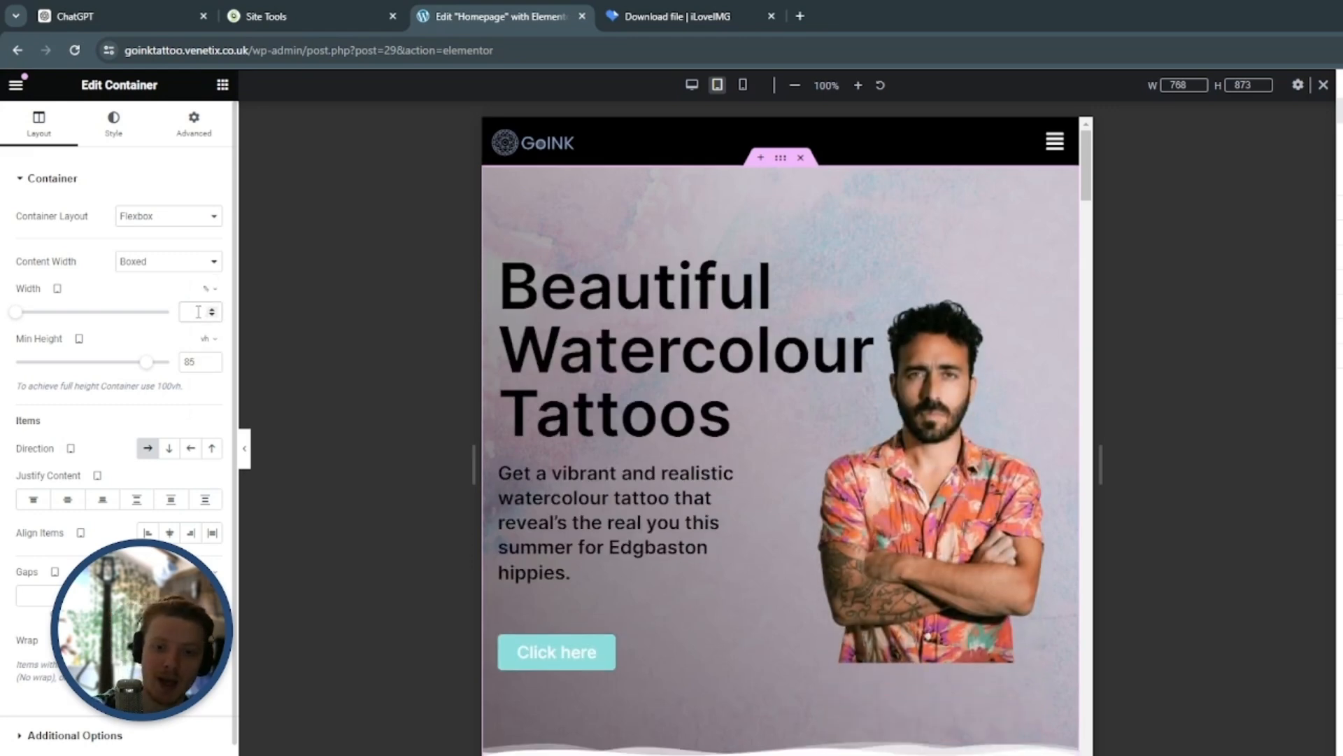
pyautogui.click(198, 312)
pyautogui.write('80')
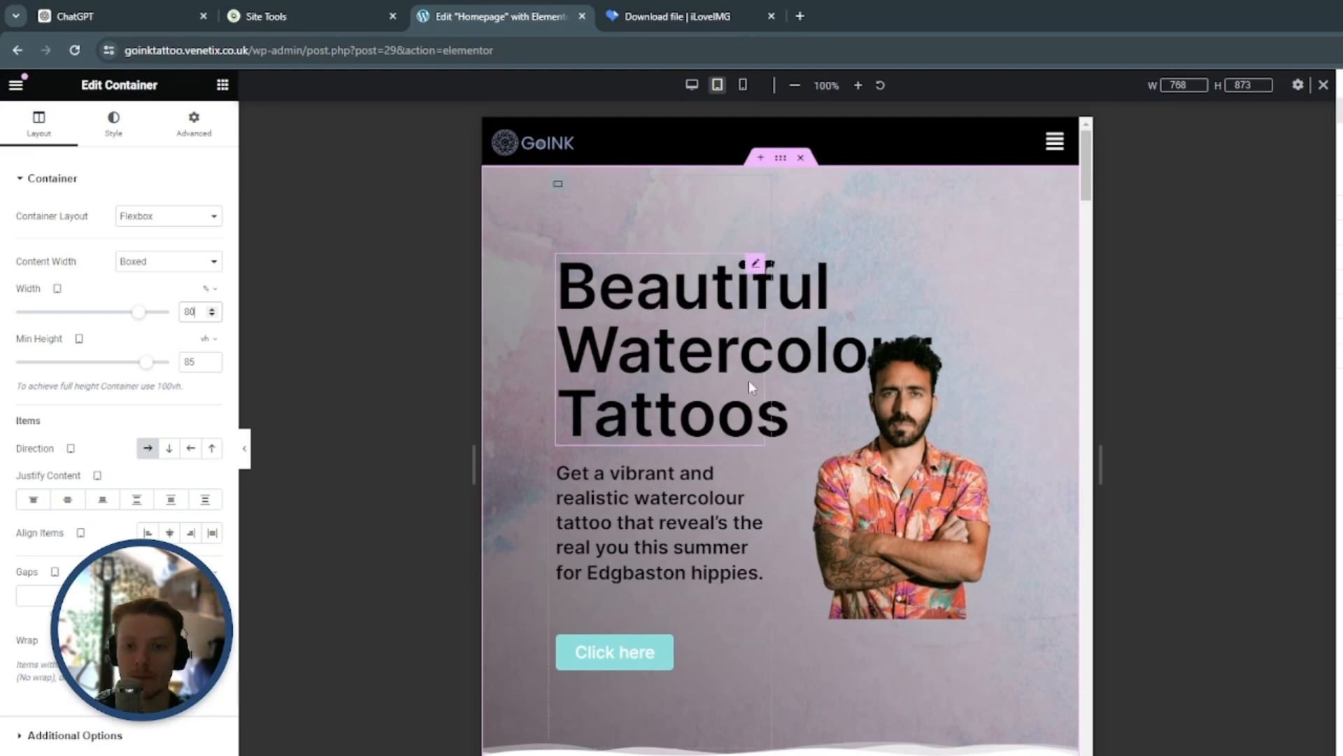
# Set the "Beautiful Watercolour Tattoos" heading's tablet font size to 42 px and slightly increase its line height
pyautogui.click(758, 266)
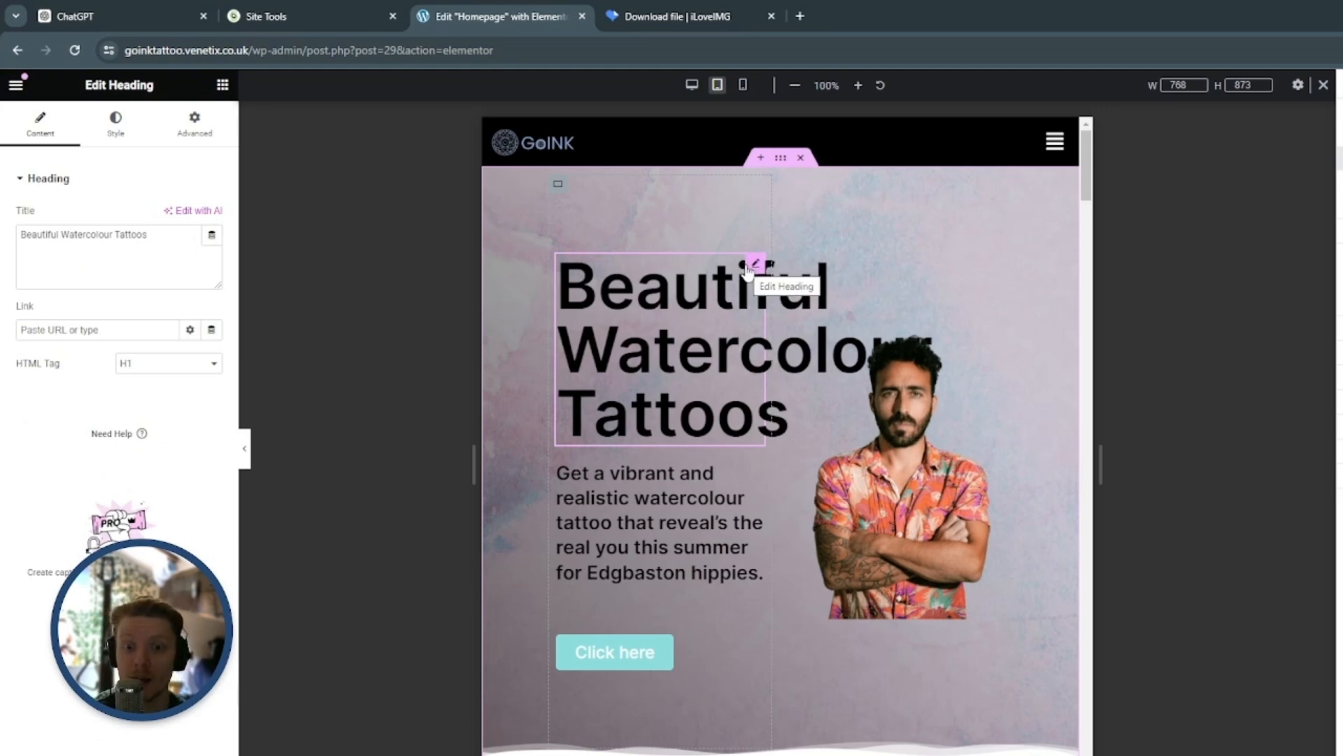
pyautogui.click(115, 133)
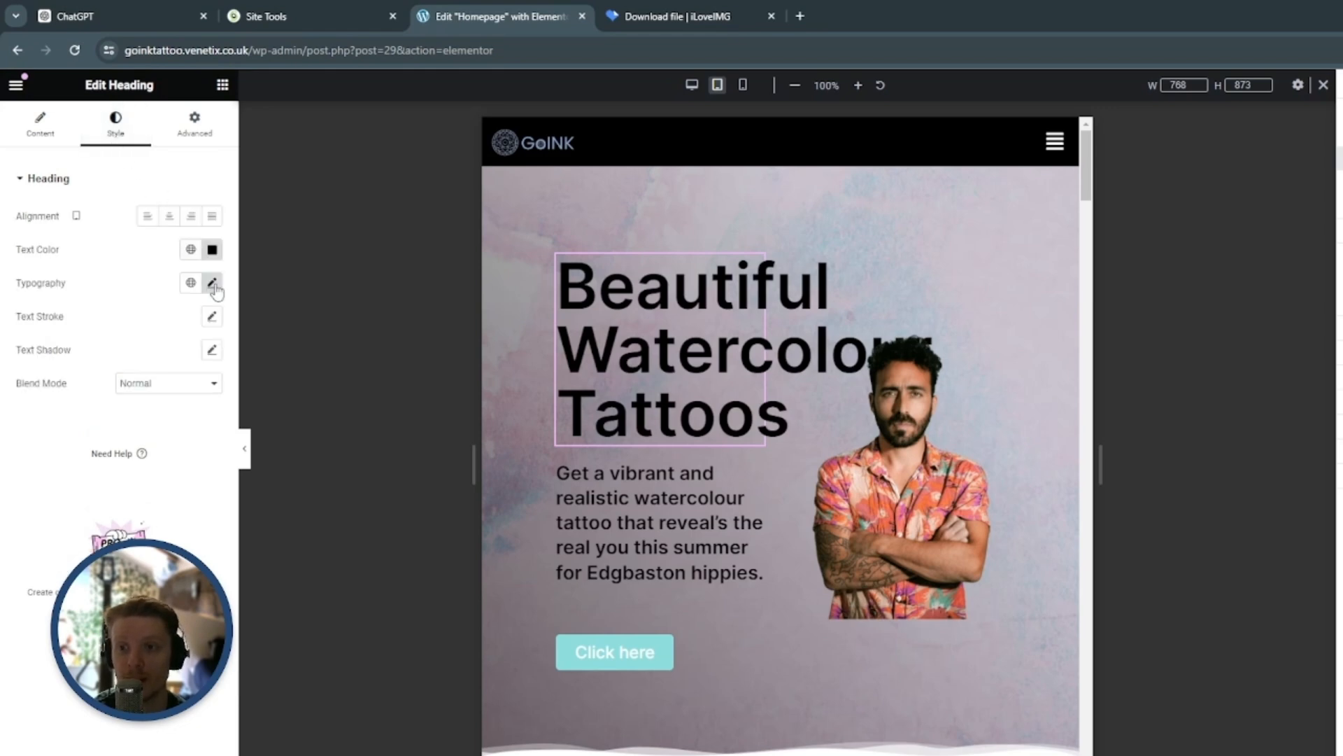
pyautogui.click(212, 283)
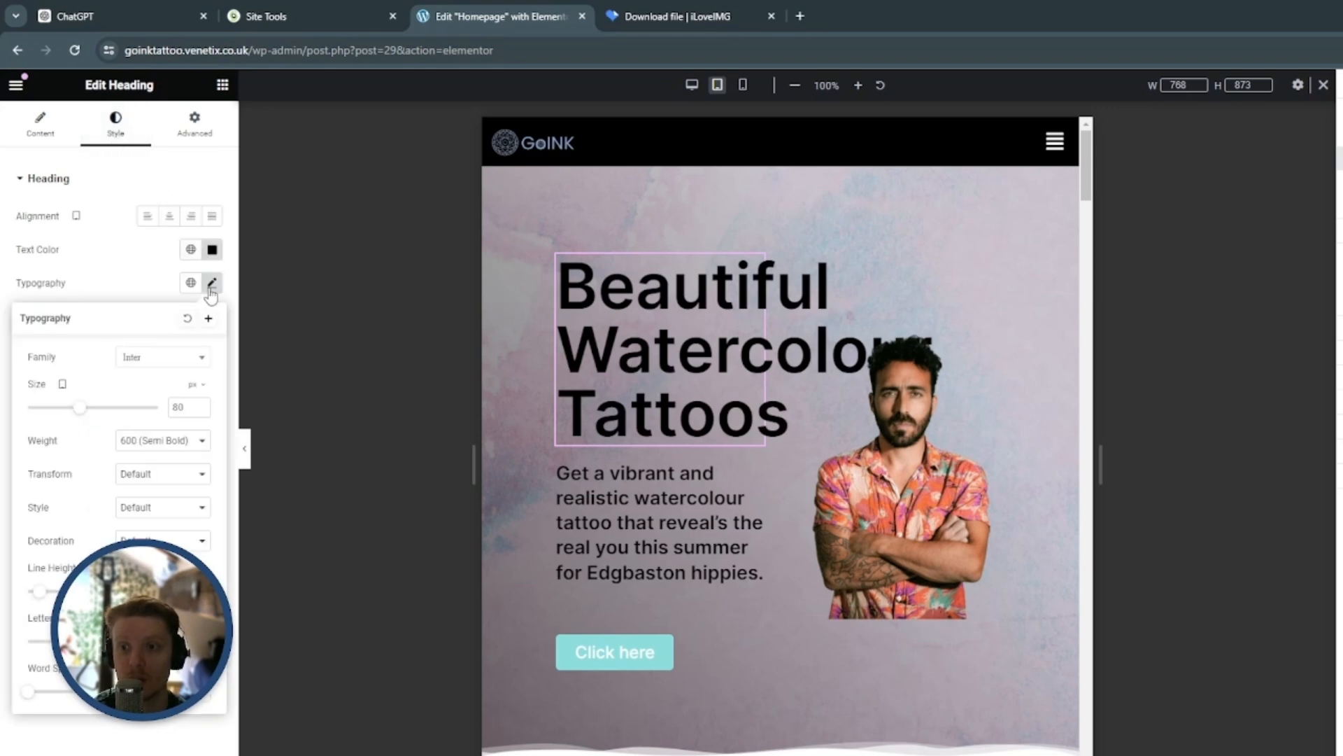
pyautogui.doubleClick(178, 407)
pyautogui.write('42')
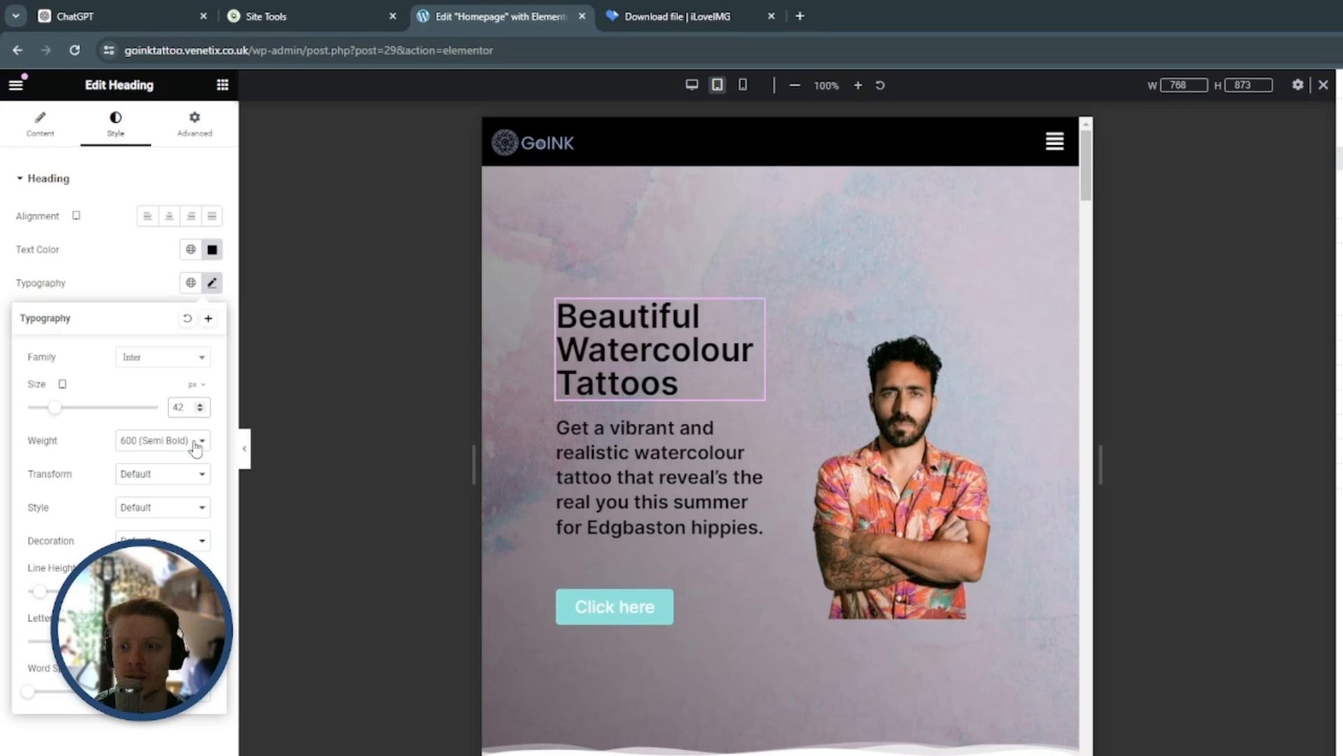
pyautogui.click(200, 588)
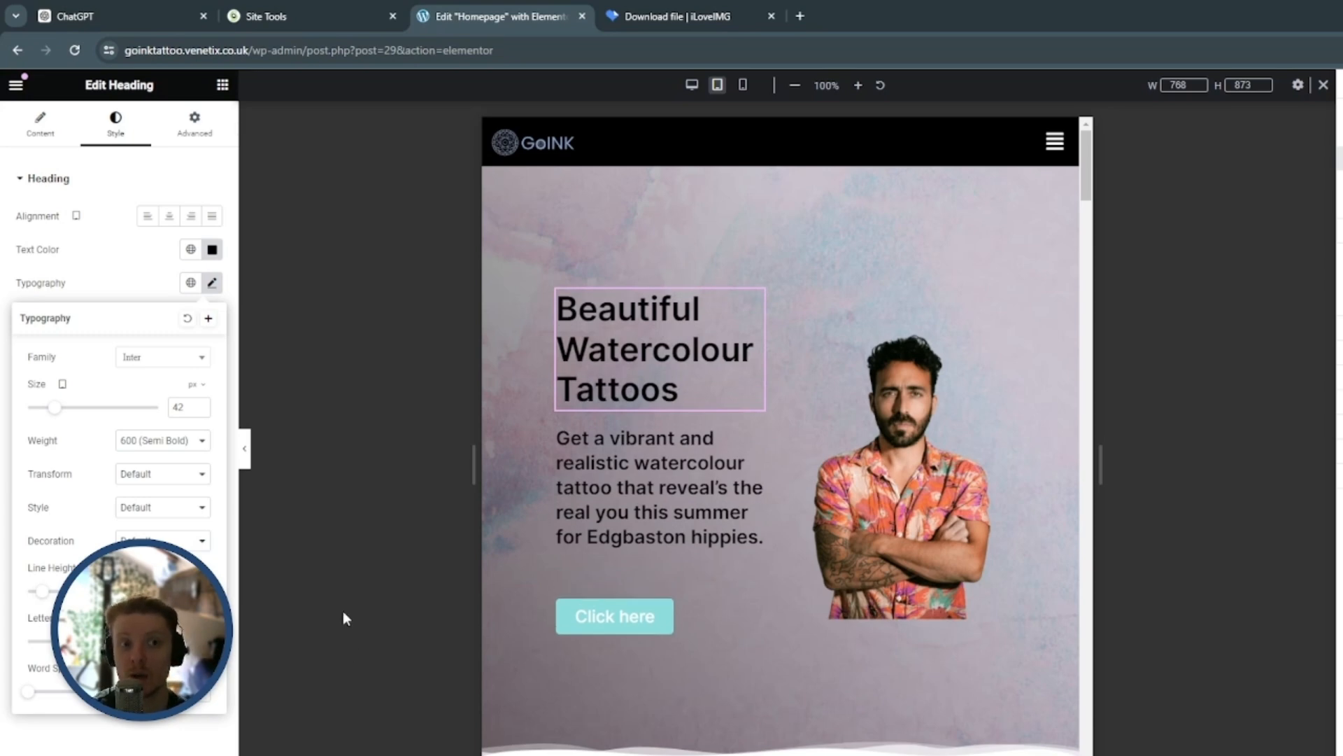
# Set the hero paragraph's tablet font size to 24 px and slightly reduce its line height
pyautogui.scroll(-1, 956, 494)
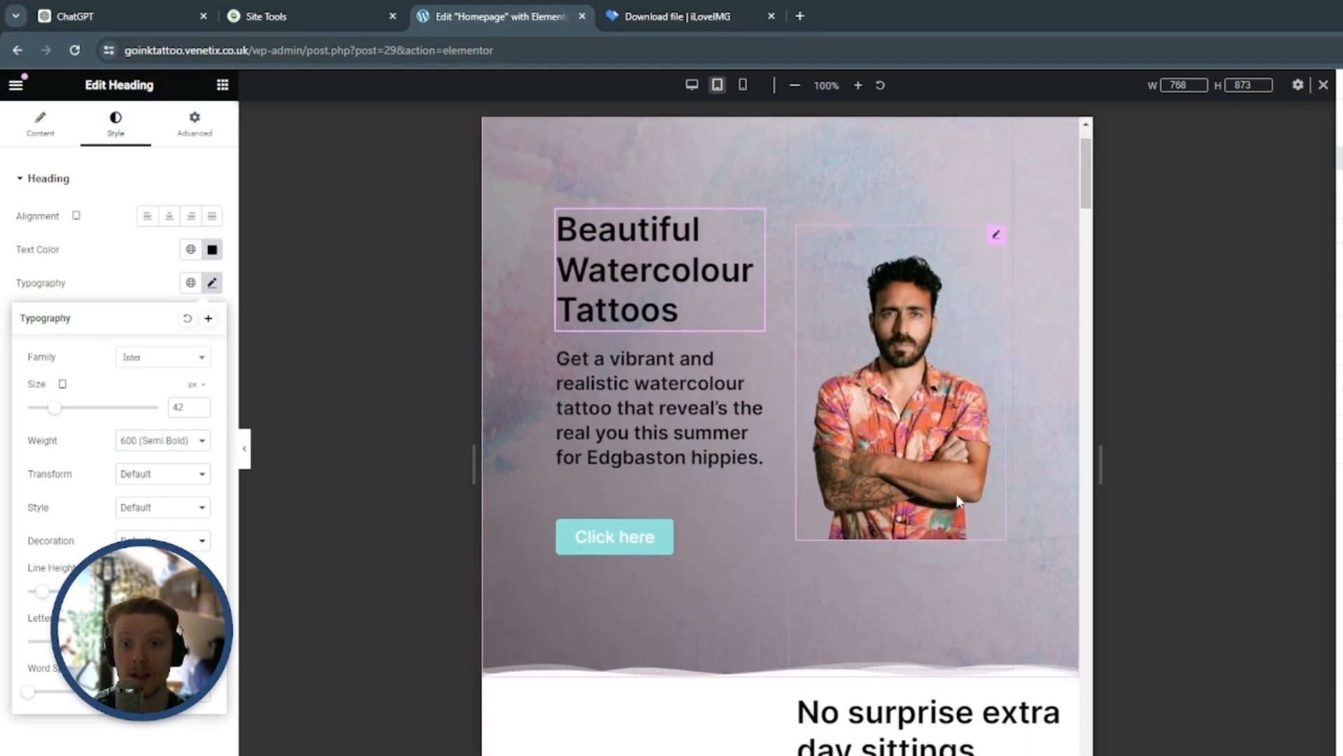
pyautogui.click(755, 358)
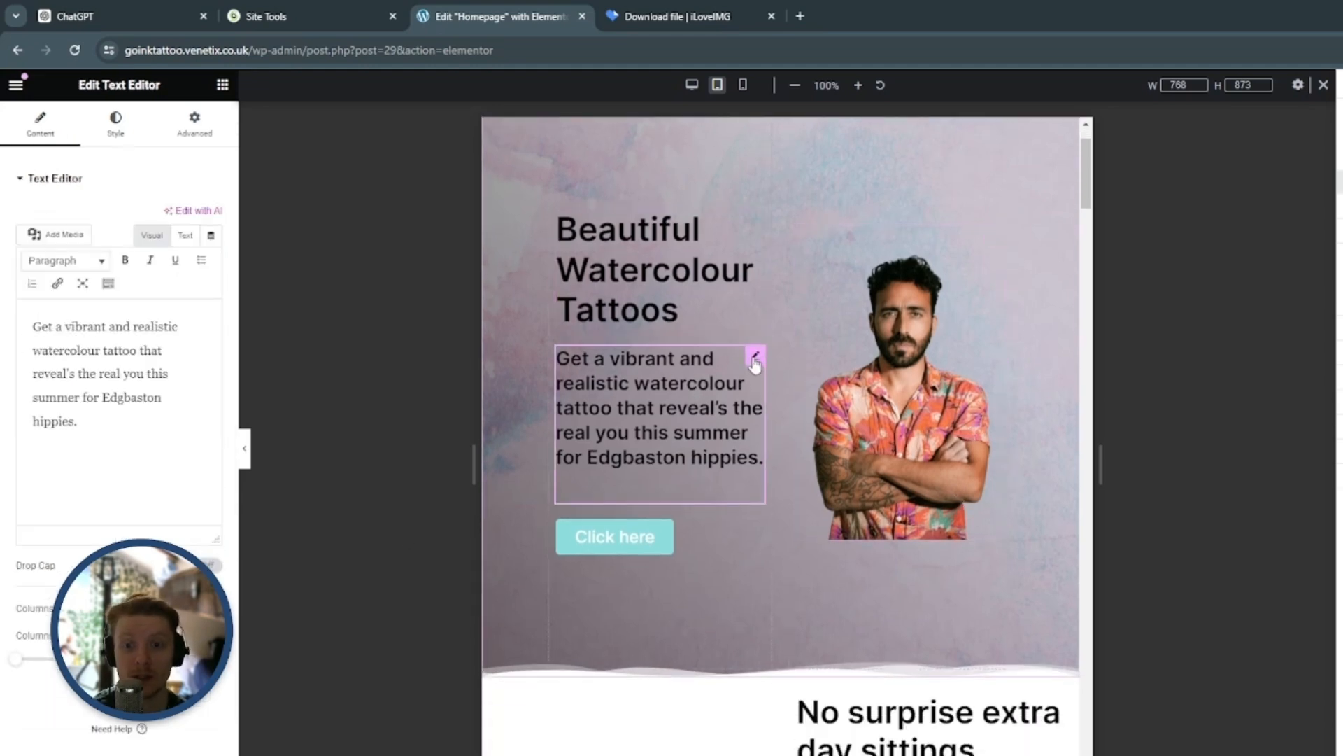
pyautogui.click(116, 125)
pyautogui.click(214, 286)
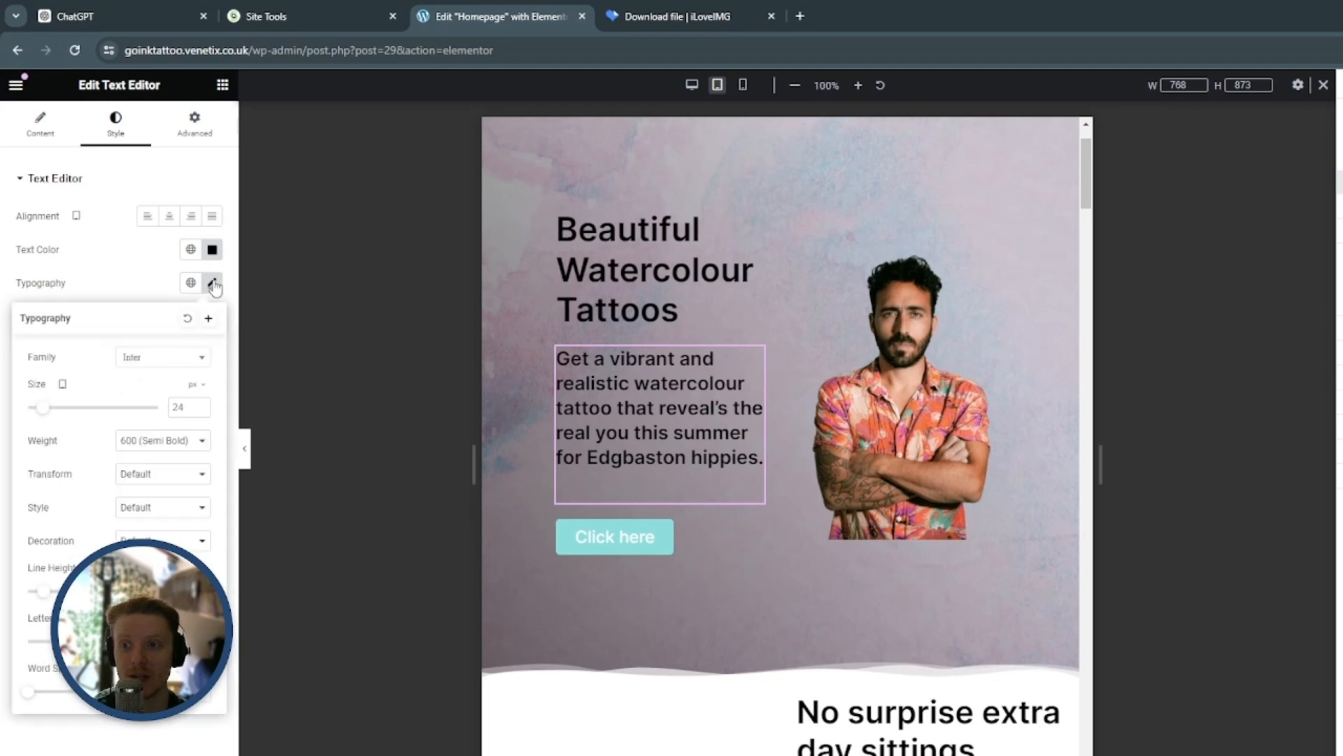
pyautogui.click(200, 410)
pyautogui.write('24')
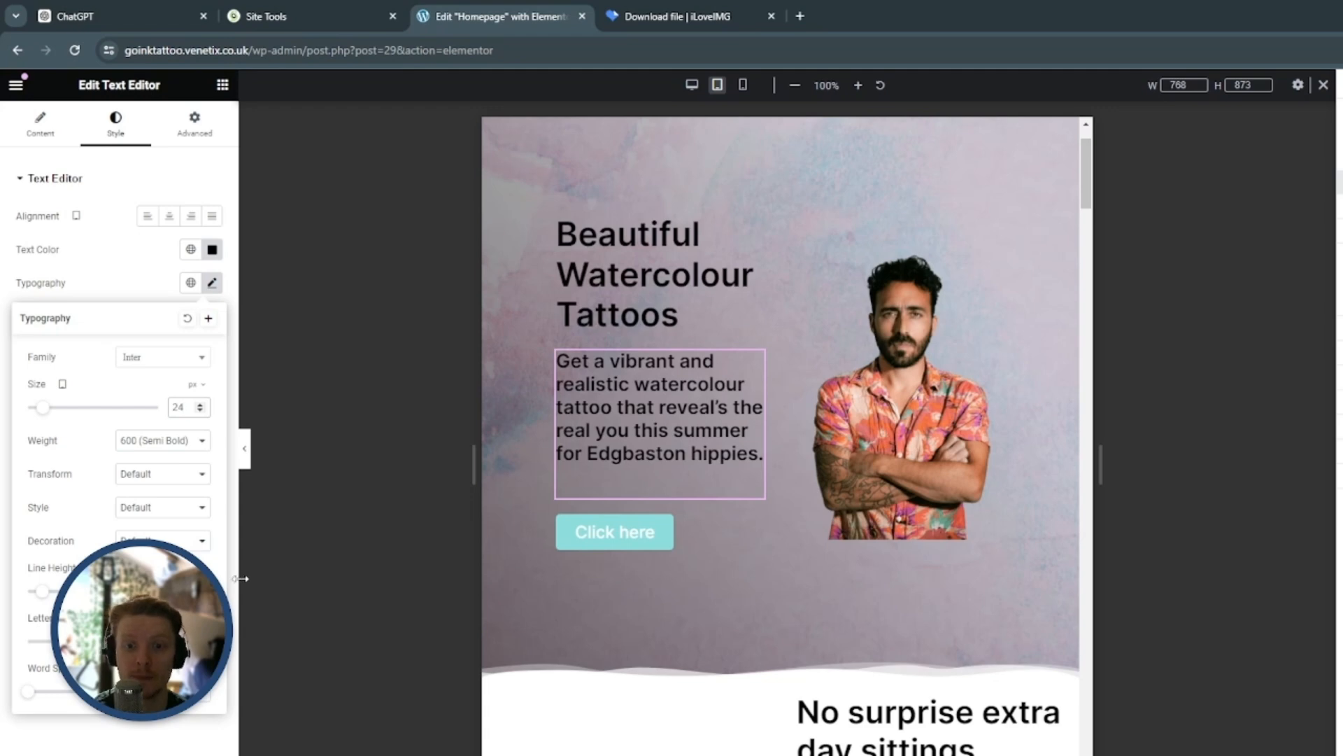
# Open the hero button's settings and examine the tablet layout of the hero and the section beneath it
pyautogui.scroll(-3, 1008, 315)
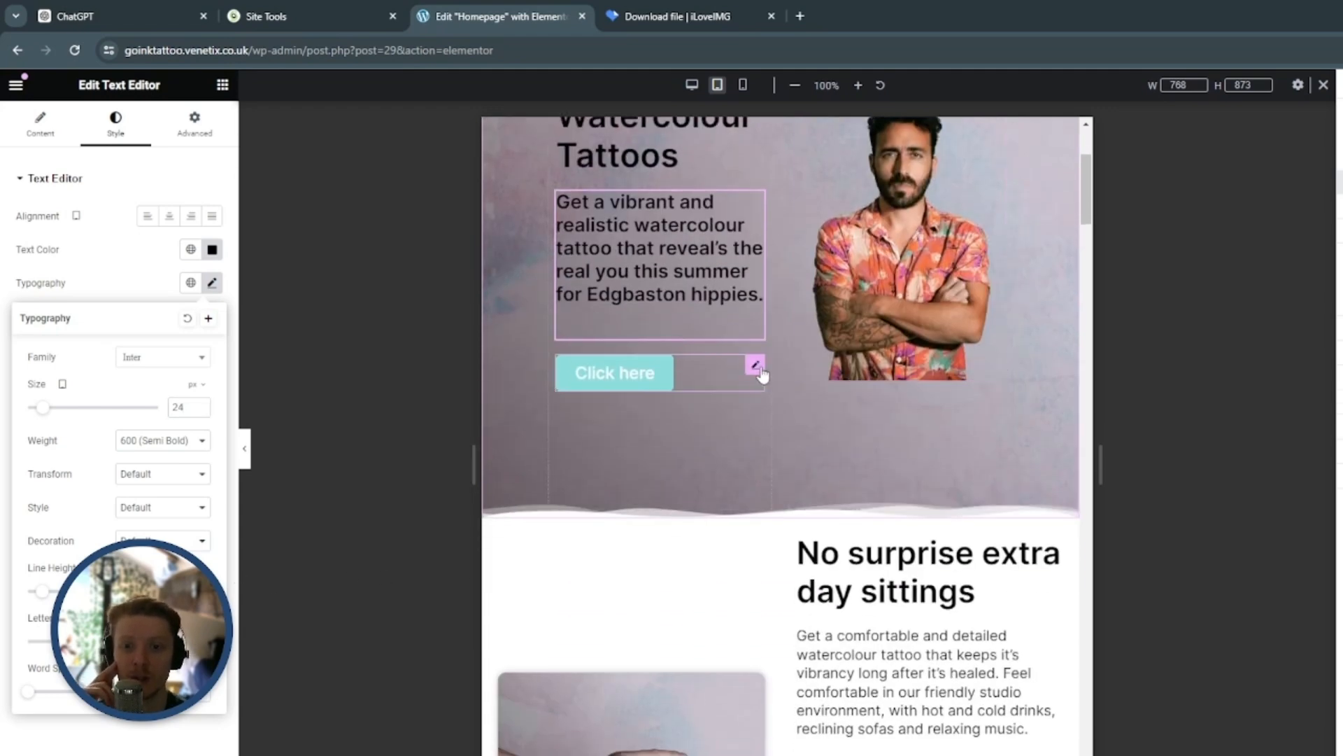
pyautogui.click(756, 367)
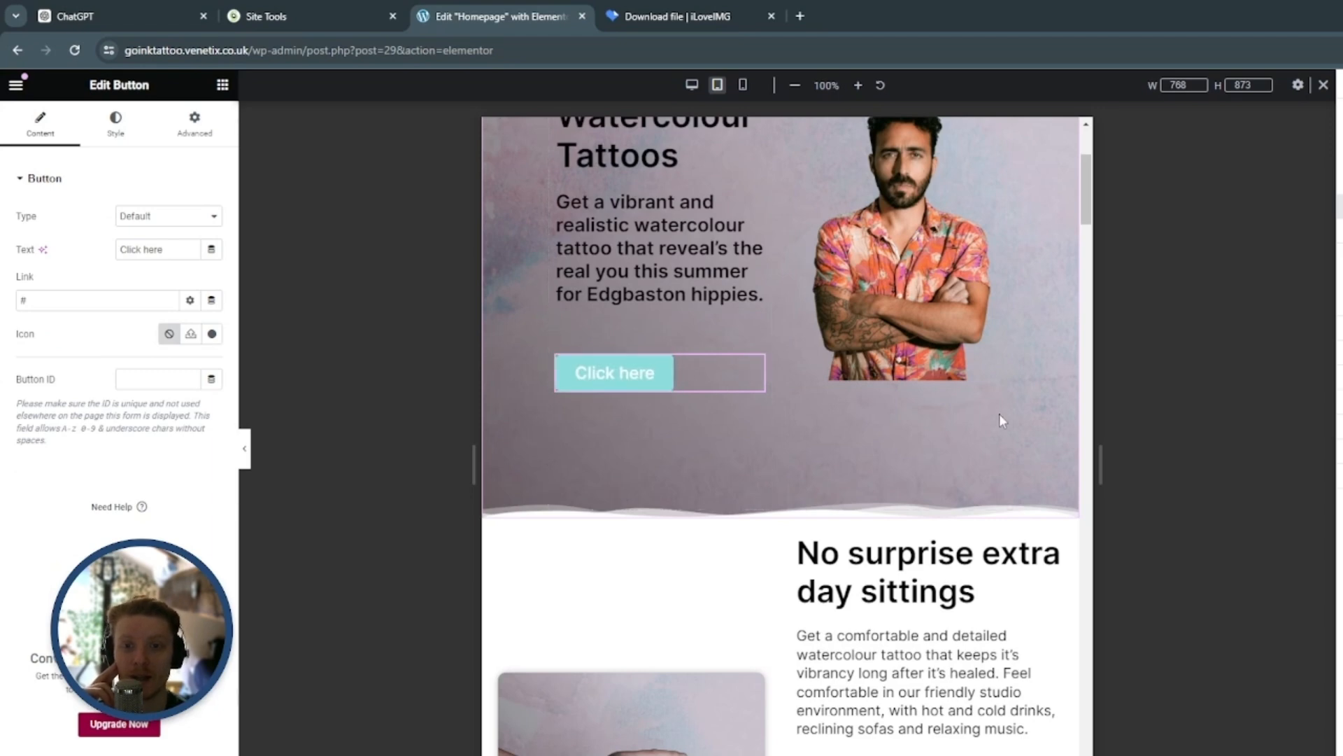
pyautogui.scroll(2, 1007, 412)
pyautogui.scroll(1, 1050, 406)
pyautogui.scroll(-1, 1055, 402)
pyautogui.scroll(2, 1019, 344)
pyautogui.scroll(-2, 1034, 355)
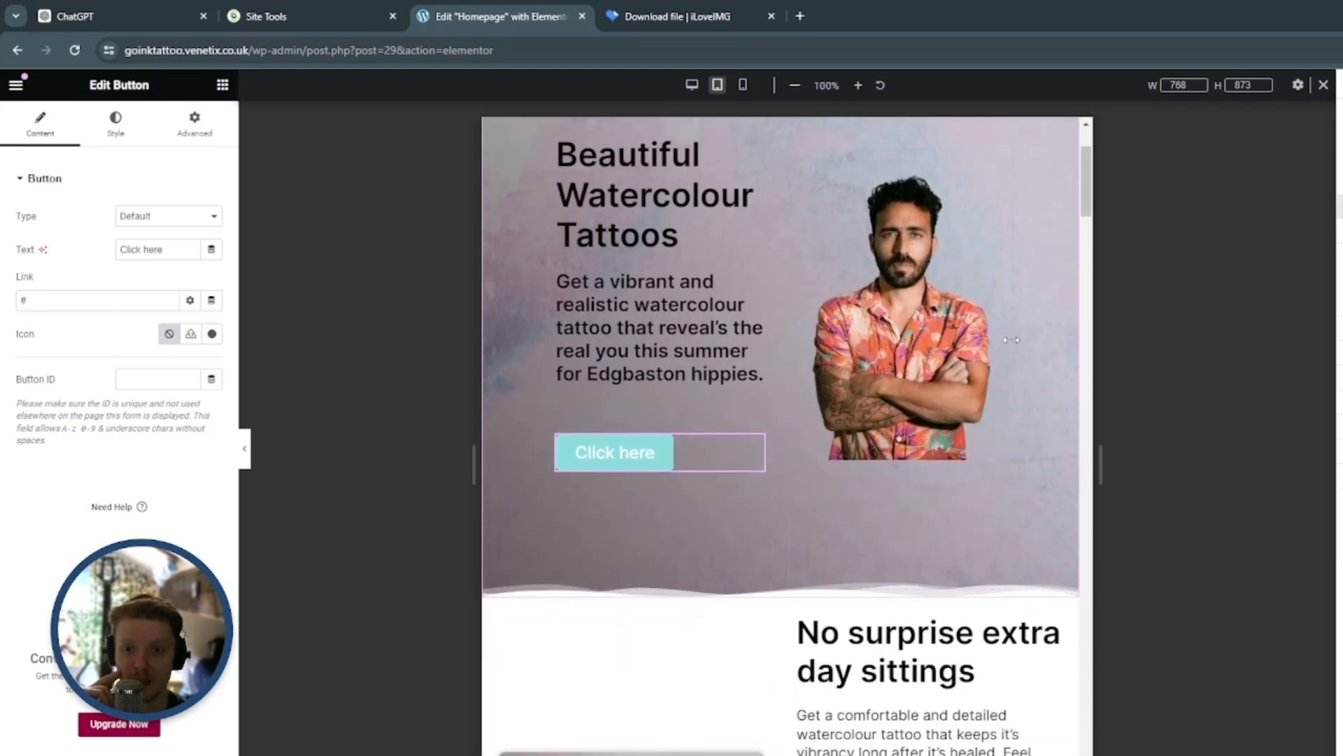
pyautogui.scroll(1, 1025, 357)
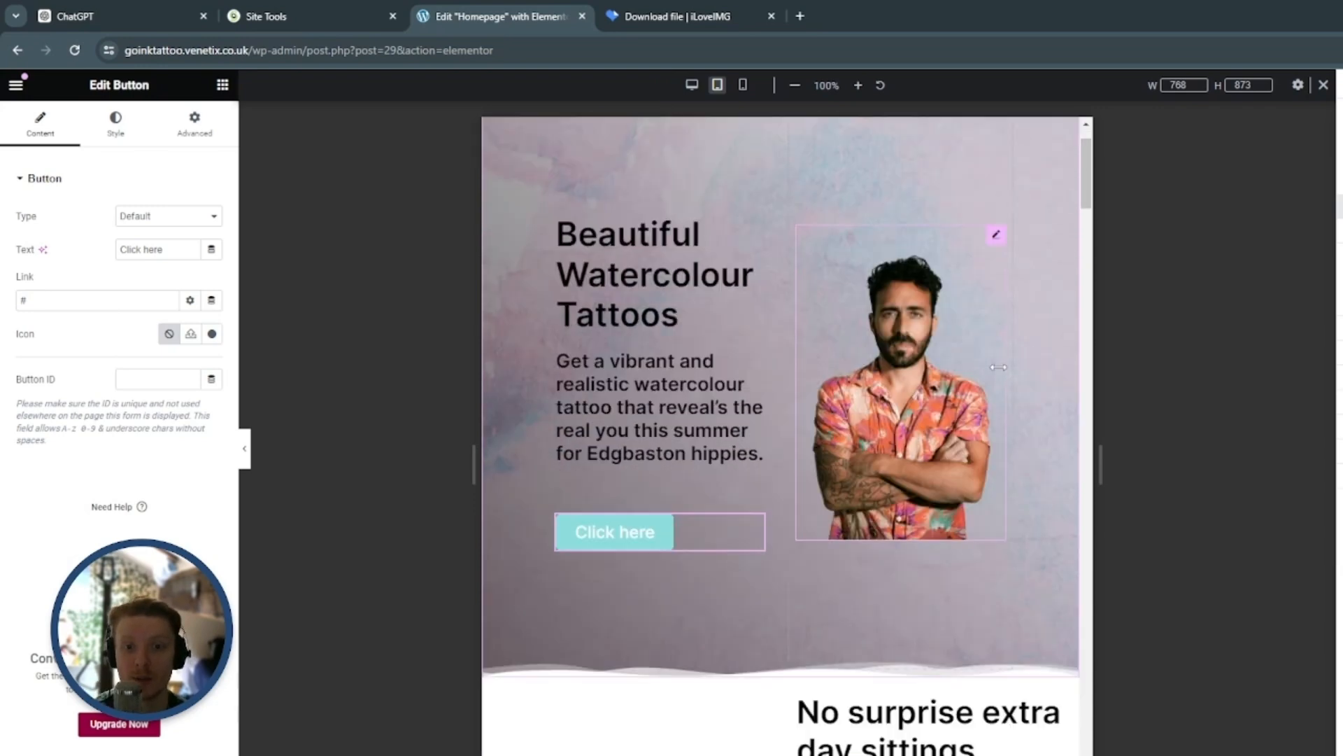
pyautogui.scroll(-6, 728, 451)
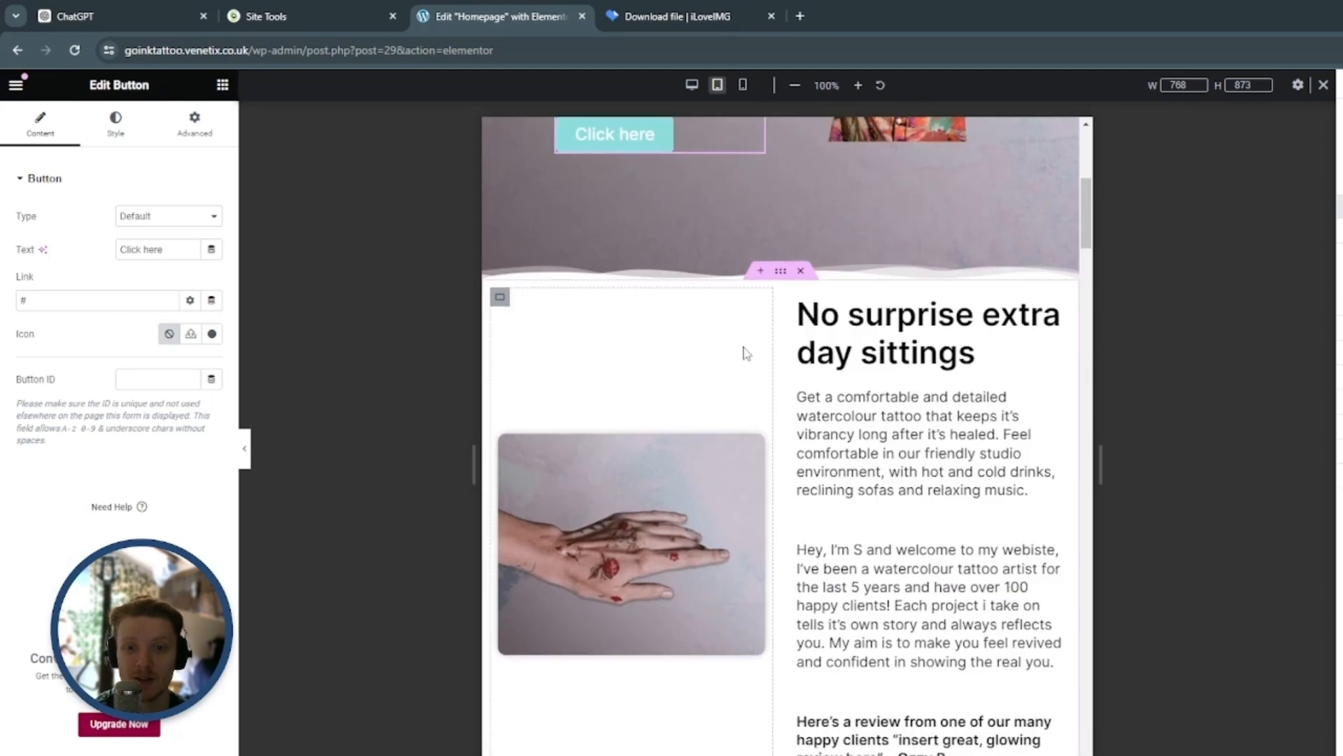
# Set the boxed content width of the "No surprise extra day sittings" section's container to 80% for tablet
pyautogui.scroll(1, 782, 184)
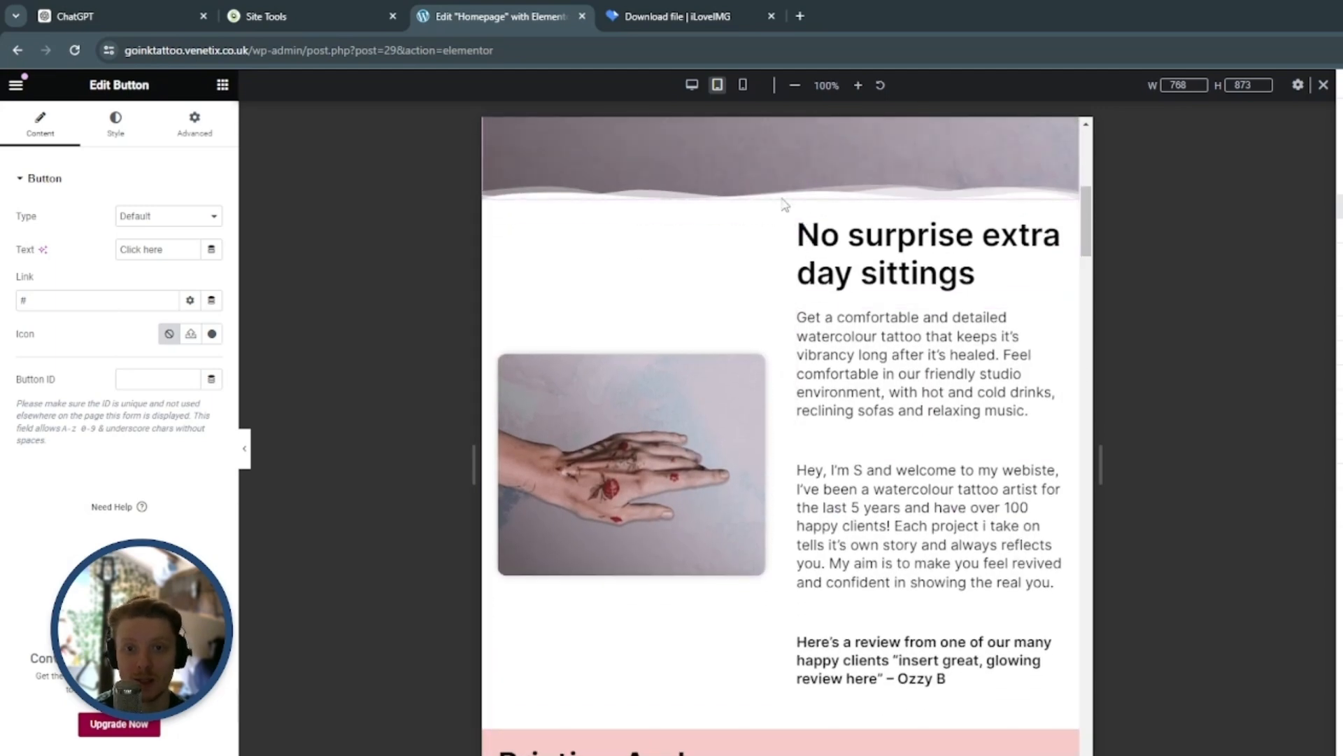
pyautogui.click(783, 197)
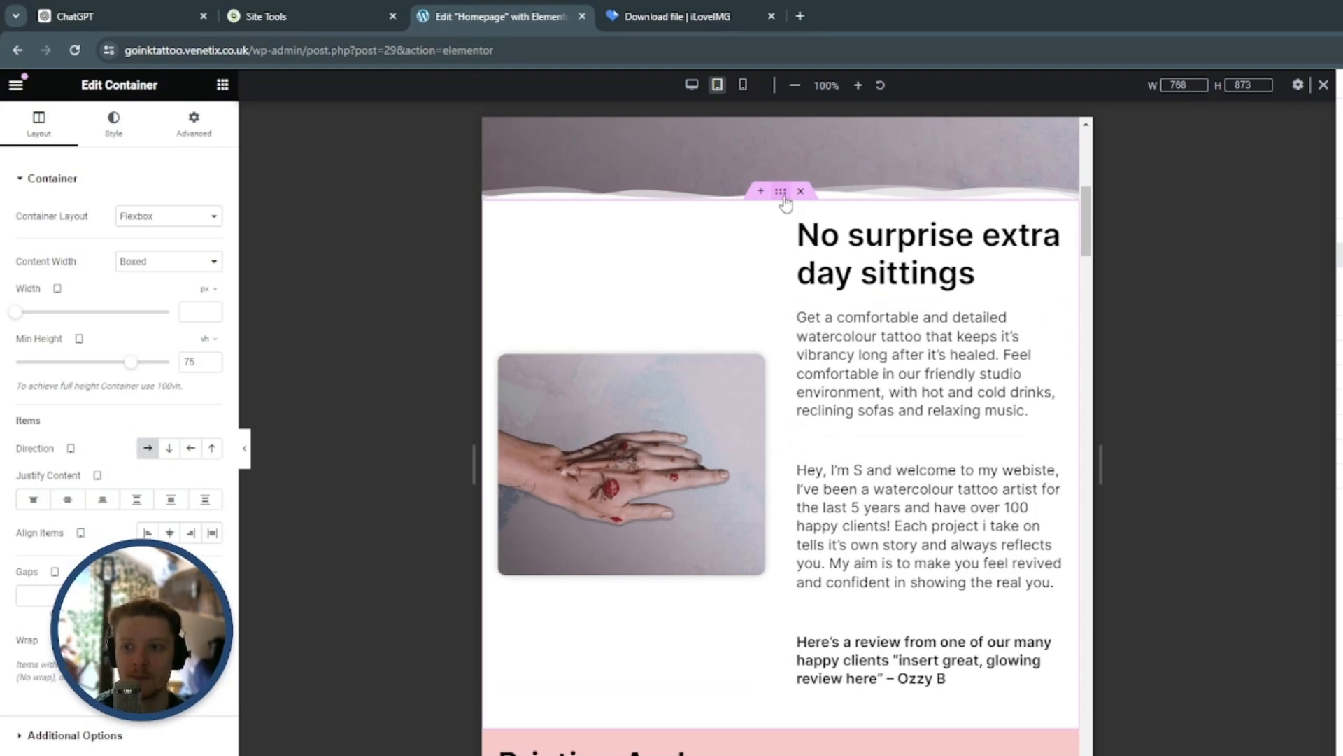
pyautogui.click(207, 290)
pyautogui.click(204, 312)
pyautogui.click(193, 308)
pyautogui.write('80')
pyautogui.scroll(1, 980, 363)
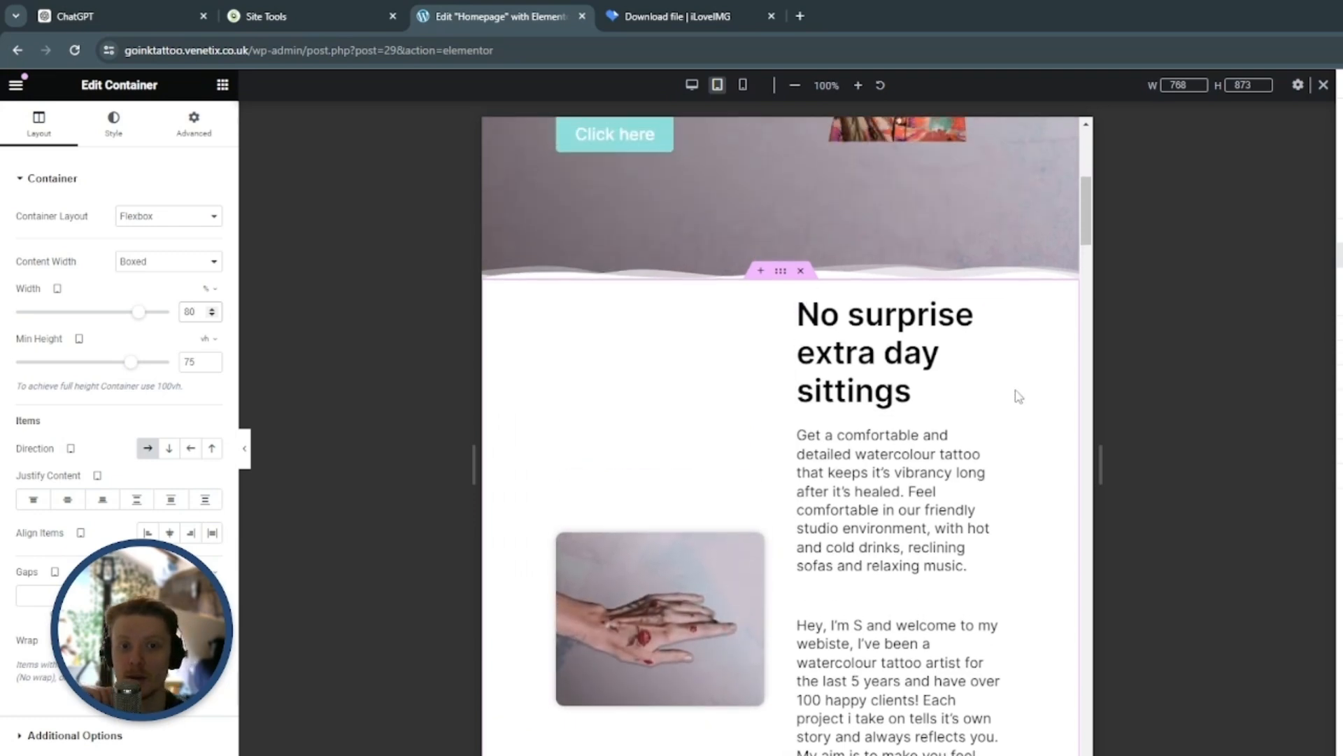
pyautogui.scroll(-2, 1022, 393)
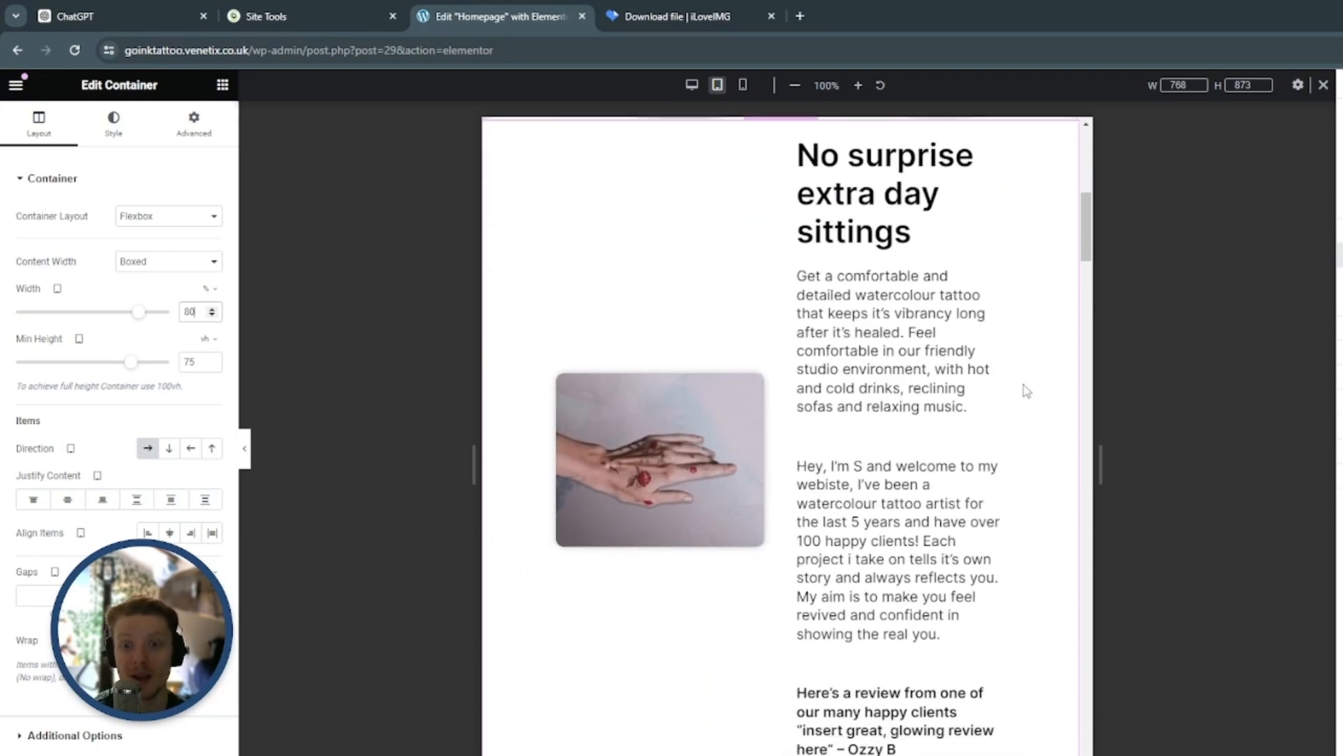
pyautogui.scroll(1, 1026, 390)
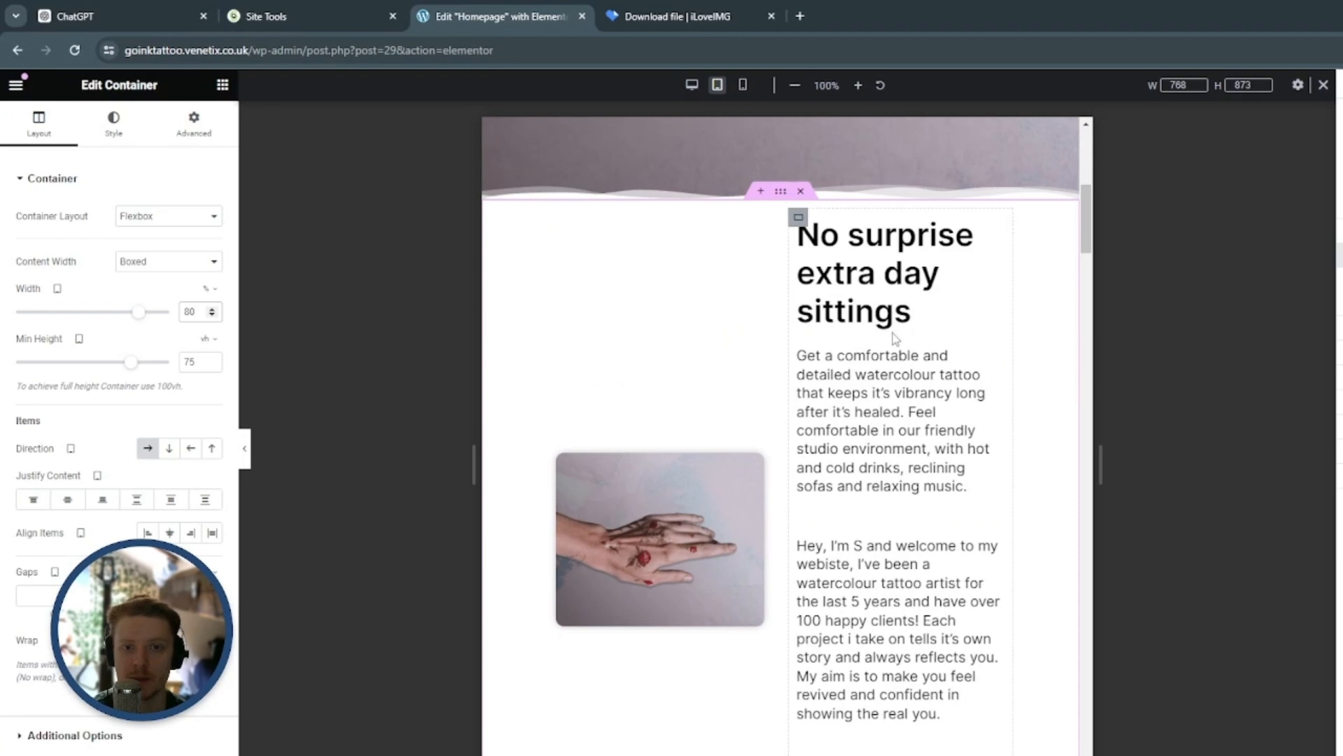
# Set the "No surprise extra day sittings" heading's tablet font size to 24 px
pyautogui.click(998, 230)
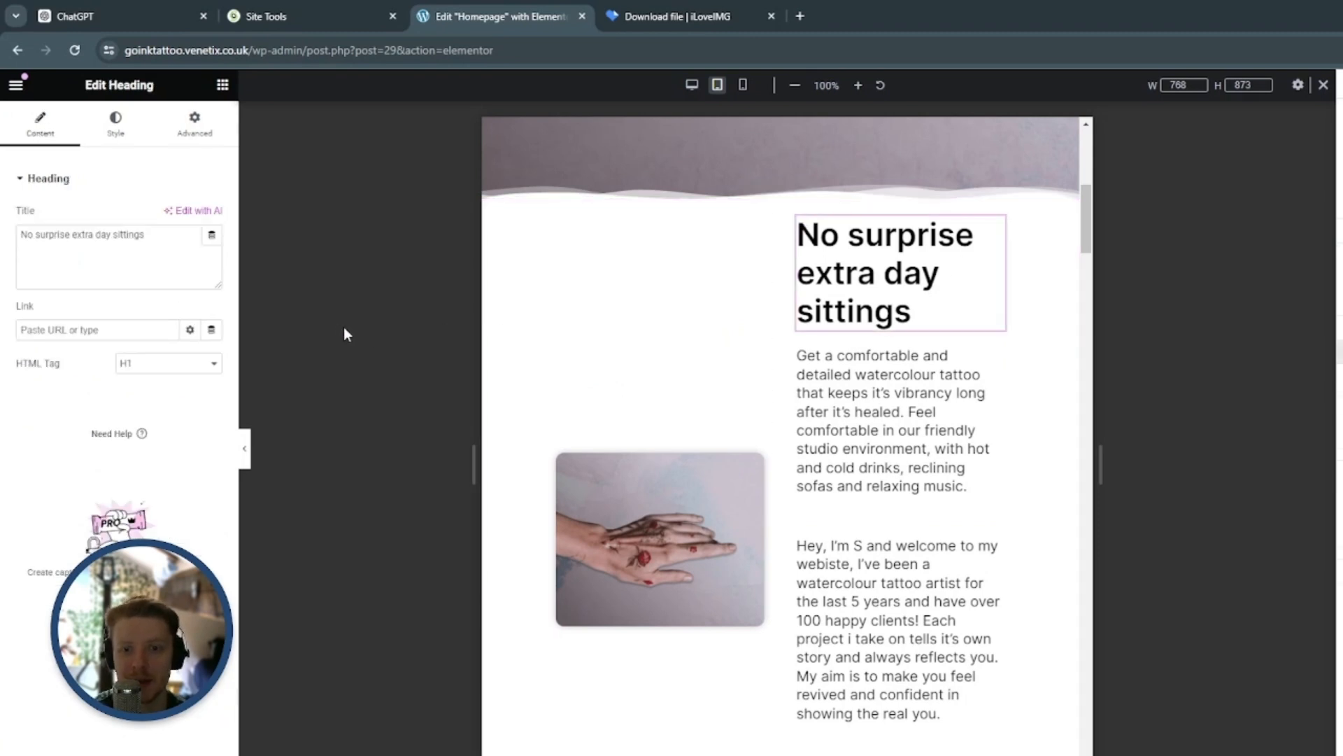
pyautogui.click(115, 126)
pyautogui.click(211, 283)
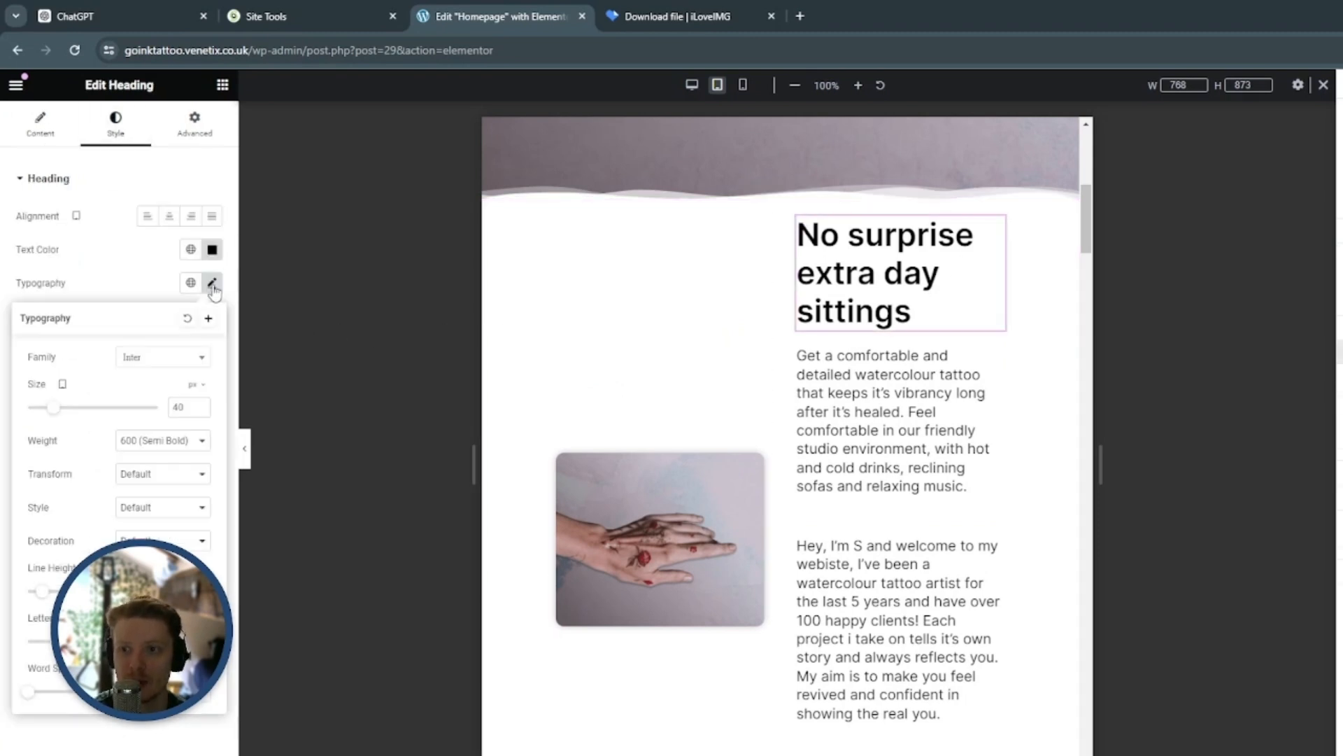
pyautogui.doubleClick(186, 410)
pyautogui.write('24')
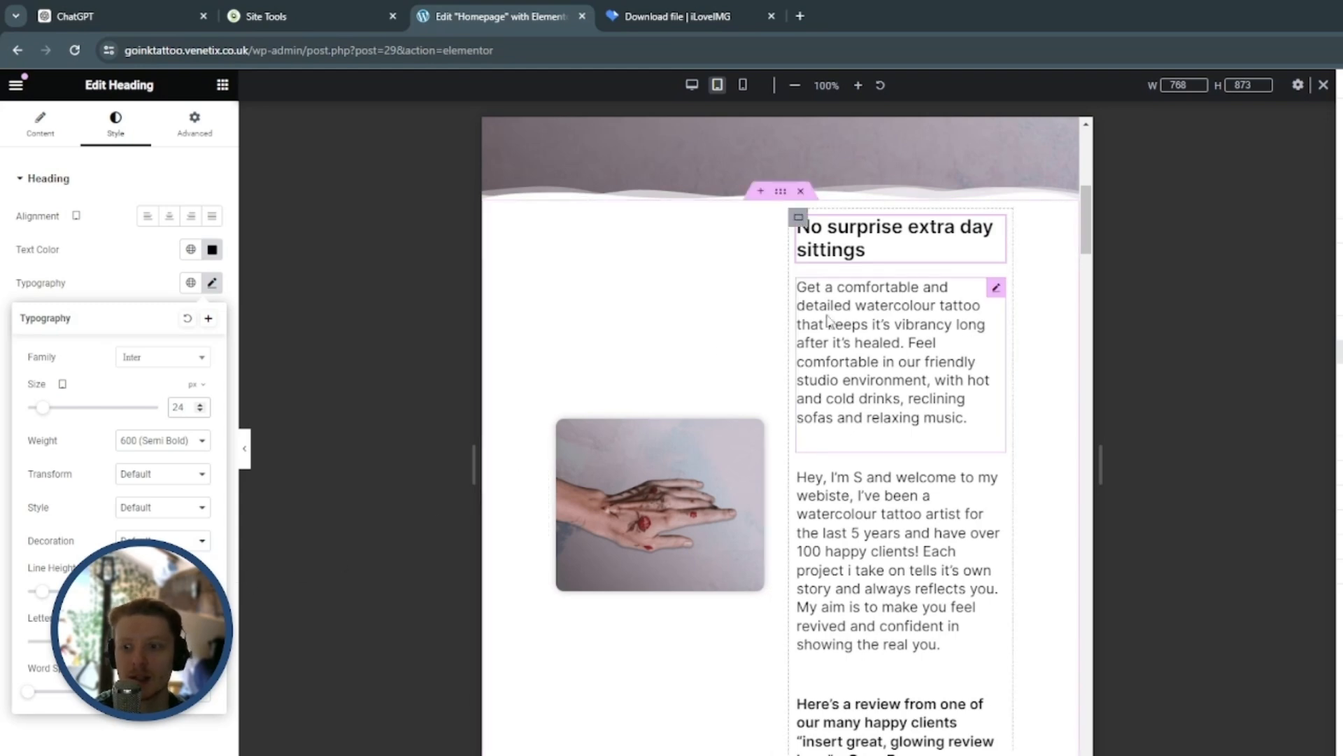
# Set the tablet font size of the "Get a comfortable and detailed watercolour tattoo" paragraph to 16 px
pyautogui.click(997, 288)
pyautogui.click(116, 123)
pyautogui.click(212, 282)
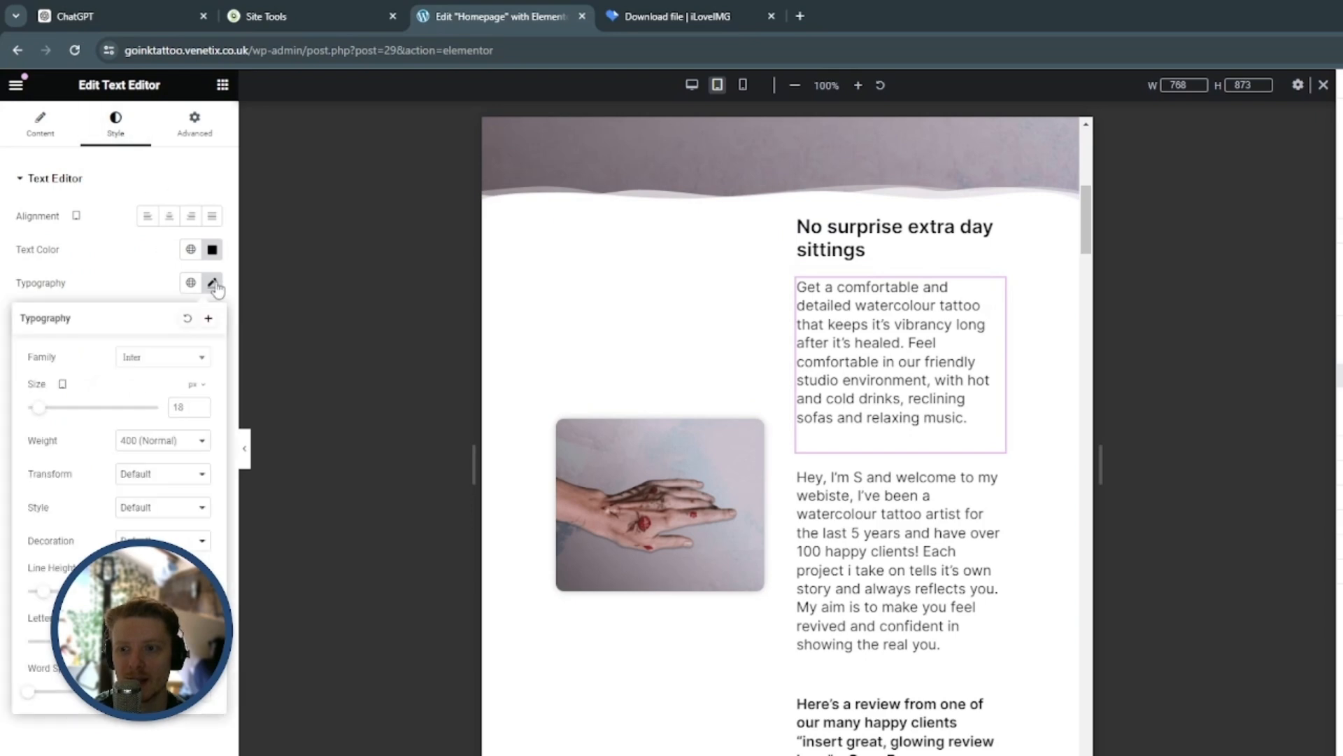
pyautogui.click(190, 408)
pyautogui.press('BackSpace')
pyautogui.write('6')
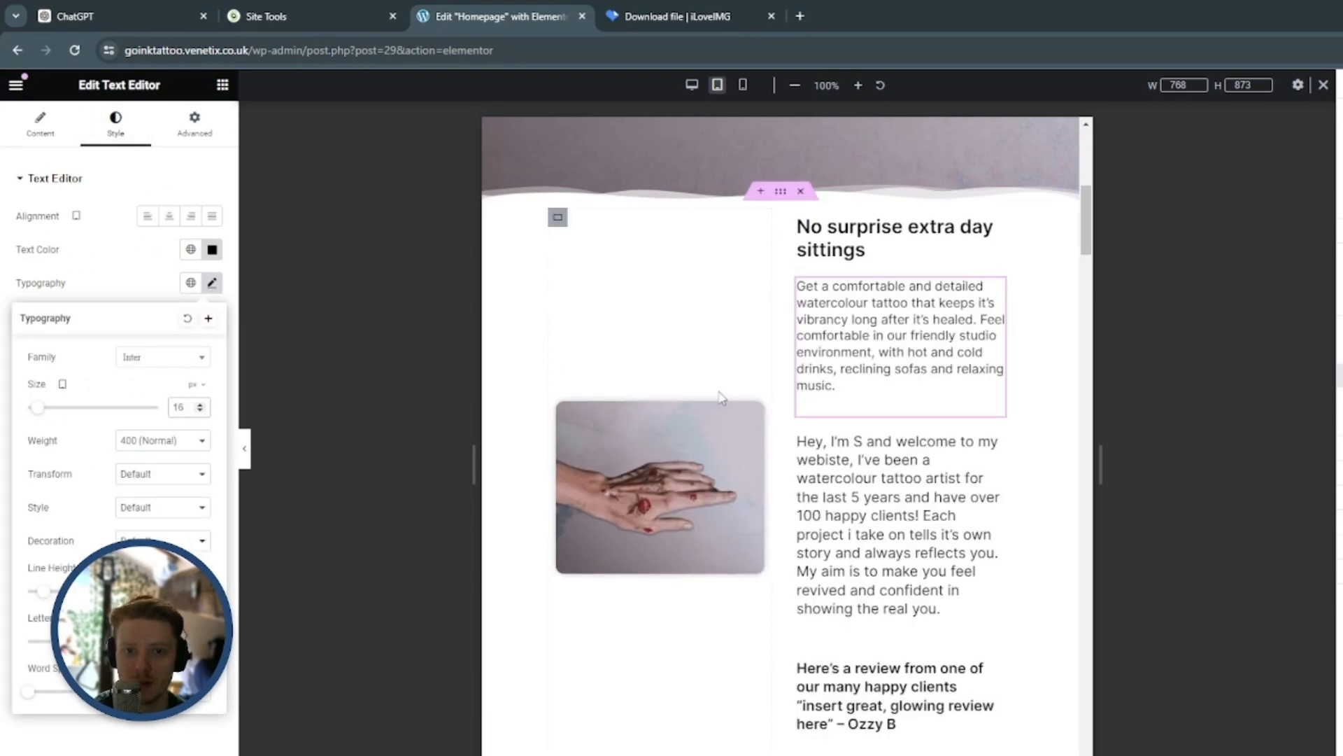
# Set the tablet font size of the artist's "welcome to my webiste" introduction paragraph to 16 px
pyautogui.scroll(-1, 722, 399)
pyautogui.click(997, 362)
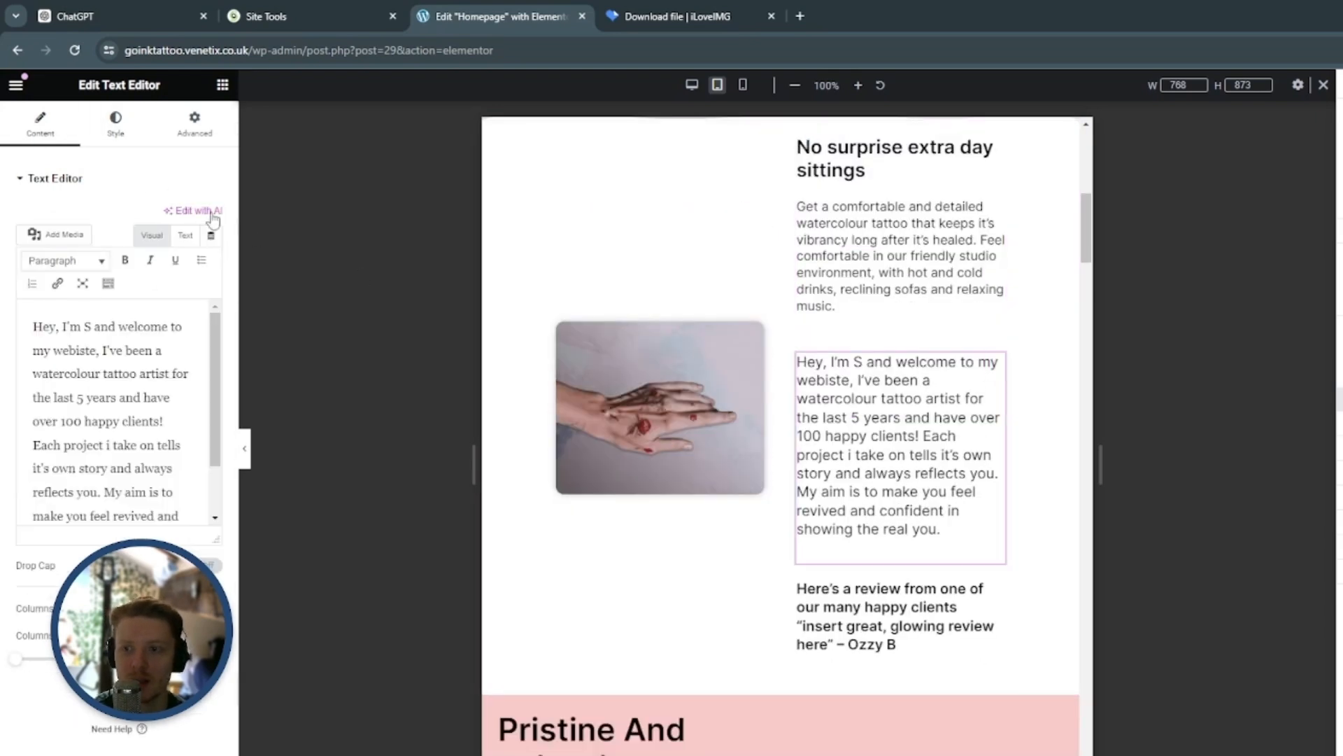
pyautogui.click(117, 136)
pyautogui.click(212, 283)
pyautogui.click(190, 408)
pyautogui.press('BackSpace')
pyautogui.write('6')
# Set the tablet font size of the bold client review text to 16 px and check the section's layout
pyautogui.scroll(-3, 994, 314)
pyautogui.click(996, 312)
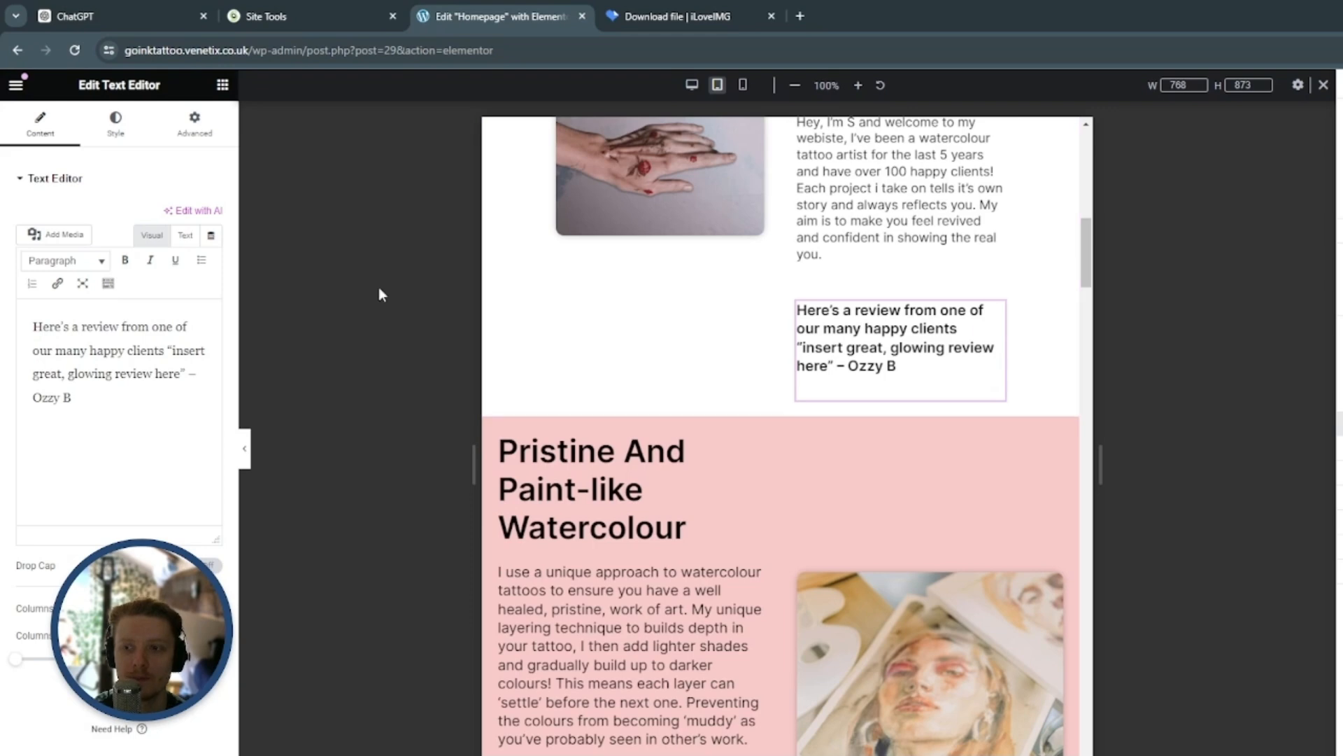
pyautogui.click(120, 135)
pyautogui.click(212, 283)
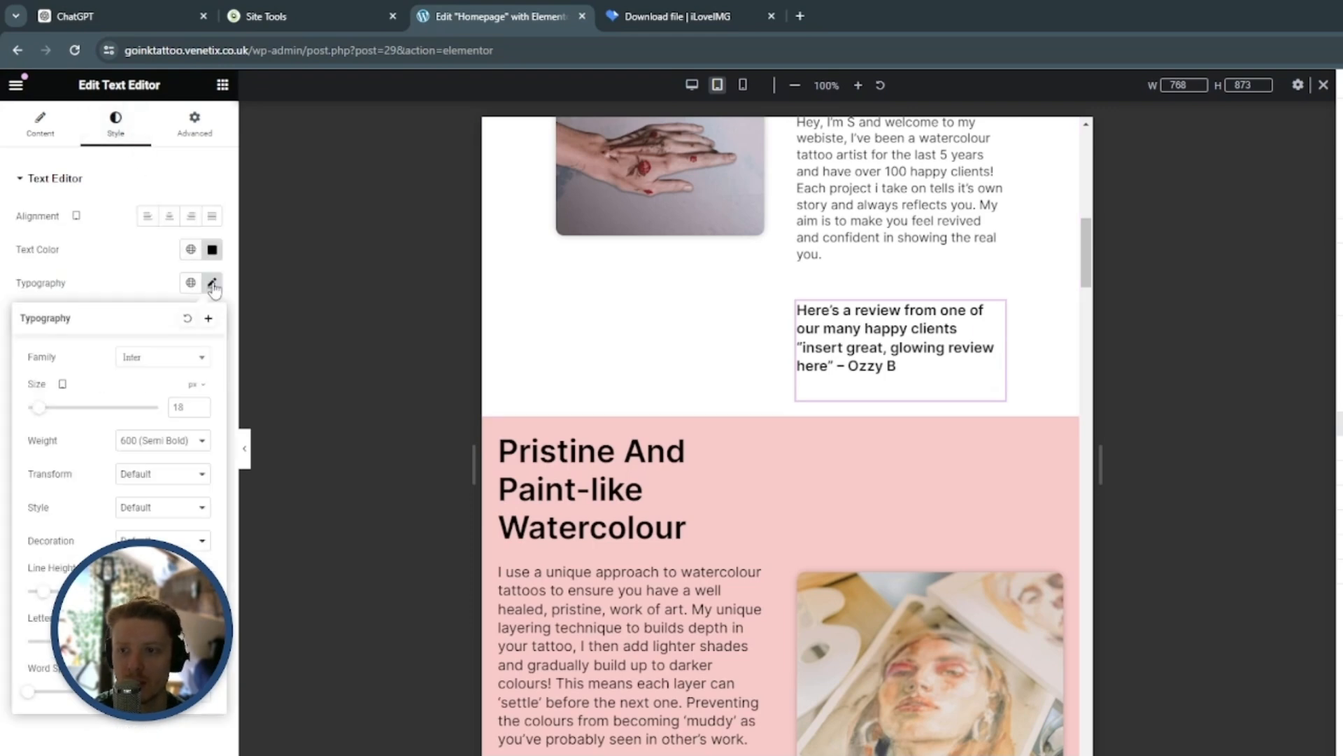
pyautogui.doubleClick(201, 411)
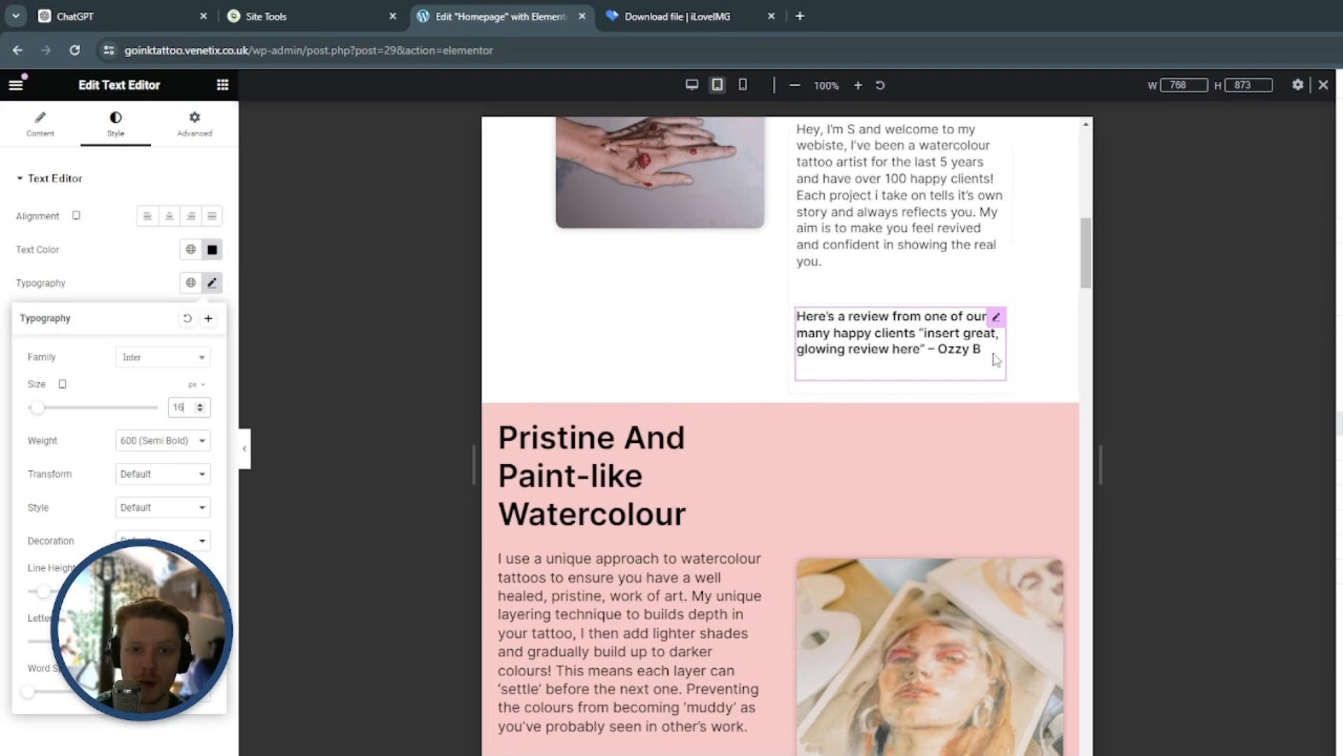
pyautogui.scroll(4, 987, 420)
pyautogui.scroll(-2, 951, 366)
pyautogui.scroll(2, 954, 366)
pyautogui.click(1128, 420)
# Set the pink "Pristine And Paint-like Watercolour" container's boxed content width to 80% for tablet
pyautogui.scroll(-7, 1012, 405)
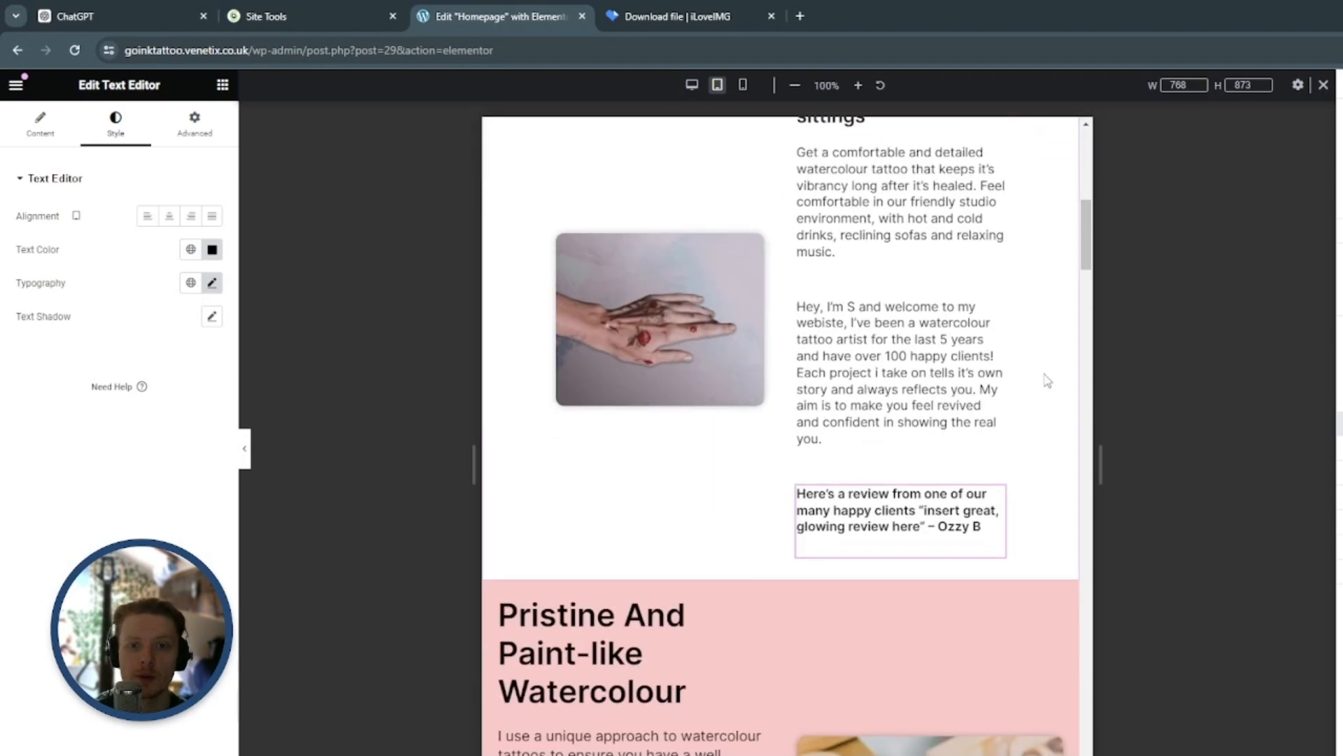
pyautogui.click(782, 158)
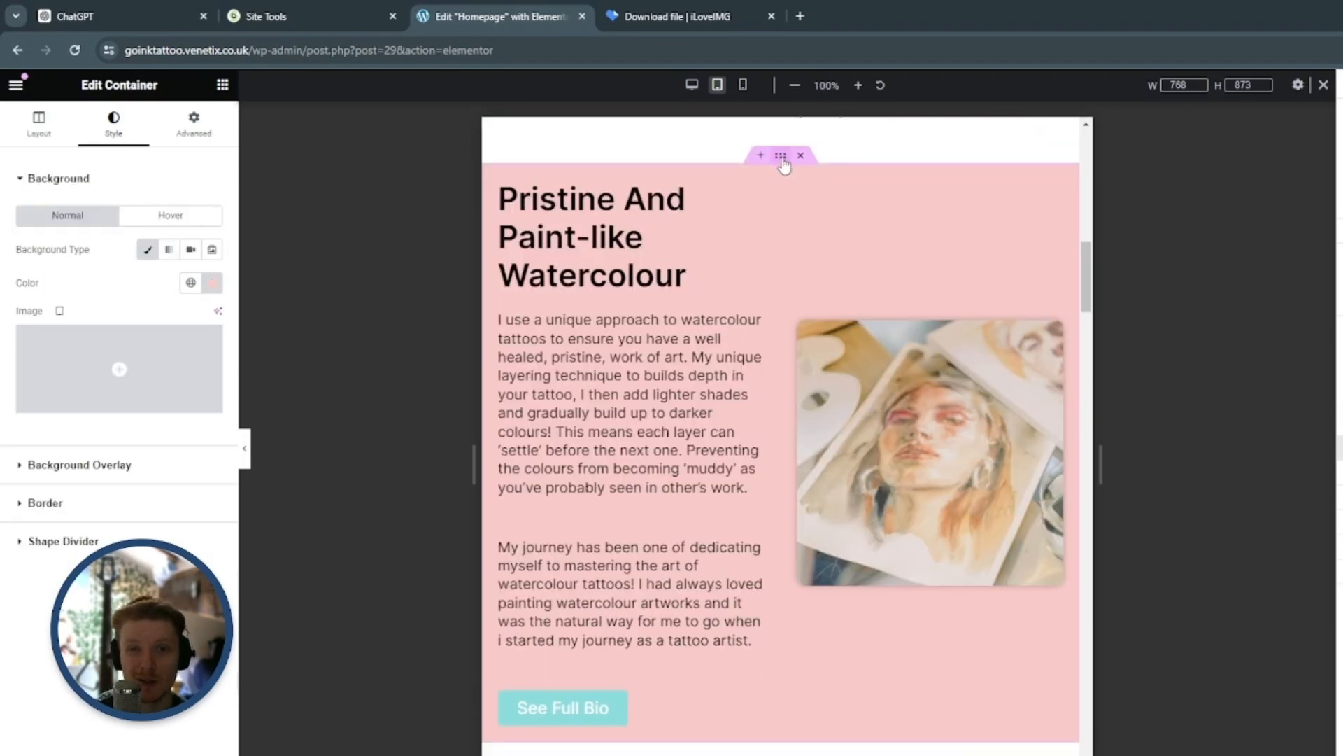
pyautogui.click(69, 136)
pyautogui.click(210, 289)
pyautogui.click(206, 317)
pyautogui.click(196, 313)
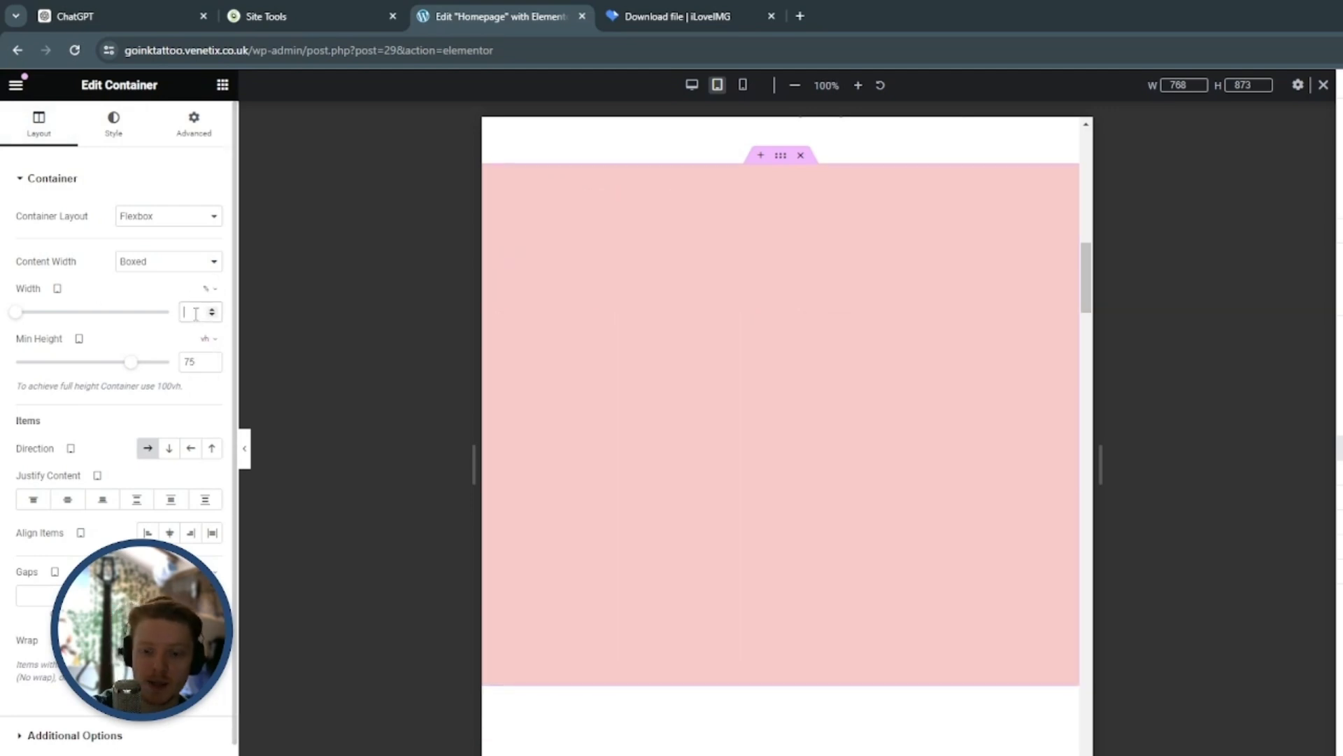
pyautogui.write('80')
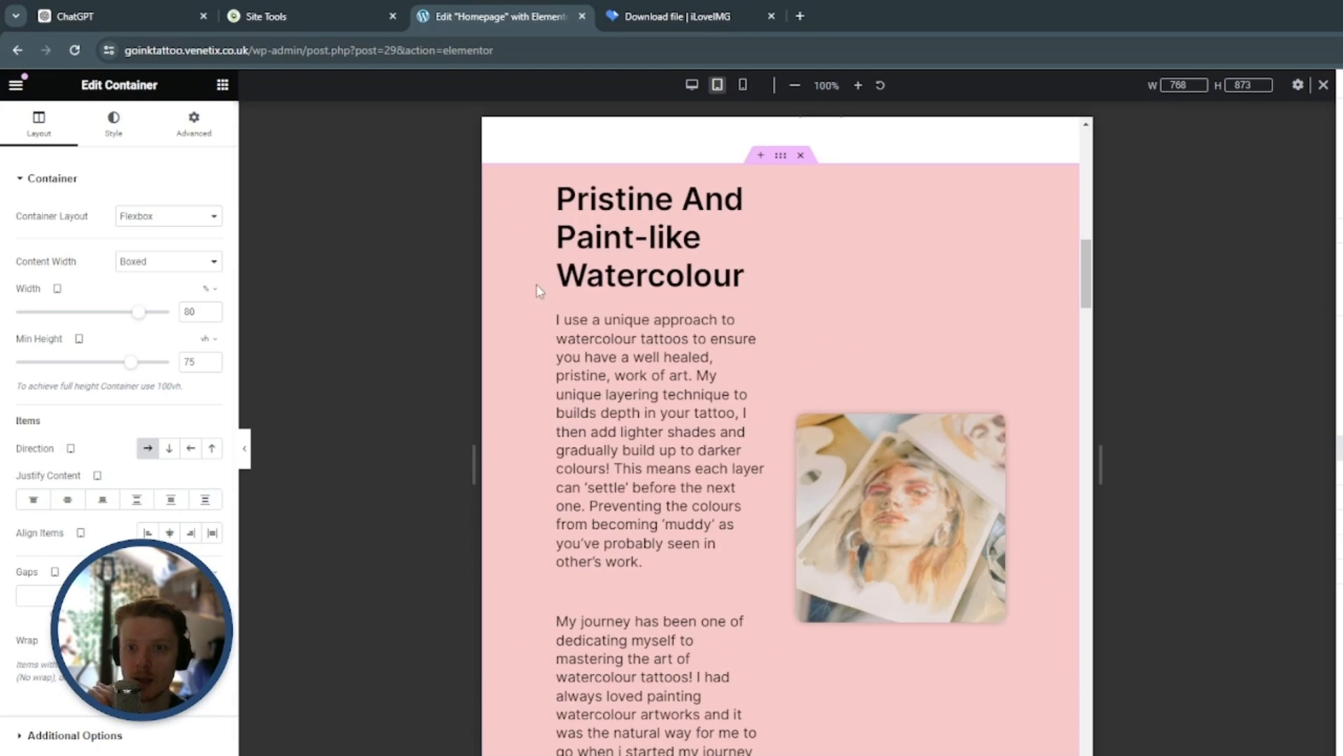
# Set the "Pristine And Paint-like Watercolour" heading's tablet font size to 24 px
pyautogui.click(755, 191)
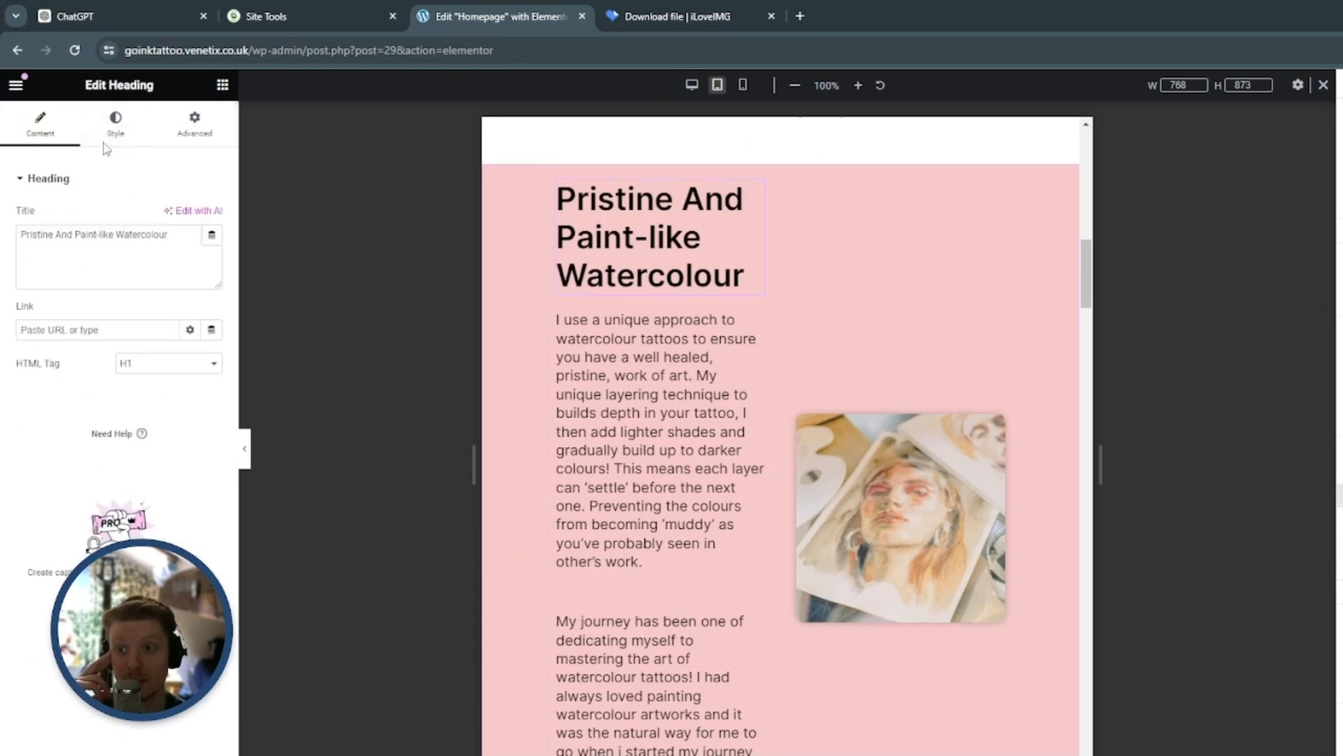
pyautogui.click(115, 120)
pyautogui.click(212, 282)
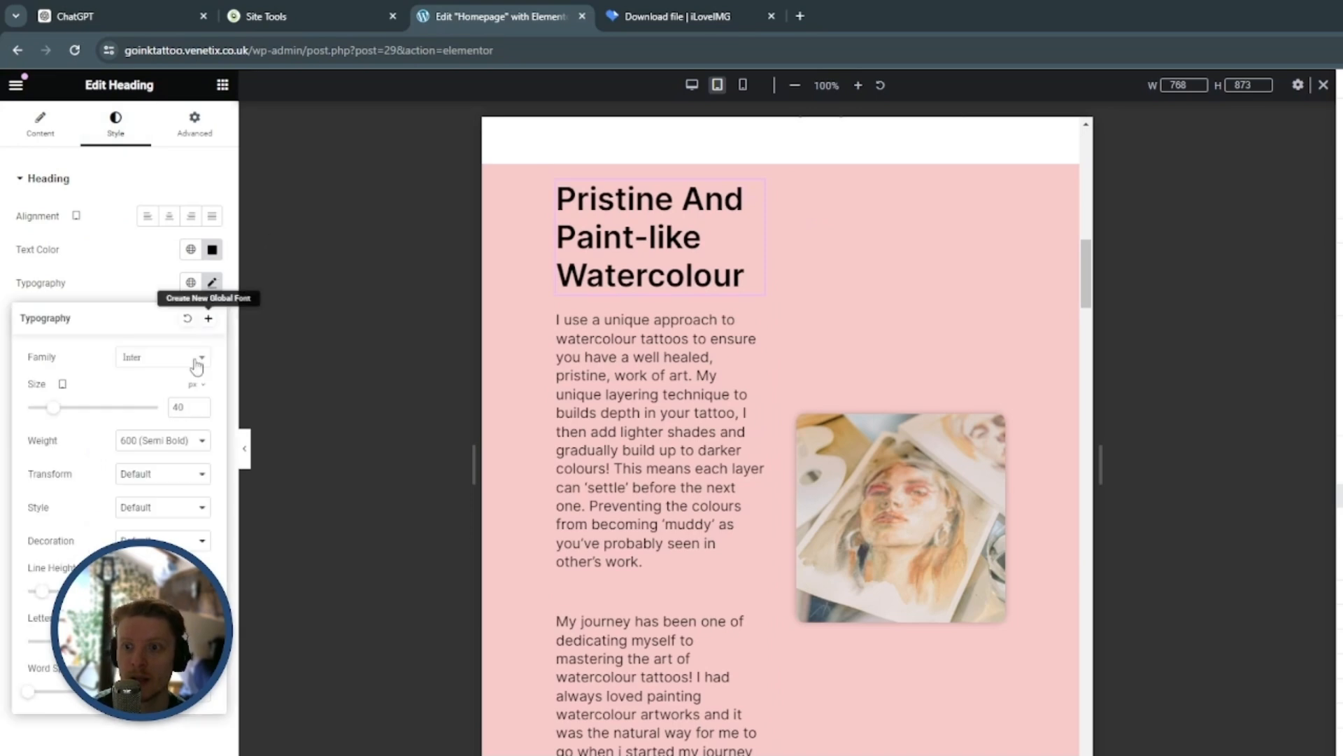
pyautogui.doubleClick(195, 407)
pyautogui.write('24')
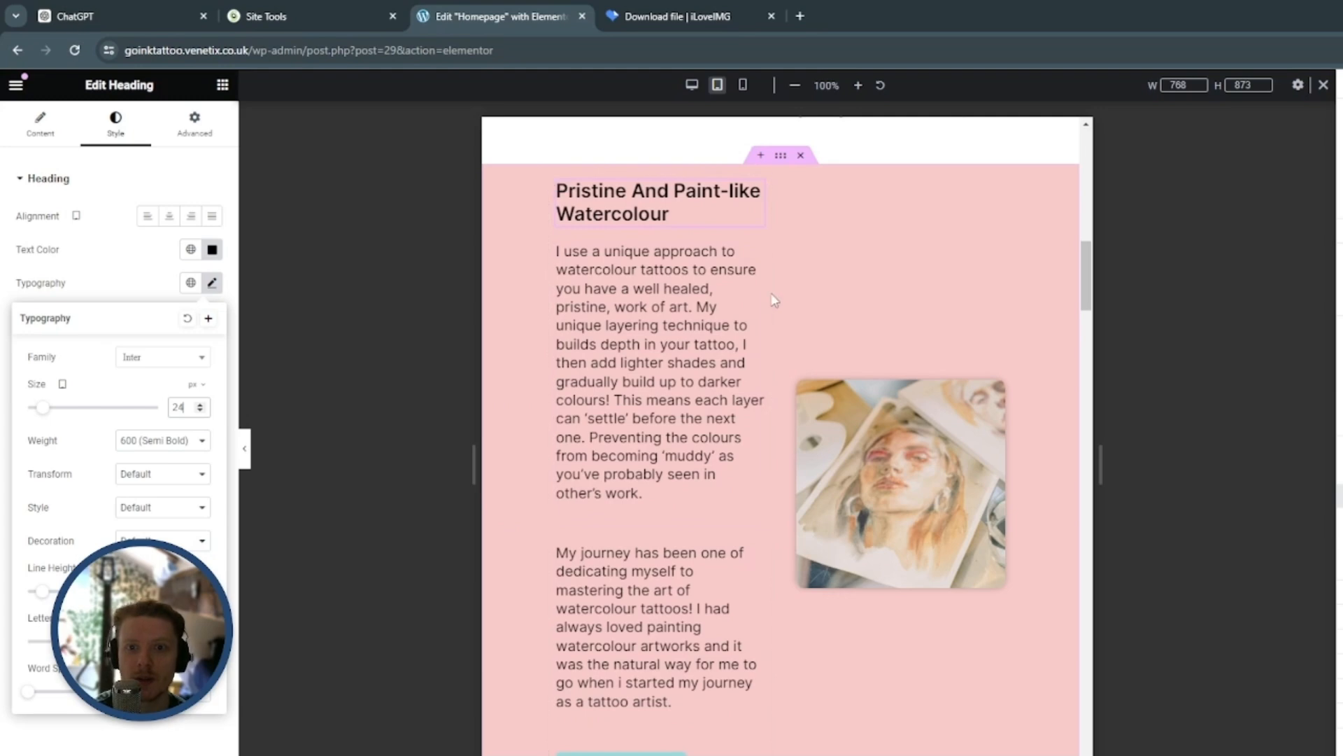
# Set the tablet font size of the "I use a unique approach to watercolour tattoos" paragraph to 16 px
pyautogui.click(754, 255)
pyautogui.click(116, 124)
pyautogui.click(212, 282)
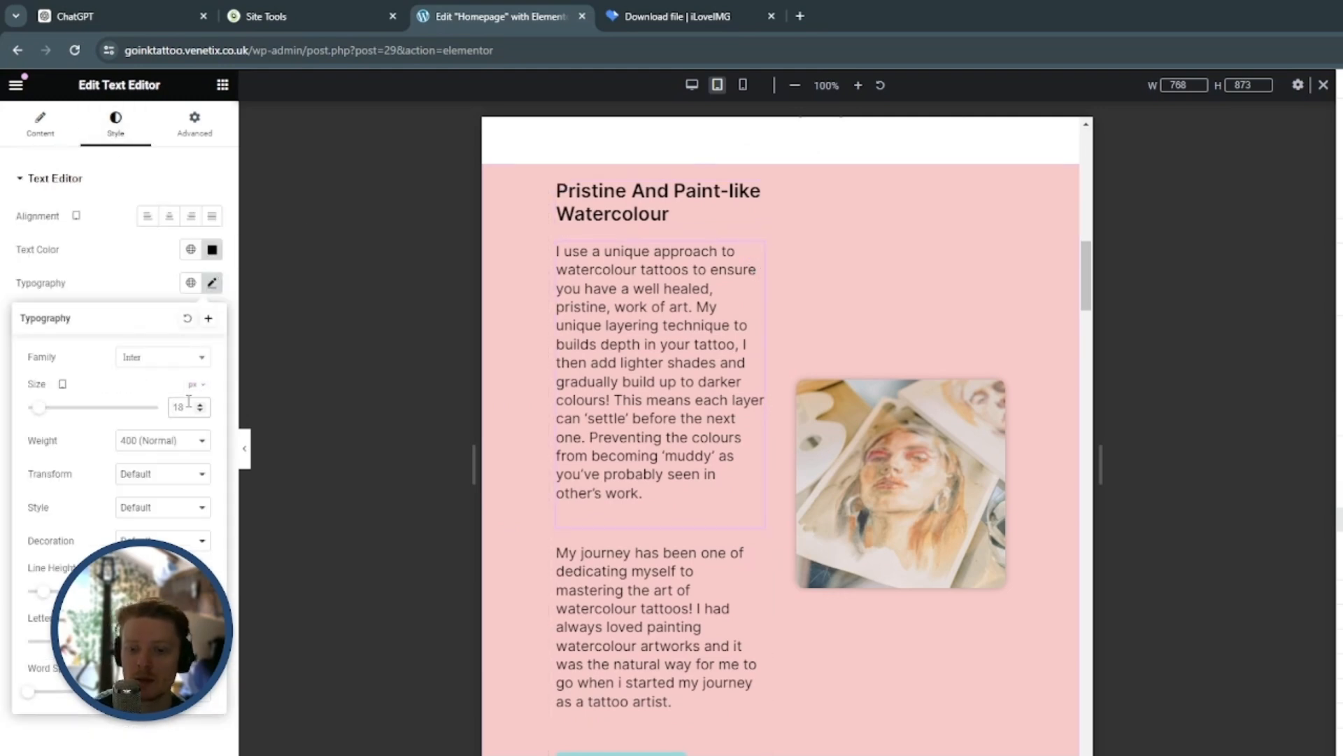
pyautogui.write('16')
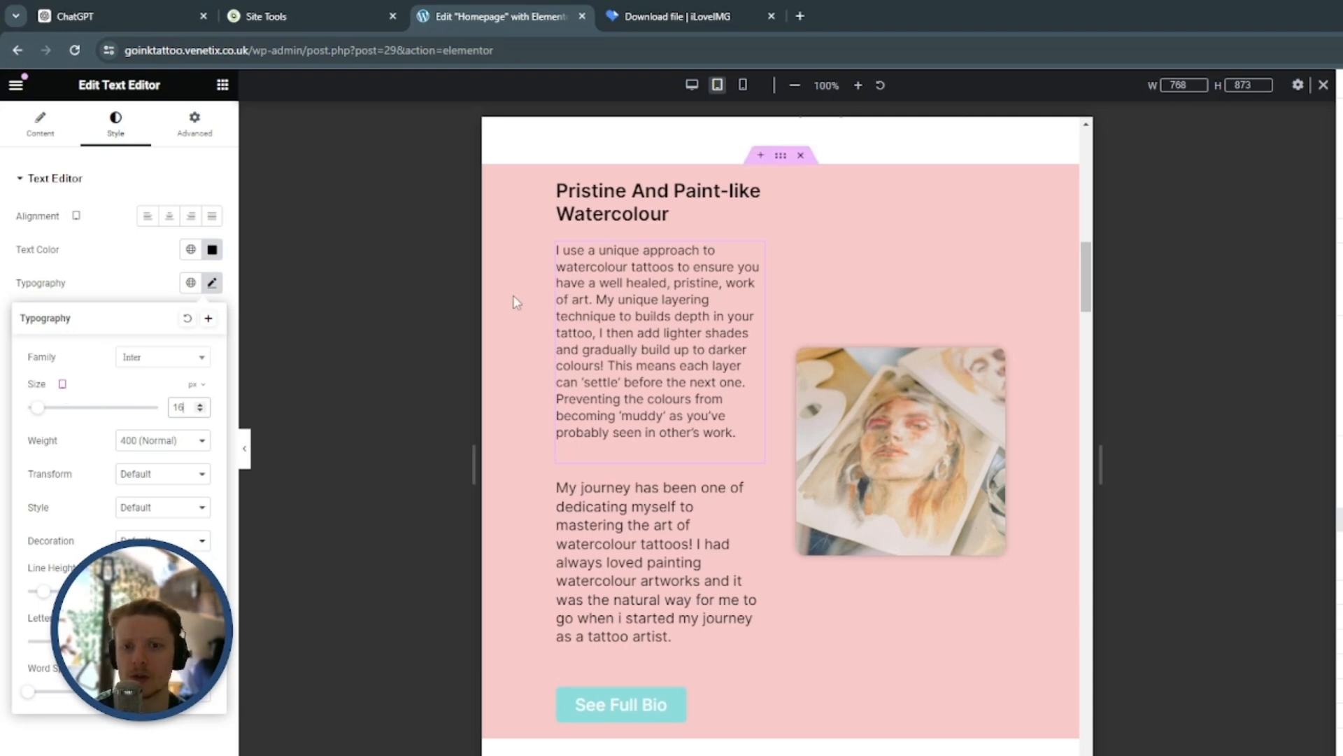
# Check the paragraph's font size in the desktop preview and return to the tablet preview
pyautogui.click(692, 85)
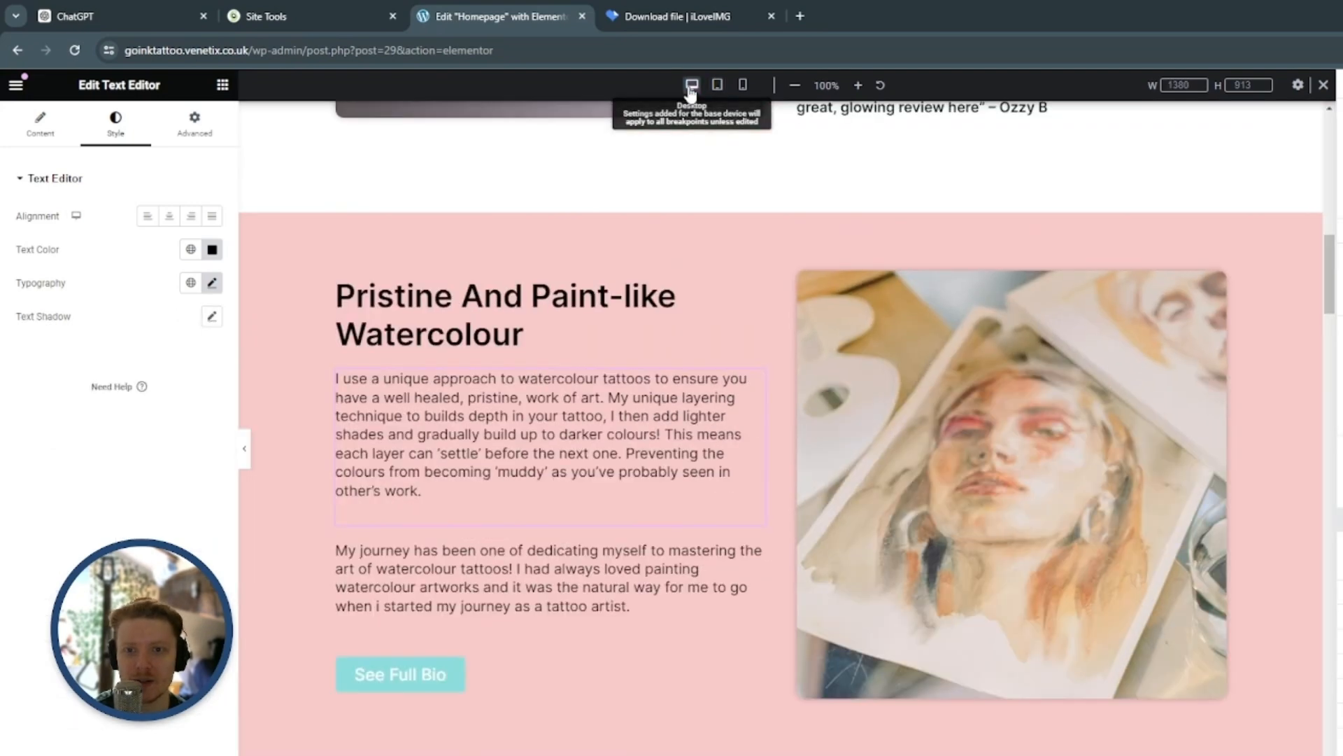
pyautogui.click(212, 283)
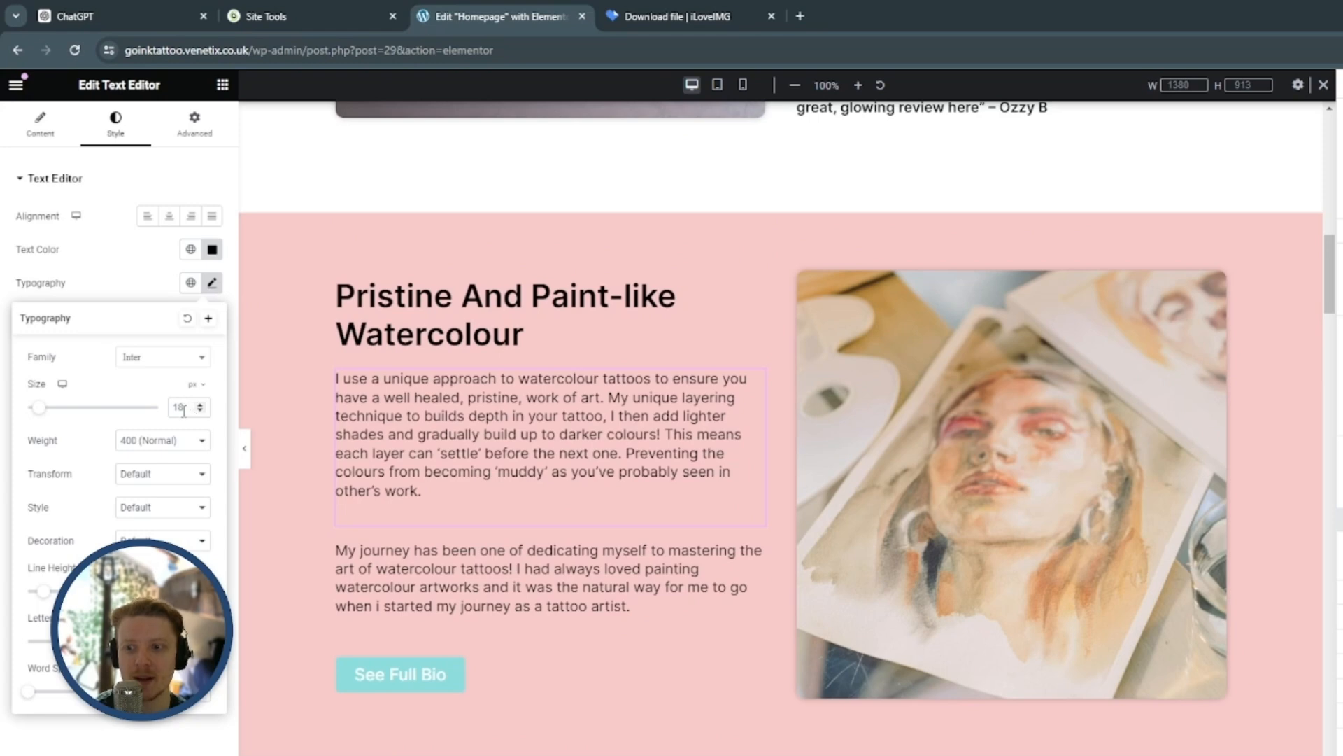
pyautogui.click(718, 84)
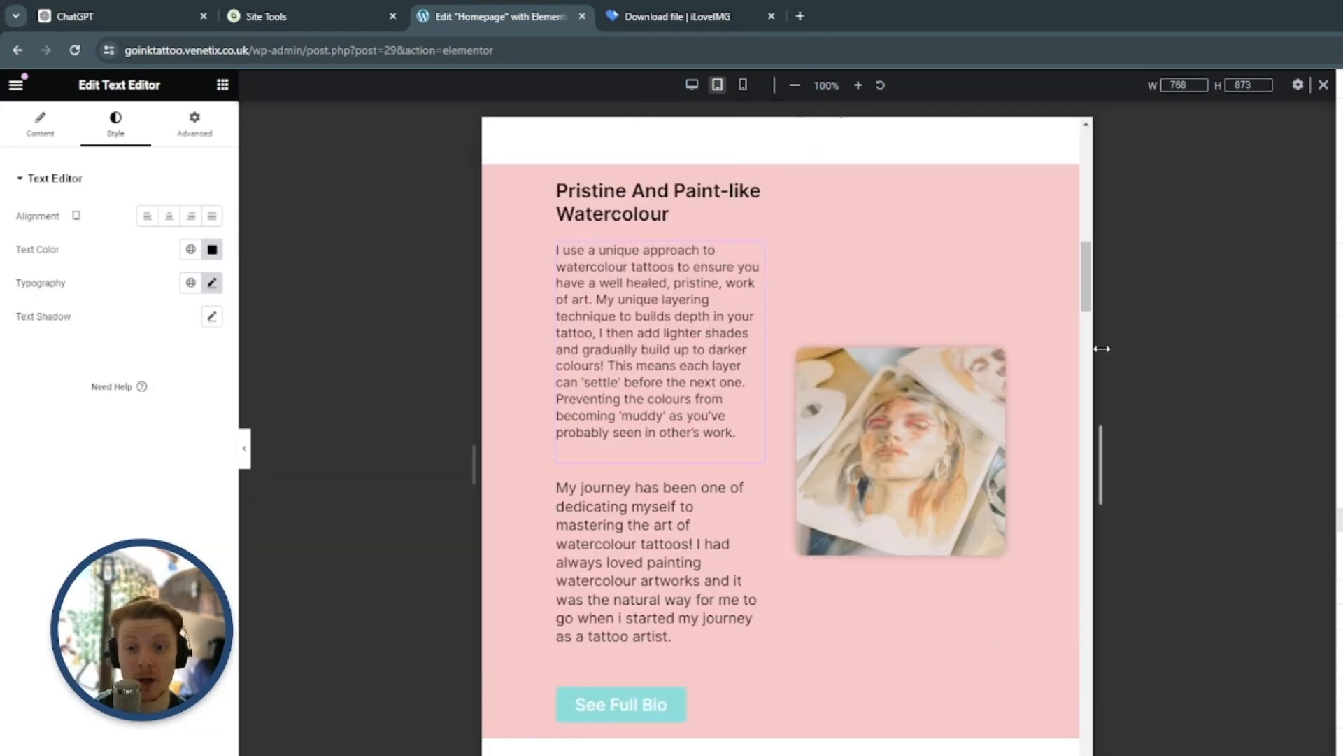
# Set the tablet font size of the "My journey has been one of dedicating myself" paragraph above the bio button to 16 px
pyautogui.scroll(-3, 938, 469)
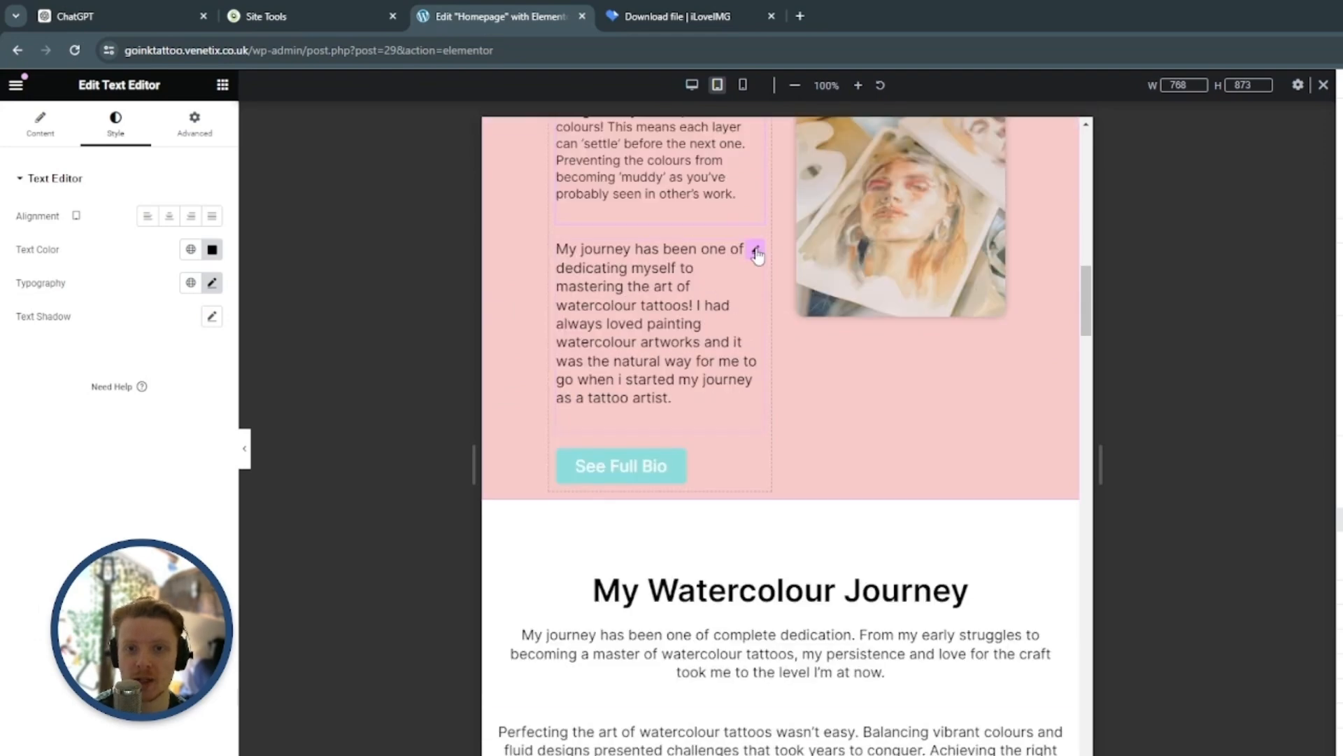
pyautogui.click(755, 249)
pyautogui.click(116, 123)
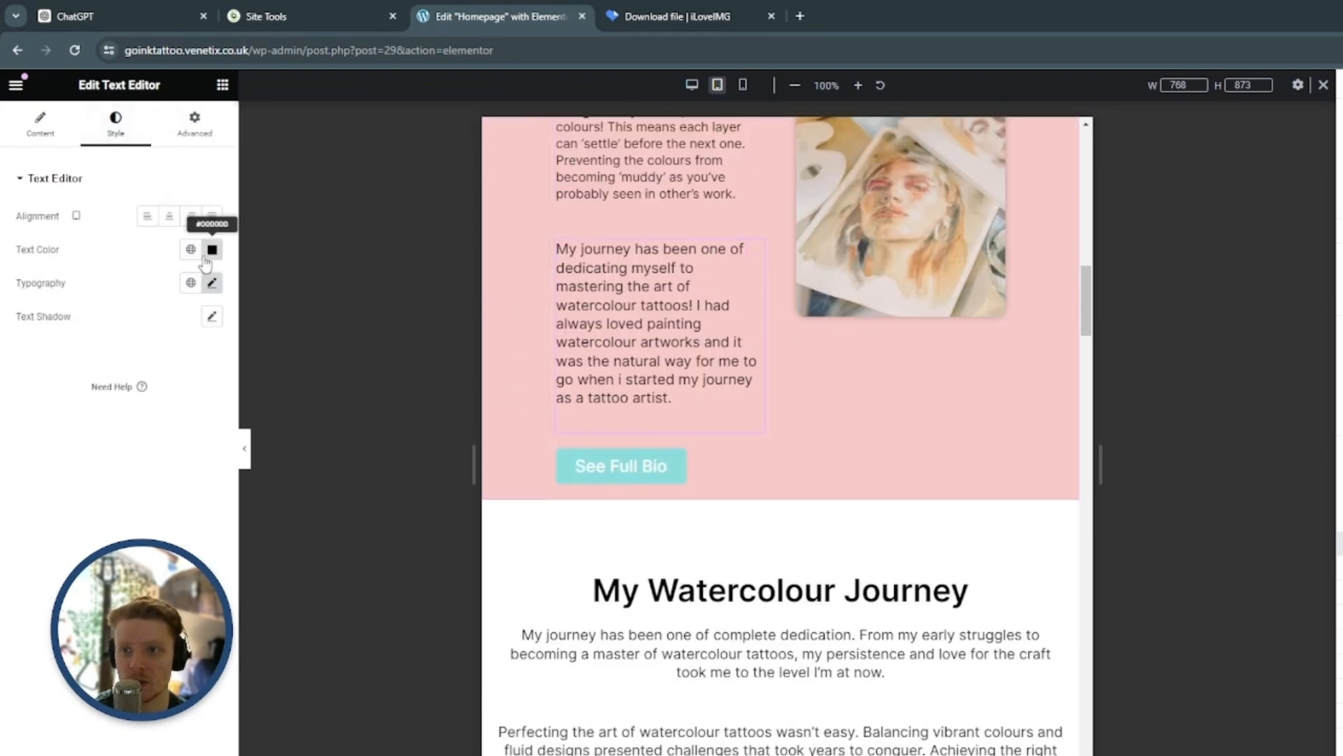
pyautogui.click(210, 282)
pyautogui.doubleClick(180, 403)
pyautogui.write('16')
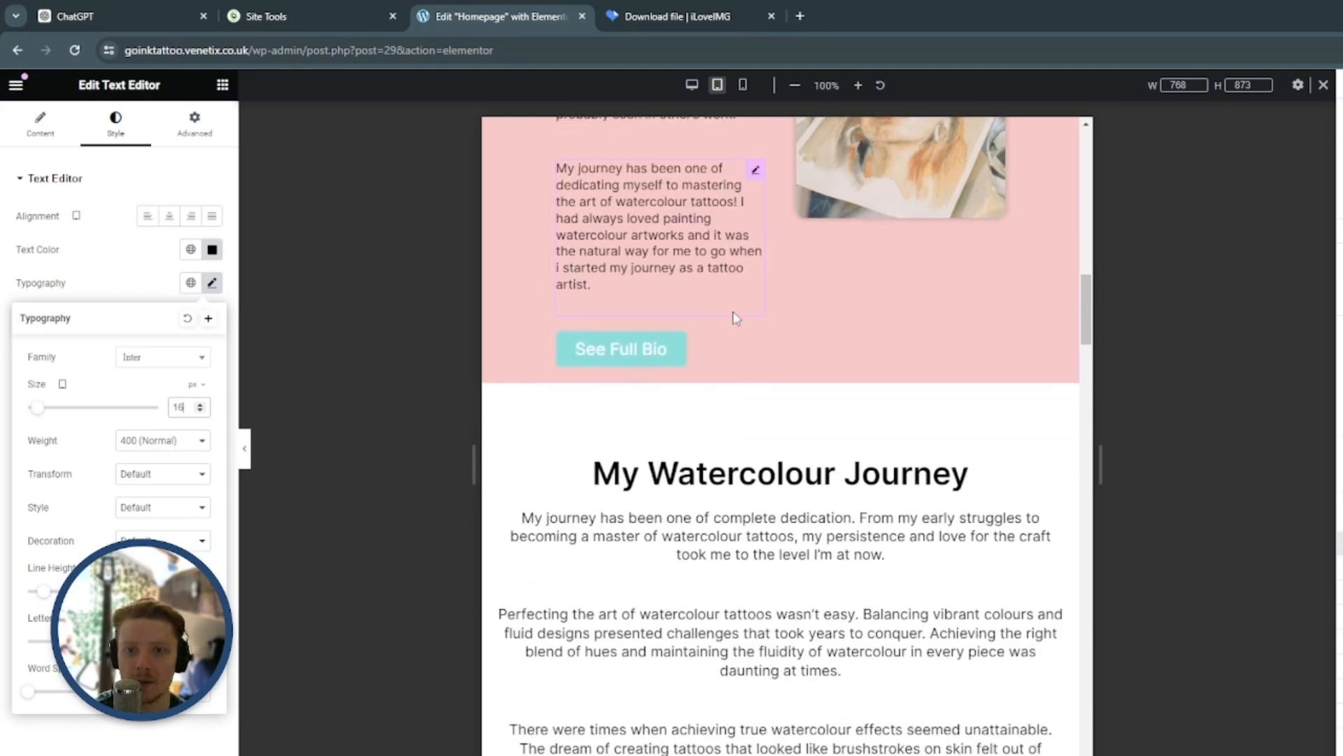
# Unlink the "No surprise extra day sittings" heading's tablet margins and set its top margin to 25 px
pyautogui.scroll(4, 736, 318)
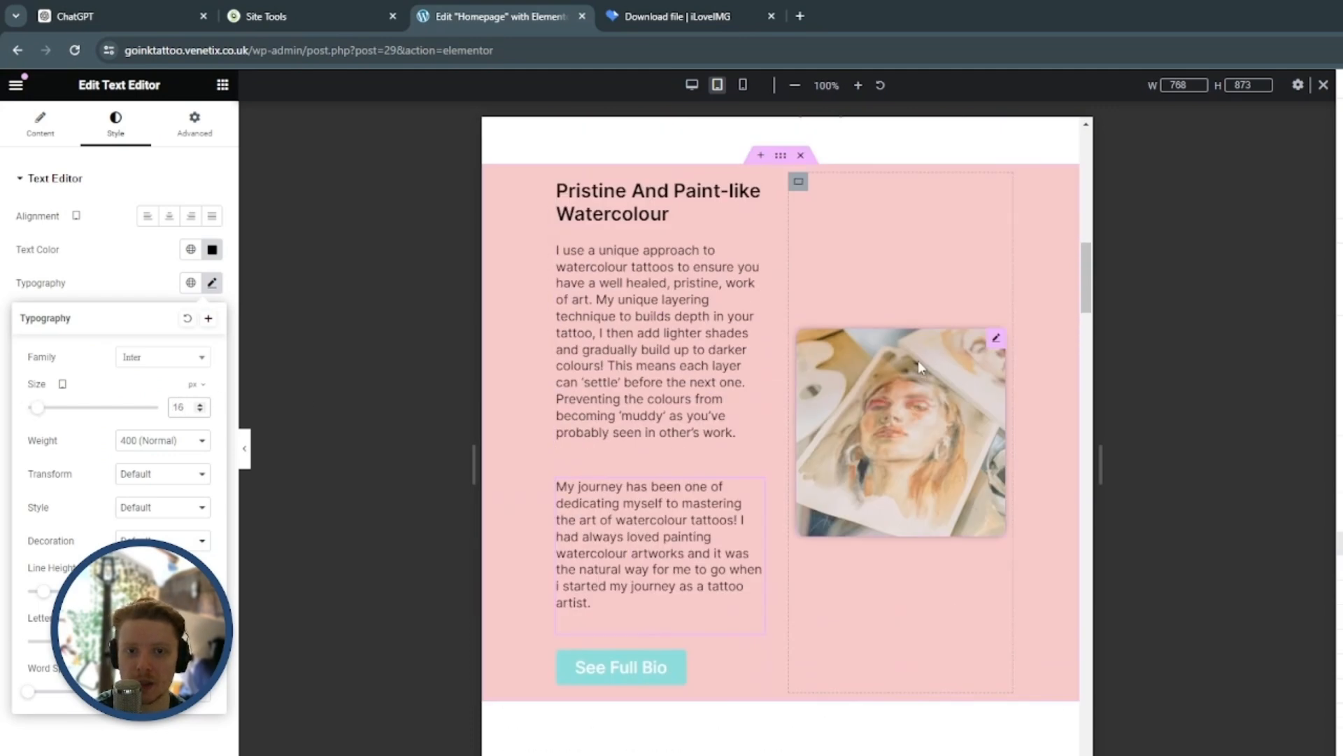
pyautogui.scroll(7, 989, 312)
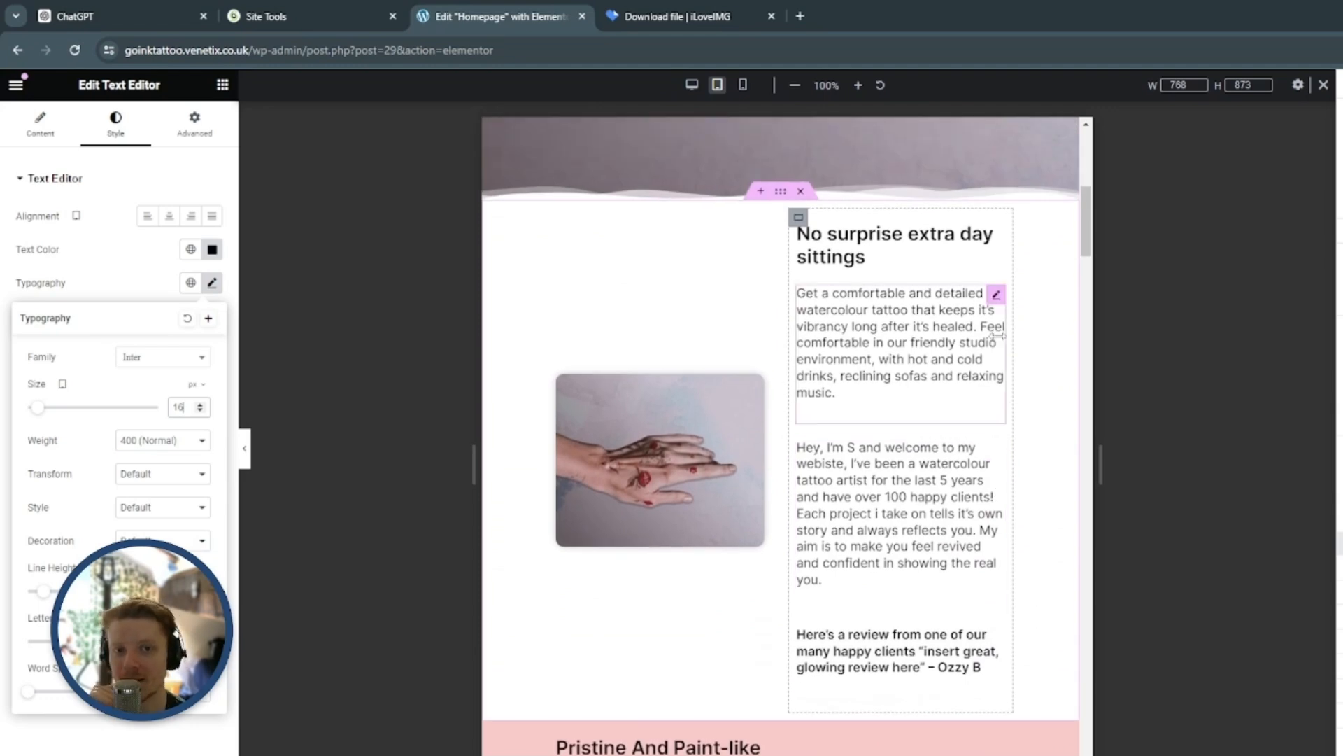
pyautogui.scroll(-6, 934, 427)
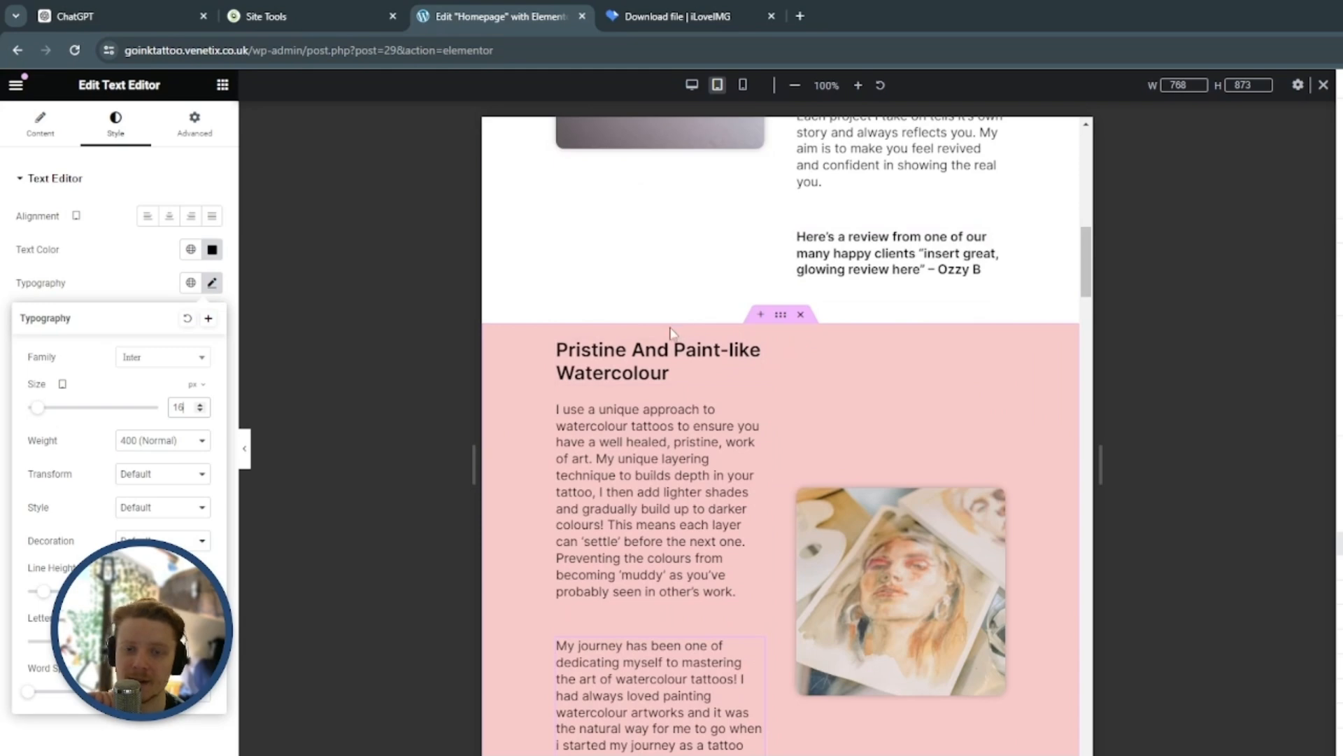
pyautogui.scroll(6, 1018, 426)
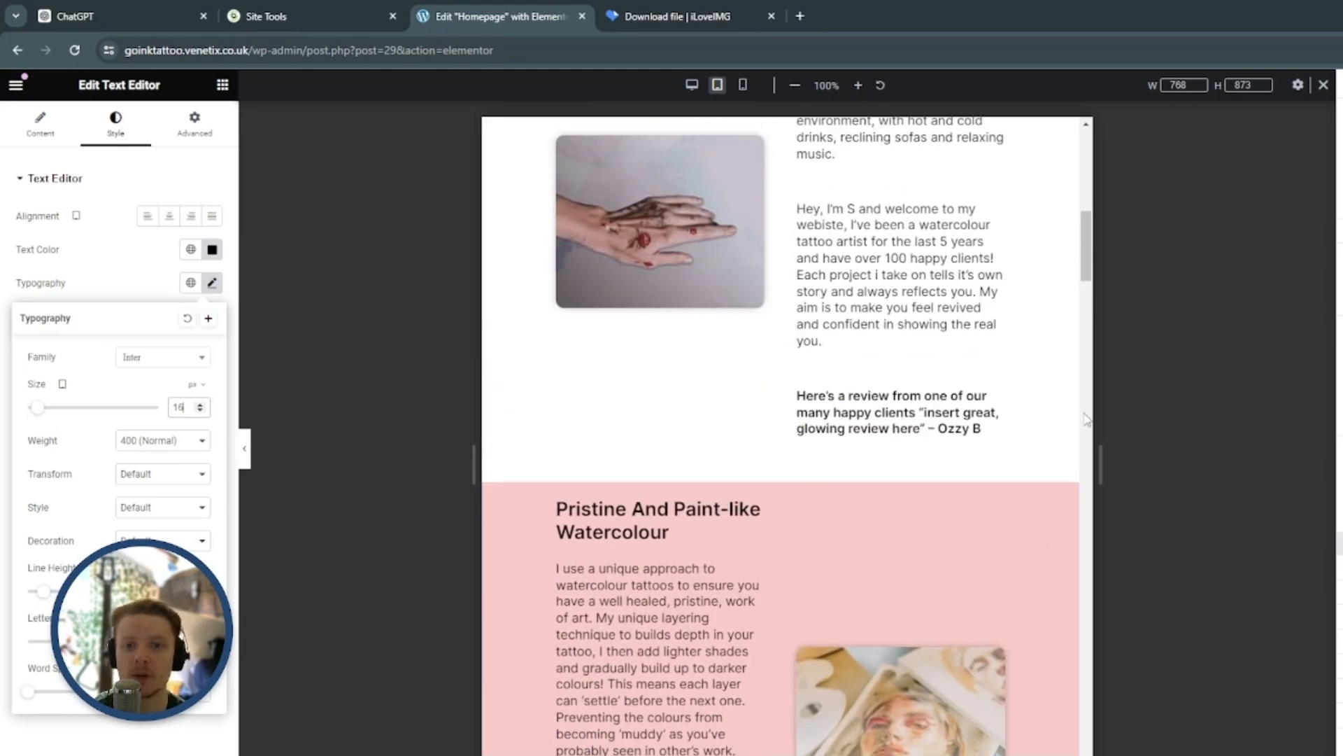
pyautogui.scroll(-2, 1077, 406)
pyautogui.scroll(2, 1037, 318)
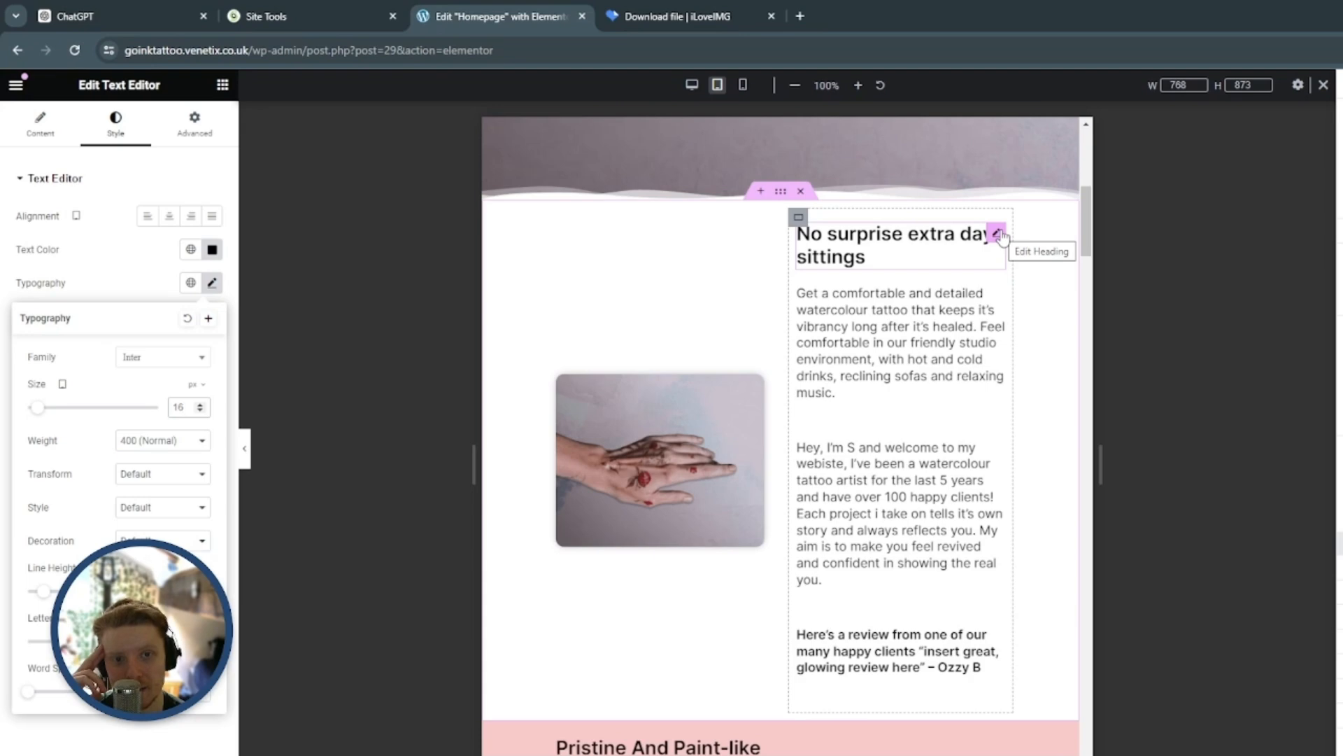
pyautogui.click(998, 235)
pyautogui.click(210, 129)
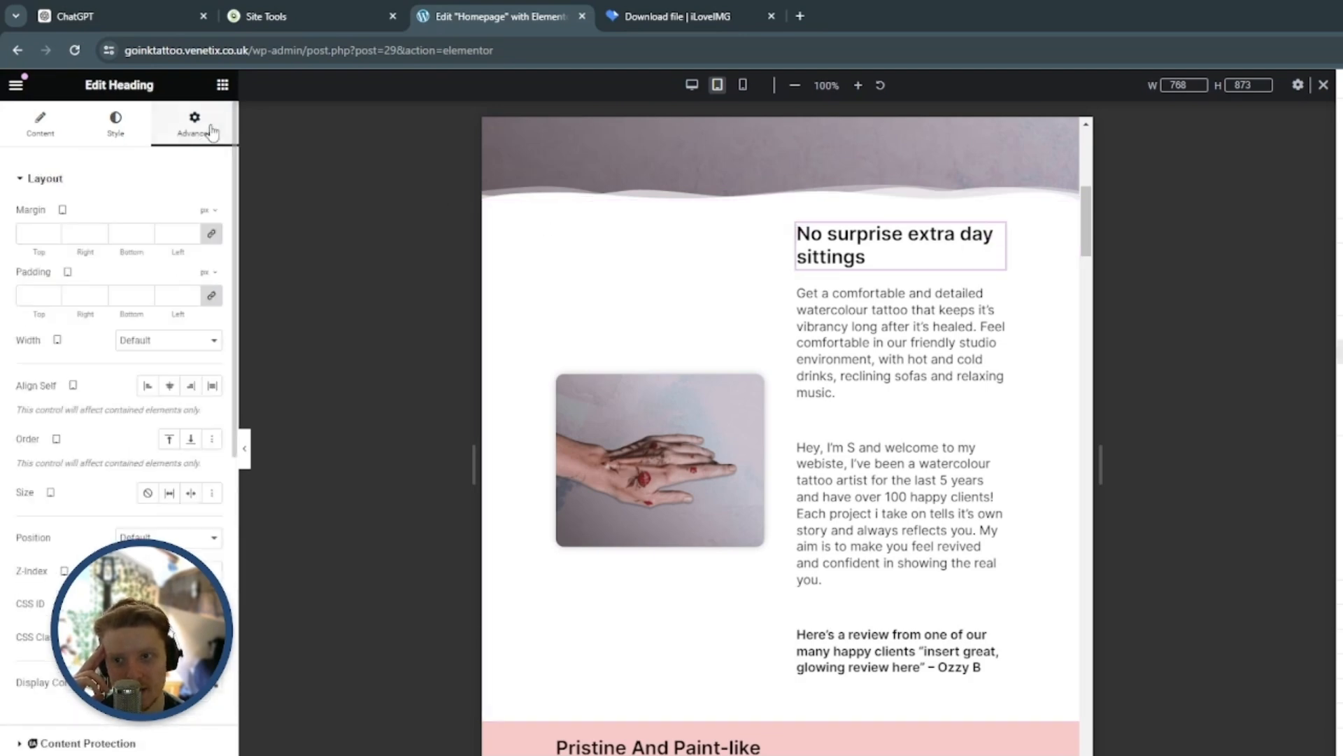
pyautogui.click(212, 236)
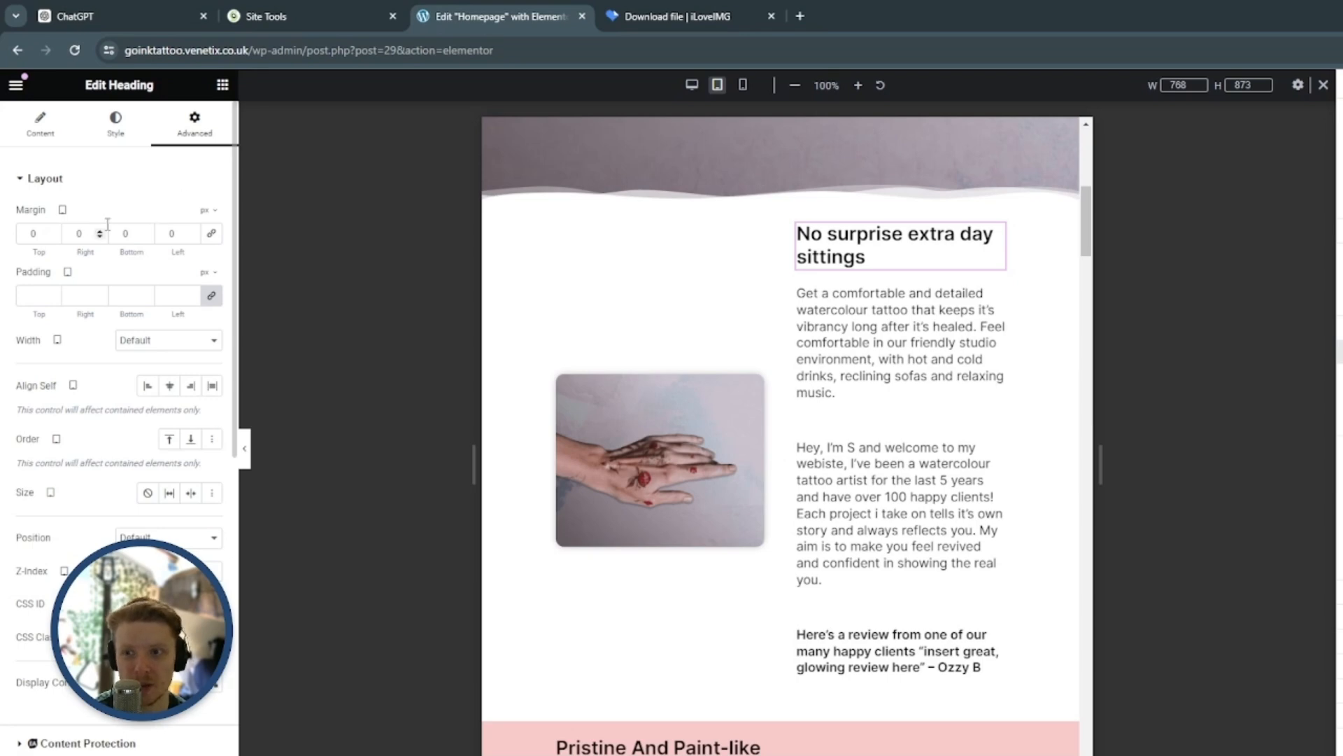
pyautogui.moveTo(53, 233); pyautogui.dragTo(53, 234)
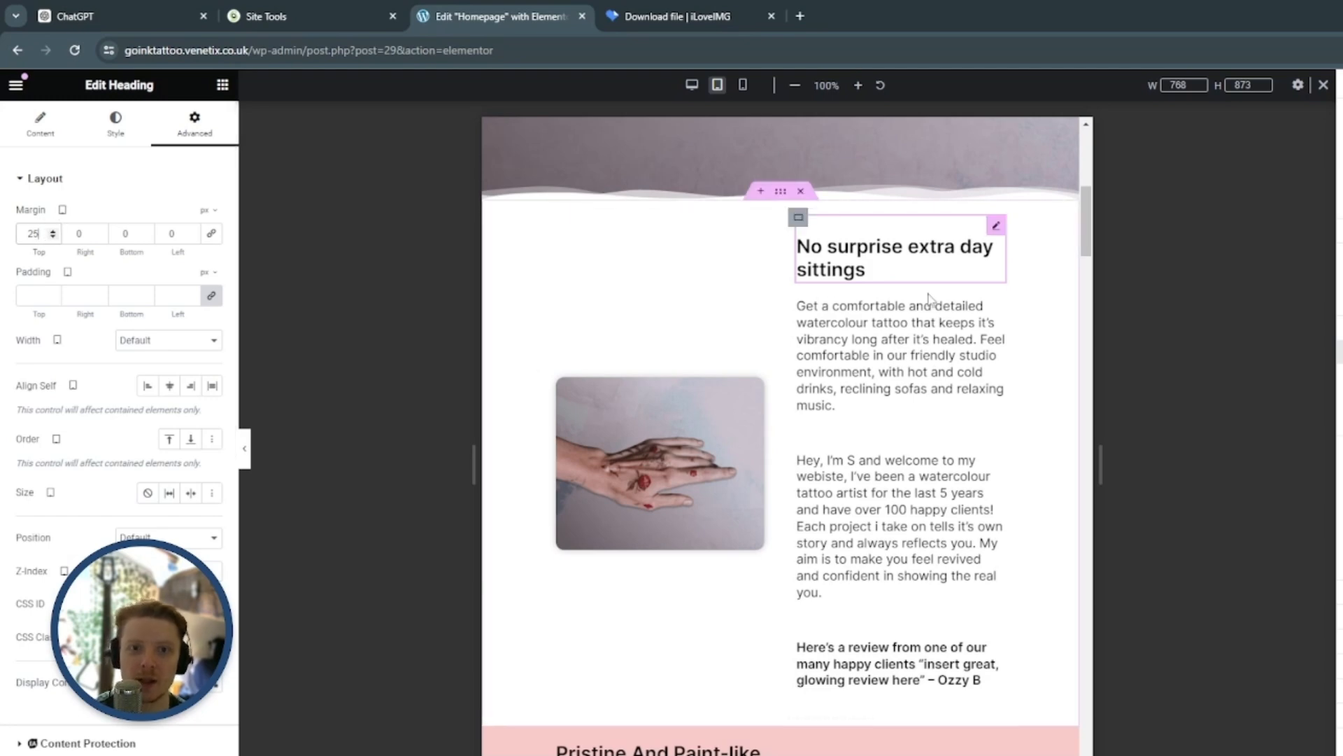
# Give the "Pristine And Paint-like Watercolour" heading an unlinked tablet top margin of 25 px
pyautogui.scroll(-5, 881, 329)
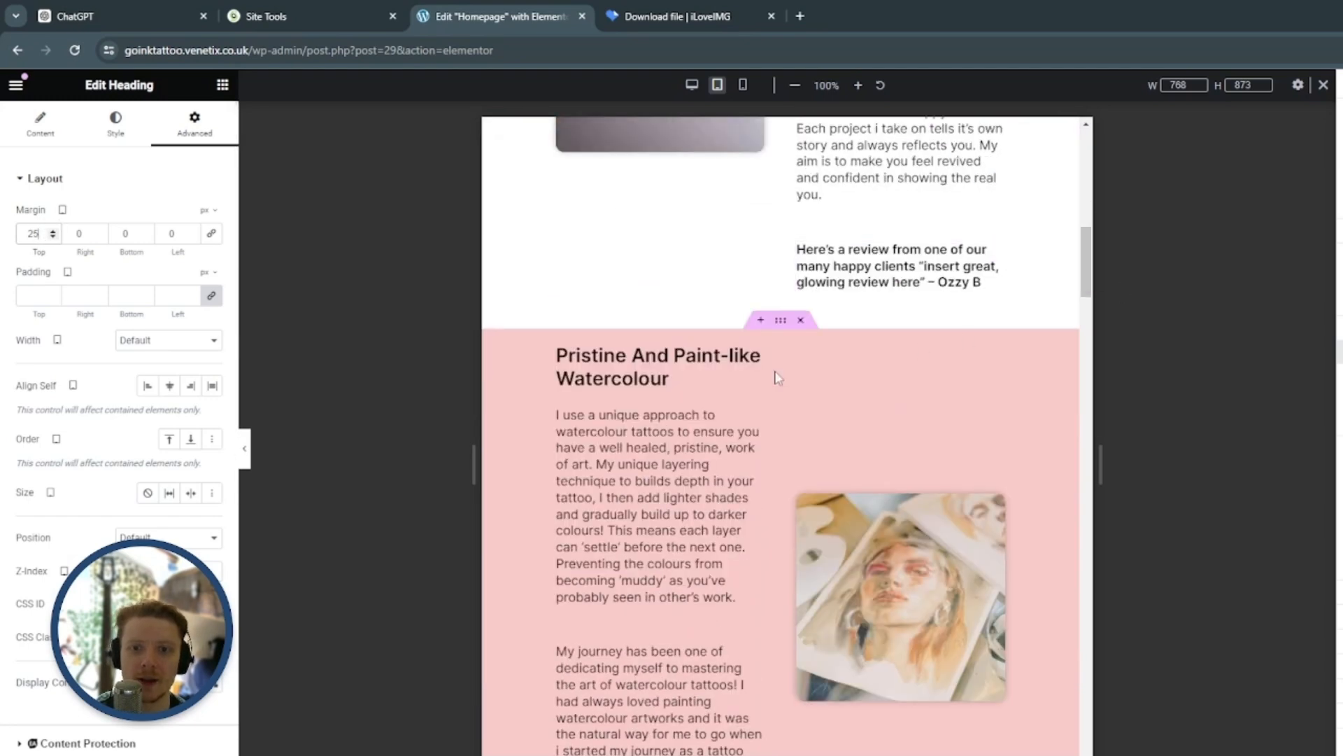
pyautogui.scroll(-2, 775, 375)
pyautogui.click(754, 198)
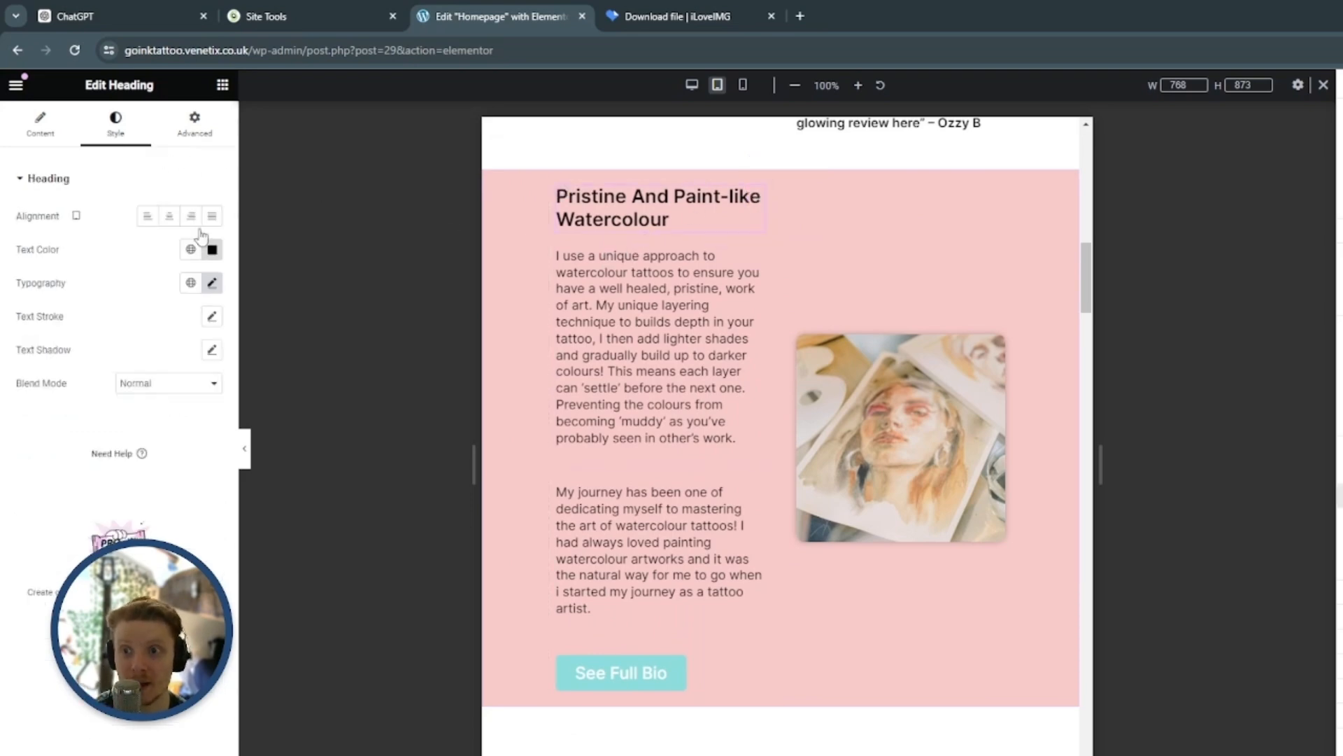
pyautogui.click(196, 133)
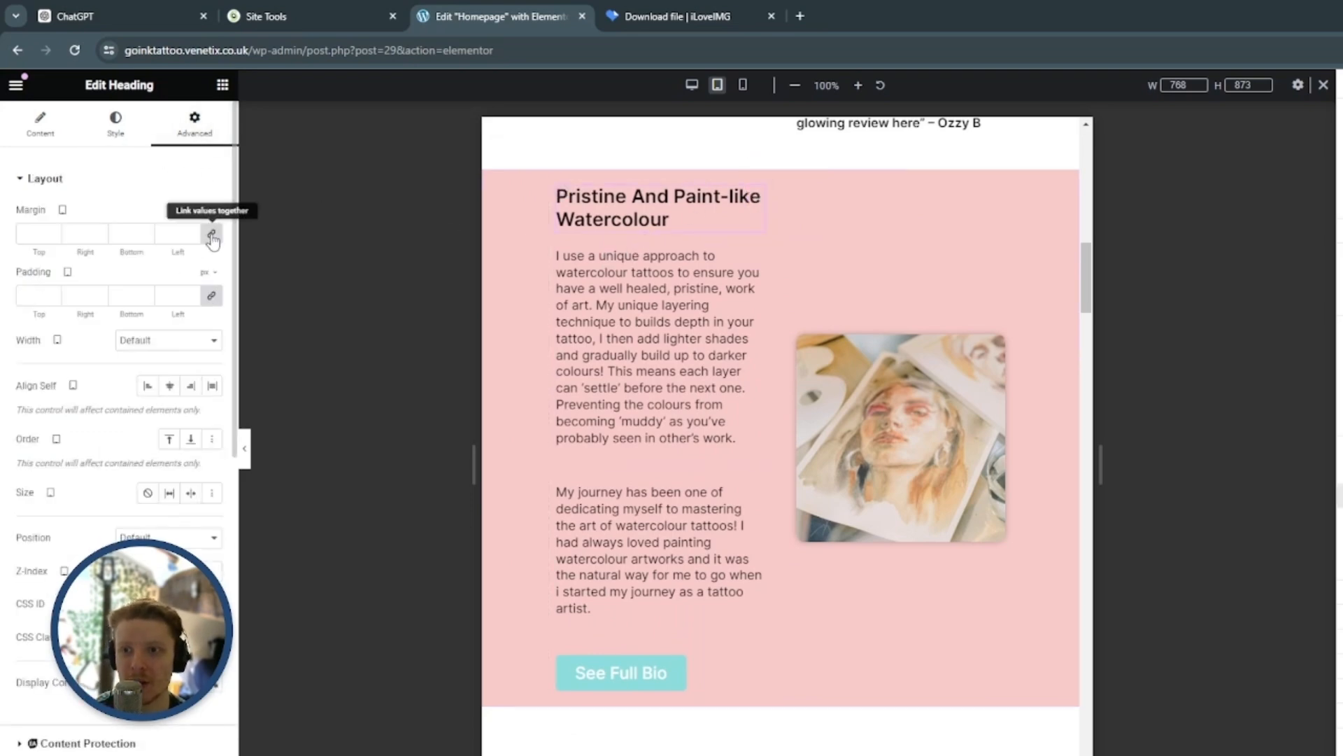
pyautogui.click(54, 232)
pyautogui.click(54, 231)
pyautogui.click(54, 232)
pyautogui.click(54, 232)
pyautogui.click(54, 232)
pyautogui.scroll(1, 699, 350)
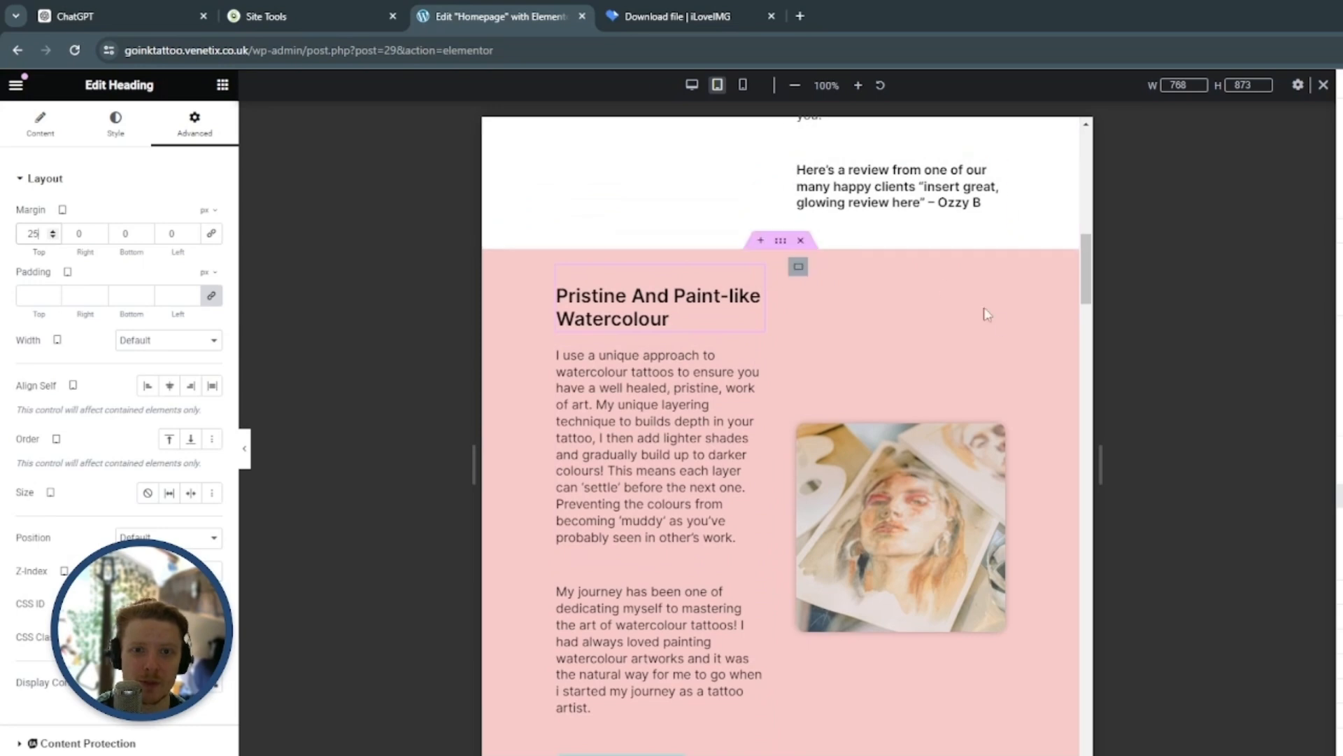
pyautogui.scroll(1, 945, 280)
pyautogui.scroll(-8, 769, 287)
pyautogui.scroll(1, 719, 300)
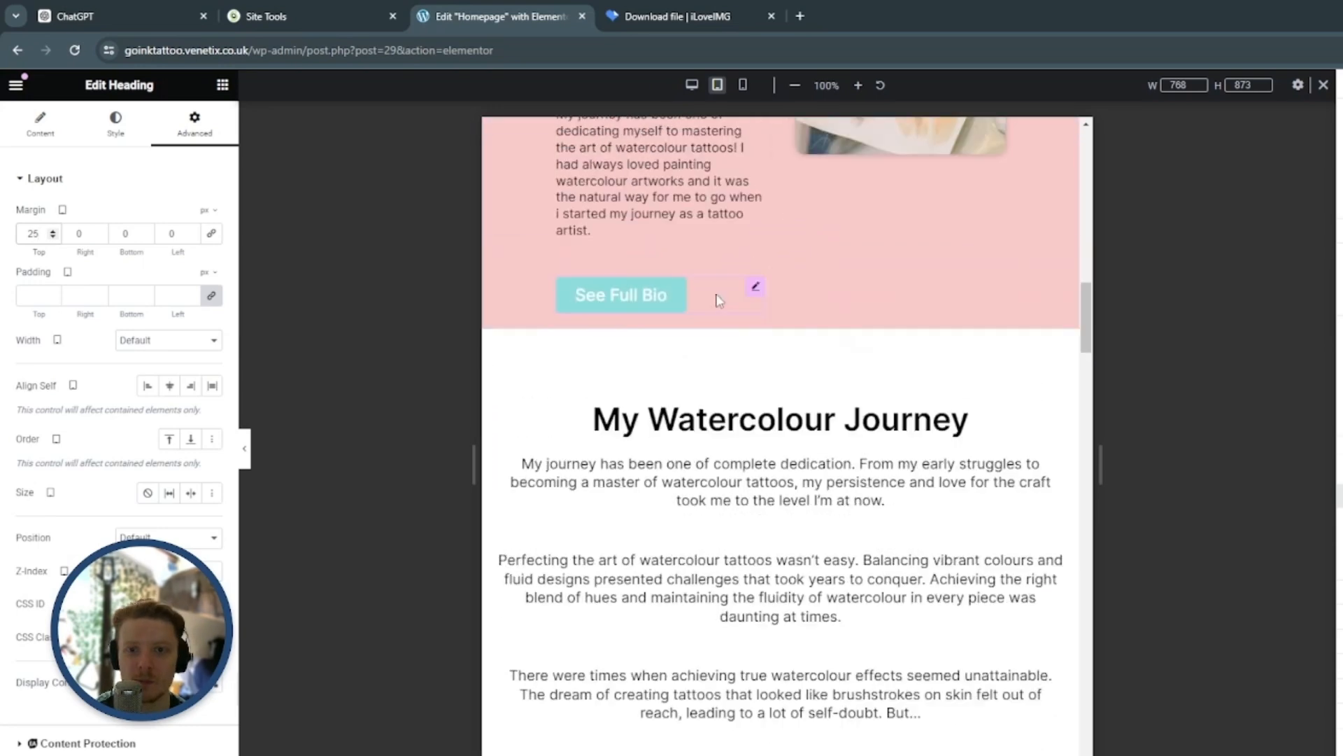
# Set the "See Full Bio" button's tablet bottom margin to 20 px, keeping the other margins at 0
pyautogui.click(755, 287)
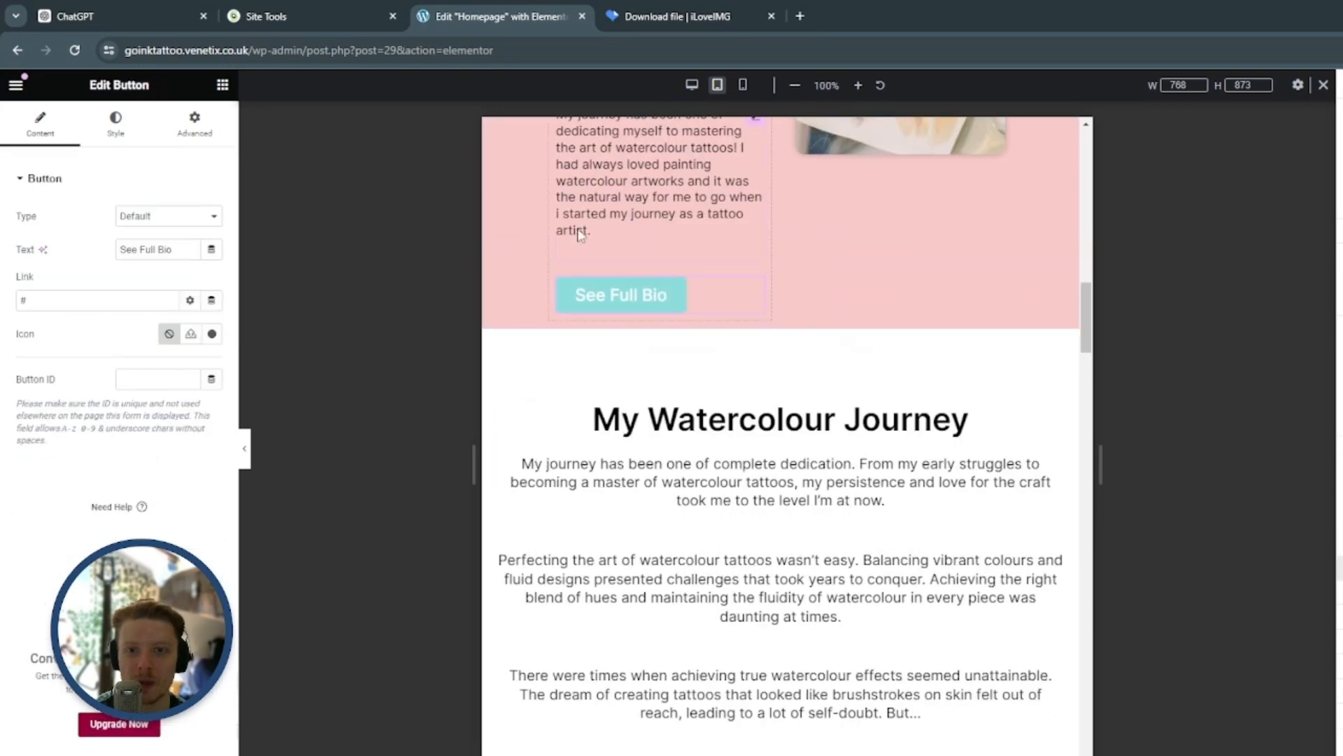
pyautogui.click(202, 131)
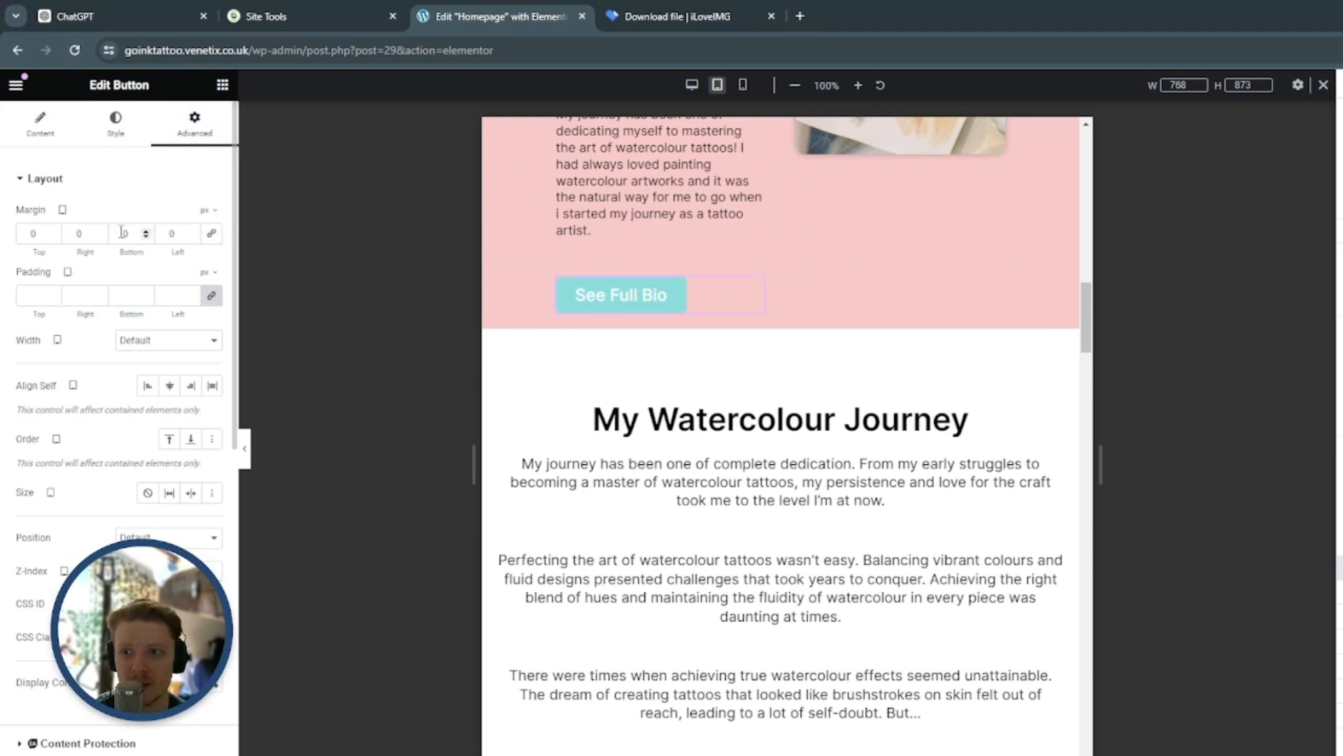
pyautogui.click(145, 231)
pyautogui.click(146, 230)
pyautogui.click(145, 231)
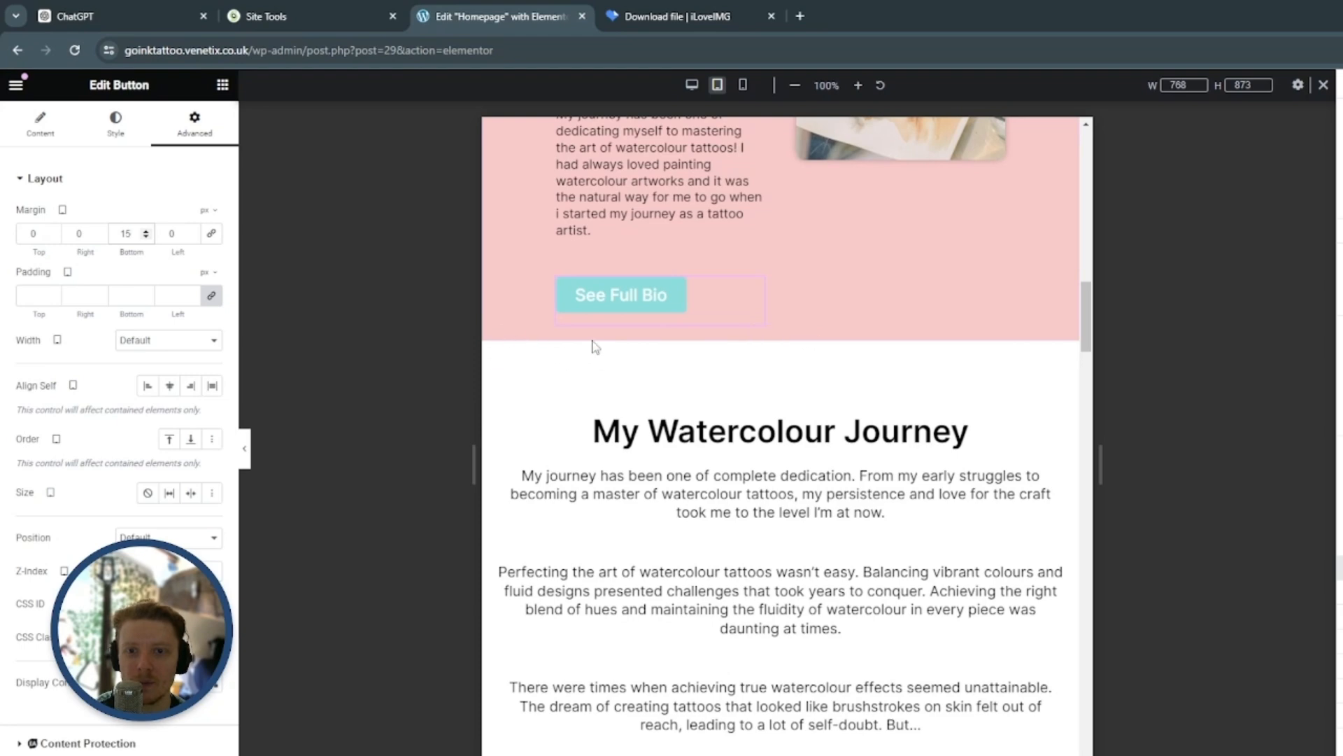
pyautogui.scroll(7, 559, 339)
pyautogui.scroll(-6, 557, 383)
pyautogui.scroll(-1, 557, 383)
pyautogui.click(145, 231)
pyautogui.click(145, 231)
pyautogui.click(145, 231)
pyautogui.click(145, 231)
pyautogui.click(146, 231)
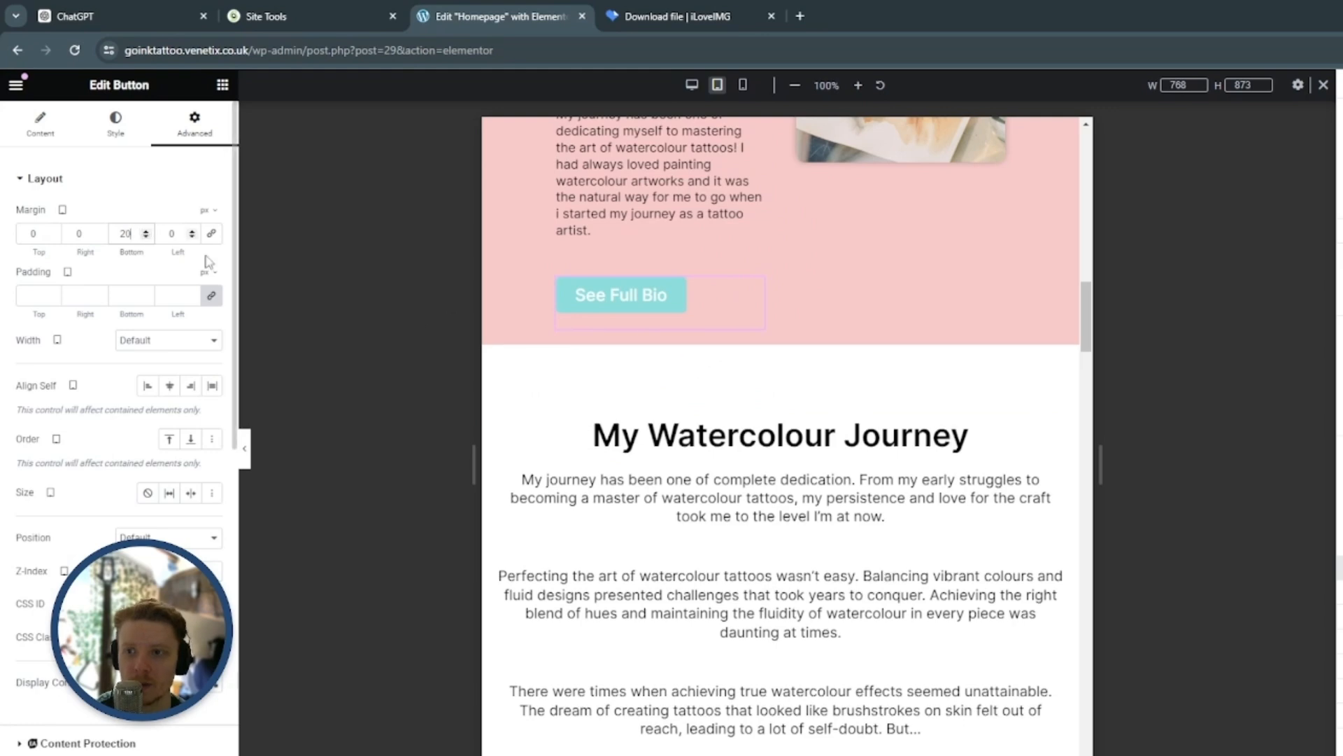
# Set the tablet height of the spacer above the "My Watercolour Journey" heading to 35 px
pyautogui.scroll(-2, 748, 292)
pyautogui.scroll(-1, 880, 273)
pyautogui.scroll(1, 855, 224)
pyautogui.click(826, 225)
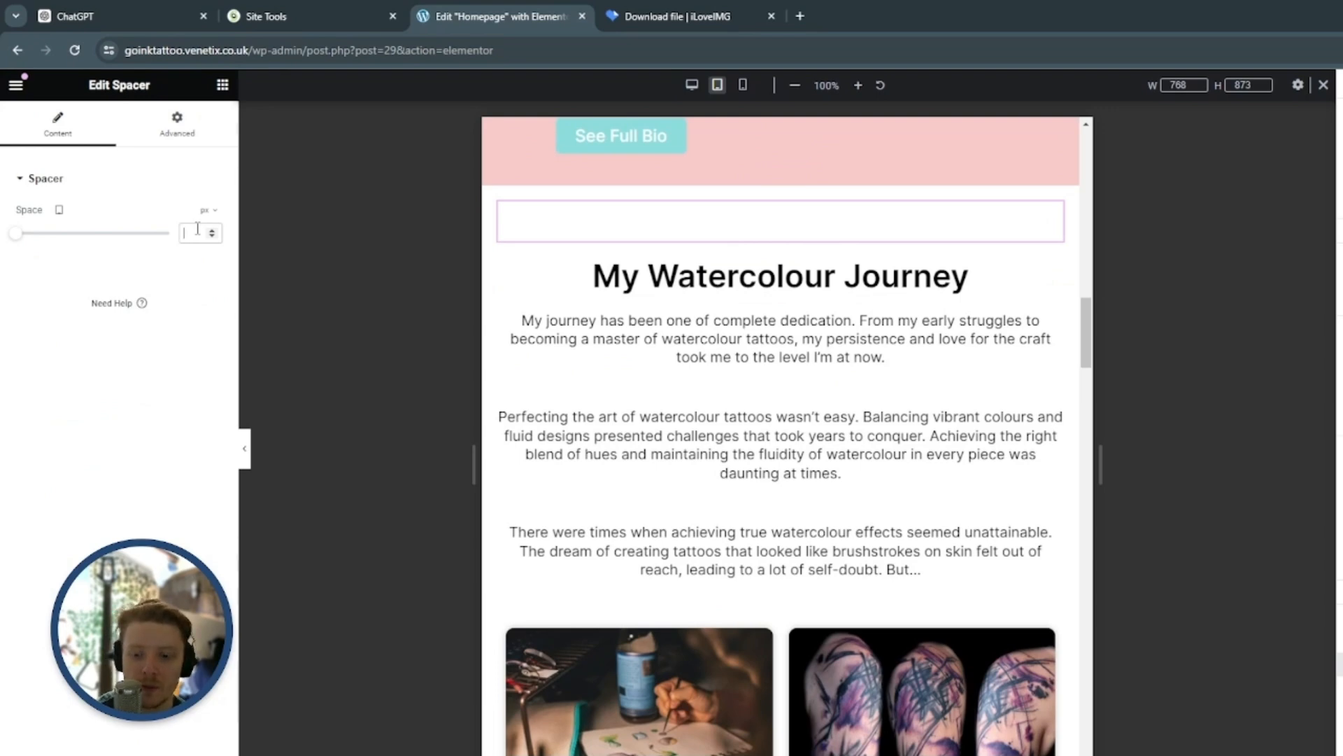
pyautogui.write('35')
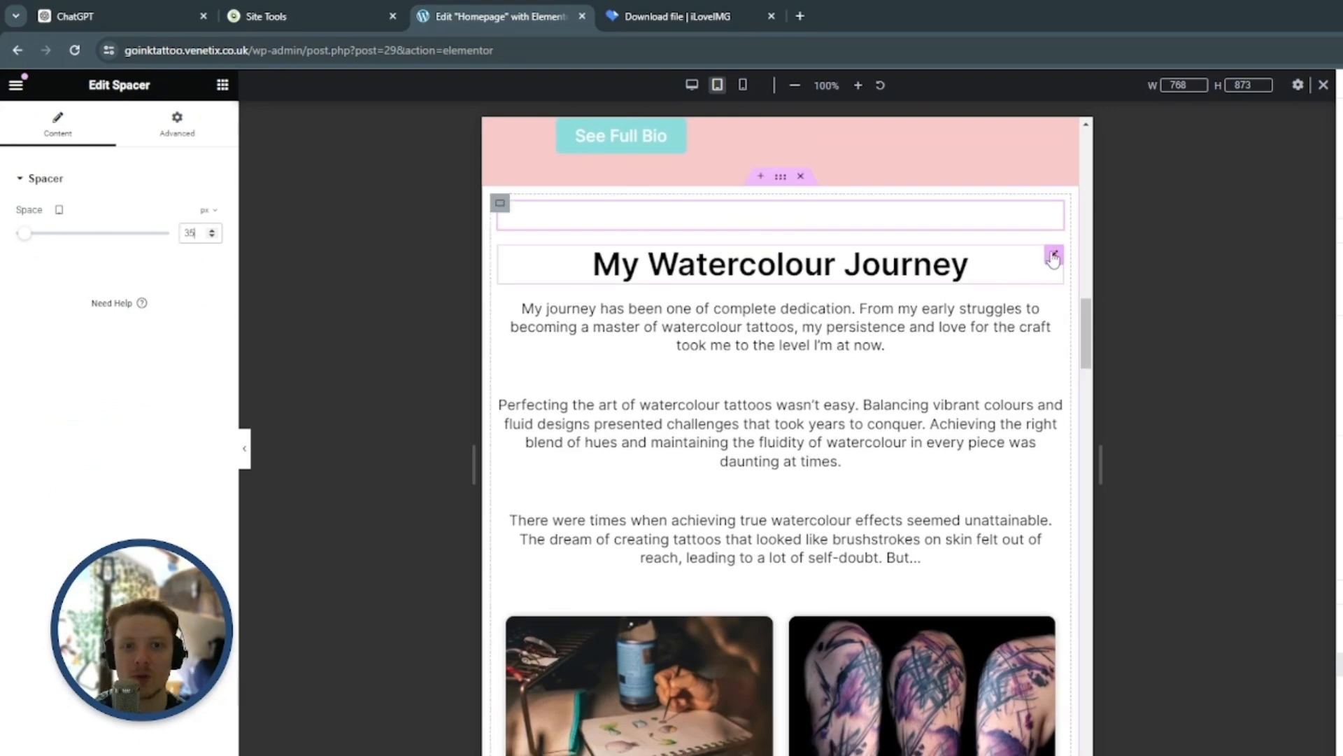
# Set the tablet width of the "My Watercolour Journey" section's container to 80%
pyautogui.click(1053, 256)
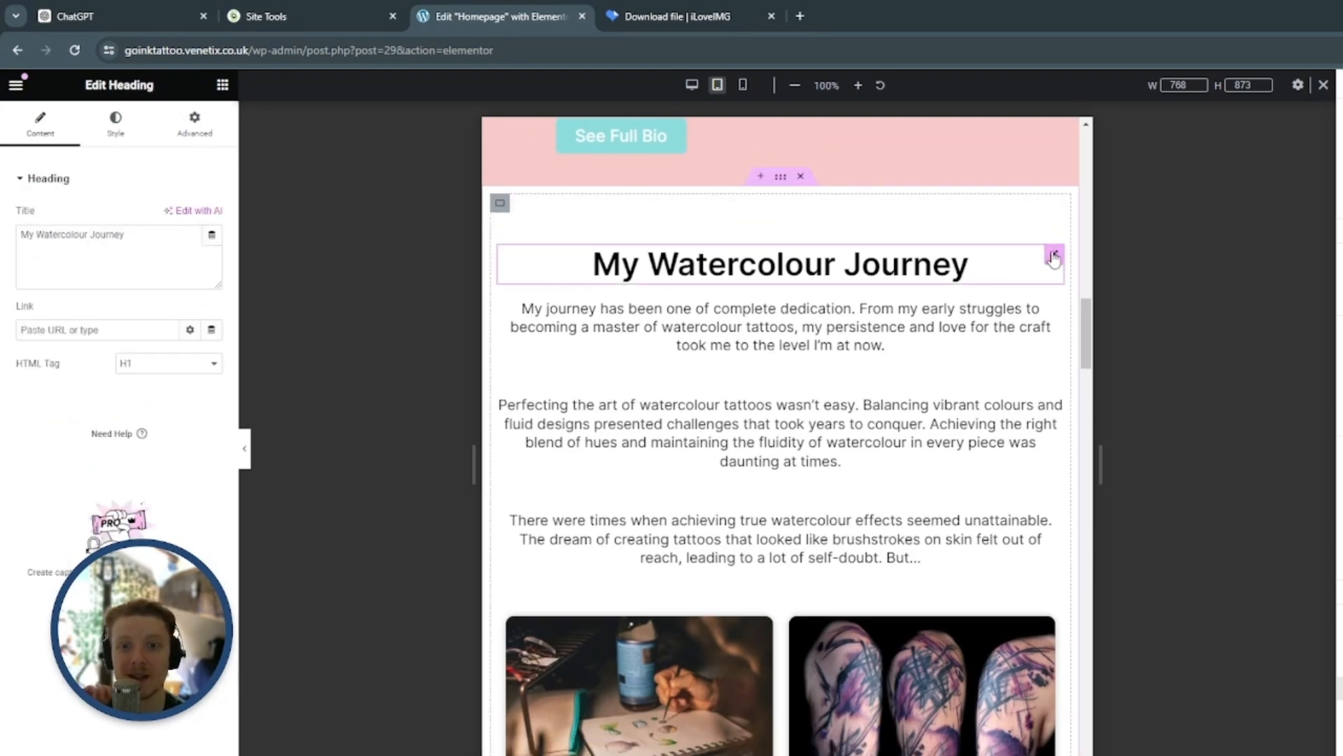
pyautogui.click(781, 176)
pyautogui.click(114, 123)
pyautogui.click(39, 122)
pyautogui.click(211, 289)
pyautogui.click(209, 303)
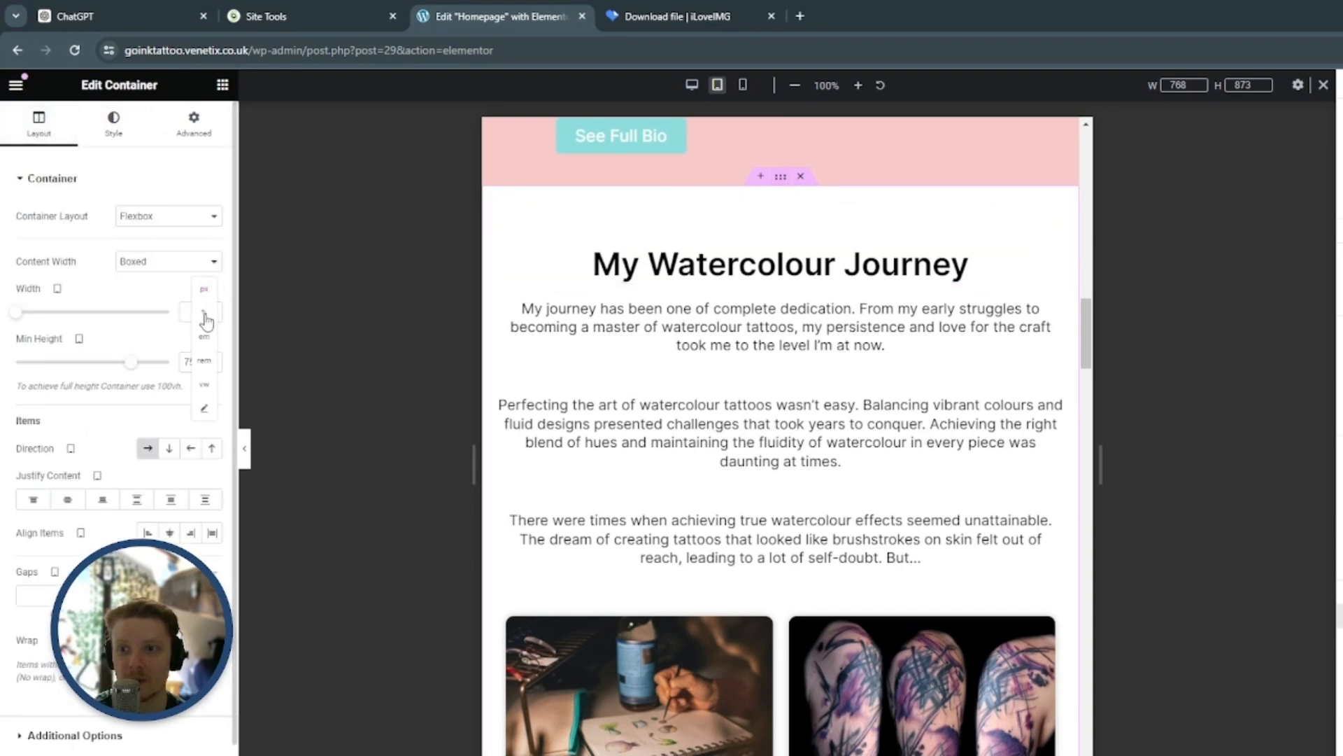
pyautogui.click(198, 312)
pyautogui.write('80')
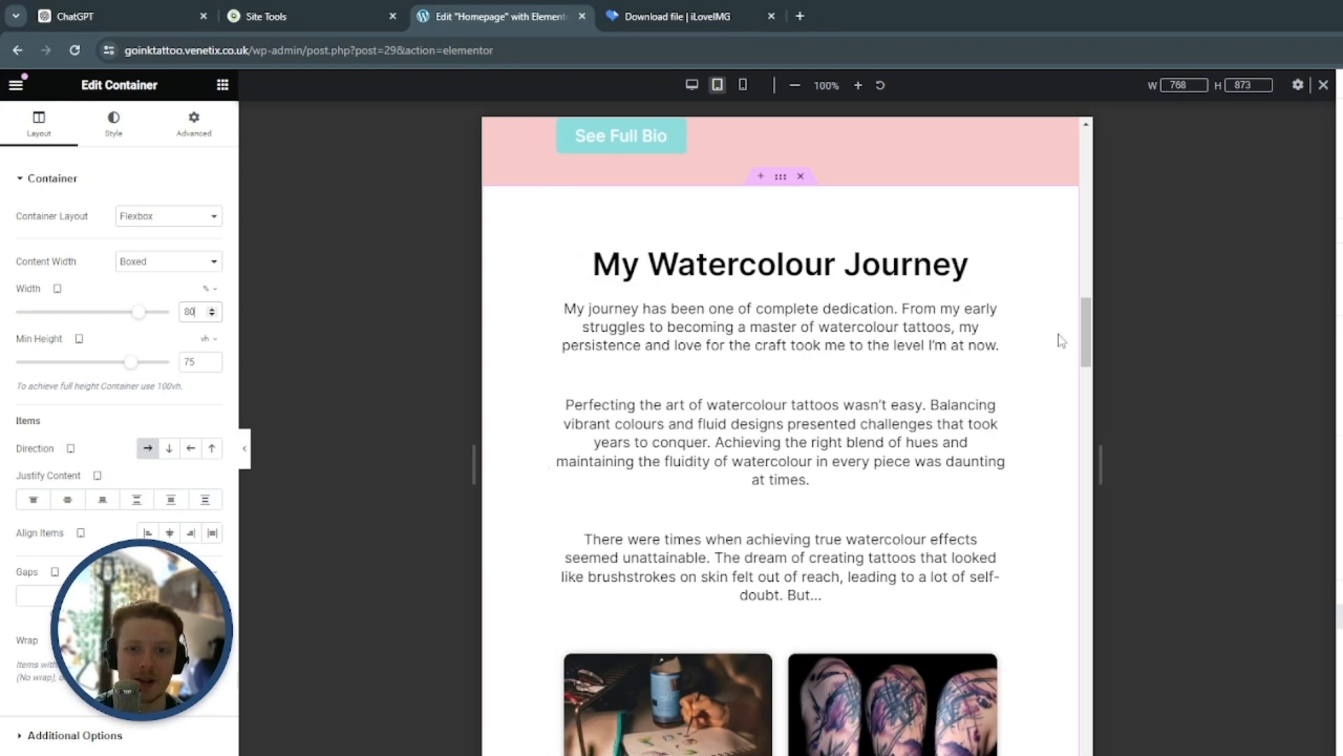
pyautogui.scroll(-1, 1061, 341)
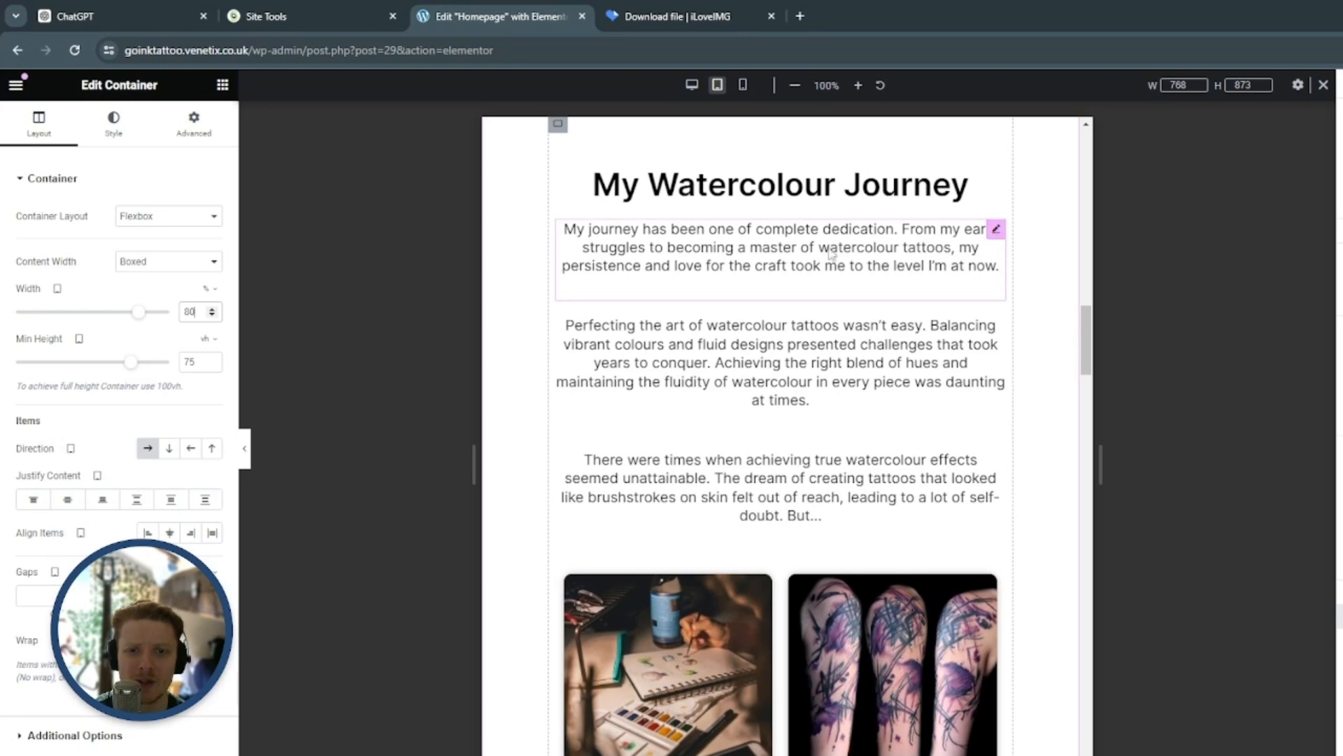
pyautogui.scroll(-5, 1047, 382)
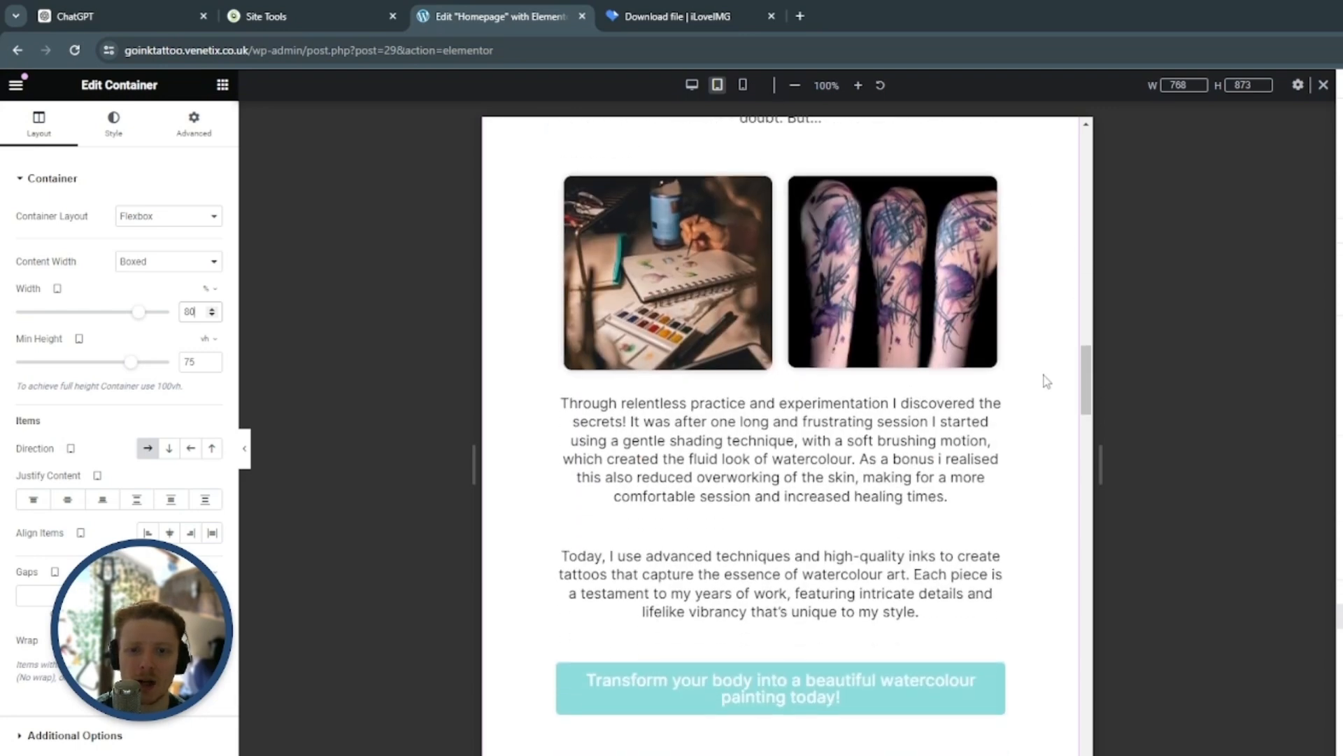
pyautogui.scroll(6, 1047, 381)
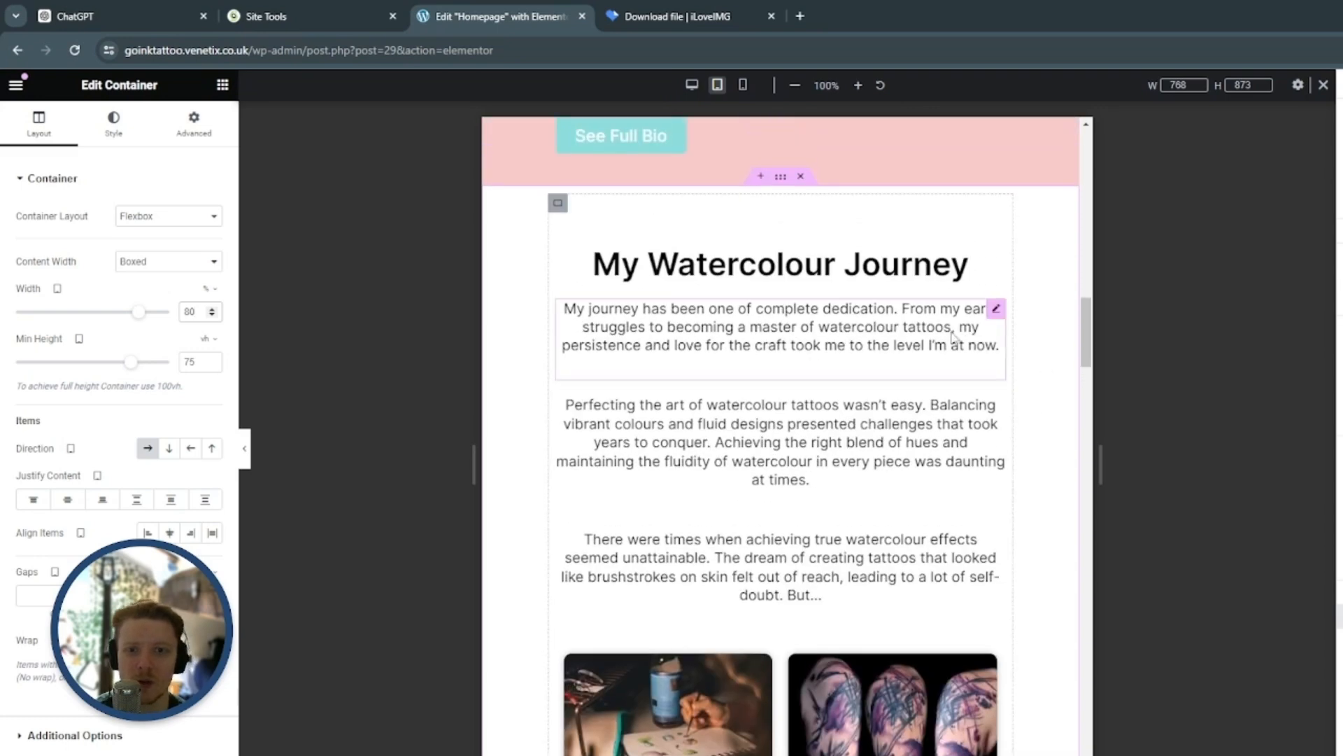
# Set the tablet font size of the "Transform your body into a beautiful watercolour painting today!" button to 18 px
pyautogui.scroll(-9, 1052, 364)
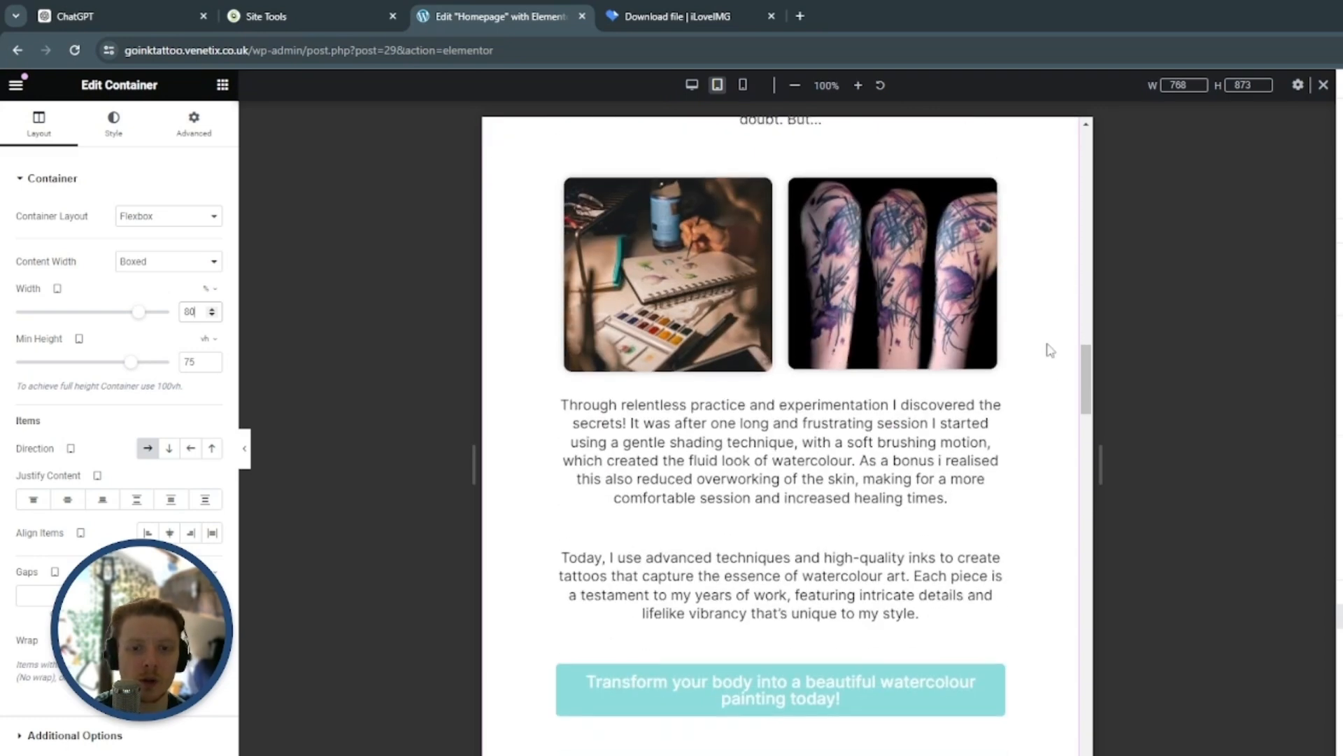
pyautogui.scroll(-3, 1051, 350)
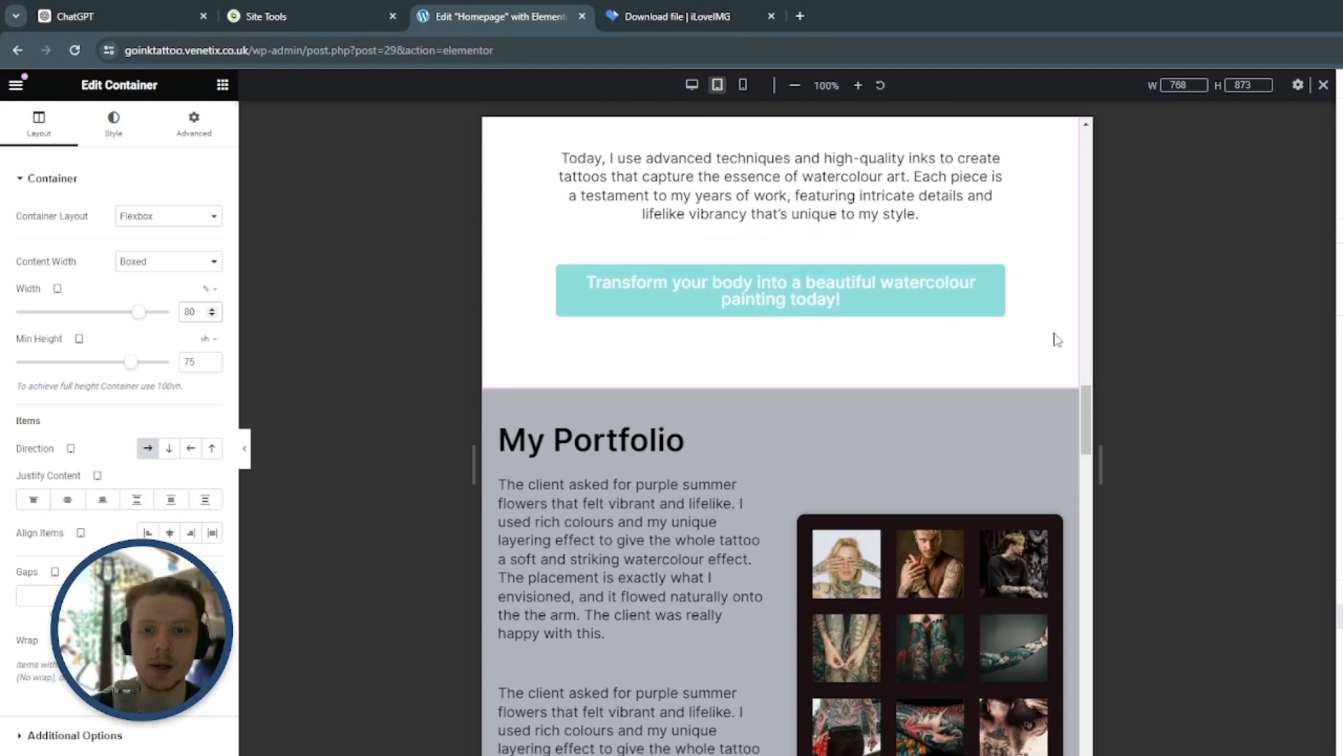
pyautogui.scroll(1, 1052, 364)
pyautogui.click(996, 357)
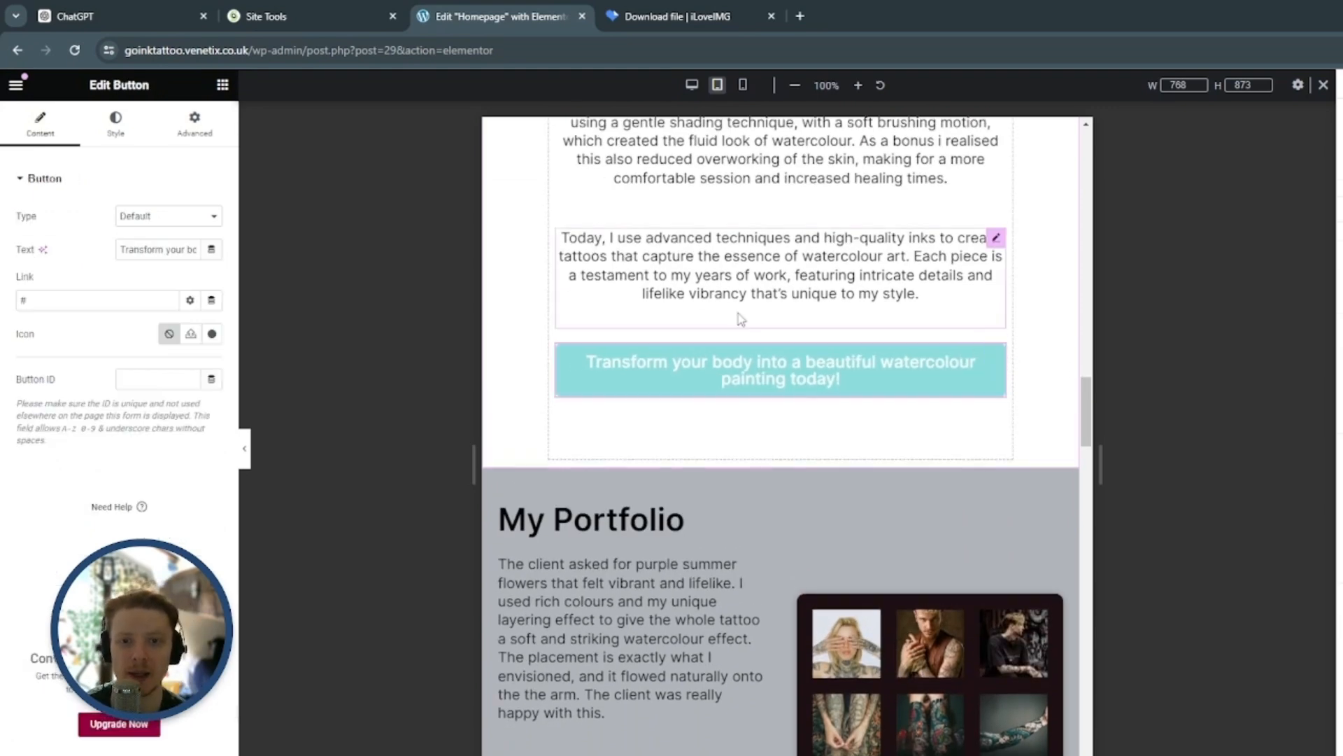
pyautogui.click(117, 126)
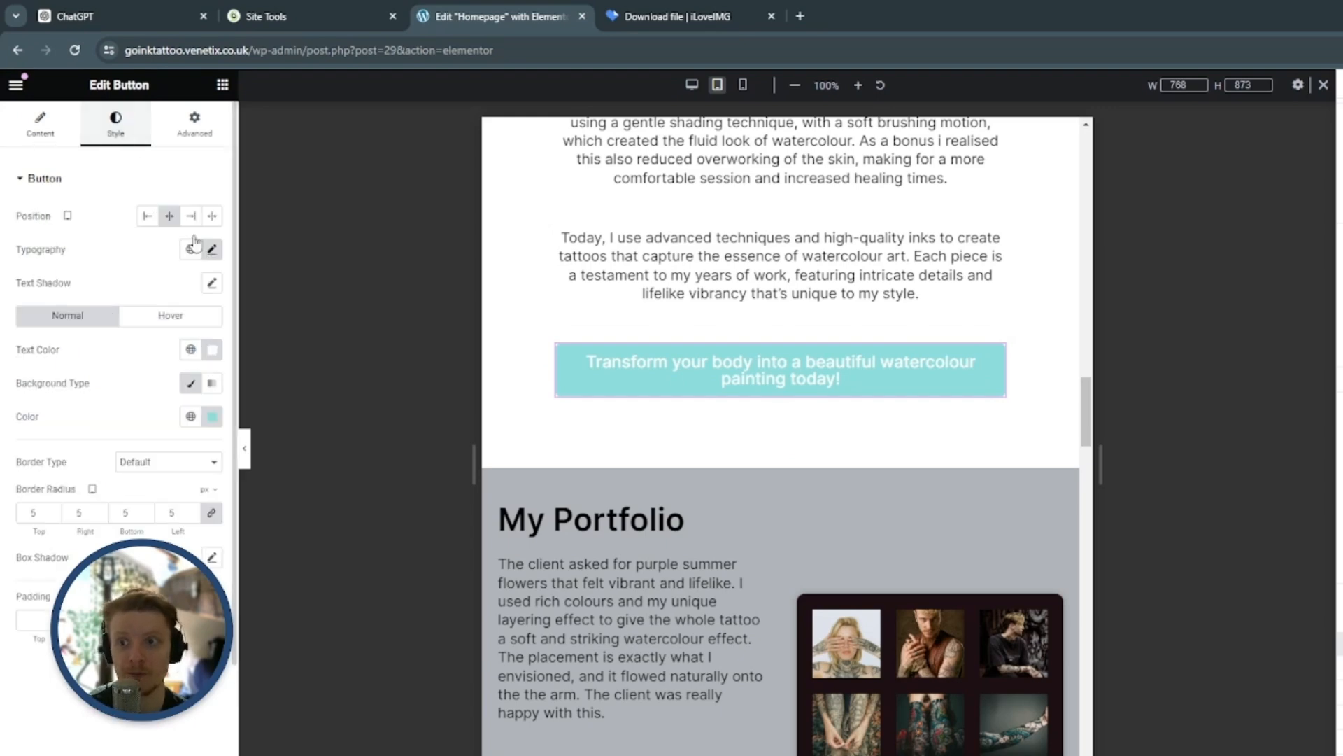
pyautogui.click(212, 249)
pyautogui.click(199, 377)
pyautogui.click(199, 378)
pyautogui.click(200, 378)
pyautogui.click(200, 378)
pyautogui.click(200, 377)
pyautogui.click(200, 377)
pyautogui.click(200, 372)
pyautogui.click(201, 372)
pyautogui.click(200, 373)
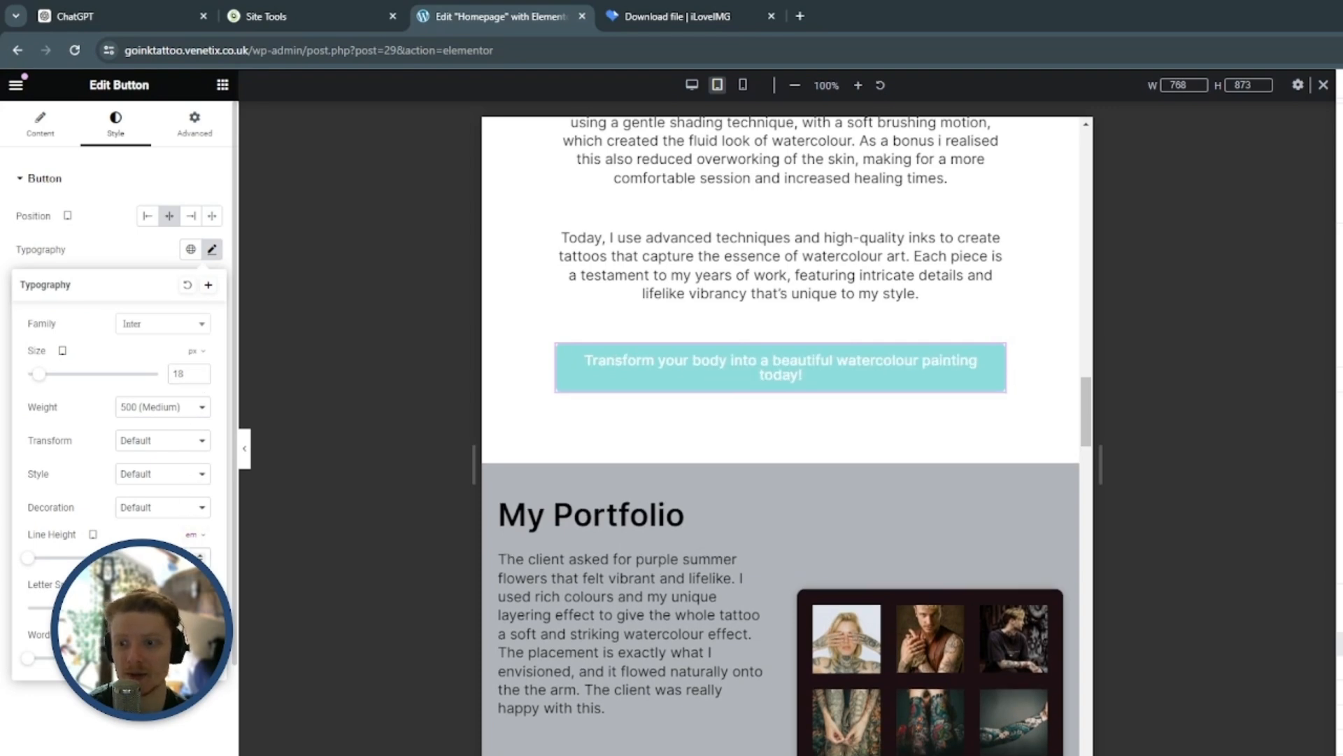
# Increase the tablet line height of the "Transform your body" button's text, using em units
pyautogui.click(200, 555)
pyautogui.click(200, 555)
pyautogui.click(200, 555)
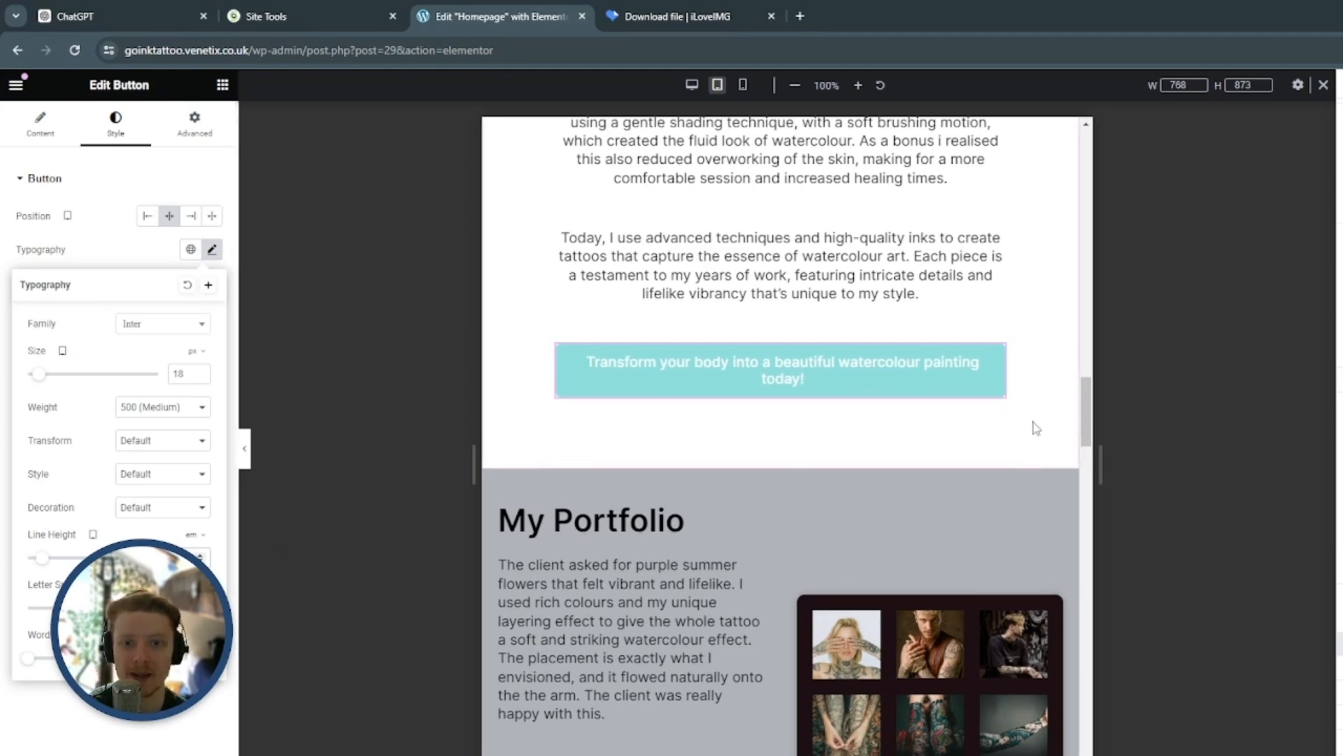
# Set the tablet width of the "My Portfolio" section's container to 80%
pyautogui.scroll(-3, 1052, 418)
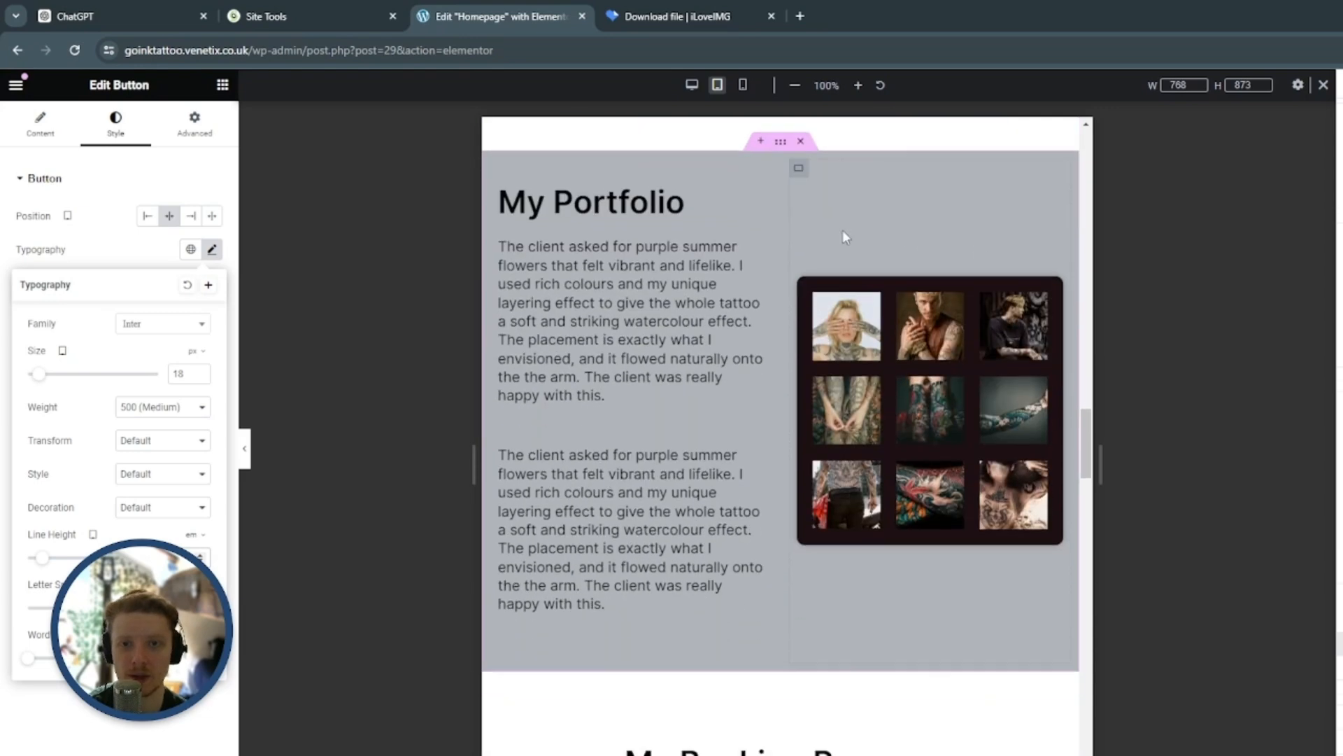
pyautogui.click(783, 231)
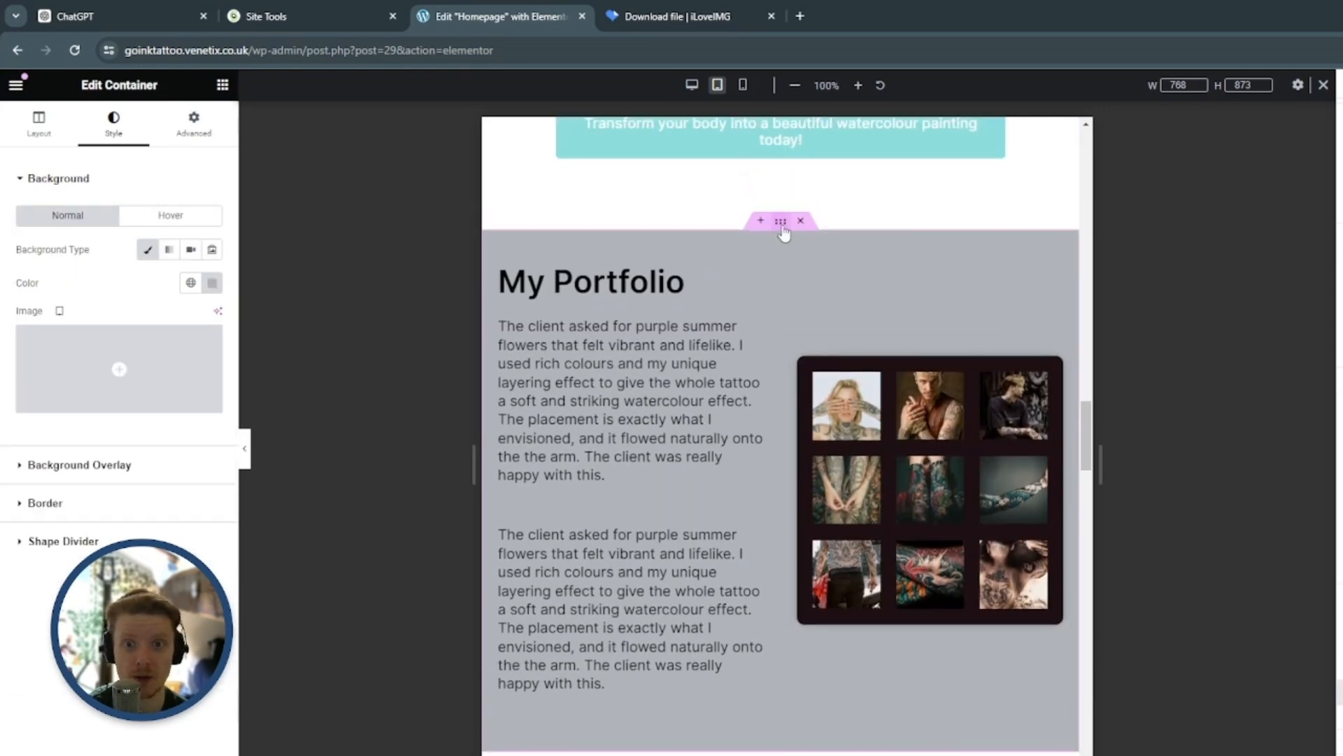
pyautogui.click(35, 125)
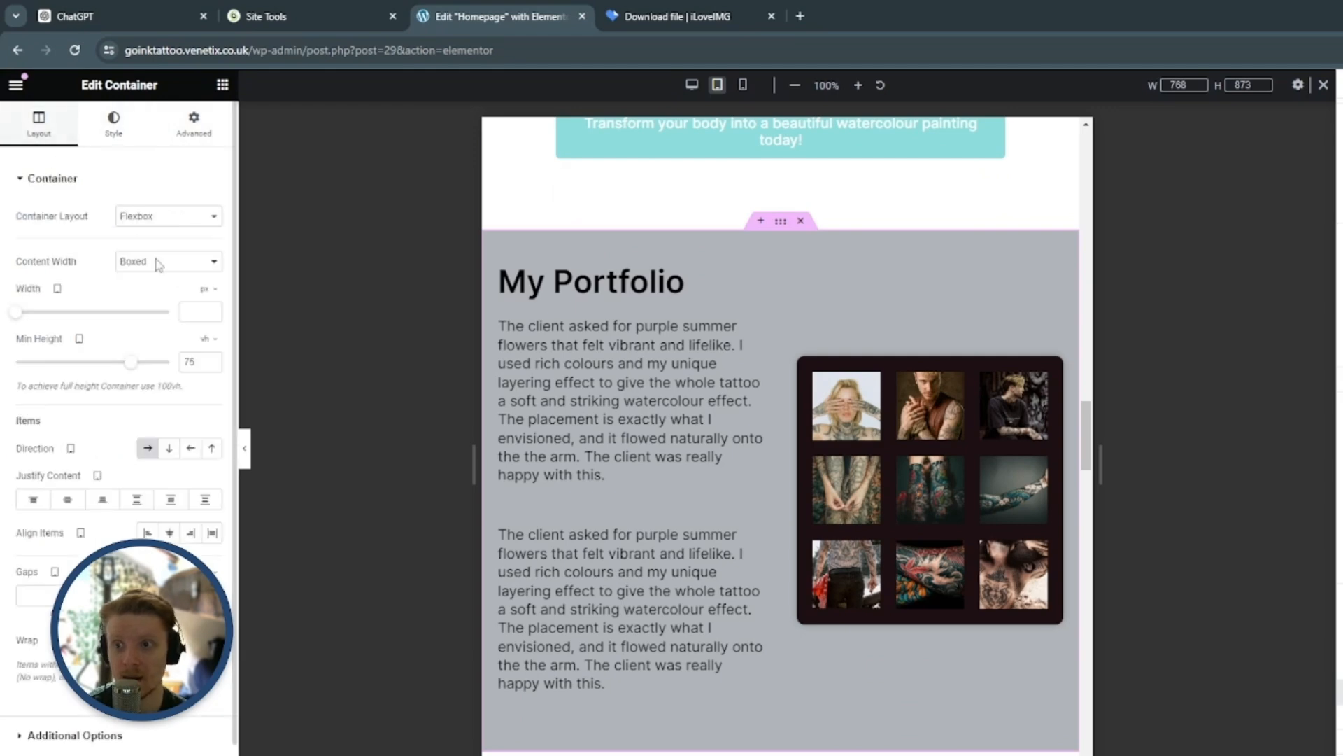
pyautogui.click(205, 289)
pyautogui.click(209, 299)
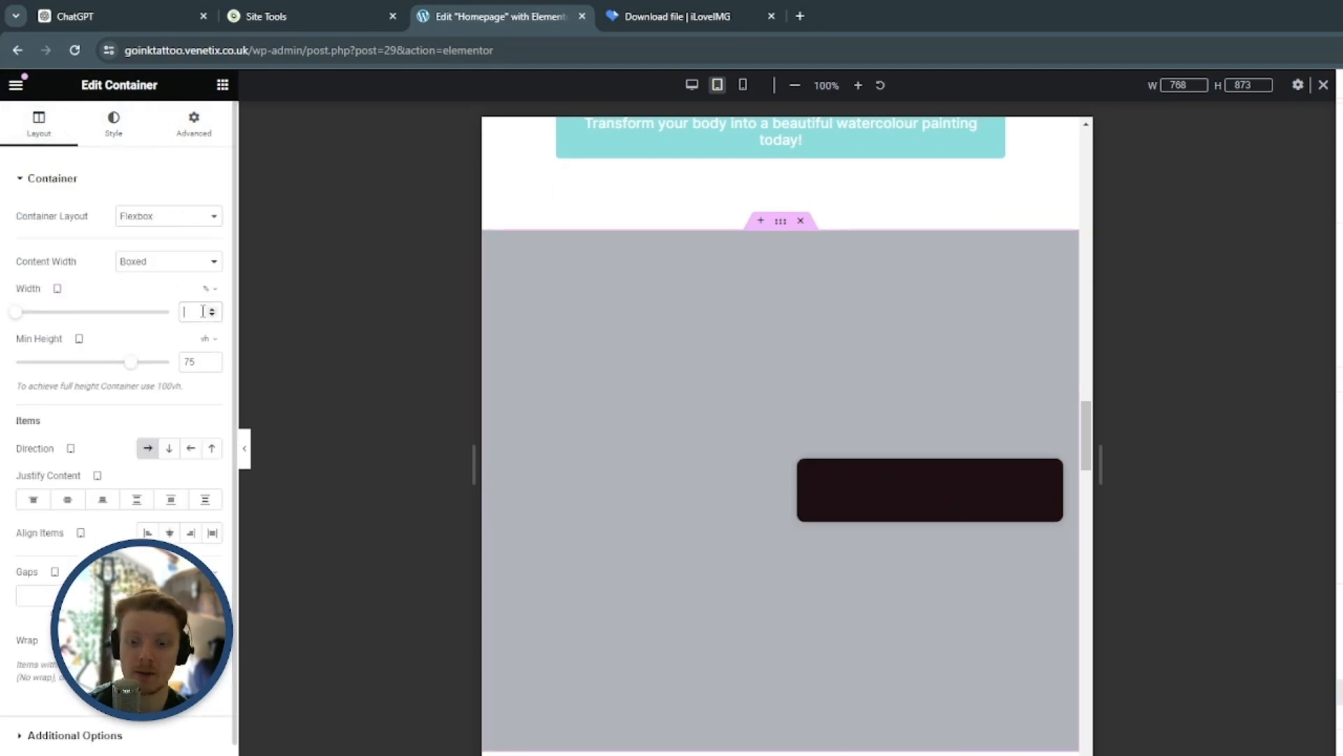
pyautogui.write('80')
# Set the tablet font size of the "My Portfolio" heading to 24 px
pyautogui.scroll(-1, 800, 297)
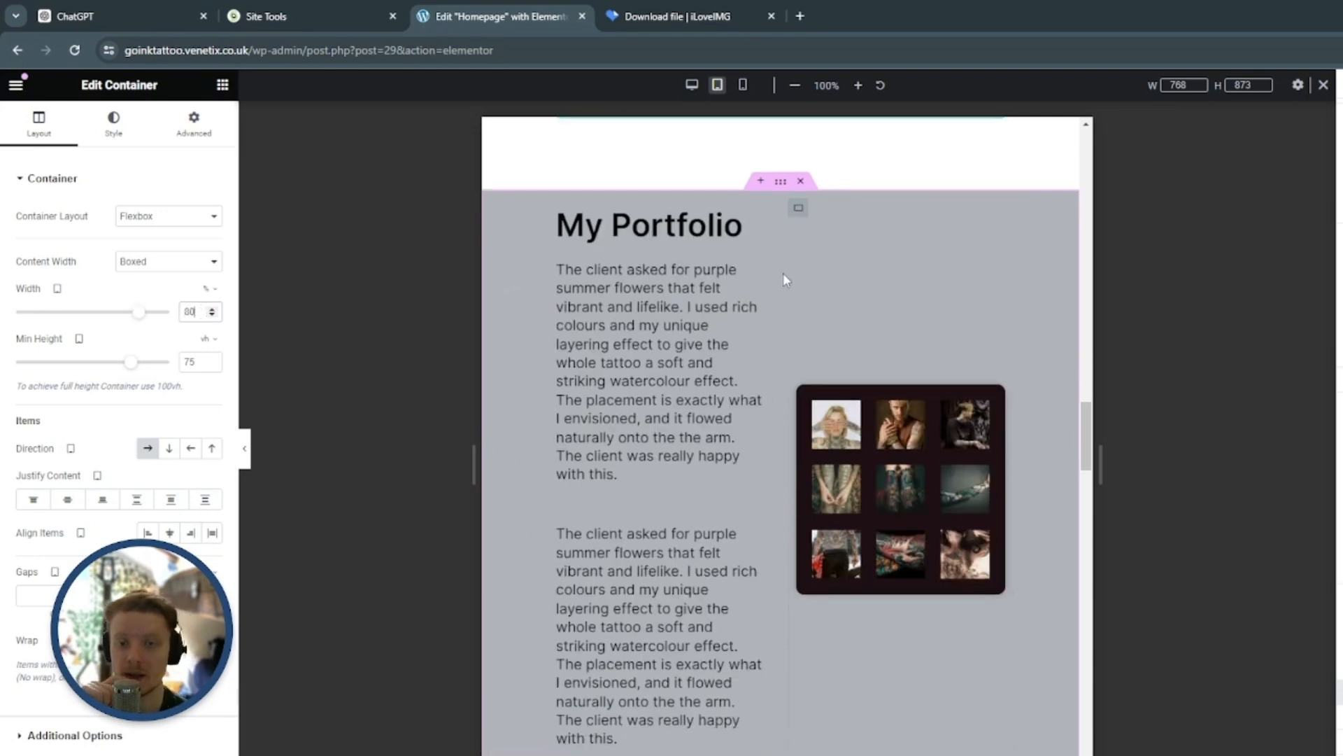
pyautogui.click(755, 178)
pyautogui.click(116, 123)
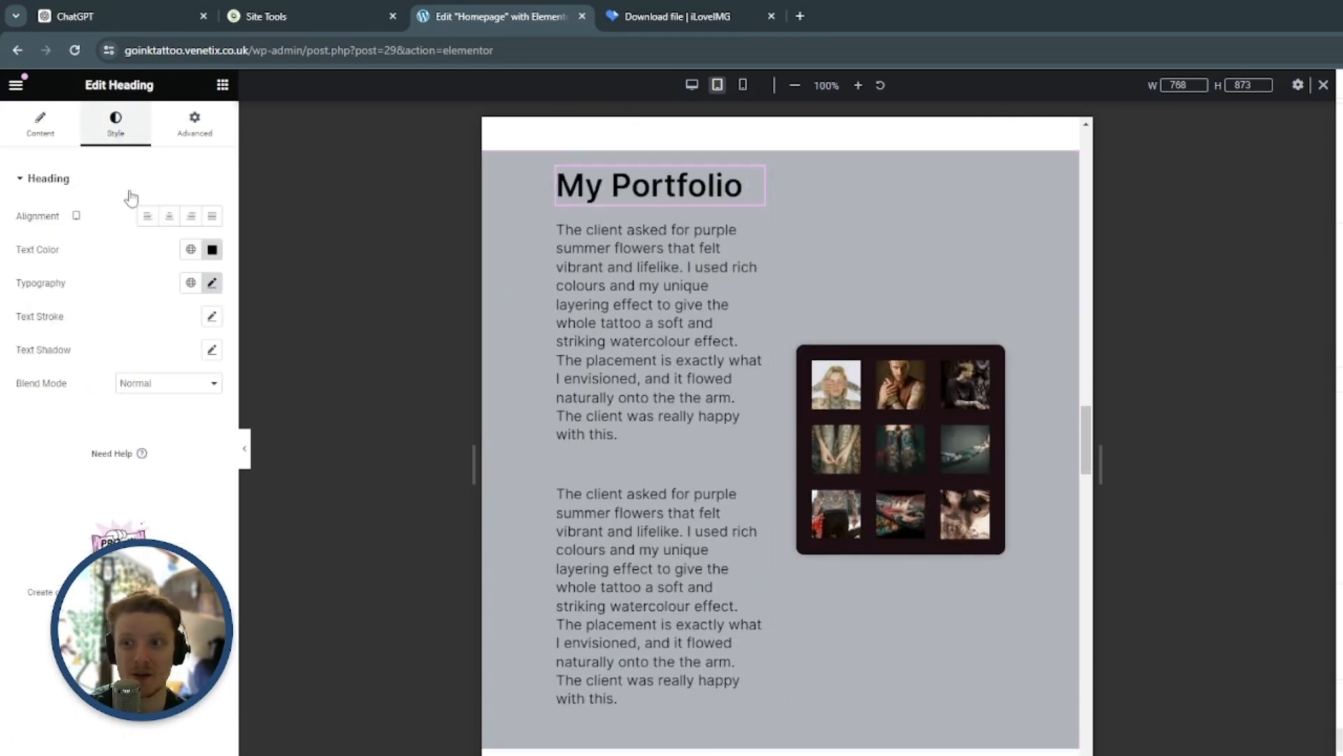
pyautogui.click(212, 284)
pyautogui.write('24')
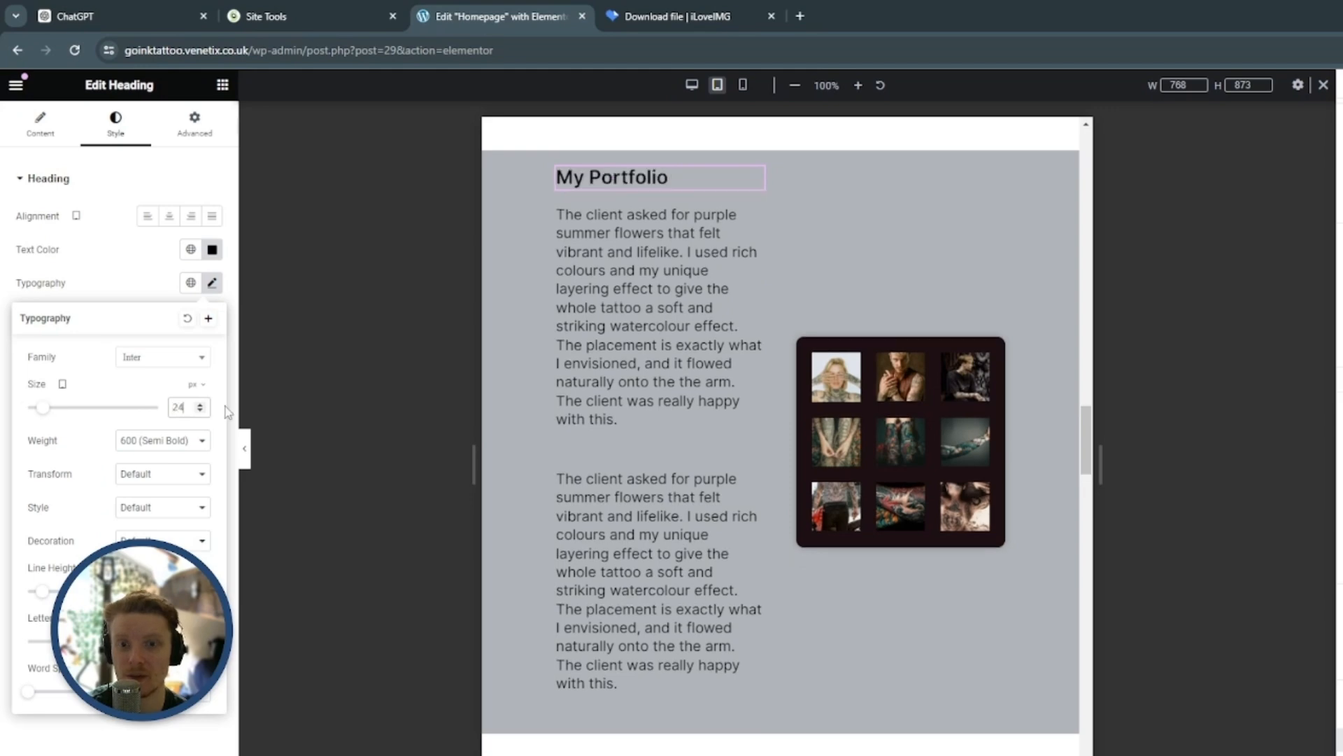
# Set the tablet font size of the first paragraph under the "My Portfolio" heading to 16 px
pyautogui.click(755, 218)
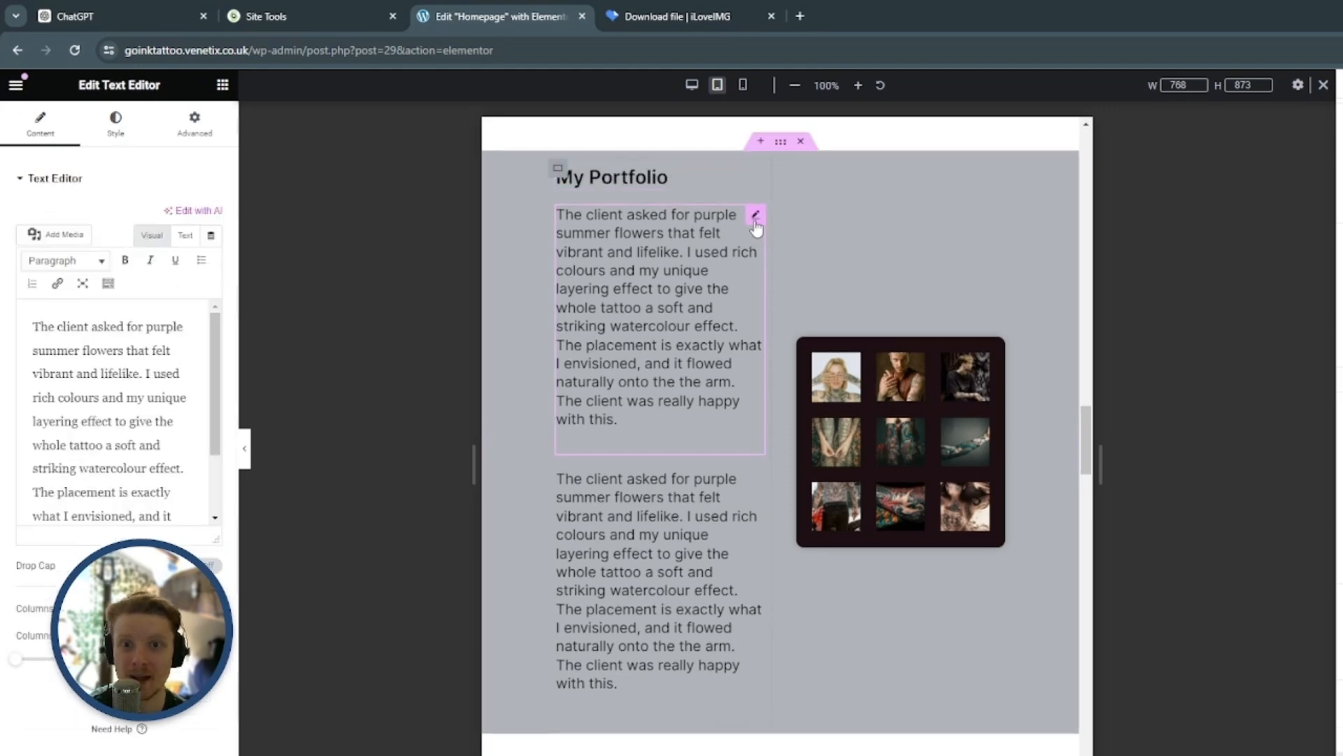
pyautogui.click(116, 133)
pyautogui.click(212, 283)
pyautogui.click(183, 406)
pyautogui.write('16')
# Set the tablet font size of the second paragraph in the "My Portfolio" section to 16 px
pyautogui.scroll(-2, 683, 365)
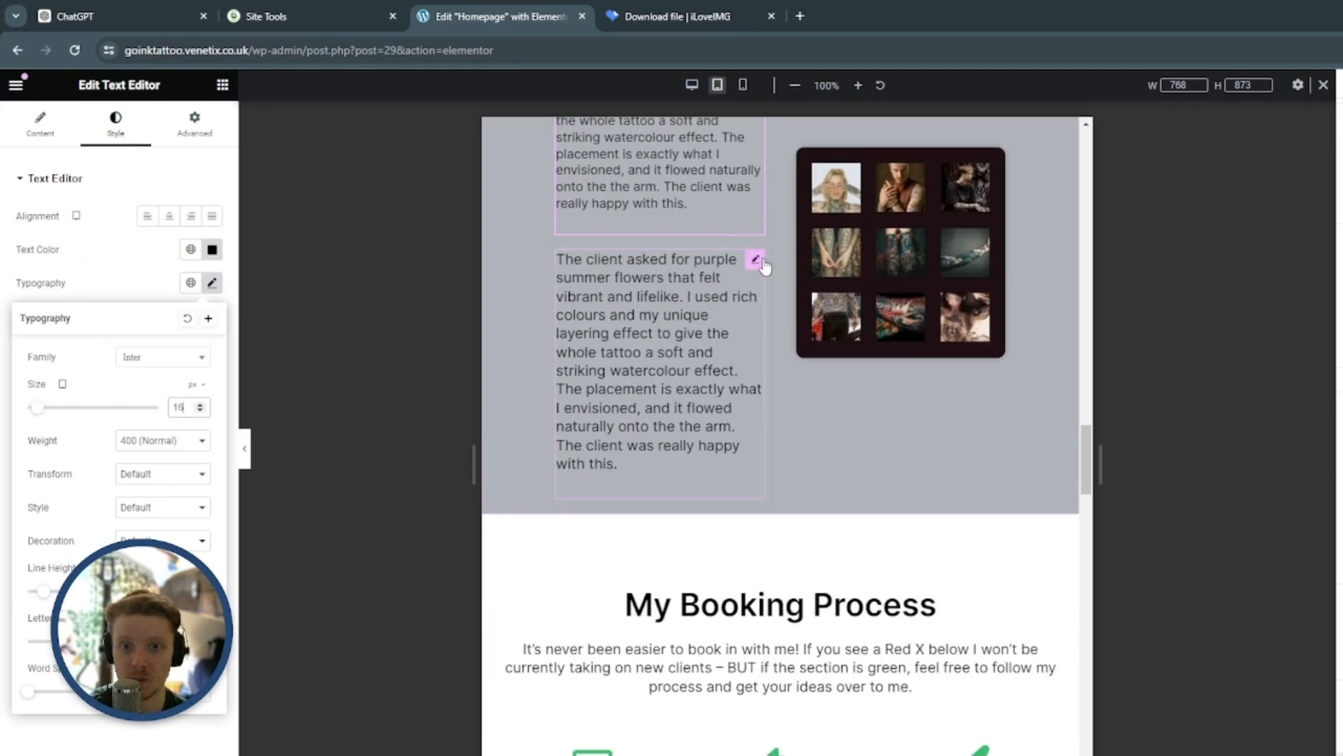
pyautogui.click(756, 257)
pyautogui.click(115, 133)
pyautogui.click(212, 283)
pyautogui.click(201, 410)
pyautogui.write('16')
# Duplicate the tattoo image grid container in the "My Portfolio" section
pyautogui.scroll(-6, 614, 422)
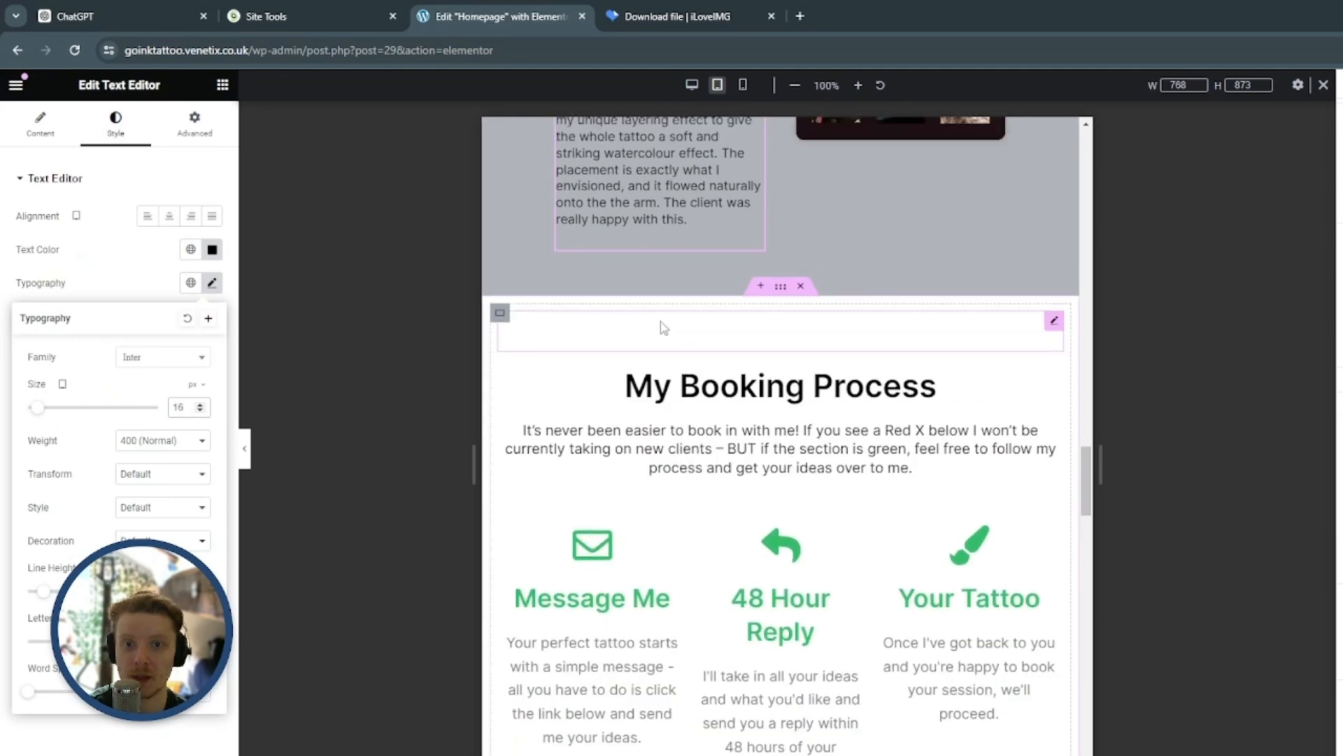
pyautogui.scroll(6, 809, 413)
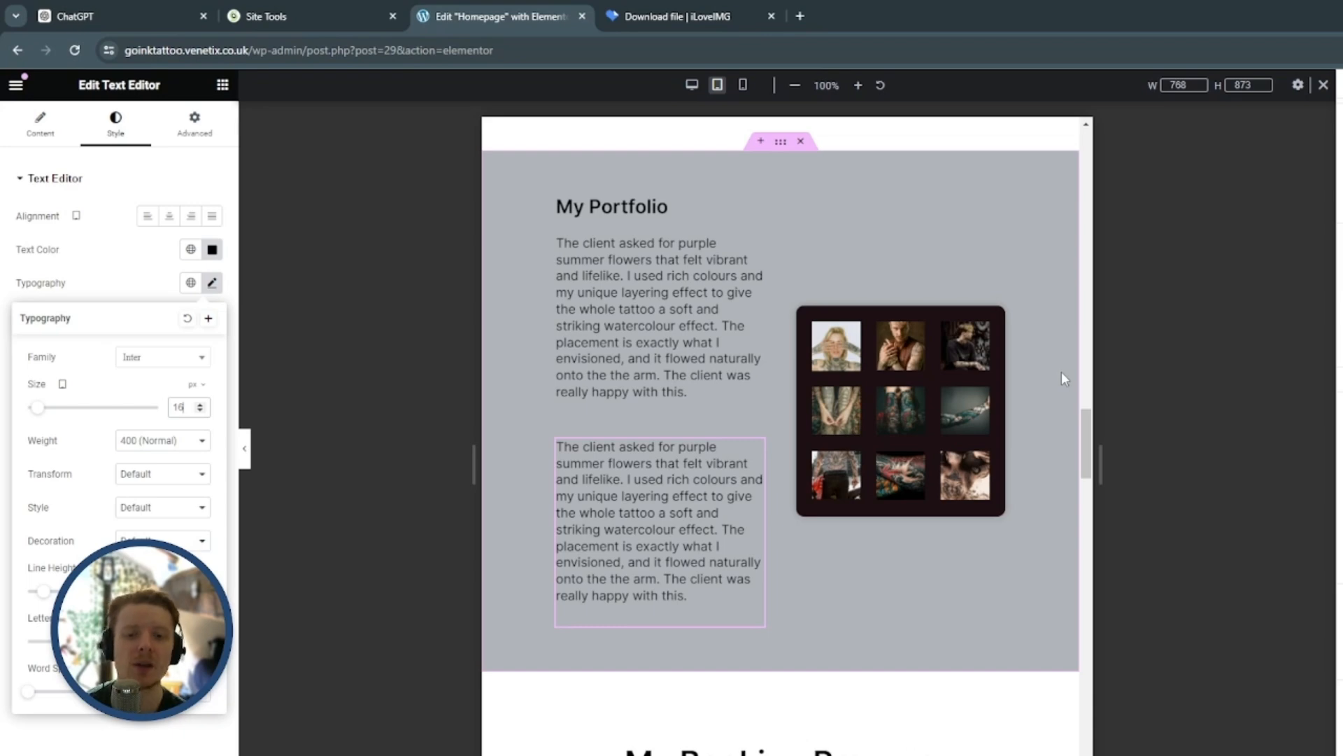
pyautogui.scroll(-1, 1014, 231)
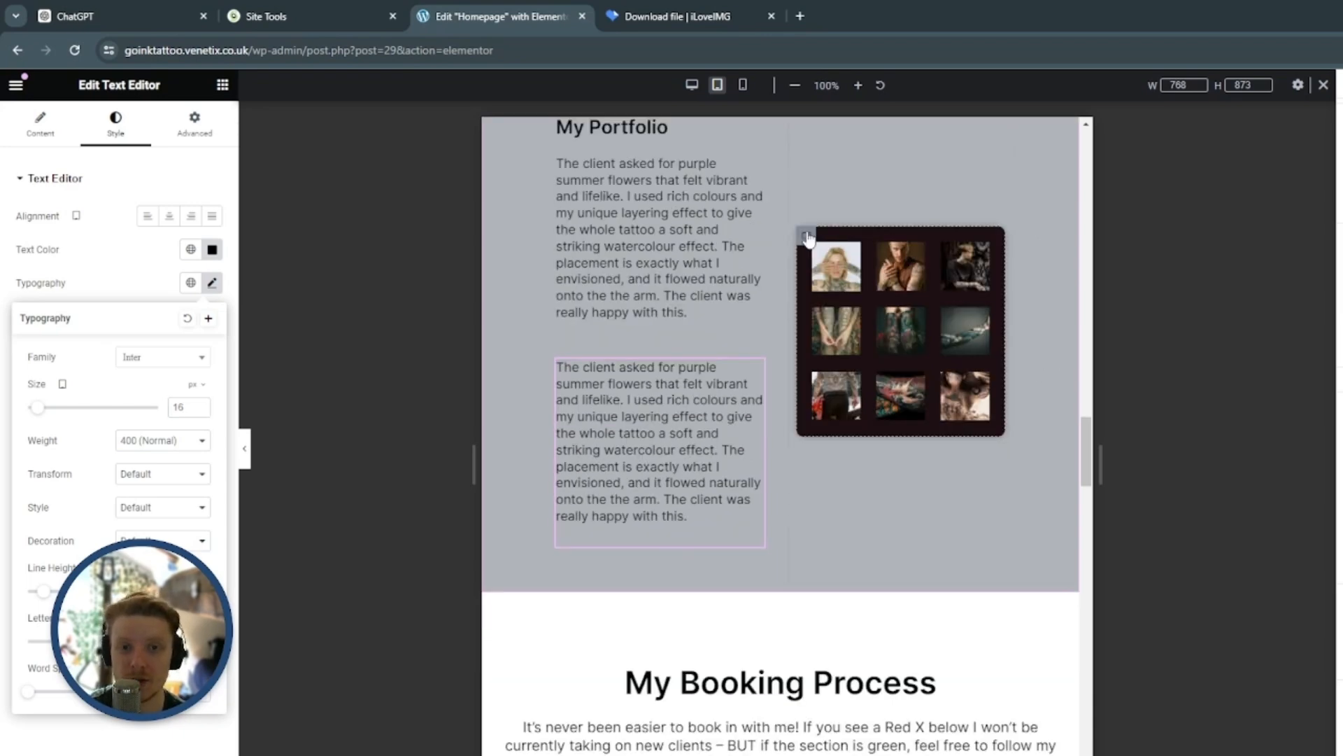
pyautogui.click(805, 237)
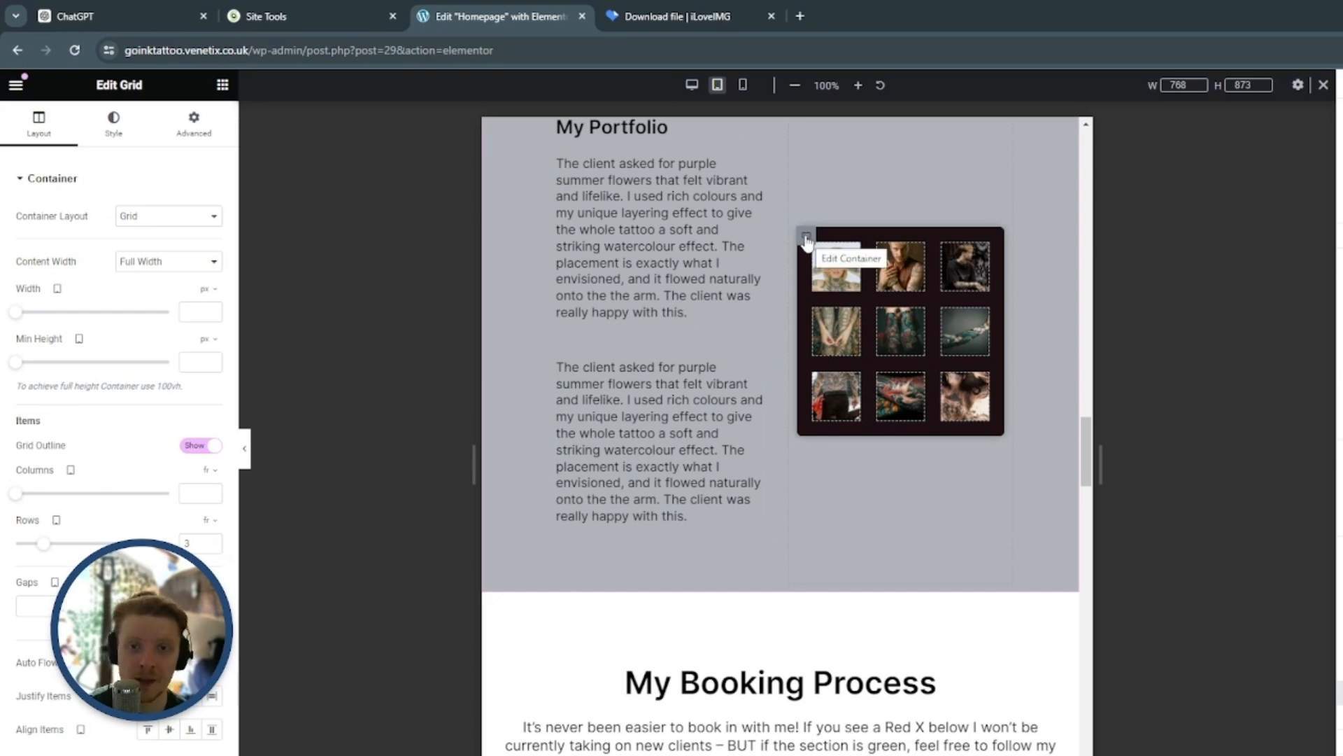
pyautogui.rightClick(806, 238)
pyautogui.click(834, 283)
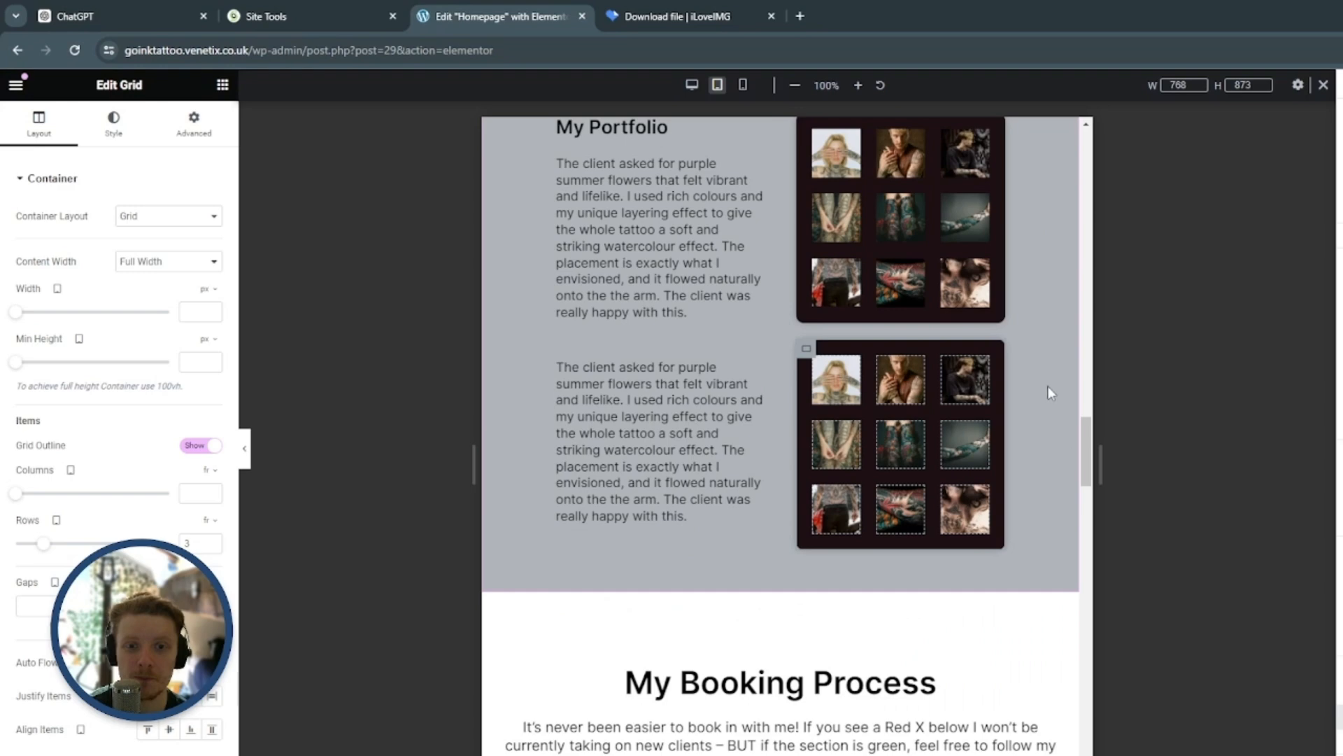
# Hide the original, upper tattoo image grid on mobile portrait and tablet portrait through its responsive visibility settings
pyautogui.scroll(1, 1069, 447)
pyautogui.scroll(-1, 1070, 446)
pyautogui.scroll(1, 1070, 446)
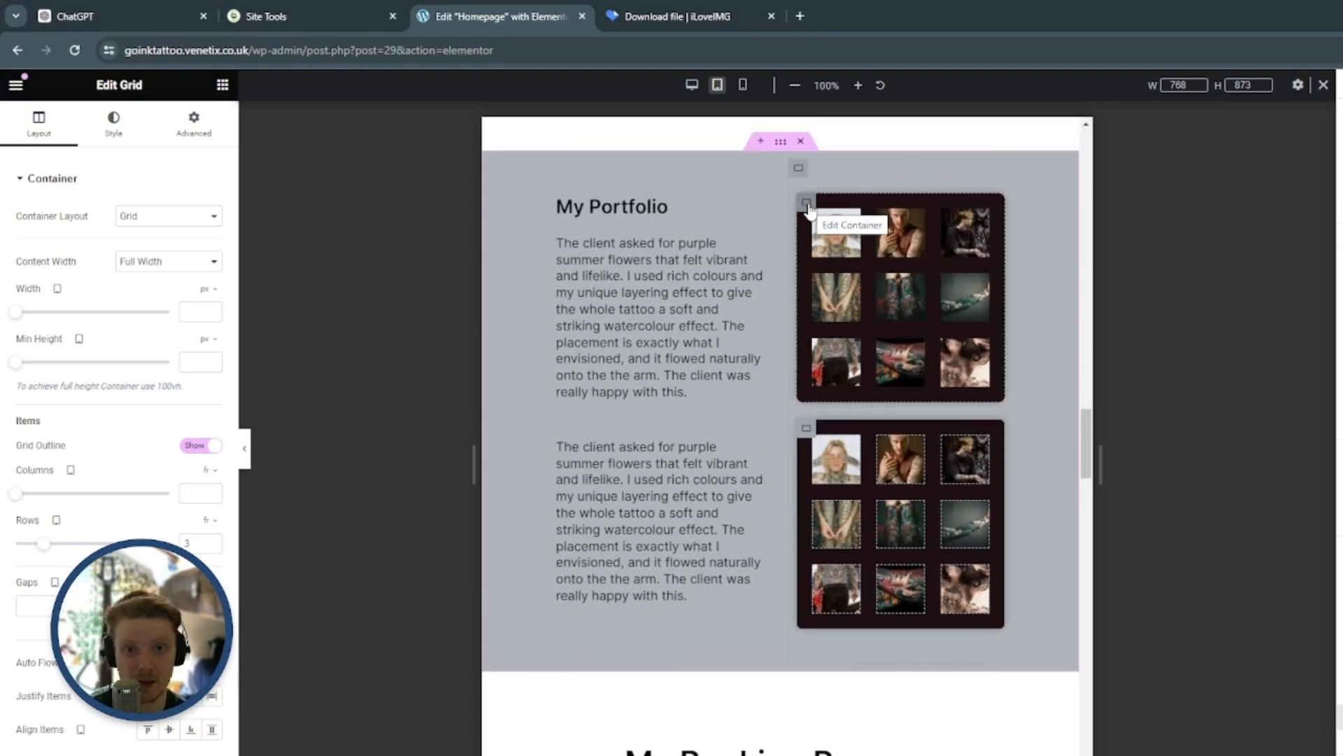
pyautogui.click(806, 203)
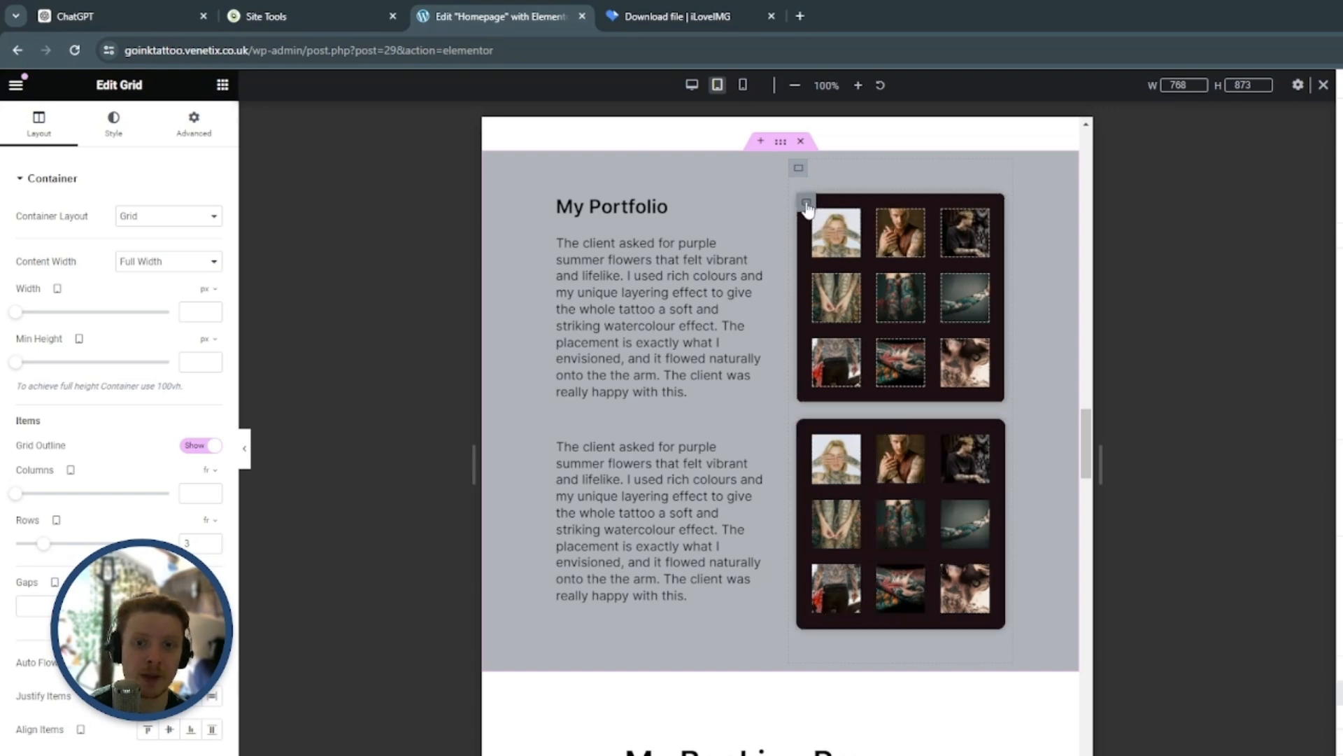
pyautogui.click(194, 123)
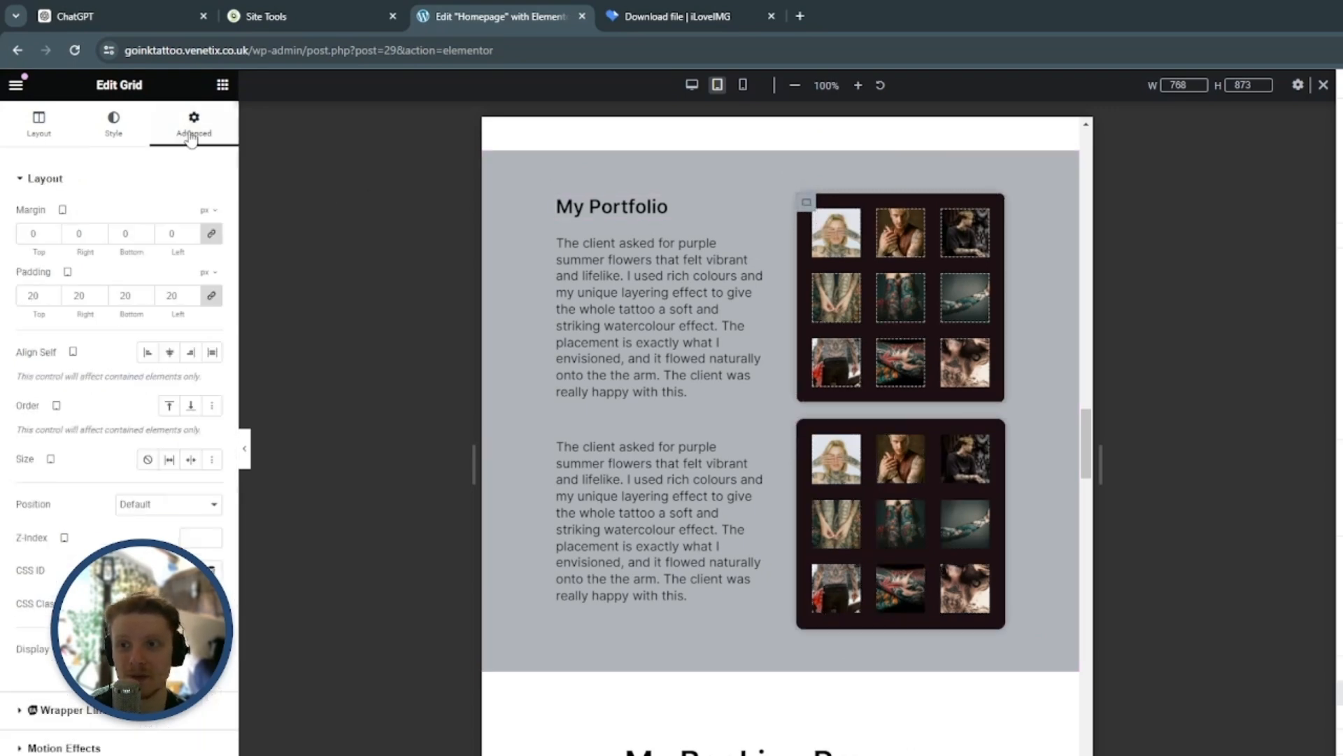
pyautogui.scroll(-3, 164, 463)
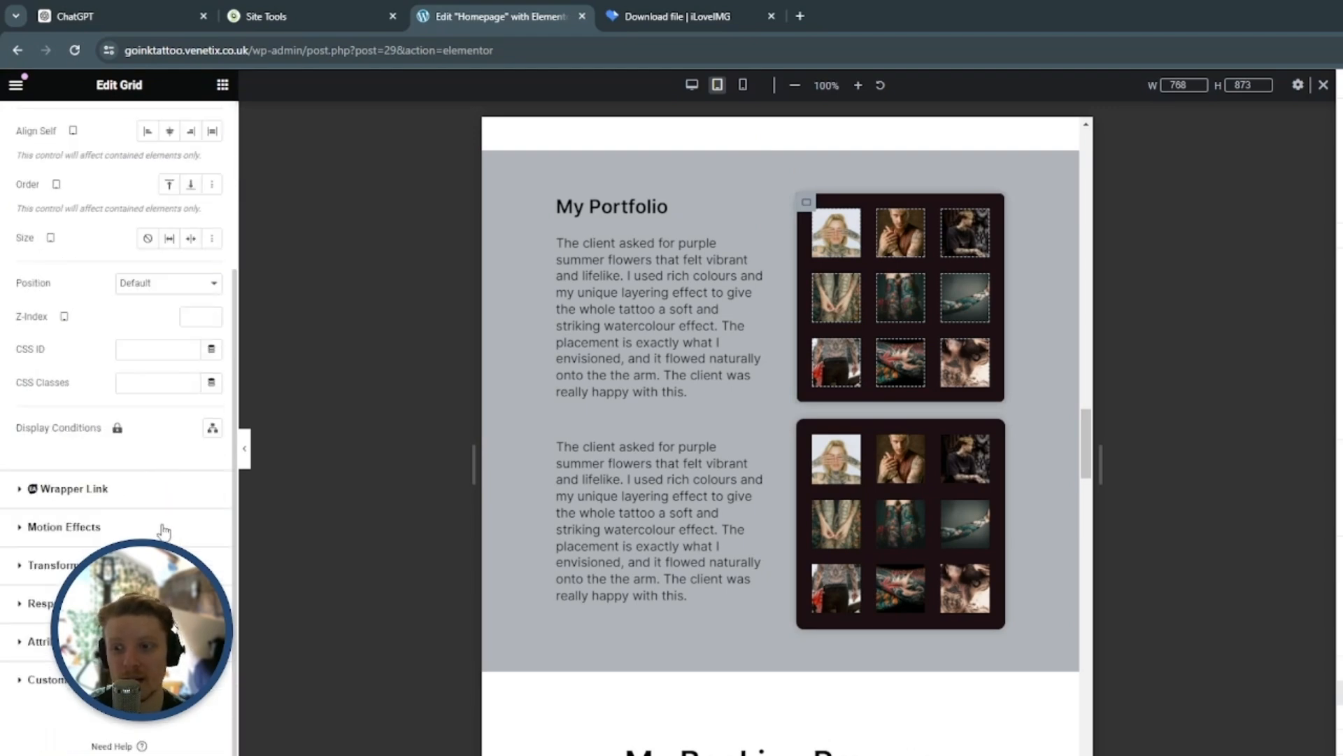
pyautogui.click(42, 603)
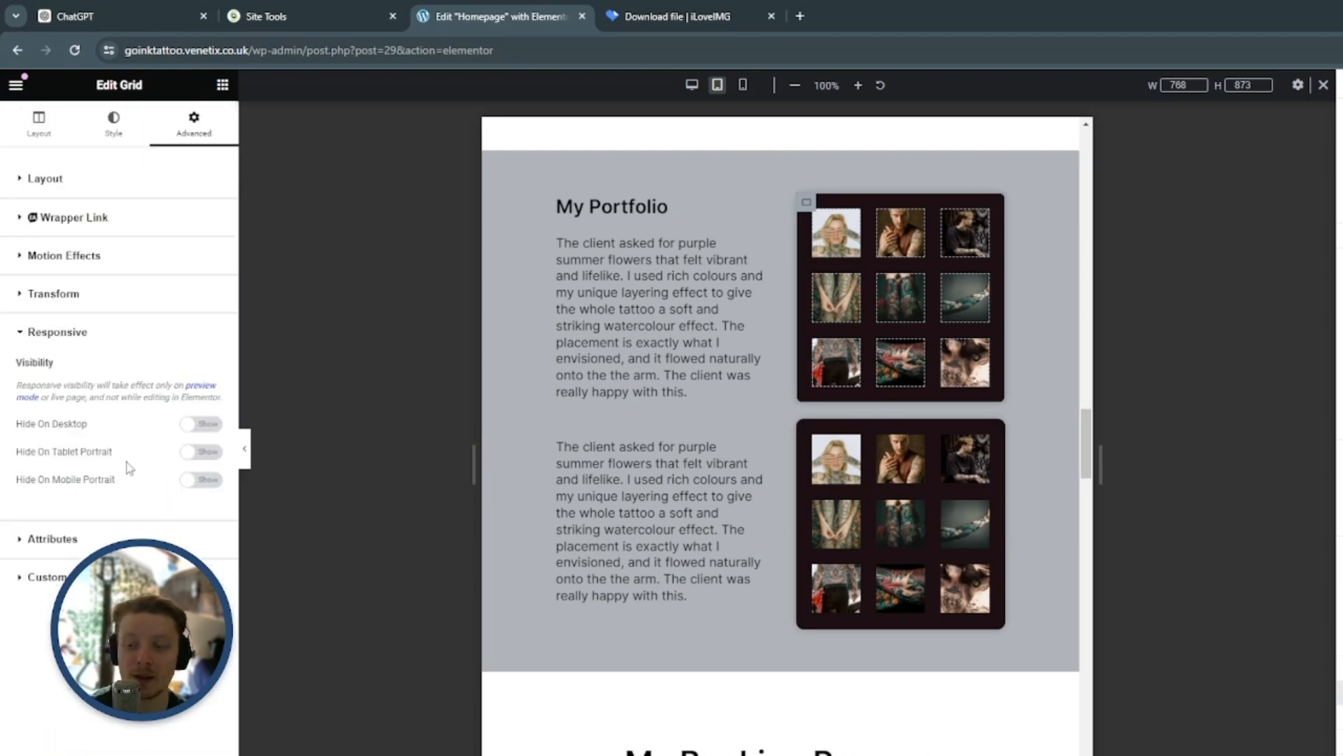
pyautogui.click(198, 484)
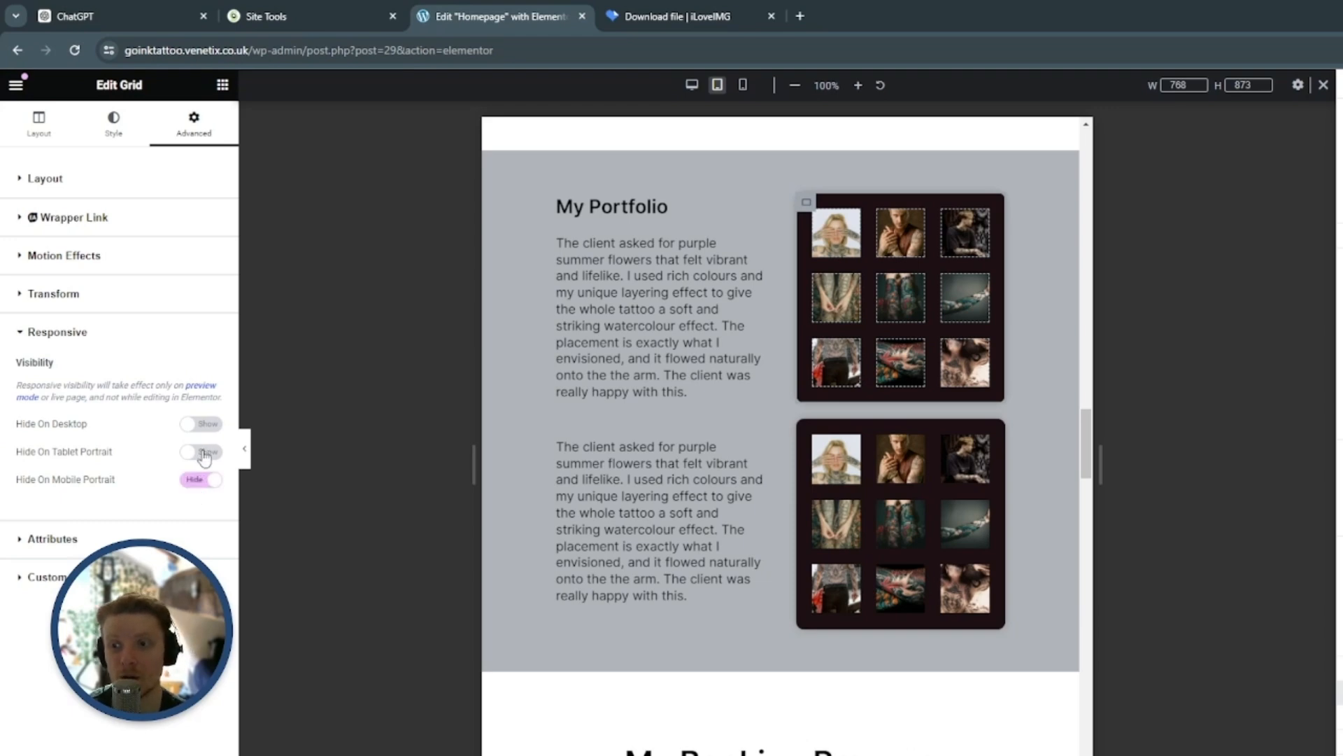
pyautogui.click(201, 452)
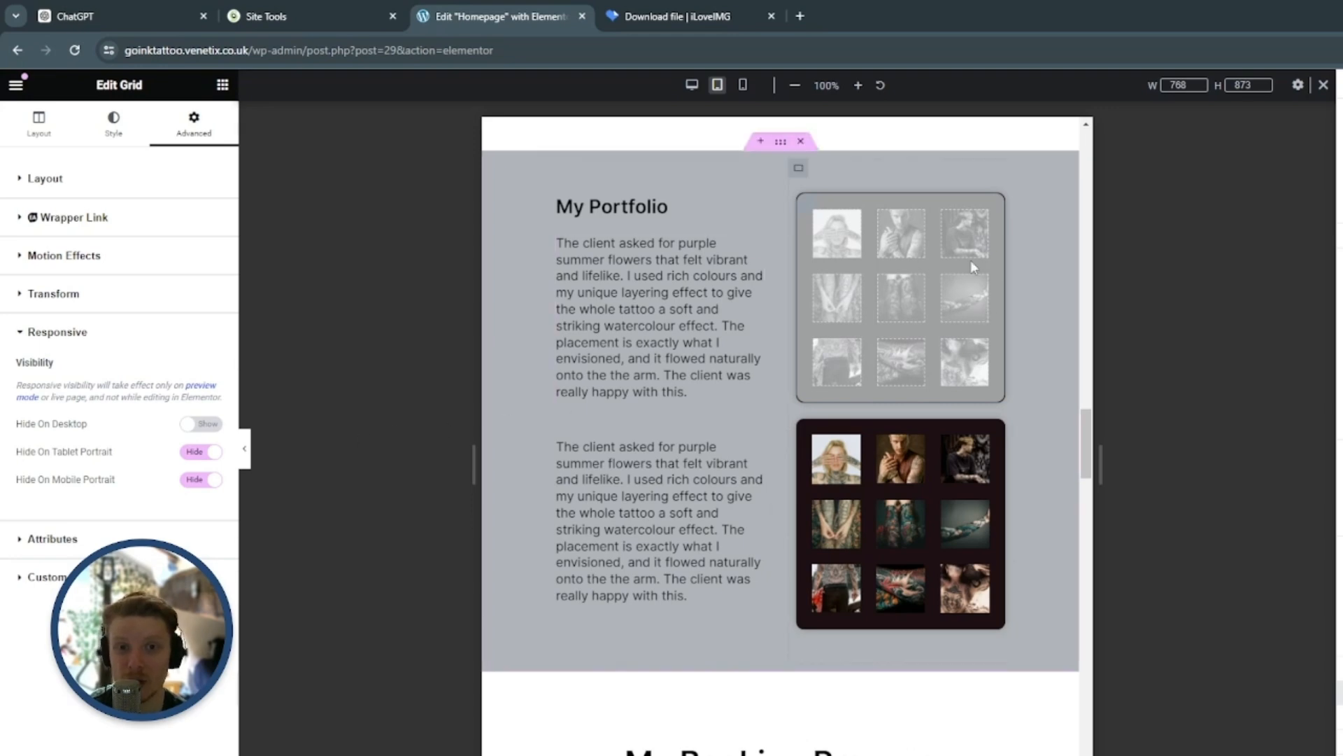
# Hide the duplicated, lower tattoo image grid on desktop through its responsive visibility settings
pyautogui.scroll(-2, 964, 288)
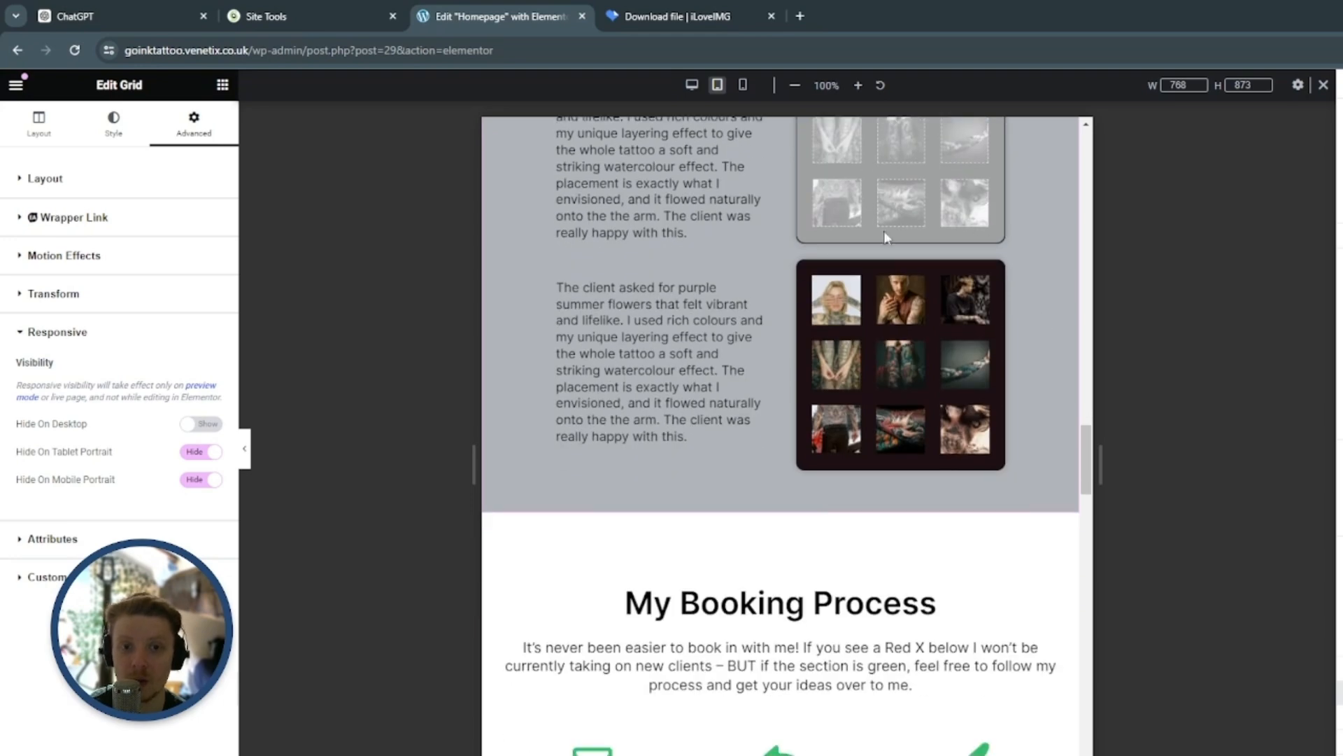
pyautogui.click(806, 271)
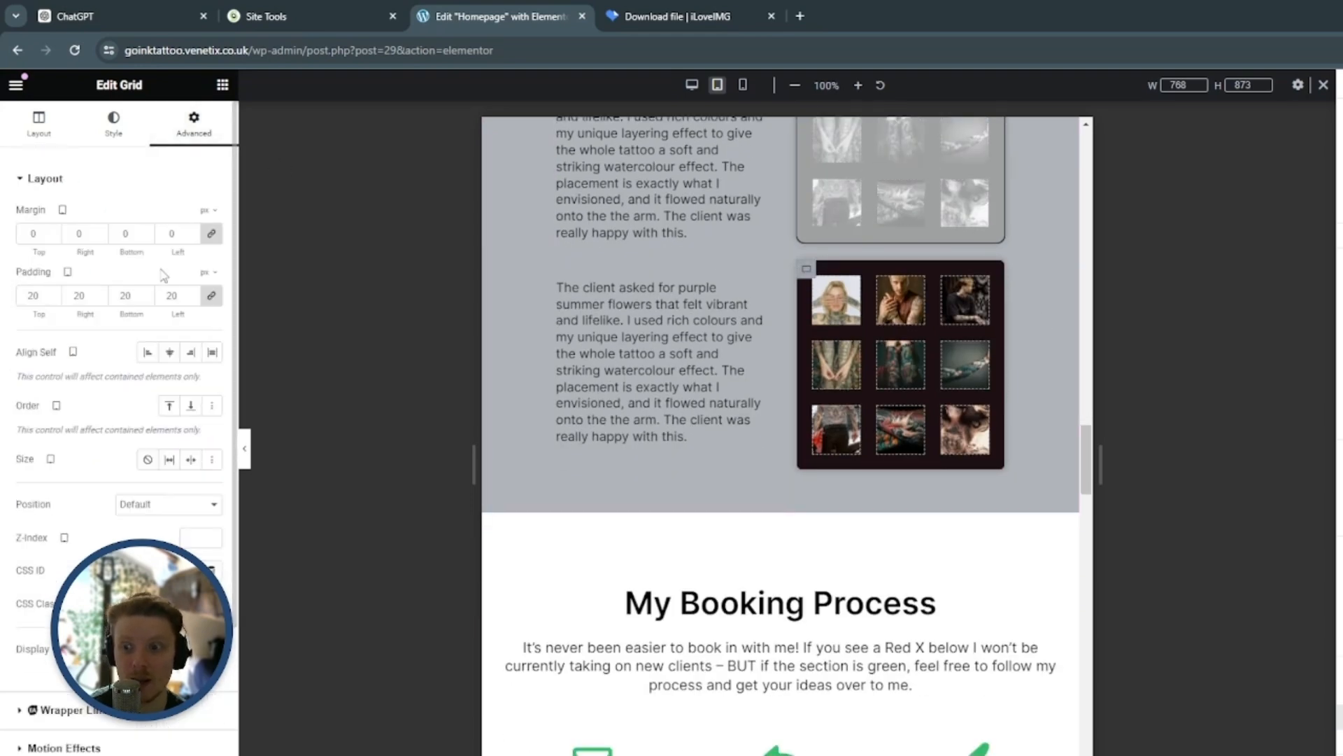
pyautogui.scroll(-3, 163, 275)
pyautogui.click(182, 603)
pyautogui.click(201, 424)
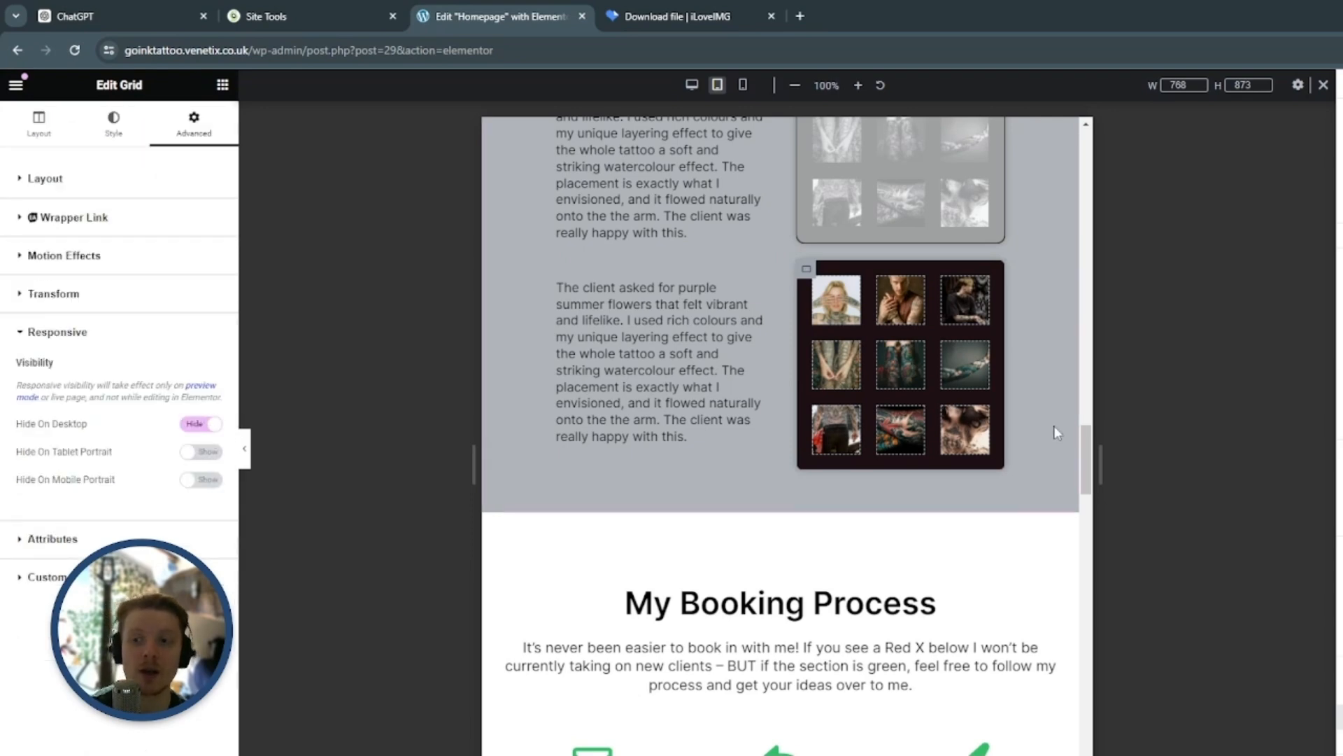
pyautogui.scroll(2, 1046, 428)
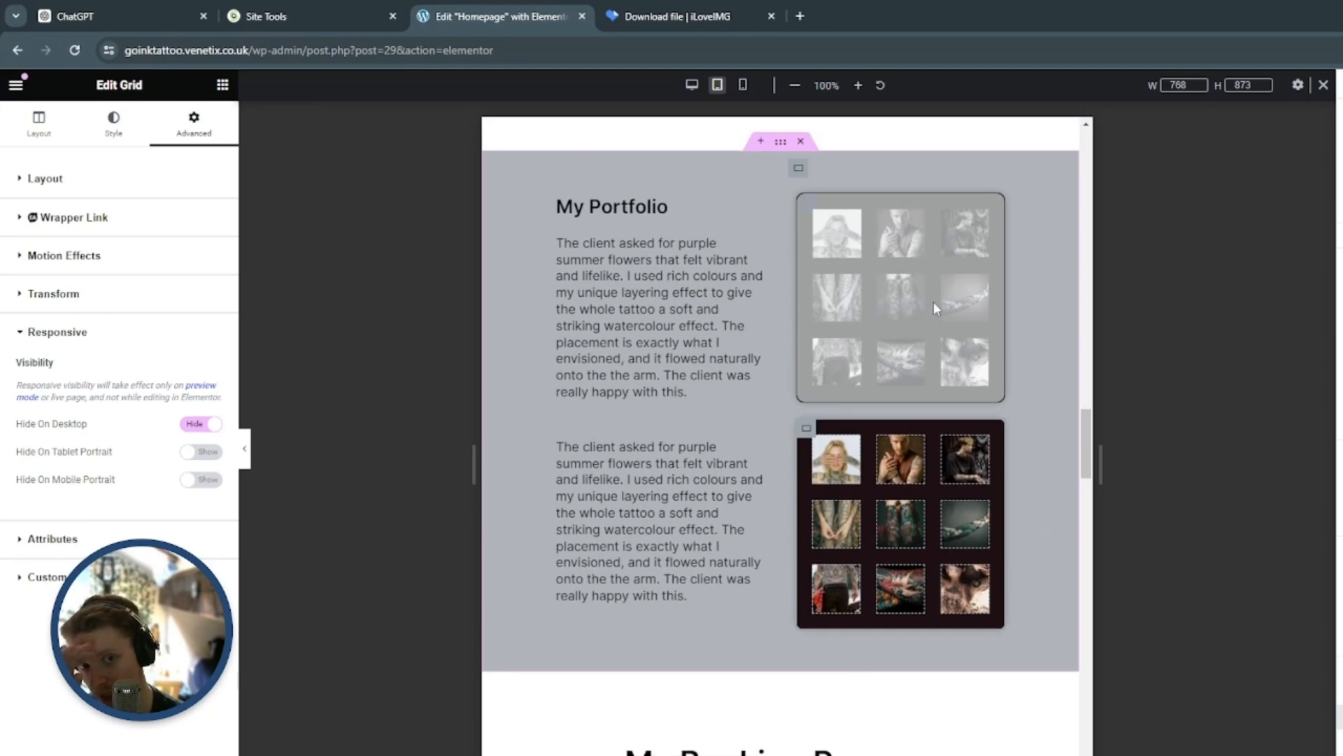
pyautogui.scroll(-1, 1047, 414)
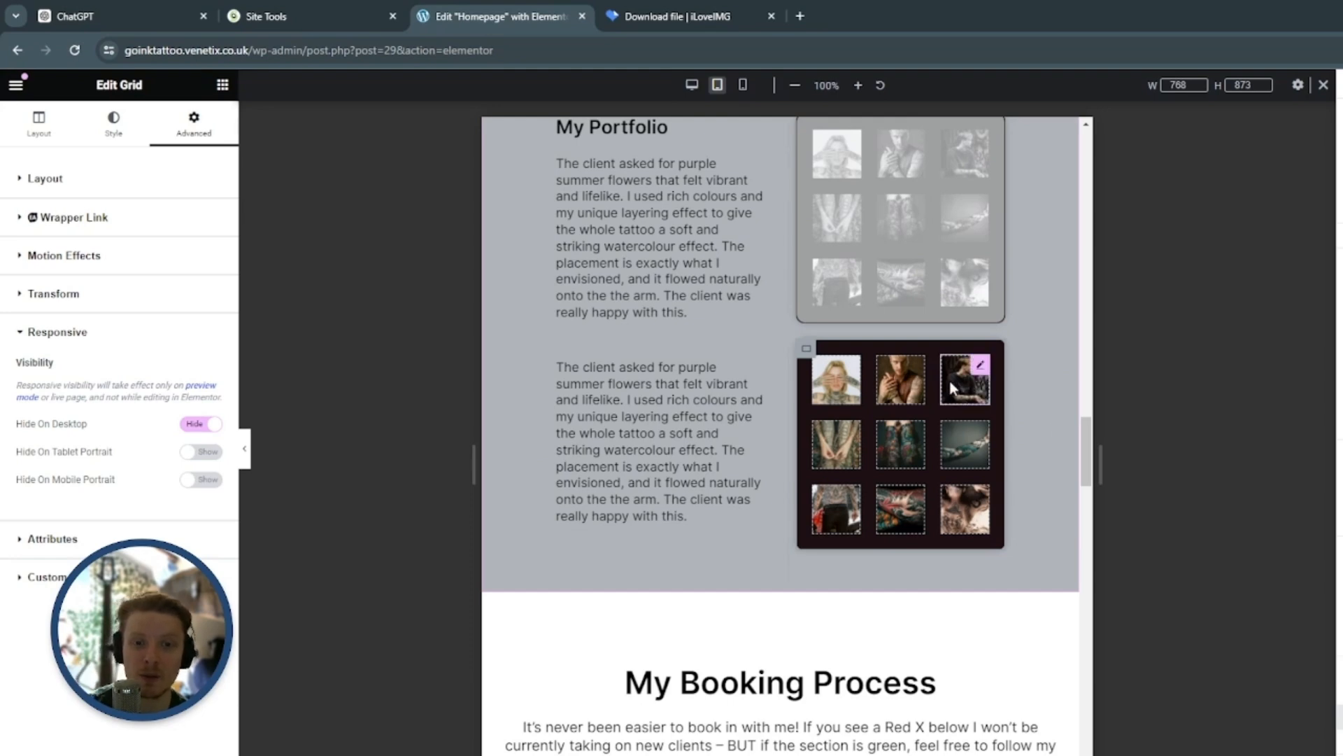
pyautogui.scroll(-2, 1048, 423)
pyautogui.scroll(1, 1055, 354)
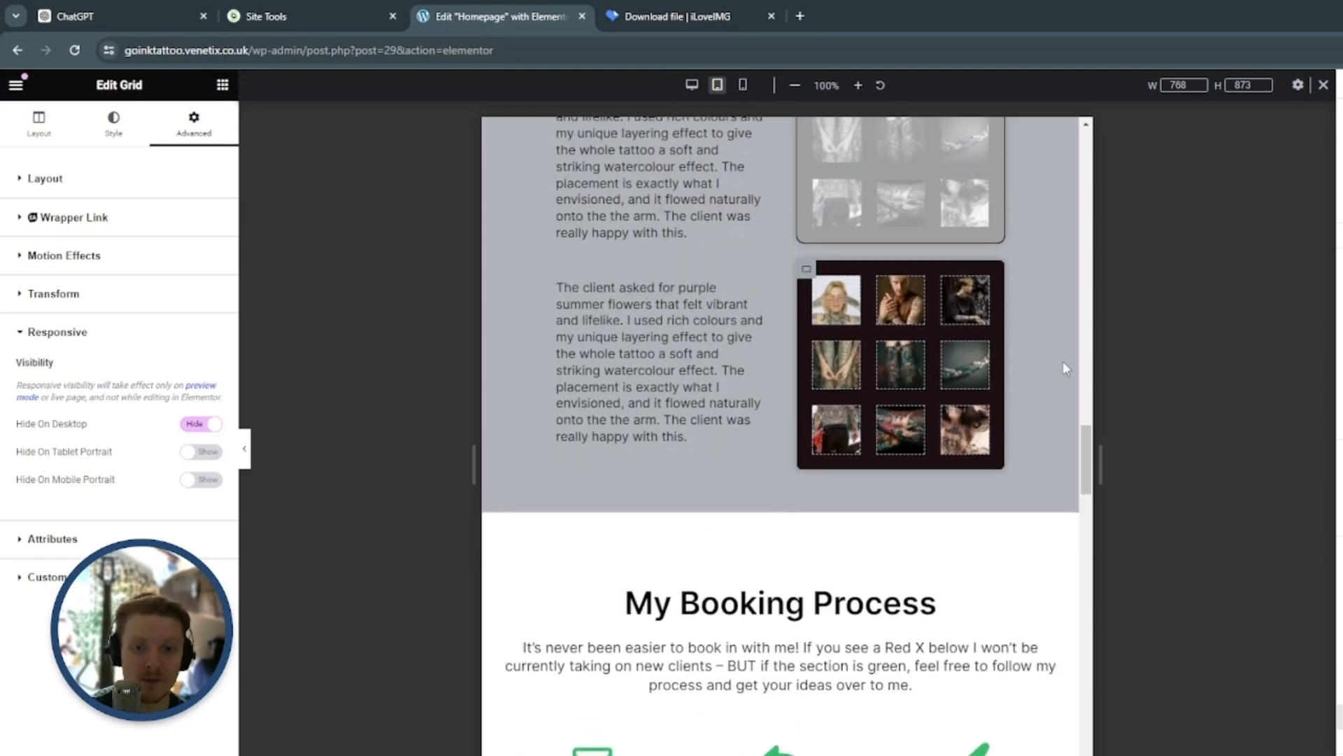
pyautogui.scroll(-1, 1064, 361)
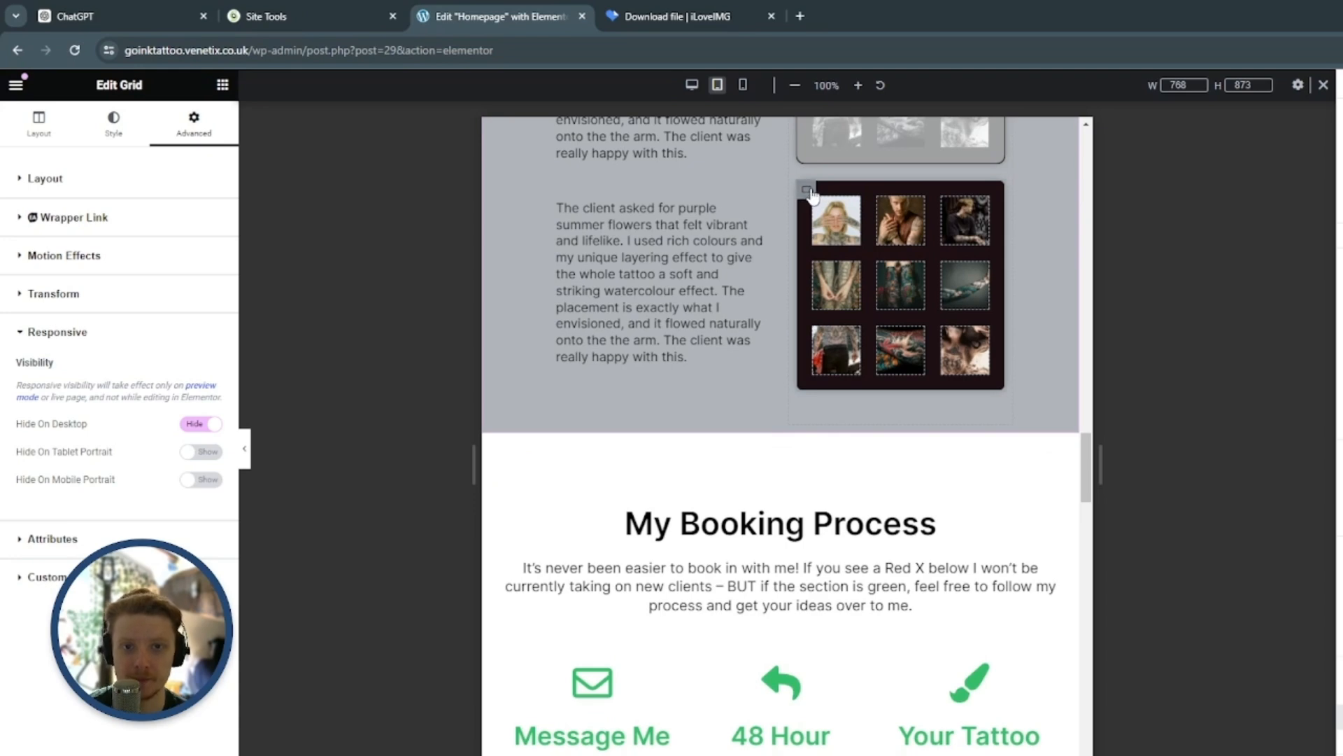
# Delete the three tattoo images in the last row of the duplicated portfolio grid
pyautogui.click(40, 130)
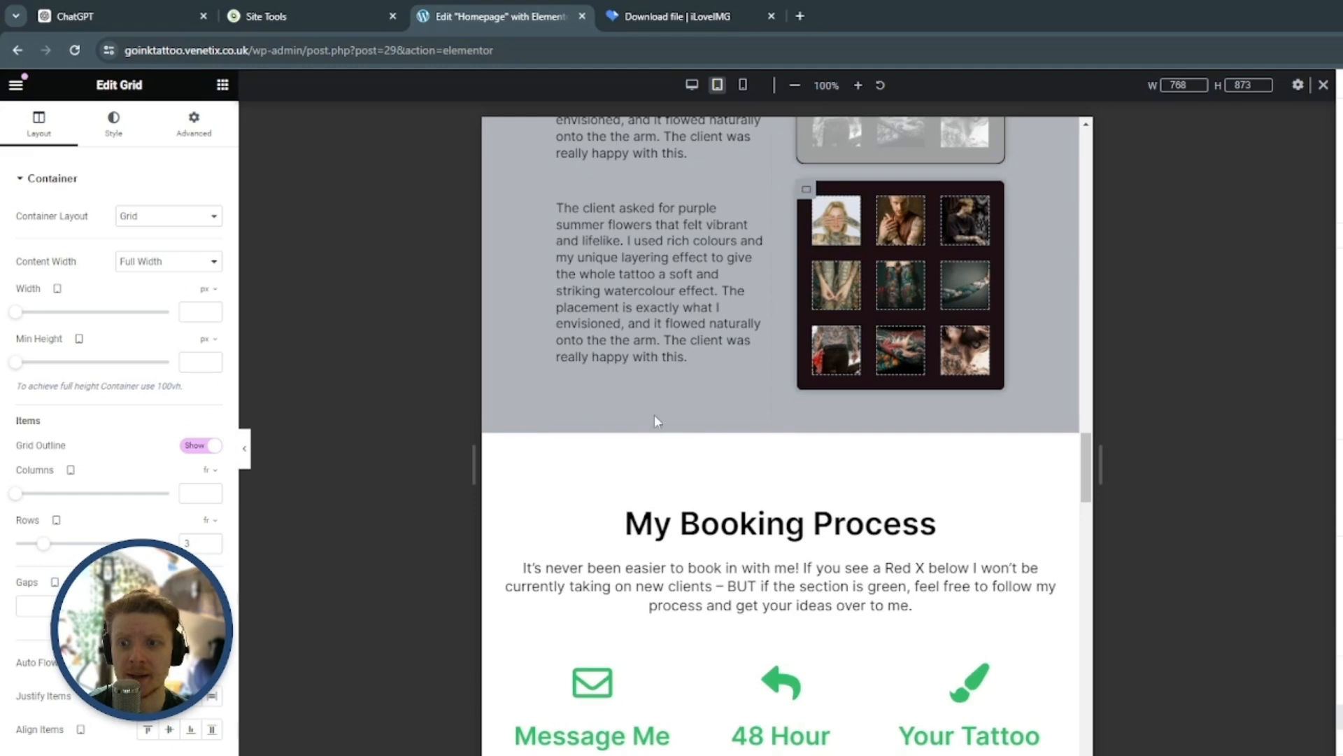
pyautogui.moveTo(963, 361)
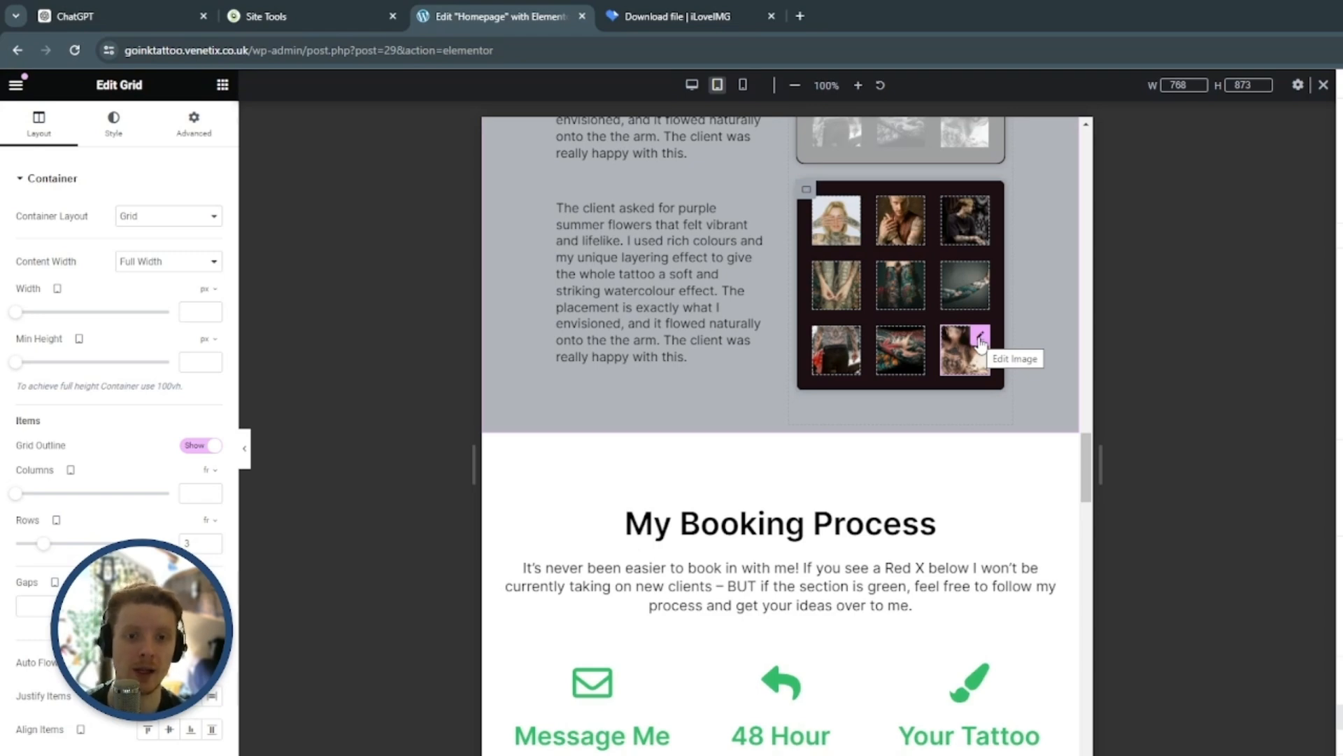
pyautogui.click(980, 339)
pyautogui.press('Delete')
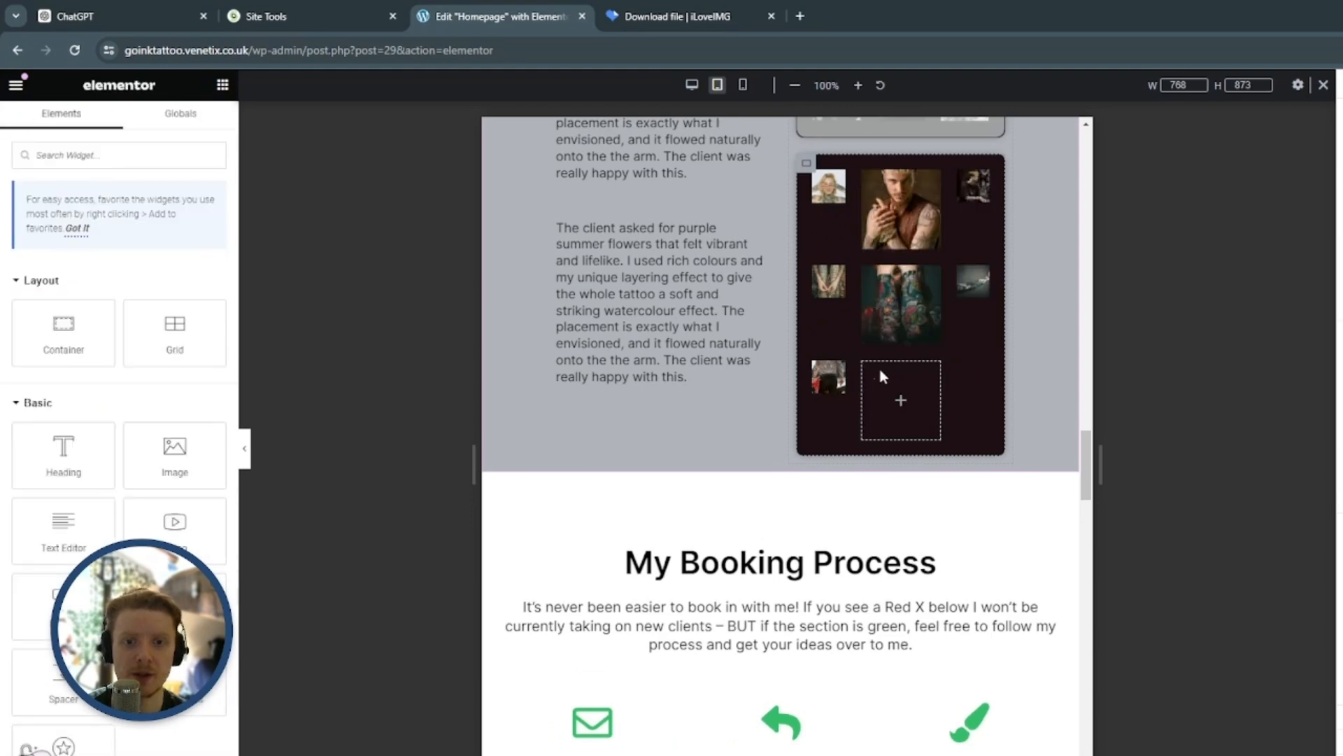
pyautogui.click(838, 375)
pyautogui.press('Delete')
# Reduce the duplicated portfolio grid to four images, removing the tattooed-legs, outstretched-arm and brown-vest pictures
pyautogui.click(932, 280)
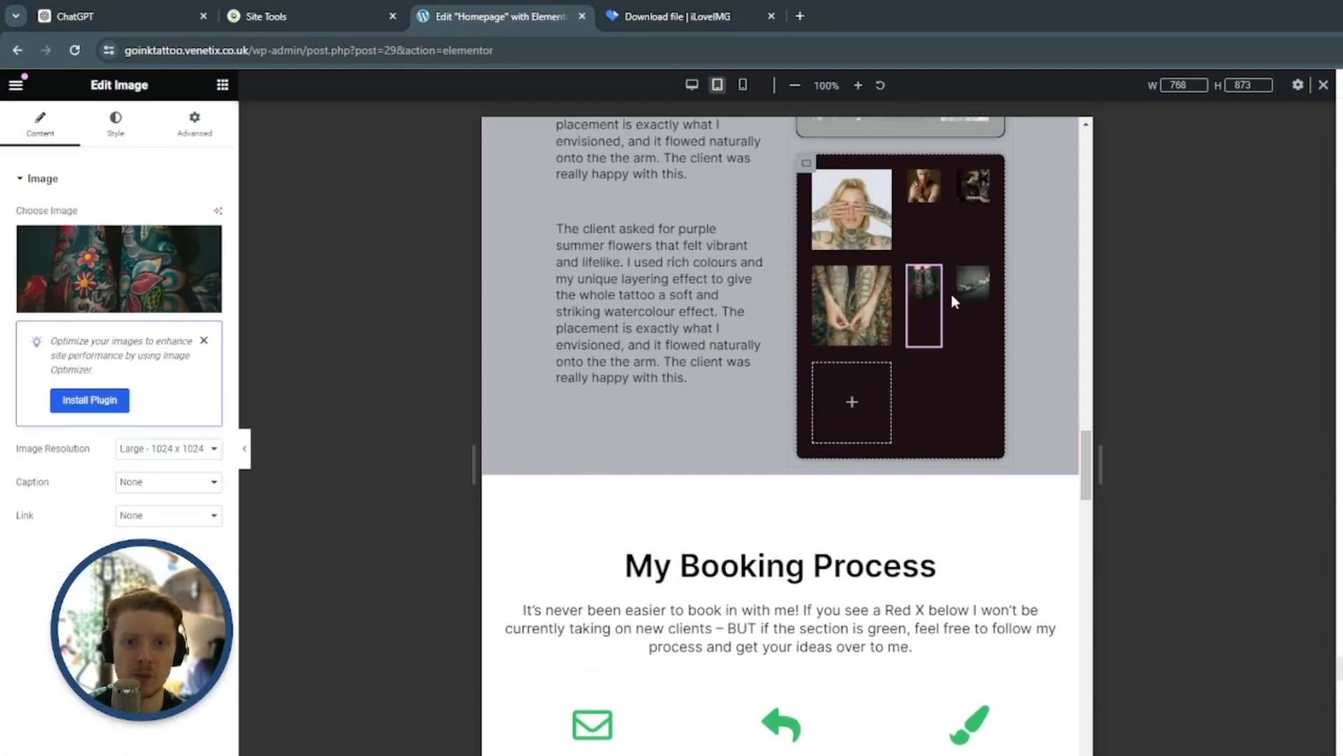
pyautogui.press('Delete')
pyautogui.click(879, 279)
pyautogui.press('Delete')
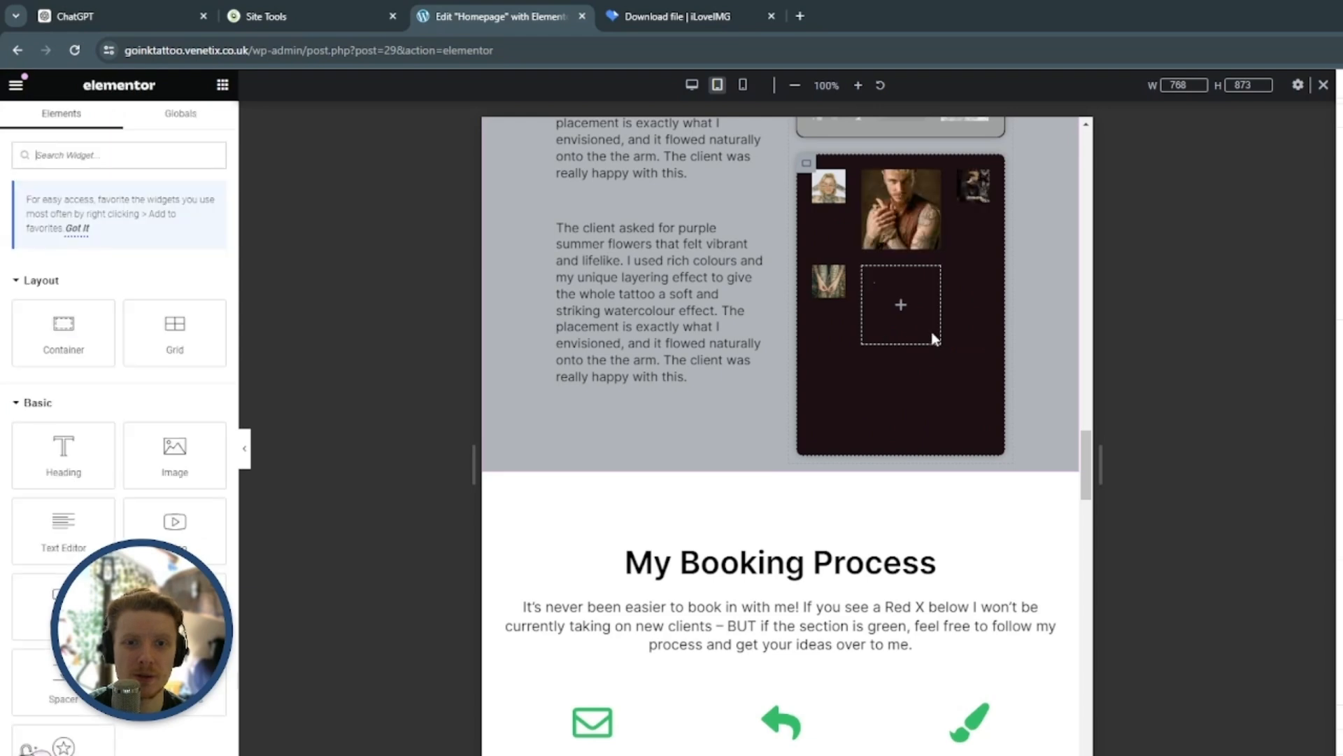
pyautogui.click(828, 280)
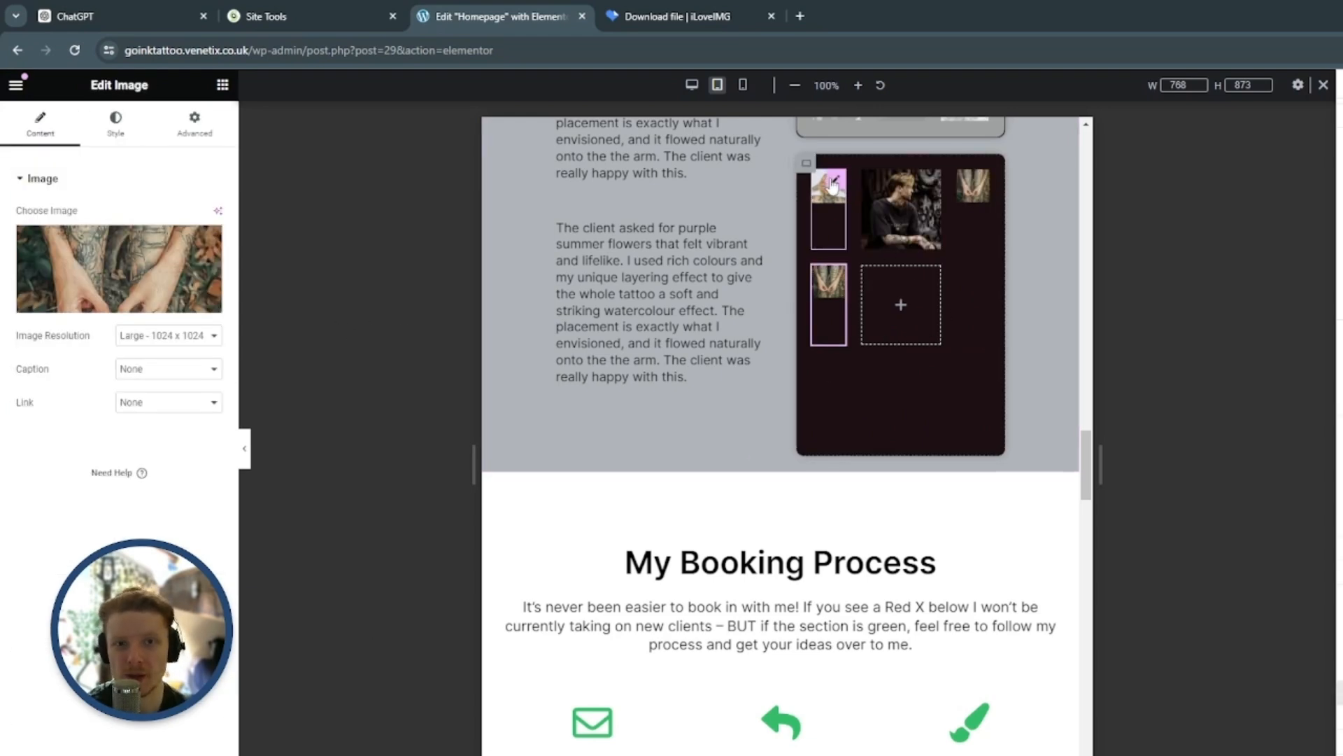
# Set the duplicated portfolio grid to 2 columns and 2 rows for tablet
pyautogui.click(804, 163)
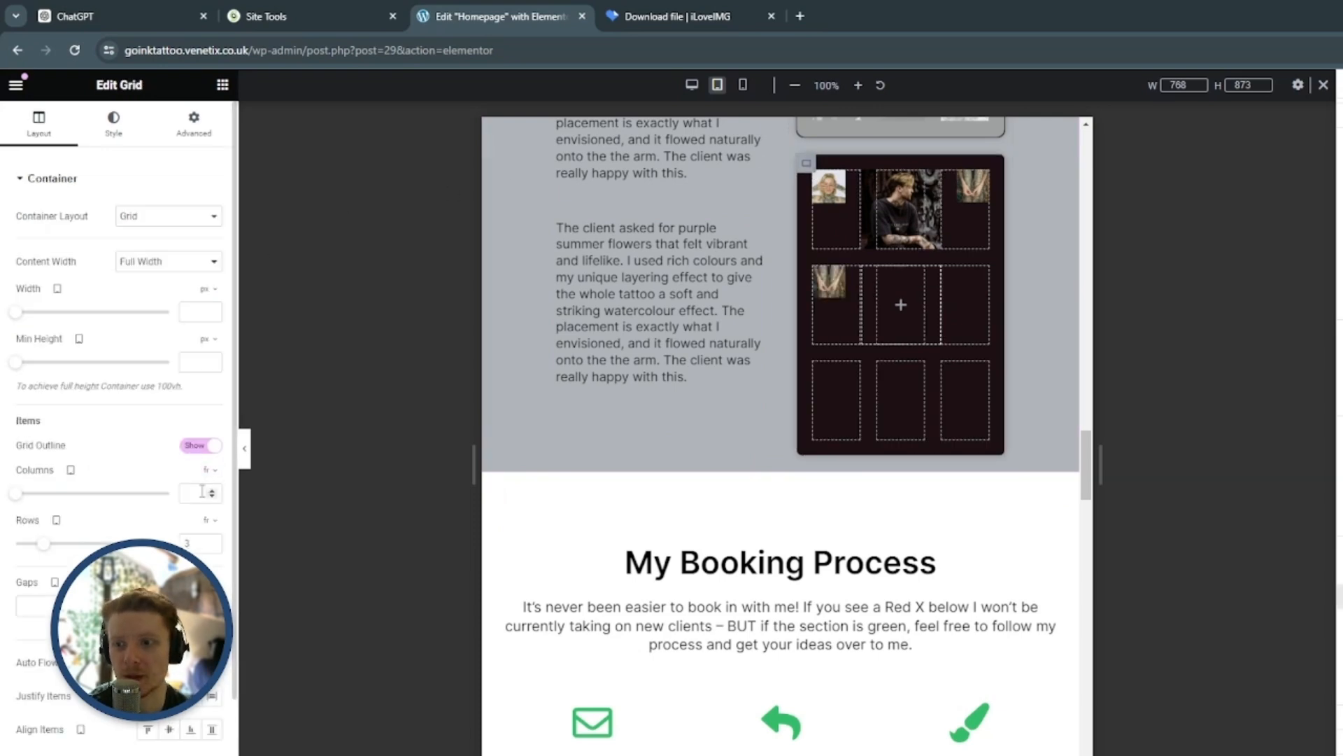
pyautogui.write('2')
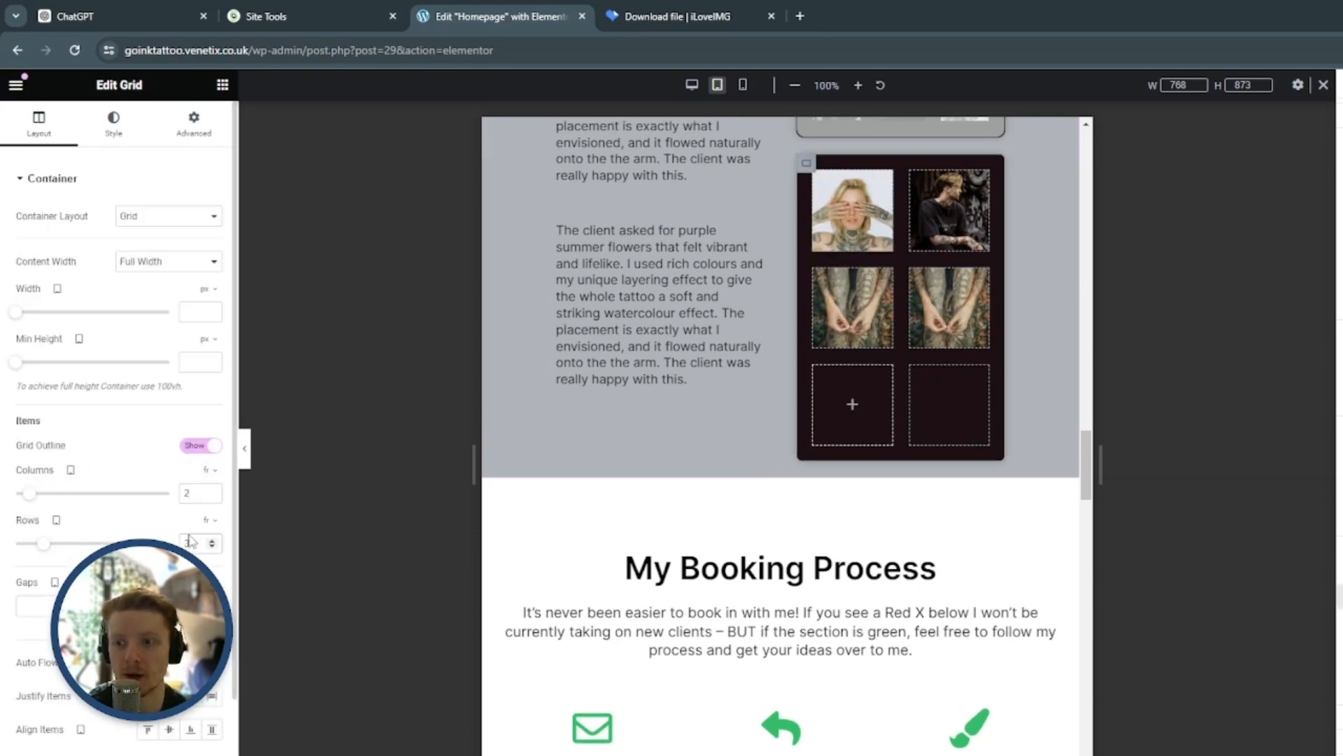
pyautogui.write('2')
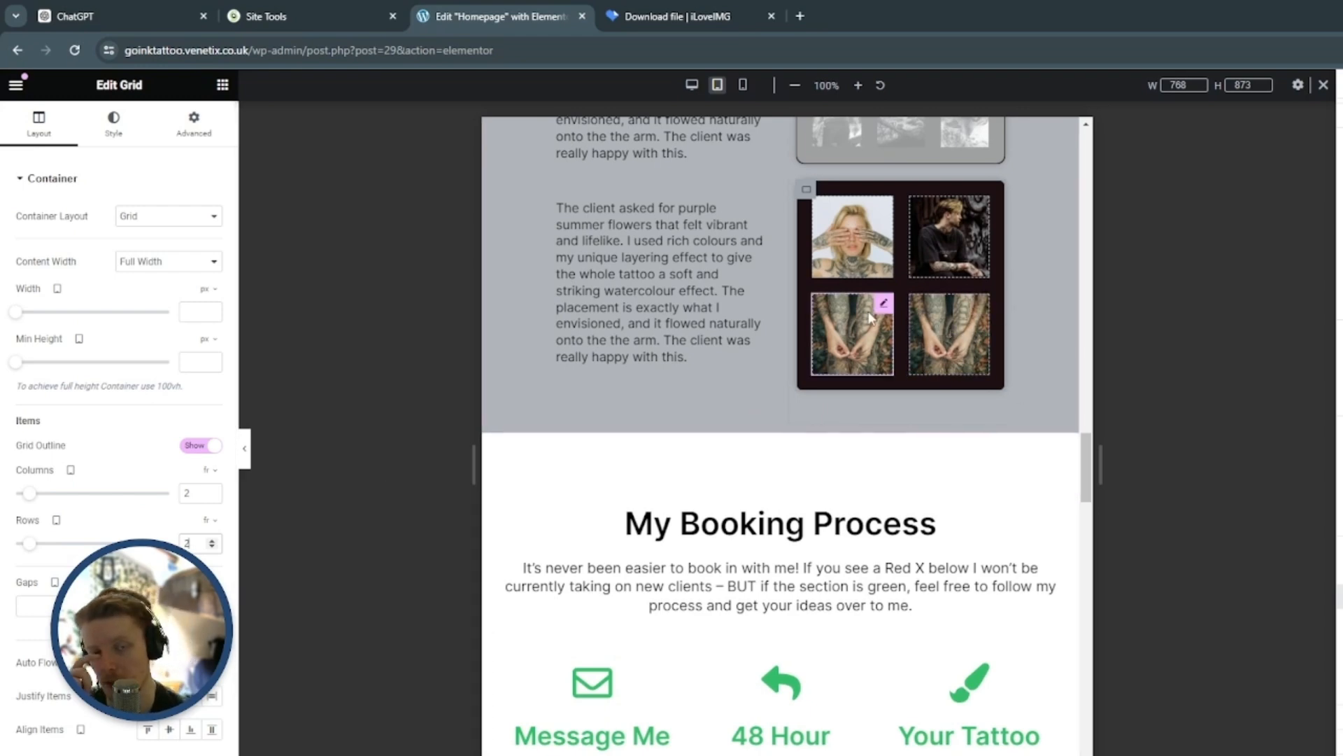
# Replace the duplicate clasped-hands picture in the grid's last cell with the colourful tattooed-legs image
pyautogui.click(980, 303)
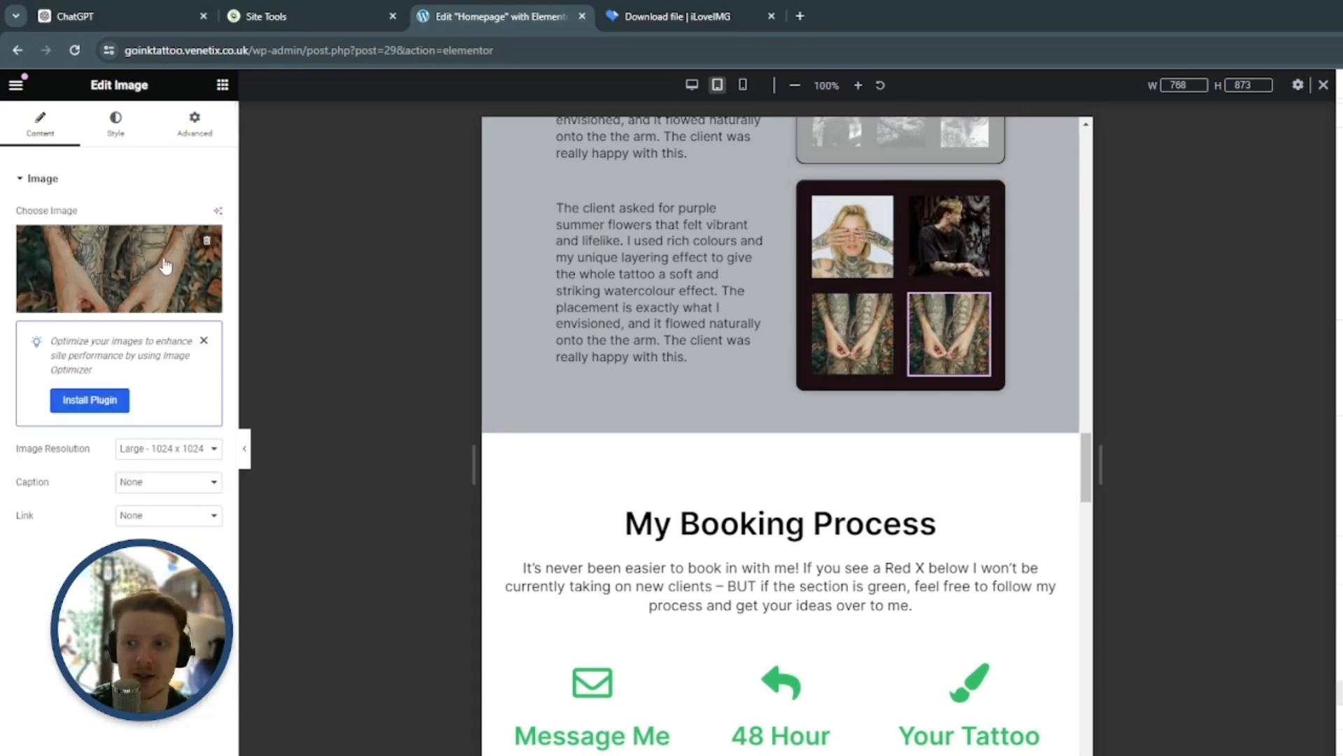
pyautogui.click(147, 275)
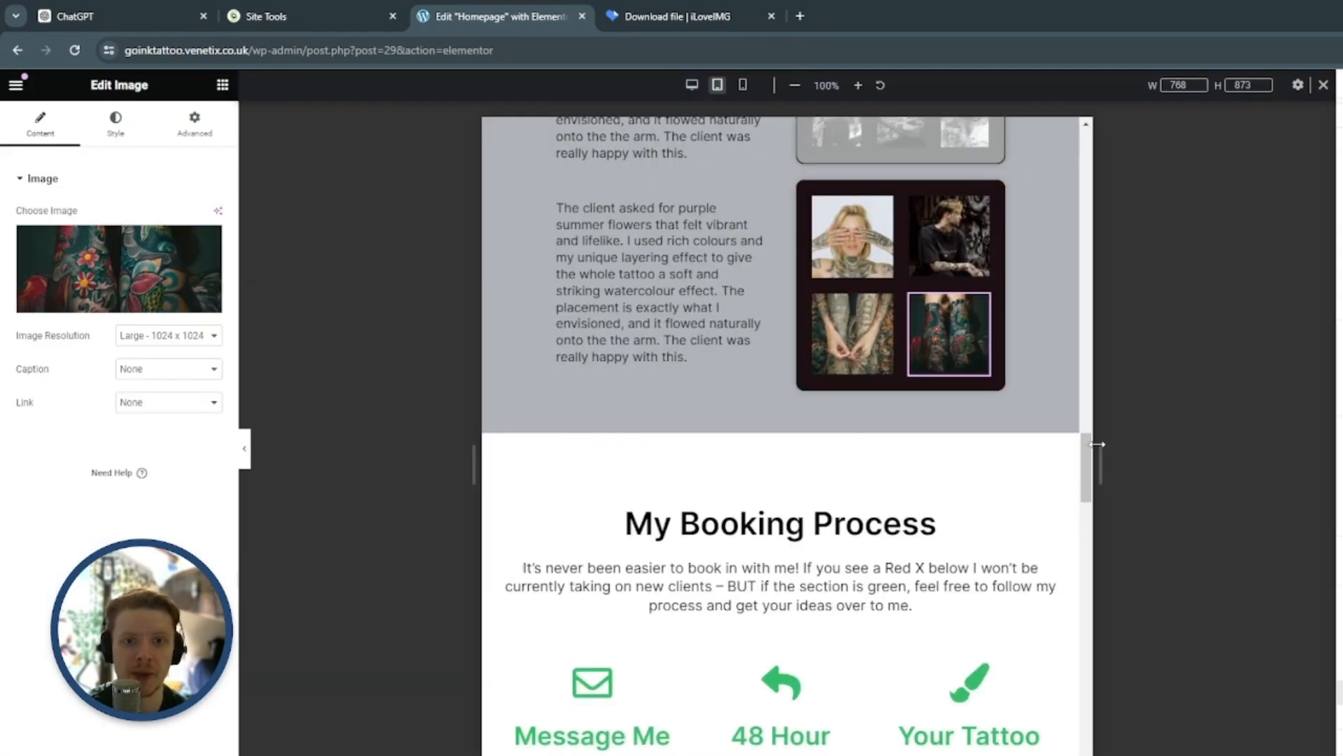
pyautogui.scroll(2, 1077, 423)
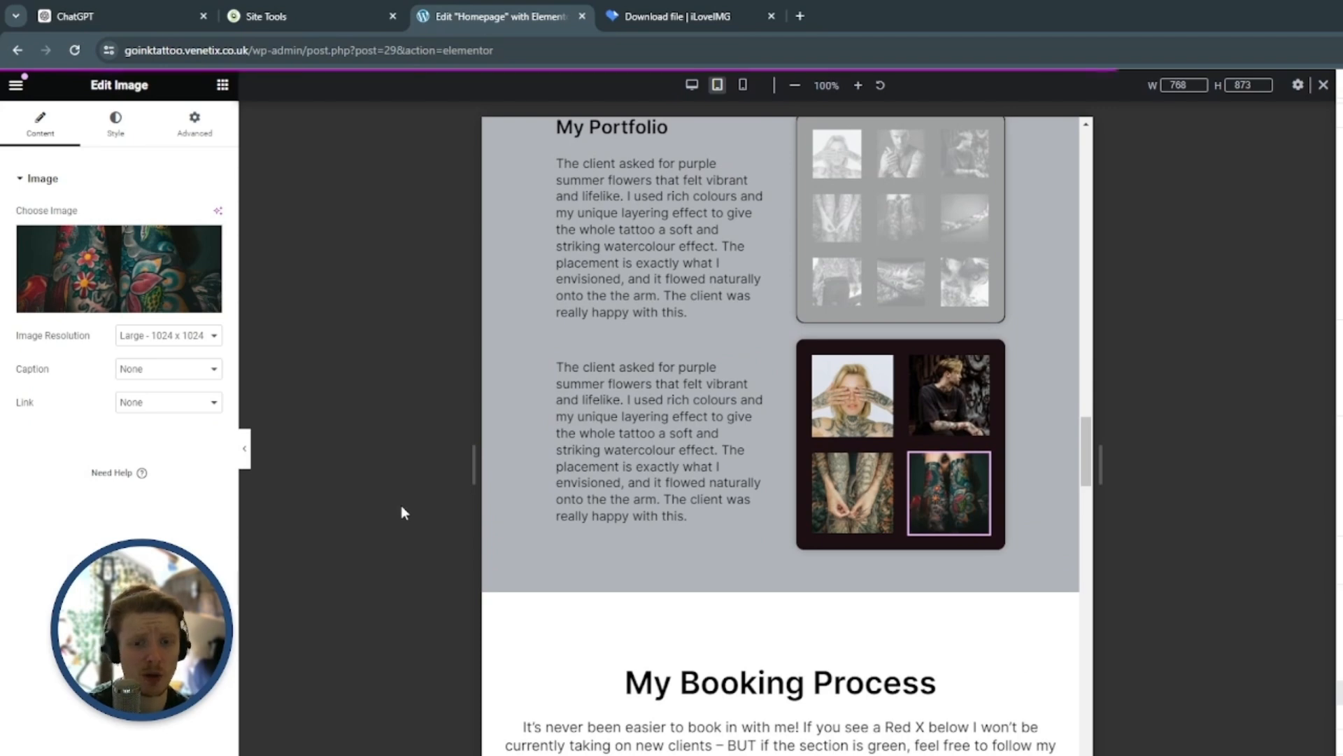
# Preview the My Portfolio section in desktop and tablet views to compare which image grid each one shows
pyautogui.click(246, 449)
pyautogui.scroll(-1, 785, 309)
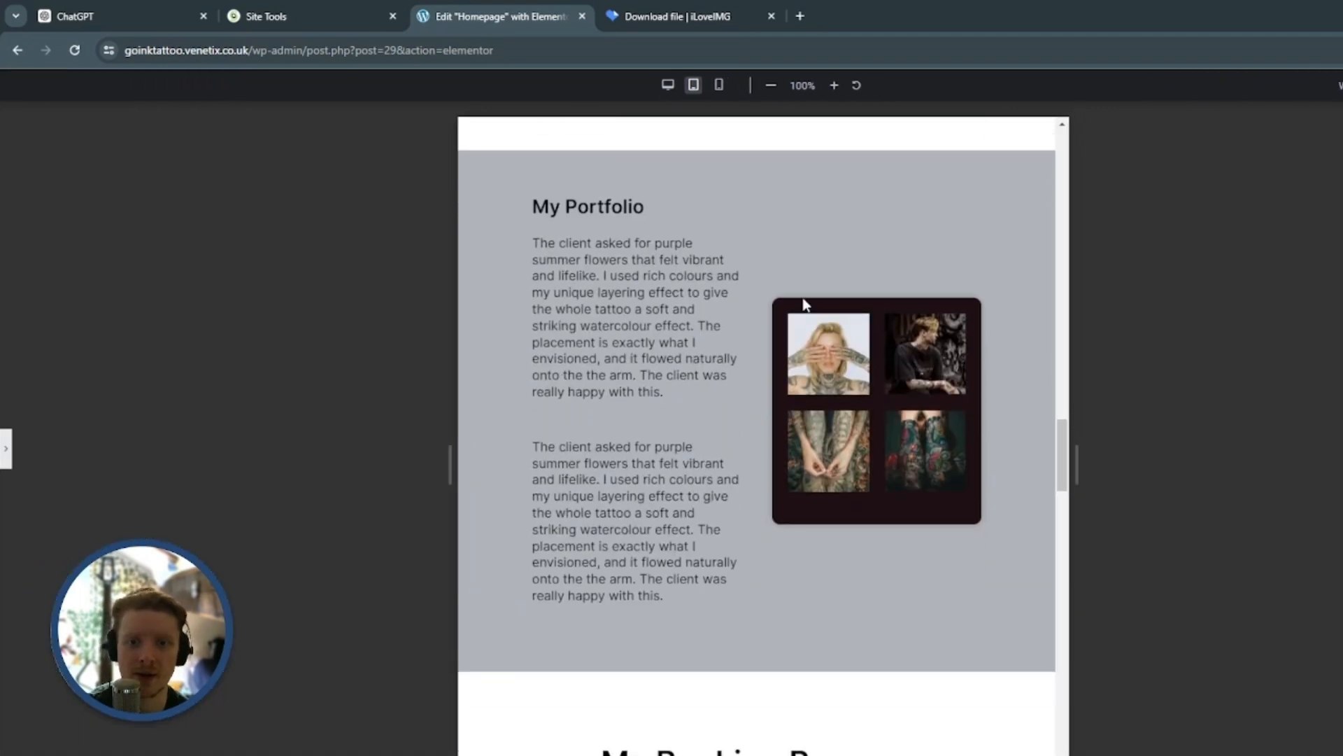
pyautogui.click(668, 85)
pyautogui.scroll(10, 724, 412)
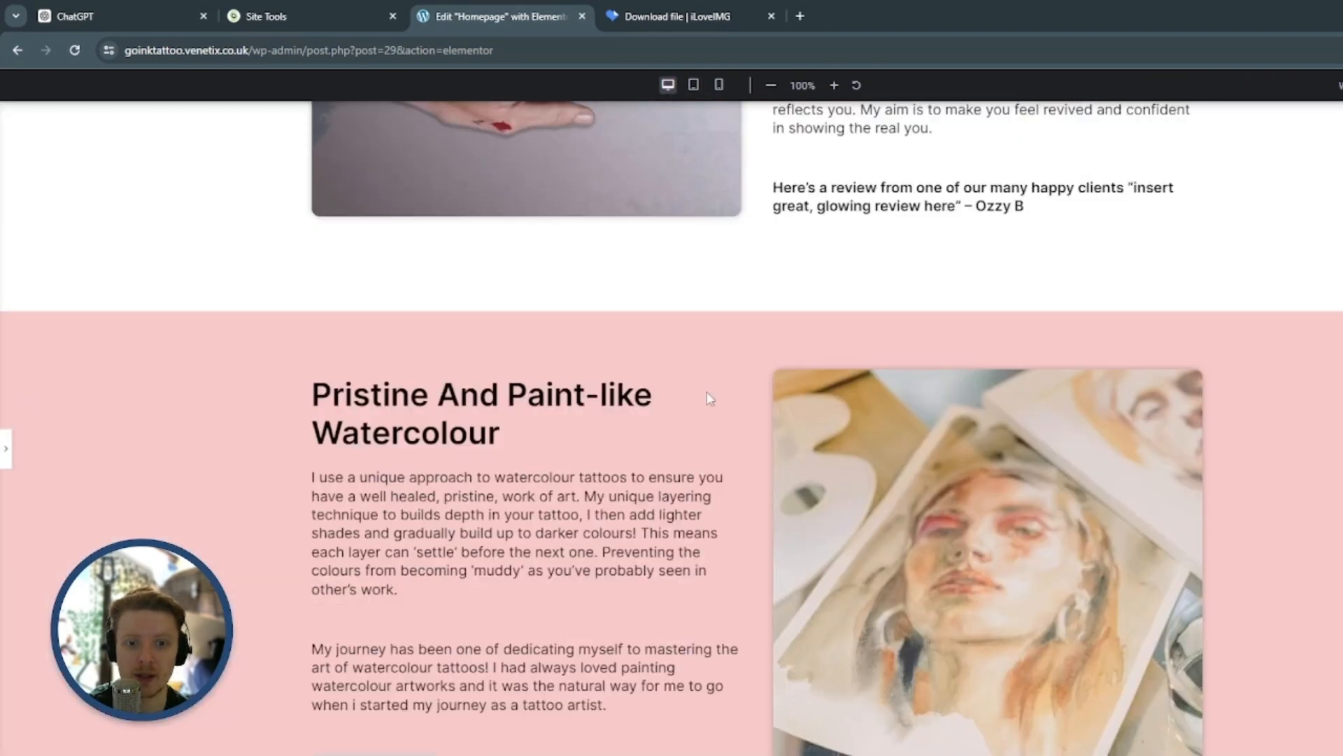
pyautogui.scroll(-15, 723, 406)
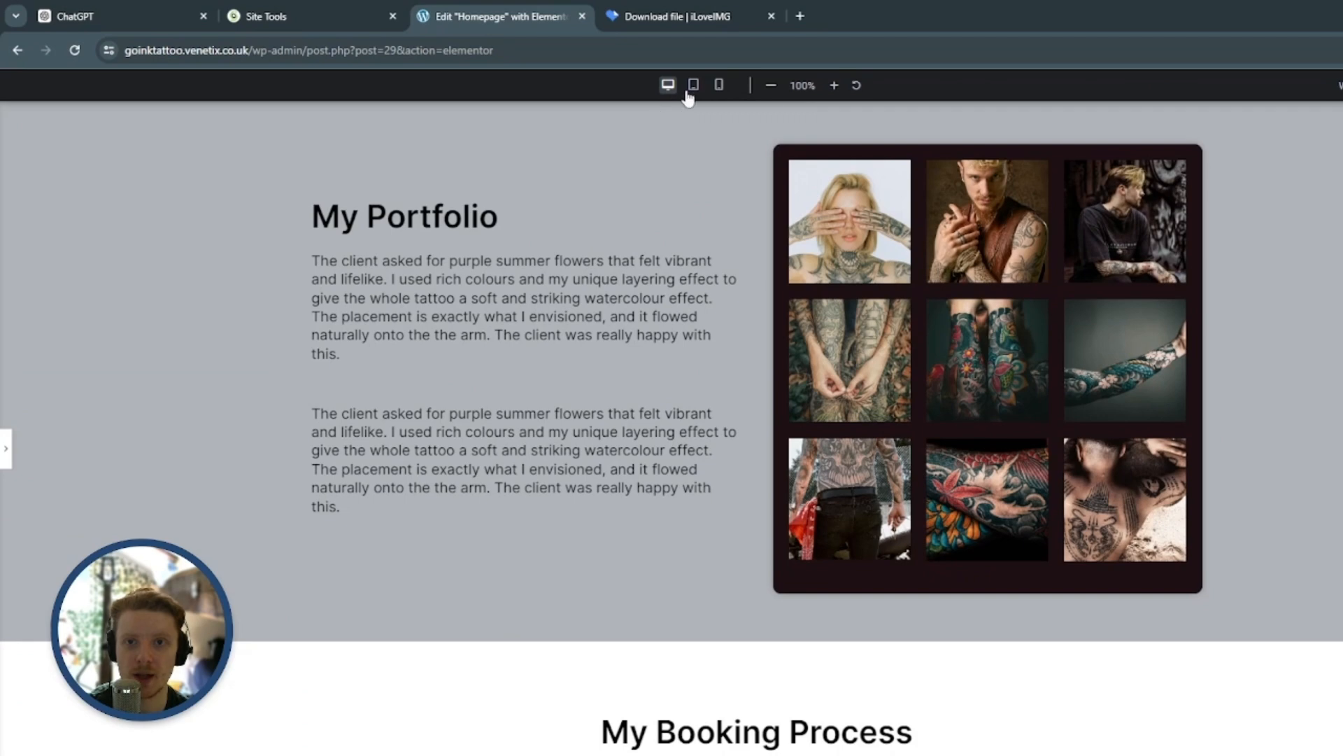
pyautogui.click(693, 85)
pyautogui.scroll(1, 653, 326)
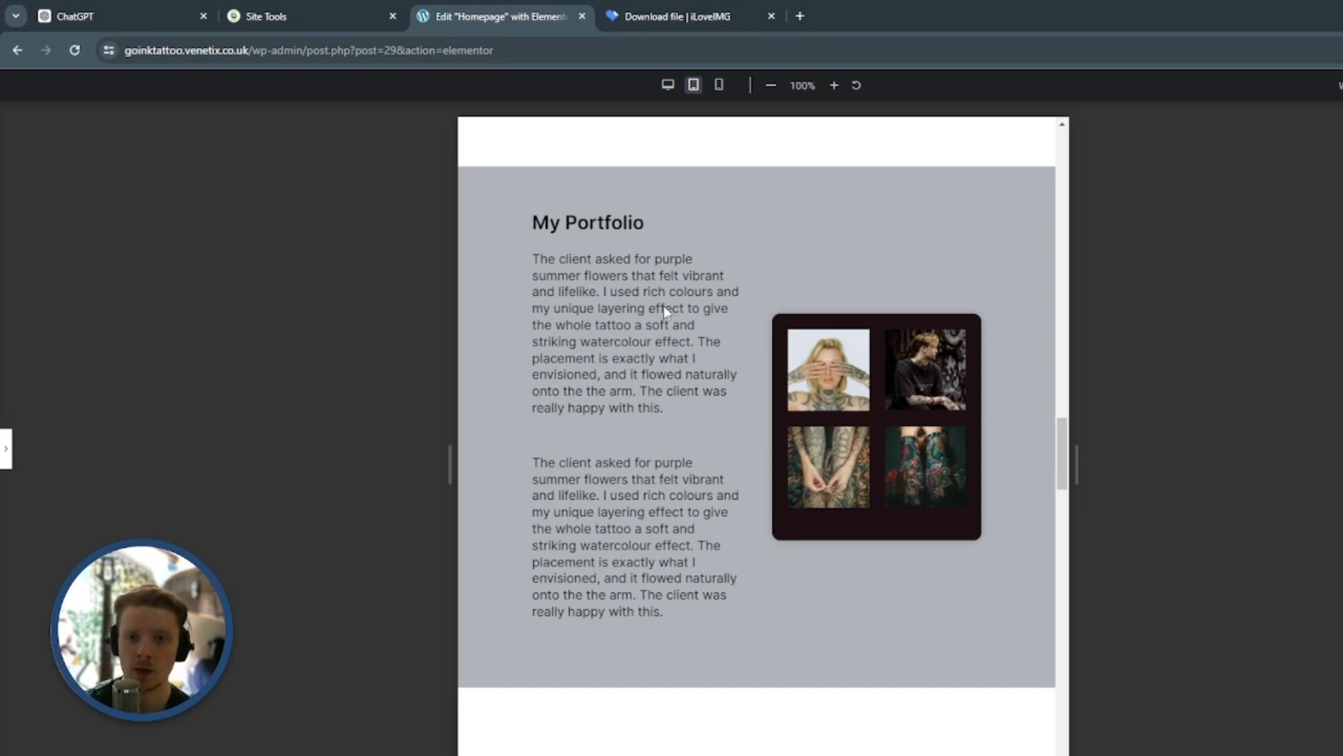
pyautogui.scroll(-3, 711, 309)
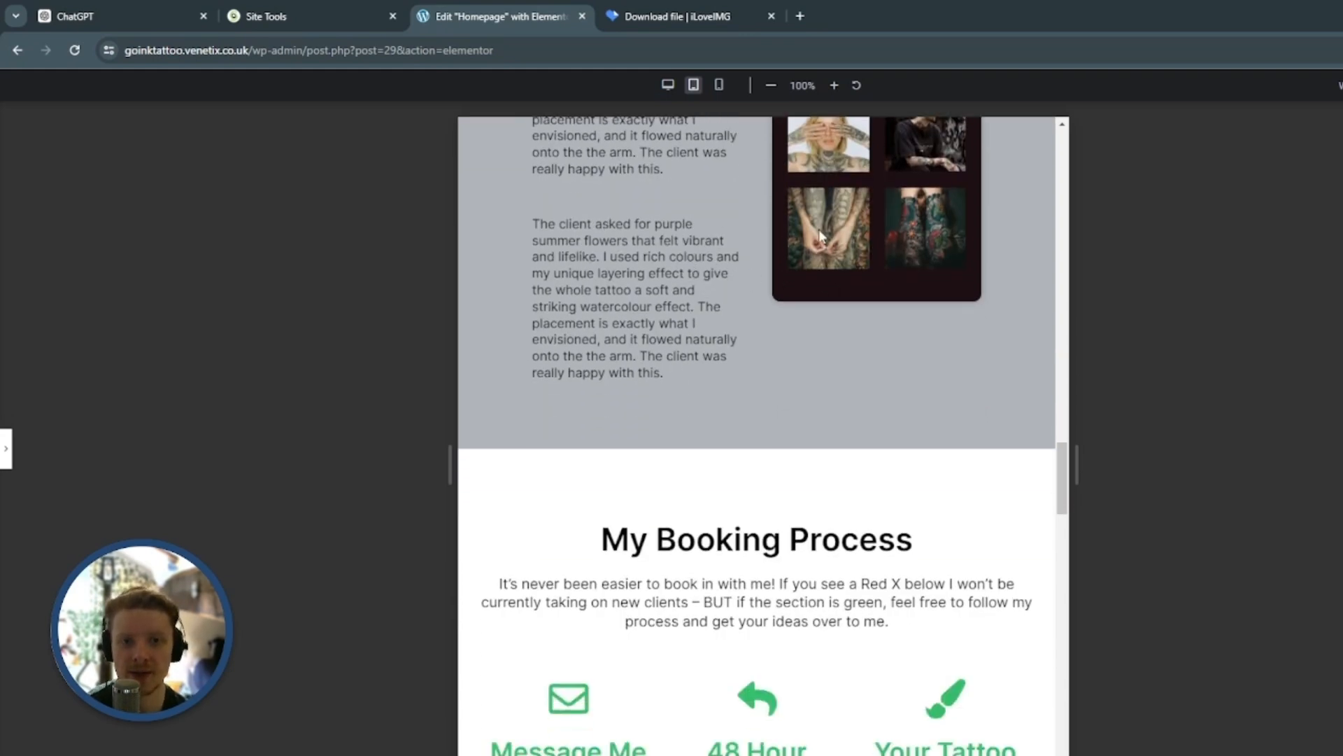
# Set the My Booking Process container's tablet width to 80%
pyautogui.click(5, 449)
pyautogui.scroll(-6, 791, 270)
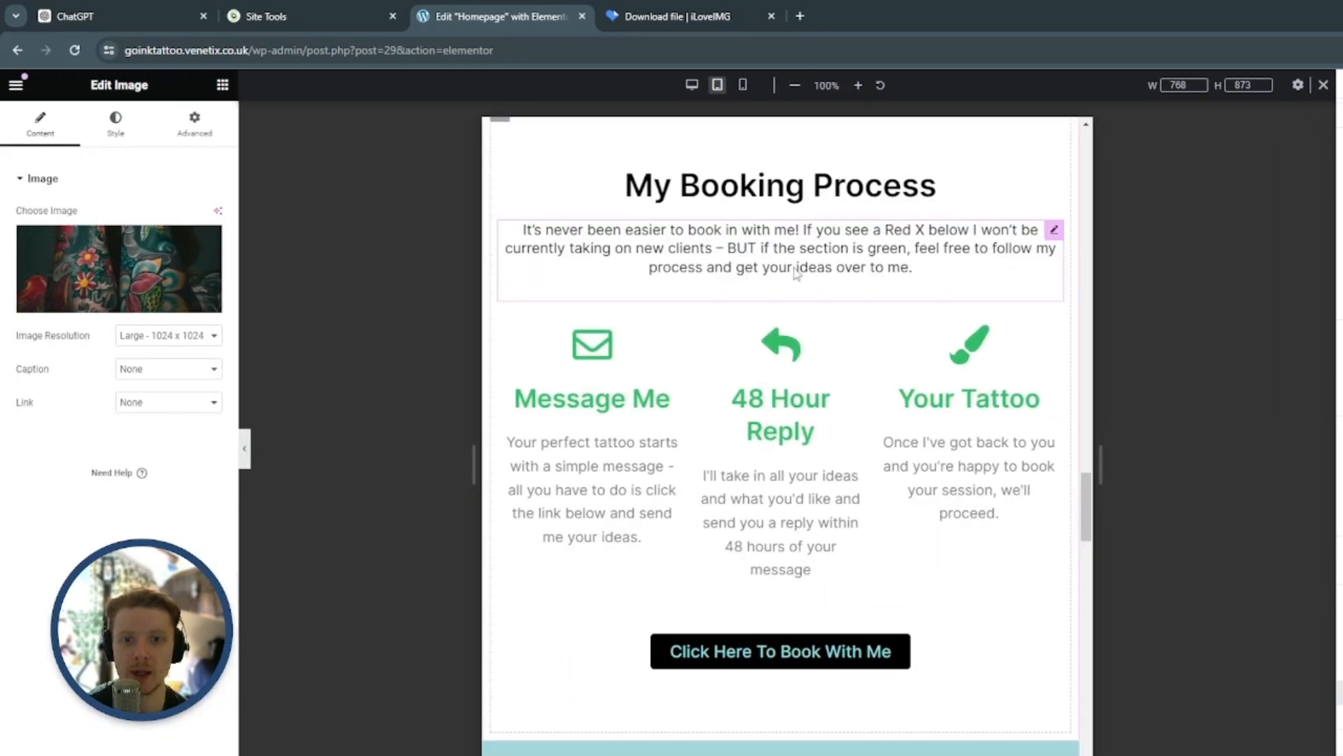
pyautogui.scroll(2, 791, 265)
pyautogui.click(791, 265)
pyautogui.scroll(-2, 804, 294)
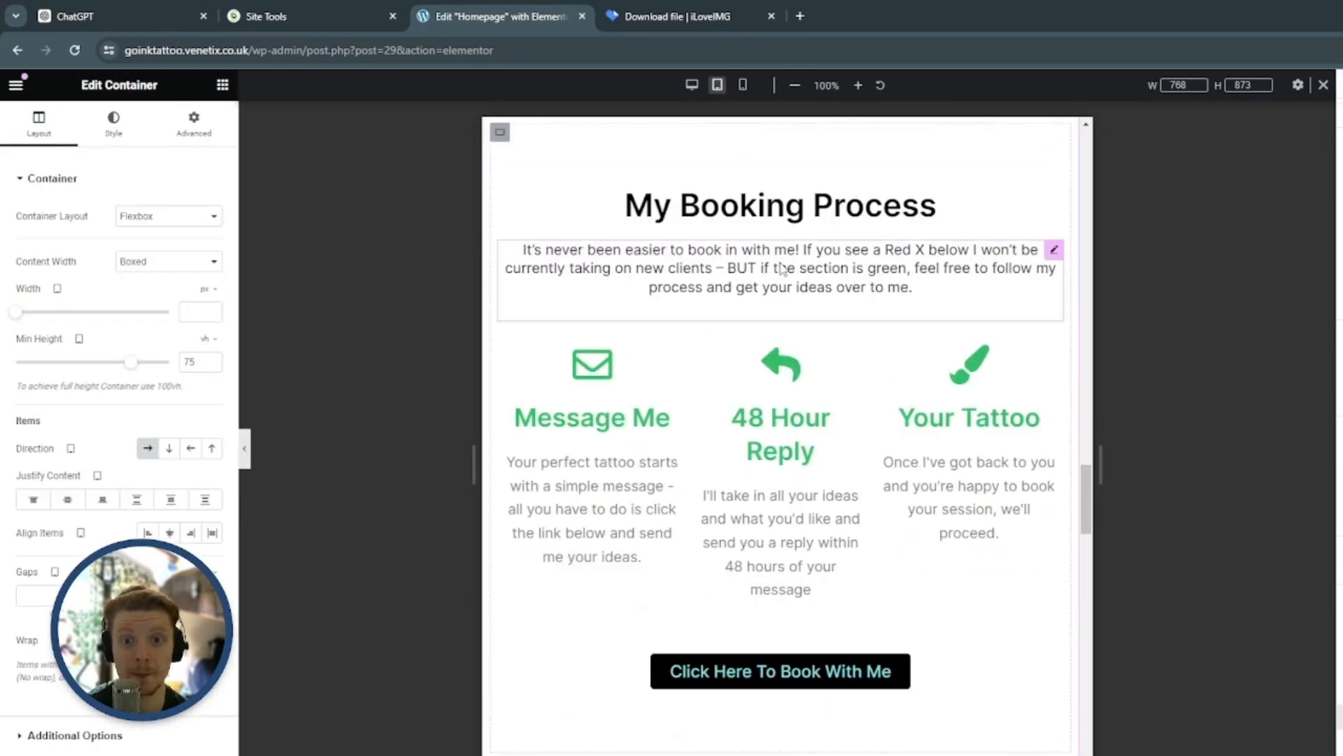
pyautogui.scroll(1, 826, 334)
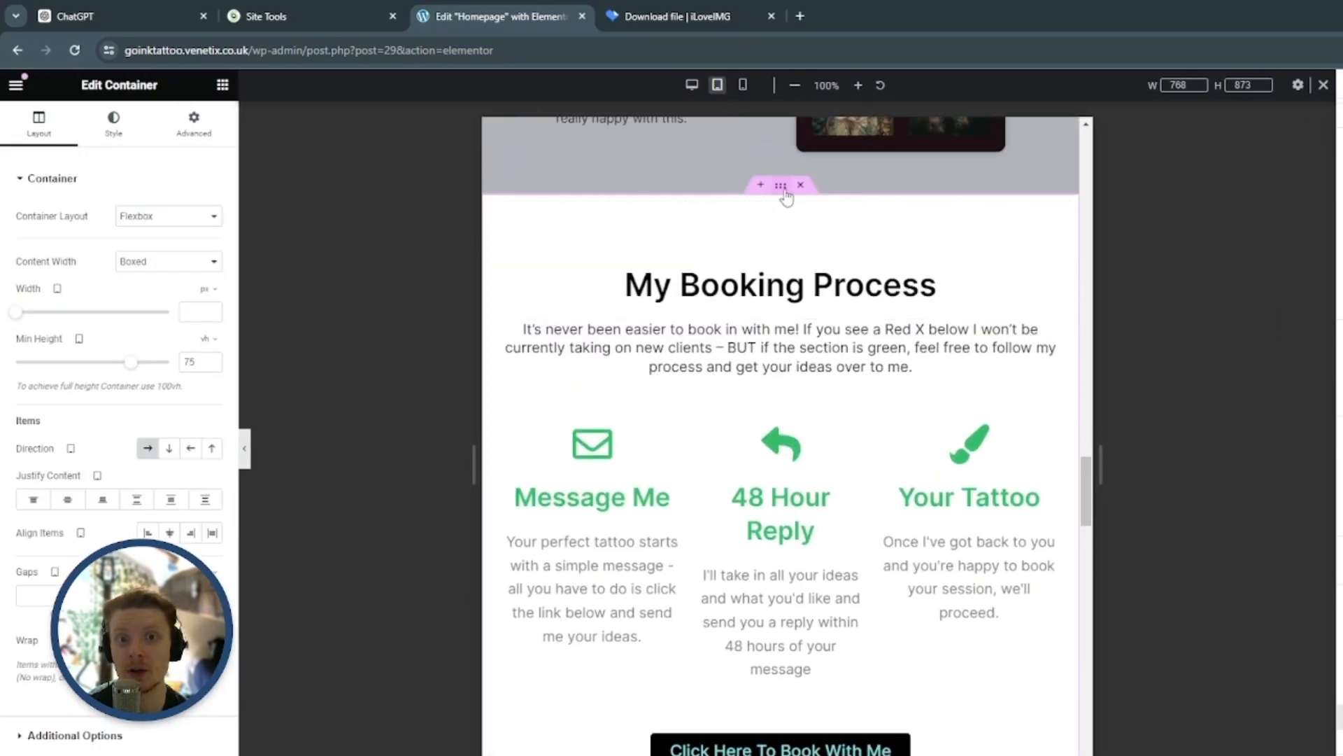
pyautogui.click(205, 288)
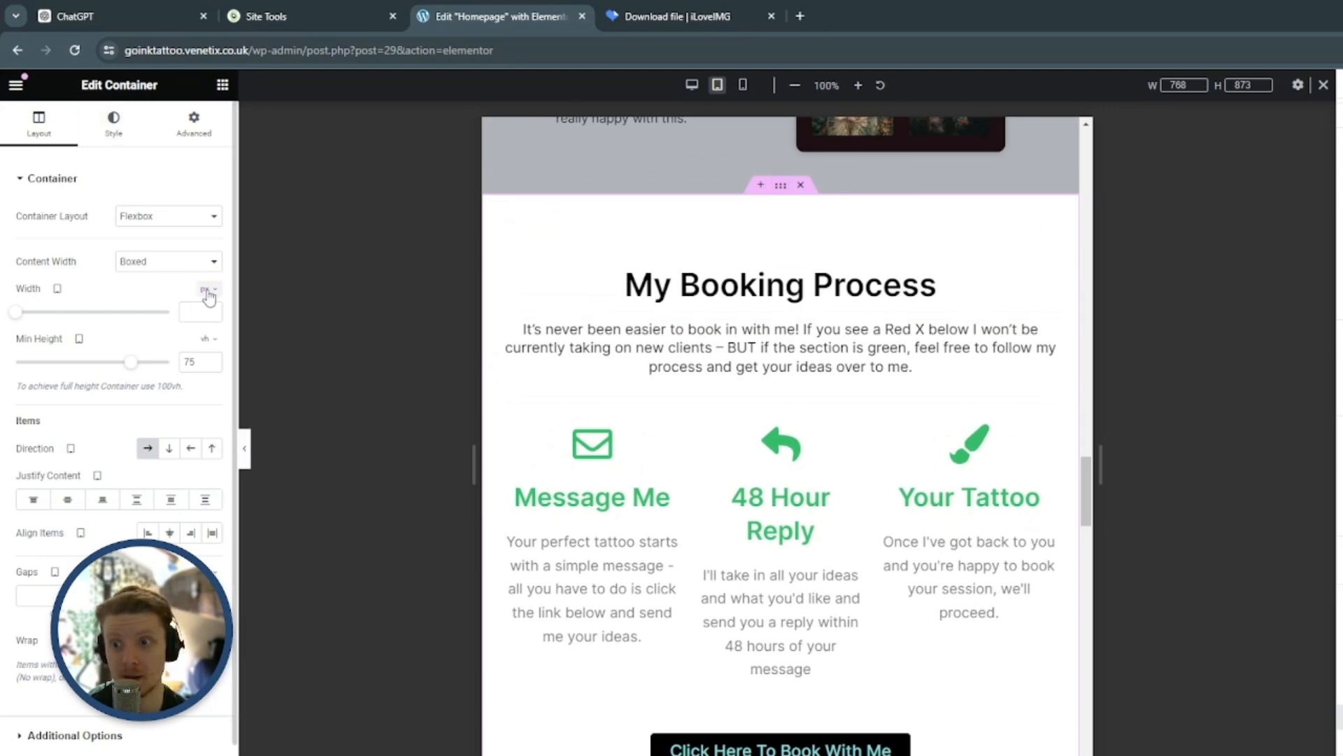
pyautogui.click(205, 313)
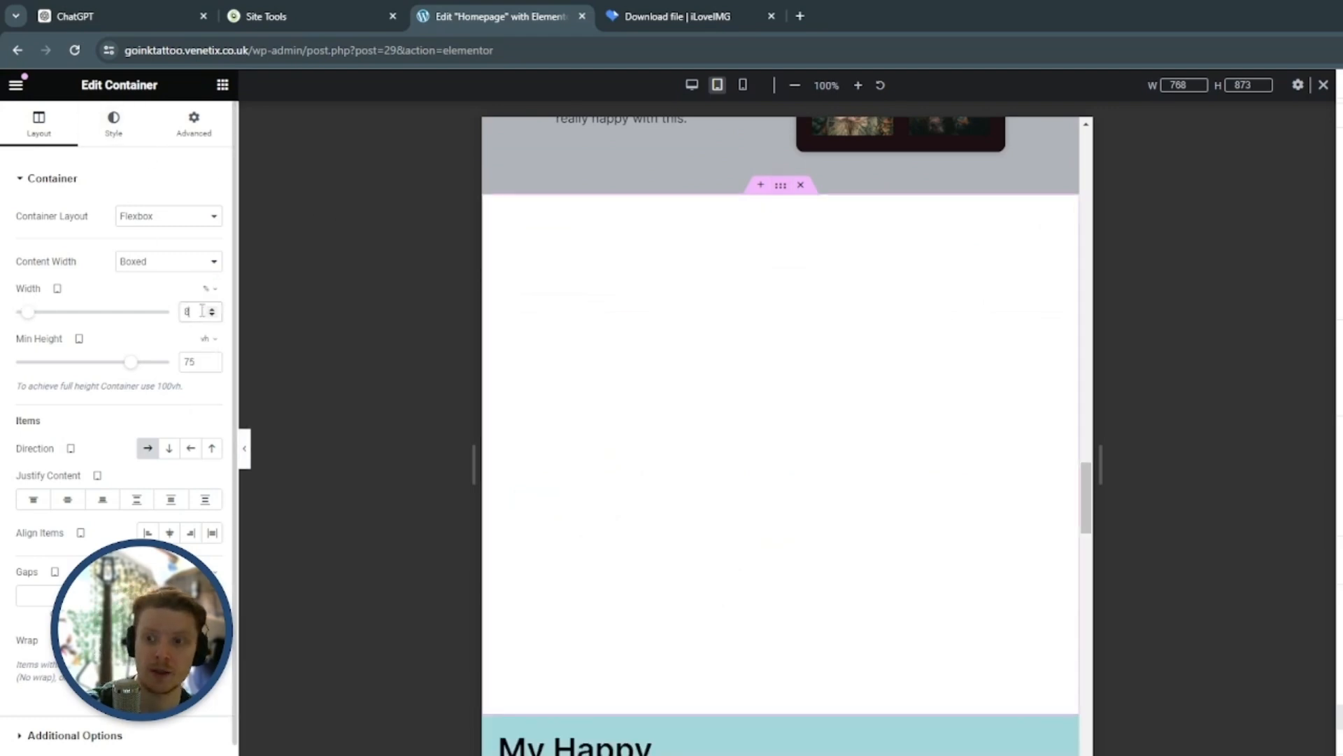
pyautogui.write('0')
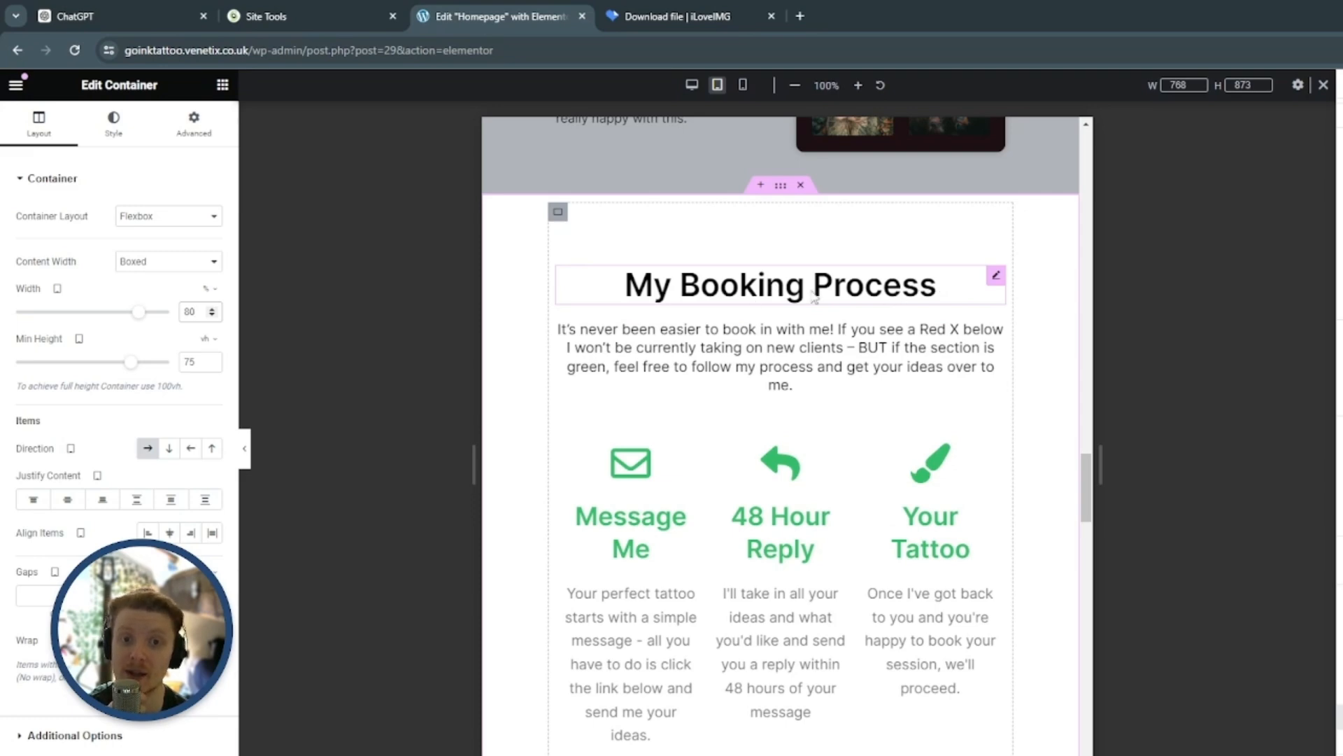
# Set the Message Me icon box's title size to 26 px and its description size to 16 for tablet
pyautogui.scroll(-1, 852, 286)
pyautogui.scroll(-4, 799, 282)
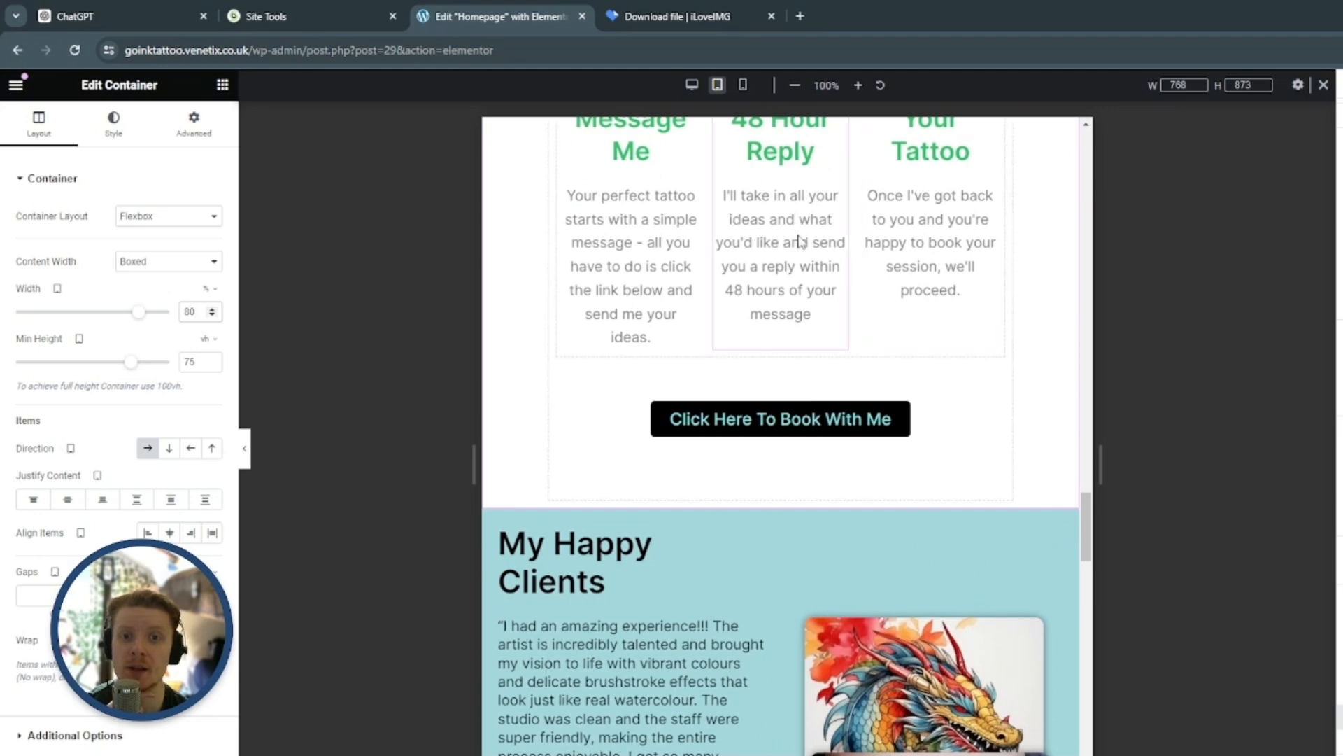
pyautogui.scroll(2, 686, 294)
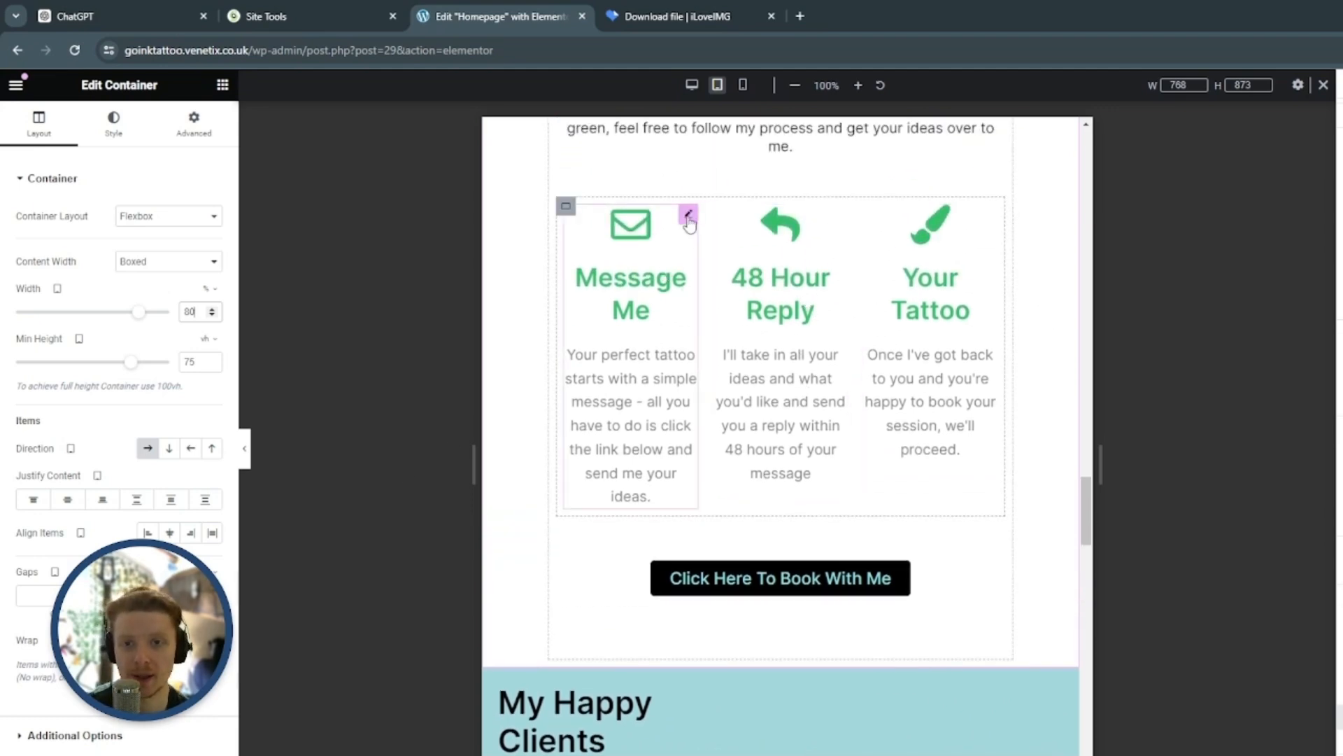
pyautogui.click(688, 217)
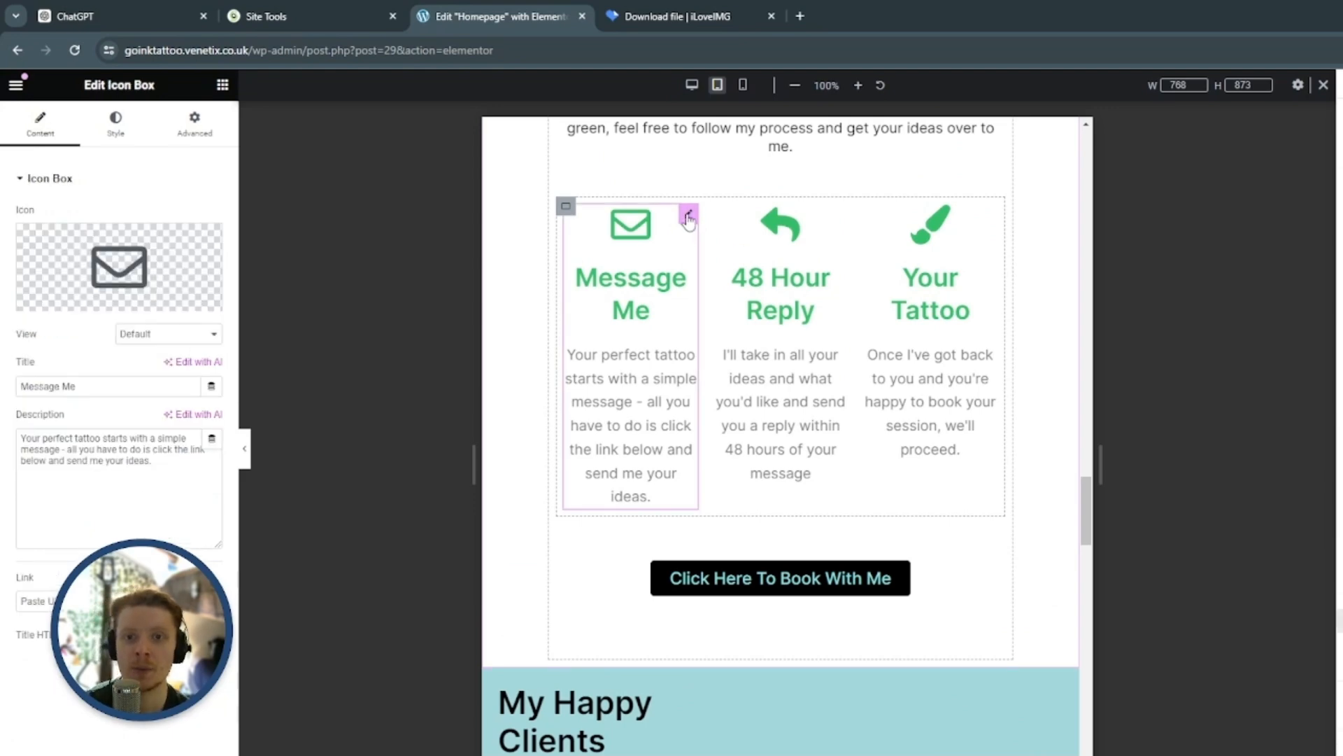
pyautogui.click(115, 123)
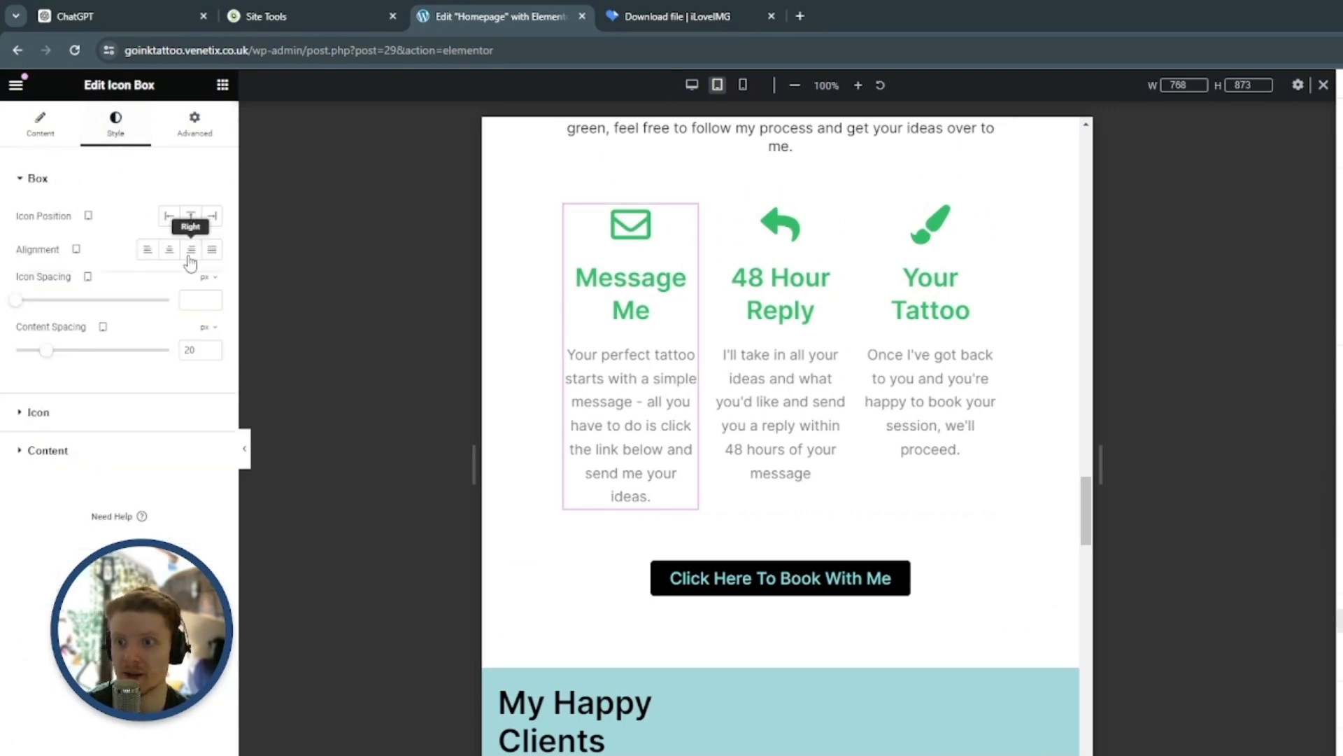
pyautogui.click(129, 449)
pyautogui.click(212, 359)
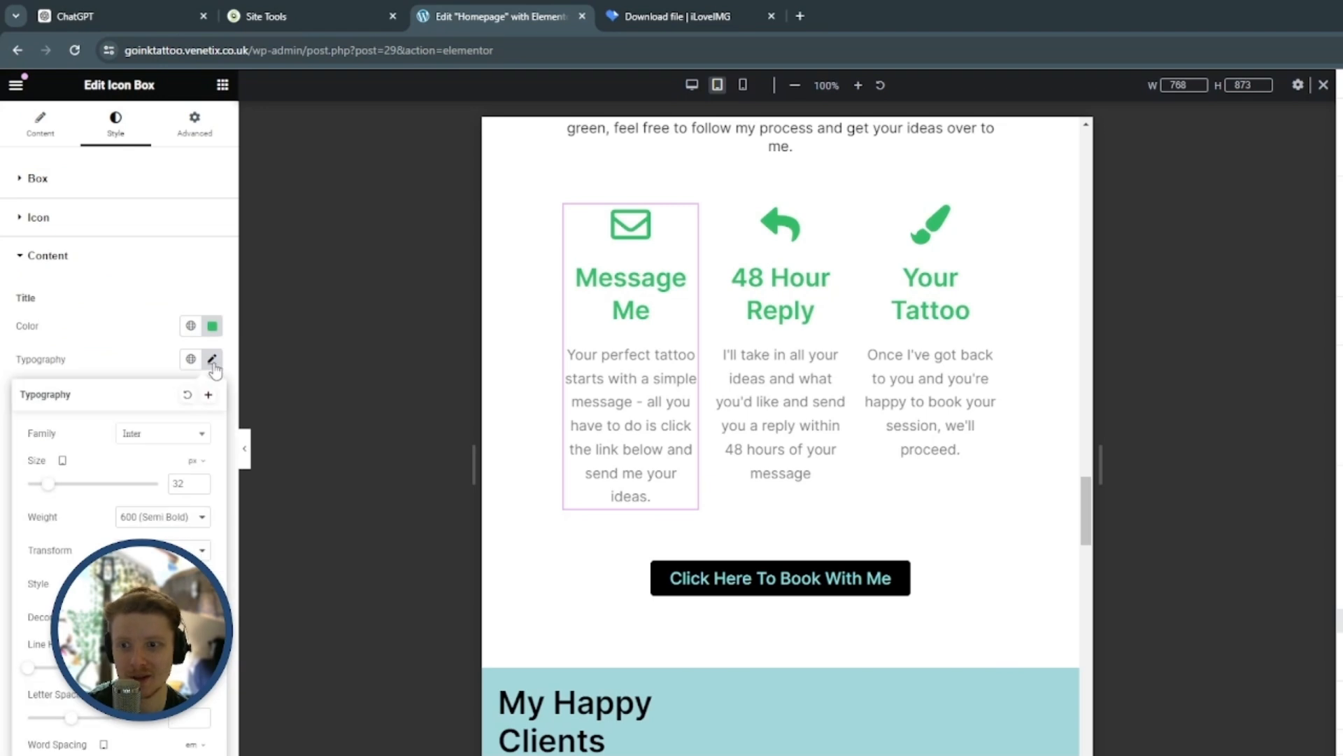
pyautogui.write('24')
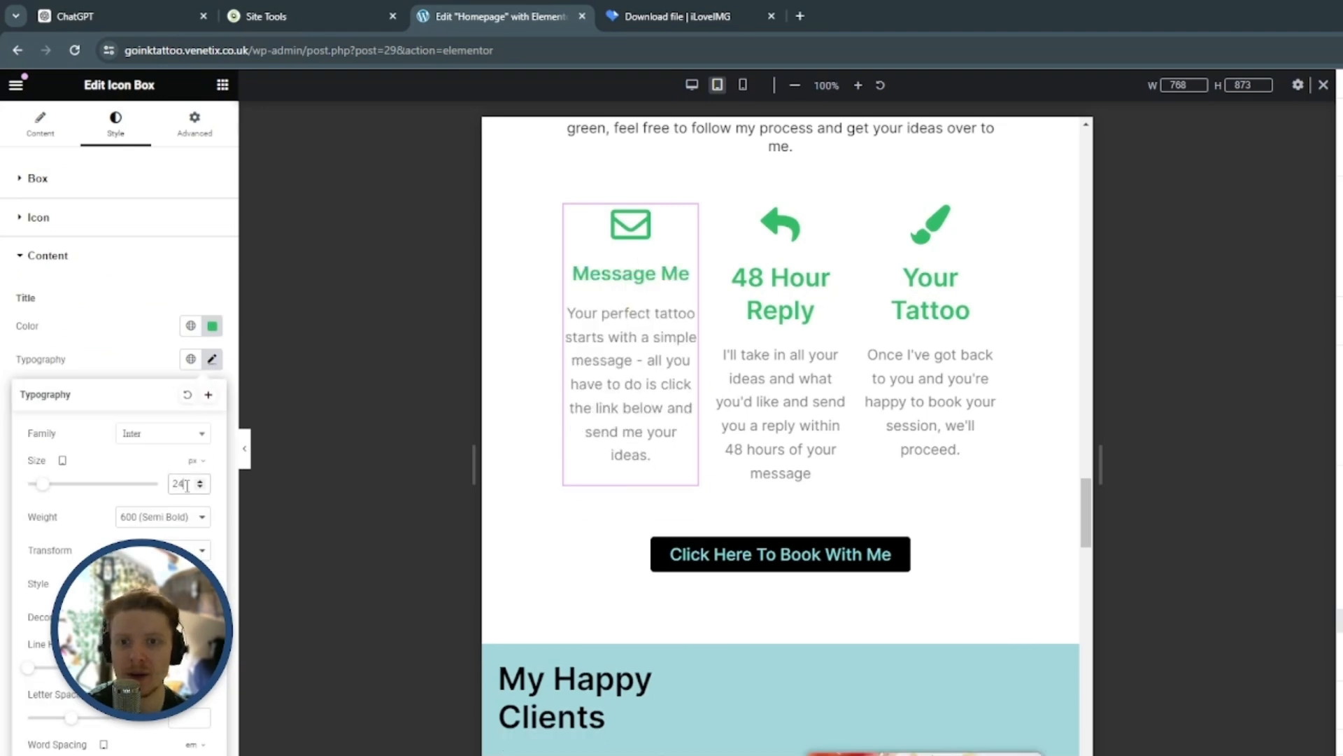
pyautogui.click(199, 482)
pyautogui.click(199, 481)
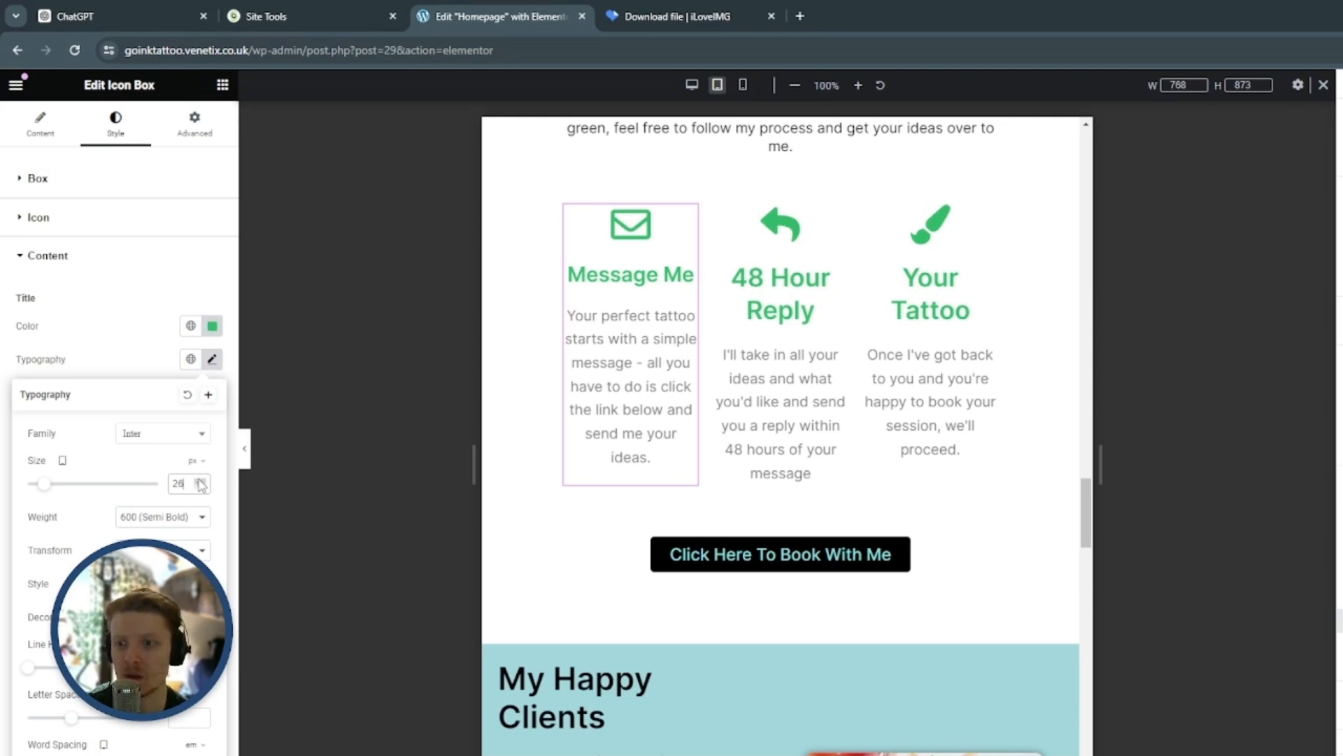
pyautogui.click(141, 297)
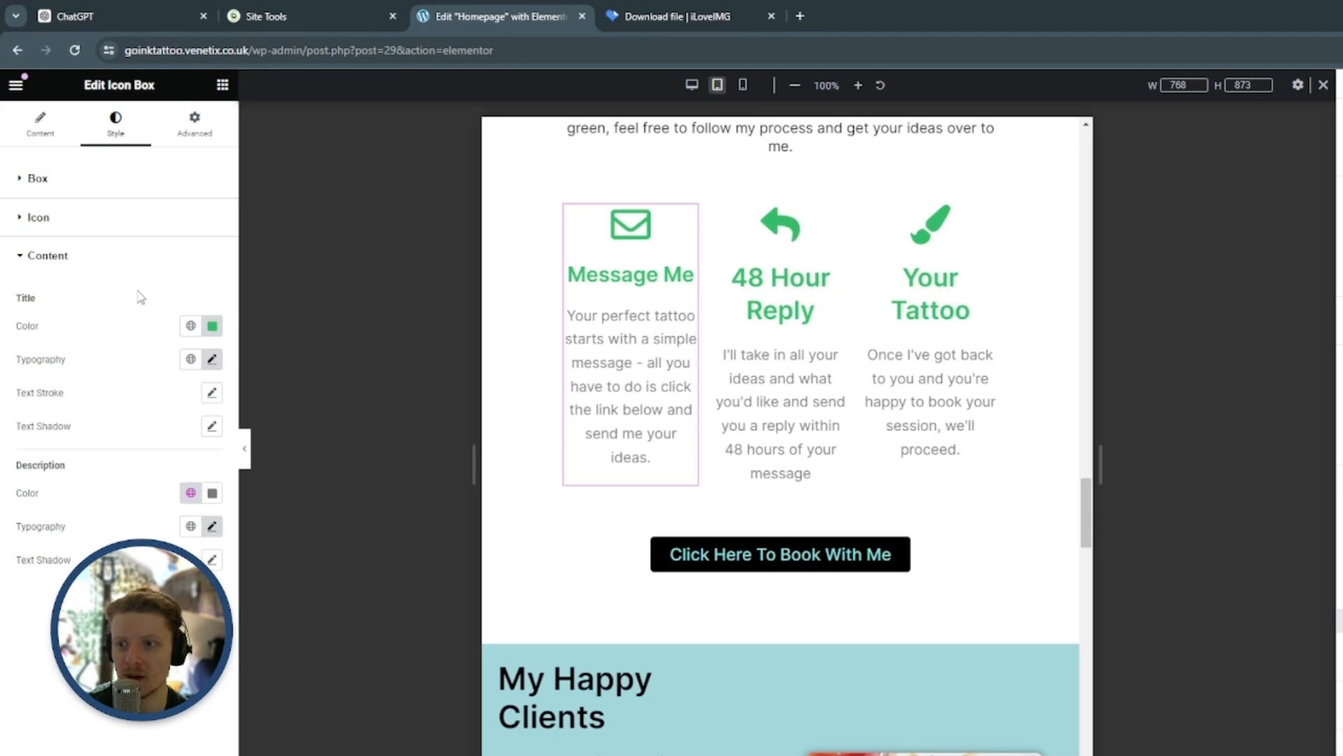
pyautogui.click(212, 526)
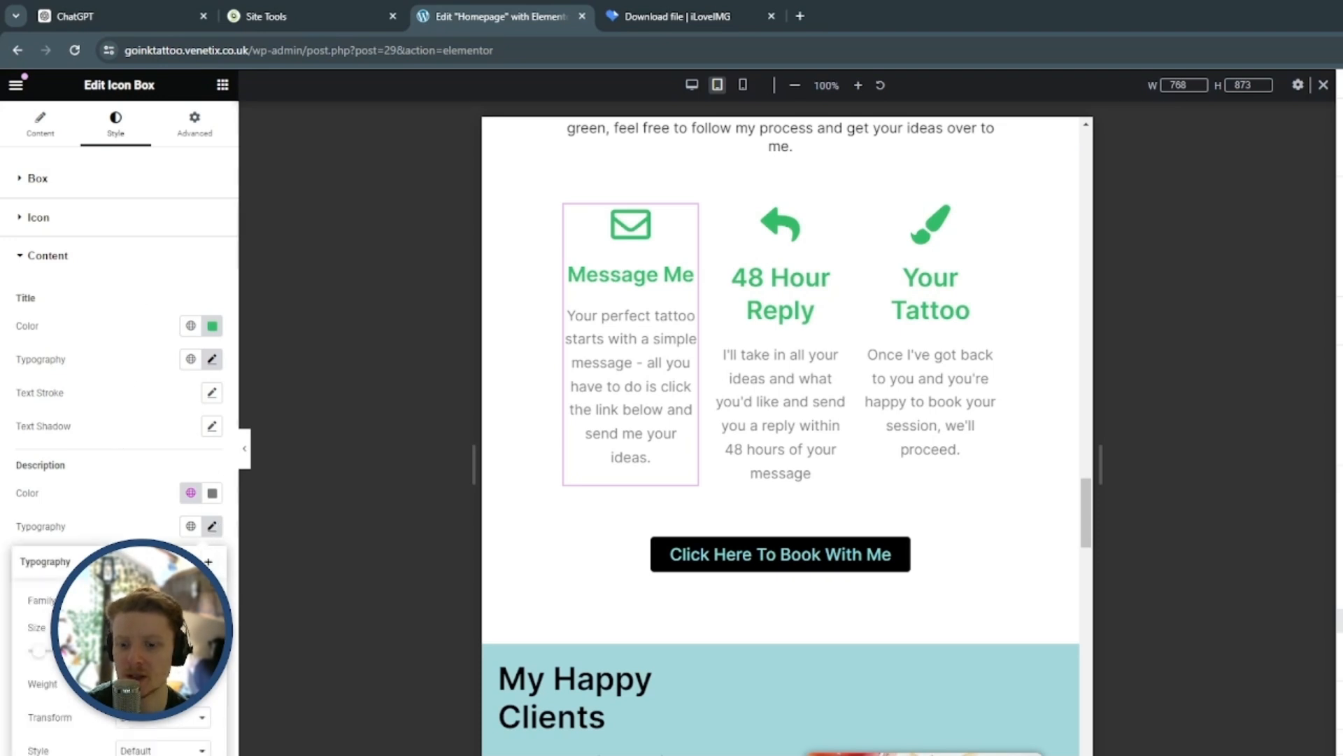
pyautogui.write('16')
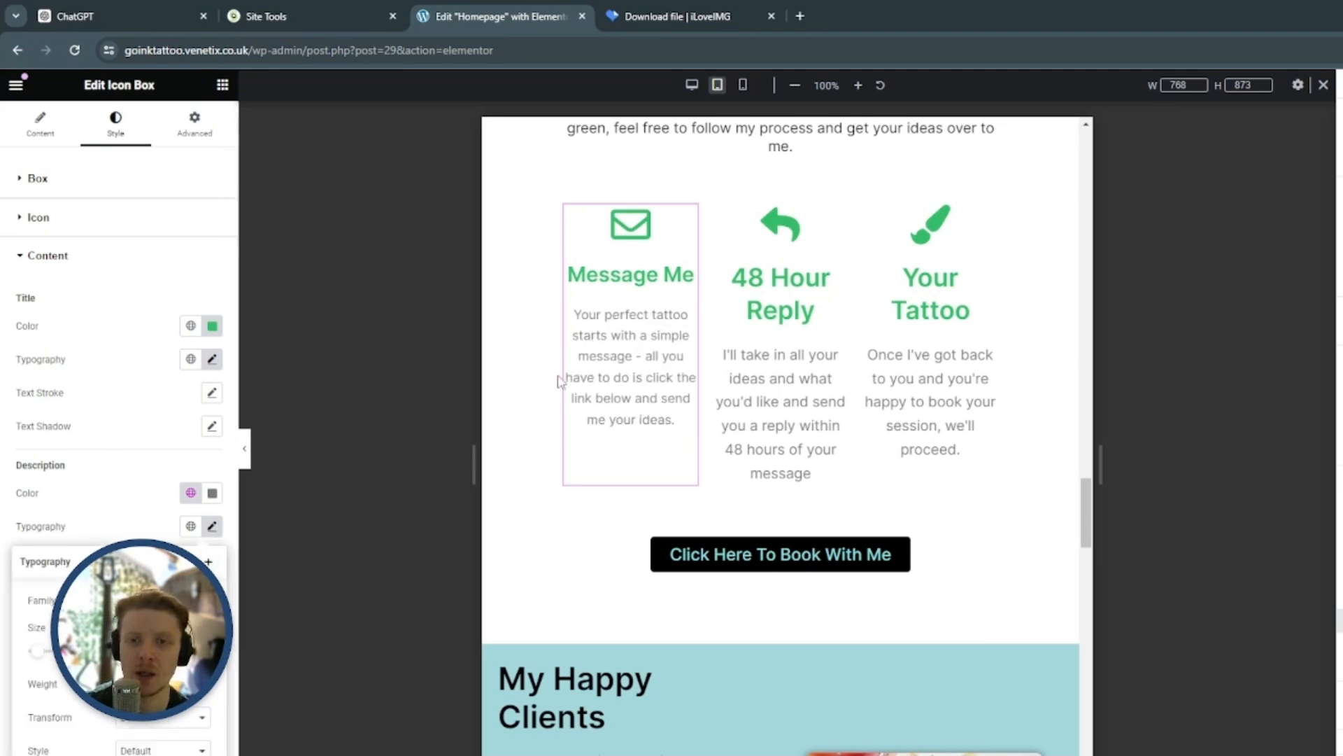
# Copy the Message Me icon box's style onto the 48 Hour Reply icon box
pyautogui.click(688, 218)
pyautogui.scroll(-2, 688, 218)
pyautogui.scroll(2, 693, 280)
pyautogui.rightClick(685, 214)
pyautogui.click(733, 293)
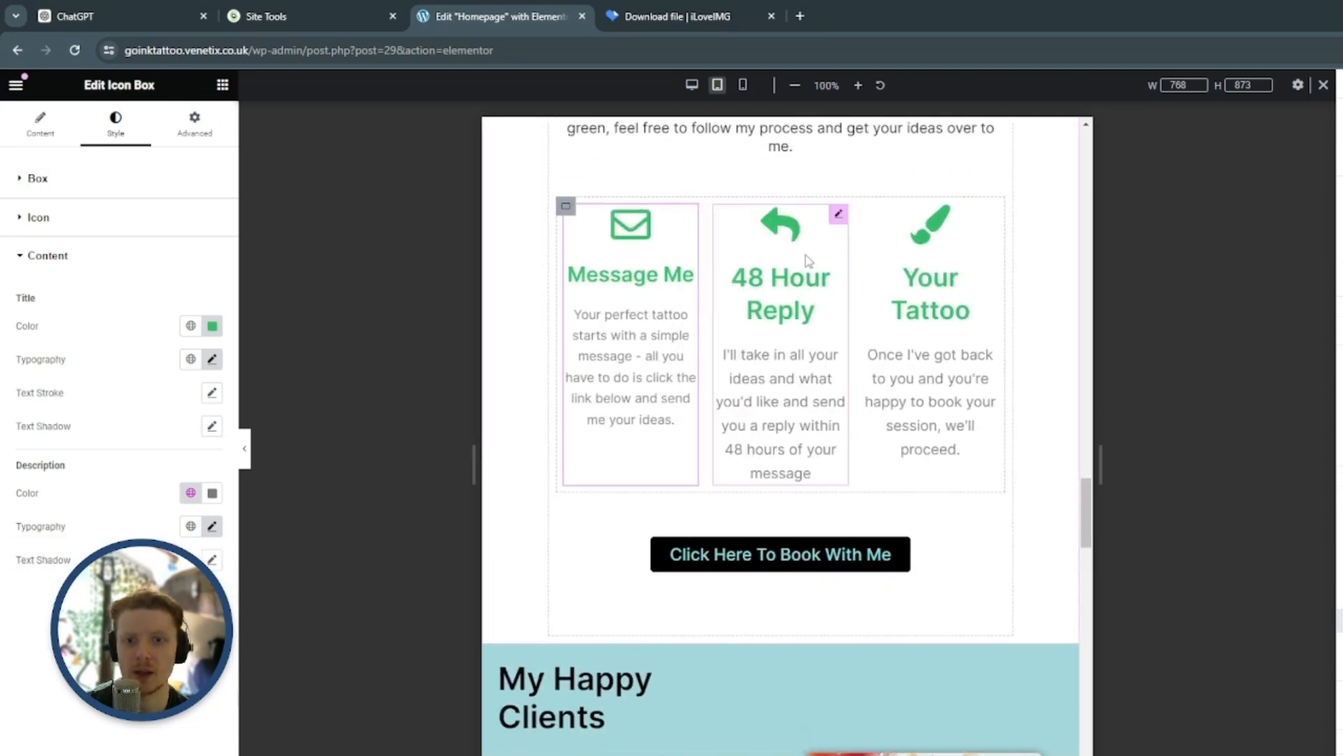
pyautogui.click(843, 213)
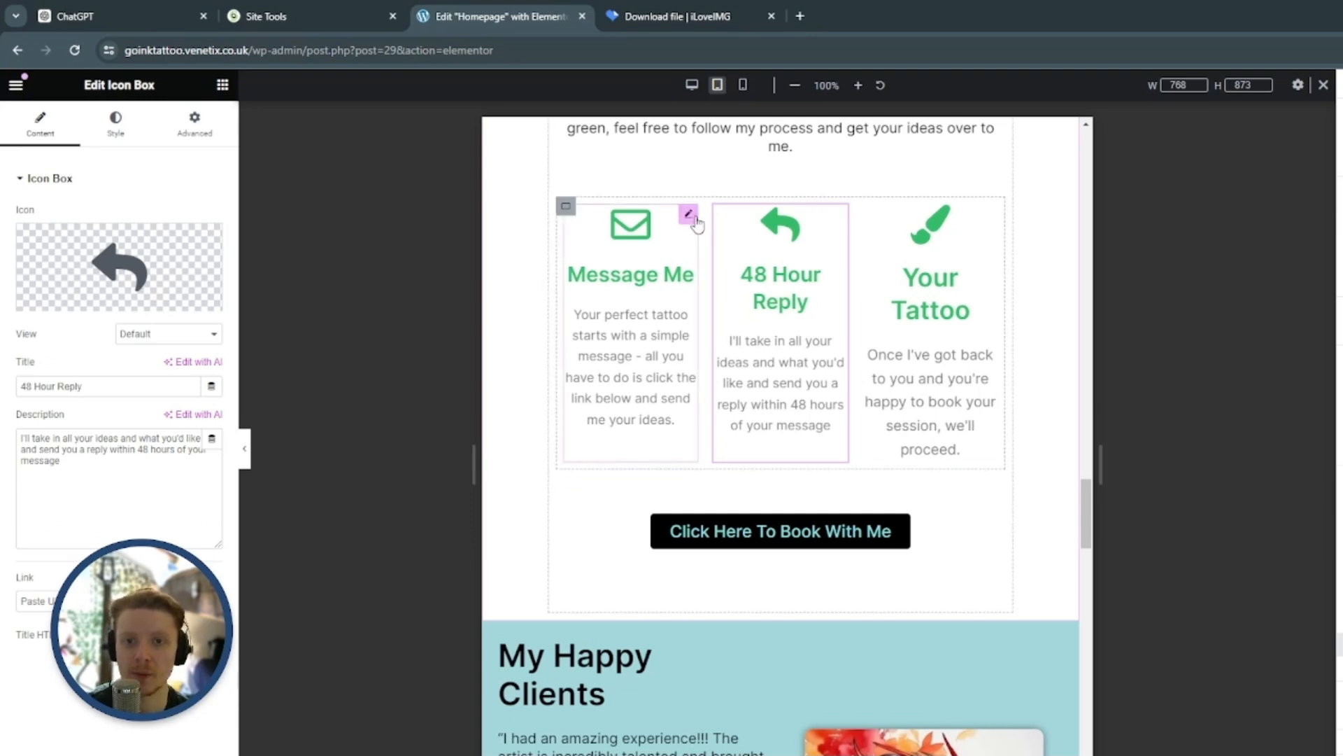
# Copy the Message Me icon box's style onto the Your Tattoo icon box
pyautogui.click(686, 213)
pyautogui.rightClick(690, 214)
pyautogui.click(746, 297)
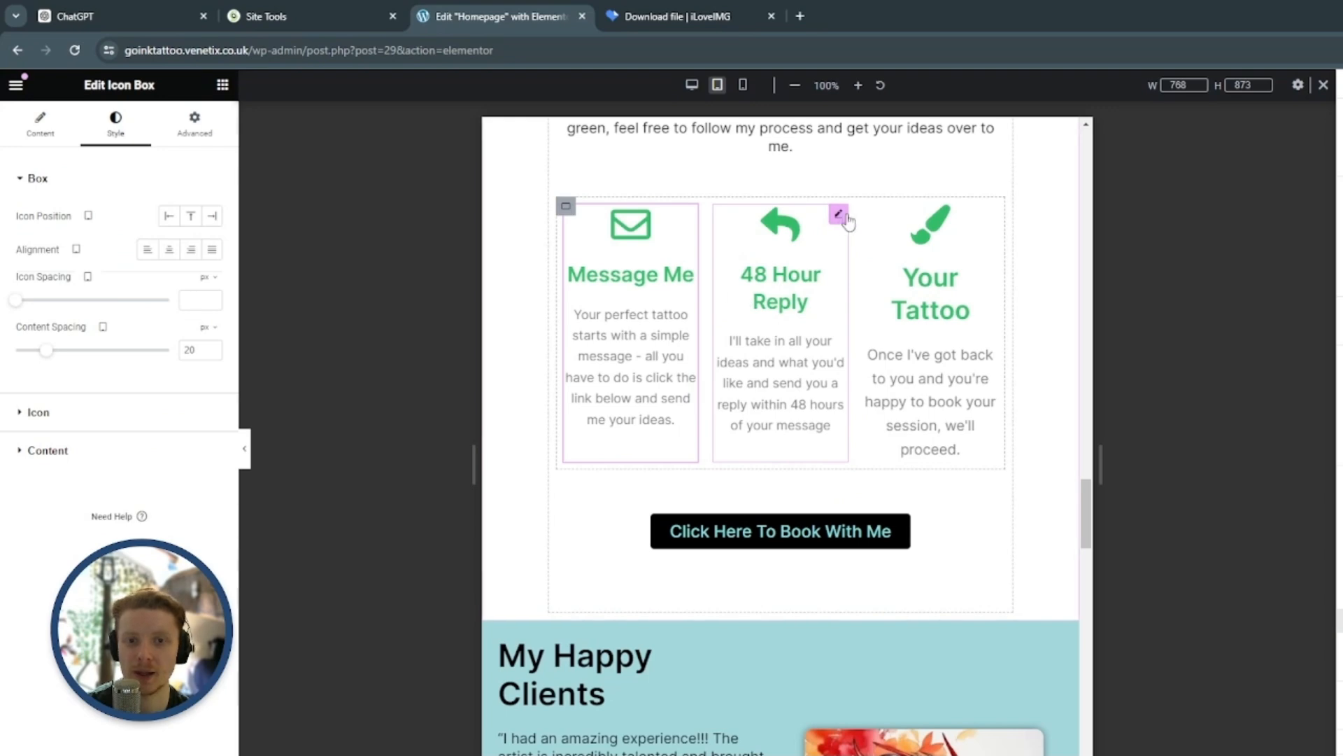
pyautogui.click(987, 215)
pyautogui.rightClick(987, 216)
pyautogui.click(1067, 352)
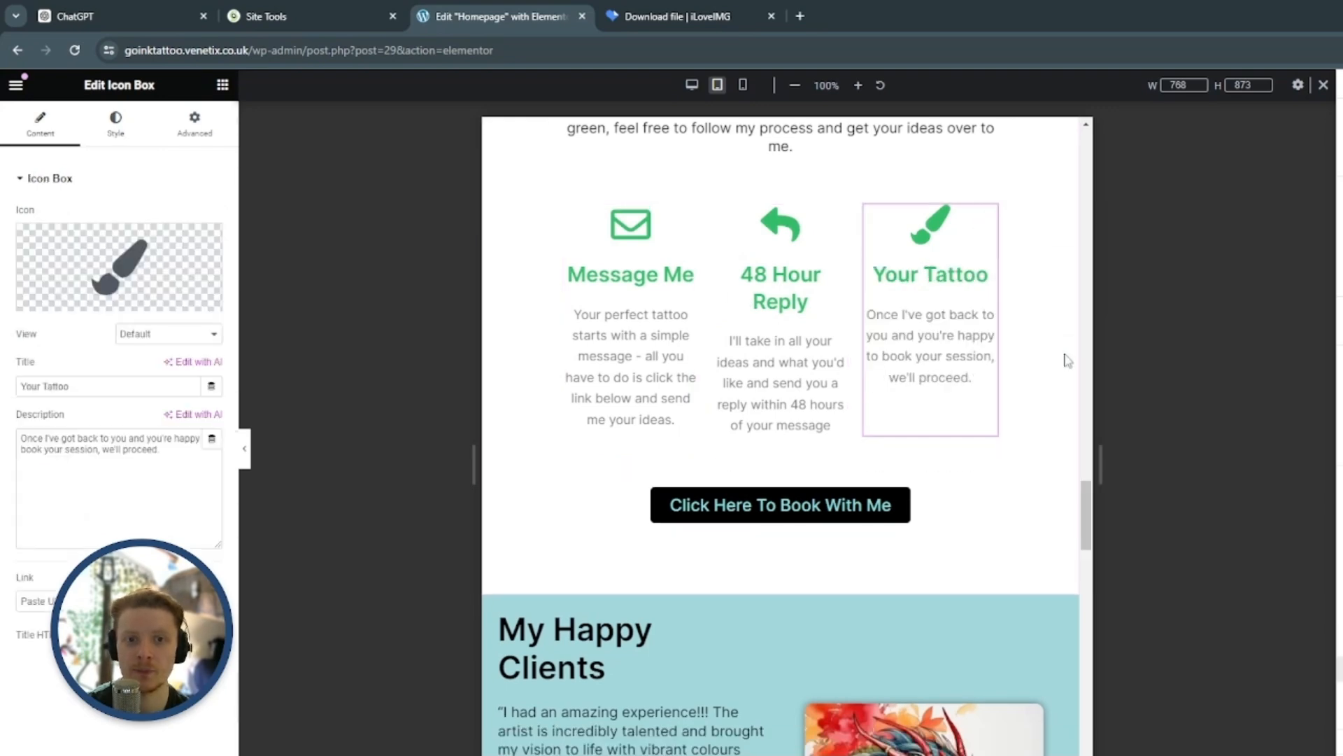
# Check the tablet layout of the My Booking Process section and the My Happy Clients section below it
pyautogui.scroll(-2, 1023, 358)
pyautogui.scroll(2, 1029, 380)
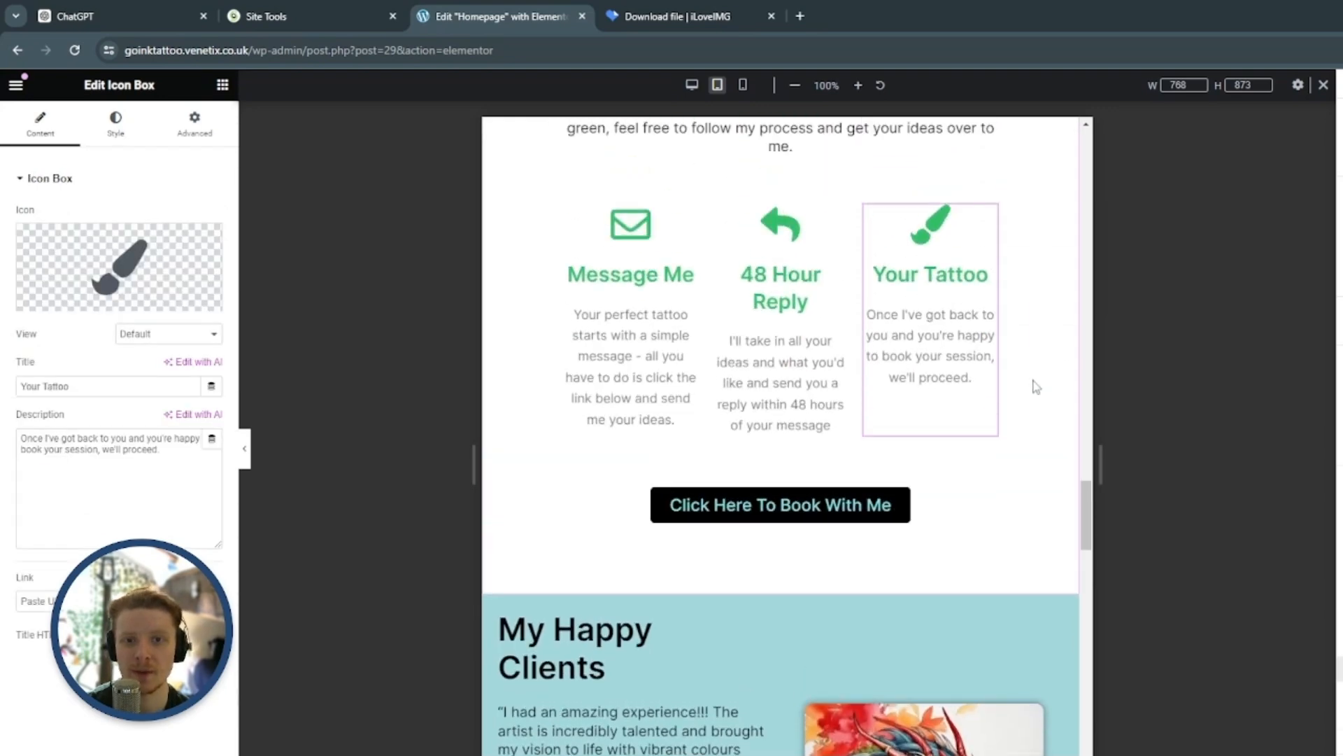
pyautogui.scroll(-1, 1007, 364)
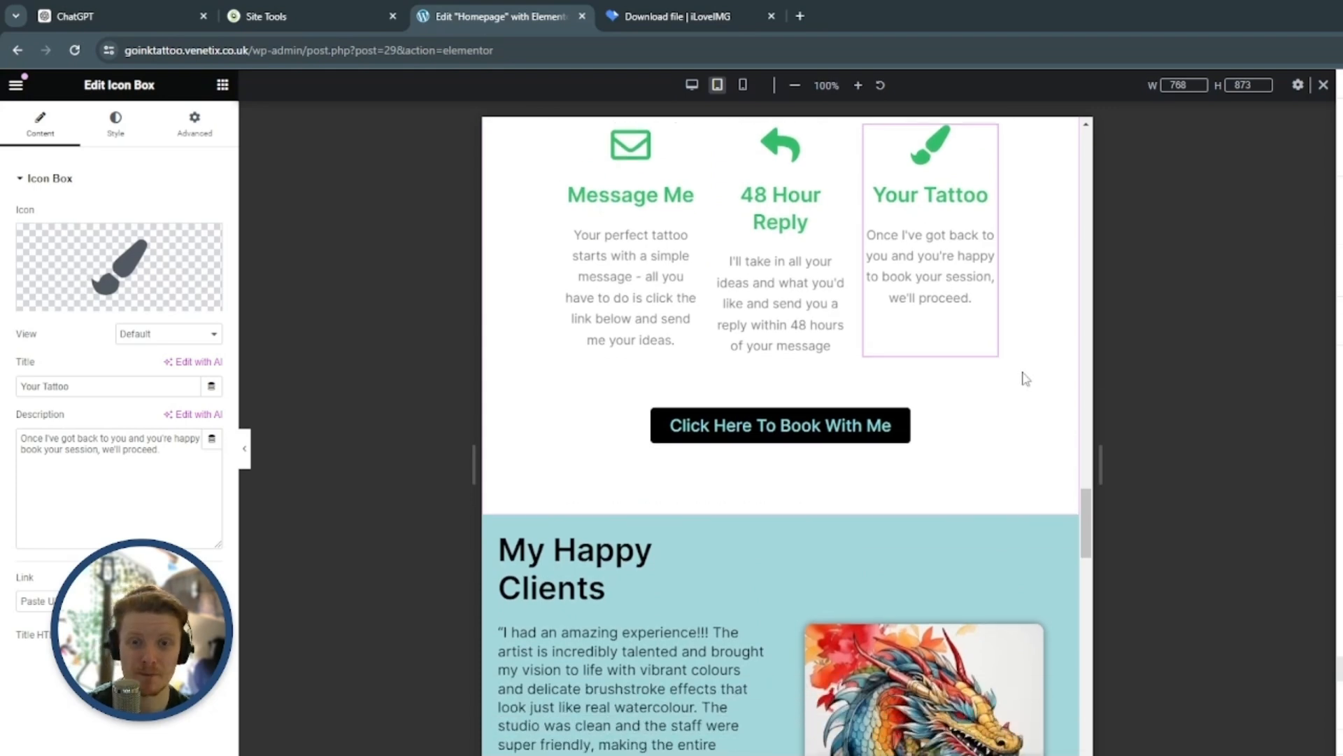
pyautogui.scroll(3, 1034, 399)
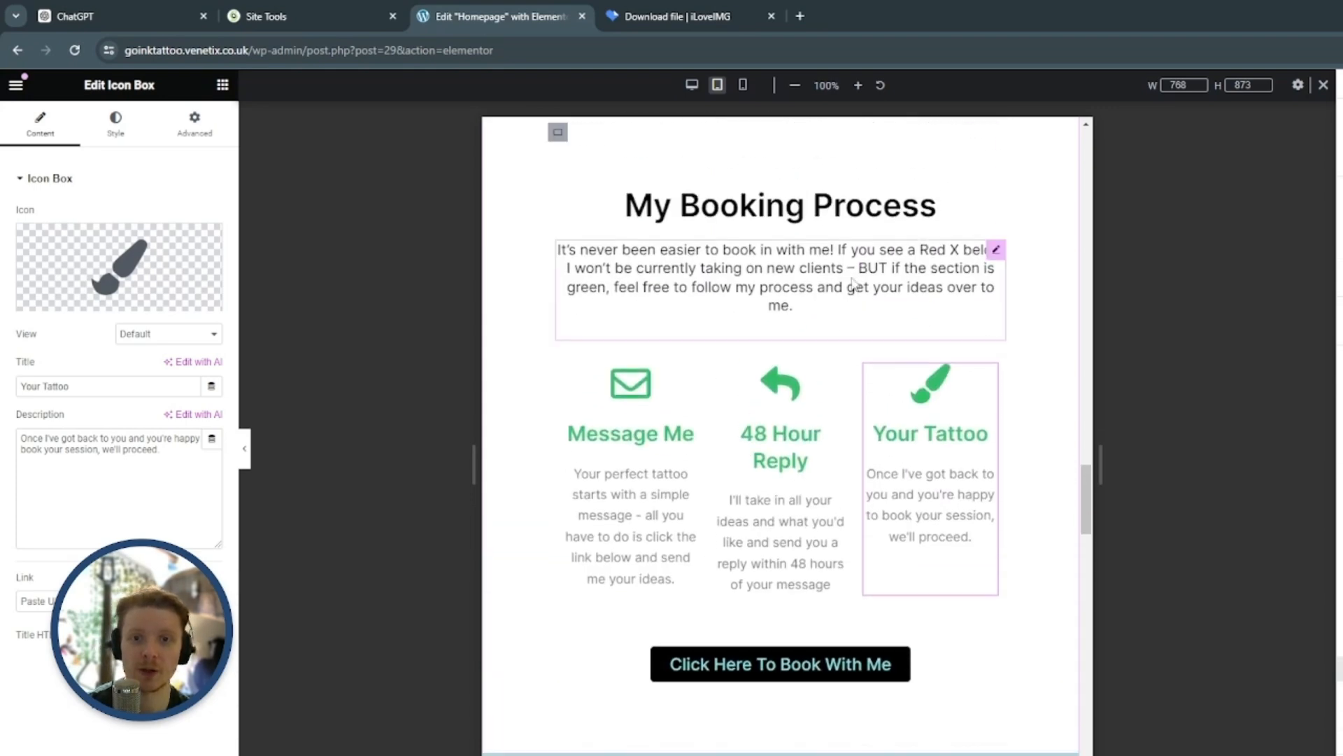
pyautogui.scroll(-3, 920, 315)
pyautogui.scroll(-2, 947, 228)
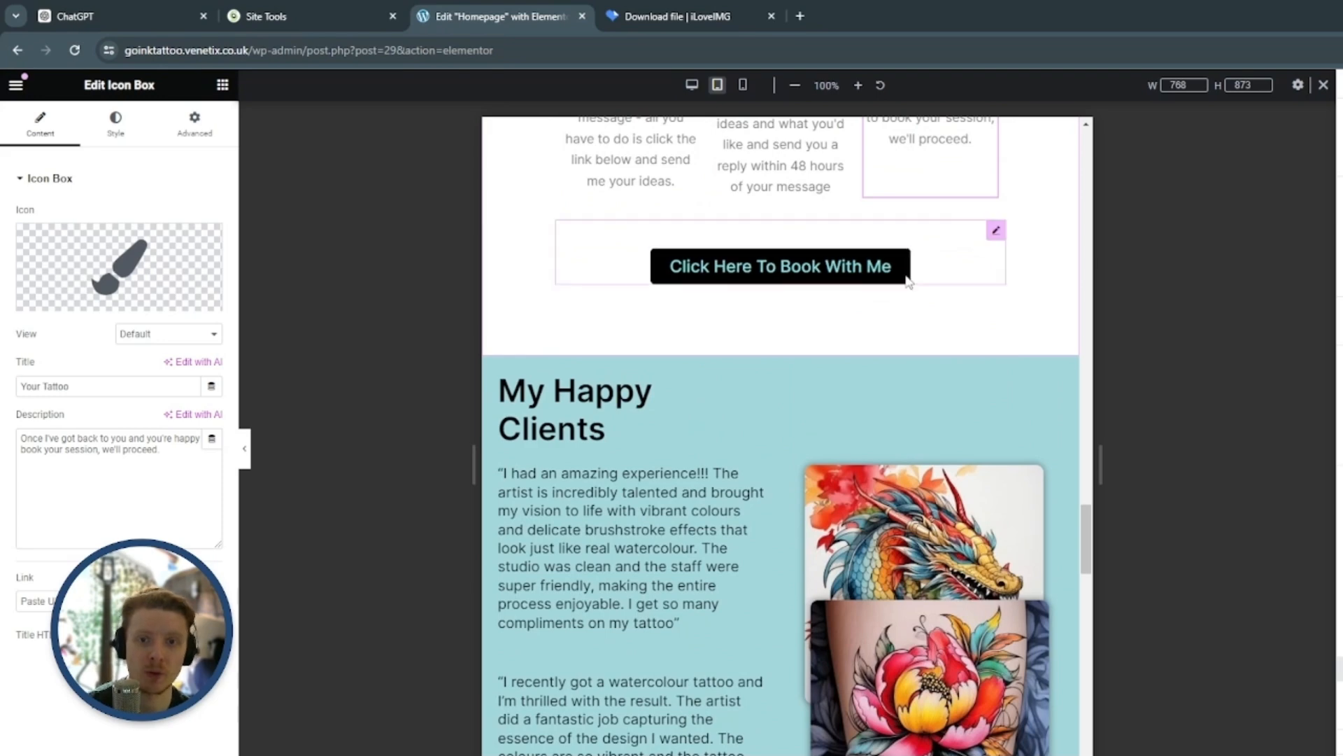
pyautogui.scroll(-2, 780, 198)
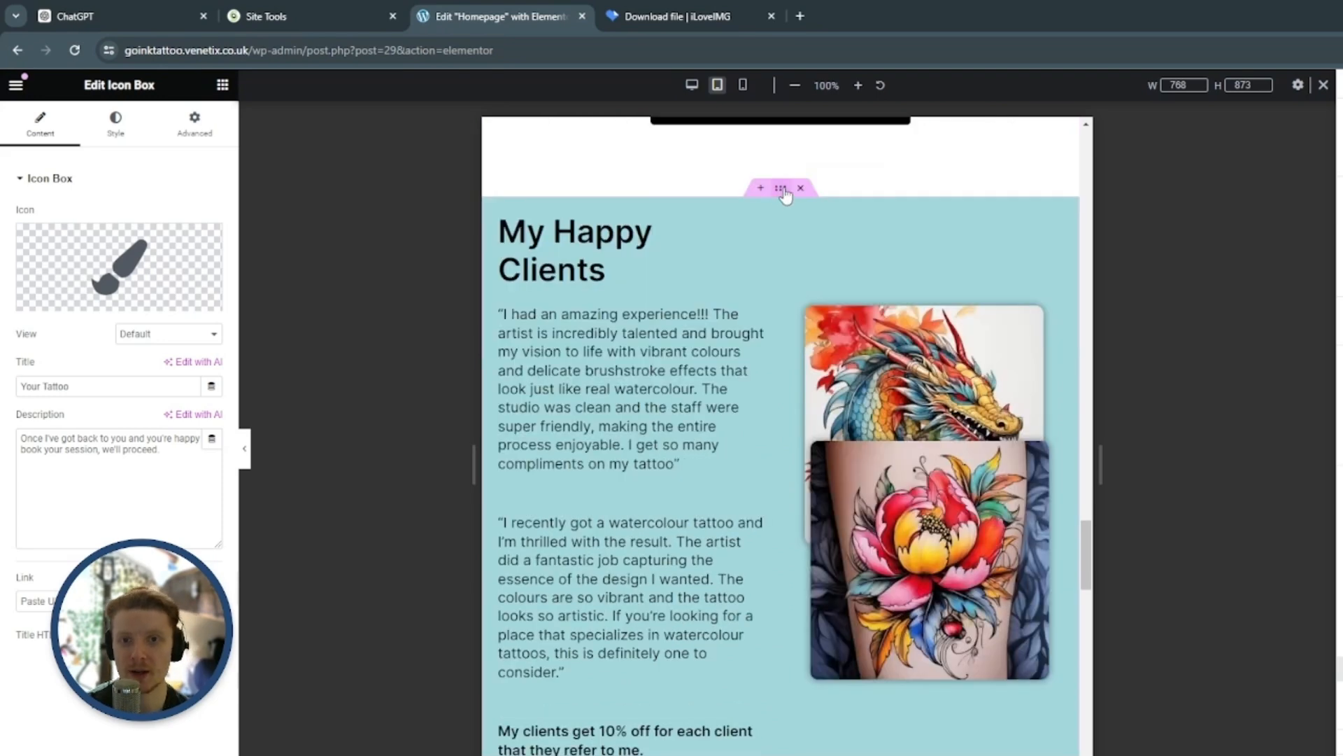
# Set the My Happy Clients section container's content width to 80% for tablet
pyautogui.click(782, 189)
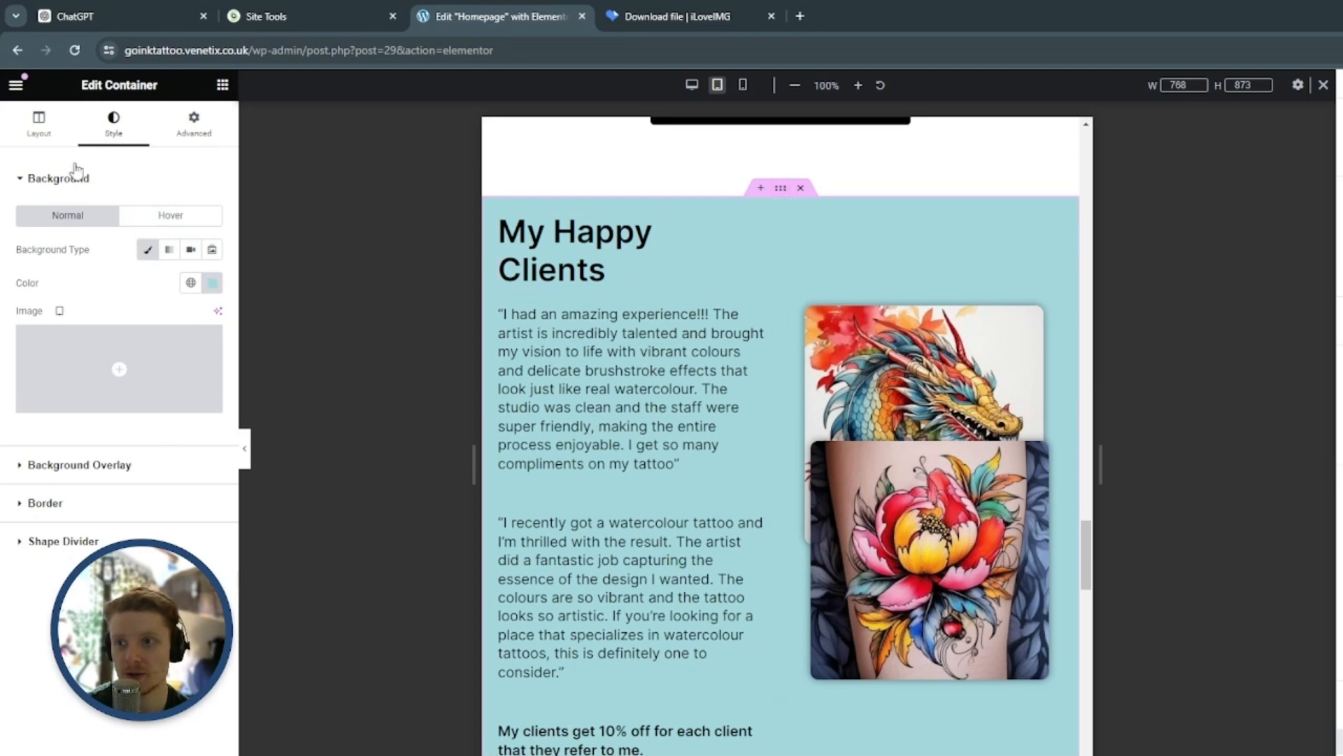
pyautogui.click(62, 127)
pyautogui.click(205, 291)
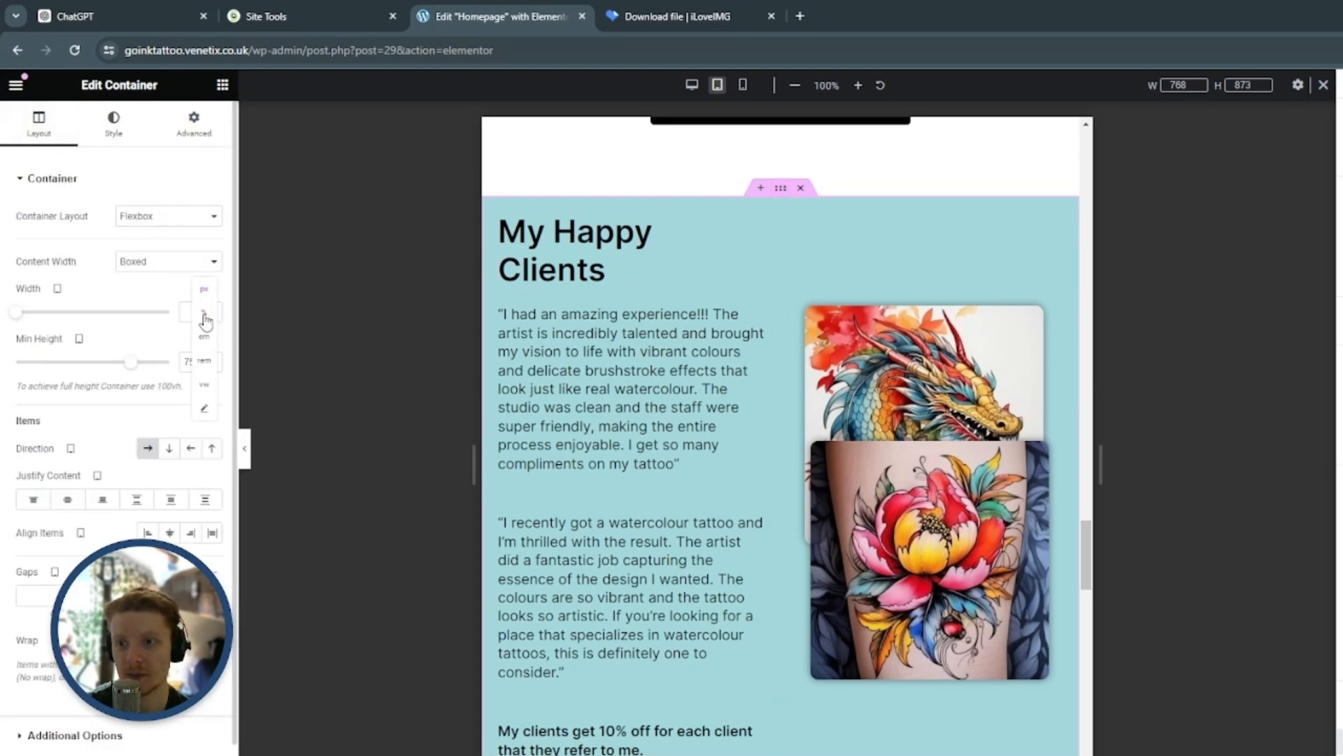
pyautogui.click(204, 313)
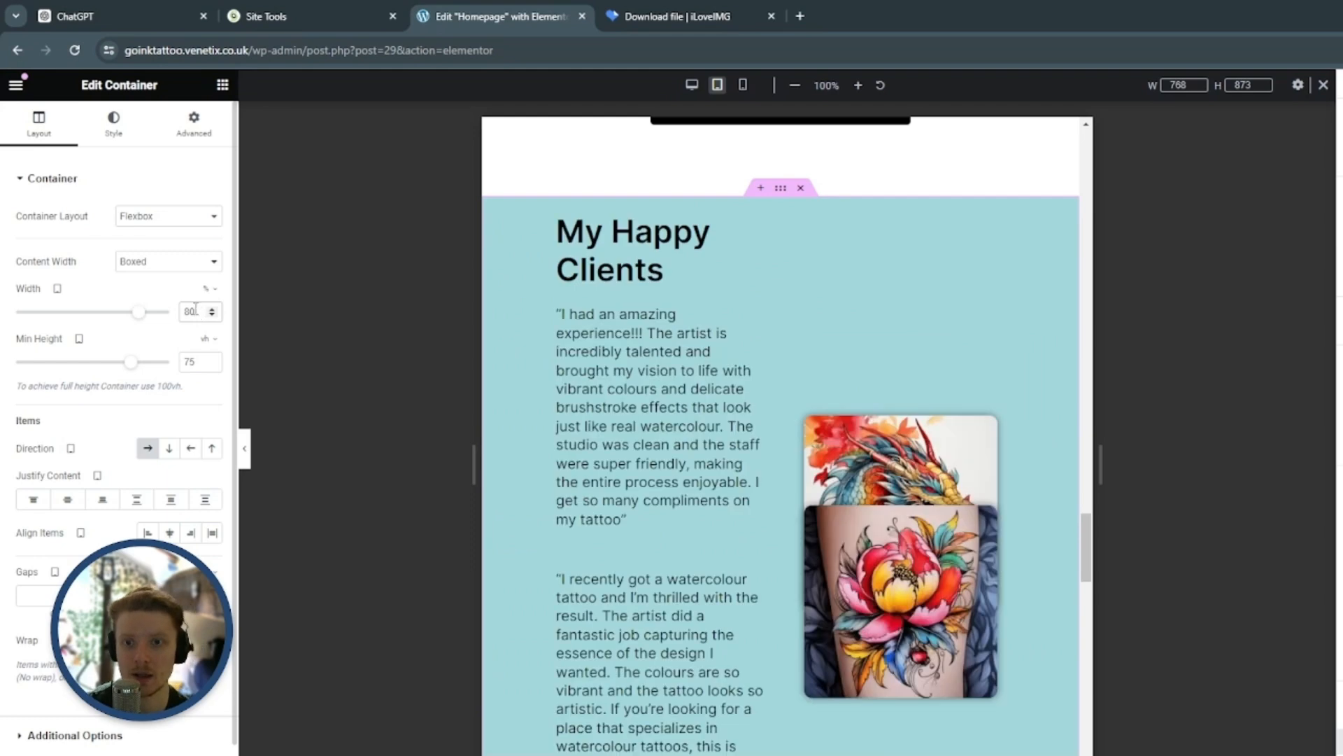
# Set the My Happy Clients heading's font size to 24 px for tablet
pyautogui.click(755, 224)
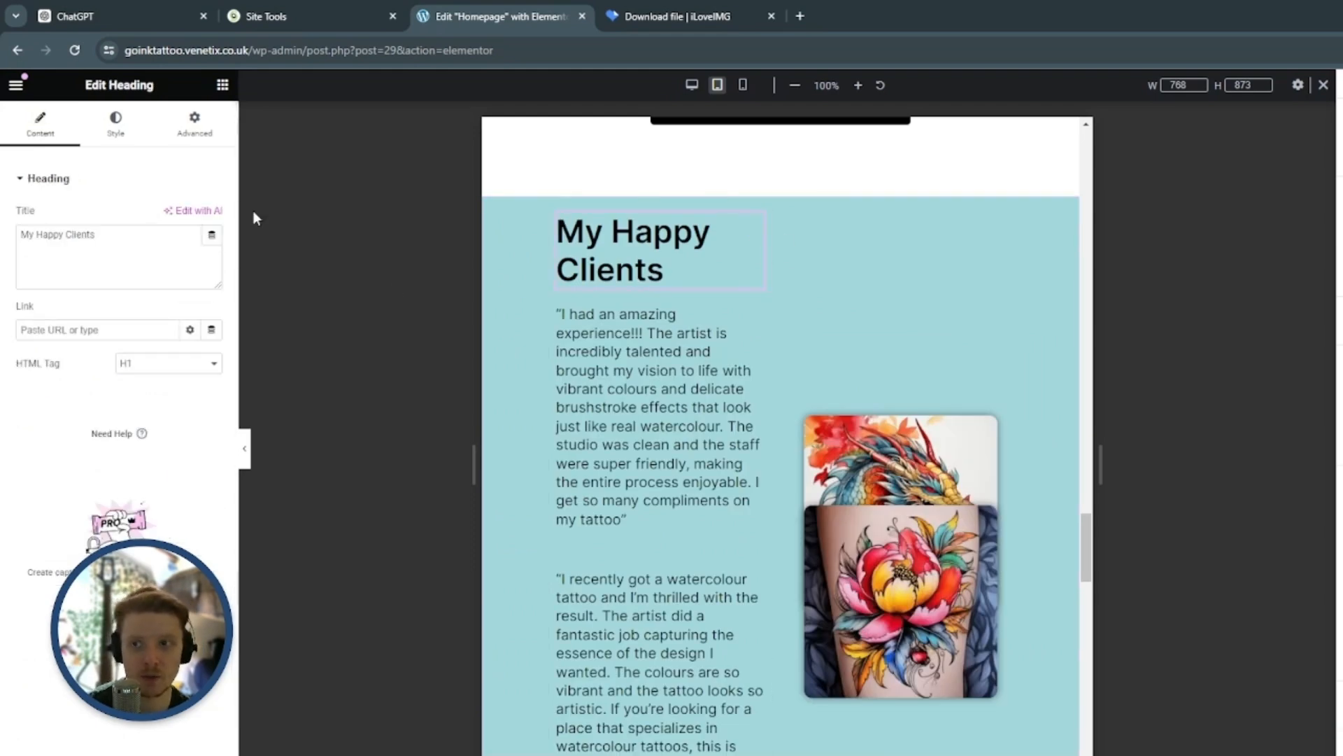
pyautogui.click(115, 124)
pyautogui.click(212, 283)
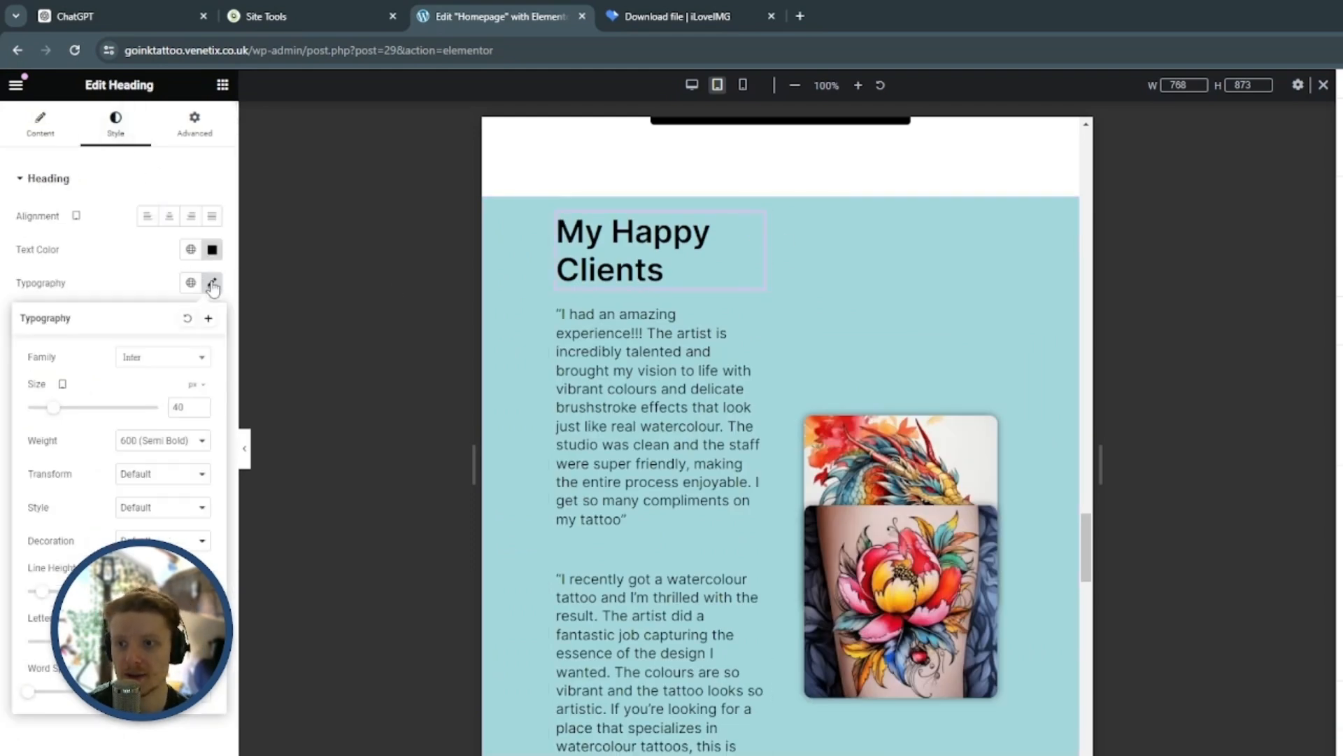
pyautogui.doubleClick(180, 409)
pyautogui.write('24')
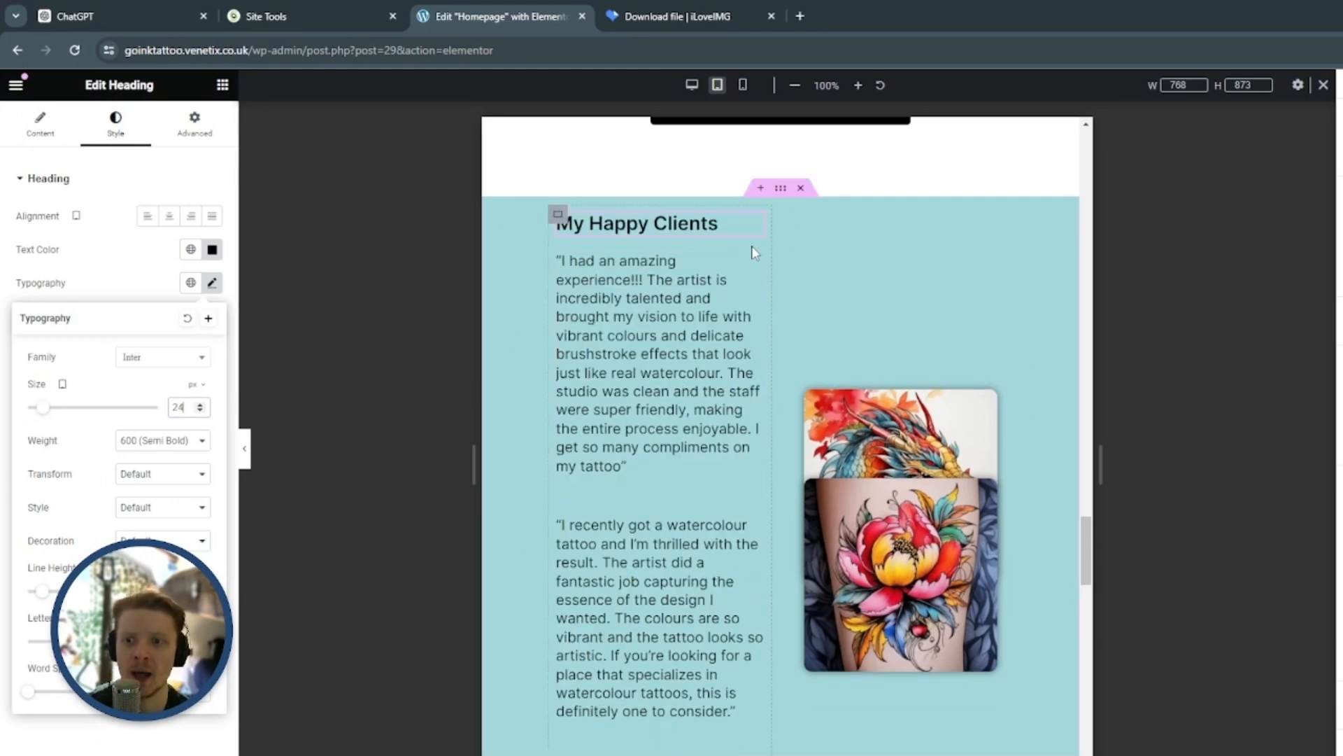
# Set the first client testimonial's font size to 16 px for tablet
pyautogui.click(755, 263)
pyautogui.scroll(-1, 629, 294)
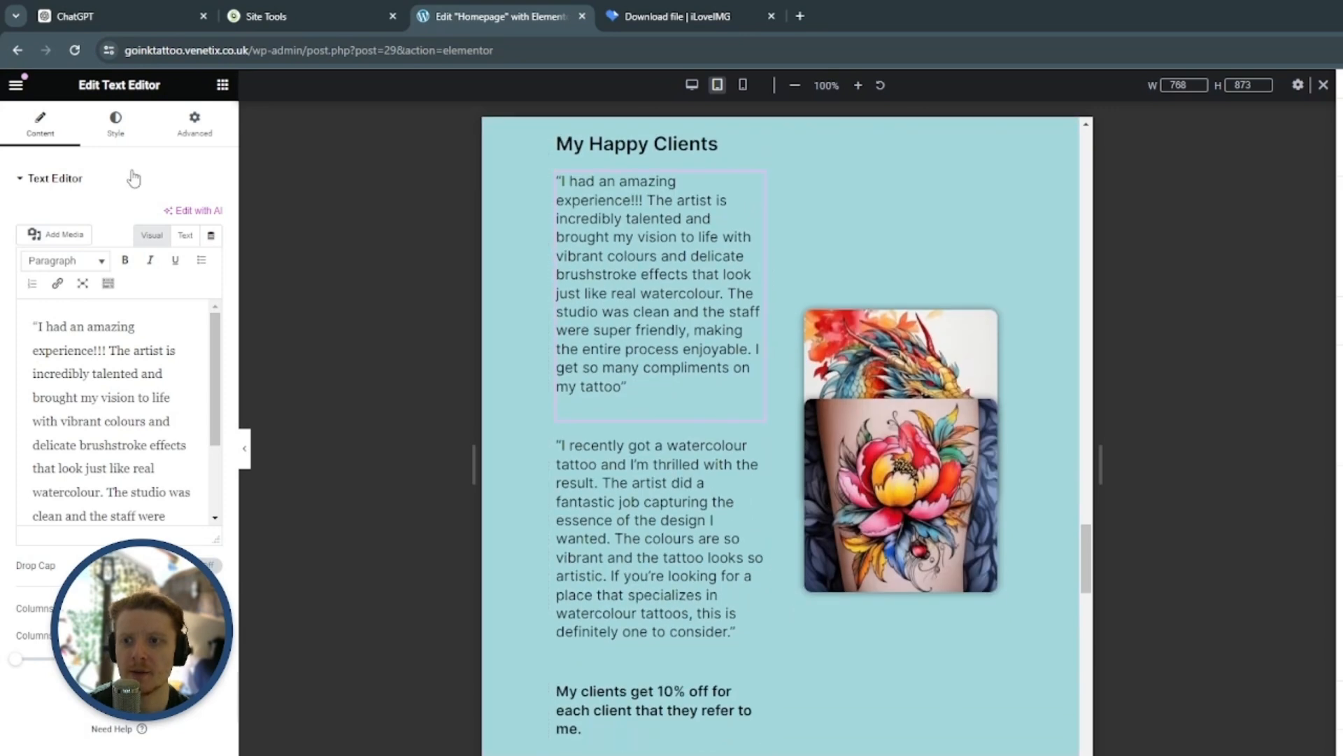
pyautogui.click(116, 124)
pyautogui.click(212, 283)
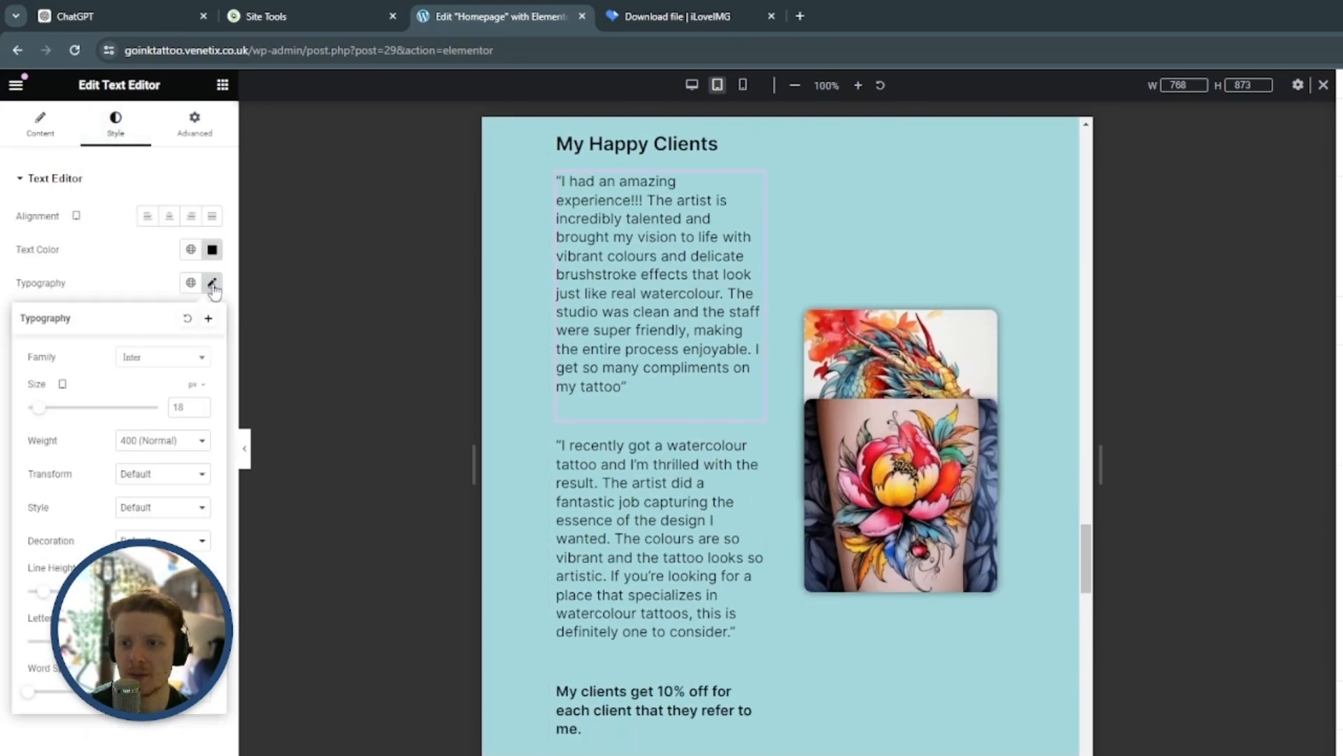
pyautogui.doubleClick(182, 407)
pyautogui.write('16')
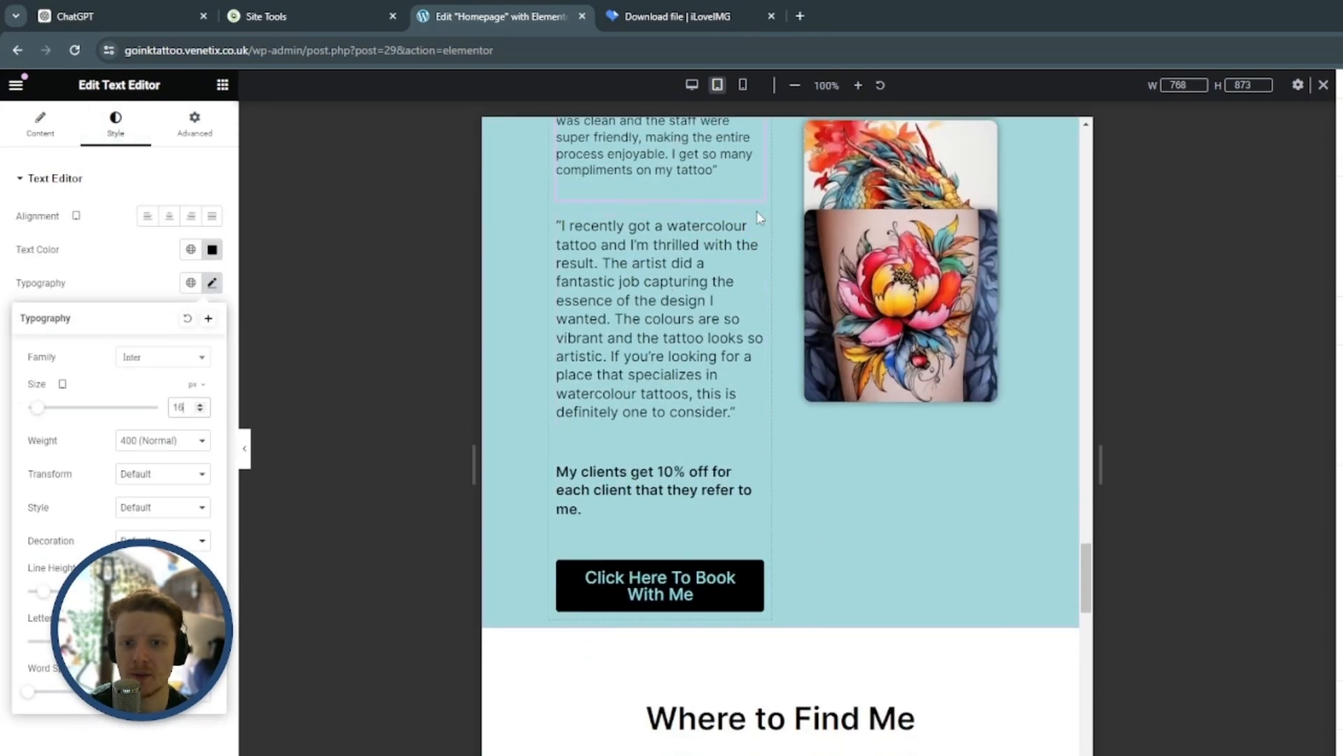
# Copy the first testimonial's style onto the second testimonial, which begins "I recently got a watercolour tattoo"
pyautogui.click(755, 184)
pyautogui.rightClick(756, 184)
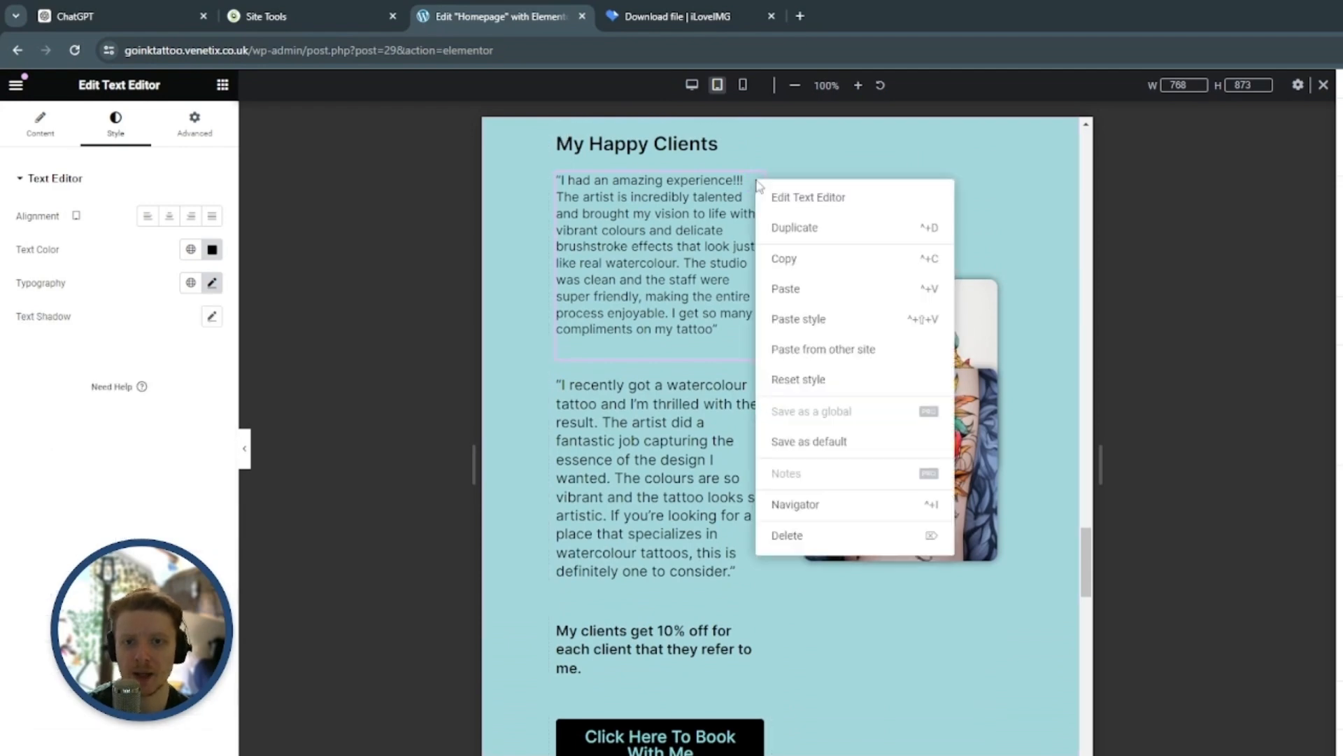
pyautogui.click(798, 262)
pyautogui.scroll(-3, 758, 224)
pyautogui.click(756, 227)
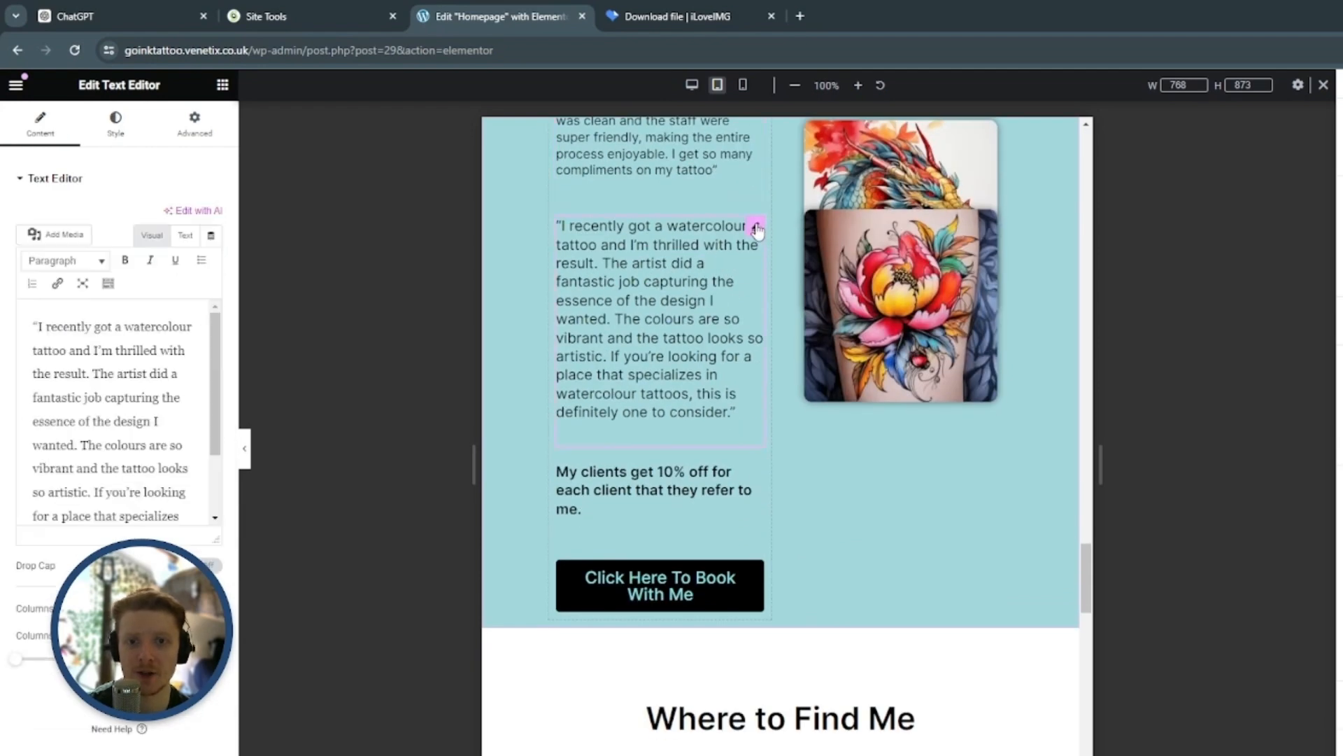
pyautogui.rightClick(755, 226)
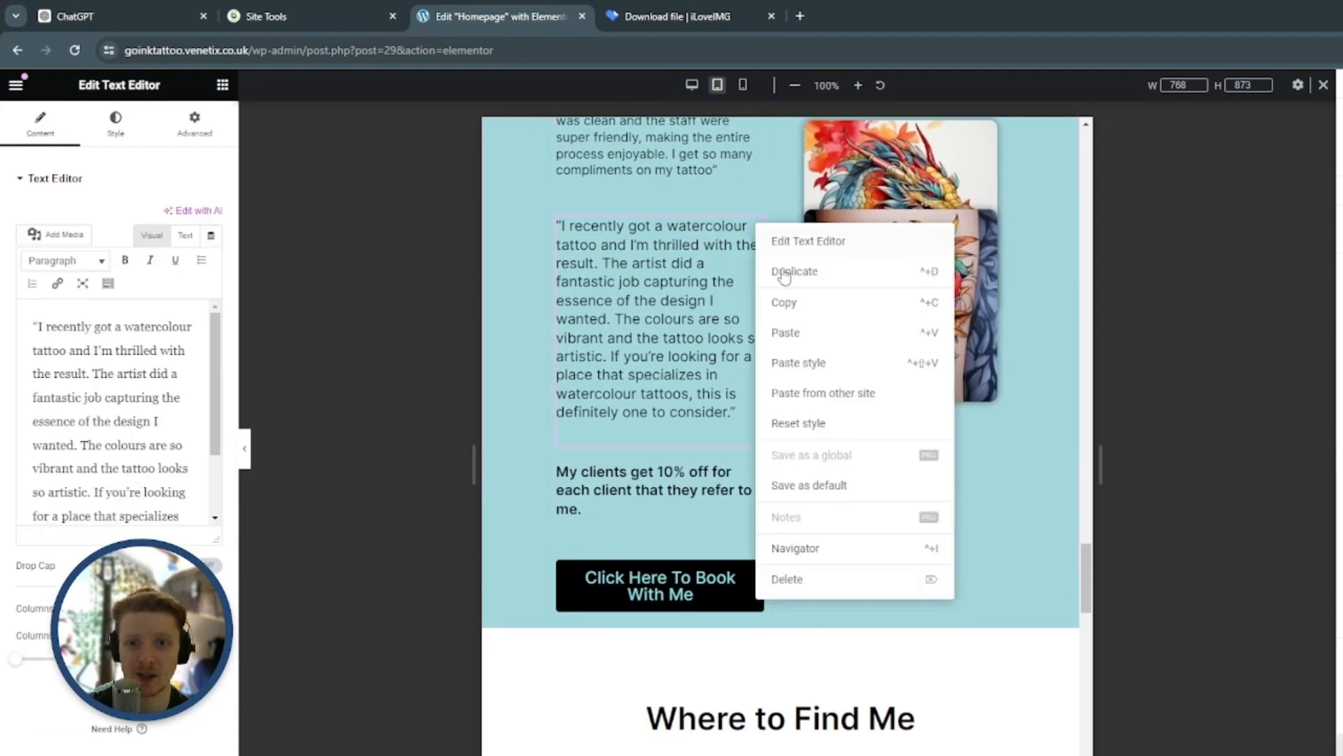
pyautogui.click(821, 370)
pyautogui.scroll(3, 724, 276)
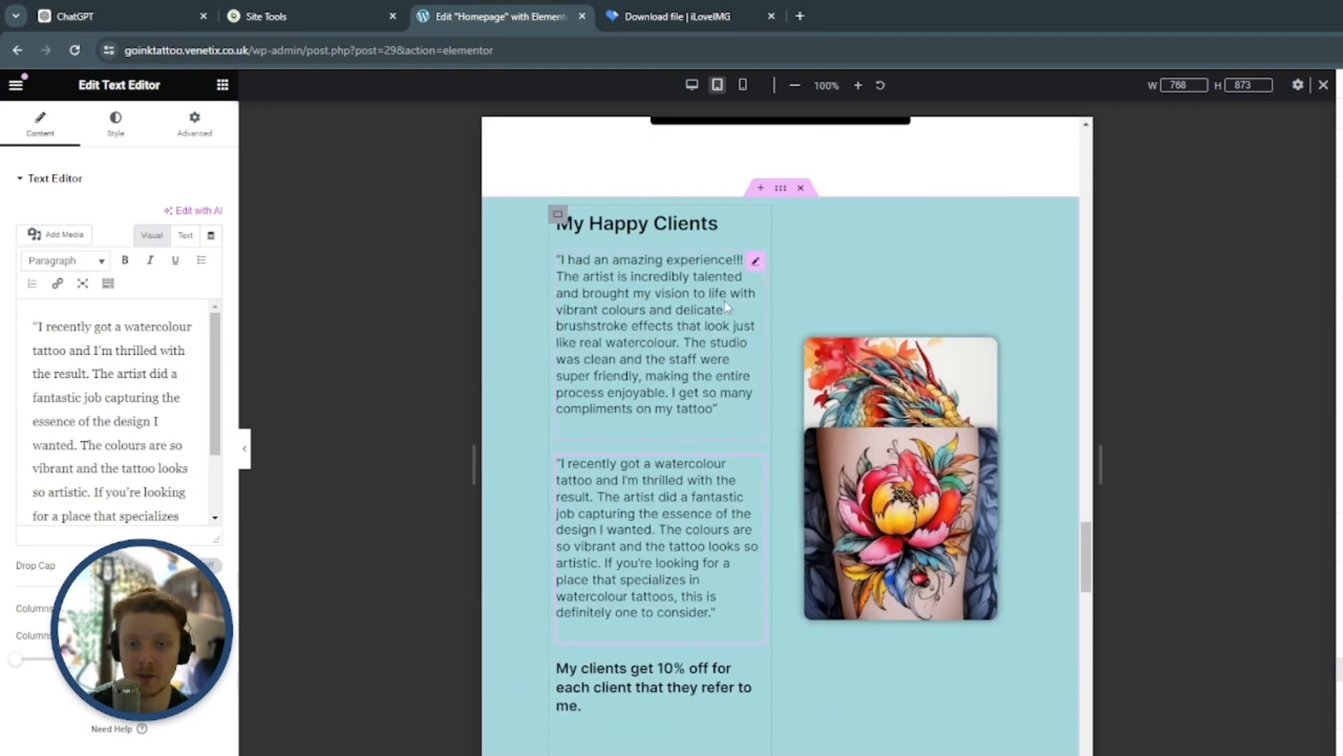
# Set the font size of the 10% off client referral text to 16 px for tablet
pyautogui.scroll(-5, 725, 306)
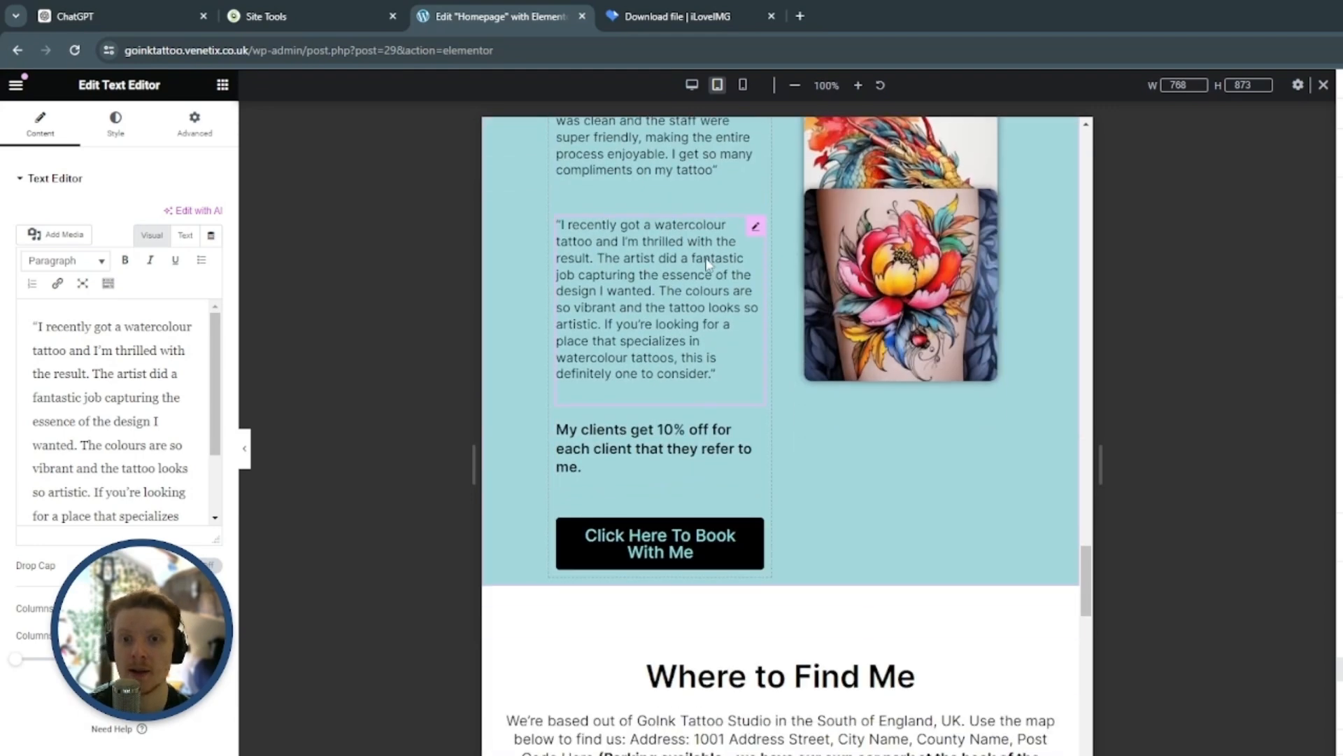
pyautogui.click(755, 271)
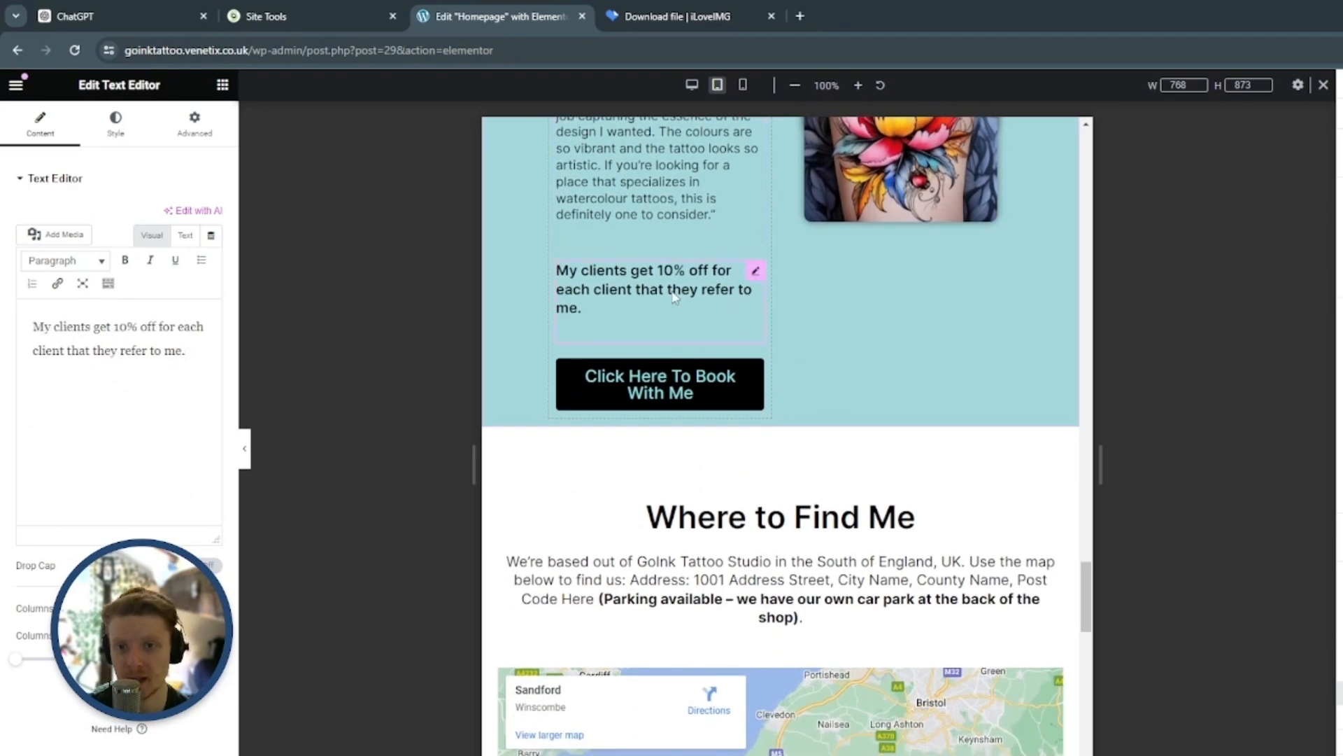
pyautogui.click(116, 125)
pyautogui.click(211, 282)
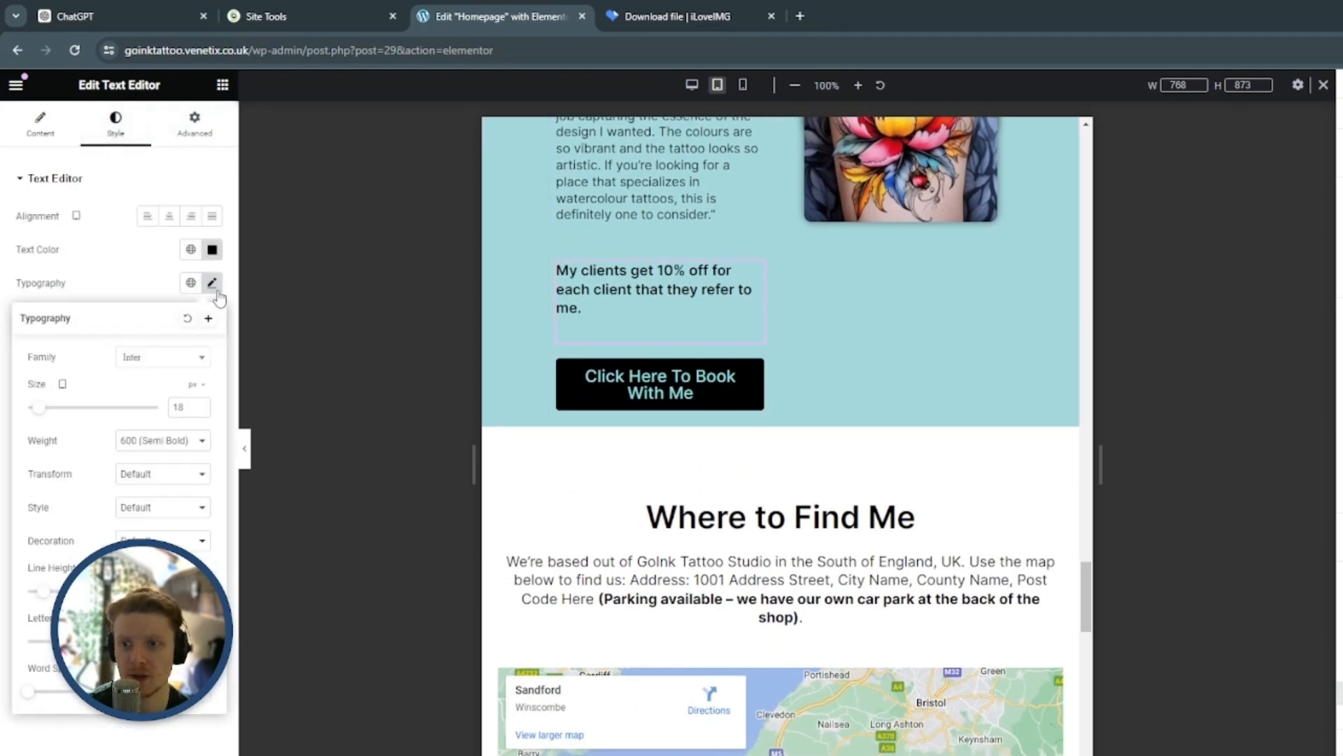
pyautogui.write('16')
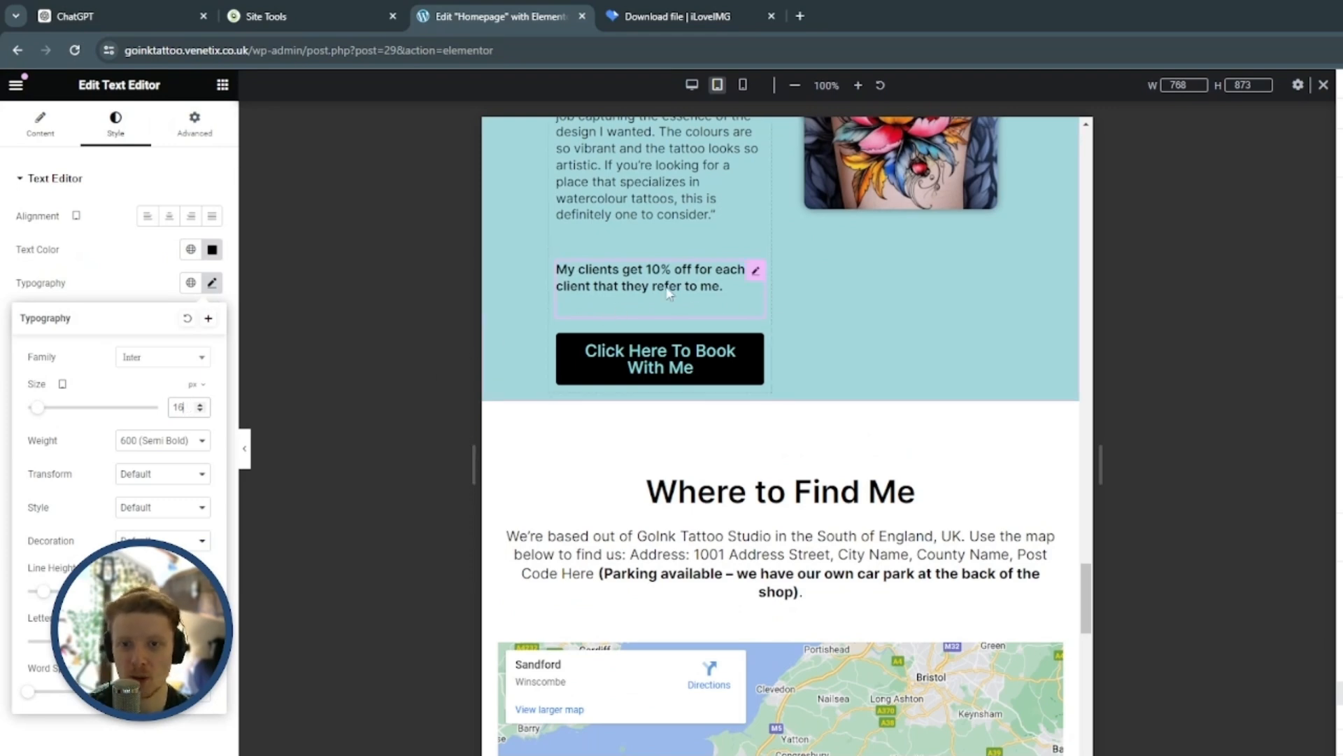
# Unlink the My Happy Clients heading's margins and give it a top margin of 20 px for tablet
pyautogui.scroll(5, 663, 289)
pyautogui.click(720, 237)
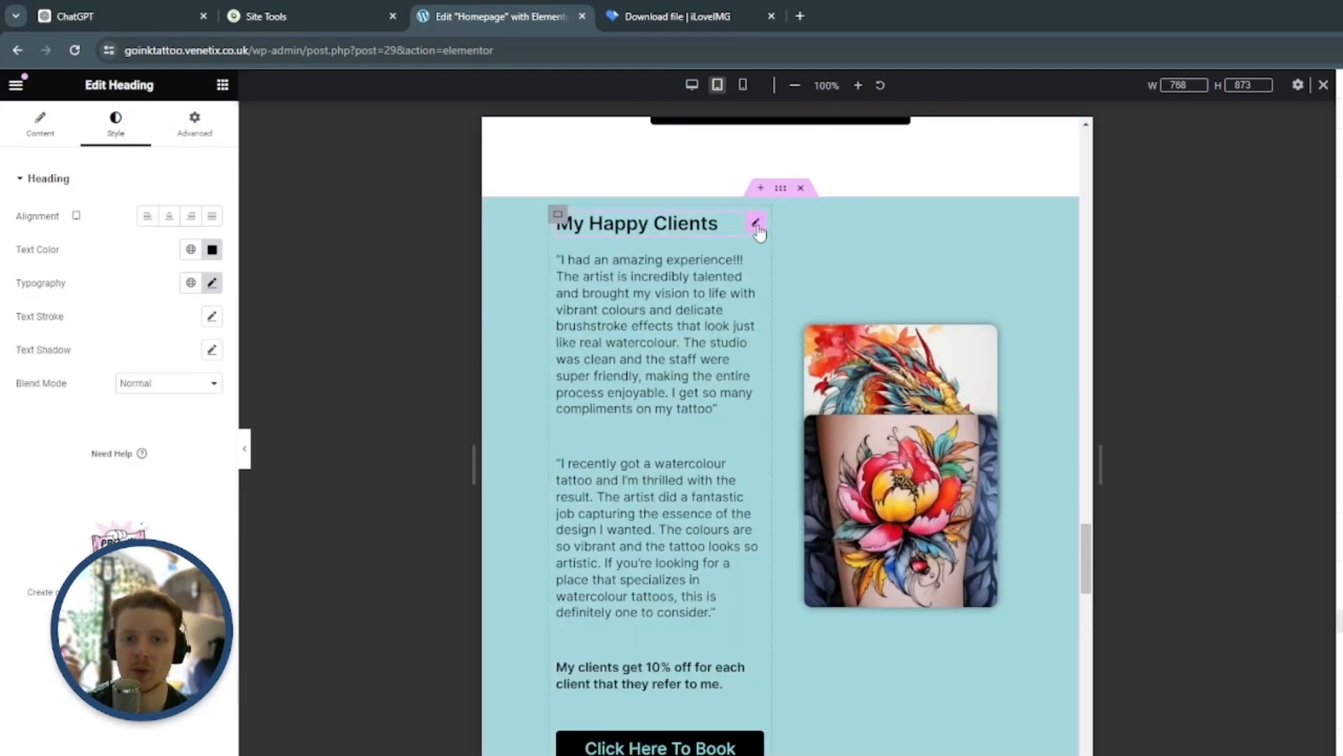
pyautogui.click(208, 132)
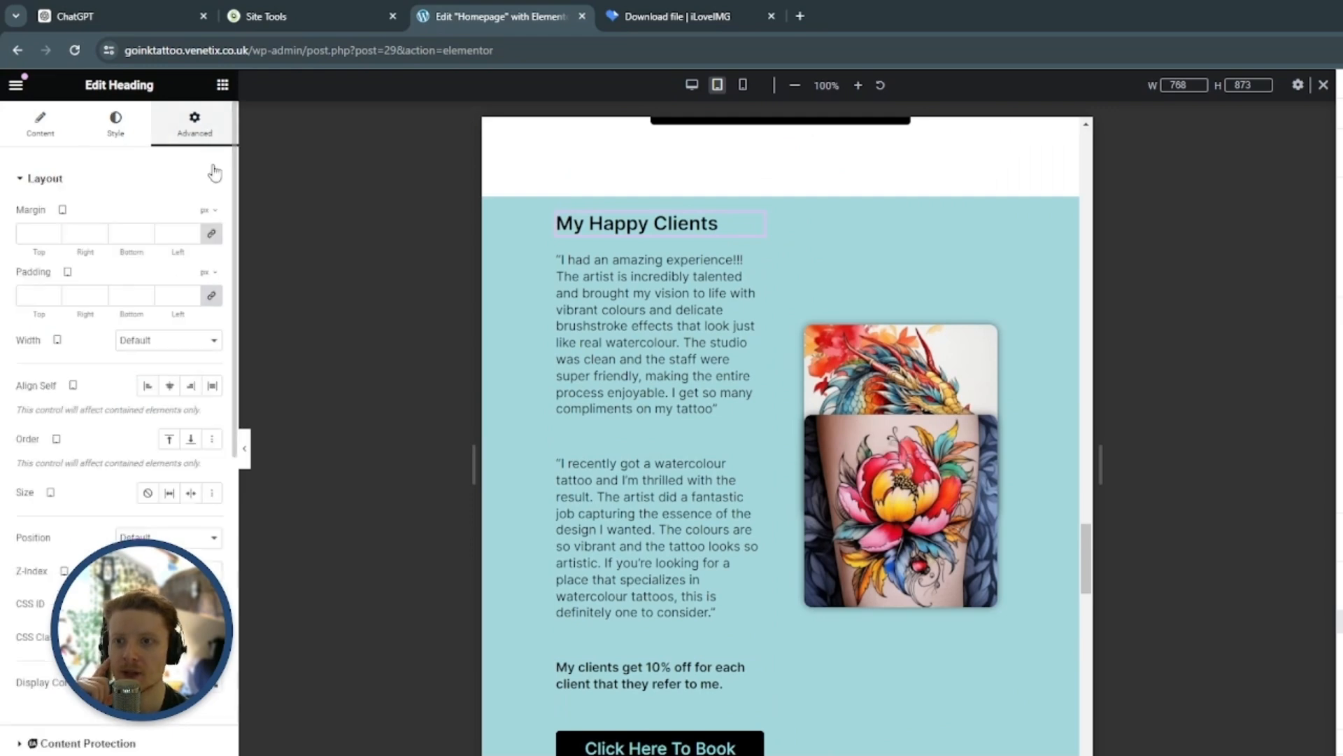
pyautogui.click(212, 236)
pyautogui.click(52, 231)
pyautogui.click(53, 232)
pyautogui.click(53, 232)
pyautogui.click(53, 232)
# Give the Click Here To Book With Me button below the testimonials a bottom margin of 20 px for tablet
pyautogui.scroll(-5, 584, 324)
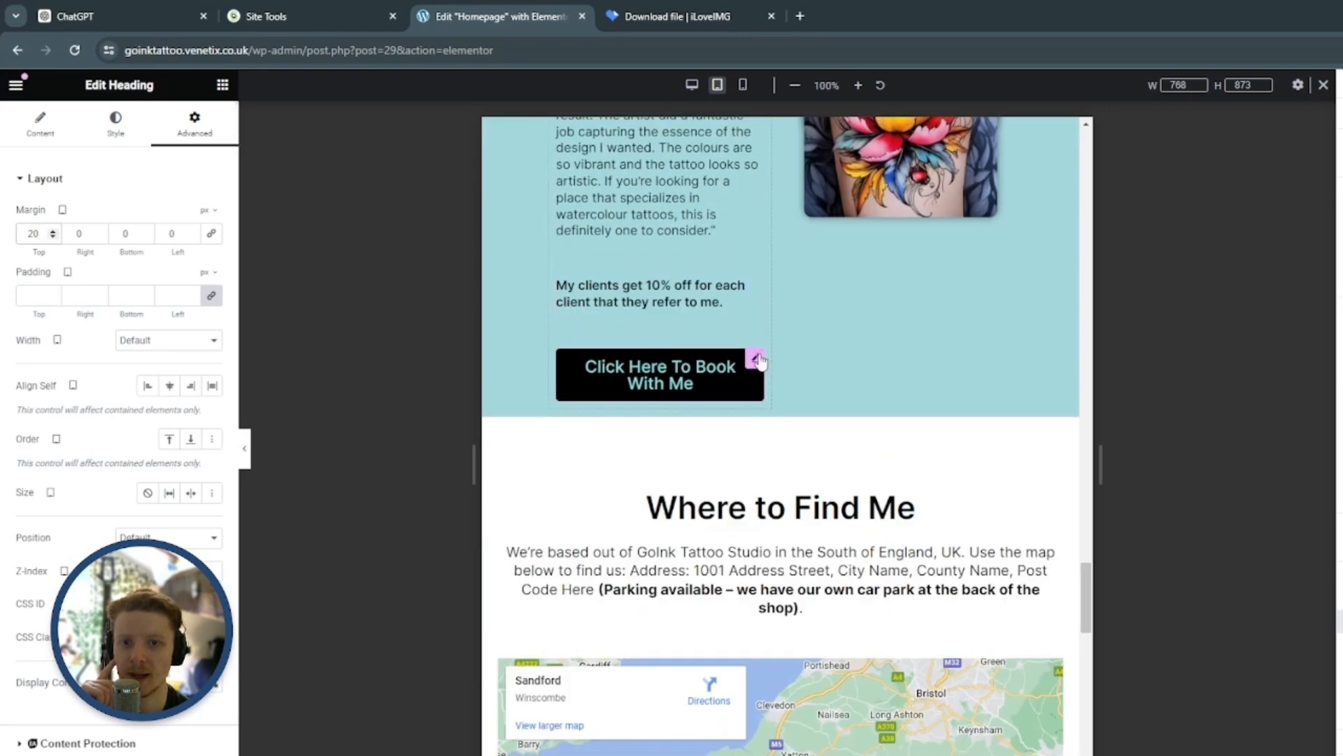
pyautogui.click(755, 359)
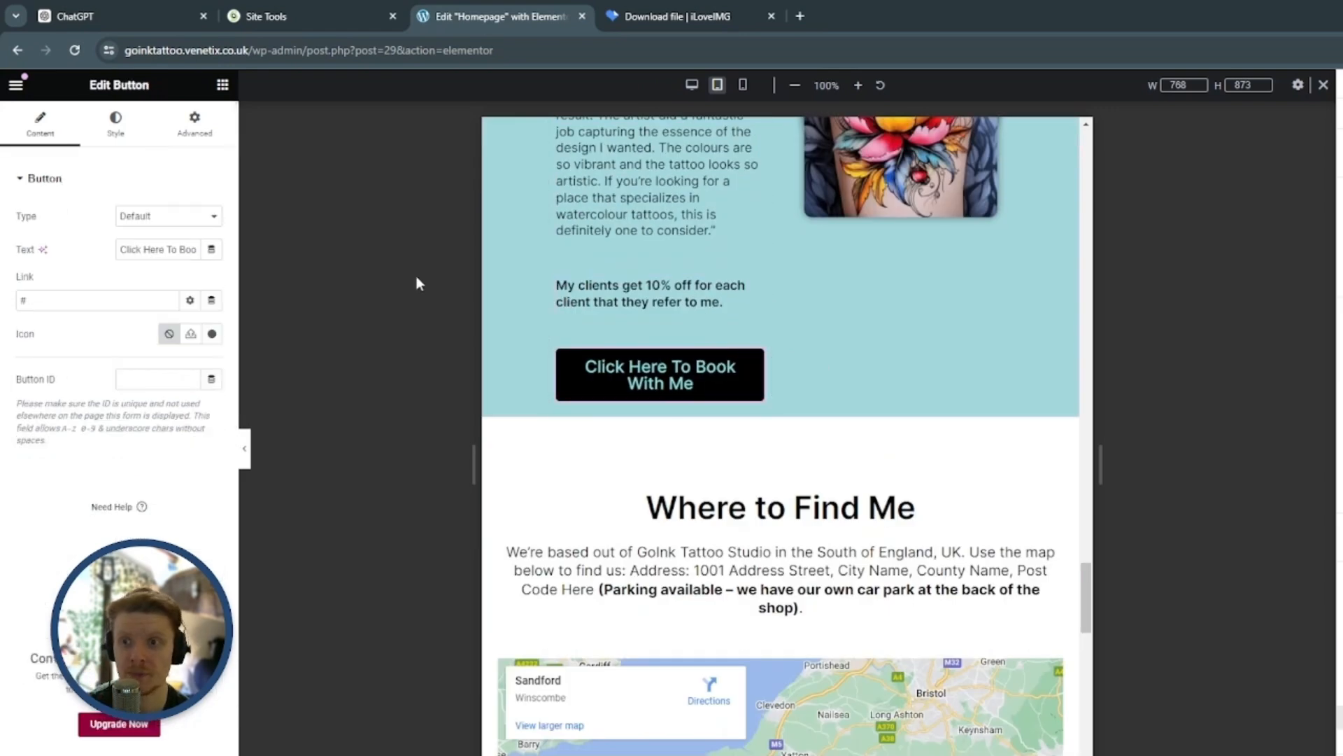
pyautogui.click(195, 123)
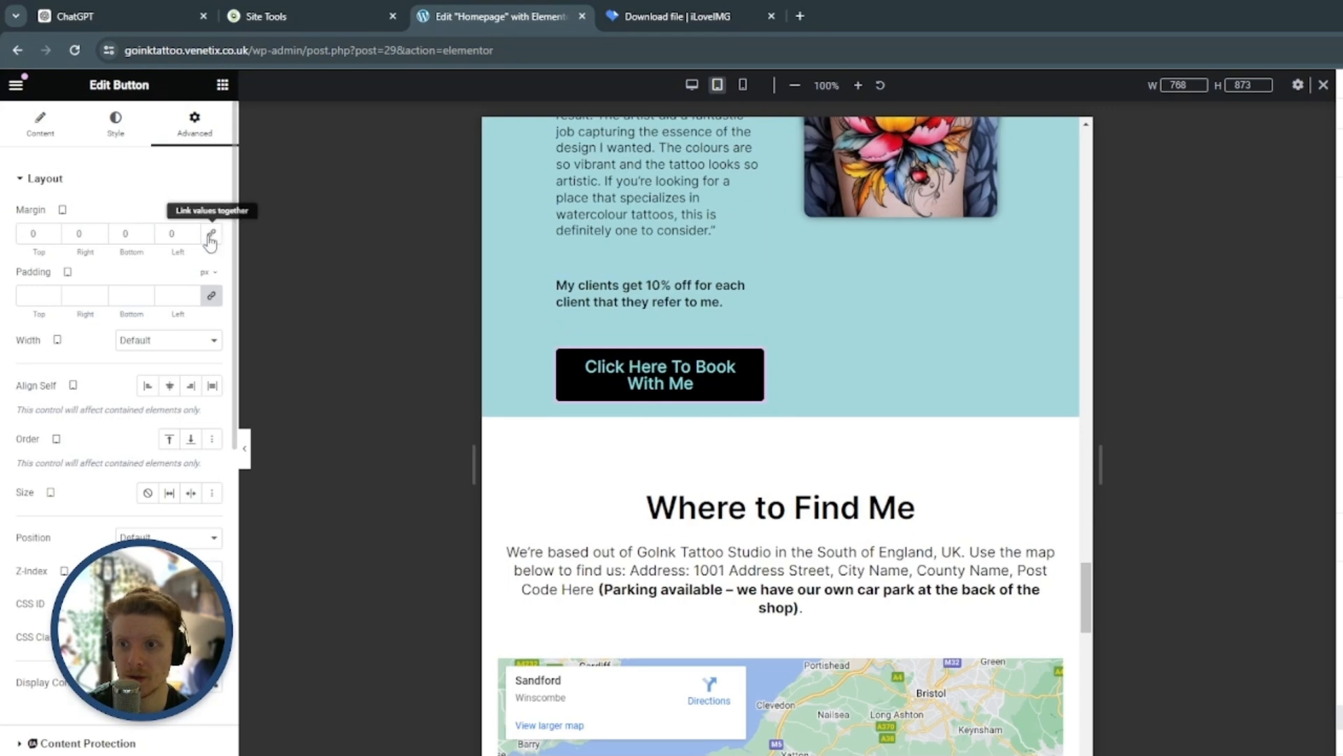
pyautogui.click(146, 232)
pyautogui.moveTo(147, 231); pyautogui.dragTo(148, 231)
pyautogui.click(148, 231)
pyautogui.click(148, 231)
pyautogui.click(148, 230)
pyautogui.click(148, 231)
# Set the flower tattoo image's top margin to 0 px for tablet so it does not overlap the dragon image
pyautogui.scroll(5, 1050, 427)
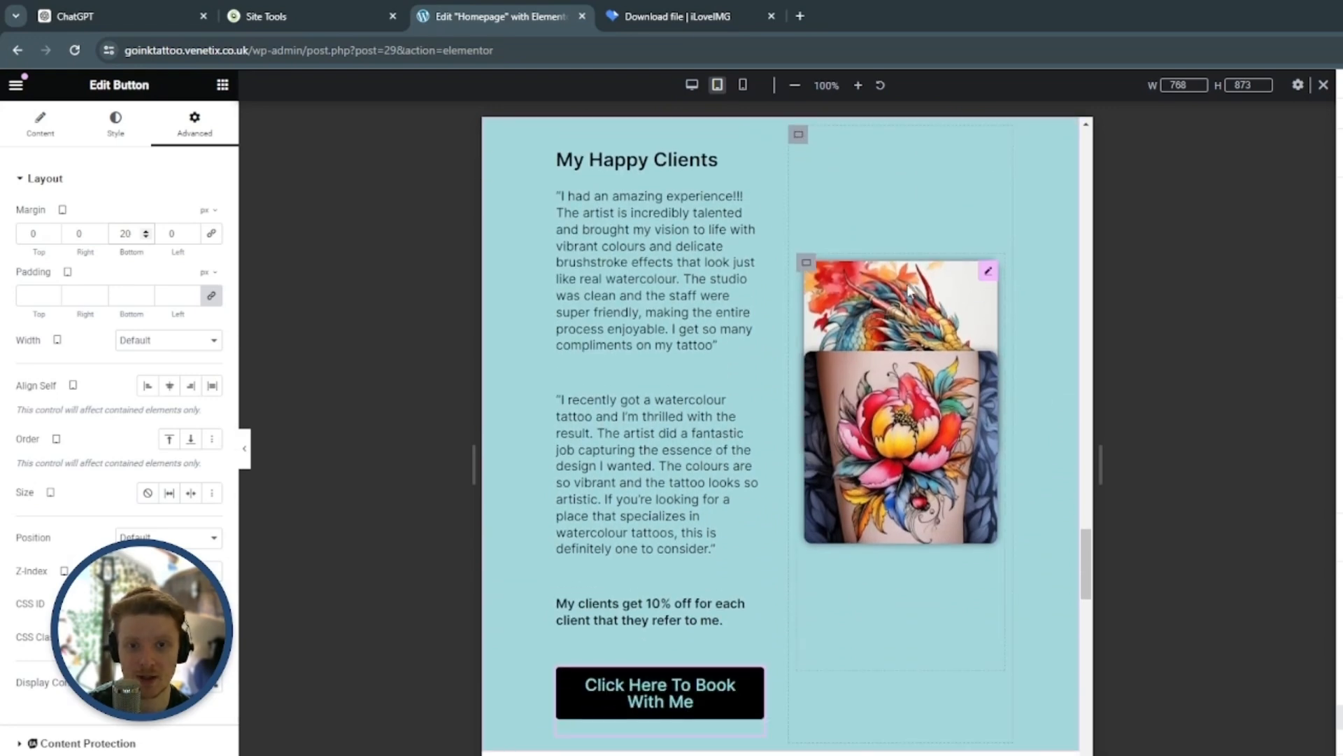
pyautogui.scroll(-2, 948, 308)
pyautogui.scroll(1, 986, 364)
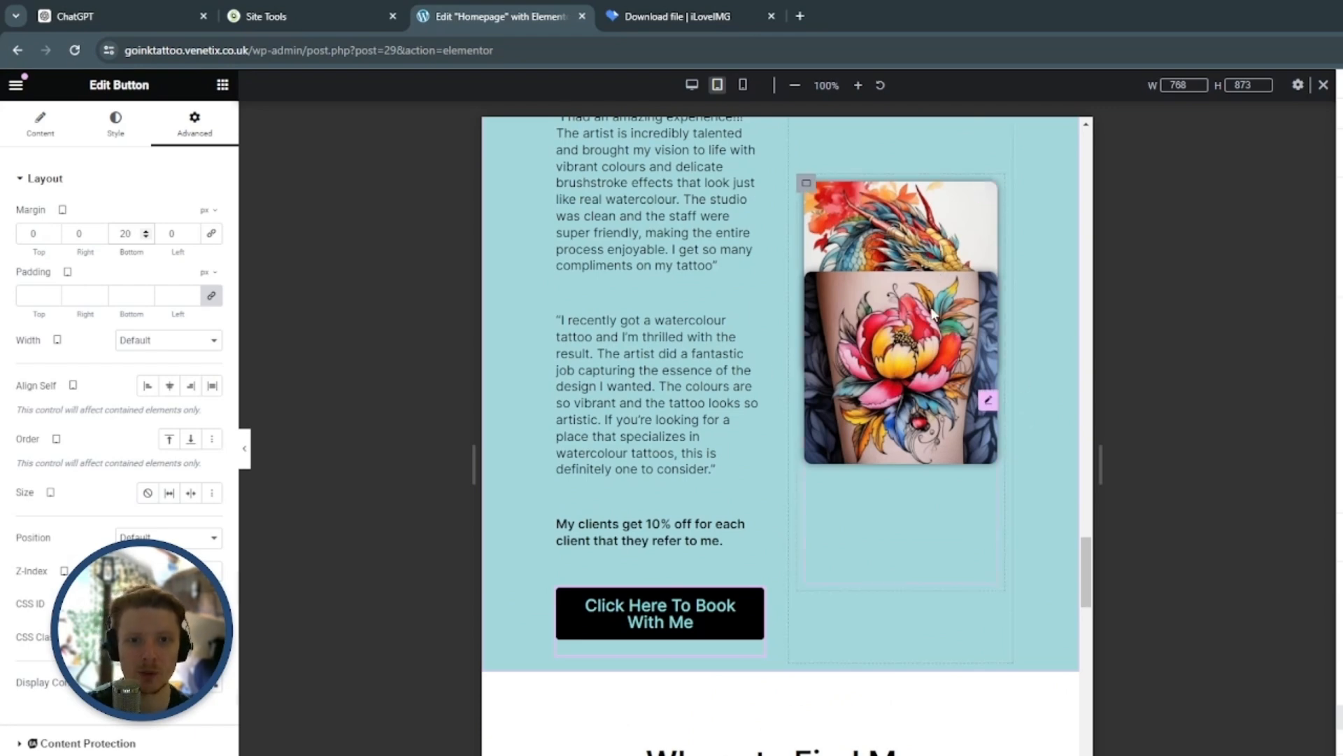
pyautogui.scroll(-2, 983, 322)
pyautogui.scroll(1, 988, 329)
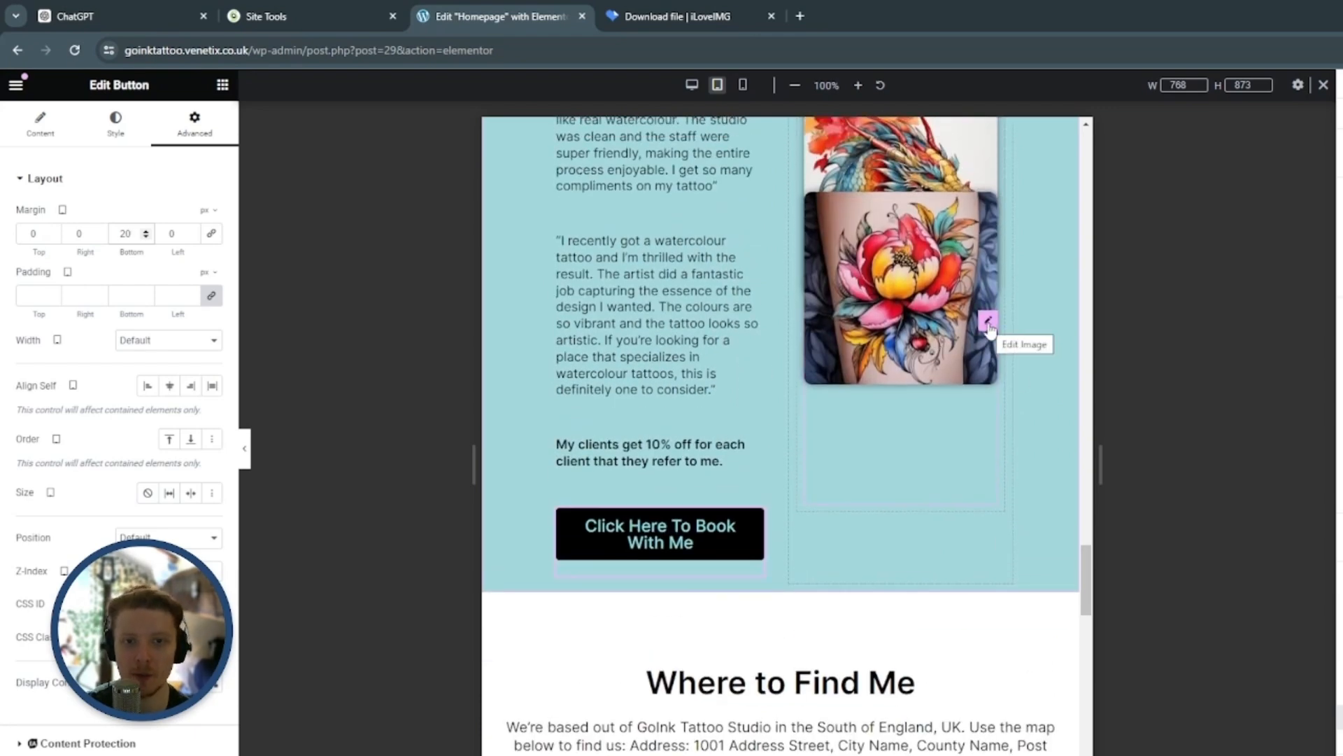
pyautogui.scroll(1, 988, 329)
pyautogui.scroll(-2, 986, 252)
pyautogui.click(987, 243)
pyautogui.click(199, 138)
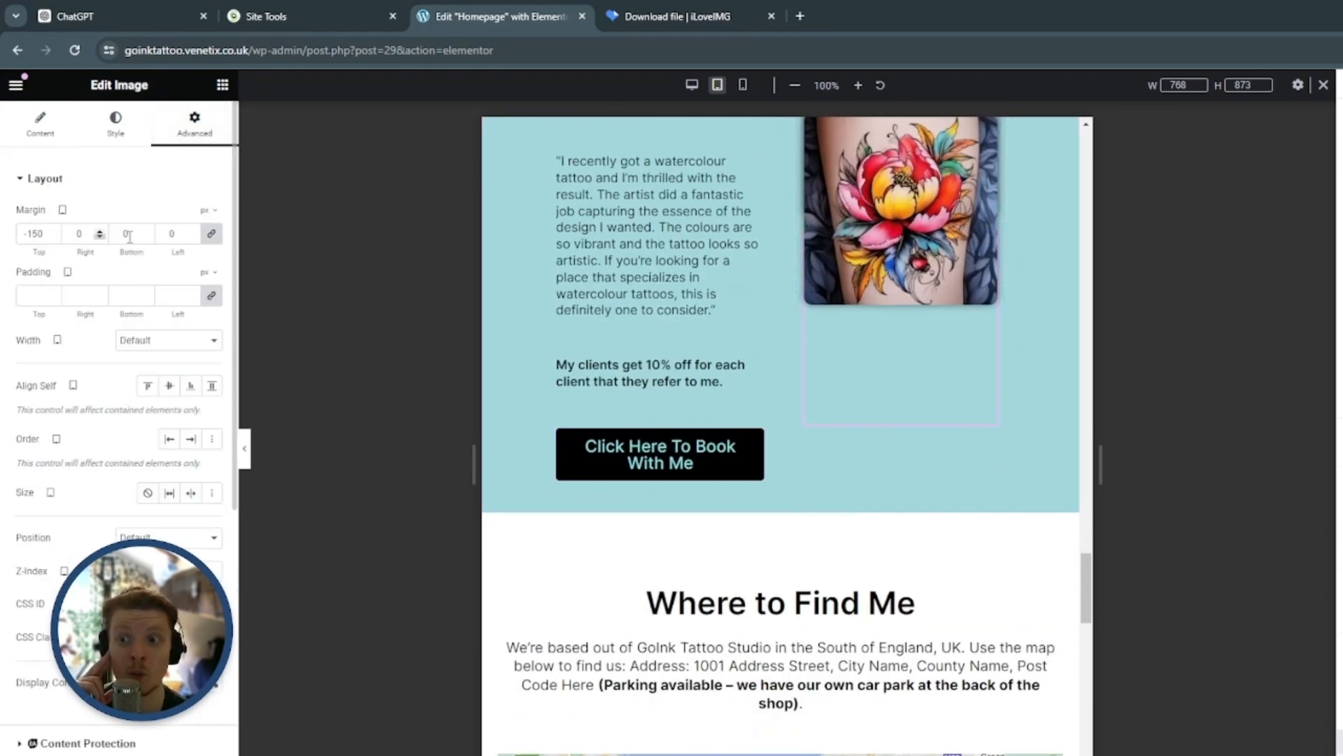
pyautogui.click(220, 243)
# Examine the spacing of the two tattoo images against the testimonials and button in the My Happy Clients section
pyautogui.scroll(4, 805, 341)
pyautogui.scroll(-2, 1011, 359)
pyautogui.scroll(-3, 1049, 441)
pyautogui.scroll(3, 1049, 434)
pyautogui.scroll(2, 905, 284)
pyautogui.scroll(-6, 921, 372)
pyautogui.scroll(1, 1002, 339)
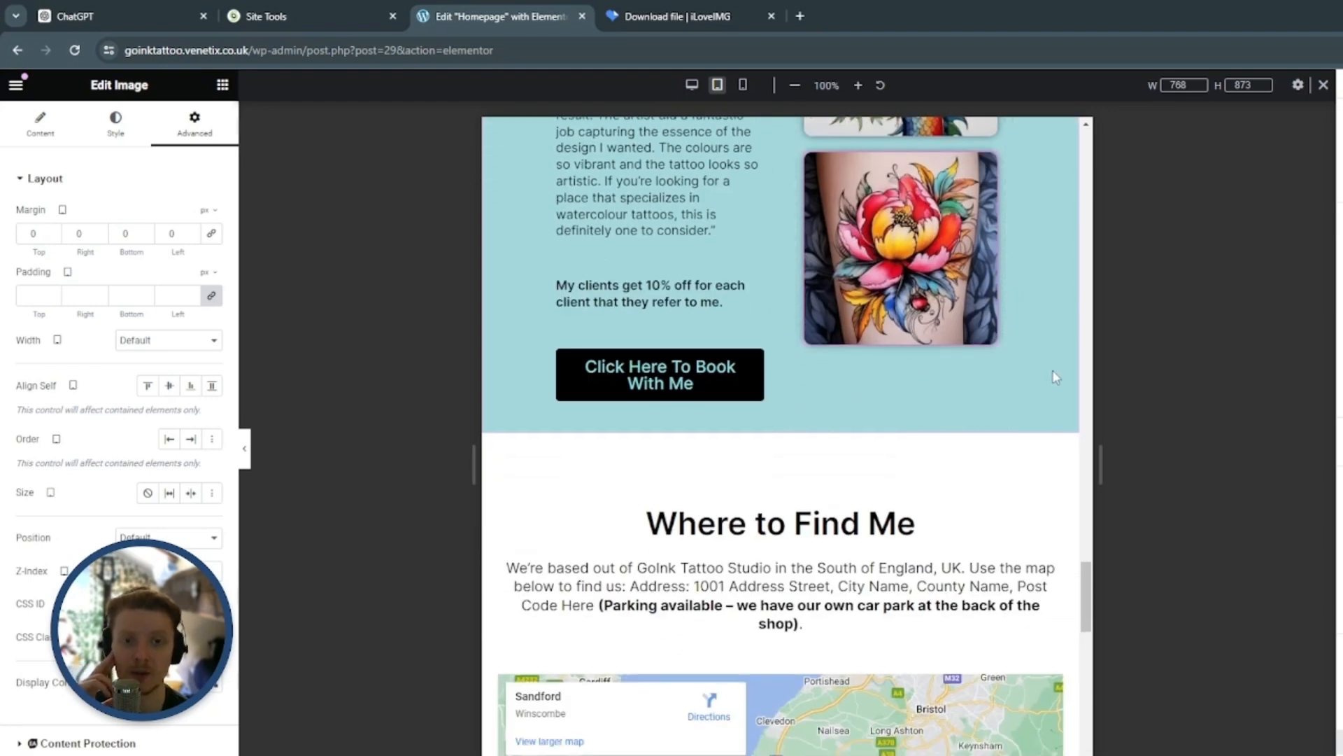
pyautogui.scroll(5, 1052, 378)
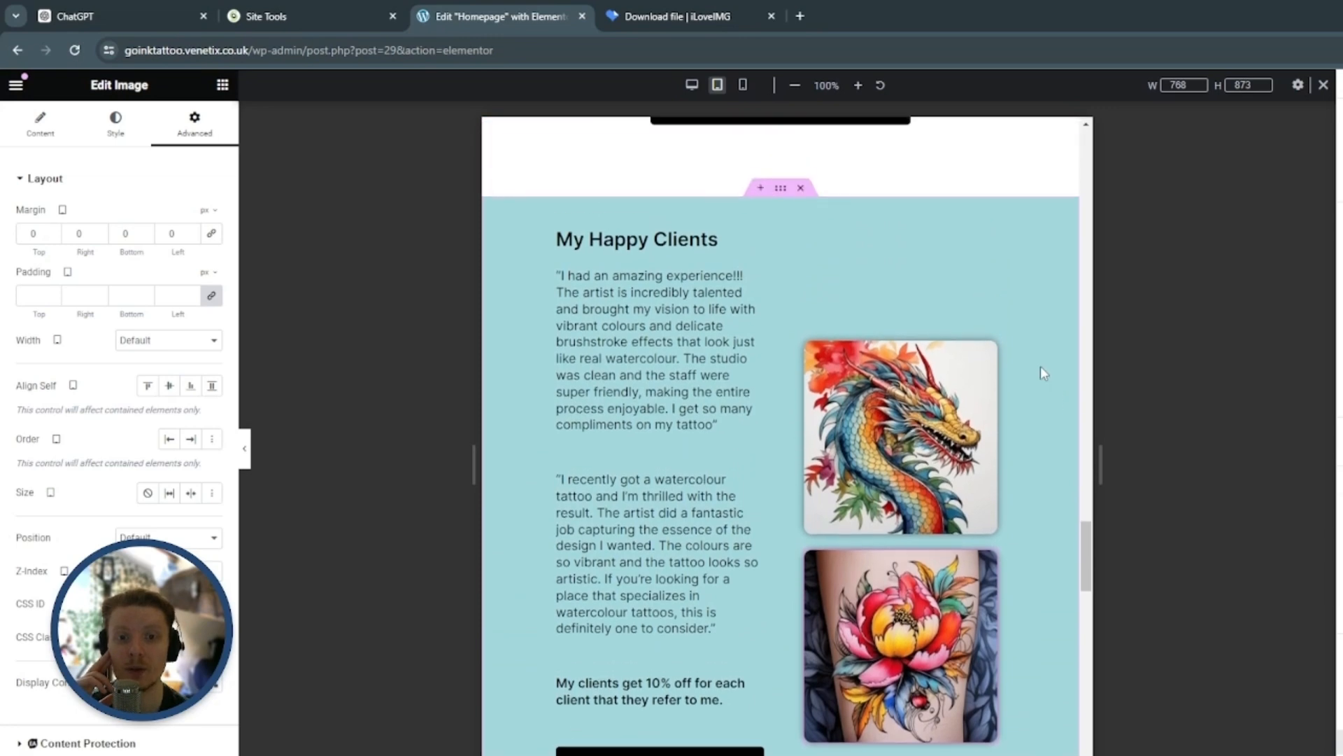
pyautogui.scroll(-1, 1027, 393)
pyautogui.scroll(-4, 979, 412)
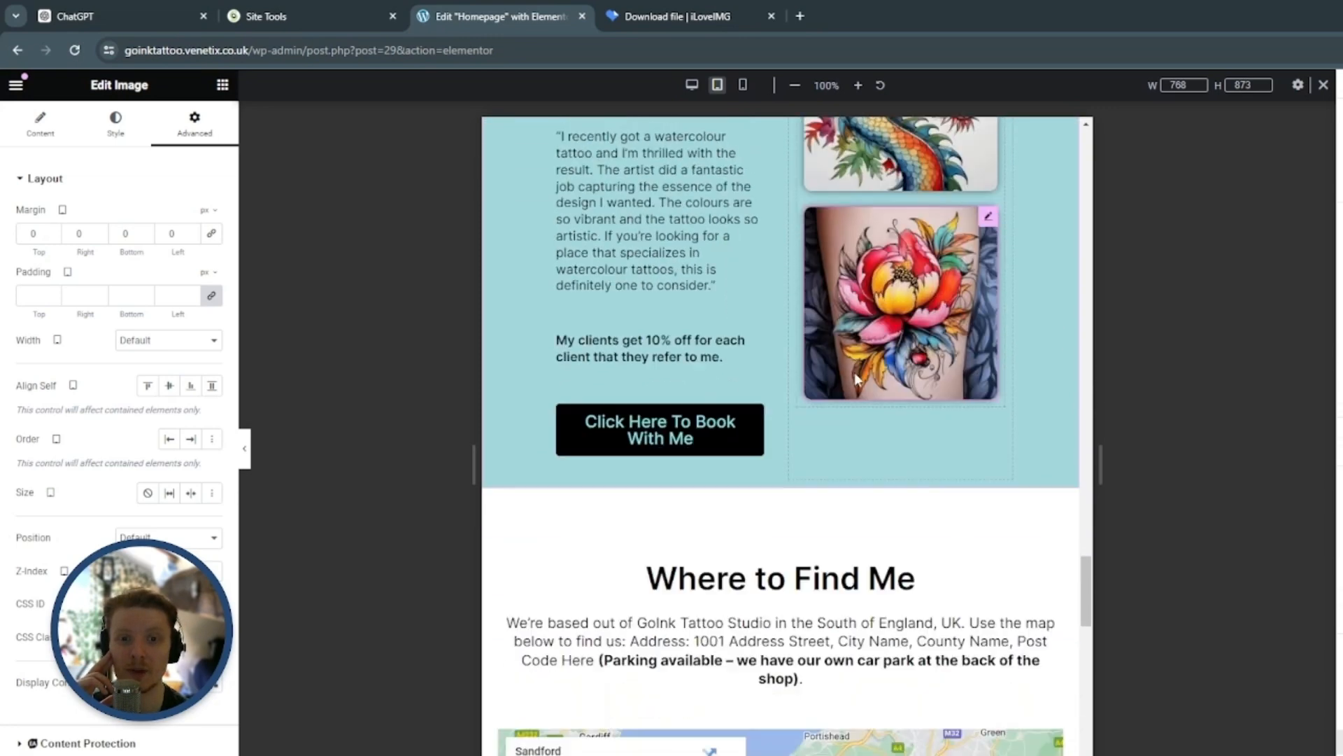
pyautogui.scroll(4, 924, 427)
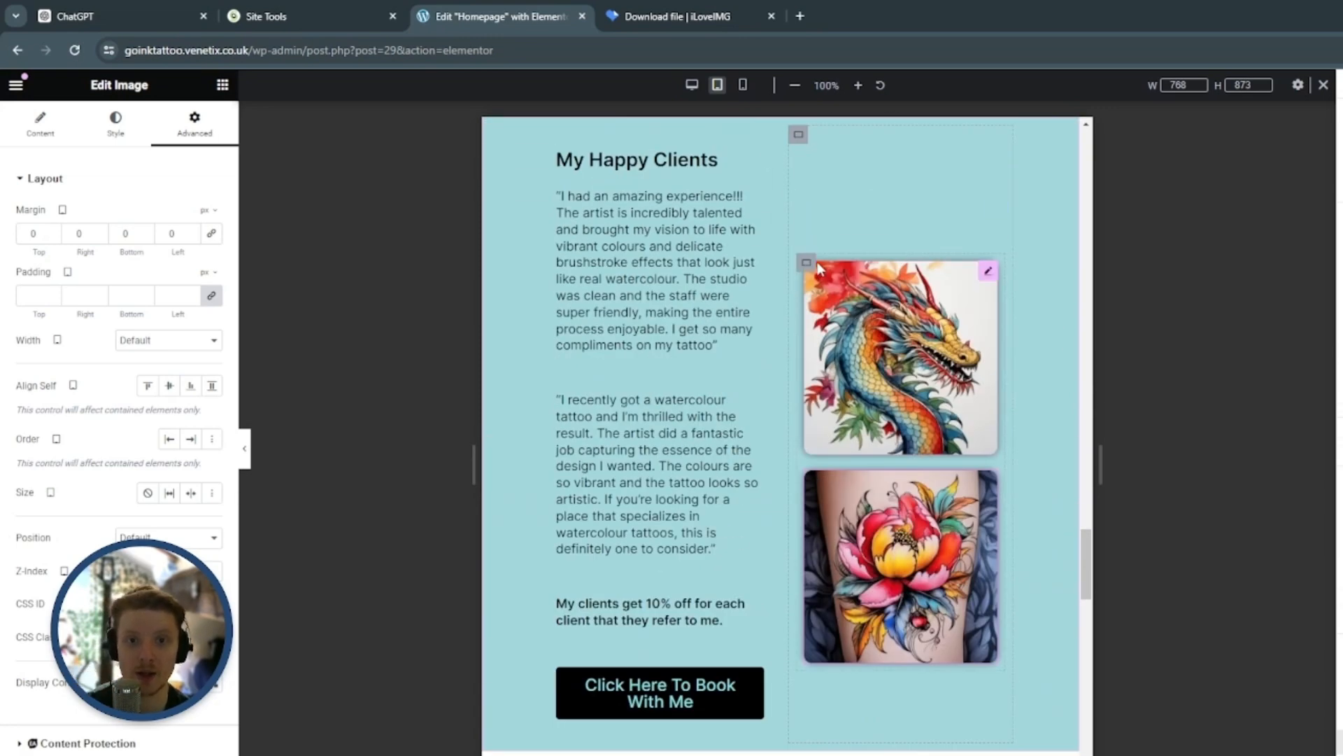
# Try several content justifications on the outer container of the My Happy Clients images and settle on Start
pyautogui.click(798, 134)
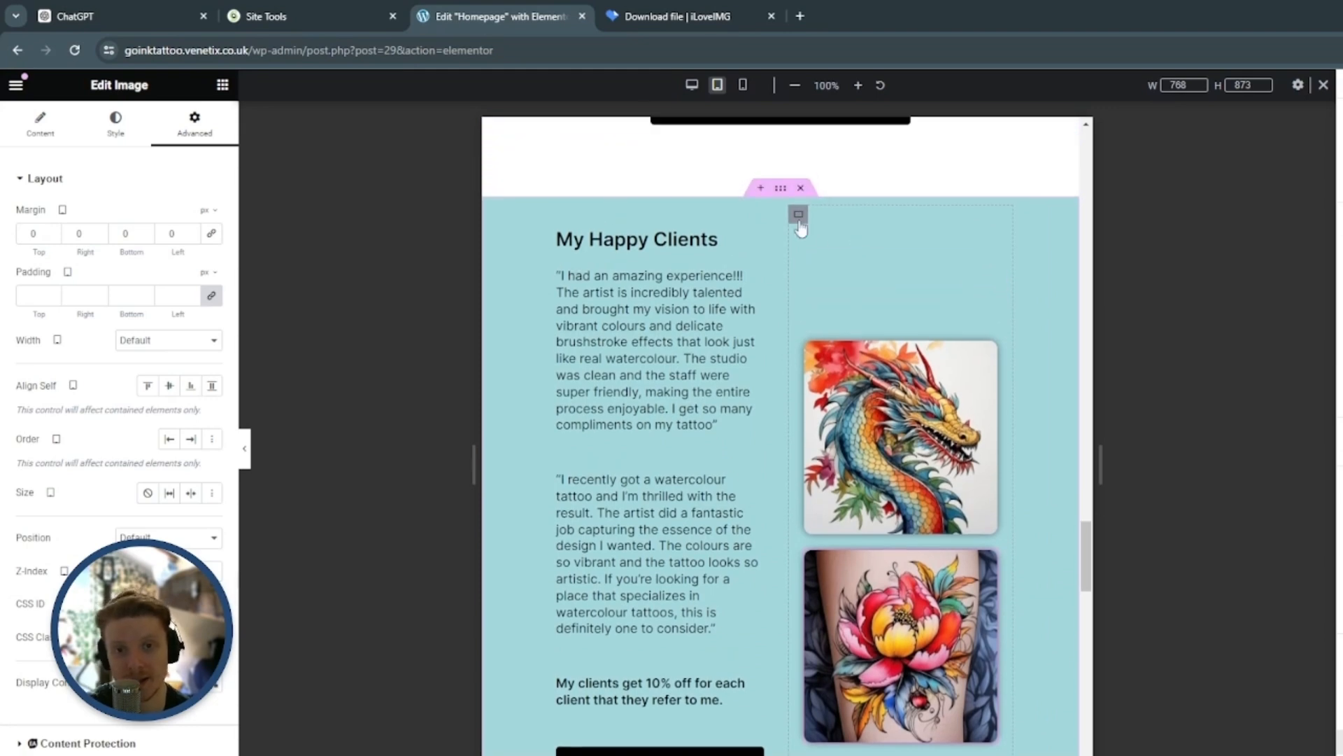
pyautogui.scroll(-2, 819, 224)
pyautogui.click(806, 178)
pyautogui.scroll(1, 859, 314)
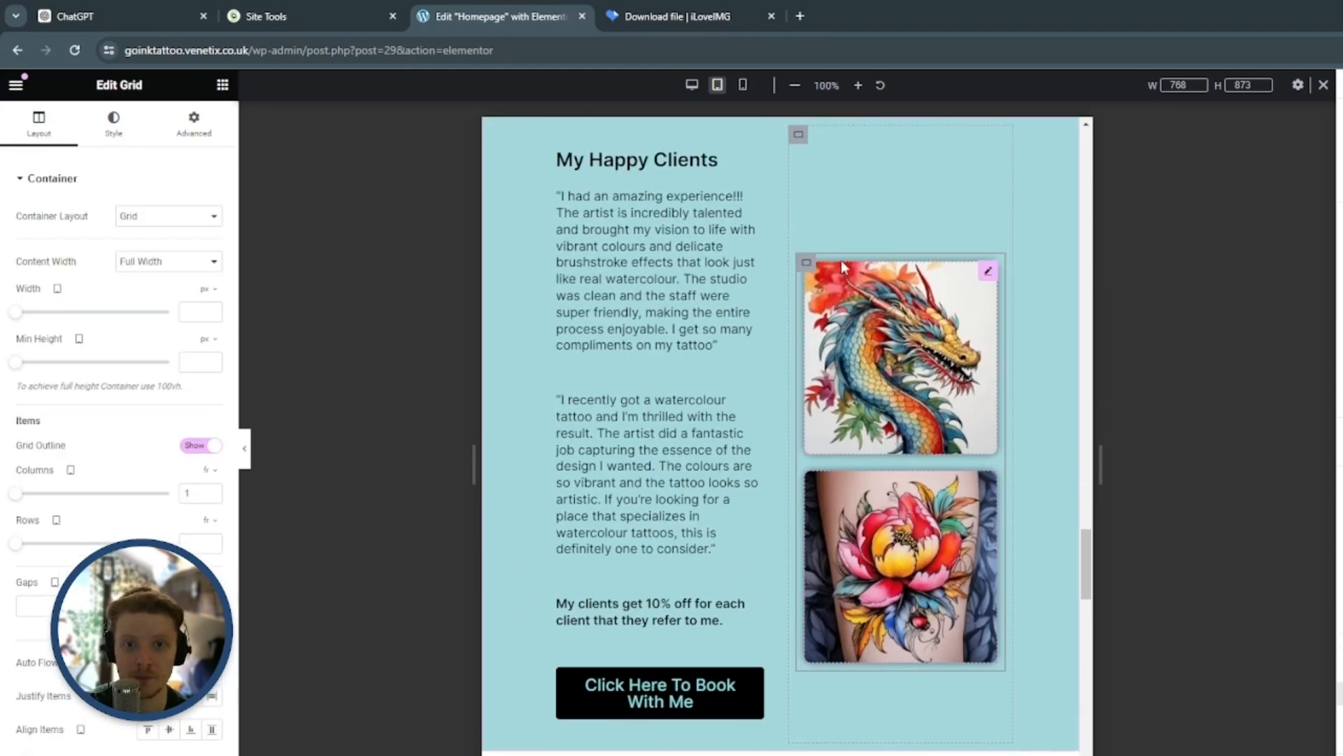
pyautogui.click(799, 138)
pyautogui.scroll(1, 846, 289)
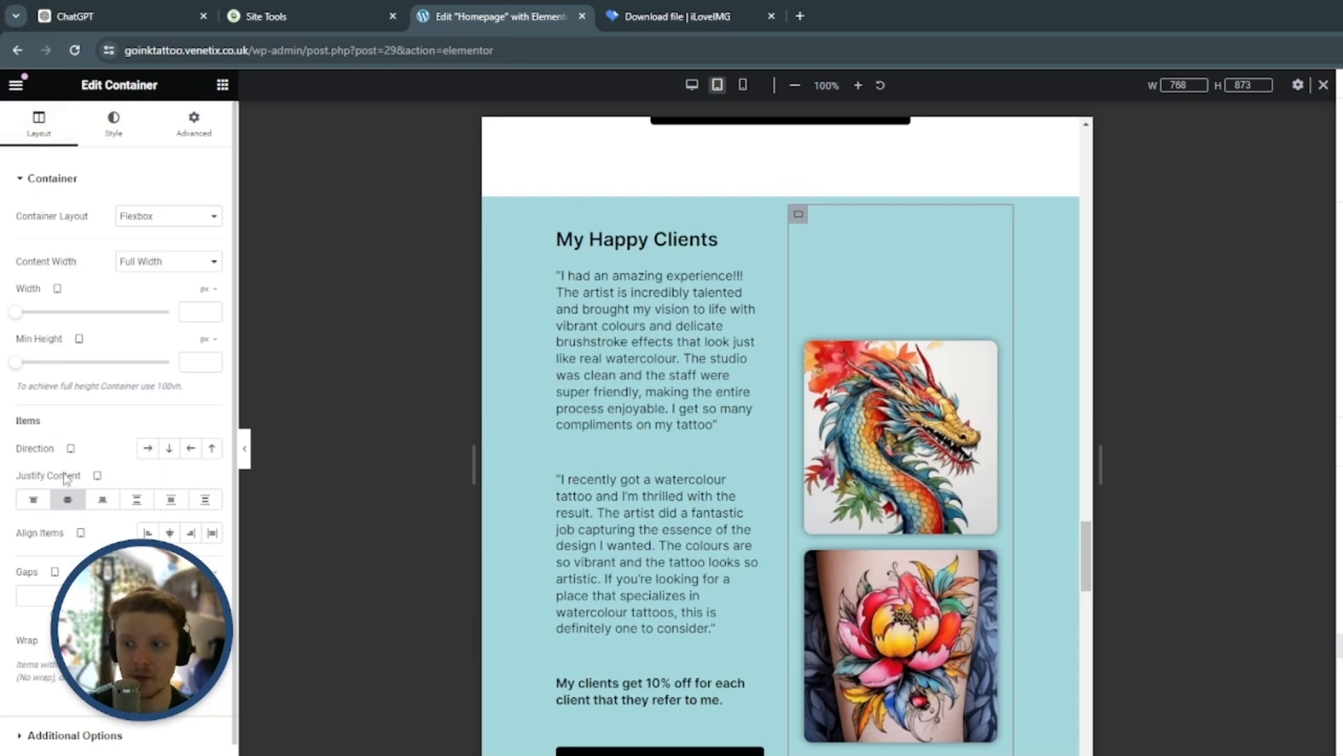
pyautogui.click(103, 499)
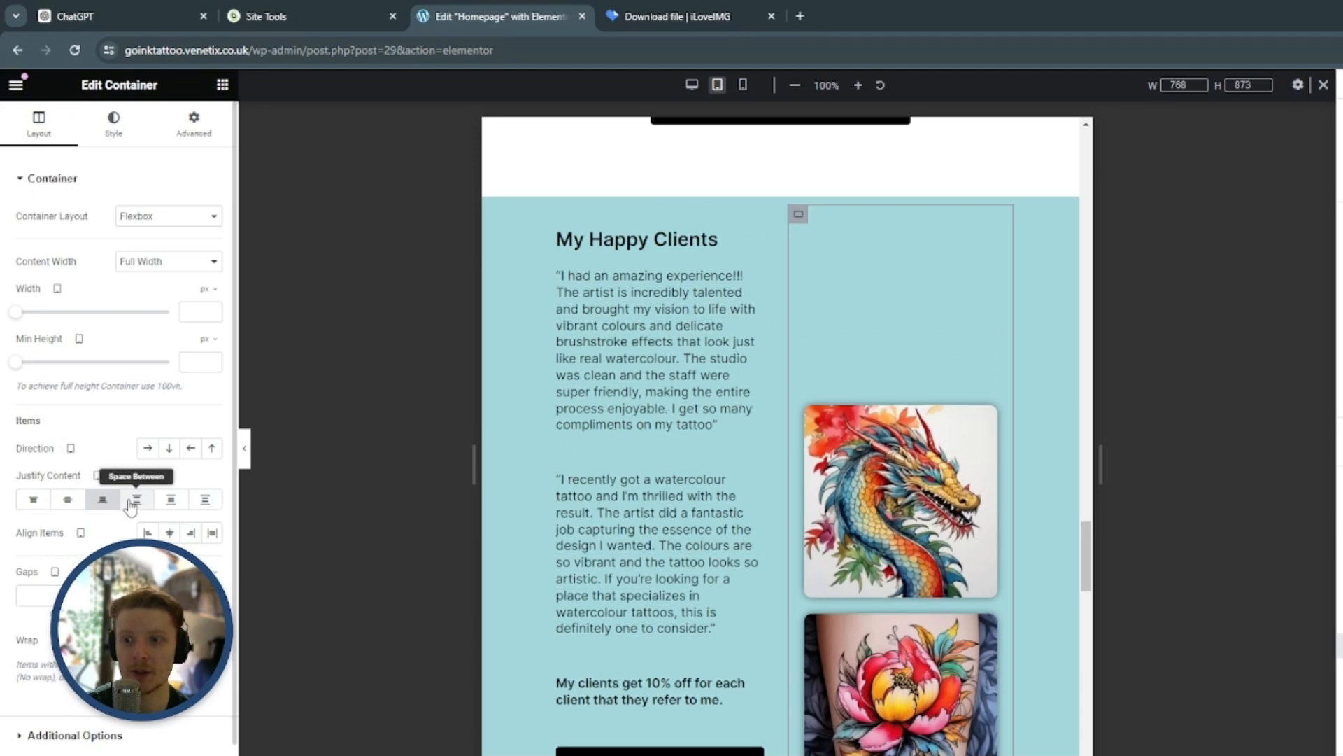
pyautogui.click(170, 499)
pyautogui.click(205, 499)
pyautogui.click(33, 499)
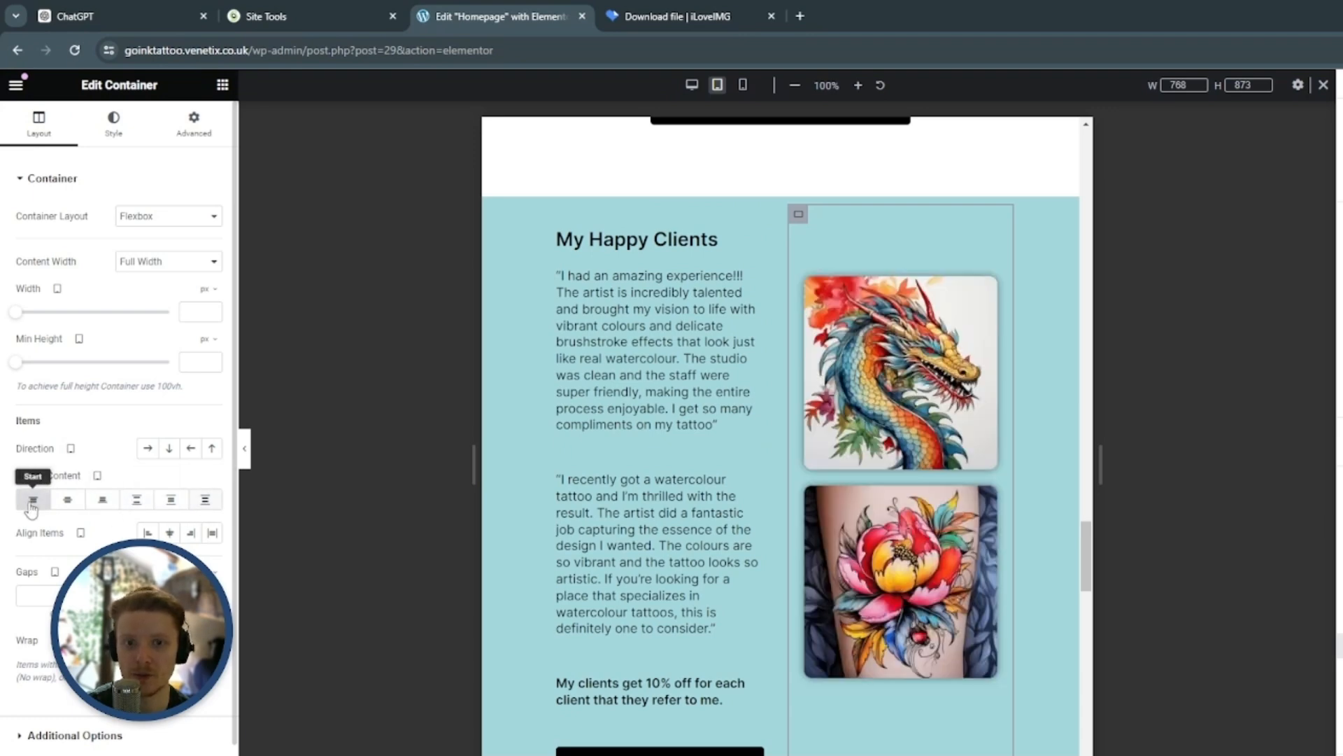
# Set the typography of the booking button below the testimonials to 18 px size and 1.2 em line height
pyautogui.scroll(-5, 953, 310)
pyautogui.scroll(8, 925, 444)
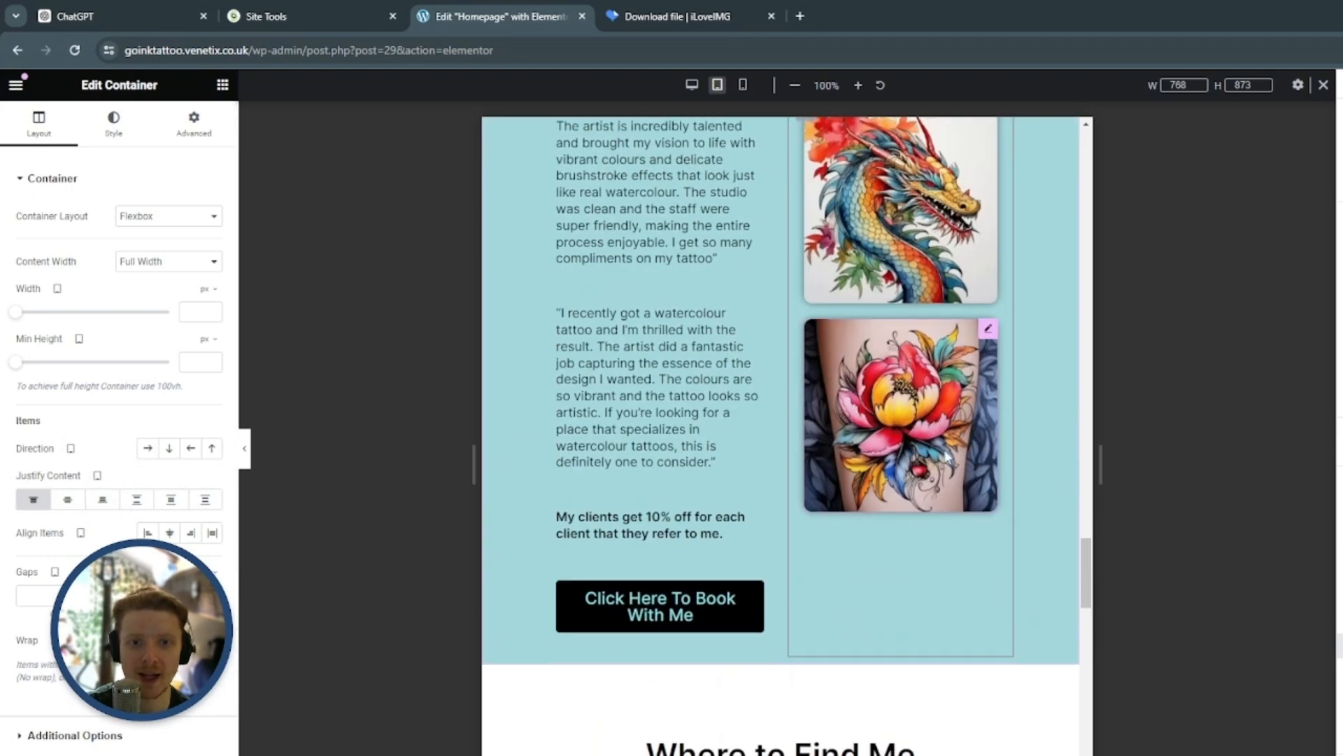
pyautogui.scroll(-2, 902, 450)
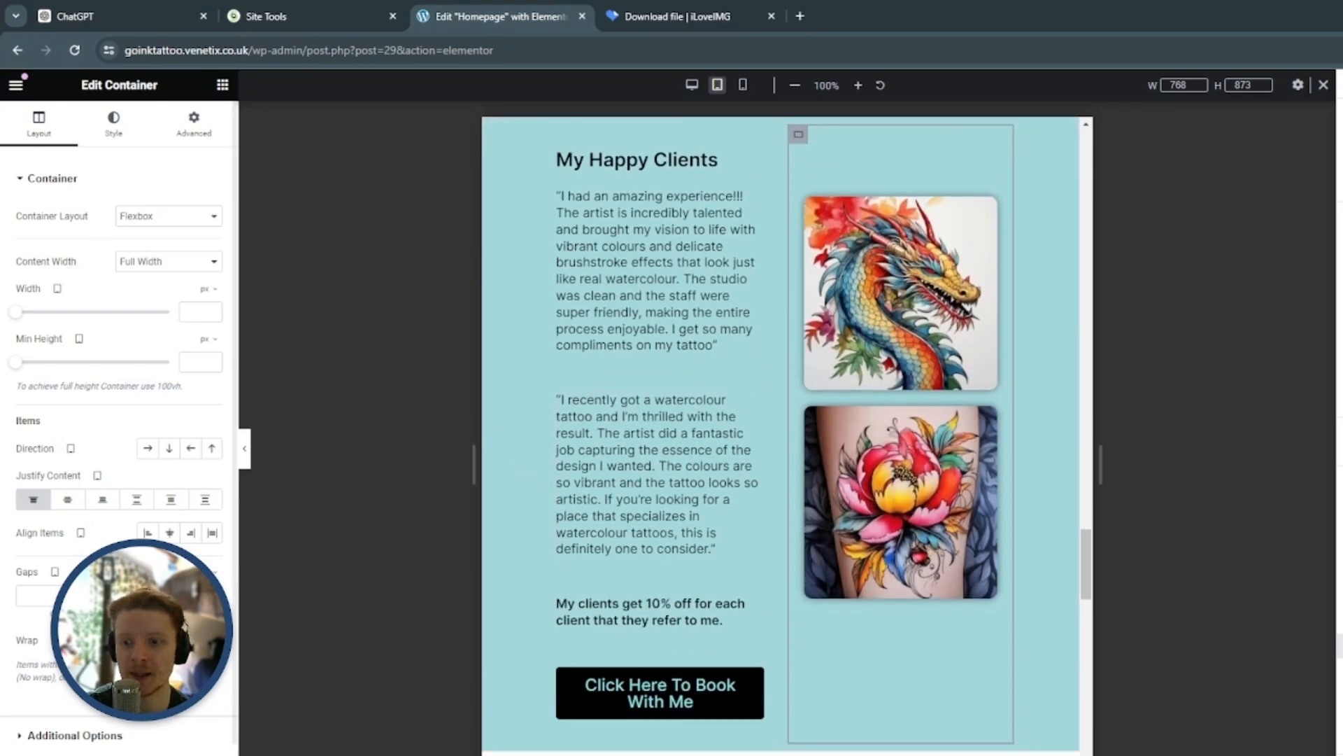
pyautogui.scroll(-5, 752, 287)
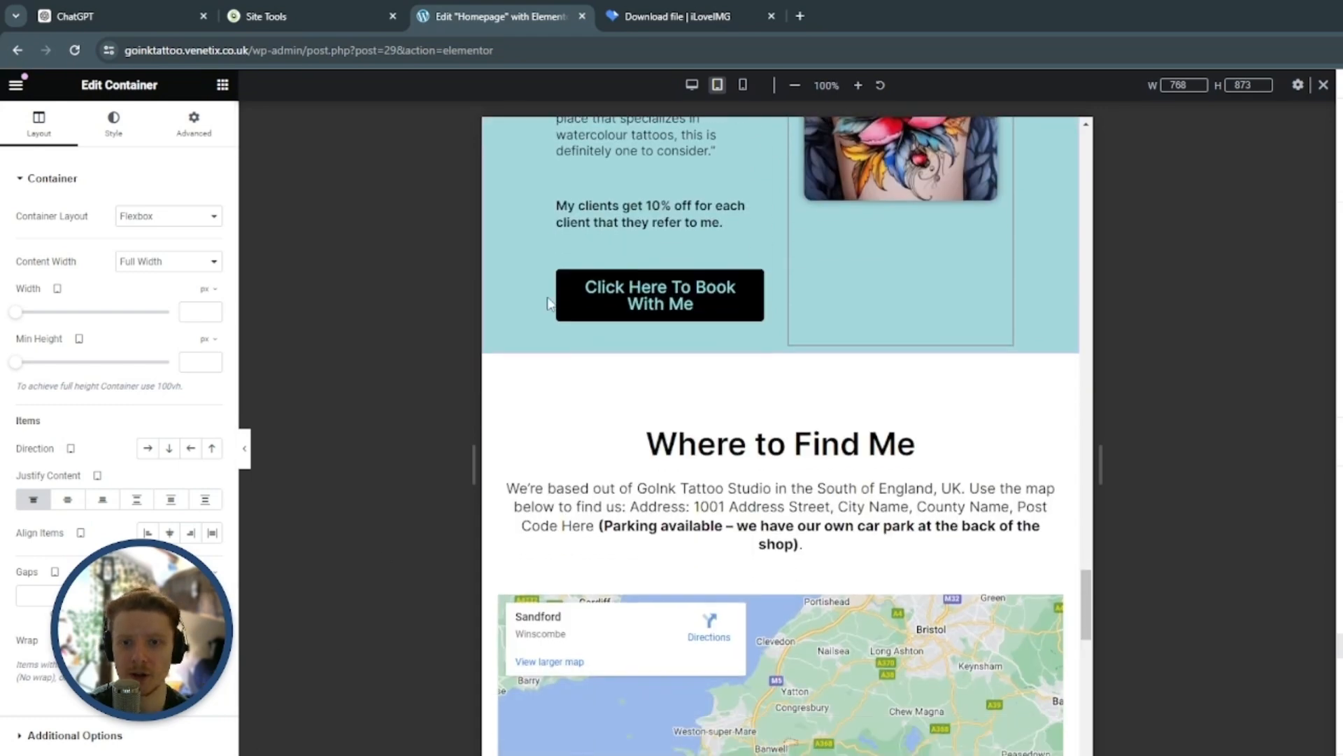
pyautogui.click(752, 283)
pyautogui.click(116, 124)
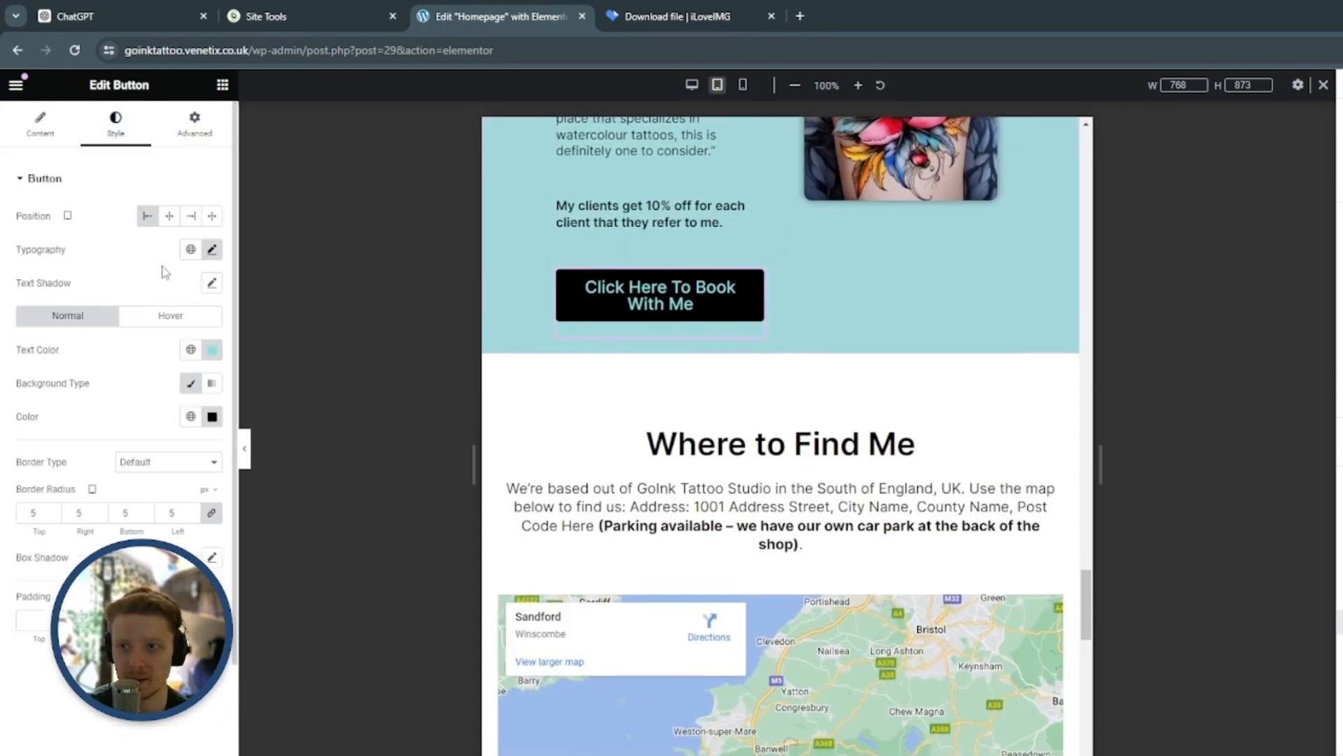
pyautogui.click(211, 249)
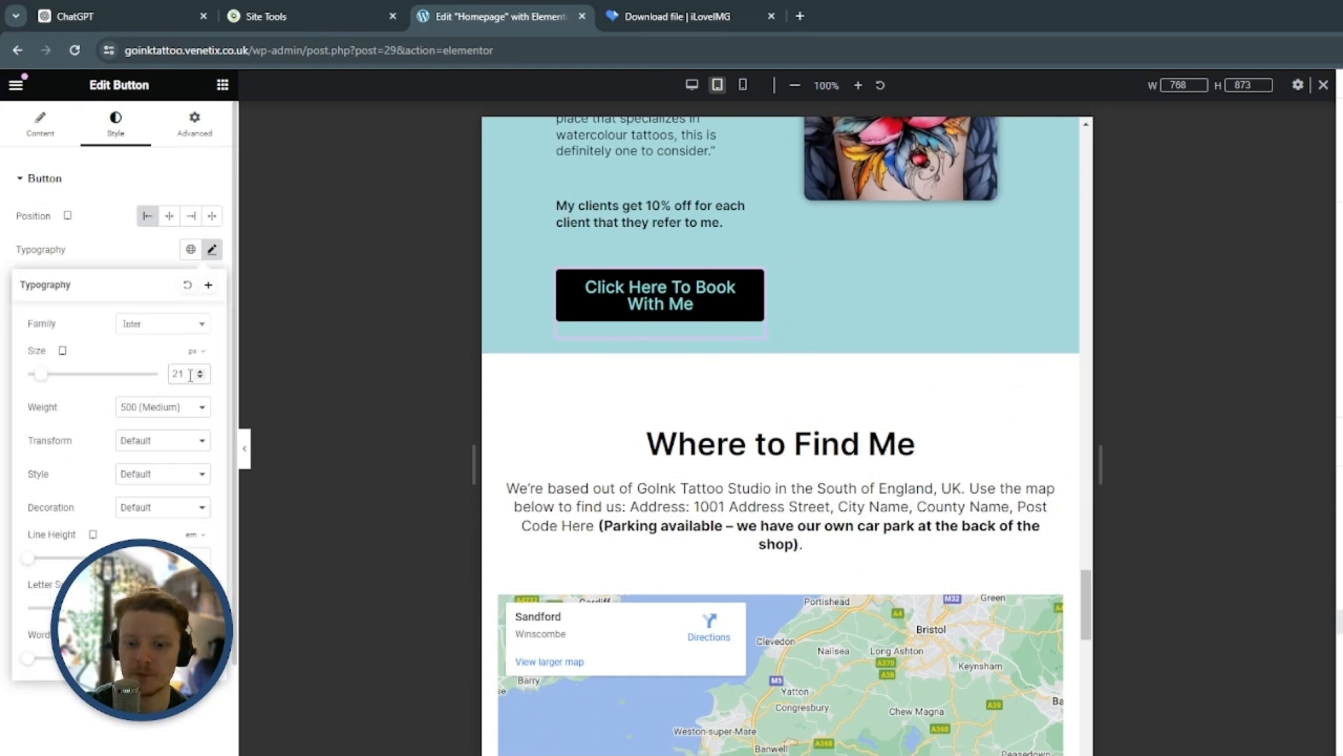
pyautogui.write('18')
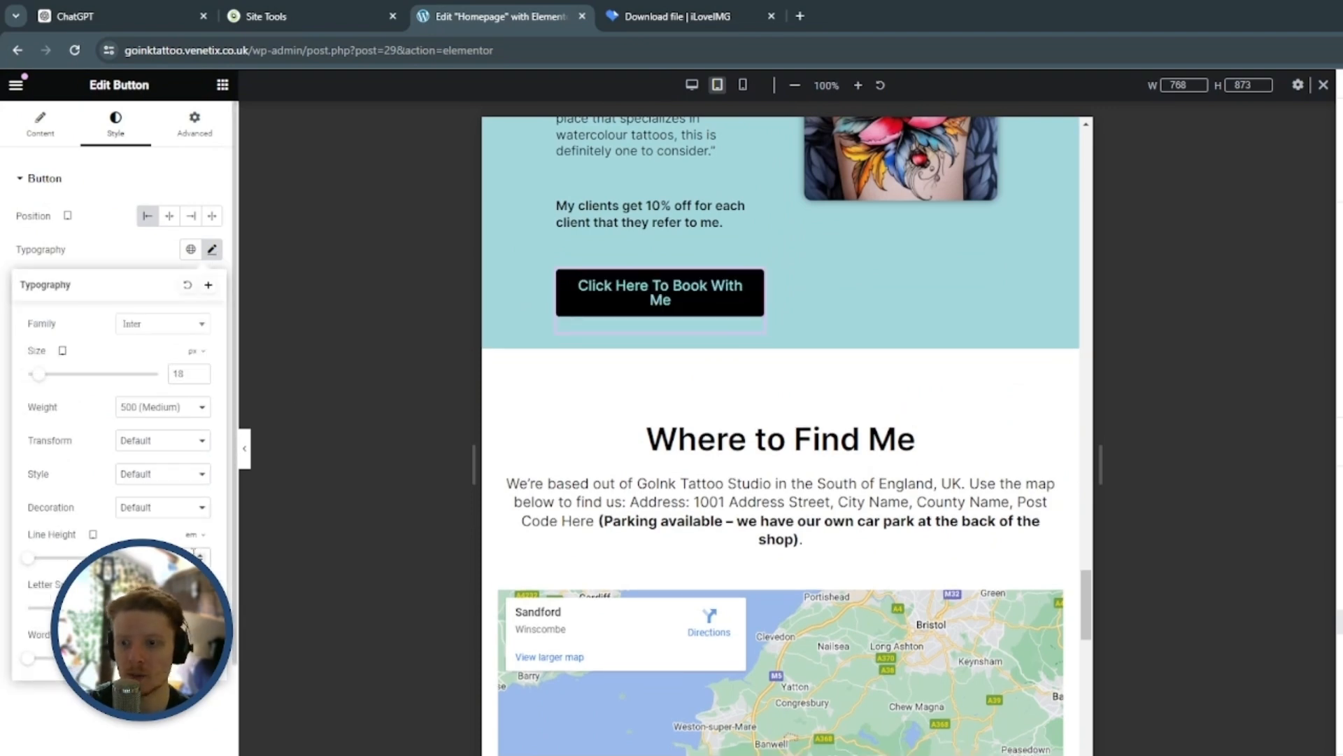
pyautogui.write('1.2')
pyautogui.scroll(9, 821, 454)
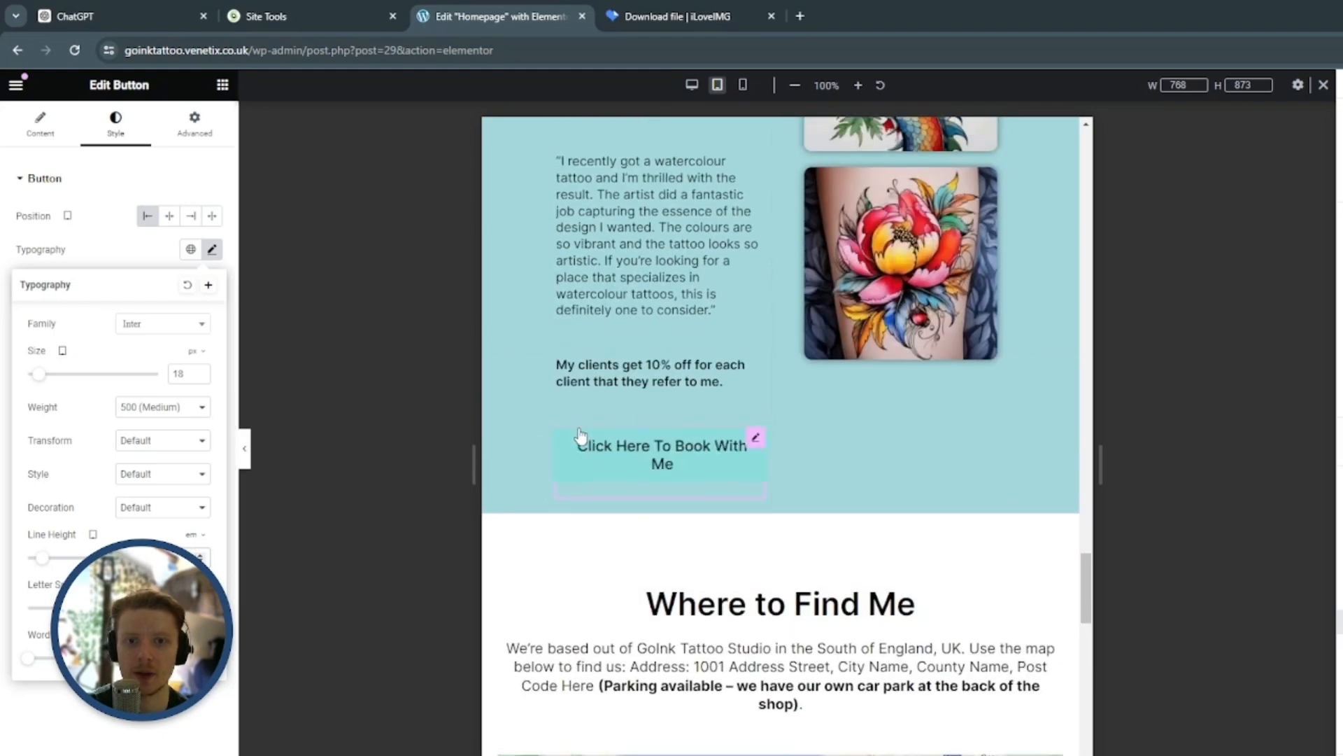
# Set the spacer above the Where to Find Me heading to 25 px for tablet
pyautogui.scroll(-7, 803, 437)
pyautogui.scroll(-3, 804, 439)
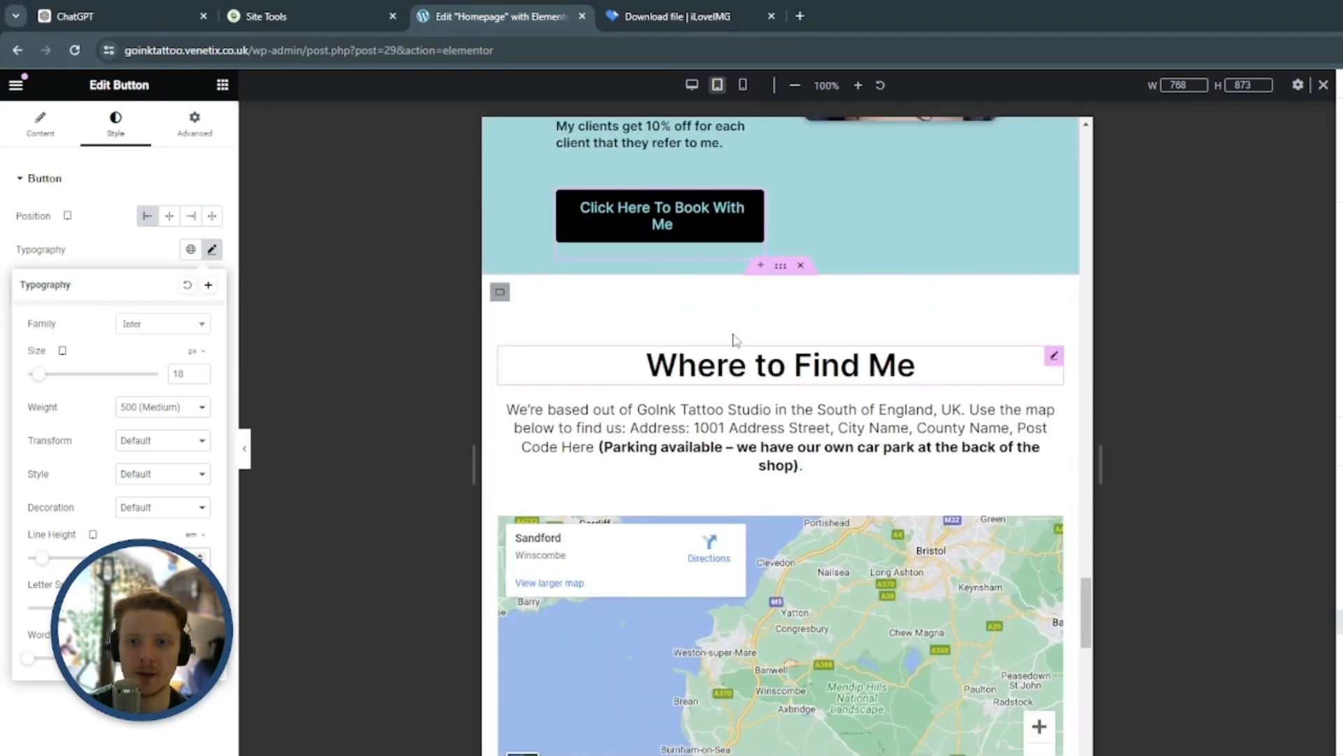
pyautogui.scroll(-2, 700, 267)
pyautogui.scroll(2, 769, 259)
pyautogui.scroll(-1, 803, 252)
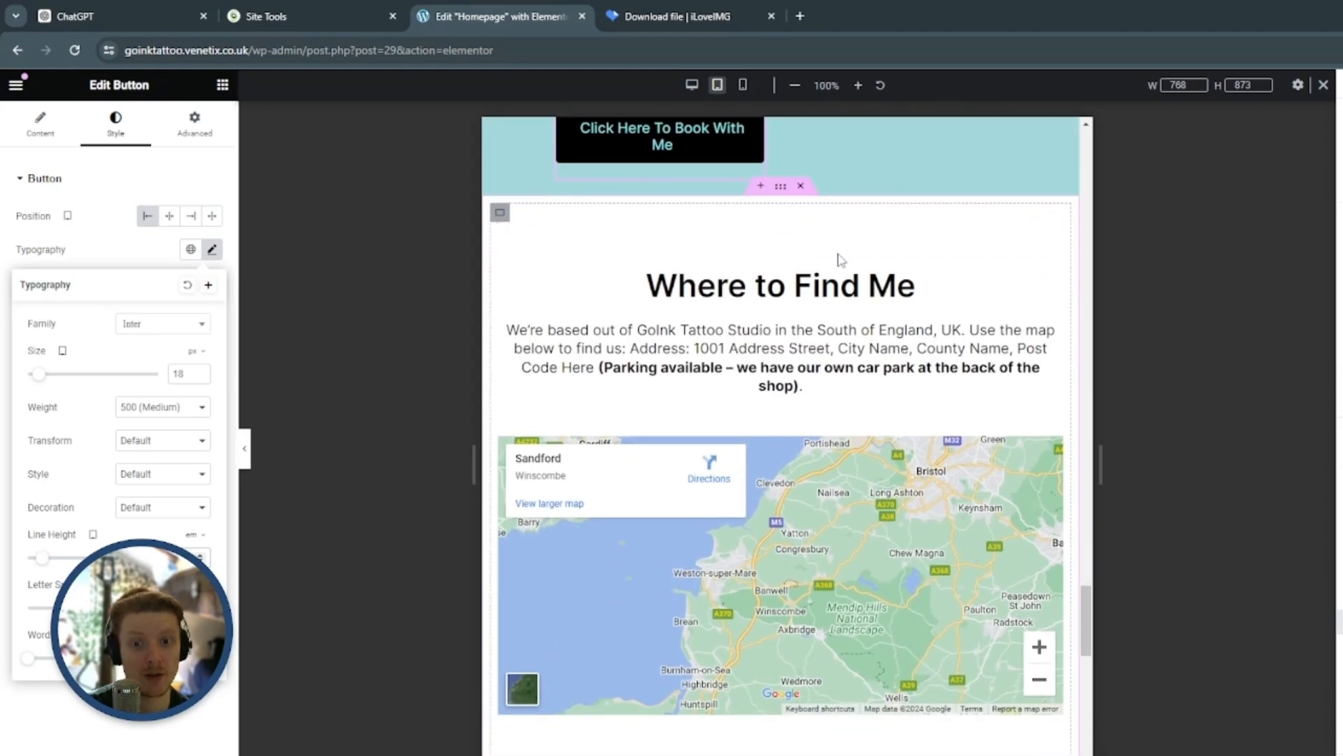
pyautogui.click(856, 240)
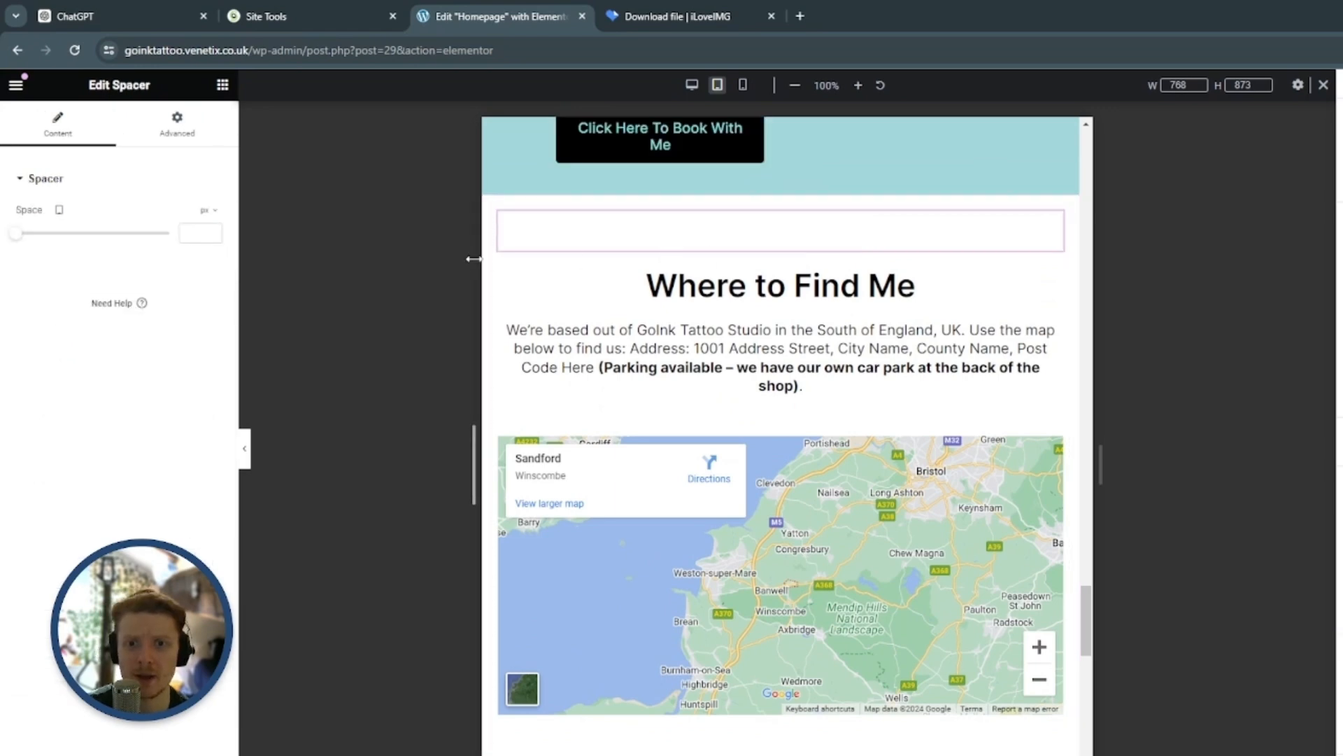
pyautogui.click(188, 234)
pyautogui.write('25')
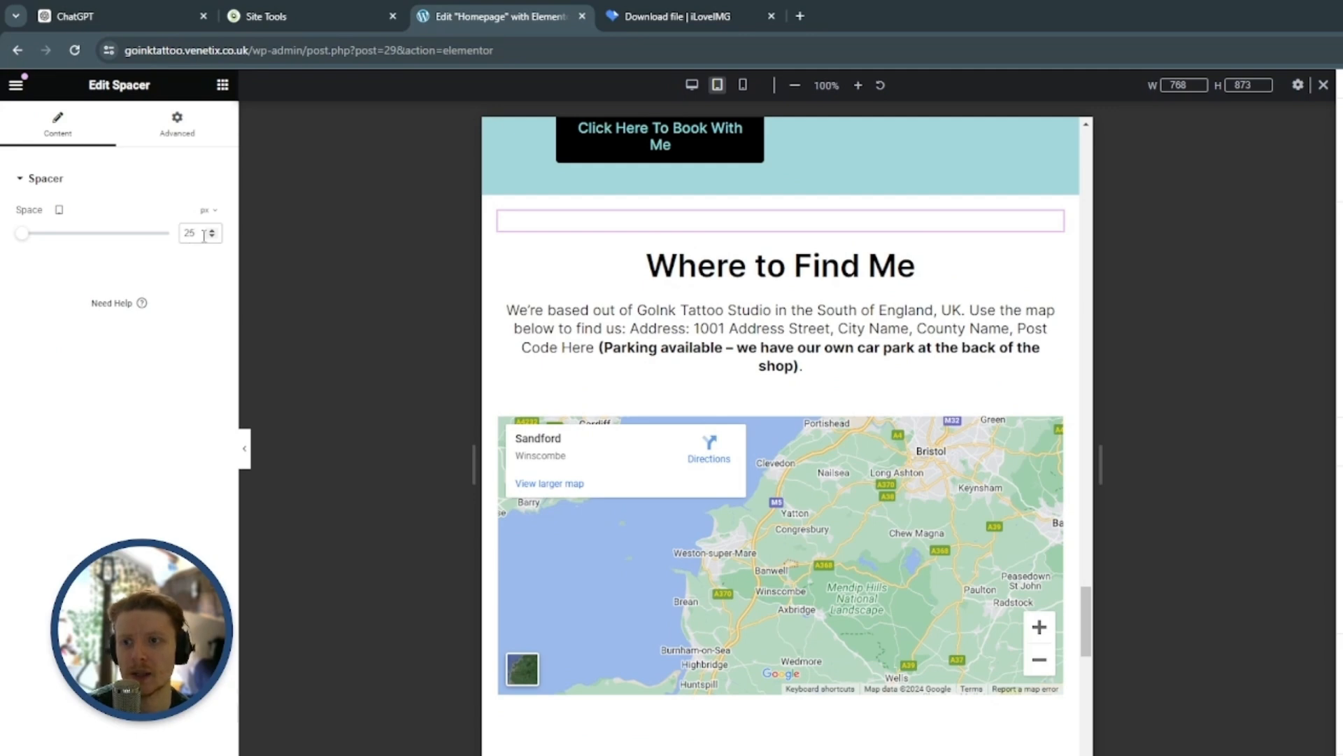
# Set the boxed width of the Where to Find Me section's container to 80% for tablet
pyautogui.scroll(-1, 846, 210)
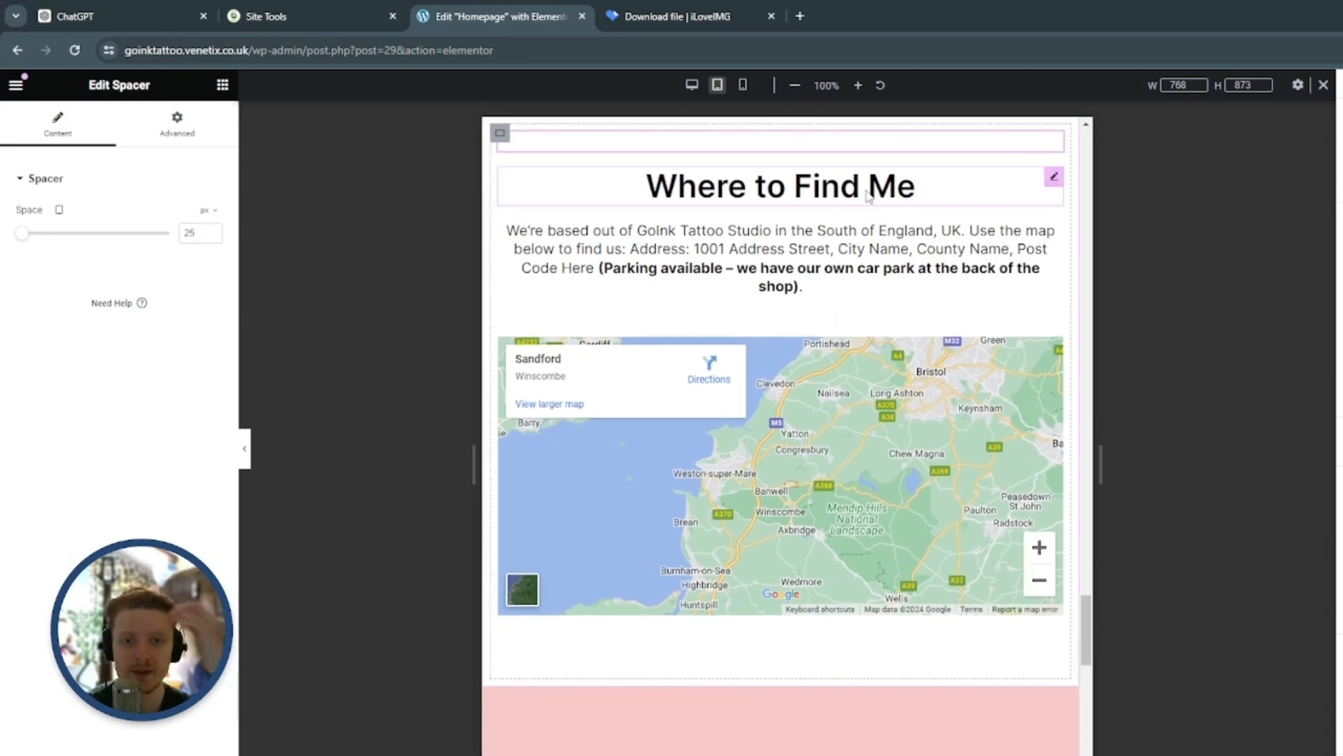
pyautogui.scroll(-2, 781, 245)
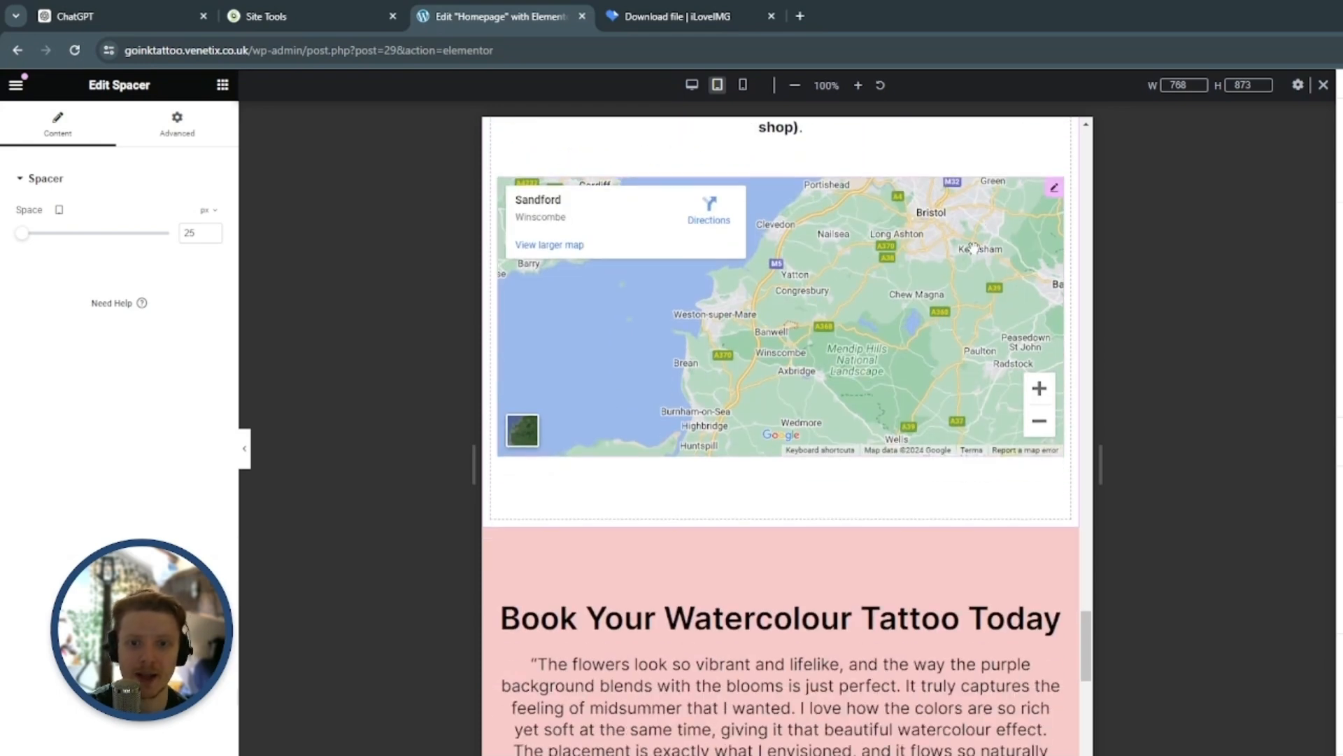
pyautogui.scroll(-1, 910, 350)
pyautogui.scroll(2, 1020, 461)
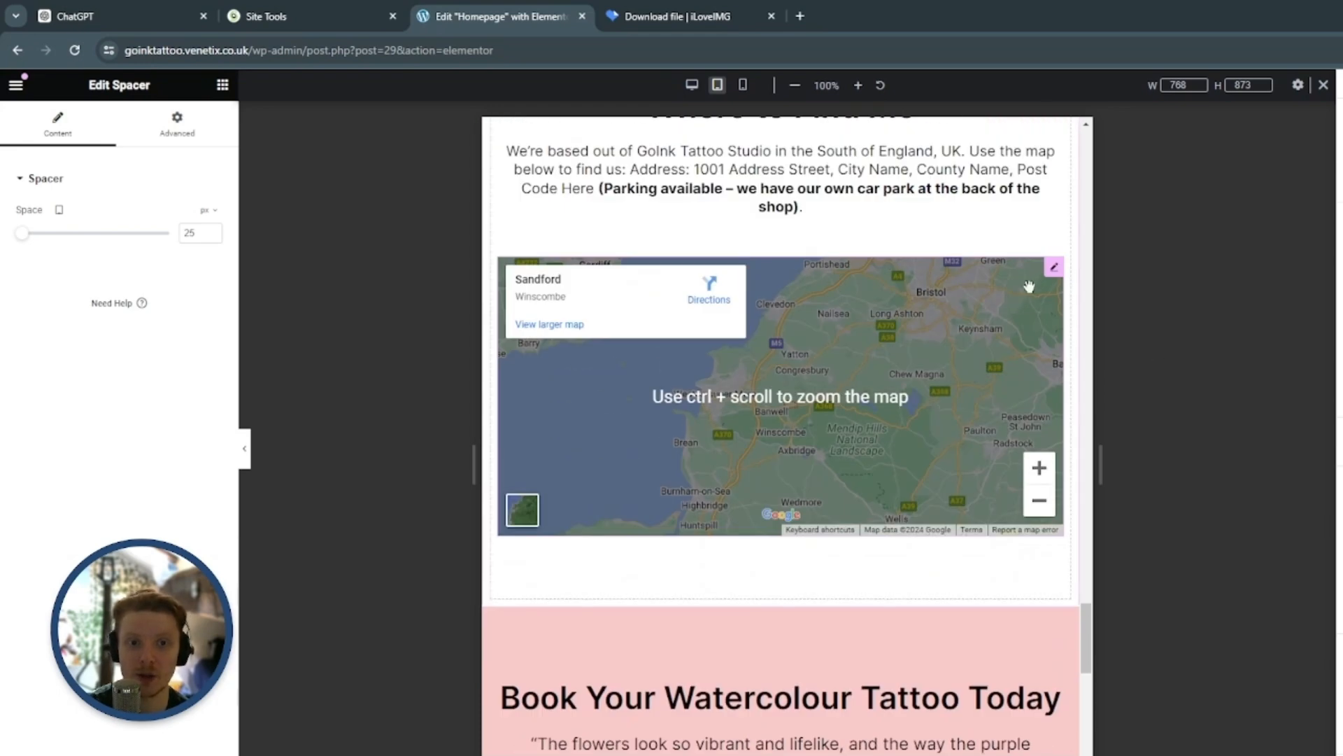
pyautogui.scroll(3, 1013, 213)
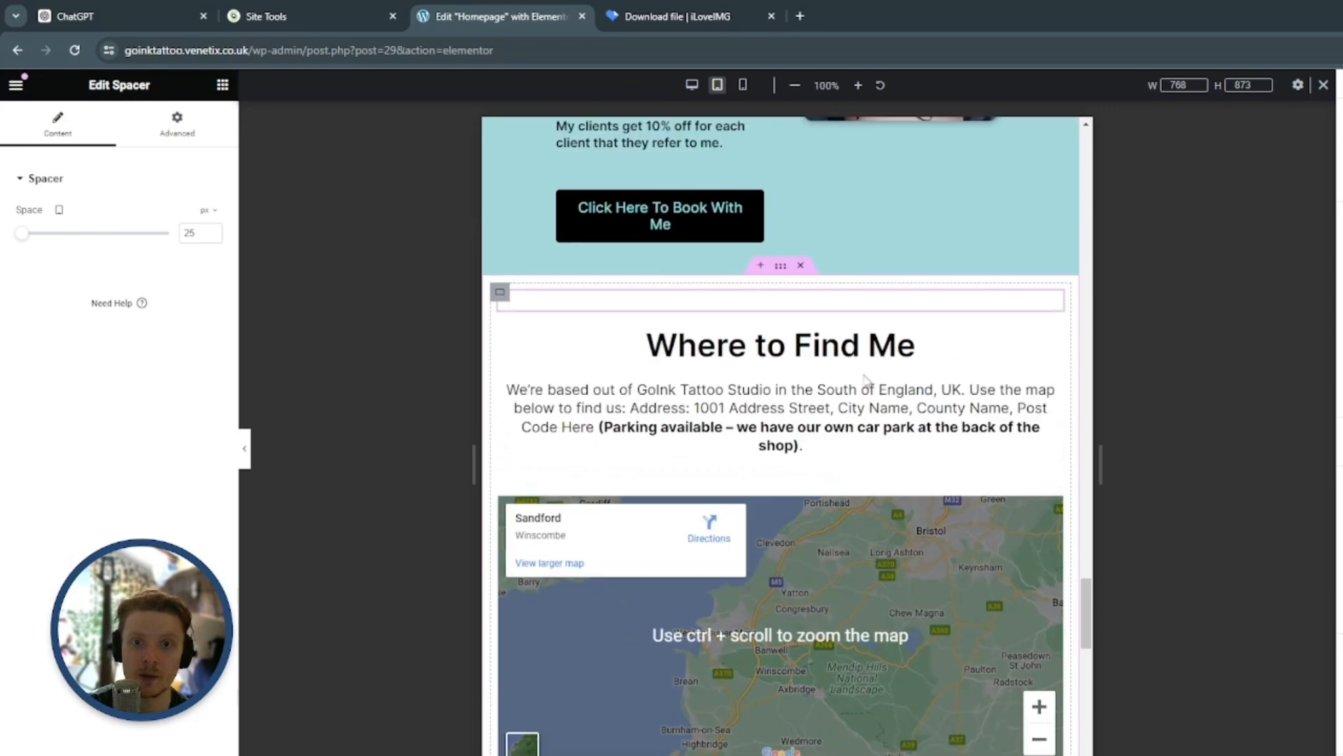
pyautogui.click(781, 266)
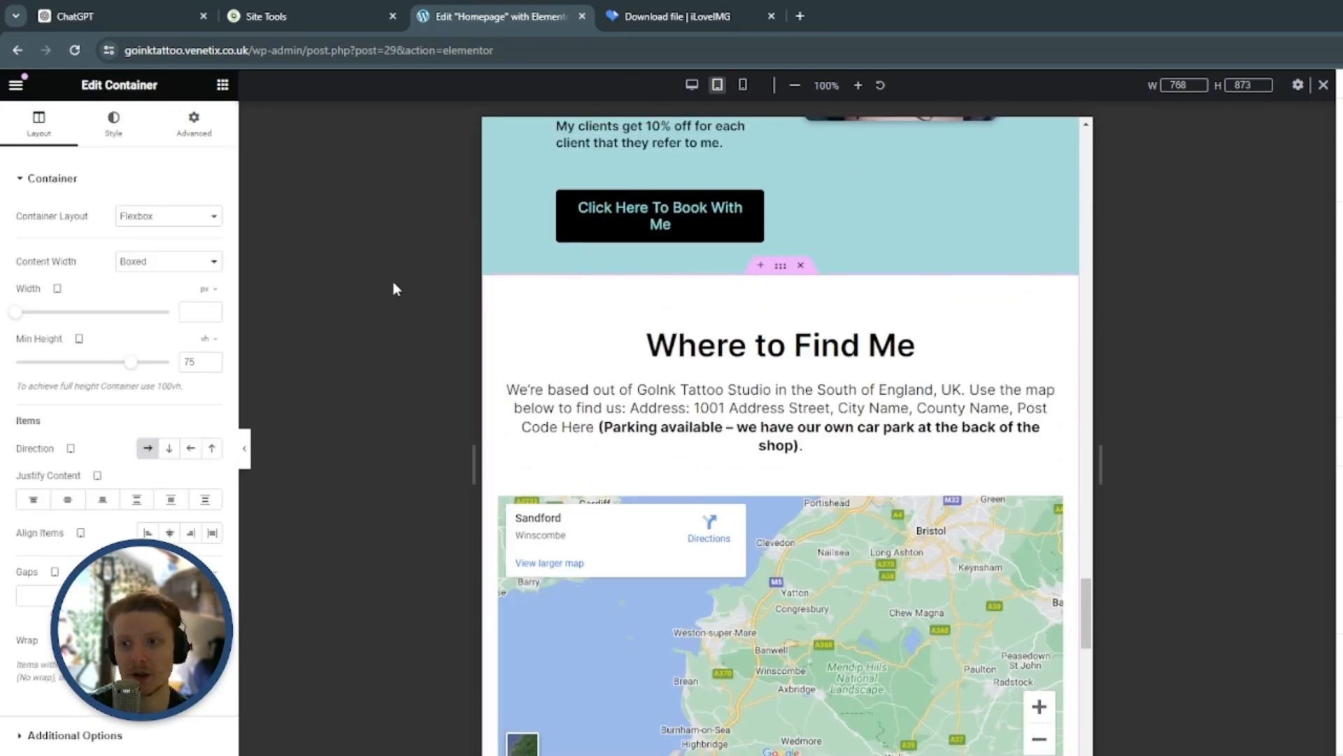
pyautogui.click(207, 289)
pyautogui.click(207, 309)
pyautogui.click(199, 310)
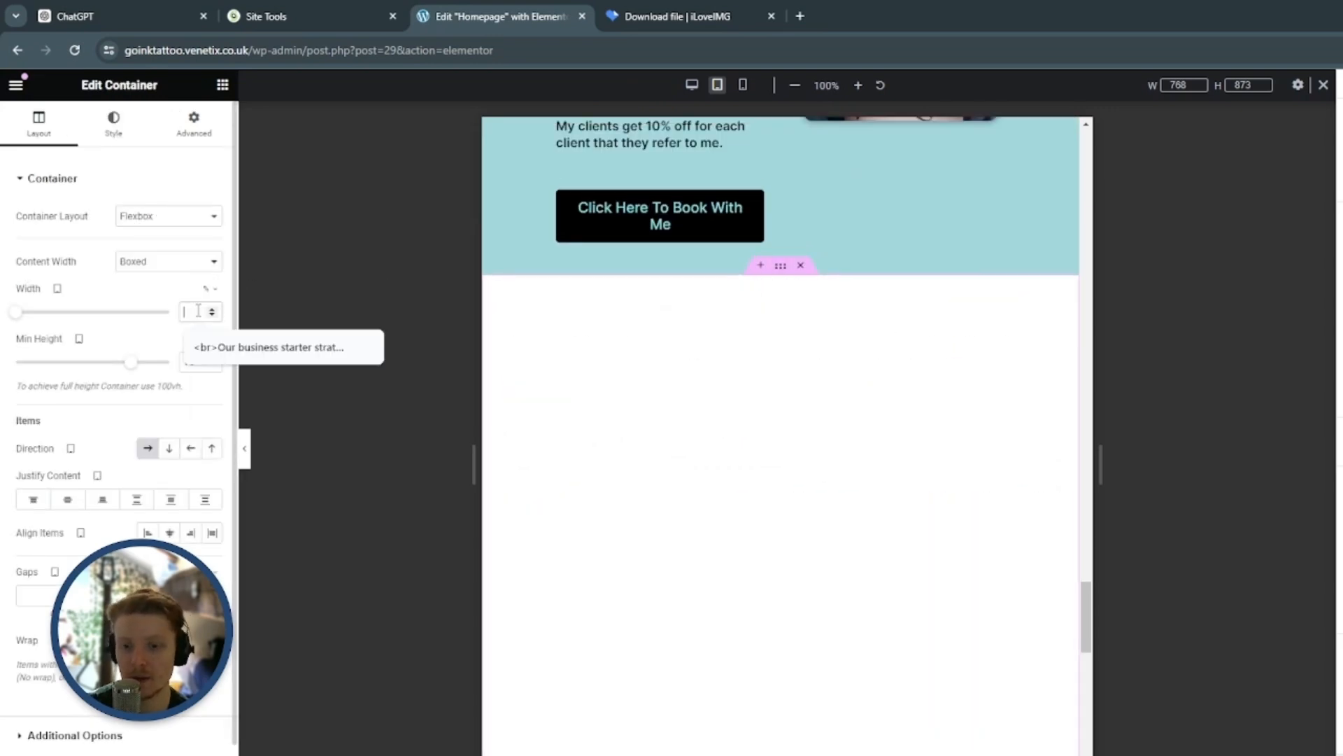
pyautogui.write('80')
pyautogui.scroll(-3, 1029, 341)
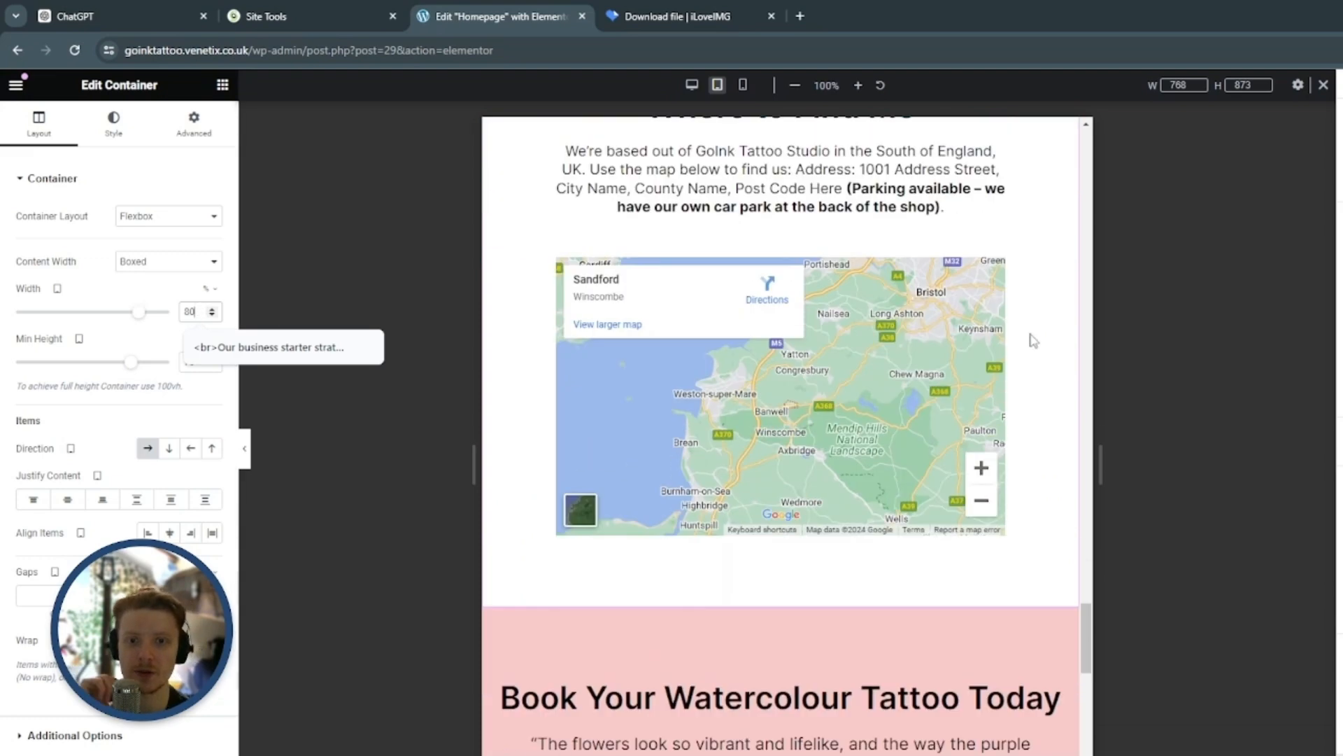
pyautogui.scroll(3, 1029, 371)
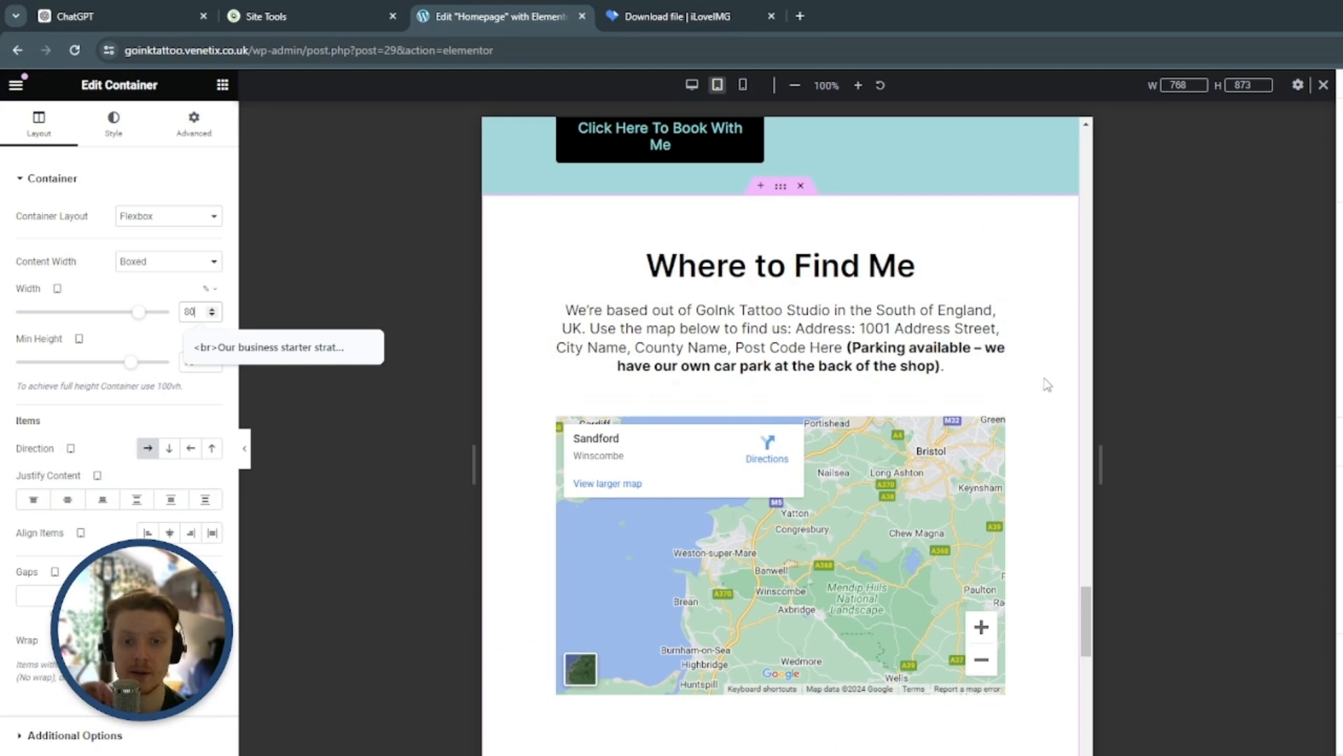
# Set the spacer beneath the Where to Find Me map to 25 px for tablet
pyautogui.scroll(-5, 1035, 371)
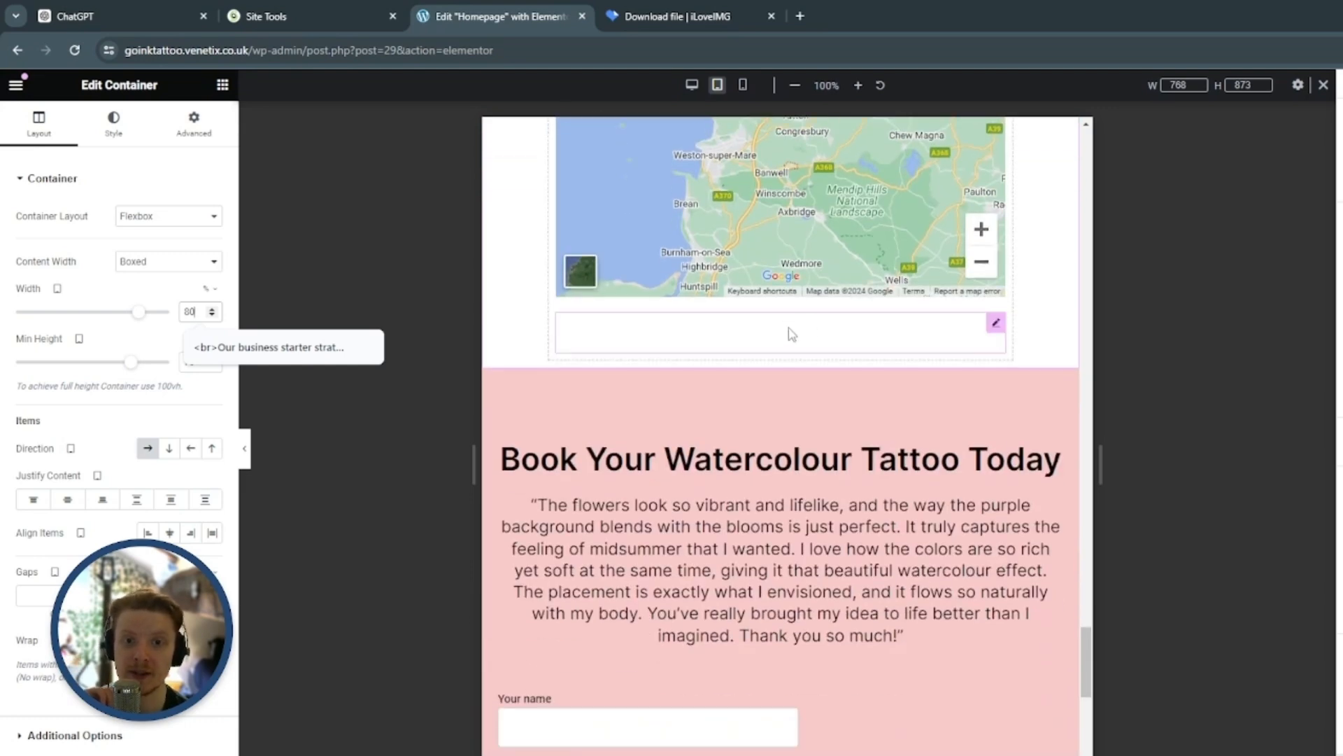
pyautogui.click(824, 341)
pyautogui.click(204, 237)
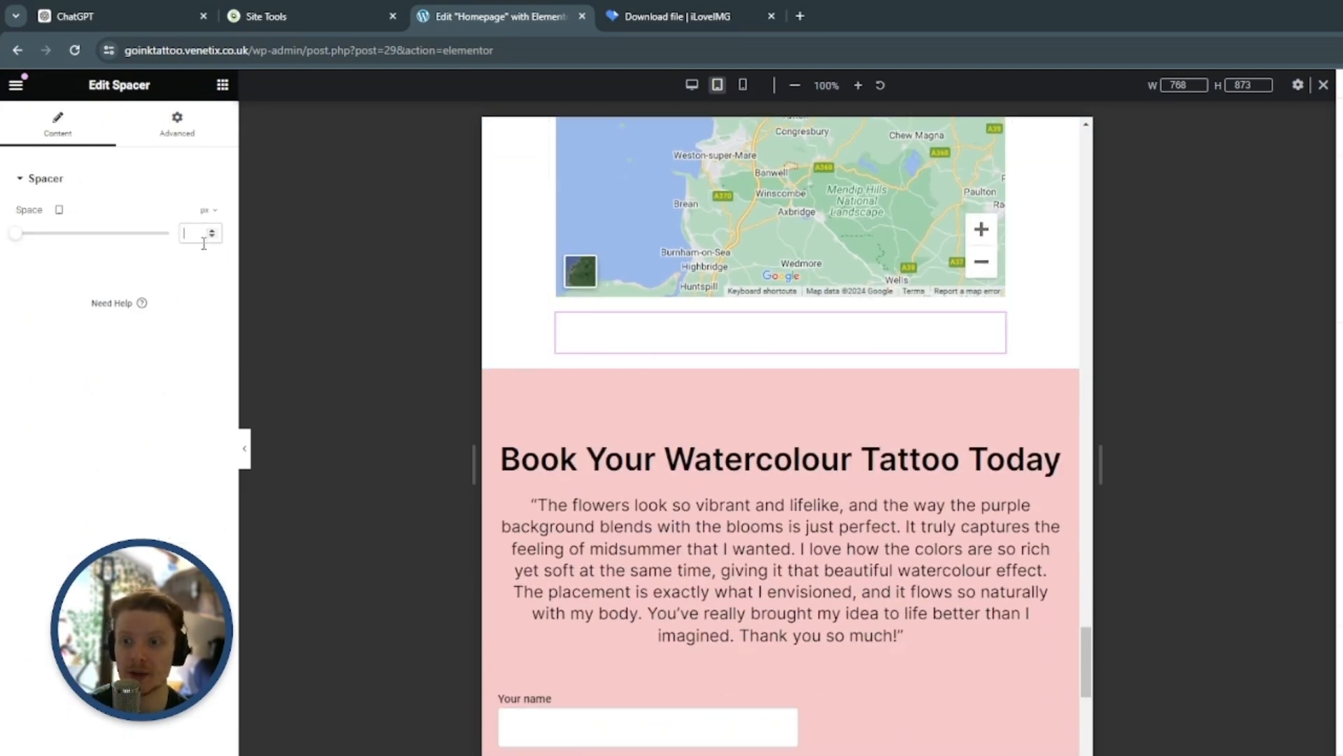
pyautogui.write('25')
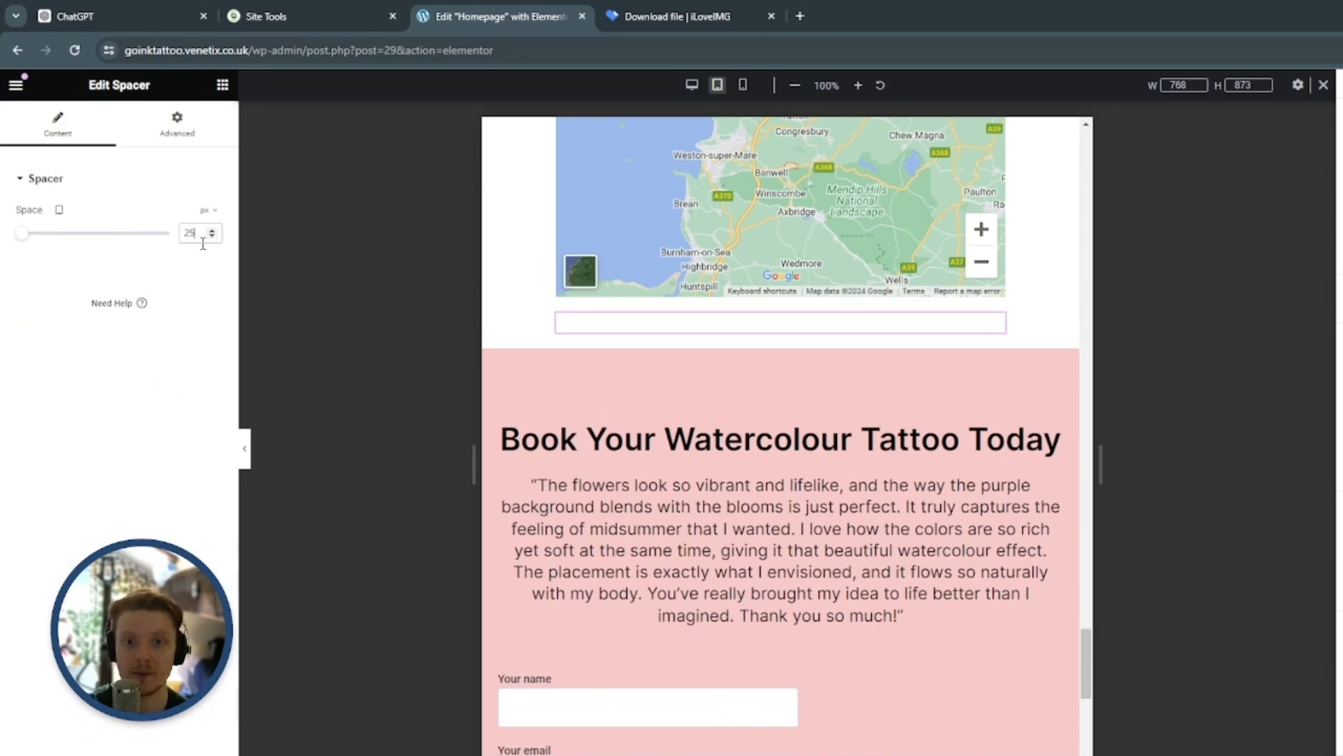
# Set the boxed width of the Book Your Watercolour Tattoo Today section's container to 80% for tablet
pyautogui.scroll(-3, 705, 345)
pyautogui.scroll(1, 797, 235)
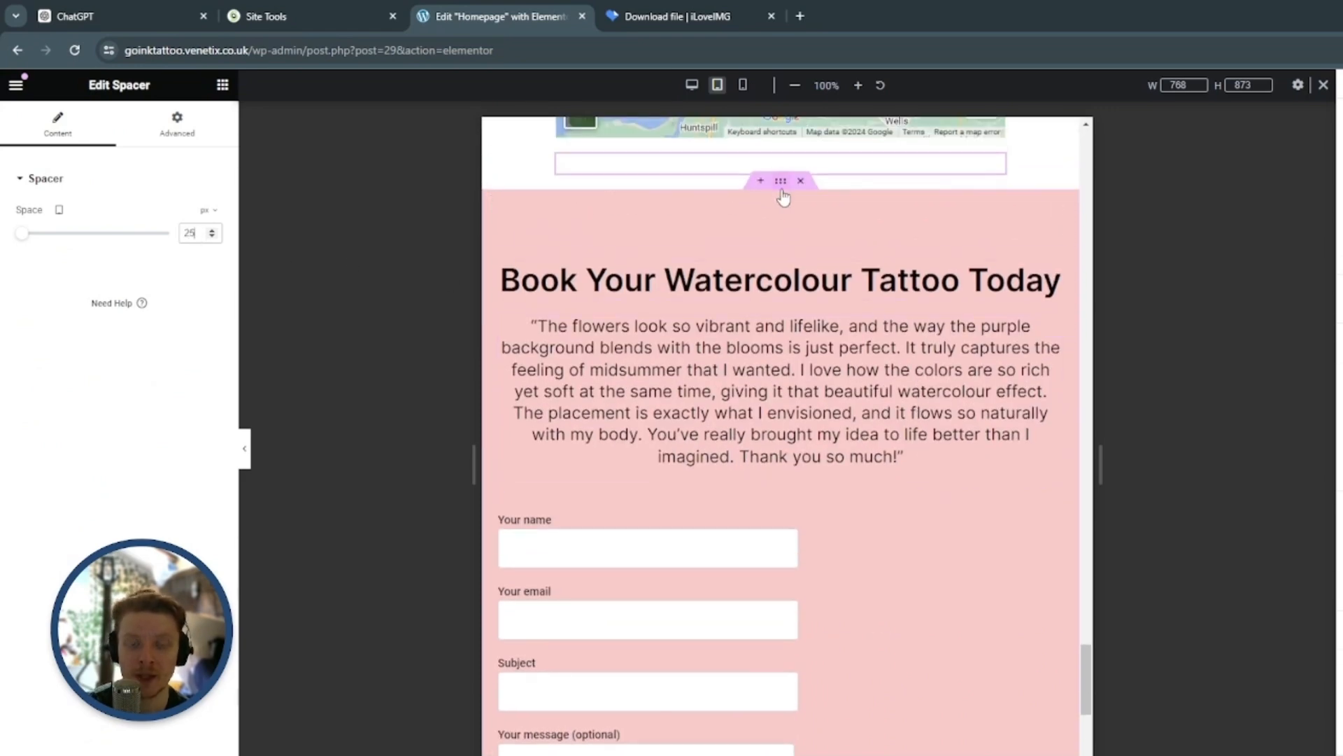
pyautogui.click(780, 180)
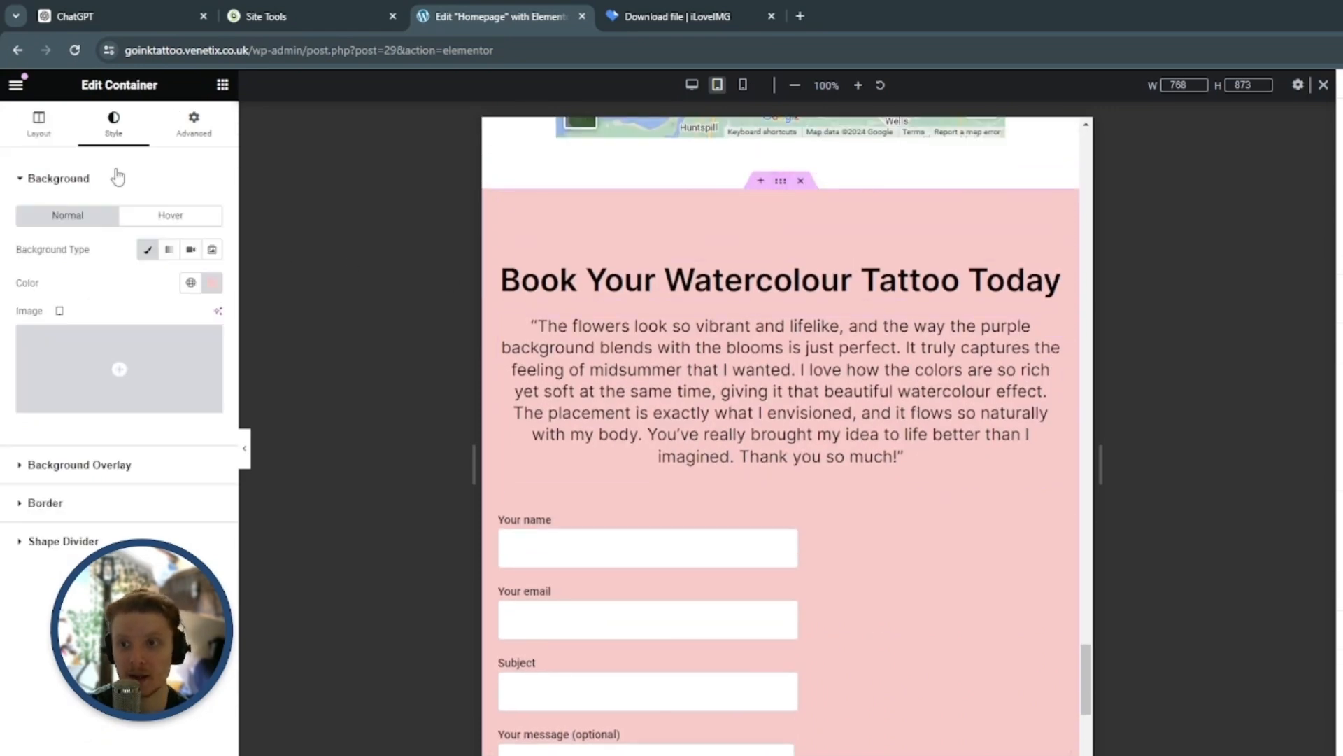
pyautogui.click(28, 136)
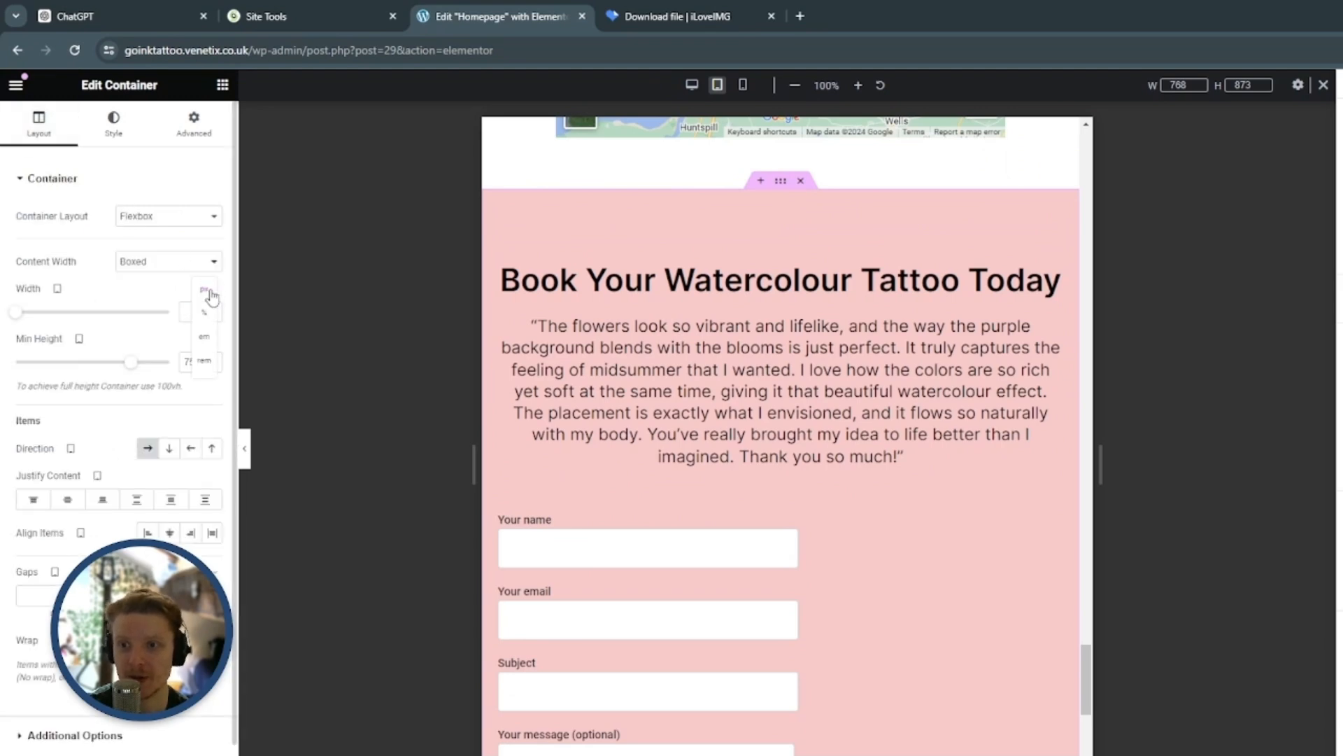
pyautogui.click(203, 315)
pyautogui.click(197, 311)
pyautogui.write('80')
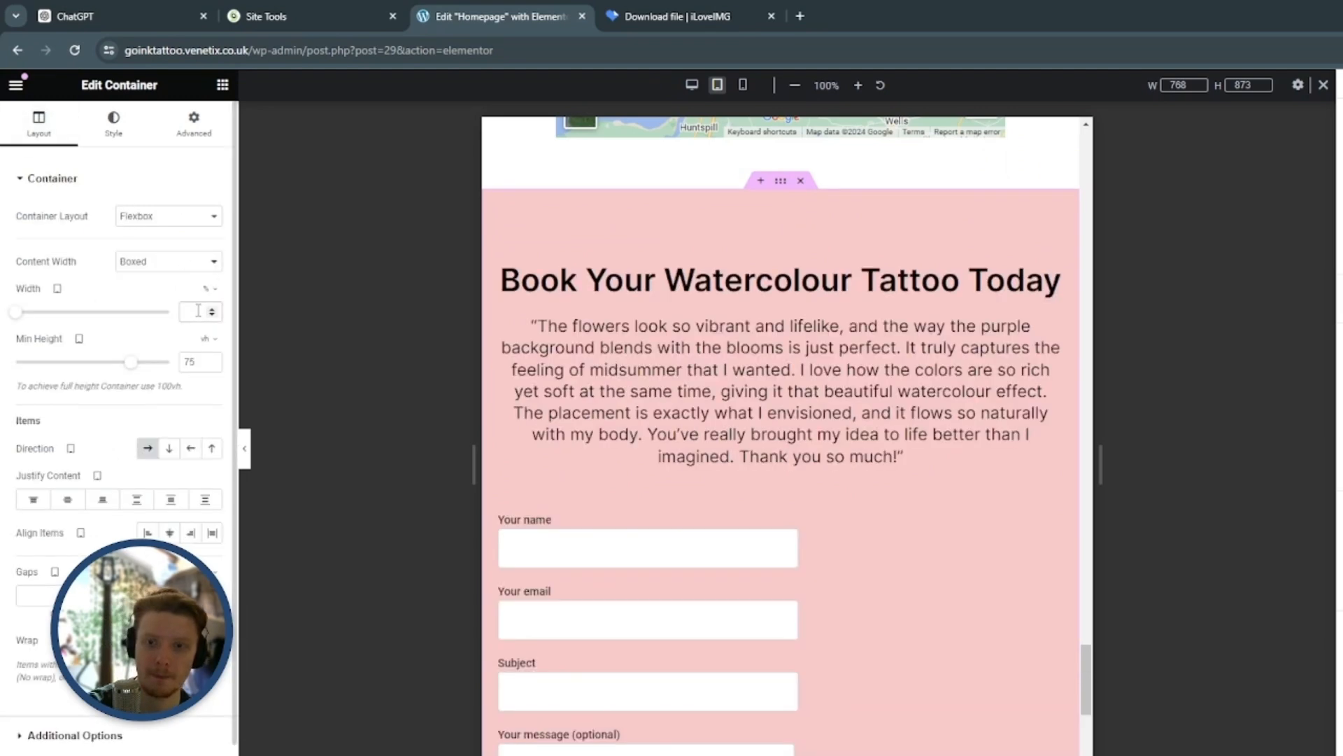
pyautogui.scroll(-1, 996, 273)
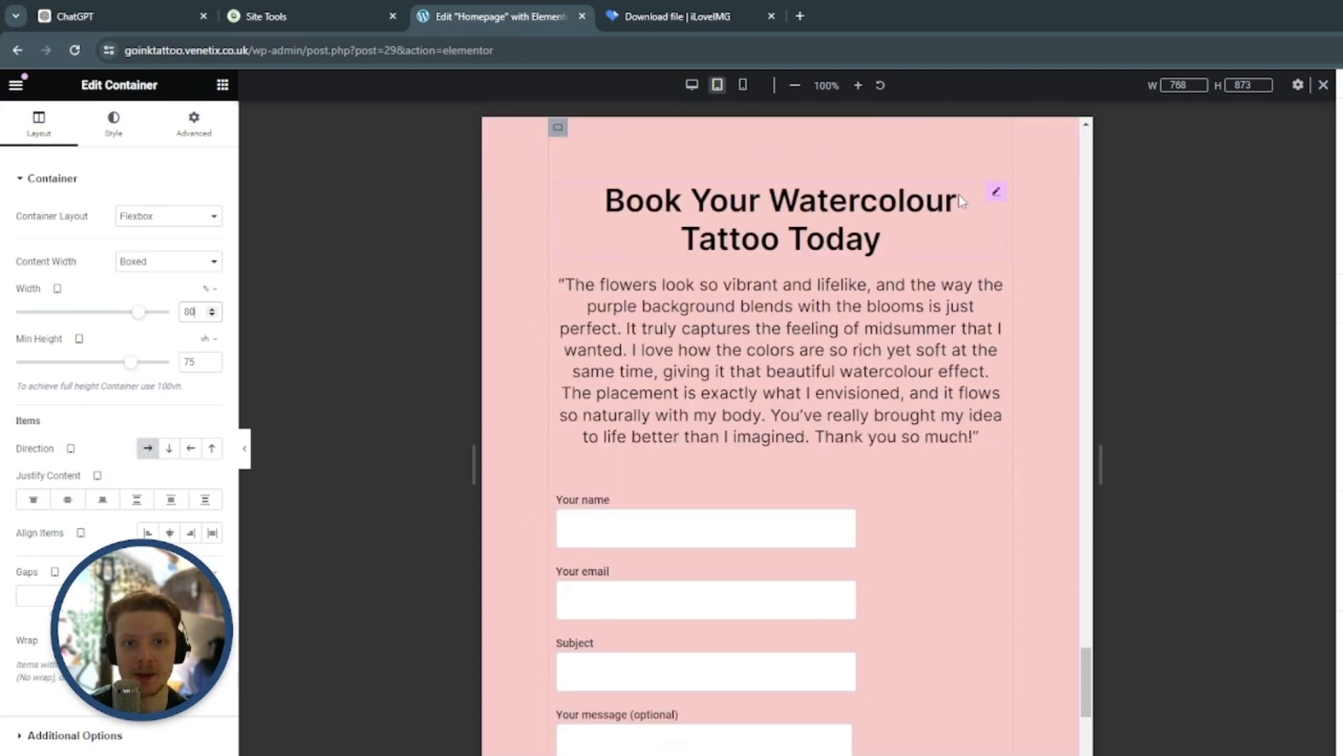
# Set the font size of the paragraph under Book Your Watercolour Tattoo Today to 18 px for tablet
pyautogui.scroll(-1, 997, 202)
pyautogui.click(996, 199)
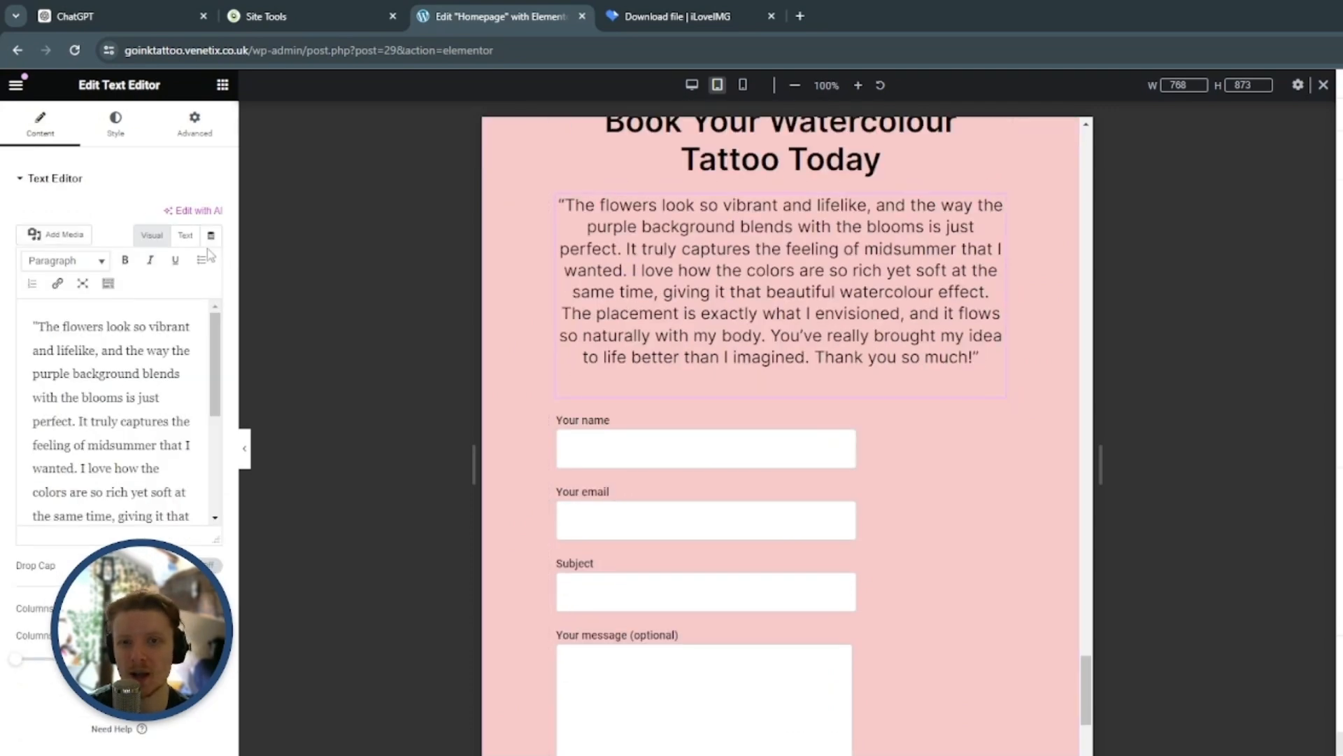
pyautogui.click(115, 133)
pyautogui.click(212, 283)
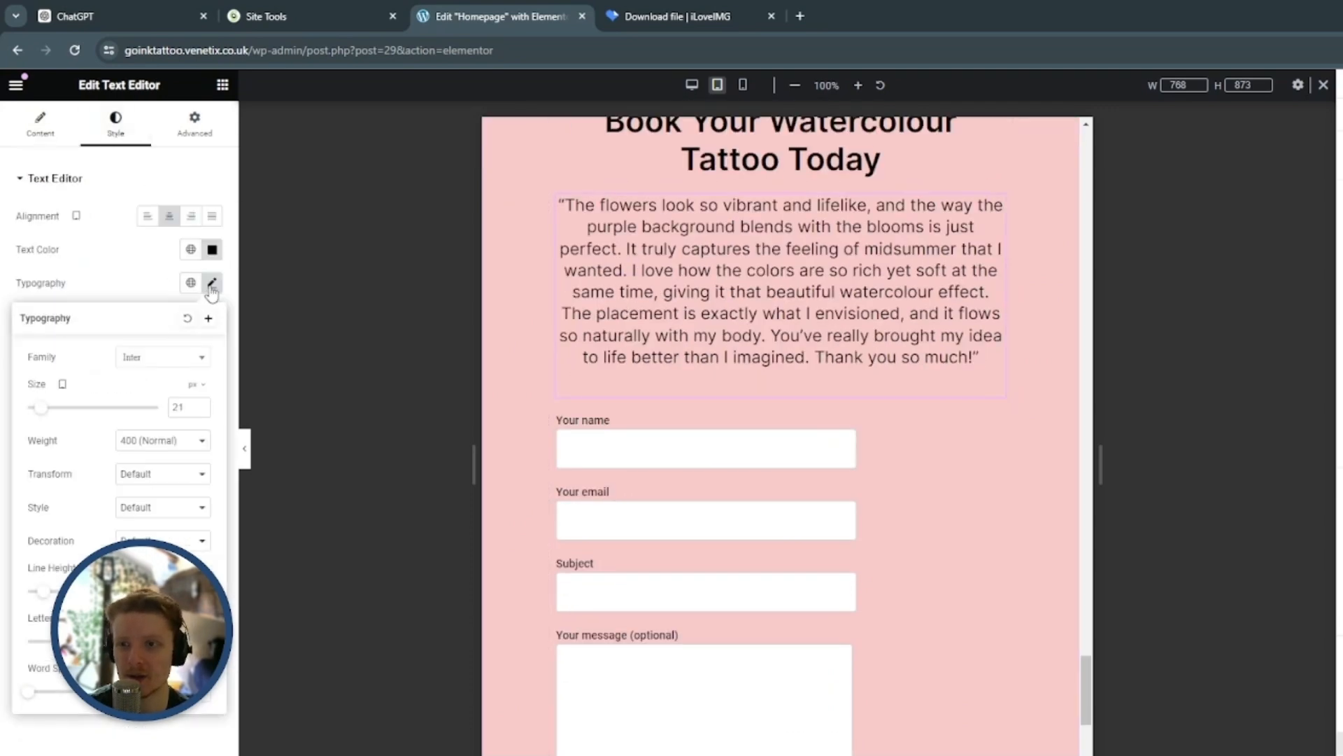
pyautogui.doubleClick(187, 404)
pyautogui.write('18')
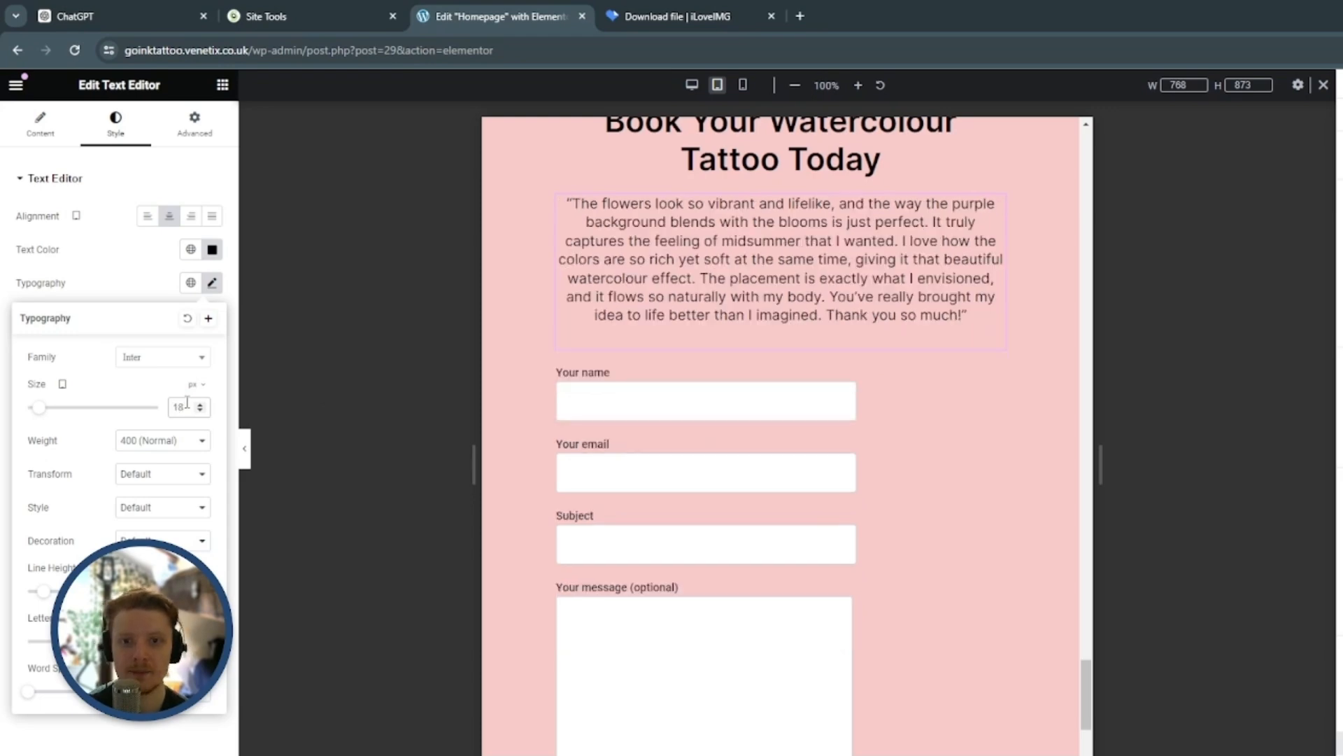
# Review the tablet layout with the editing panel hidden, from the booking form and footer back up to the hero section
pyautogui.scroll(2, 935, 461)
pyautogui.scroll(-6, 918, 610)
pyautogui.click(917, 610)
pyautogui.scroll(4, 917, 611)
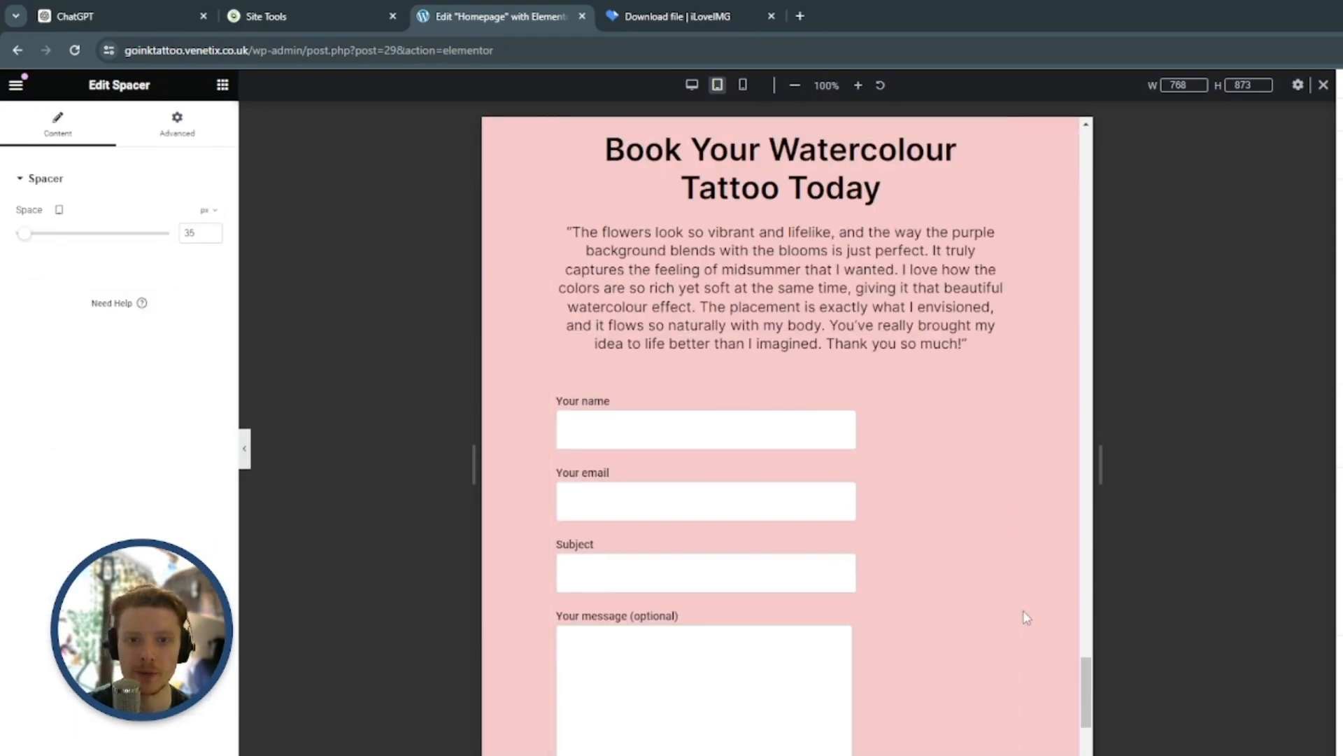
pyautogui.scroll(3, 1022, 525)
pyautogui.scroll(-10, 1032, 543)
pyautogui.scroll(-1, 1038, 550)
pyautogui.click(244, 448)
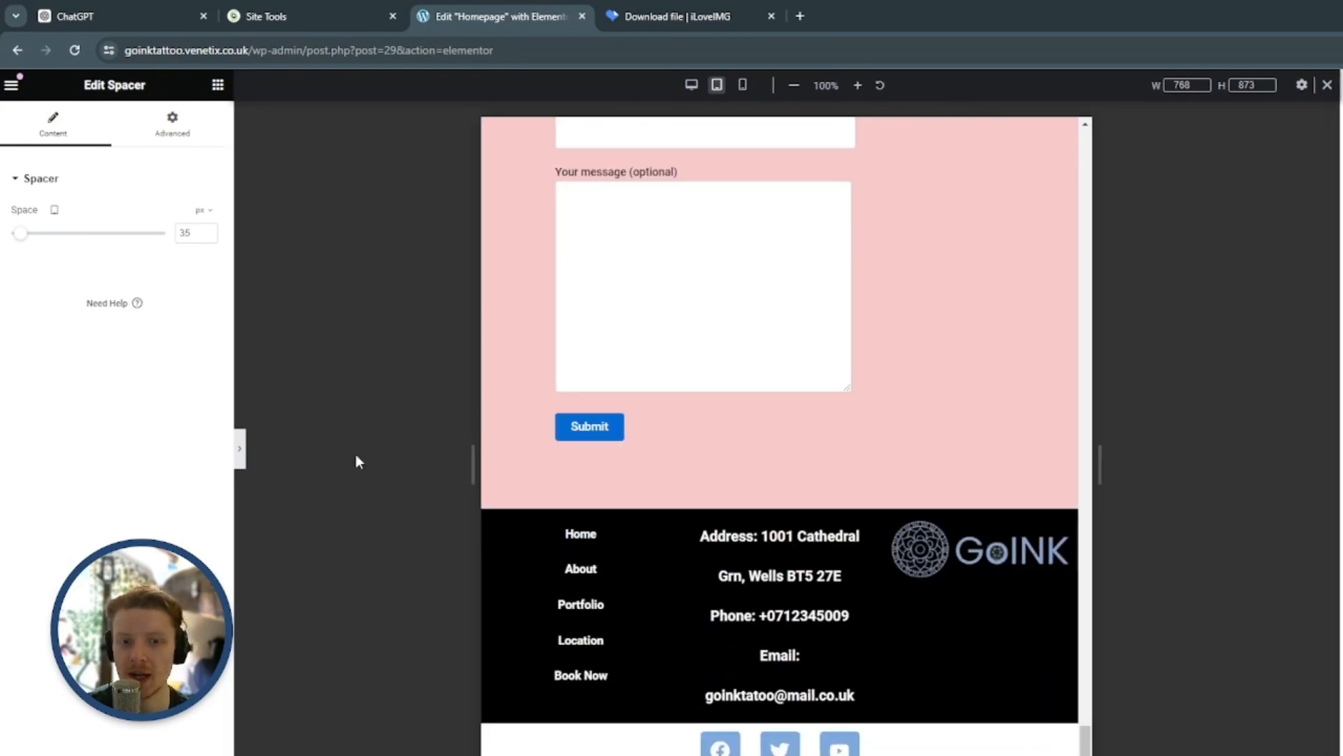
pyautogui.click(5, 464)
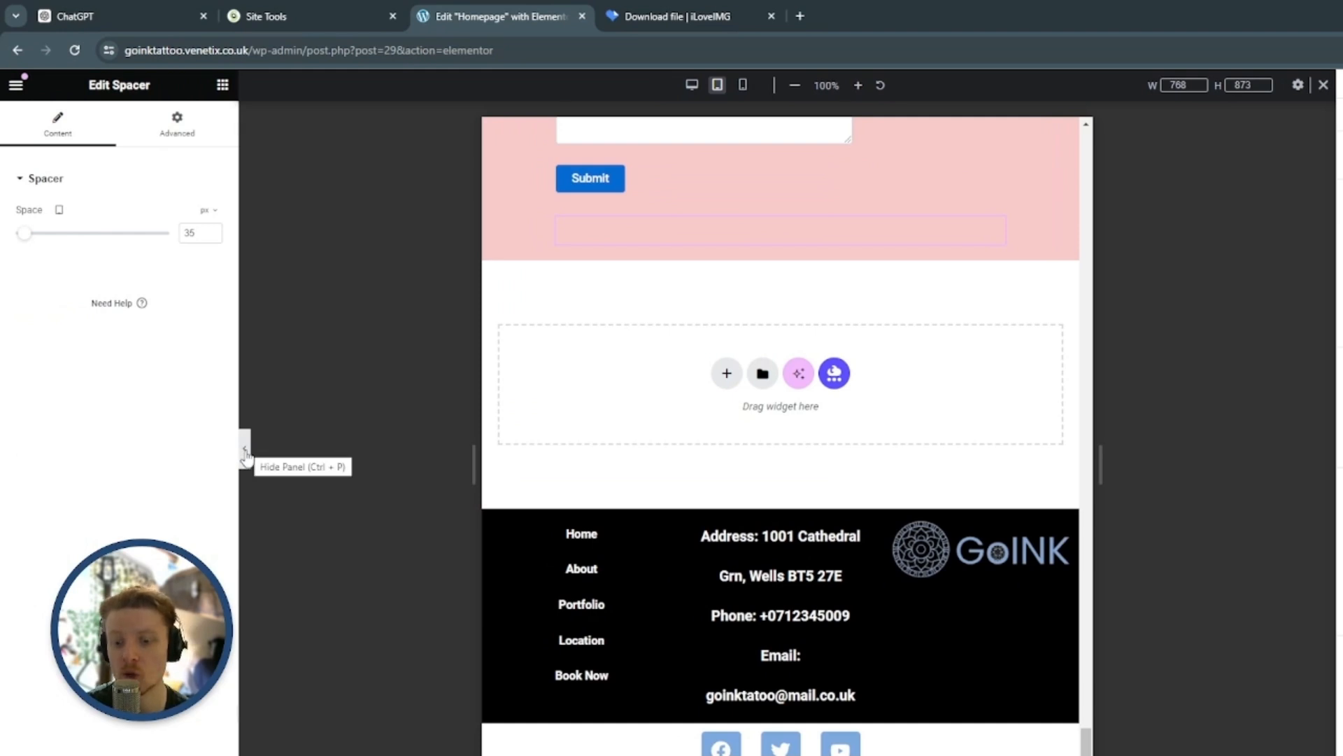
pyautogui.click(245, 452)
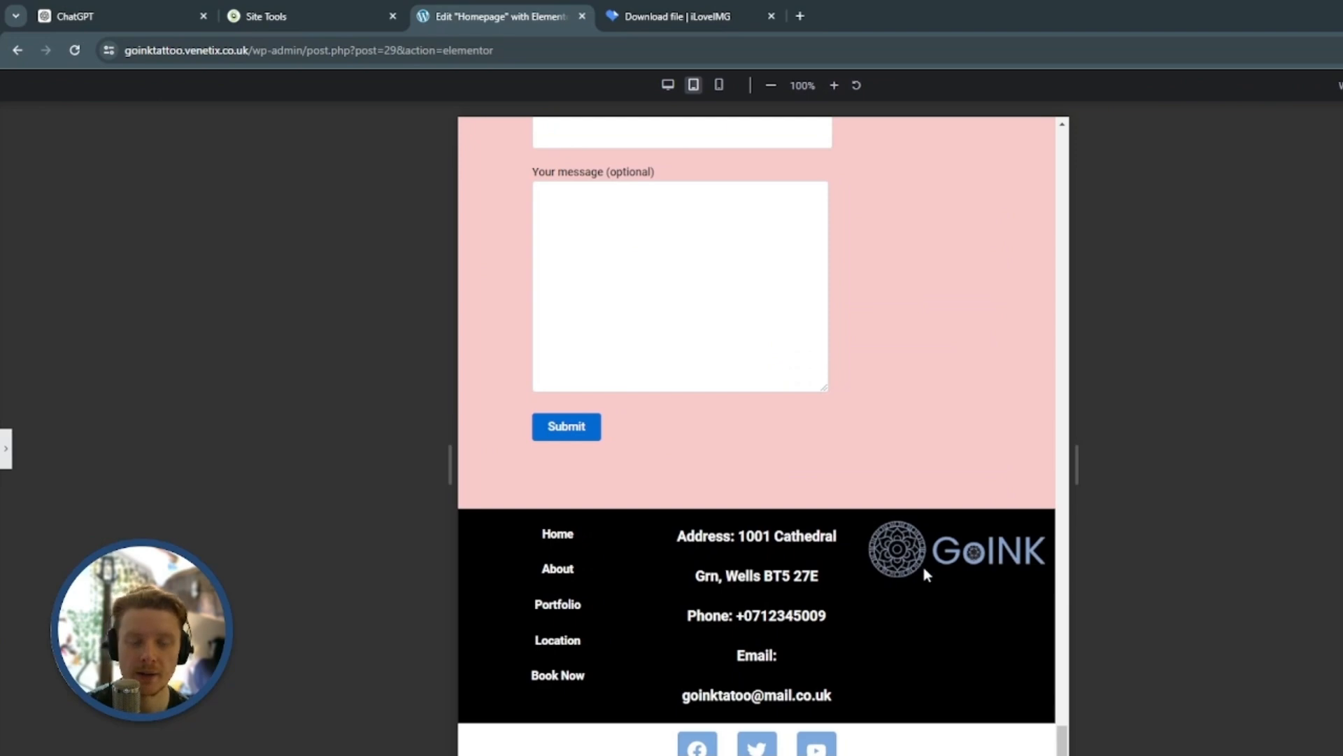
pyautogui.scroll(6, 979, 601)
pyautogui.scroll(15, 983, 608)
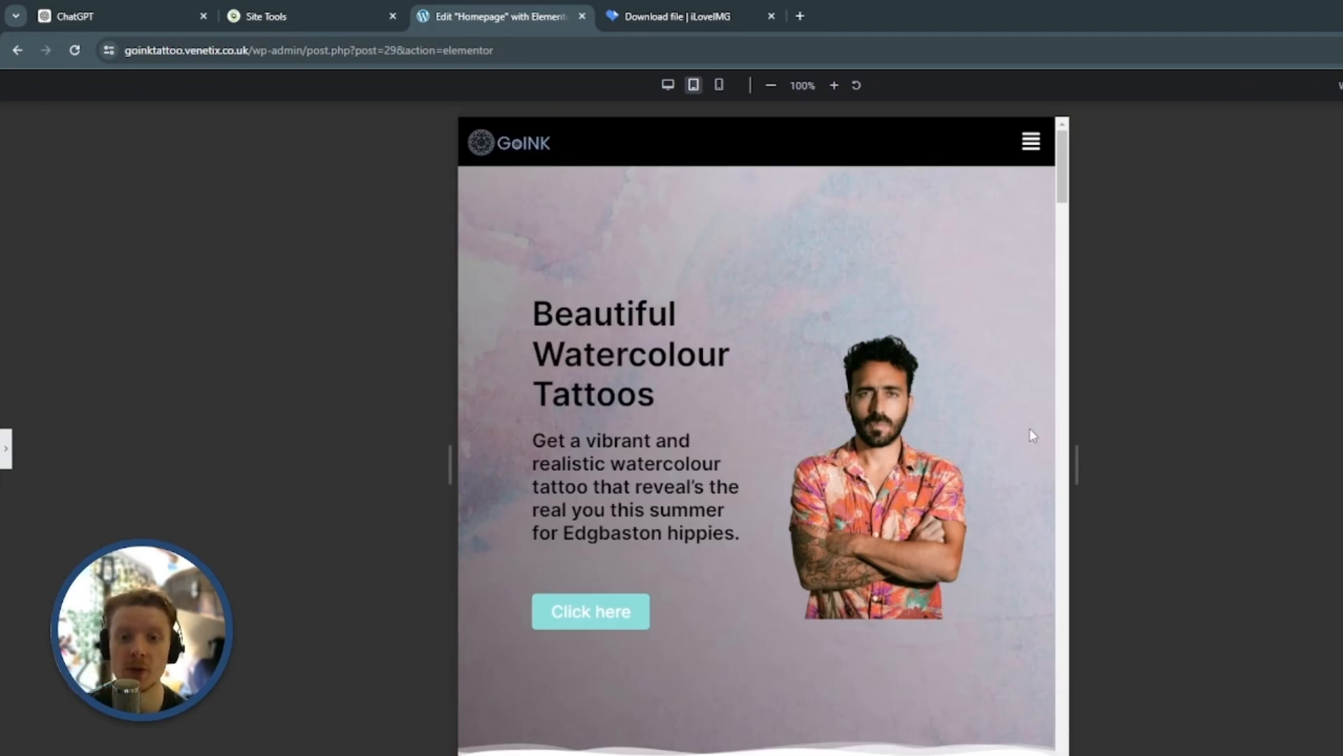
# Check the expanded header navigation menu and review the tablet layout from the hero section down to the footer
pyautogui.click(1032, 142)
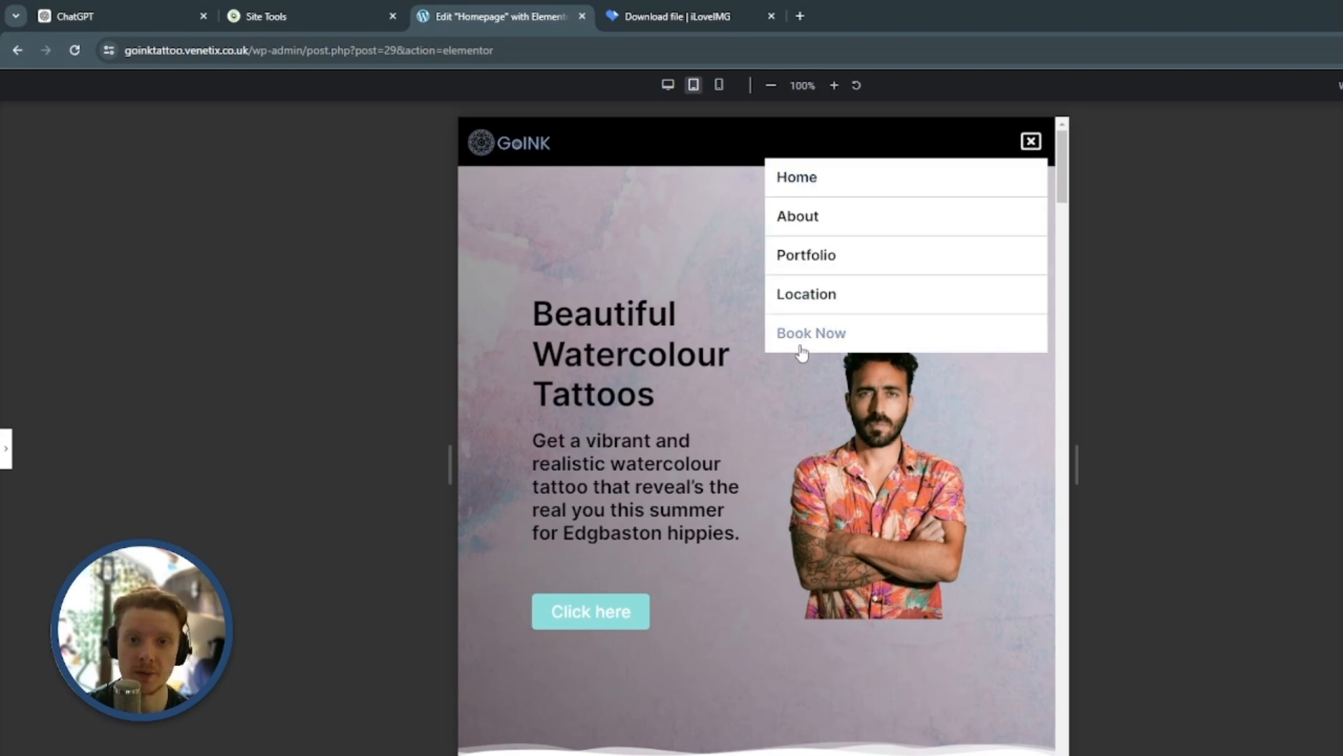
pyautogui.click(1029, 143)
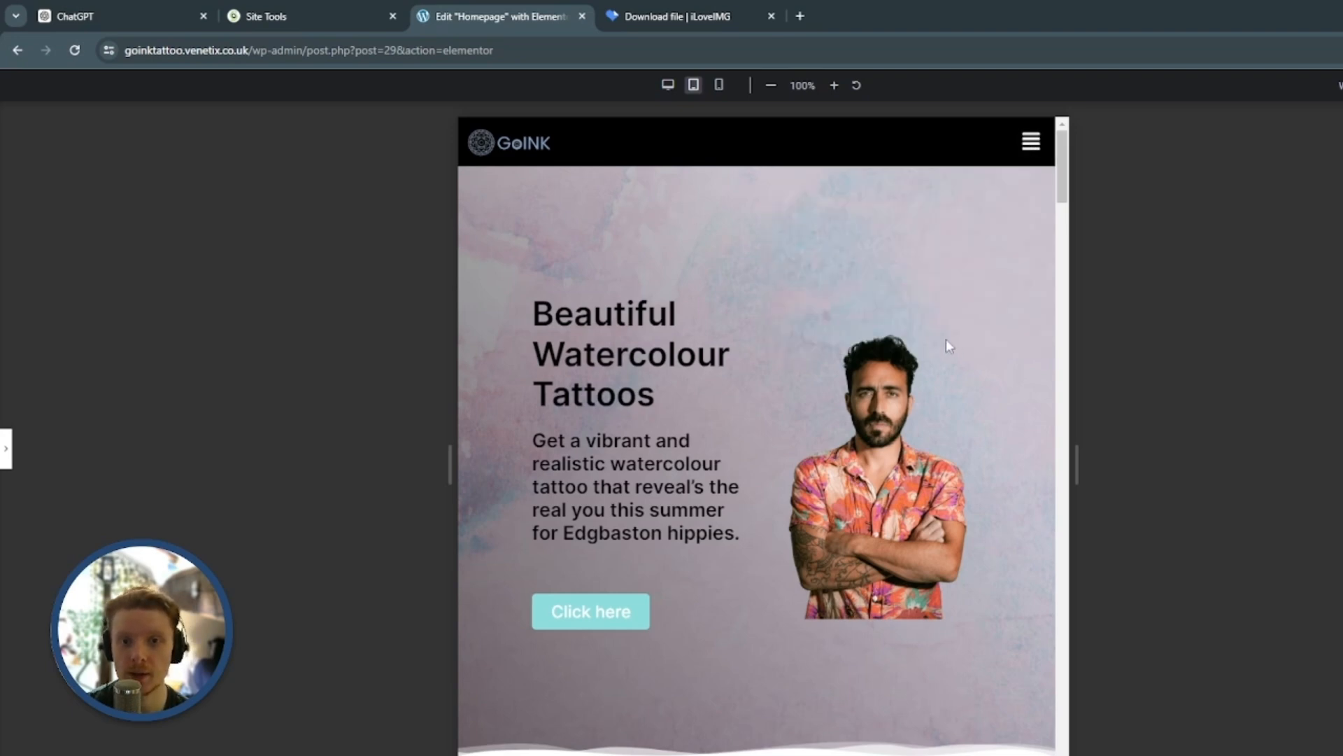
pyautogui.scroll(-10, 941, 383)
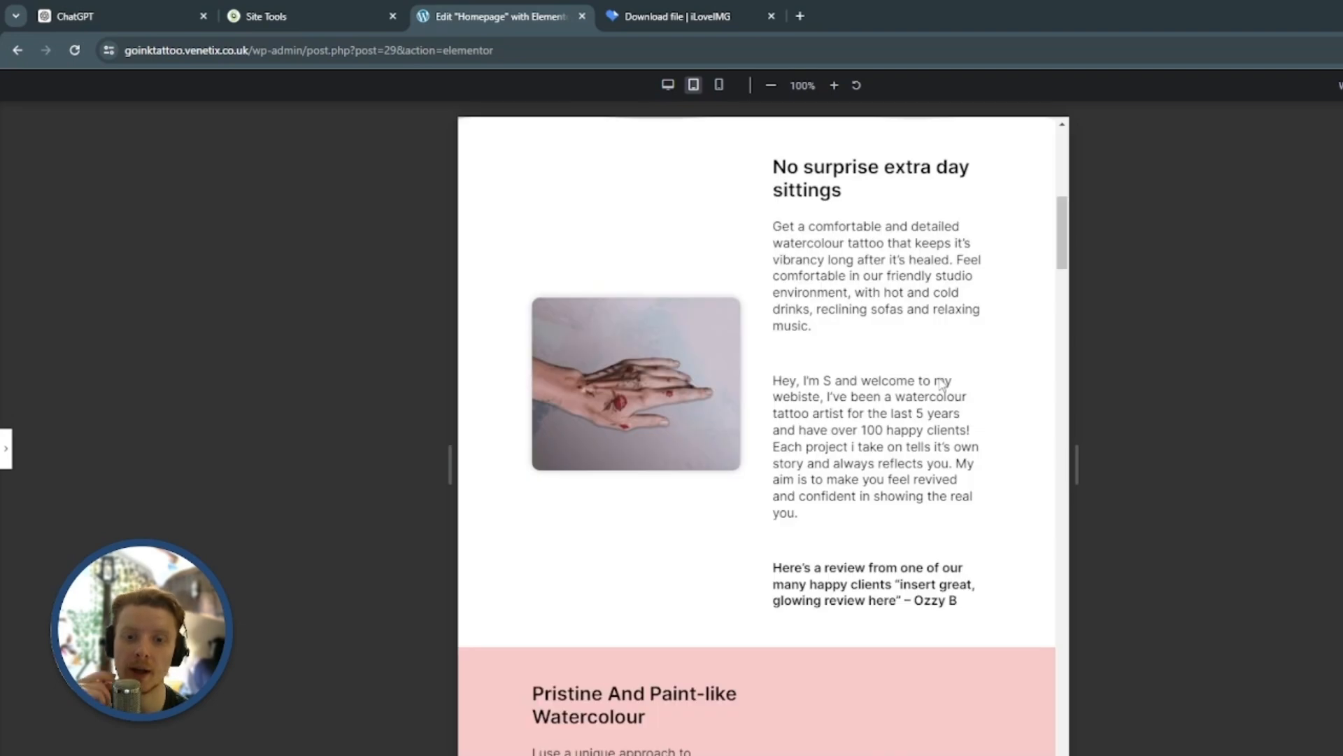
pyautogui.scroll(-6, 923, 435)
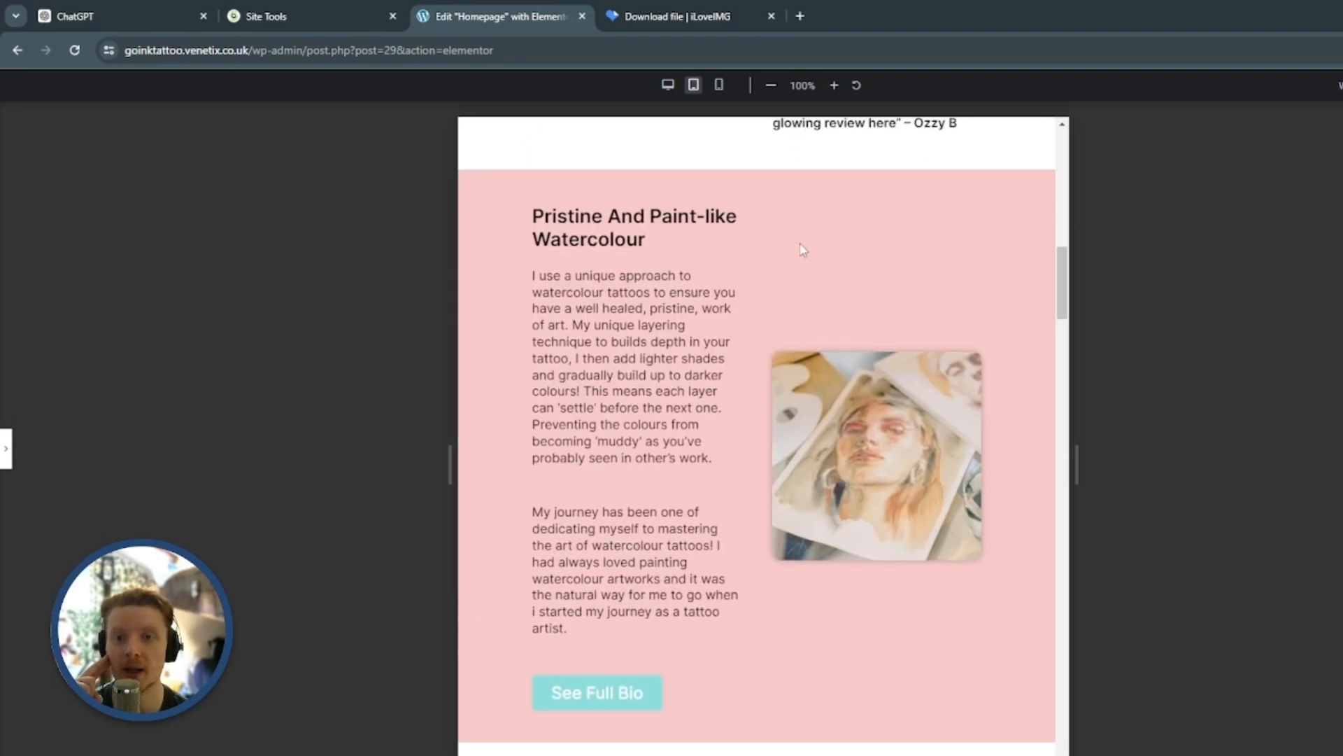
pyautogui.scroll(-12, 715, 315)
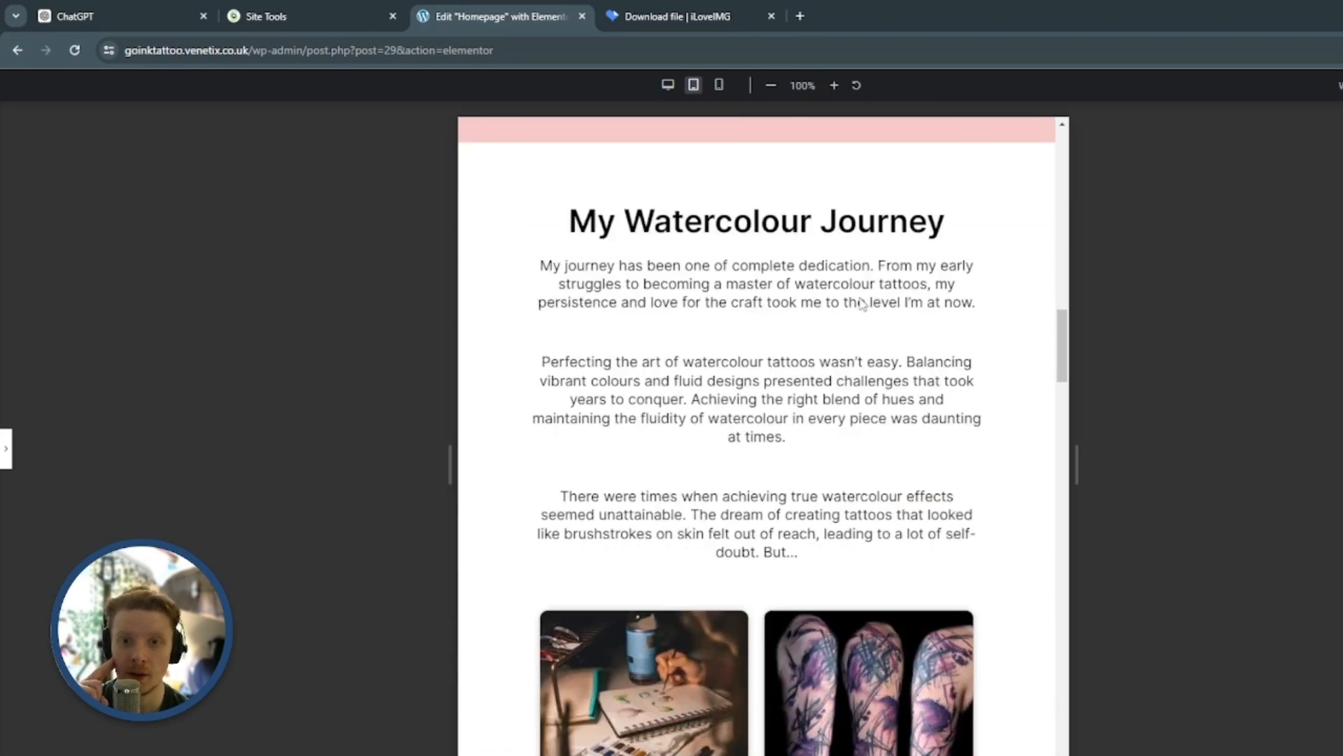
pyautogui.scroll(-15, 832, 279)
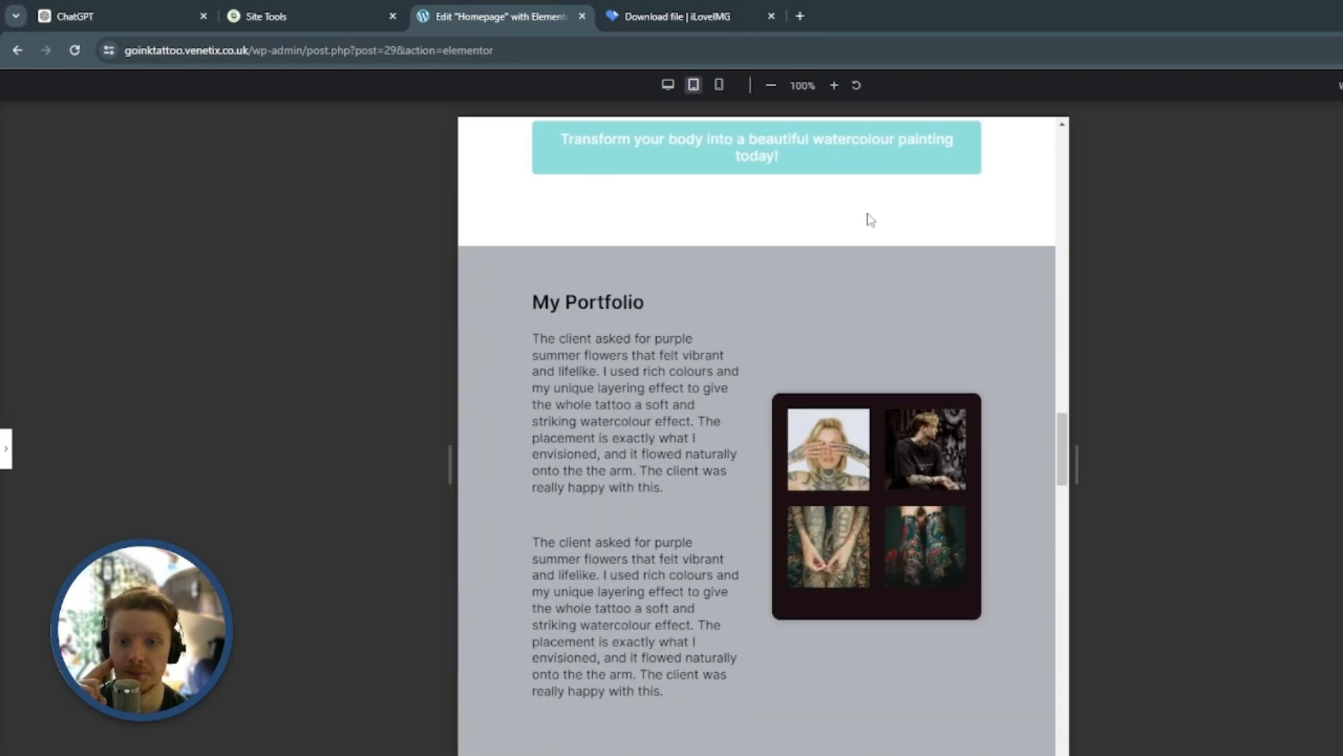
pyautogui.scroll(-9, 774, 249)
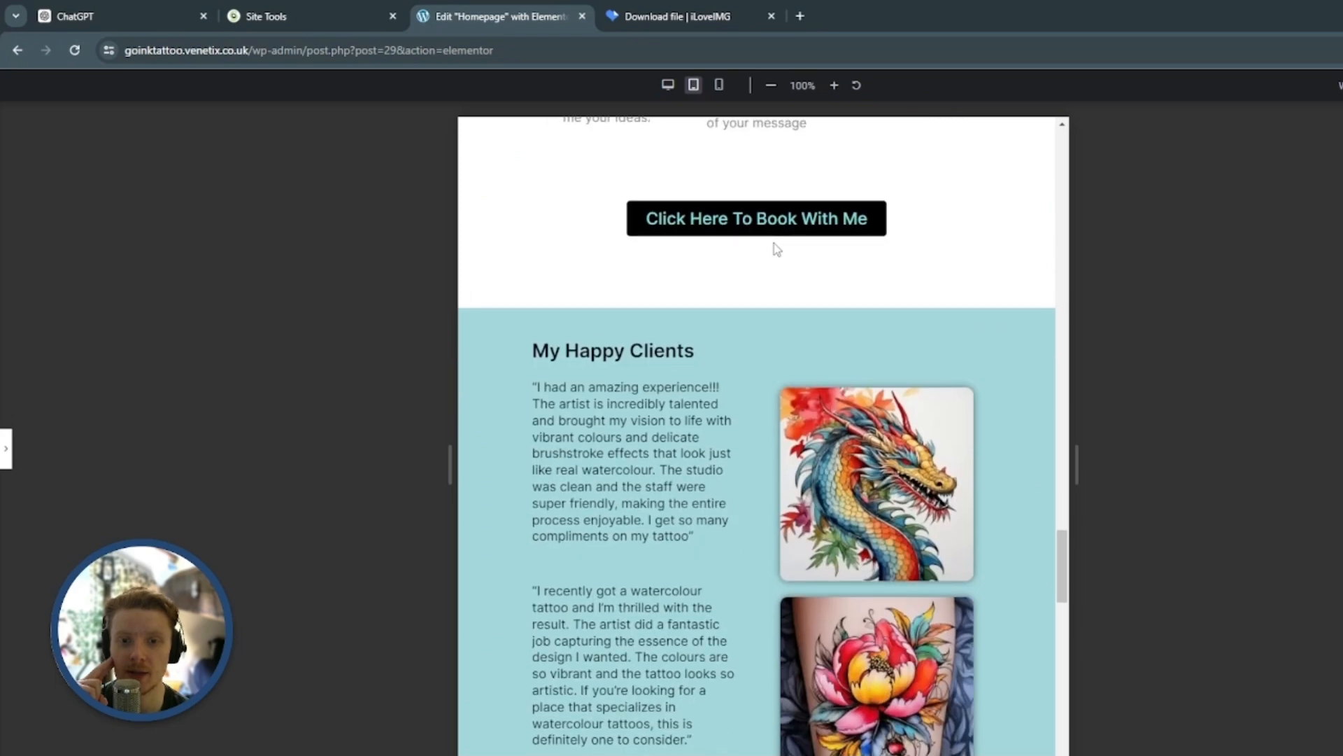
pyautogui.scroll(-9, 741, 320)
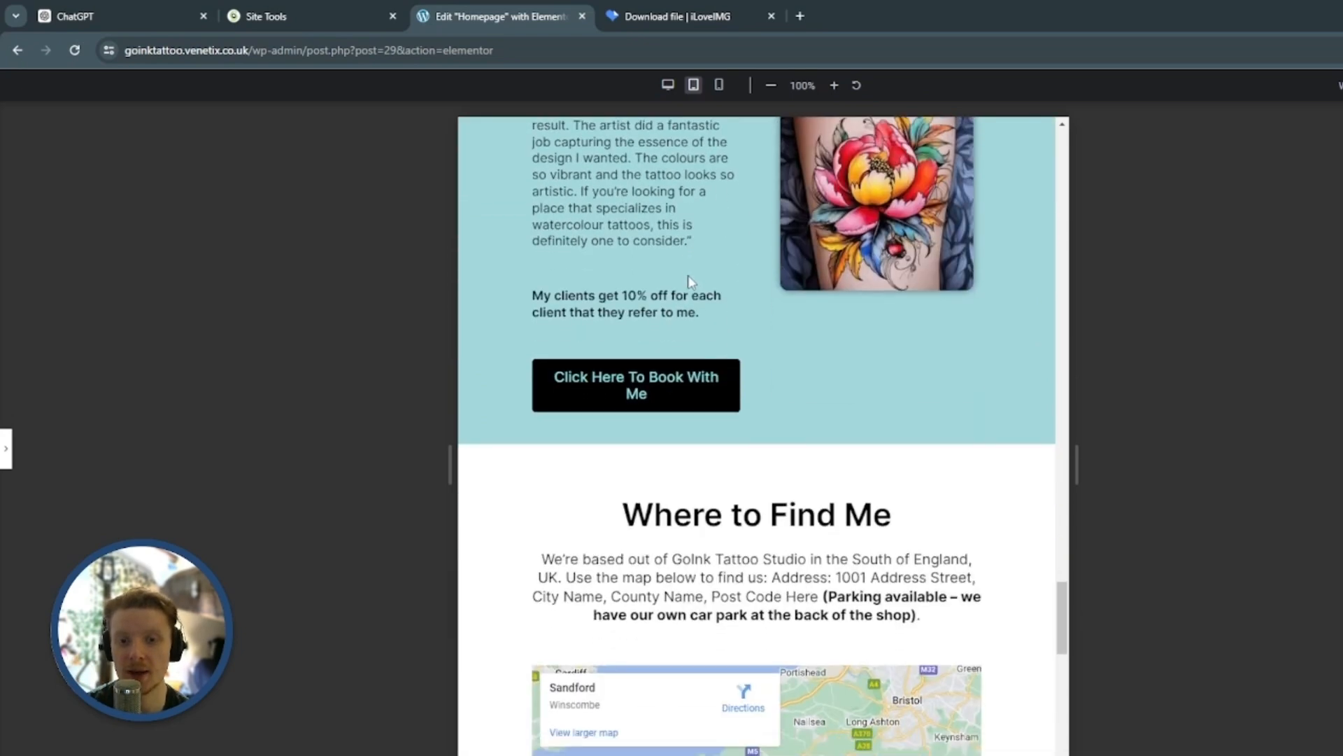
pyautogui.scroll(-9, 991, 298)
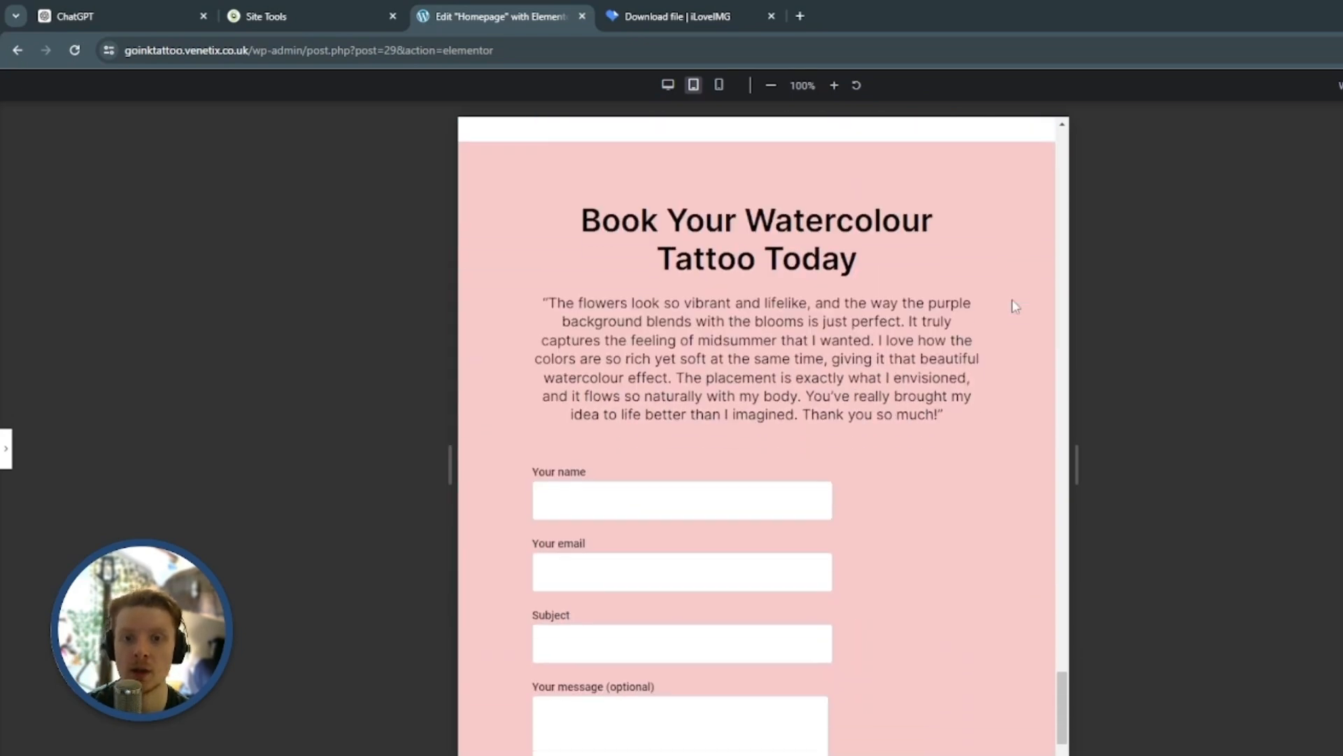
pyautogui.scroll(-7, 898, 320)
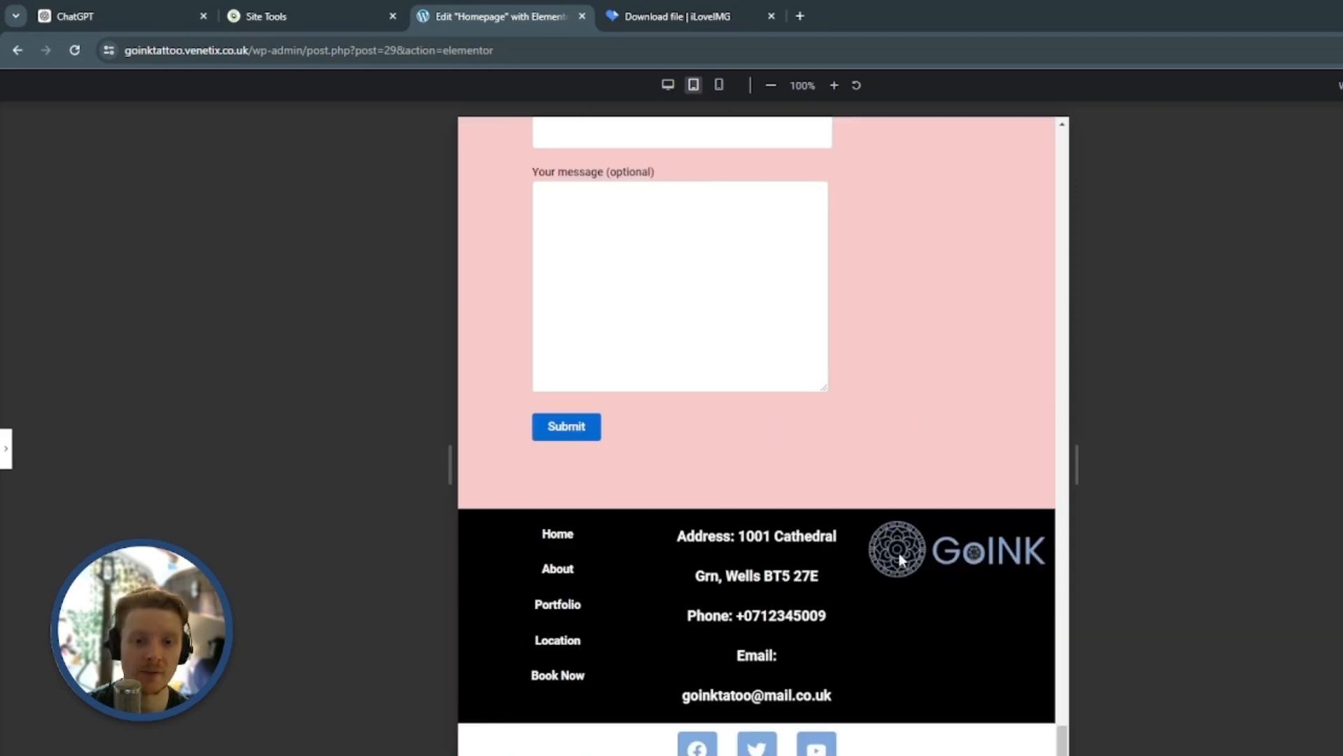
pyautogui.scroll(20, 958, 524)
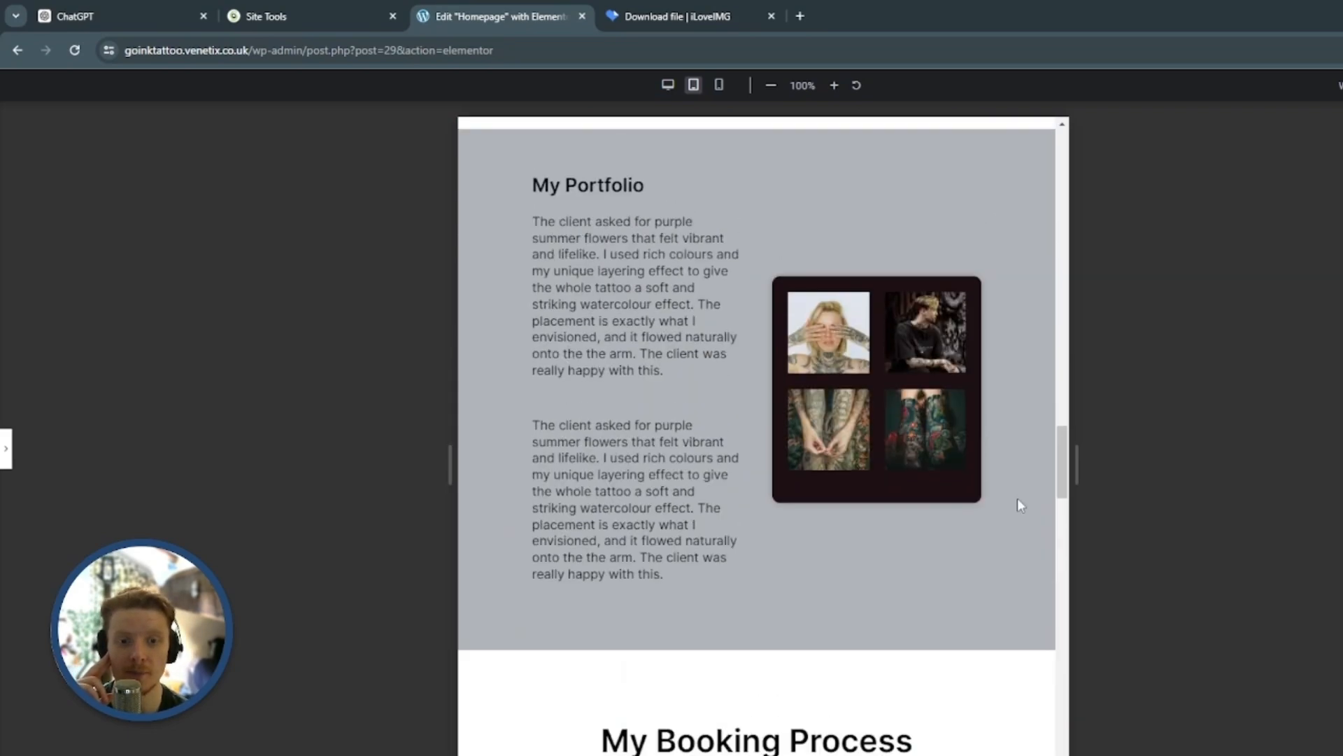
pyautogui.scroll(15, 1071, 452)
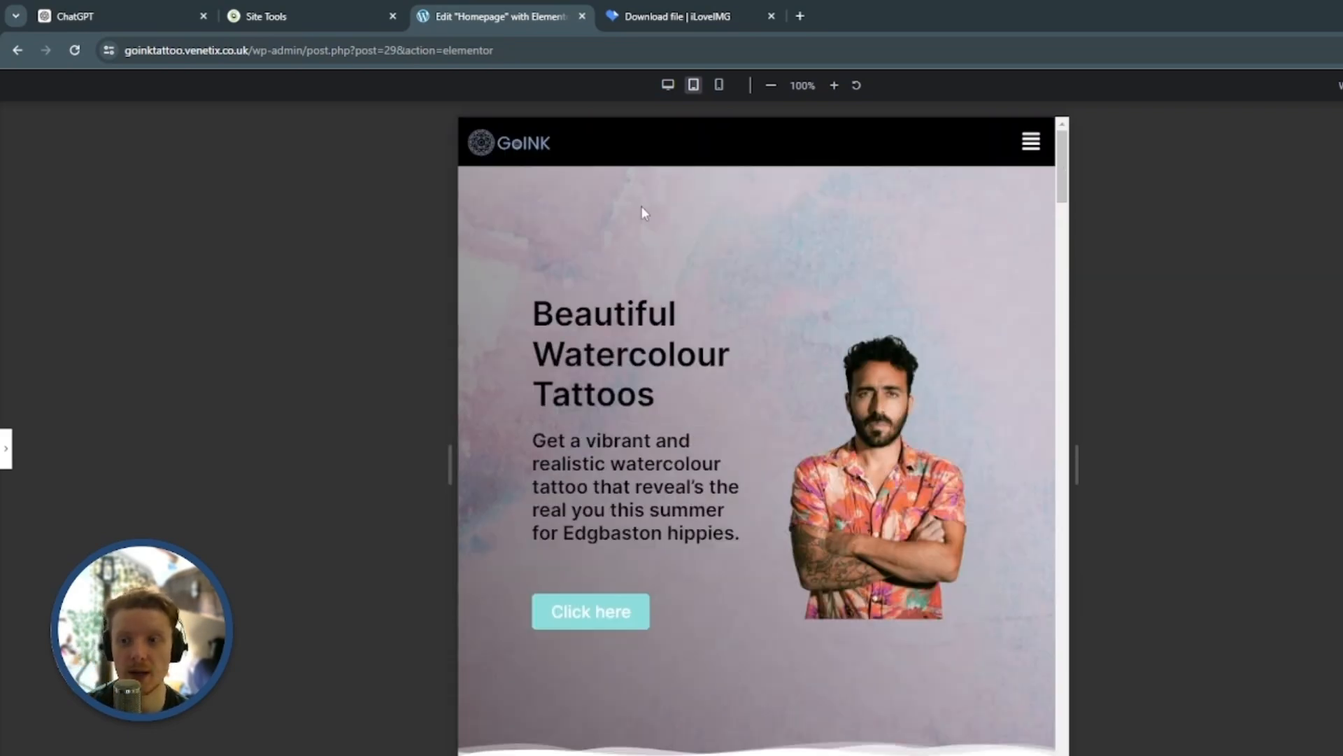
# With the editing panel shown again, switch to the mobile portrait preview and narrow it to about 338 px wide
pyautogui.click(5, 451)
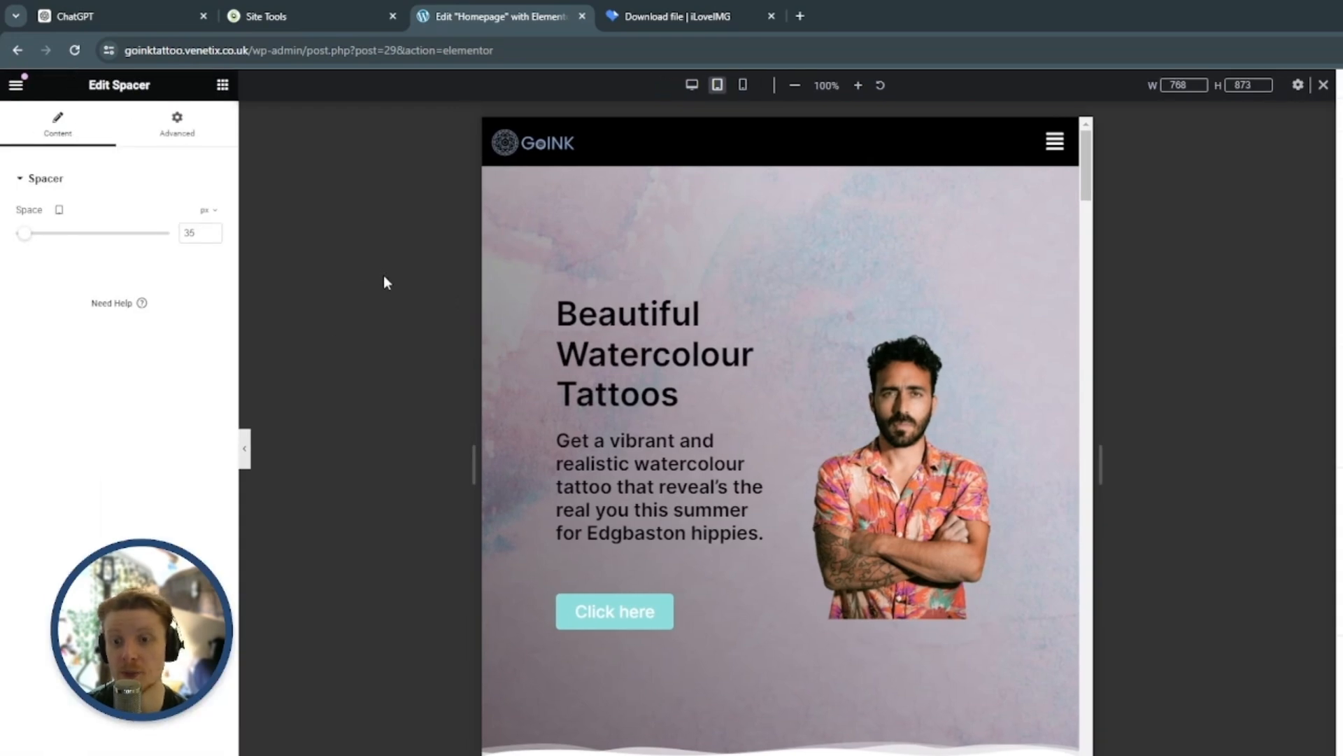
pyautogui.click(743, 85)
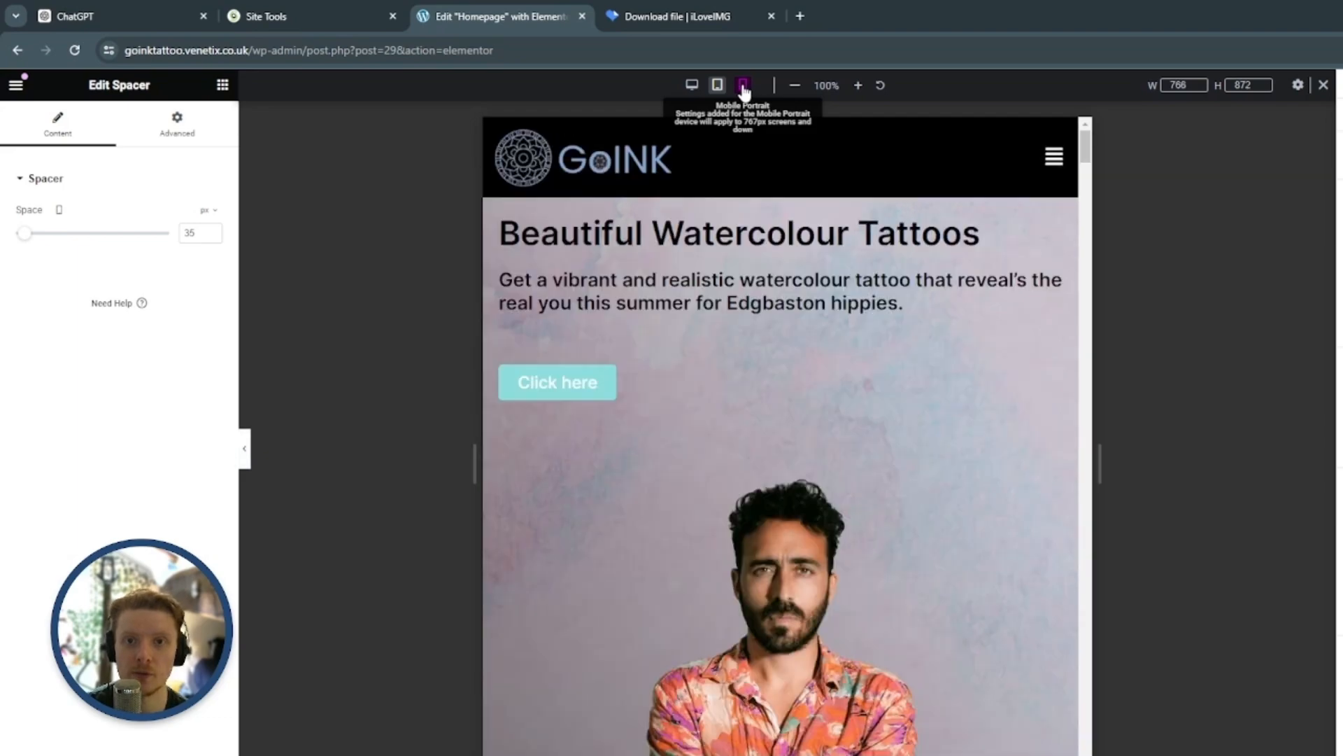
pyautogui.moveTo(924, 651); pyautogui.dragTo(962, 138)
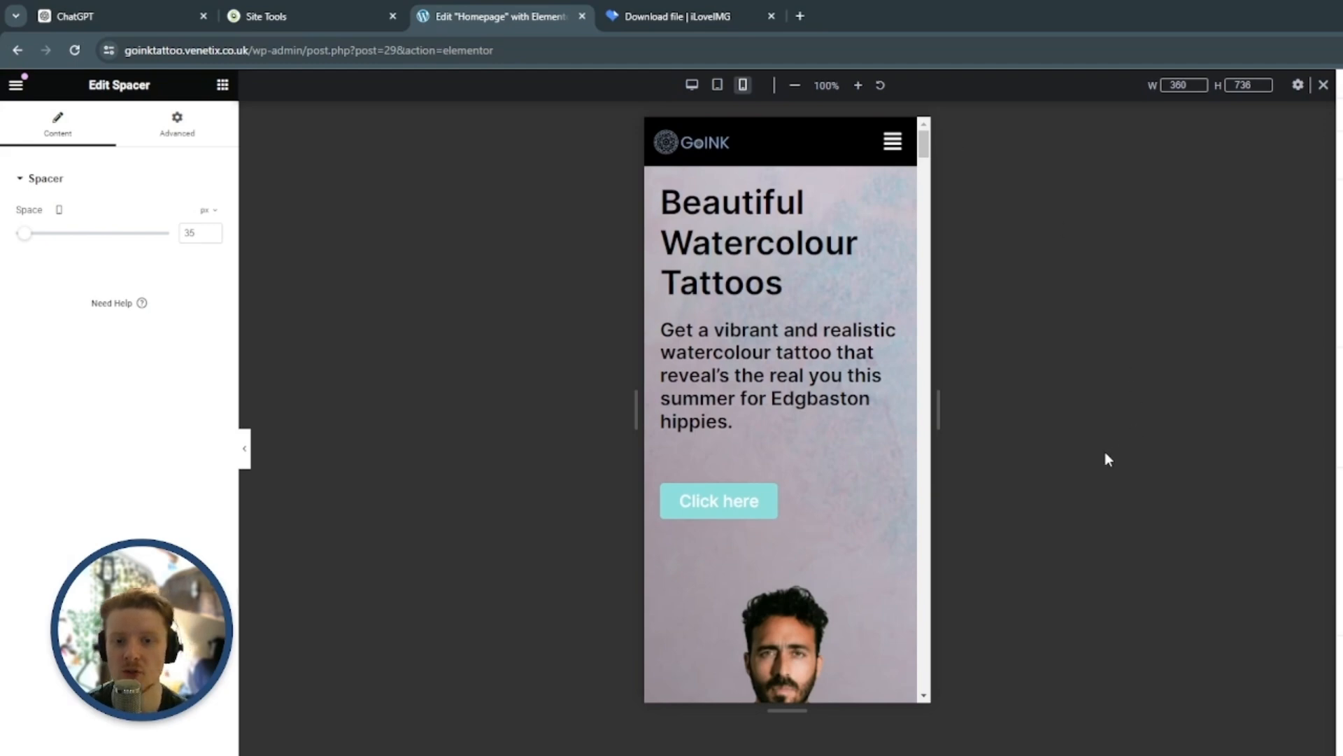
pyautogui.moveTo(939, 407); pyautogui.dragTo(931, 407)
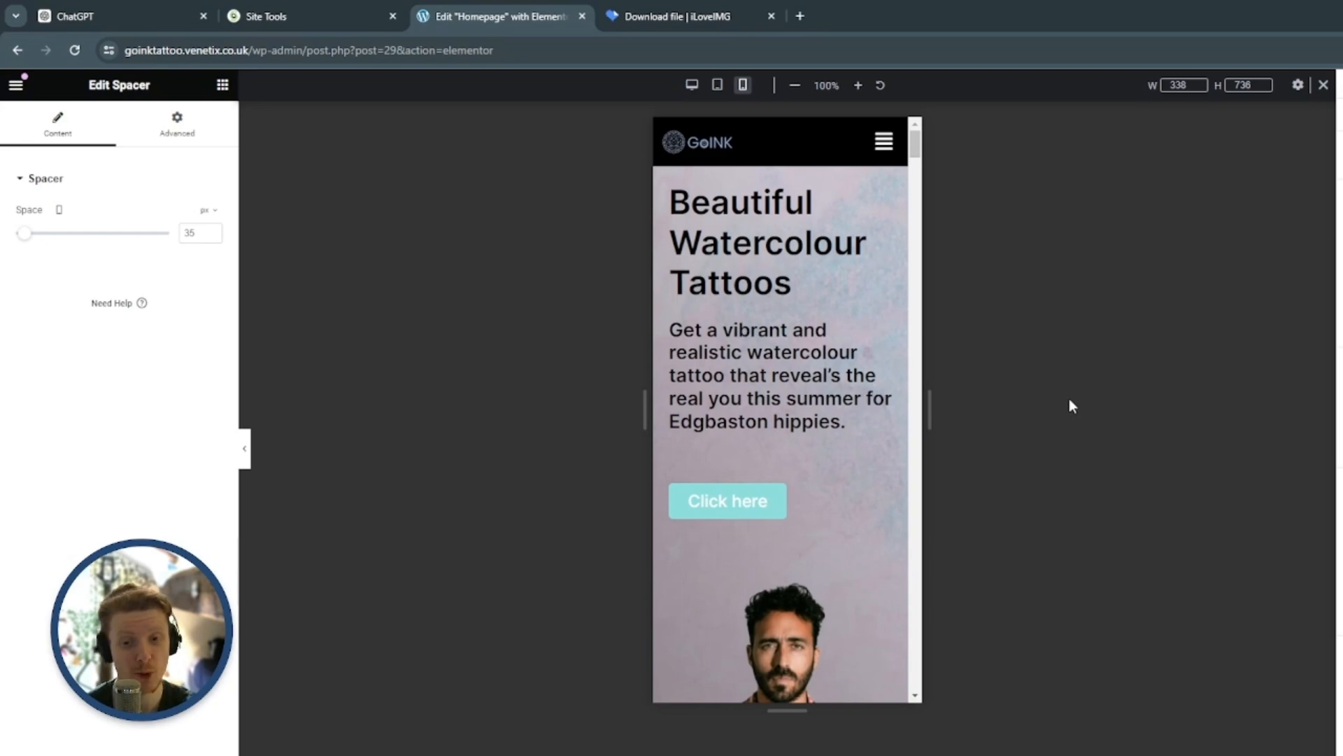
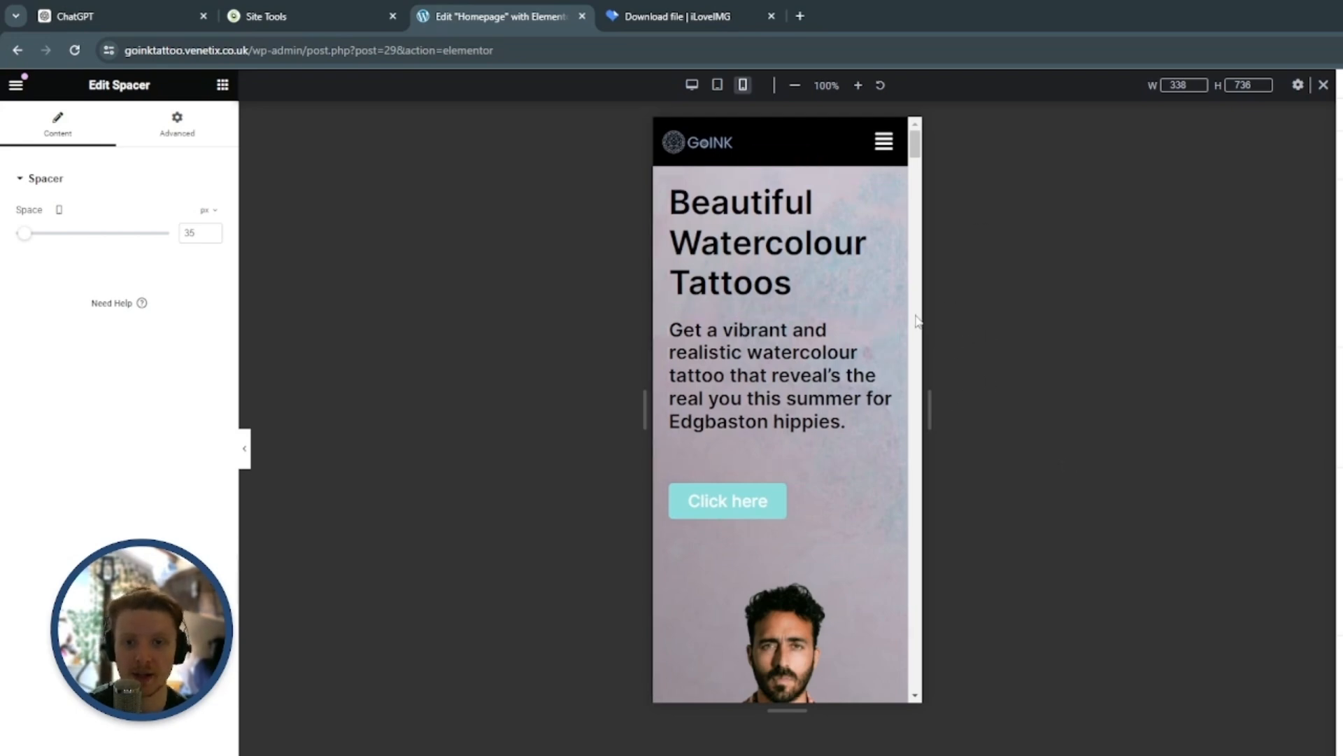
# Set the hero section container's width to 90% for the mobile layout
pyautogui.moveTo(792, 187)
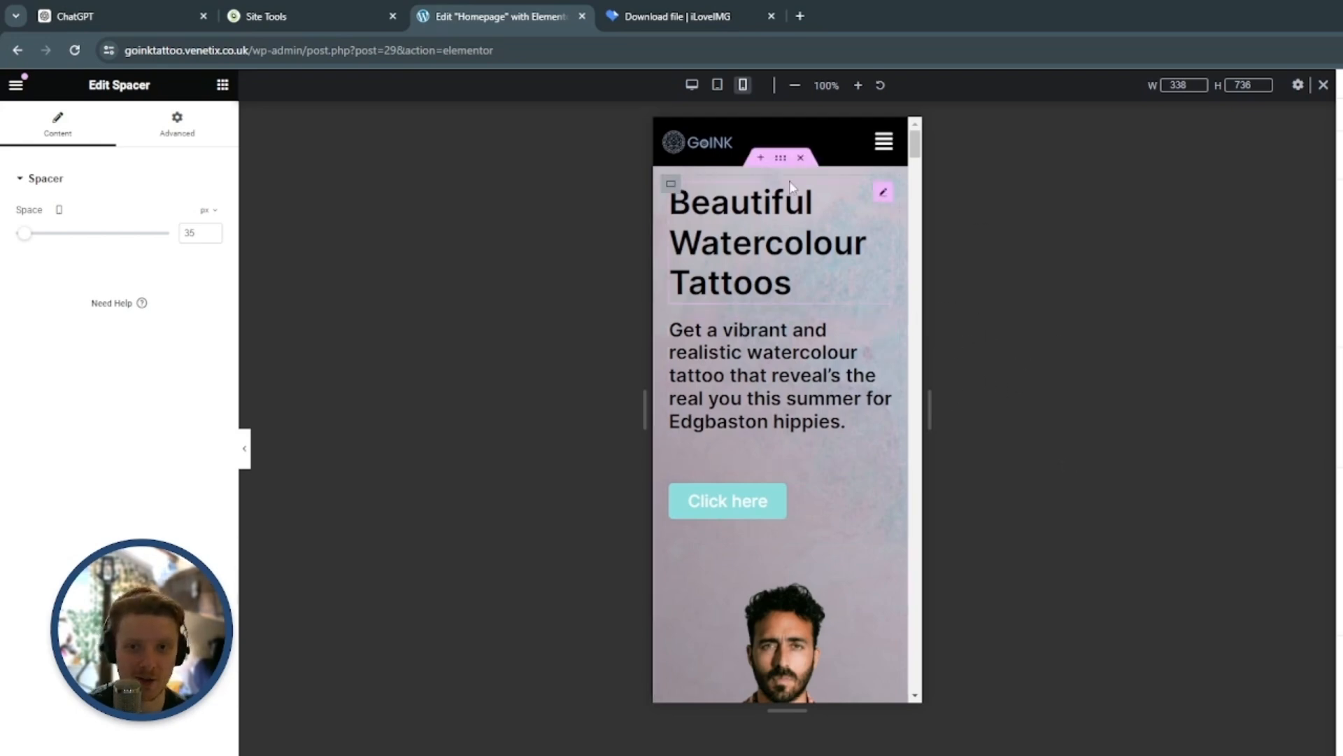
pyautogui.click(782, 160)
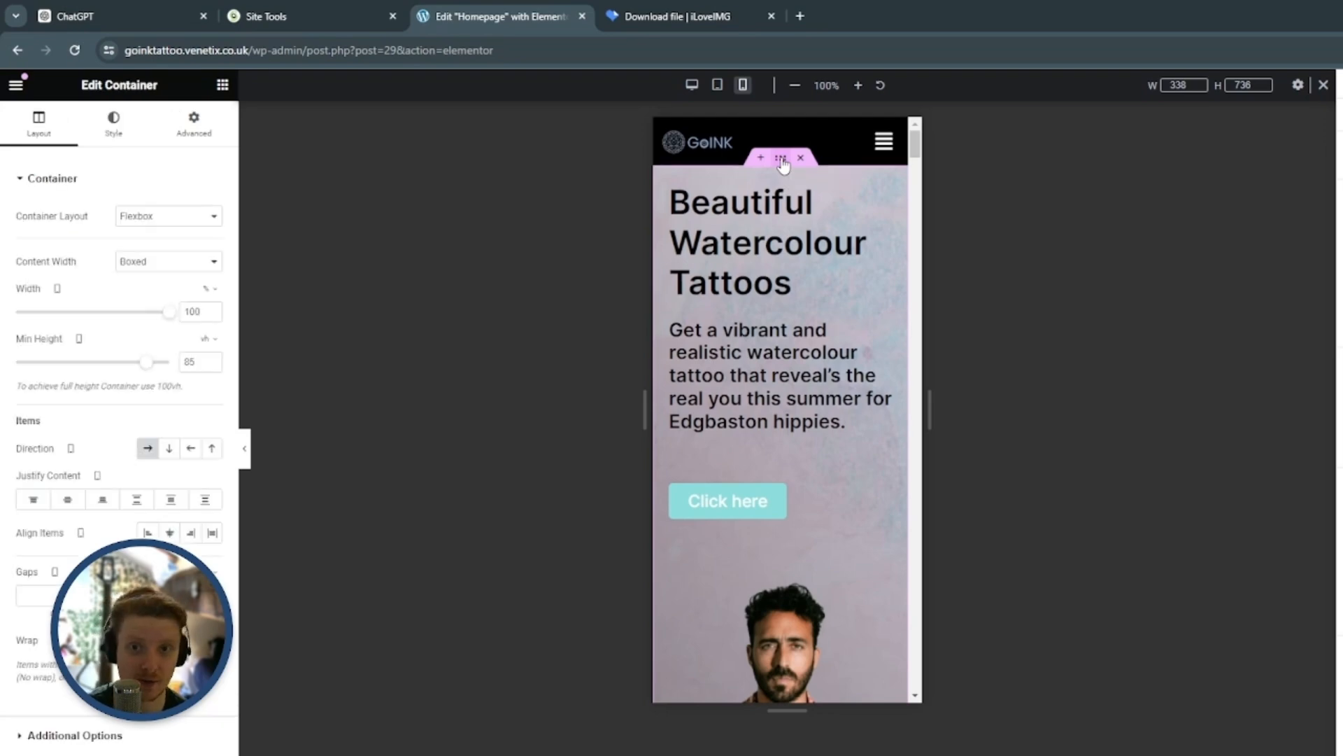
pyautogui.click(190, 130)
pyautogui.click(39, 124)
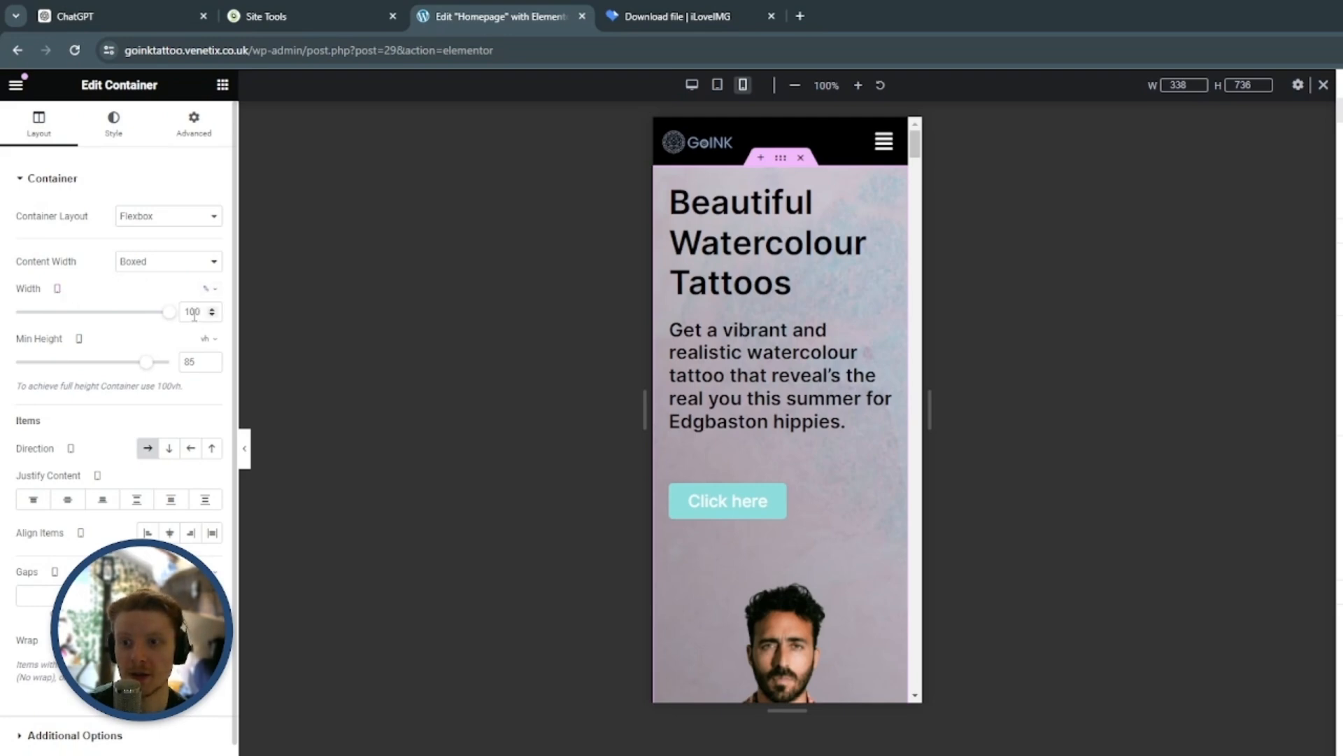
pyautogui.write('90')
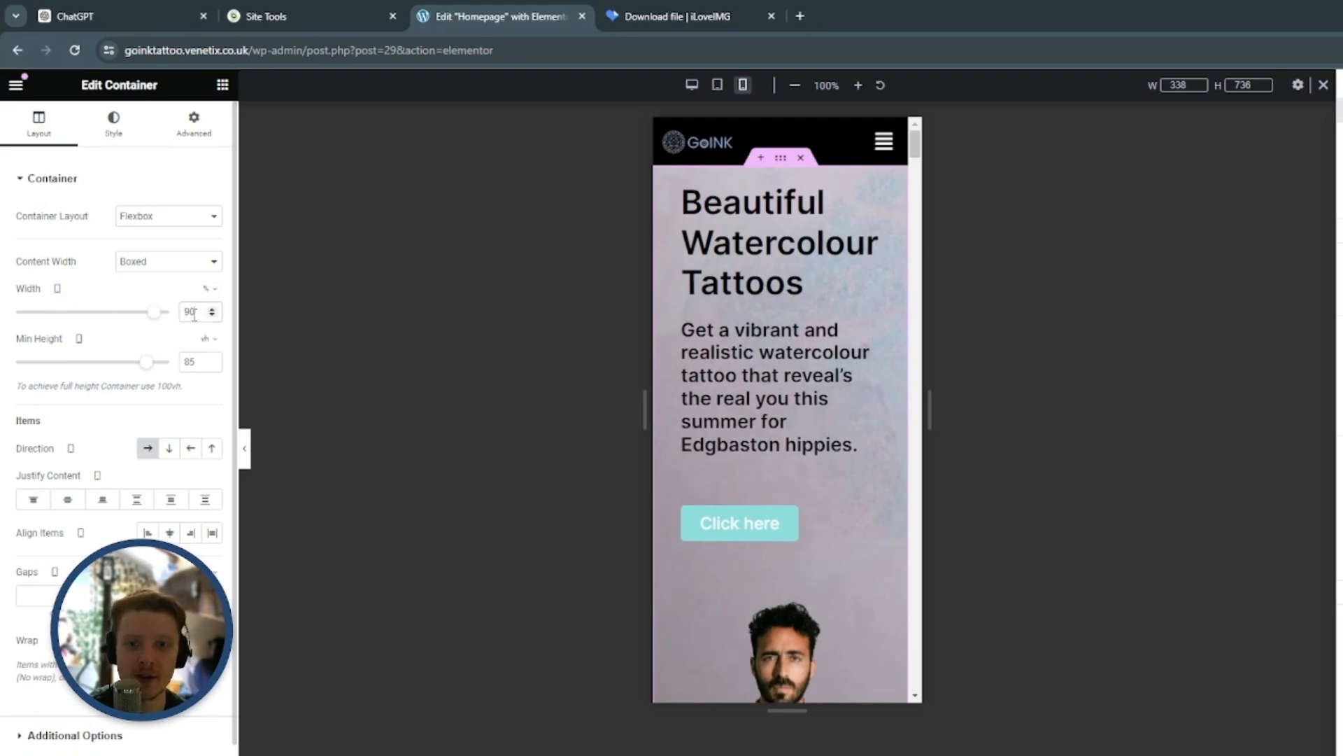
pyautogui.click(468, 356)
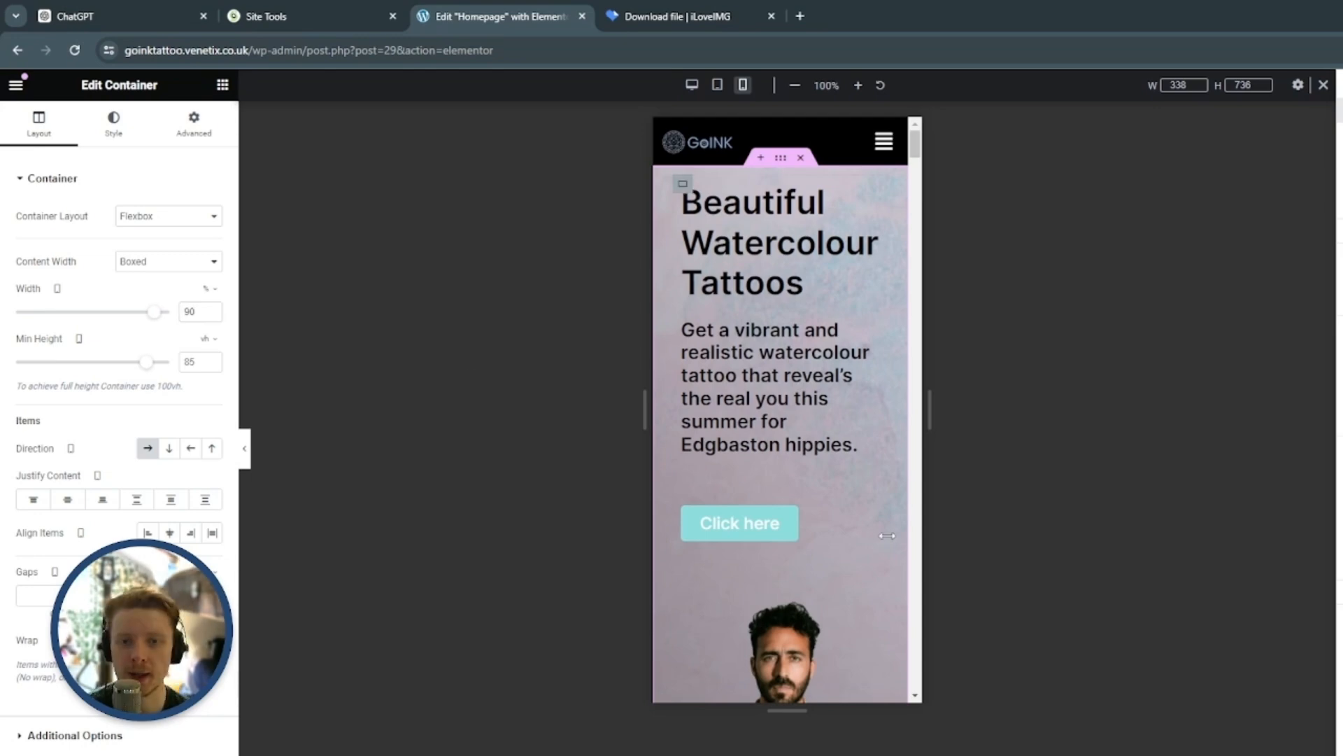
# Set the mobile order of the hero image's container to Start so it comes before the heading and text
pyautogui.scroll(-5, 888, 420)
pyautogui.scroll(-3, 871, 363)
pyautogui.scroll(8, 867, 354)
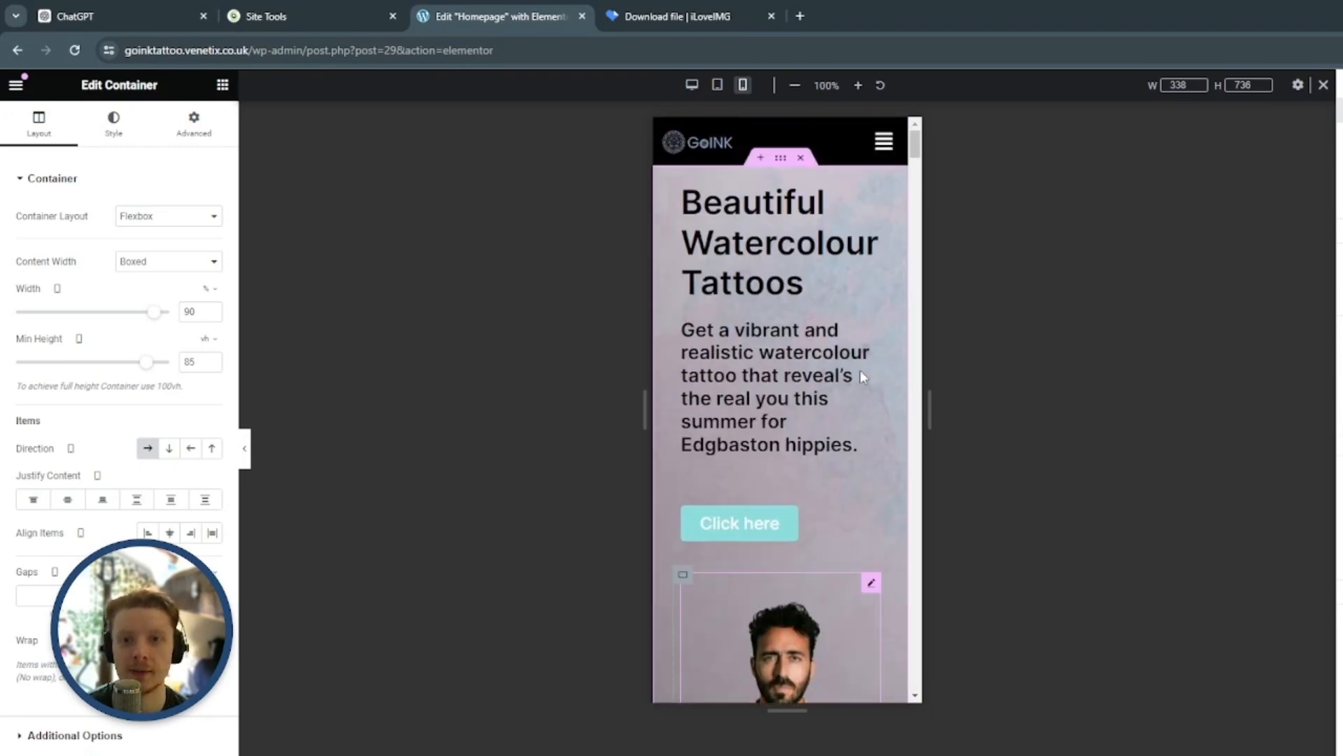
pyautogui.scroll(-5, 860, 369)
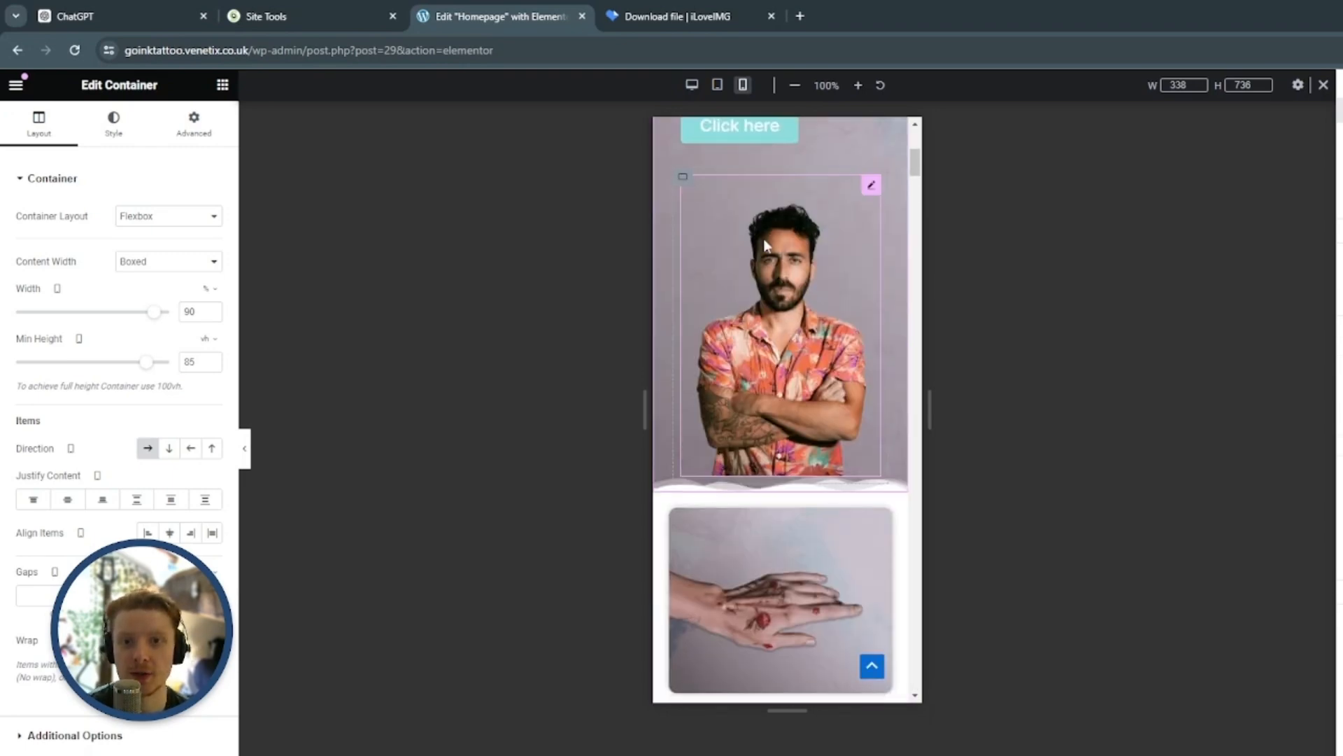
pyautogui.click(681, 182)
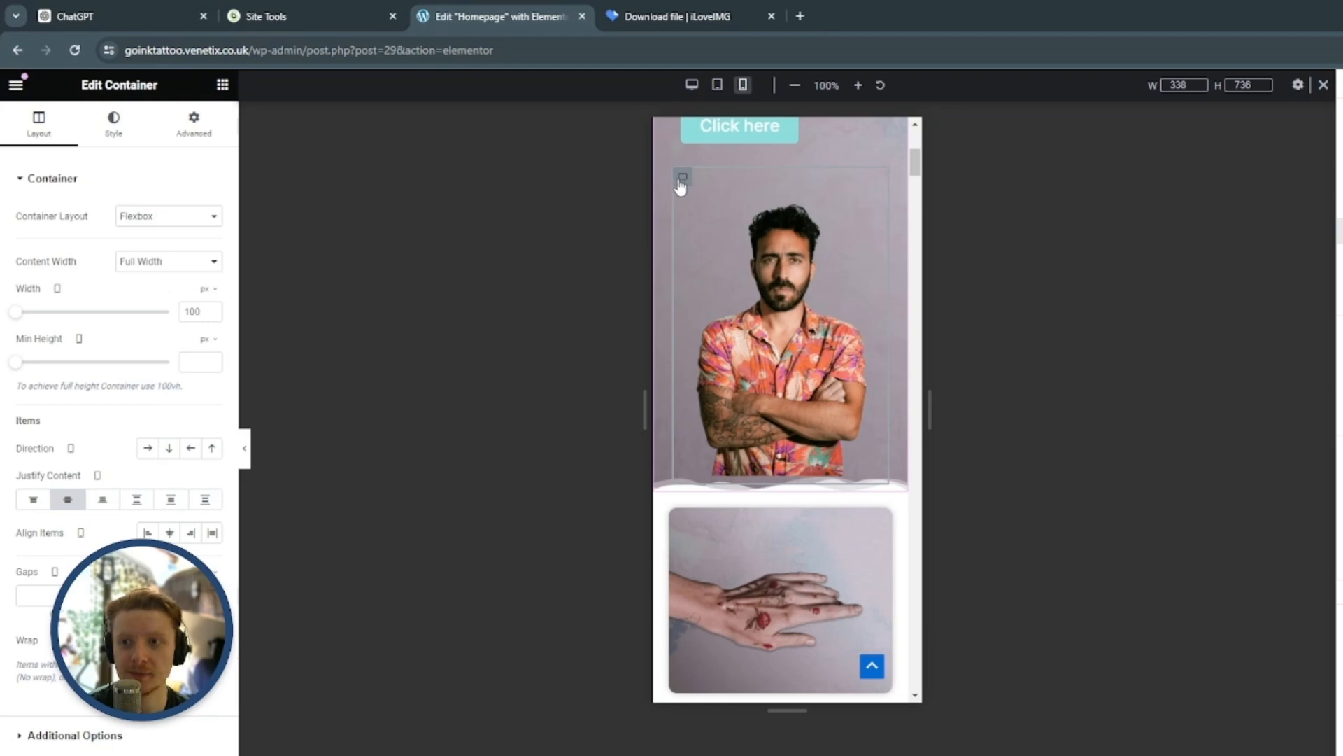
pyautogui.click(202, 133)
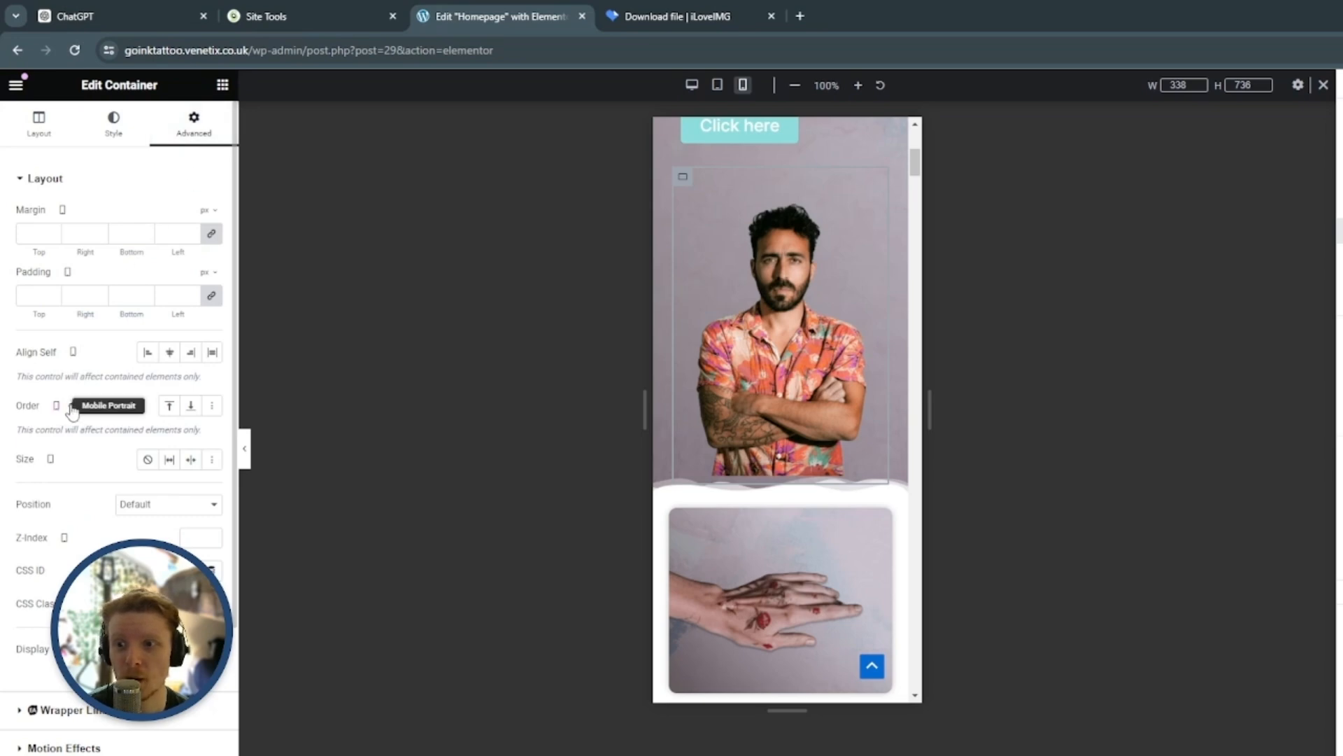
pyautogui.click(168, 407)
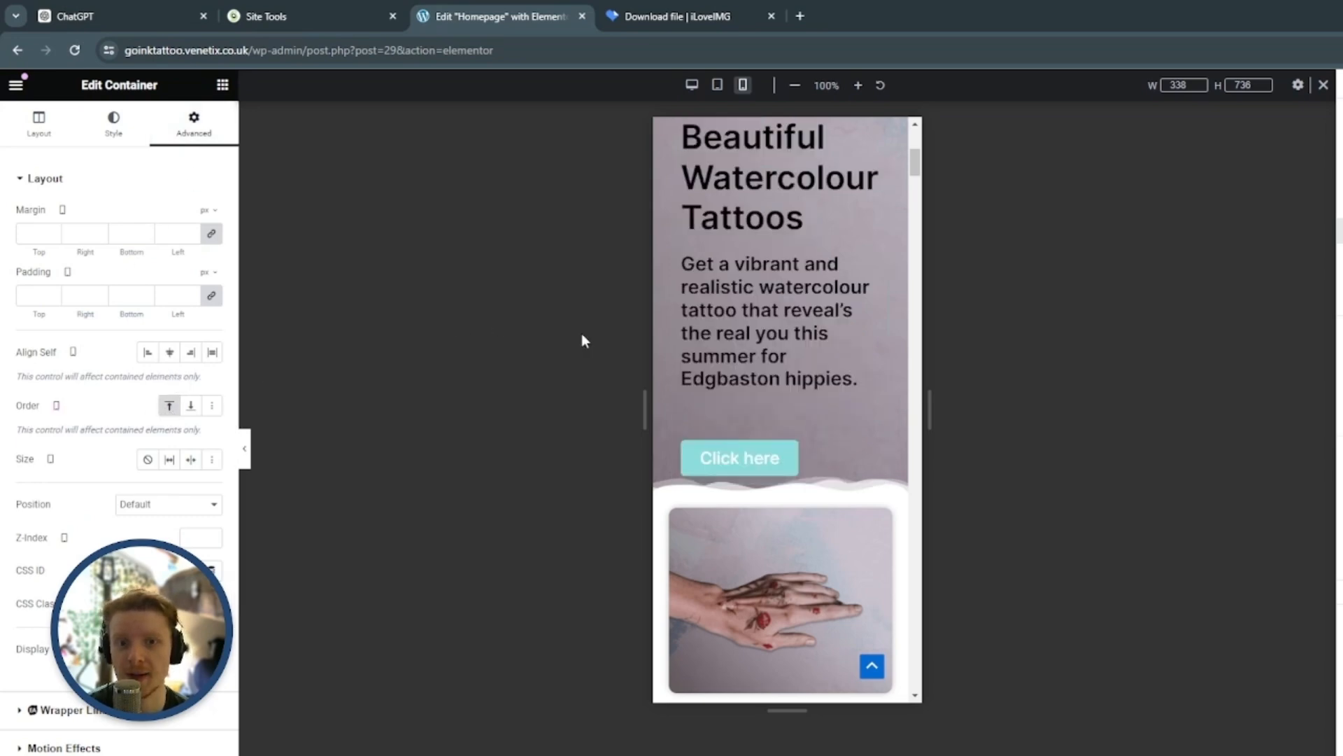
pyautogui.scroll(5, 785, 346)
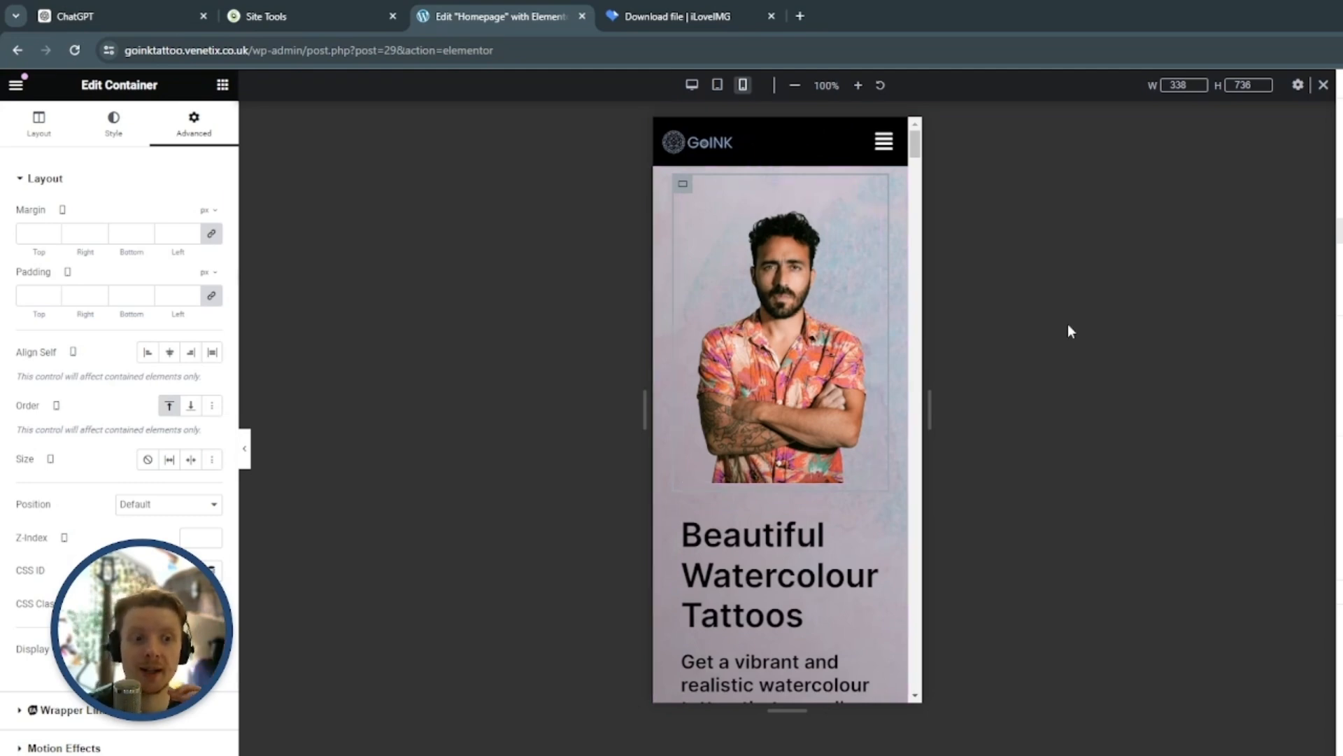
# Unlink the margin values of the hero's Click here button and set its bottom margin to 25 px for mobile
pyautogui.scroll(-7, 817, 362)
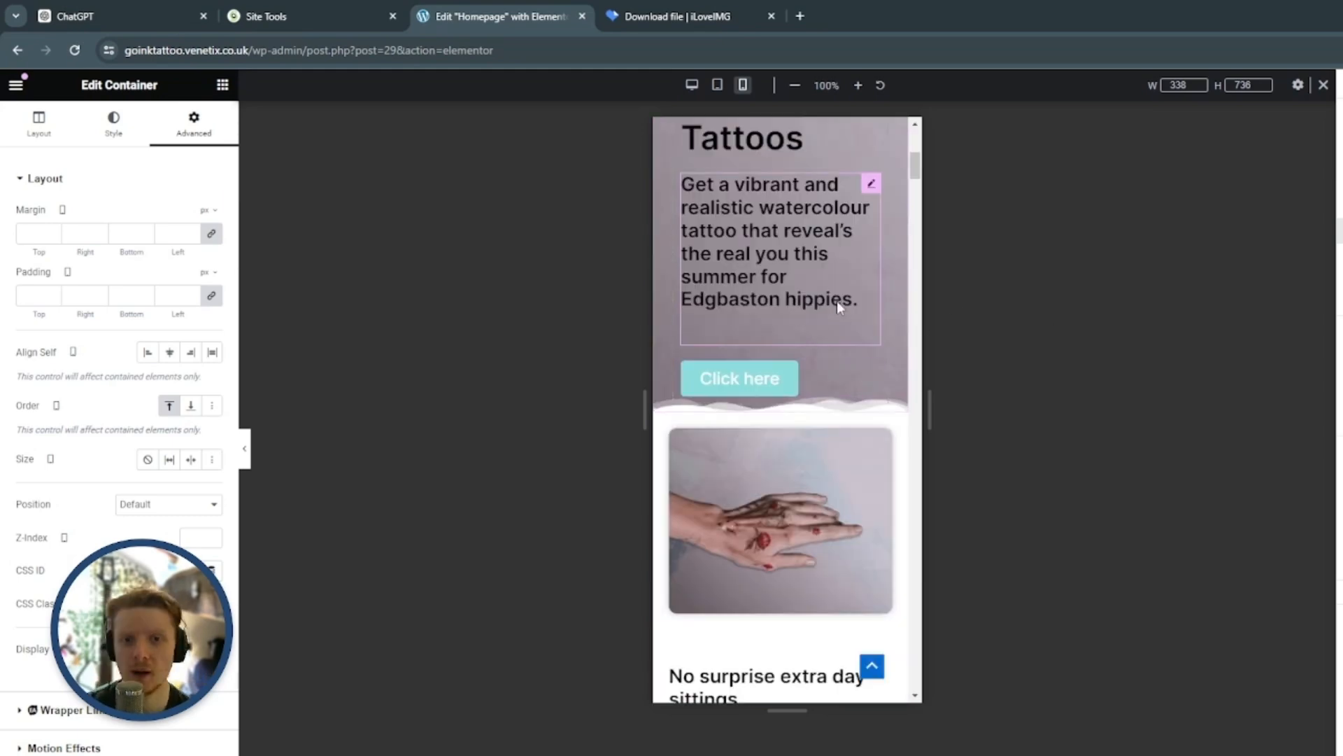
pyautogui.scroll(-1, 820, 355)
pyautogui.click(871, 293)
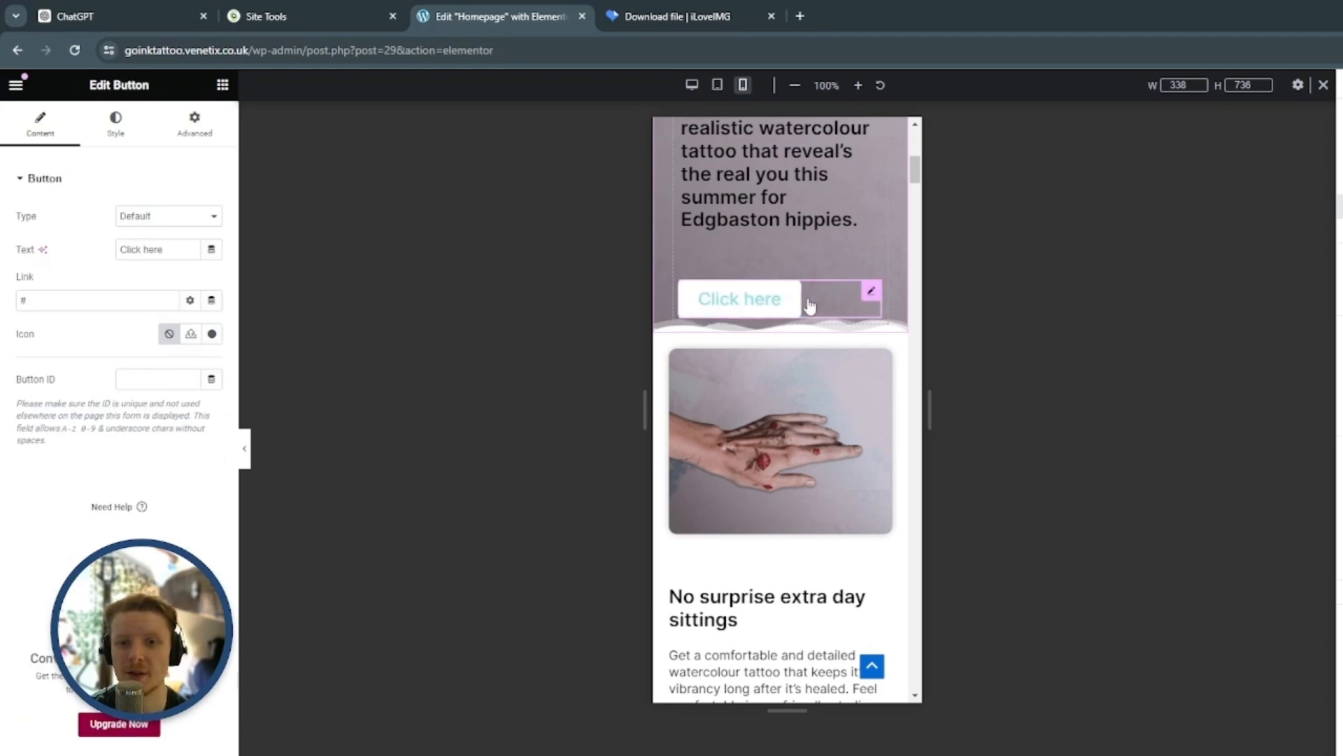
pyautogui.scroll(7, 871, 318)
pyautogui.scroll(-6, 881, 330)
pyautogui.scroll(-2, 881, 330)
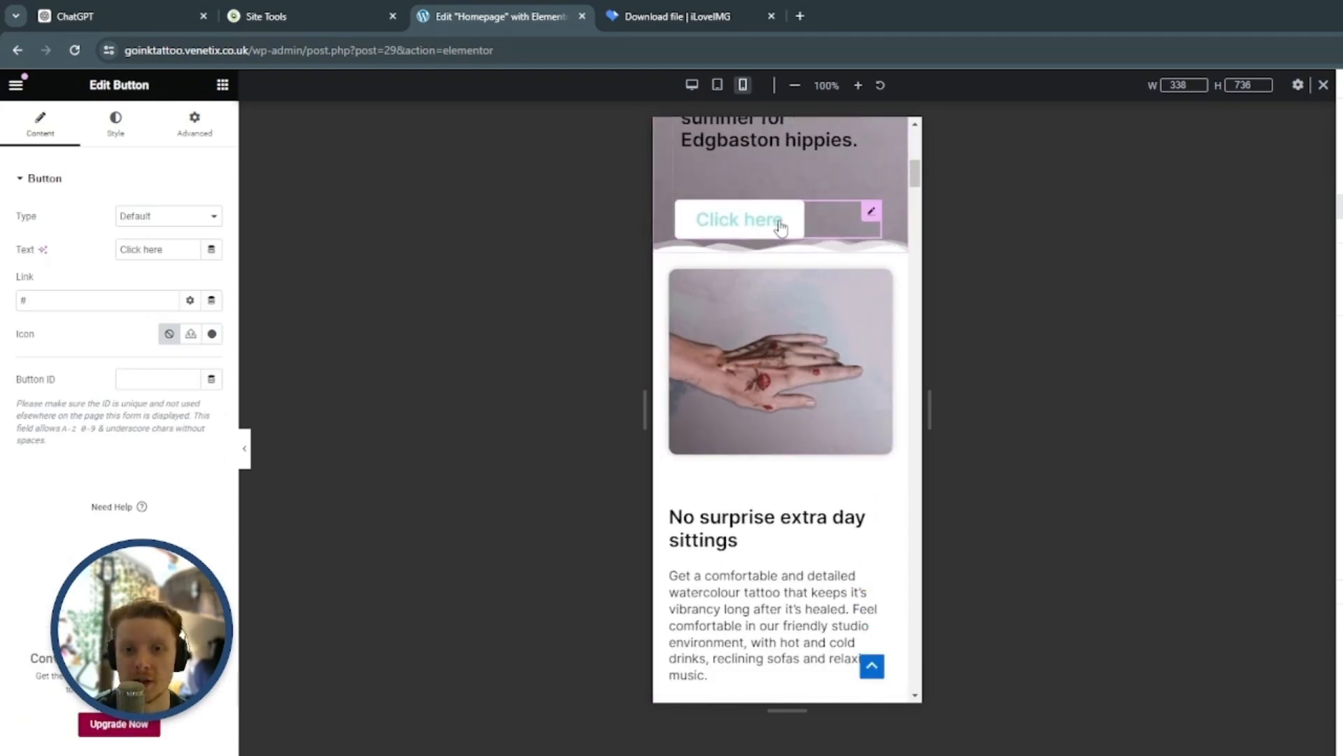
pyautogui.scroll(1, 795, 280)
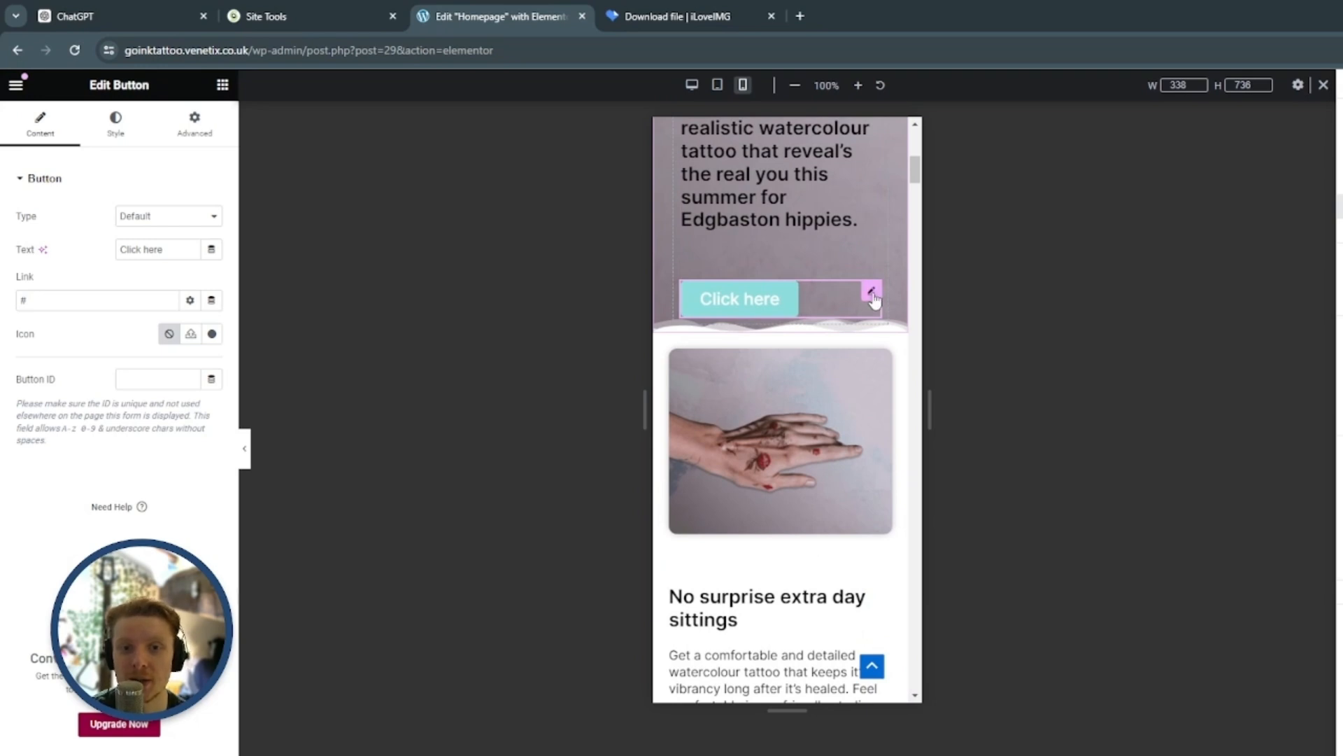
pyautogui.click(210, 126)
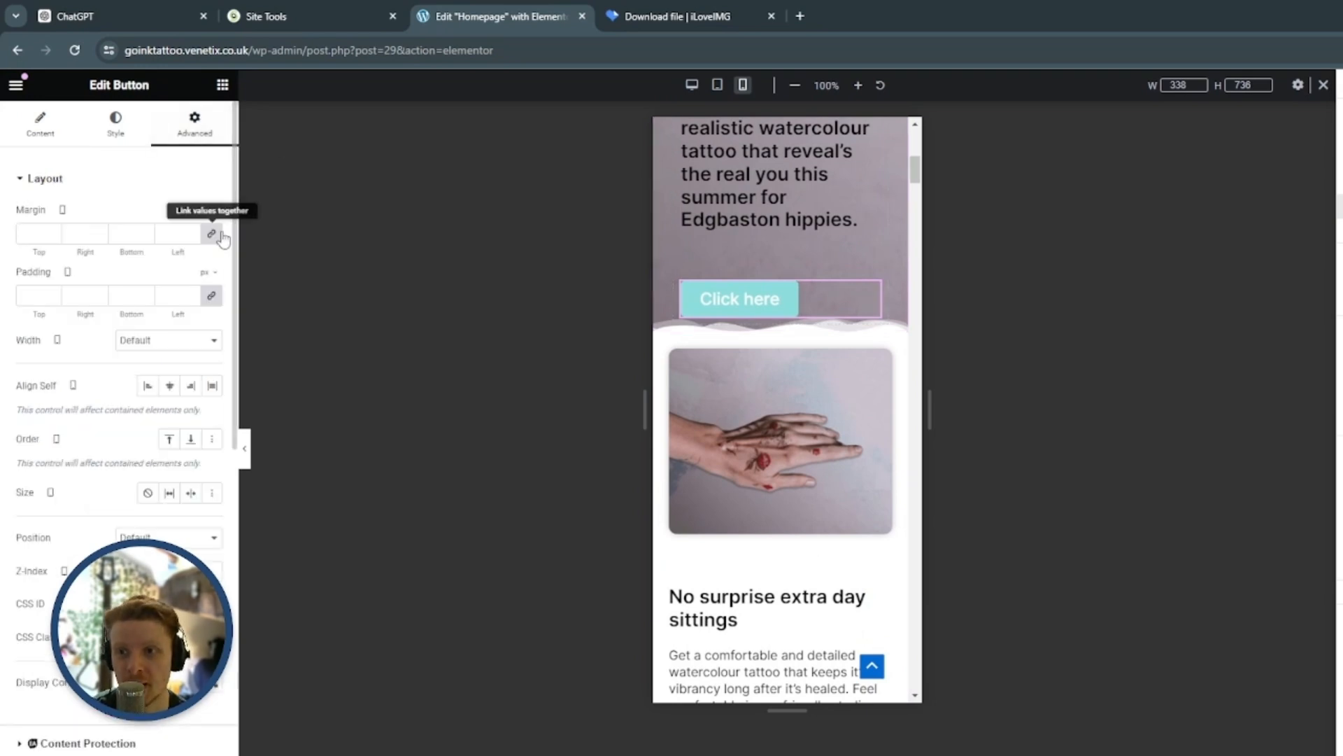
pyautogui.click(213, 235)
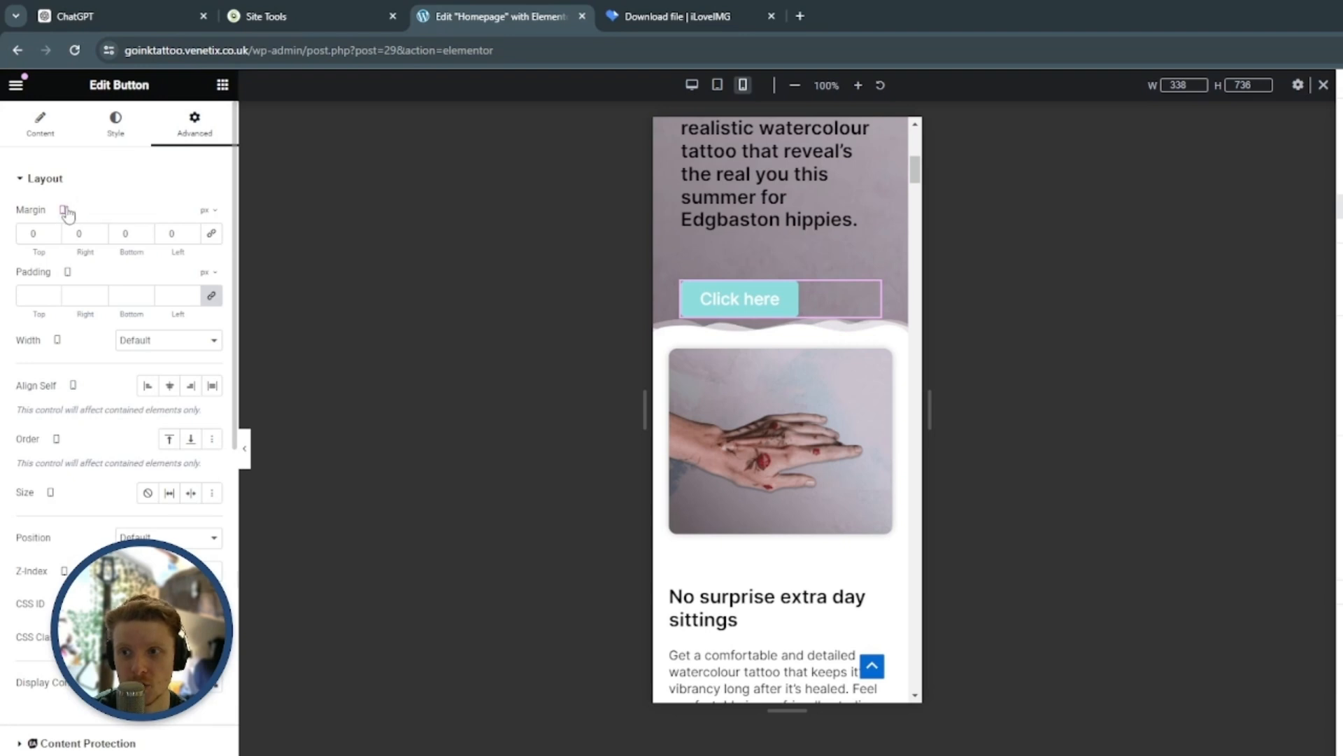
pyautogui.click(145, 231)
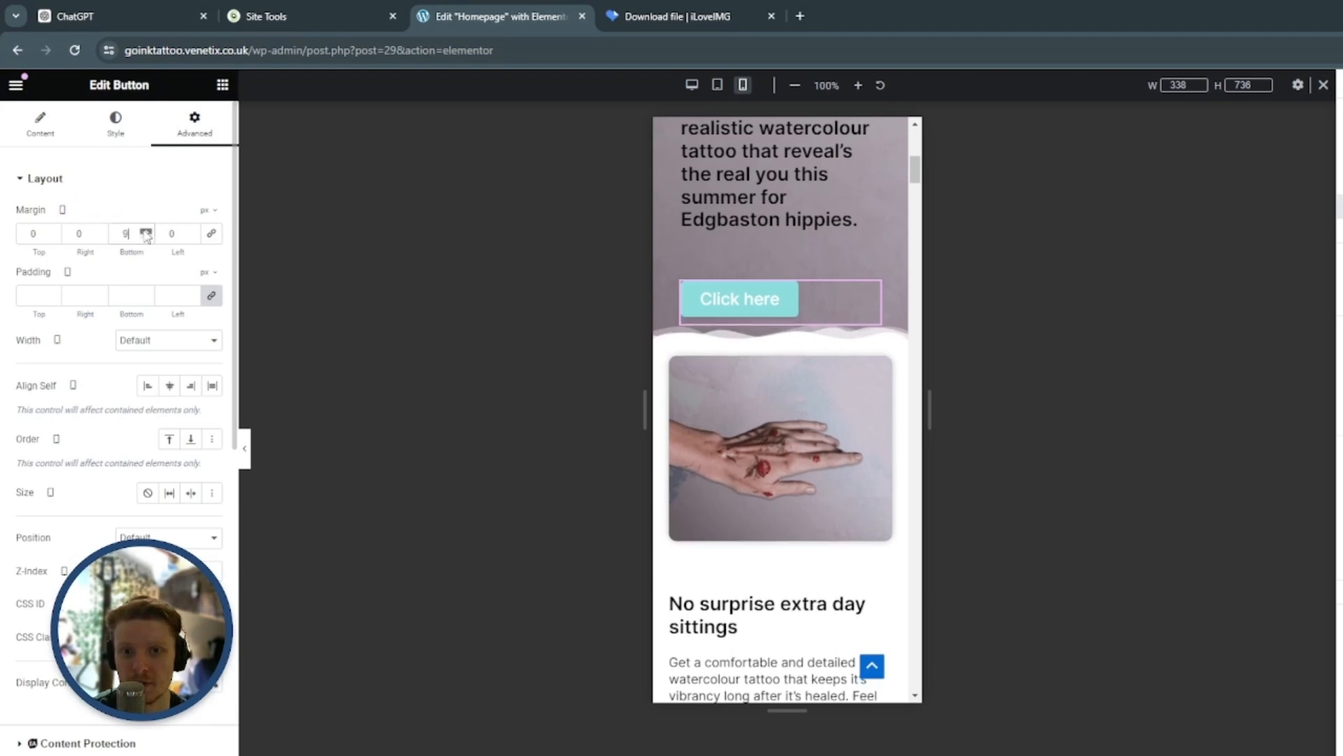
pyautogui.click(146, 230)
pyautogui.click(146, 232)
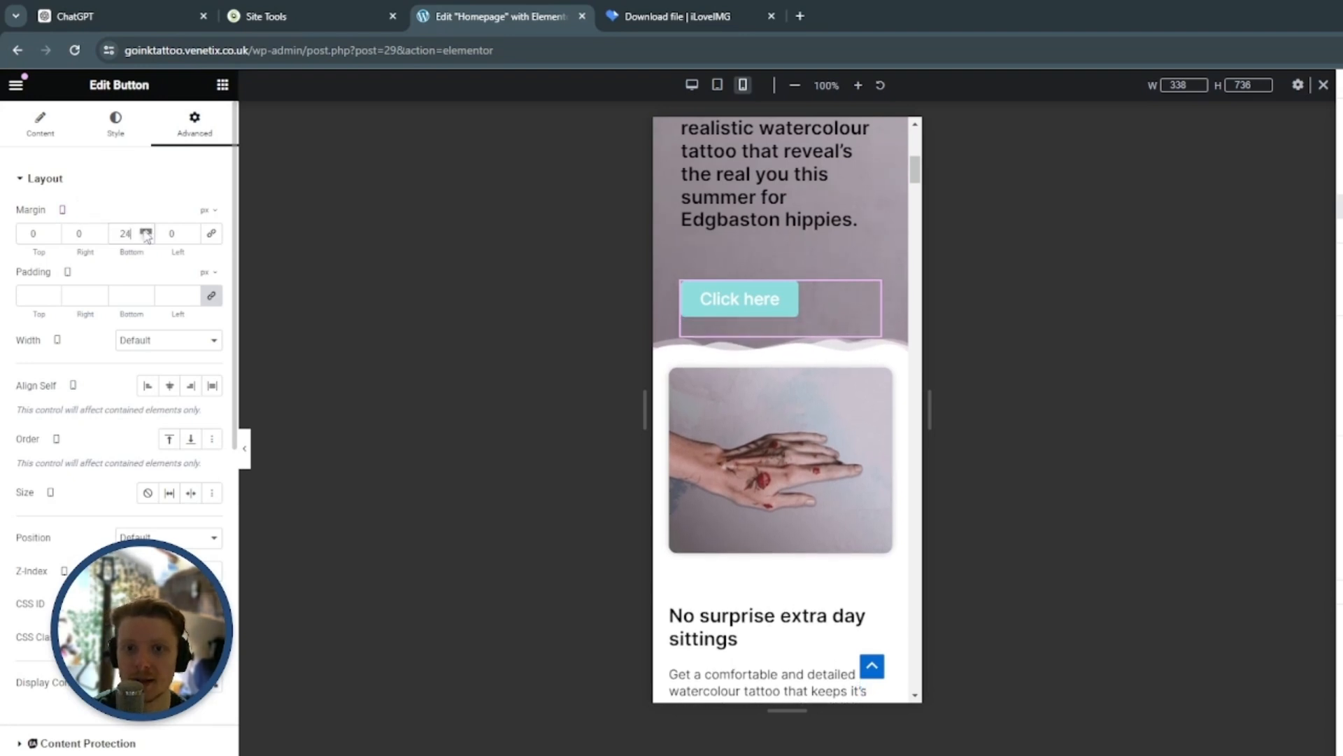
pyautogui.click(145, 236)
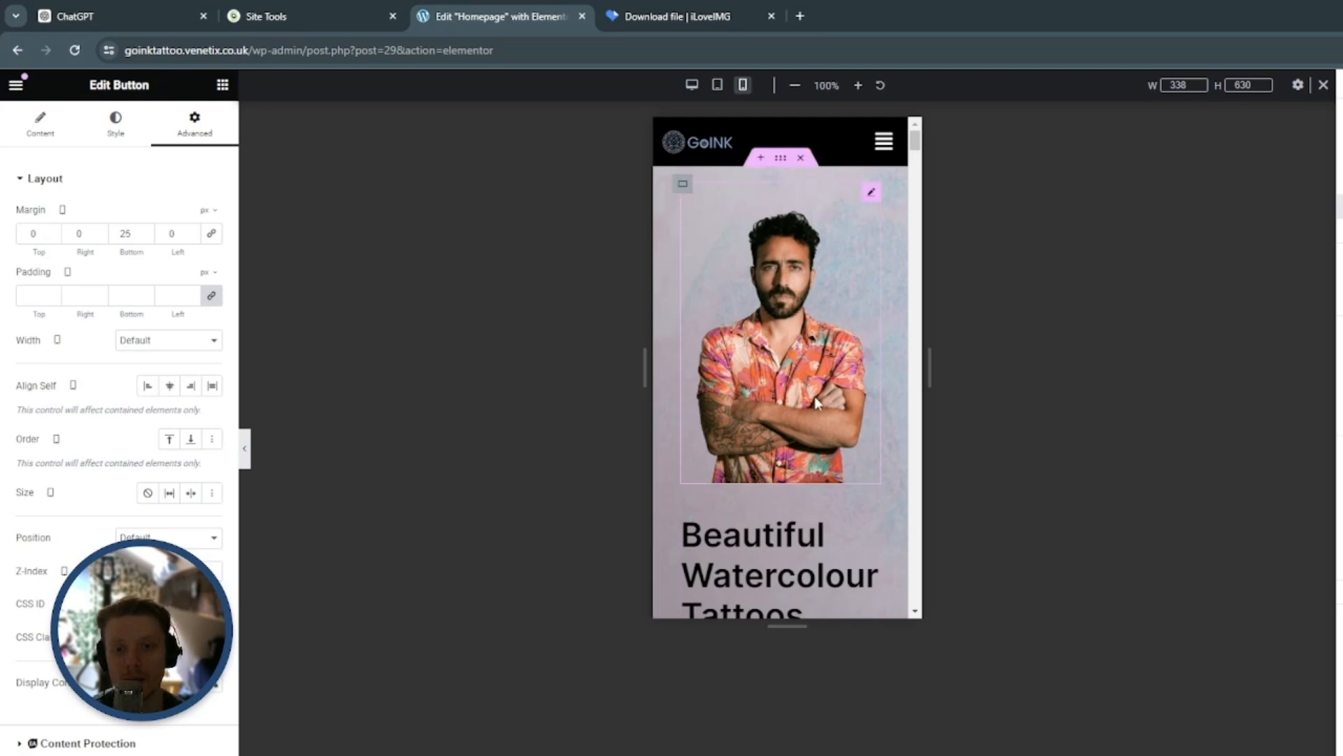
# Open the hero image's style settings and shorten the mobile preview to about 583 px high
pyautogui.click(803, 344)
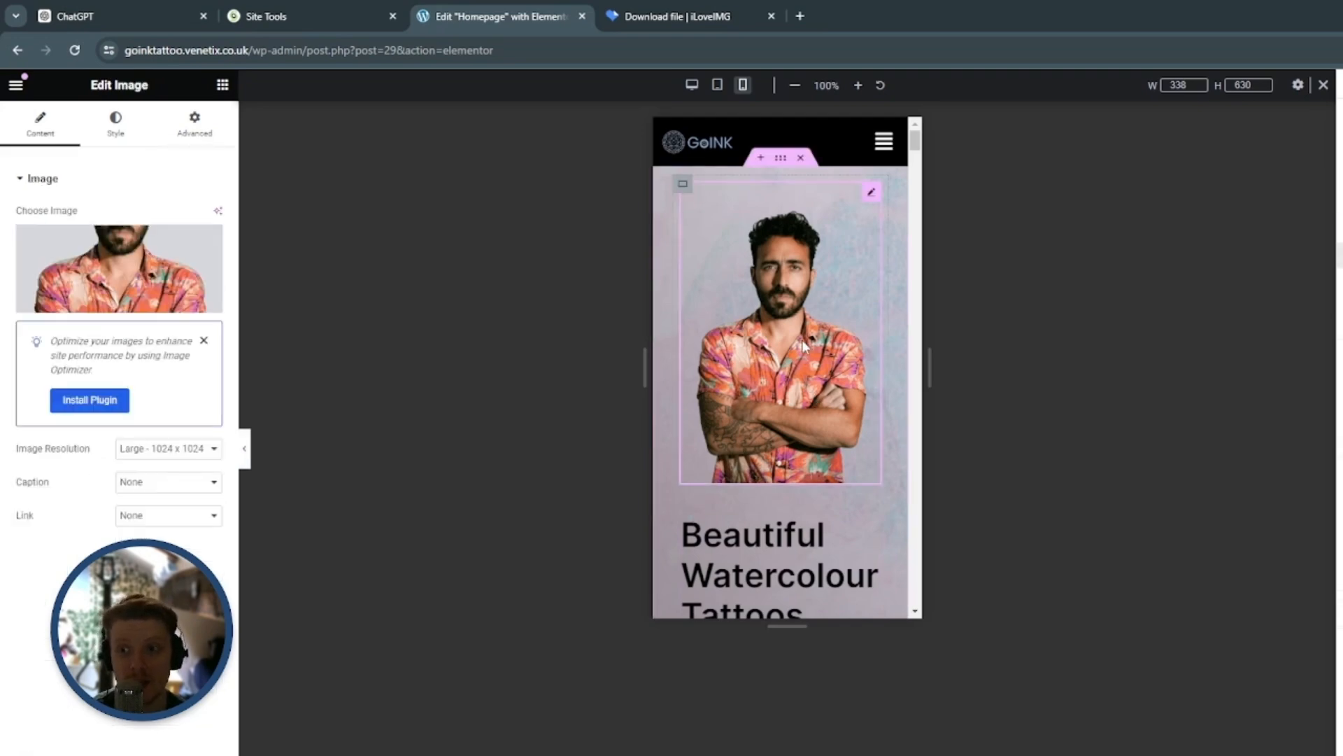
pyautogui.click(115, 126)
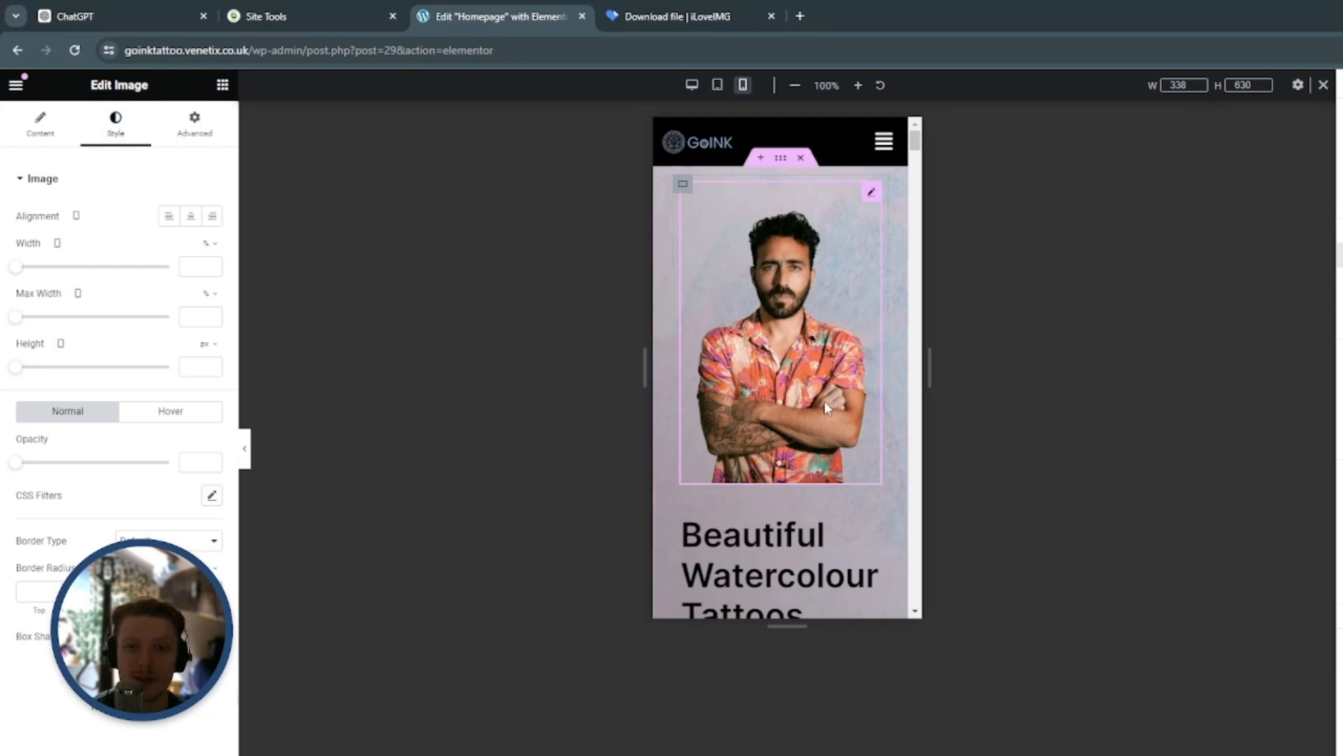
pyautogui.moveTo(796, 620); pyautogui.dragTo(812, 588)
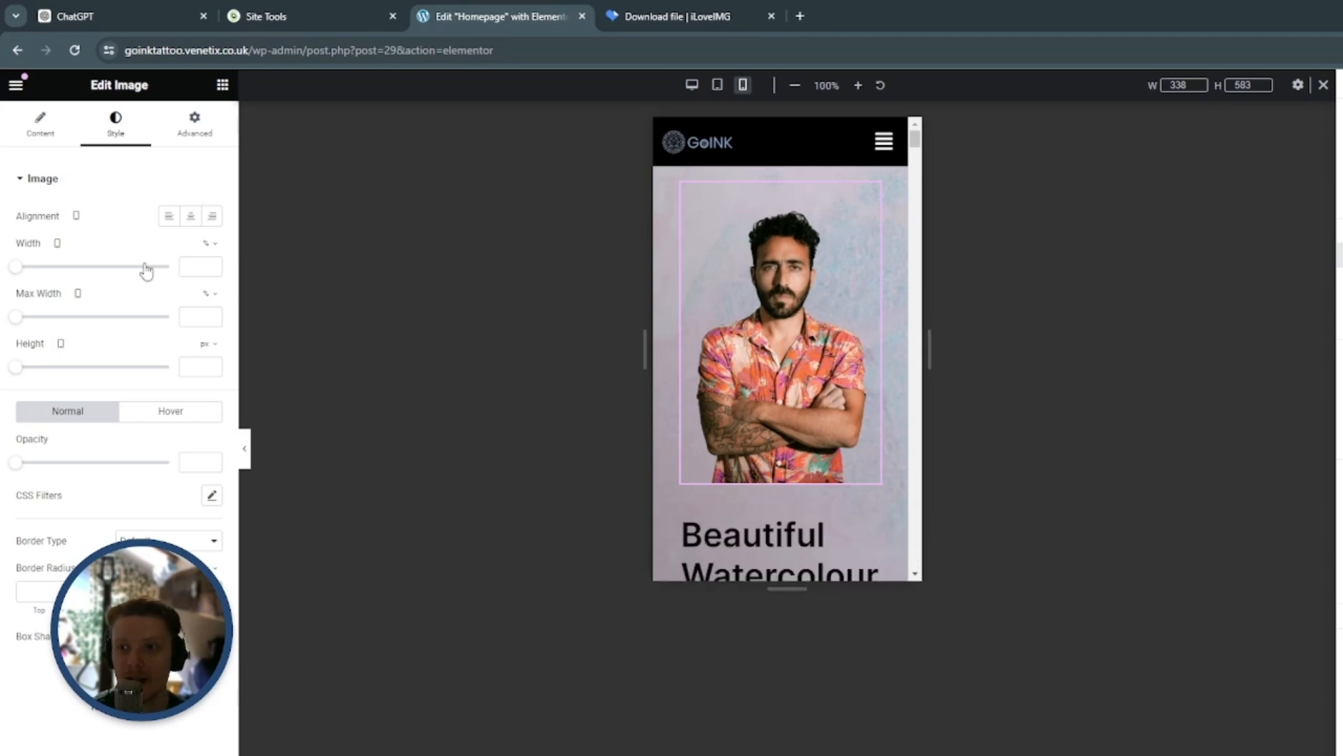
# Set the hero image's width to 75% and align it left for the mobile layout
pyautogui.click(21, 268)
pyautogui.moveTo(24, 272); pyautogui.dragTo(66, 272)
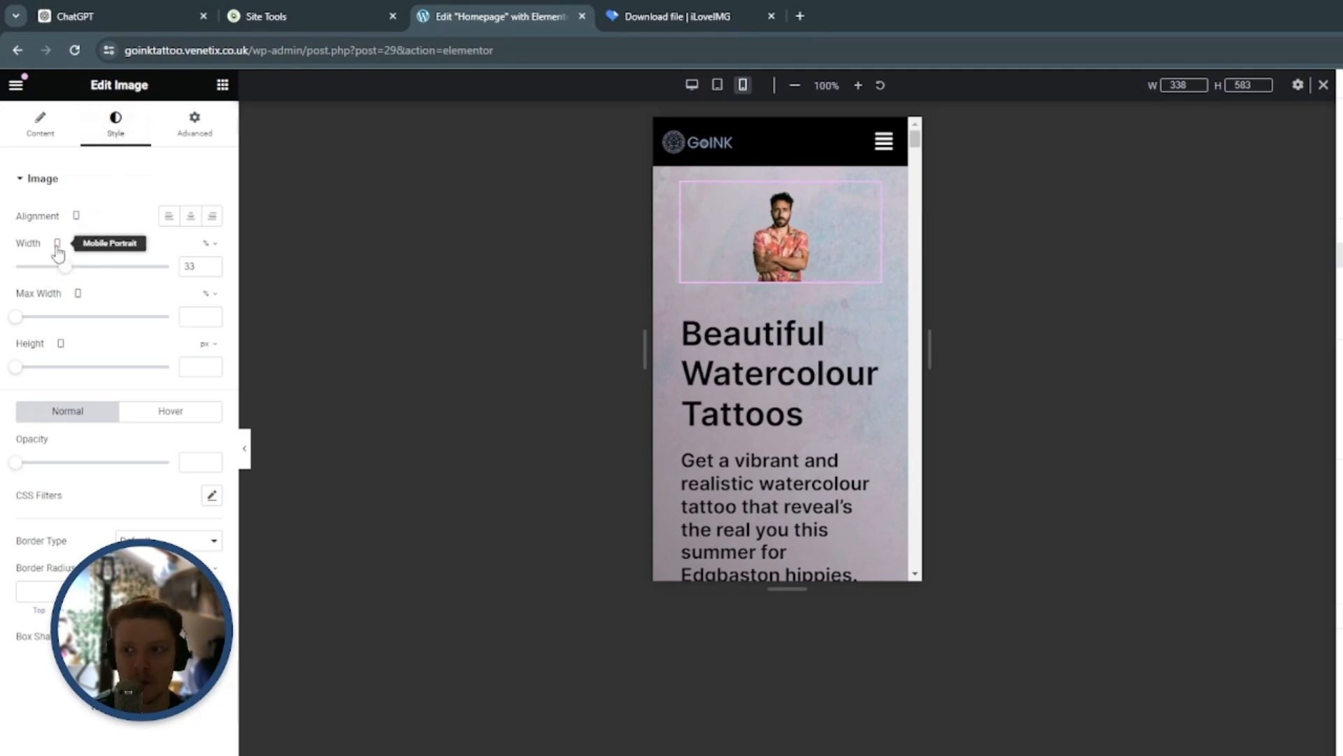
pyautogui.moveTo(65, 268); pyautogui.dragTo(133, 277)
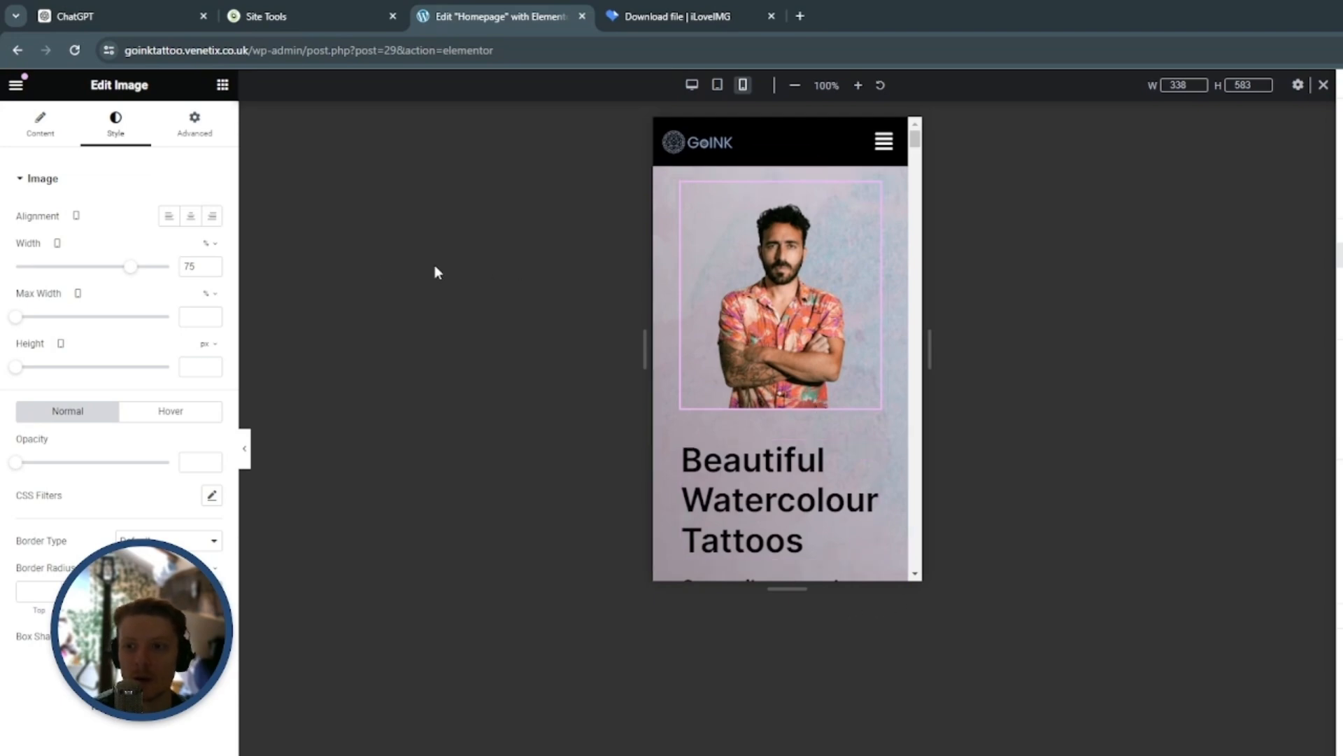
pyautogui.click(166, 218)
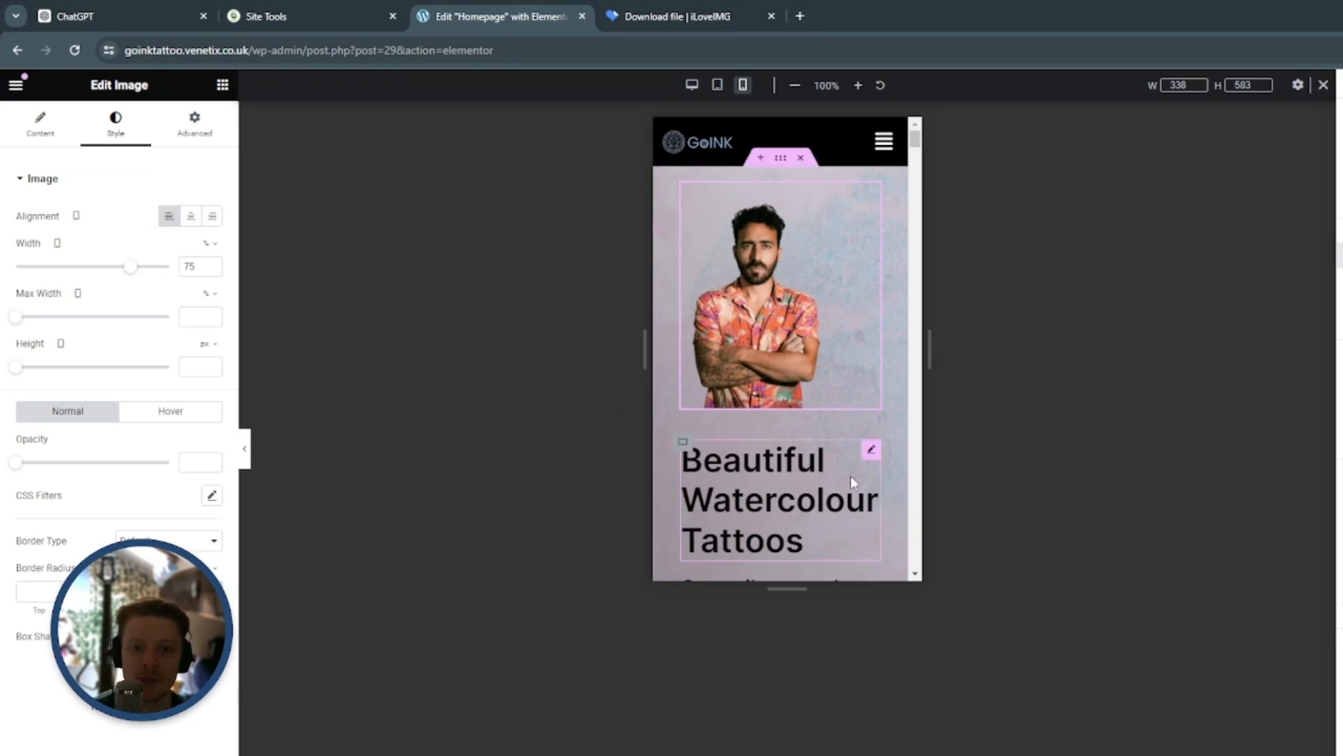
# Set the font size of the Beautiful Watercolour Tattoos heading to 28 px for mobile
pyautogui.scroll(-1, 850, 475)
pyautogui.click(875, 376)
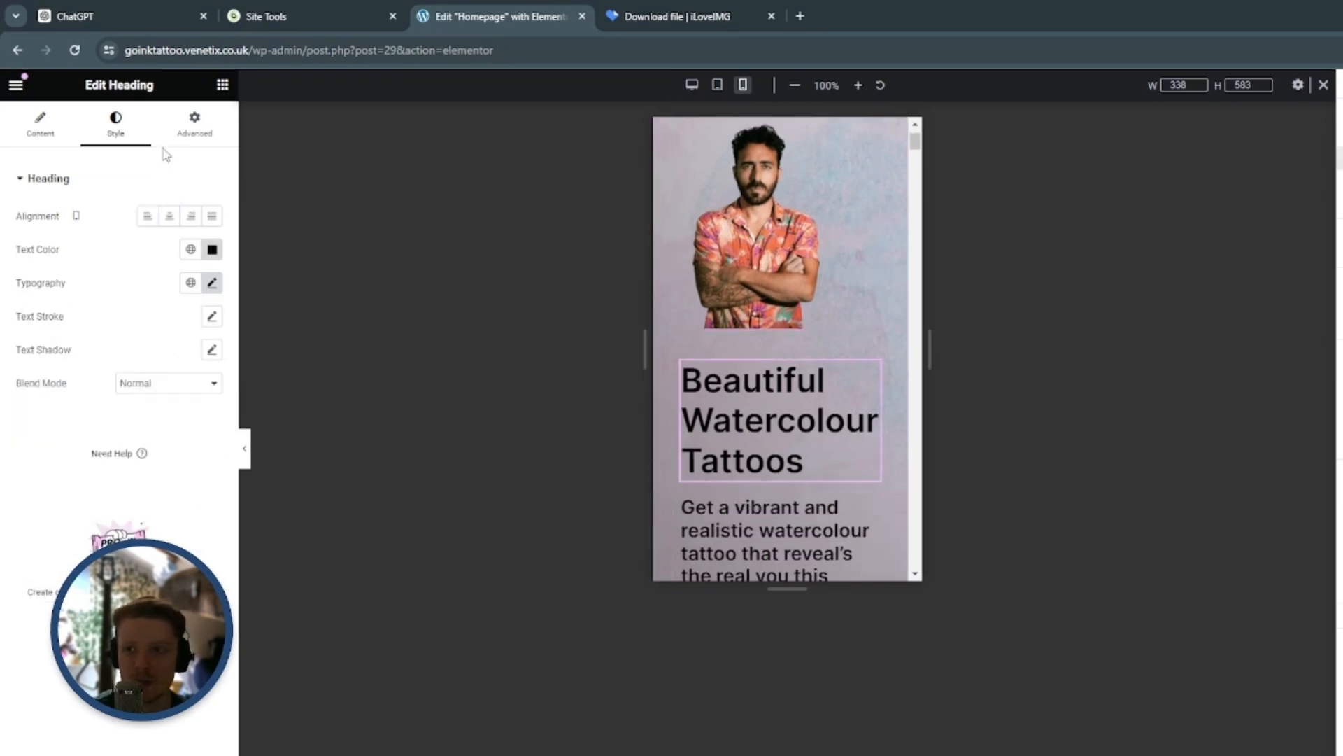
pyautogui.click(212, 282)
pyautogui.doubleClick(201, 403)
pyautogui.write('1')
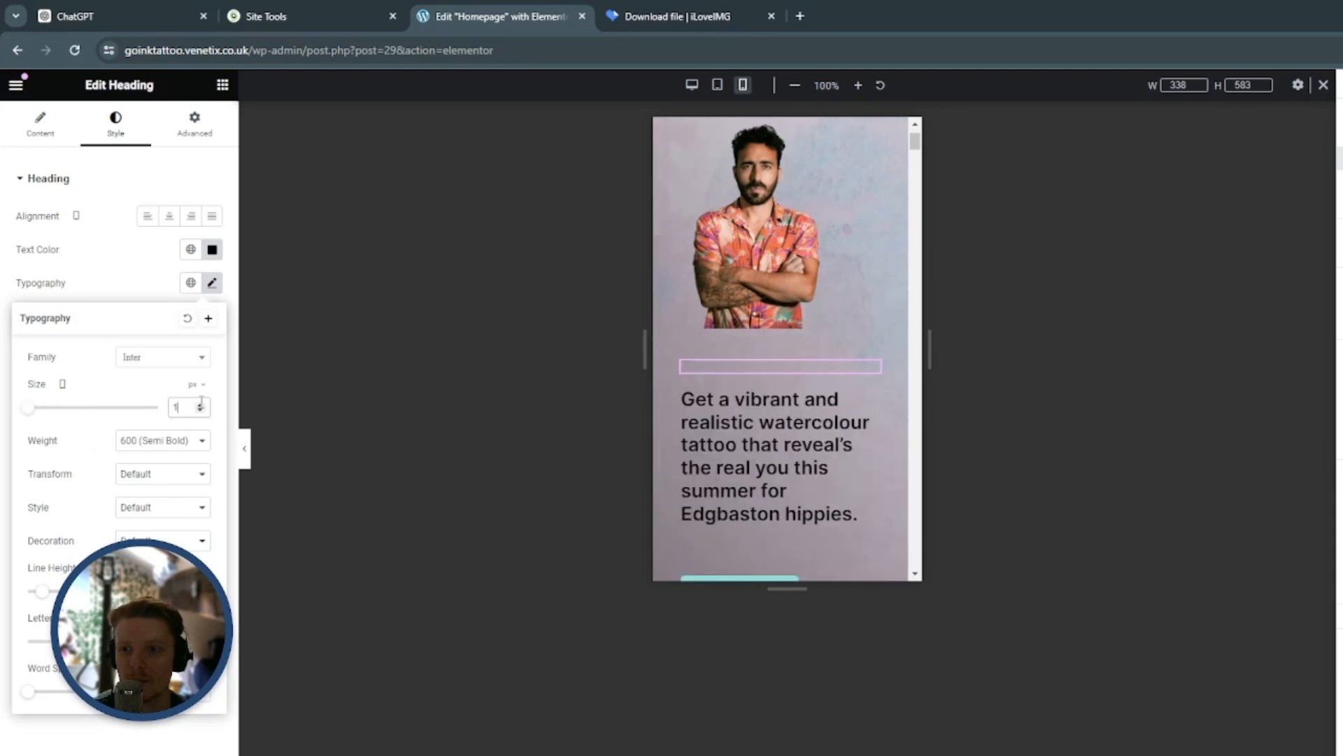
pyautogui.write('8')
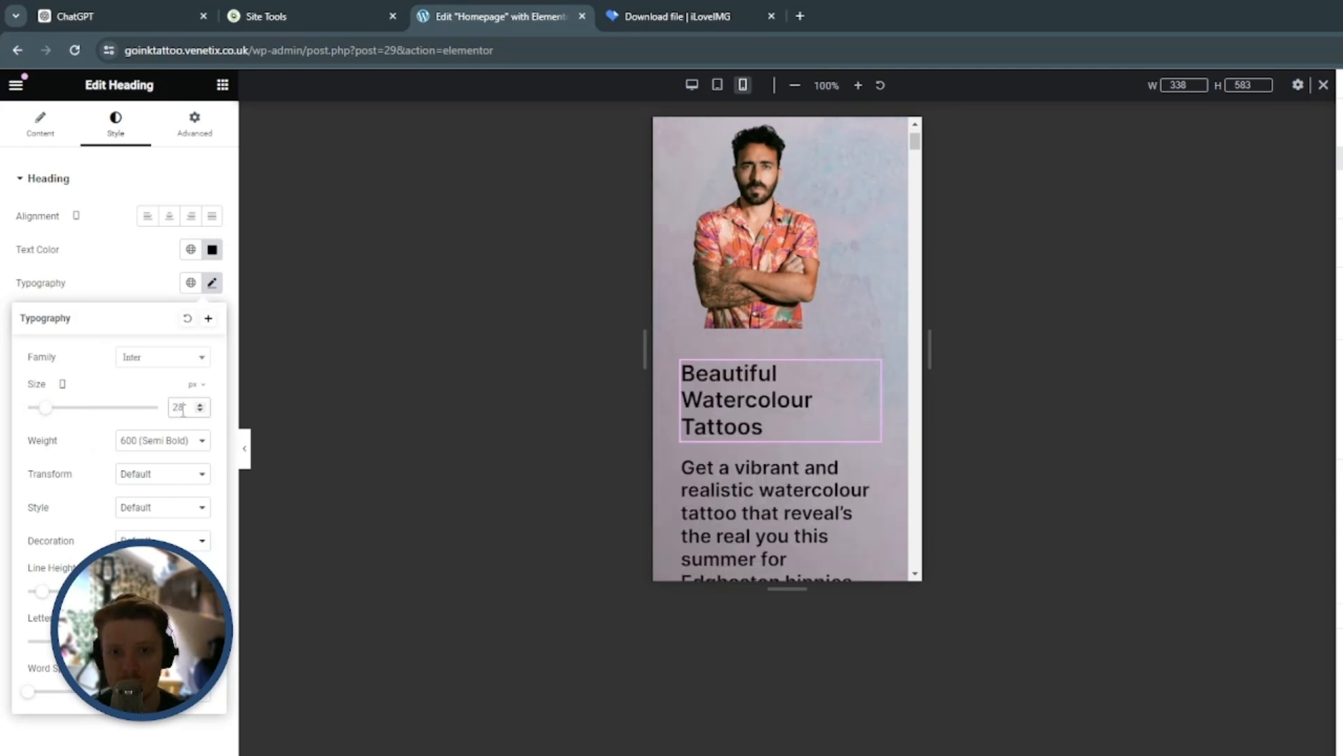
# Set the font size of the paragraph under the hero heading to 18 px for mobile
pyautogui.scroll(-1, 860, 389)
pyautogui.click(869, 399)
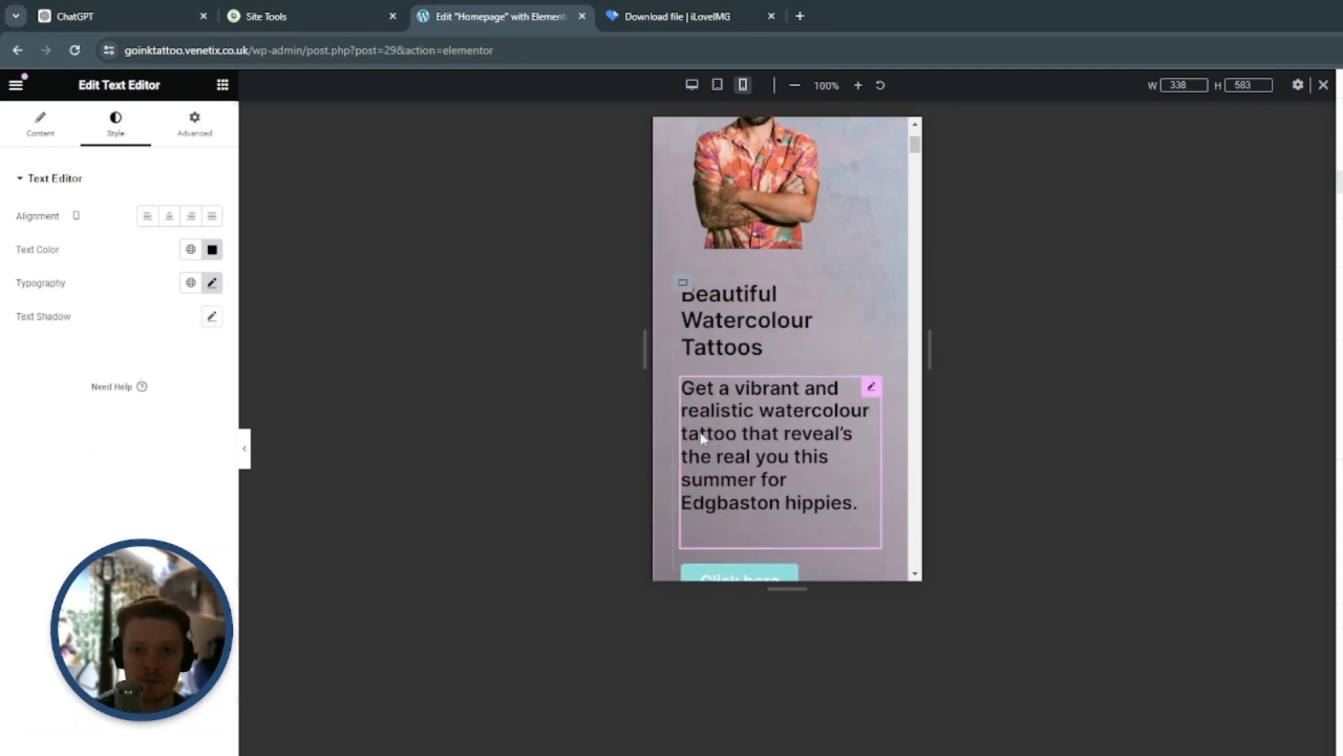
pyautogui.click(211, 283)
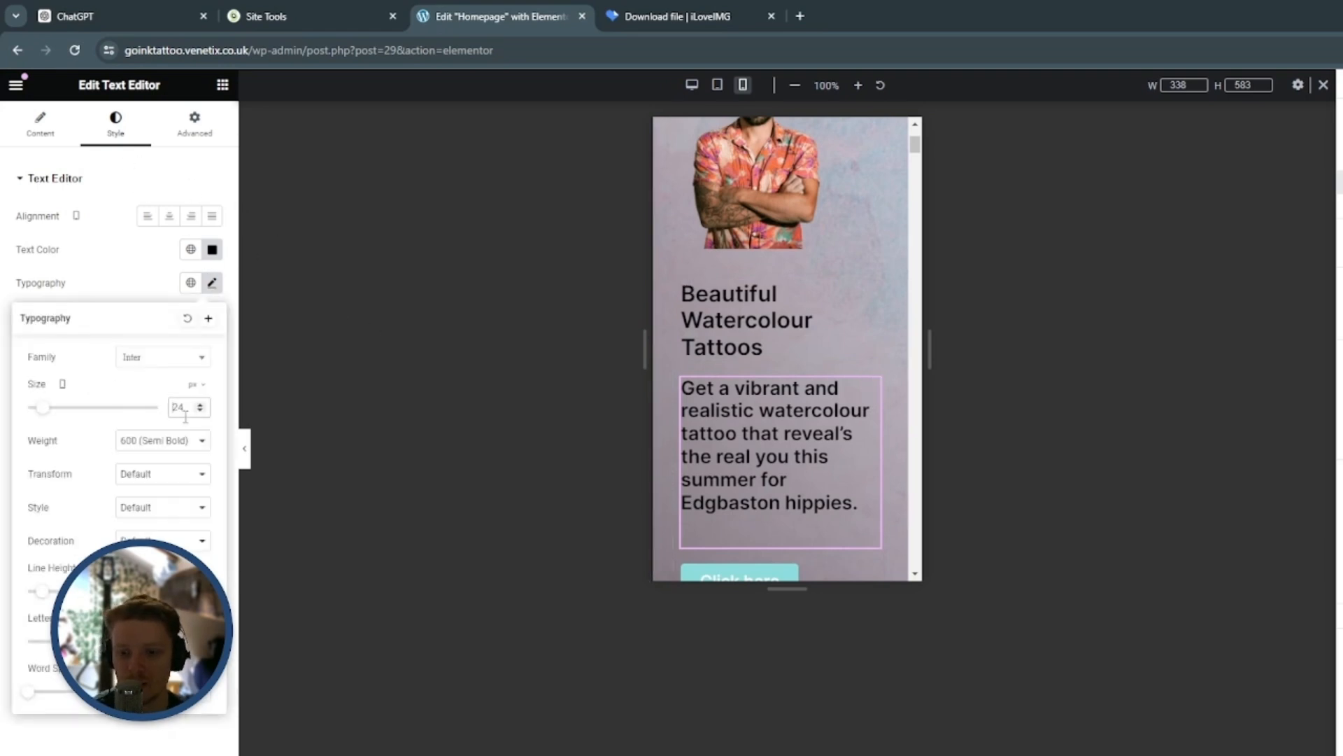
pyautogui.press('BackSpace')
pyautogui.write('1')
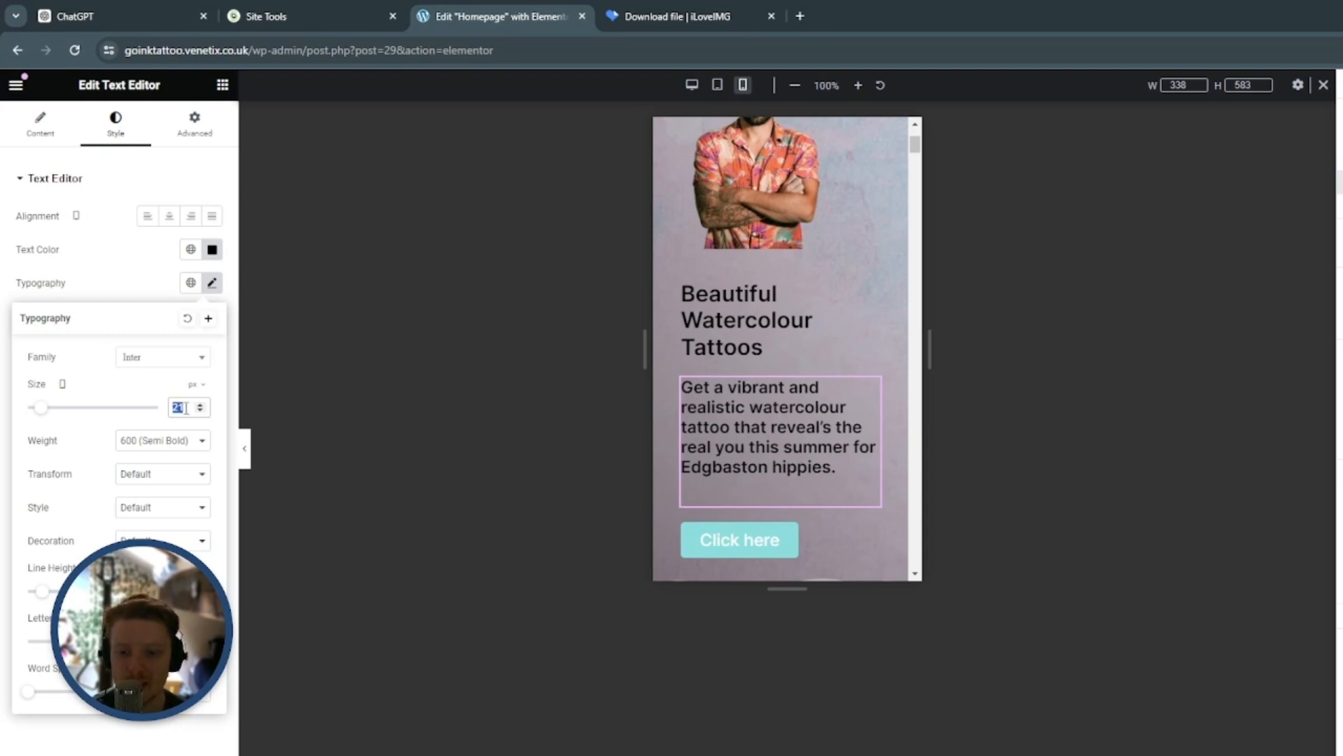
pyautogui.write('18')
# Align the hero heading left for mobile and lengthen the preview to about 603 px high
pyautogui.scroll(3, 820, 454)
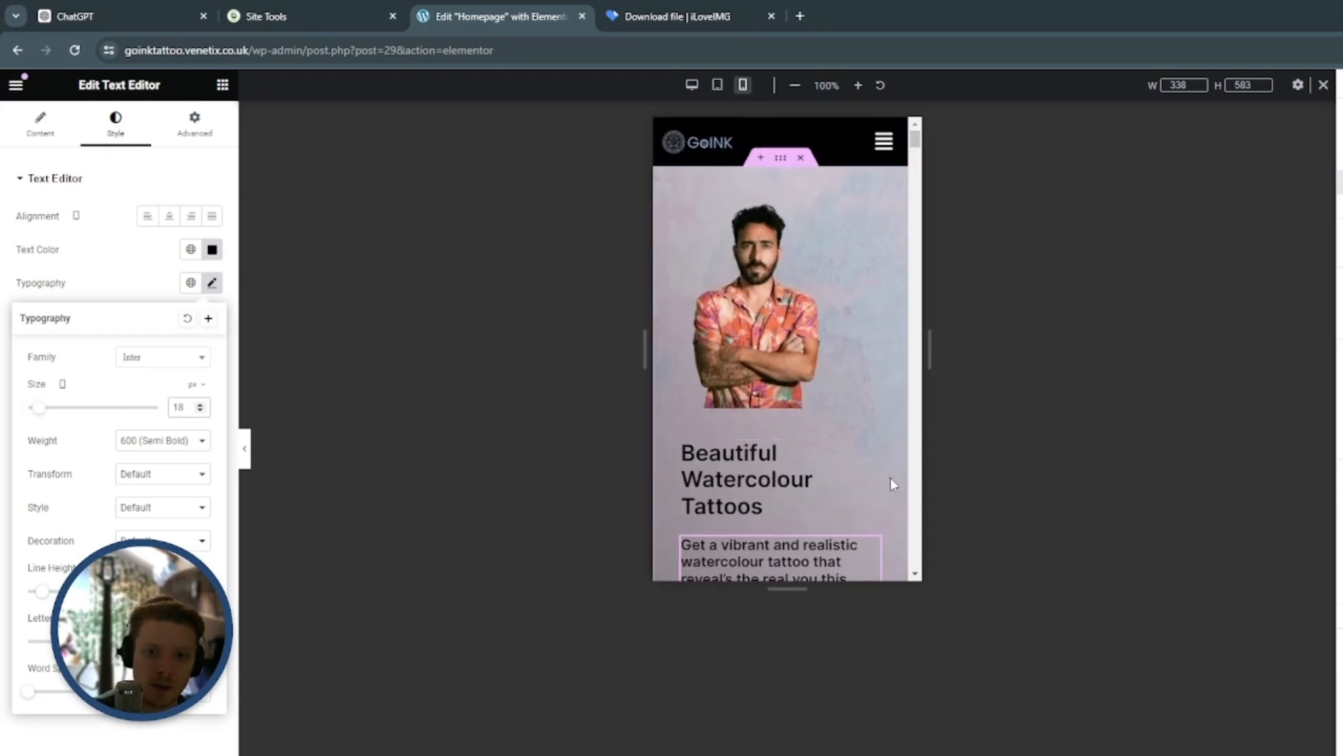
pyautogui.moveTo(799, 539); pyautogui.dragTo(797, 500)
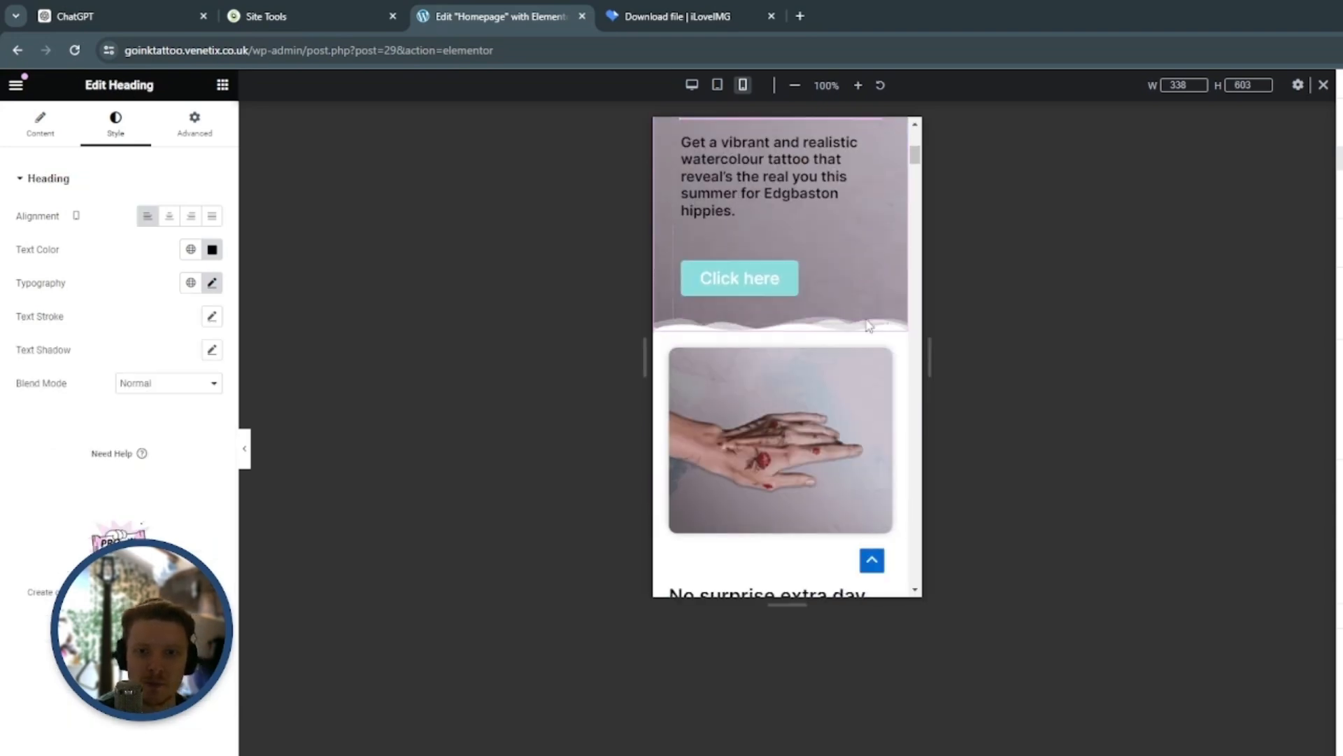
# Set the width of the container holding the hand tattoo image to 90% for mobile
pyautogui.scroll(-1, 865, 327)
pyautogui.click(780, 249)
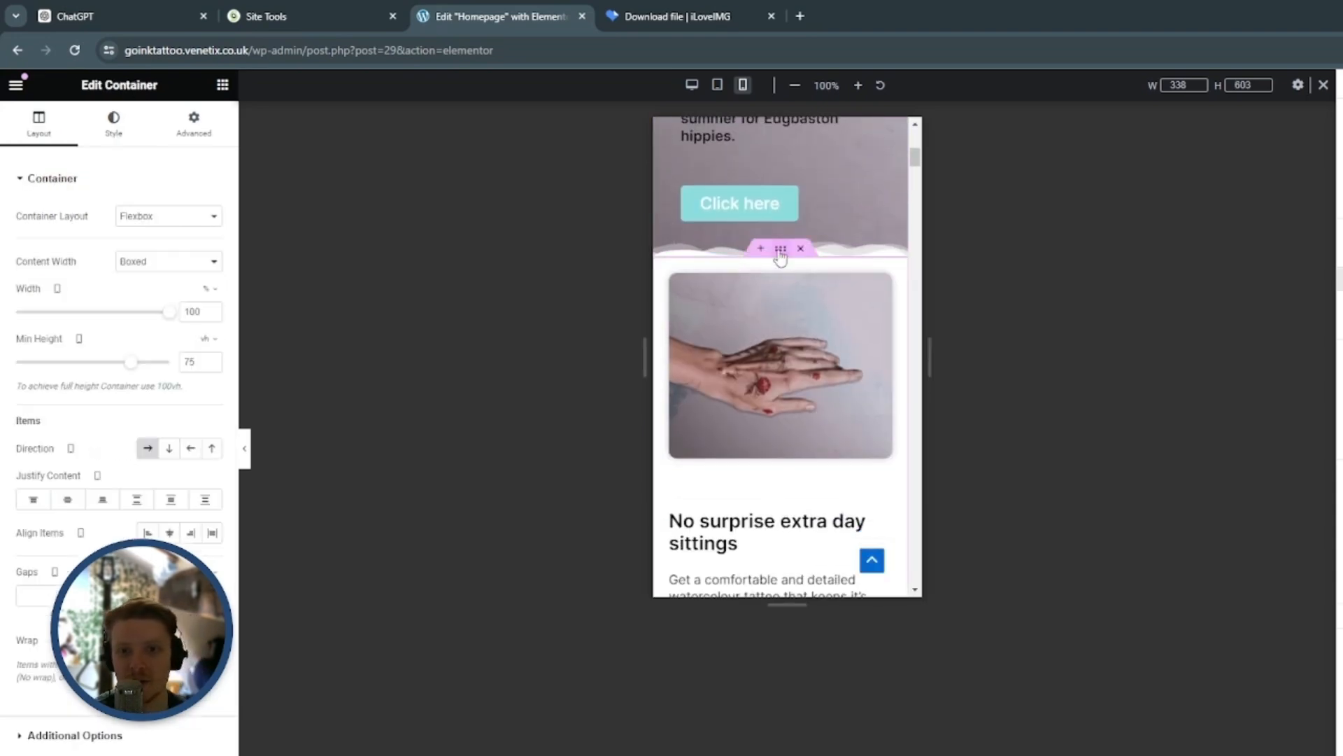
pyautogui.doubleClick(191, 318)
pyautogui.write('90')
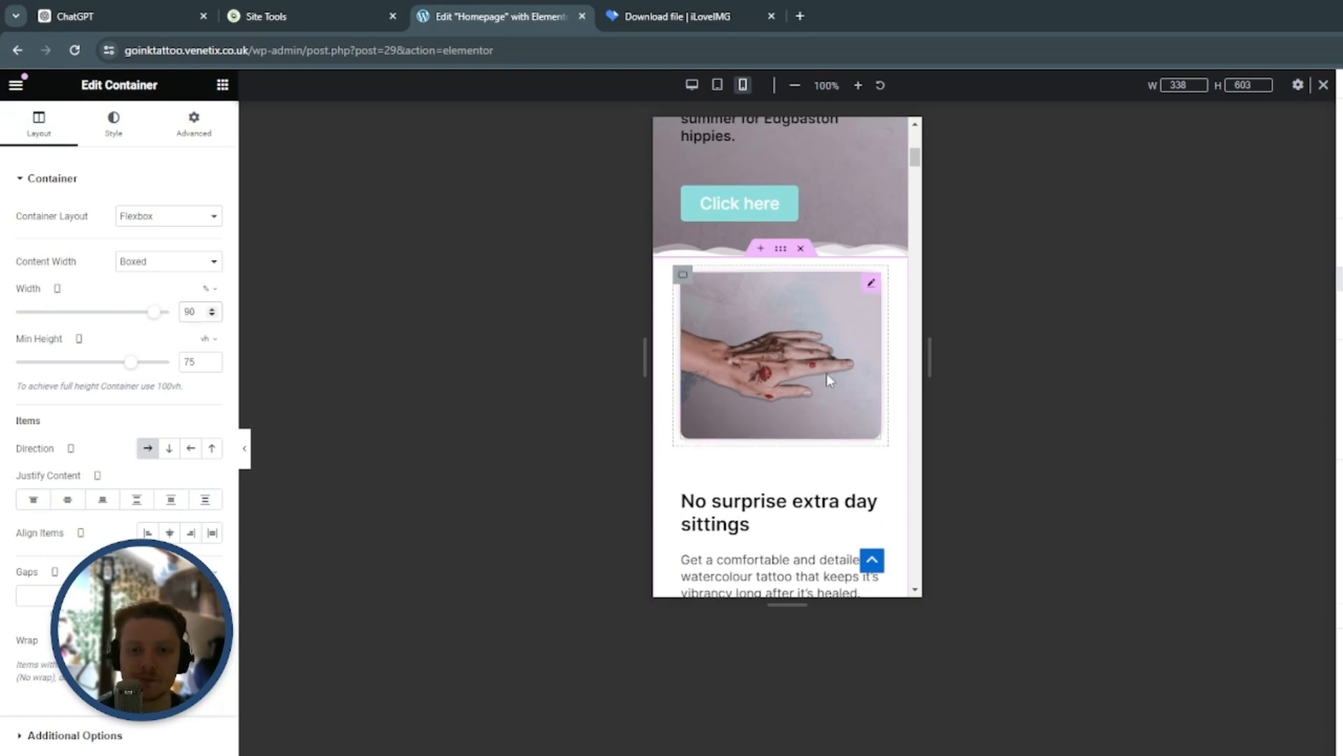
pyautogui.scroll(5, 834, 384)
pyautogui.scroll(-4, 840, 431)
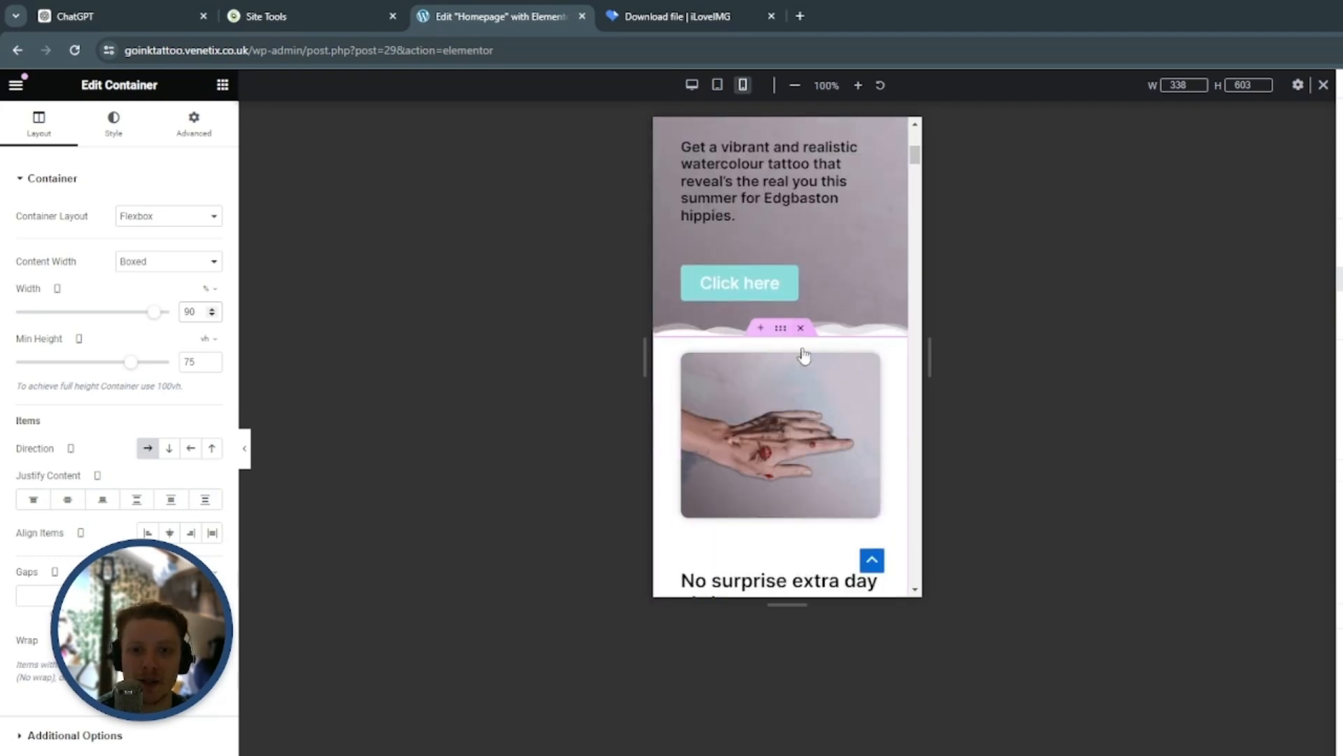
# Unlink the hand tattoo image's margins and set its top margin to 25 px for mobile
pyautogui.scroll(-1, 816, 397)
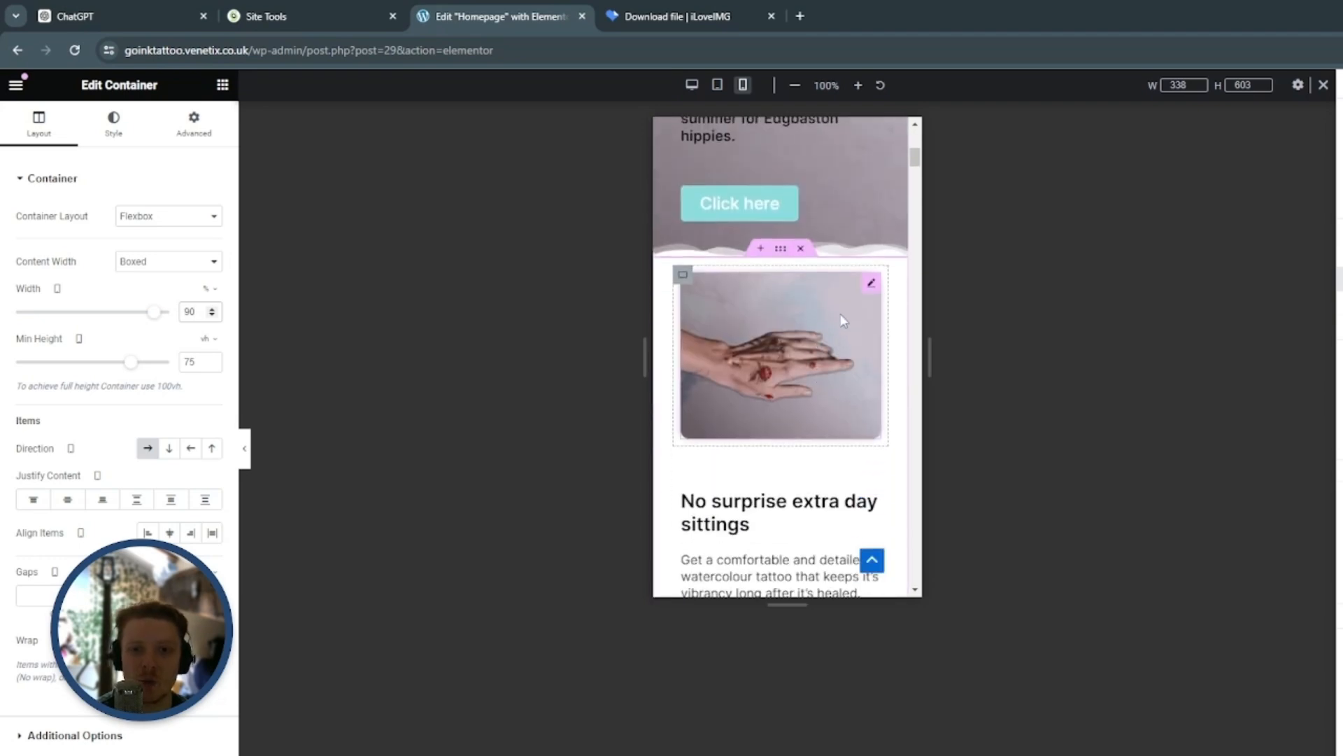
pyautogui.click(872, 286)
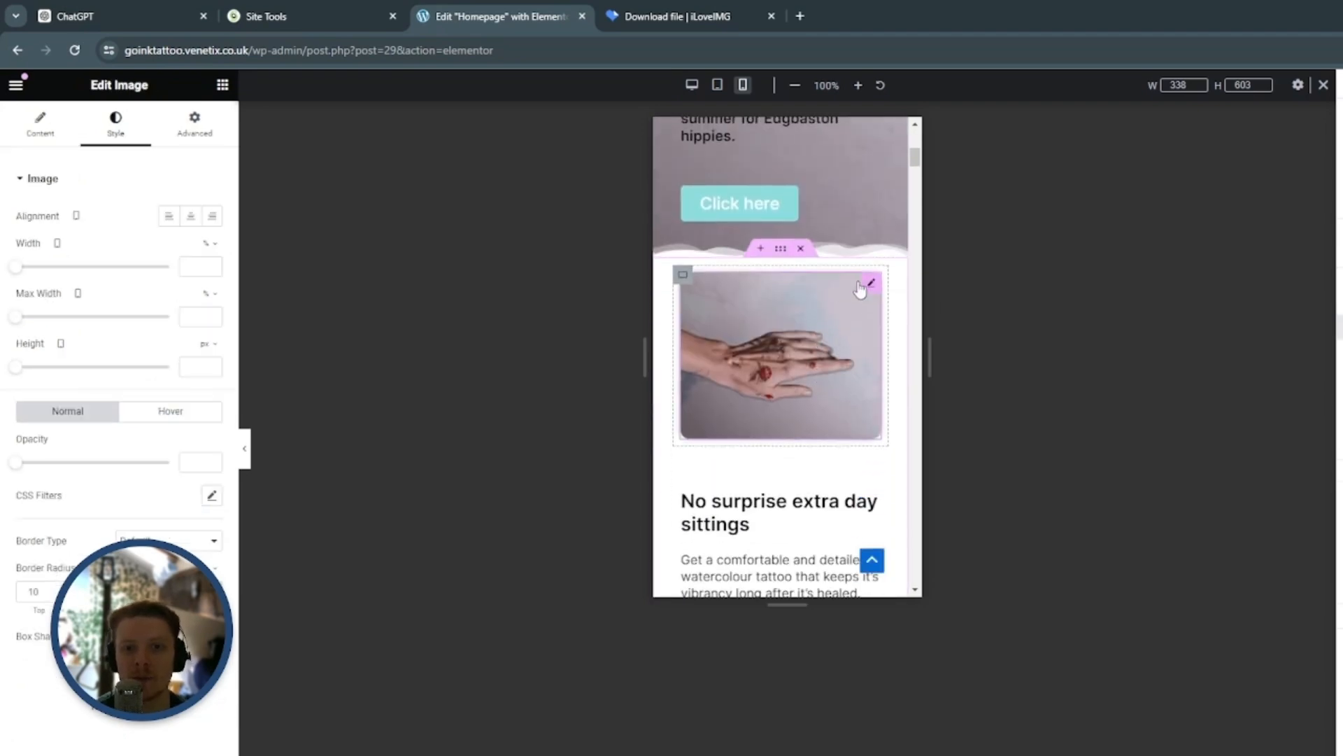
pyautogui.click(201, 130)
pyautogui.click(211, 233)
pyautogui.click(51, 234)
pyautogui.write('11')
pyautogui.moveTo(52, 235); pyautogui.dragTo(52, 235)
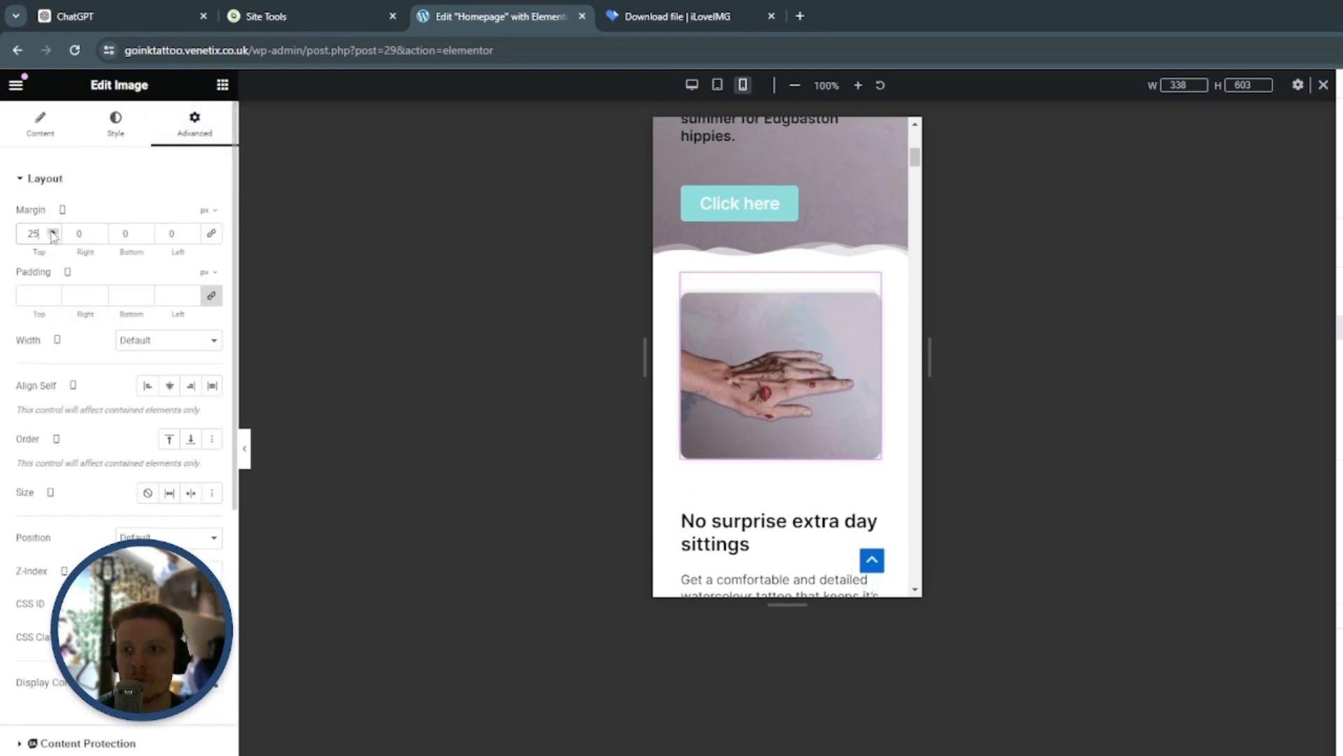
# Check the typography of the No surprise extra day sittings heading and align the heading left for mobile
pyautogui.scroll(-3, 839, 336)
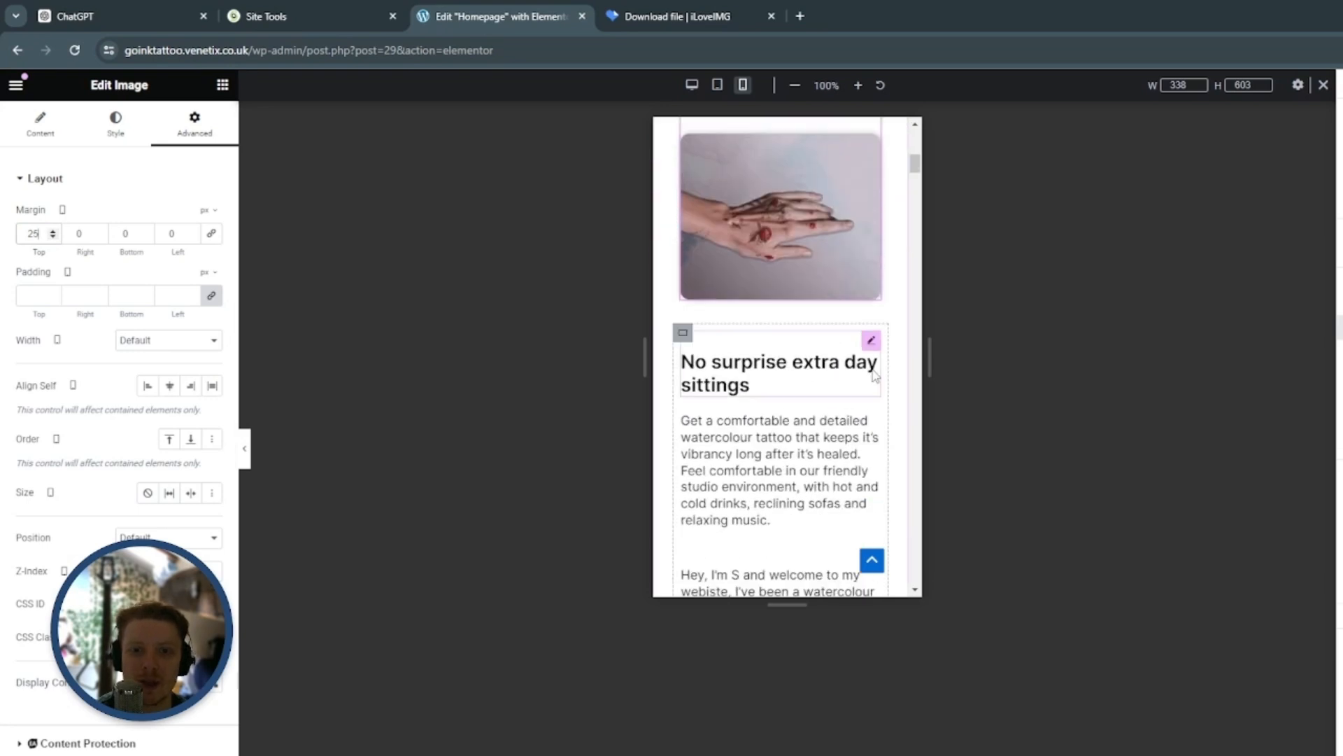
pyautogui.scroll(-1, 862, 357)
pyautogui.scroll(-2, 868, 294)
pyautogui.click(871, 183)
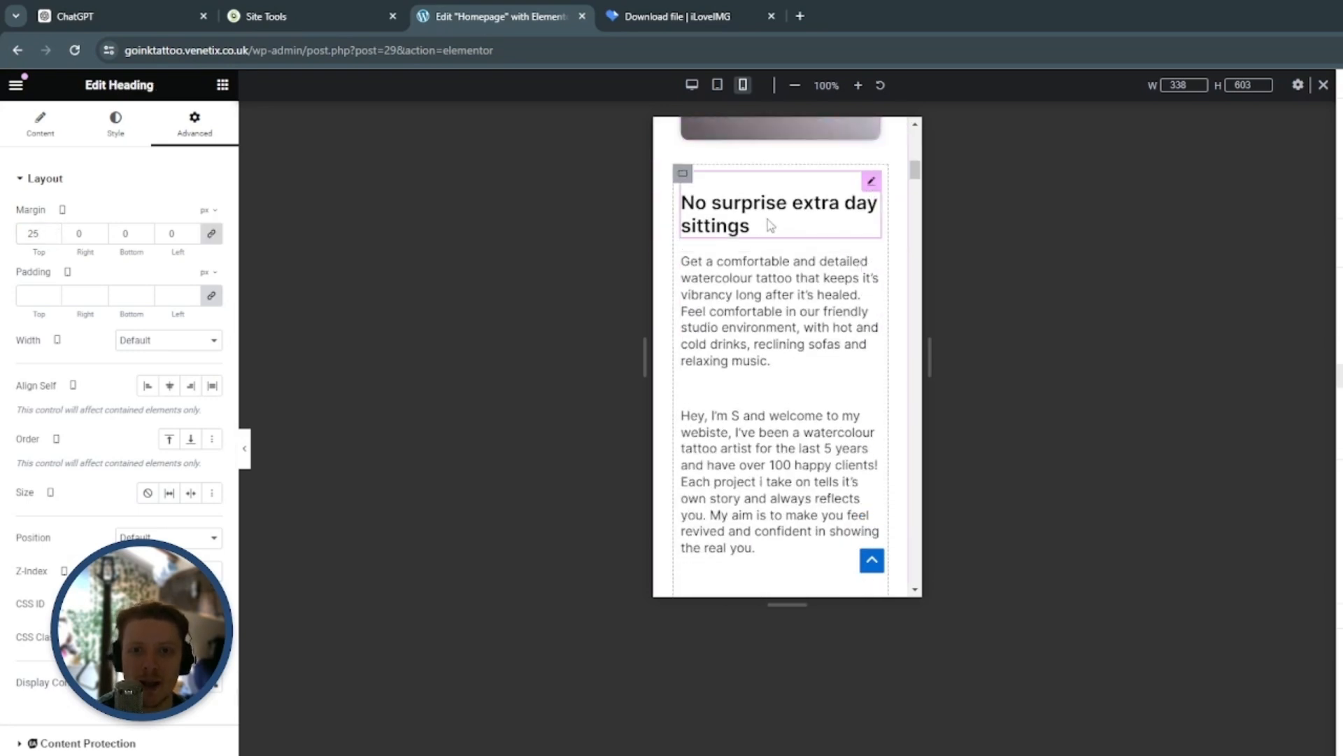
pyautogui.click(116, 123)
pyautogui.click(212, 282)
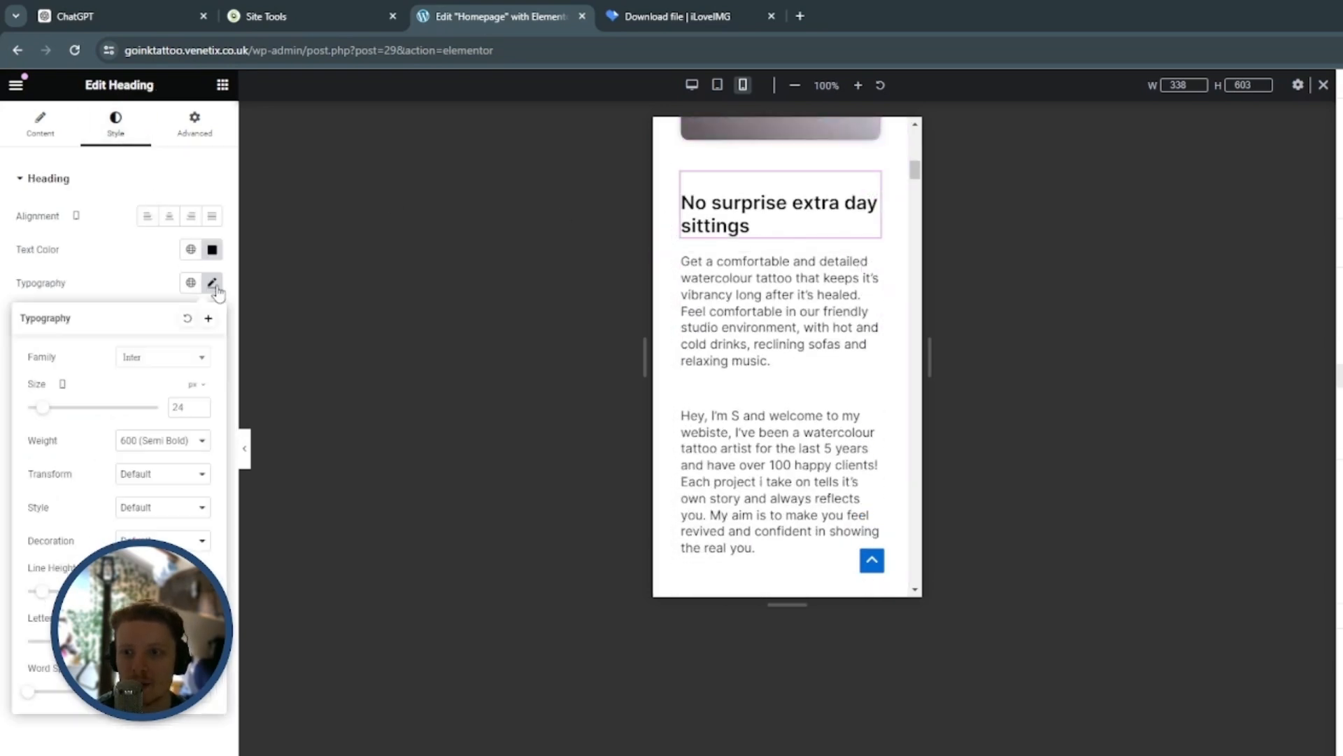
pyautogui.click(212, 283)
# Examine the mobile layout from the client review through the Pristine And Paint-like Watercolour section and its portrait image
pyautogui.scroll(-2, 825, 364)
pyautogui.scroll(-3, 826, 413)
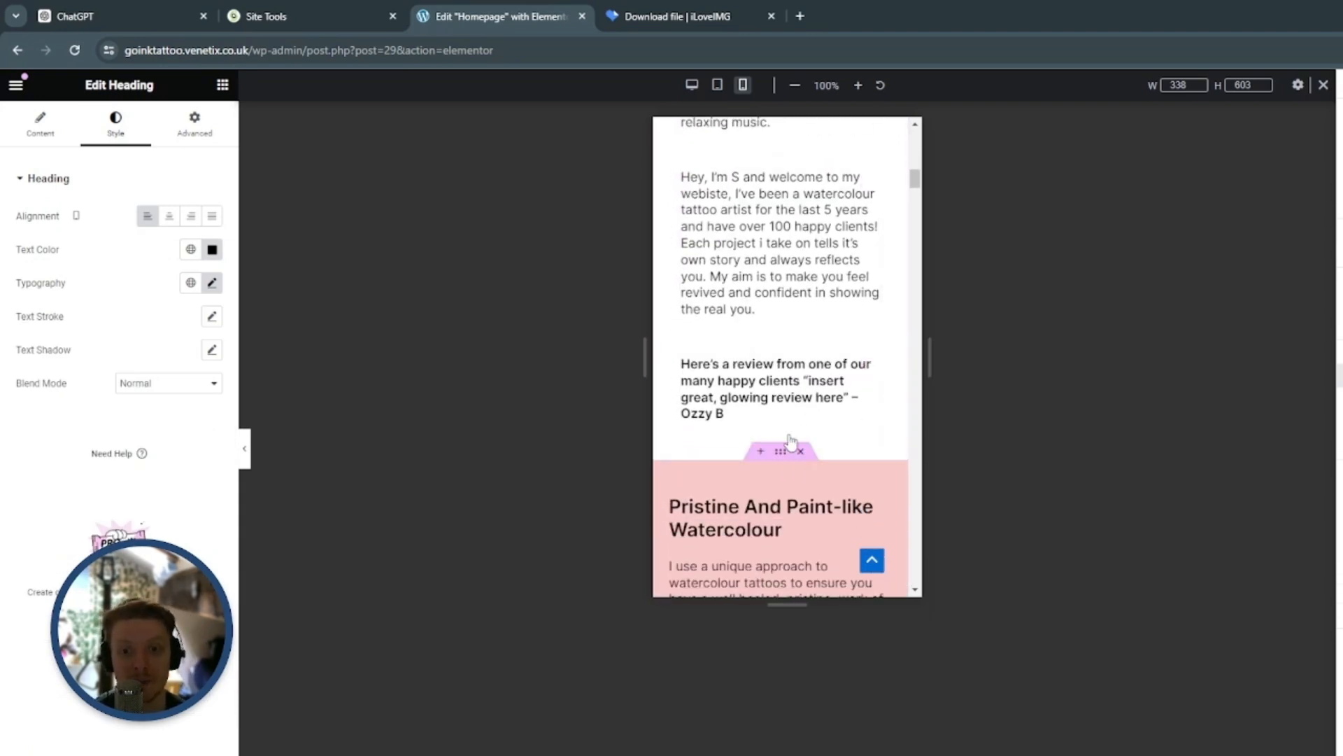
pyautogui.scroll(-3, 784, 424)
pyautogui.scroll(1, 803, 355)
pyautogui.scroll(-3, 803, 351)
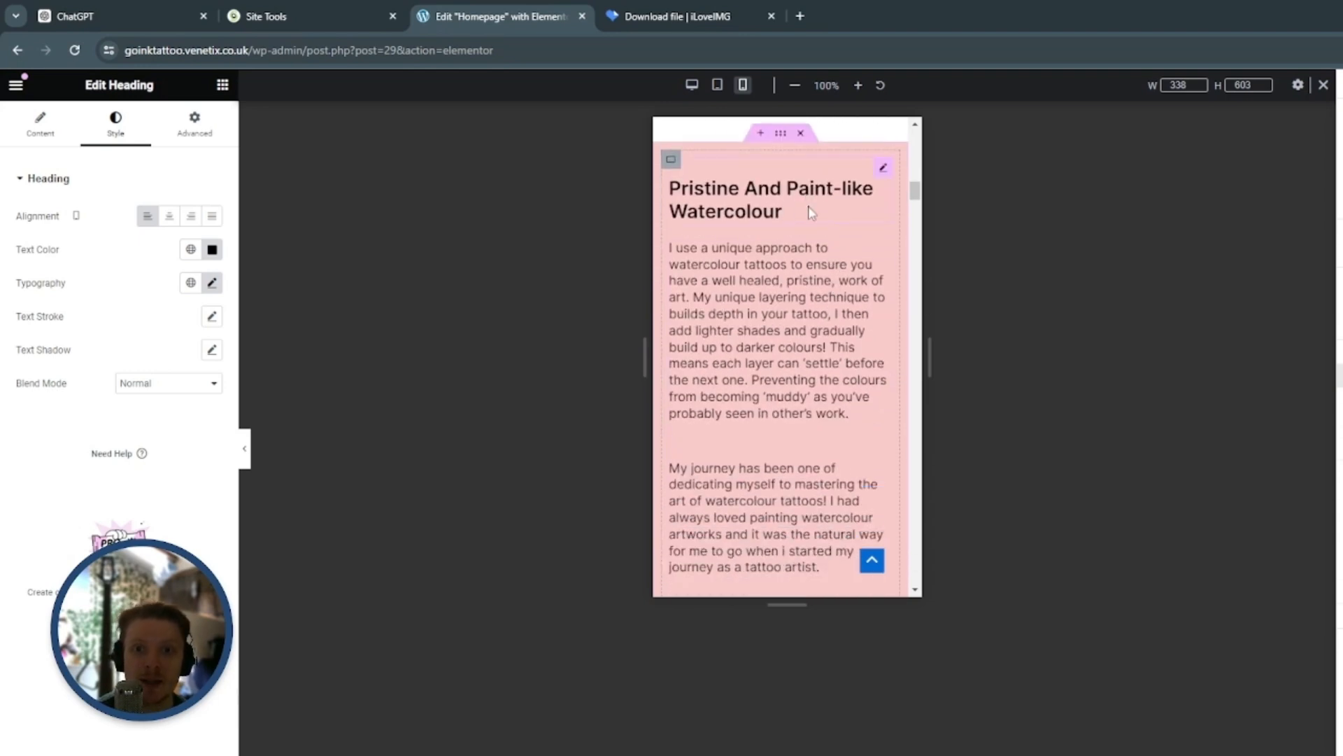
pyautogui.scroll(-1, 822, 217)
pyautogui.scroll(-1, 805, 334)
pyautogui.scroll(-8, 802, 331)
pyautogui.scroll(10, 843, 402)
pyautogui.scroll(-5, 842, 402)
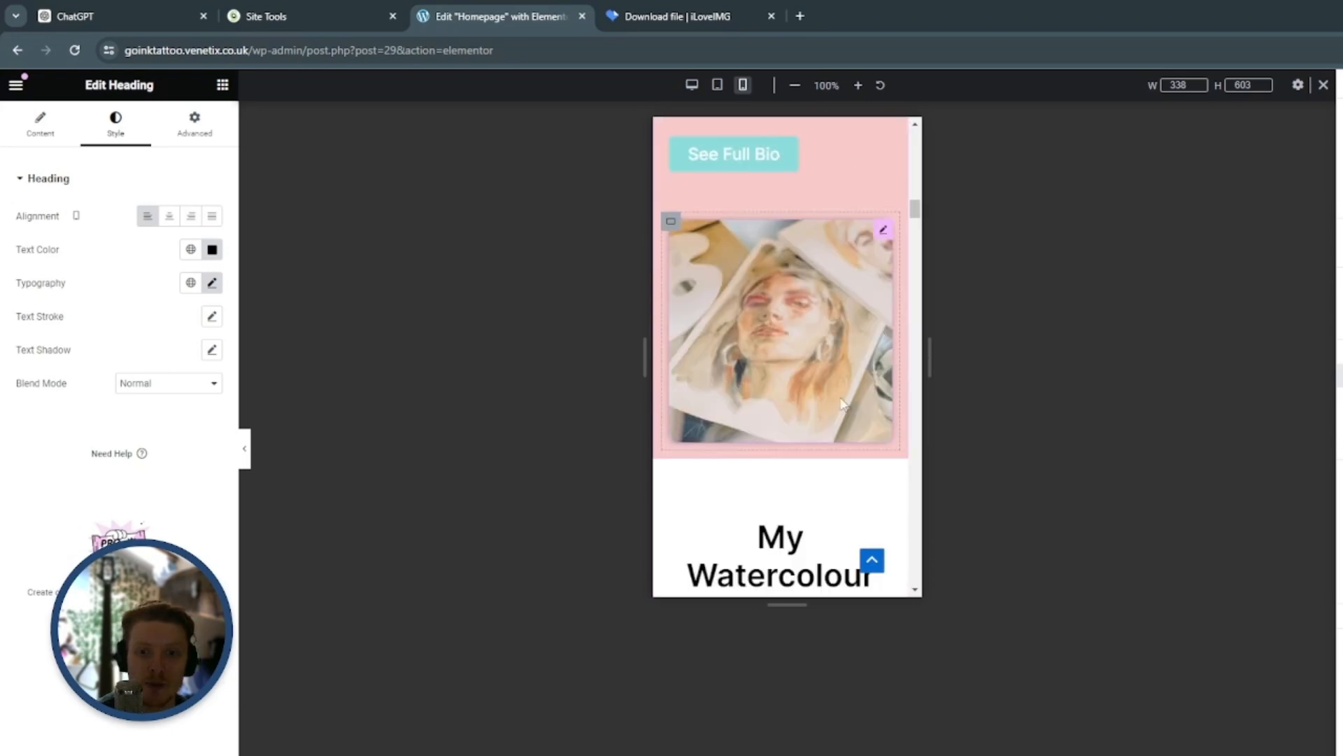
# Order the portrait image's container first on mobile, above the Pristine And Paint-like Watercolour text
pyautogui.click(673, 223)
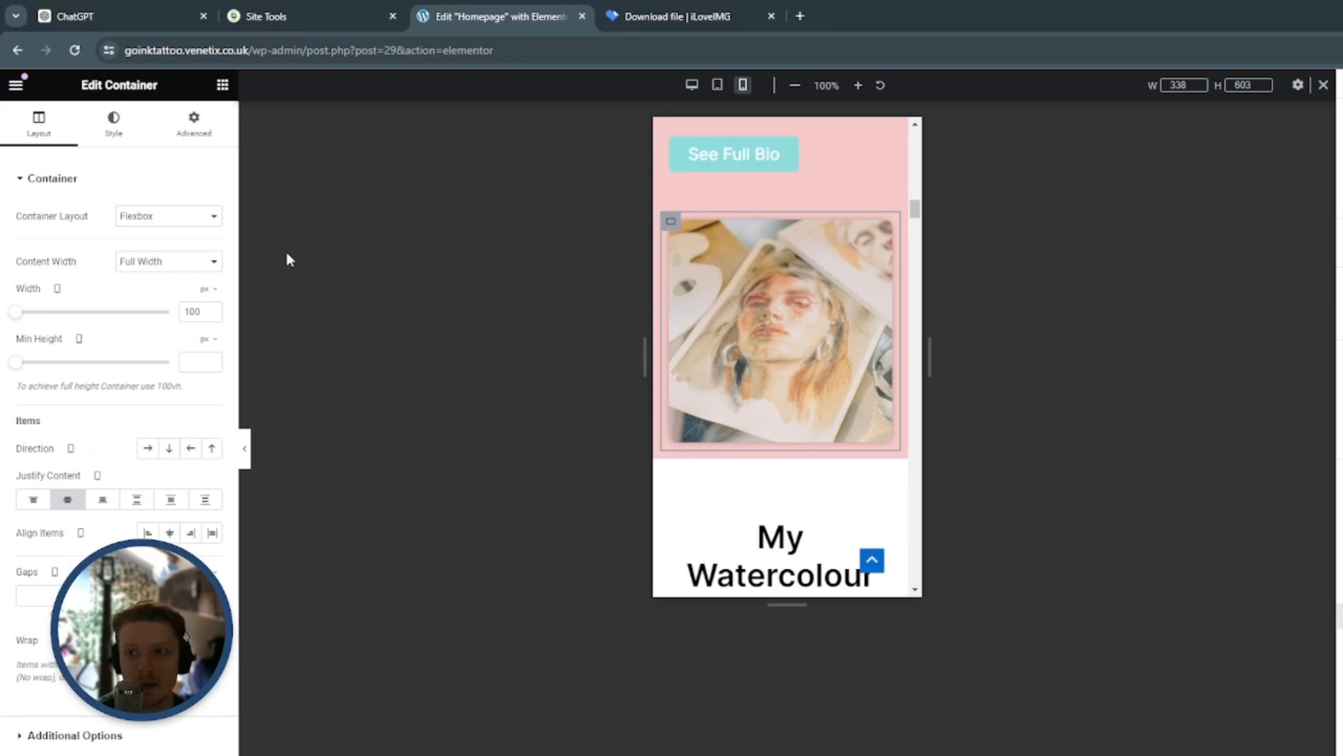
pyautogui.click(194, 122)
pyautogui.click(169, 405)
pyautogui.scroll(5, 809, 446)
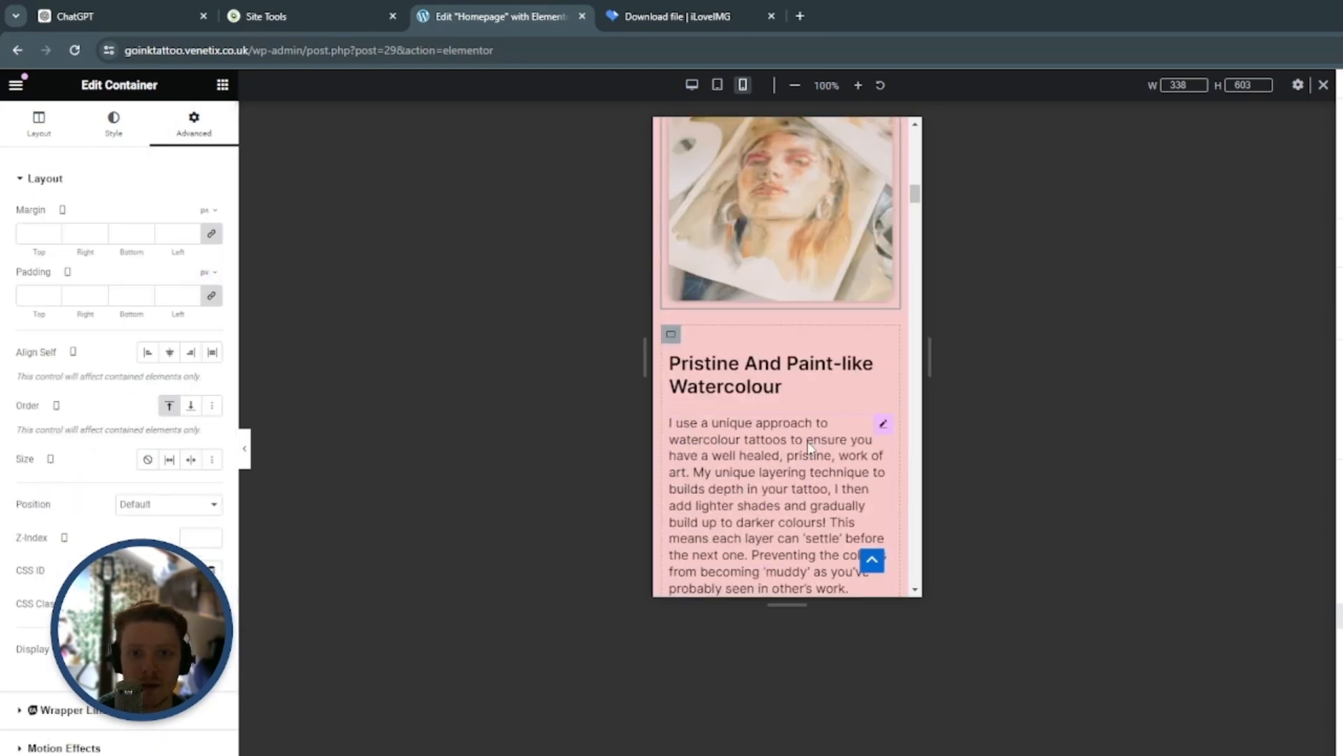
pyautogui.scroll(10, 809, 446)
pyautogui.scroll(-4, 845, 391)
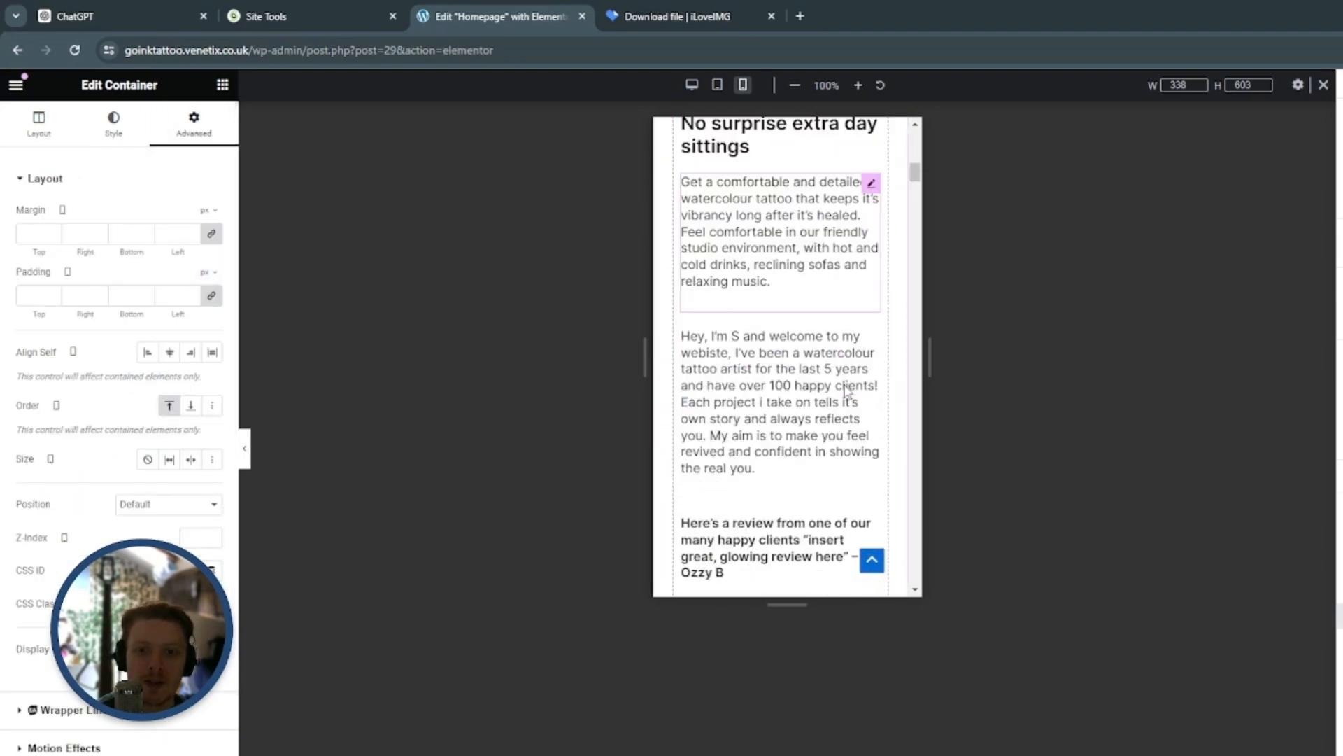
pyautogui.scroll(-6, 845, 391)
pyautogui.scroll(2, 884, 250)
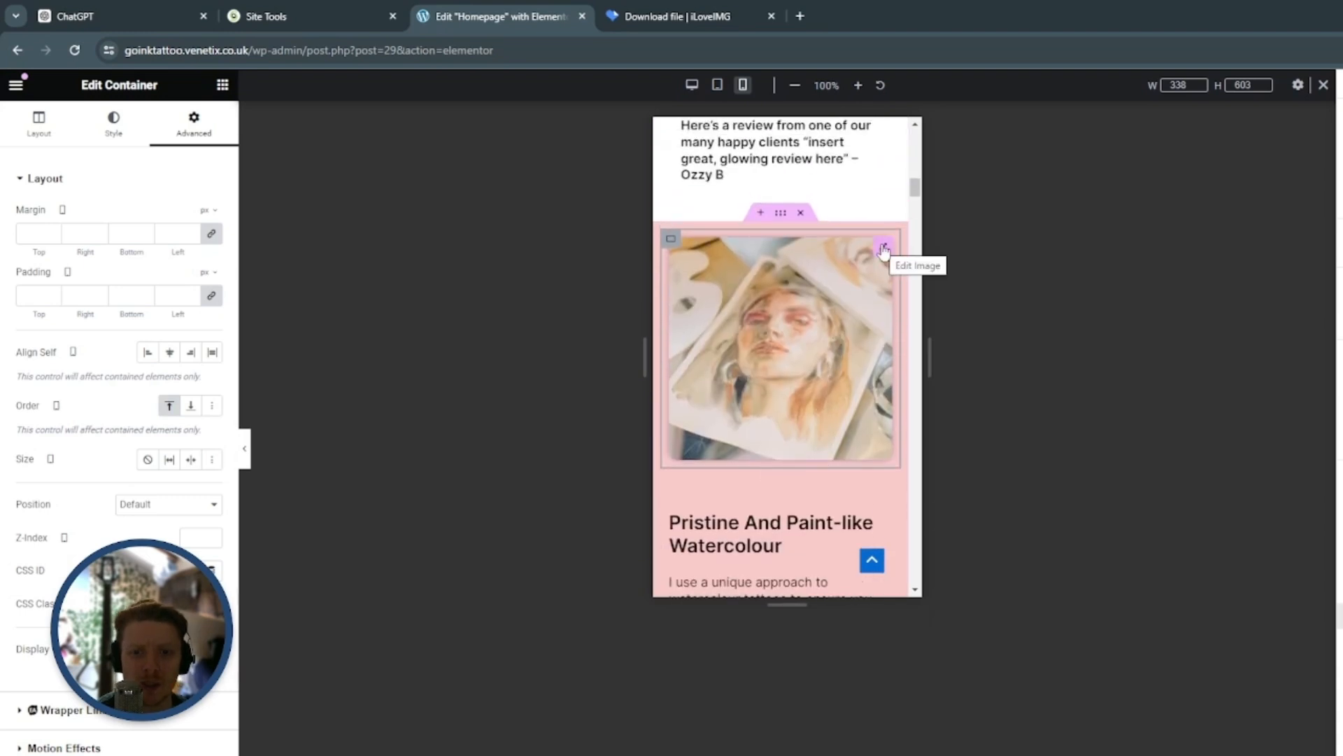
# Unlink the portrait image's margins and set its top margin to 20 px for mobile
pyautogui.click(884, 249)
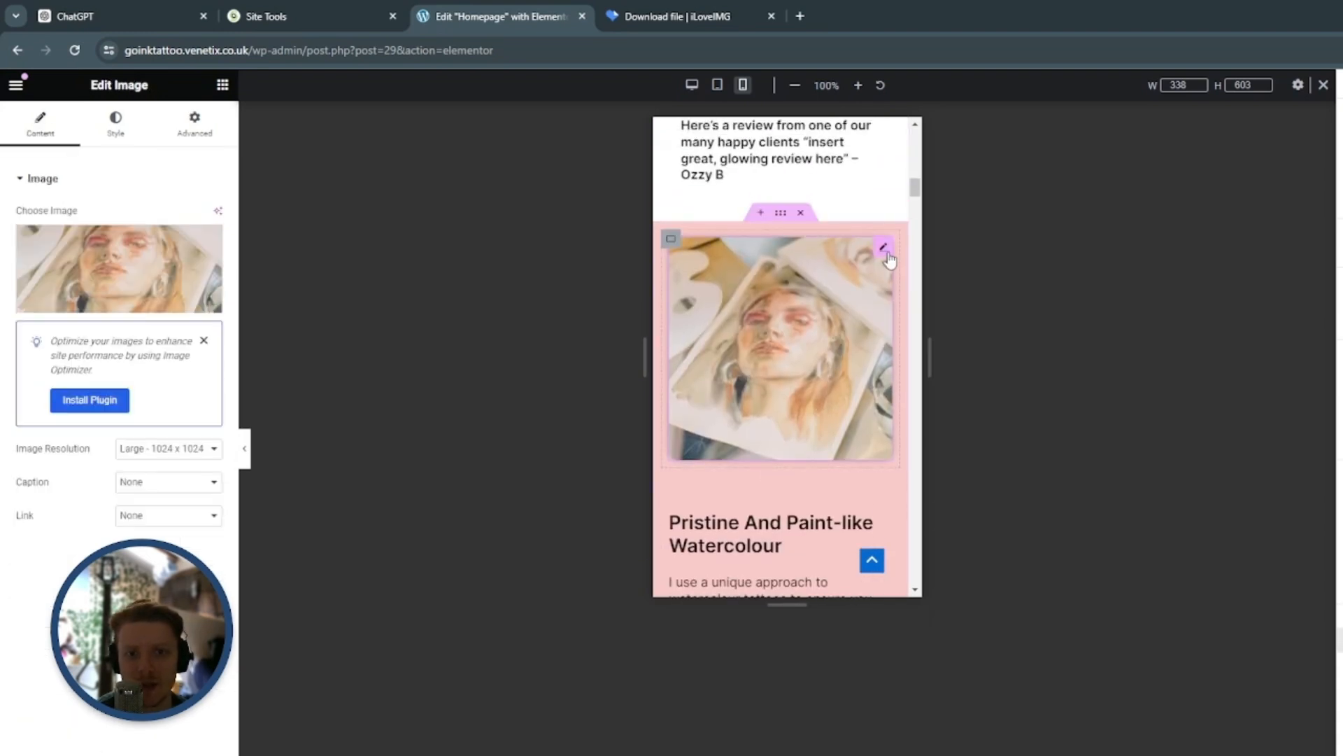
pyautogui.click(195, 124)
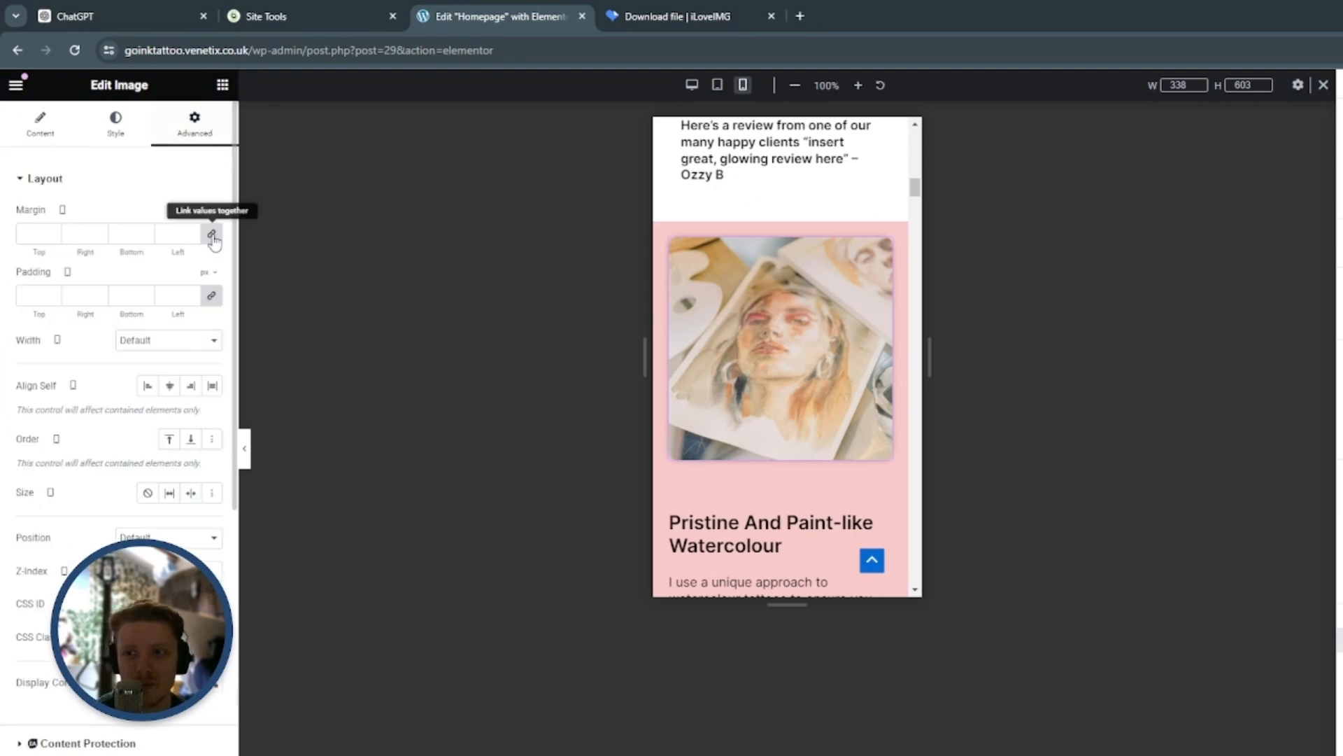
pyautogui.click(52, 231)
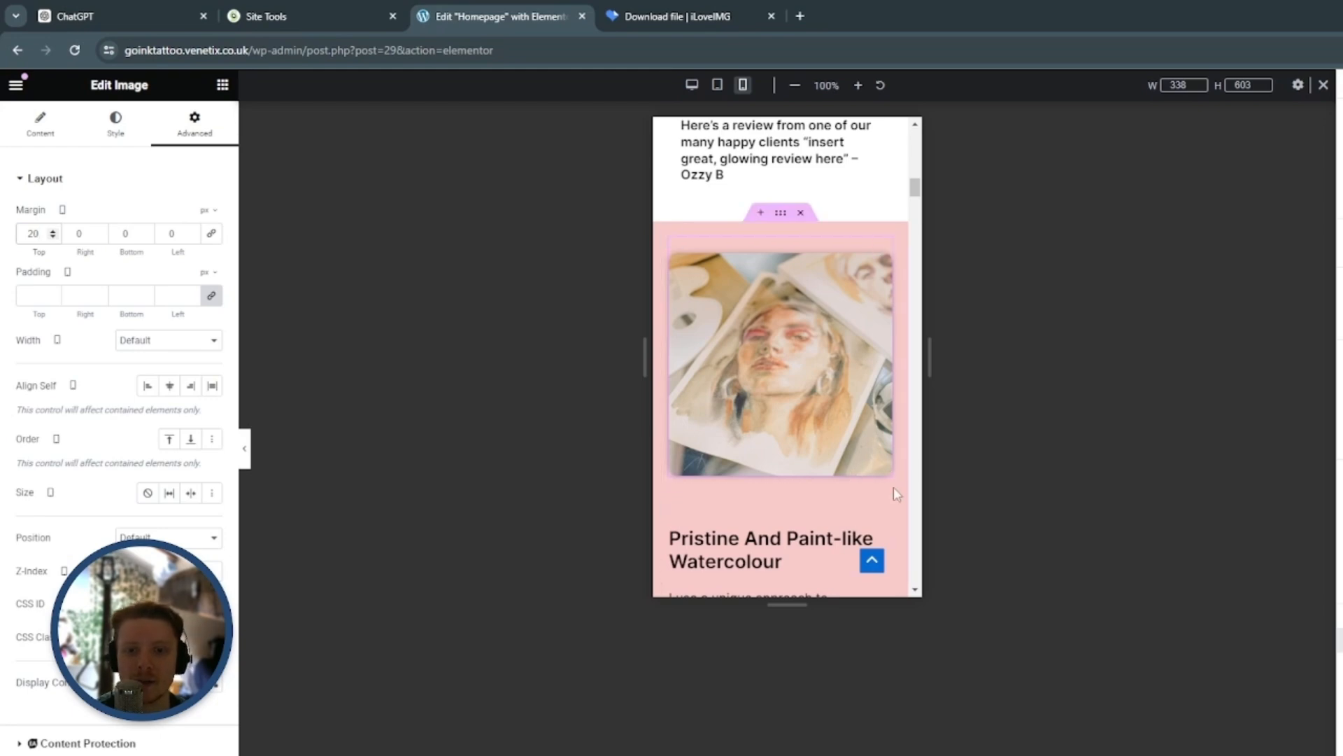
# Set the font size of the My Watercolour Journey heading to 32 px for mobile
pyautogui.scroll(-3, 822, 304)
pyautogui.scroll(-8, 800, 171)
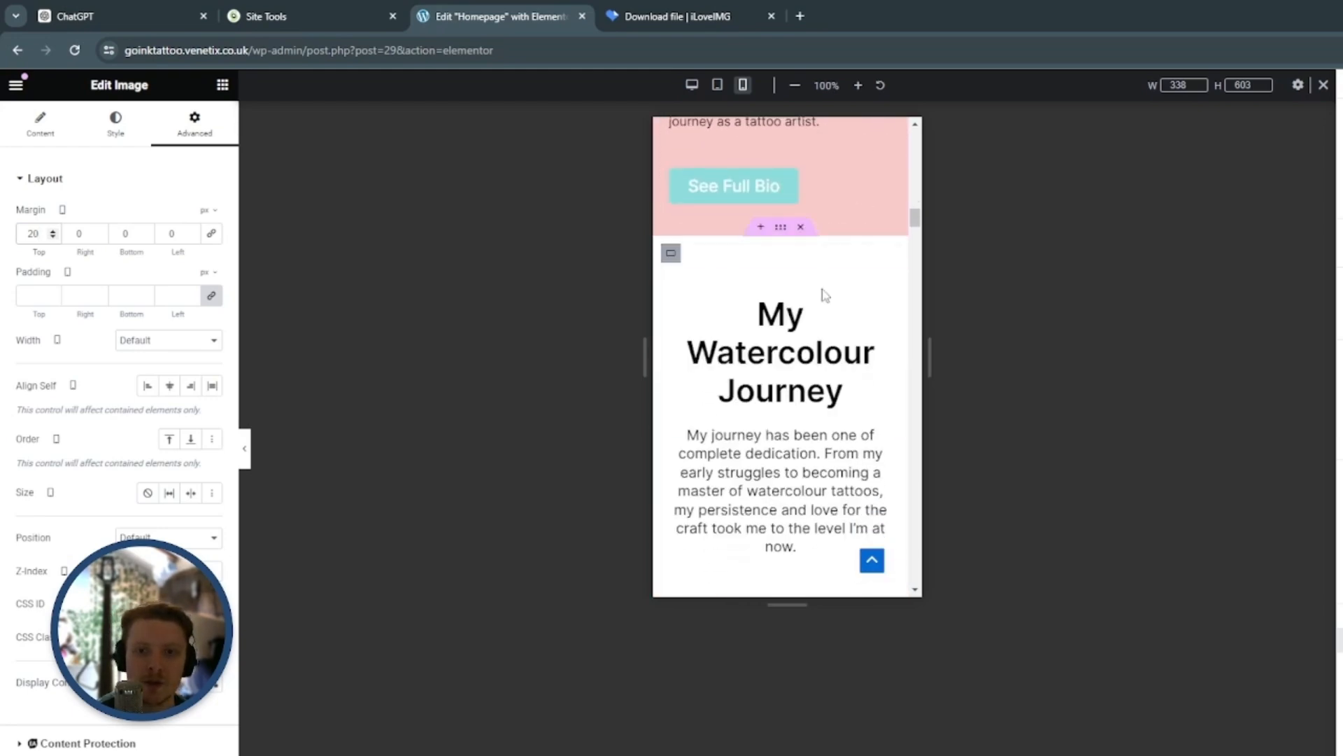
pyautogui.scroll(-2, 840, 308)
pyautogui.scroll(1, 884, 231)
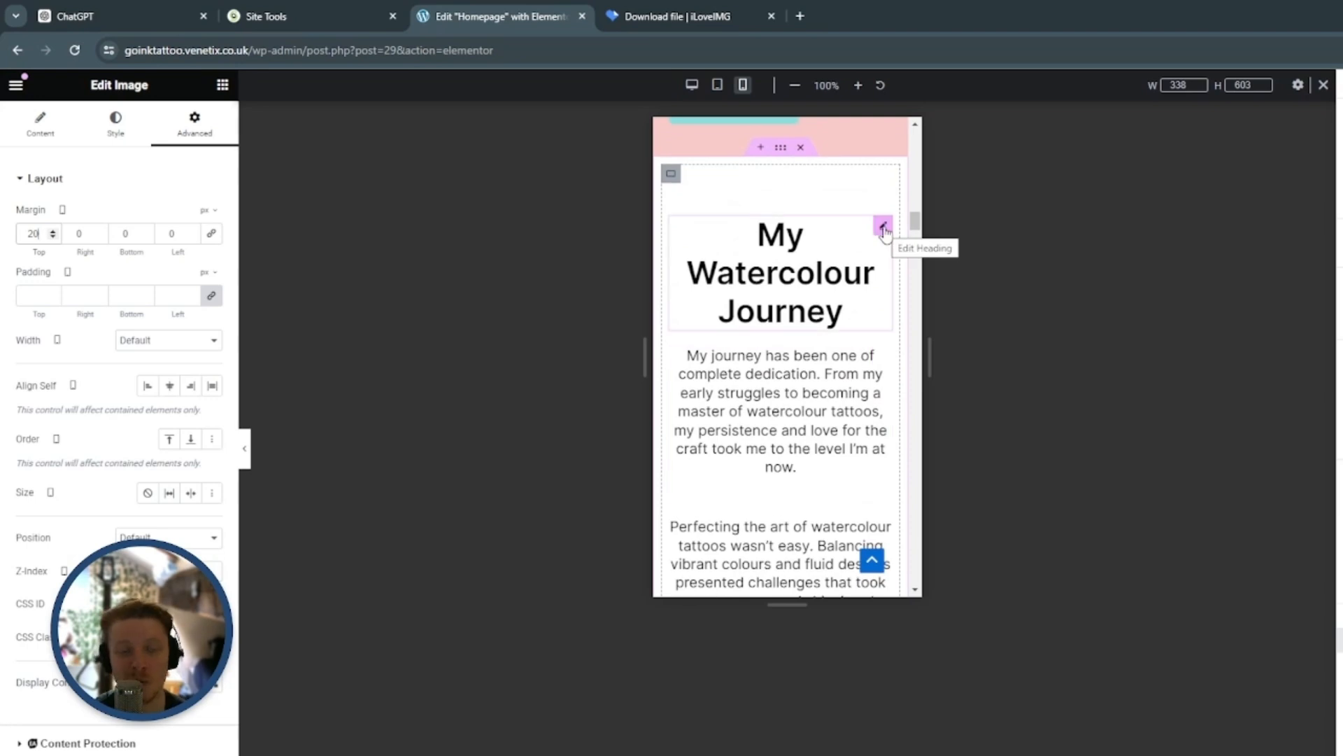
pyautogui.click(884, 228)
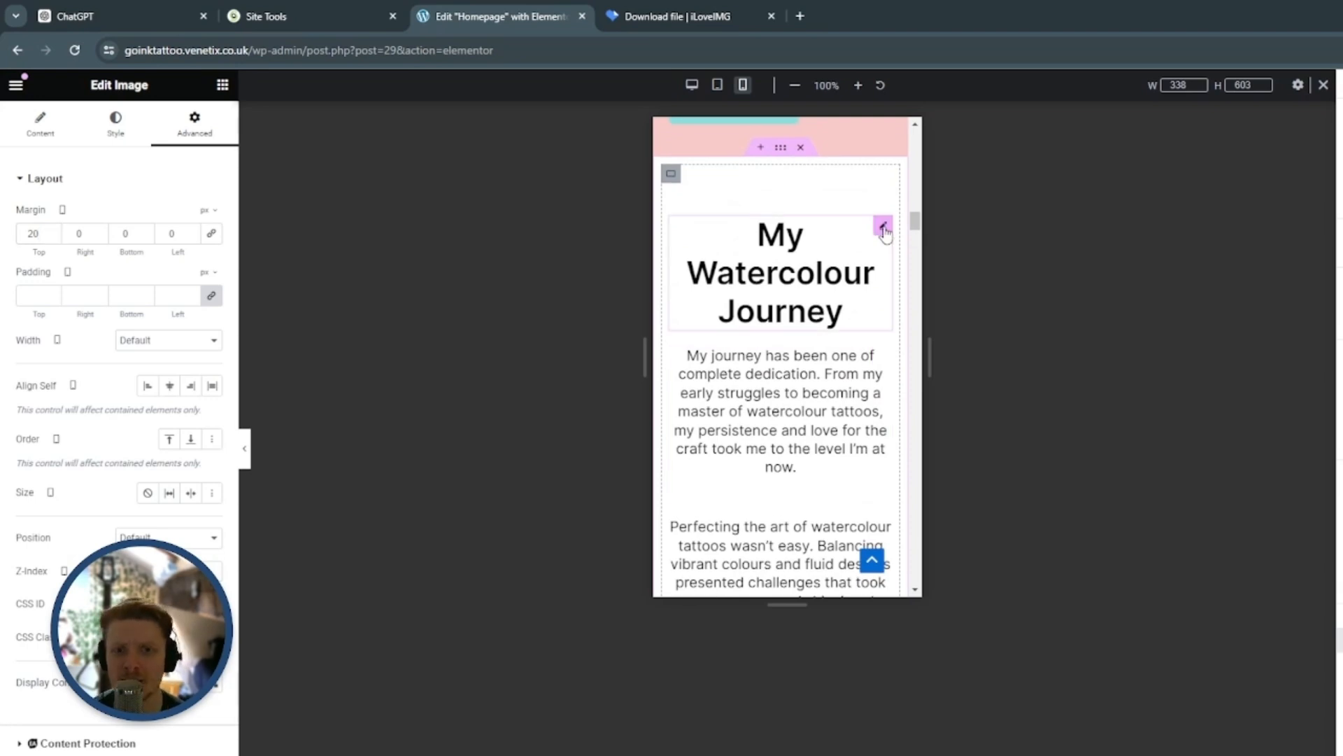
pyautogui.click(116, 129)
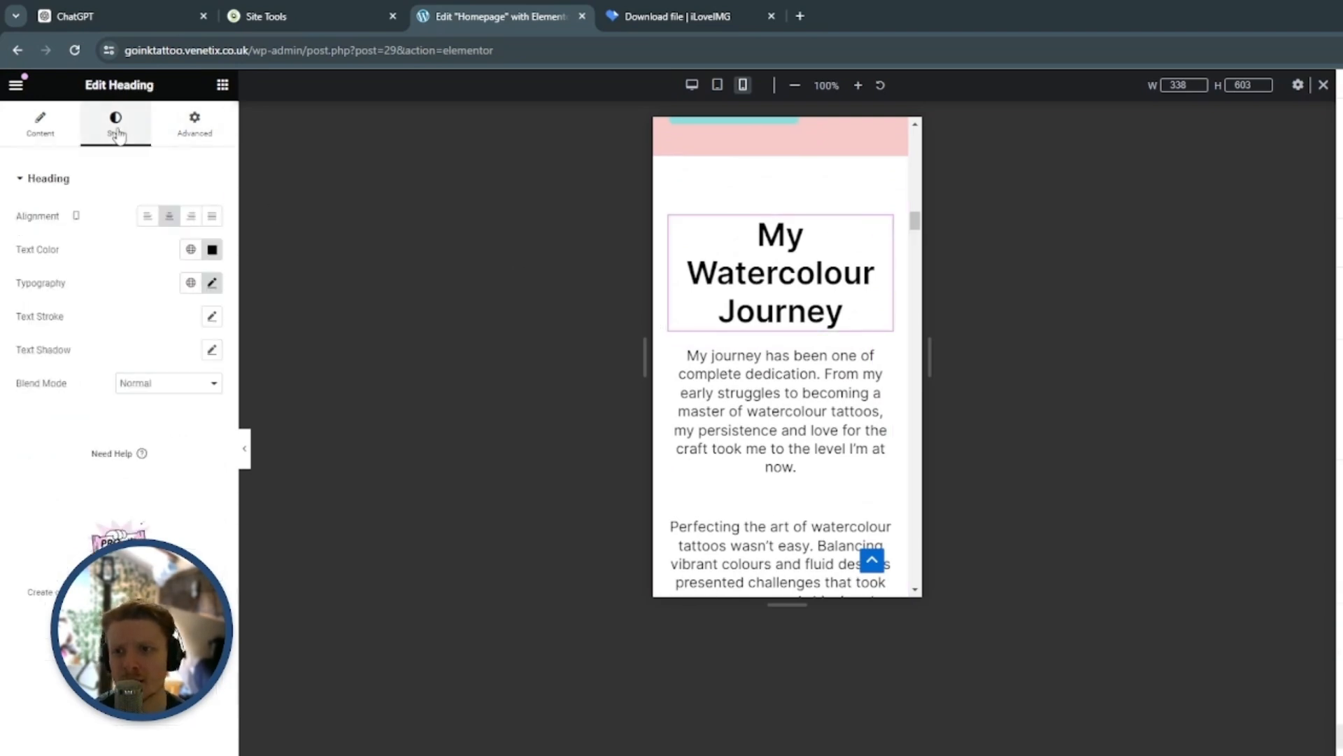
pyautogui.click(44, 127)
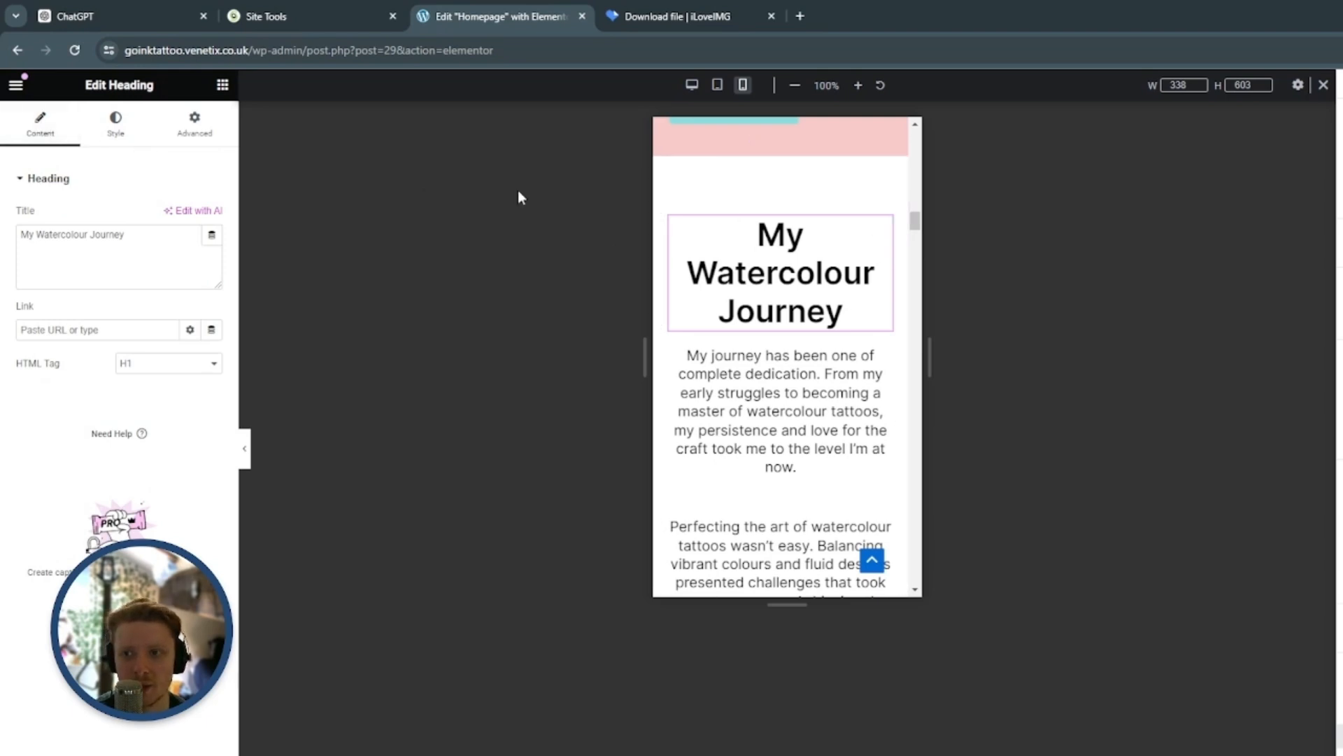
pyautogui.click(116, 126)
pyautogui.click(212, 282)
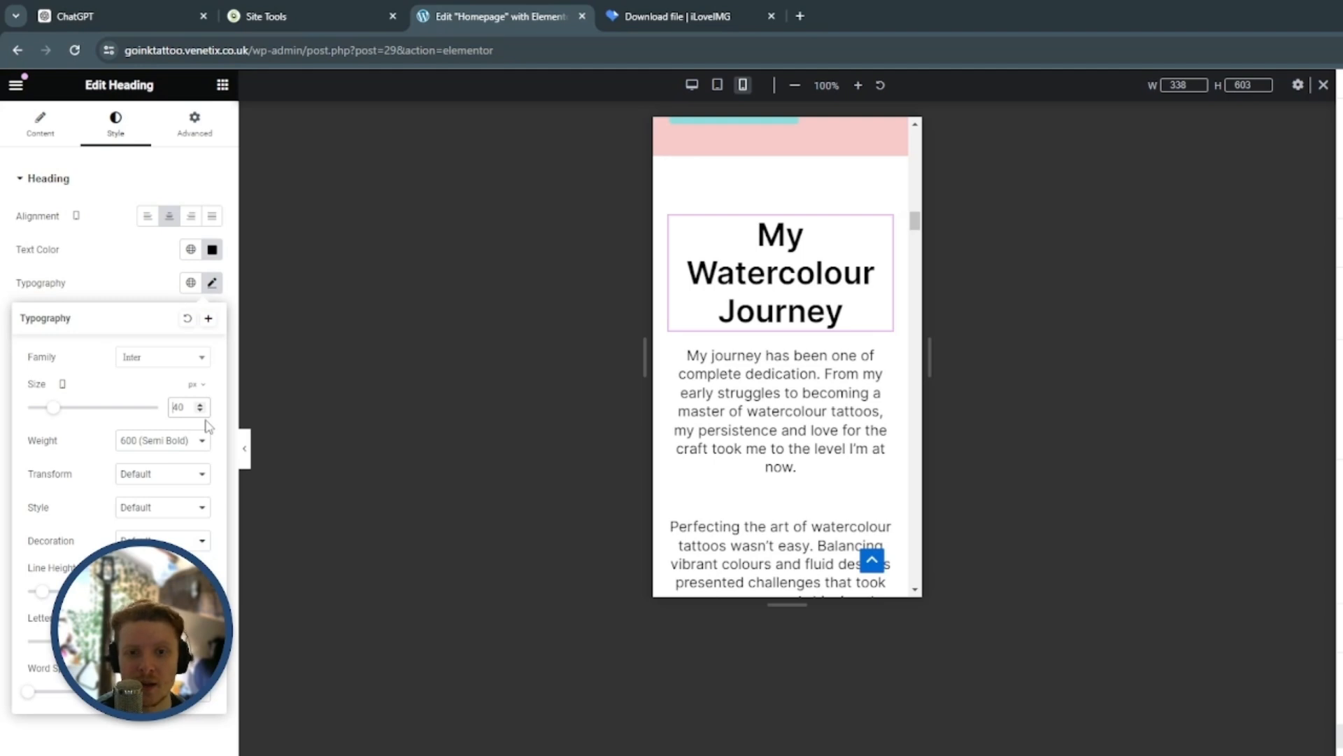
pyautogui.press('Down')
pyautogui.press('Down')
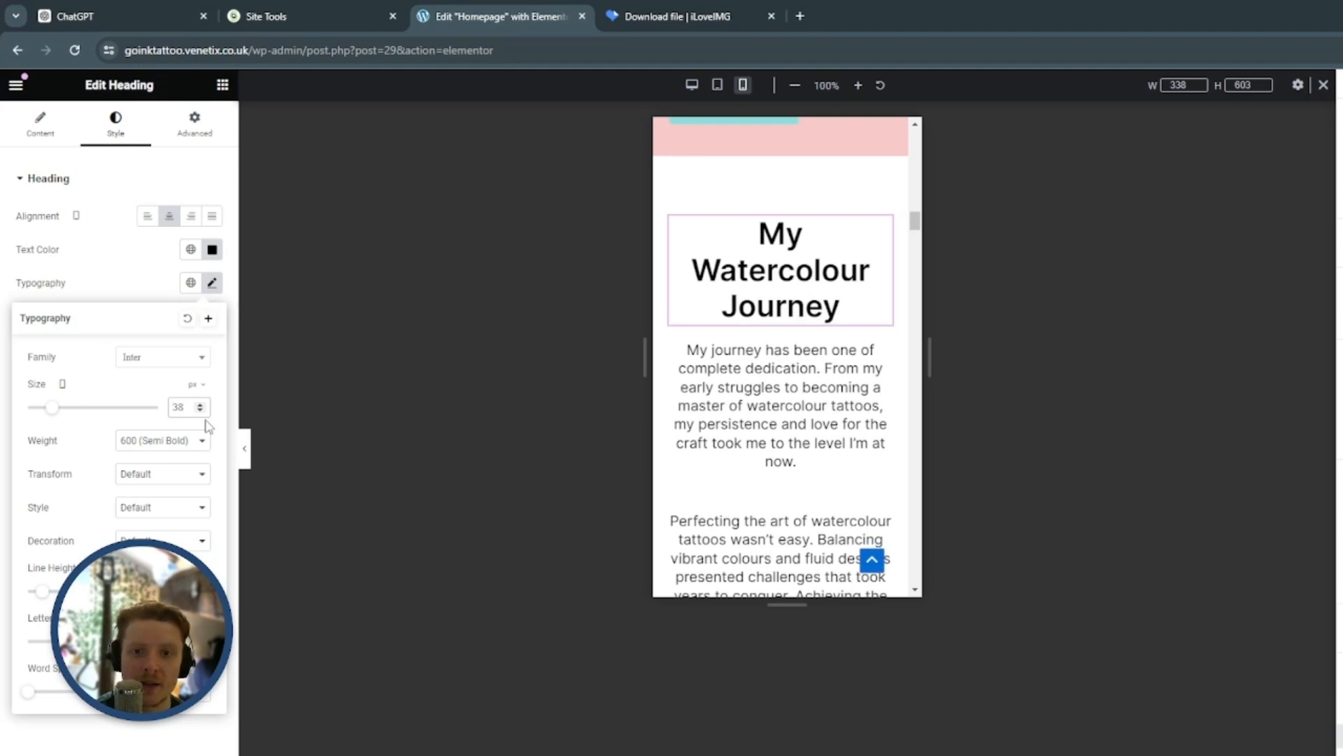
pyautogui.press('Up')
pyautogui.press('Up')
pyautogui.press('Delete')
pyautogui.press('Delete')
pyautogui.write('32')
# Set the spacer above the My Watercolour Journey heading to 20 px for mobile
pyautogui.scroll(5, 867, 326)
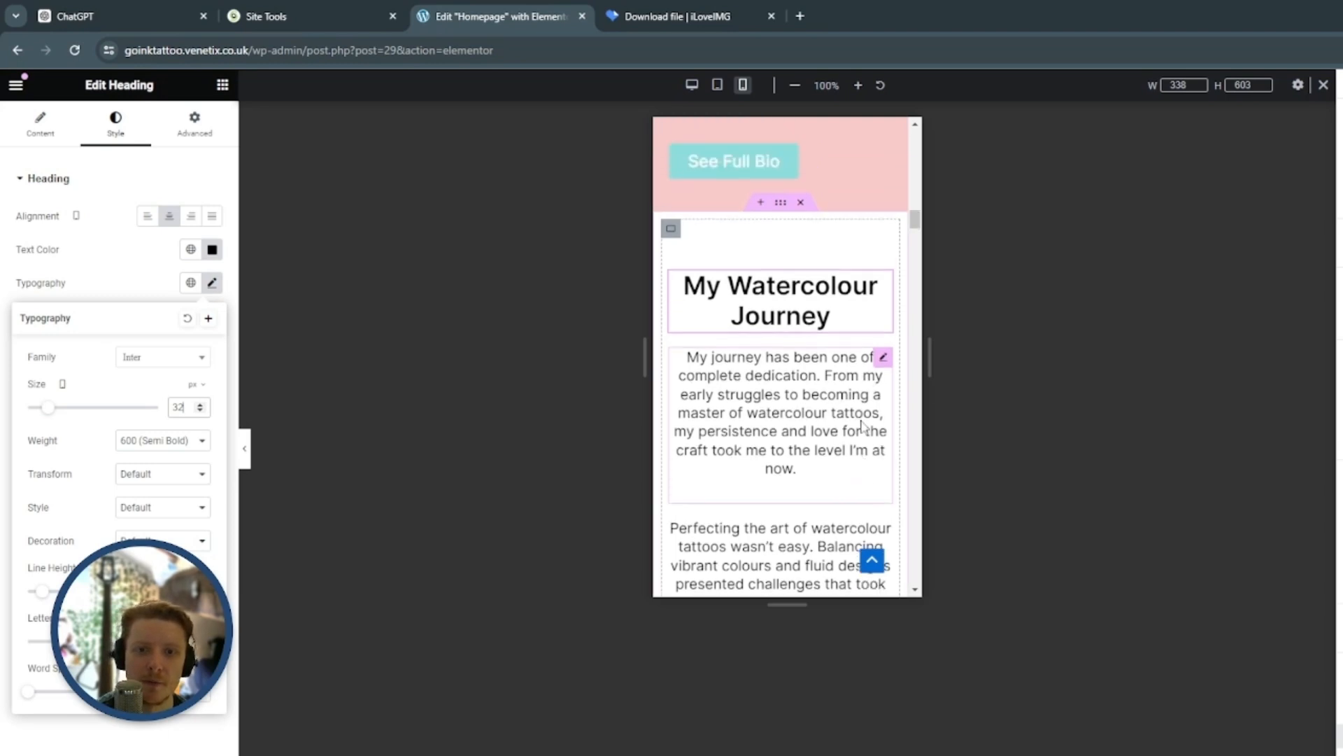
pyautogui.scroll(-2, 796, 352)
pyautogui.click(796, 351)
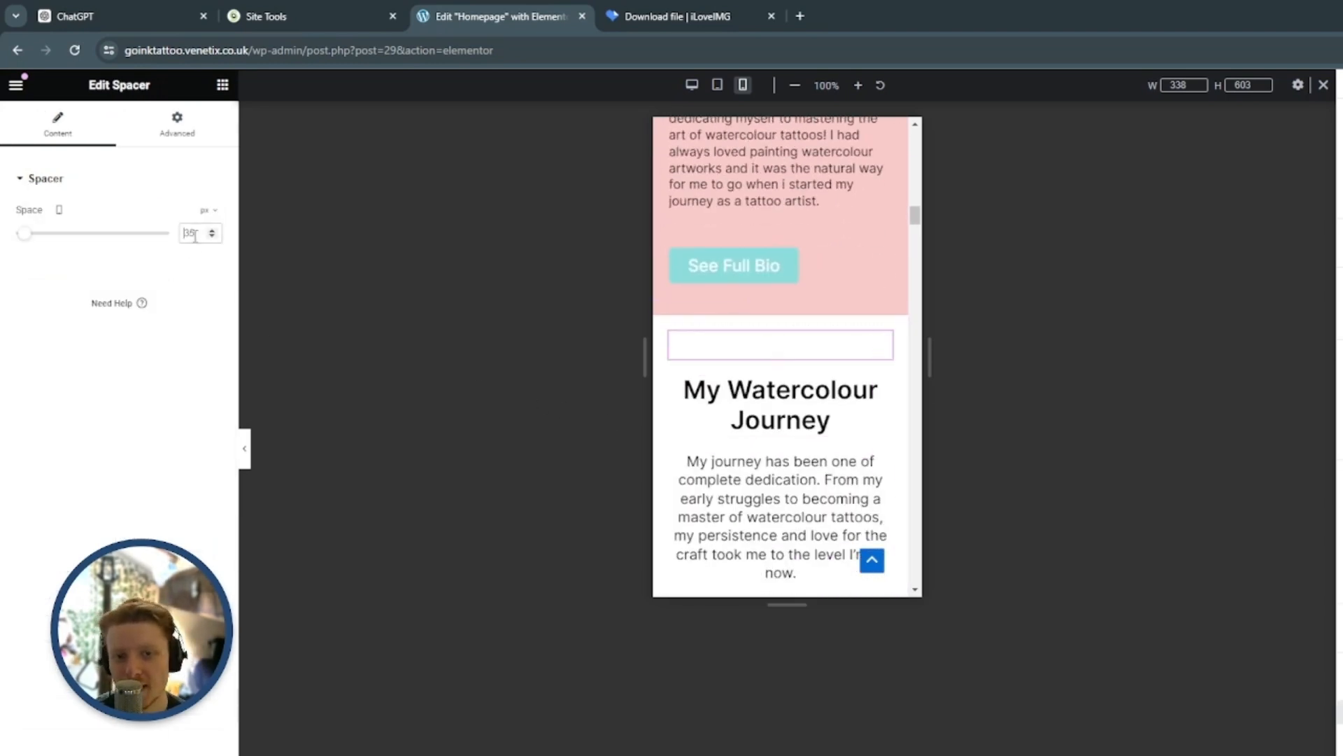
pyautogui.press('BackSpace')
pyautogui.press('BackSpace')
pyautogui.write('20')
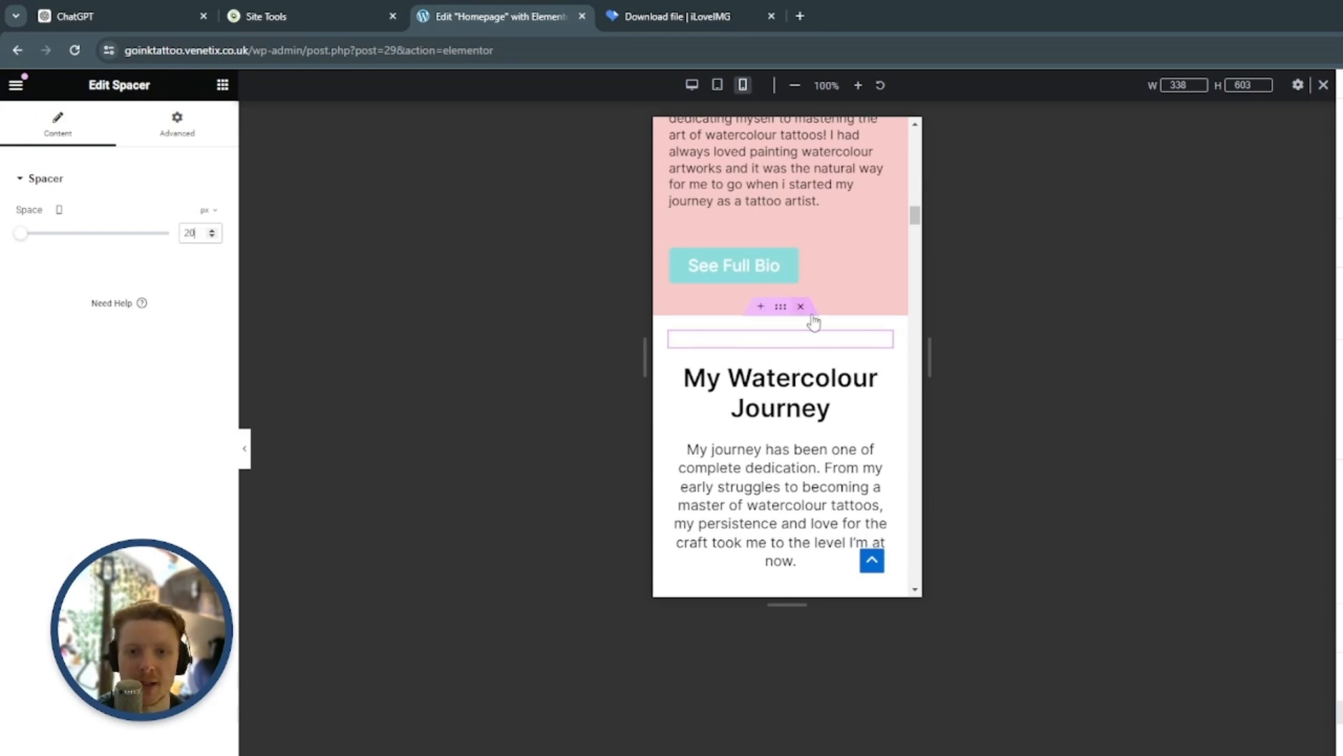
# Examine the mobile layout of the My Watercolour Journey text and the two stacked images beneath it
pyautogui.scroll(-2, 804, 315)
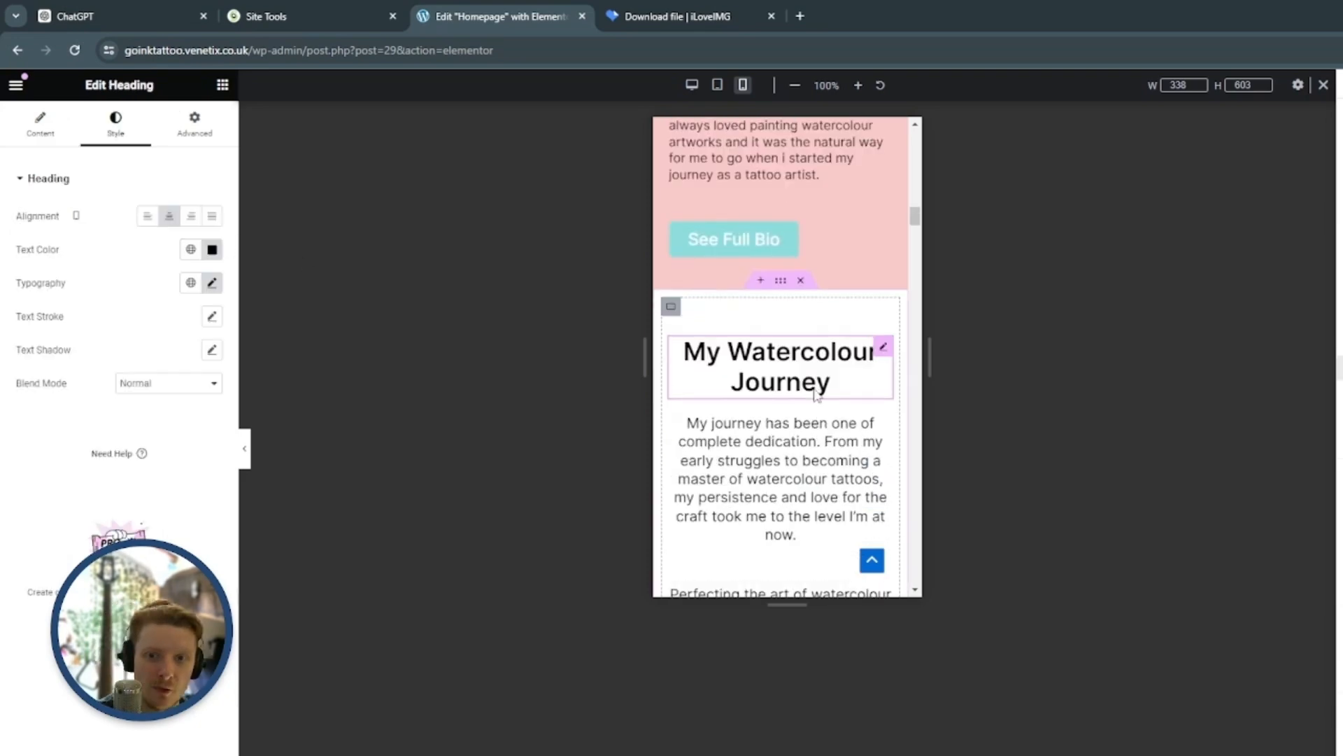
pyautogui.scroll(-9, 822, 364)
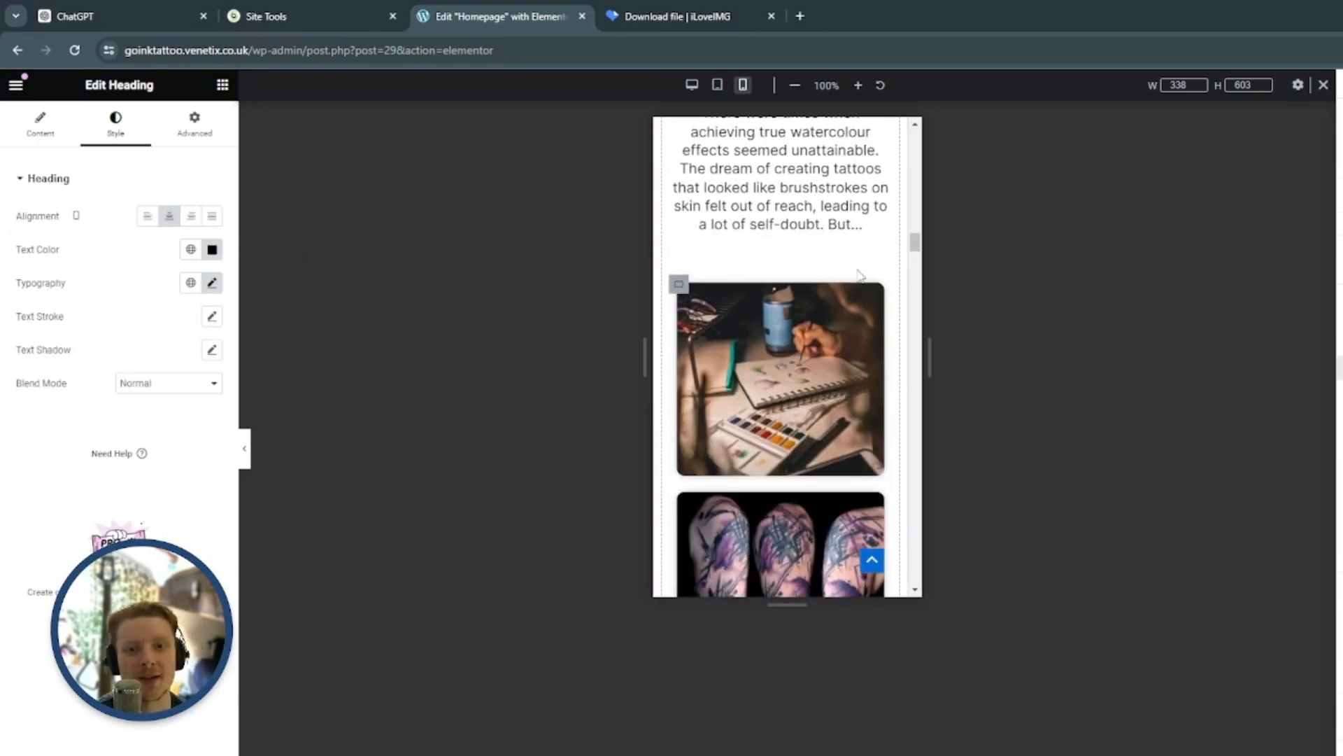
pyautogui.scroll(-1, 849, 213)
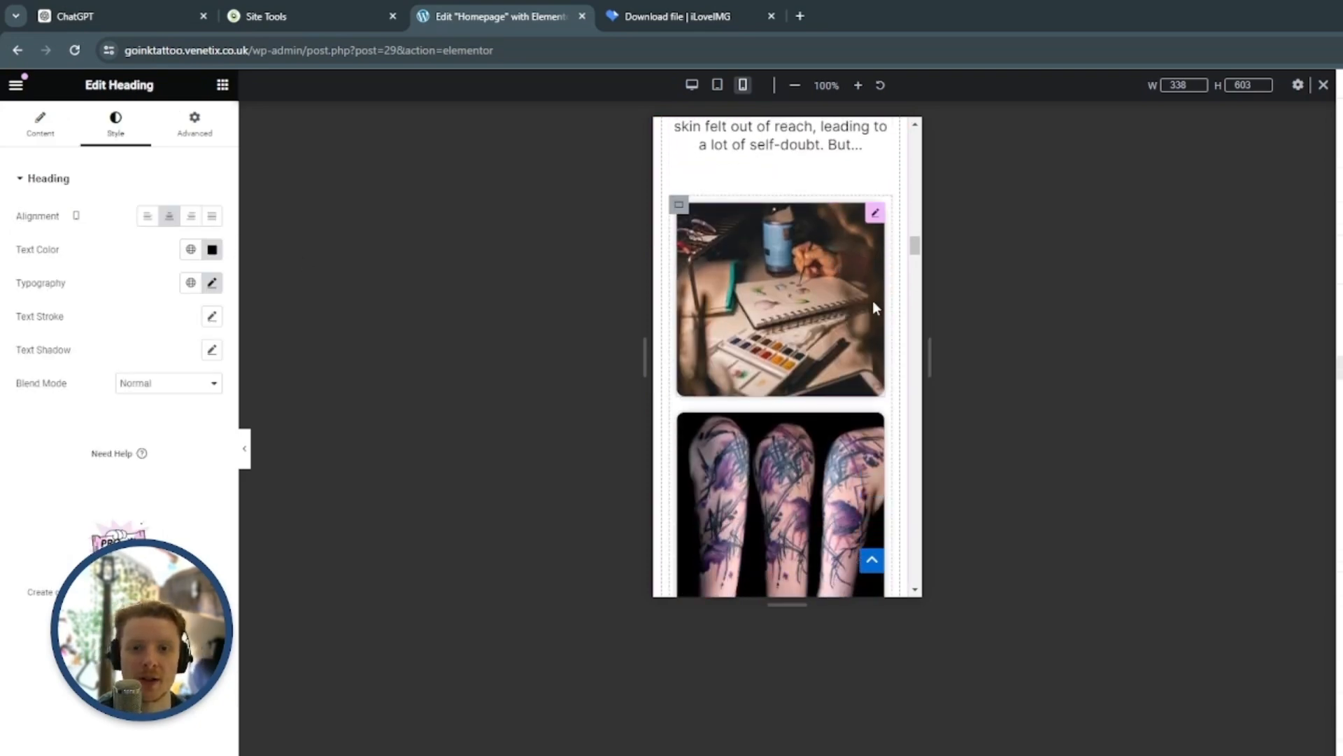
pyautogui.scroll(-4, 876, 287)
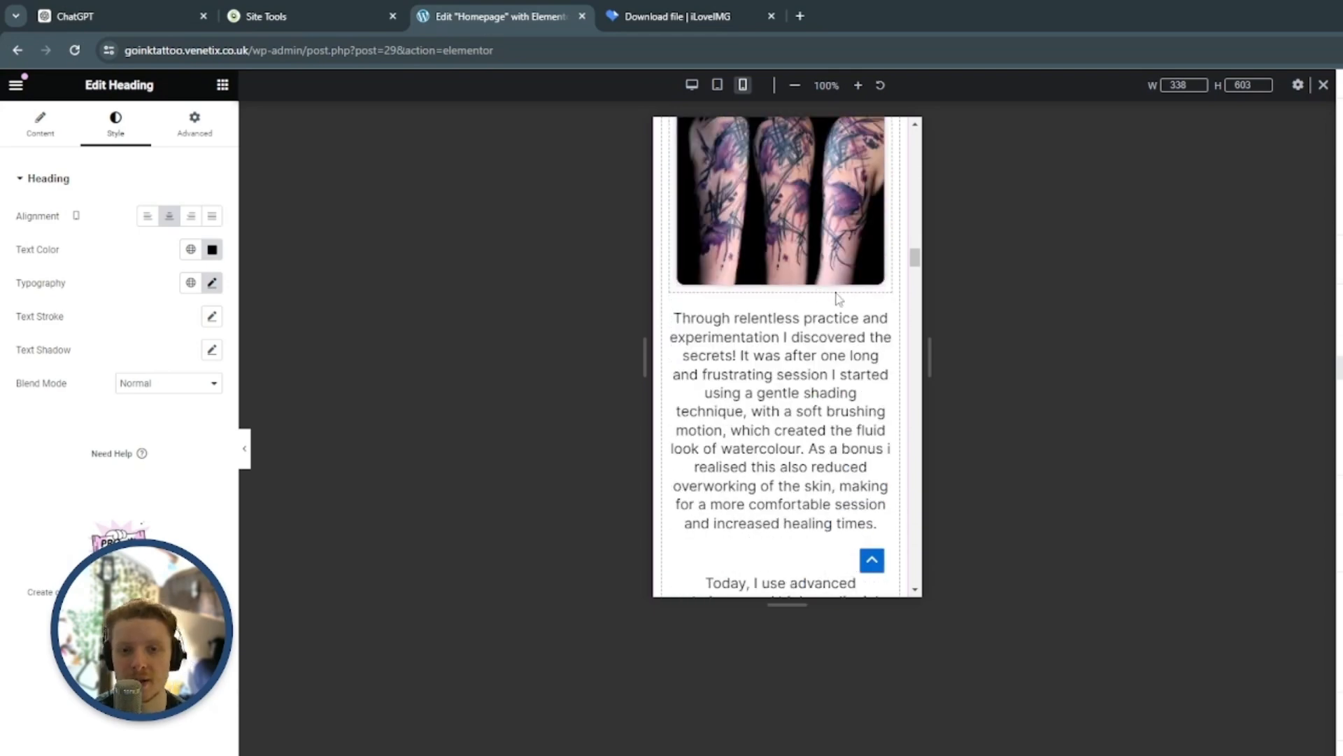
pyautogui.scroll(10, 836, 315)
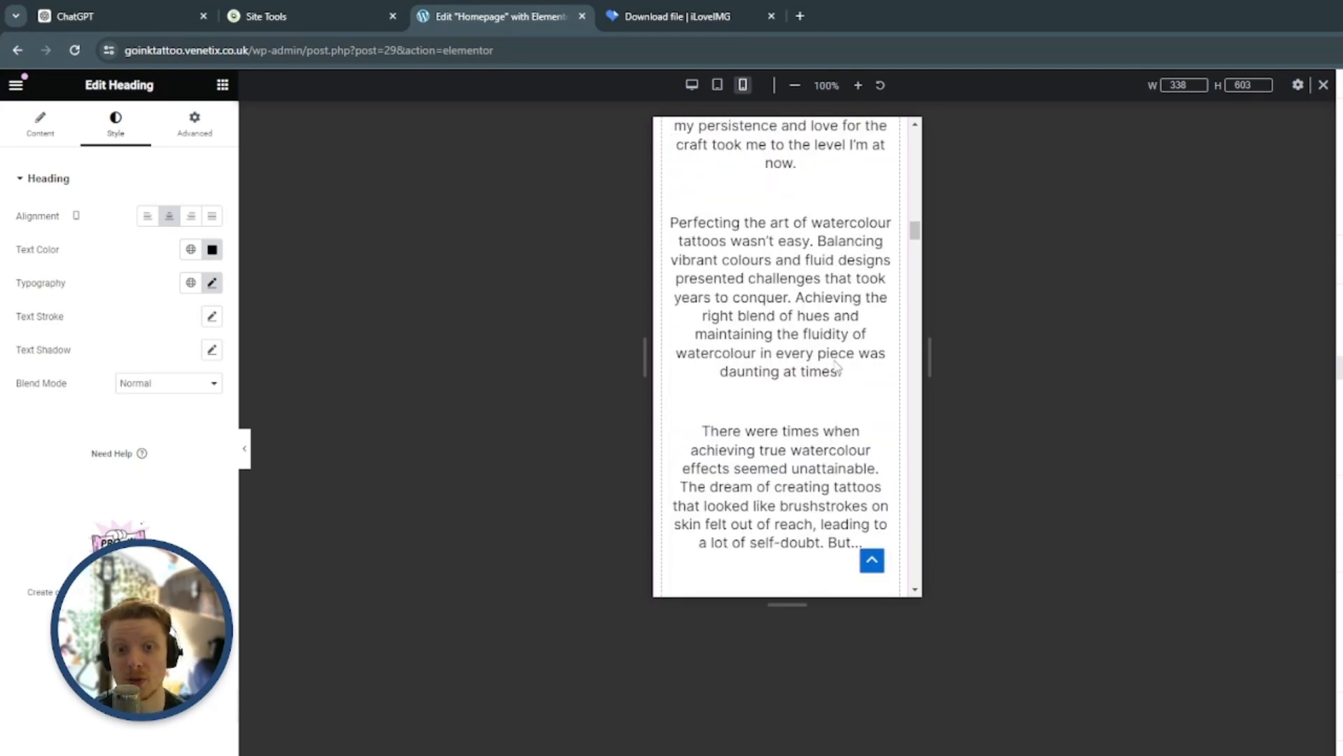
pyautogui.scroll(-8, 825, 334)
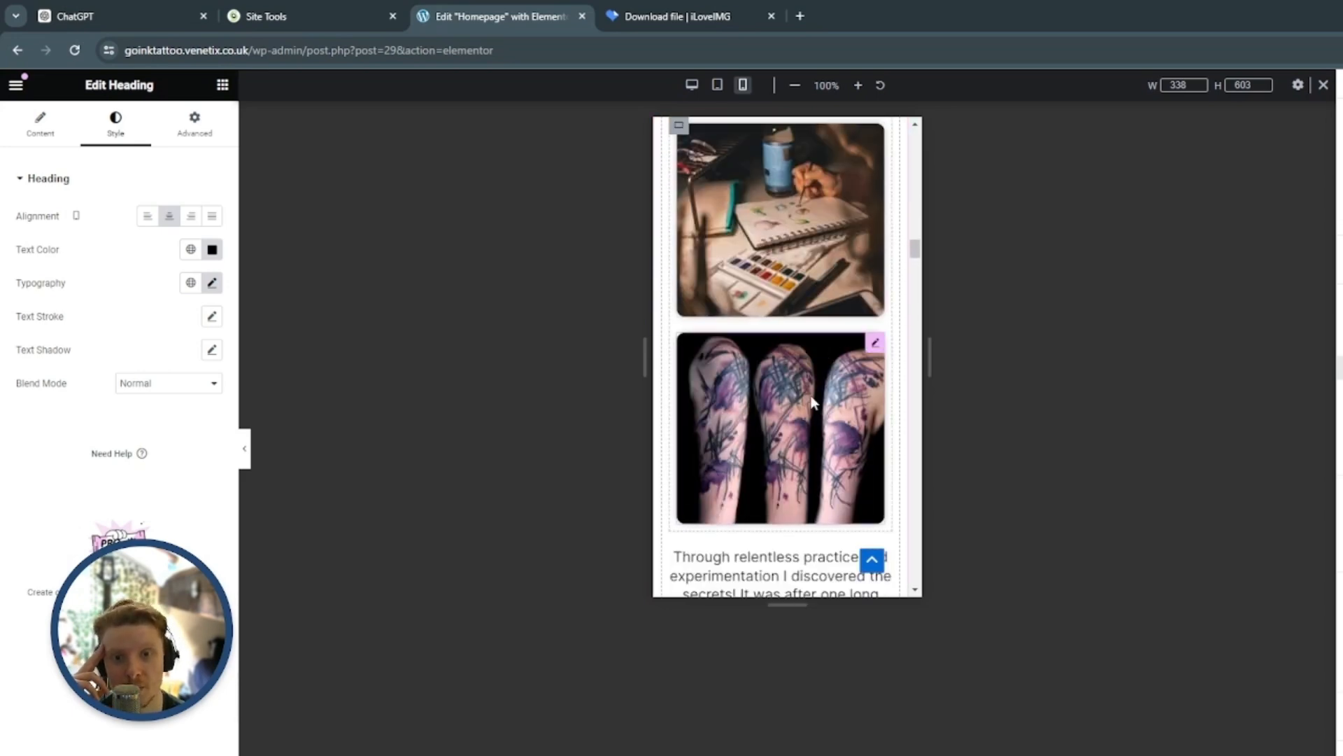
# Examine the mobile layout of the My Watercolour Journey section from its heading down to the call-to-action button
pyautogui.scroll(-10, 834, 290)
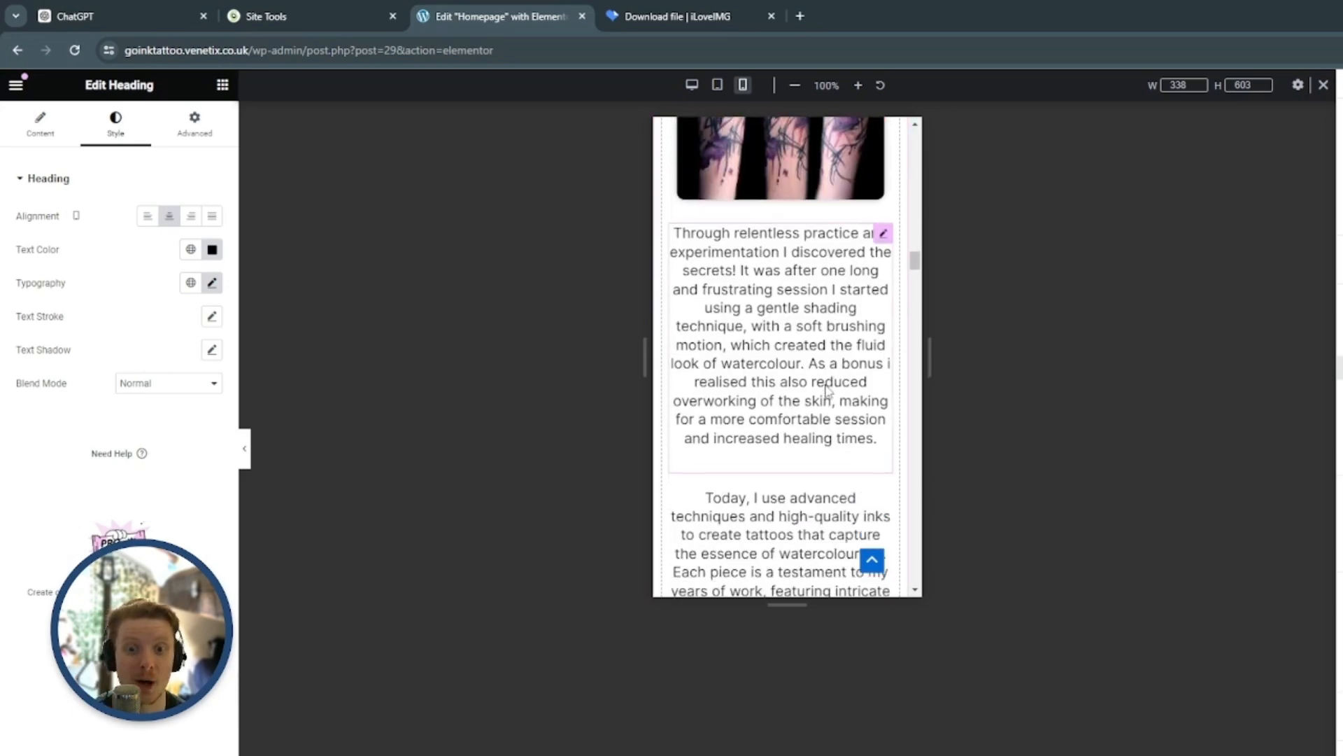
pyautogui.scroll(5, 805, 429)
pyautogui.scroll(3, 806, 430)
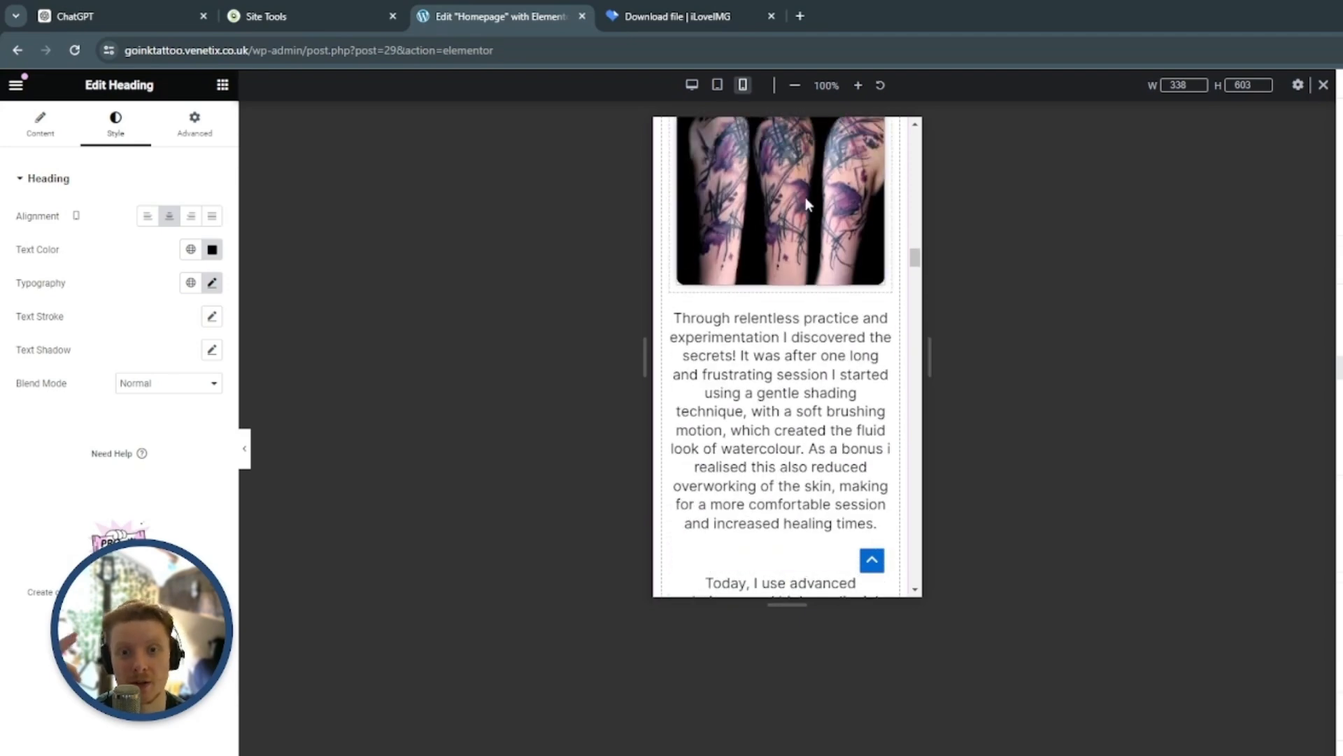
pyautogui.scroll(8, 824, 432)
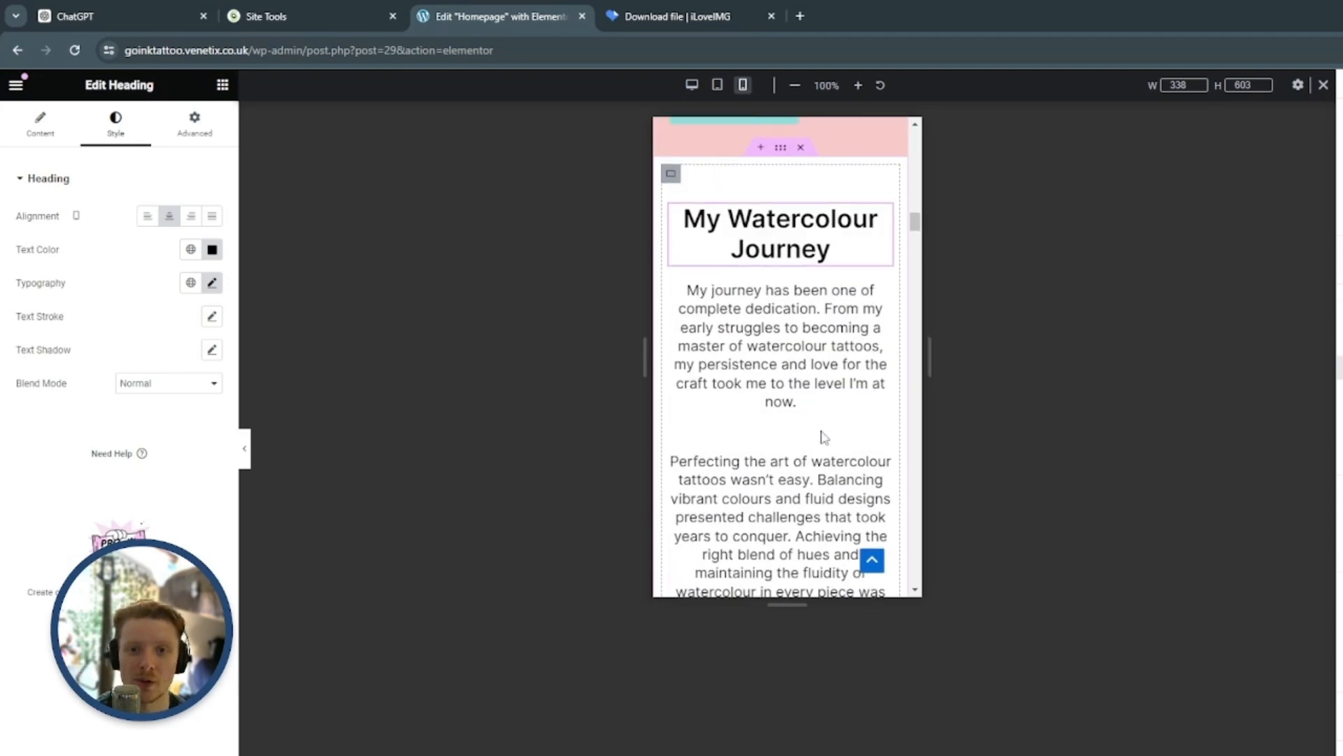
pyautogui.scroll(-4, 819, 378)
pyautogui.scroll(-8, 813, 338)
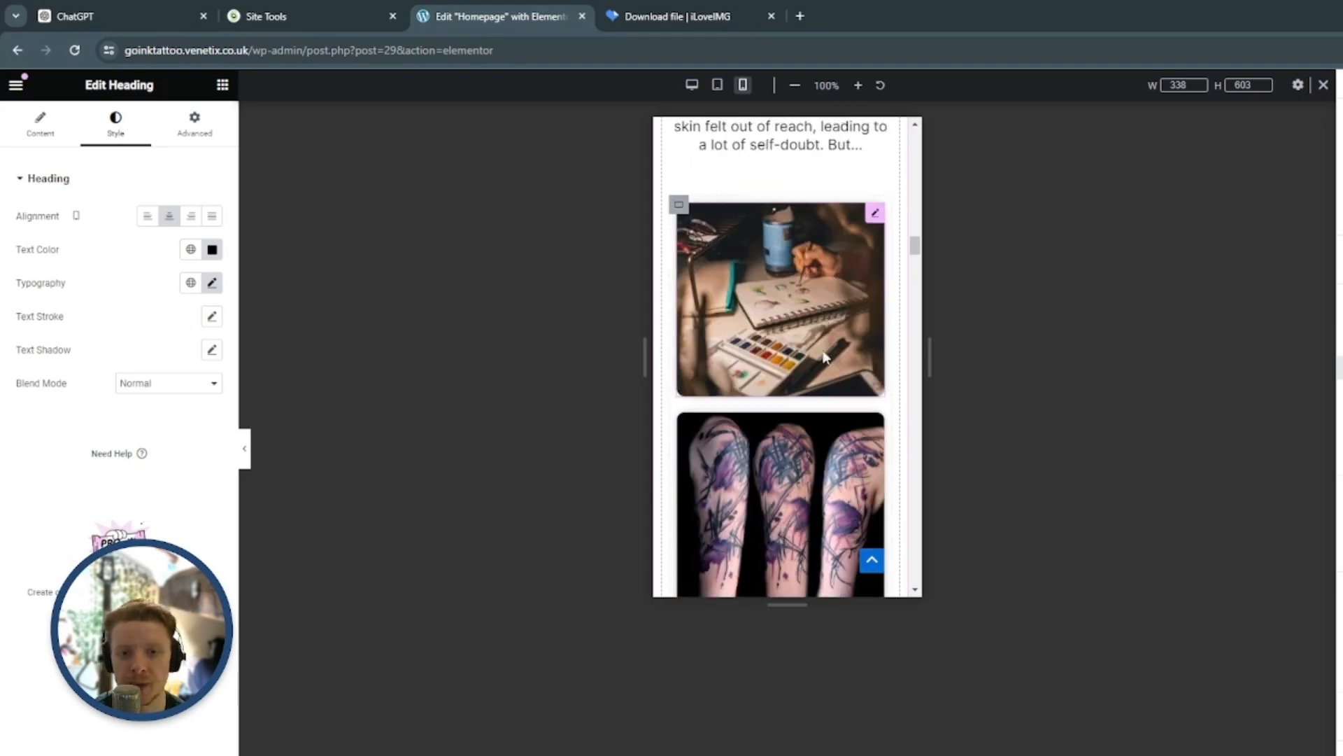
pyautogui.scroll(-5, 811, 419)
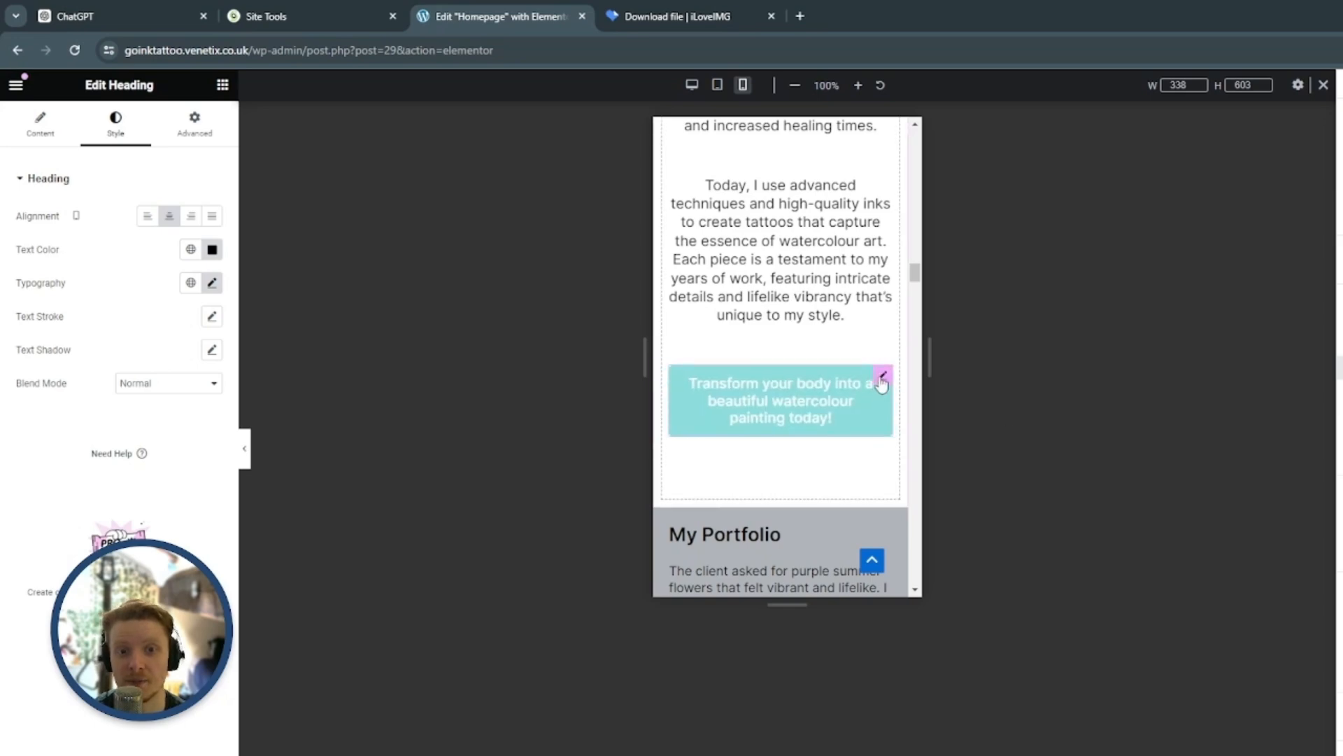
# Set the width of the My Watercolour Journey section's container to 90% for mobile
pyautogui.click(882, 381)
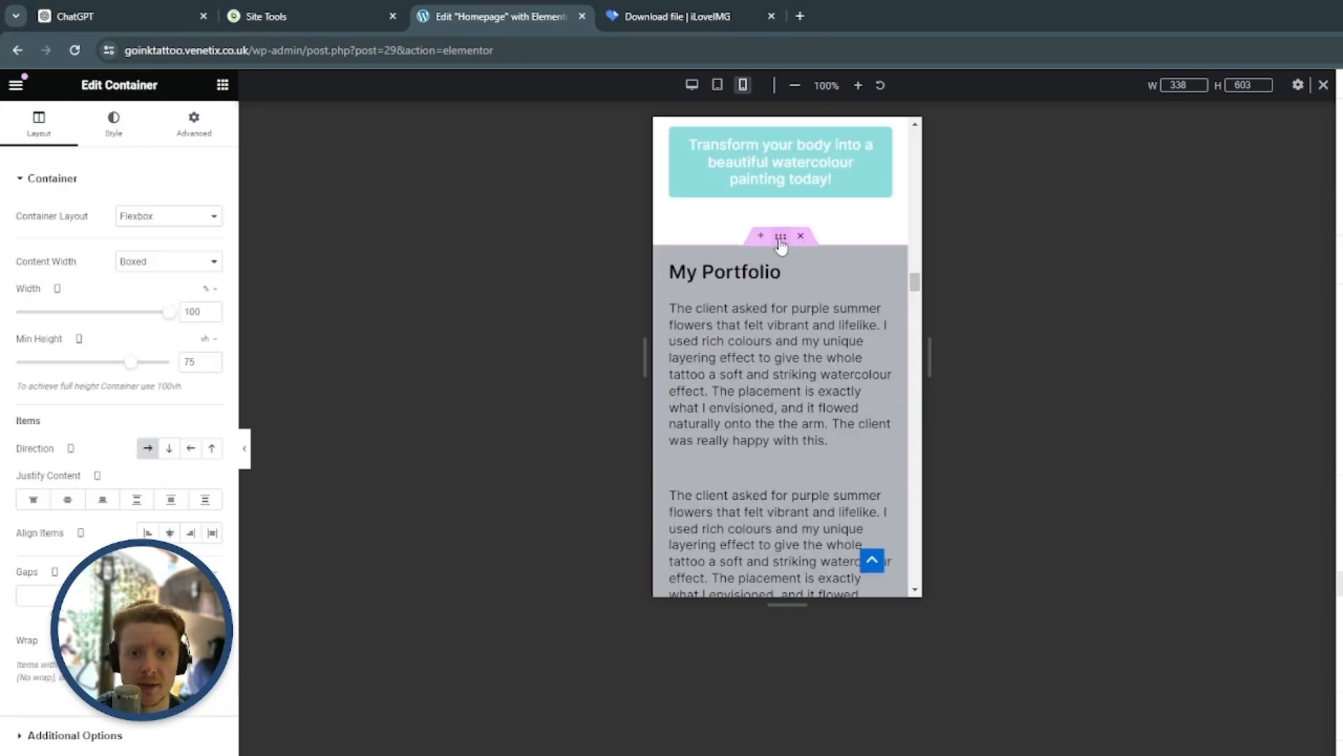
pyautogui.scroll(10, 813, 383)
pyautogui.scroll(6, 851, 444)
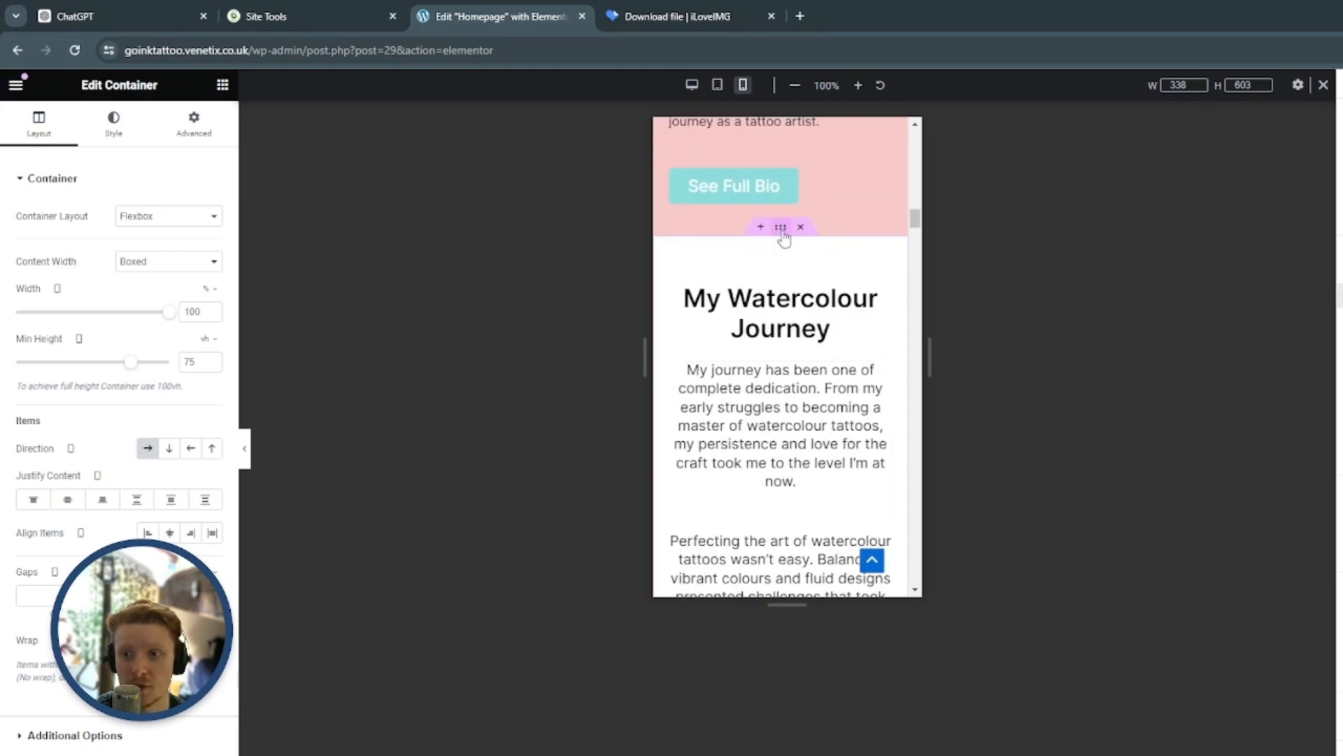
pyautogui.click(191, 314)
pyautogui.write('90')
pyautogui.scroll(-7, 848, 390)
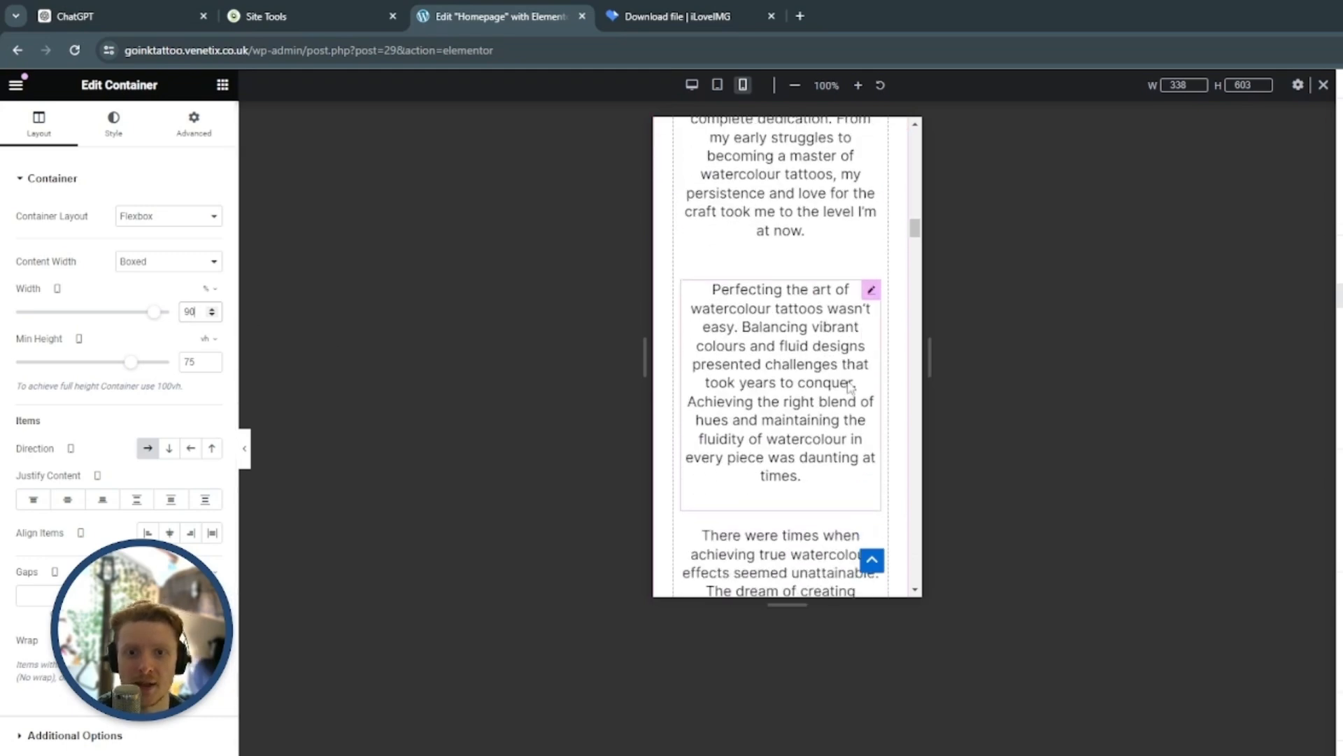
pyautogui.scroll(-10, 858, 387)
# Set the width of the pink bio section's container, which holds the portrait image, to 90% for mobile
pyautogui.scroll(11, 859, 384)
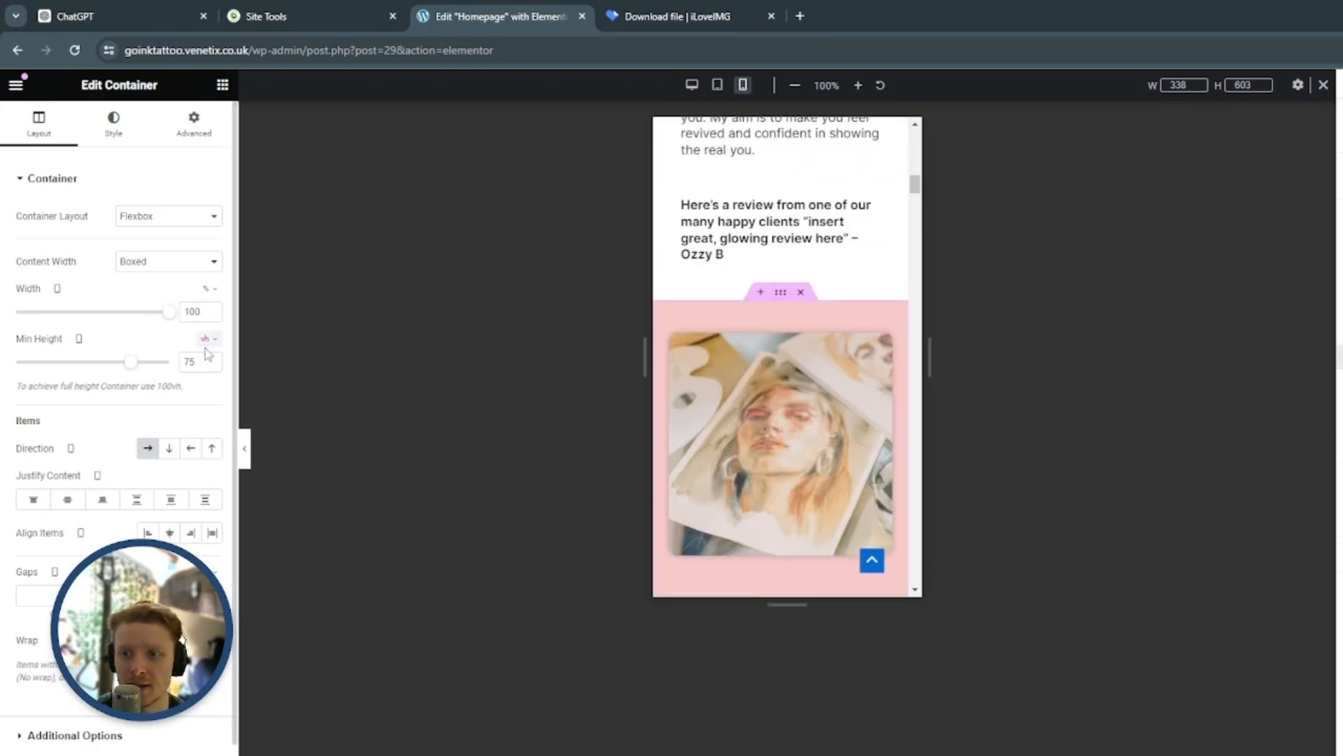
pyautogui.click(199, 315)
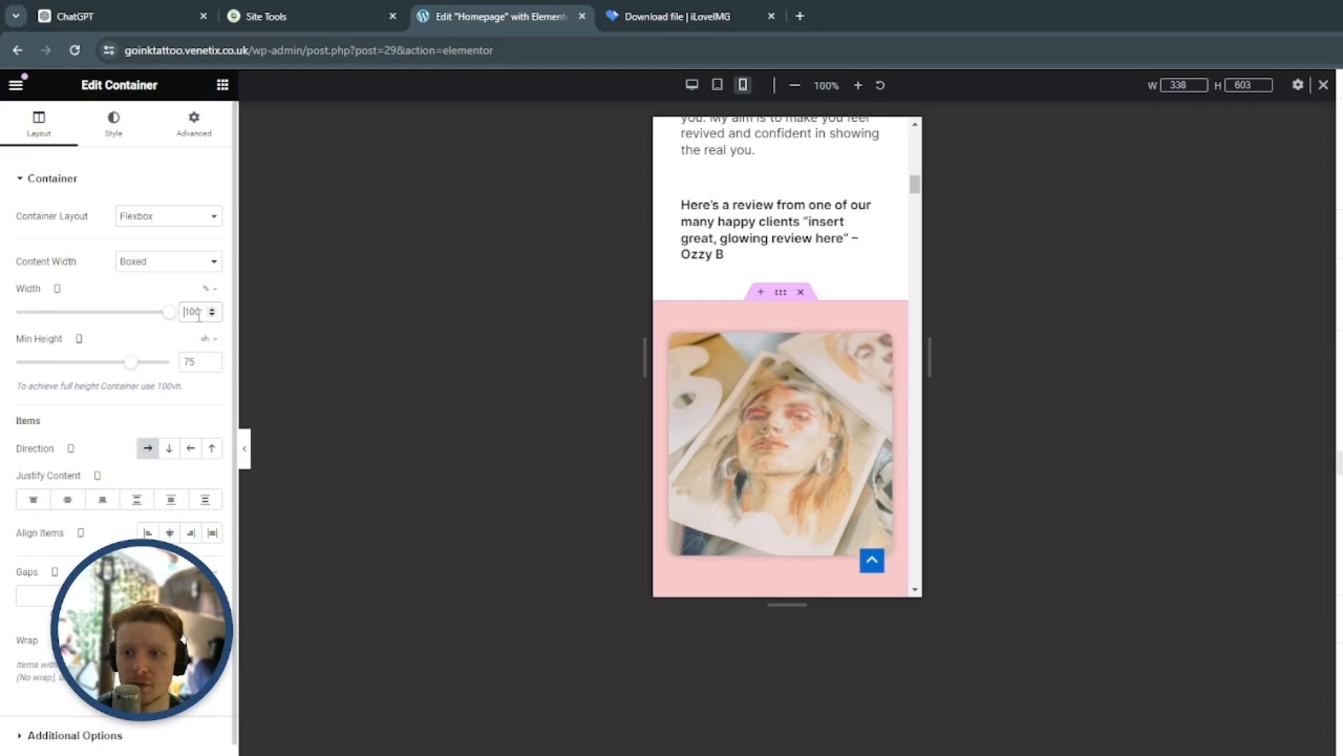
pyautogui.press('BackSpace')
pyautogui.press('BackSpace')
pyautogui.press('BackSpace')
pyautogui.write('90')
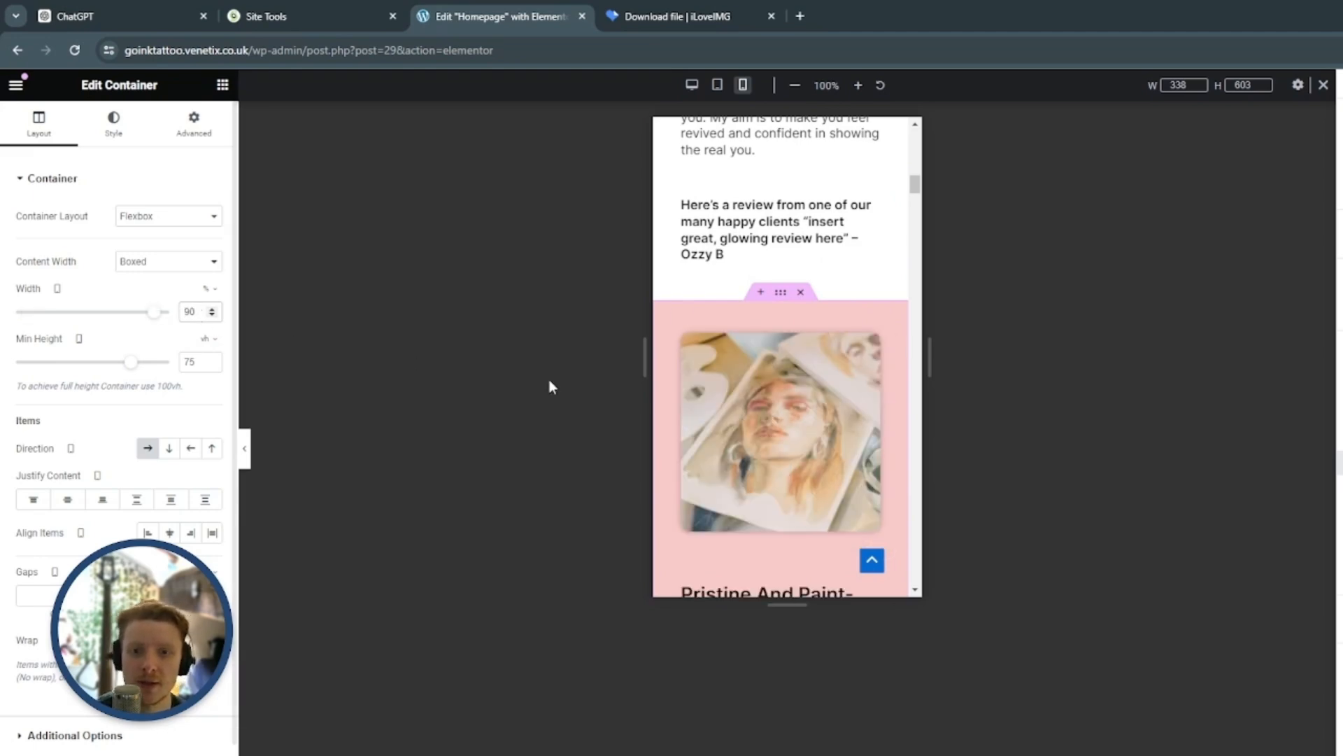
pyautogui.scroll(10, 809, 438)
pyautogui.scroll(-15, 809, 439)
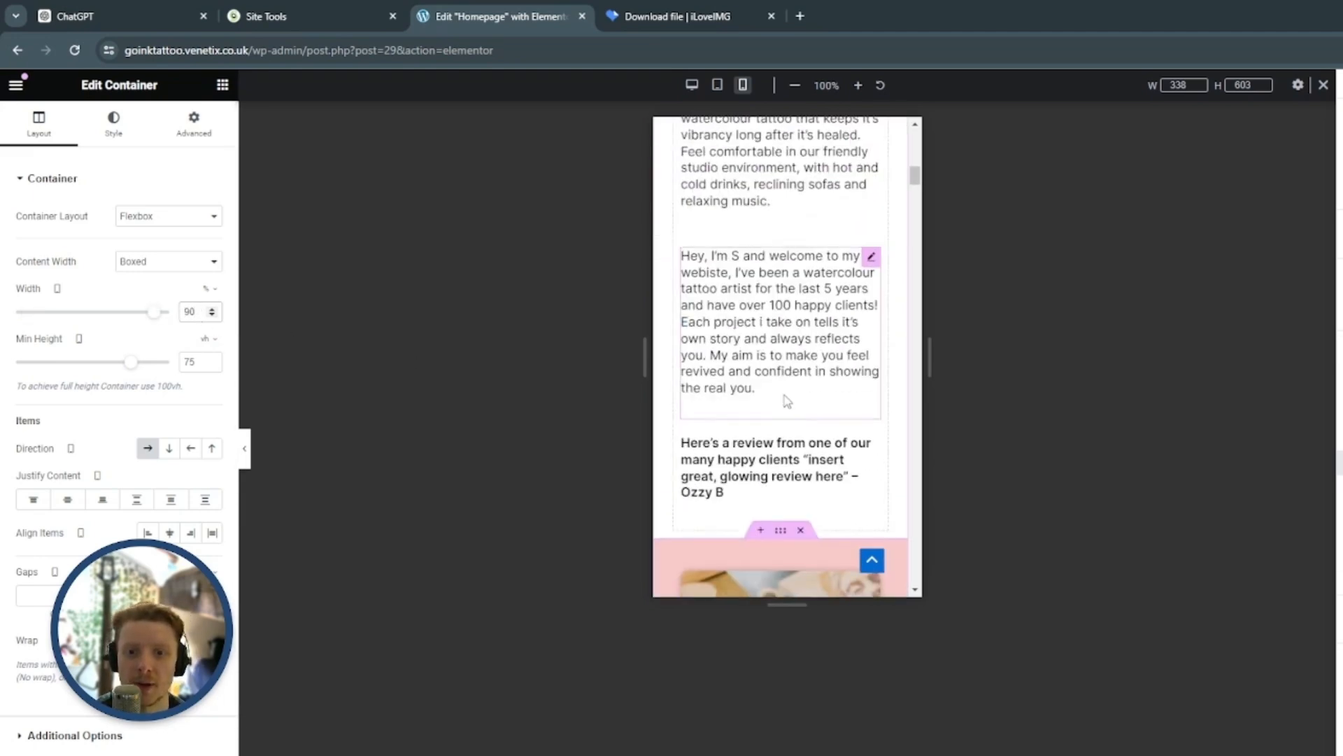
# Set the width of the My Portfolio section's container to 90% for mobile
pyautogui.scroll(-15, 825, 404)
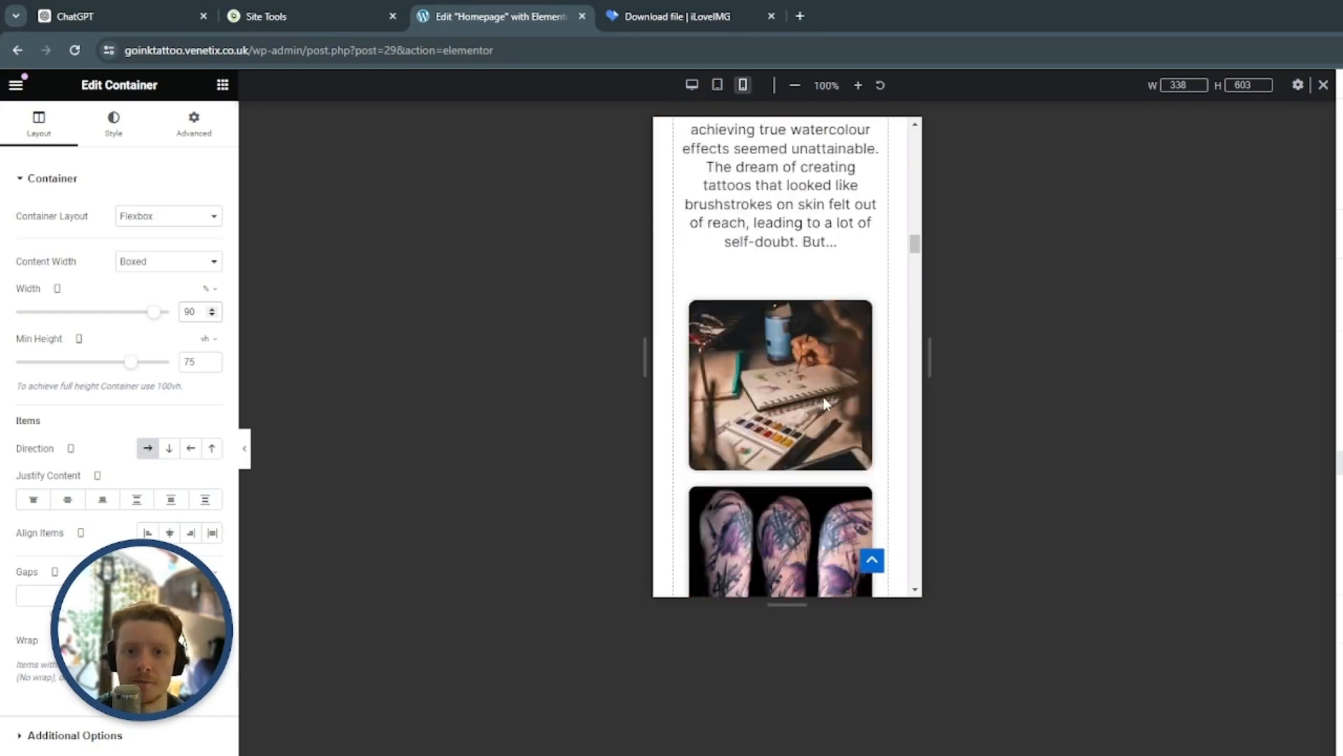
pyautogui.scroll(-10, 826, 403)
pyautogui.click(785, 215)
pyautogui.doubleClick(193, 311)
pyautogui.write('90')
pyautogui.scroll(1, 812, 447)
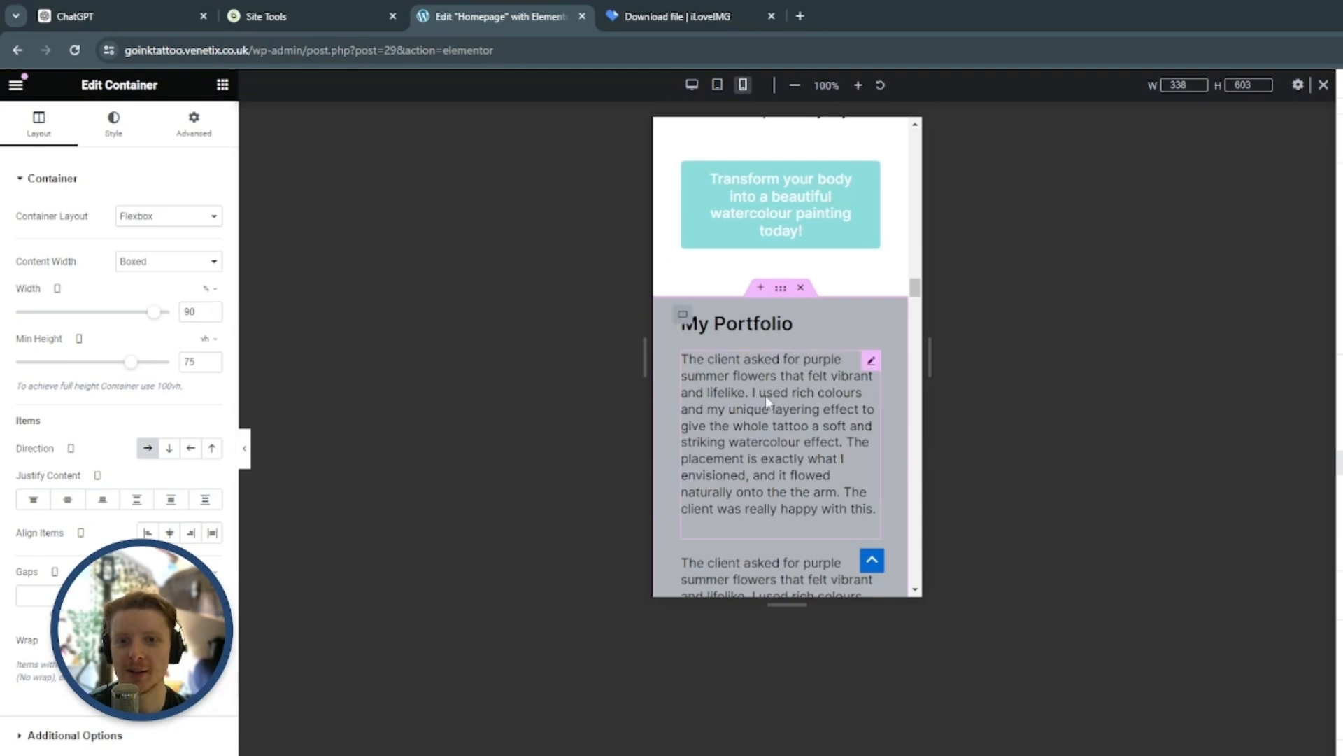
# Unlink the My Portfolio heading's margins and set its top margin to 20 px for mobile
pyautogui.scroll(-1, 853, 397)
pyautogui.click(850, 250)
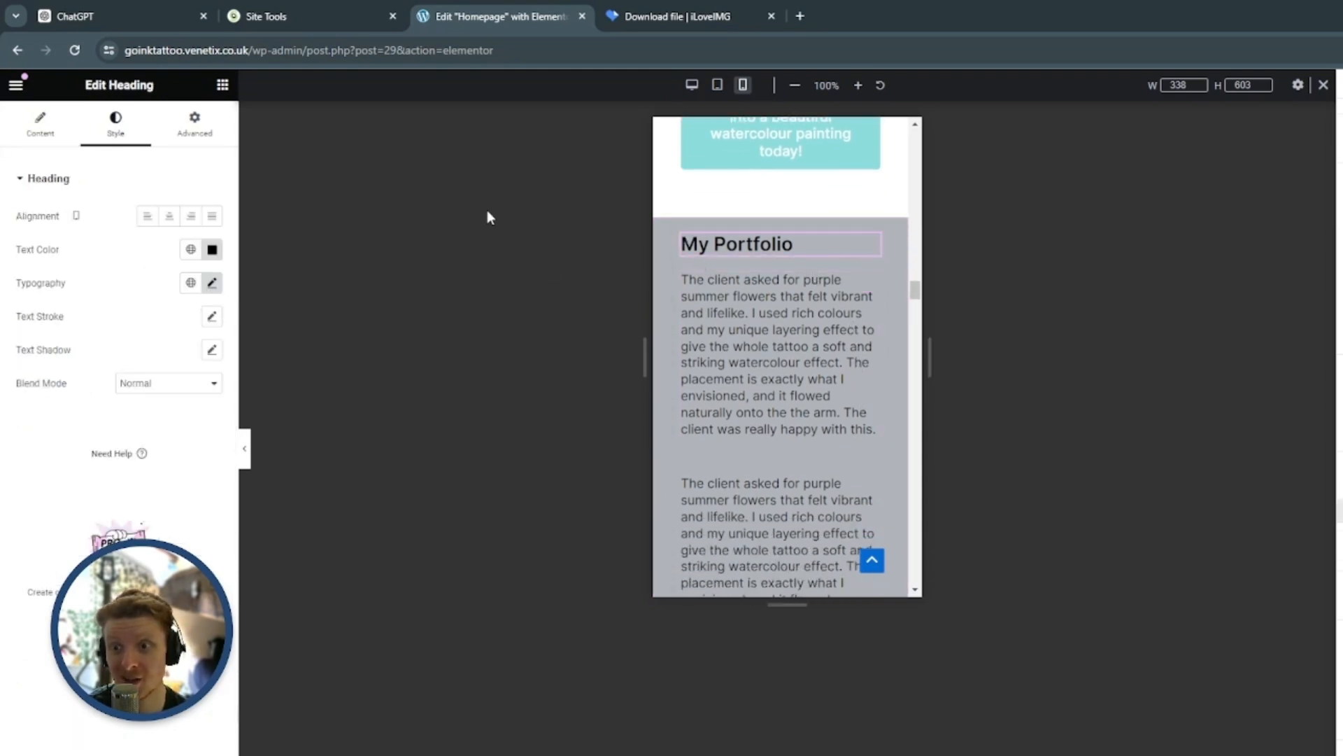
pyautogui.click(199, 129)
pyautogui.click(39, 232)
pyautogui.write('19')
pyautogui.click(53, 231)
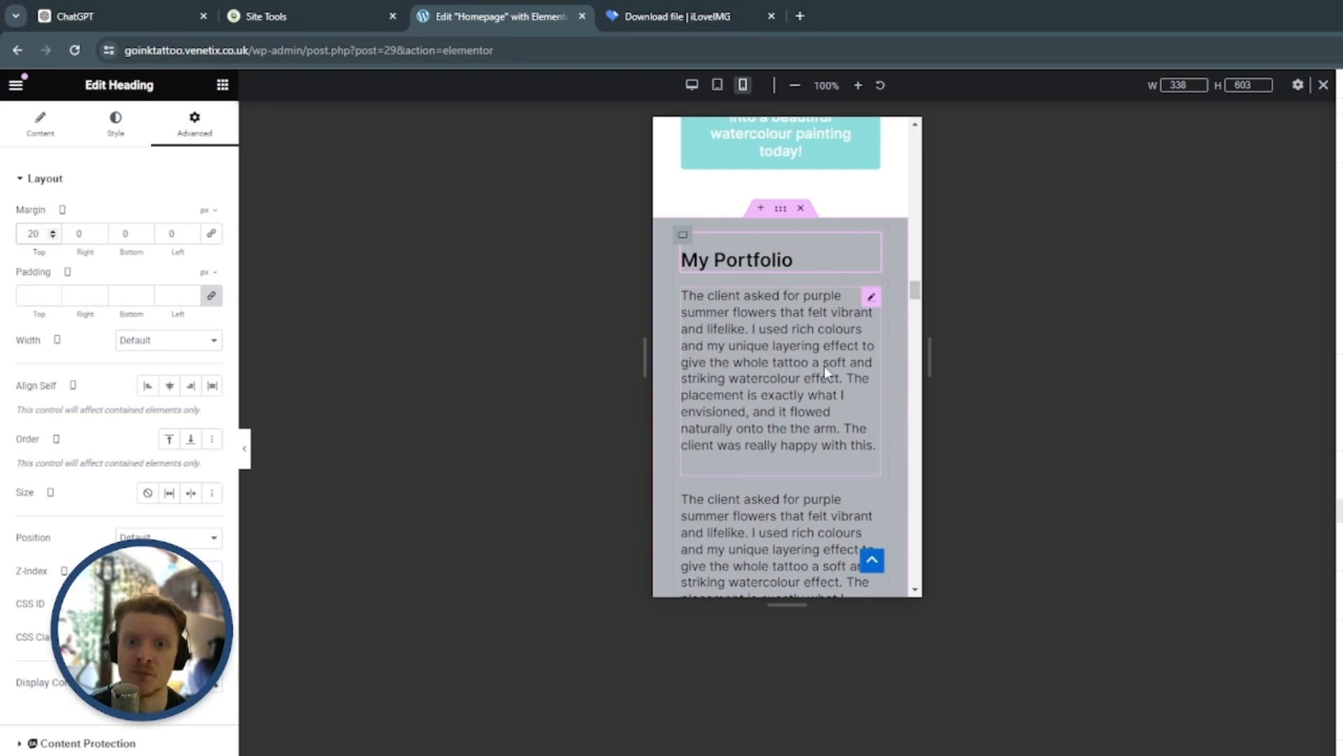
# Set the bottom margin of the last image grid in the portfolio section to 20 px for mobile
pyautogui.scroll(-3, 812, 349)
pyautogui.scroll(-5, 805, 343)
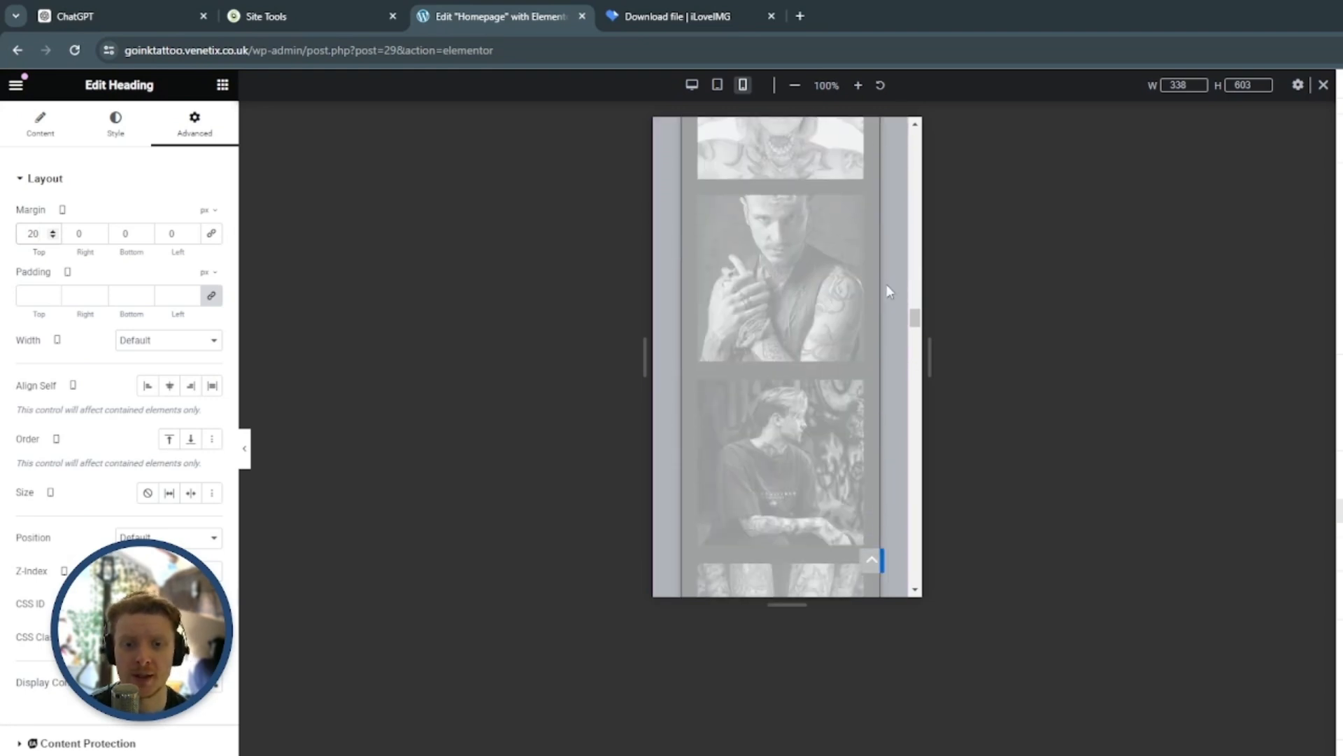
pyautogui.scroll(-5, 825, 314)
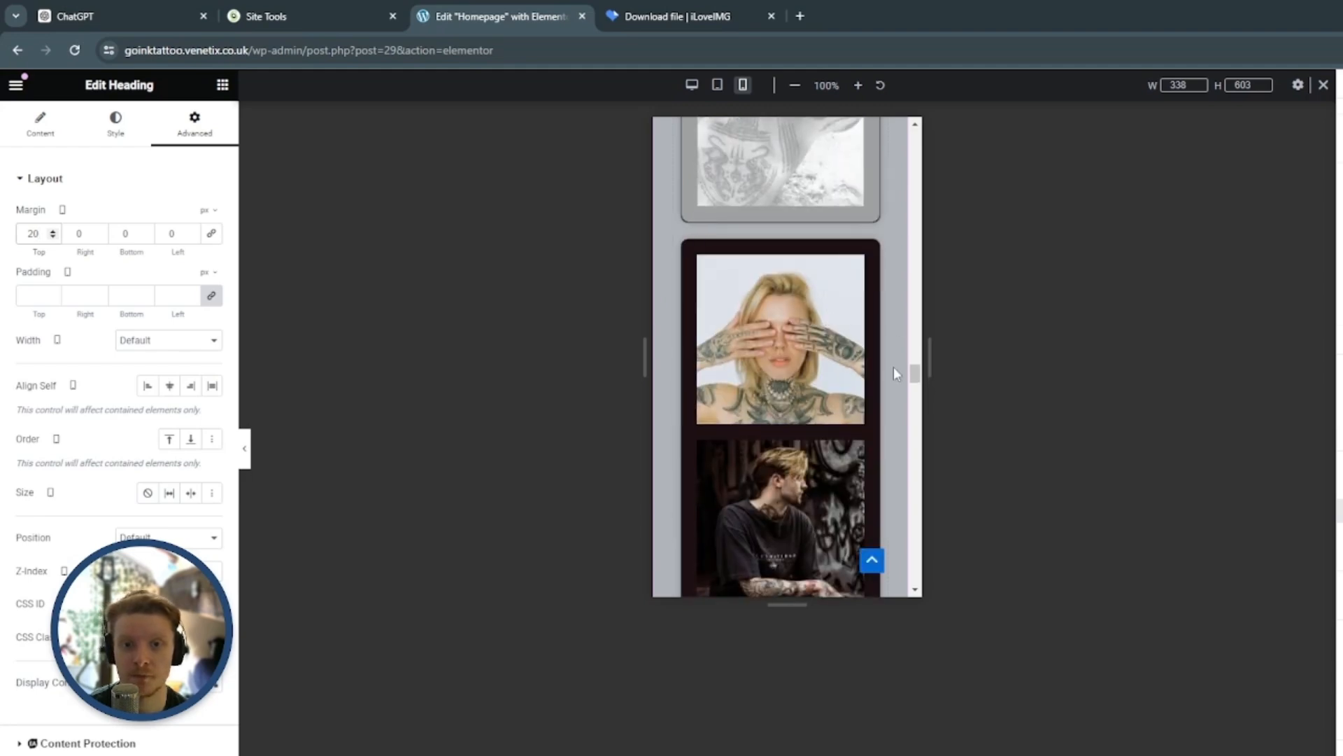
pyautogui.scroll(-5, 833, 336)
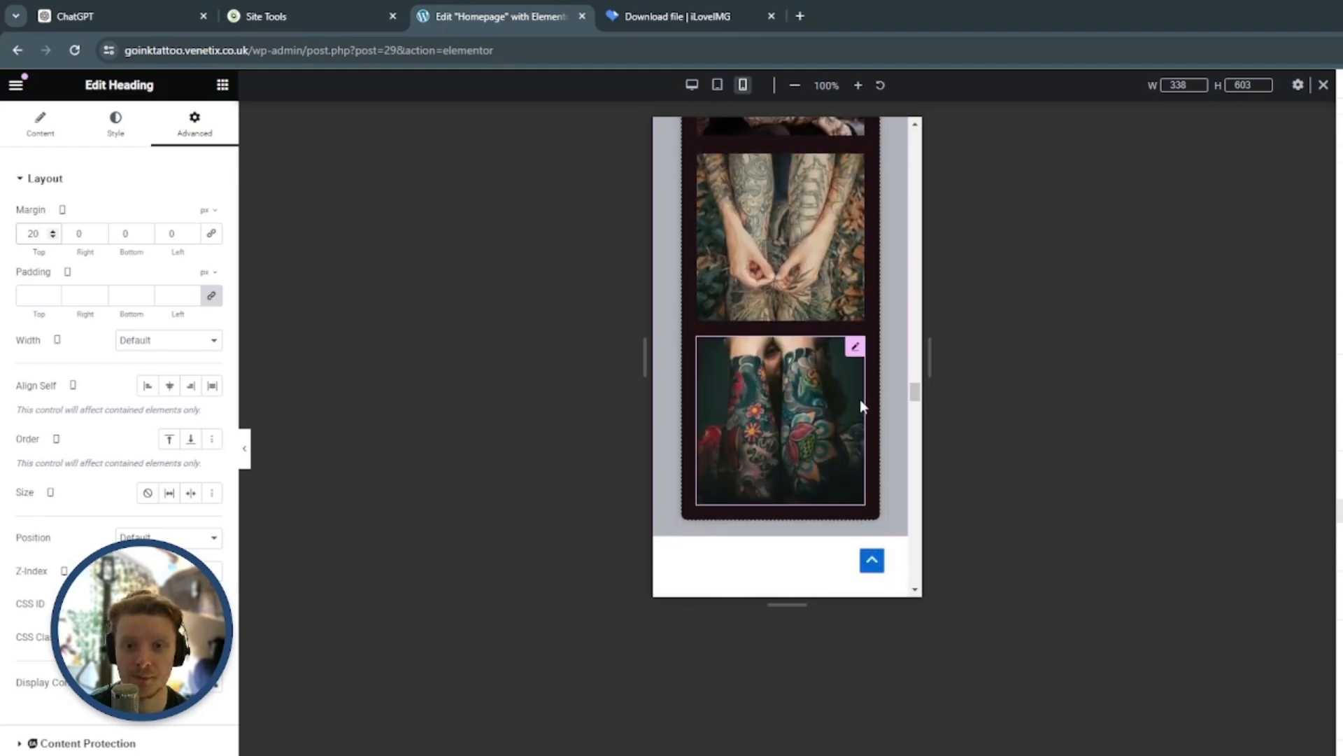
pyautogui.scroll(5, 840, 350)
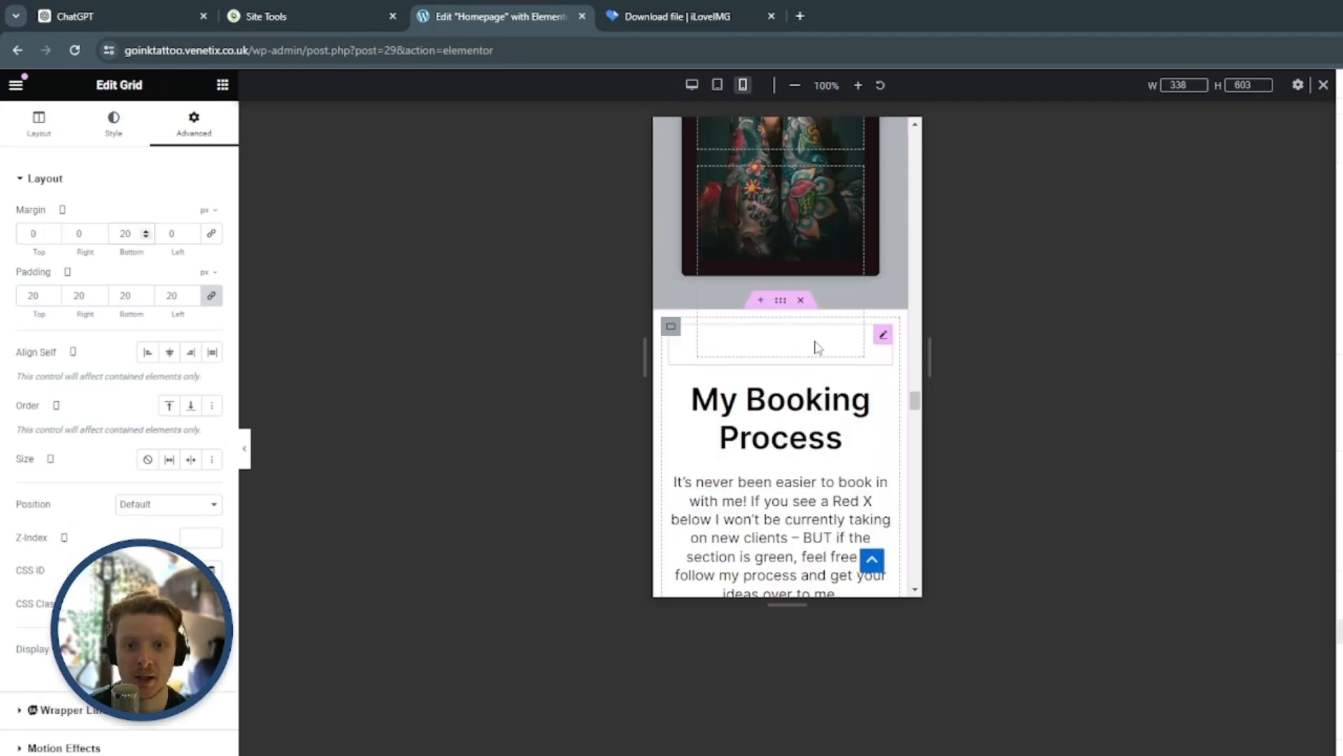
# Set the width of the My Booking Process section's container to 90% for mobile
pyautogui.scroll(-1, 809, 347)
pyautogui.click(785, 225)
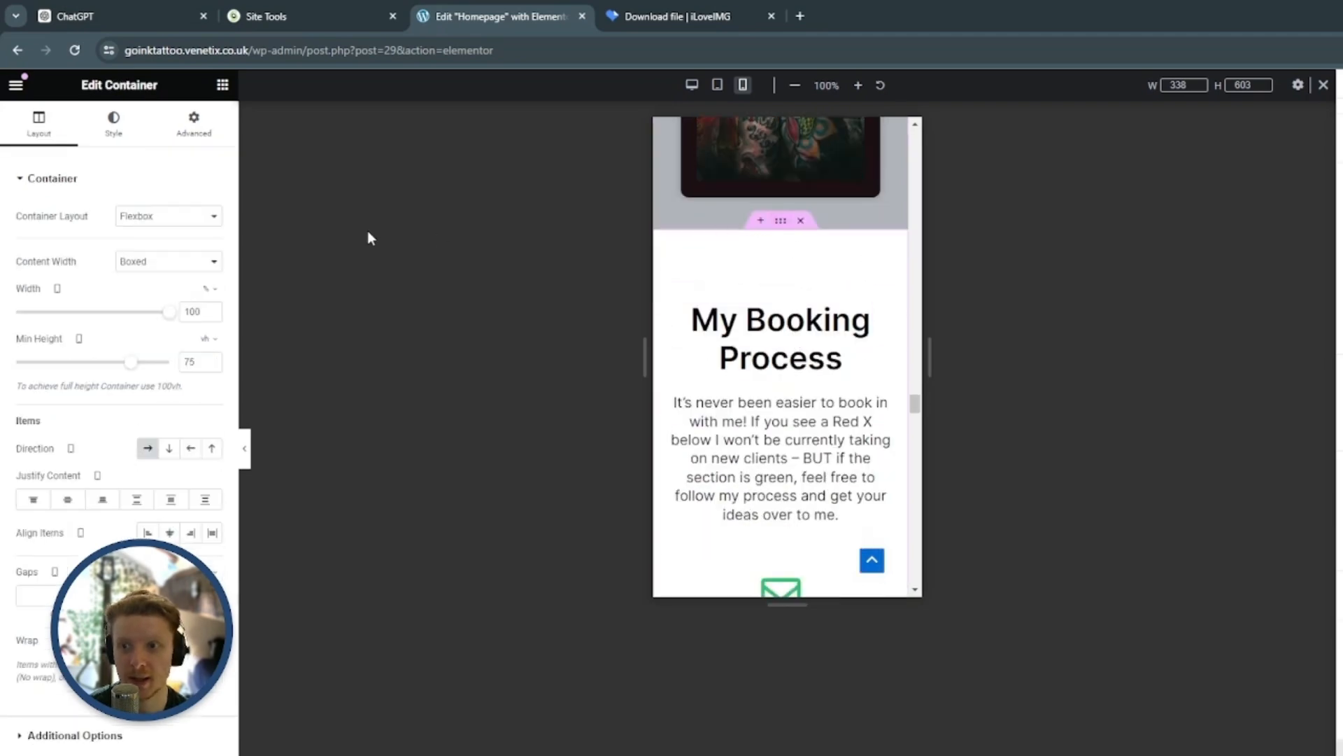
pyautogui.doubleClick(196, 312)
pyautogui.write('90')
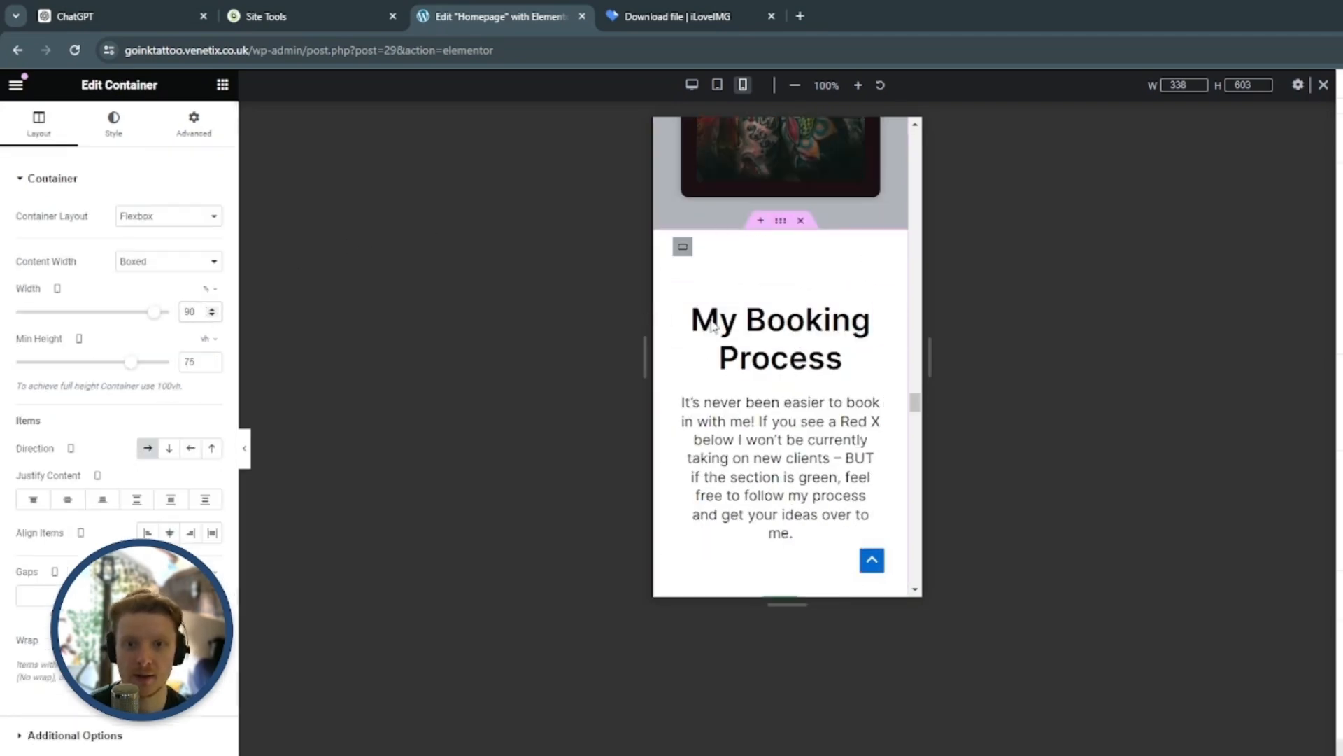
# Set the spacer above the My Booking Process heading to 20 px for mobile
pyautogui.click(813, 276)
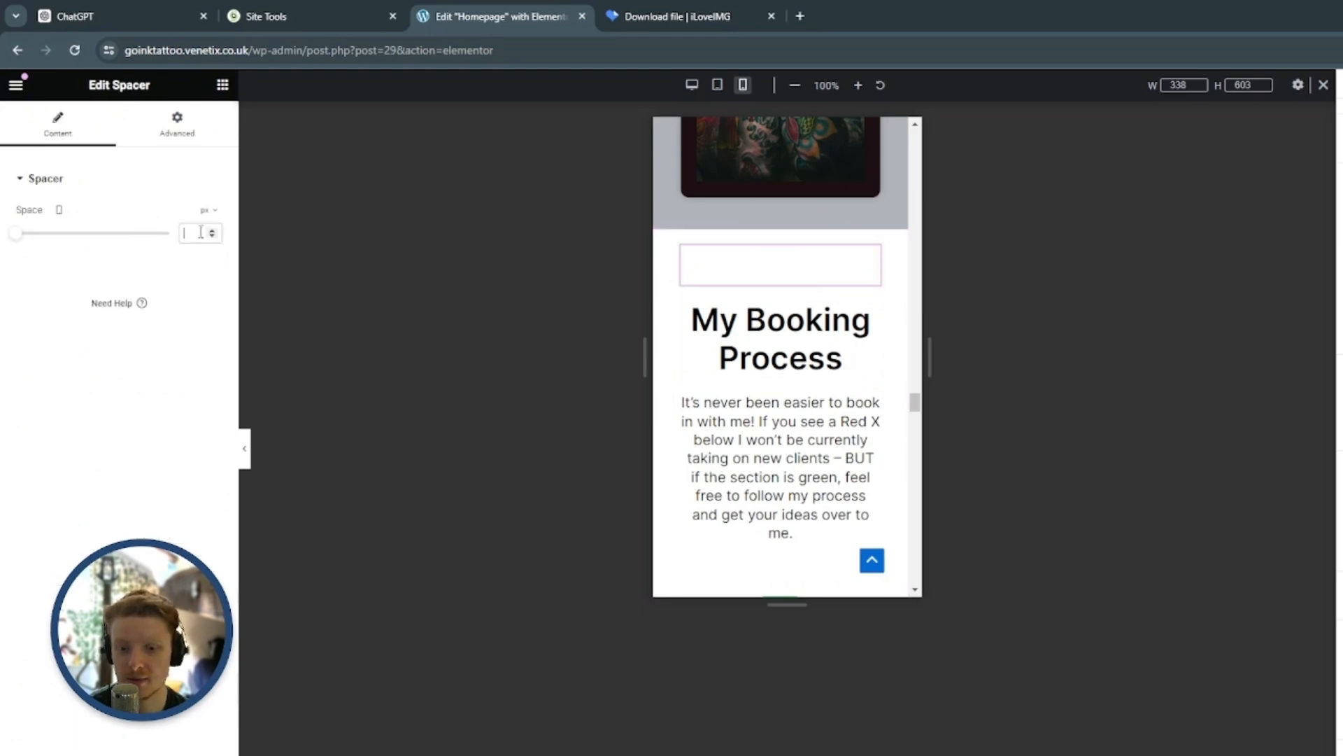
pyautogui.write('20')
pyautogui.scroll(-1, 853, 246)
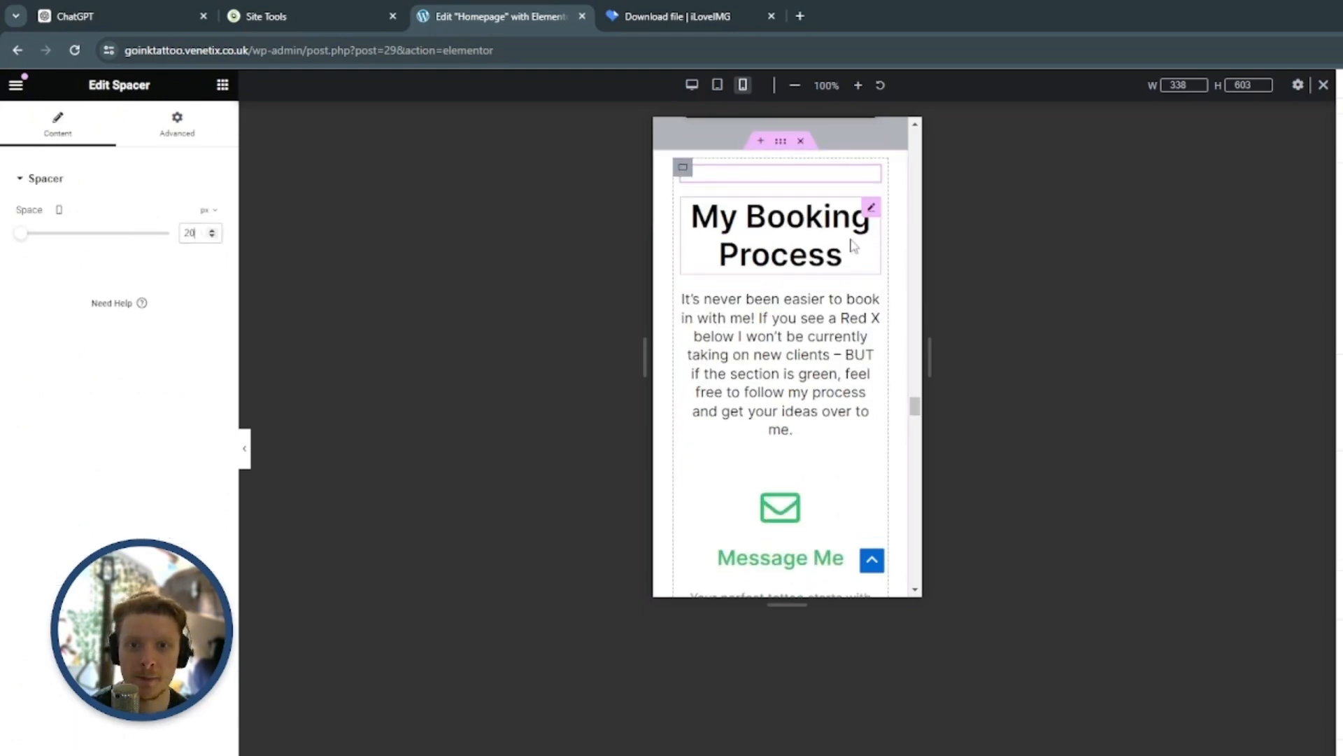
# Set the font size of the My Booking Process heading to 32 px for mobile
pyautogui.click(852, 245)
pyautogui.click(117, 126)
pyautogui.click(211, 283)
pyautogui.write('32')
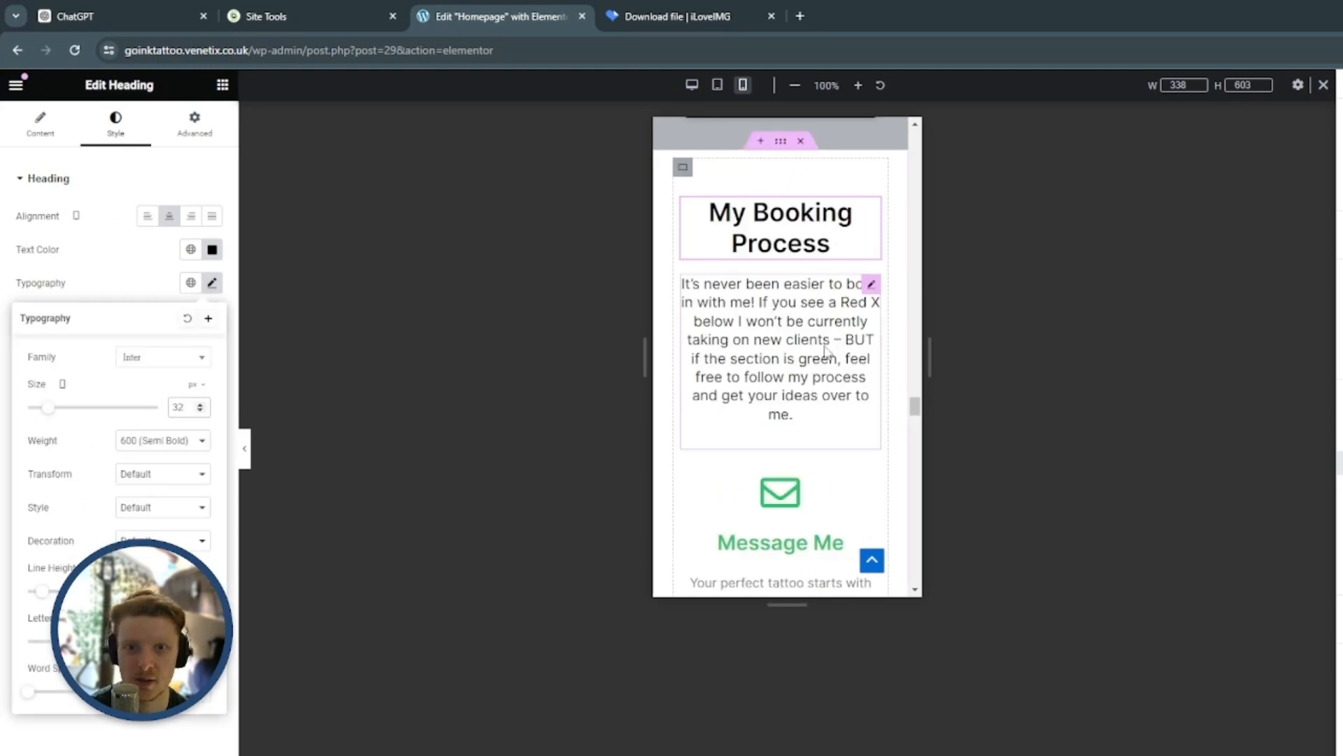
# Increase the line height of the Click Here To Book With Me button's text and set its font size to 18 px for mobile
pyautogui.click(872, 291)
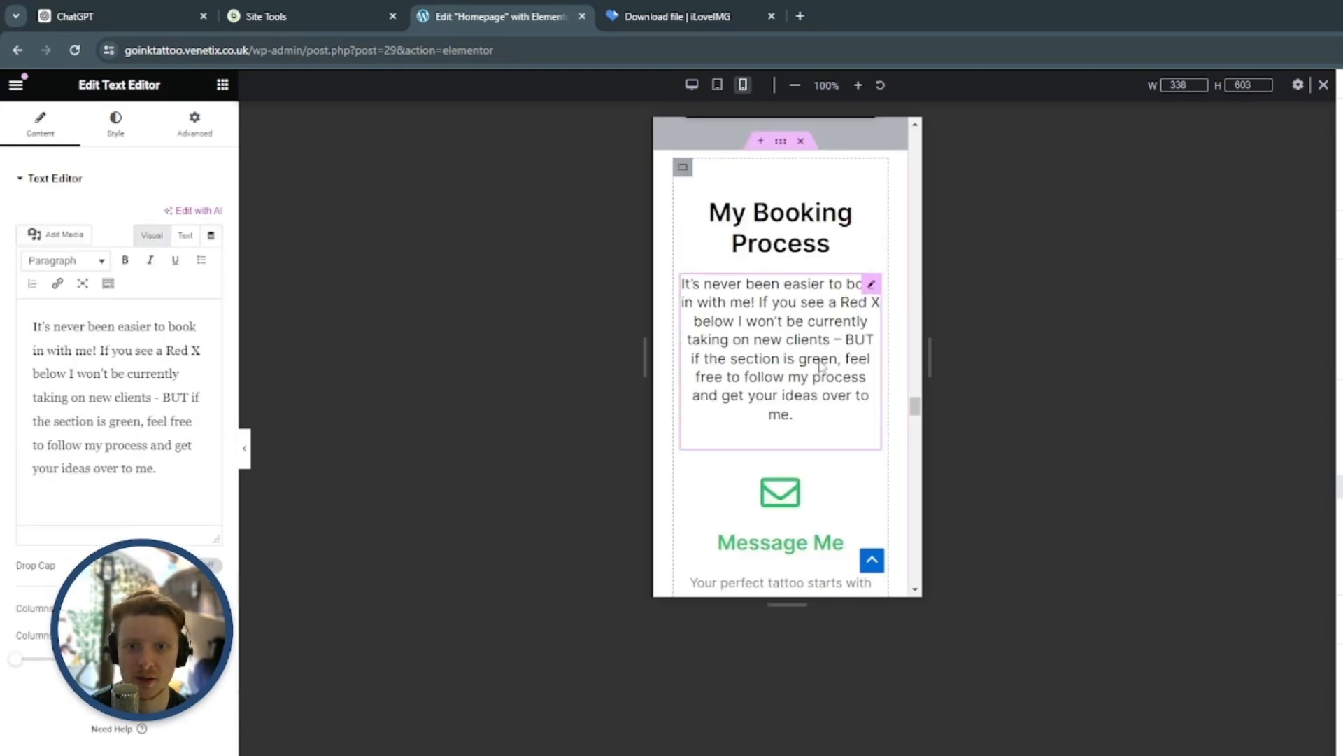
pyautogui.scroll(-9, 820, 350)
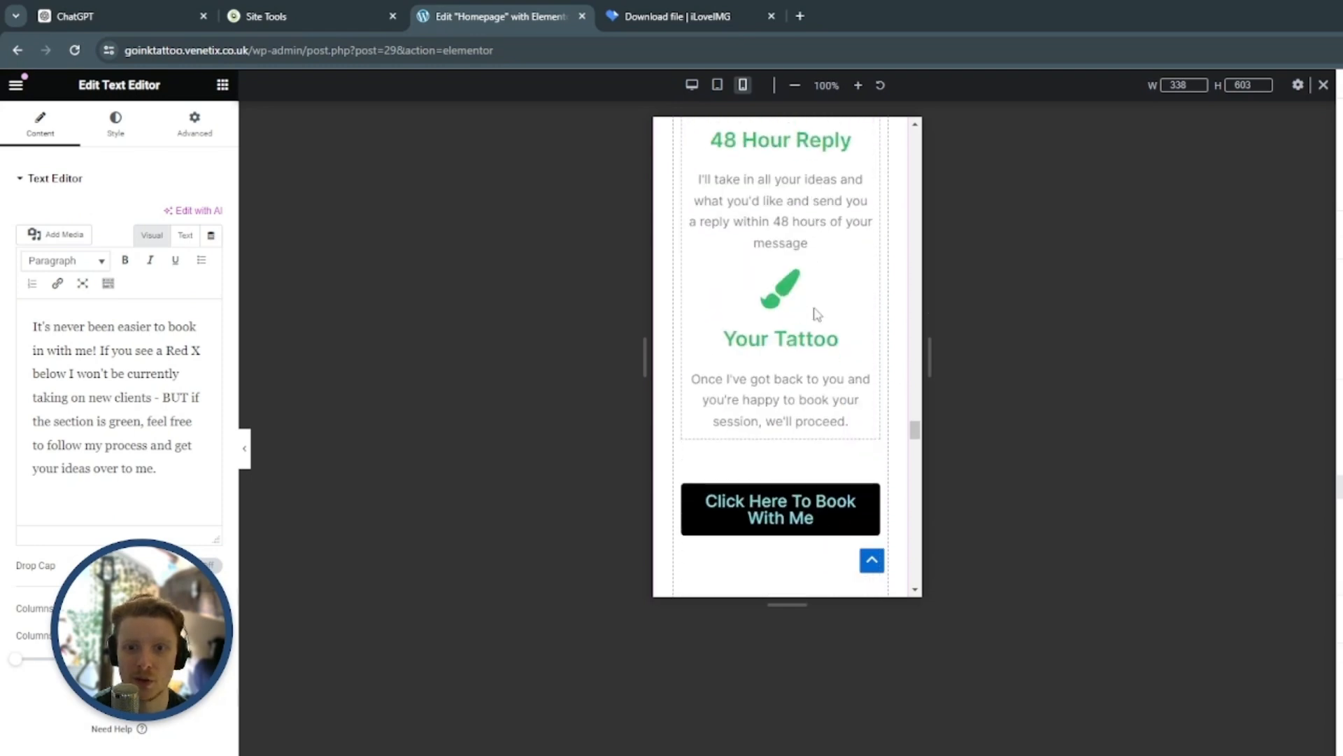
pyautogui.scroll(-2, 820, 378)
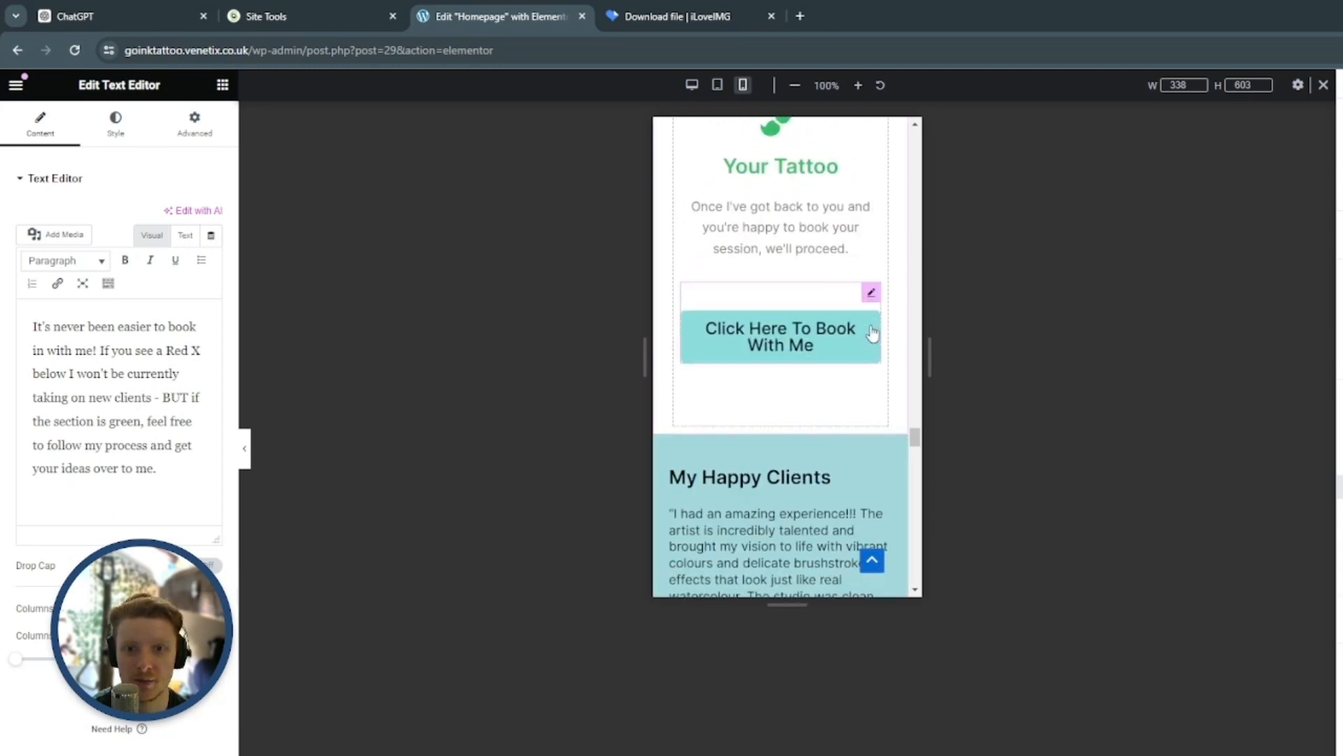
pyautogui.click(867, 292)
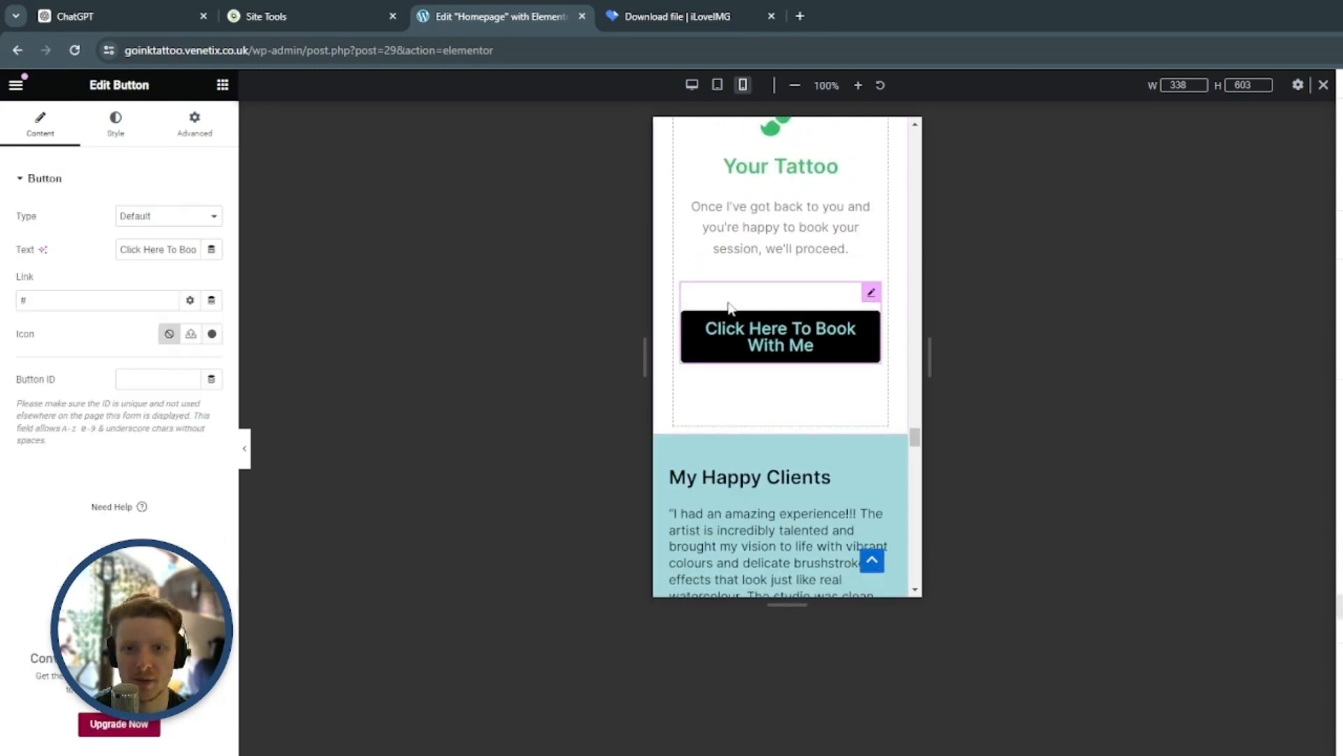
pyautogui.click(115, 122)
pyautogui.click(212, 249)
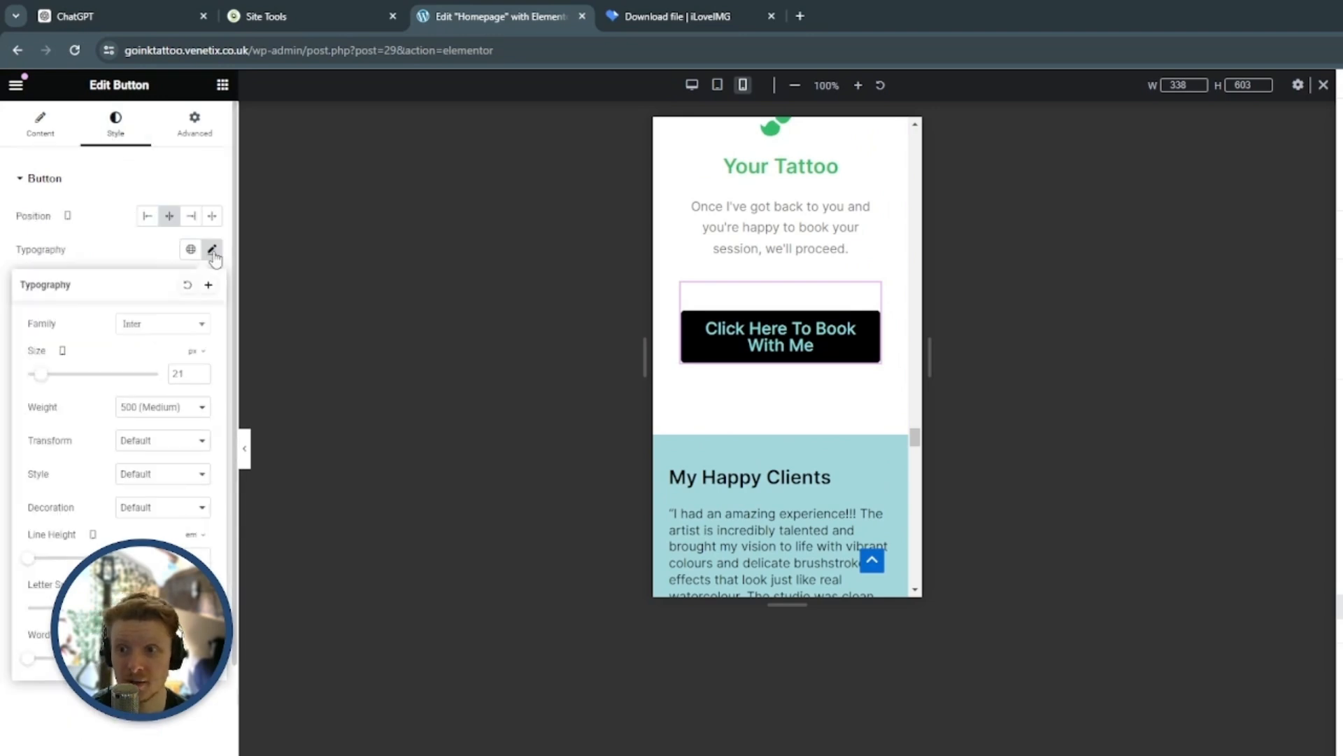
pyautogui.click(201, 555)
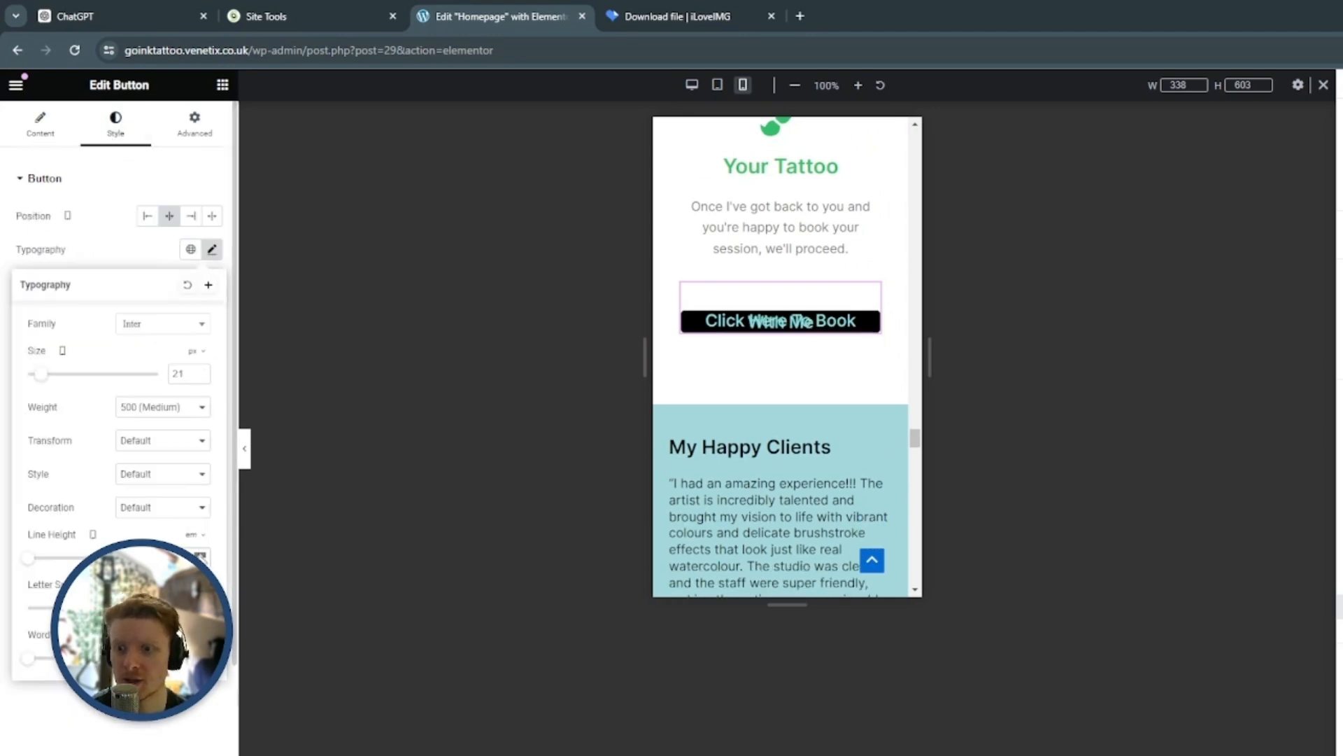
pyautogui.click(201, 556)
pyautogui.click(201, 556)
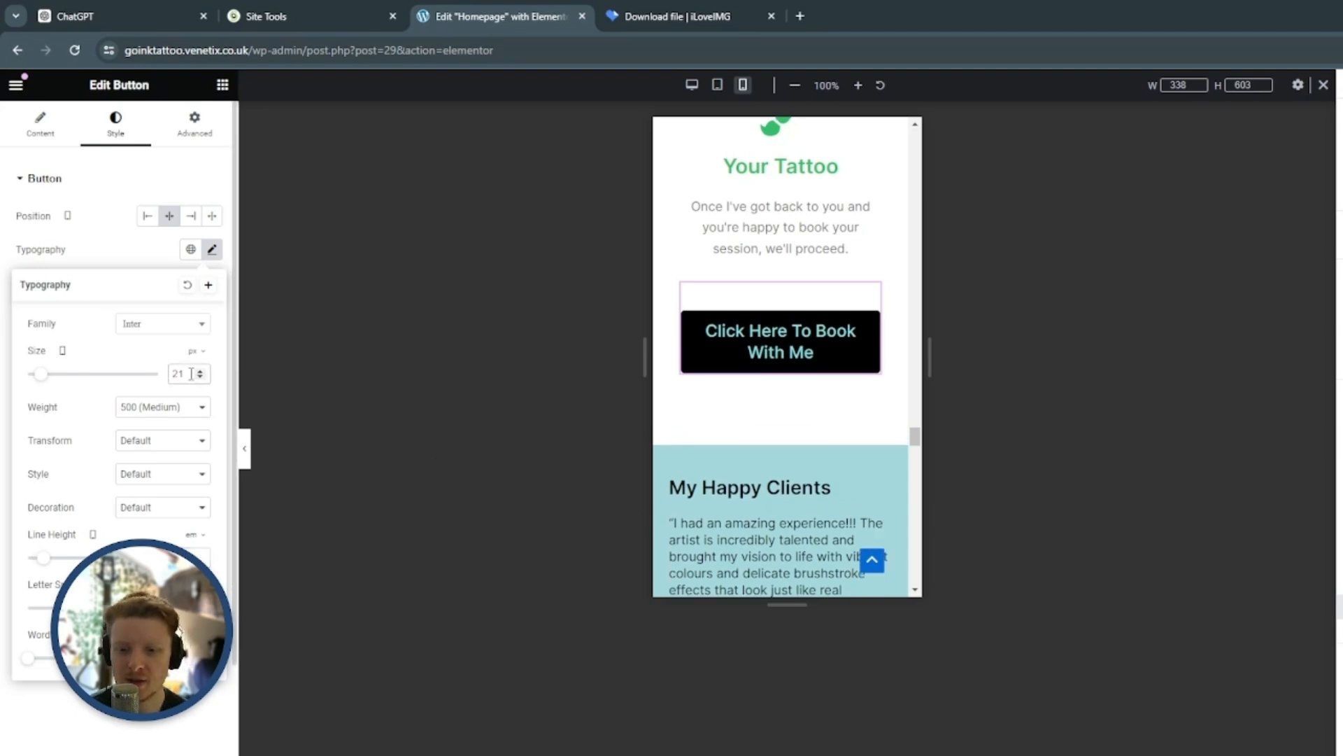
pyautogui.write('18')
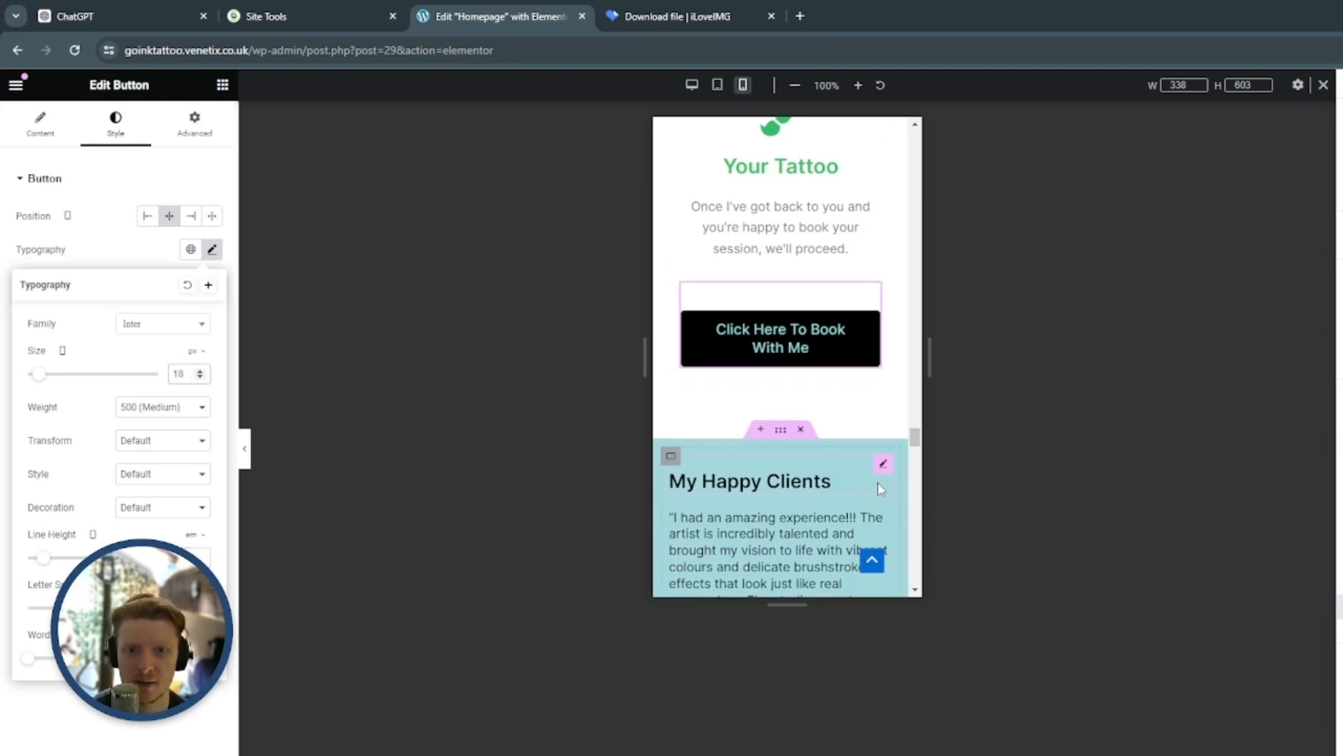
# Set the spacer below the Click Here To Book With Me button to 20 px for mobile
pyautogui.scroll(1, 811, 420)
pyautogui.click(811, 485)
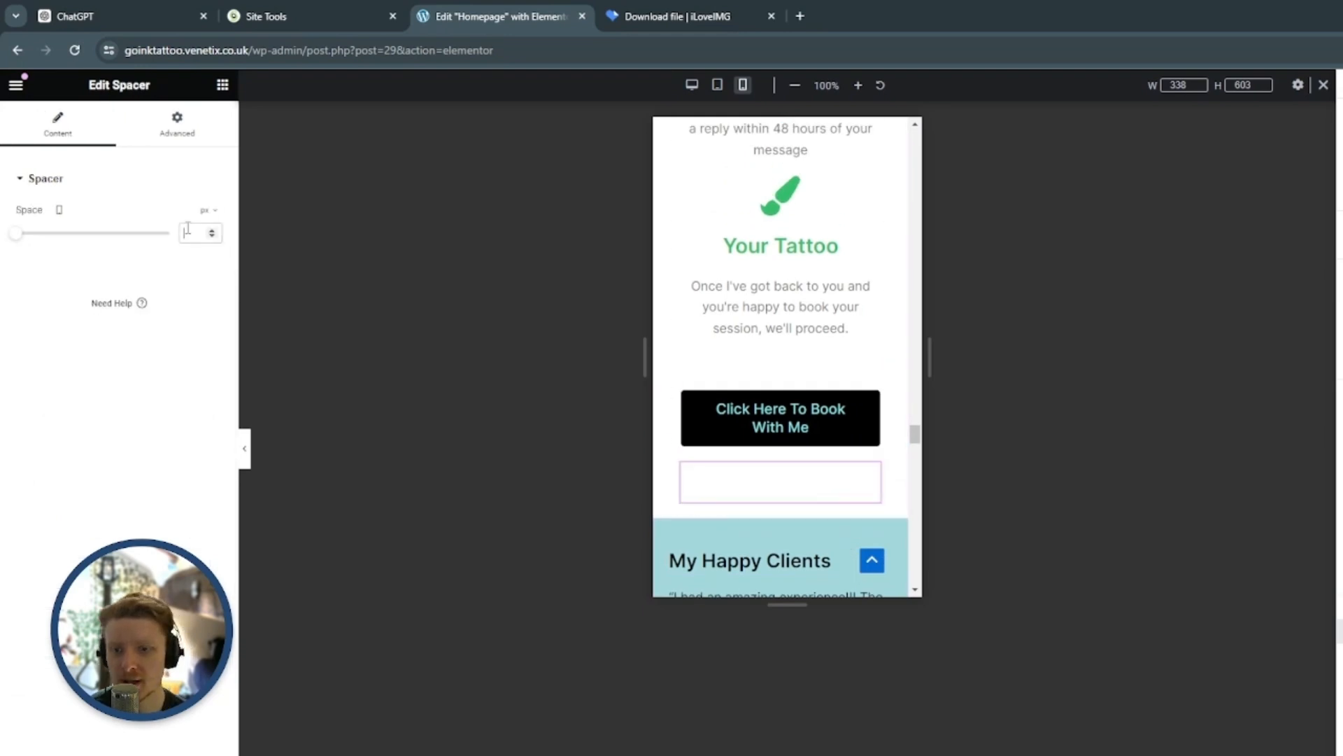
pyautogui.write('20')
# Set the width of the My Happy Clients section's container to 90% for mobile
pyautogui.scroll(-5, 794, 372)
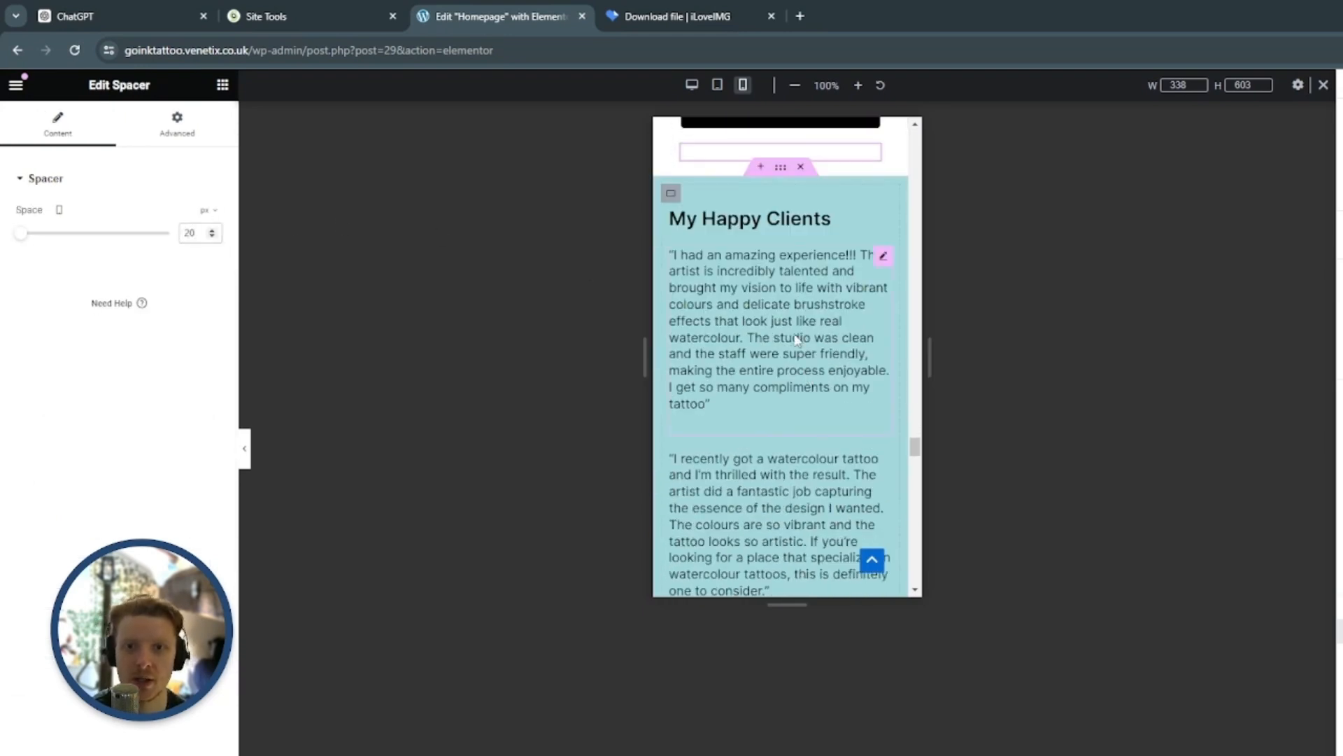
pyautogui.click(782, 170)
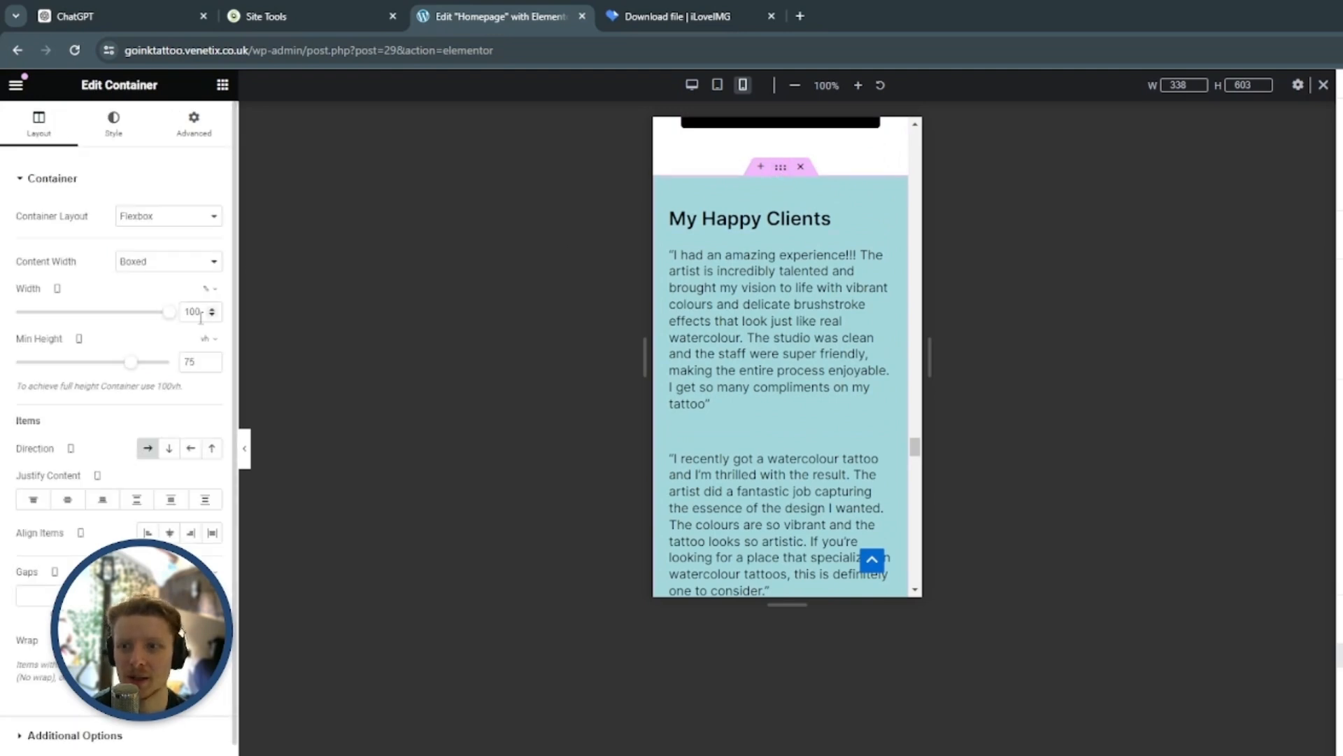
pyautogui.write('90')
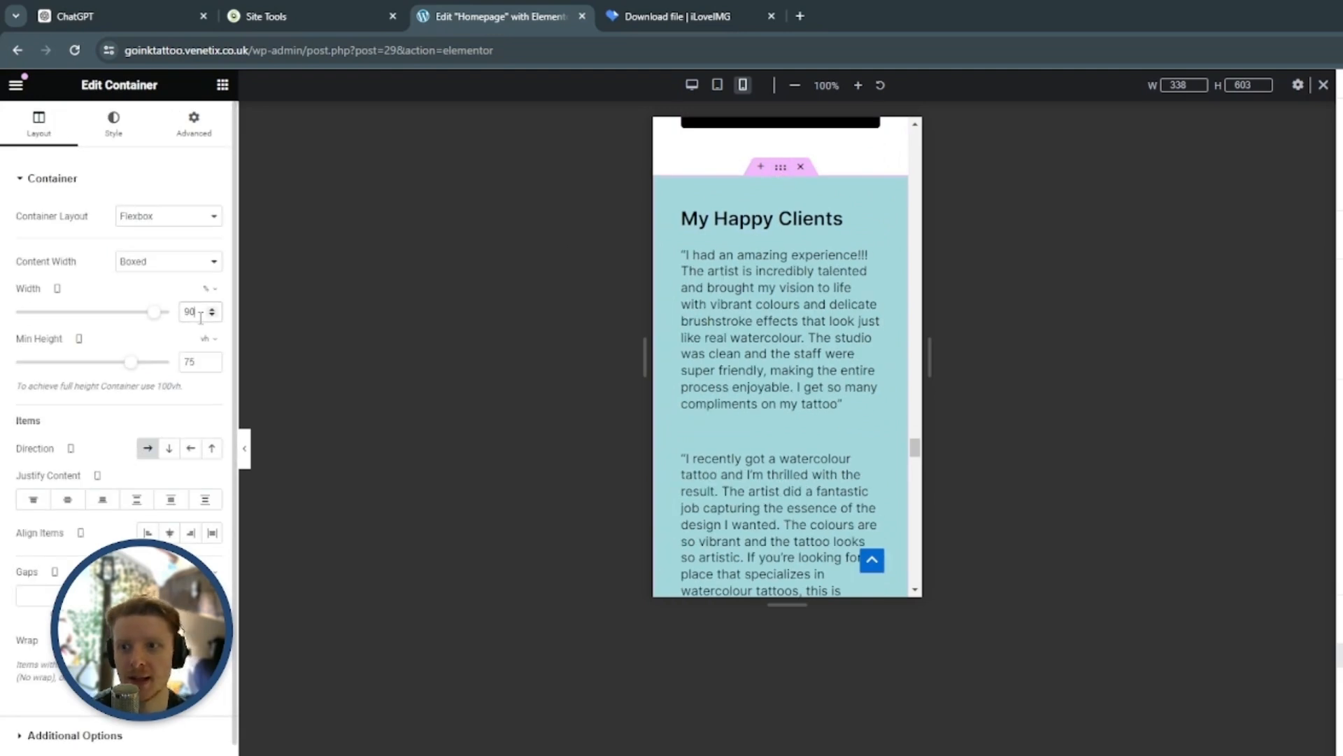
pyautogui.click(797, 222)
pyautogui.scroll(2, 833, 280)
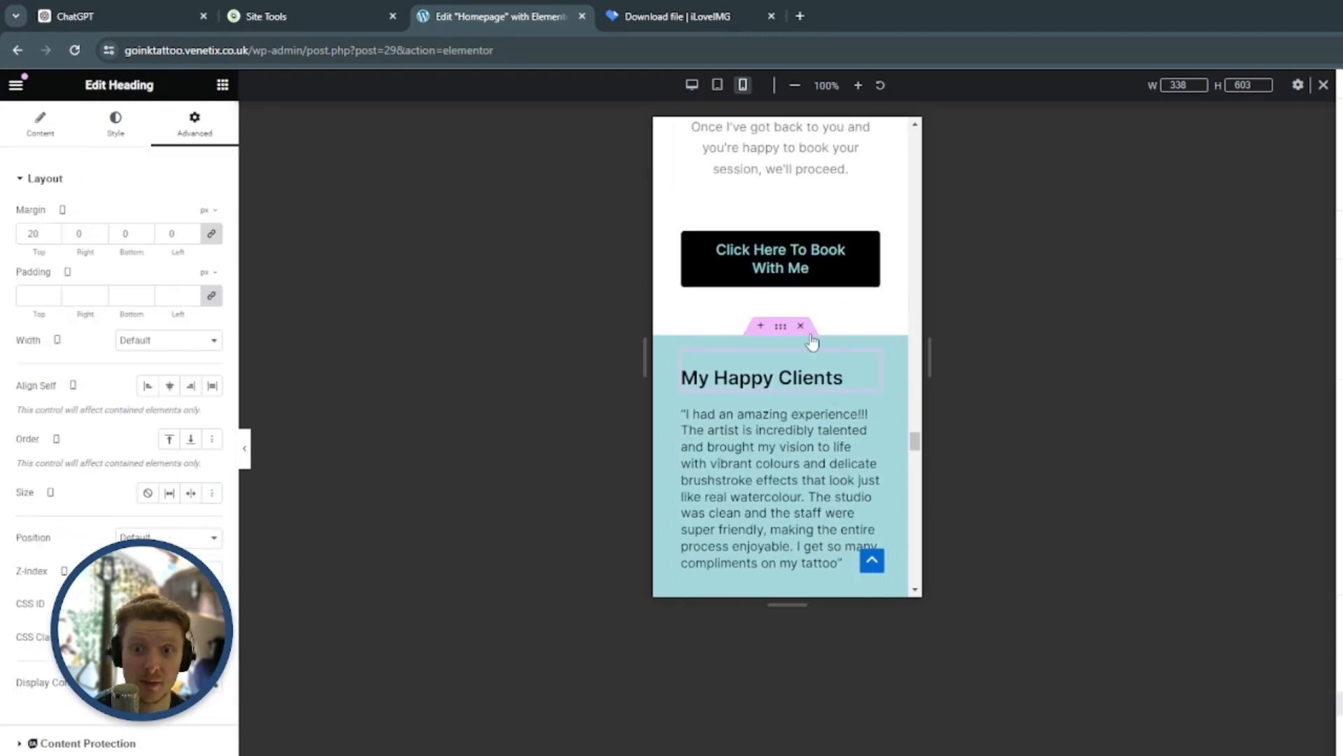
# Hide the spacer above the dragon tattoo image on mobile and check the section with the settings panel collapsed
pyautogui.scroll(-8, 815, 364)
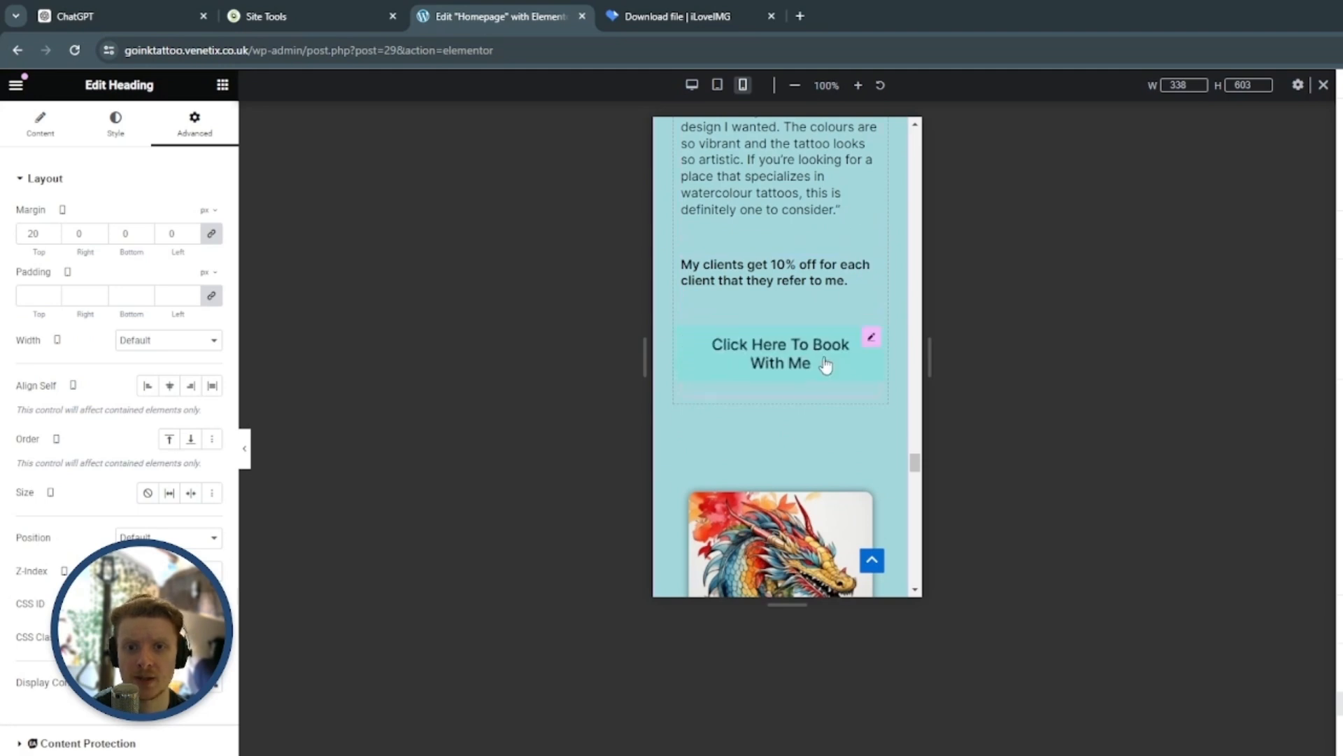
pyautogui.scroll(-2, 870, 284)
pyautogui.click(870, 283)
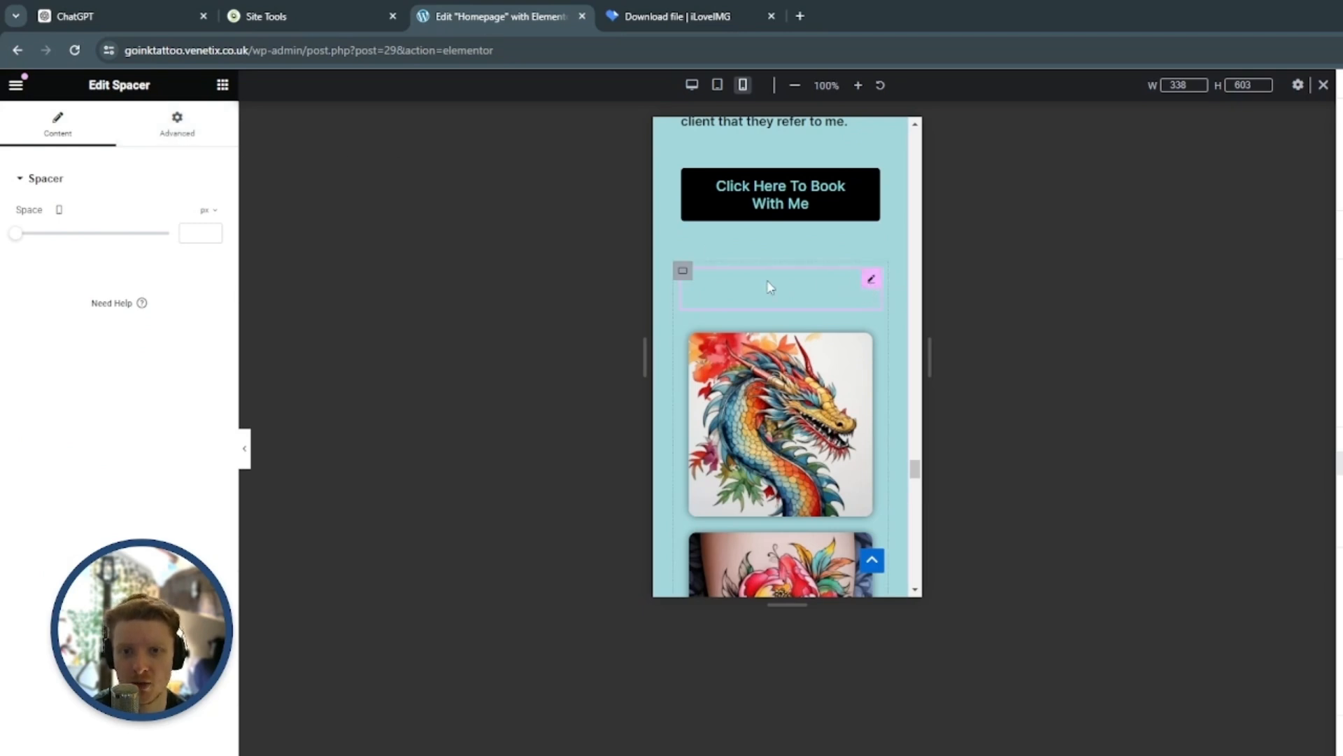
pyautogui.click(165, 130)
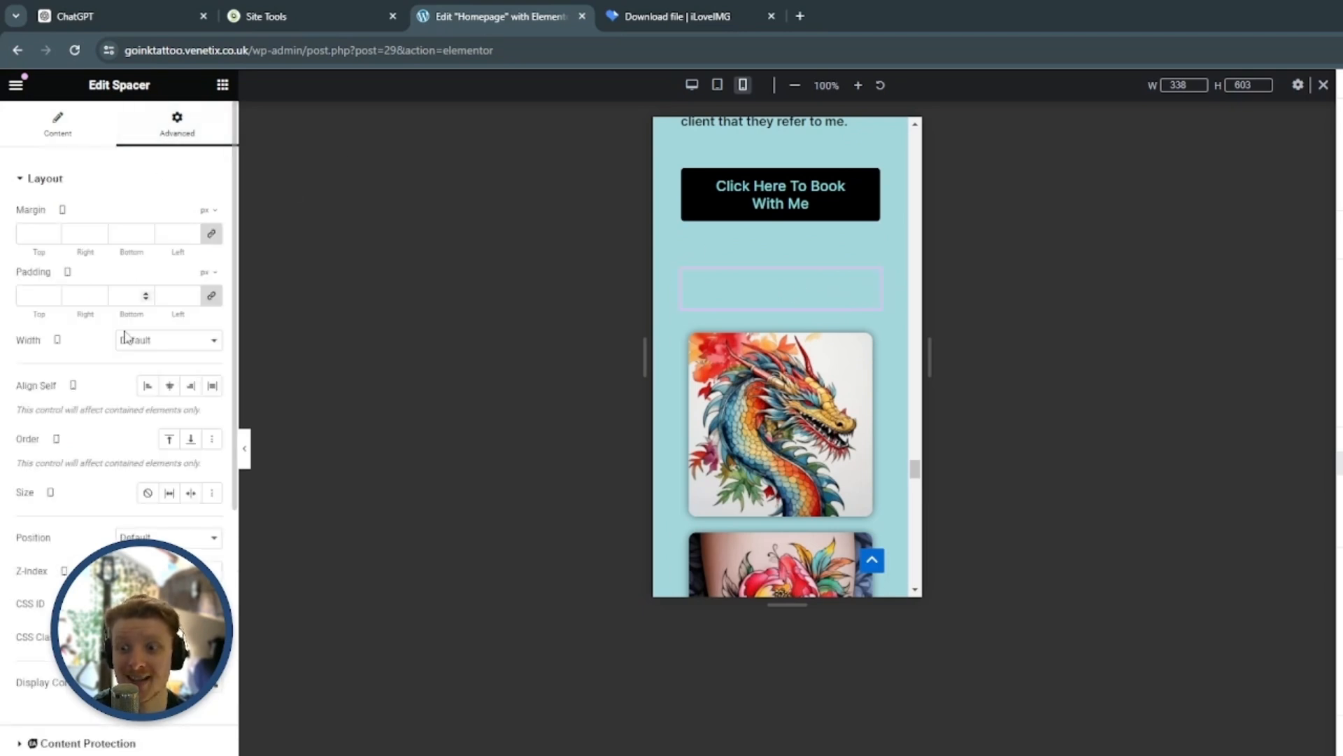
pyautogui.scroll(-7, 131, 483)
pyautogui.click(40, 603)
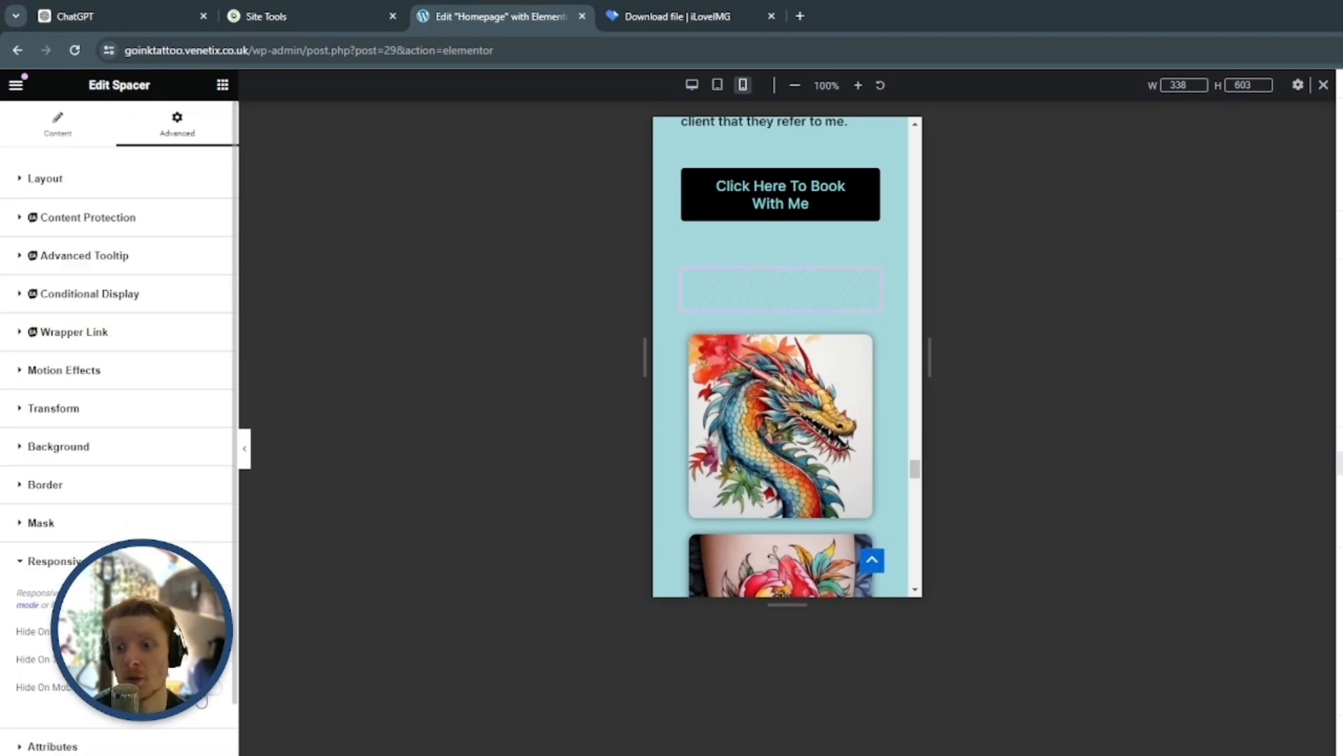
pyautogui.click(244, 447)
pyautogui.scroll(5, 759, 299)
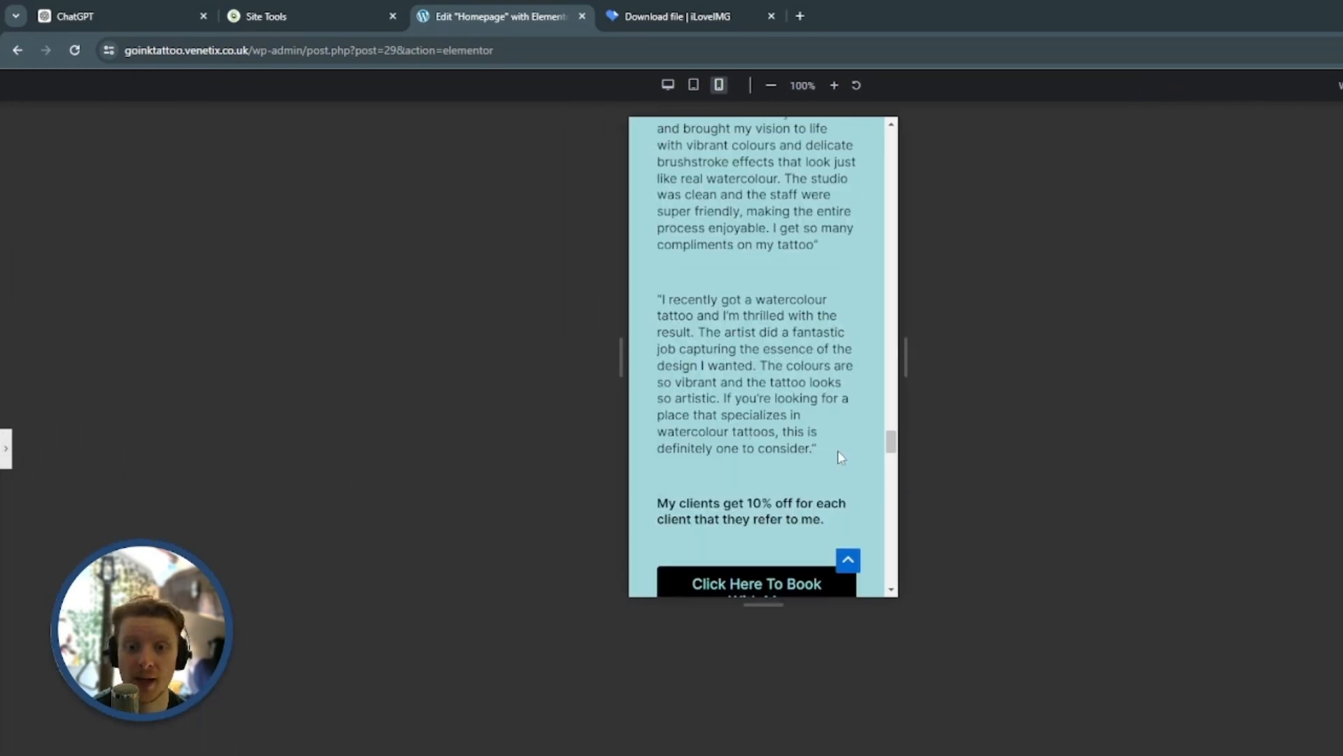
pyautogui.scroll(-4, 830, 356)
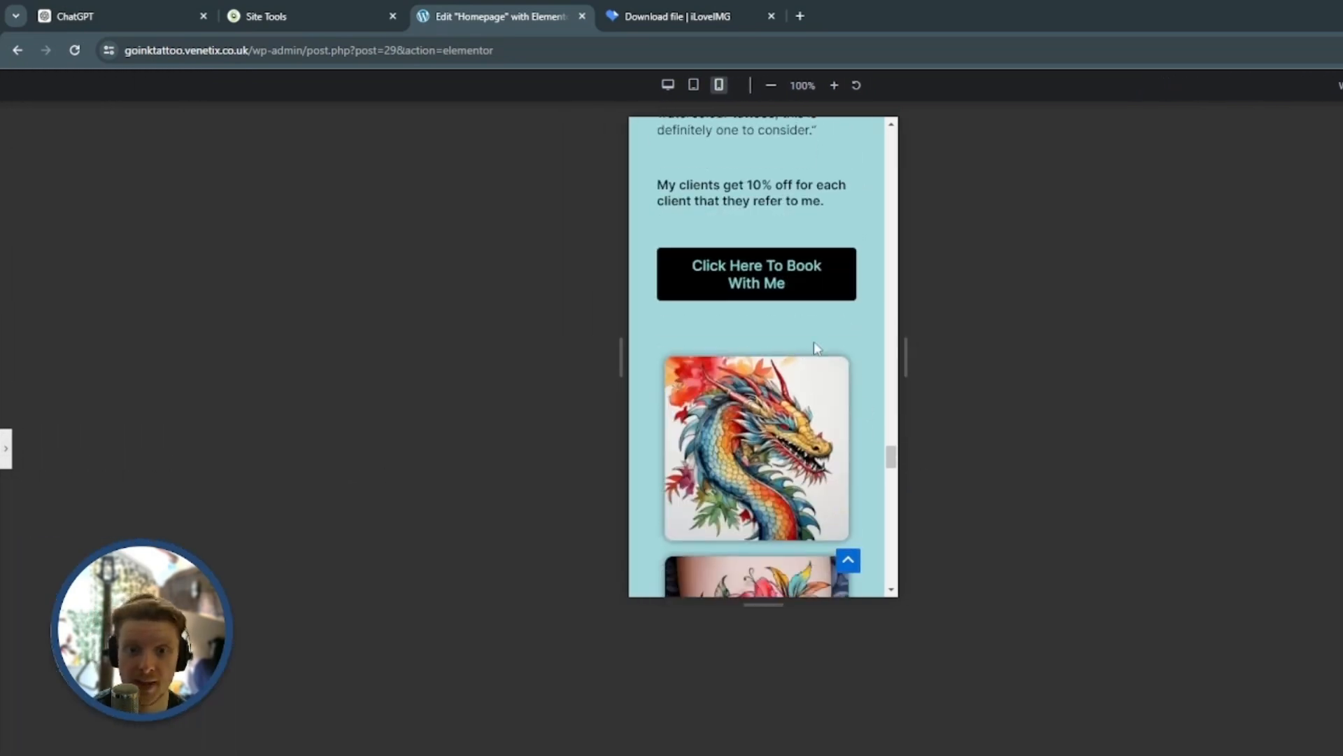
# Set the Where to Find Me section's container width to 90% and its heading's font size to 32 px for mobile
pyautogui.click(6, 448)
pyautogui.click(781, 278)
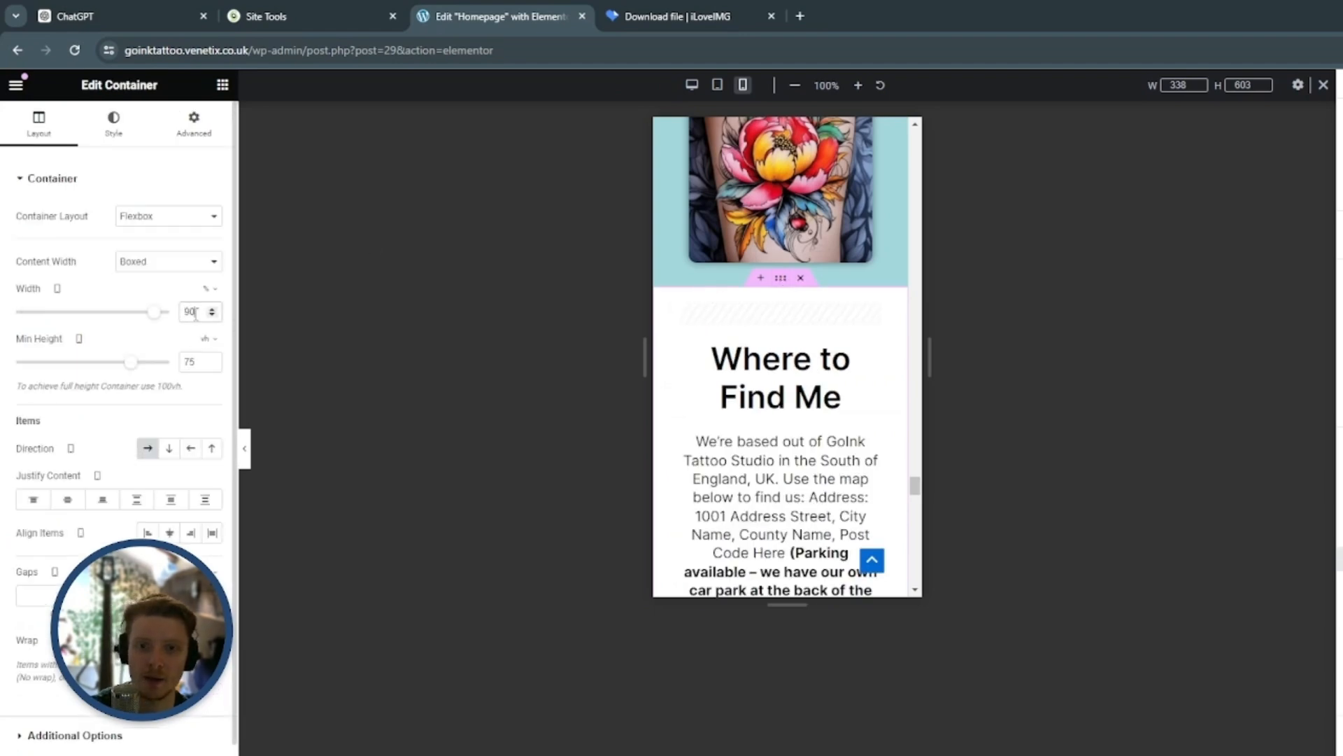
pyautogui.scroll(-2, 867, 315)
pyautogui.click(872, 192)
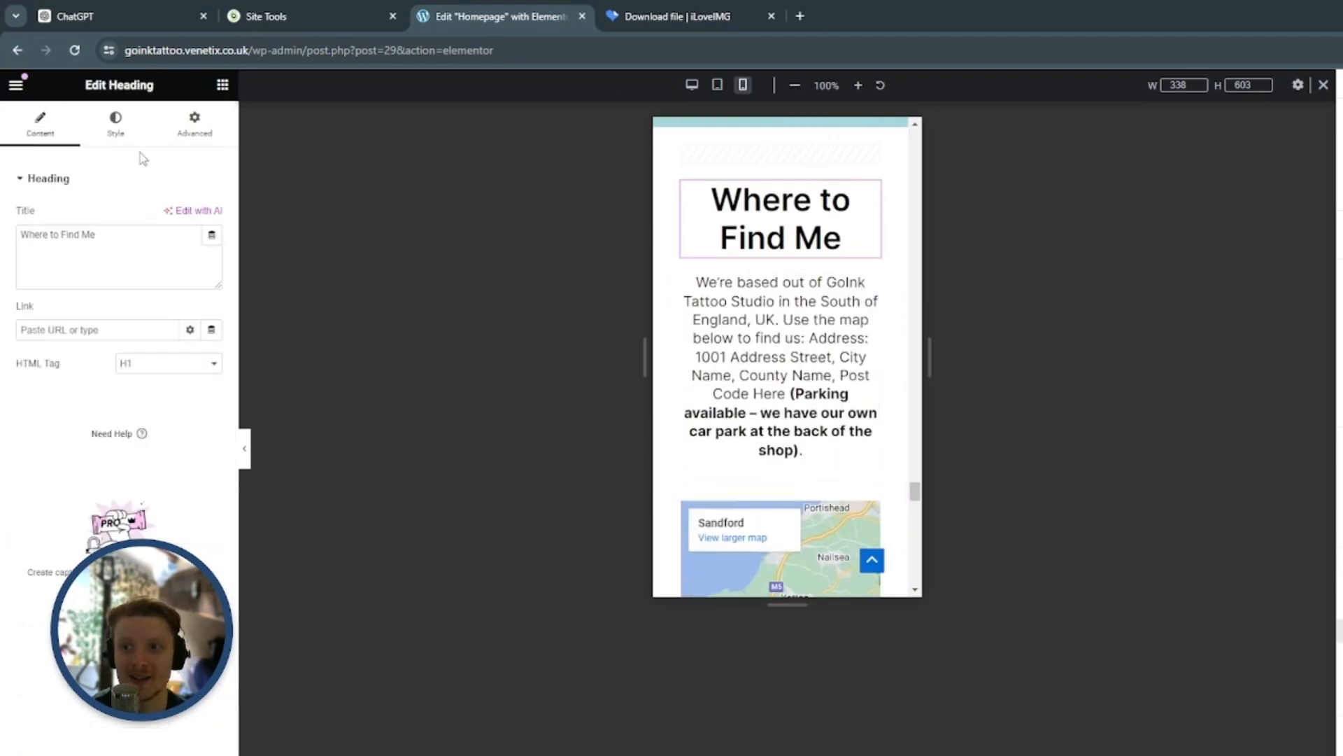
pyautogui.click(115, 123)
pyautogui.click(211, 283)
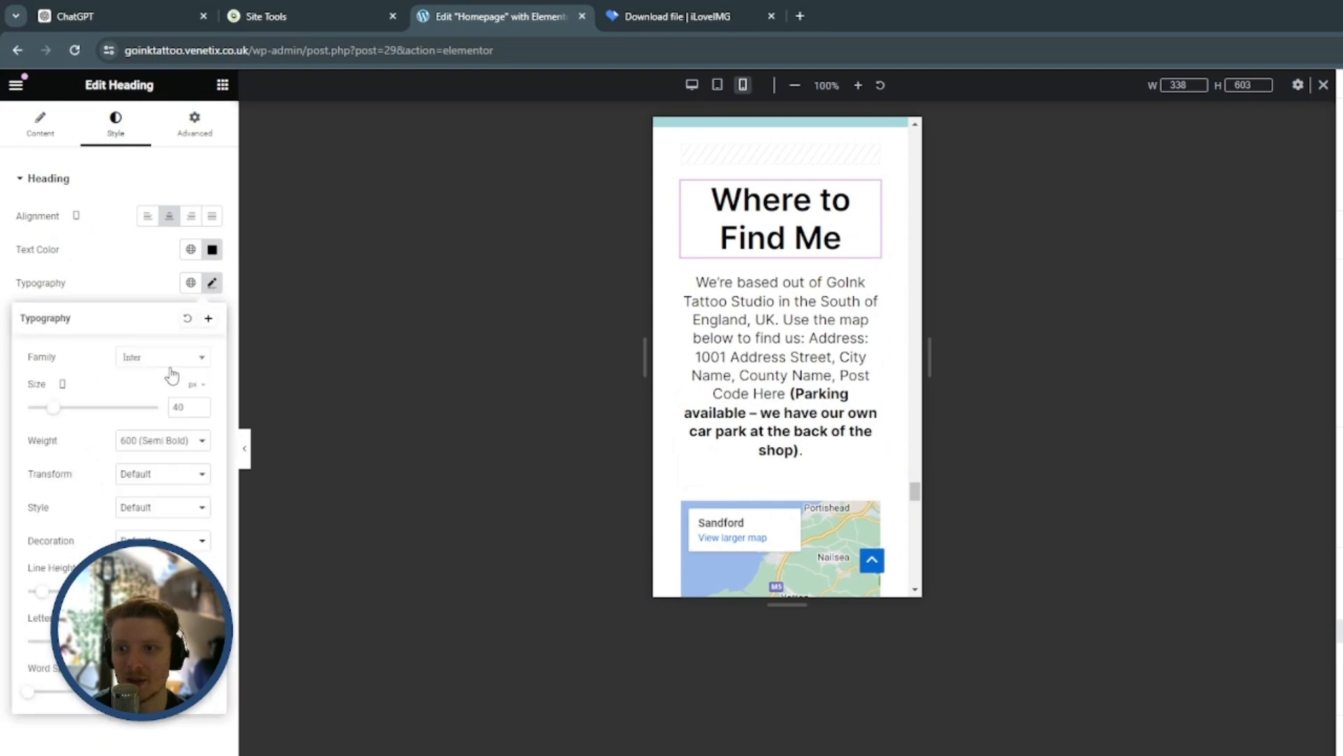
pyautogui.click(198, 412)
# Set the width of the Book Your Watercolour Tattoo Today section's container to 90% for mobile
pyautogui.scroll(-8, 200, 411)
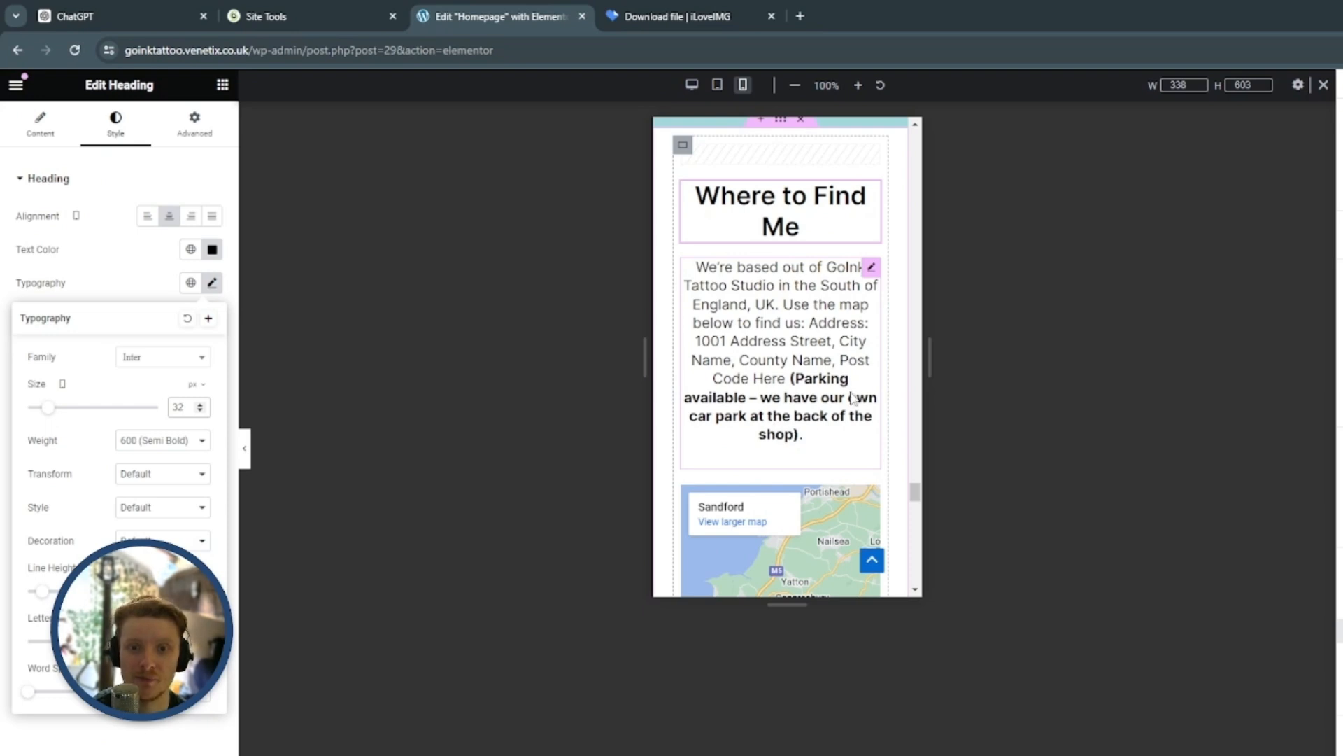
pyautogui.scroll(-5, 842, 403)
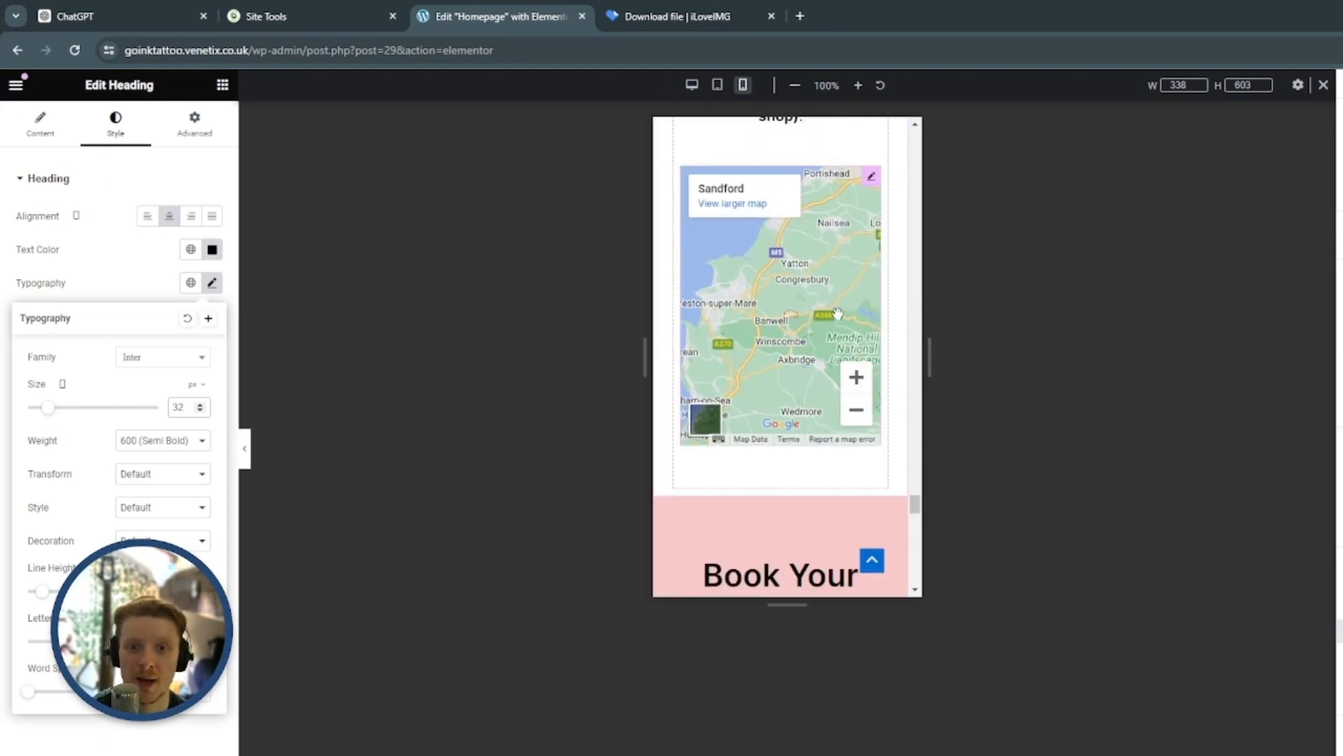
pyautogui.scroll(-1, 812, 471)
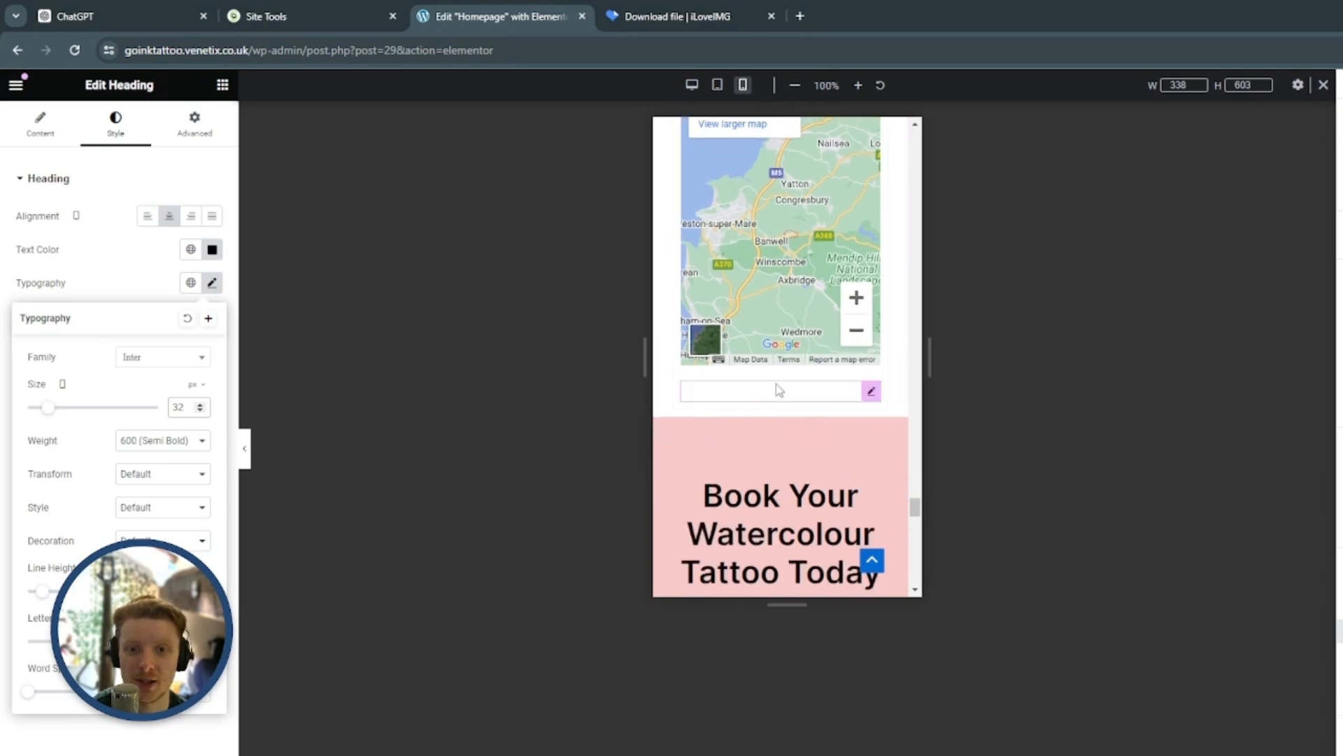
pyautogui.scroll(-3, 778, 394)
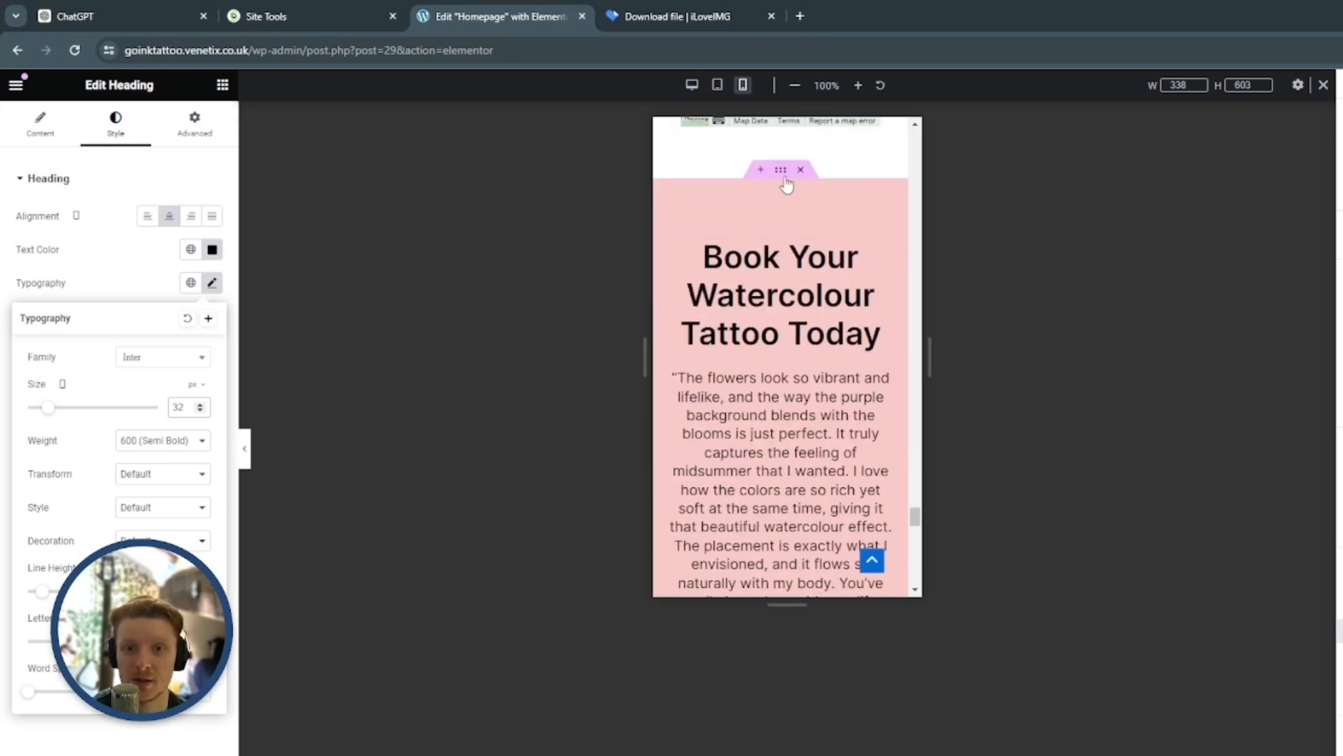
pyautogui.click(776, 237)
pyautogui.click(195, 317)
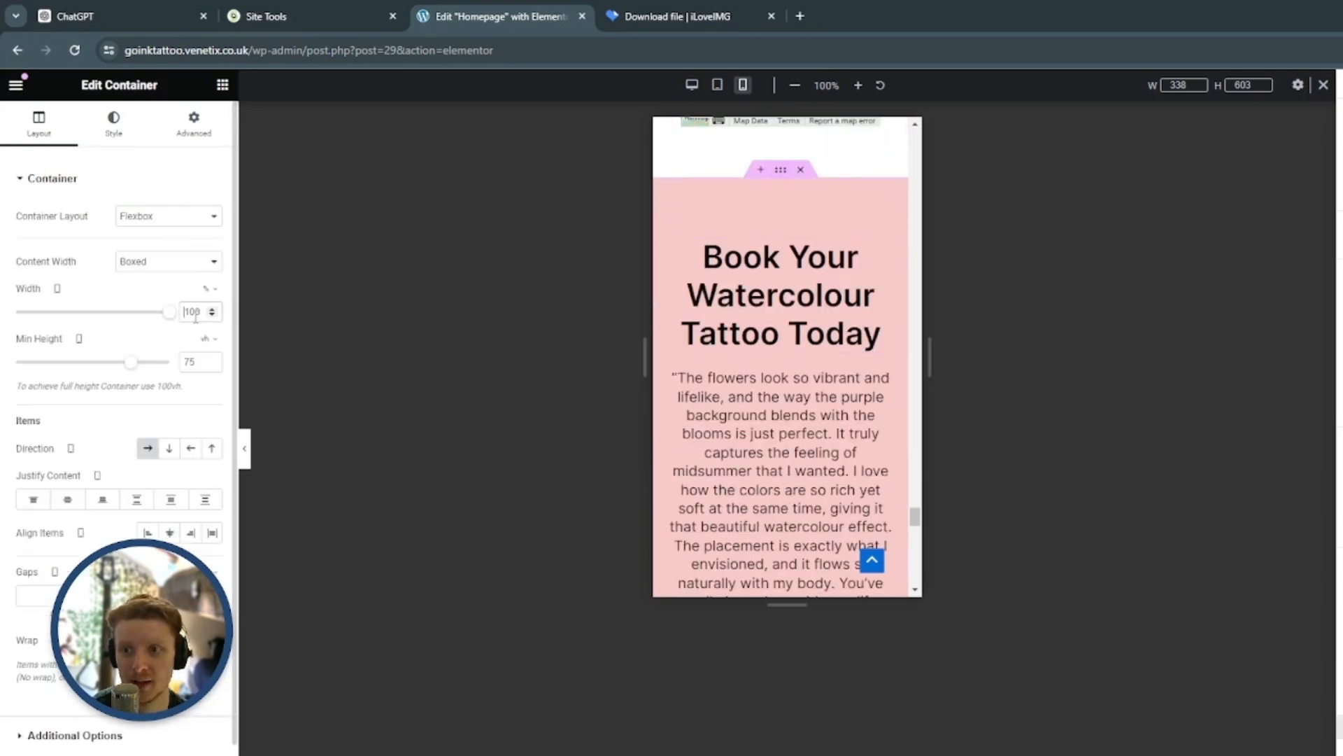
pyautogui.write('90')
# Set the font size of the Book Your Watercolour Tattoo Today heading to 32 px for mobile
pyautogui.click(866, 246)
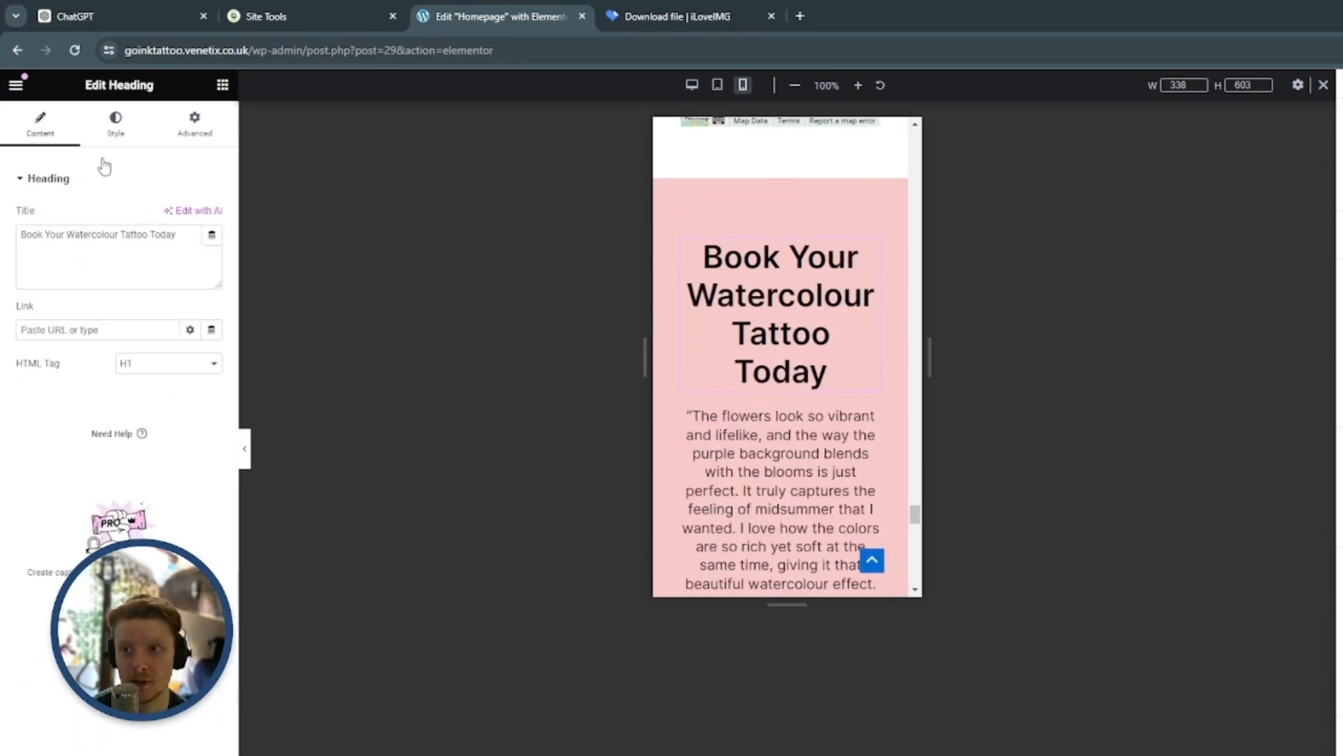
pyautogui.click(115, 125)
pyautogui.click(211, 283)
pyautogui.click(180, 406)
pyautogui.write('32')
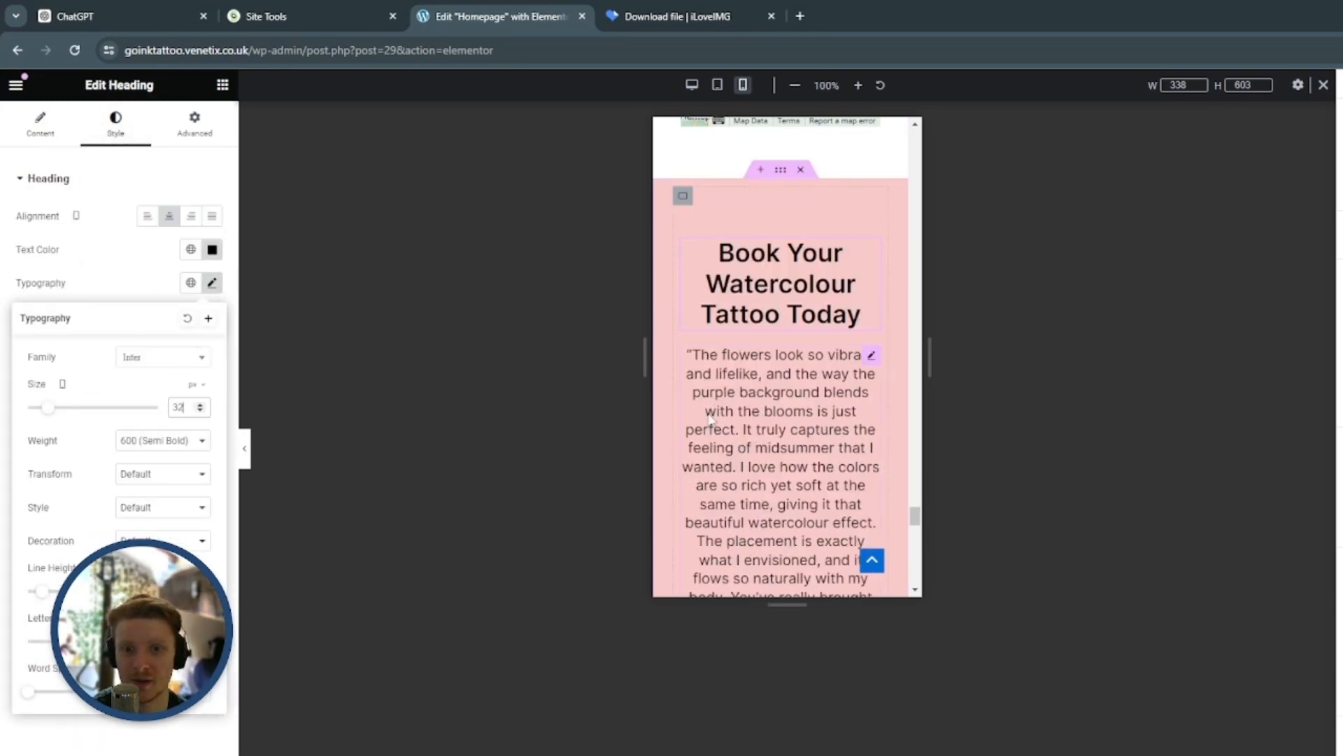
pyautogui.scroll(-2, 805, 350)
pyautogui.scroll(2, 832, 329)
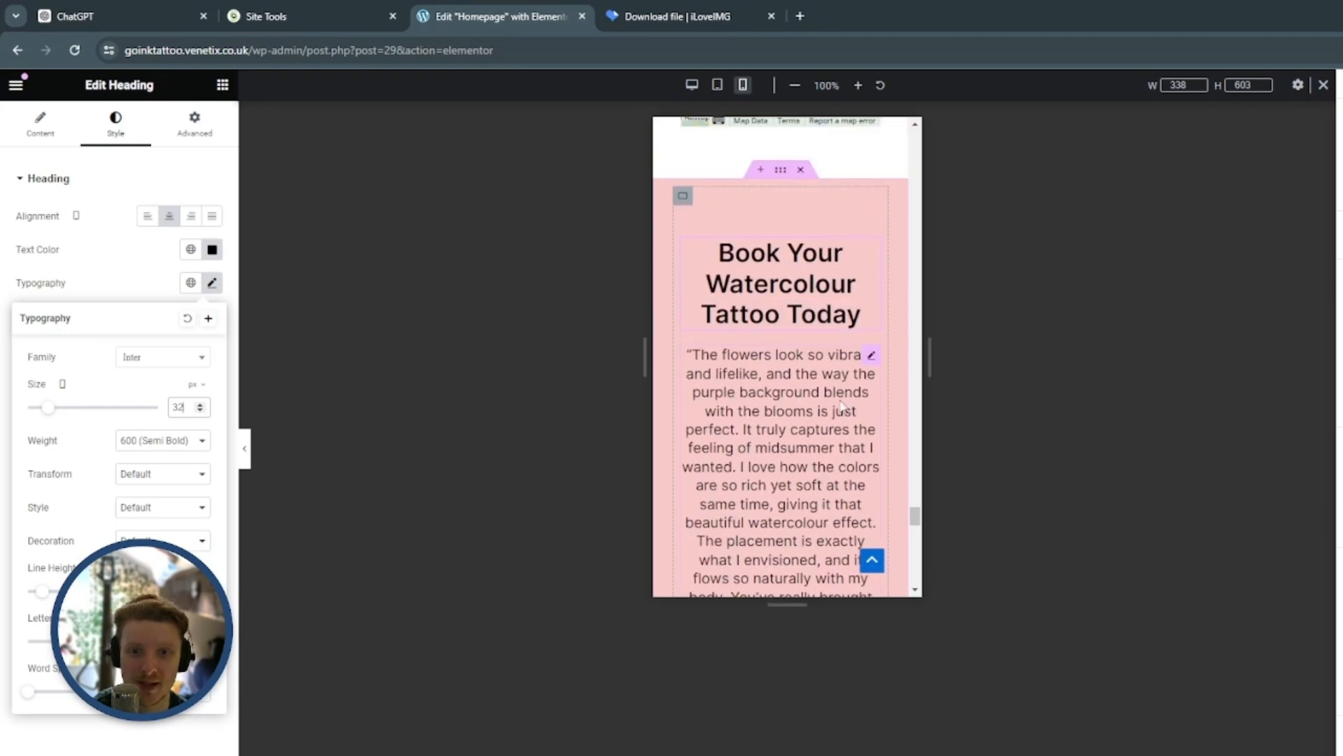
# Set the spacer above the Book Your Watercolour Tattoo Today heading to 20 px for mobile
pyautogui.click(784, 209)
pyautogui.click(190, 233)
pyautogui.write('20')
pyautogui.scroll(3, 826, 490)
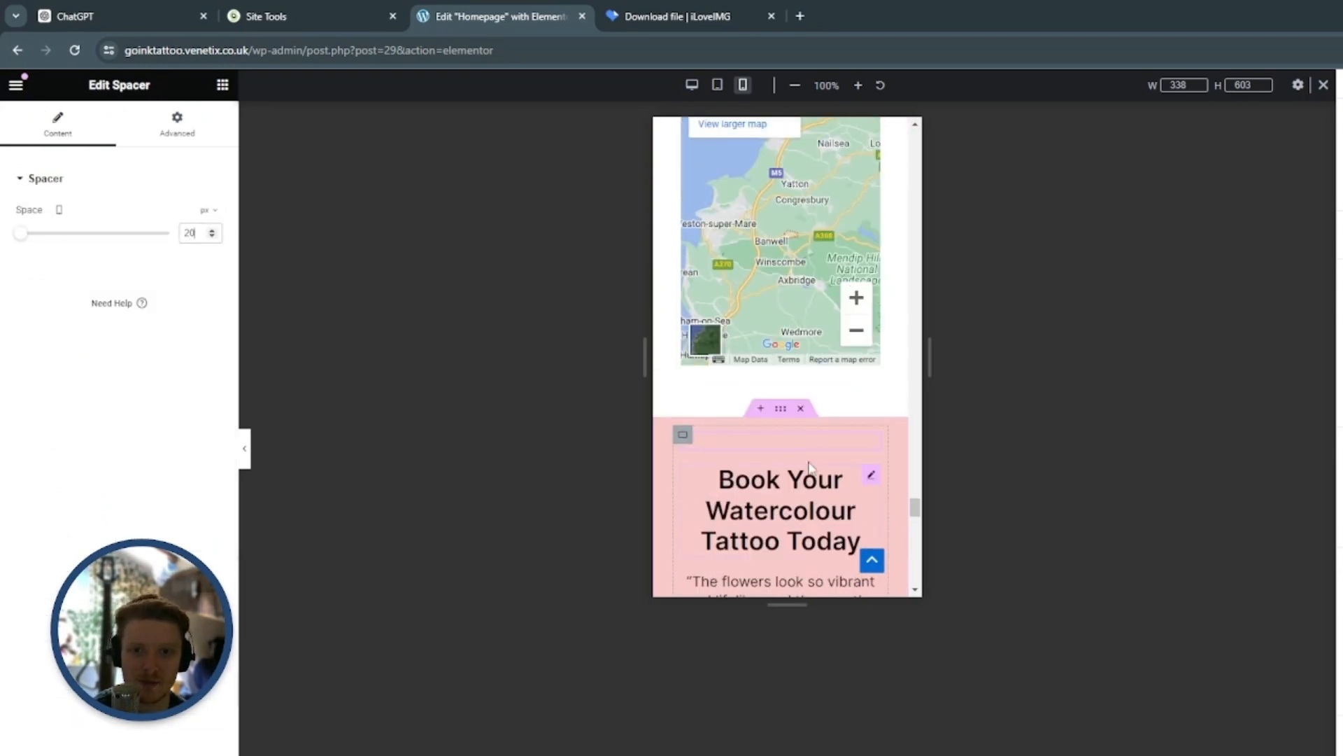
# Examine the mobile layout of the booking form and the footer at the end of the page
pyautogui.scroll(-10, 826, 511)
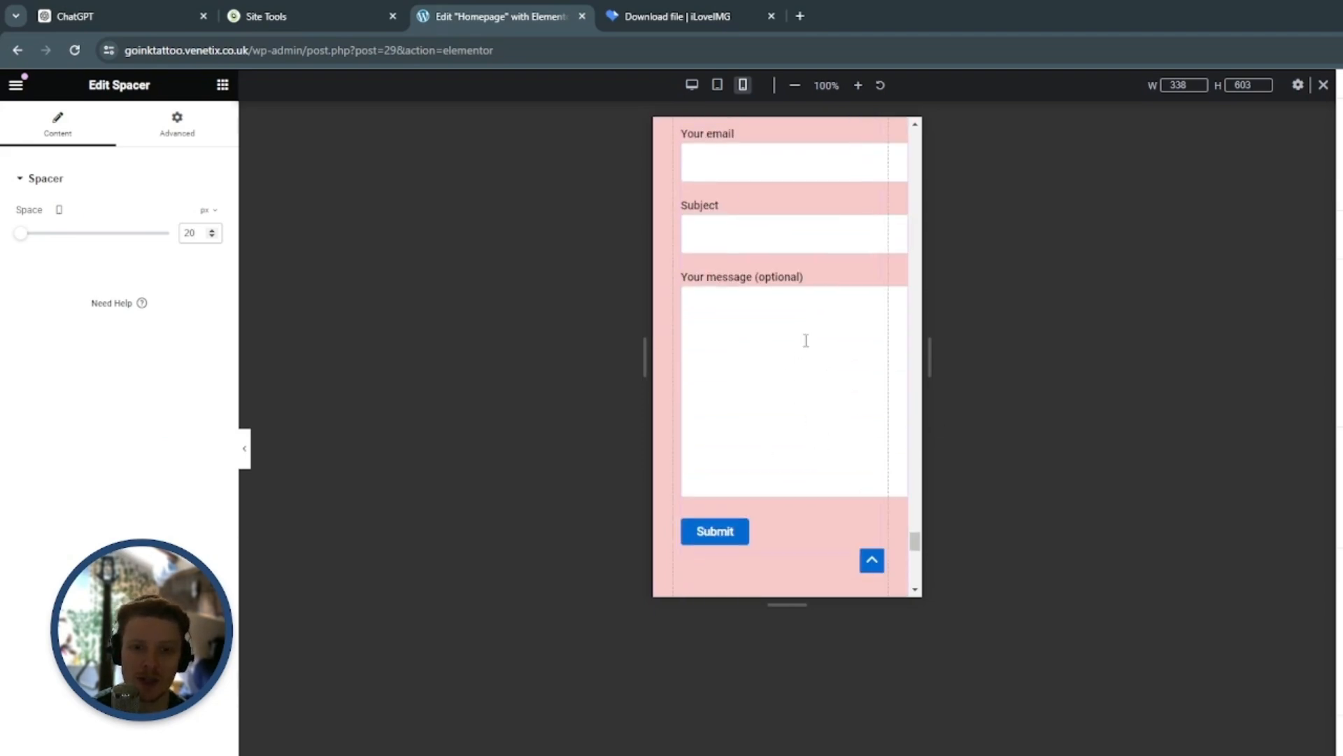
pyautogui.scroll(-3, 827, 356)
pyautogui.scroll(-5, 864, 406)
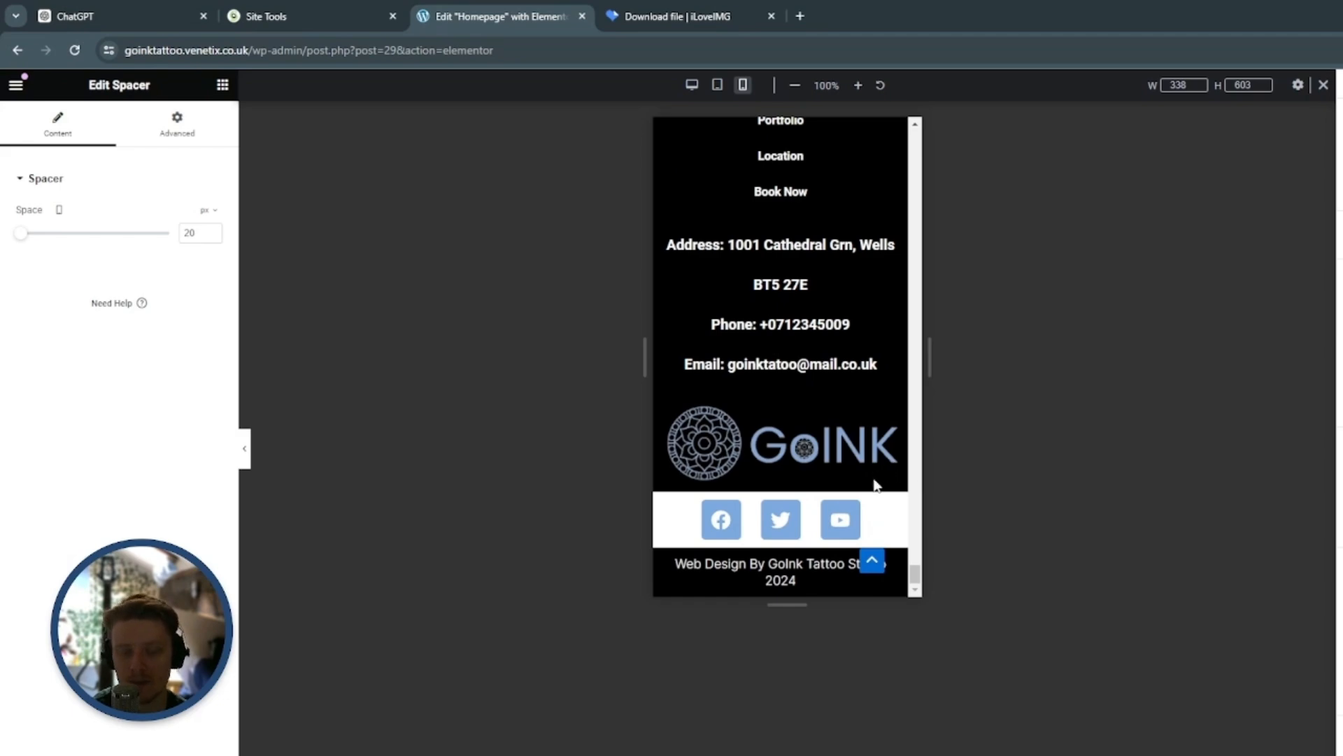
# Review the mobile page from the header menu down to the booking section with the settings panel collapsed, checking spacing and text sizes
pyautogui.moveTo(914, 570); pyautogui.dragTo(931, 136)
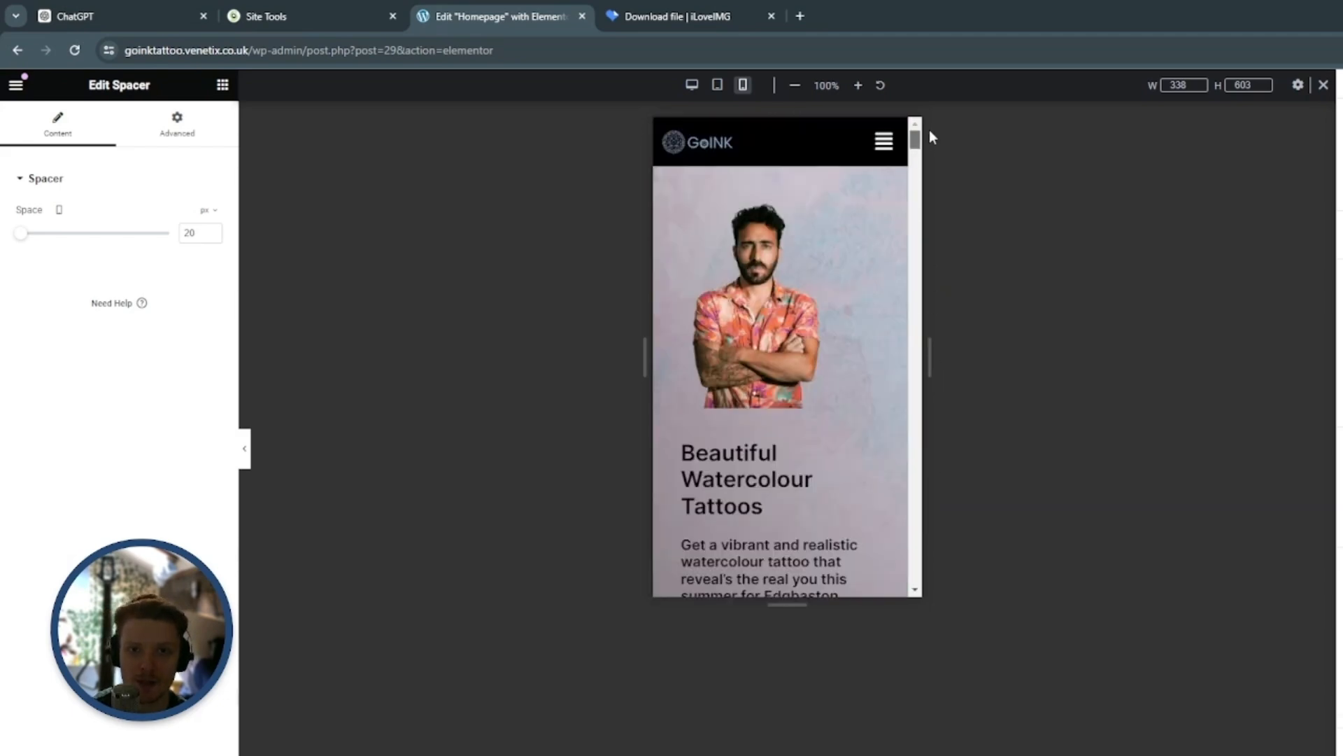
pyautogui.click(245, 451)
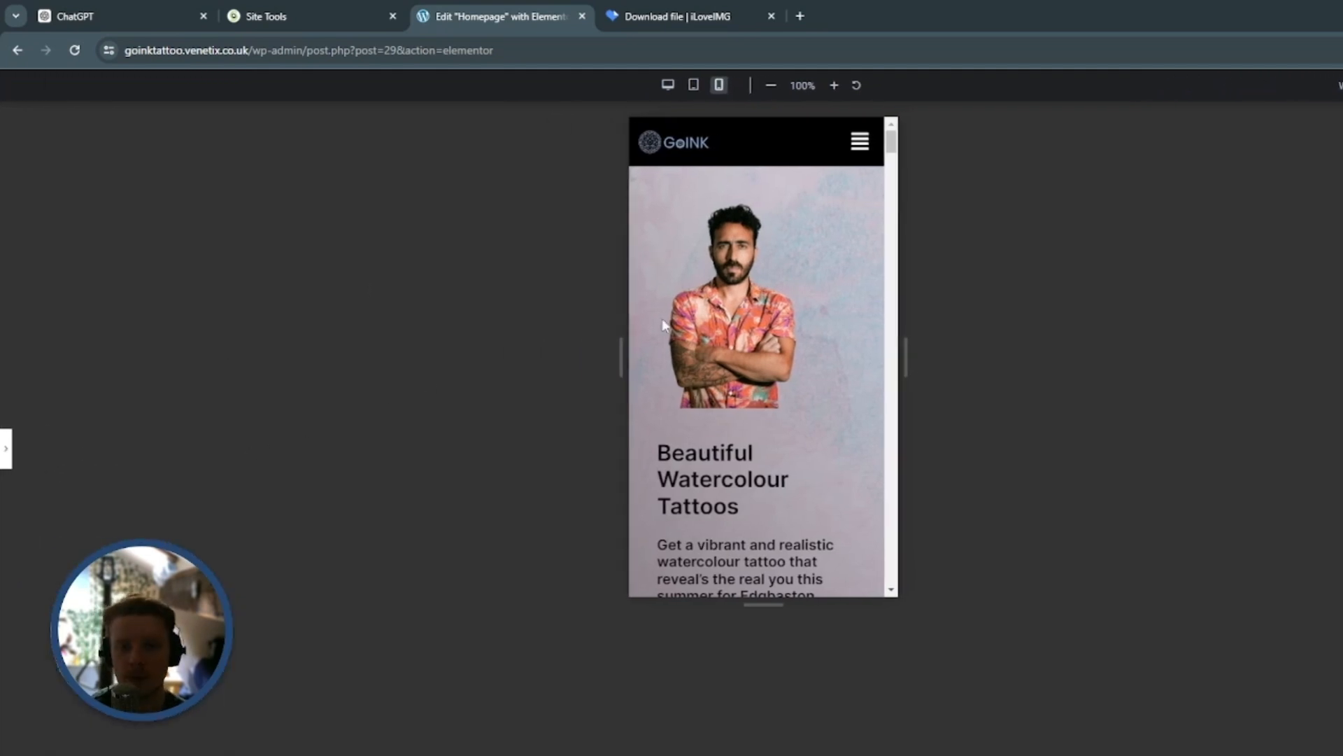
pyautogui.click(866, 143)
pyautogui.click(864, 143)
pyautogui.scroll(-5, 865, 310)
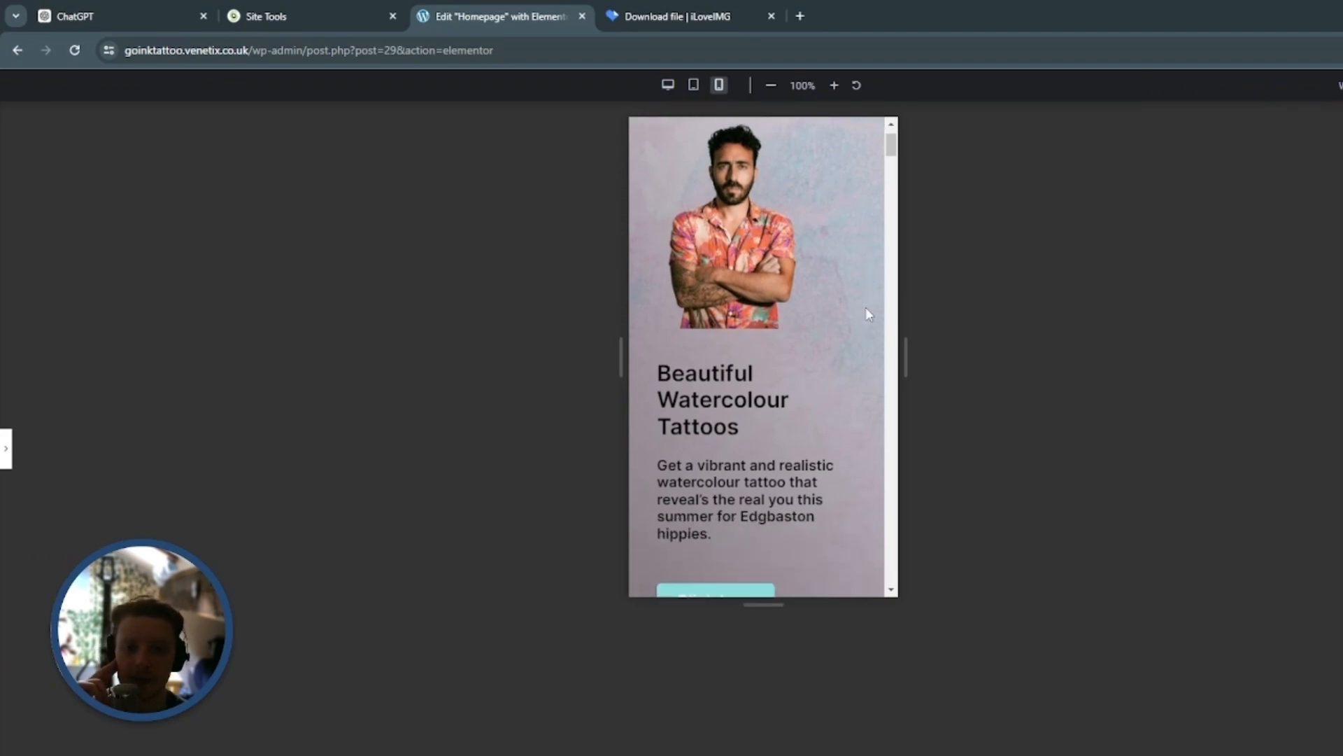
pyautogui.scroll(-10, 866, 308)
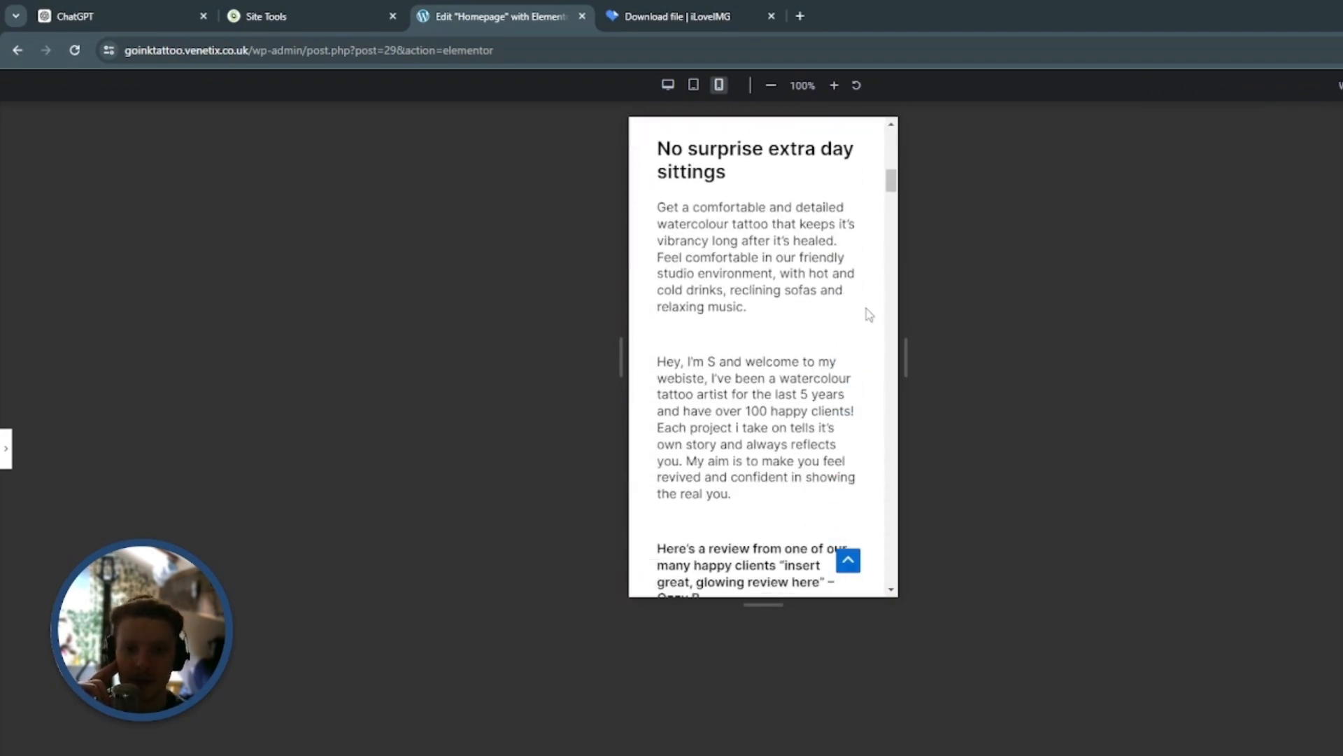
pyautogui.scroll(-10, 867, 315)
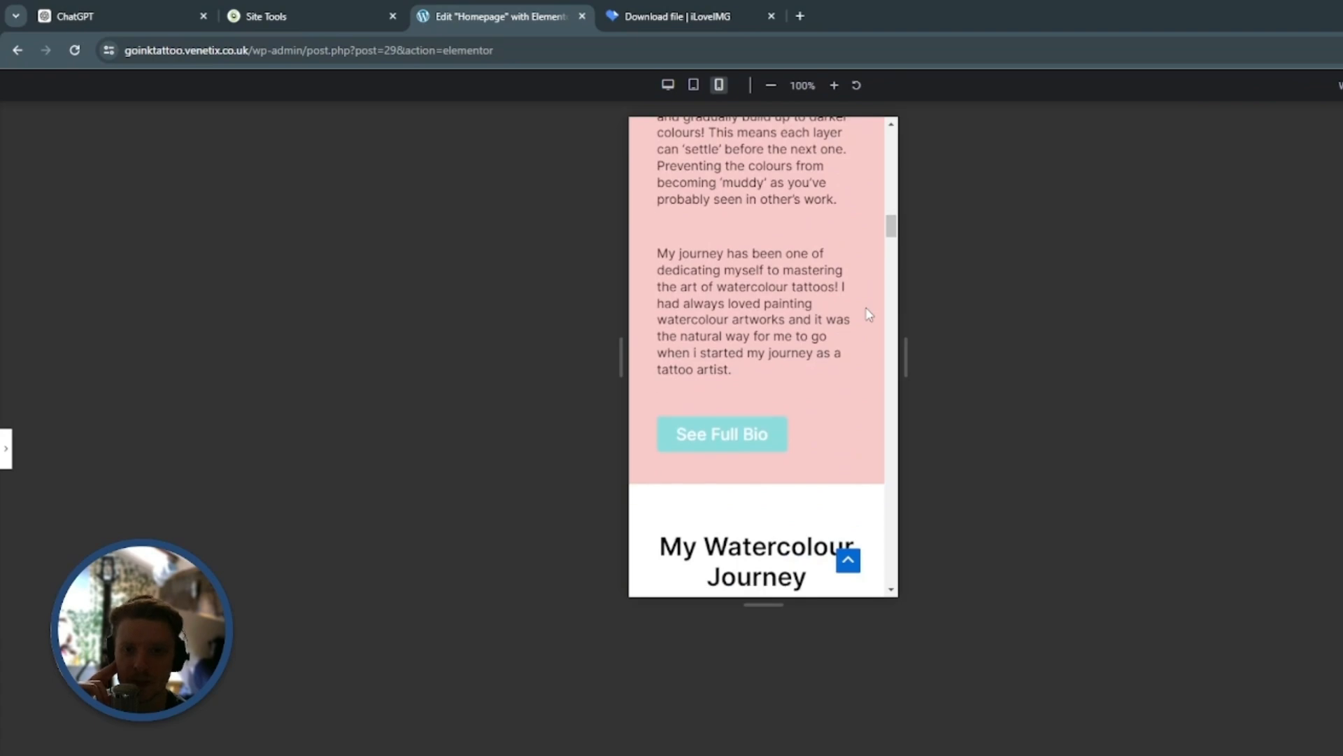
pyautogui.scroll(-10, 867, 315)
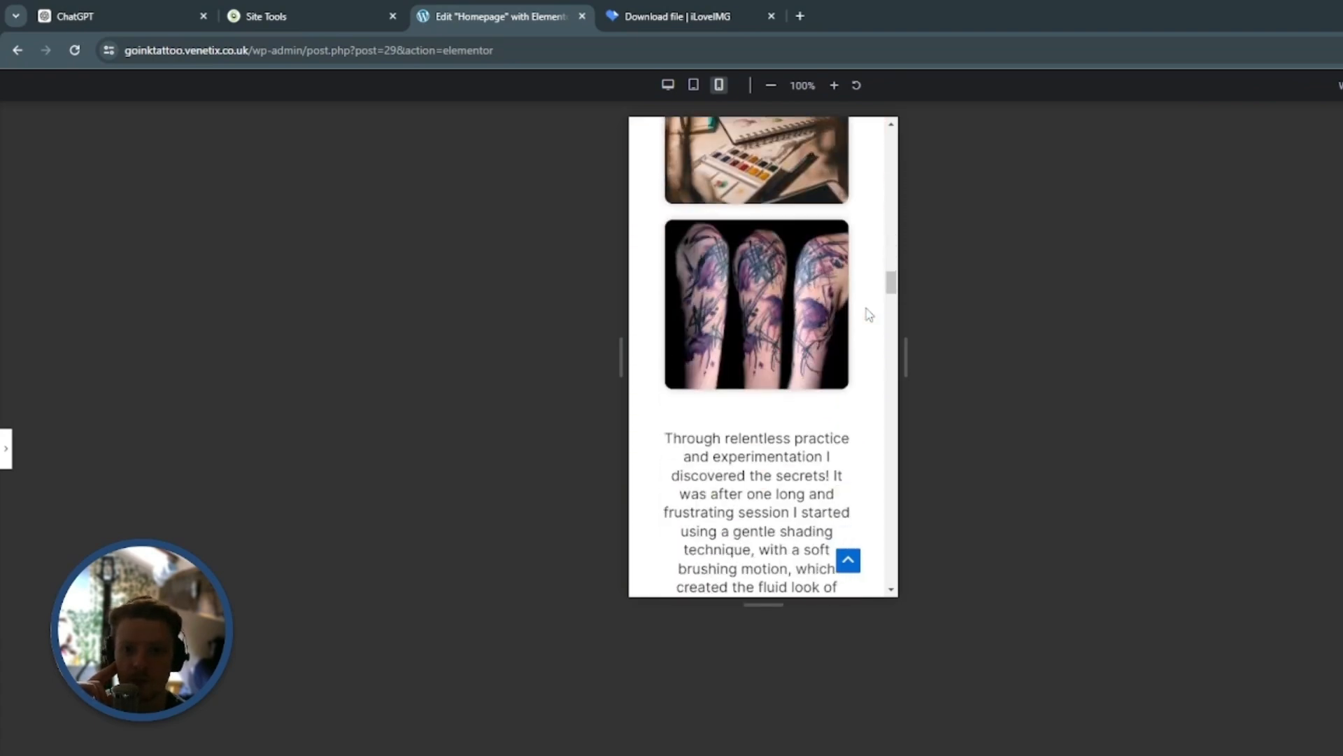
pyautogui.scroll(-10, 867, 314)
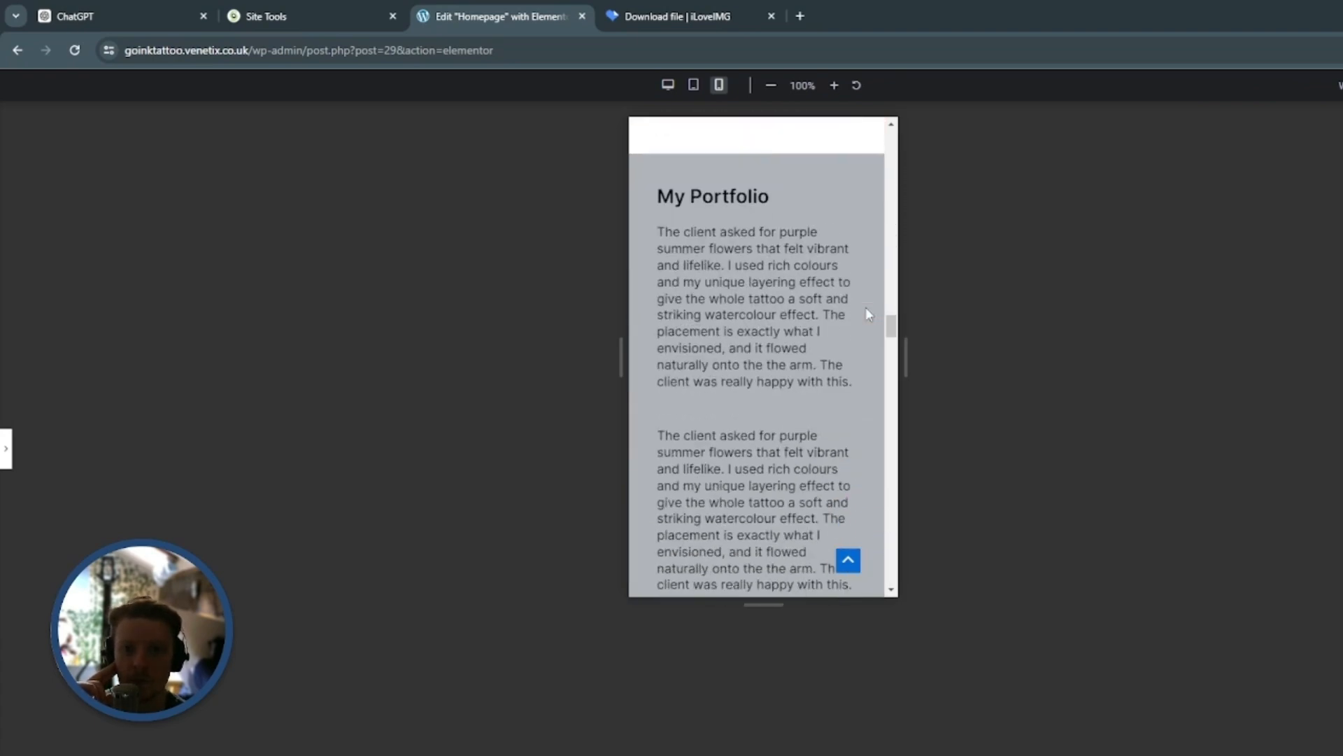
pyautogui.scroll(-10, 868, 314)
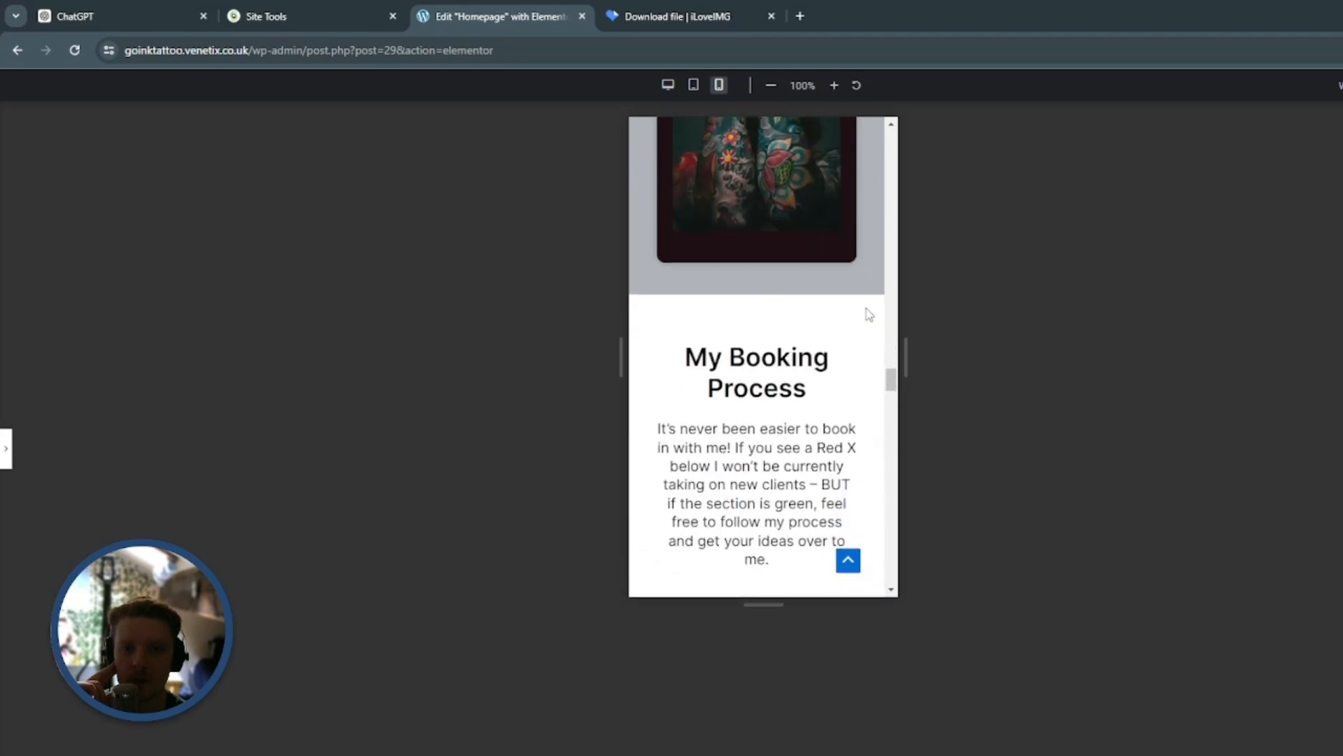
pyautogui.scroll(-10, 868, 314)
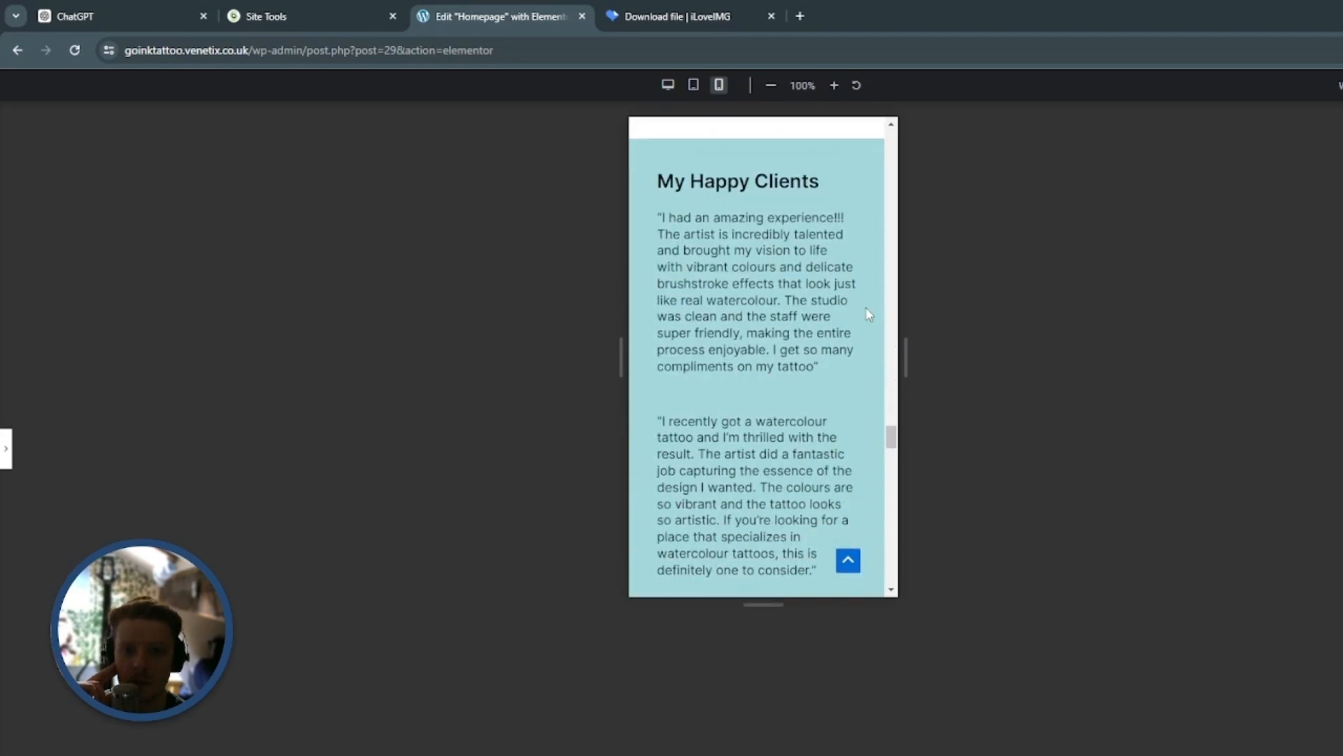
pyautogui.scroll(-5, 867, 314)
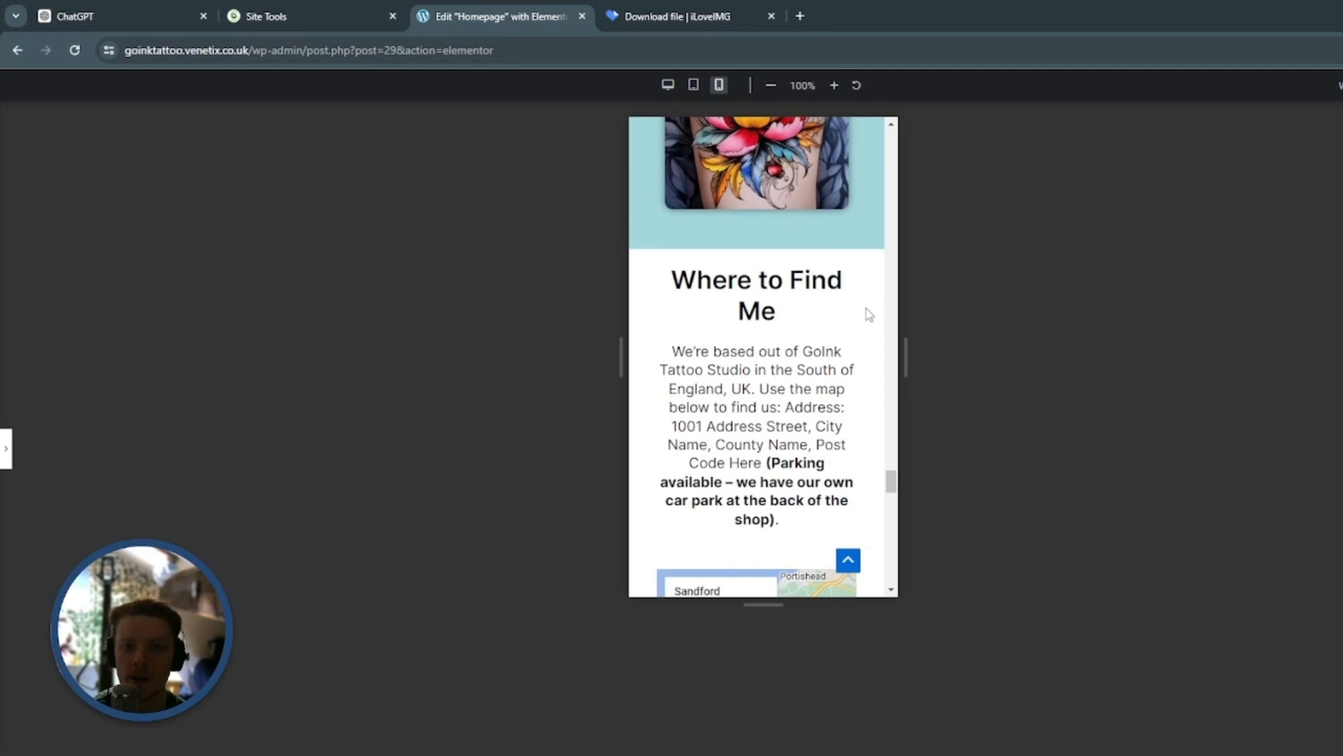
pyautogui.scroll(-10, 867, 314)
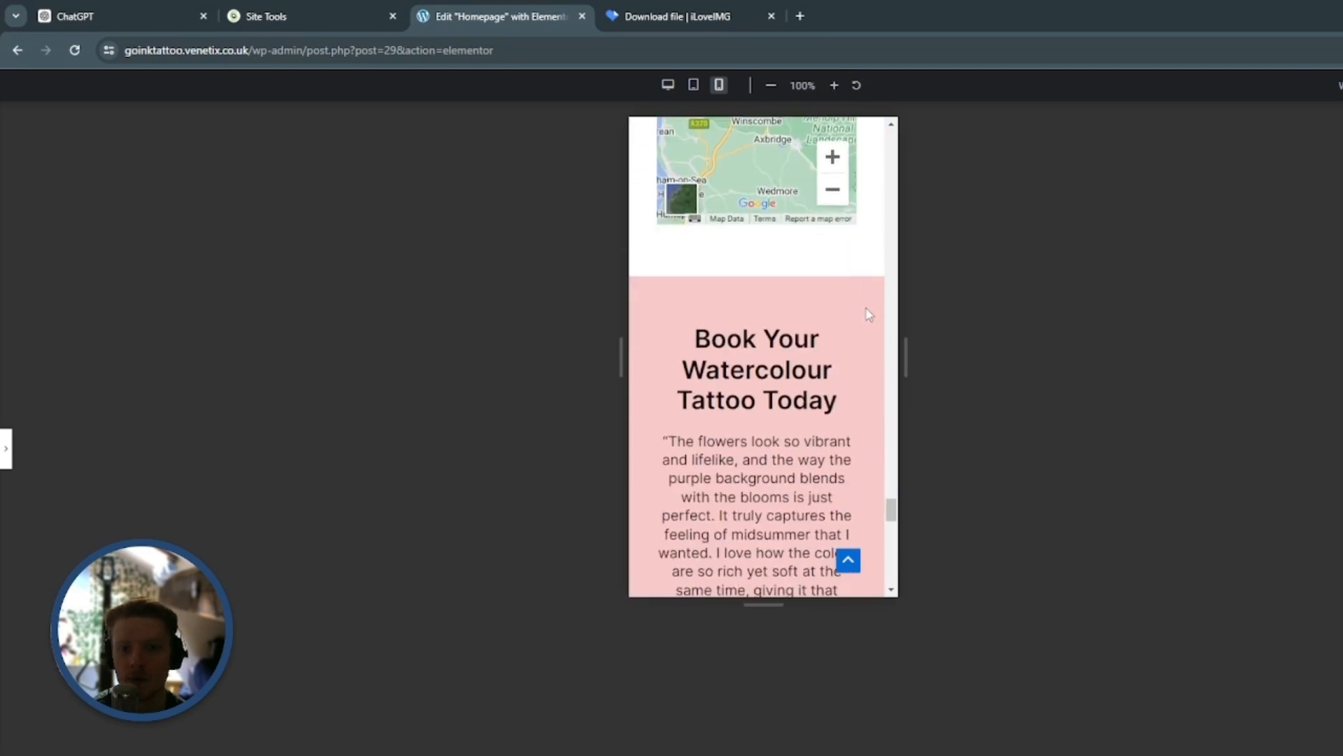
# Examine the mobile layout of the booking form, footer links, contact details and social icons at the end of the page
pyautogui.scroll(-10, 868, 314)
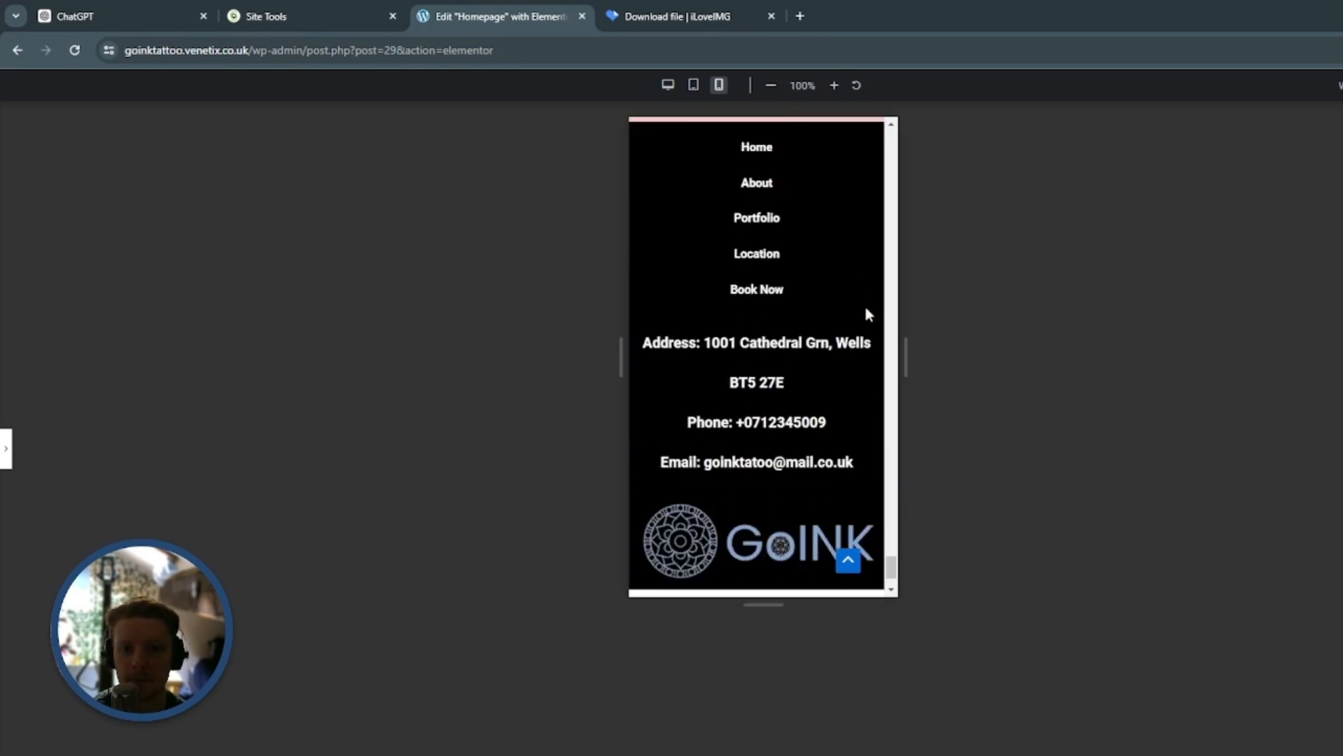
pyautogui.scroll(15, 858, 420)
pyautogui.scroll(-10, 858, 420)
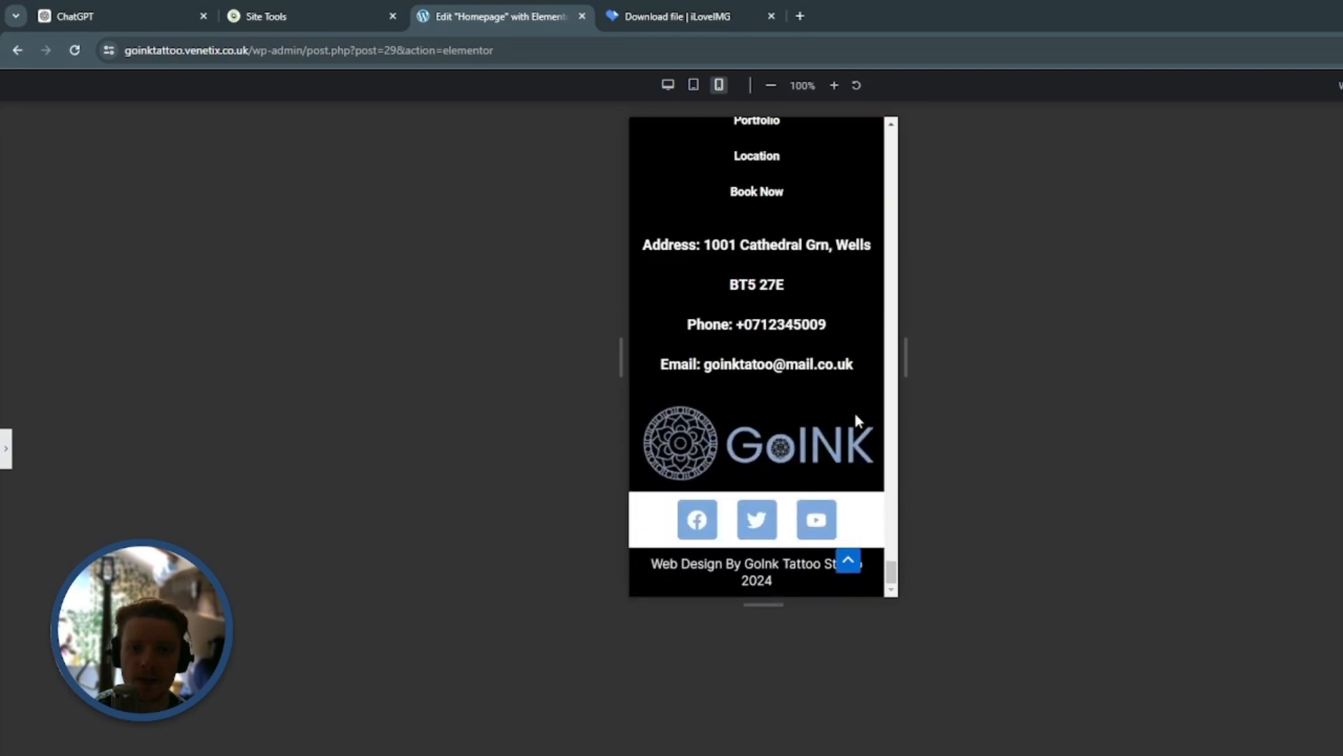
pyautogui.scroll(5, 858, 420)
pyautogui.scroll(4, 811, 391)
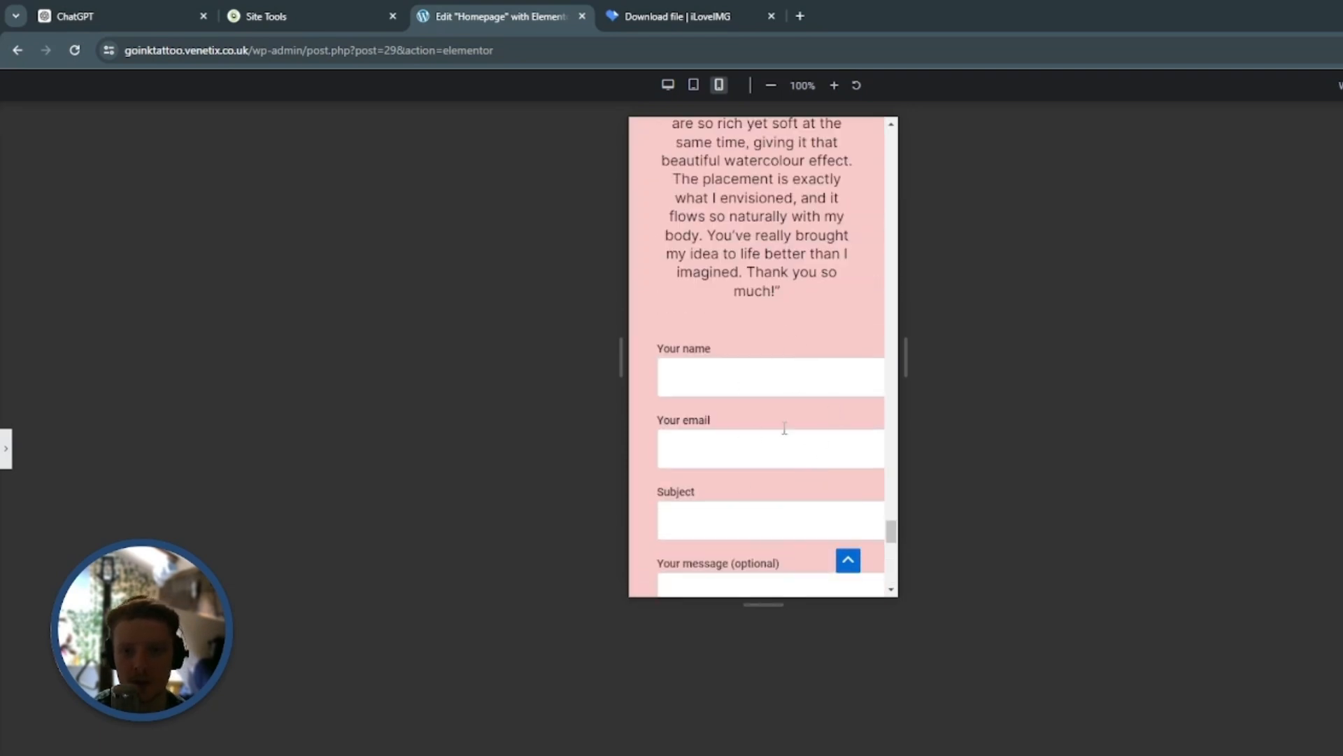
pyautogui.scroll(-10, 812, 406)
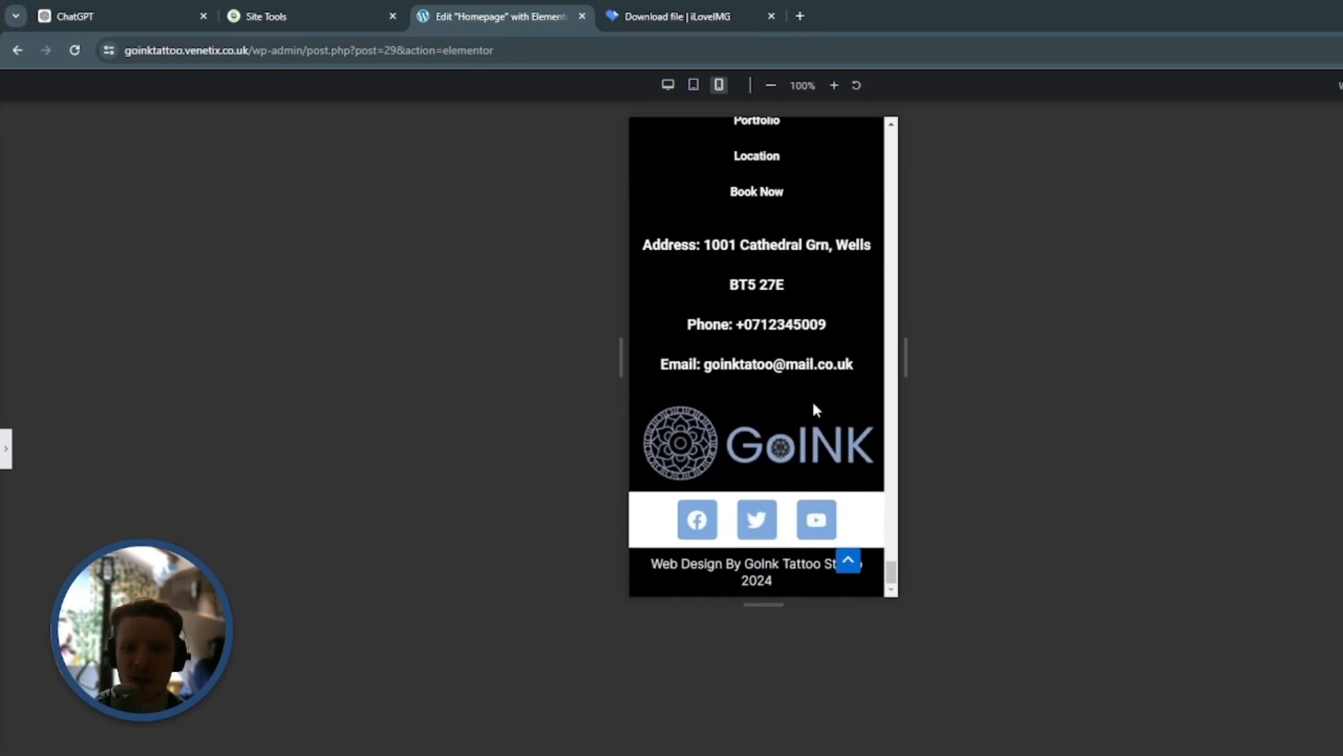
# Switch the preview to tablet size and review the whole homepage down to the footer, checking layout and spacing
pyautogui.click(693, 85)
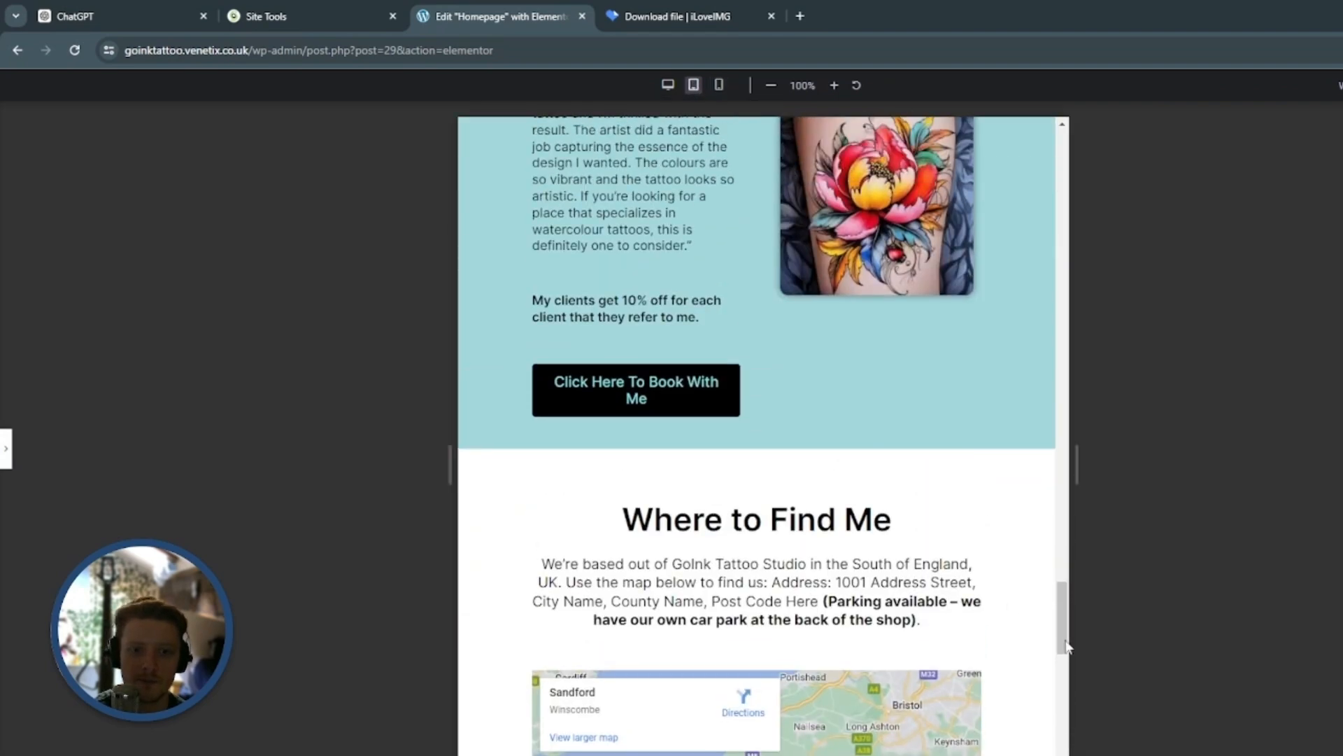
pyautogui.moveTo(1066, 647); pyautogui.dragTo(1049, 157)
pyautogui.click(1029, 142)
pyautogui.click(1036, 141)
pyautogui.scroll(-15, 950, 488)
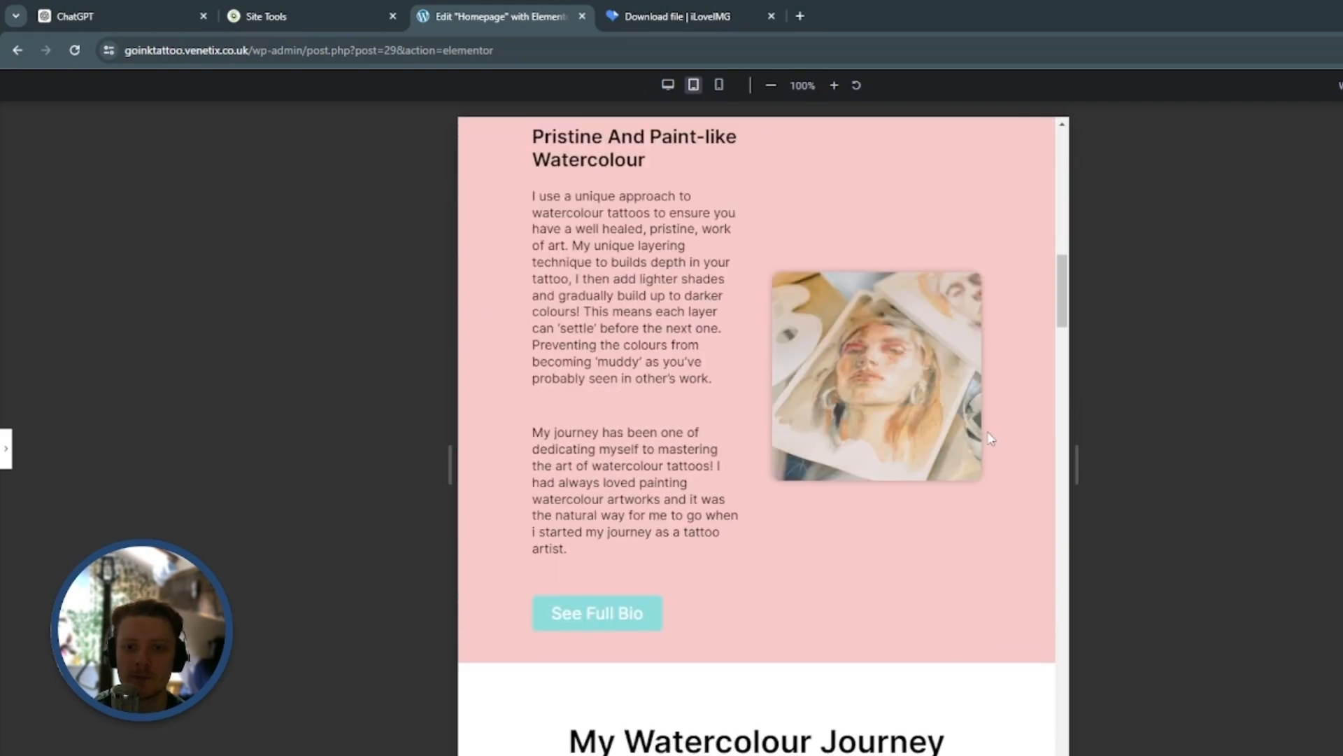
pyautogui.scroll(-15, 990, 437)
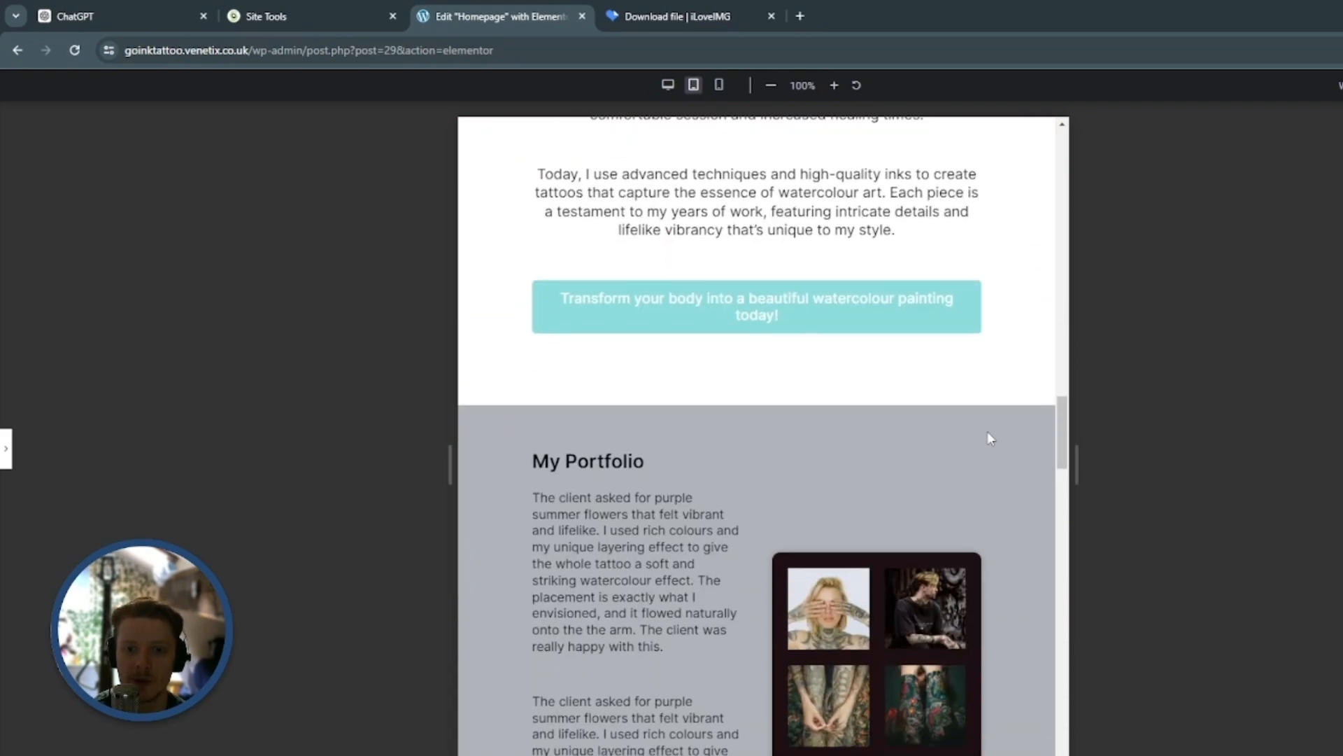
pyautogui.scroll(-15, 990, 438)
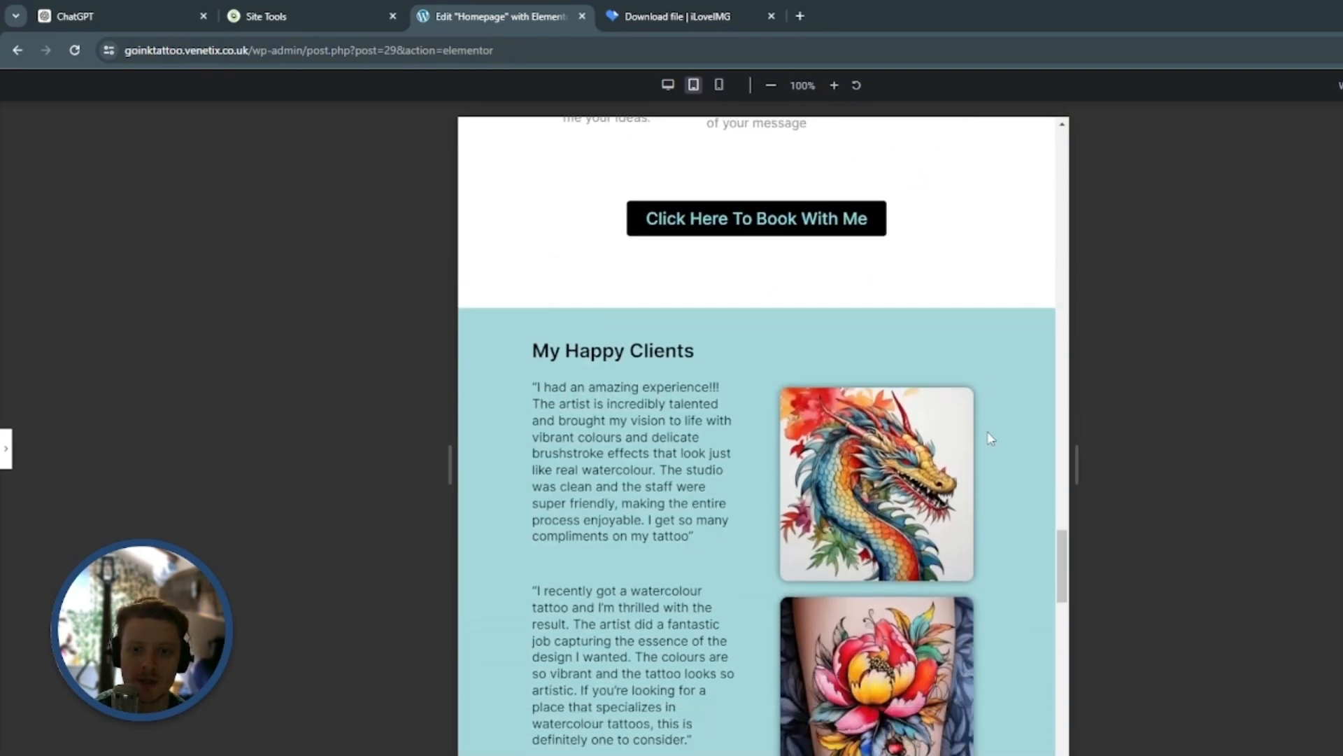
pyautogui.scroll(-4, 990, 438)
pyautogui.scroll(2, 989, 438)
pyautogui.scroll(-9, 990, 439)
pyautogui.scroll(-14, 990, 438)
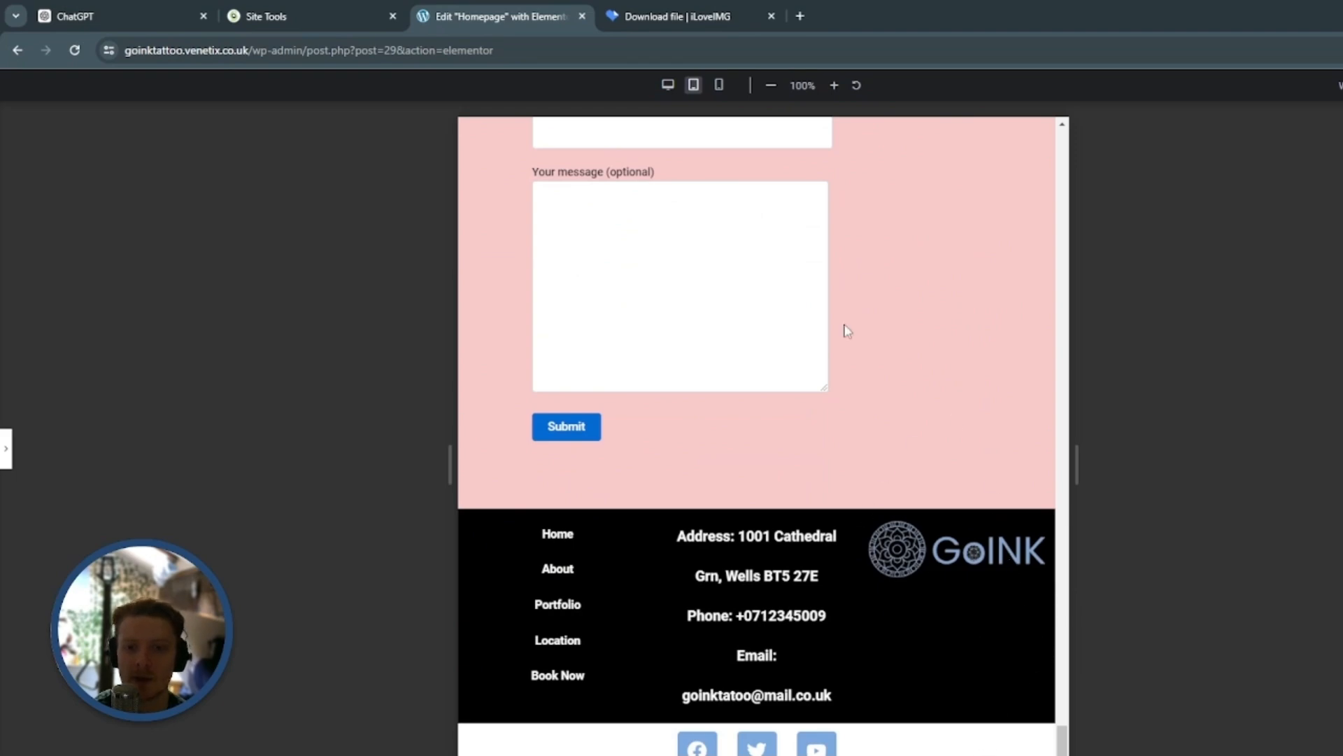
# Switch the preview back to desktop size and review every homepage section from the hero to the footer
pyautogui.click(667, 85)
pyautogui.scroll(8, 979, 350)
pyautogui.scroll(15, 1289, 585)
pyautogui.scroll(4, 1280, 574)
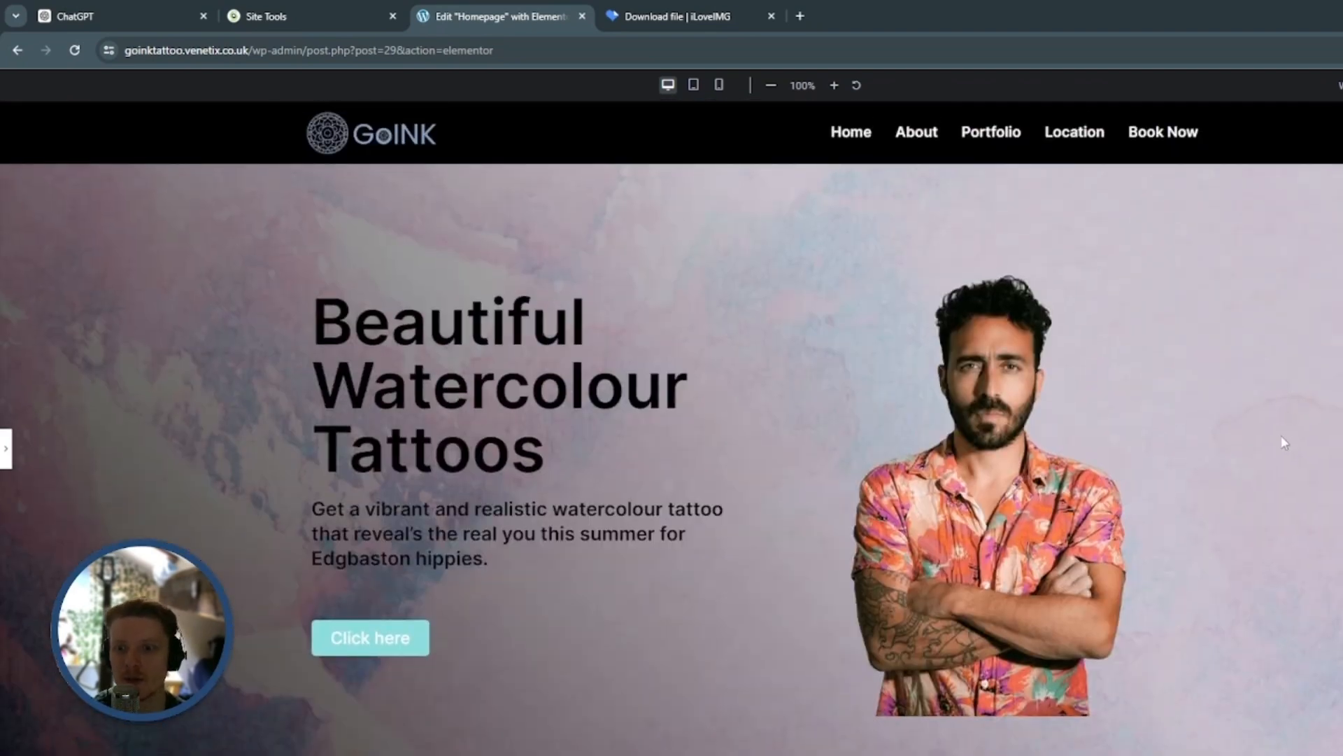
pyautogui.scroll(-7, 1189, 423)
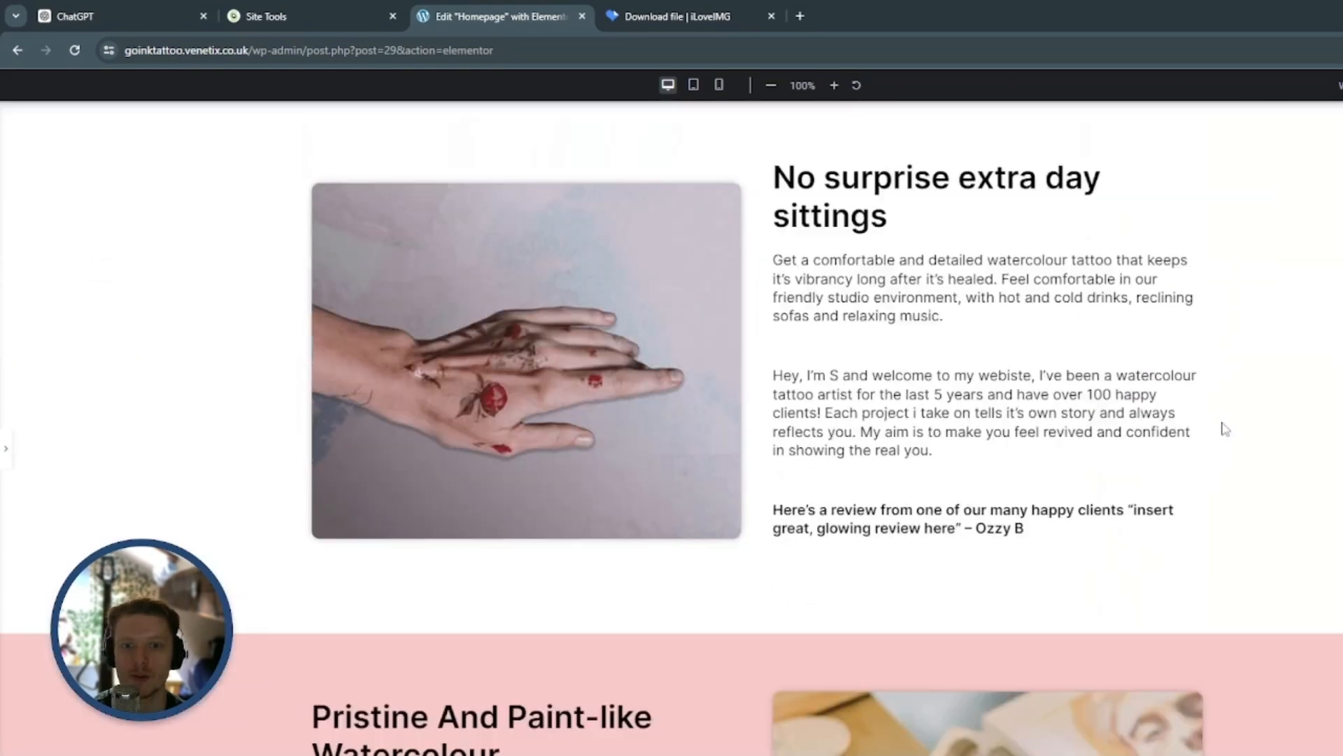
pyautogui.scroll(1, 1193, 405)
pyautogui.scroll(-5, 1249, 409)
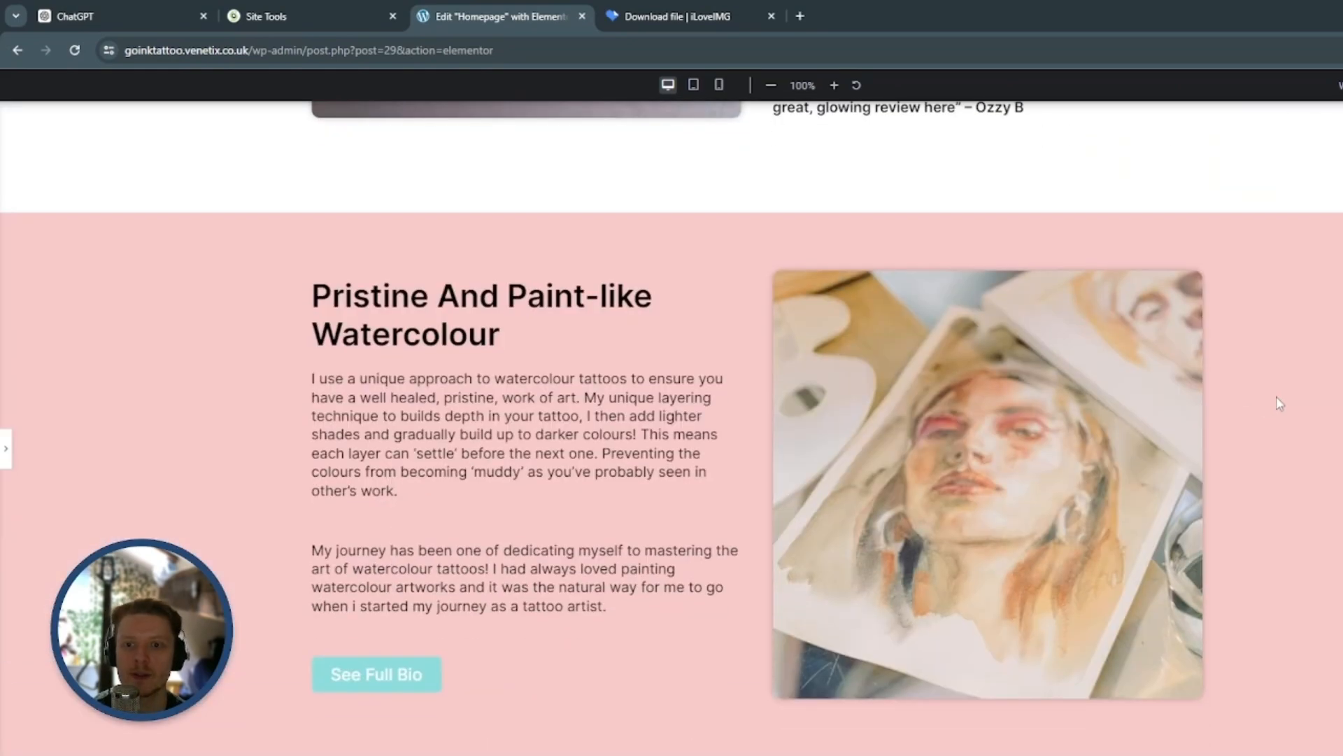
pyautogui.scroll(-12, 1259, 409)
pyautogui.scroll(-12, 1280, 403)
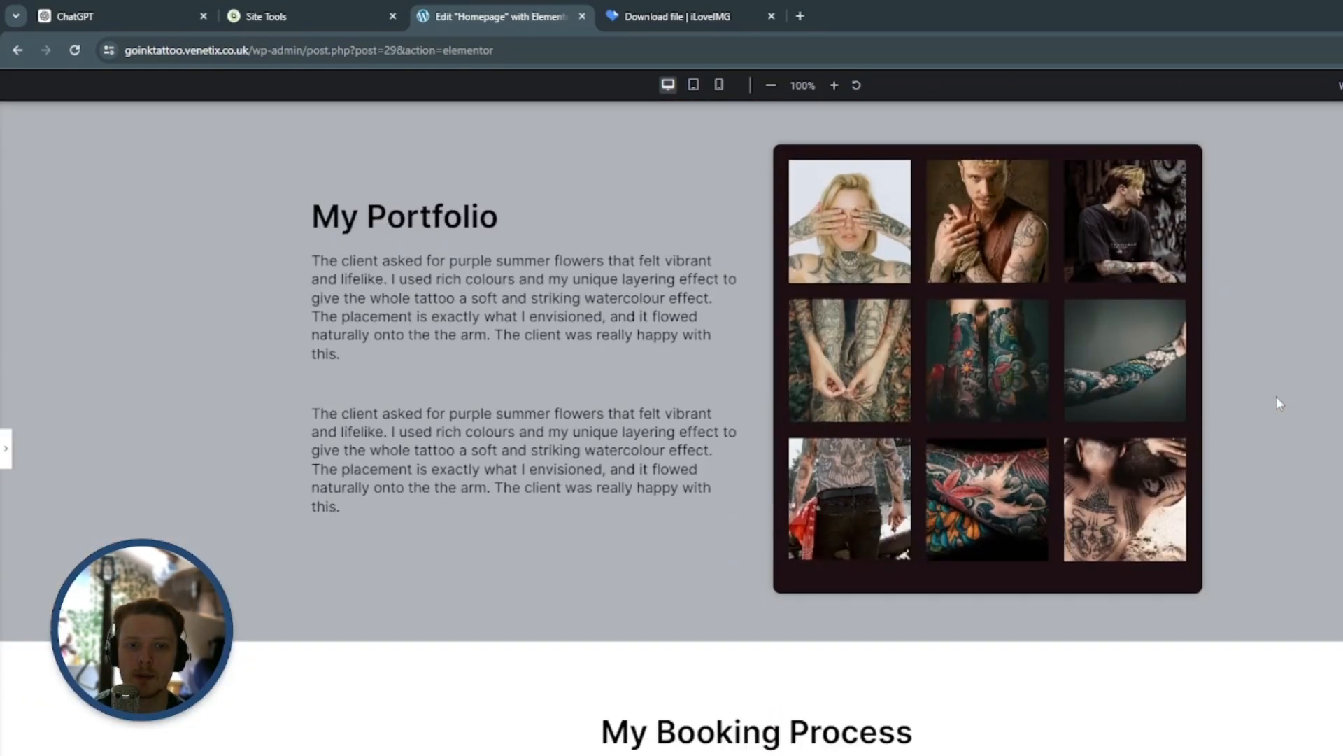
pyautogui.scroll(-15, 1279, 404)
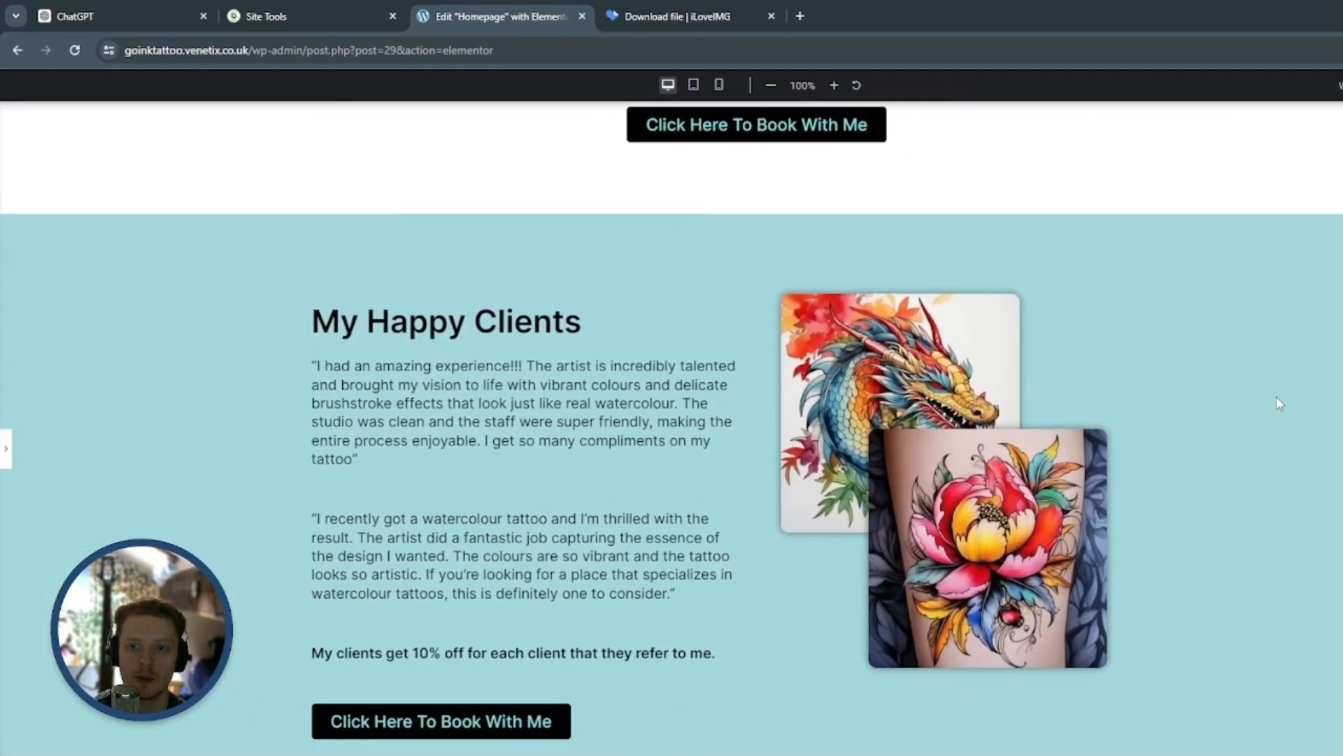
pyautogui.scroll(-8, 1279, 404)
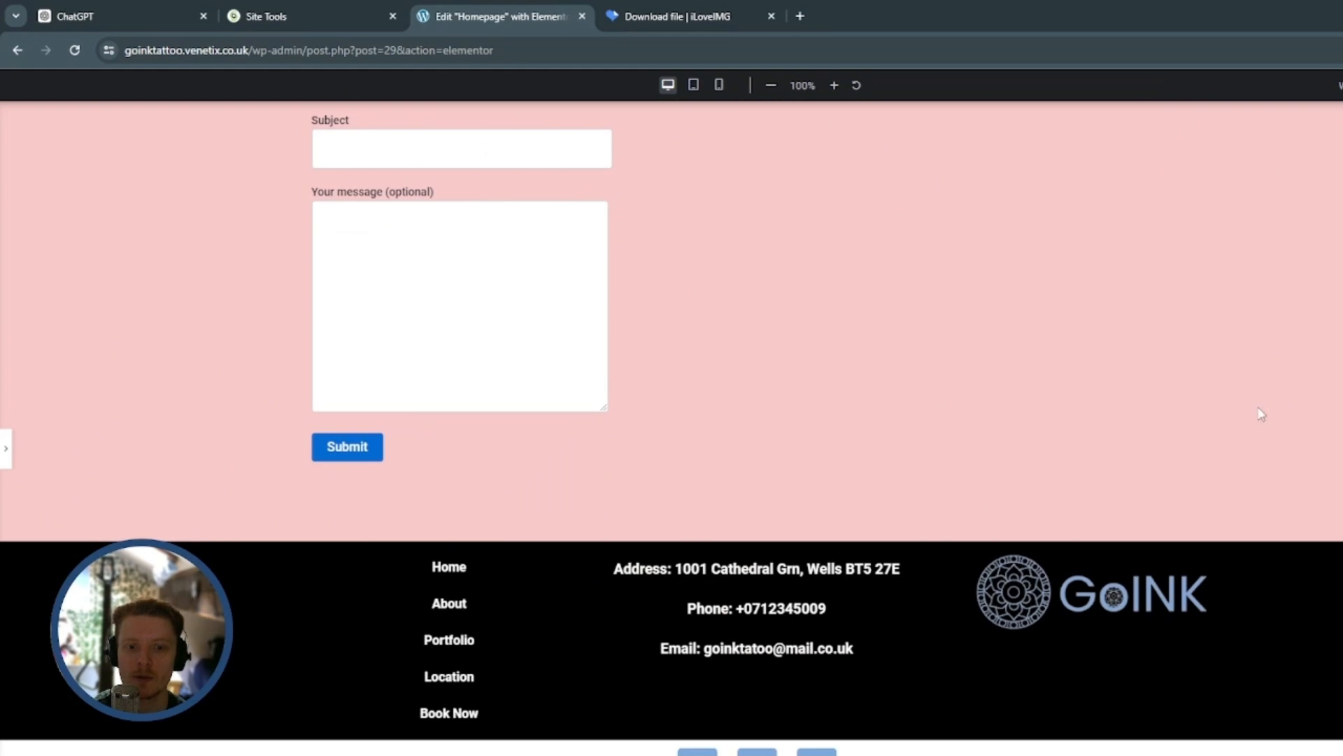
pyautogui.scroll(20, 1279, 404)
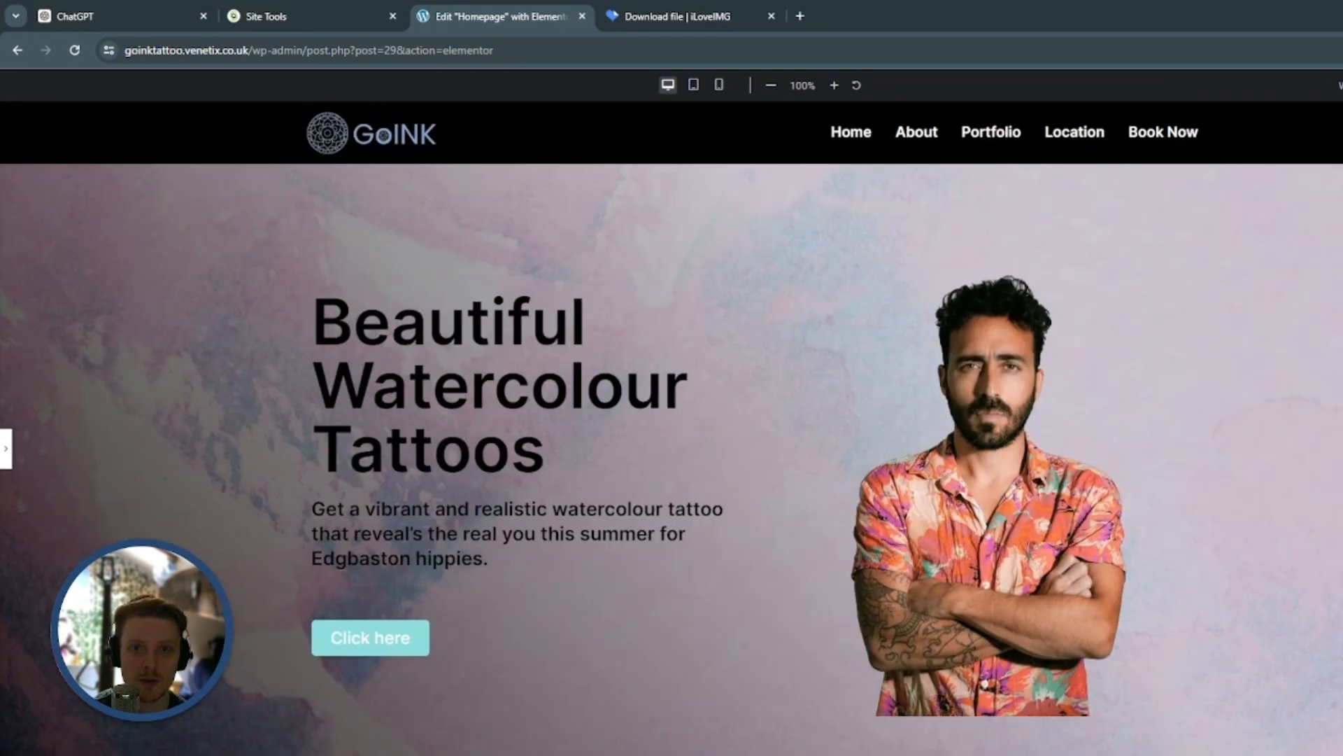
# Restore the settings panel, exit Elementor to WordPress and return to the list of pages
pyautogui.click(4, 449)
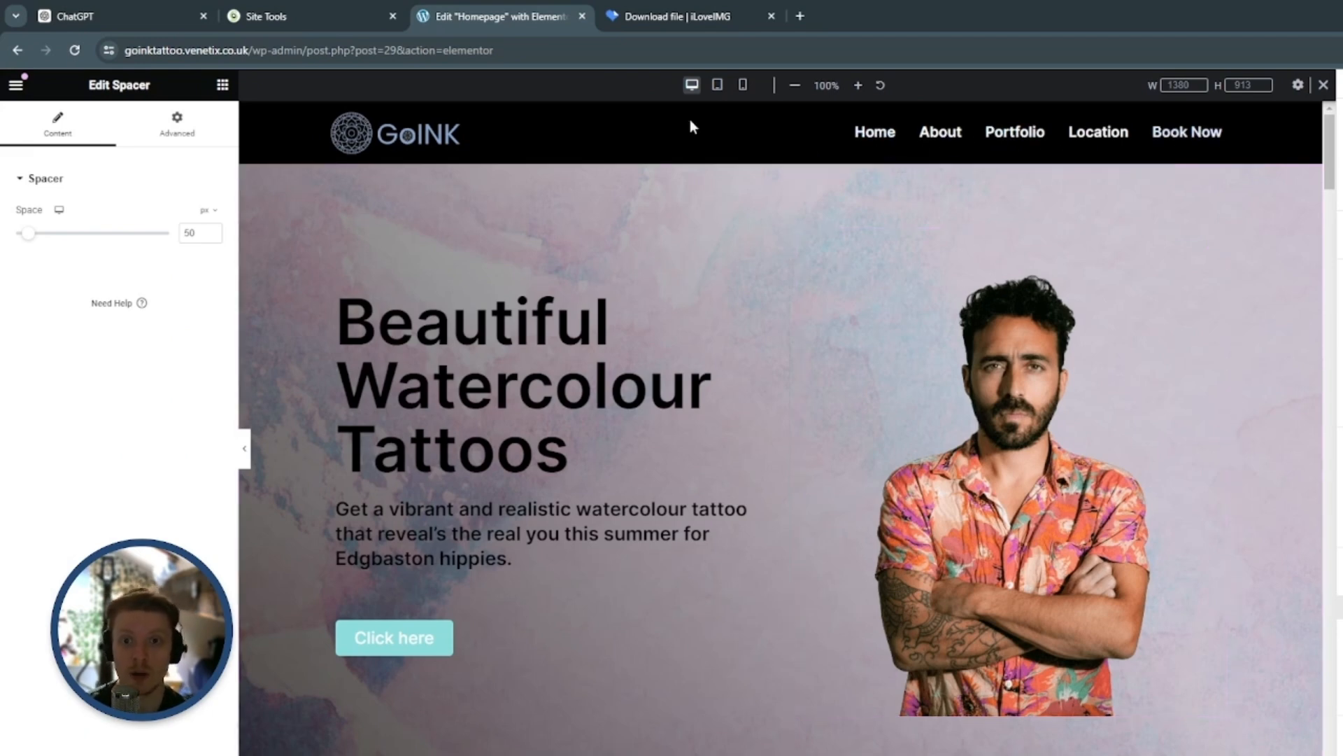
pyautogui.click(15, 87)
pyautogui.click(81, 528)
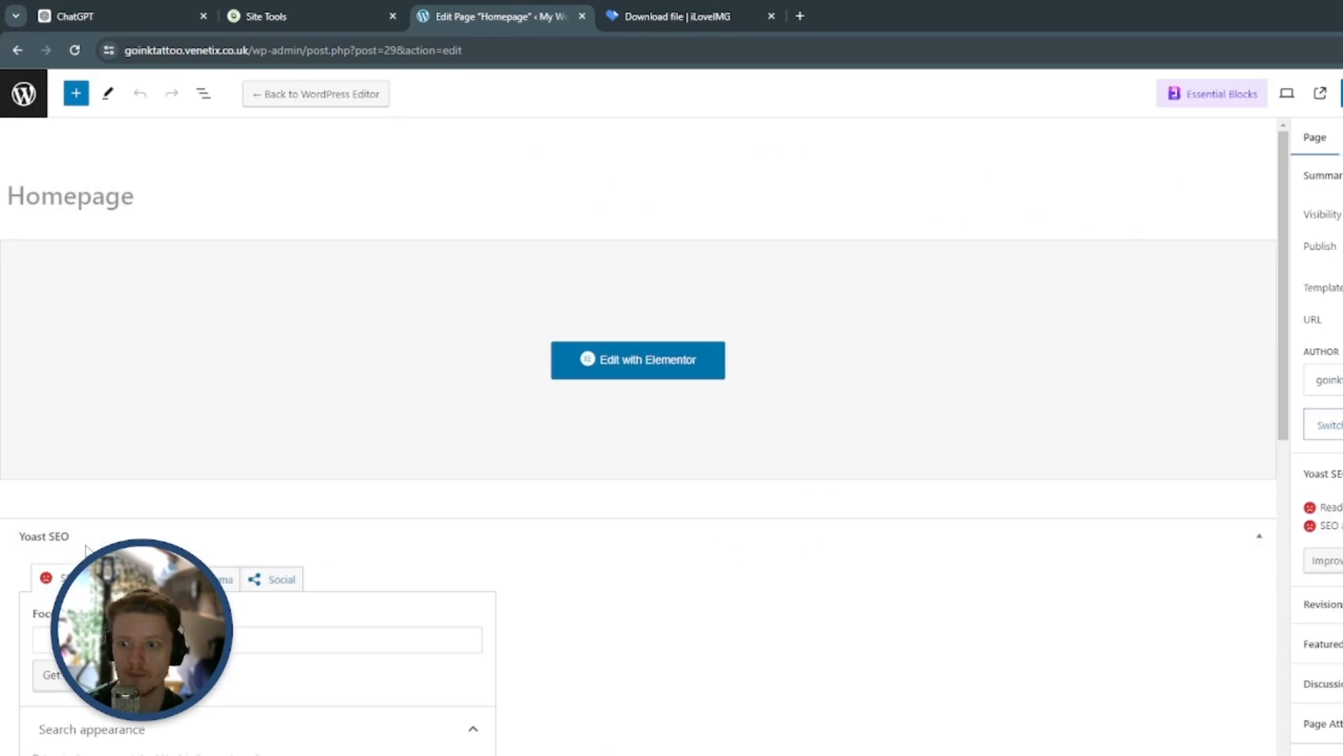
pyautogui.click(23, 98)
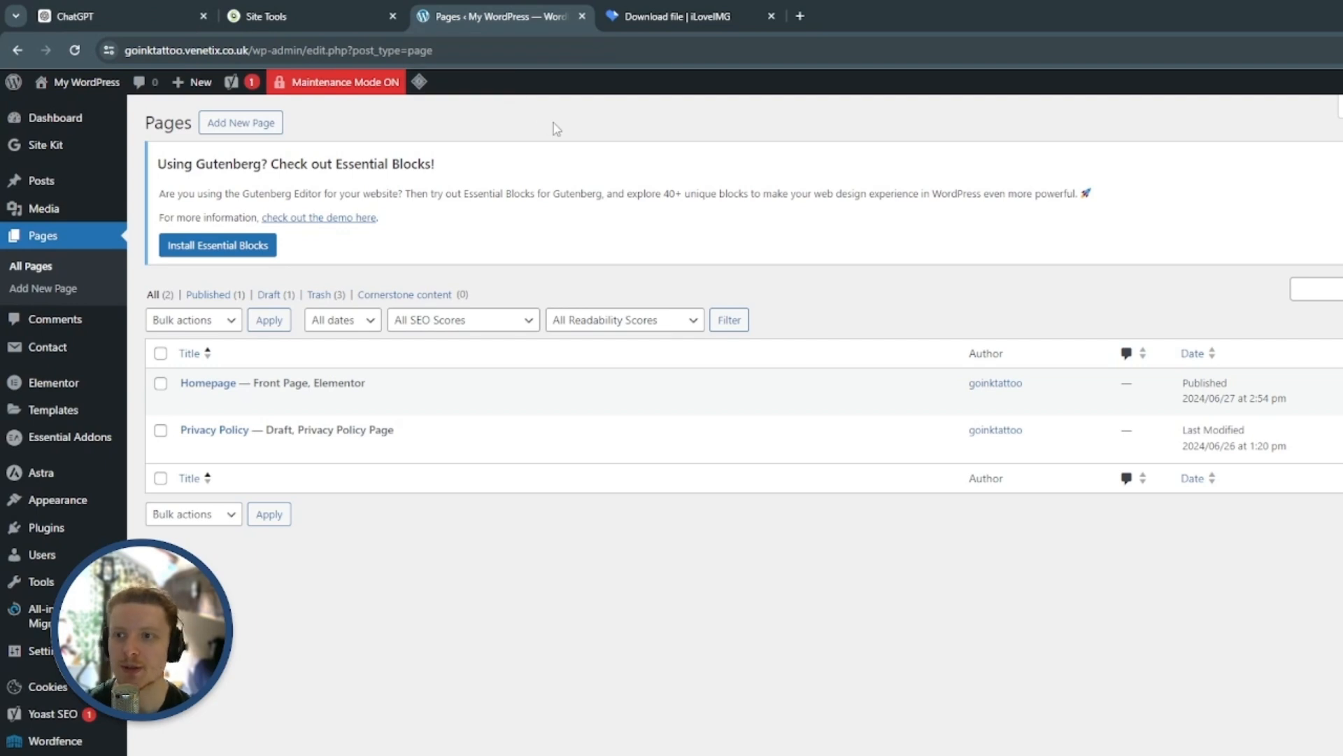
# Visit the live site and open the Site Identity settings in the theme Customizer
pyautogui.moveTo(89, 88)
pyautogui.click(56, 110)
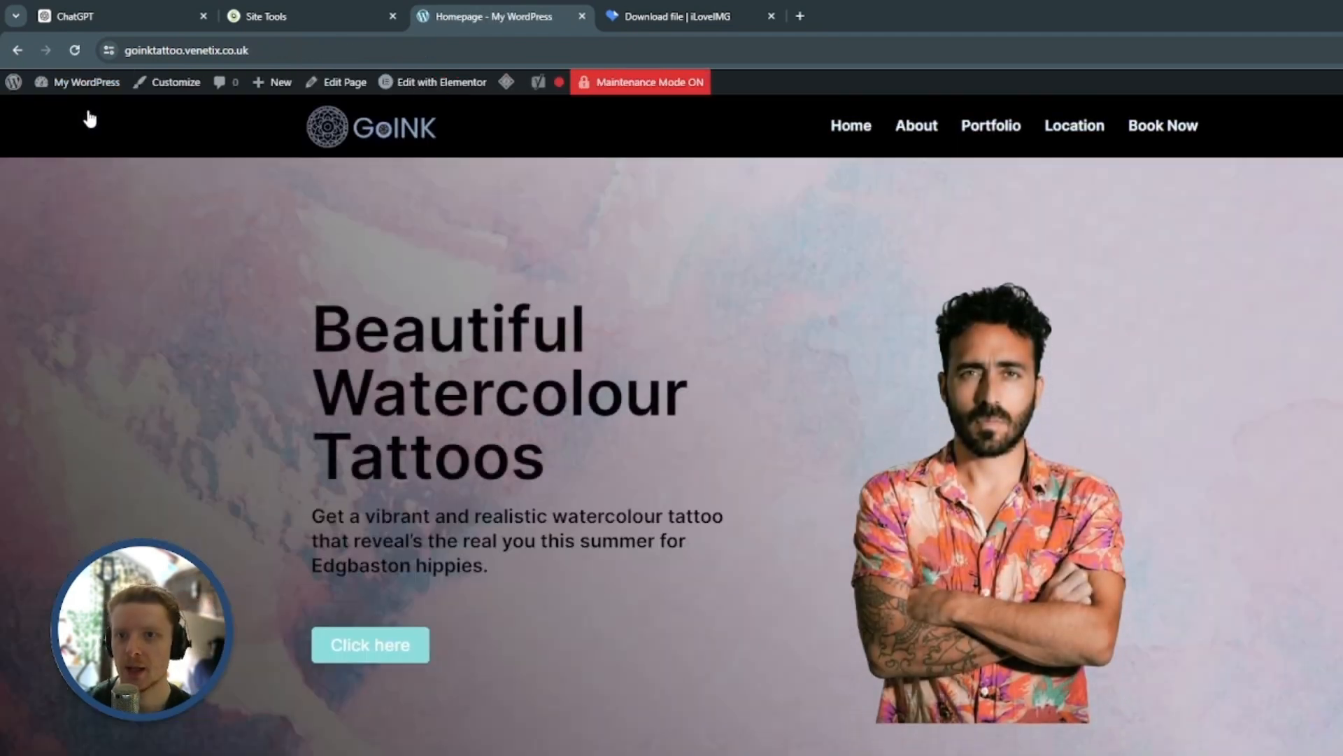
pyautogui.click(179, 85)
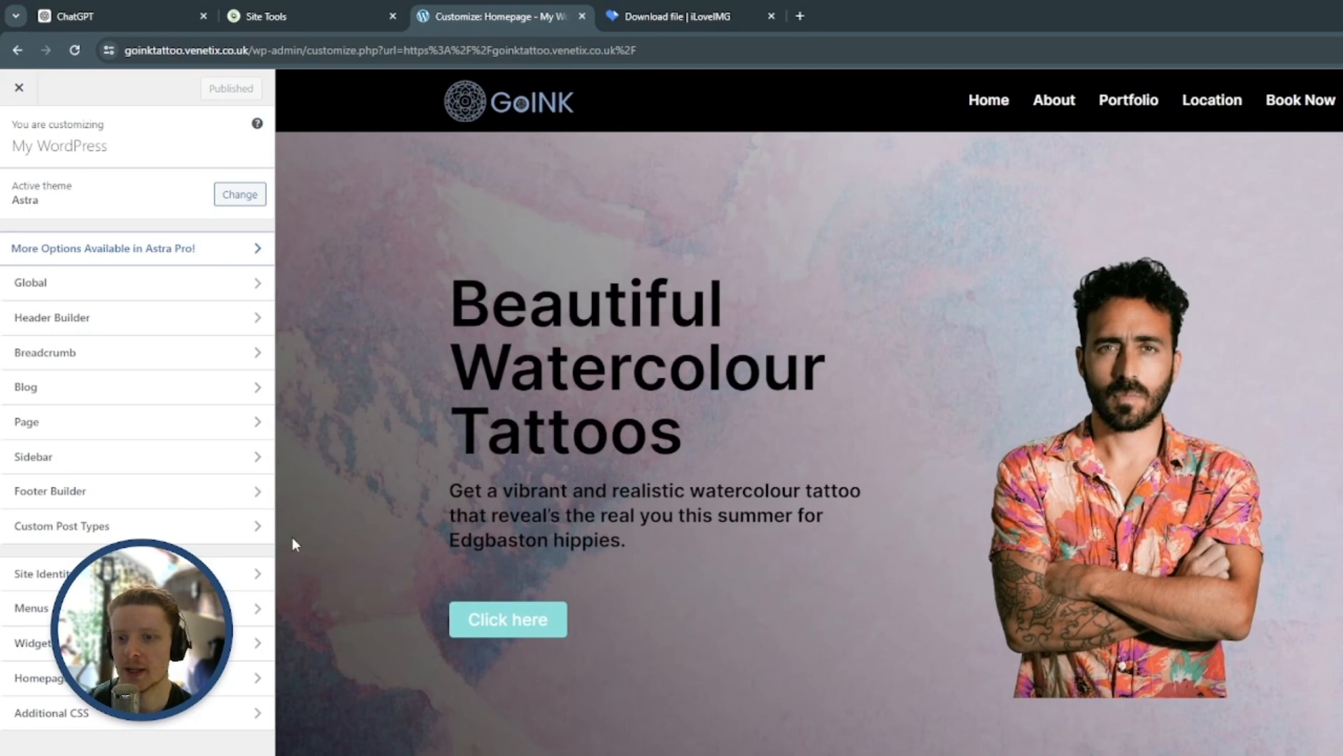
pyautogui.click(249, 573)
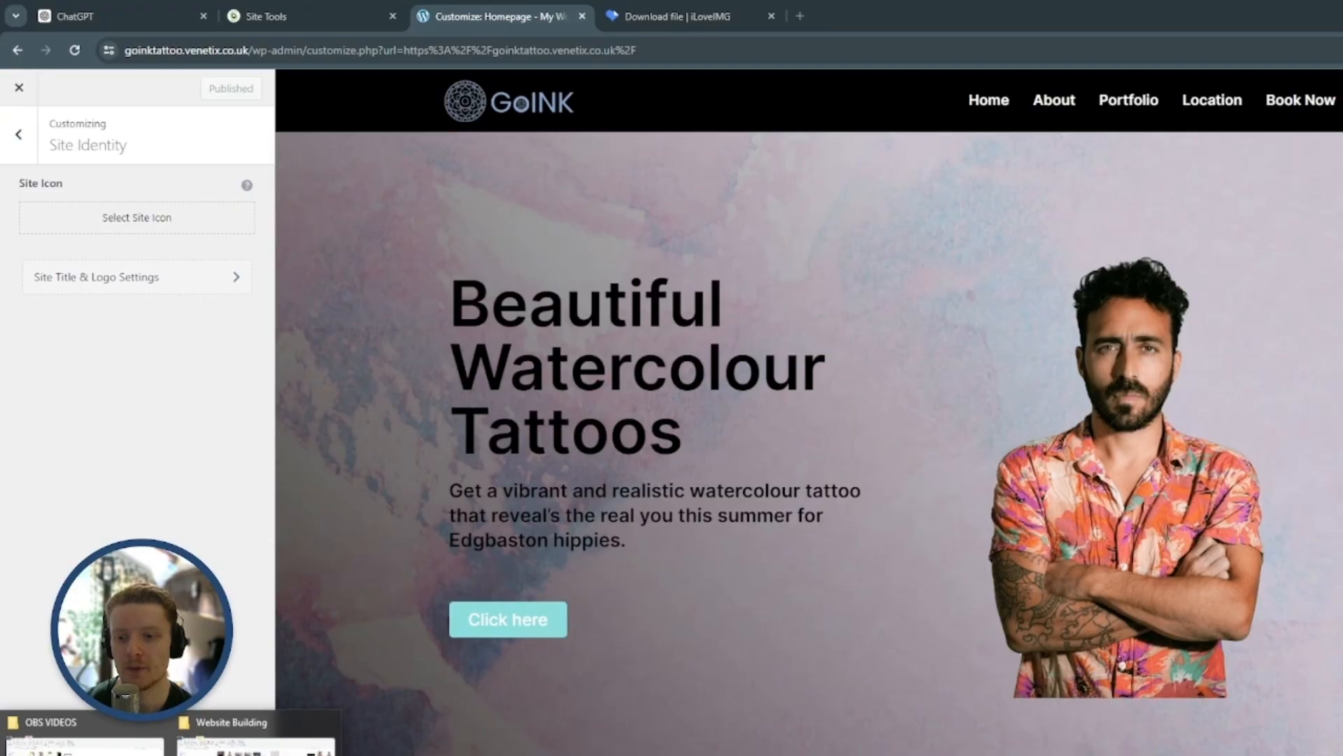
# Switch to the Website Building folder and open Logo_maker_project-removebg-preview (1).png in Paint 3D
pyautogui.click(280, 745)
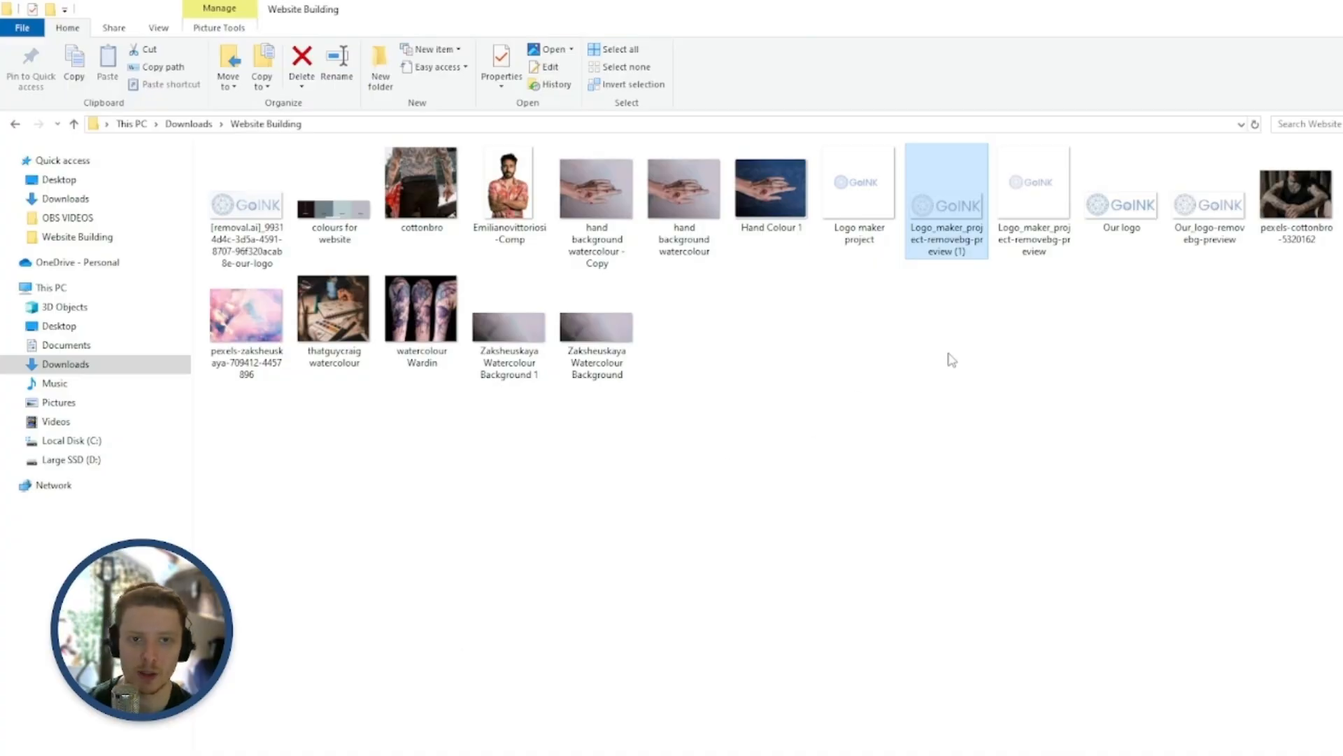
pyautogui.click(958, 399)
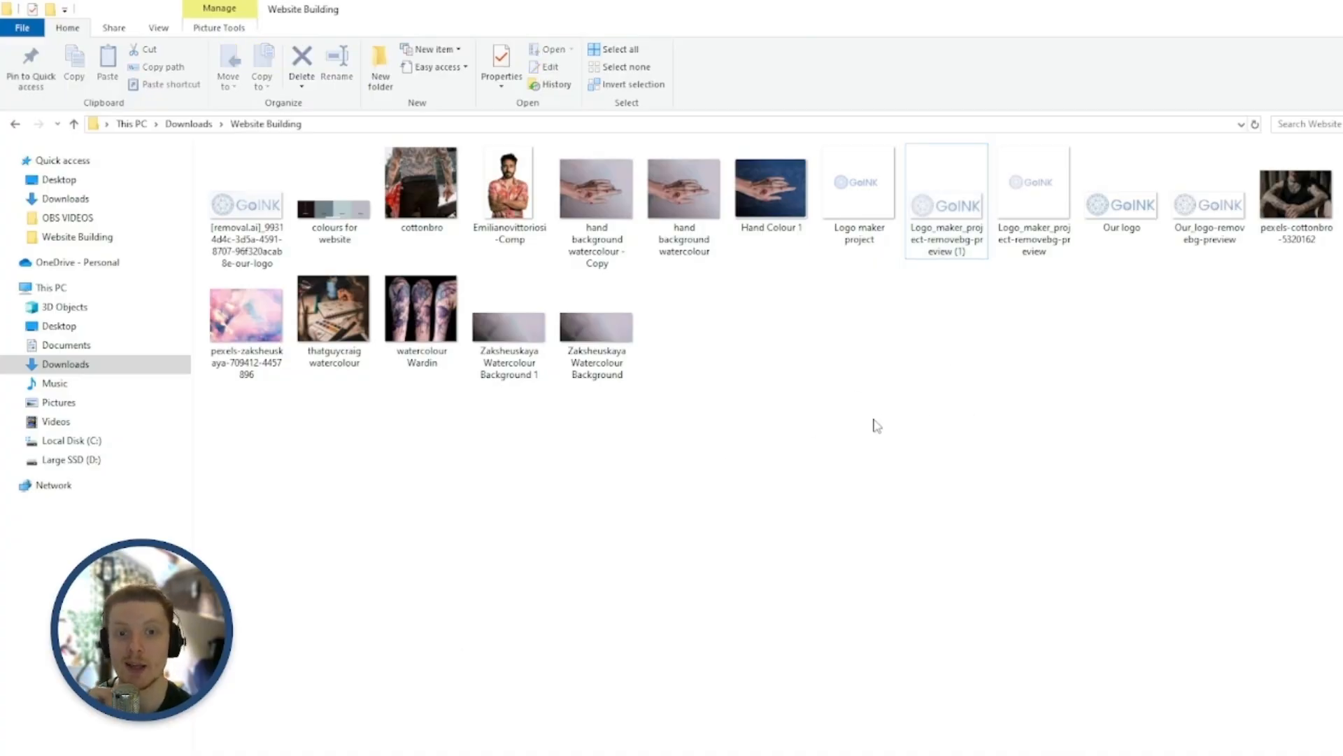
pyautogui.click(448, 752)
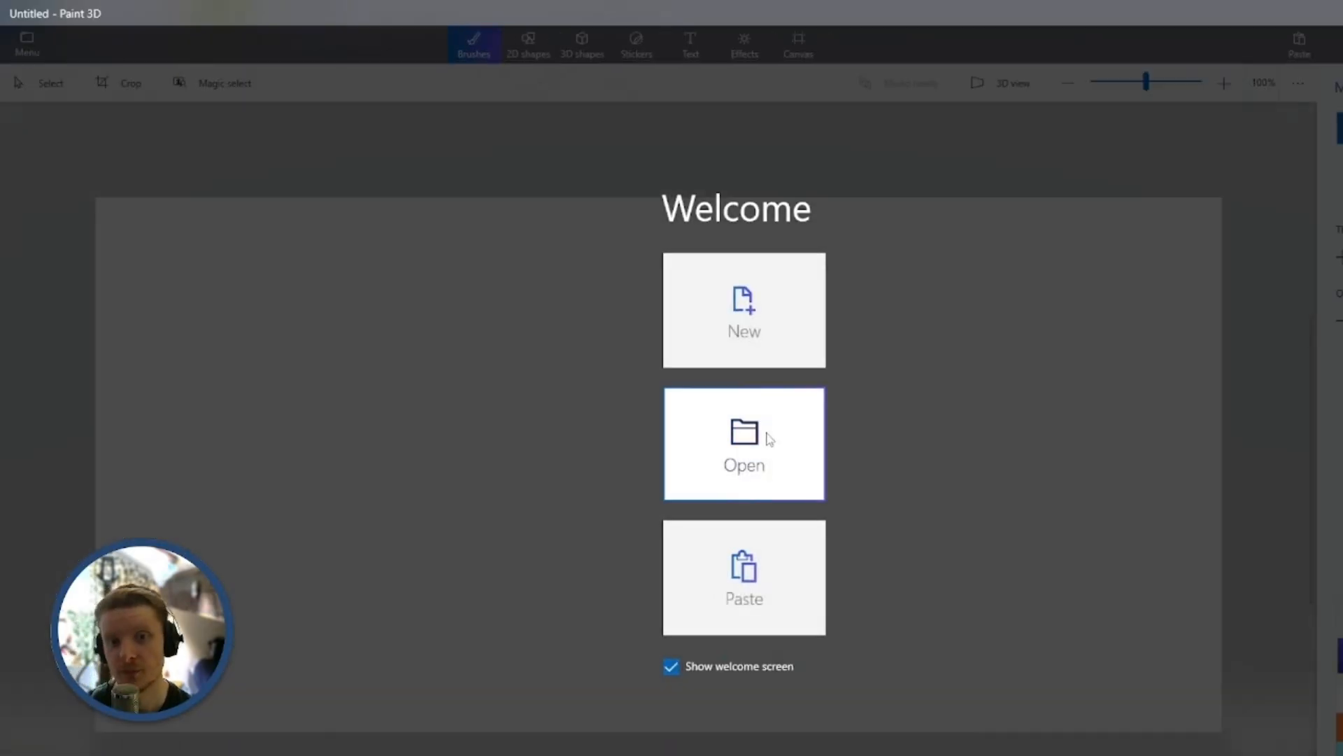
pyautogui.scroll(-4, 731, 498)
pyautogui.scroll(8, 731, 503)
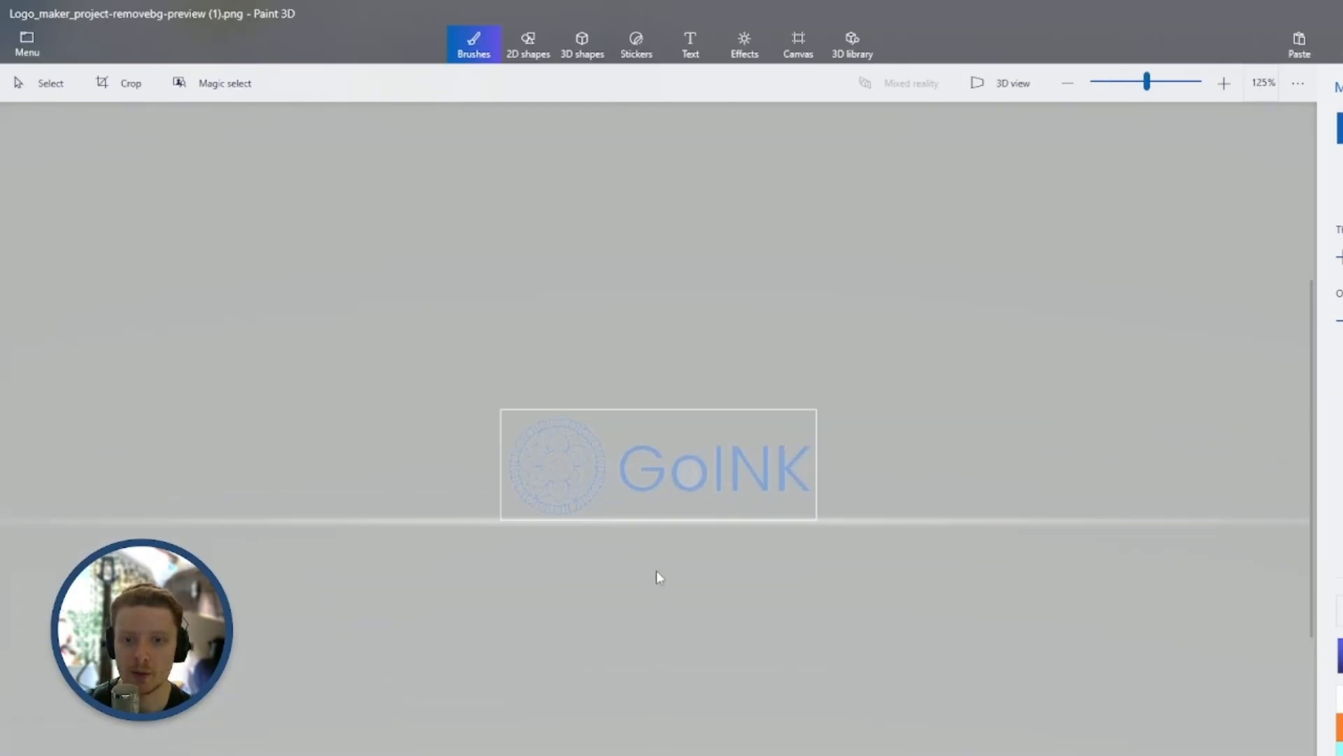
# Crop the logo to a square around its round mandala emblem, save it as Logo maker project - Copy.png and close Paint 3D
pyautogui.scroll(4, 588, 508)
pyautogui.scroll(-5, 586, 504)
pyautogui.scroll(-2, 490, 474)
pyautogui.scroll(5, 440, 474)
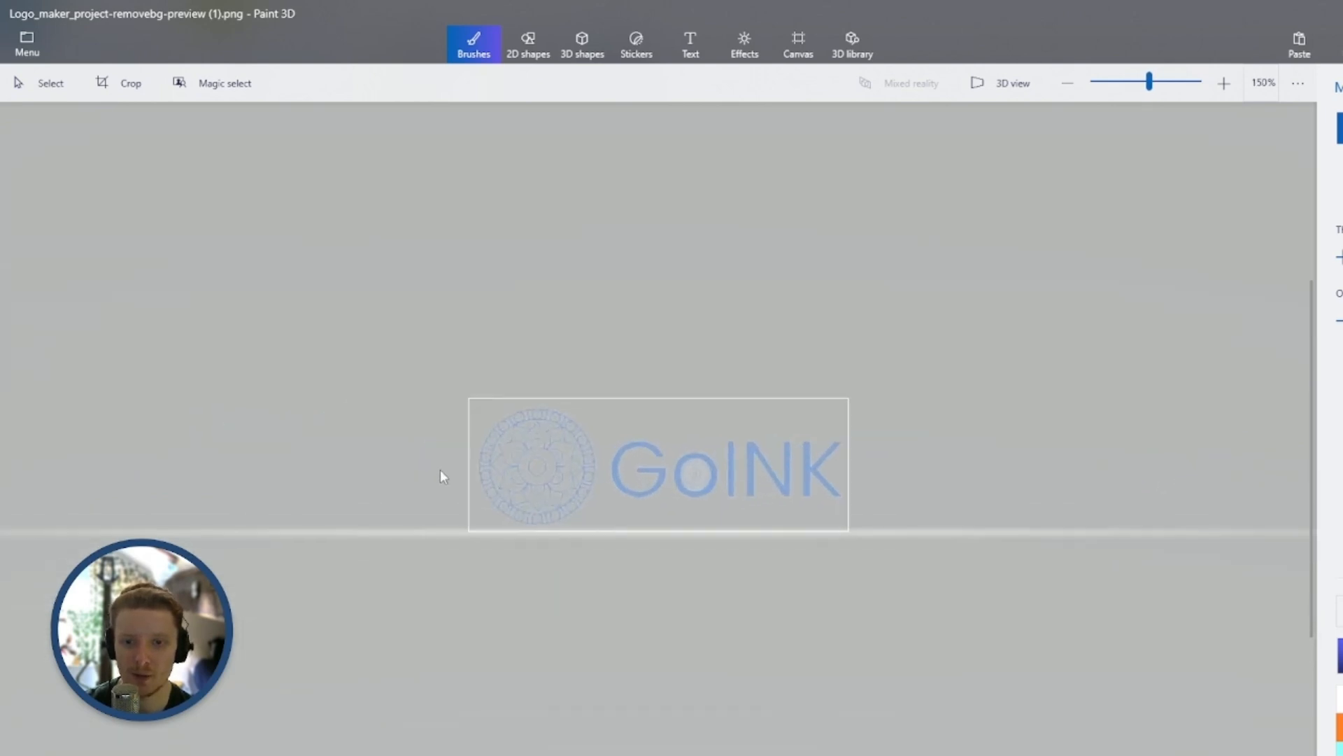
pyautogui.scroll(-2, 410, 447)
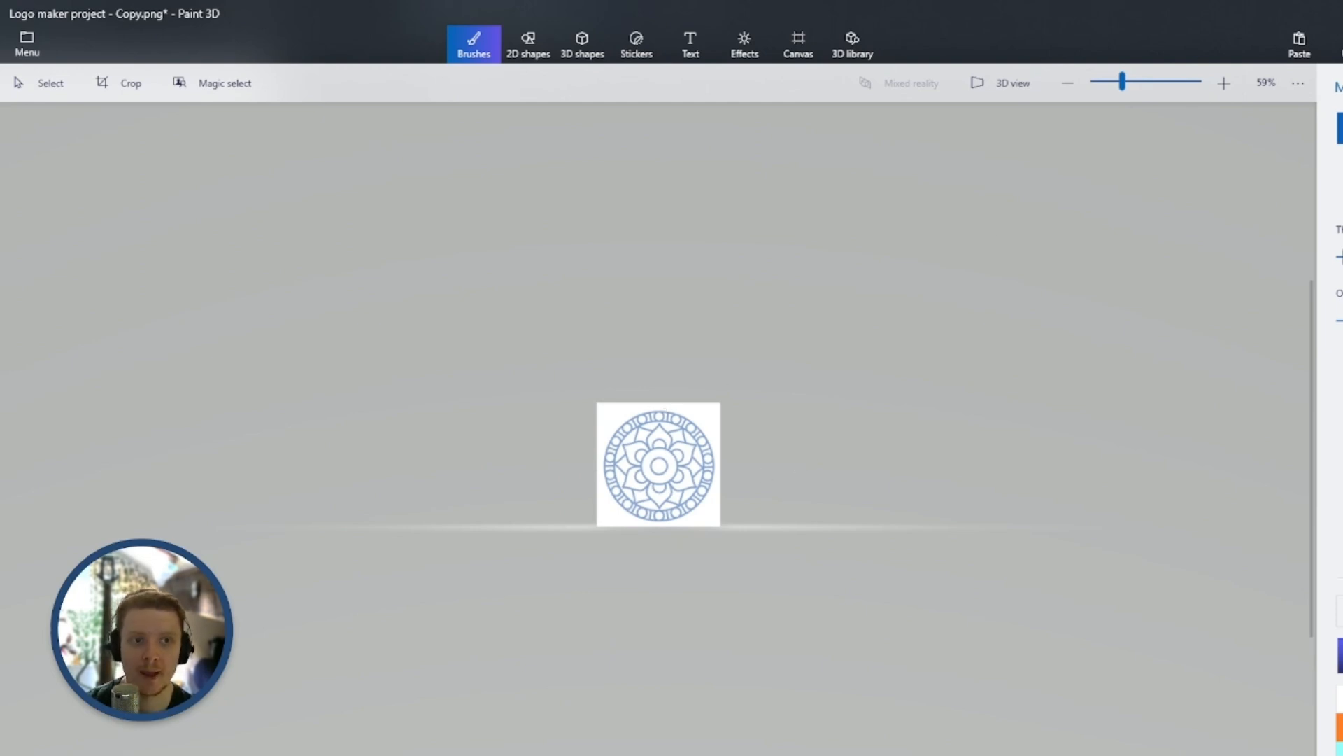
pyautogui.hotkey('alt', 'F4')
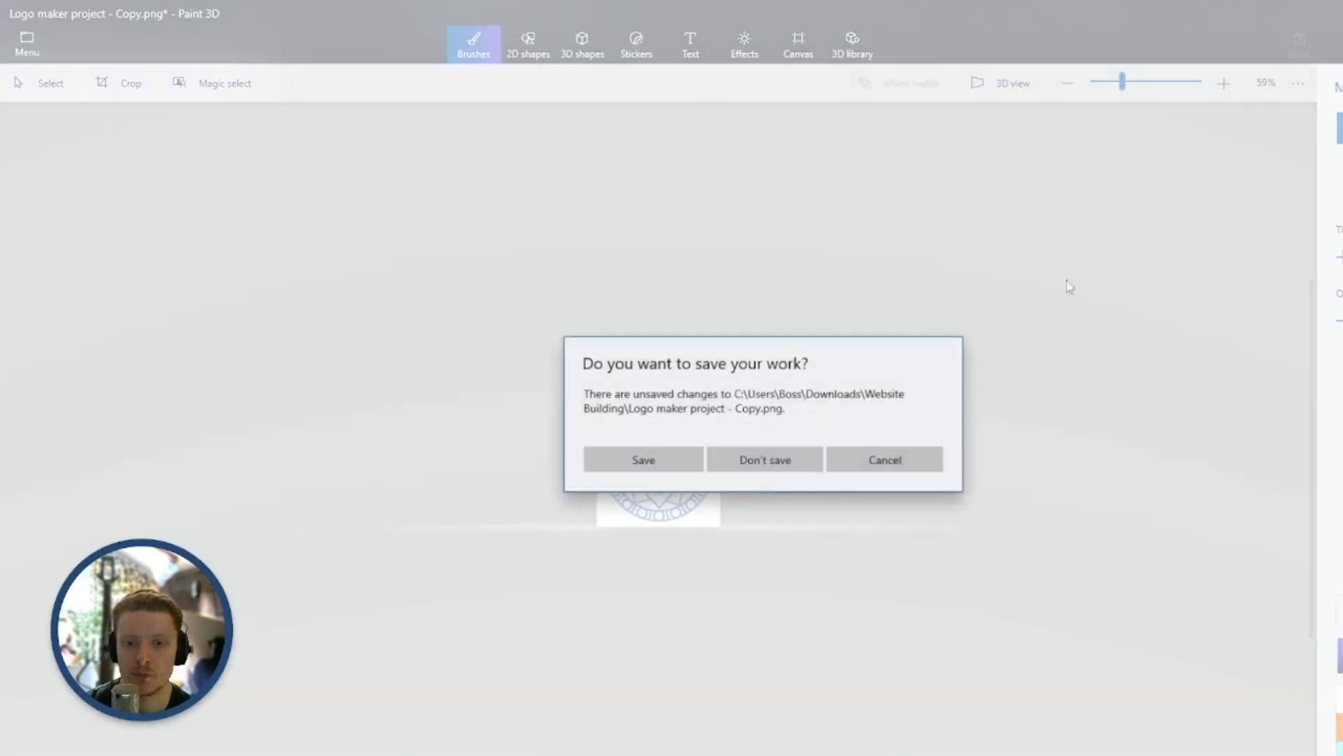
pyautogui.click(683, 467)
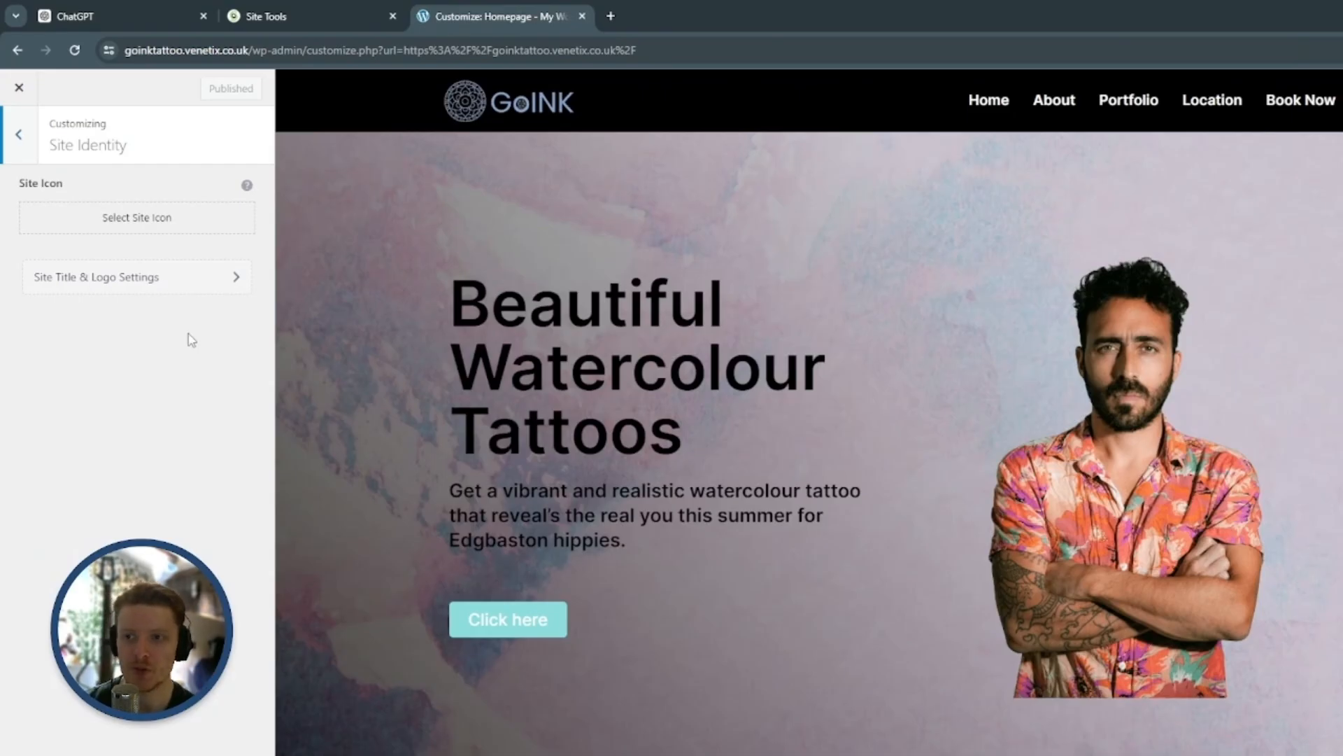
# Upload the mandala emblem image to the media library and select it as the site icon
pyautogui.click(139, 223)
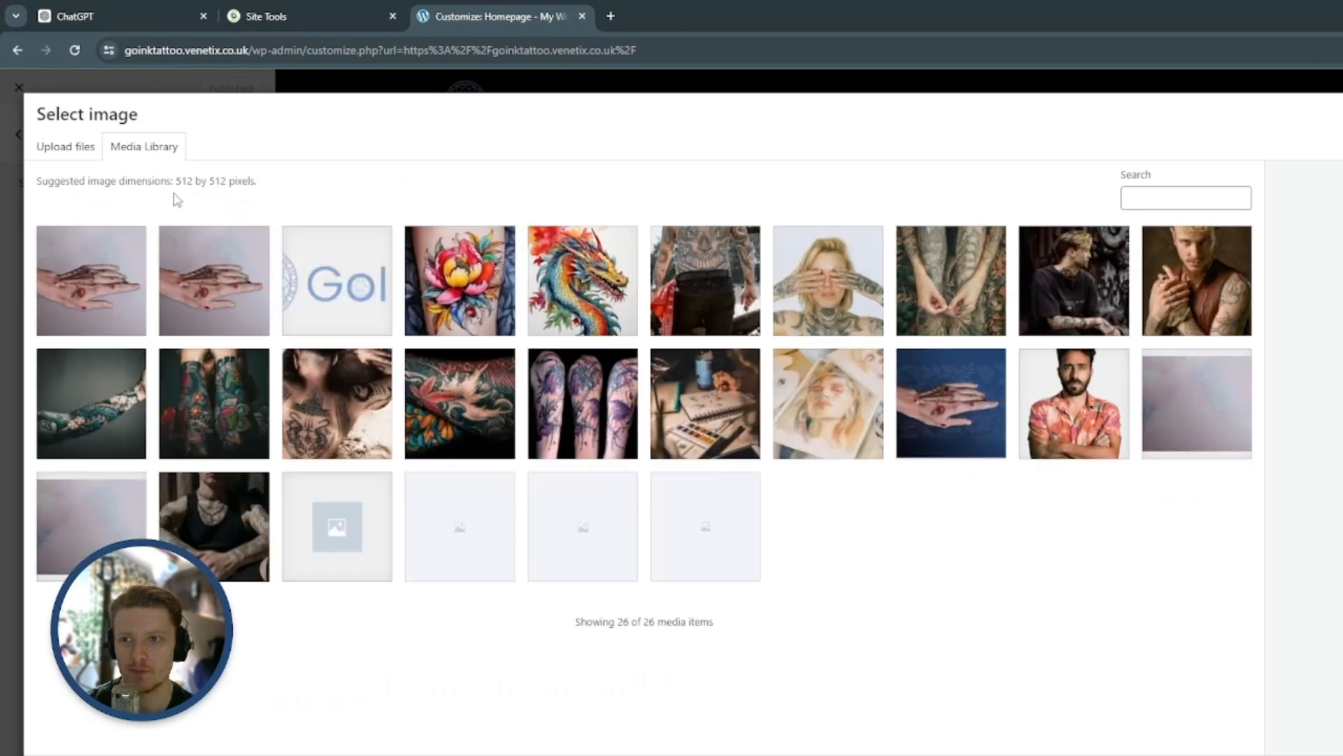
pyautogui.click(78, 148)
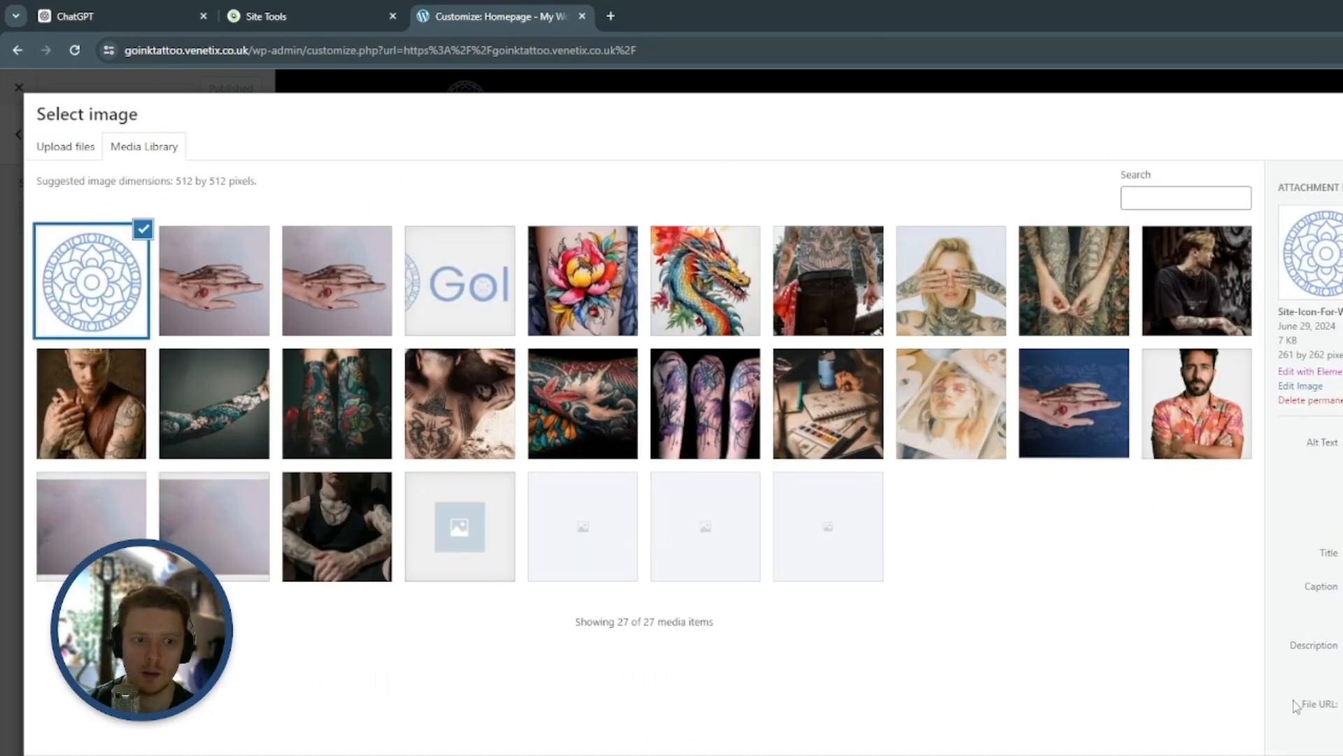
pyautogui.click(1291, 703)
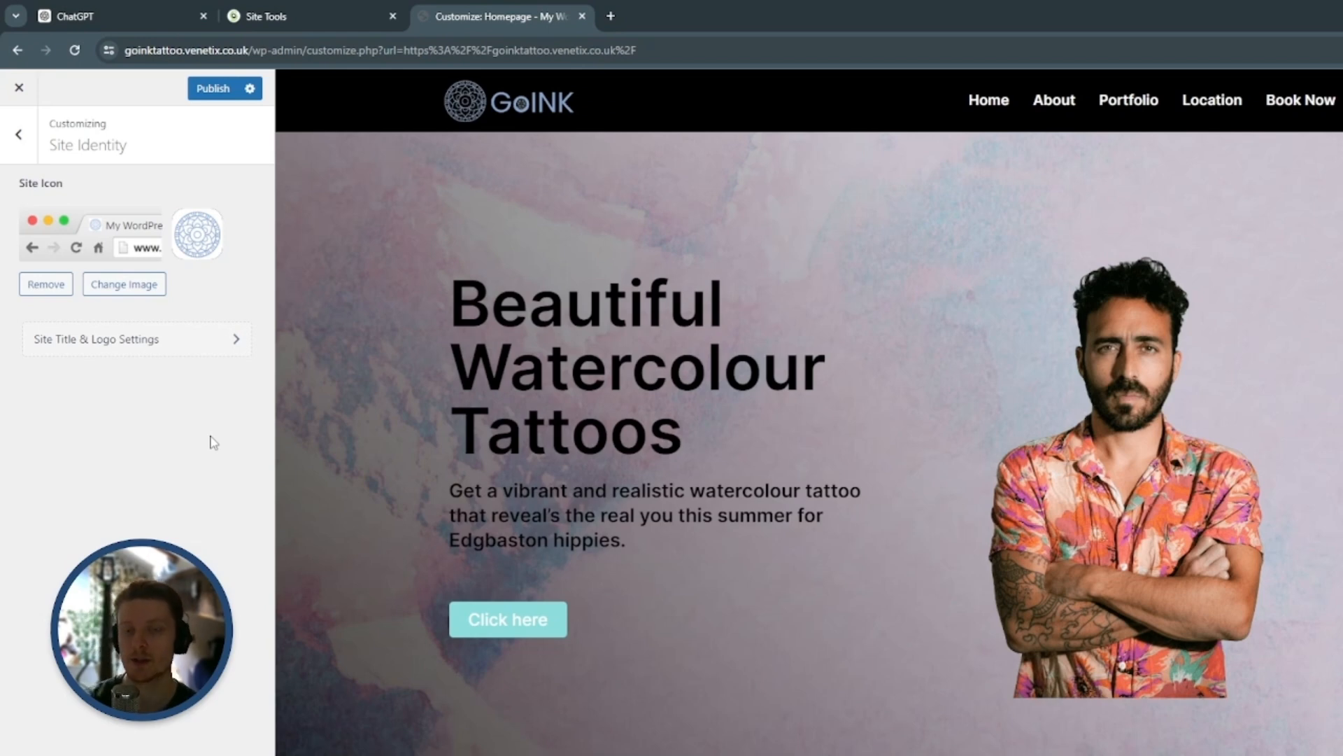
# Publish the site icon change, close the Customizer and return to the WordPress admin area
pyautogui.click(212, 91)
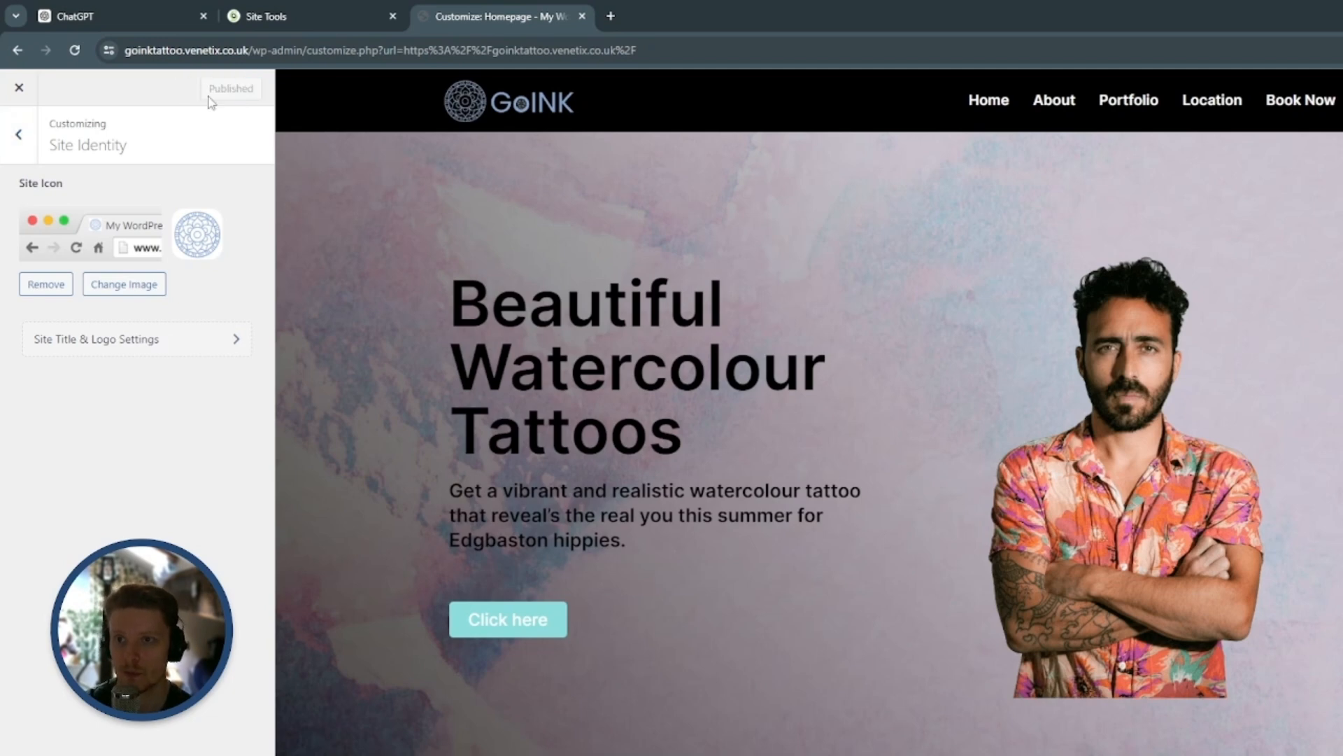
pyautogui.click(18, 90)
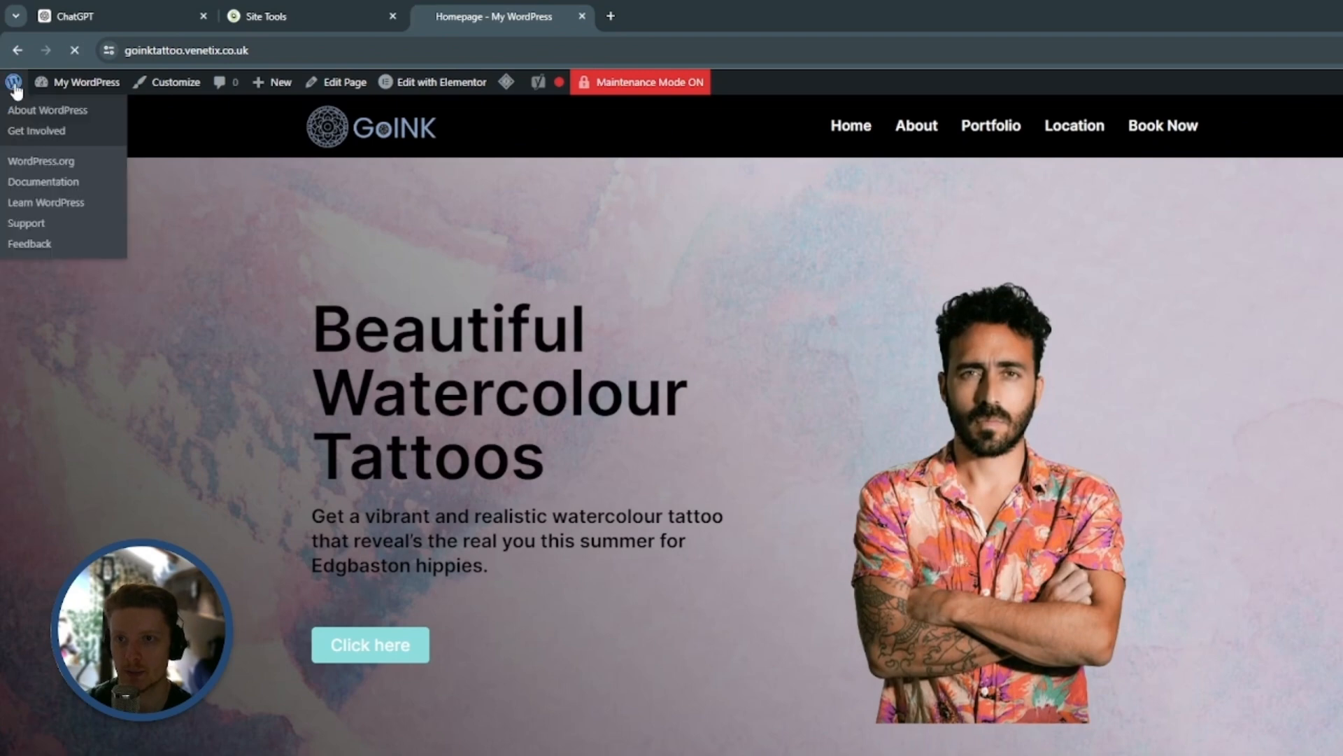
pyautogui.click(14, 83)
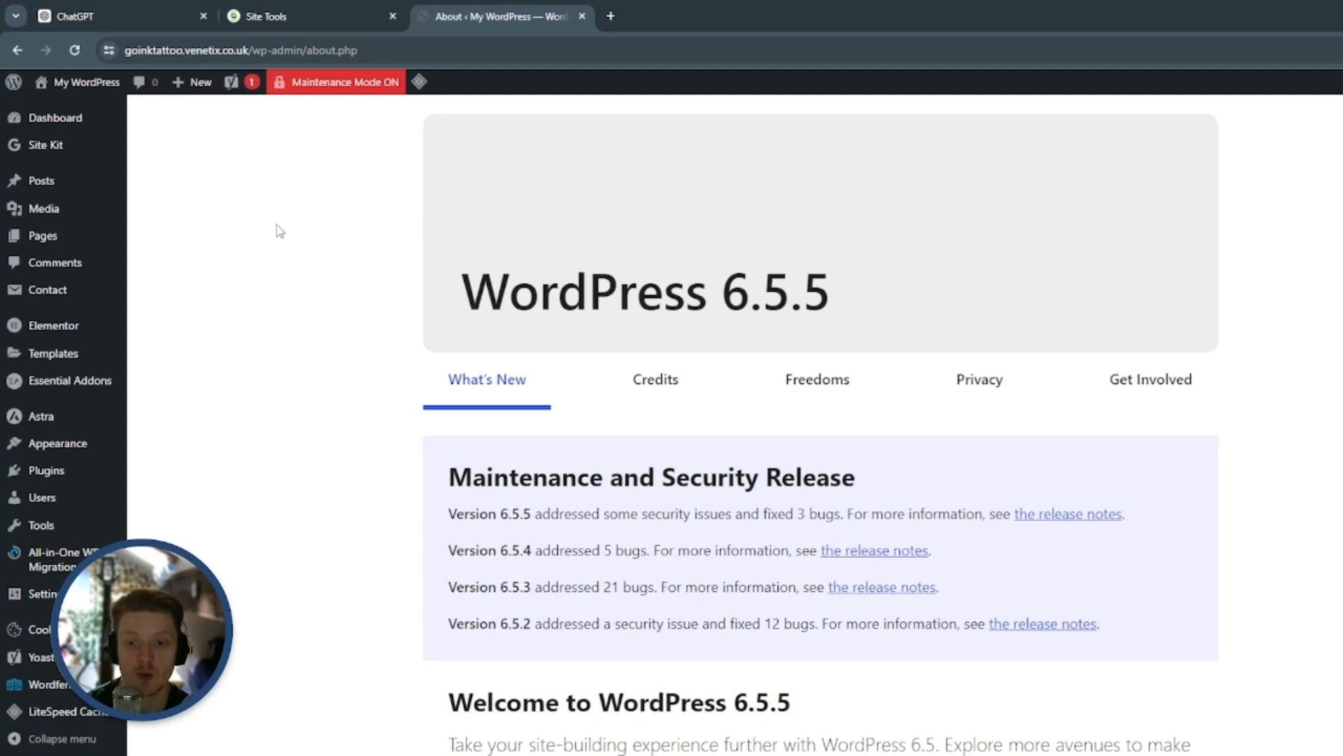
# Open the live homepage in the Customizer and check which static page is assigned in the Homepage Settings
pyautogui.moveTo(97, 82)
pyautogui.click(82, 110)
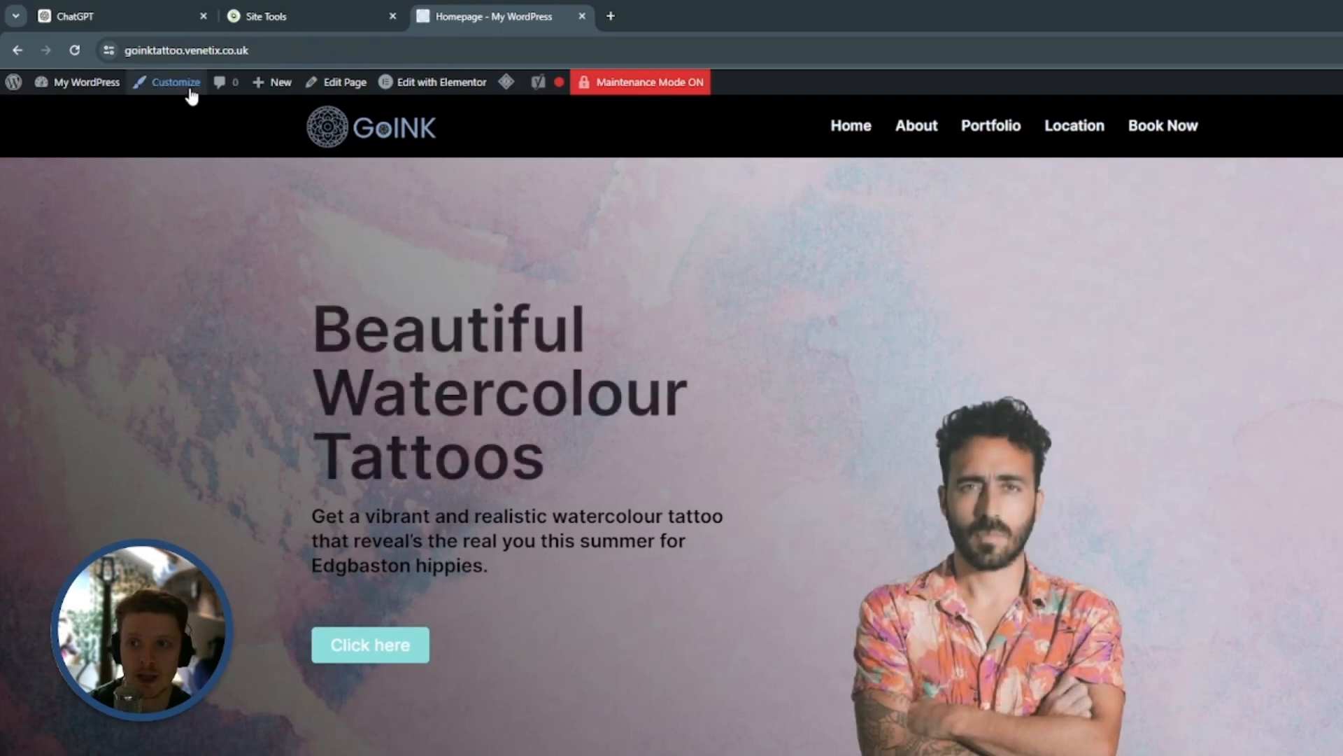
pyautogui.click(190, 90)
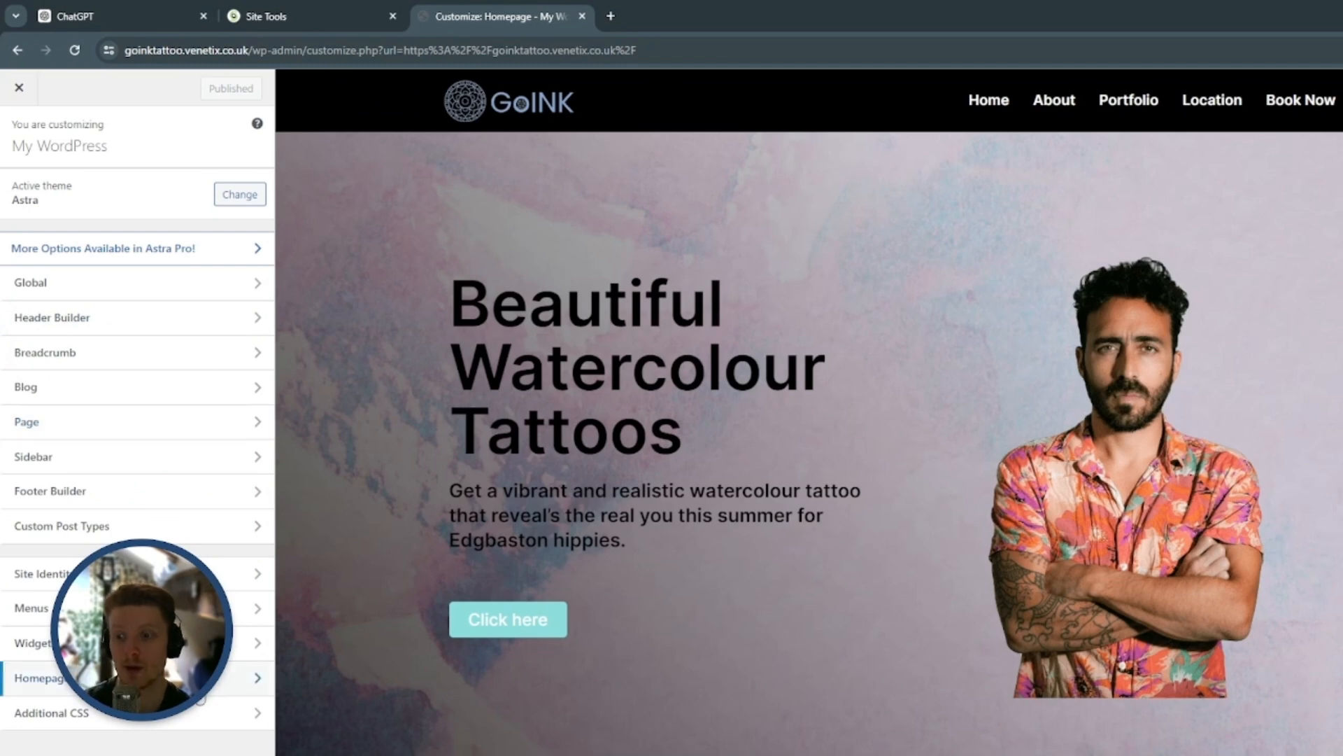
pyautogui.click(199, 692)
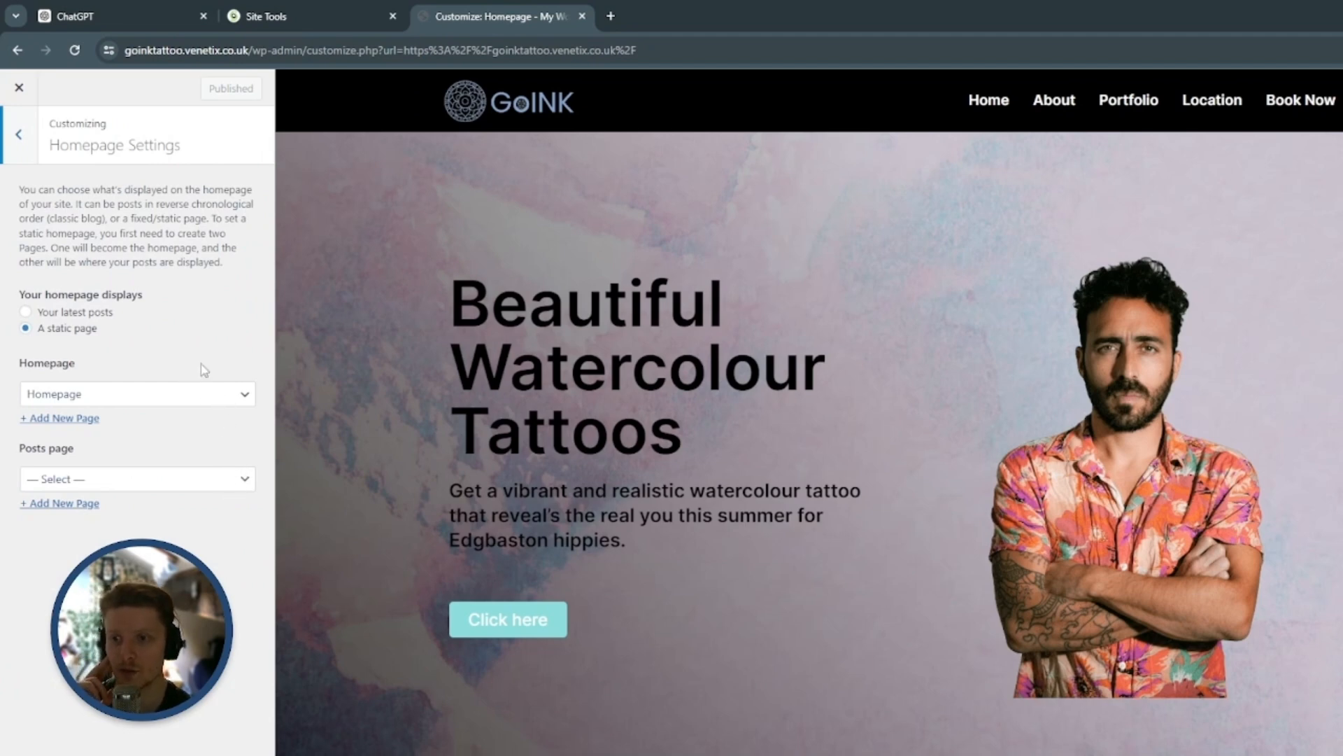
pyautogui.click(228, 399)
pyautogui.click(230, 400)
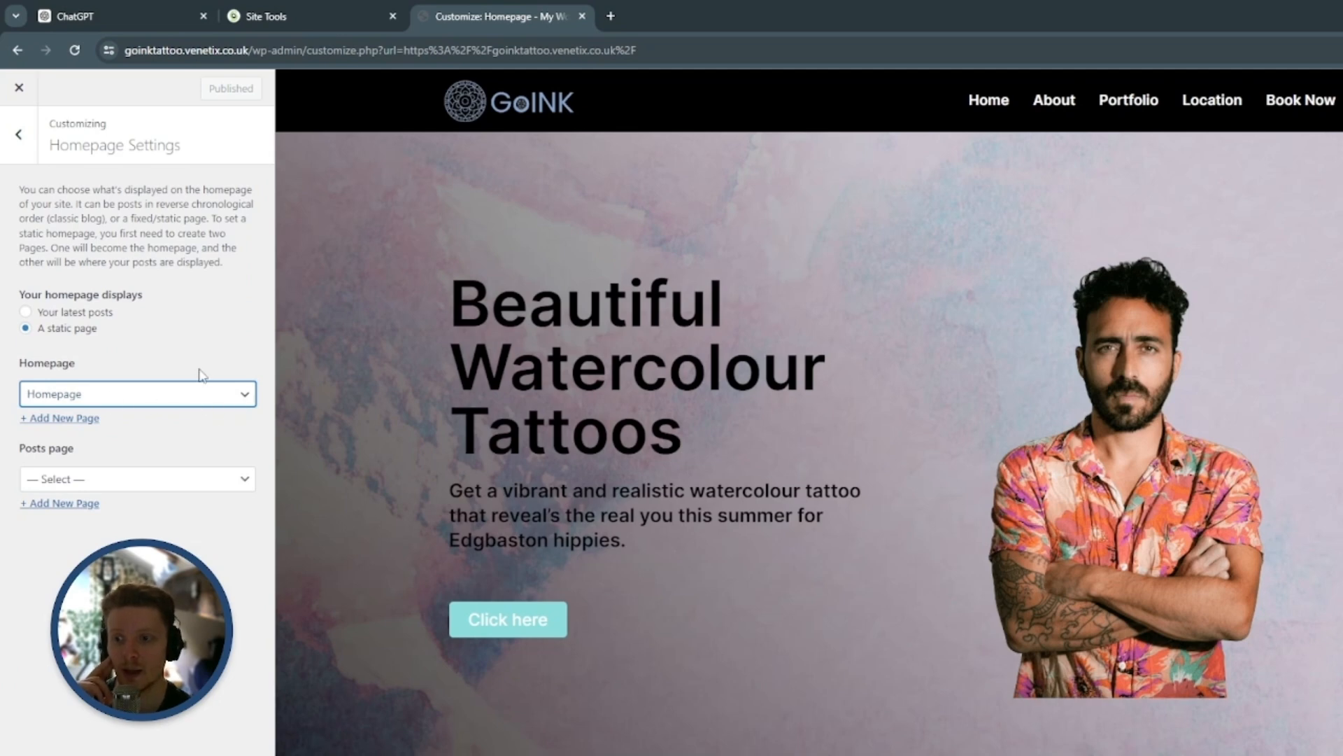
pyautogui.click(18, 134)
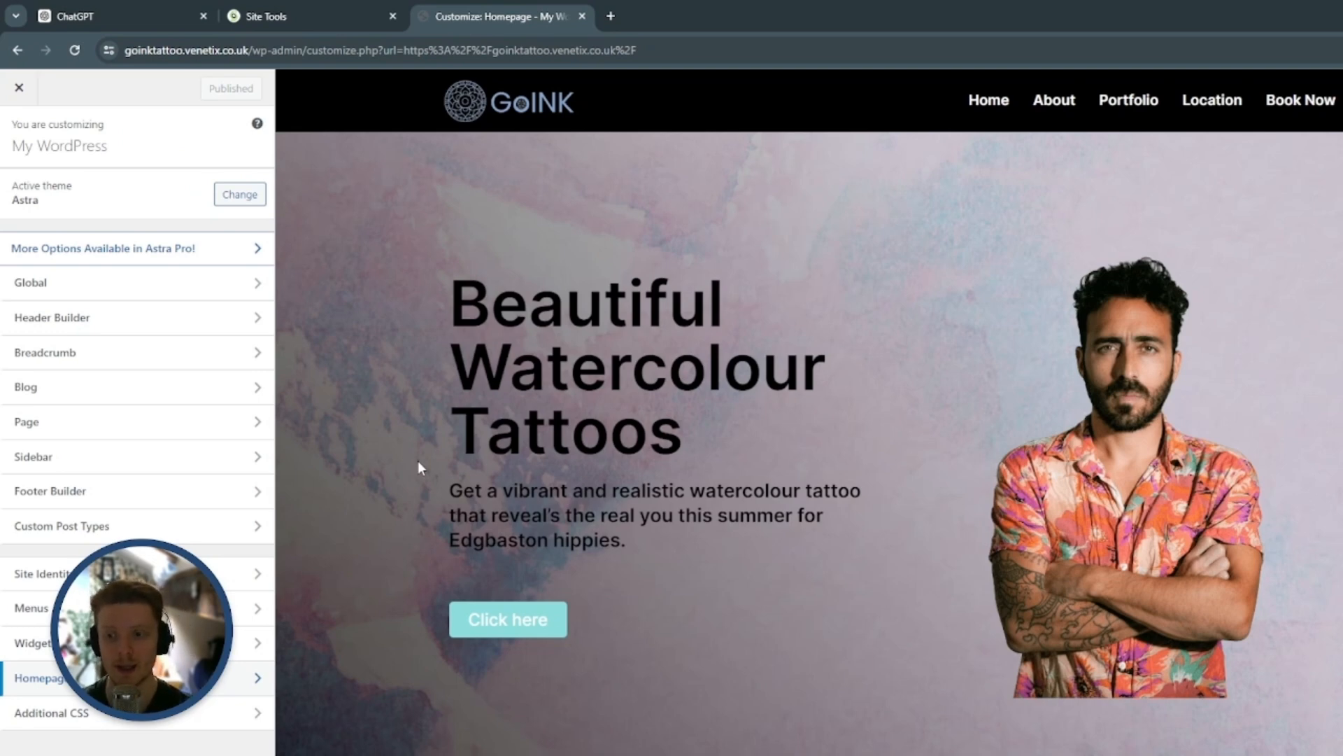
# In the Site Identity's title and logo settings, set the site title to "GoInk Tattoo Studio"
pyautogui.click(224, 573)
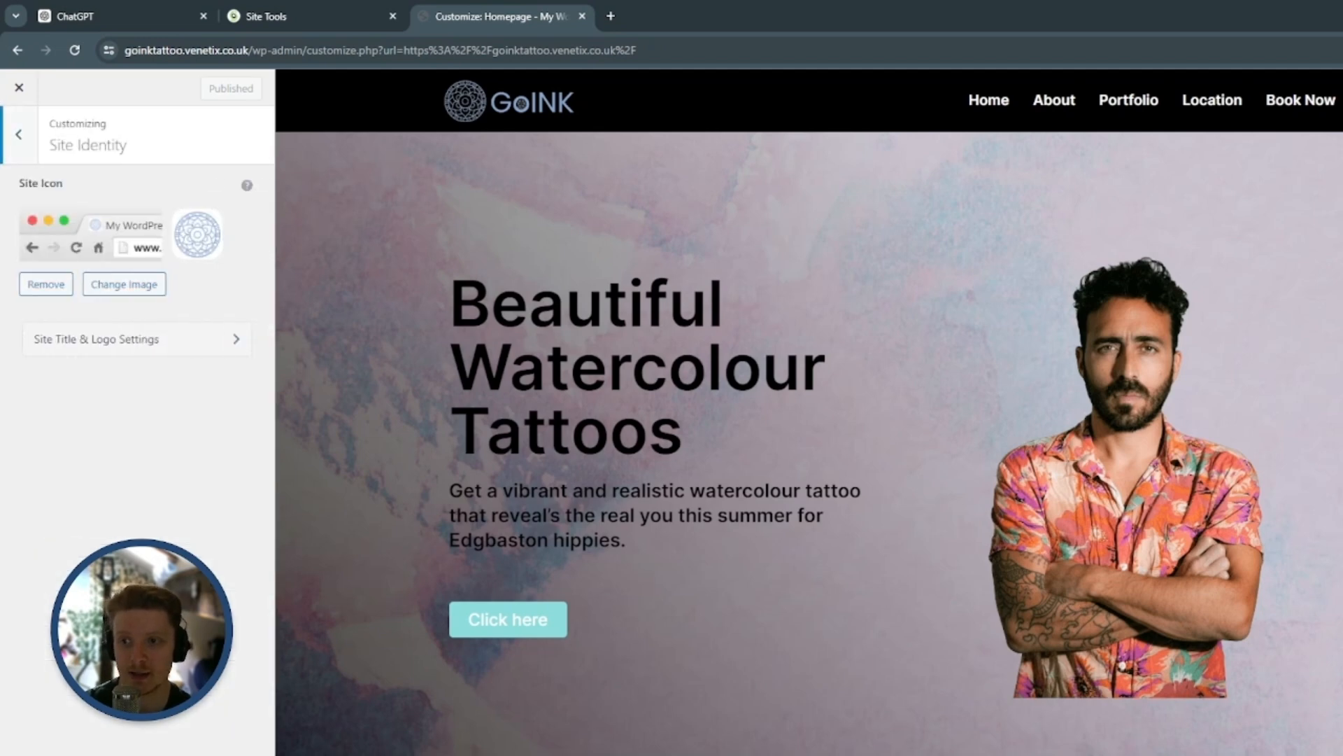
pyautogui.click(229, 341)
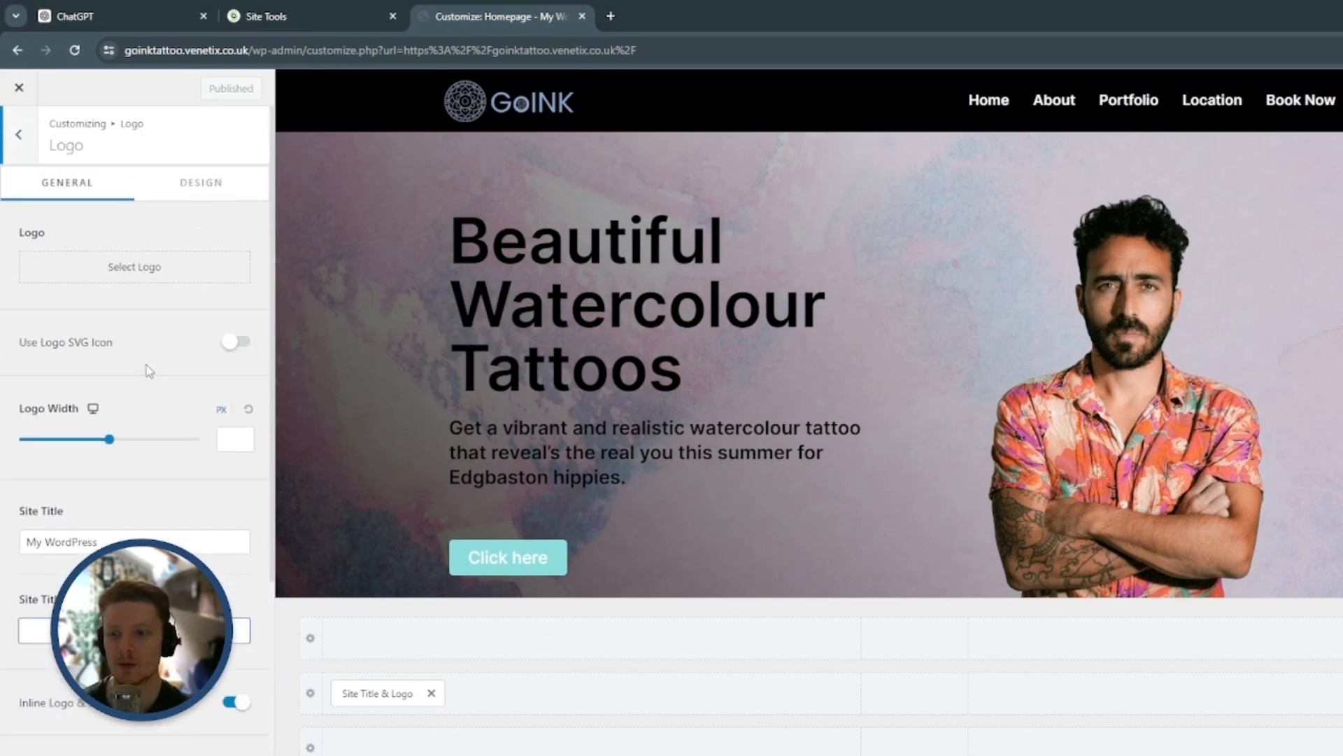
pyautogui.scroll(-4, 150, 371)
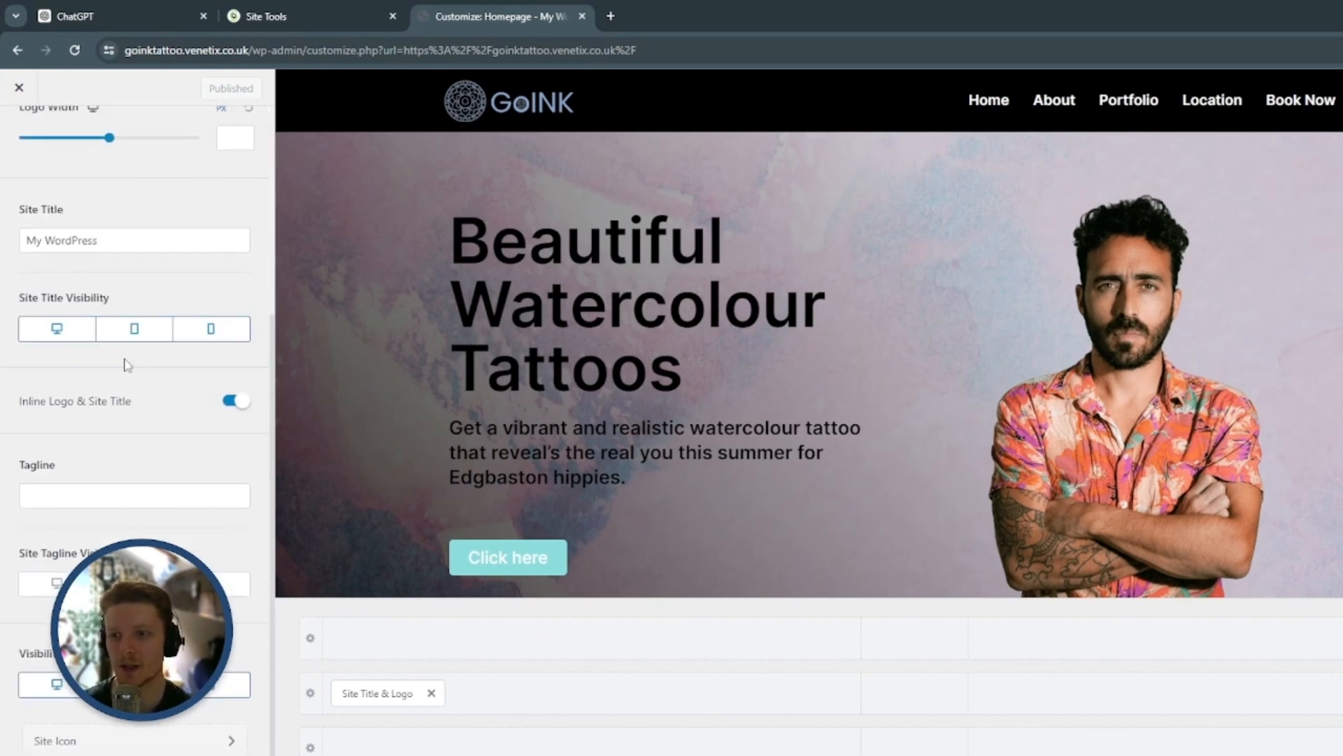
pyautogui.doubleClick(90, 238)
pyautogui.tripleClick(90, 238)
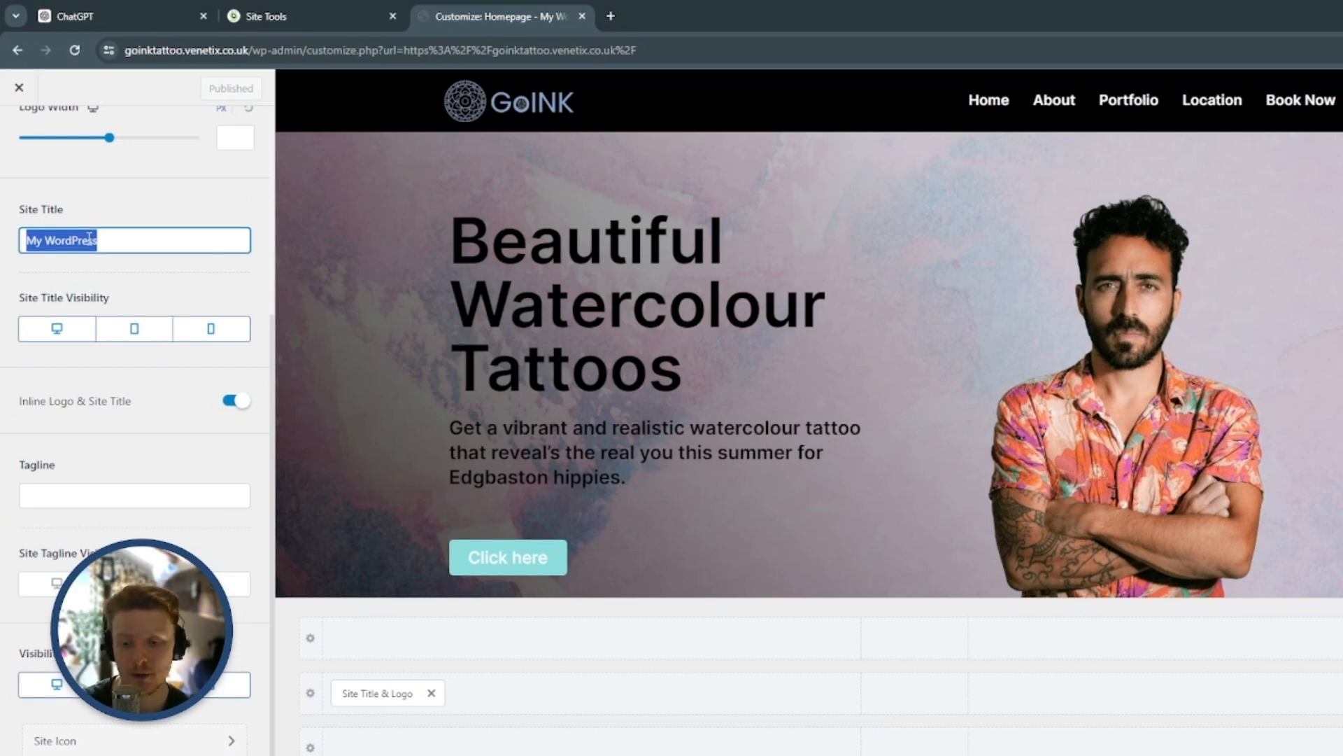
pyautogui.write('G')
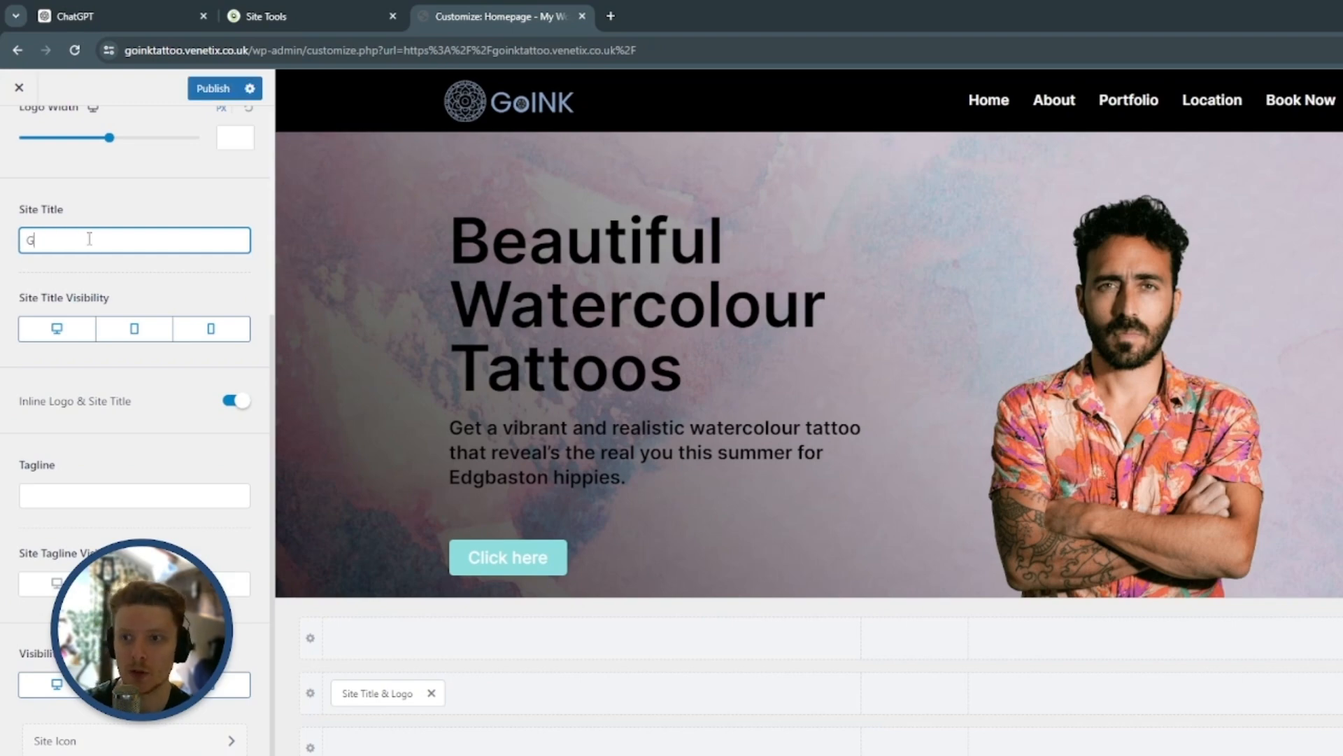
pyautogui.write('oInk Tattoo S')
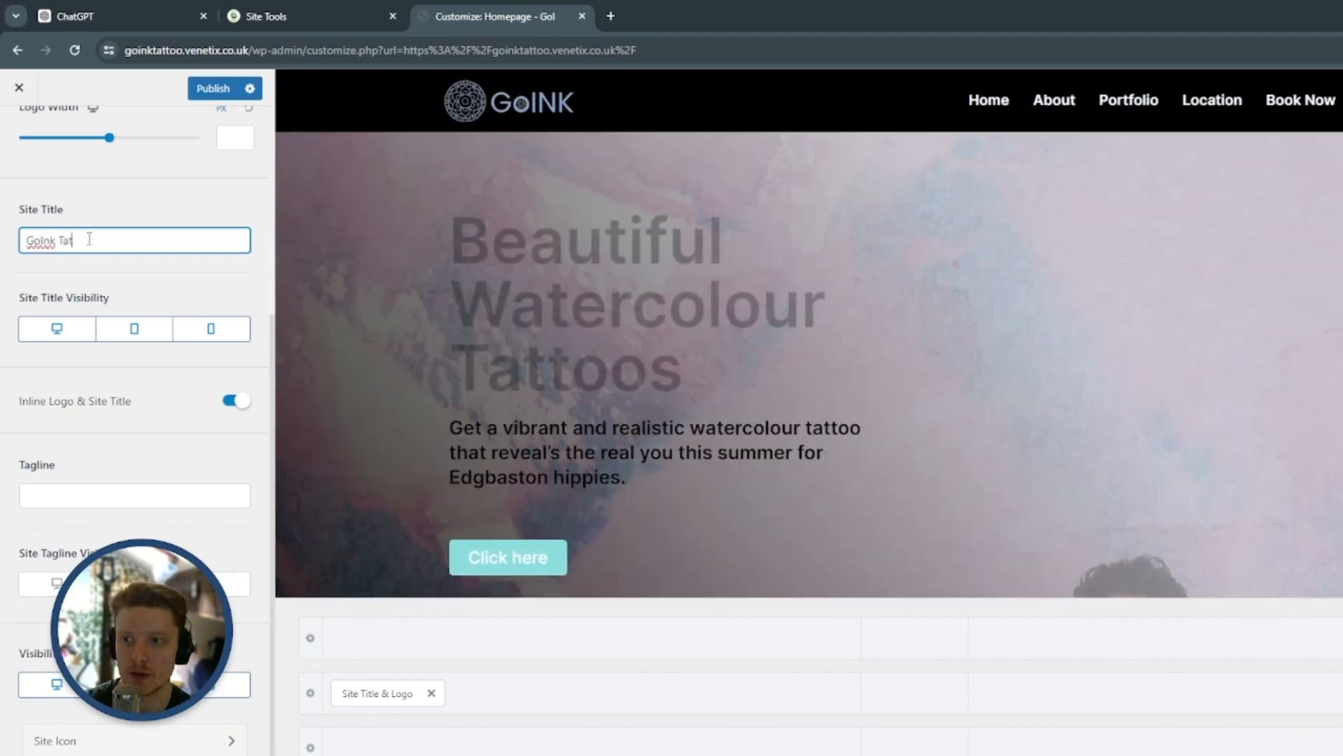
pyautogui.write('oo Studio')
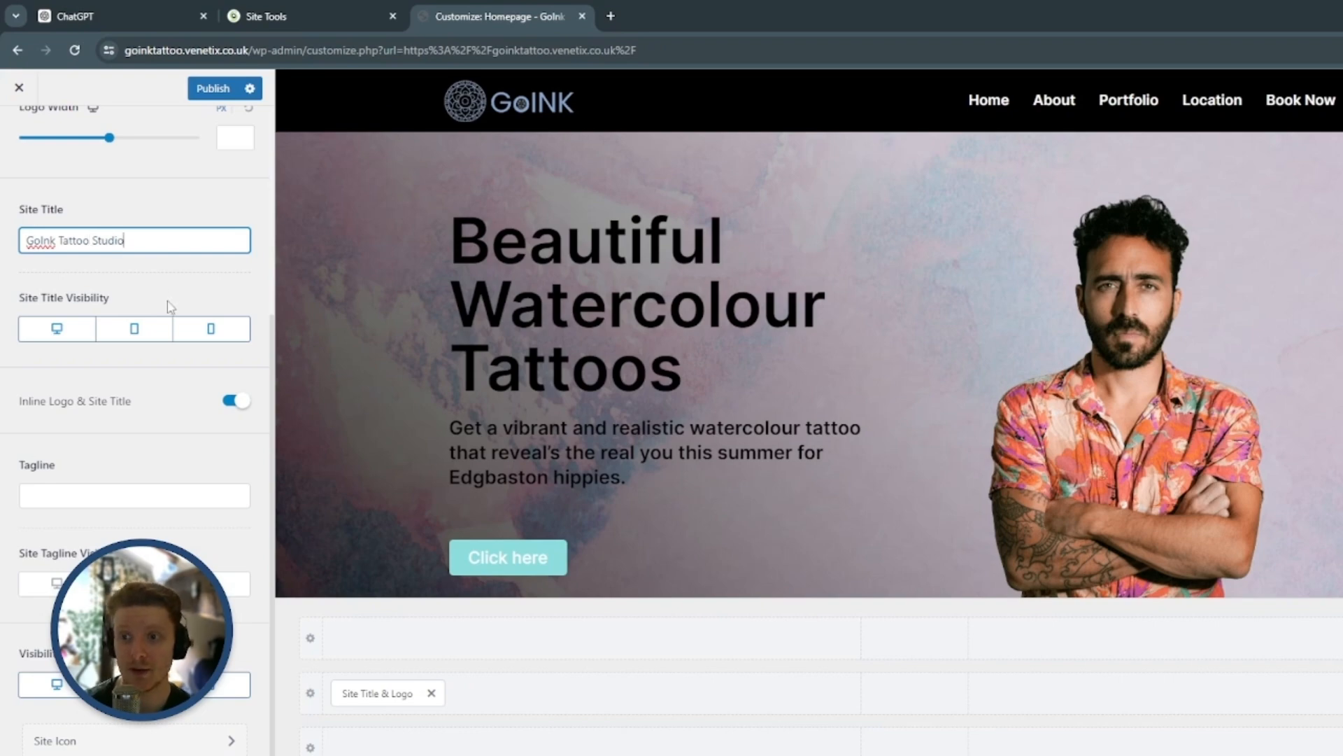
pyautogui.click(168, 283)
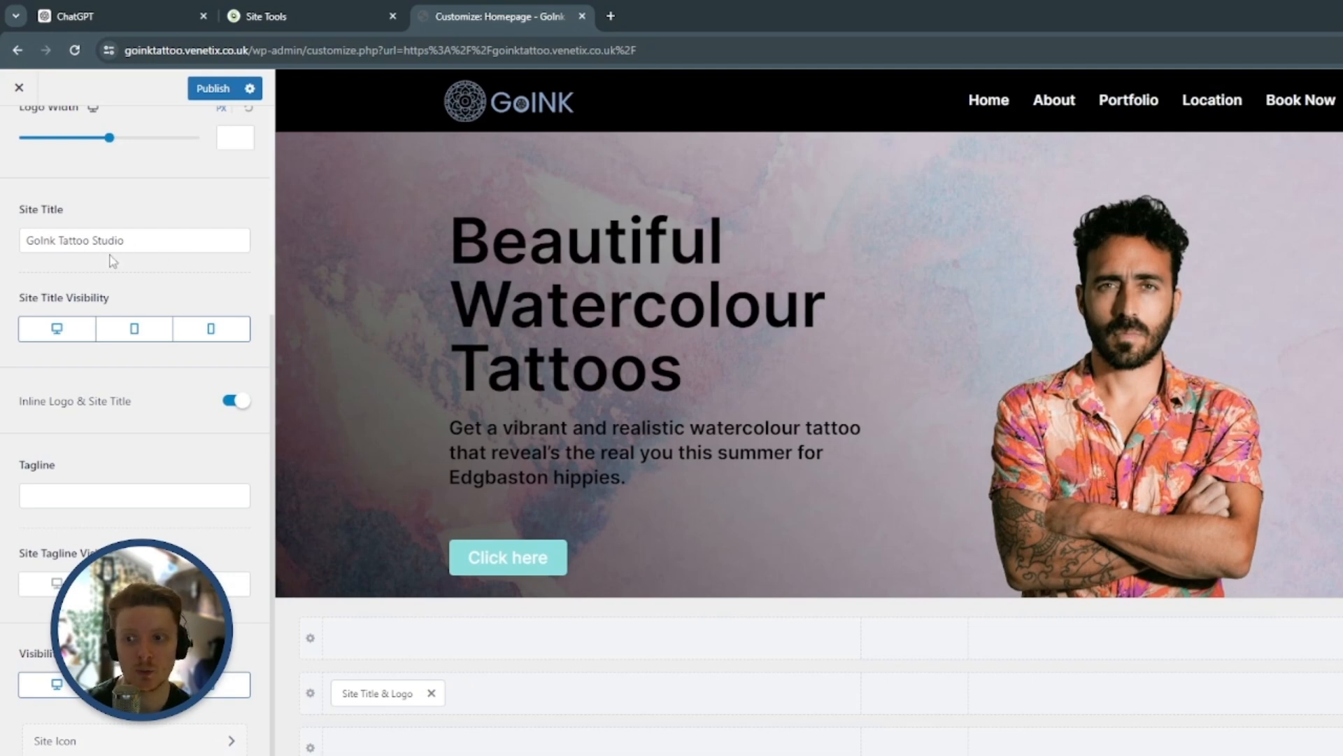
# Set the site tagline to "Top Specialised Watercolour Tattoos In Wells"
pyautogui.click(170, 464)
pyautogui.write('Top Specialised Watercolour Tattoos I')
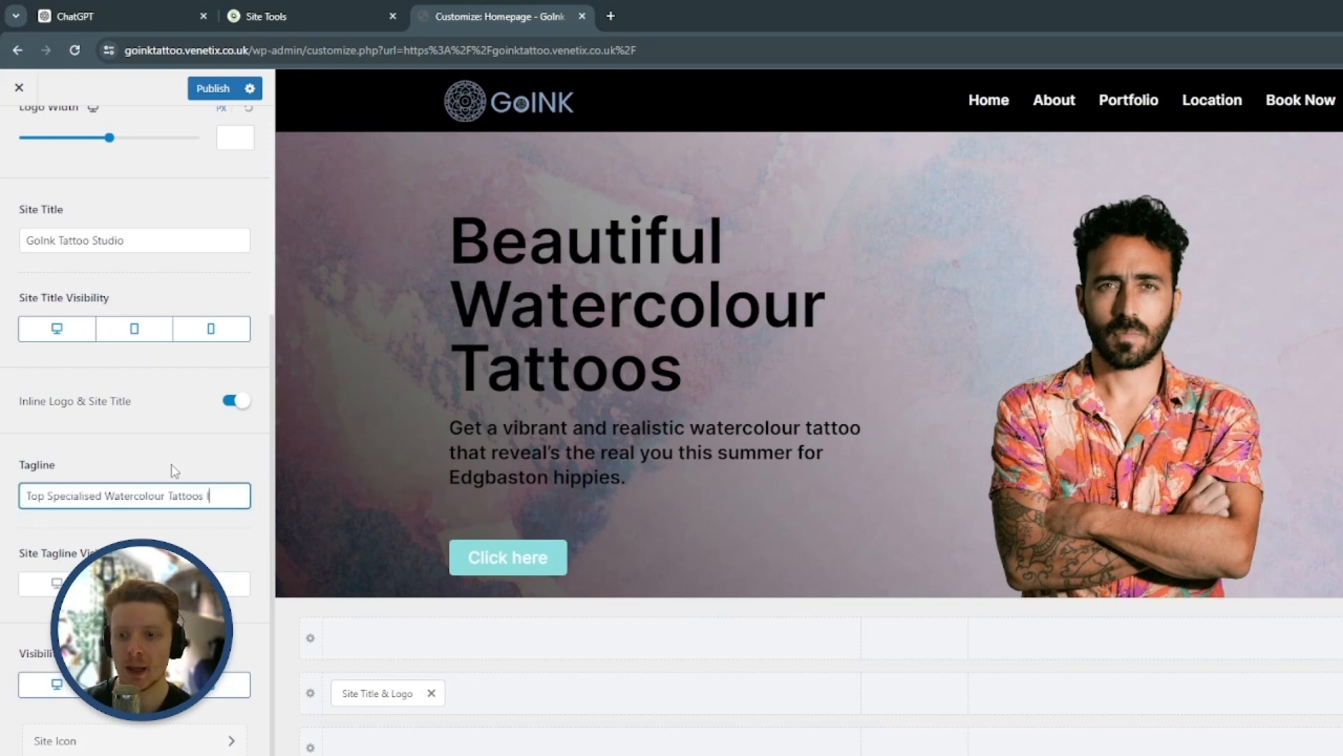
pyautogui.write('n Wells')
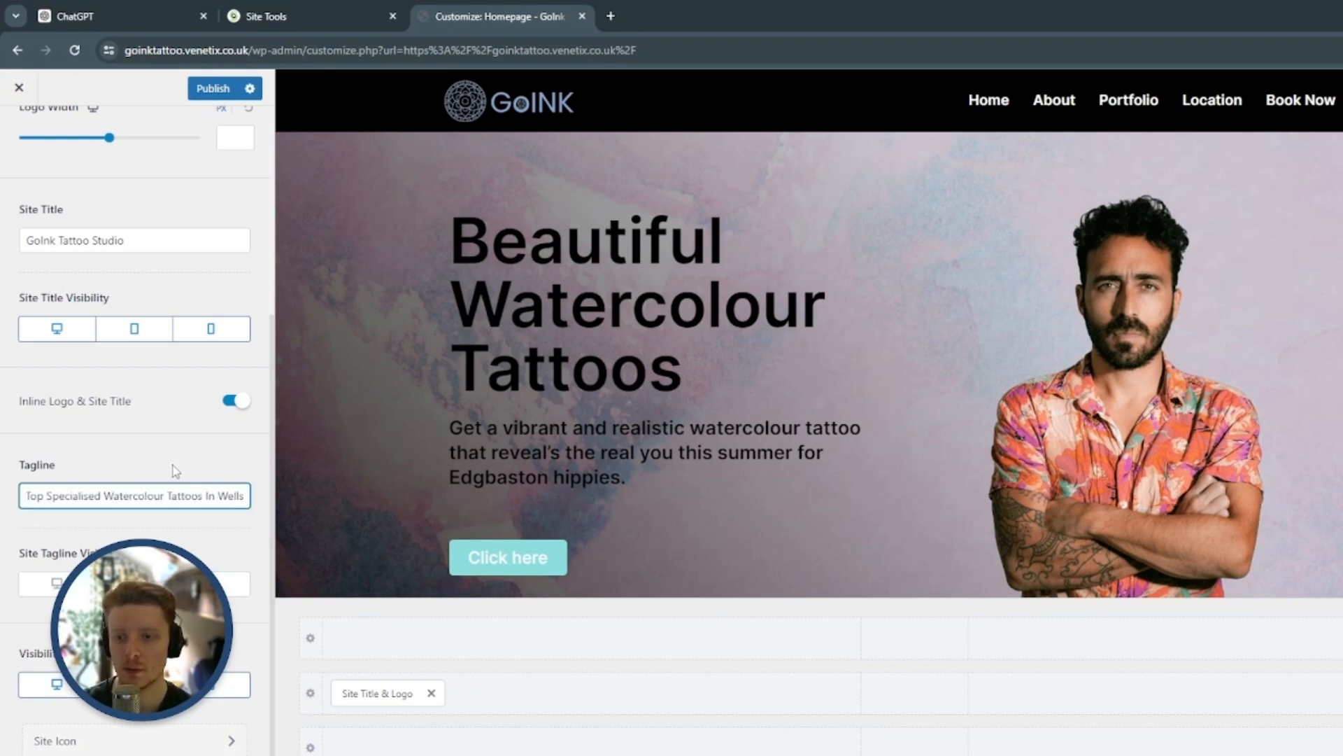
pyautogui.click(192, 460)
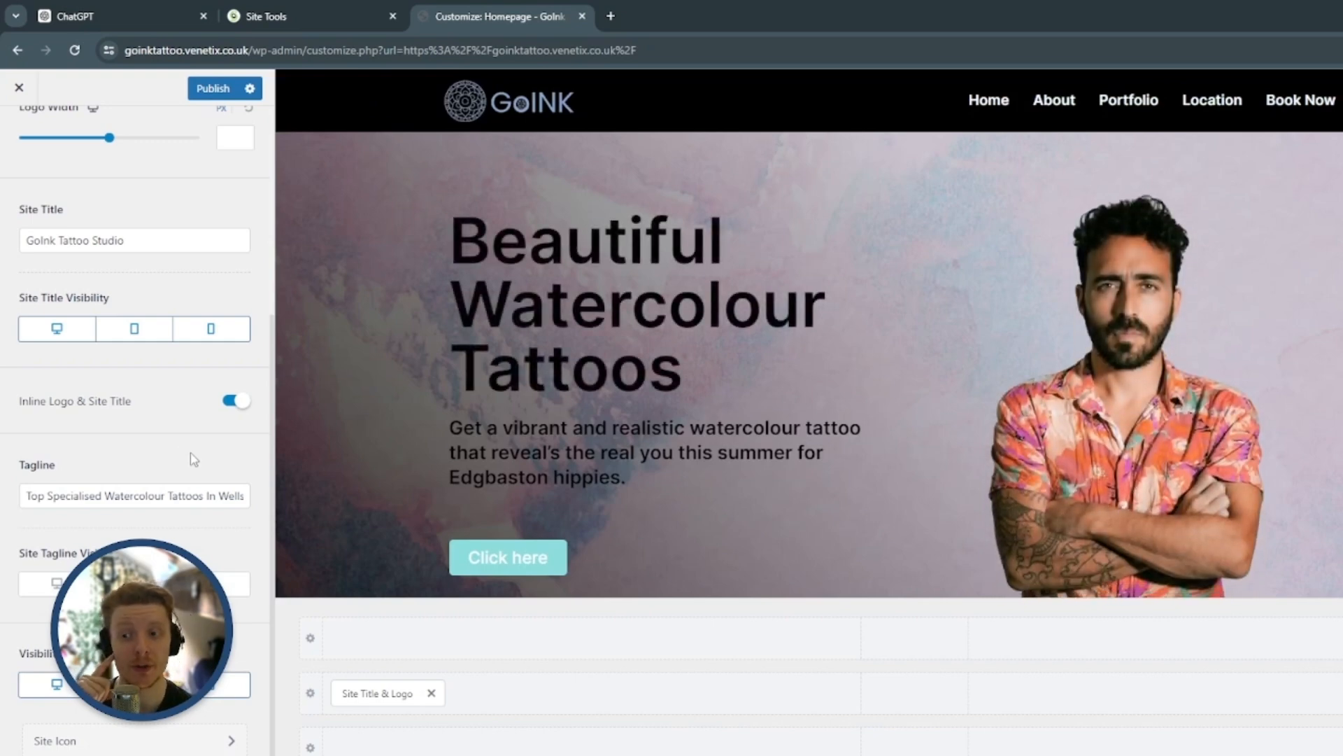
# Publish the site title and tagline changes and close the Customizer
pyautogui.scroll(5, 180, 477)
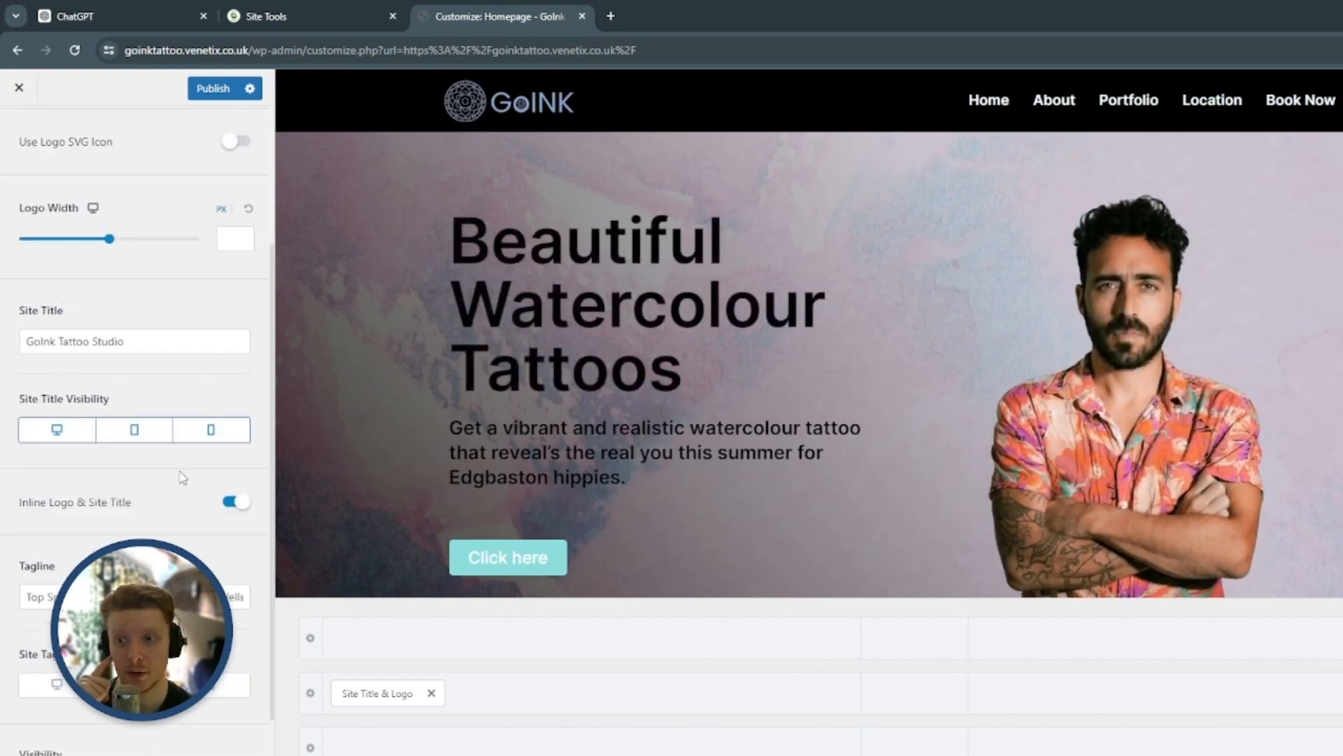
pyautogui.click(210, 90)
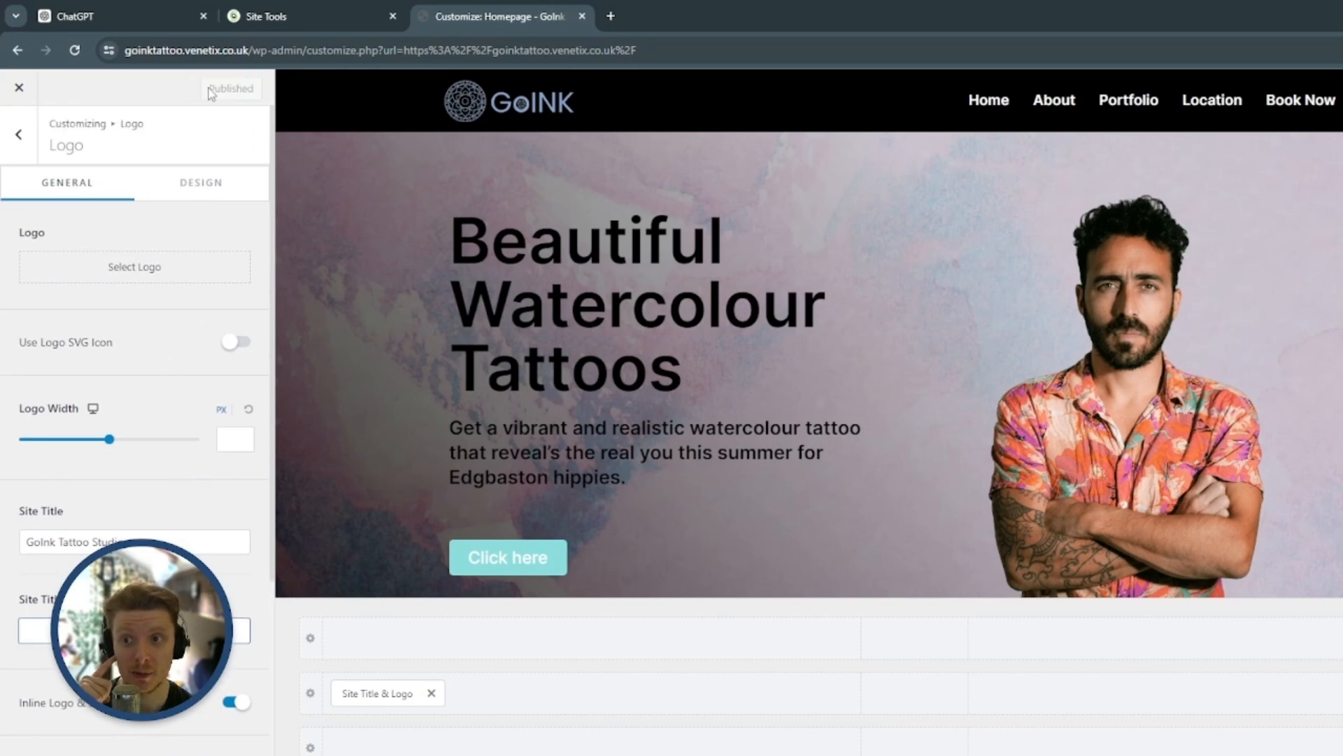
pyautogui.click(18, 89)
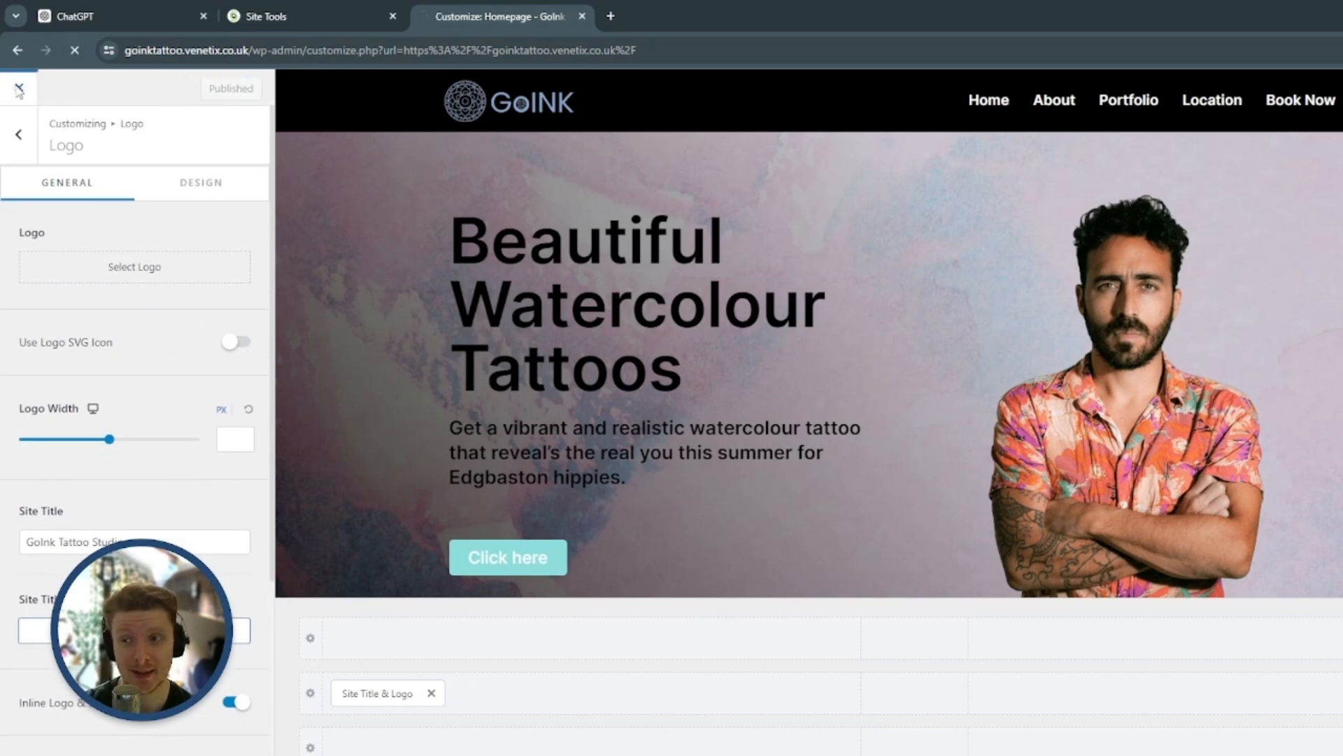
pyautogui.moveTo(20, 91)
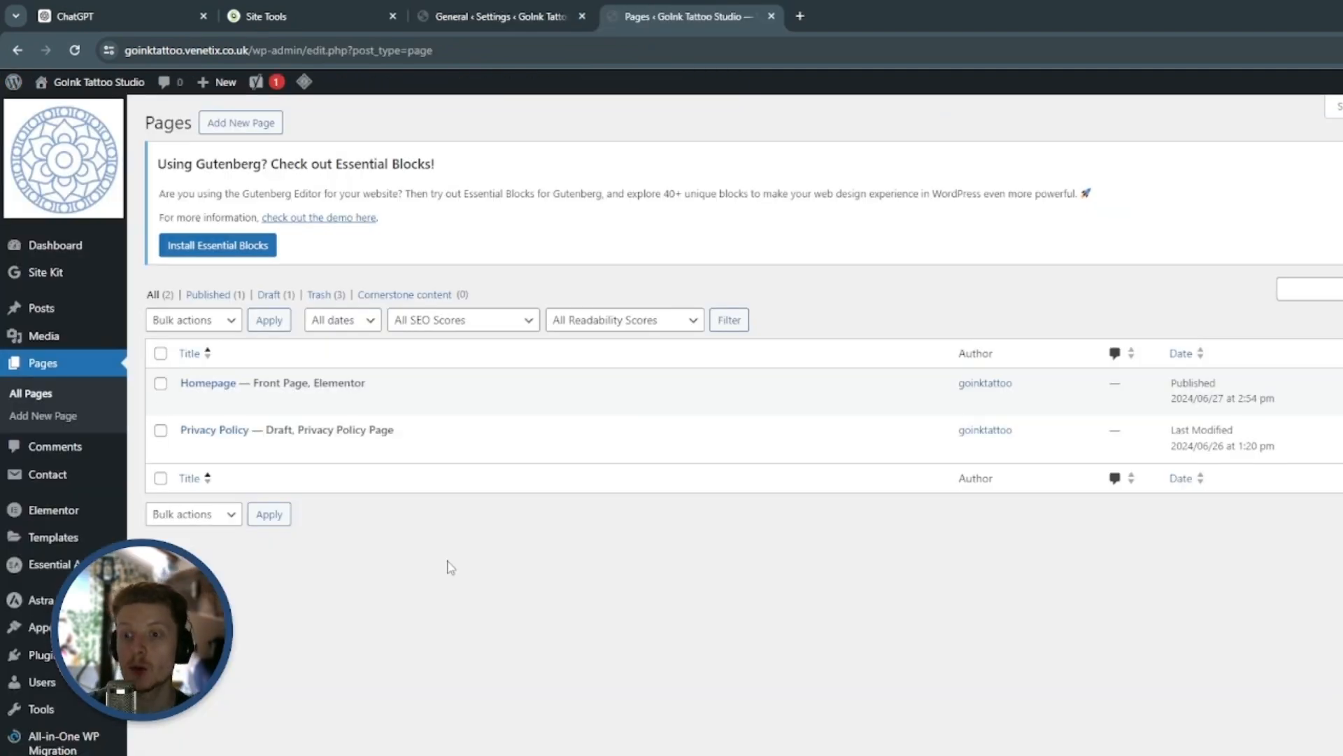
# Set the Homepage page's Yoast meta description to "We lovingly create high quality watercolour tattoos for Edgbaston hippies. Be one of our hundreds of happy clients today!"
pyautogui.click(189, 402)
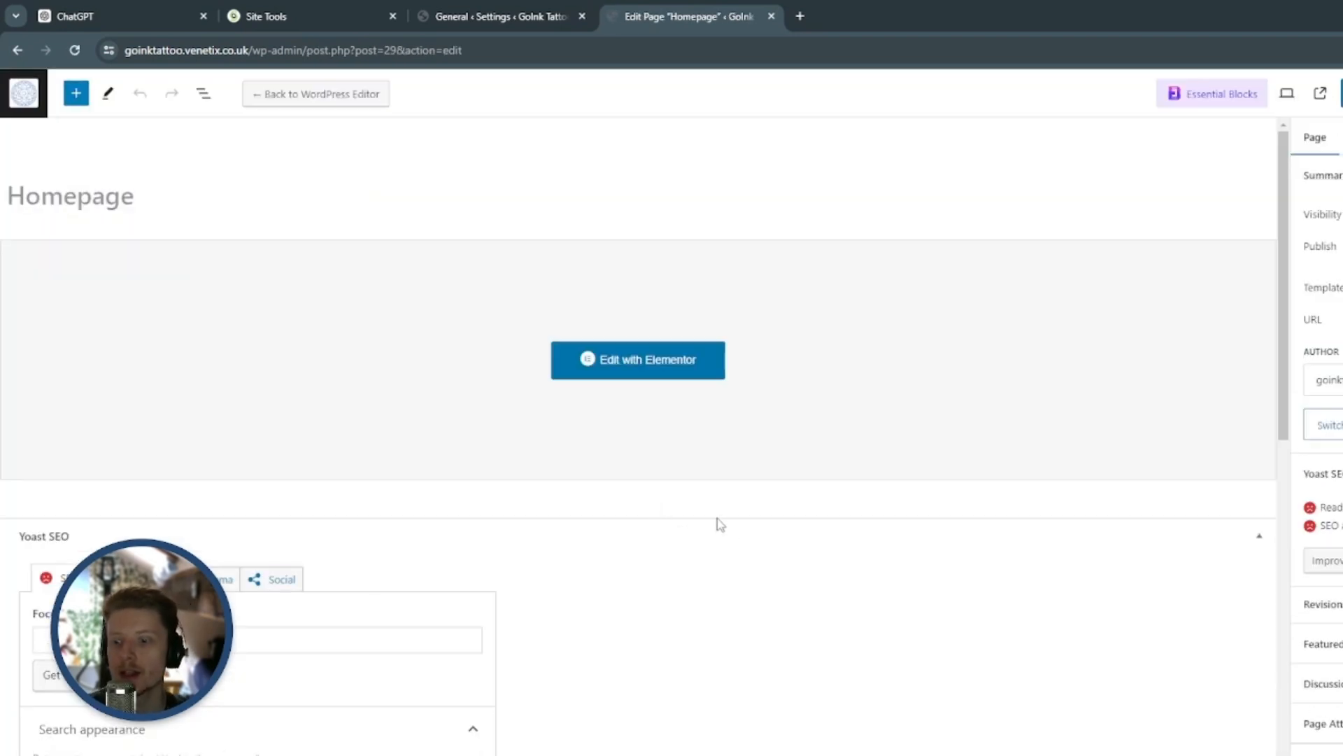
pyautogui.scroll(-5, 715, 521)
pyautogui.scroll(-1, 711, 505)
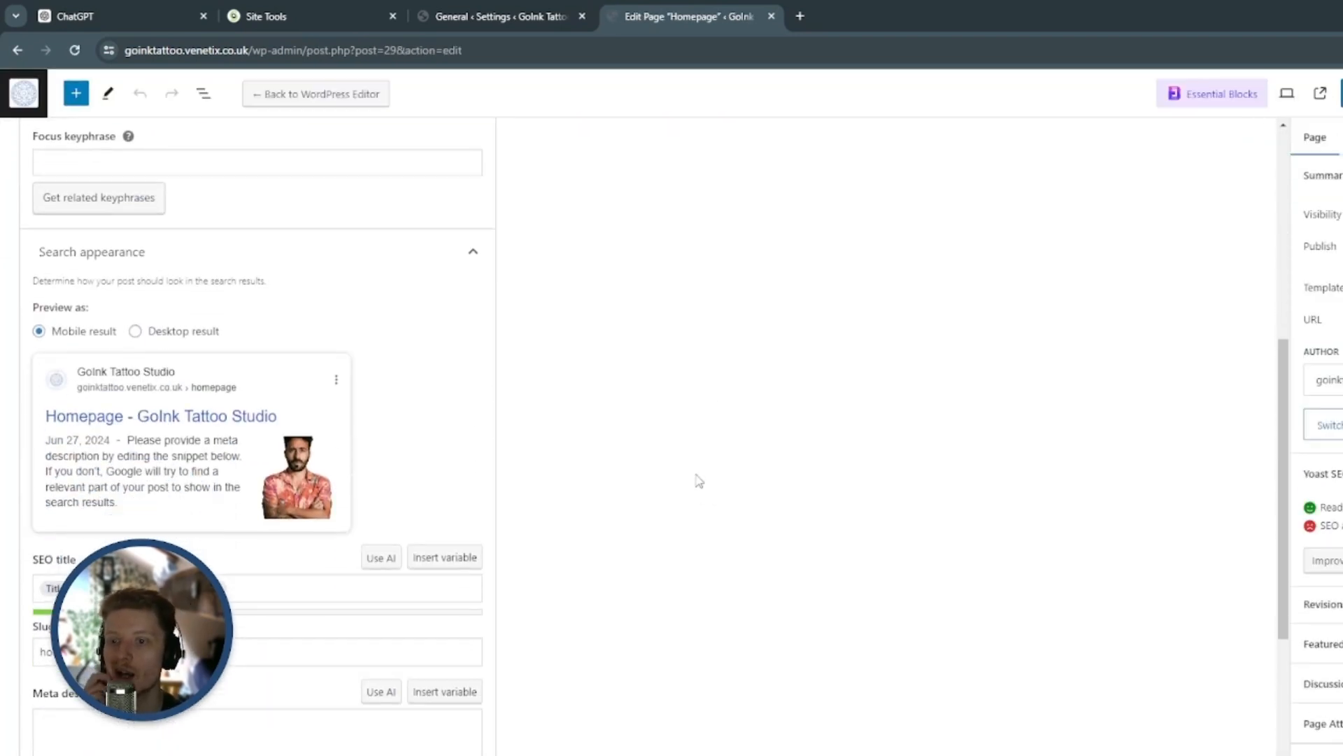
pyautogui.scroll(4, 516, 468)
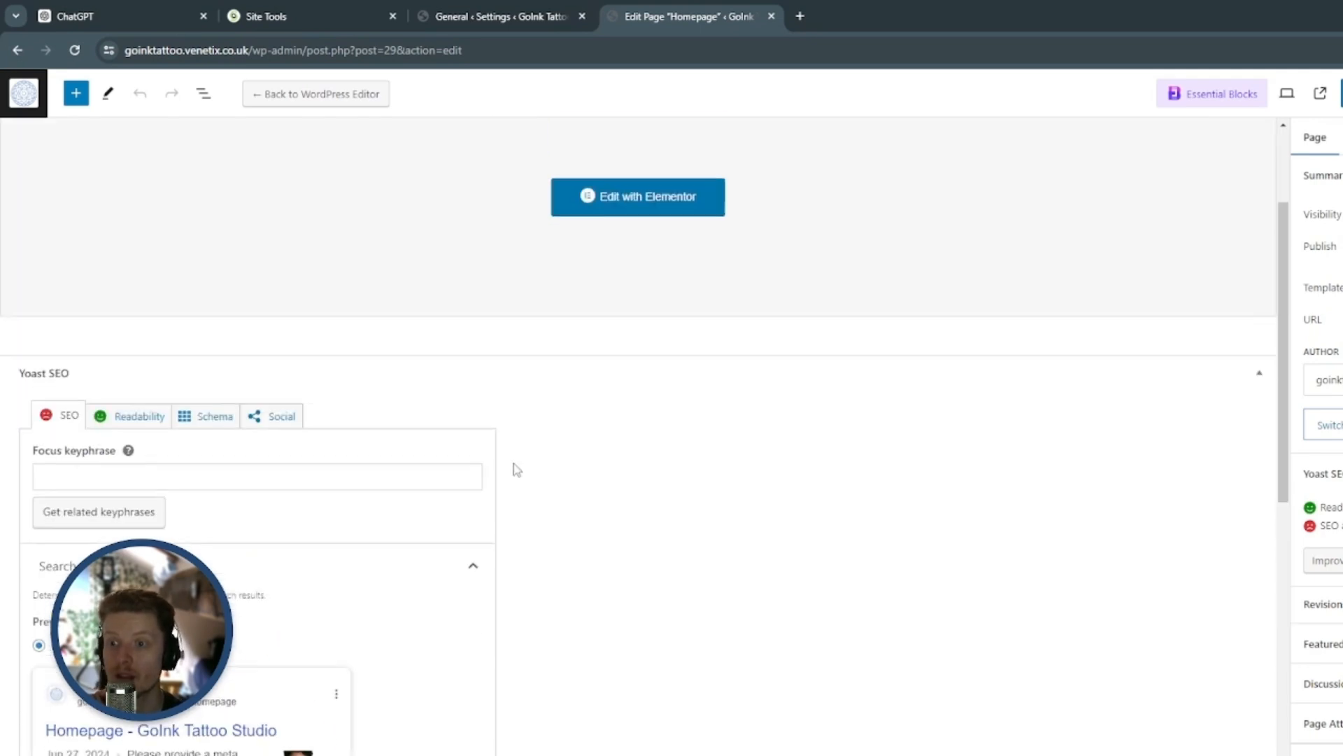
pyautogui.scroll(-6, 417, 390)
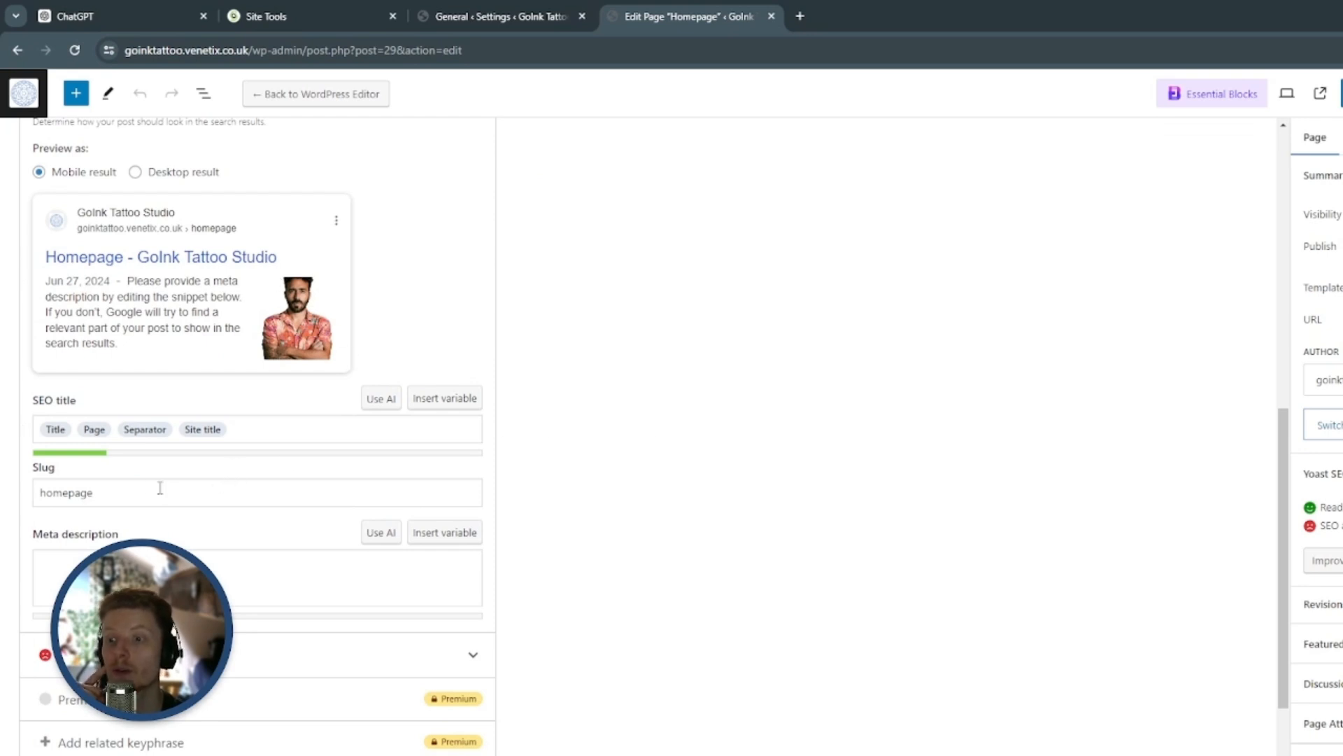
pyautogui.scroll(-1, 125, 487)
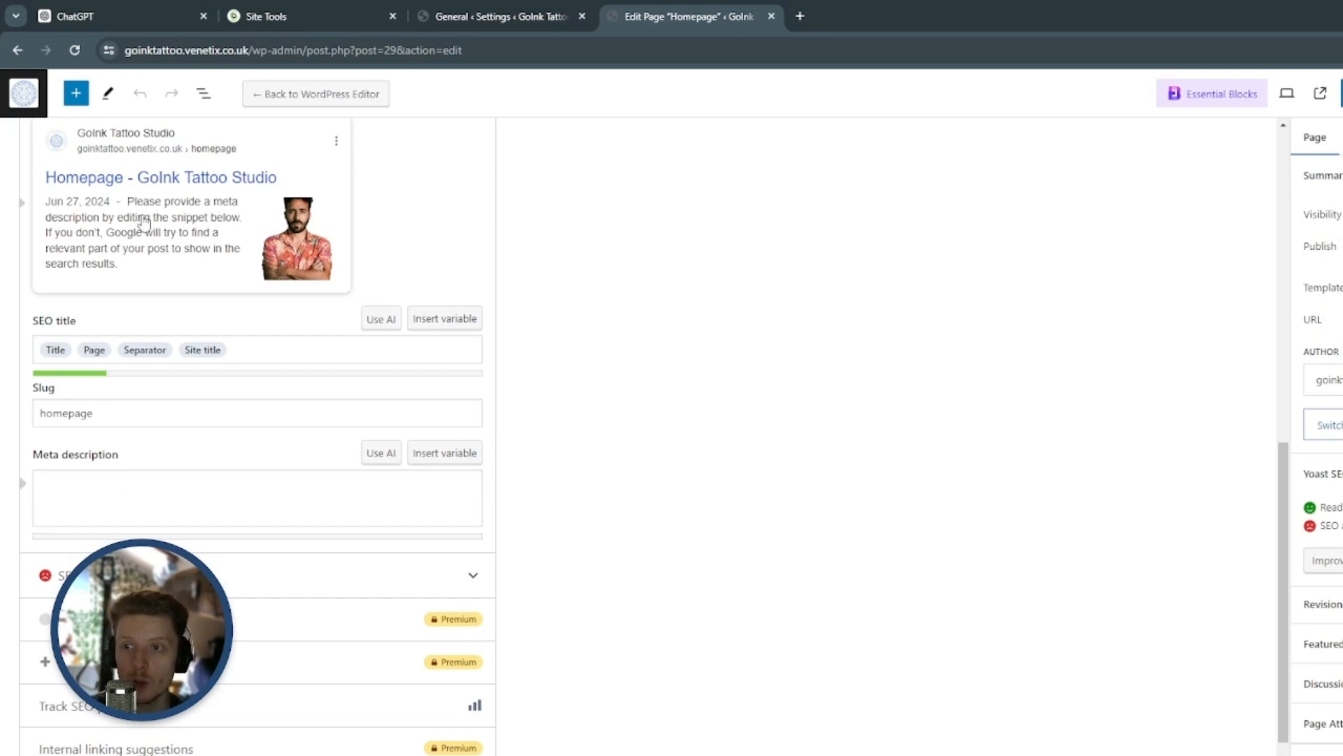
pyautogui.click(155, 487)
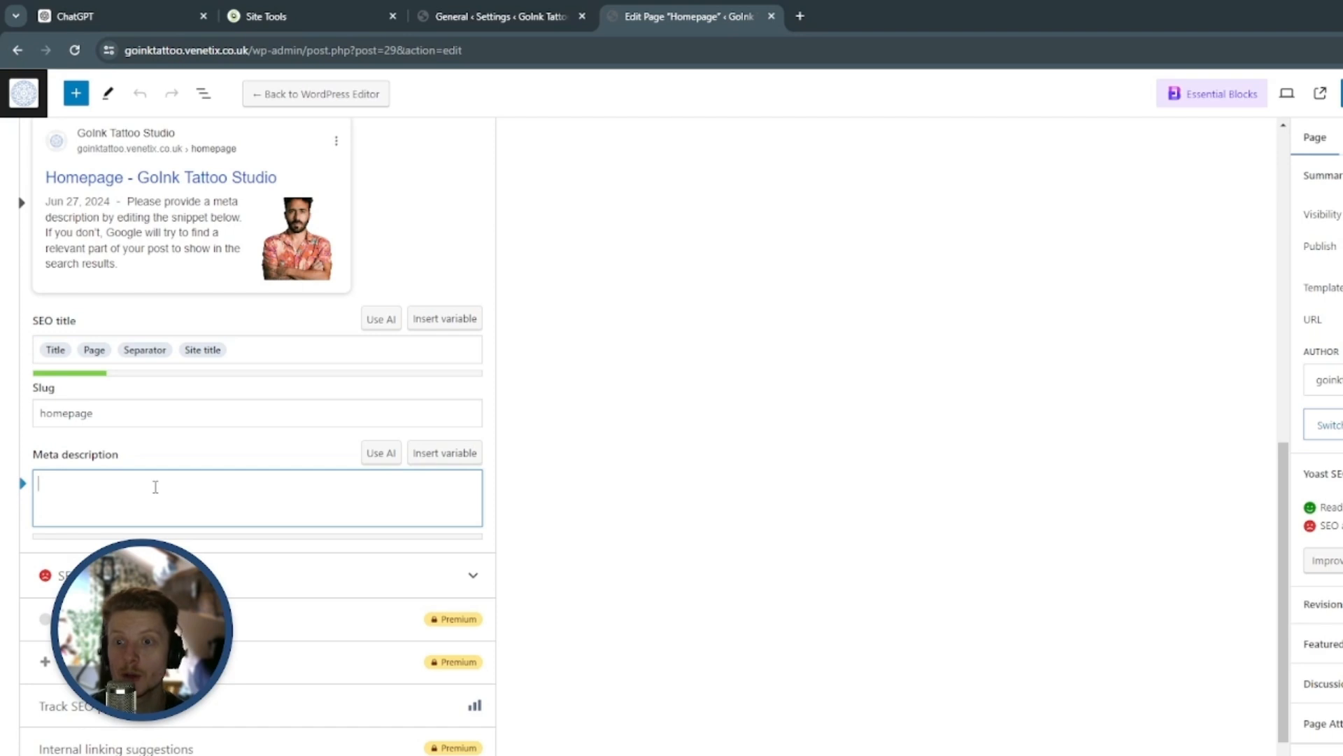
pyautogui.write('We lovingly create high quality watercolour tattoos for Edgbaston hippies. Be one of our hundreds of happy clients today!')
pyautogui.click(774, 498)
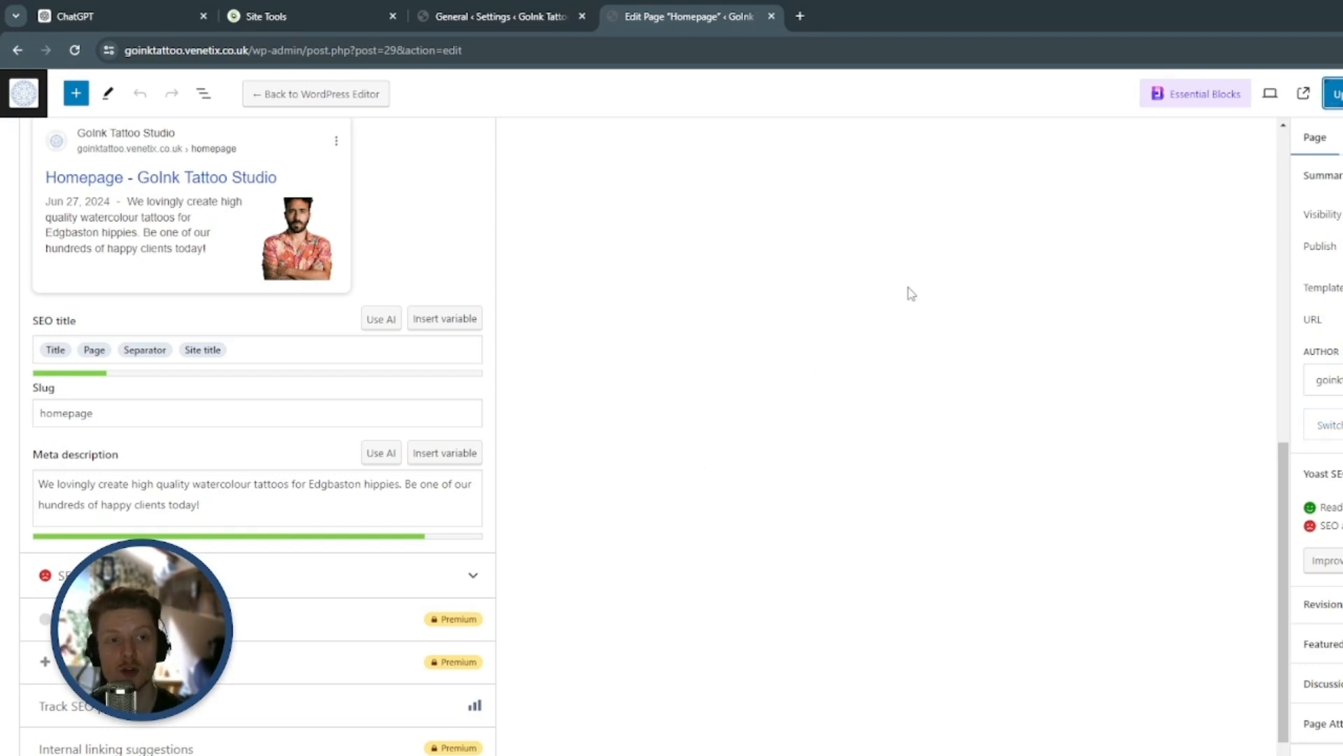
pyautogui.scroll(10, 612, 381)
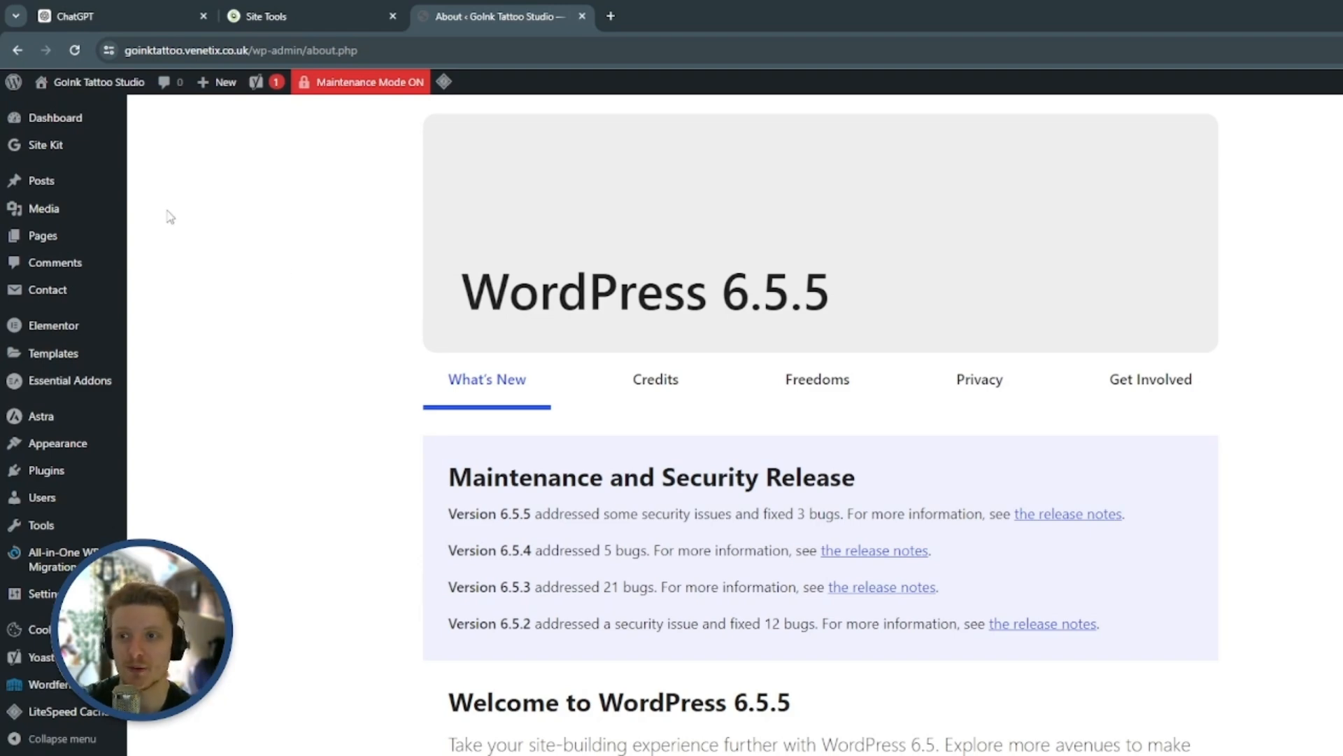
# Open the live homepage in Elementor and check the HTML tag of the "Beautiful Watercolour Tattoos" heading
pyautogui.click(104, 119)
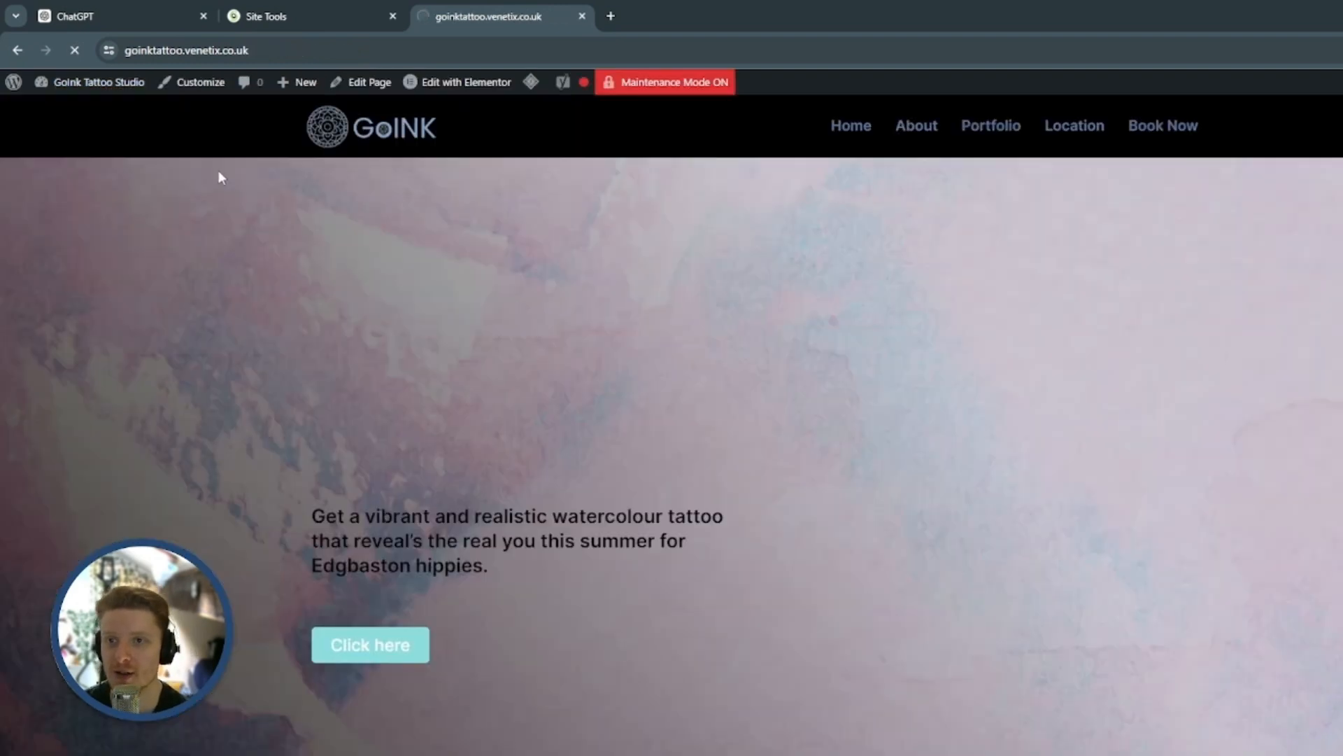
pyautogui.moveTo(495, 96)
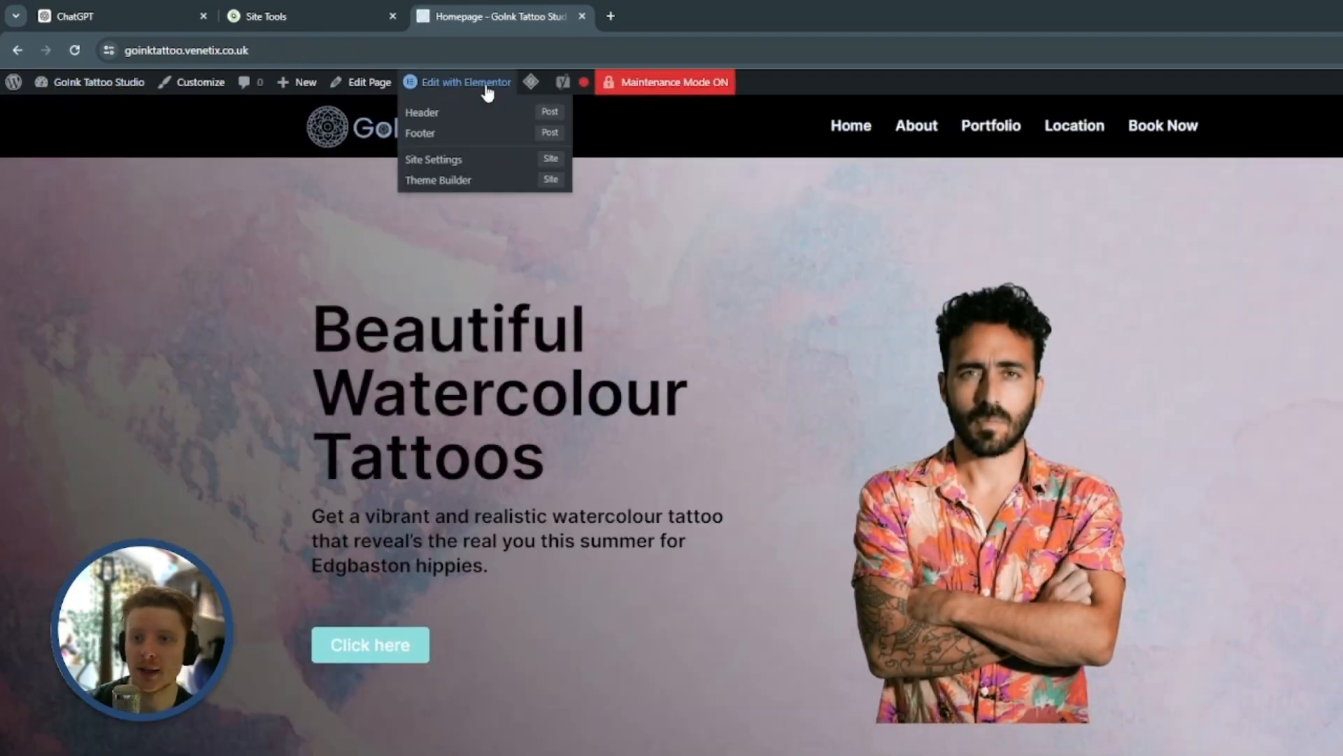
pyautogui.click(488, 89)
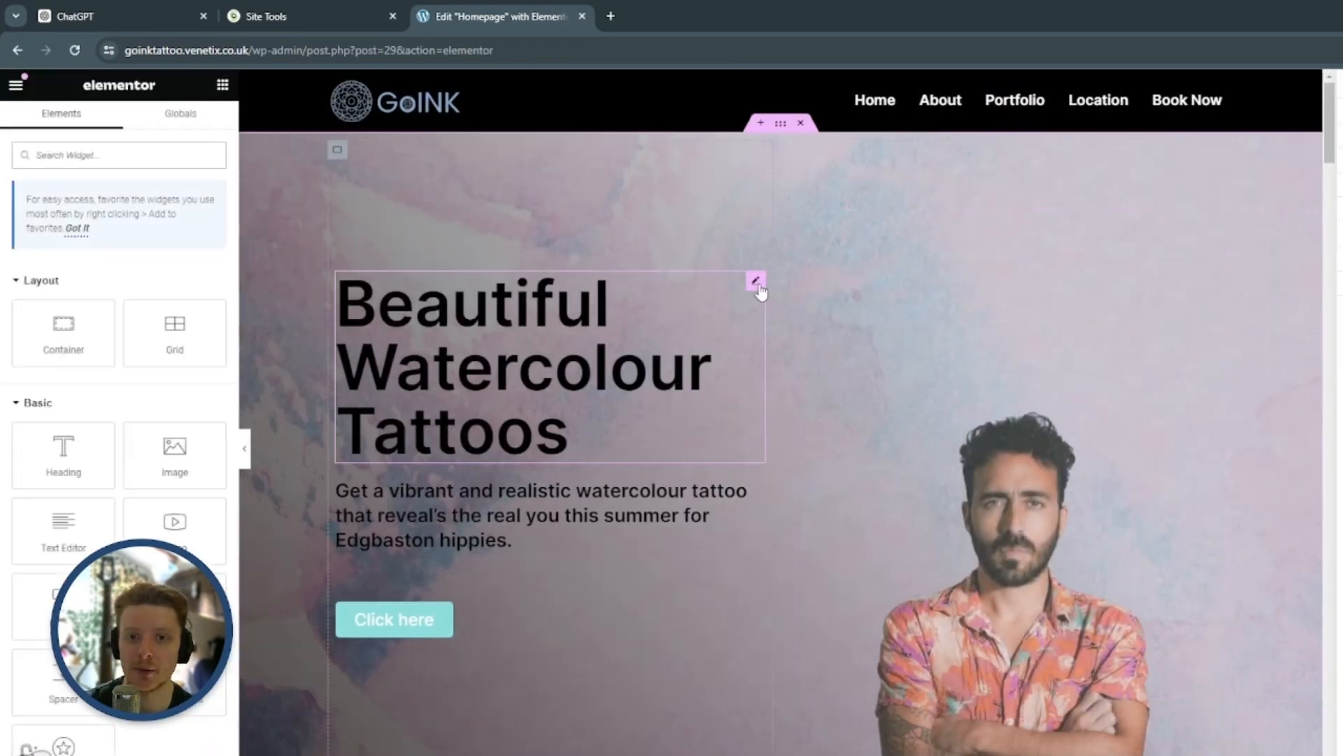
pyautogui.click(757, 282)
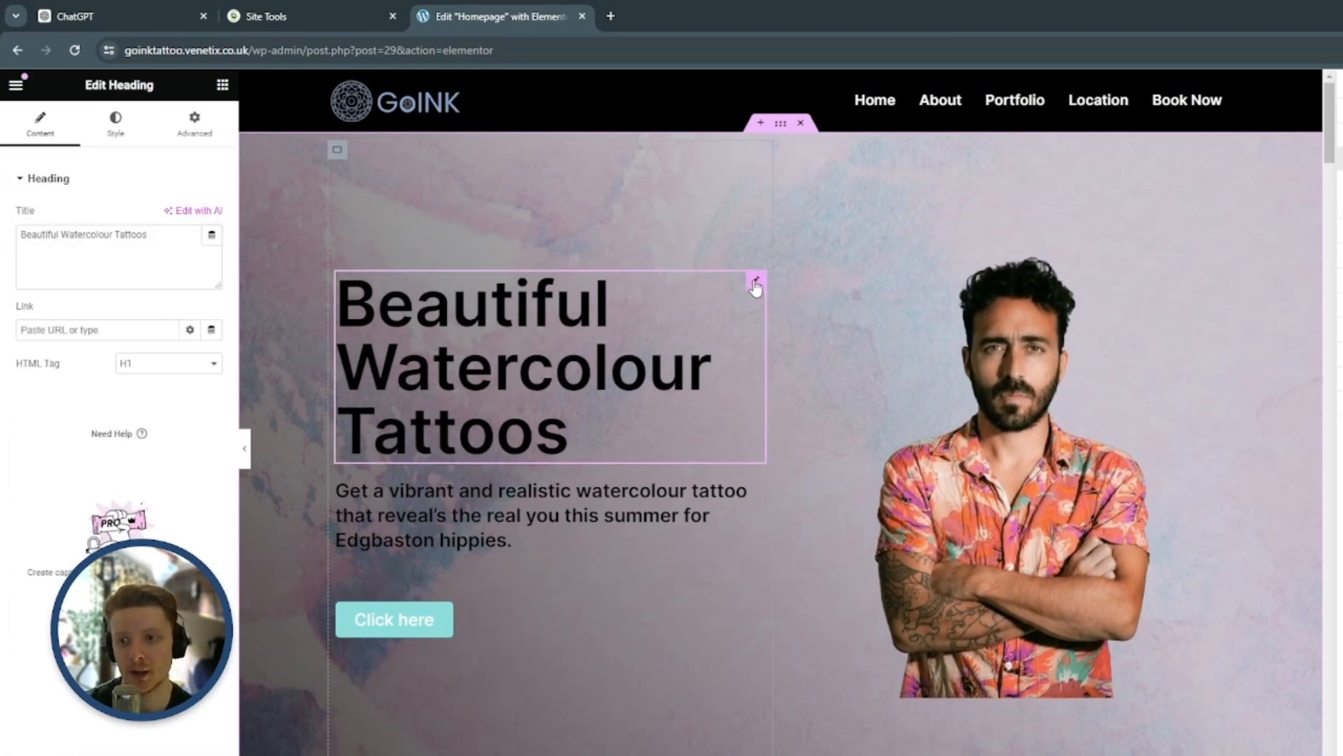
# Set the HTML tag of the "No surprise extra day sittings" heading to H2
pyautogui.scroll(-3, 581, 340)
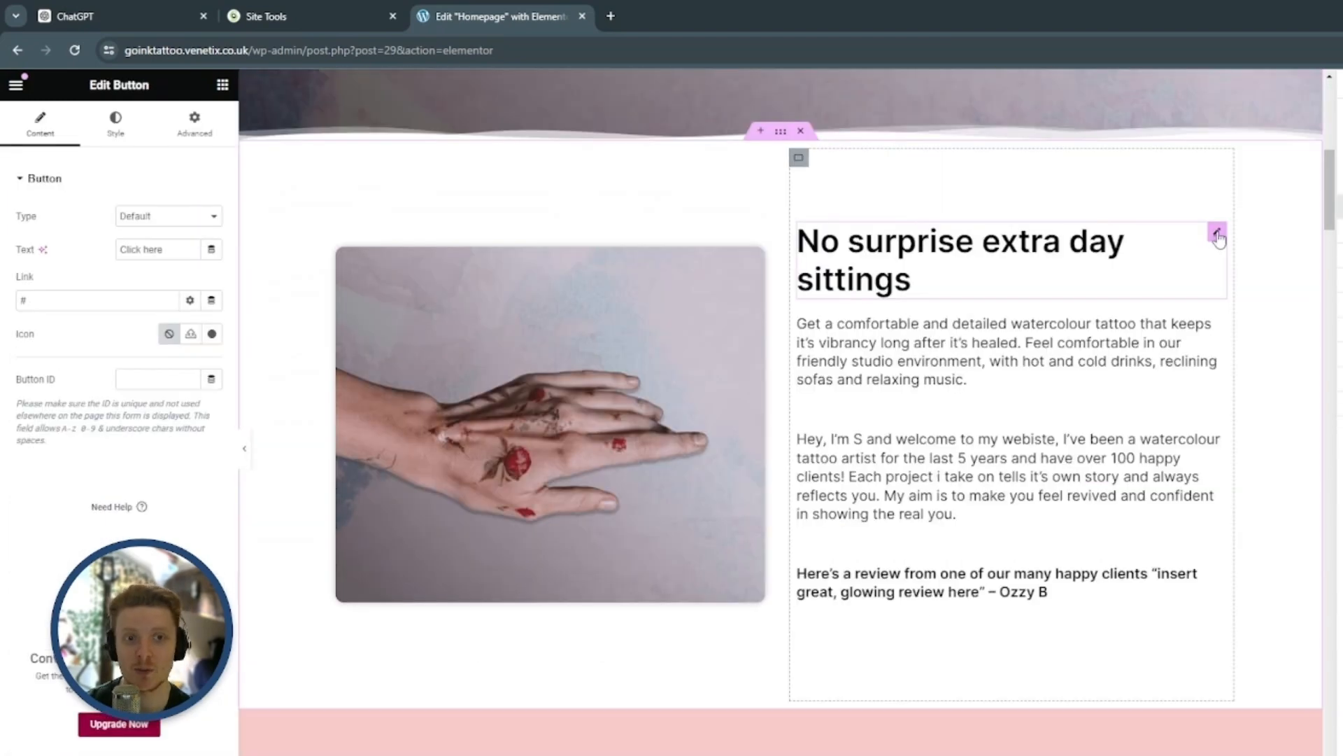
pyautogui.click(1217, 235)
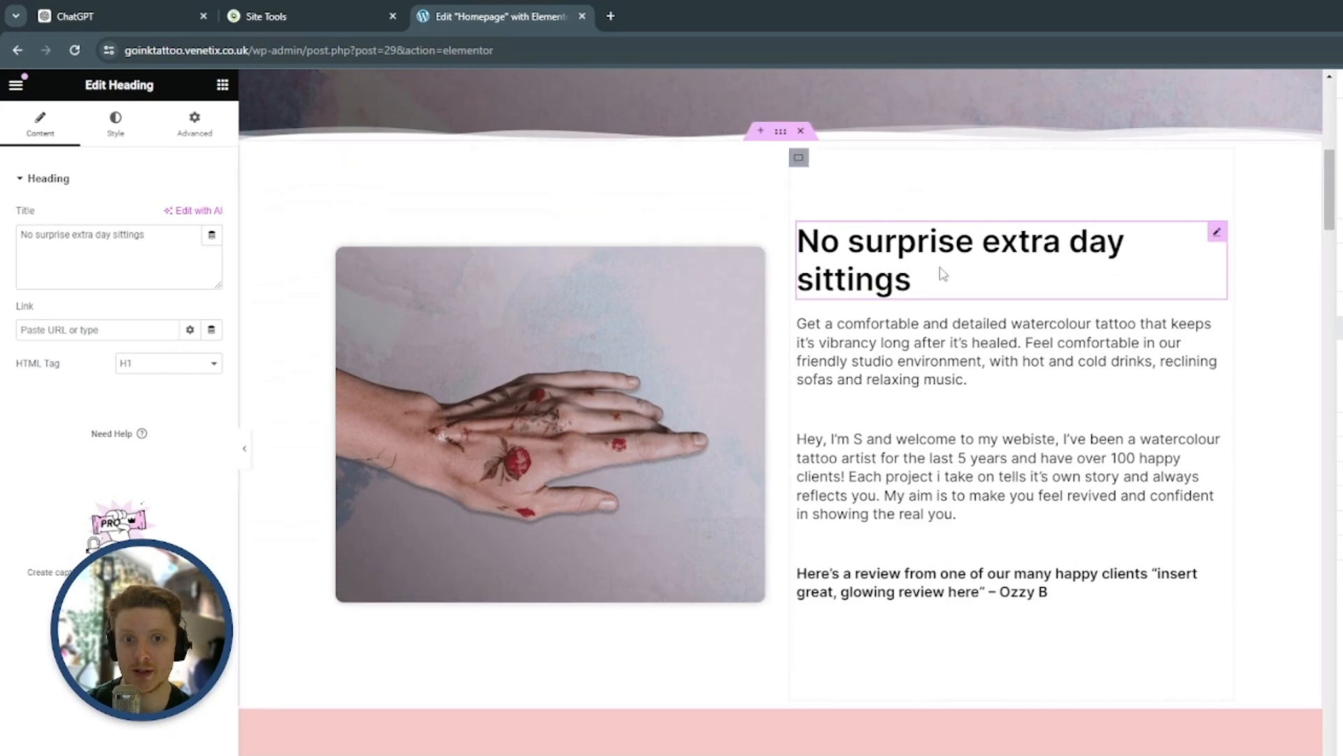
pyautogui.click(186, 367)
pyautogui.click(182, 387)
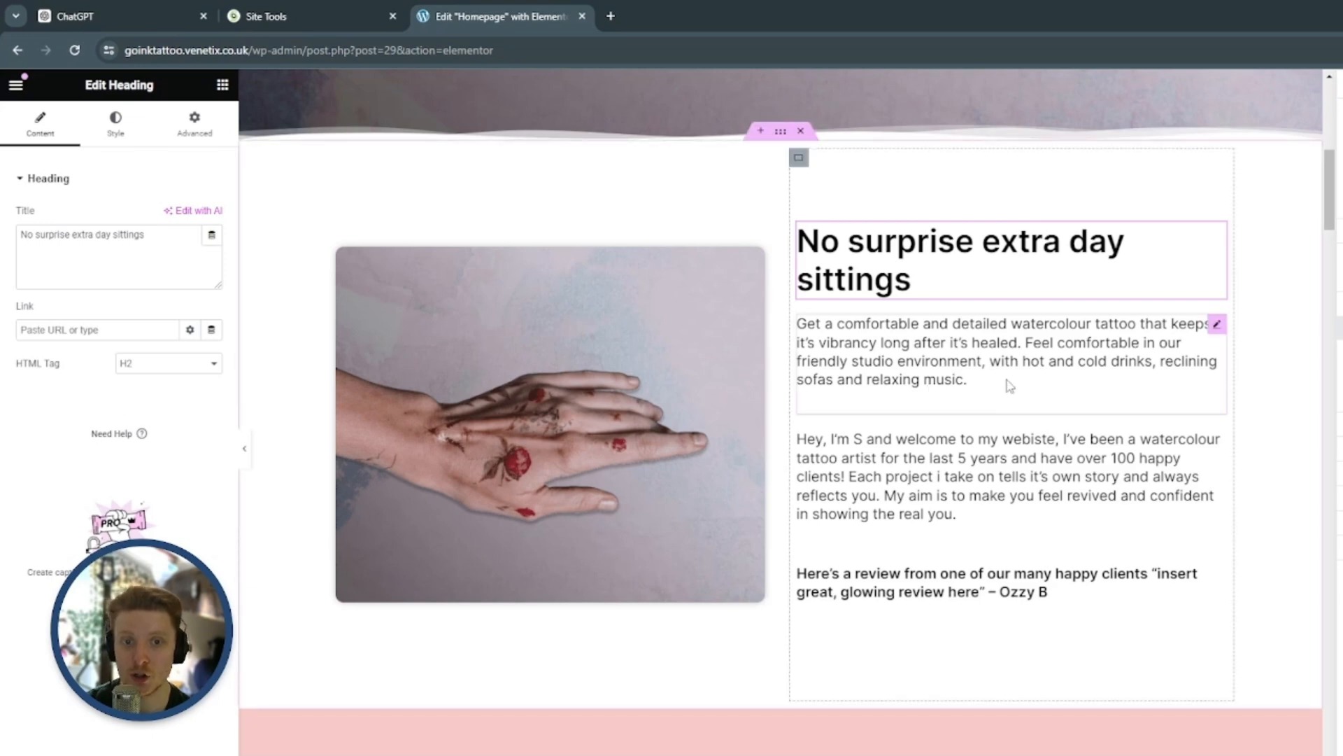
# Set the HTML tag of the "Pristine And Paint-like Watercolour" heading to H2
pyautogui.scroll(-5, 1086, 371)
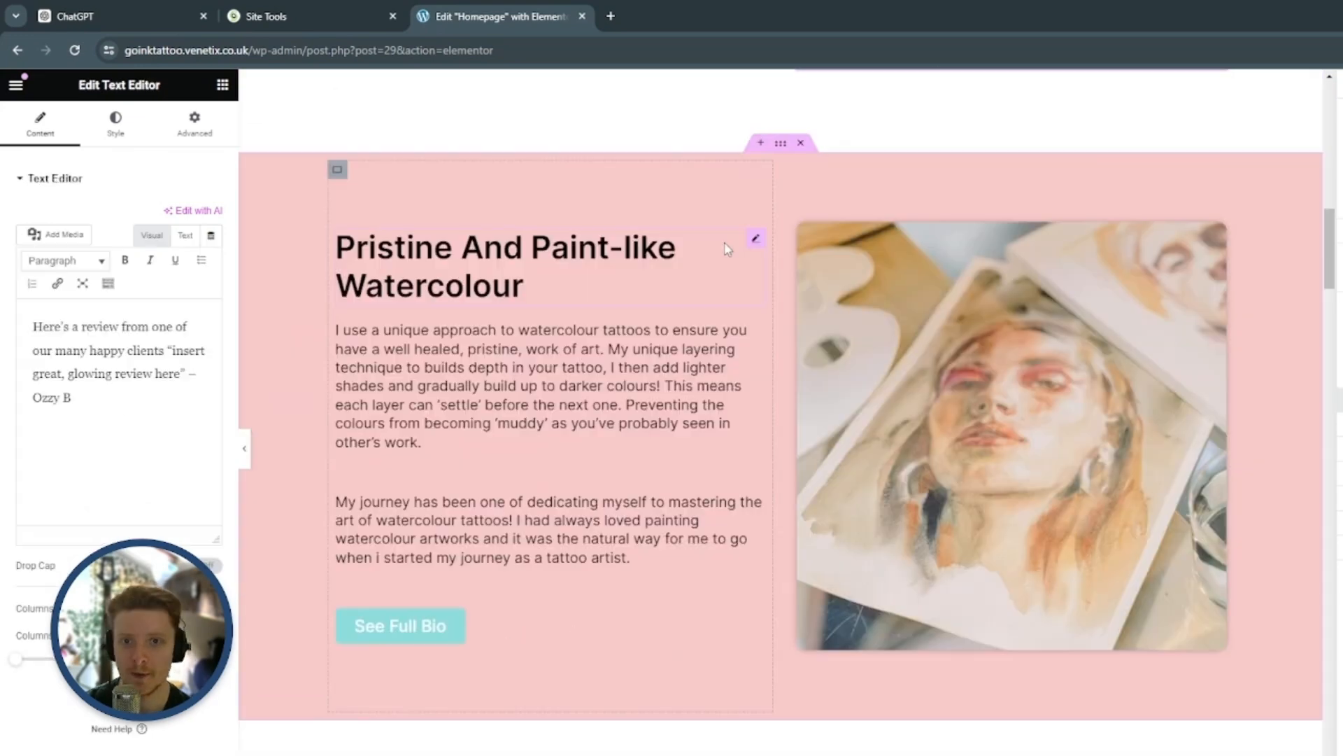
pyautogui.click(755, 238)
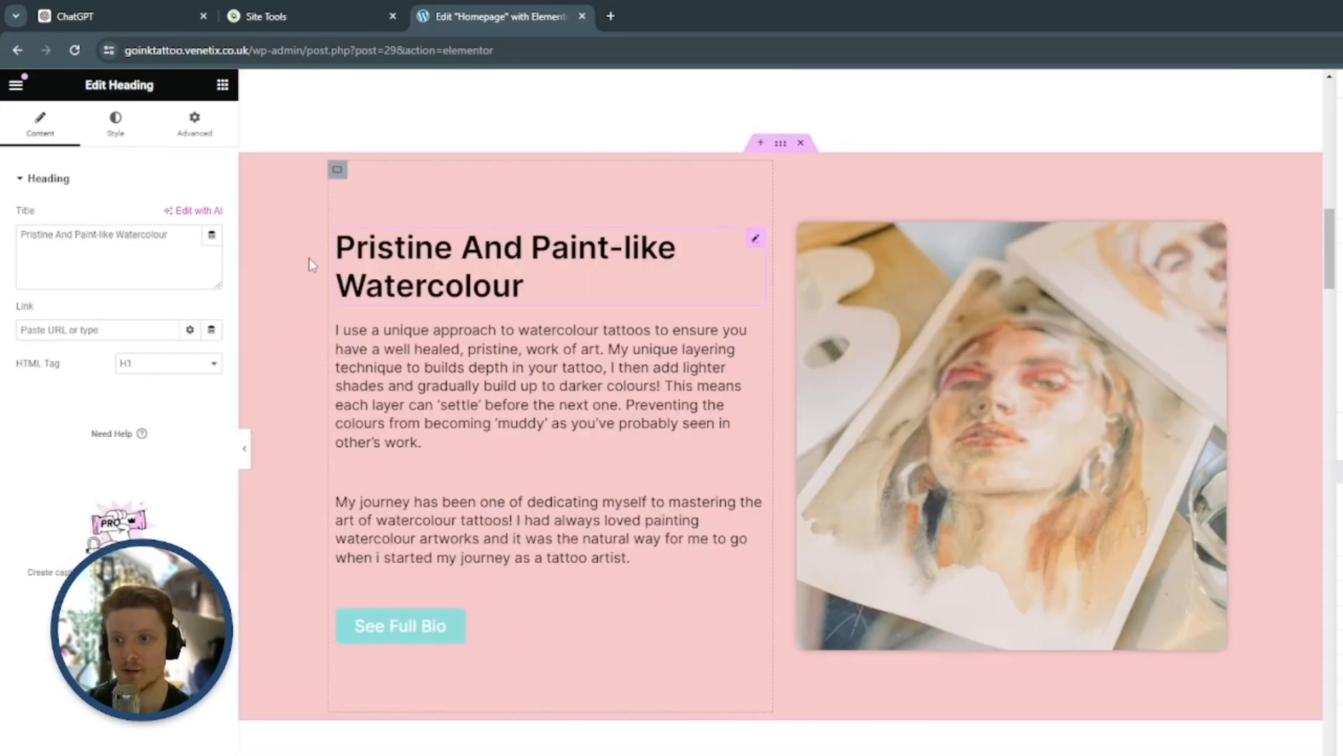
pyautogui.click(186, 365)
pyautogui.click(168, 396)
# Check the two paragraphs in the pink section and set the "My Watercolour Journey" heading's HTML tag to H2
pyautogui.scroll(-3, 743, 210)
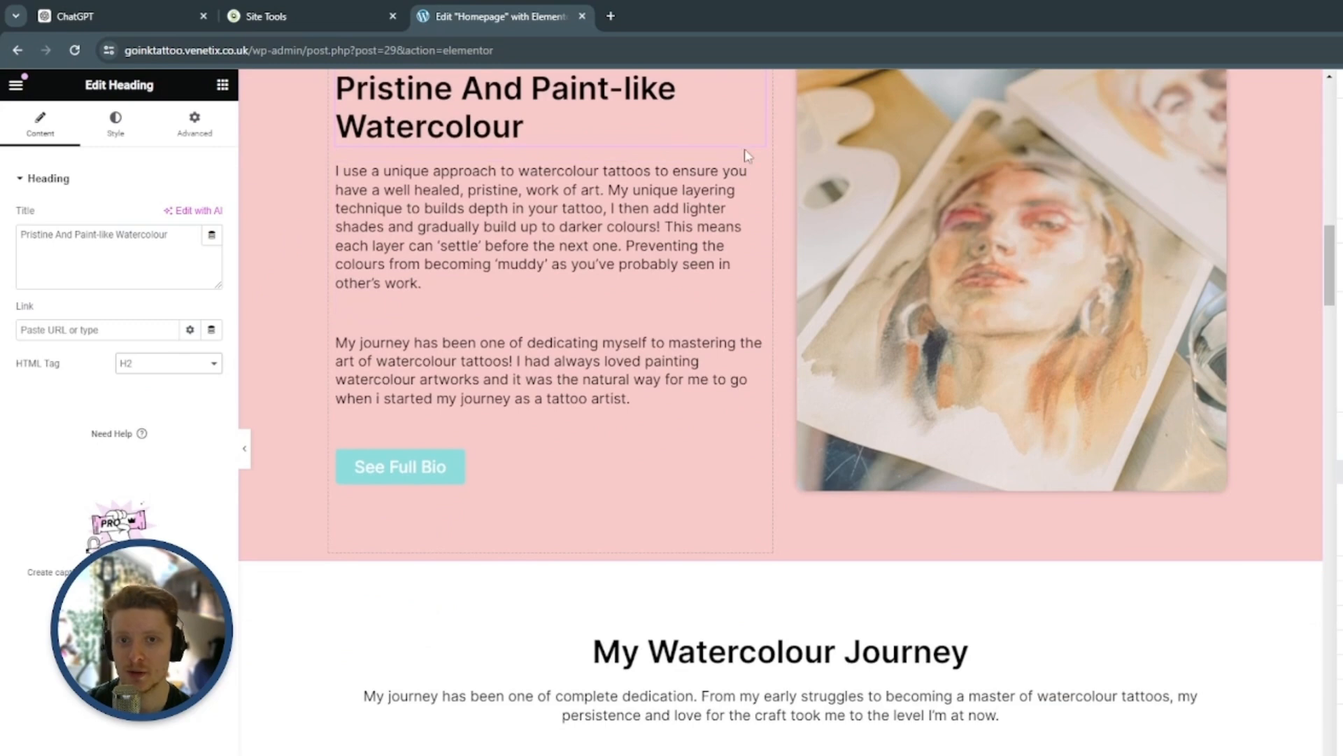
pyautogui.click(752, 175)
pyautogui.click(757, 342)
pyautogui.scroll(-5, 669, 300)
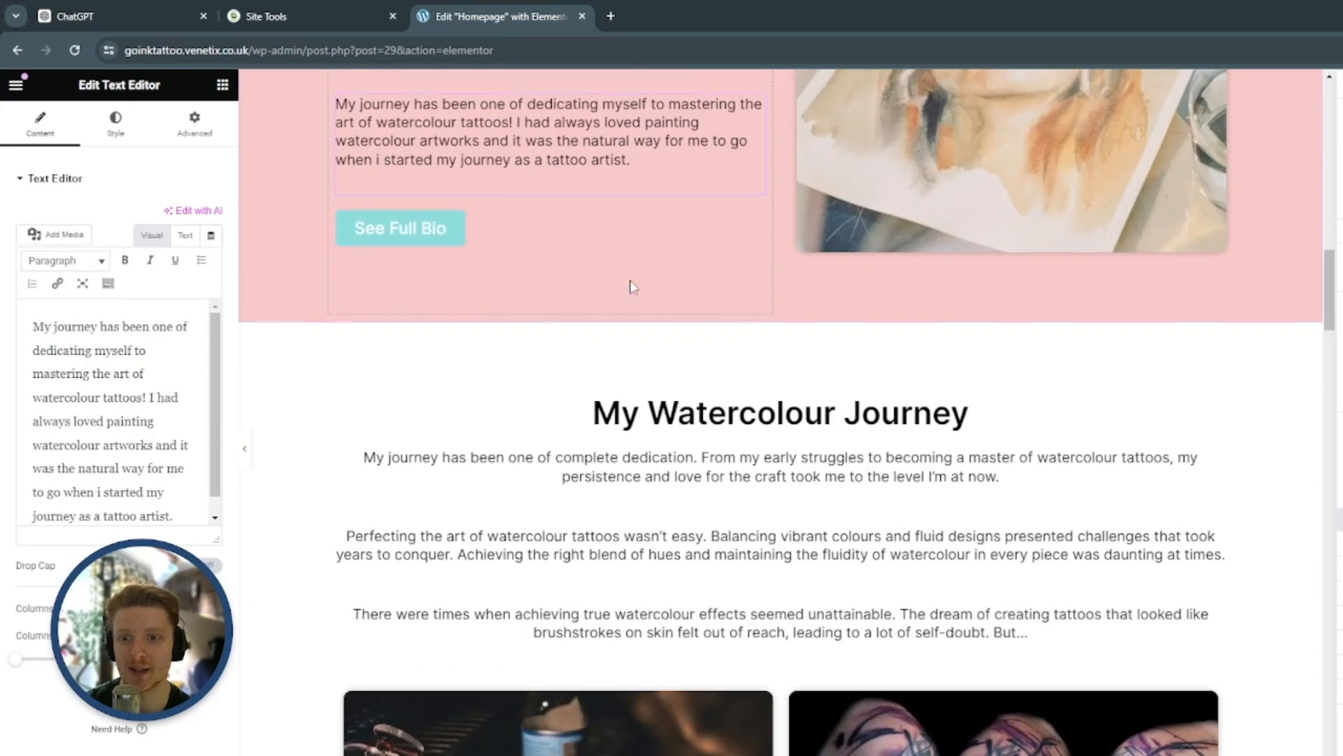
pyautogui.click(1215, 247)
pyautogui.click(168, 363)
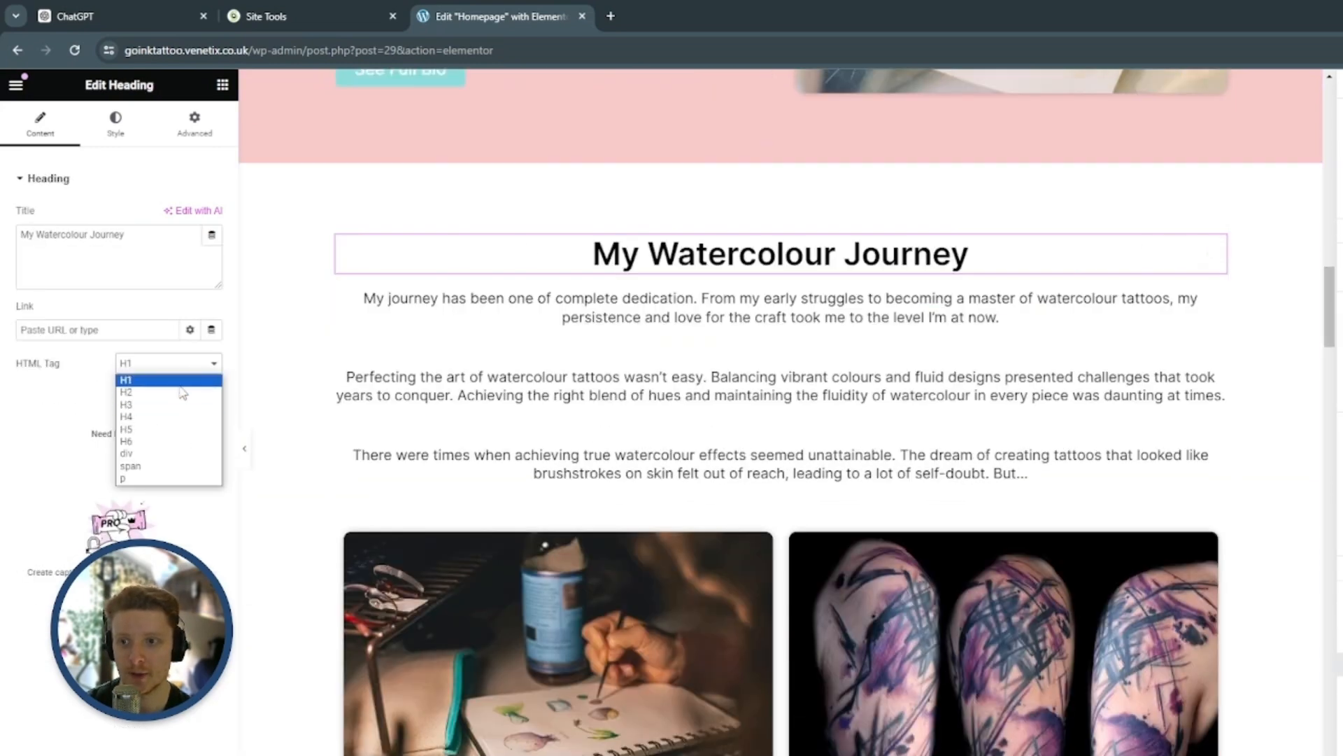
pyautogui.click(176, 393)
# Set the HTML tag of the "My Portfolio" heading to H2
pyautogui.scroll(-10, 664, 324)
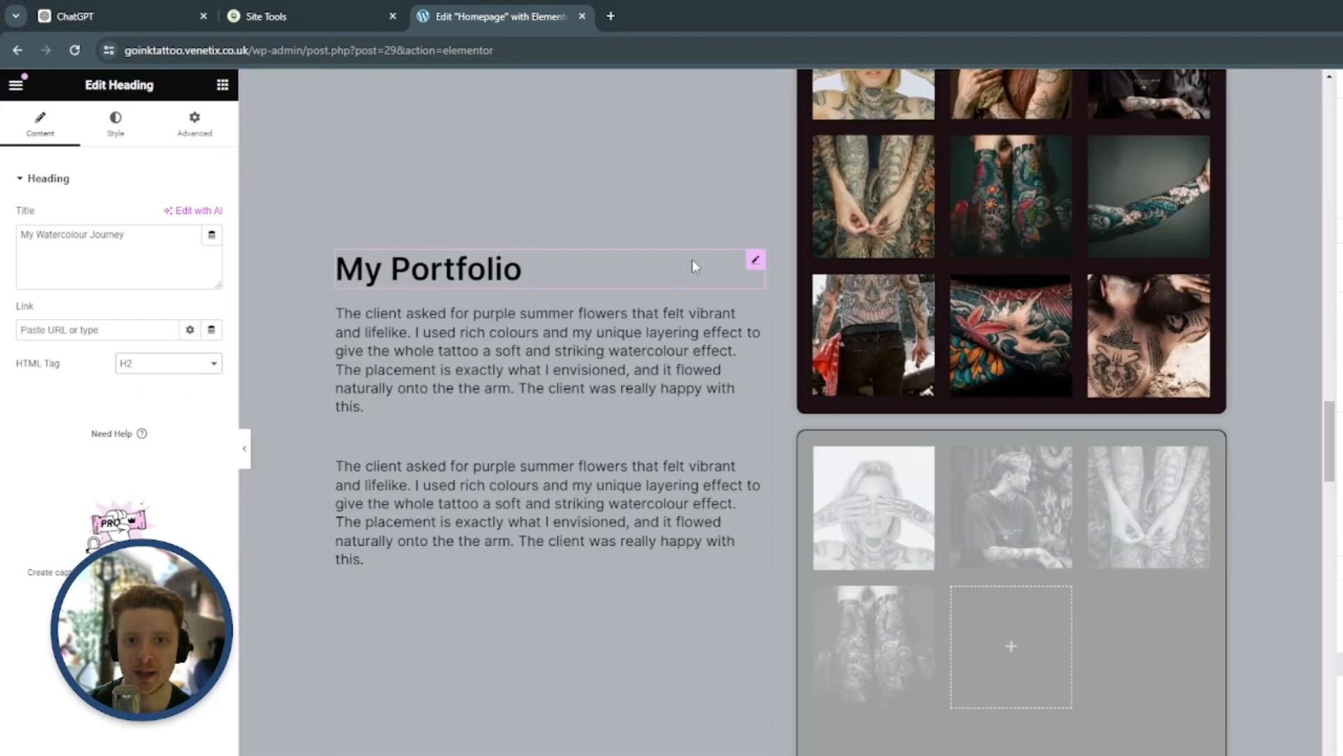
pyautogui.click(762, 266)
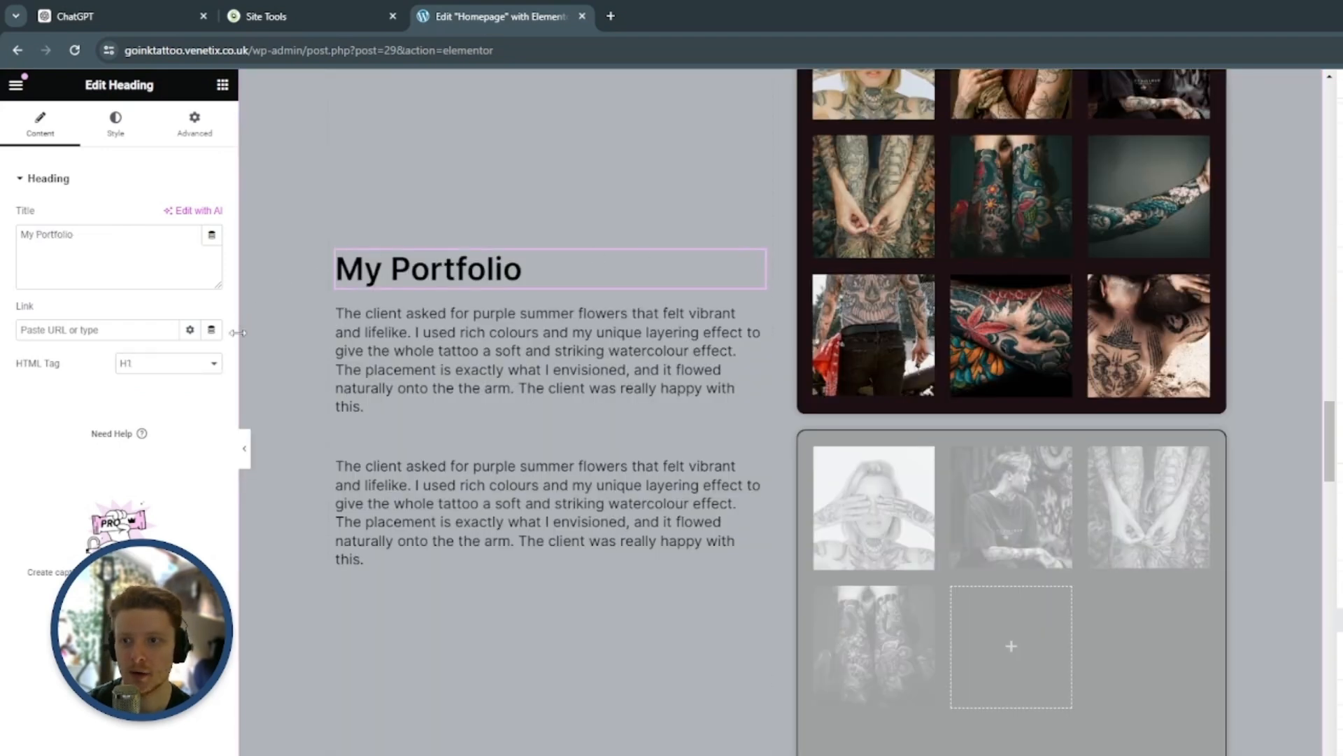
pyautogui.click(168, 363)
pyautogui.click(180, 393)
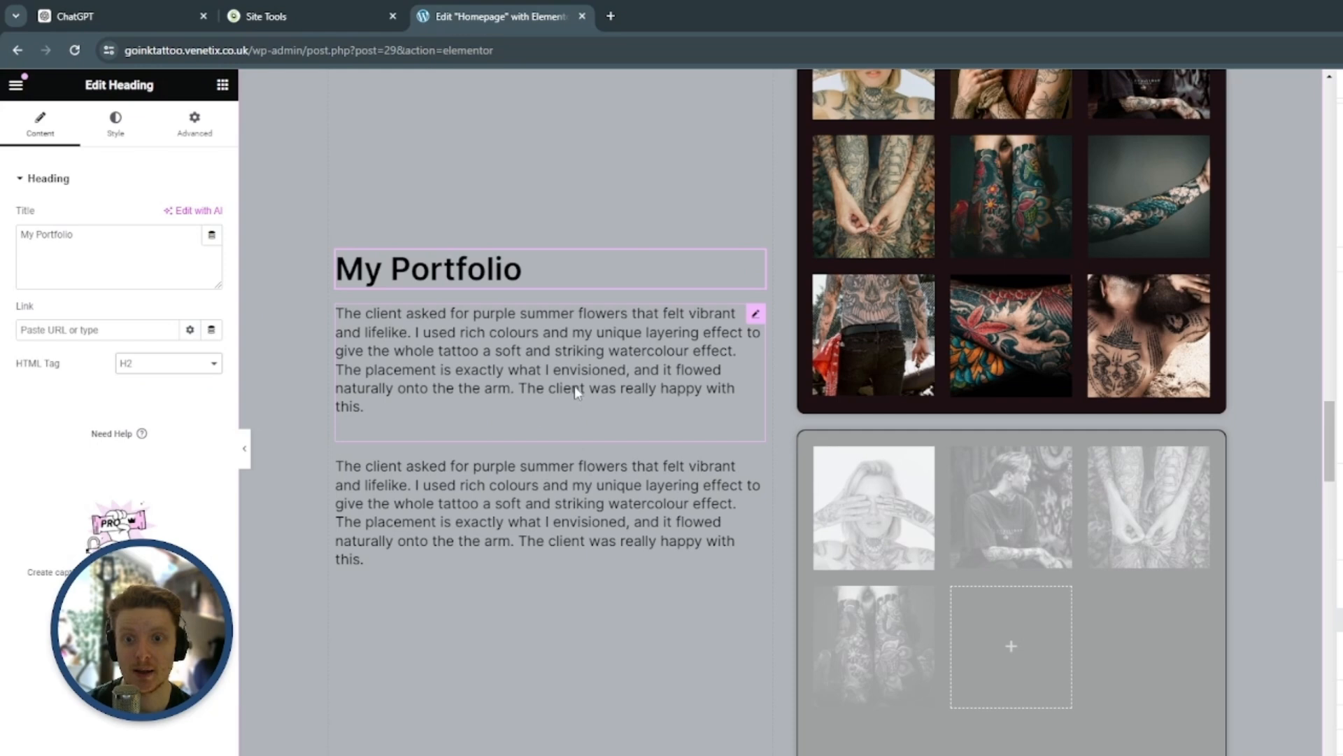
# Set the HTML tag of the "My Booking Process" heading to H2
pyautogui.click(755, 315)
pyautogui.scroll(-10, 755, 324)
pyautogui.click(1218, 171)
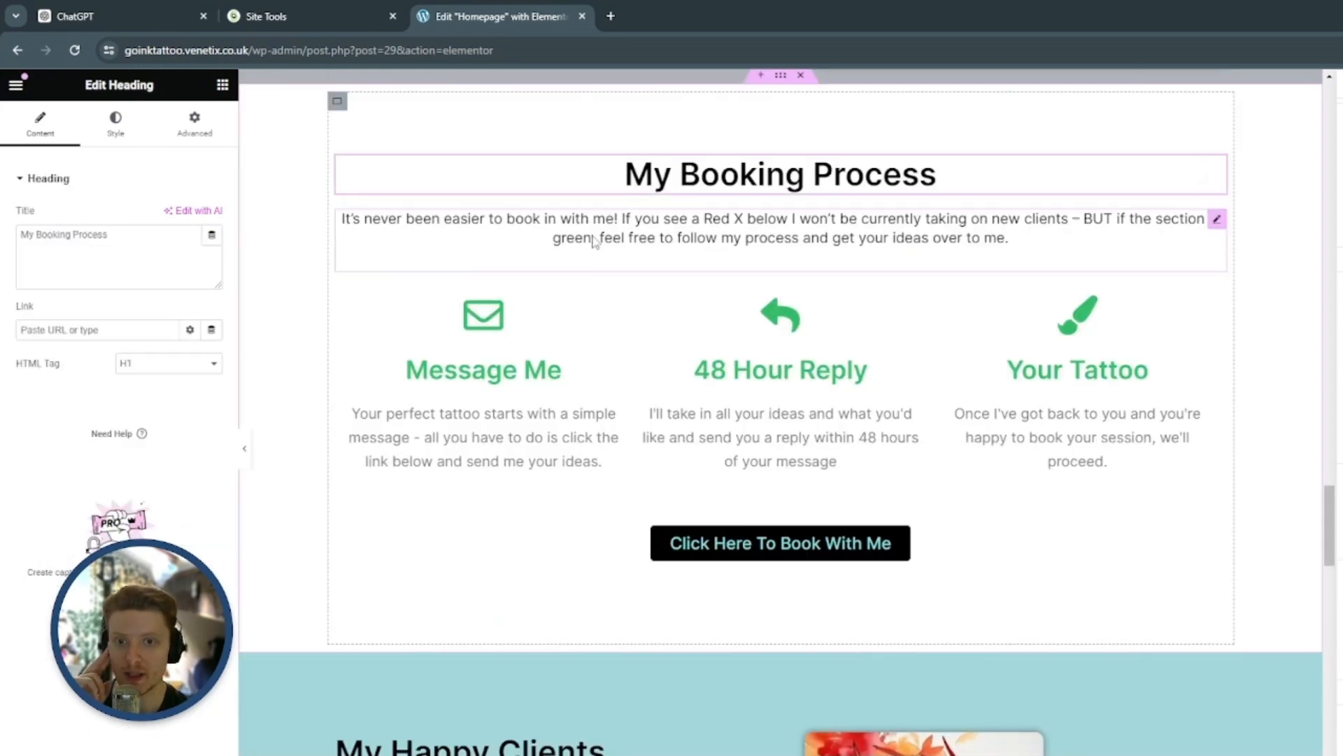
pyautogui.click(168, 363)
pyautogui.click(181, 394)
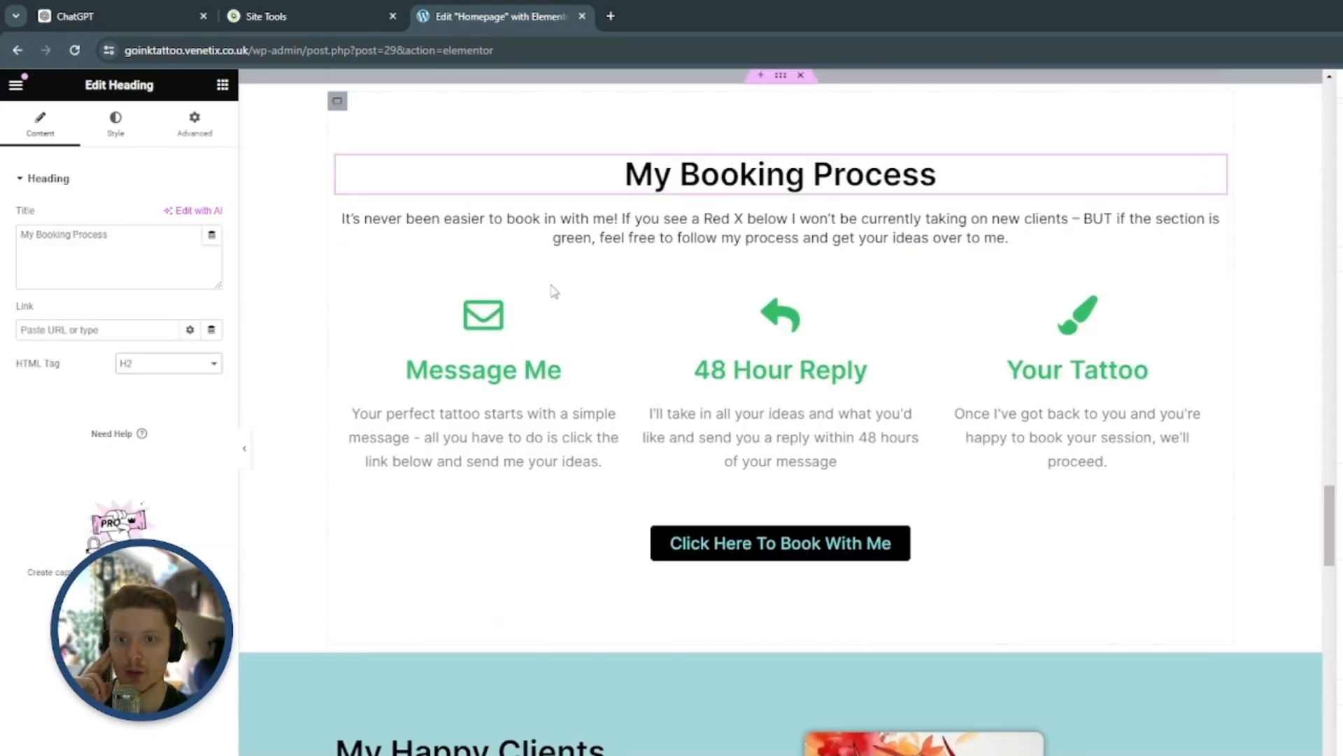
# Check the booking intro text and the settings of the Message Me, 48 Hour Reply and Your Tattoo icon boxes
pyautogui.click(1217, 218)
pyautogui.scroll(-1, 616, 307)
pyautogui.click(615, 227)
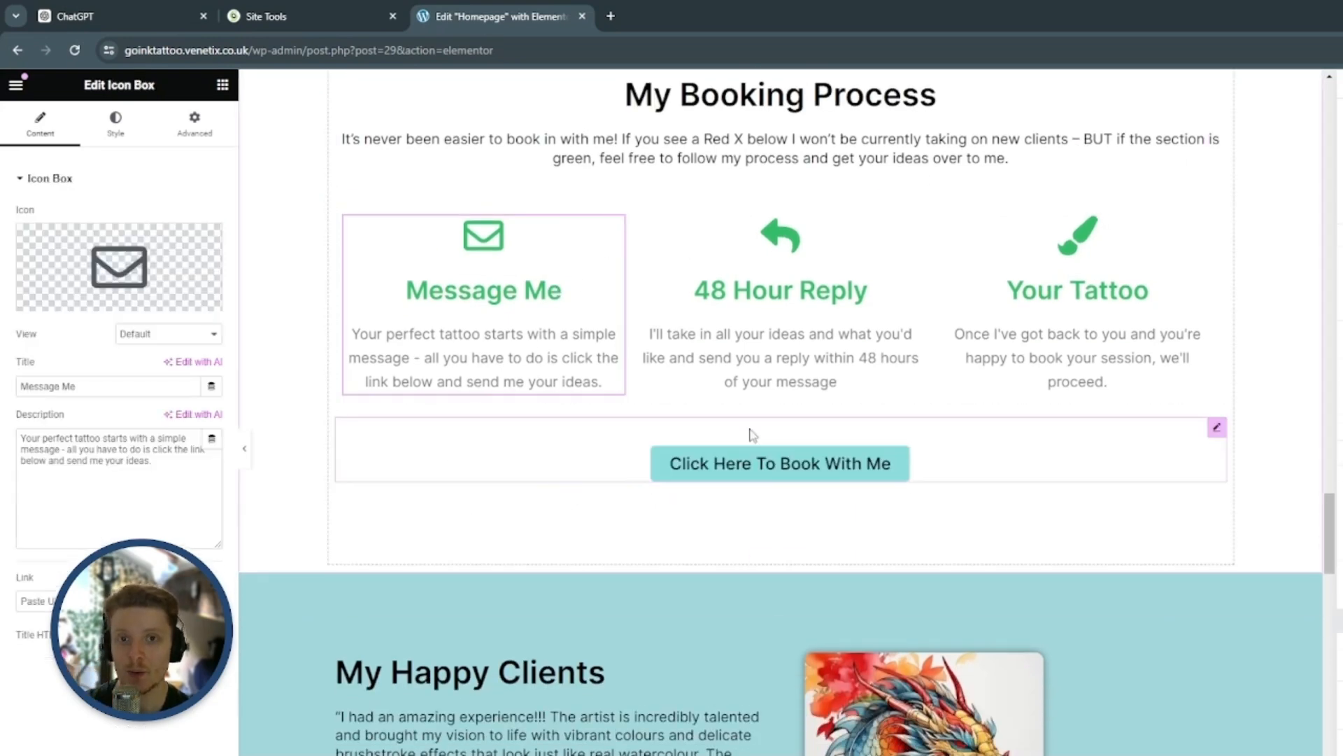
pyautogui.scroll(1, 1276, 371)
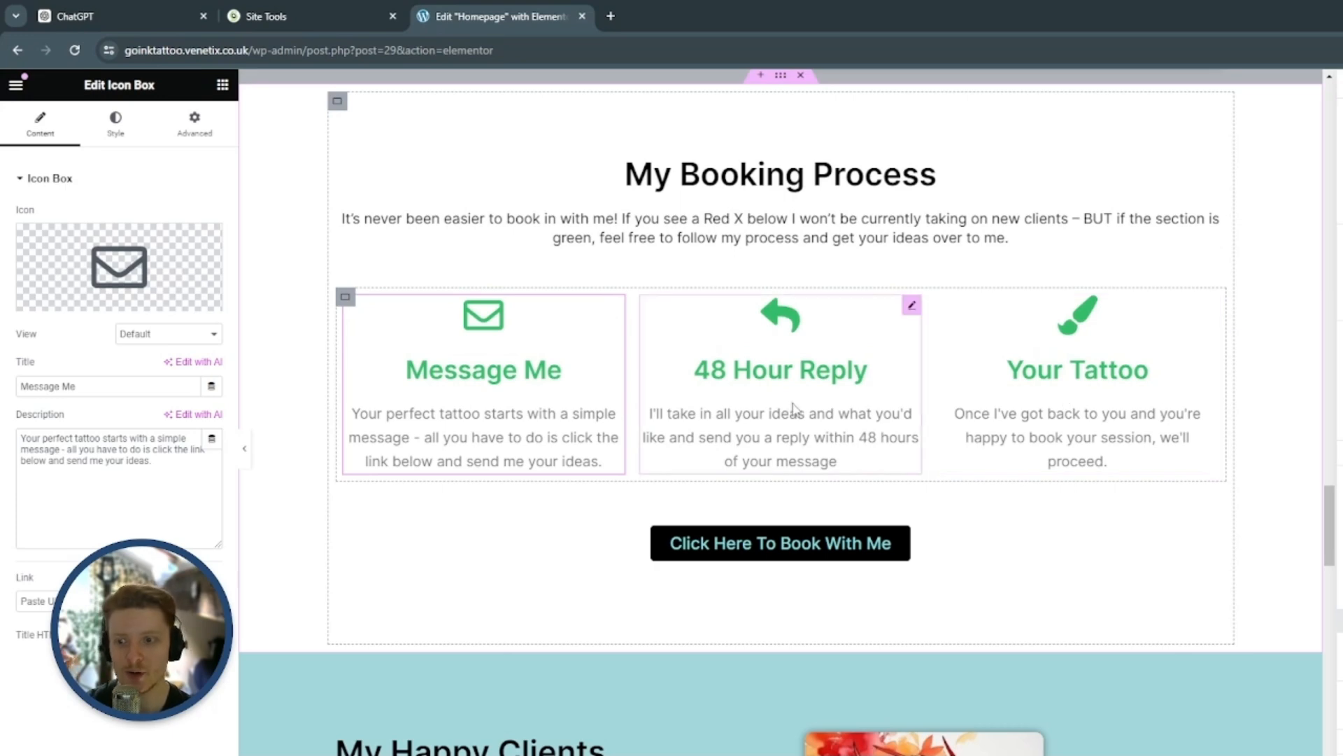
pyautogui.click(918, 299)
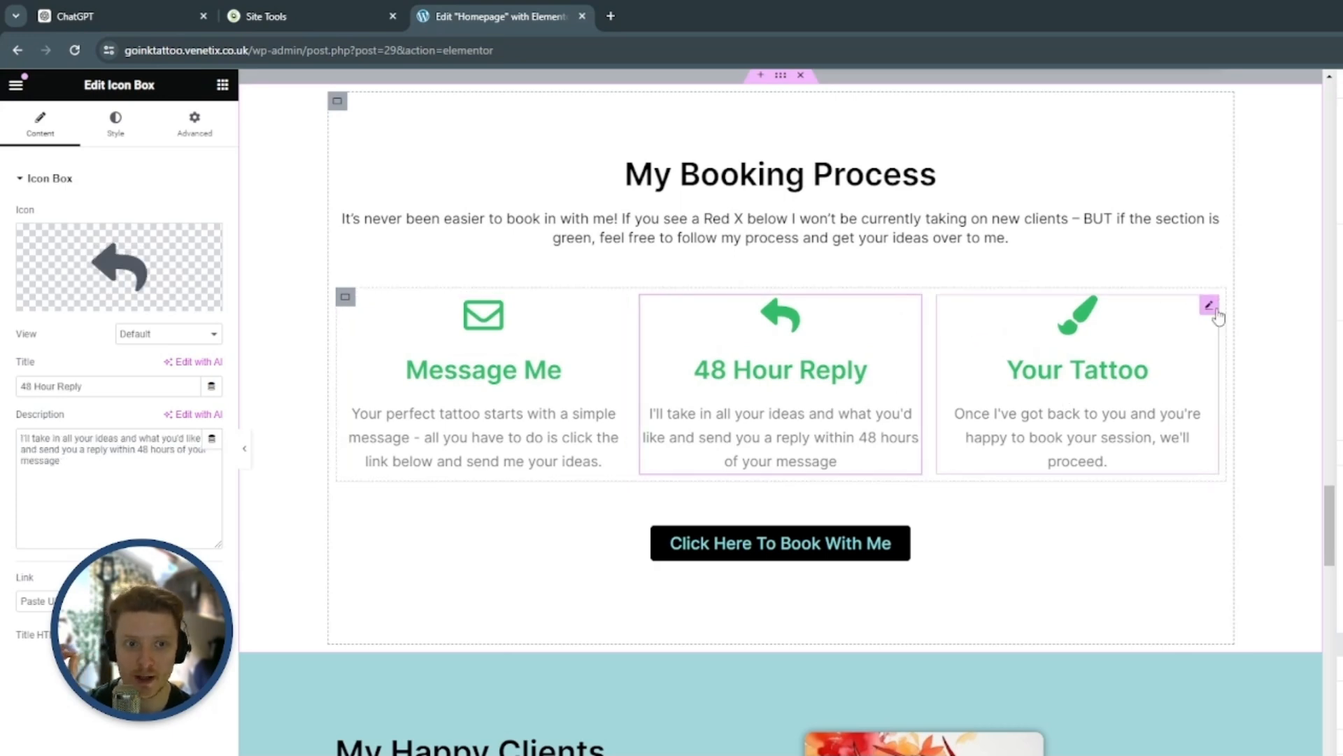
pyautogui.click(1215, 301)
# Set the HTML tag of the "My Happy Clients" heading to H2
pyautogui.scroll(-8, 756, 190)
pyautogui.click(756, 187)
pyautogui.click(174, 363)
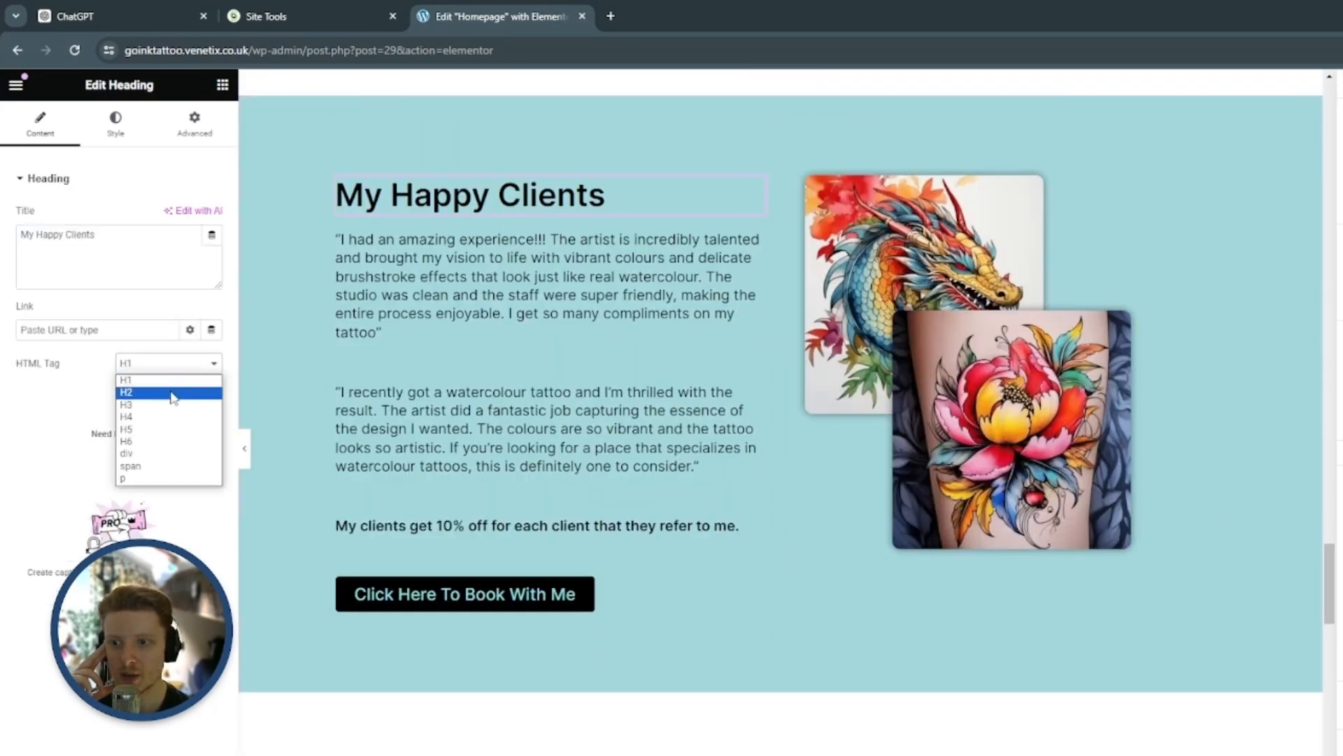
pyautogui.click(171, 390)
# Set the HTML tag of the heading in the section just below My Happy Clients to H2
pyautogui.scroll(-7, 560, 383)
pyautogui.click(1217, 296)
pyautogui.click(201, 364)
pyautogui.click(188, 393)
# Set the HTML tag of the "Book Your Watercolour Tattoo Today" heading to H2
pyautogui.scroll(-8, 769, 420)
pyautogui.click(1217, 229)
pyautogui.click(175, 364)
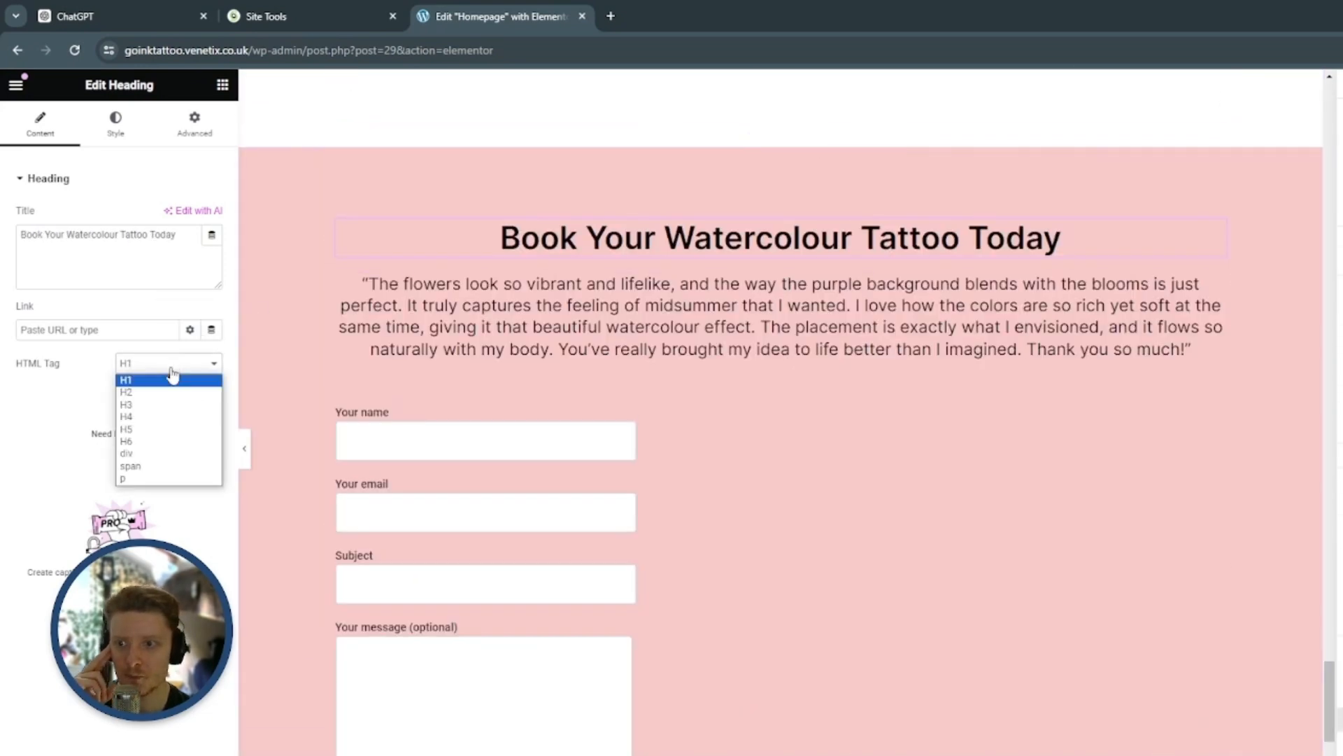
pyautogui.click(169, 396)
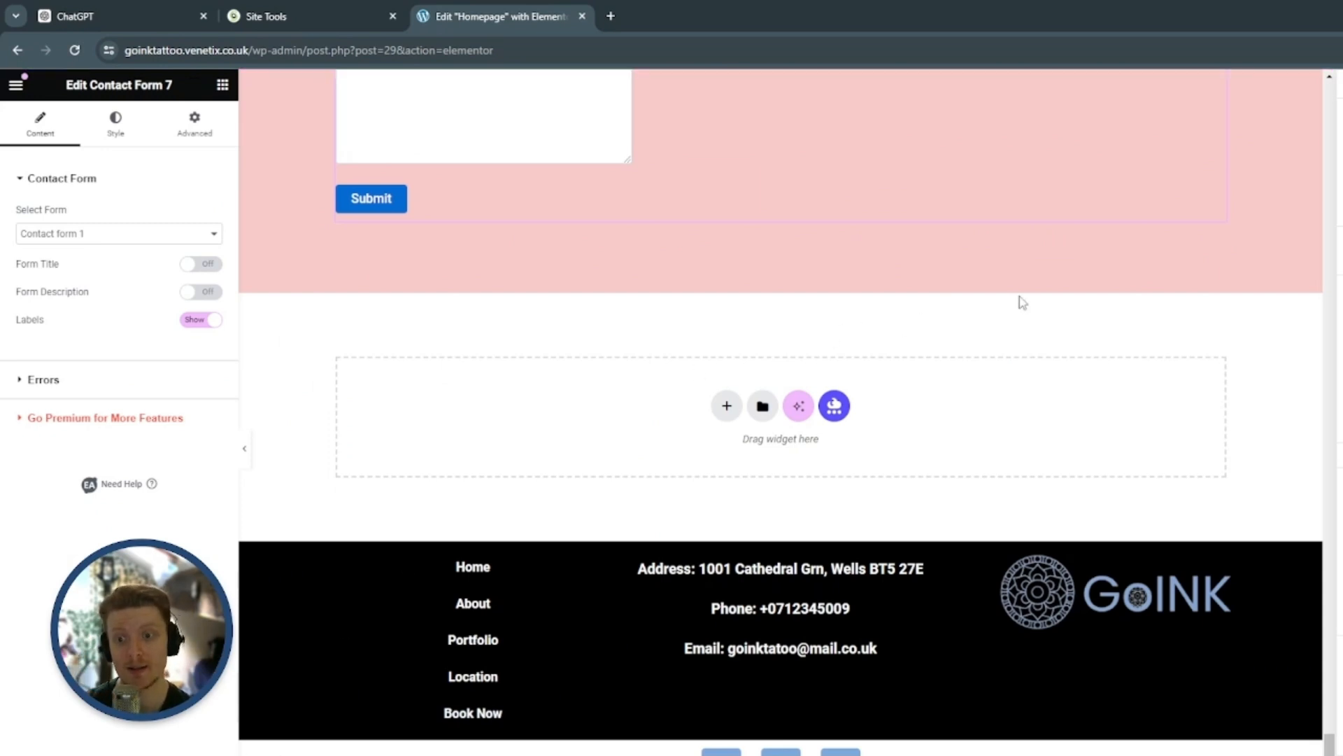
# Exit the Elementor editor for the homepage and return to the WordPress Pages list
pyautogui.scroll(10, 998, 415)
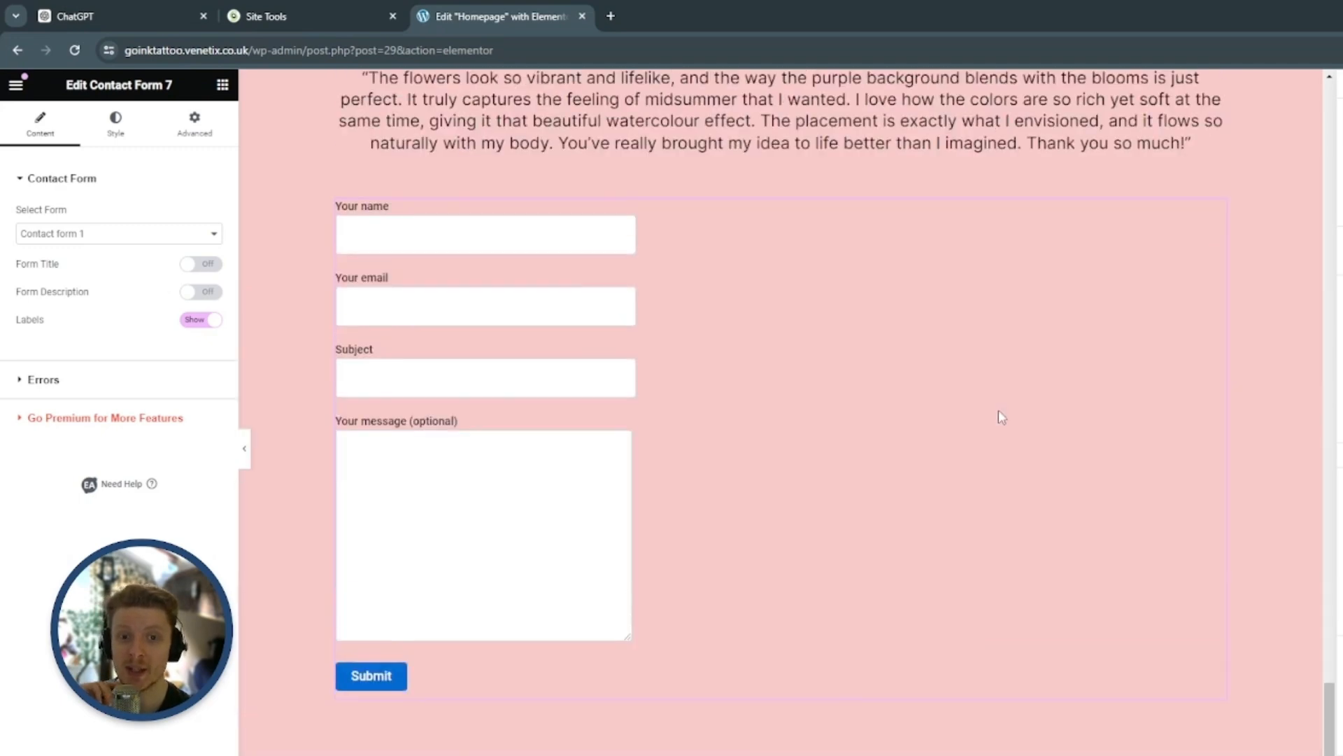
pyautogui.scroll(20, 1164, 540)
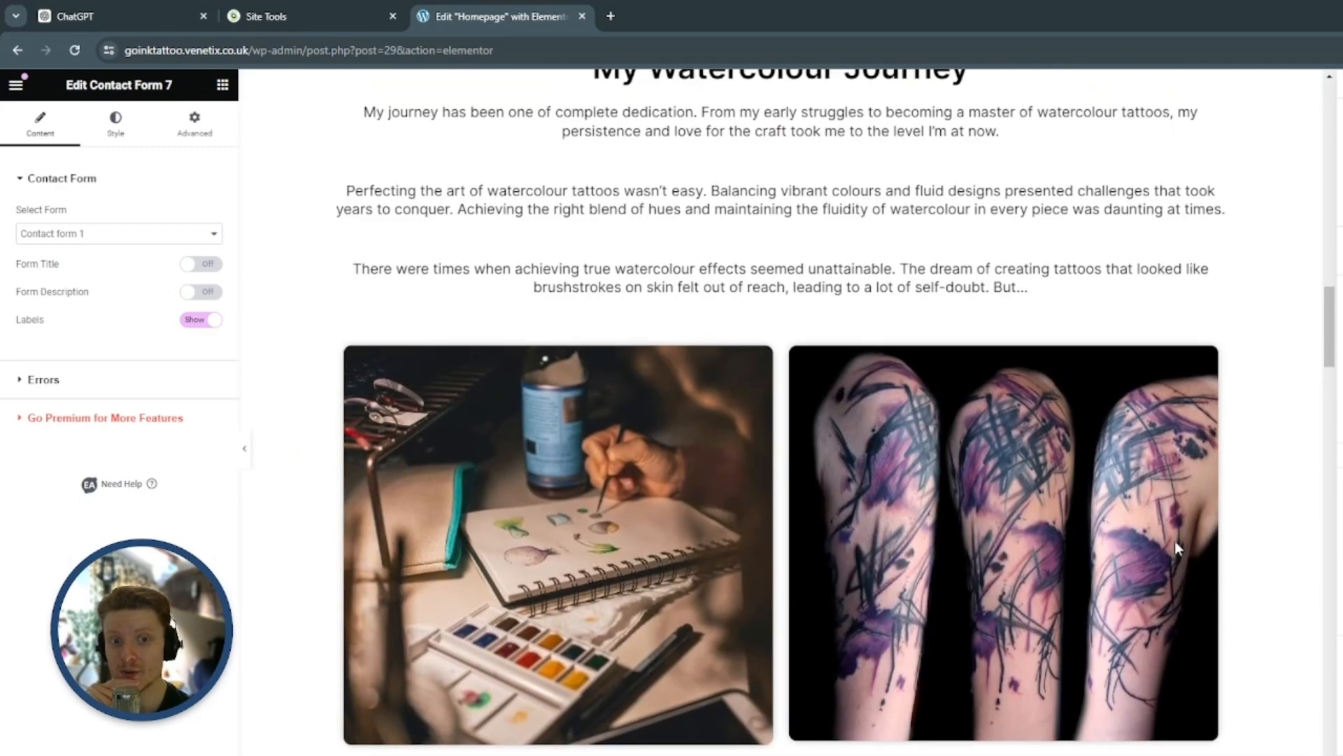
pyautogui.scroll(5, 1179, 548)
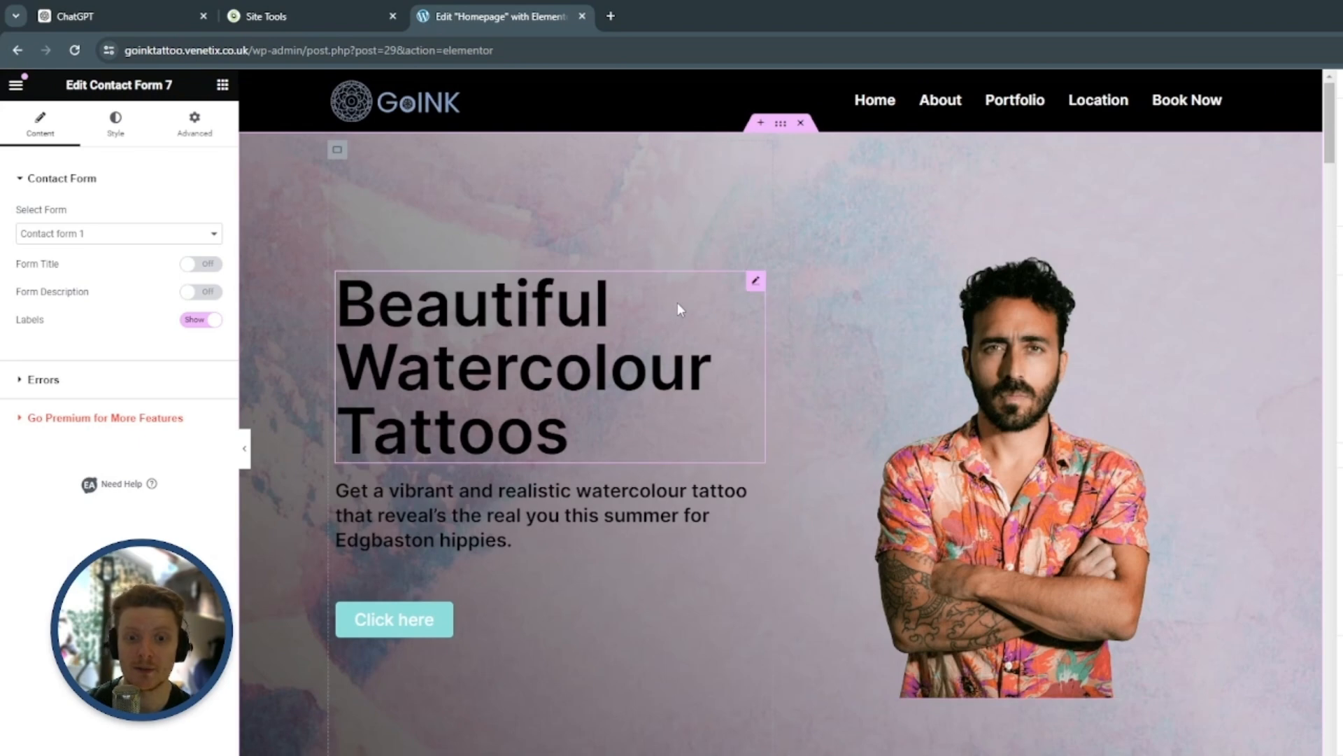
pyautogui.click(15, 84)
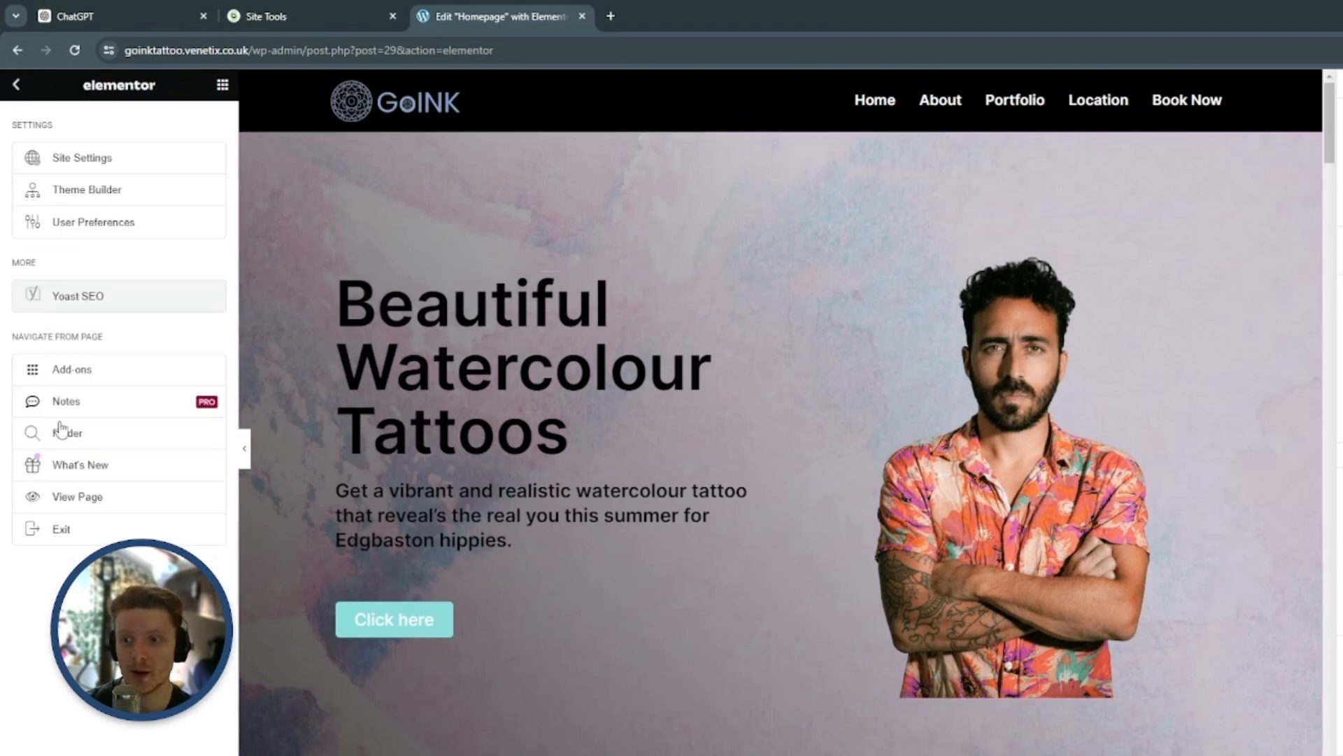
pyautogui.click(70, 535)
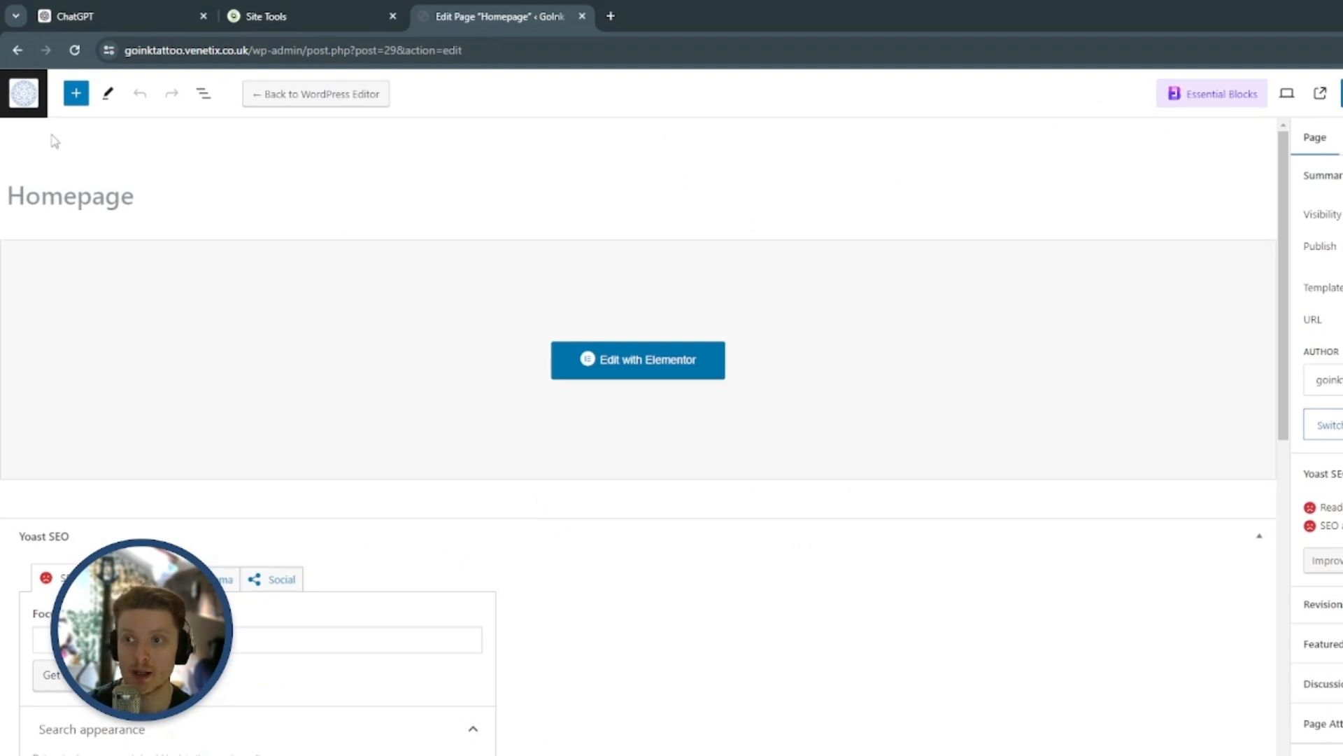
pyautogui.click(26, 100)
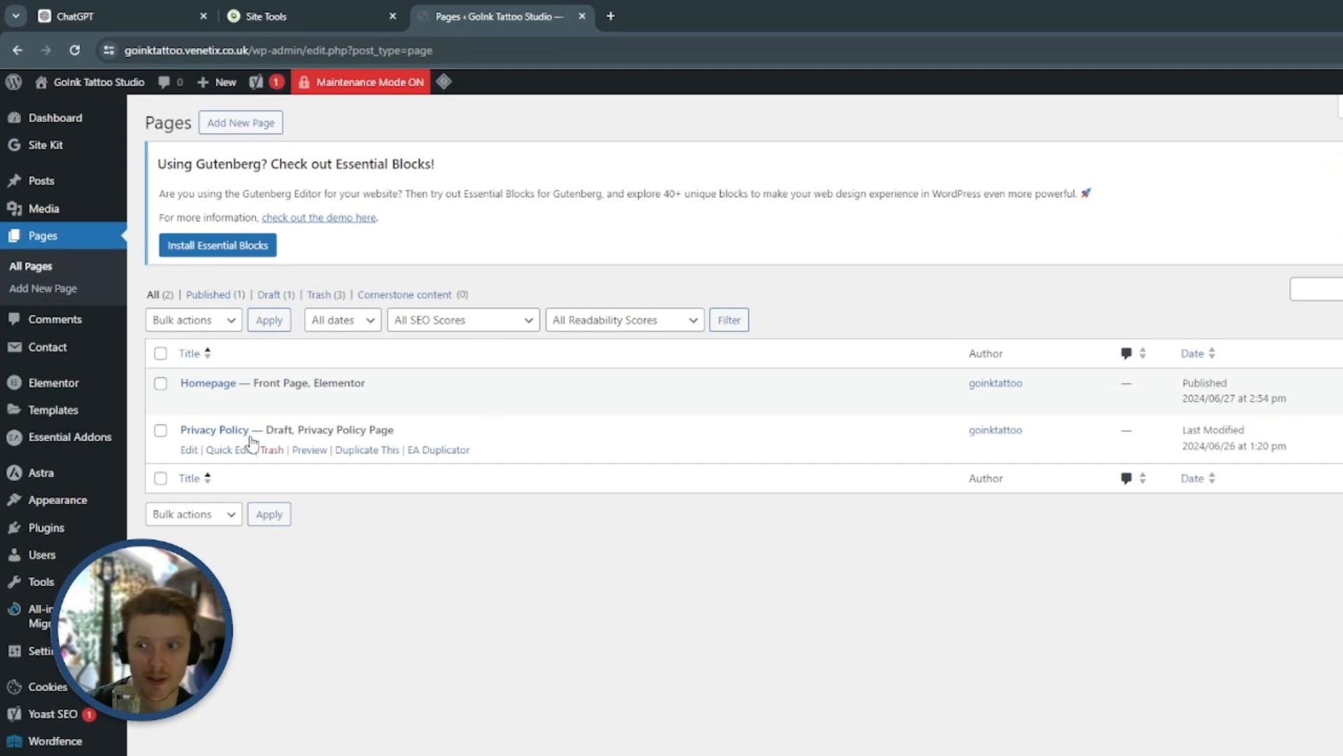
# Open Elementor's Maintenance Mode settings and set the mode to Disabled
pyautogui.moveTo(56, 382)
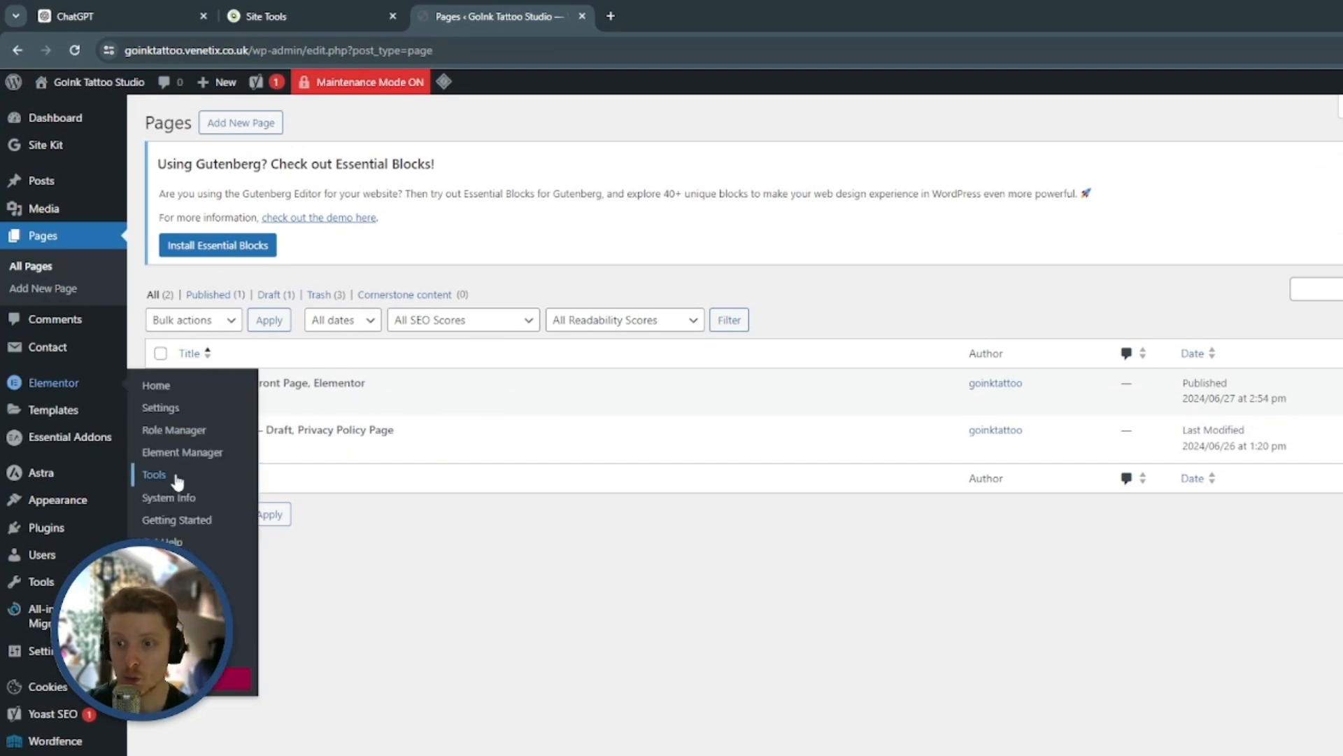
pyautogui.click(154, 475)
pyautogui.click(459, 185)
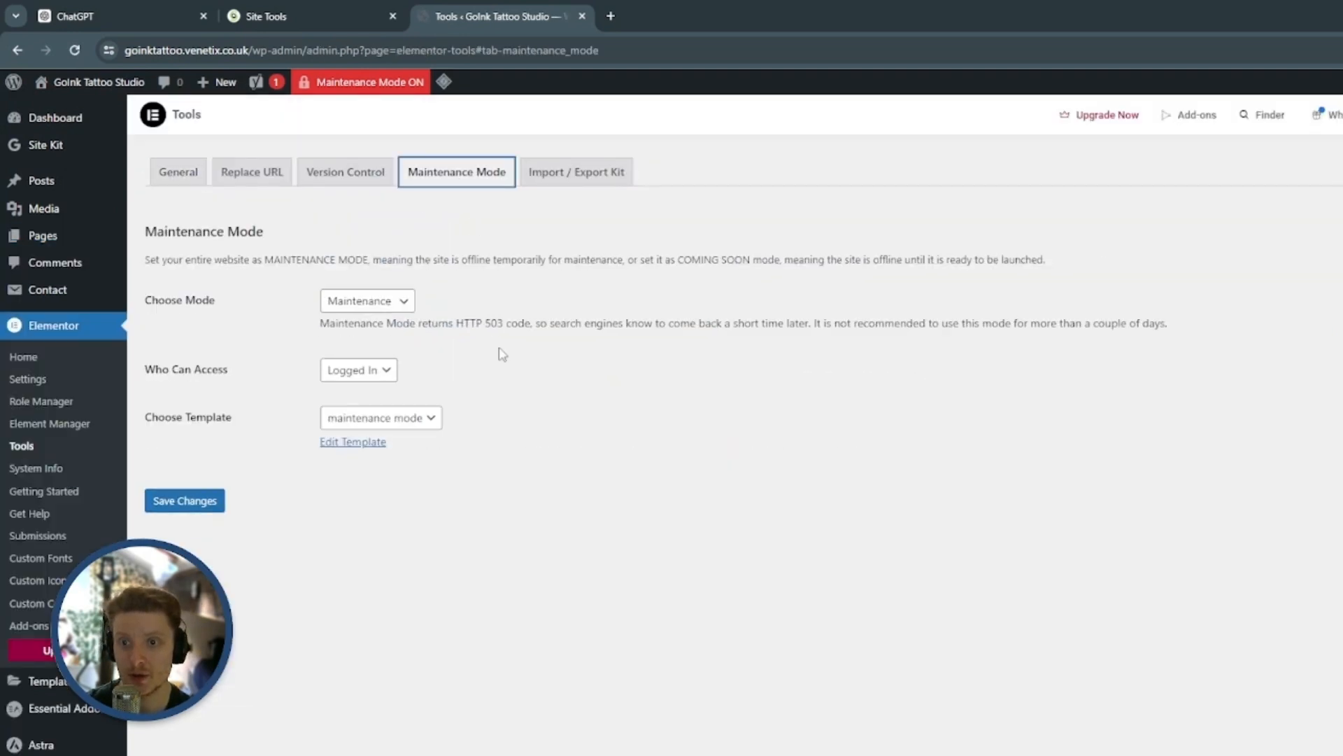
pyautogui.click(376, 301)
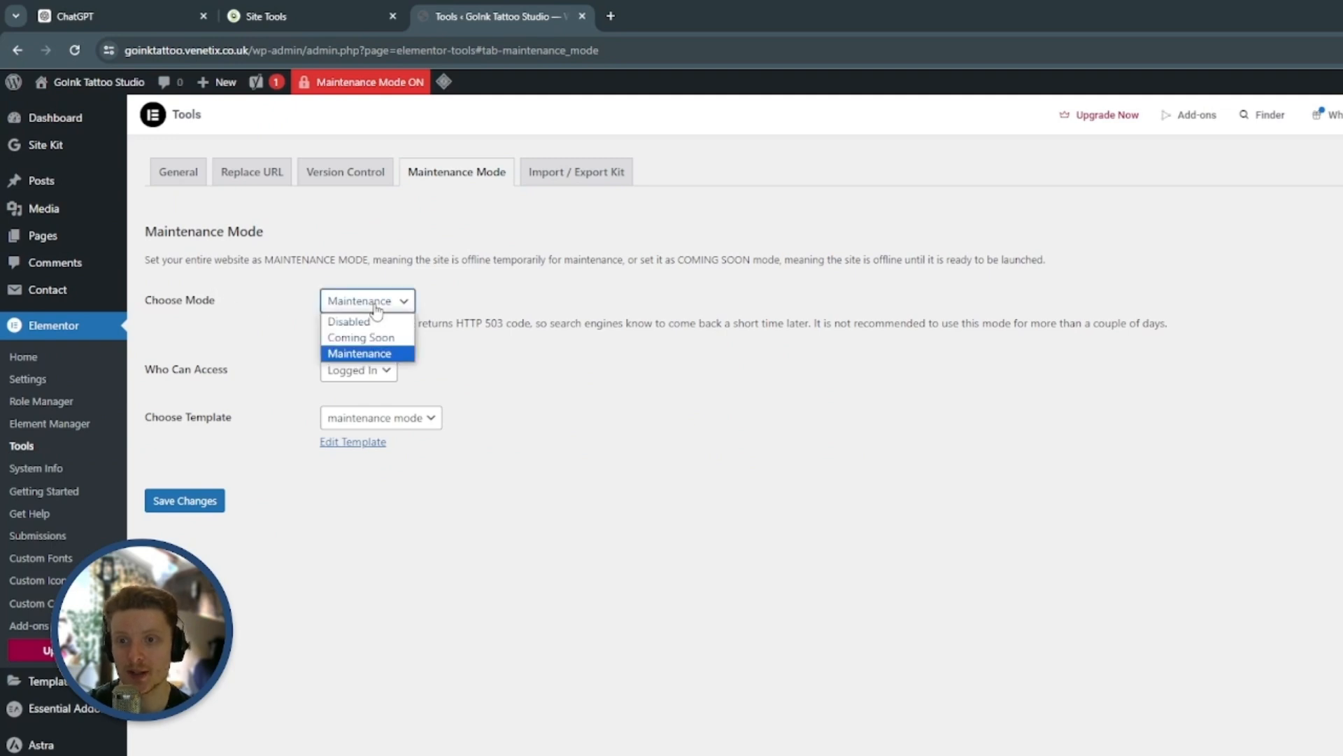
pyautogui.click(376, 322)
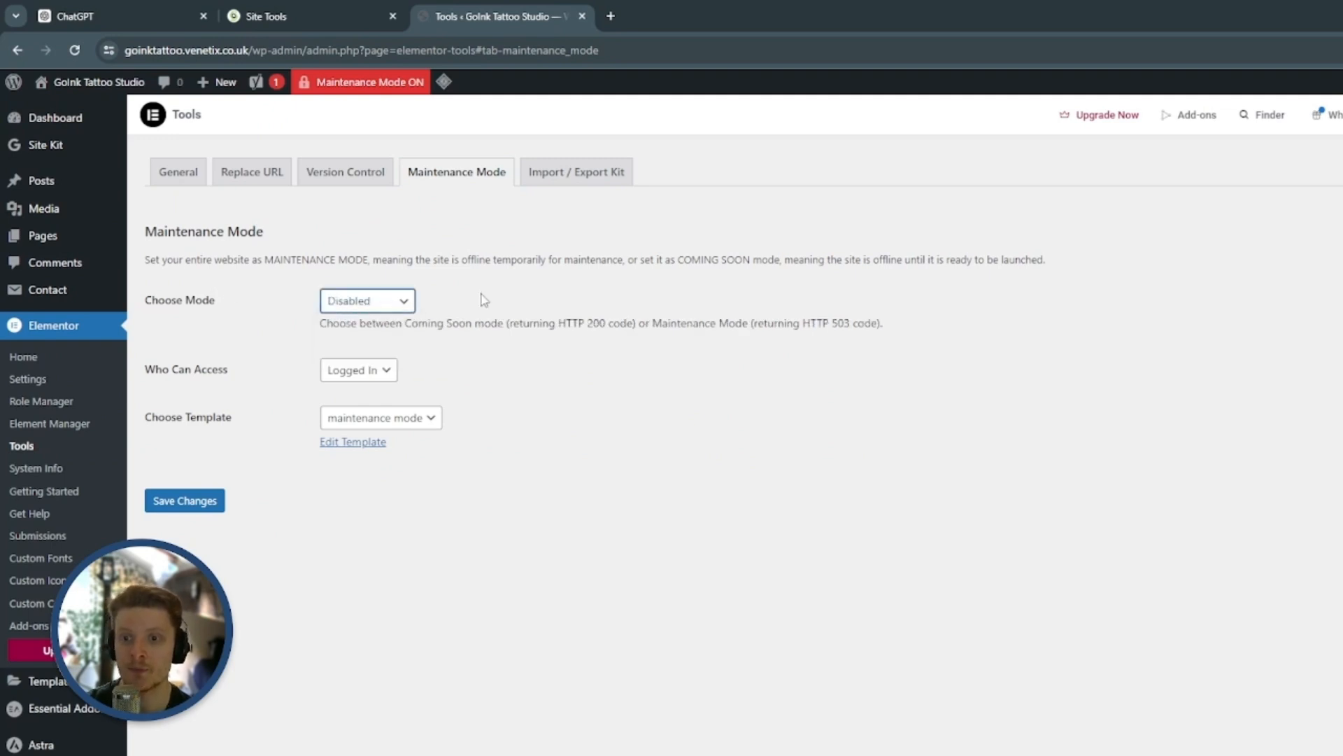
# Review the maintenance template choices and switch the mode to Maintenance
pyautogui.click(428, 422)
pyautogui.click(579, 425)
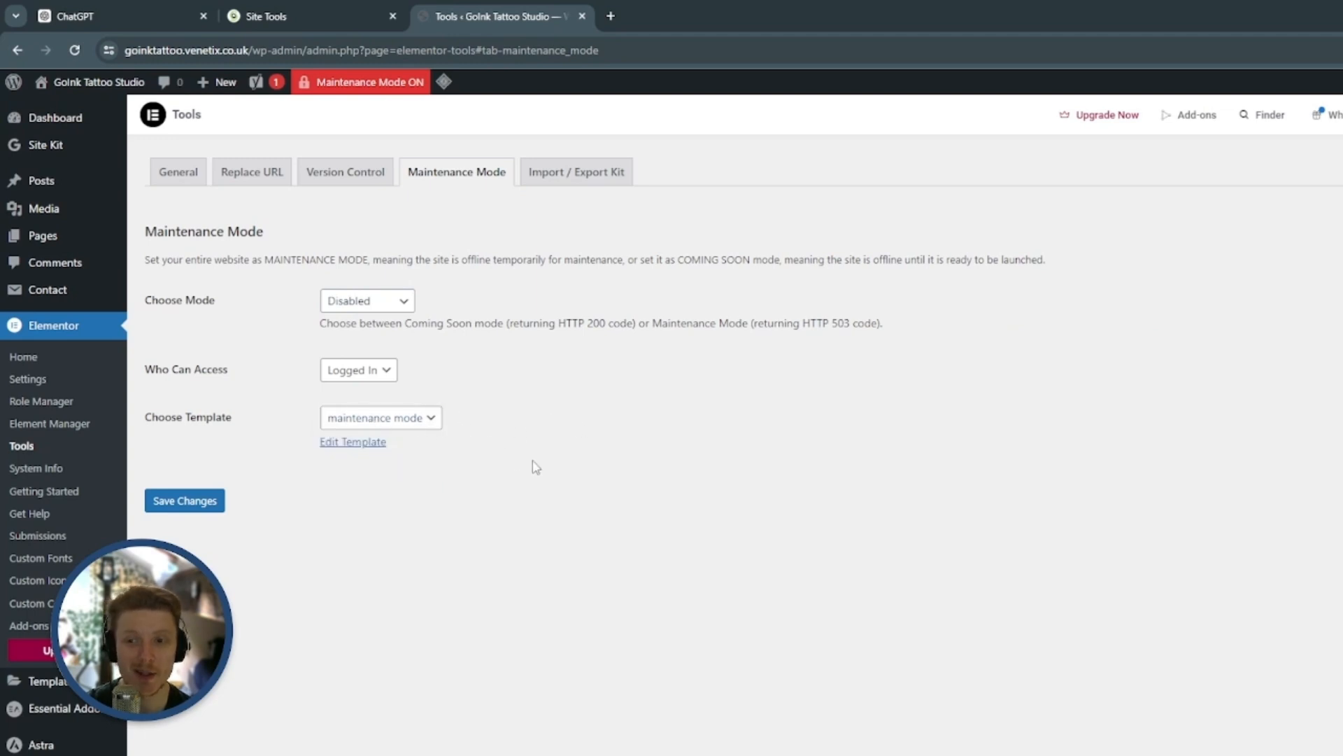
pyautogui.click(392, 298)
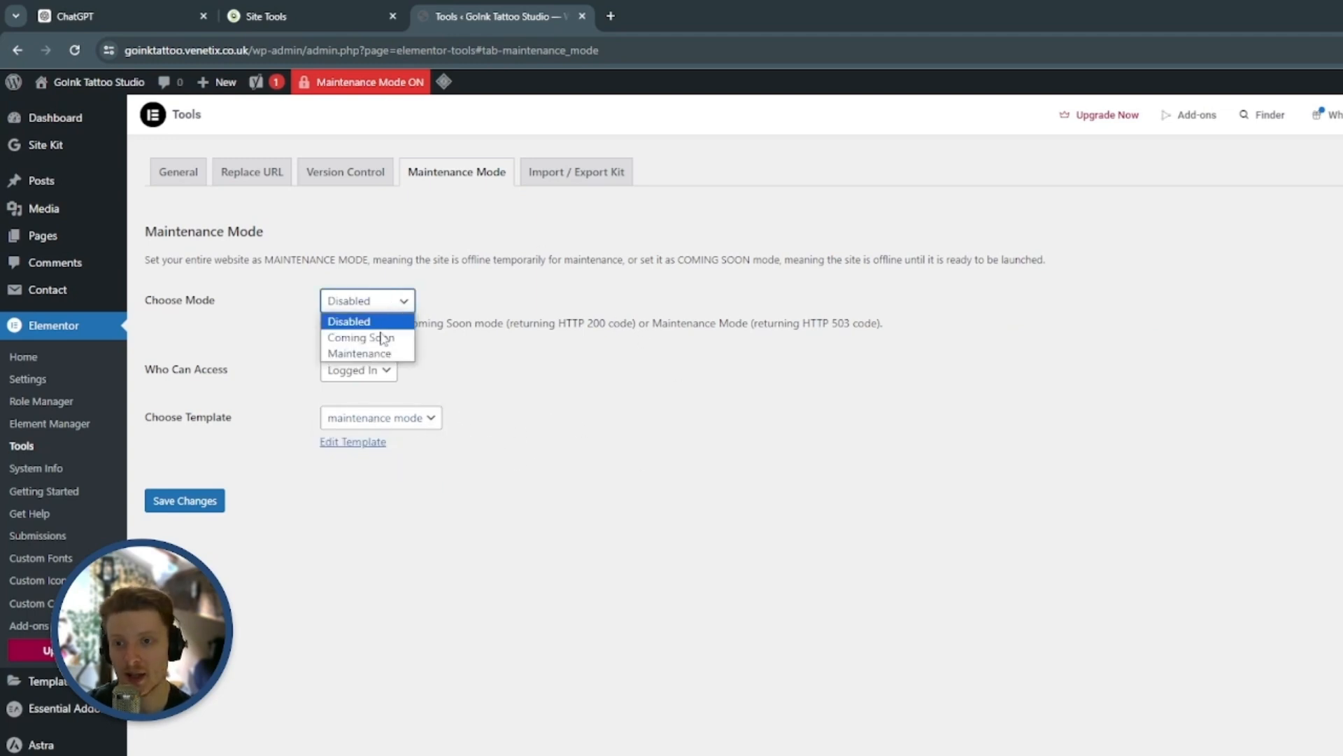
pyautogui.click(381, 354)
# Set the maintenance mode to Disabled and save the changes
pyautogui.click(366, 306)
pyautogui.click(346, 316)
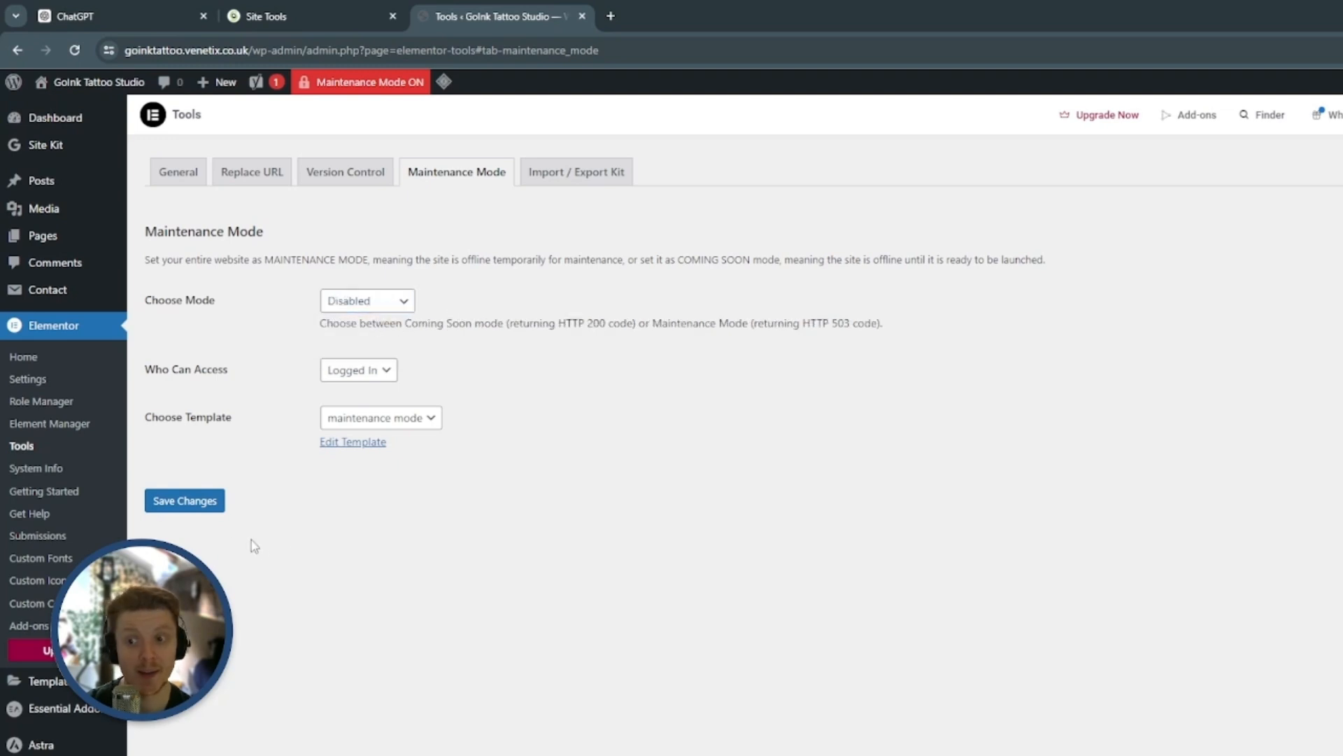
pyautogui.click(185, 500)
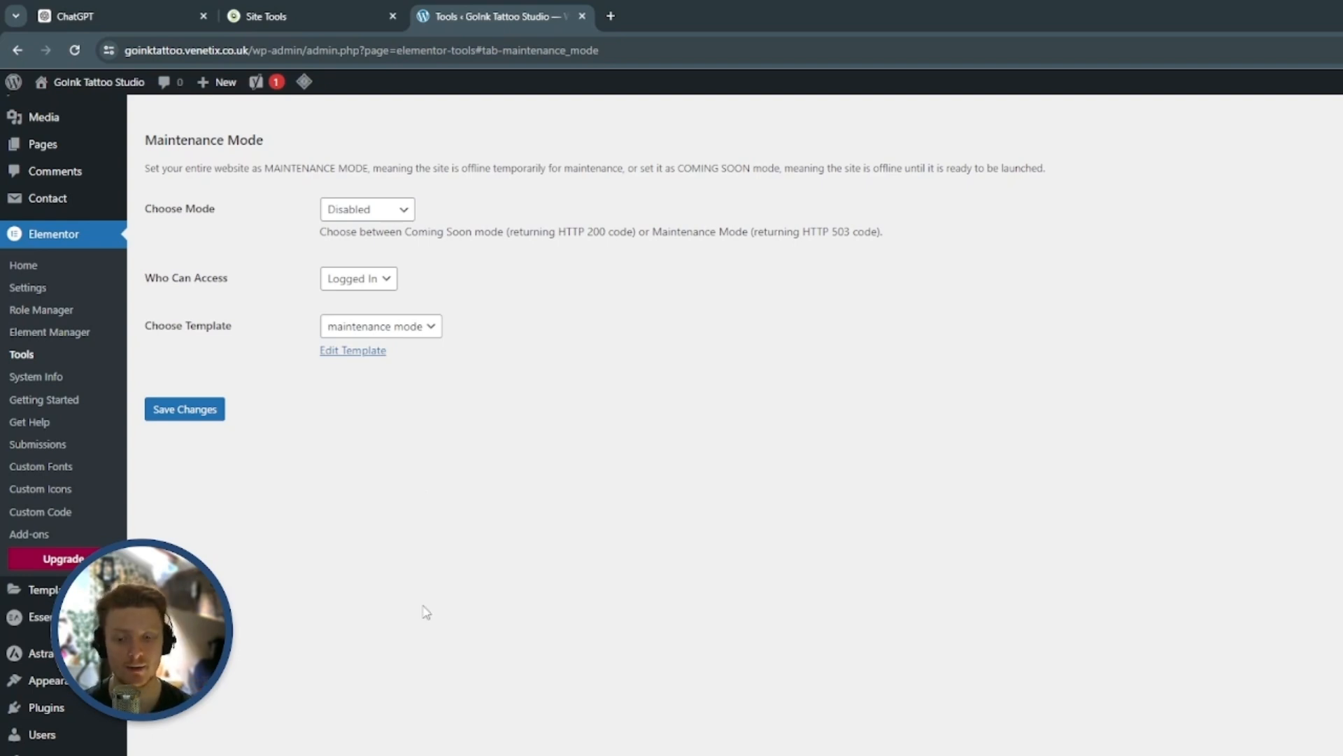
# Copy the site's root address and open goinktattoo.venetix.co.uk in a new incognito window
pyautogui.click(227, 54)
pyautogui.doubleClick(235, 50)
pyautogui.moveTo(127, 52); pyautogui.dragTo(287, 56)
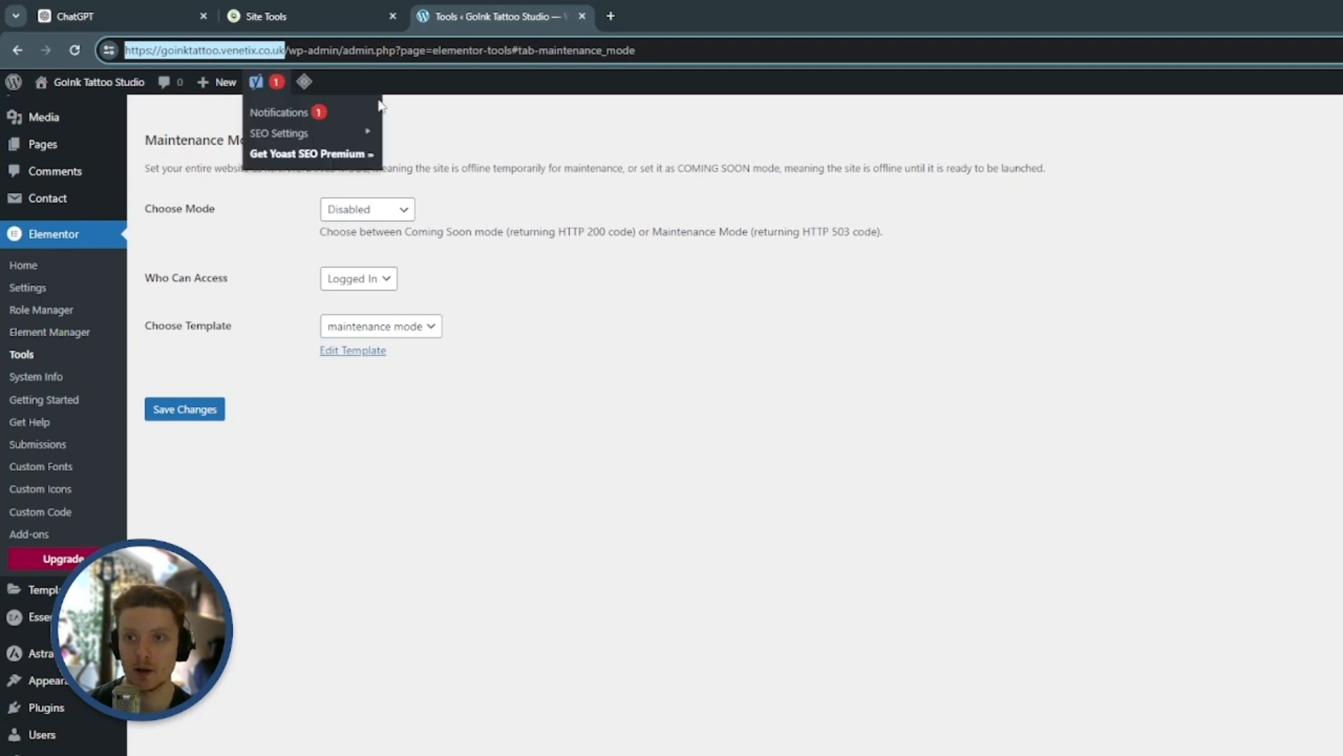
pyautogui.click(864, 300)
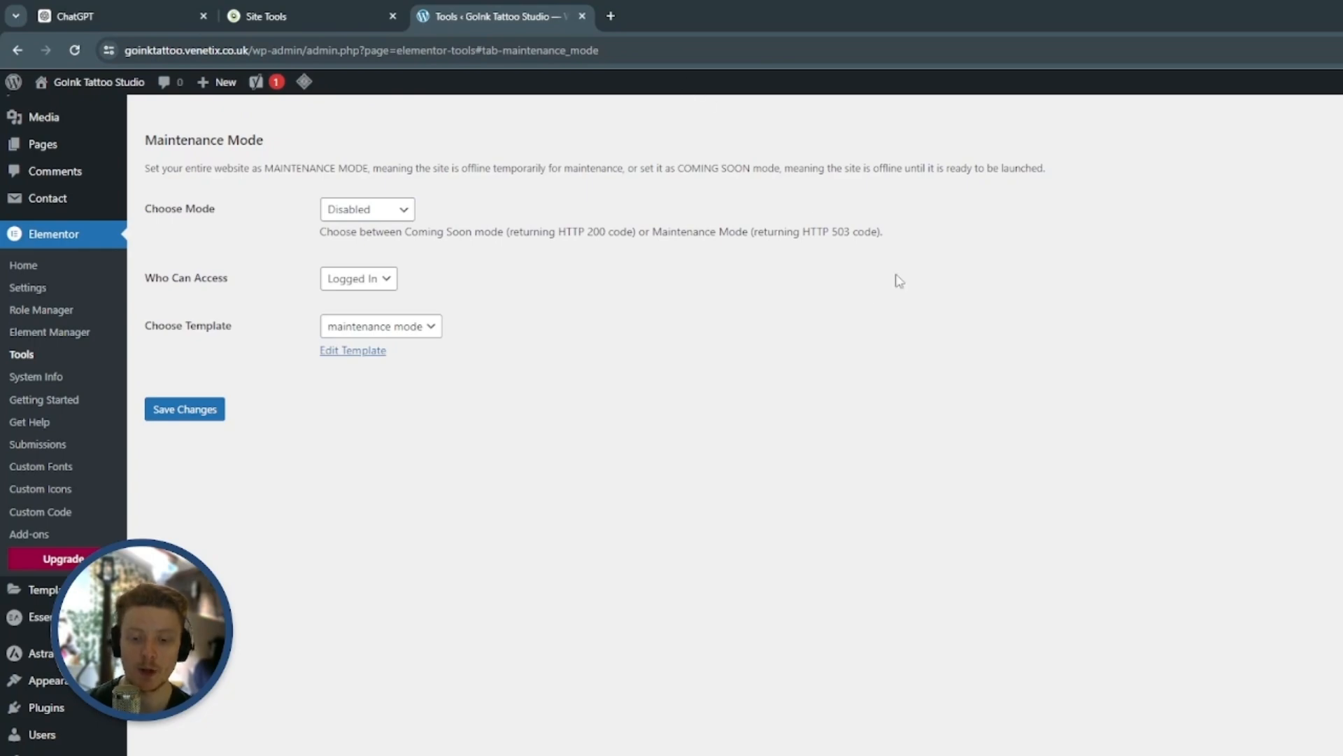
pyautogui.hotkey('ctrl', 'shift', 'n')
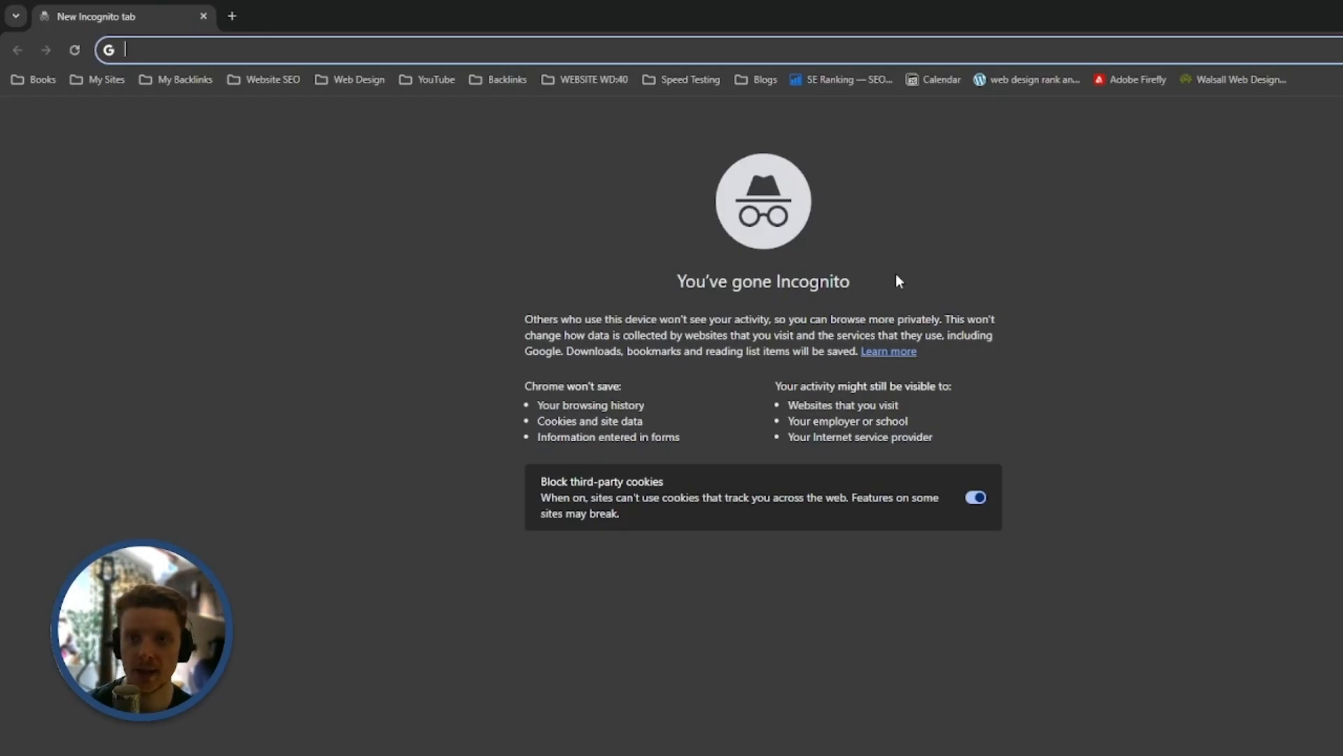
pyautogui.write('https://goinktattoo.venetix.co.uk')
pyautogui.press('Return')
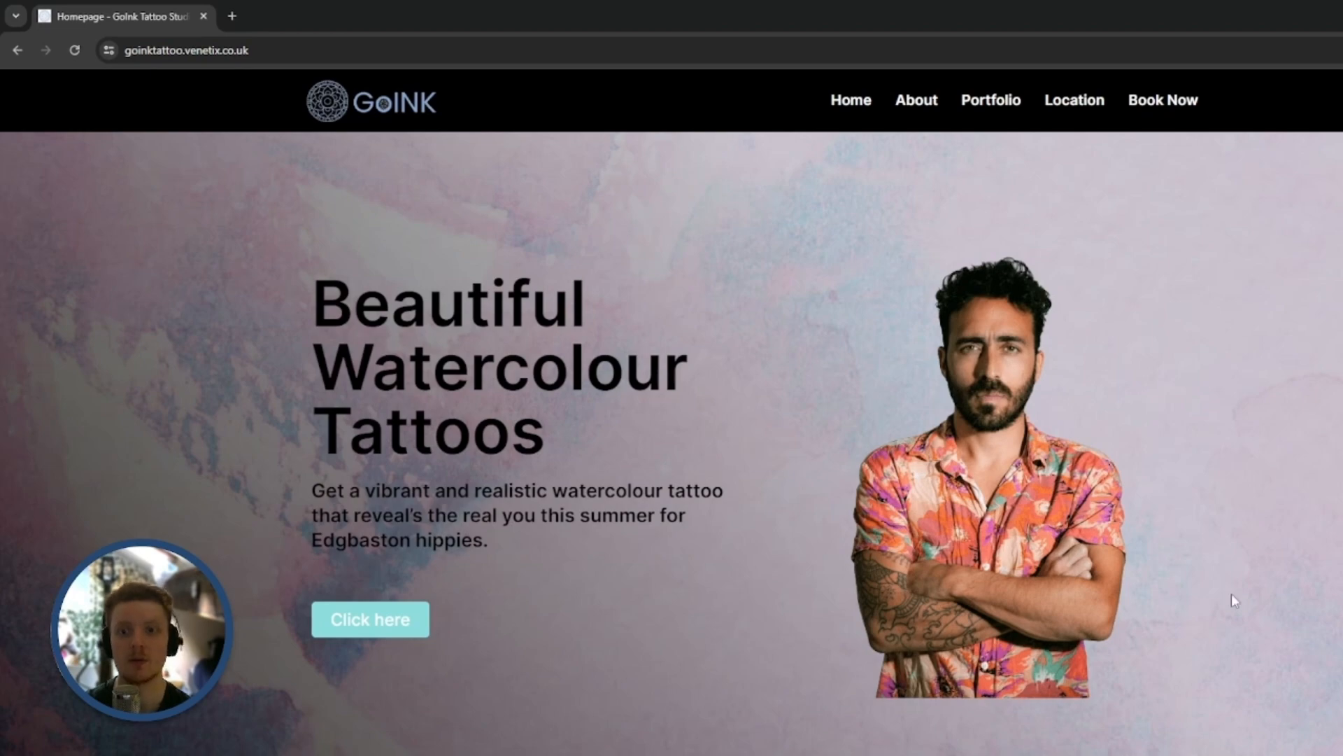
# Test the live site's Home, About, Portfolio, Location and Book Now header links
pyautogui.click(850, 103)
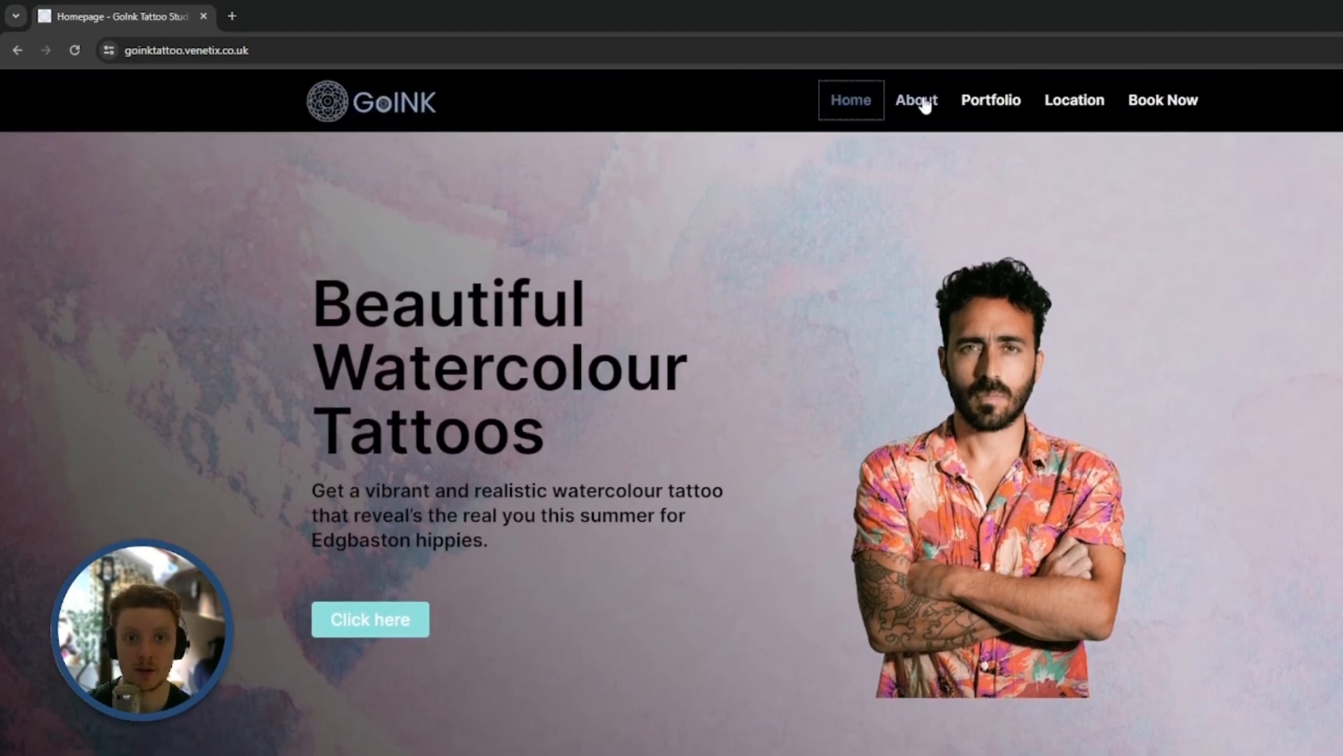
pyautogui.click(917, 101)
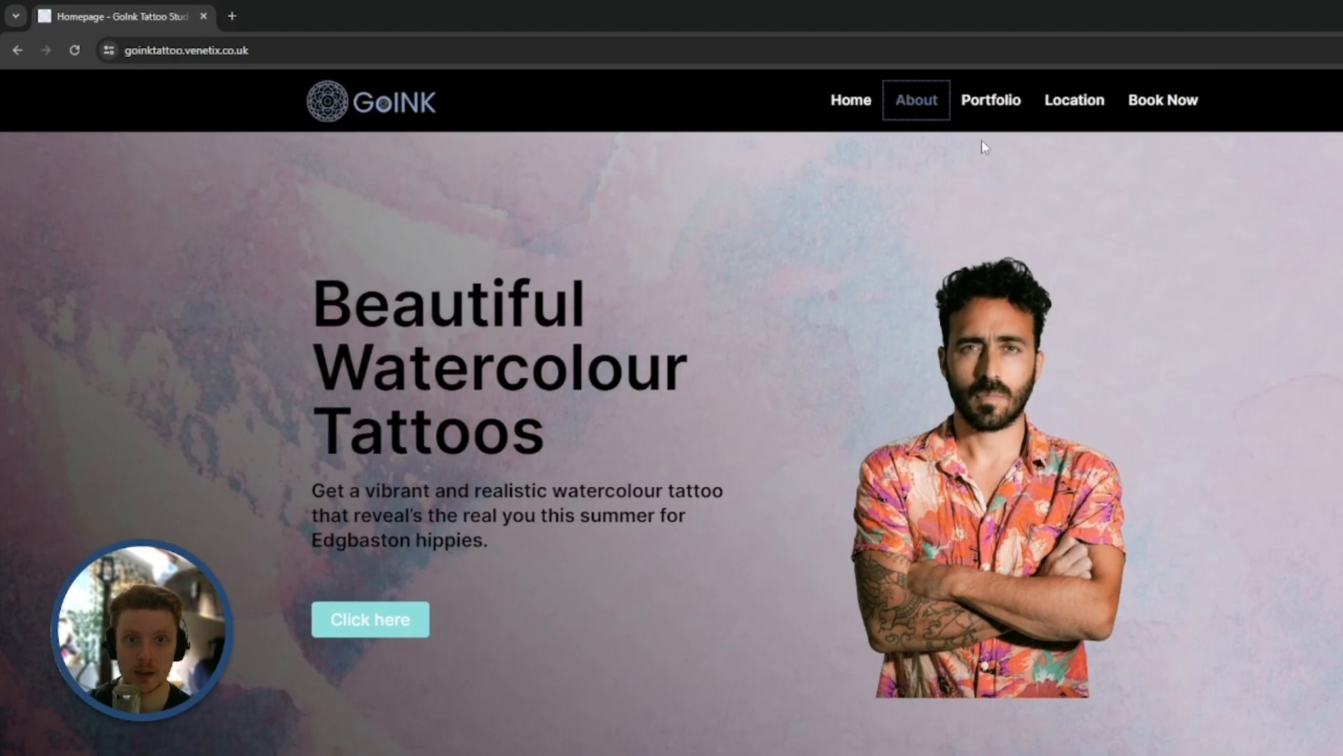
pyautogui.click(990, 100)
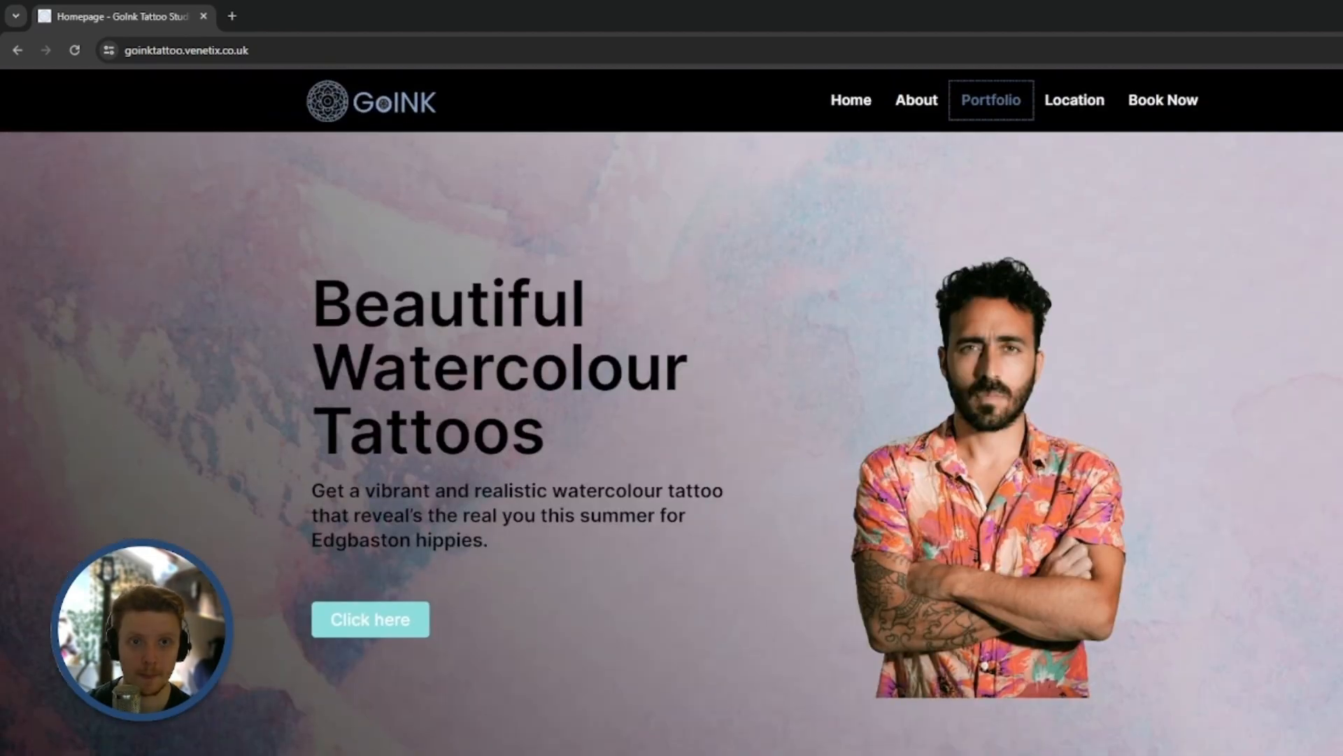
pyautogui.click(1074, 100)
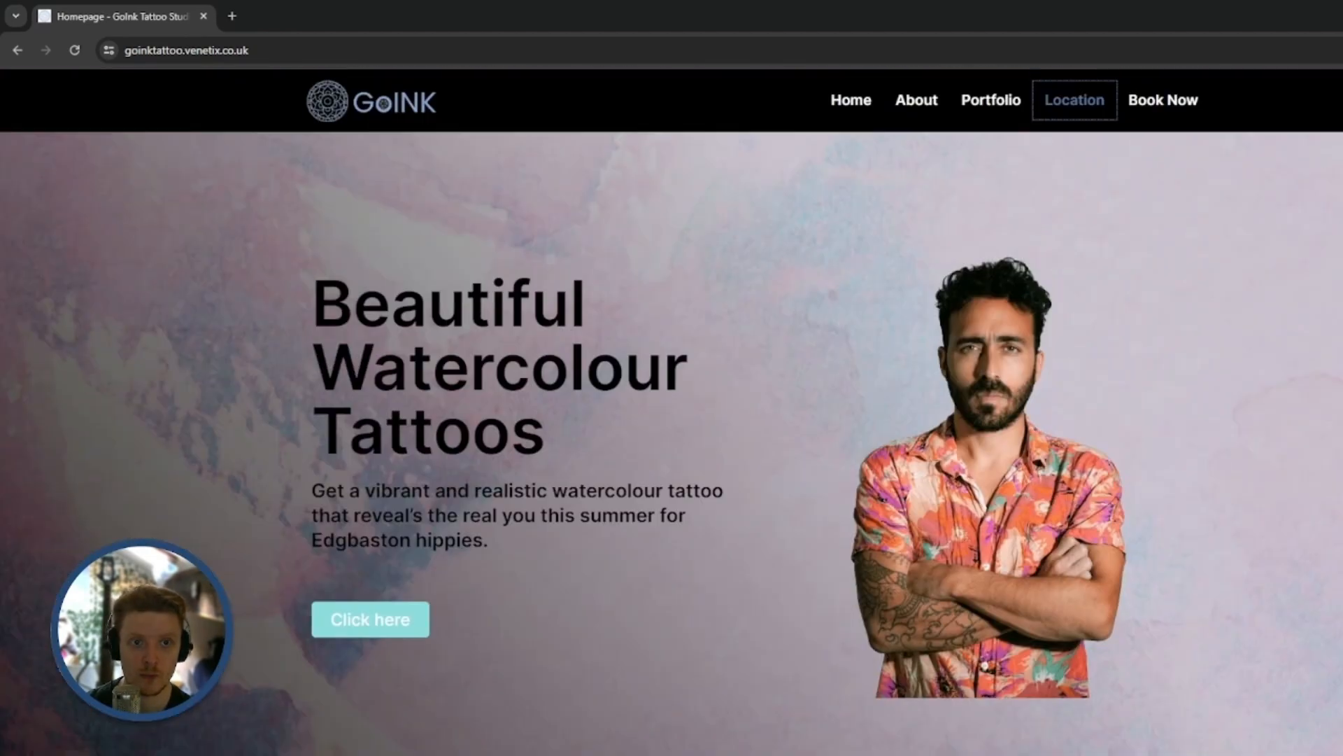
pyautogui.click(1163, 100)
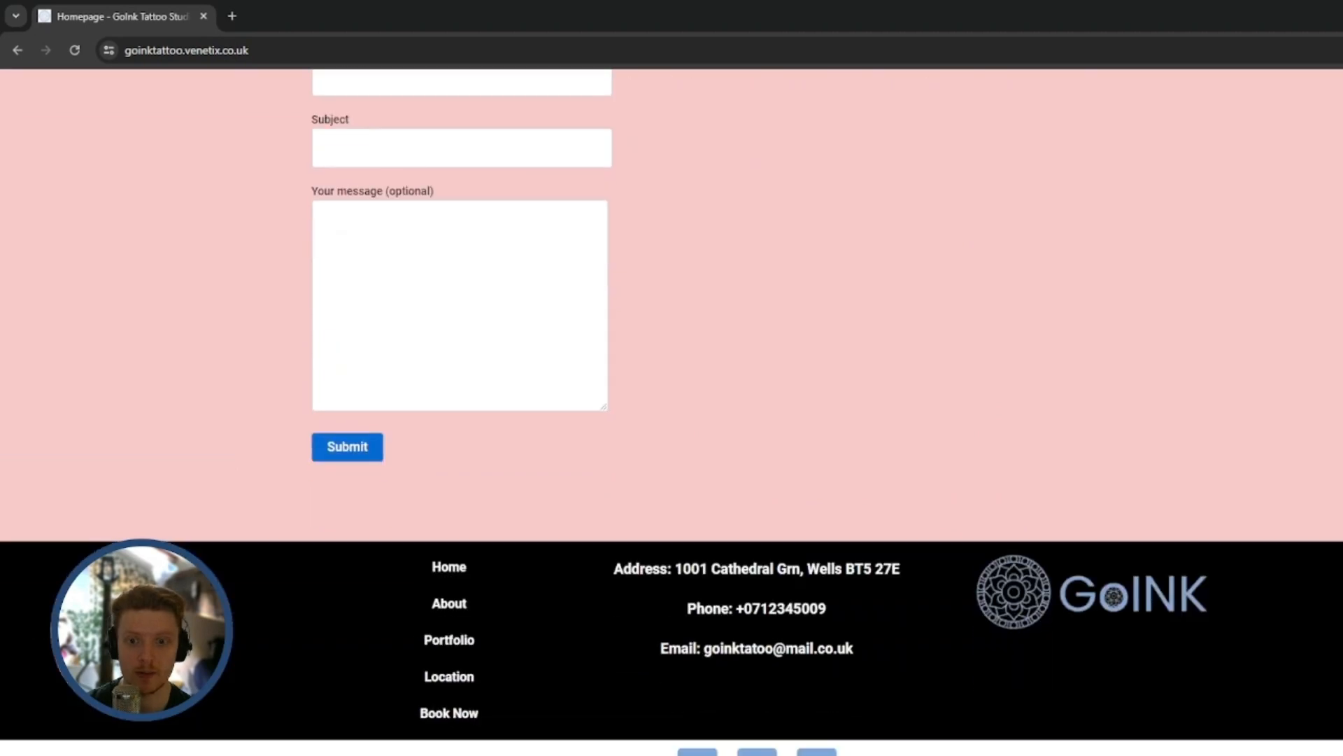
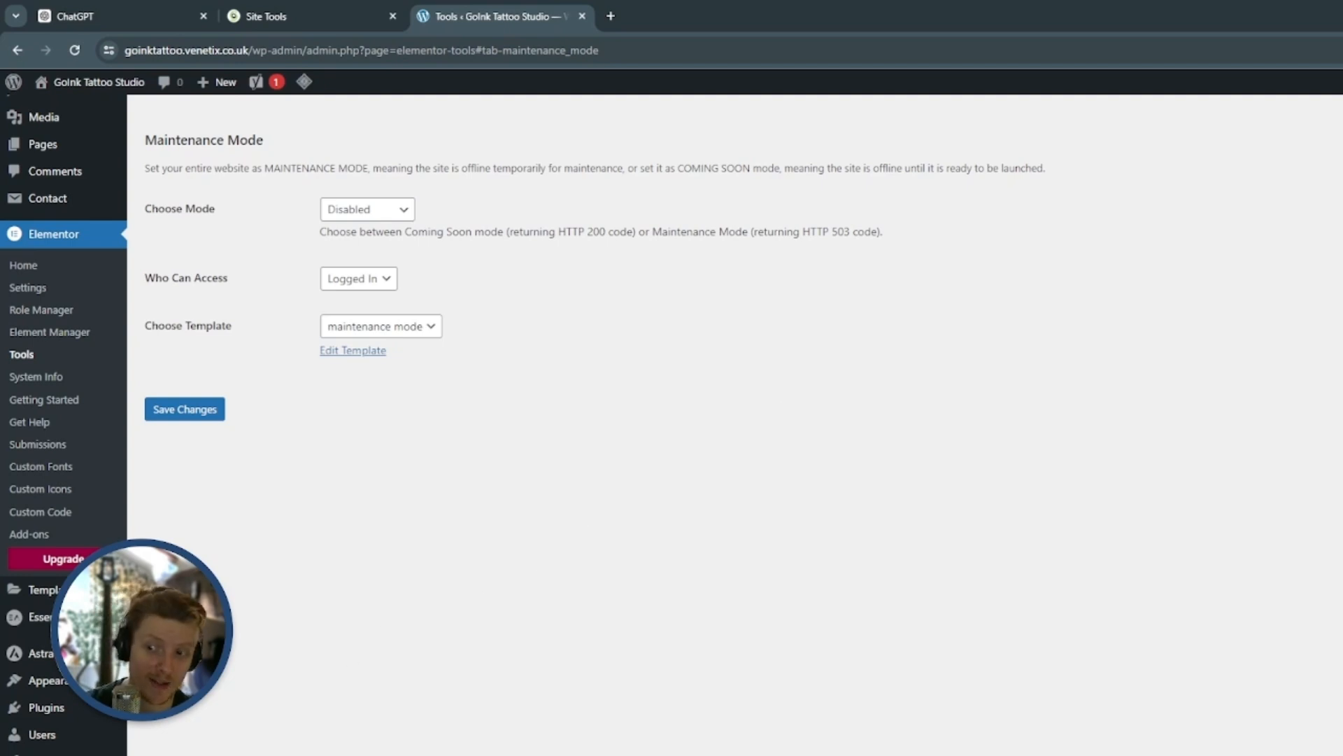
# Save the disabled maintenance mode settings again and open Contact form 1 for editing
pyautogui.scroll(-3, 407, 645)
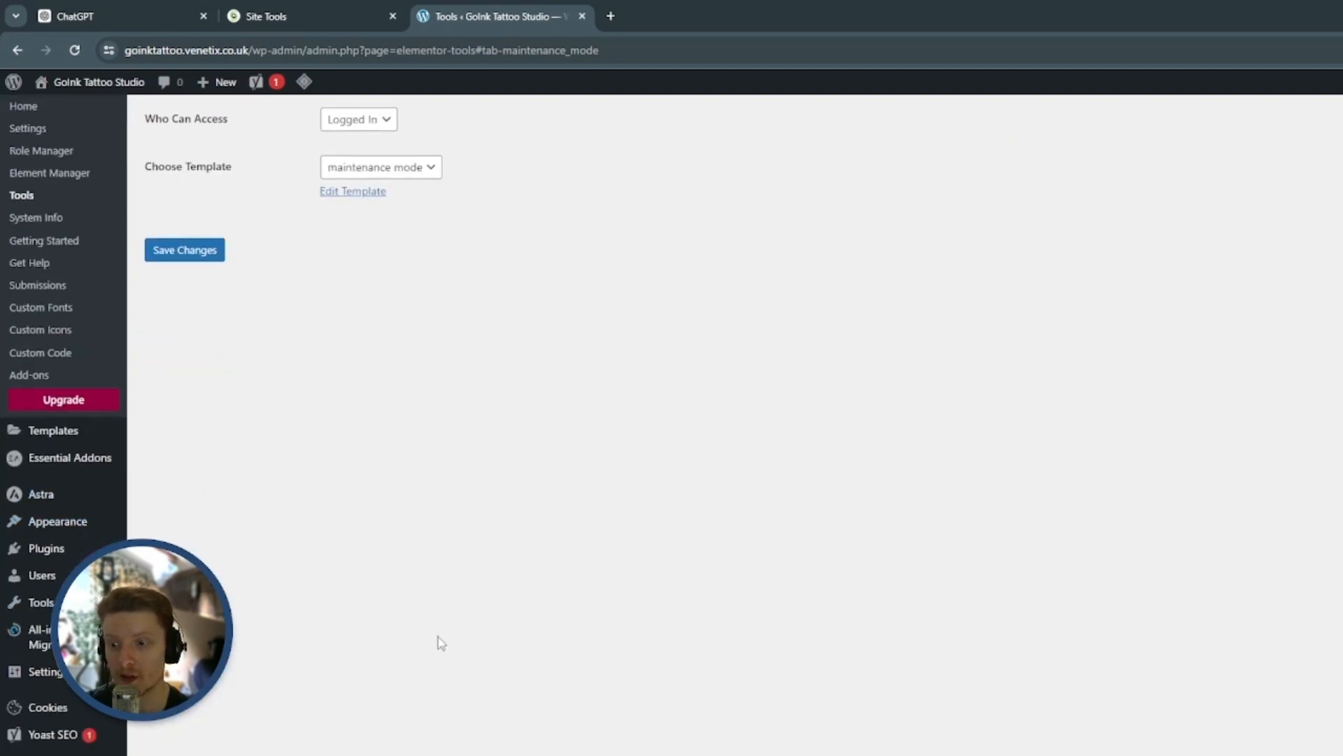
pyautogui.scroll(5, 381, 636)
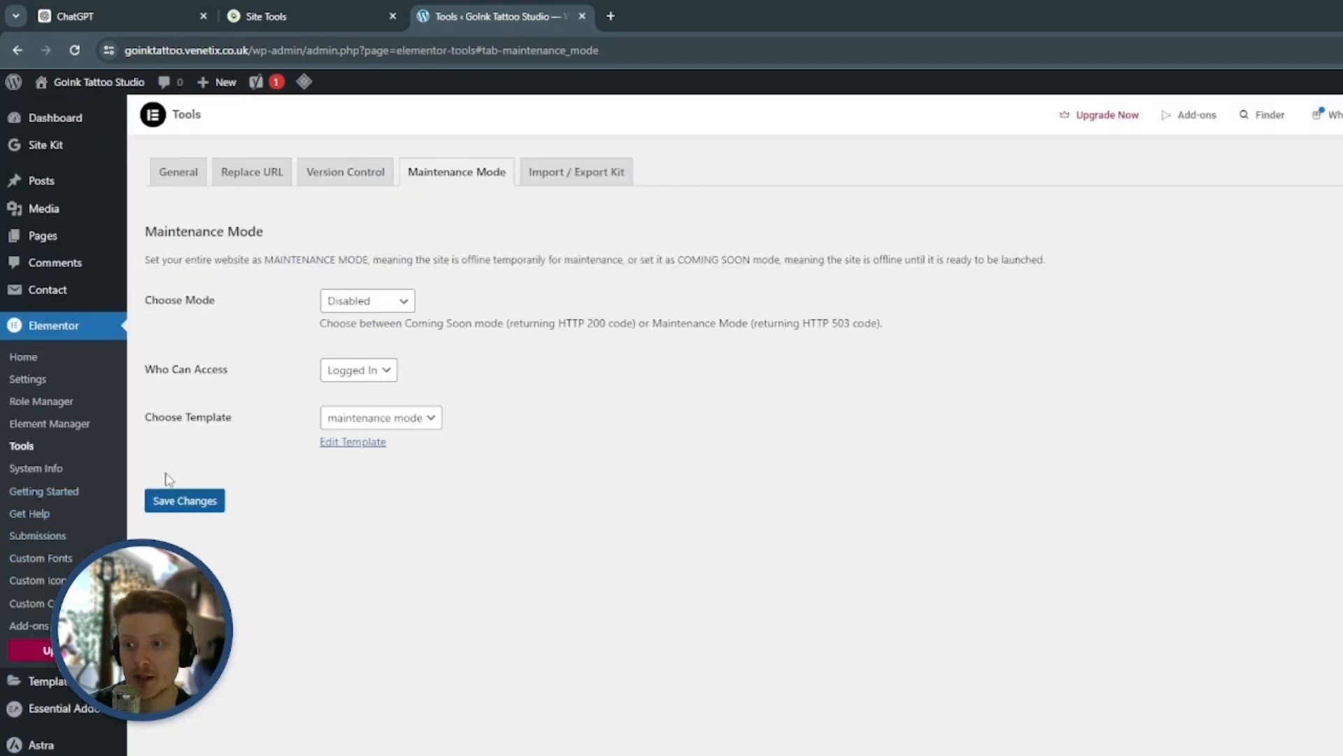
pyautogui.click(202, 501)
pyautogui.click(60, 293)
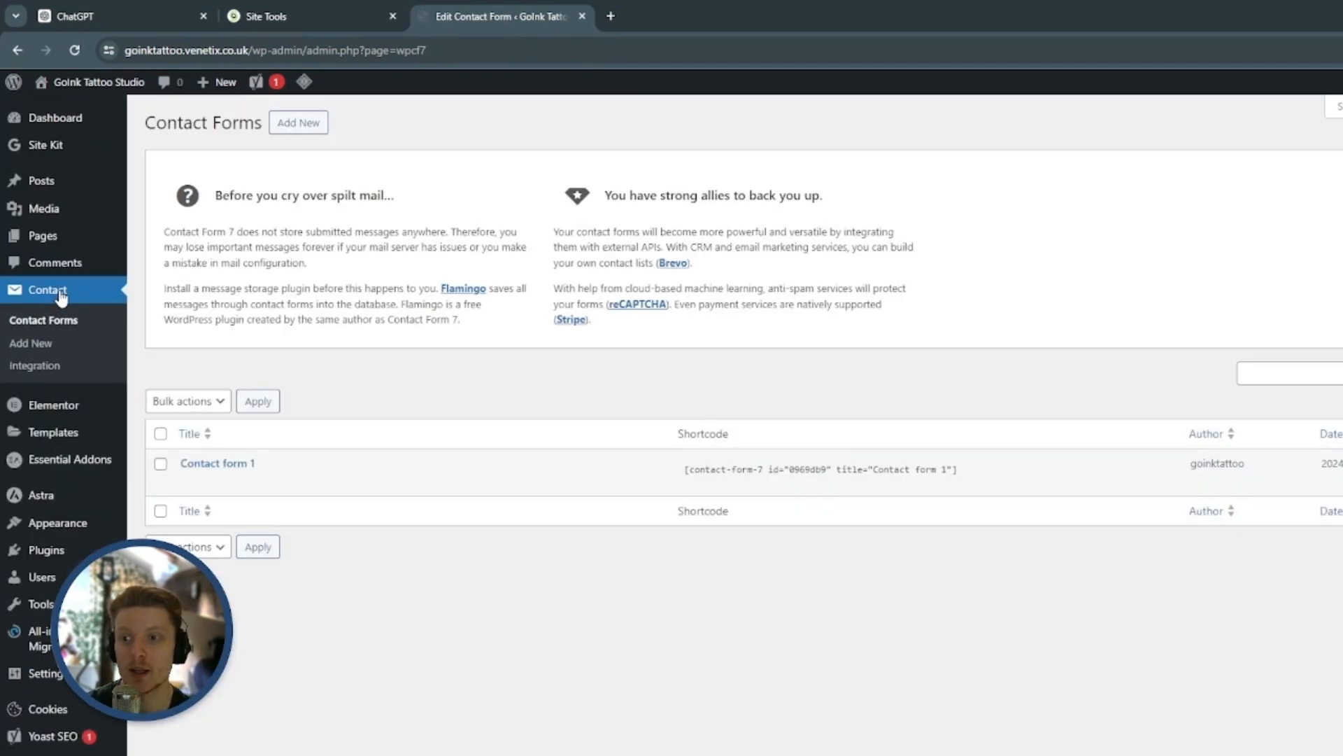
pyautogui.scroll(-1, 390, 486)
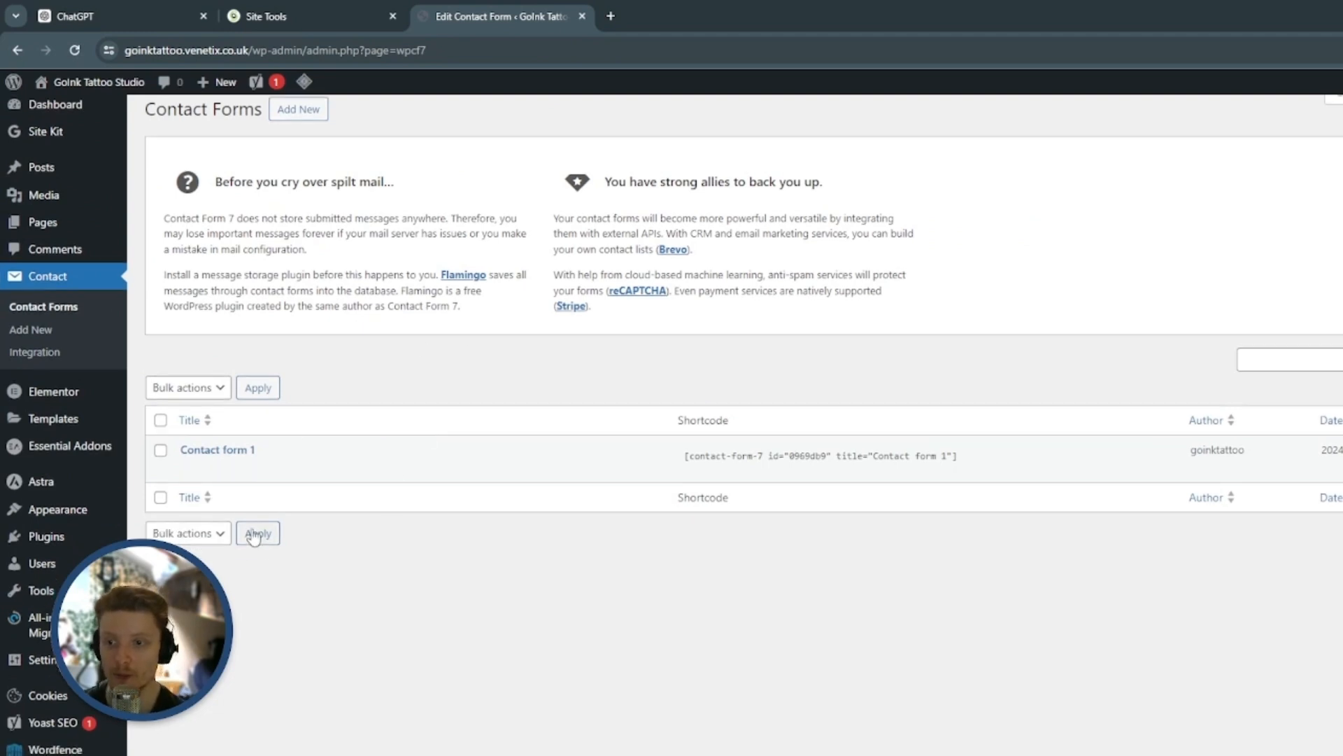
pyautogui.click(187, 470)
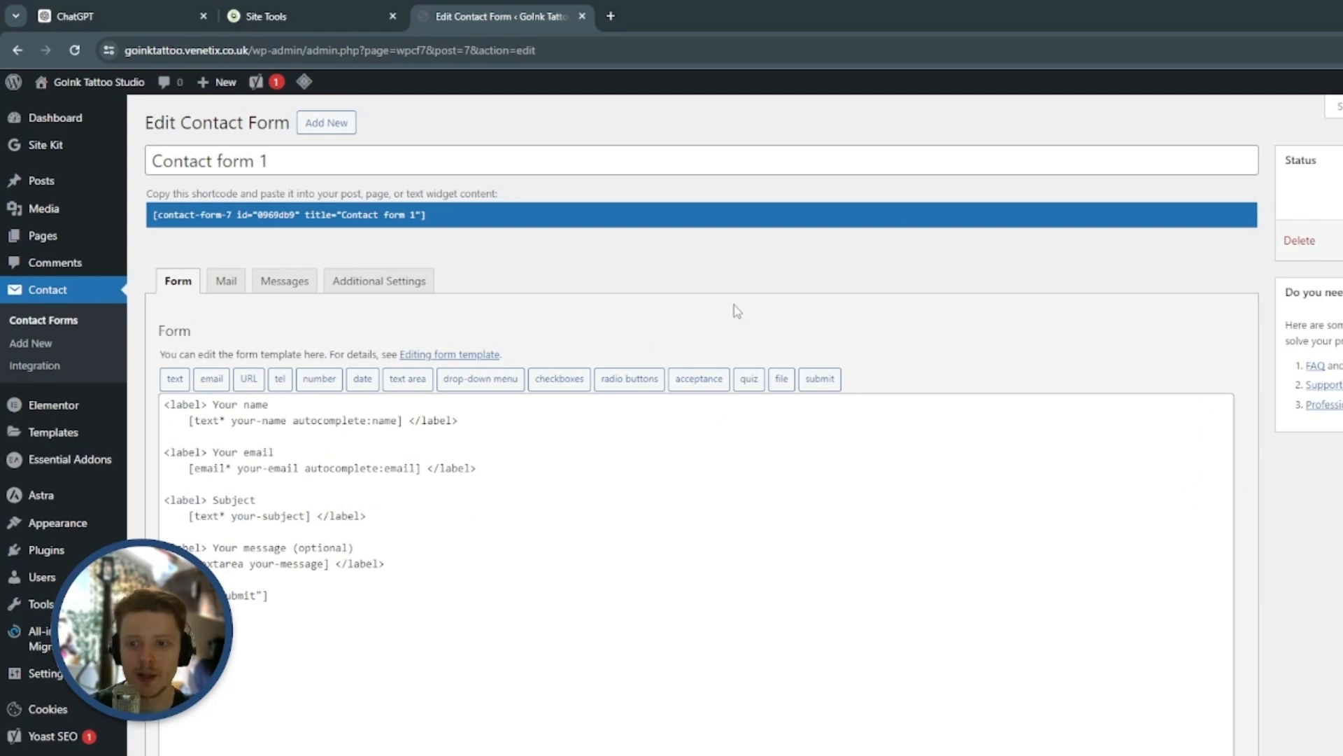
pyautogui.scroll(-1, 733, 305)
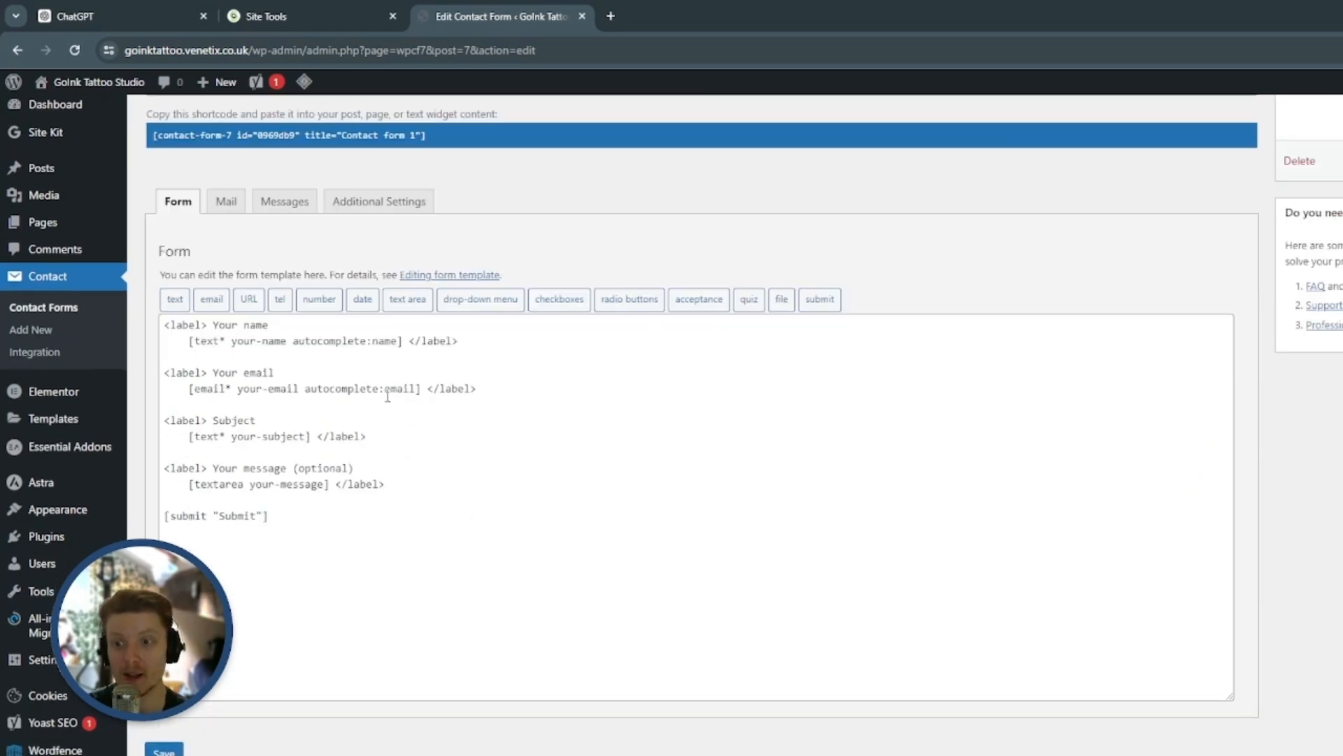
# Add the placeholder "Please add your ideas, requirements and what you'd like for your watercolour tattoo" to the message textarea and save the form
pyautogui.moveTo(165, 469); pyautogui.dragTo(416, 483)
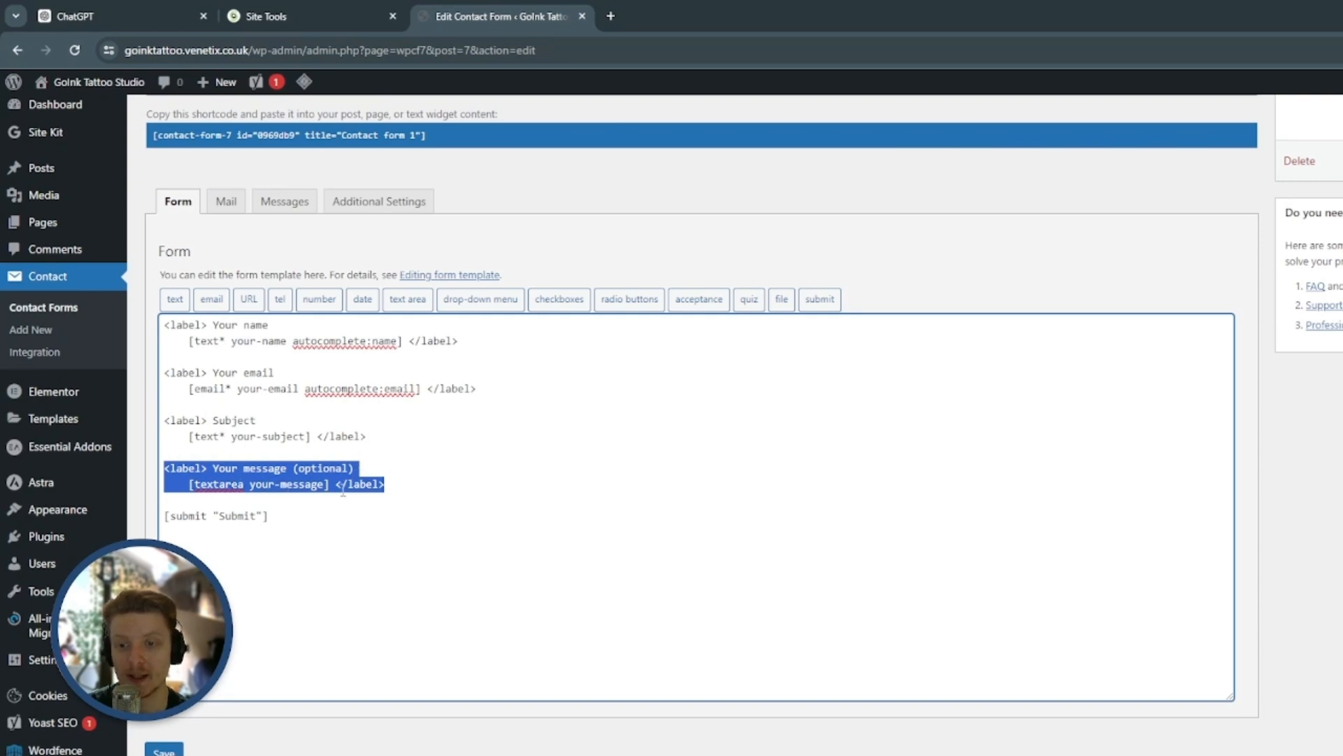
pyautogui.click(395, 487)
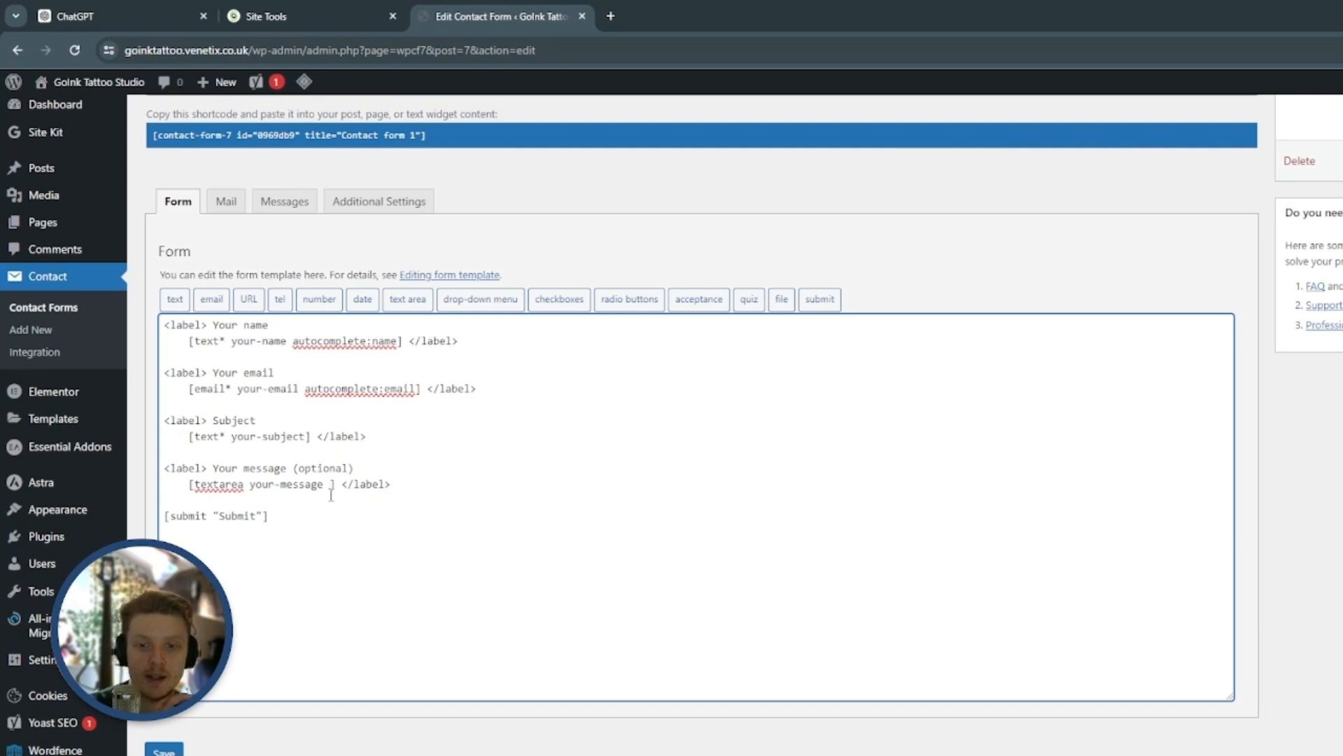
pyautogui.write('placeholder')
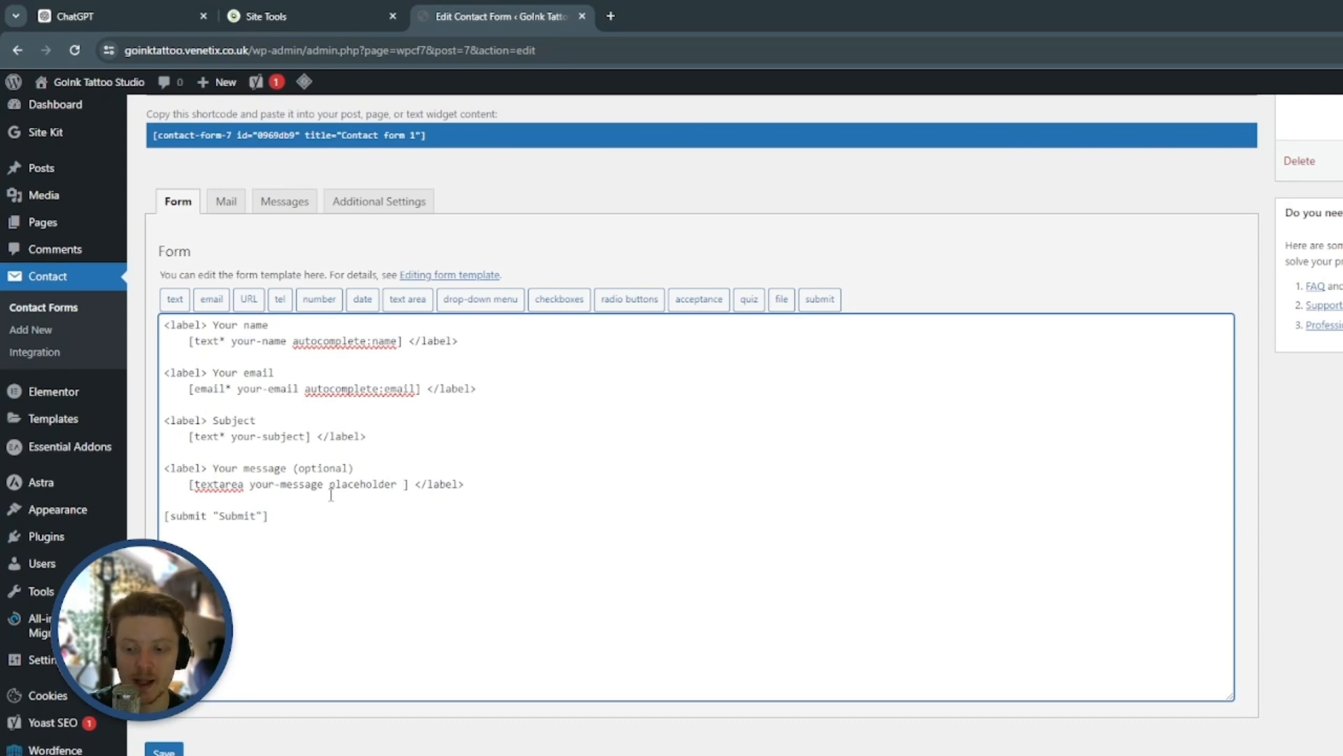
pyautogui.write('"')
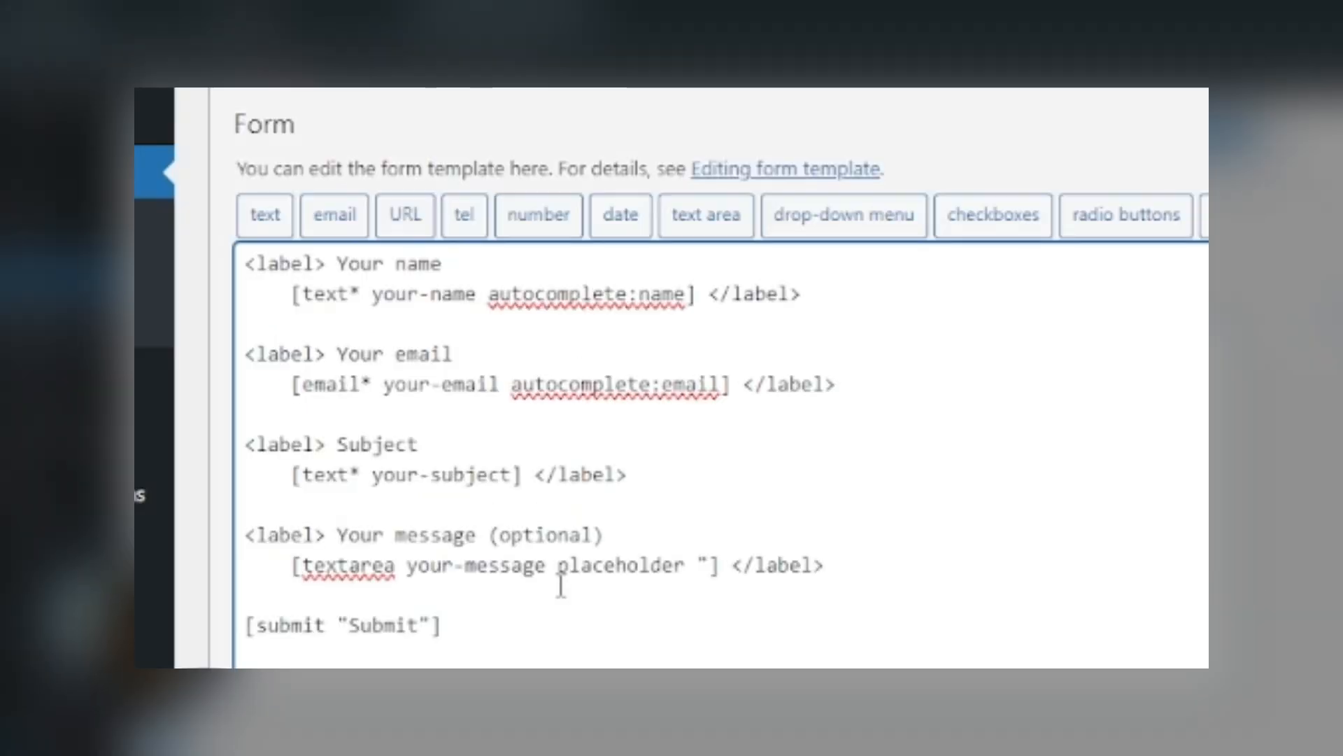
pyautogui.write('Please add')
pyautogui.write(' your ideas,')
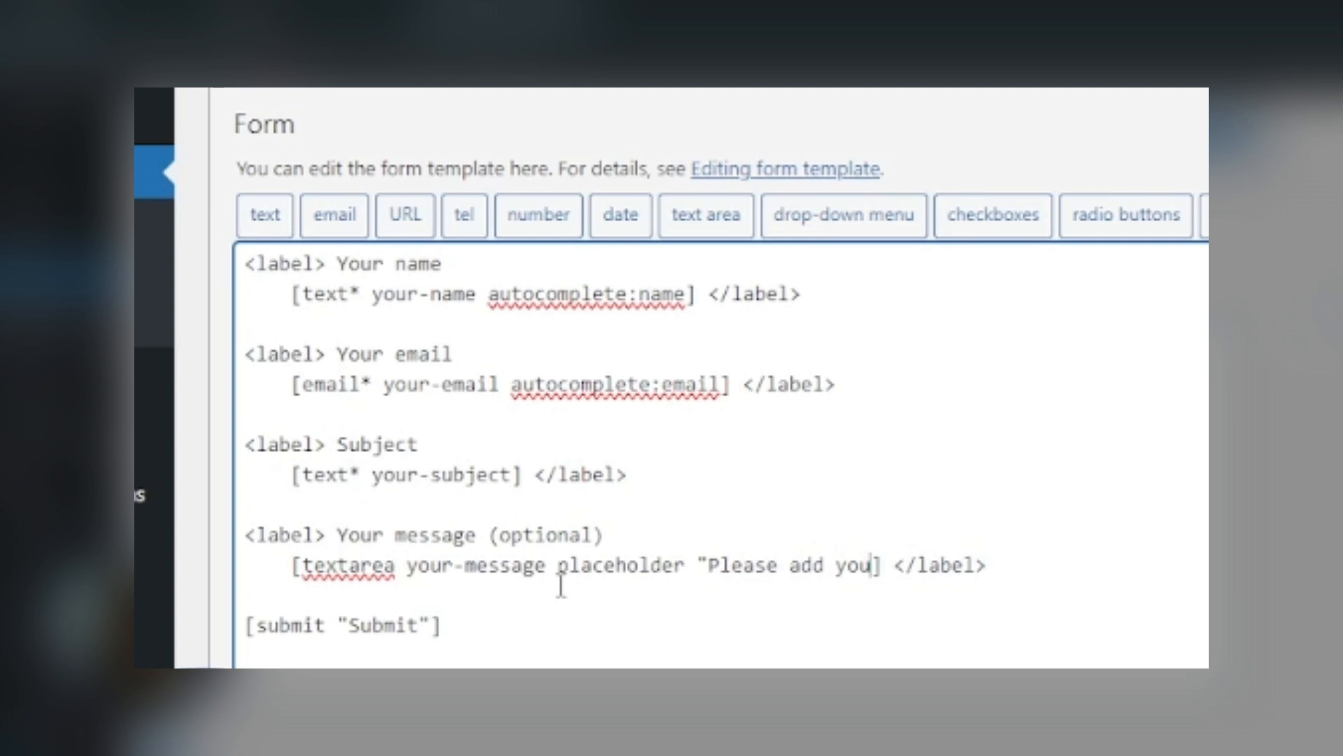
pyautogui.write(' requiremen')
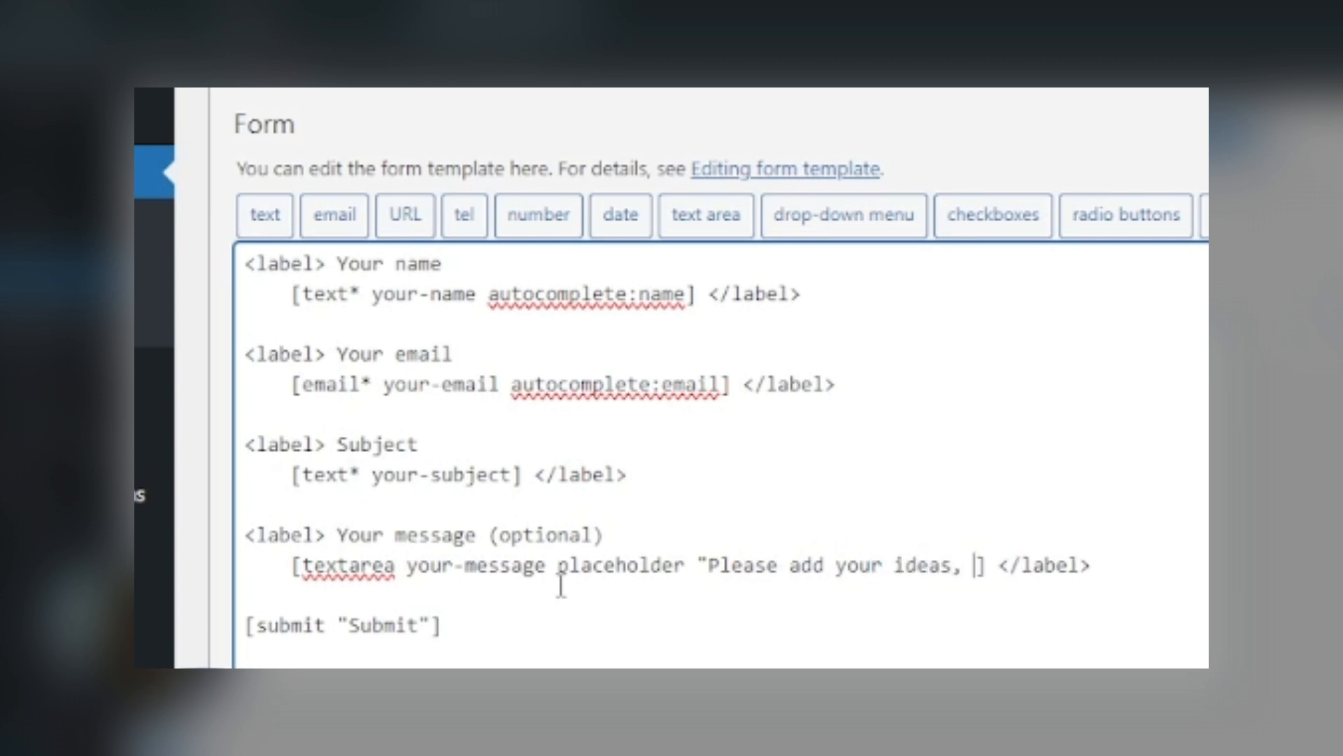
pyautogui.write('ts and ')
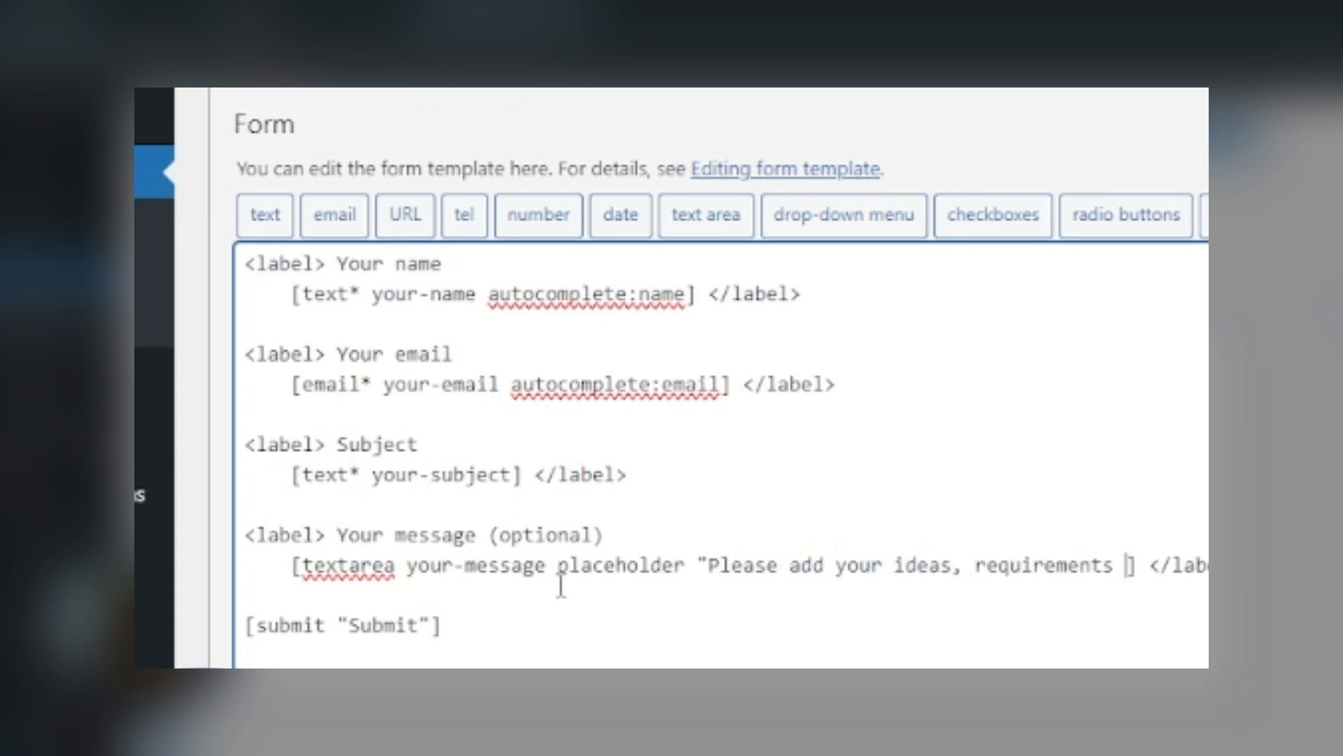
pyautogui.write("what you'd l")
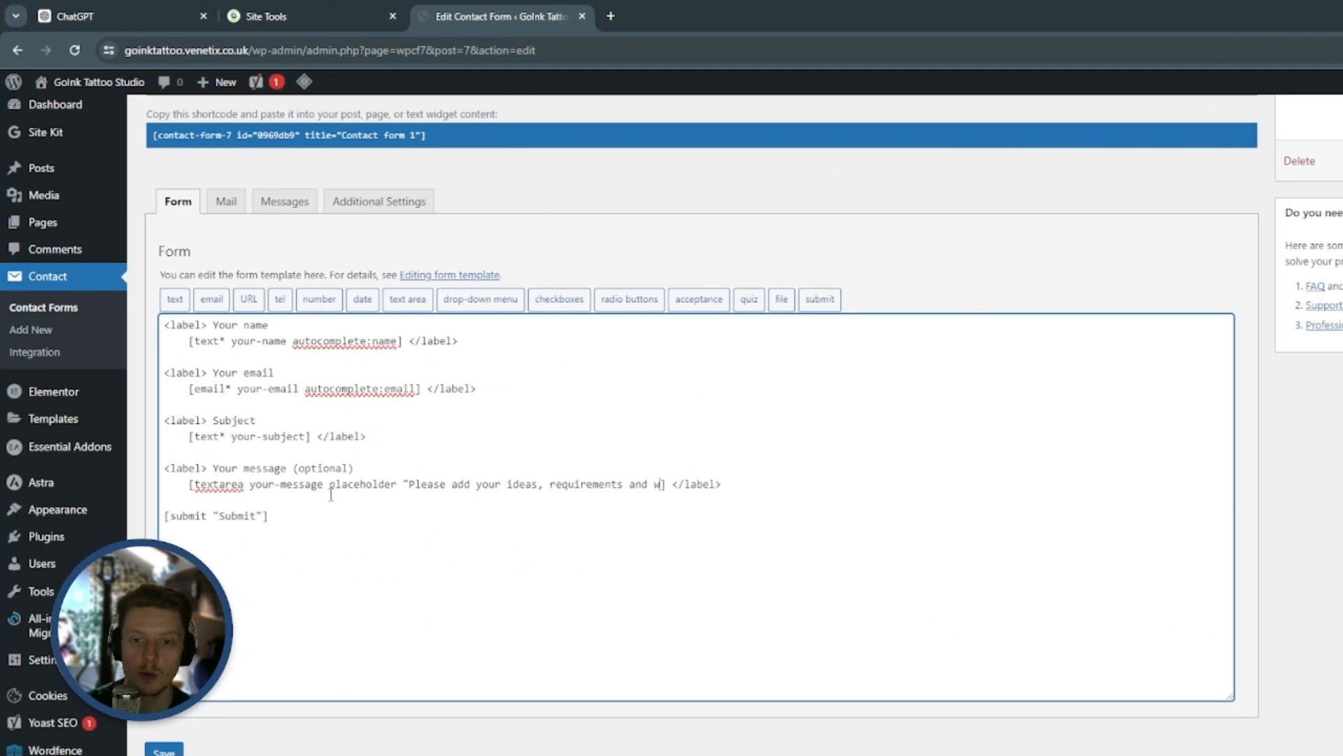
pyautogui.write('ike')
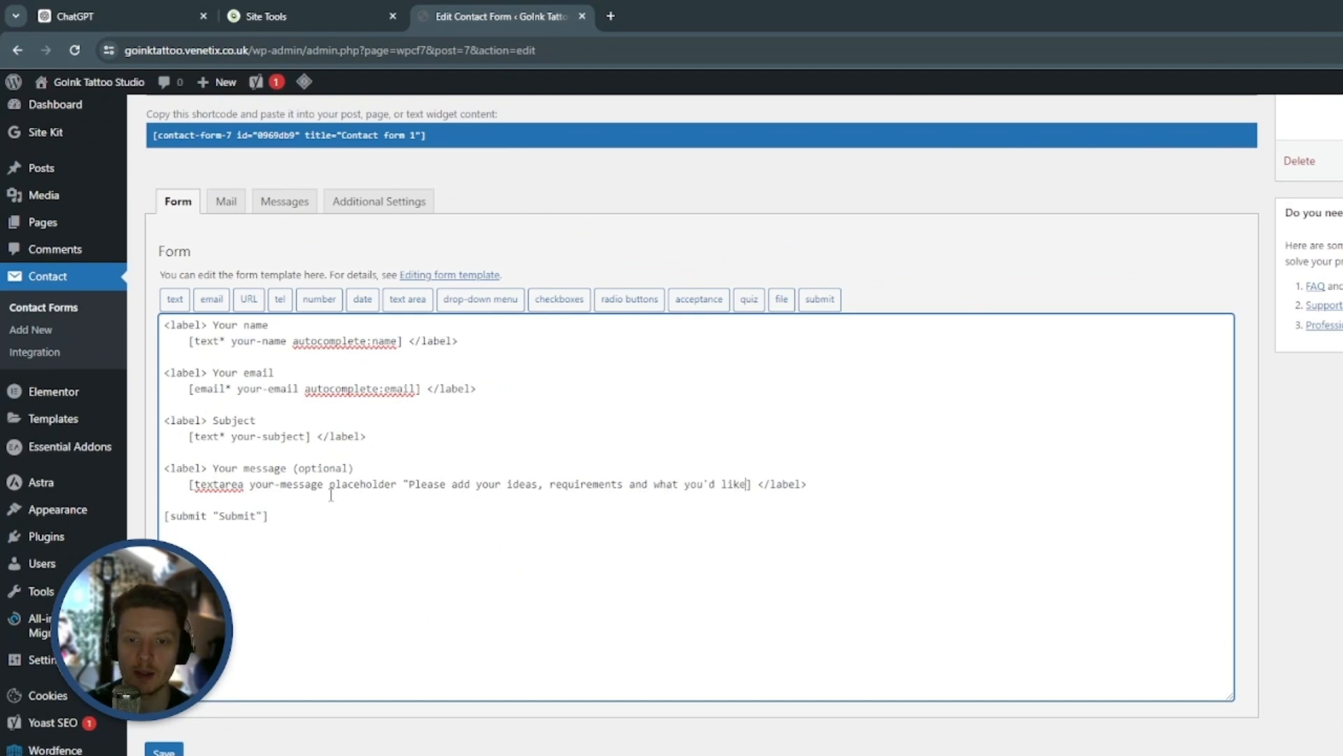
pyautogui.write(' for your wa')
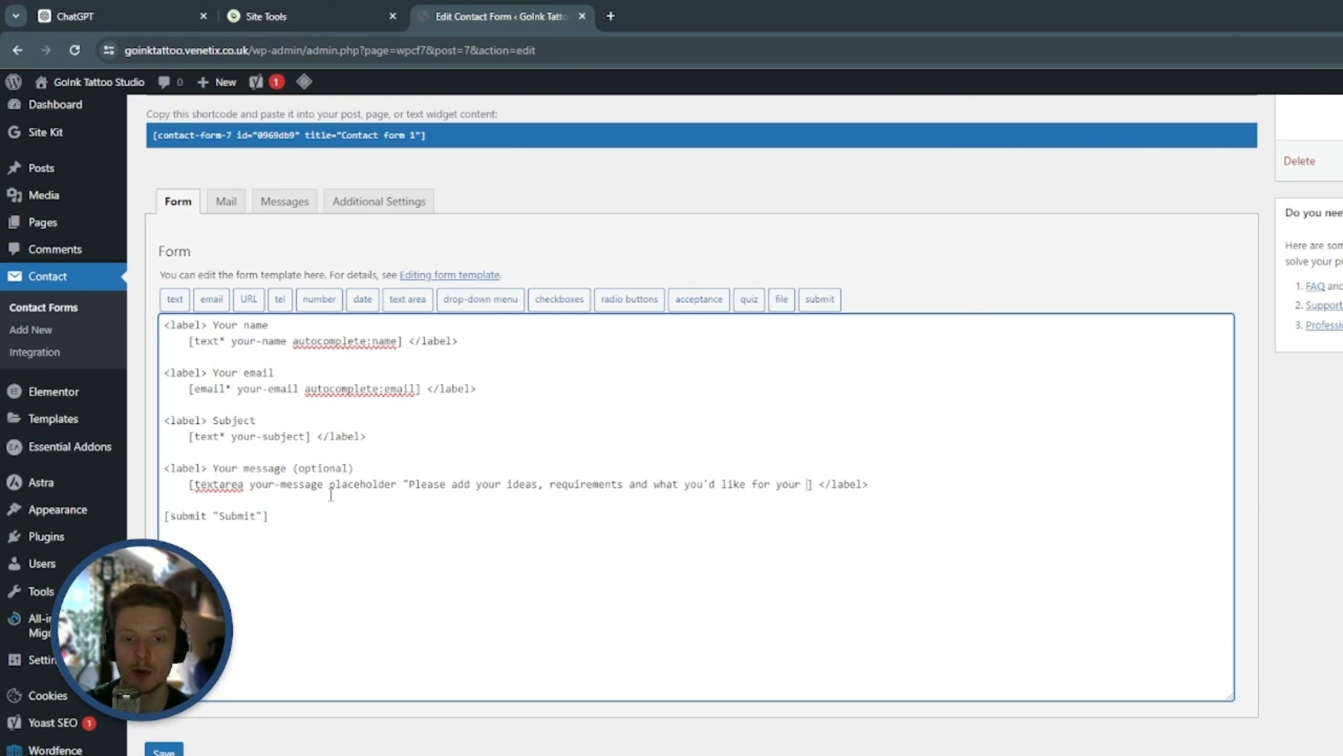
pyautogui.write('tercolour t')
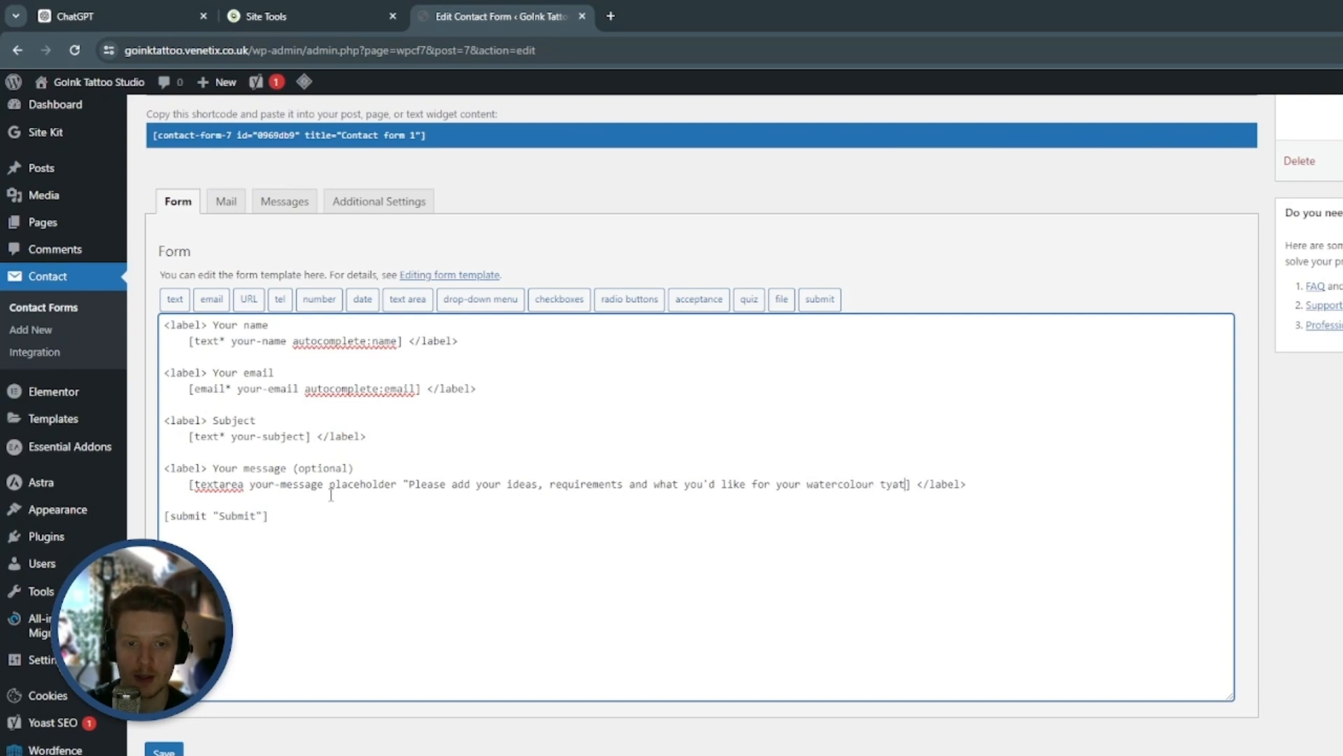
pyautogui.write('attoo')
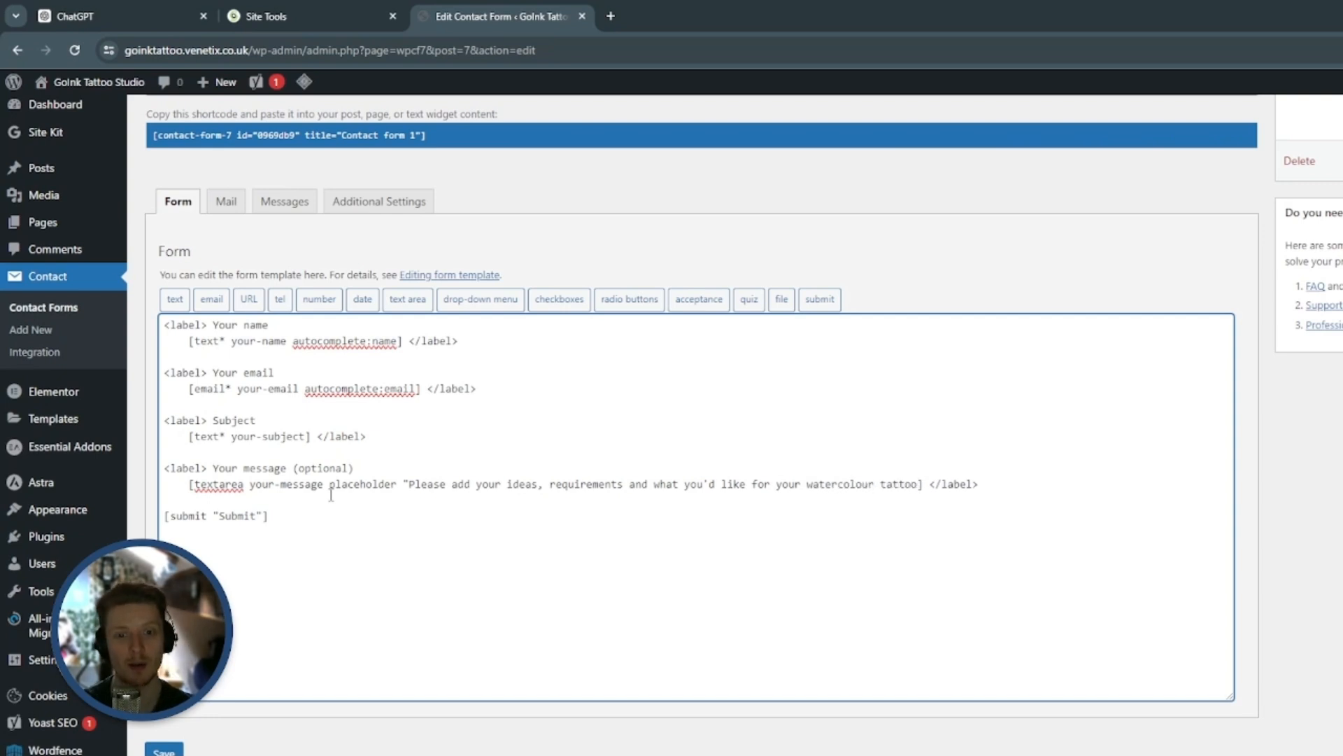
pyautogui.write('"')
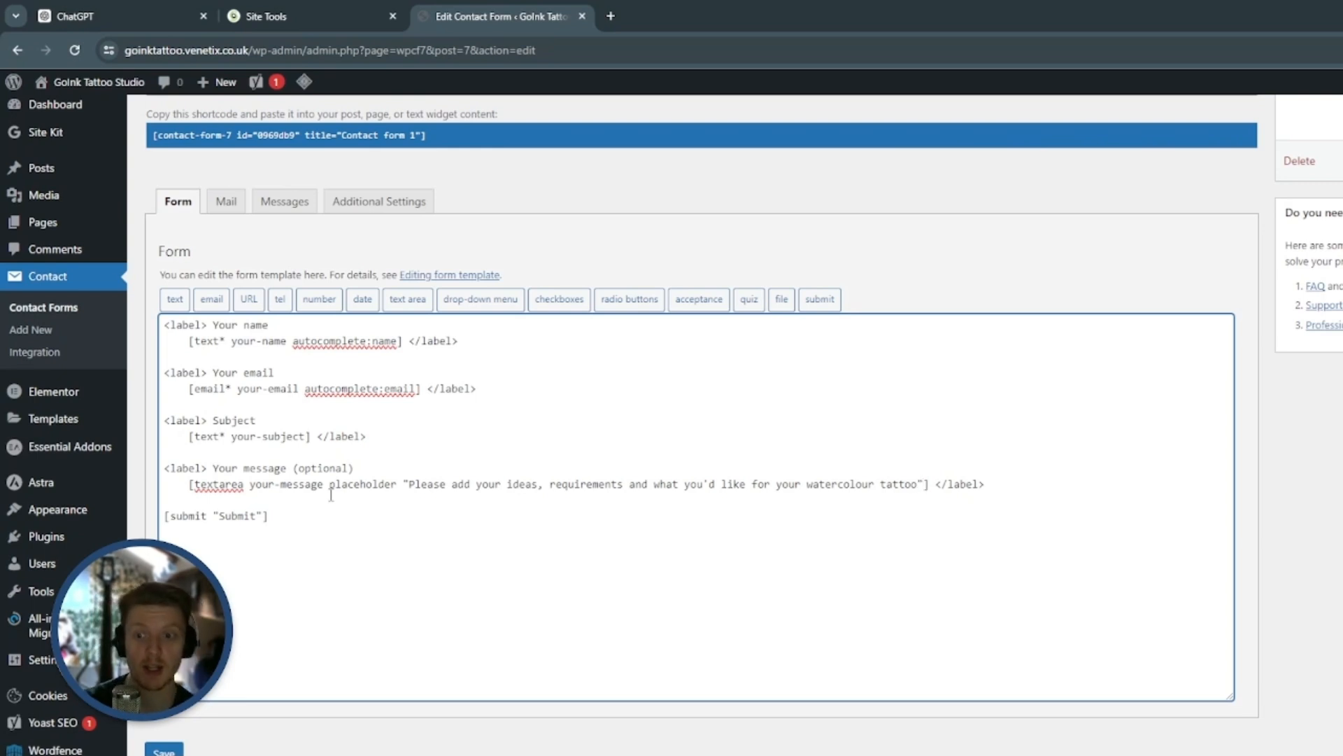
pyautogui.click(164, 750)
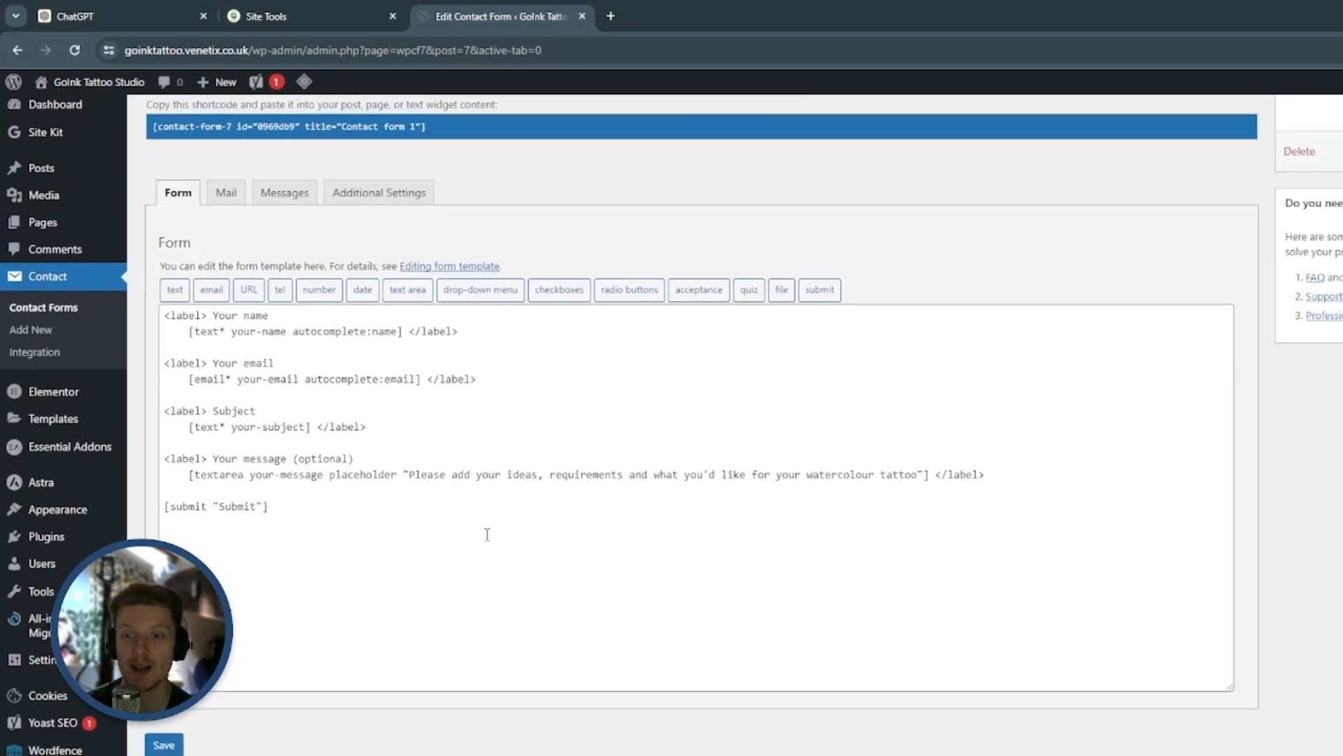
pyautogui.moveTo(409, 475); pyautogui.dragTo(917, 475)
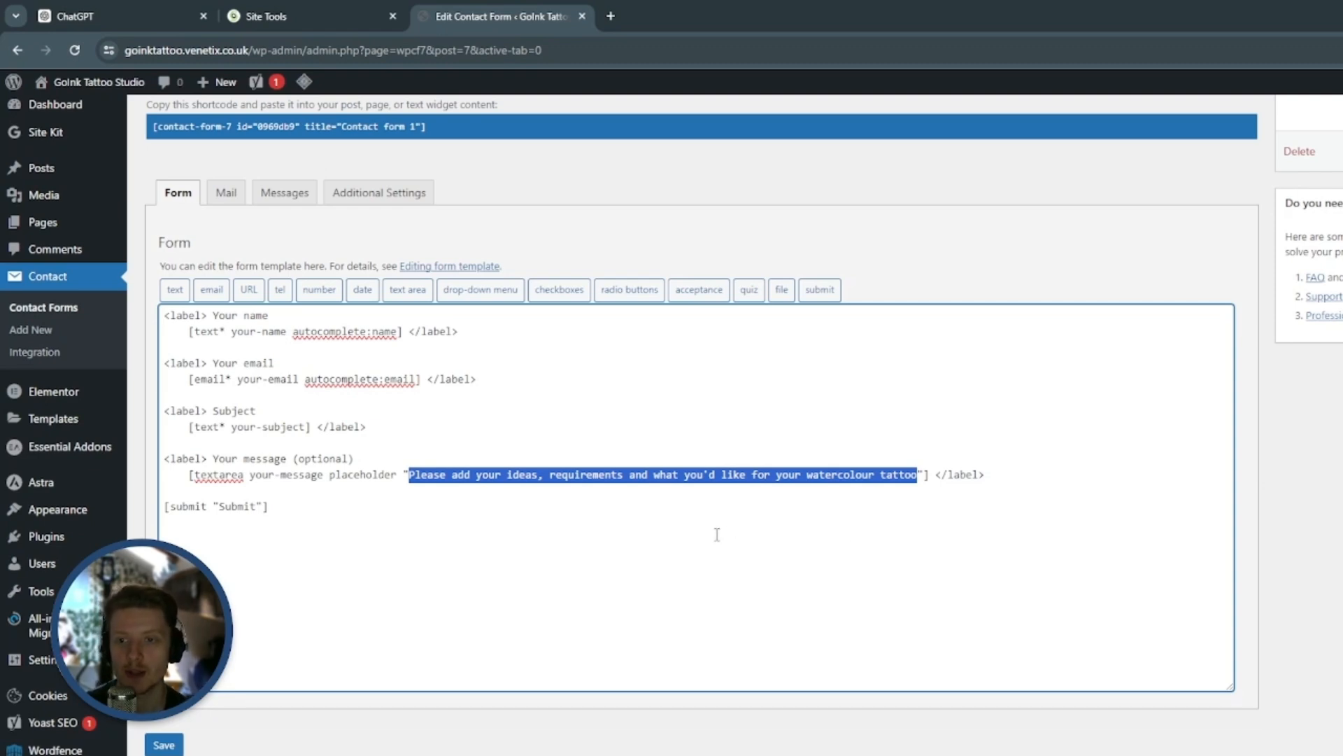
pyautogui.click(552, 233)
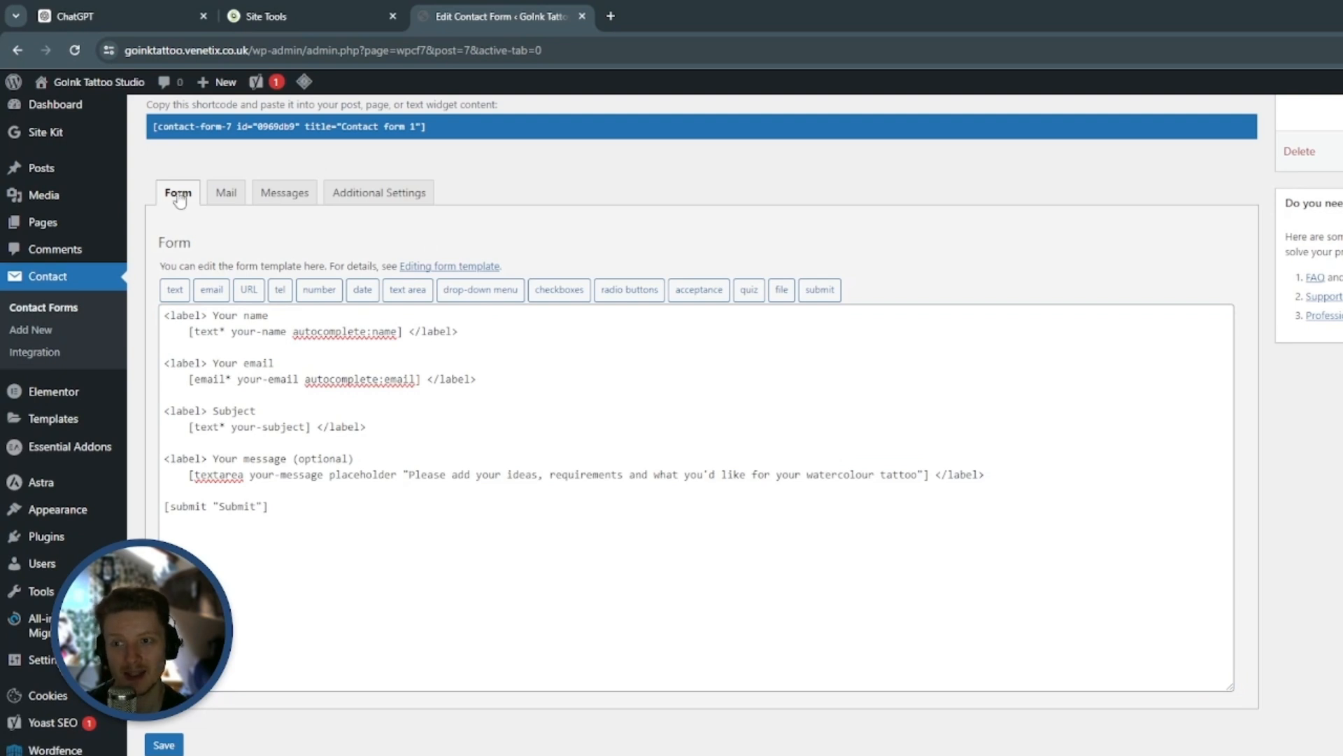
# Replace the recipient in the form's mail template with the contact's e-mail address and save the form
pyautogui.click(225, 193)
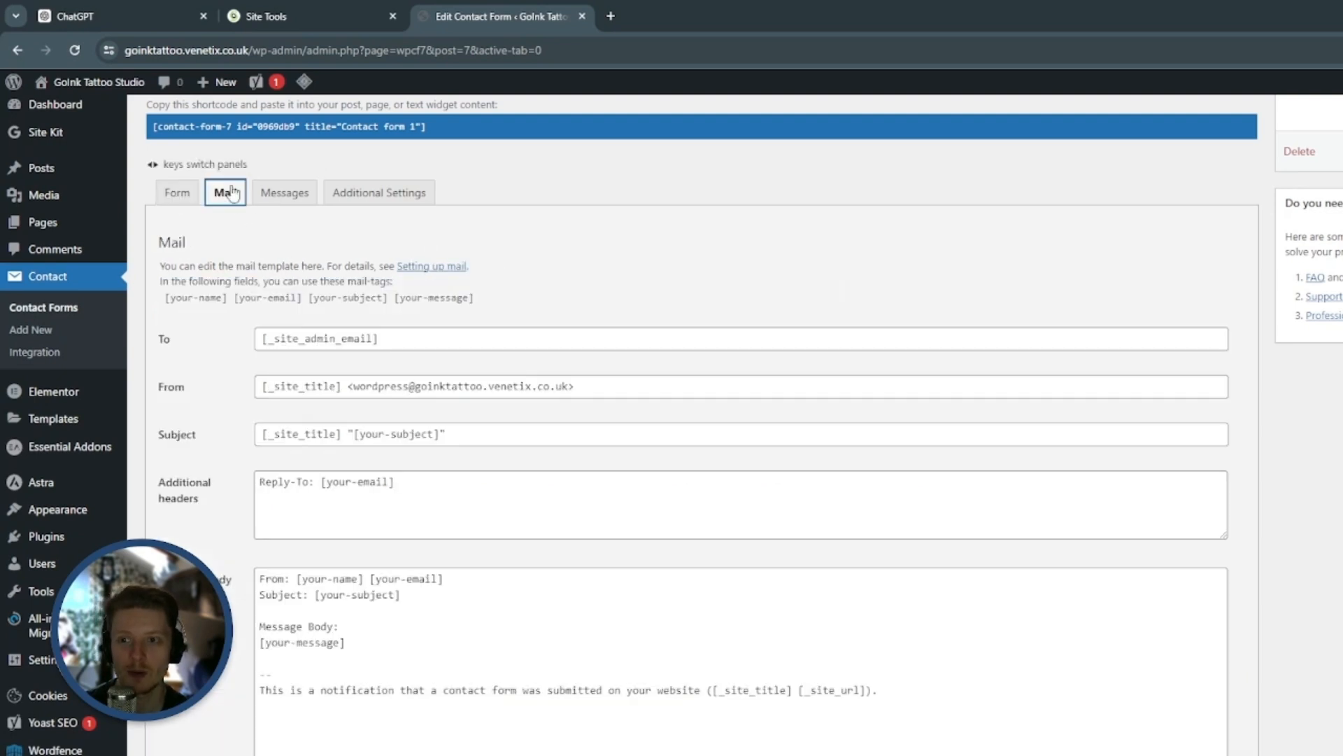
pyautogui.scroll(-3, 610, 280)
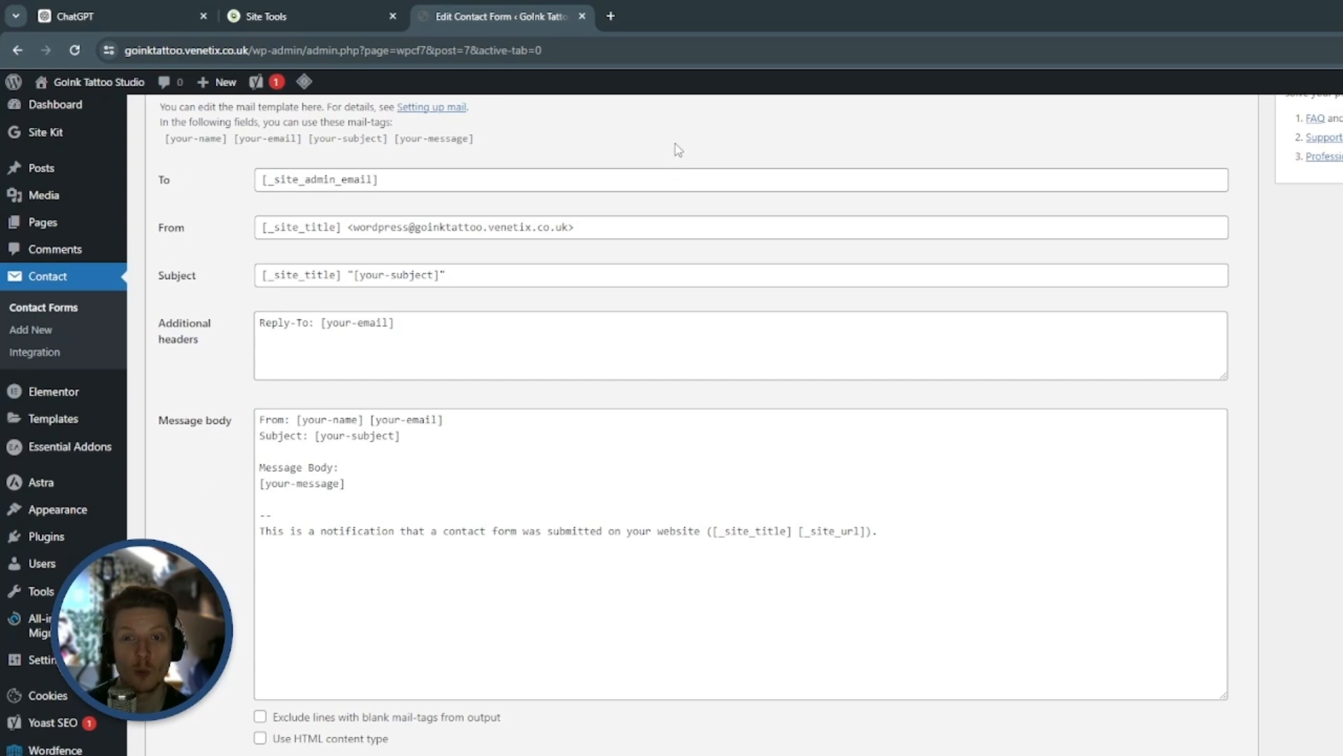
pyautogui.scroll(1, 678, 148)
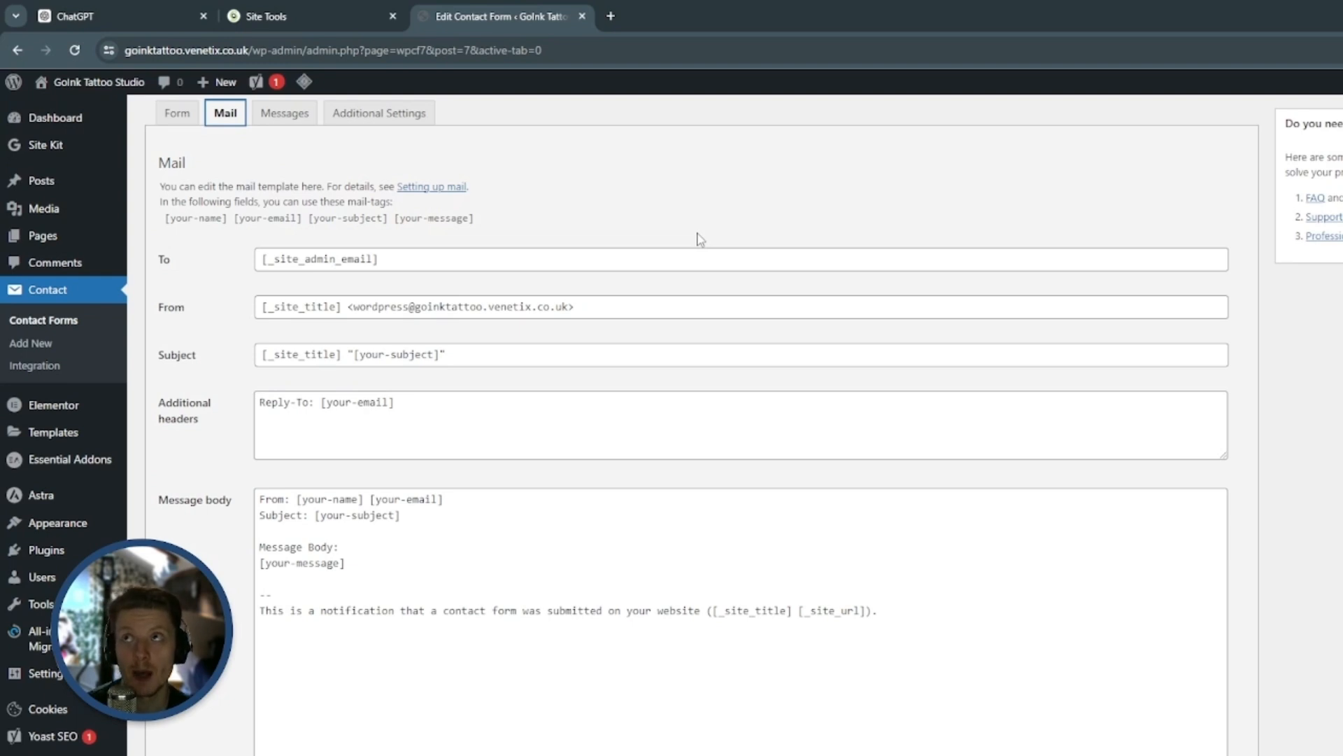
pyautogui.click(501, 257)
pyautogui.hotkey('ctrl', 'a')
pyautogui.click(802, 235)
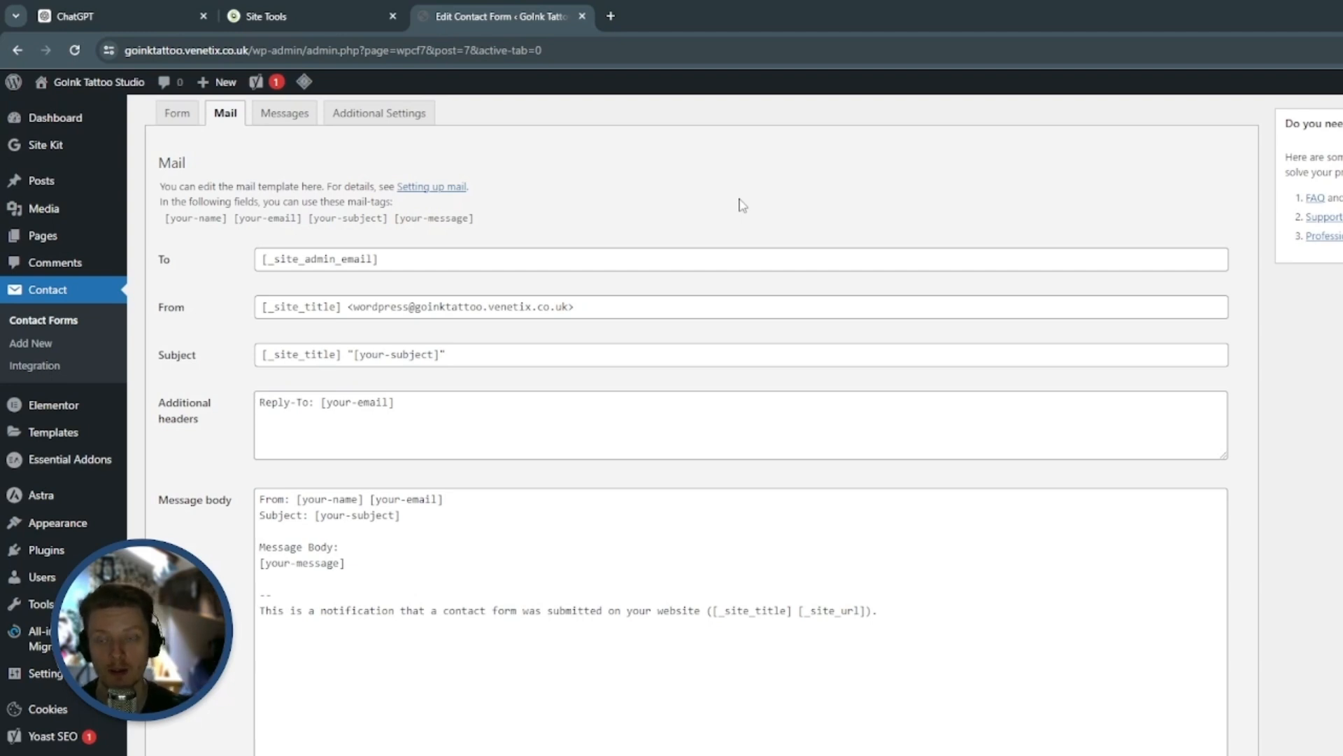
pyautogui.tripleClick(509, 258)
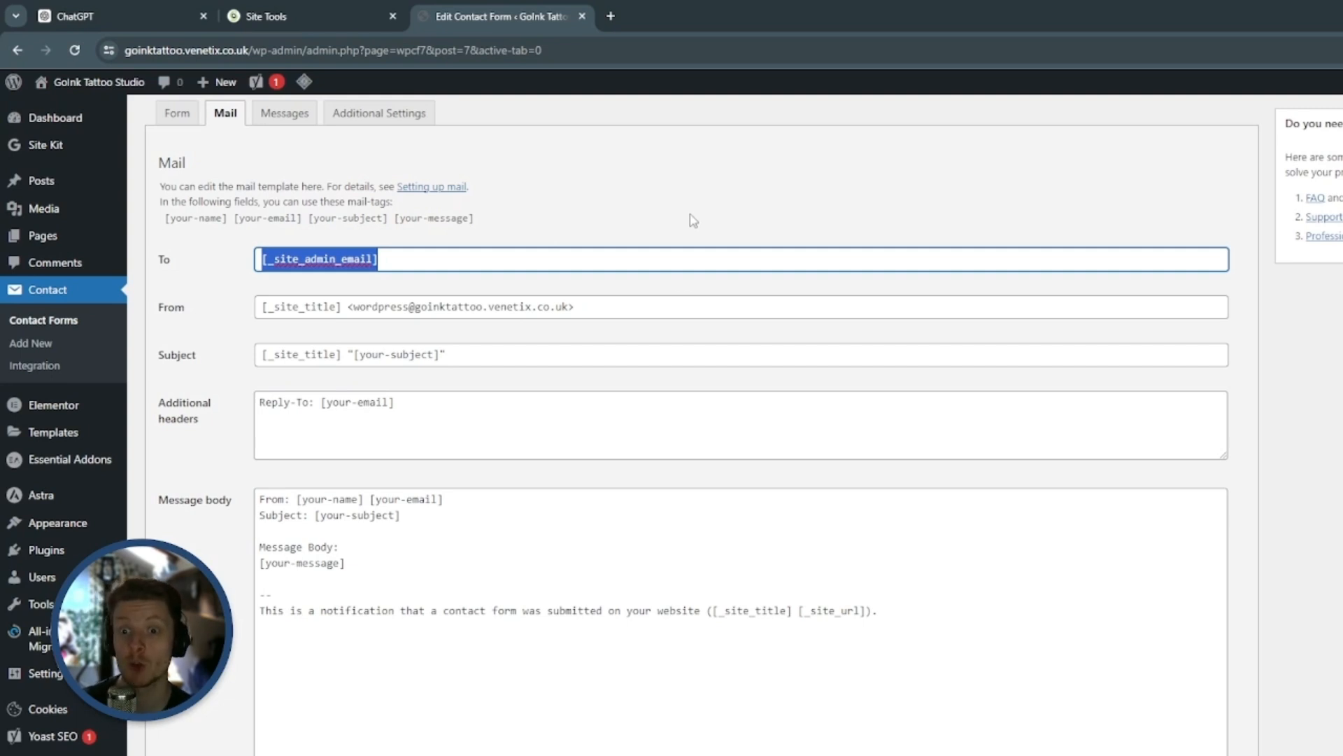
pyautogui.hotkey('ctrl', 'v')
pyautogui.scroll(-5, 732, 299)
pyautogui.click(164, 747)
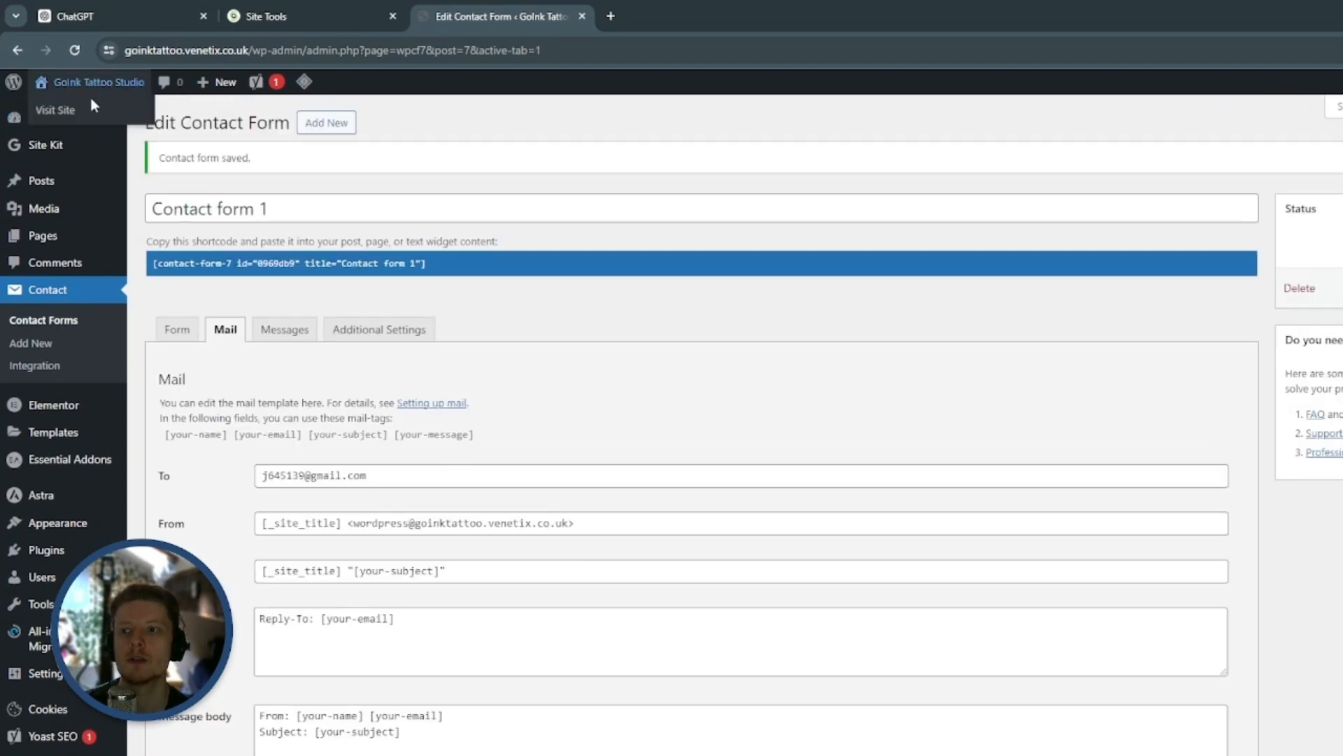
# Visit the site's homepage, open it in the Elementor editor and go to its contact form section
pyautogui.click(93, 111)
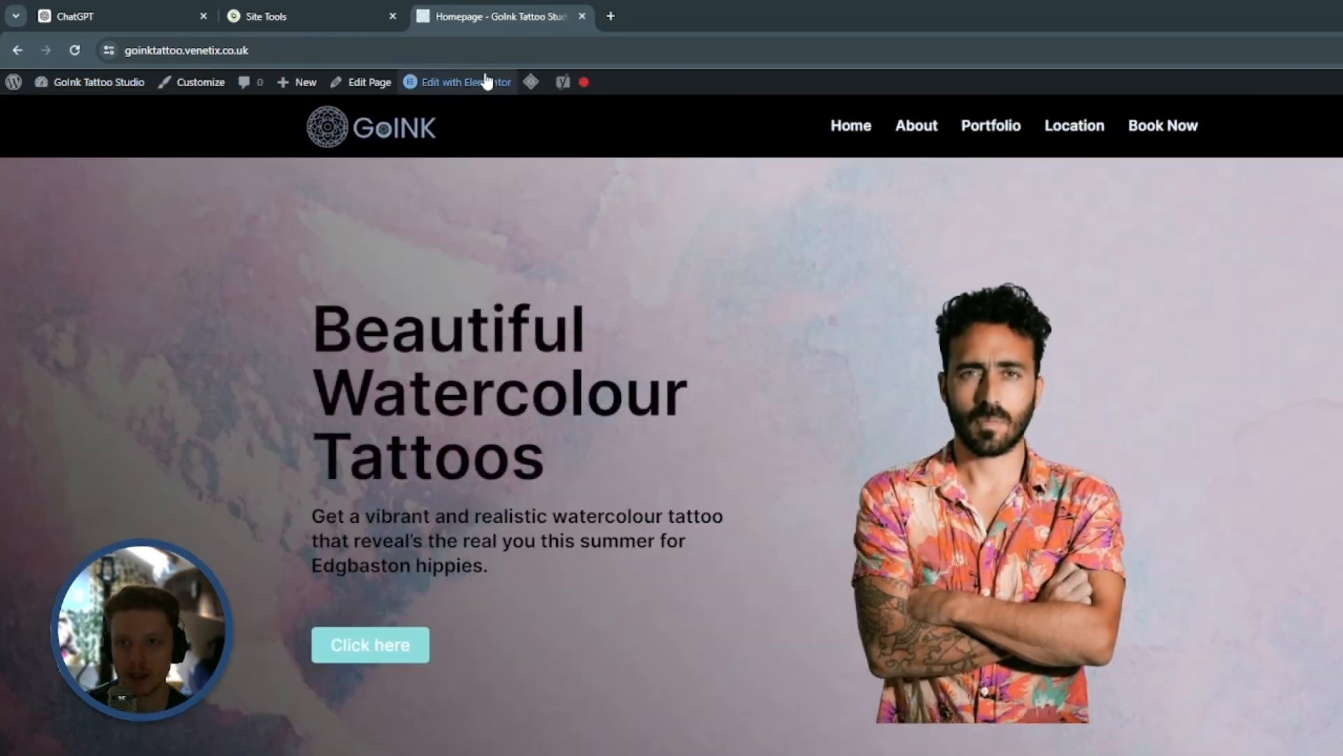
pyautogui.click(488, 82)
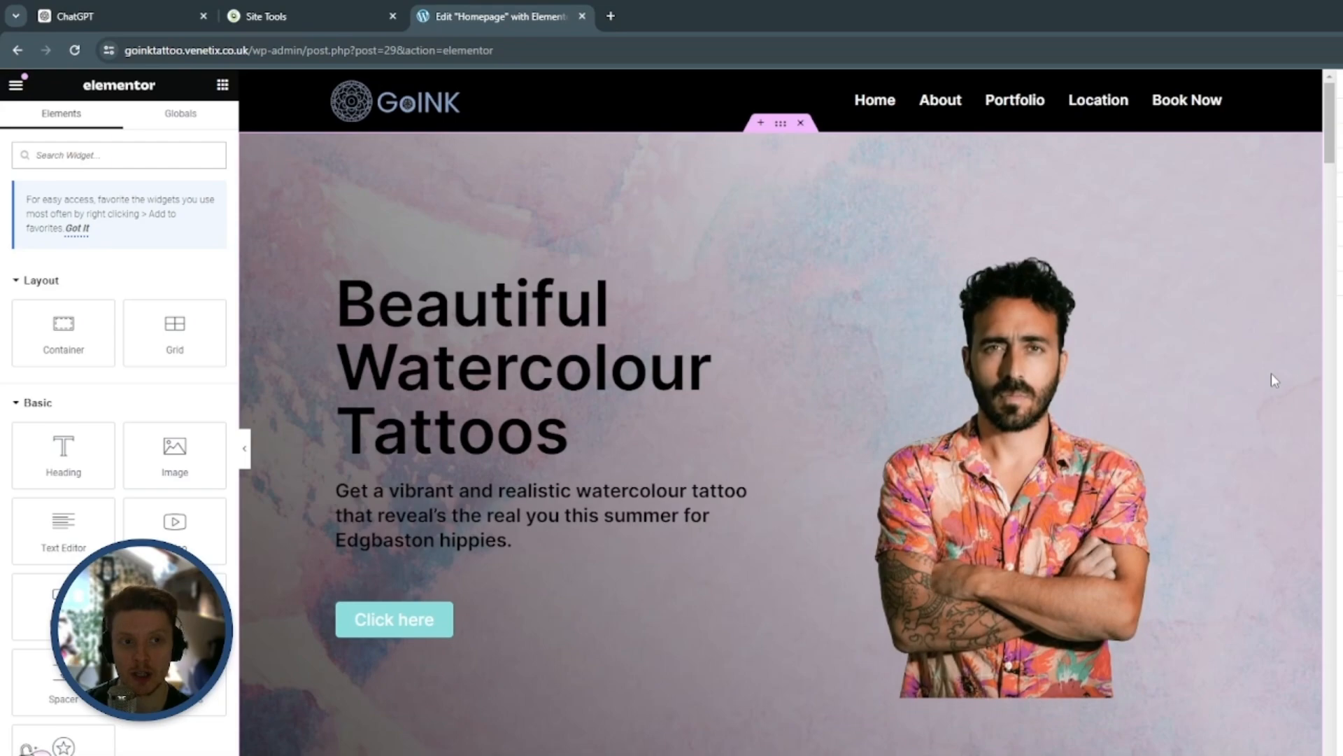
pyautogui.scroll(-20, 1272, 378)
pyautogui.scroll(-20, 1274, 379)
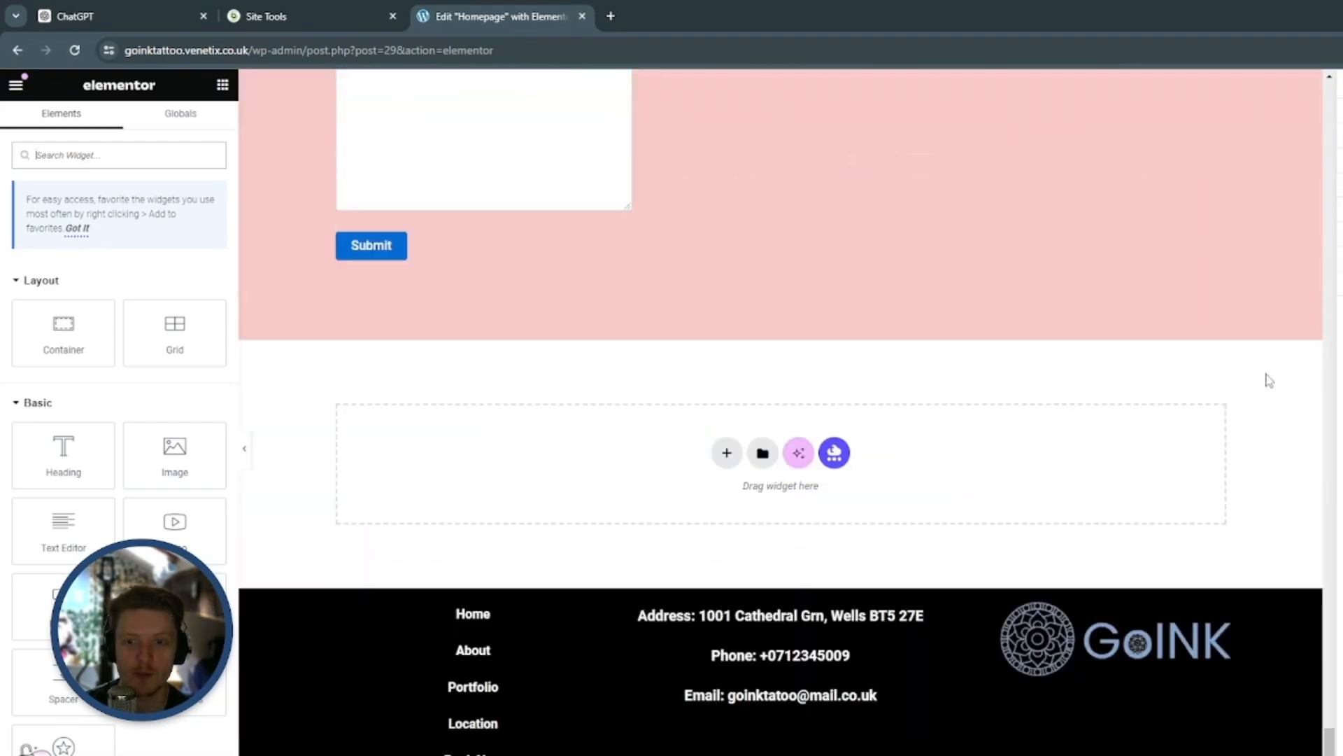
pyautogui.scroll(5, 1271, 381)
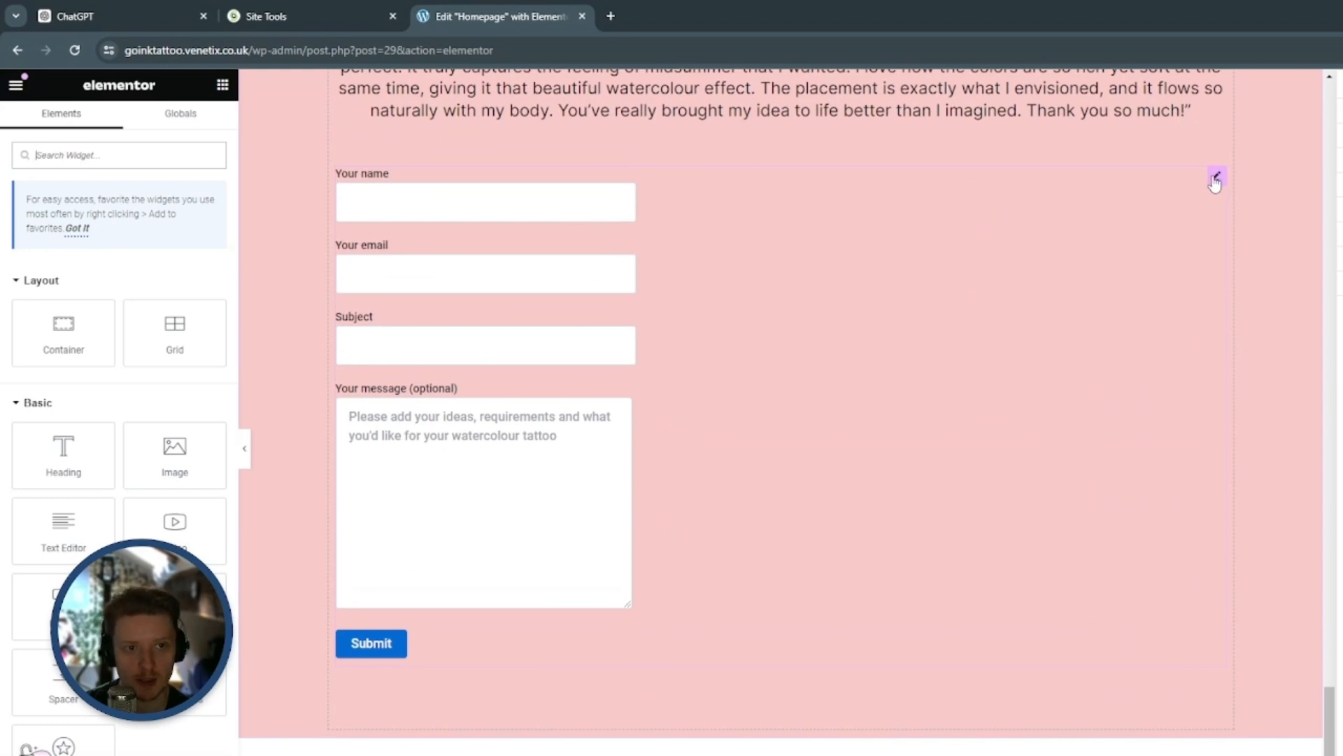
# Set the form alignment of the homepage's Contact Form 7 widget to centre
pyautogui.click(1216, 178)
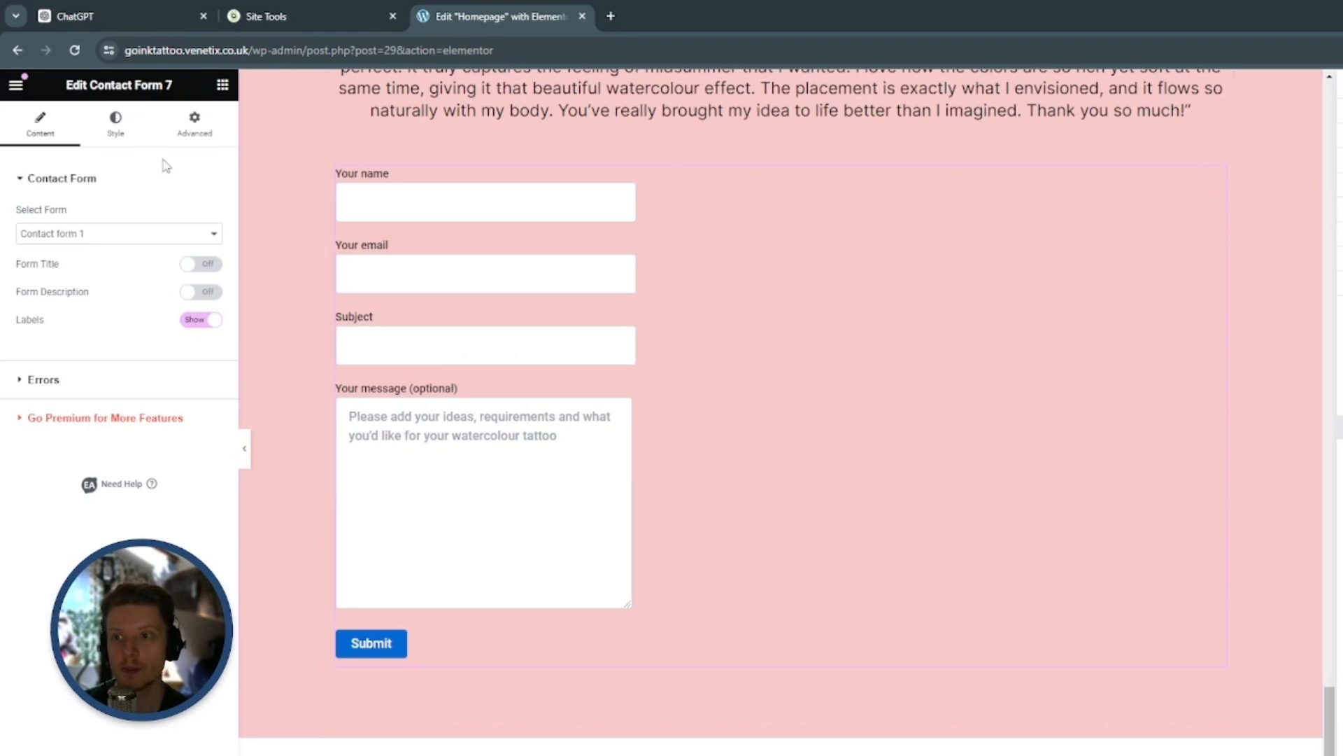
pyautogui.click(117, 134)
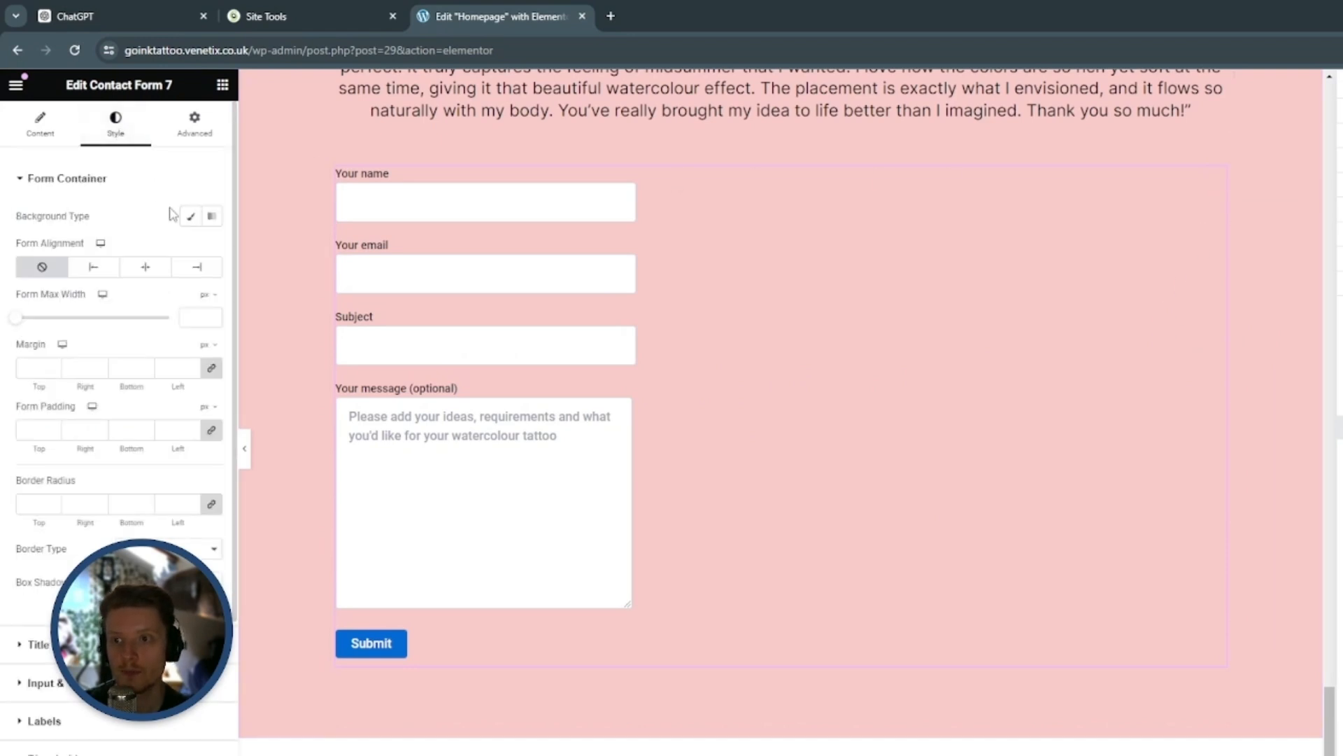
pyautogui.click(156, 273)
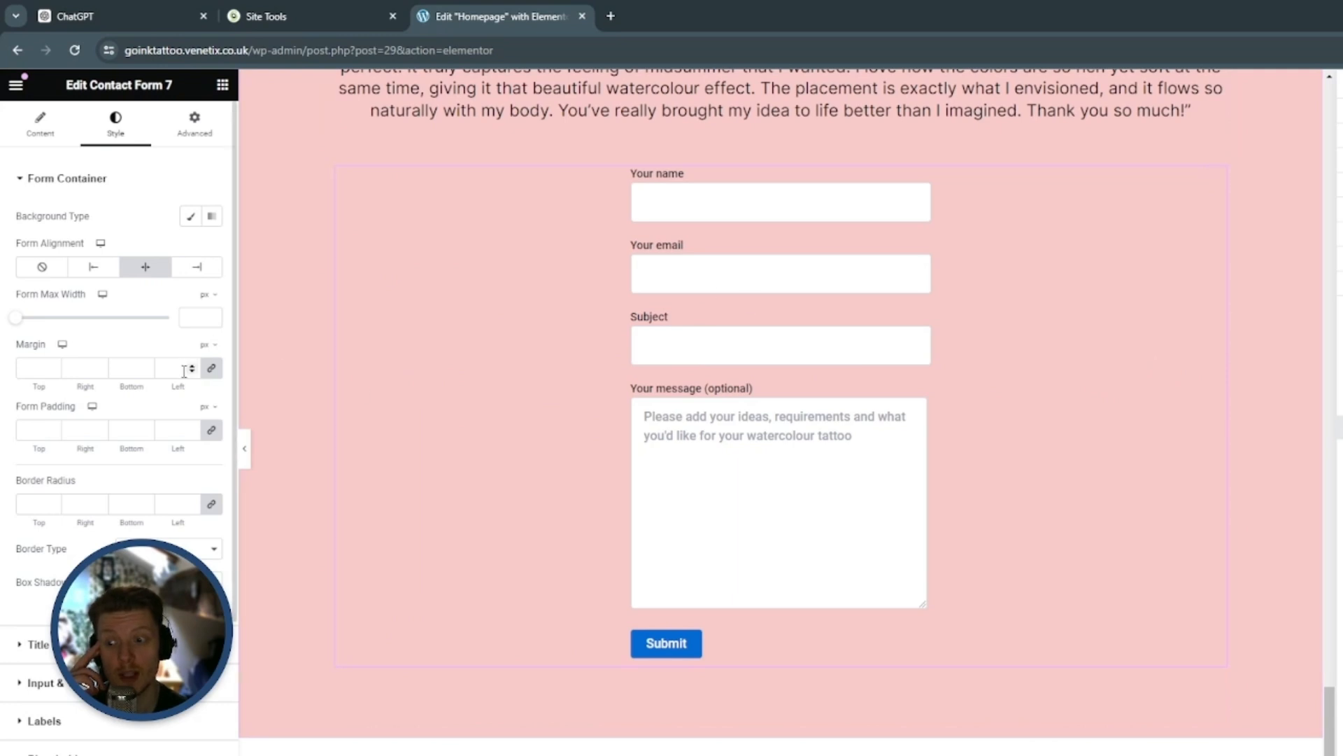
# Set the contact form's title typography to the Inter font at 18 px
pyautogui.scroll(-3, 187, 378)
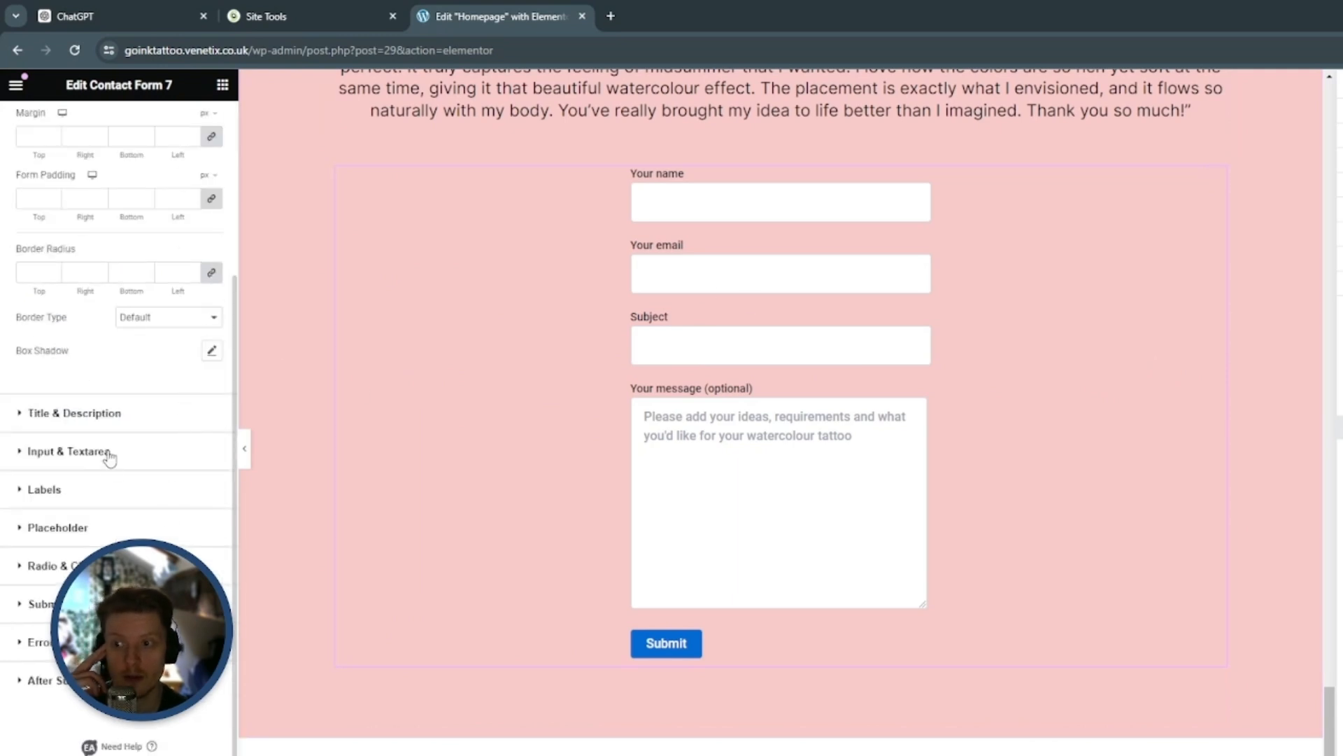
pyautogui.click(91, 413)
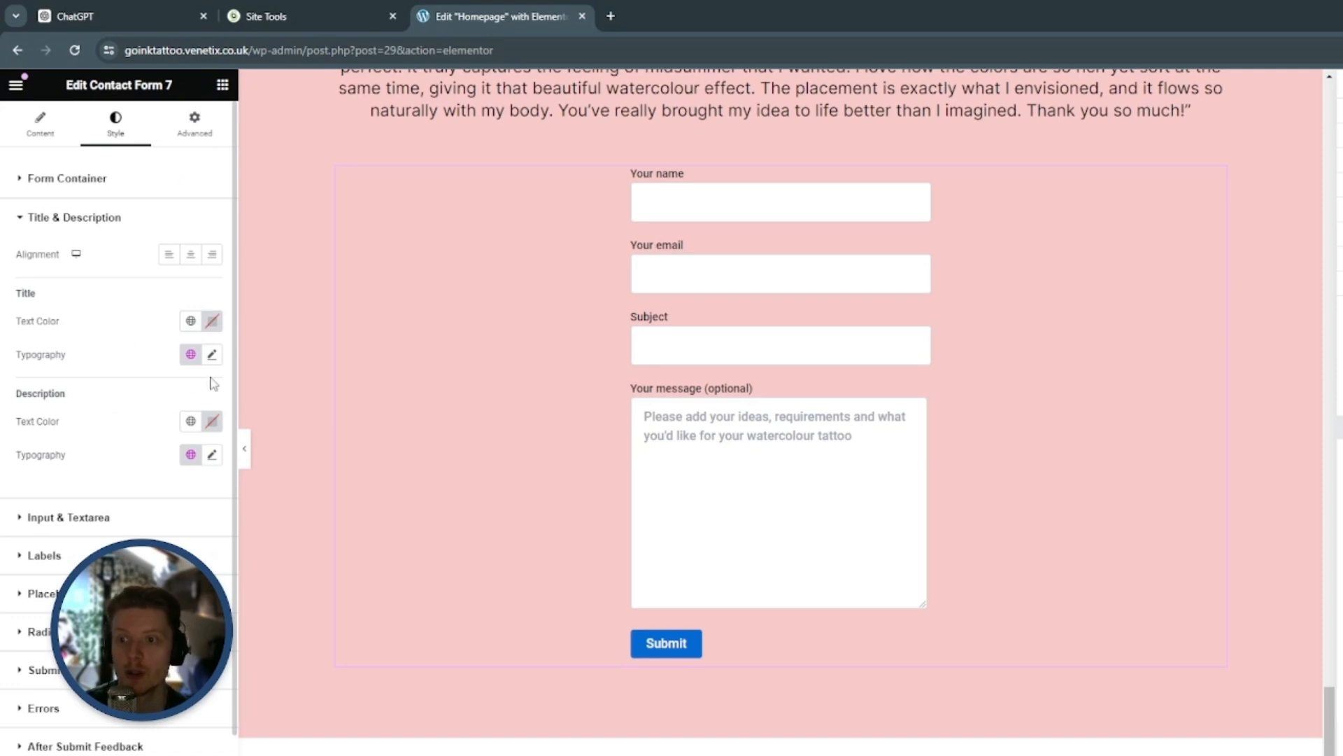
pyautogui.click(213, 356)
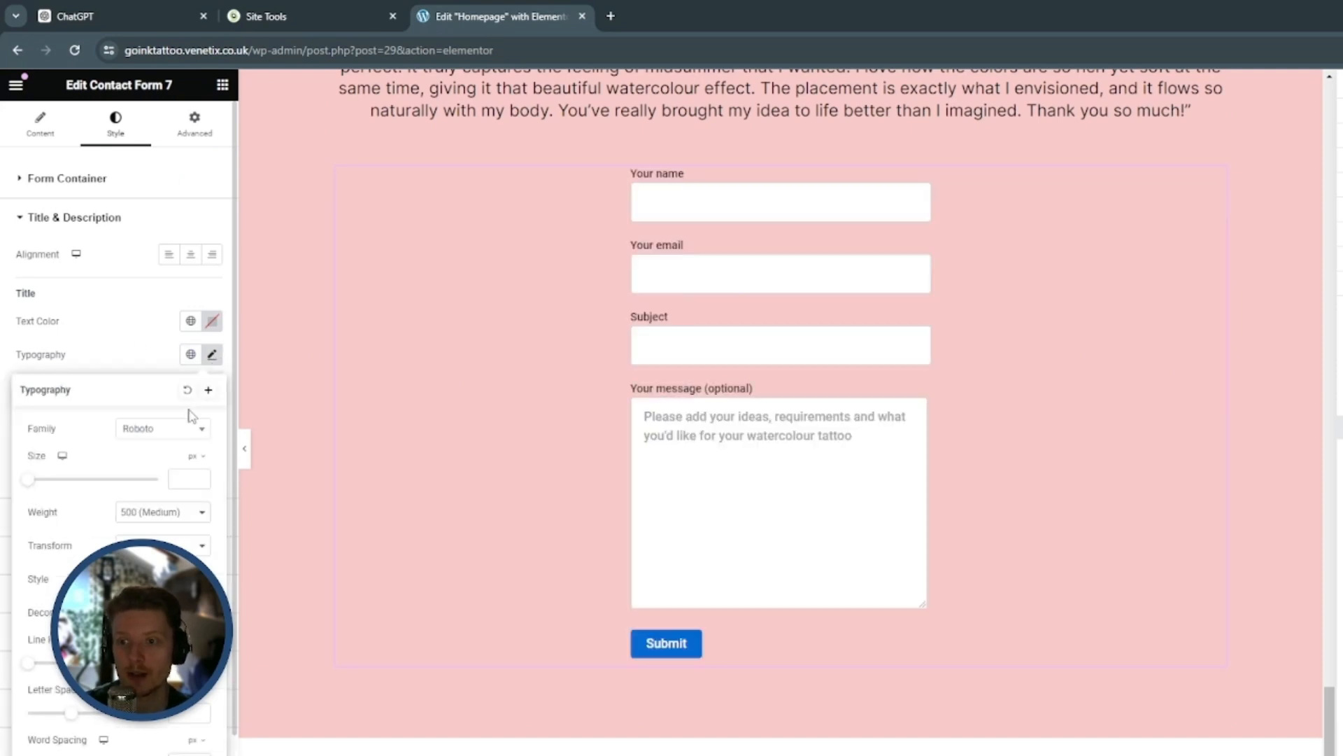
pyautogui.click(152, 428)
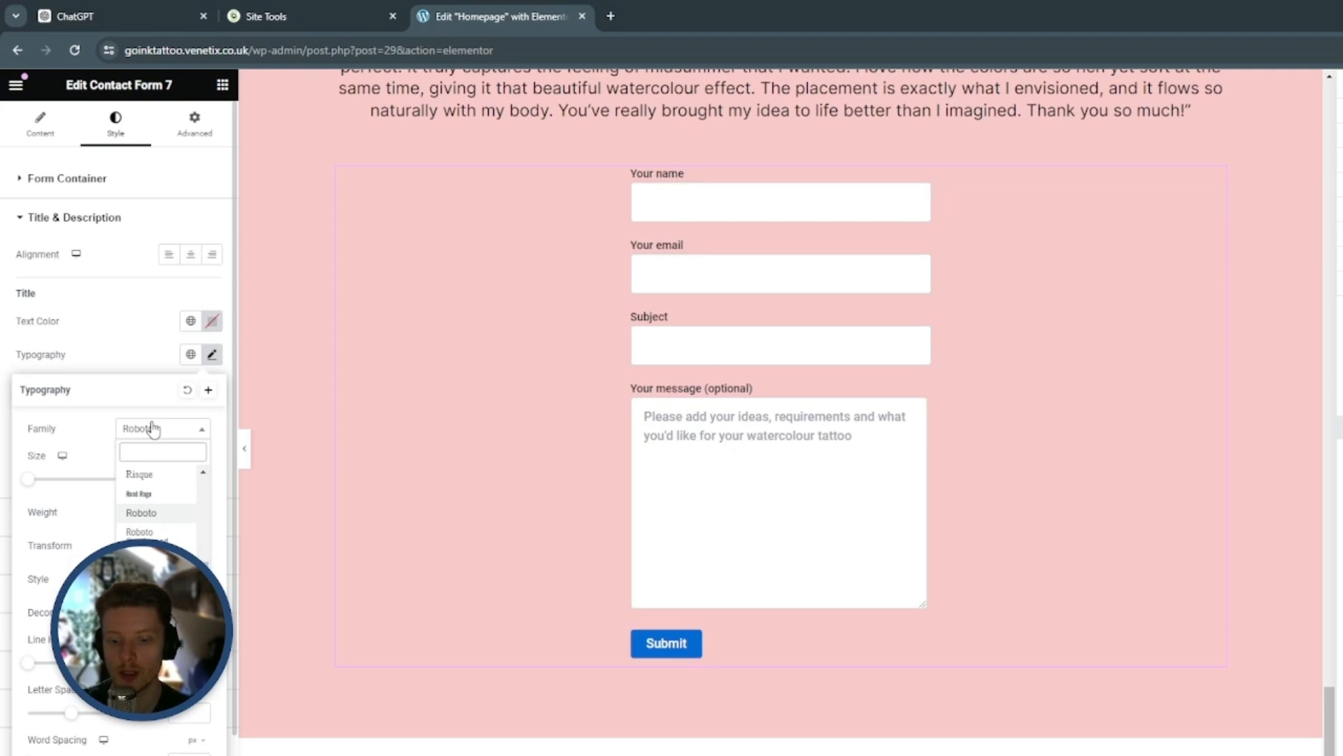
pyautogui.write('inter')
pyautogui.click(155, 494)
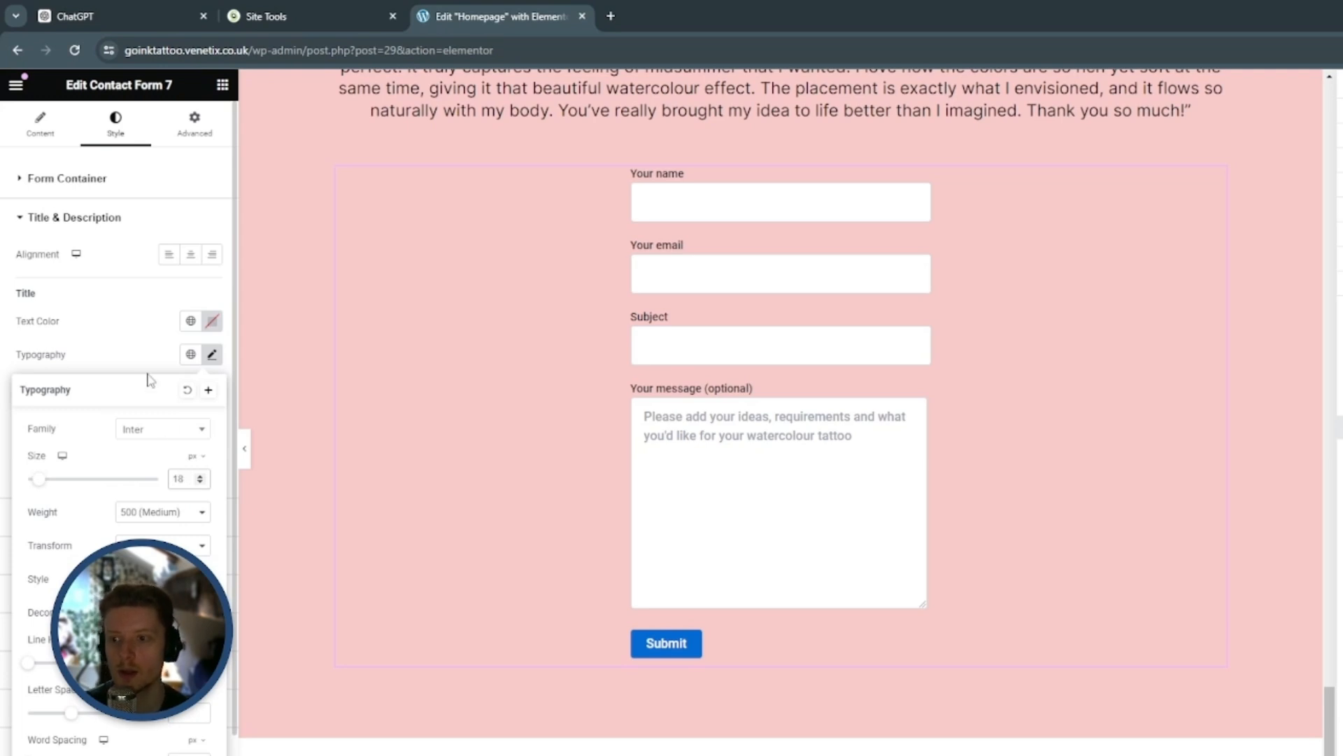
pyautogui.click(143, 349)
# Set the form description's text colour to black and its typography to the Inter font
pyautogui.click(212, 424)
pyautogui.click(202, 433)
pyautogui.click(215, 458)
pyautogui.click(162, 528)
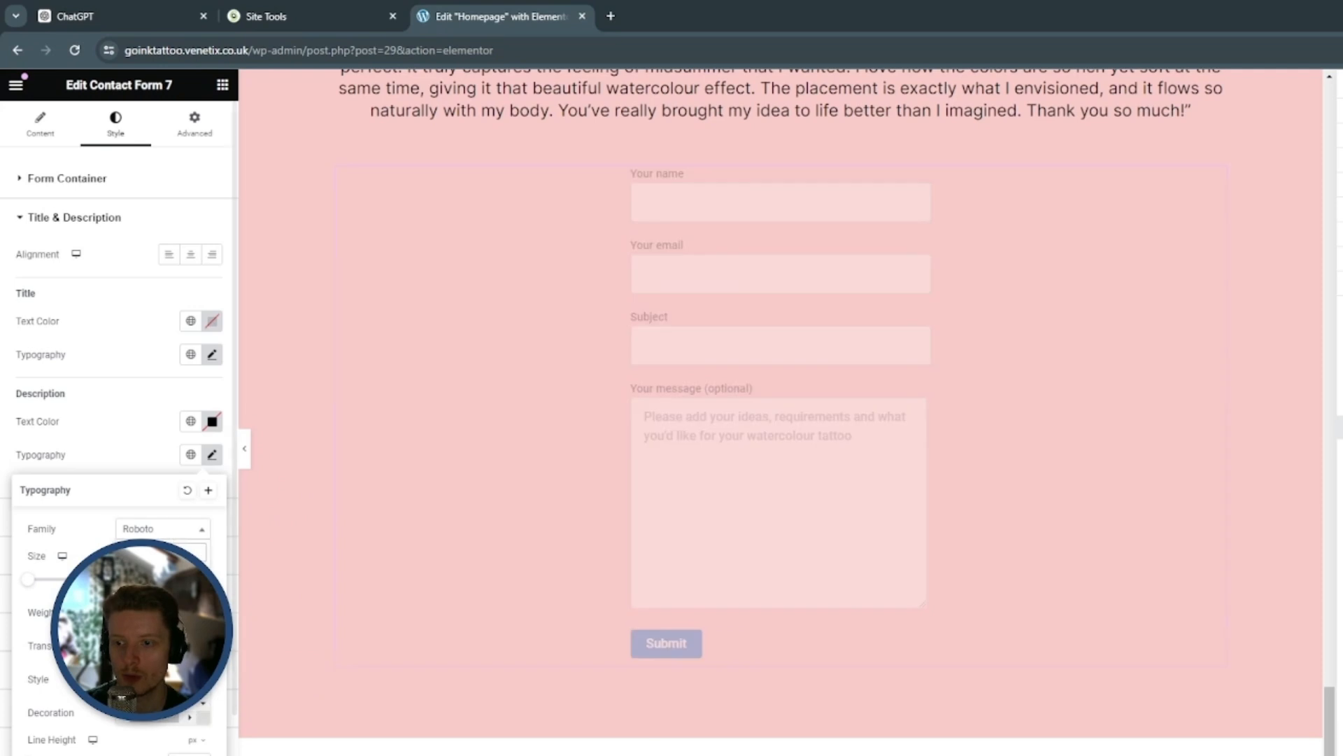
pyautogui.click(156, 595)
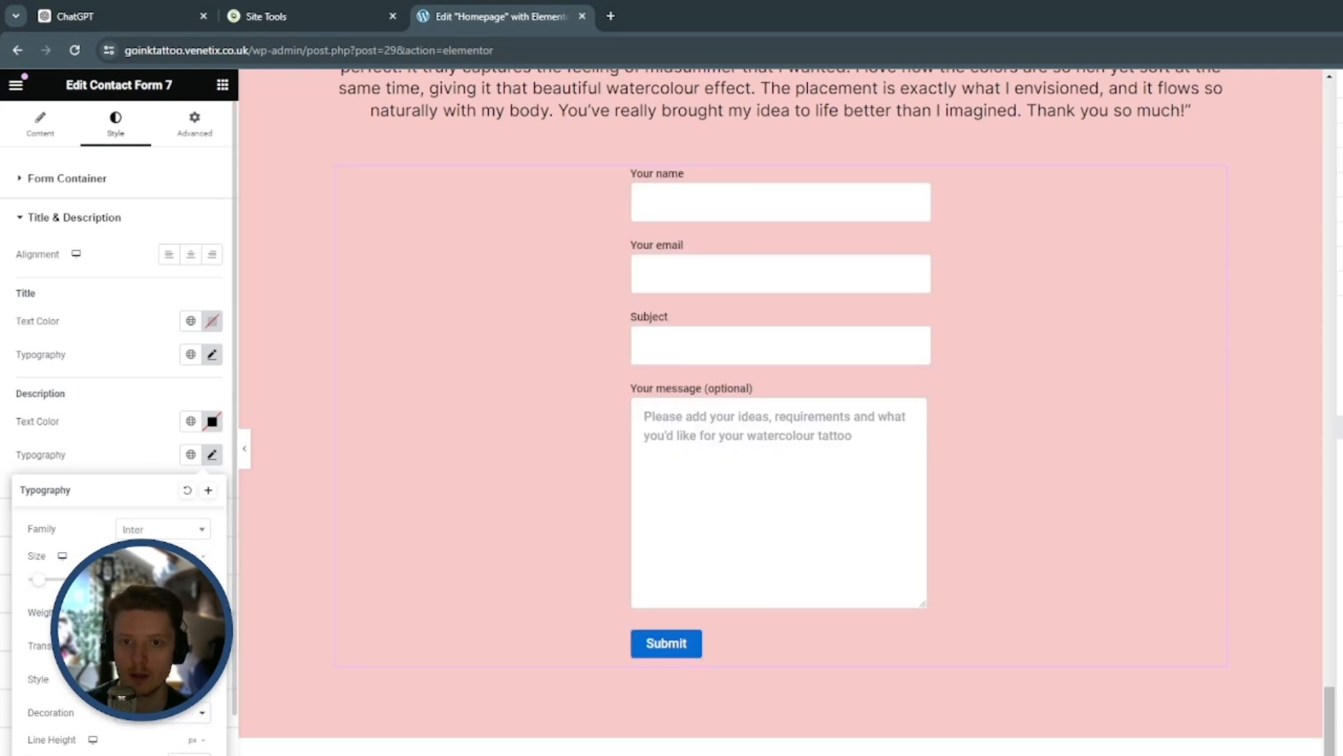
pyautogui.click(138, 418)
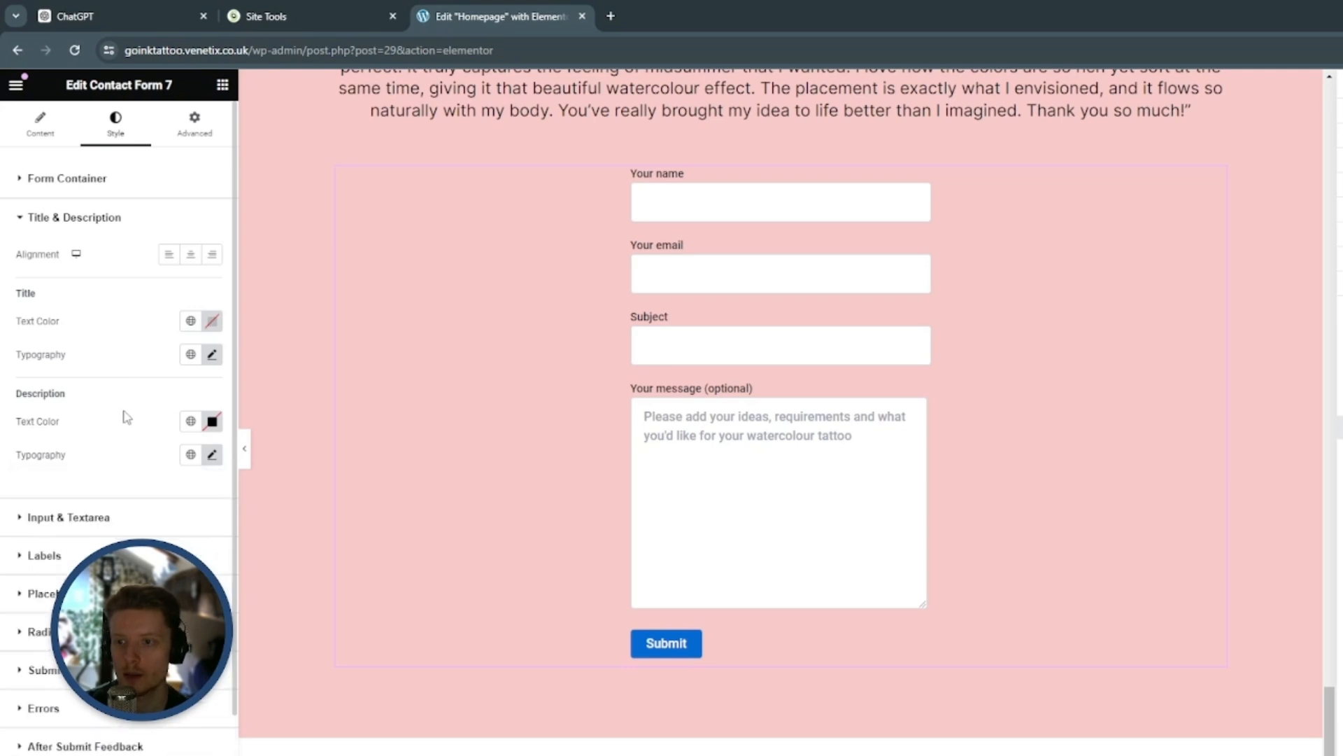
# Set the font size of the form's input and textarea typography to 18 px
pyautogui.click(130, 523)
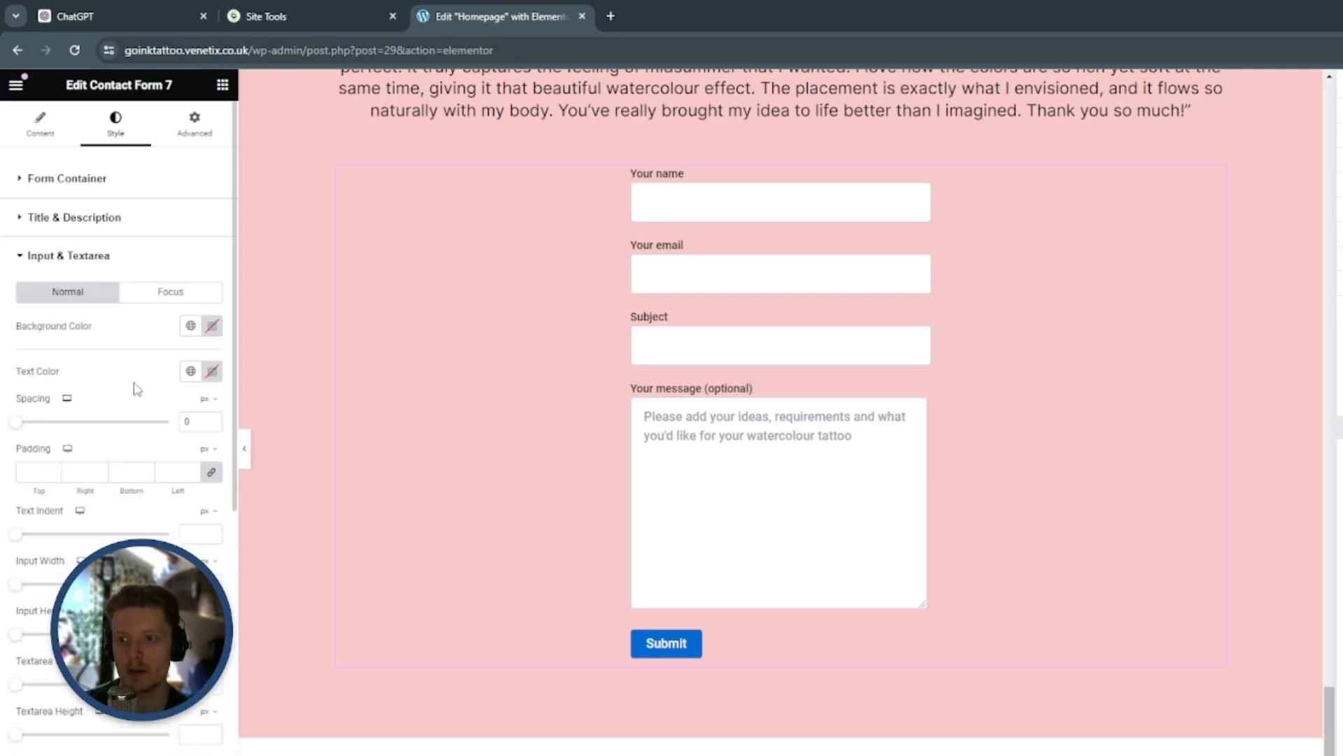
pyautogui.scroll(-3, 140, 424)
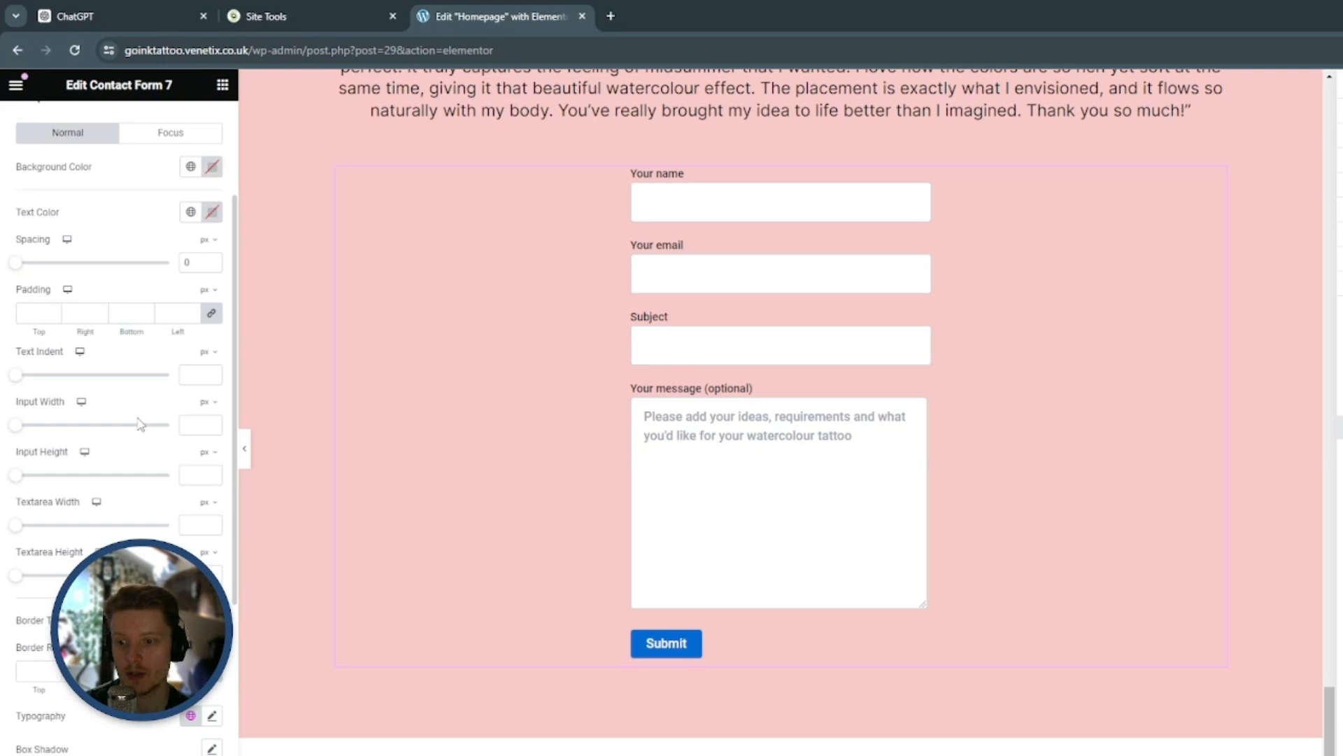
pyautogui.click(212, 636)
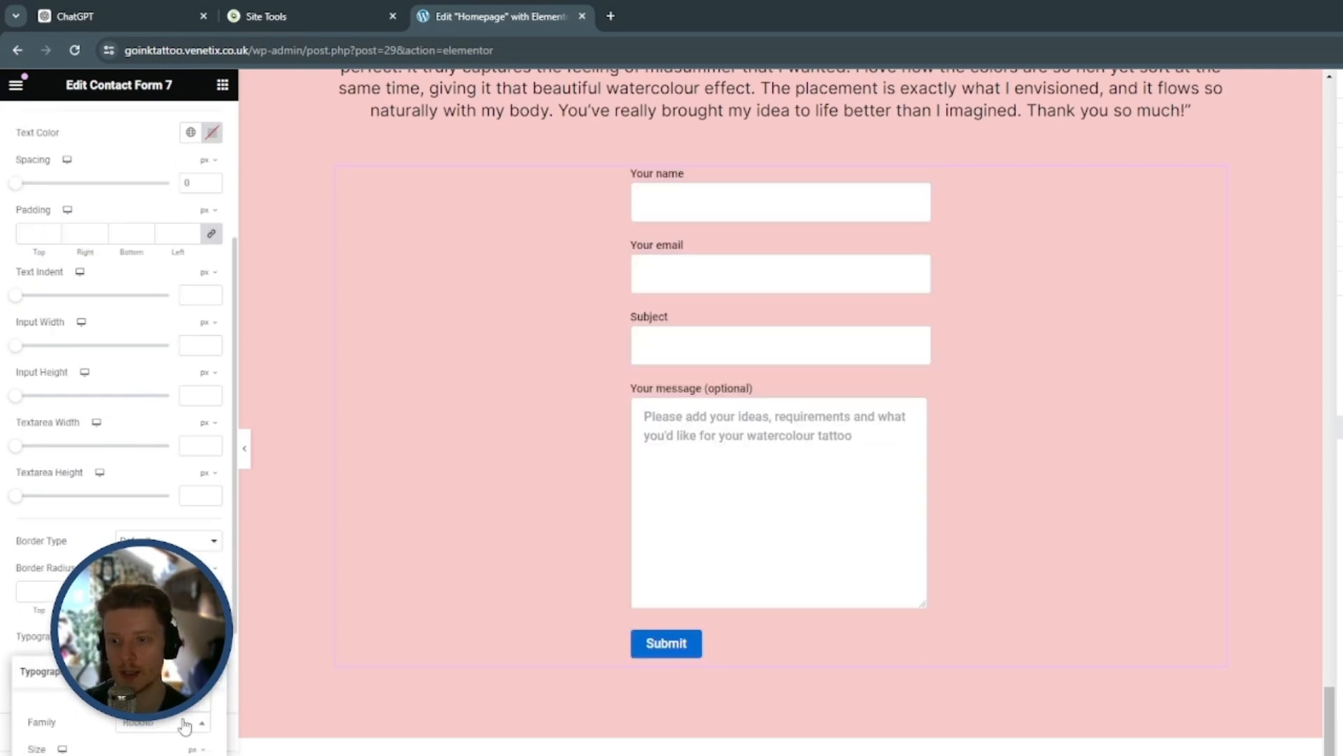
pyautogui.scroll(-2, 159, 699)
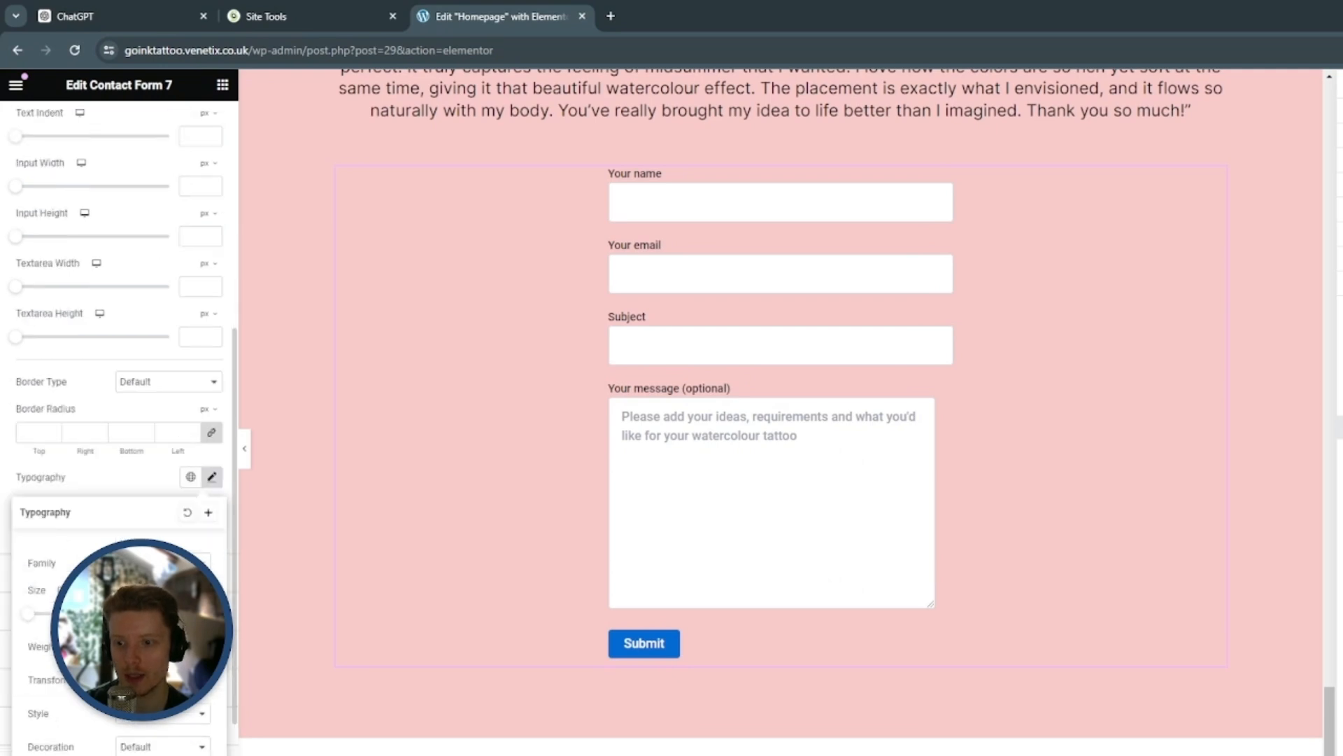
pyautogui.write('18')
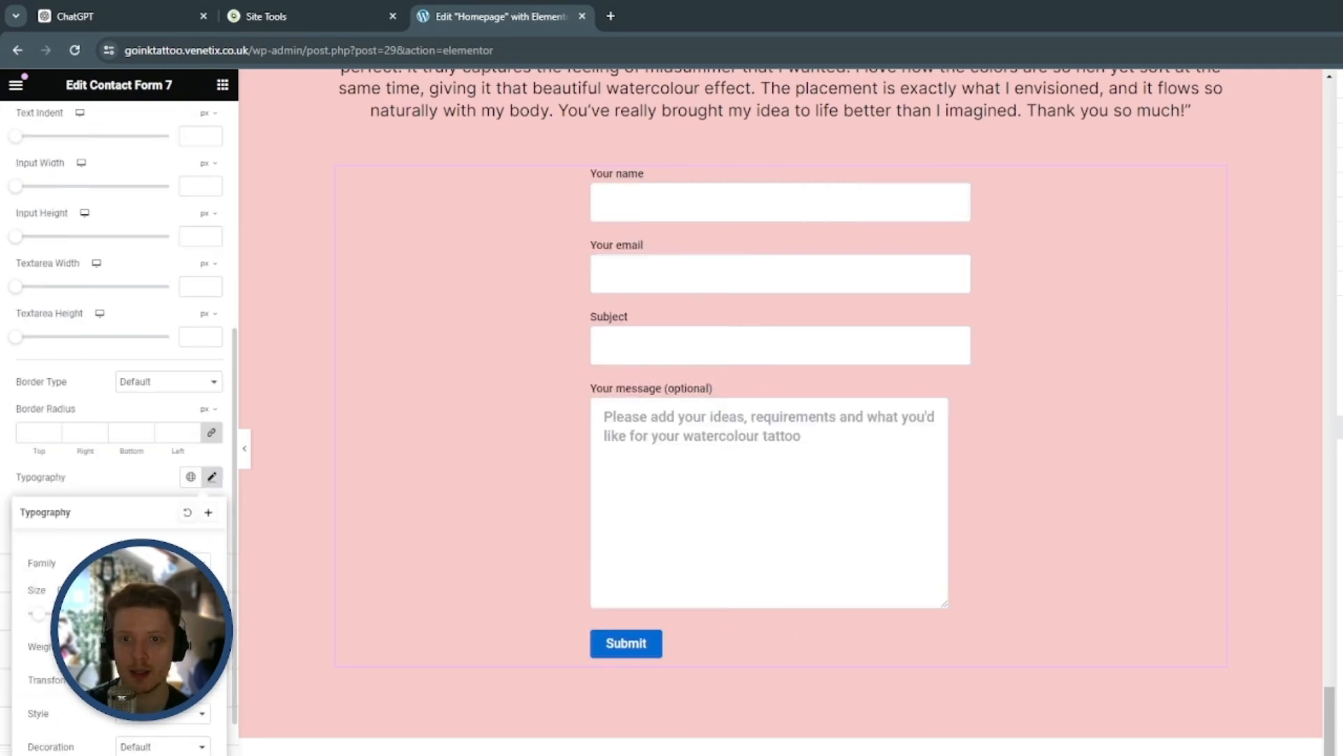
pyautogui.click(143, 481)
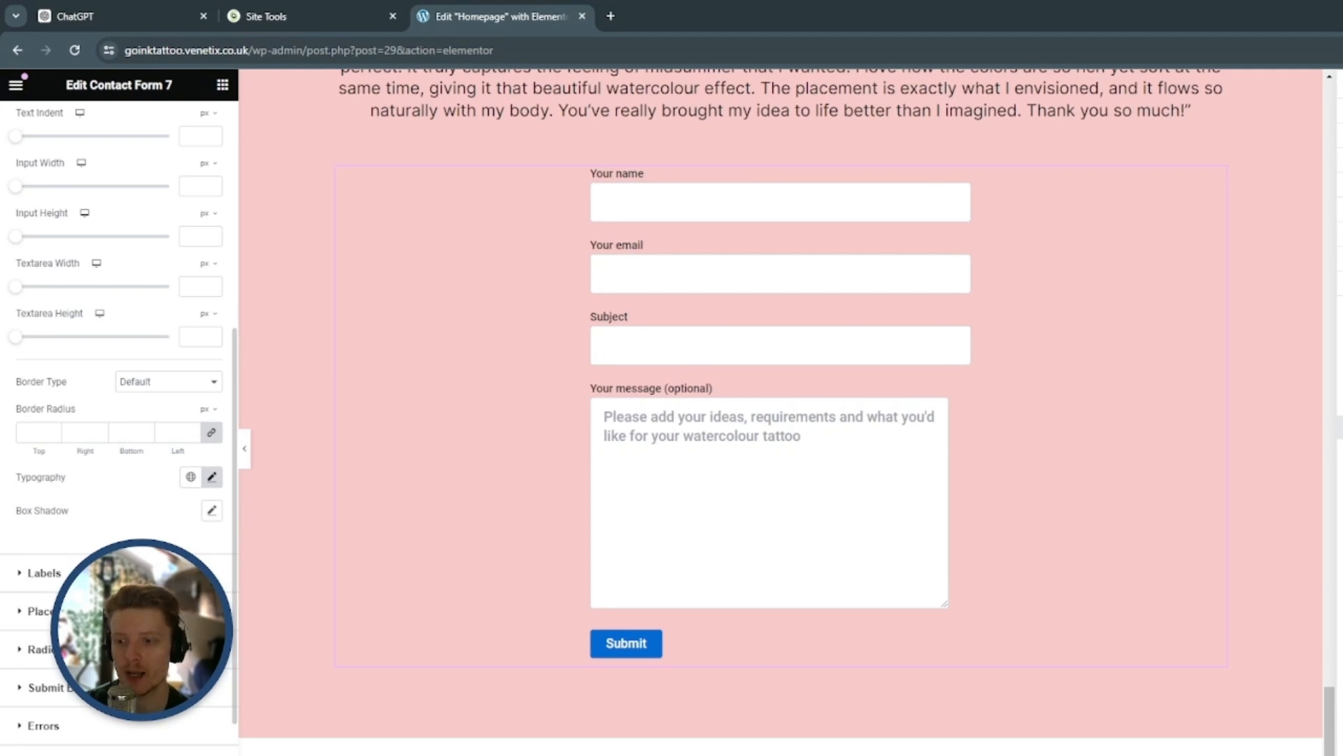
# Set the form's placeholder typography to the Inter font at size 16 px
pyautogui.click(158, 610)
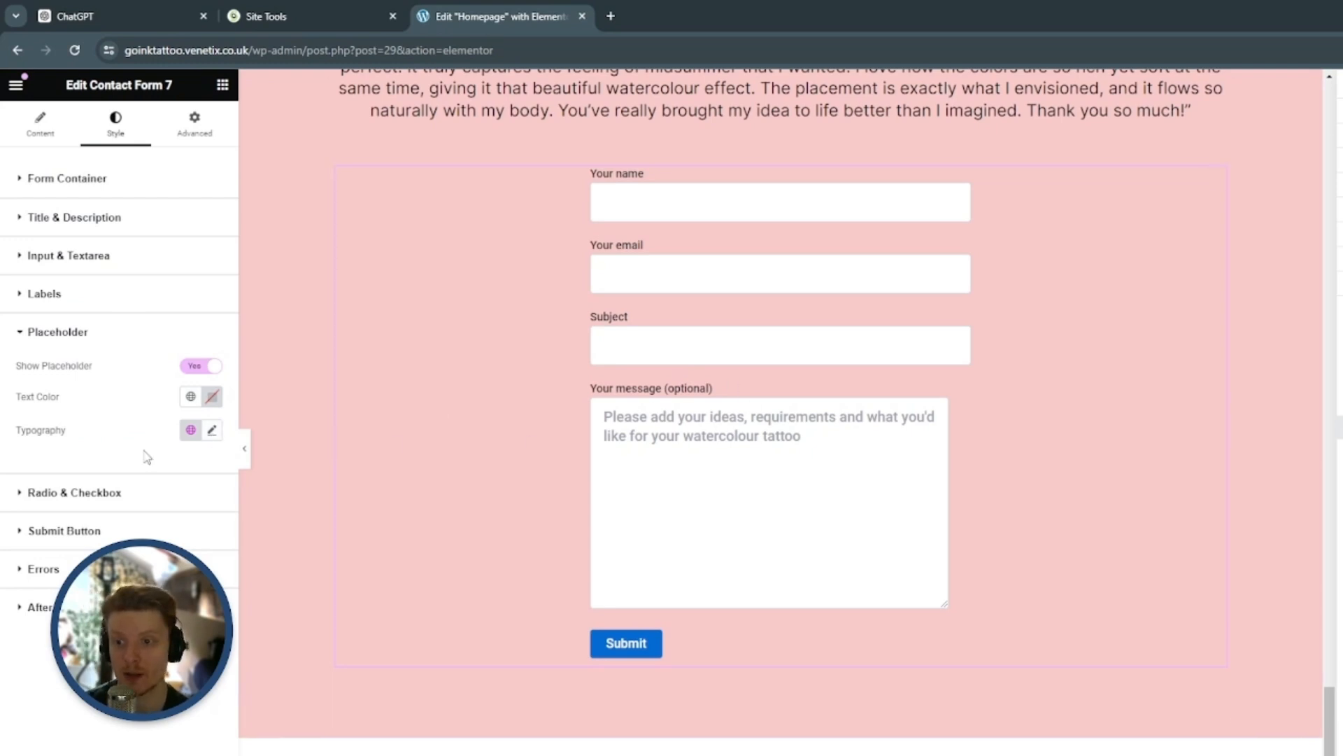
pyautogui.click(212, 430)
pyautogui.click(177, 507)
pyautogui.press('Return')
pyautogui.write('16')
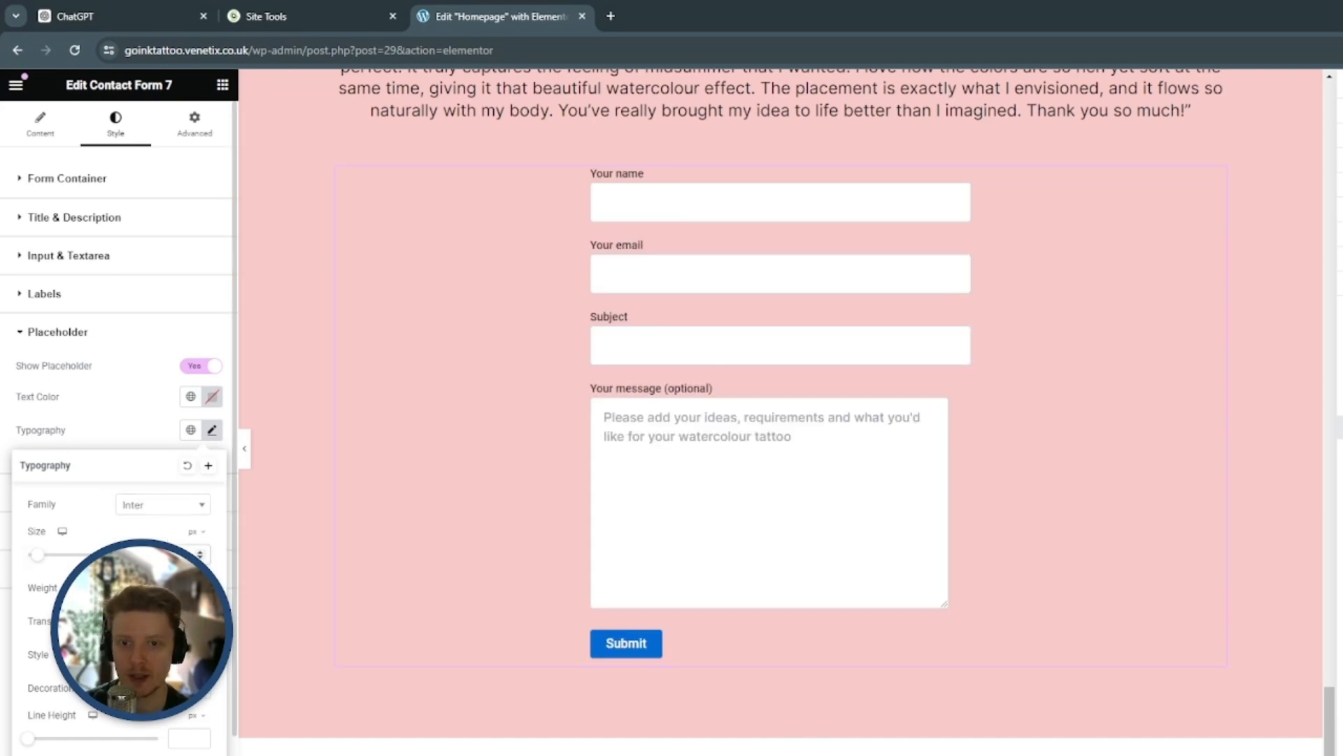
pyautogui.click(143, 410)
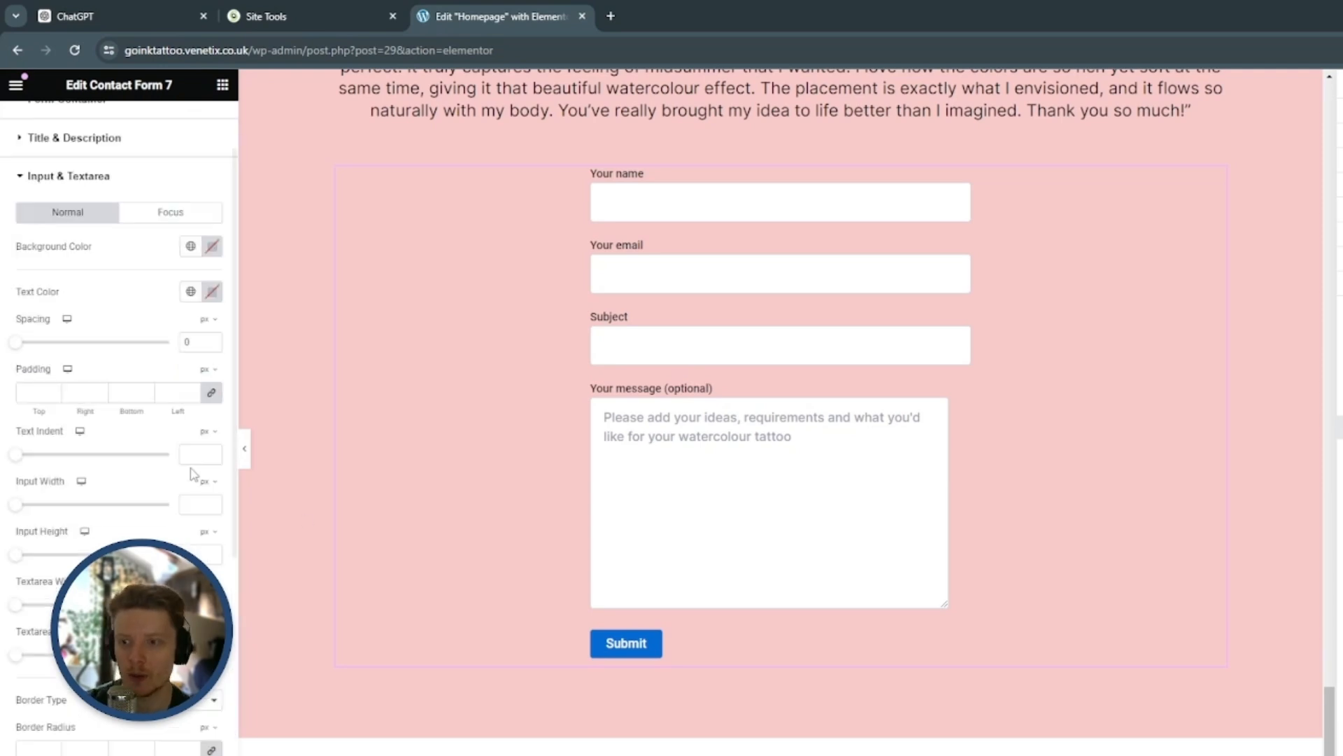
# Set the padding of the form's inputs and textarea to 5 px on all sides
pyautogui.scroll(1, 181, 421)
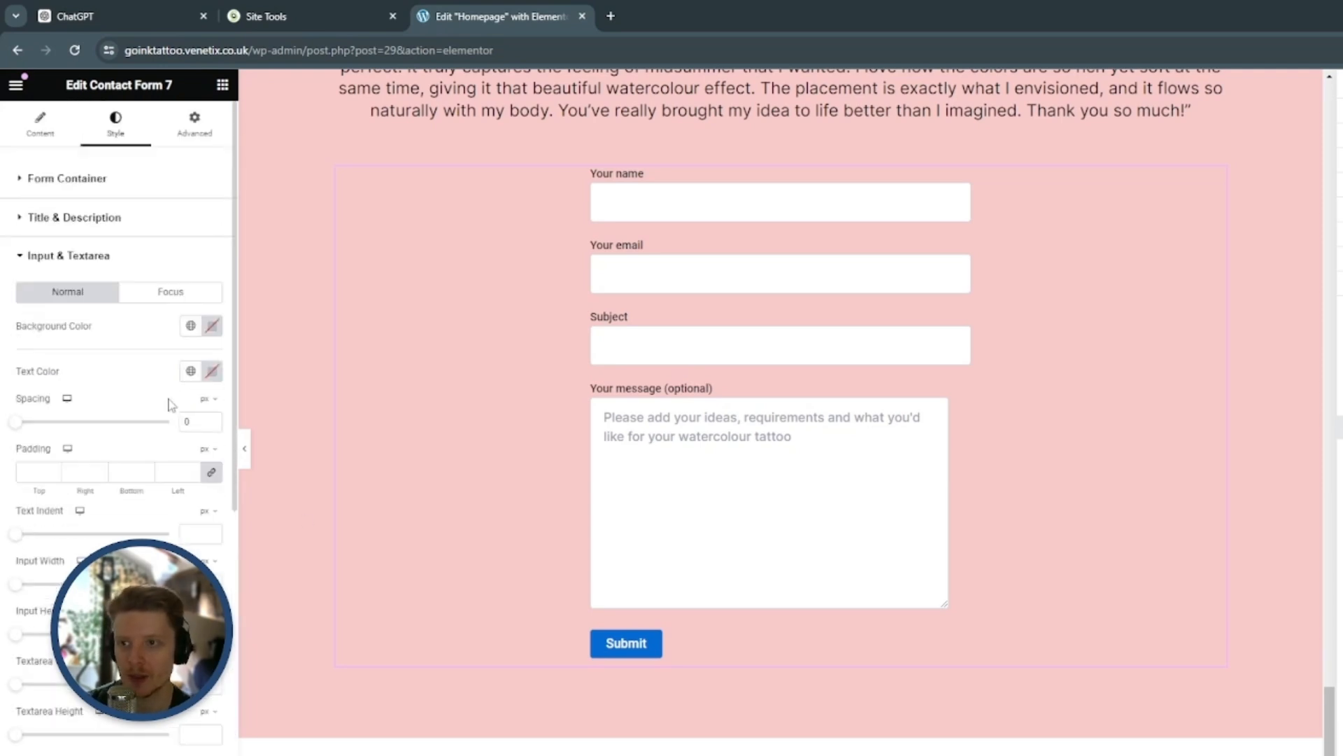
pyautogui.scroll(-1, 165, 434)
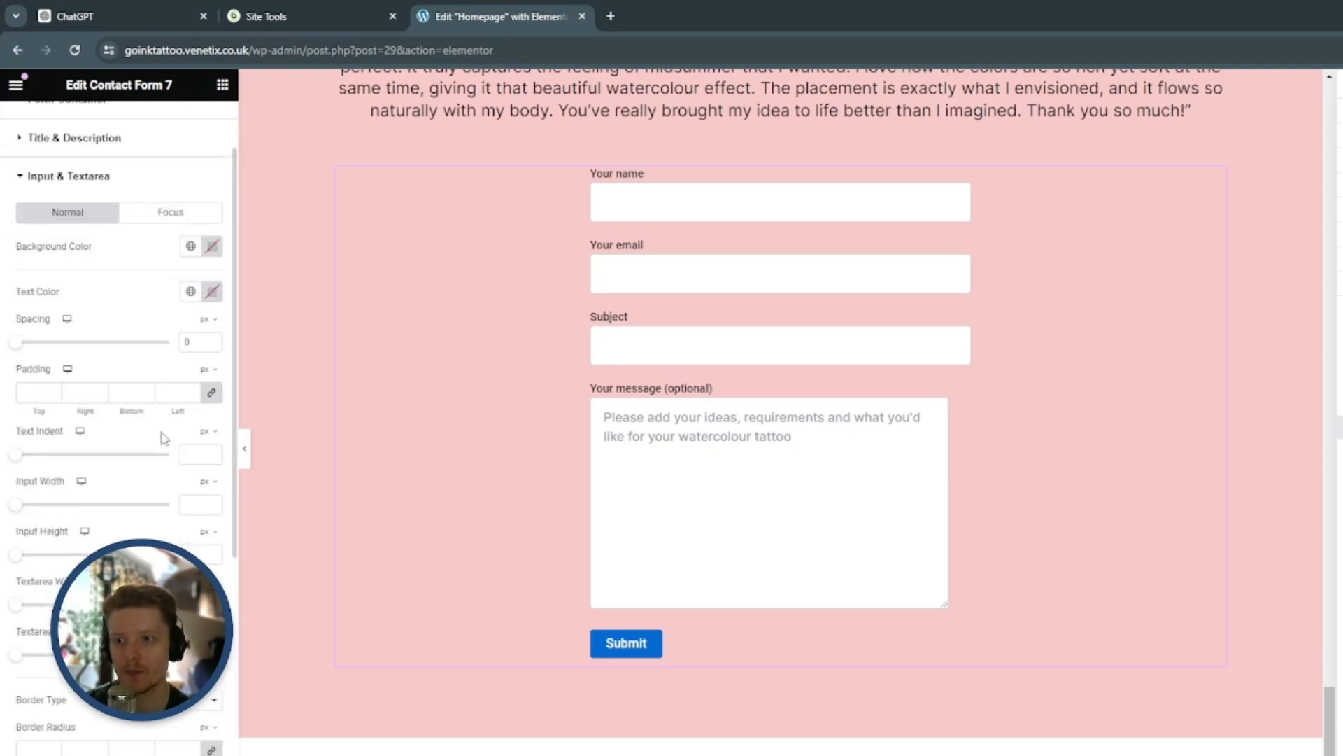
pyautogui.click(53, 392)
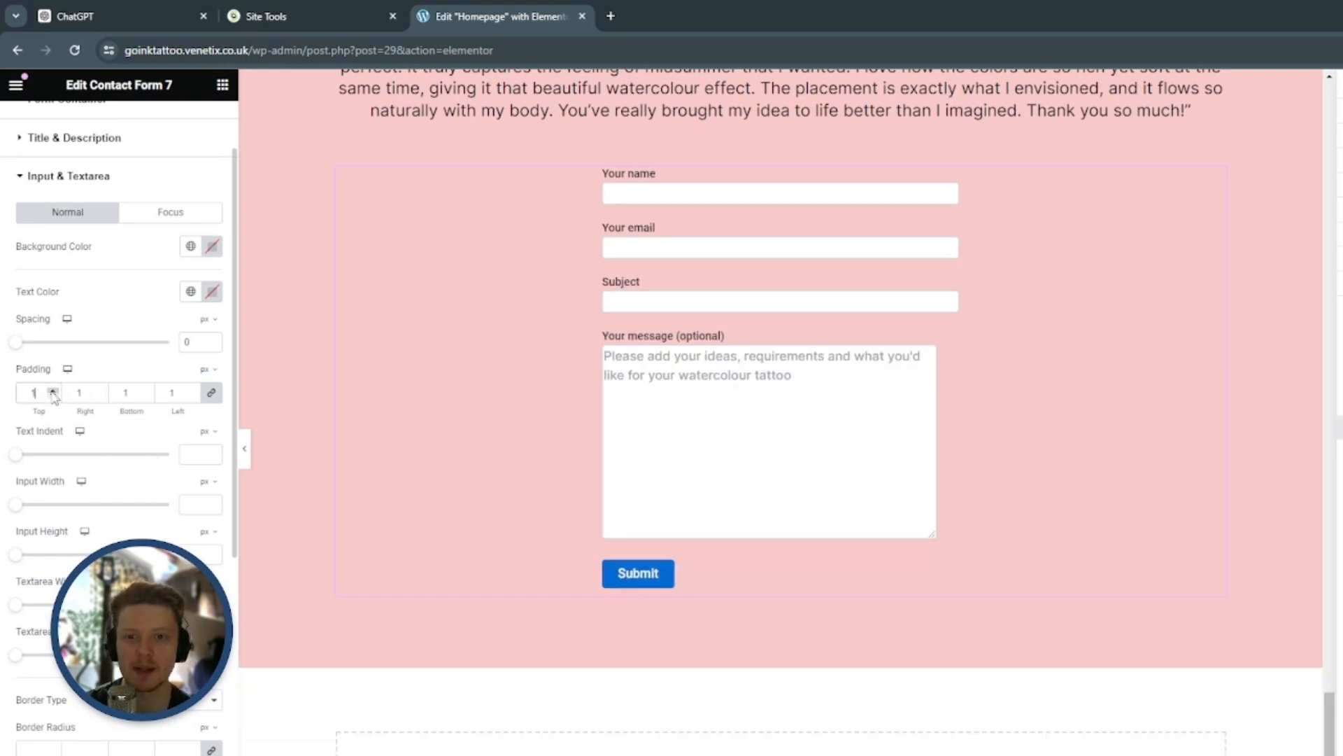
pyautogui.click(53, 396)
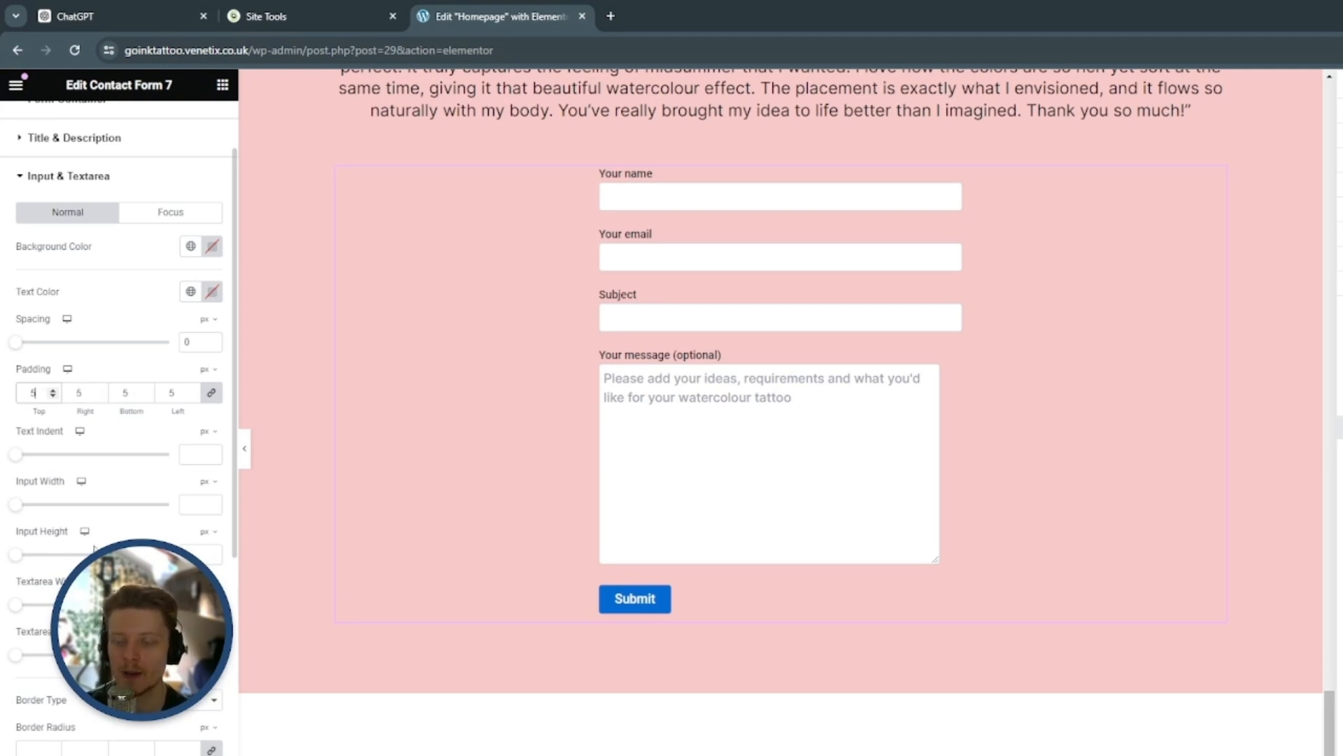
# Set the height of the form's message textarea to 180 px
pyautogui.scroll(-5, 98, 540)
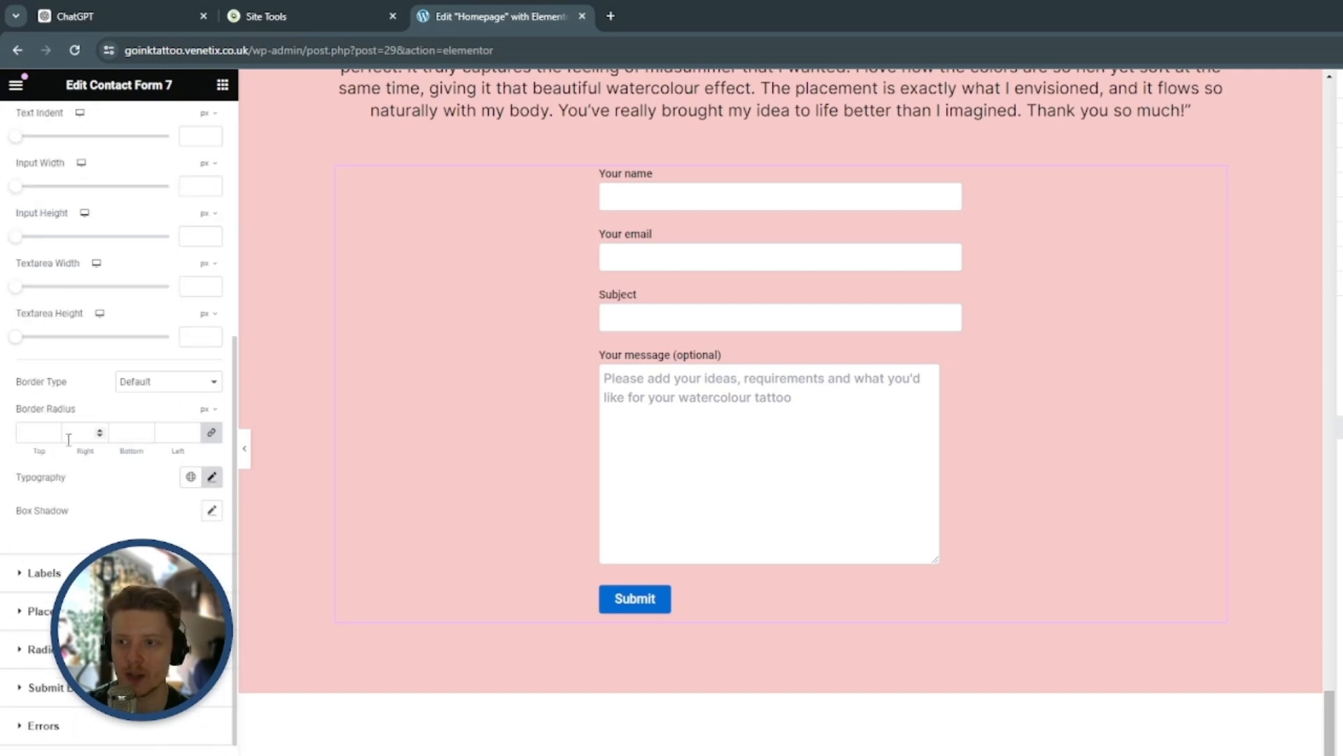
pyautogui.click(191, 336)
pyautogui.write('180')
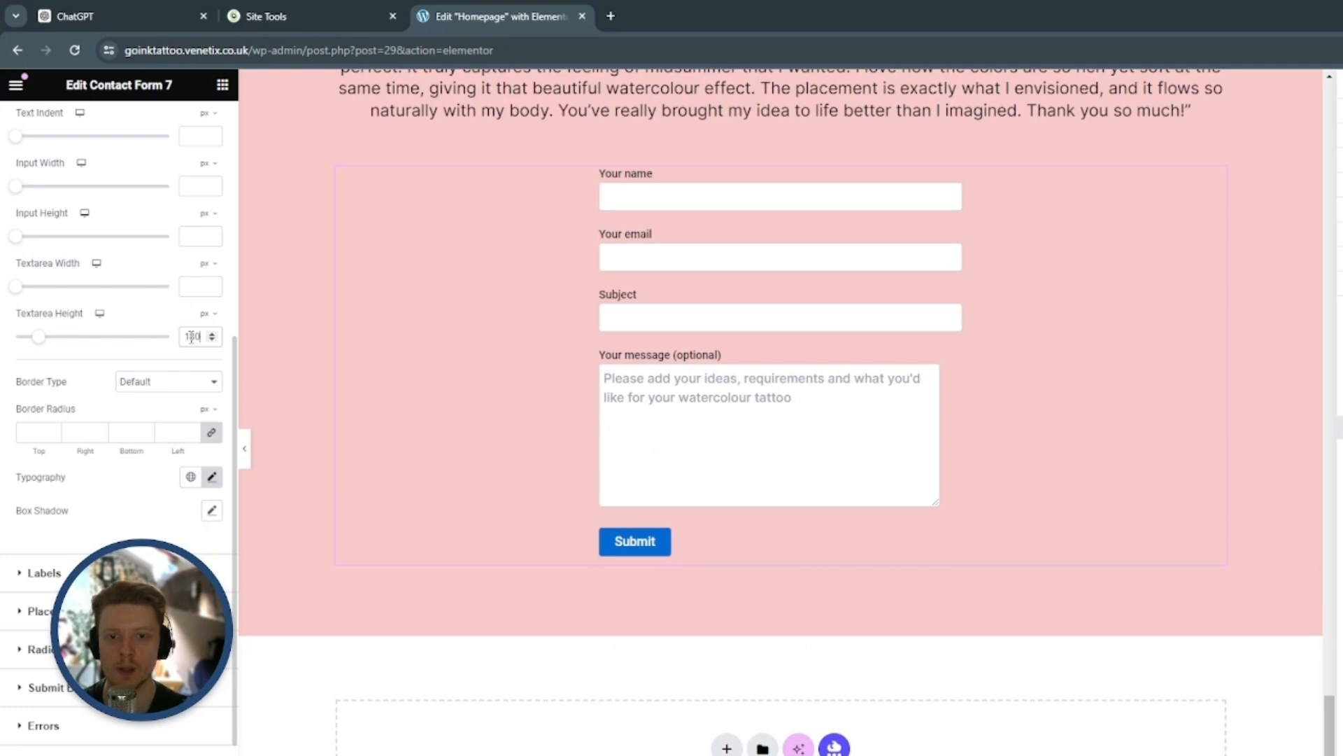
pyautogui.scroll(-2, 580, 284)
pyautogui.scroll(2, 441, 322)
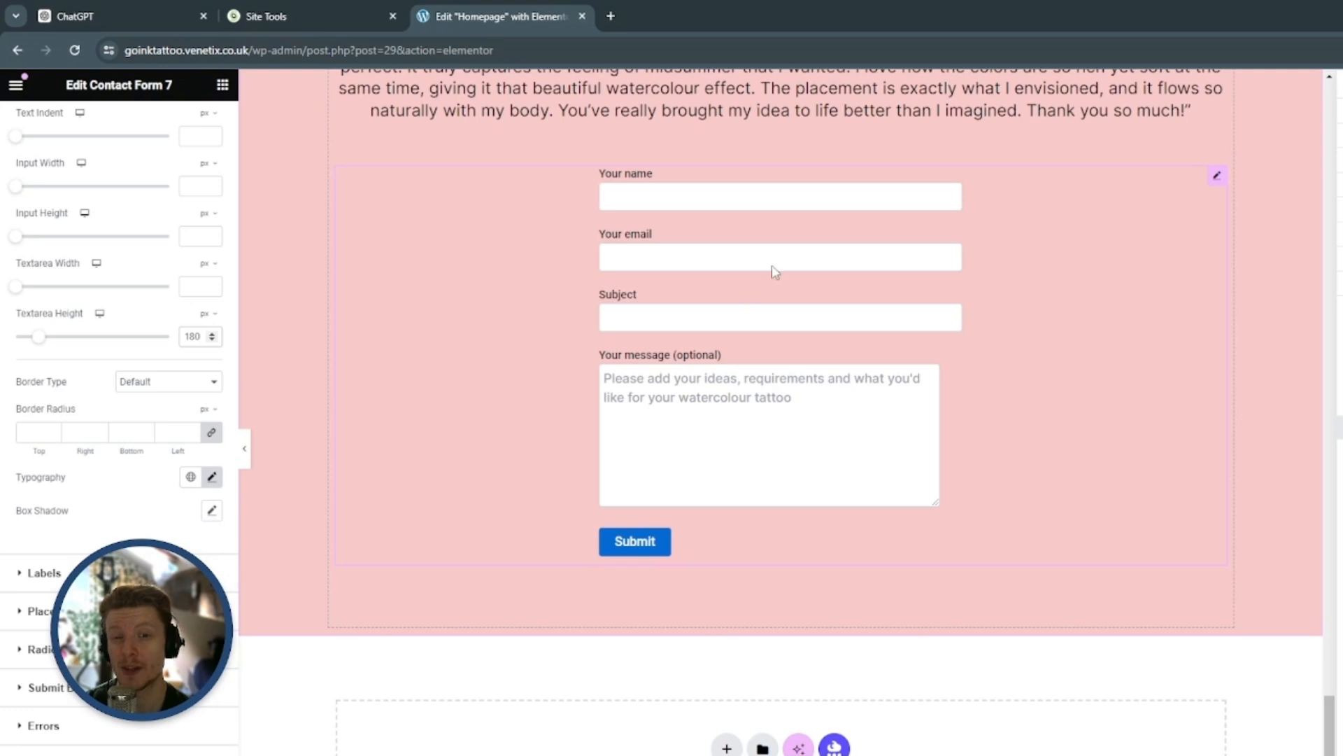
# Set the width of the form's input fields to 430 px
pyautogui.scroll(3, 75, 428)
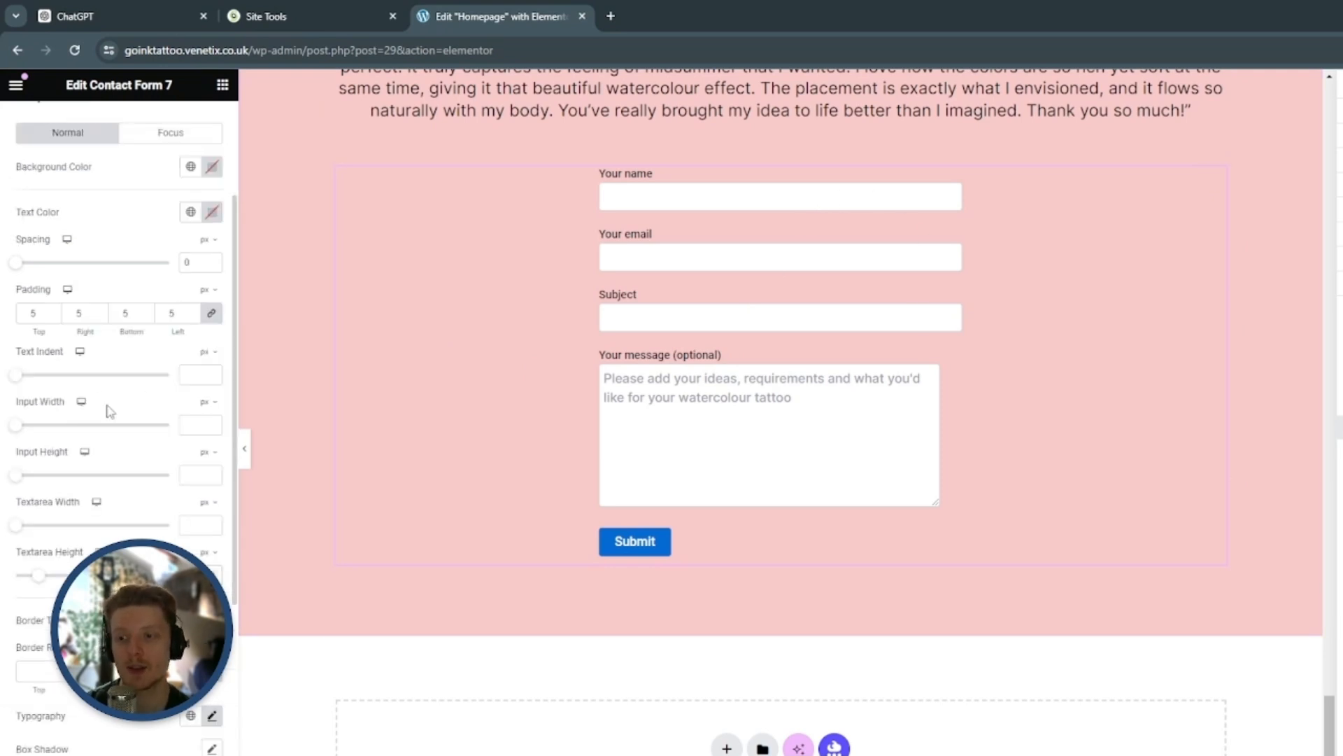
pyautogui.scroll(-1, 70, 413)
pyautogui.click(193, 346)
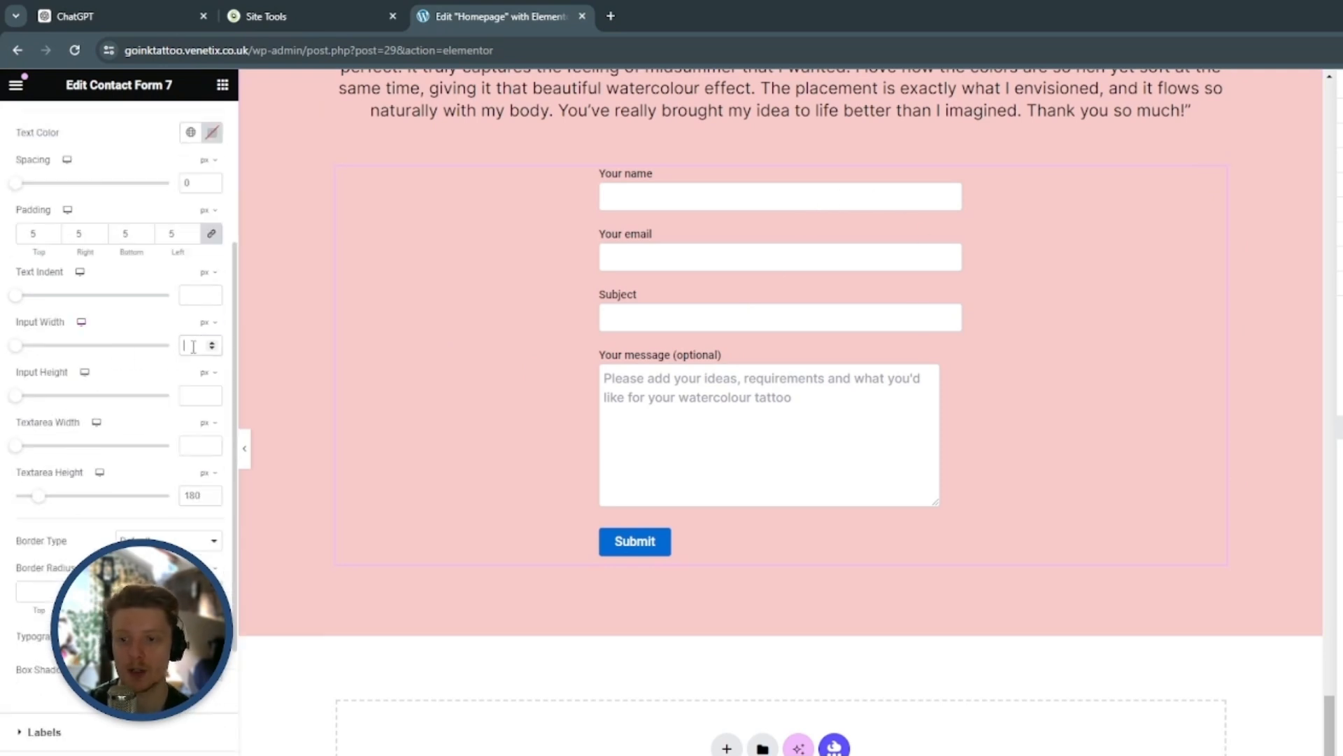
pyautogui.write('430')
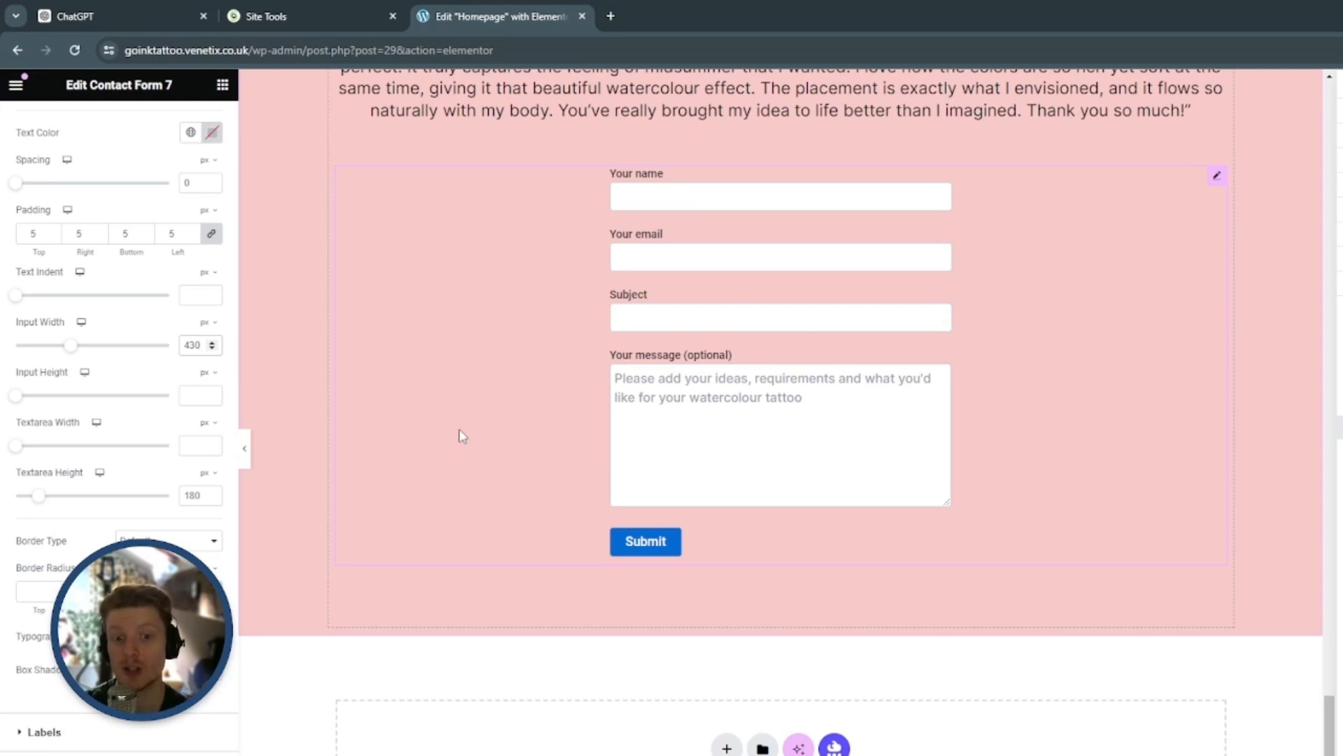
# Set the text colour of the form's field labels to black
pyautogui.click(44, 731)
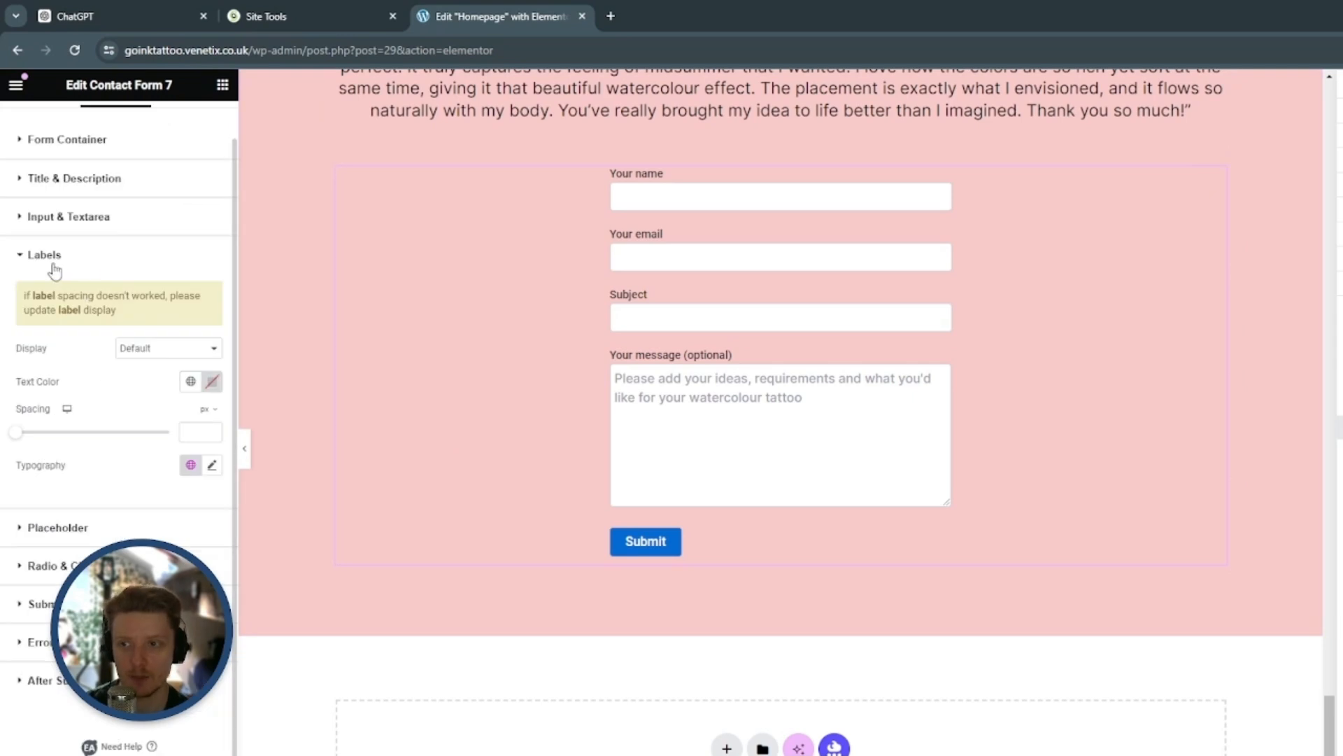
pyautogui.click(212, 382)
pyautogui.moveTo(146, 506); pyautogui.dragTo(3, 600)
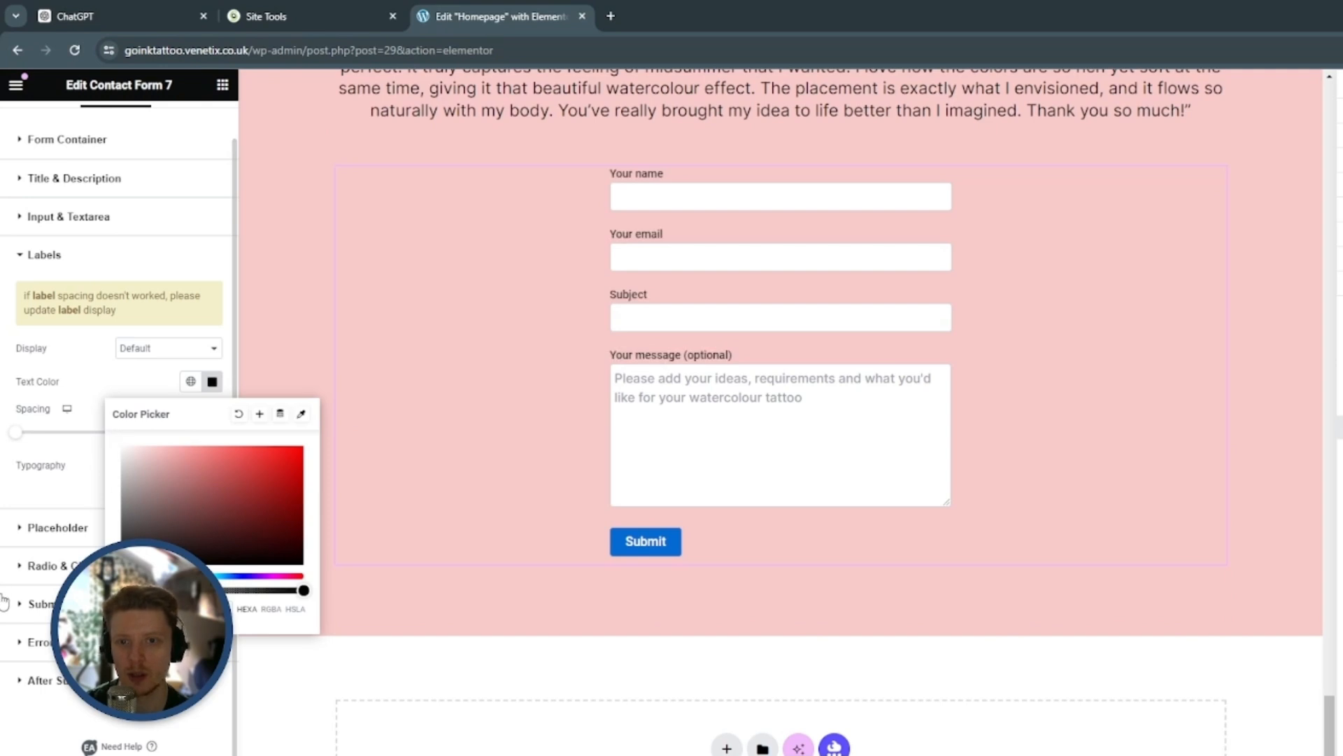
pyautogui.click(60, 485)
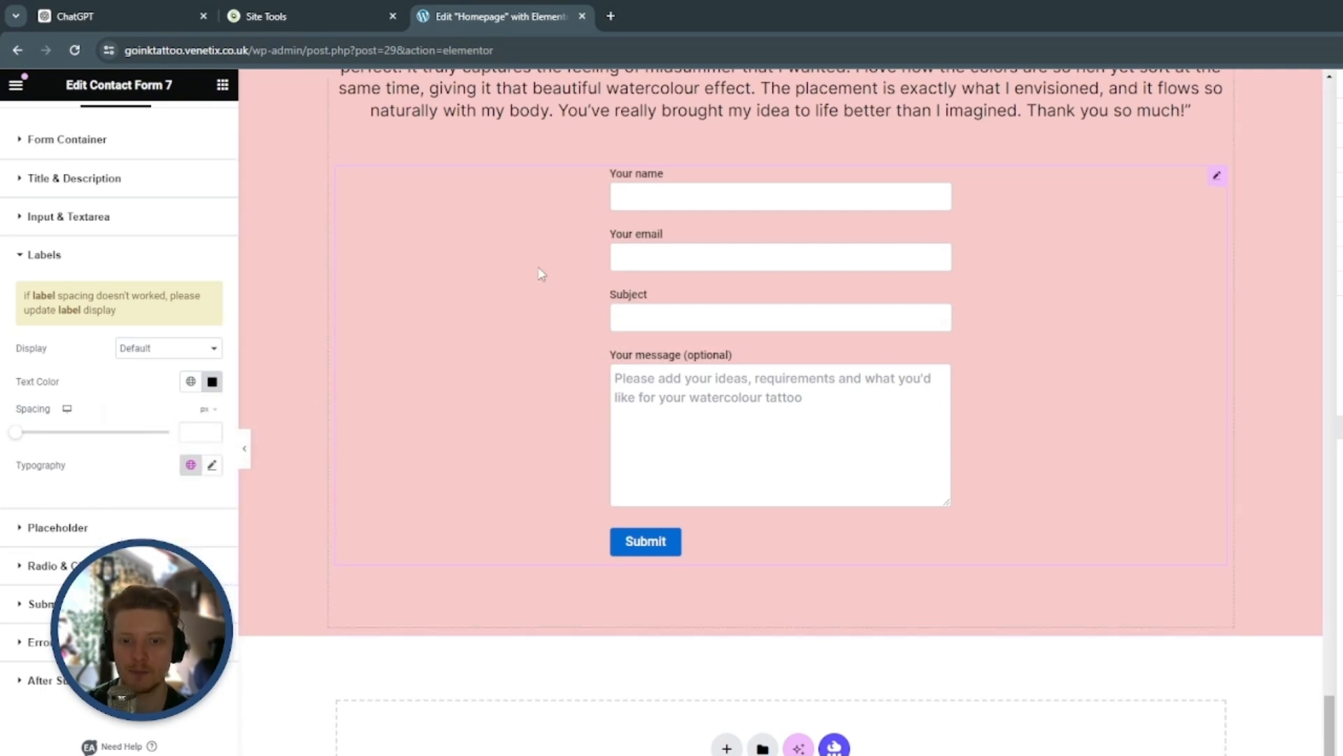
pyautogui.click(123, 257)
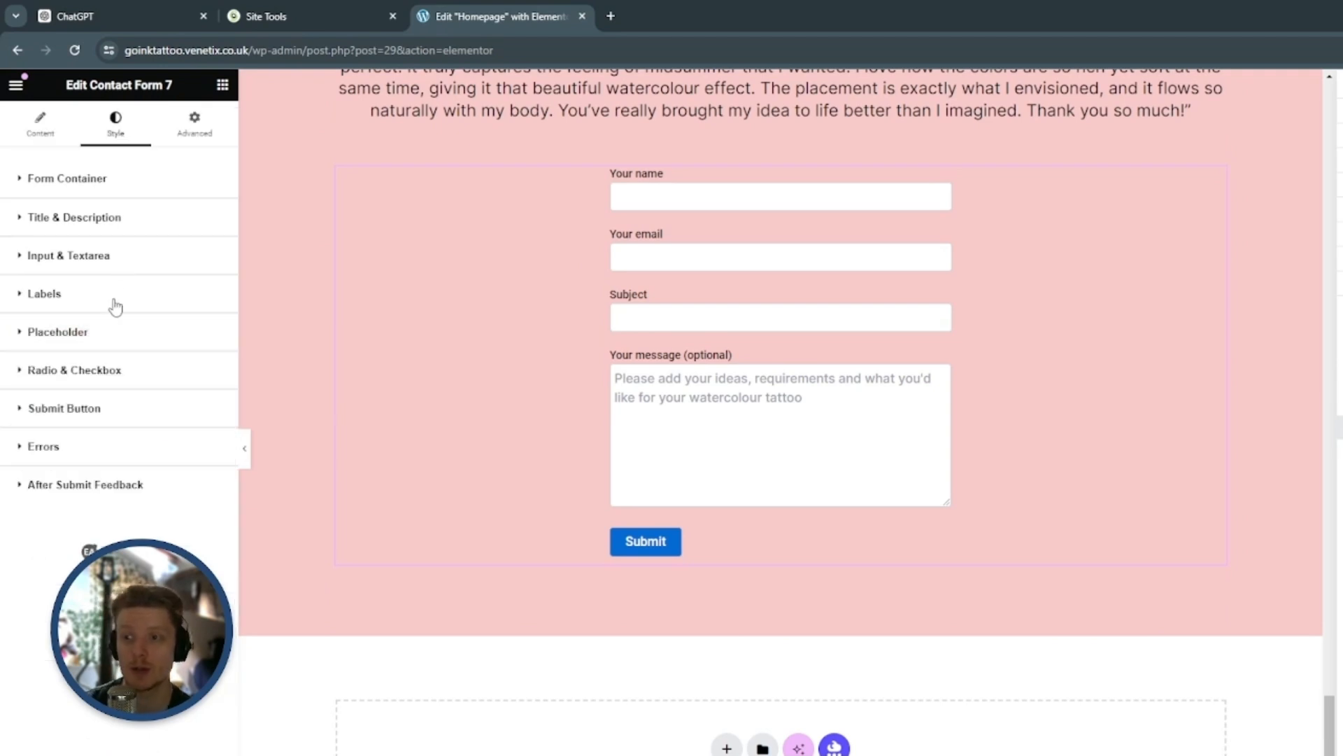
# Set the background colour of the form's Submit button to black in its normal state
pyautogui.click(119, 411)
pyautogui.scroll(-3, 165, 420)
pyautogui.scroll(-1, 462, 395)
pyautogui.scroll(-3, 490, 392)
pyautogui.scroll(1, 518, 420)
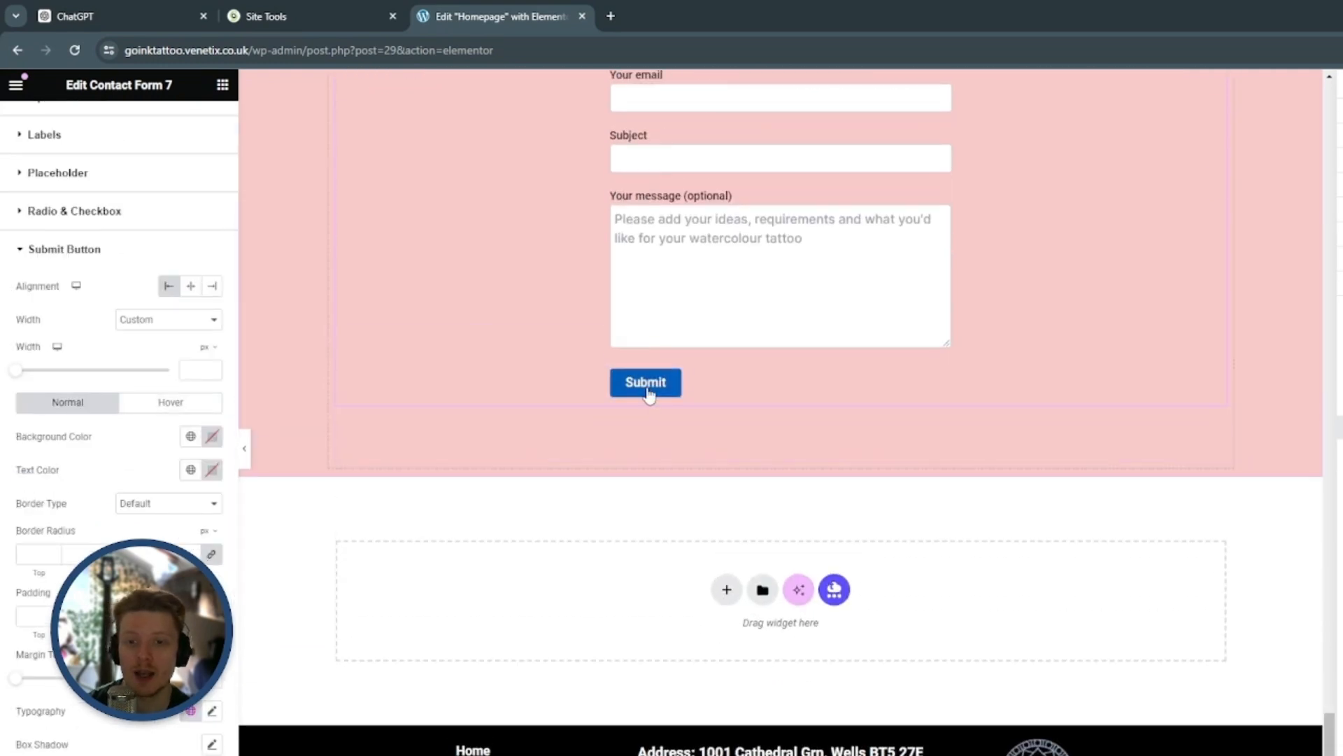
pyautogui.scroll(7, 492, 438)
pyautogui.scroll(10, 447, 448)
pyautogui.scroll(-15, 396, 462)
pyautogui.scroll(-3, 396, 447)
pyautogui.scroll(1, 451, 409)
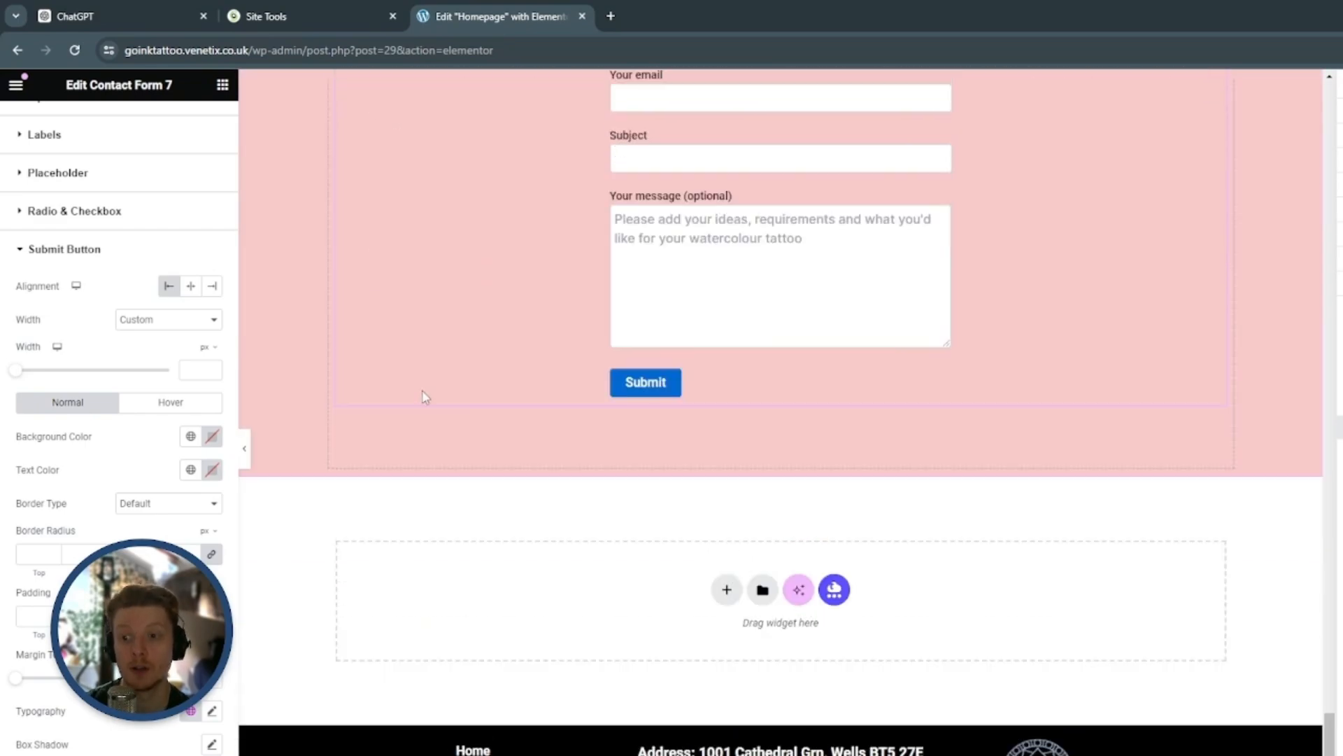
pyautogui.scroll(-1, 183, 389)
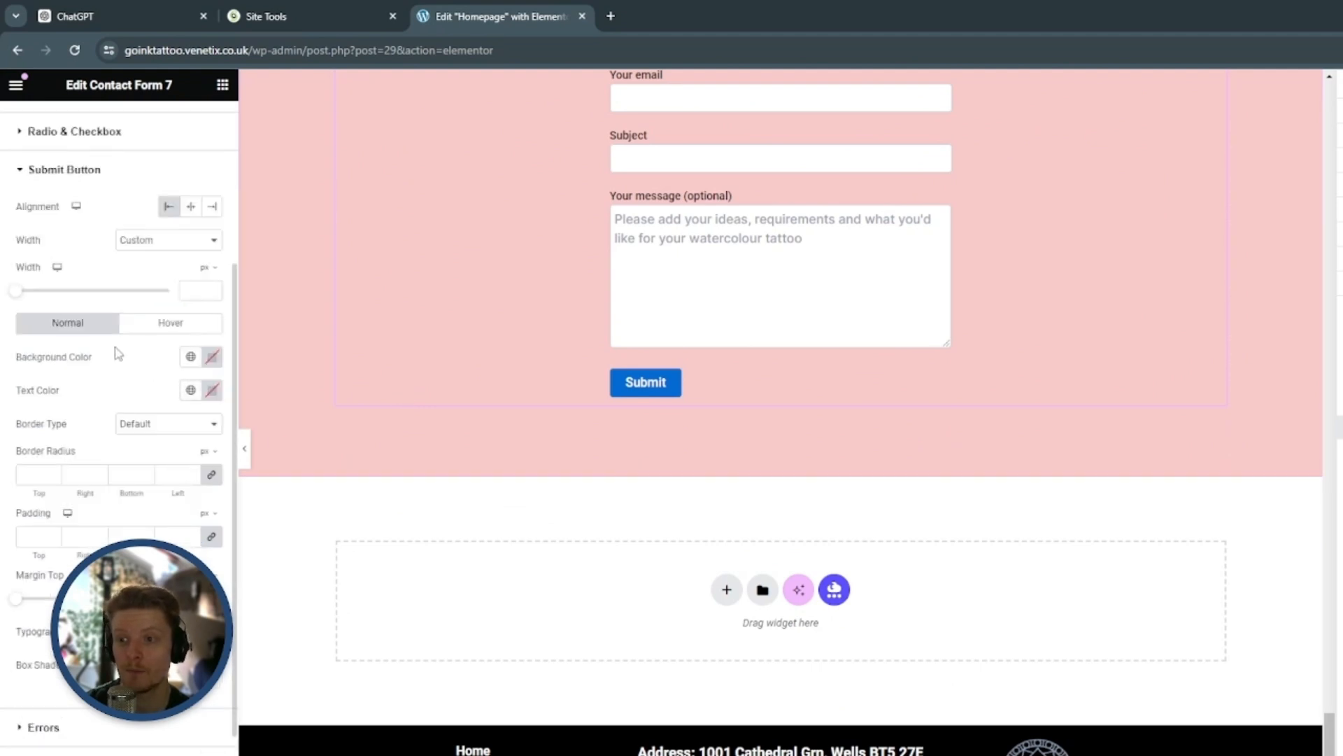
pyautogui.click(212, 358)
pyautogui.moveTo(210, 540); pyautogui.dragTo(120, 539)
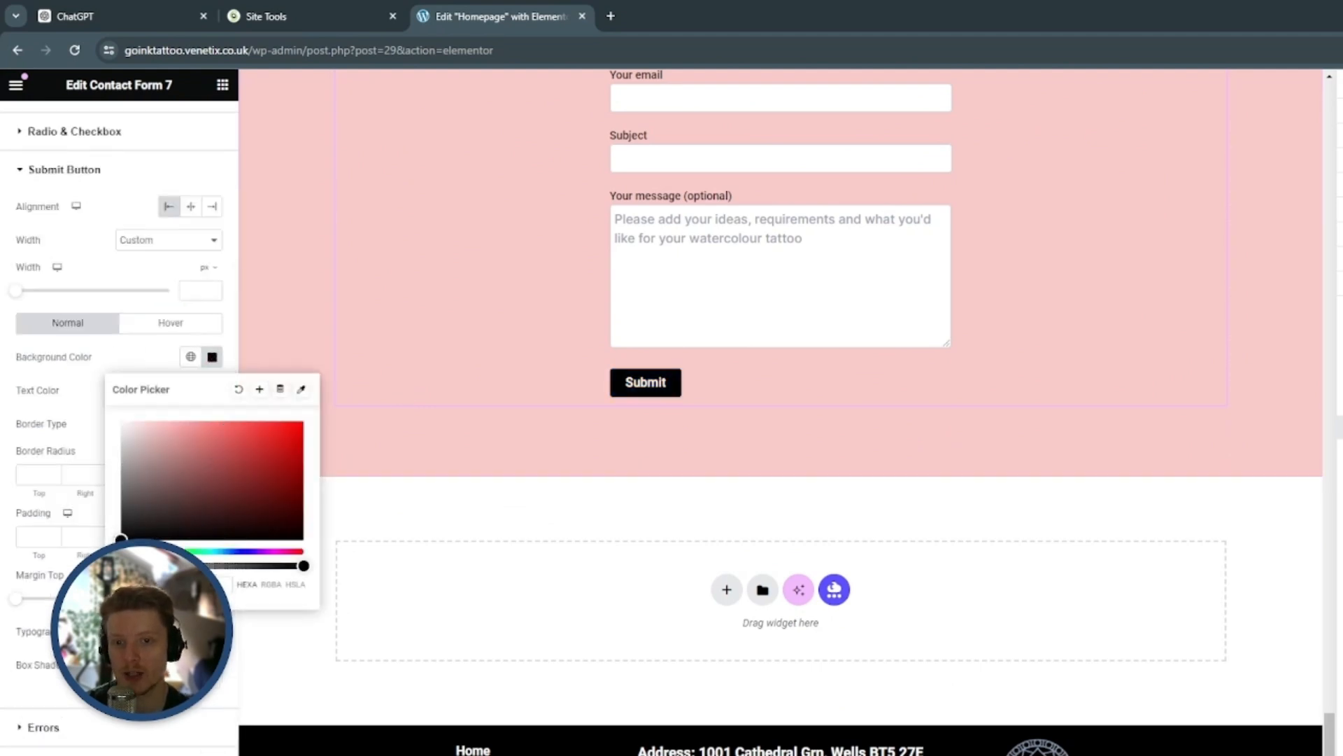
# Set the Submit button's hover background colour to semi-transparent black (#000000A6)
pyautogui.click(105, 623)
pyautogui.click(174, 322)
pyautogui.scroll(2, 183, 324)
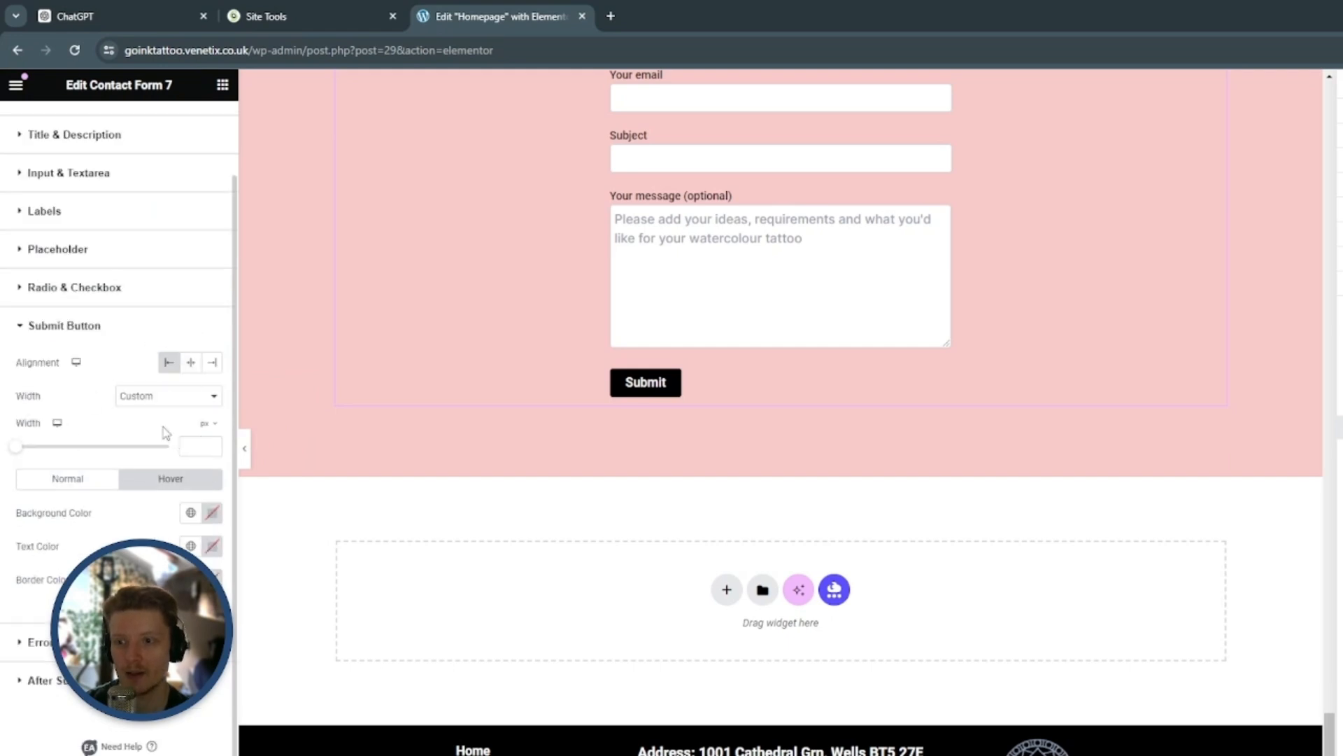
pyautogui.click(211, 512)
pyautogui.moveTo(303, 721); pyautogui.dragTo(239, 721)
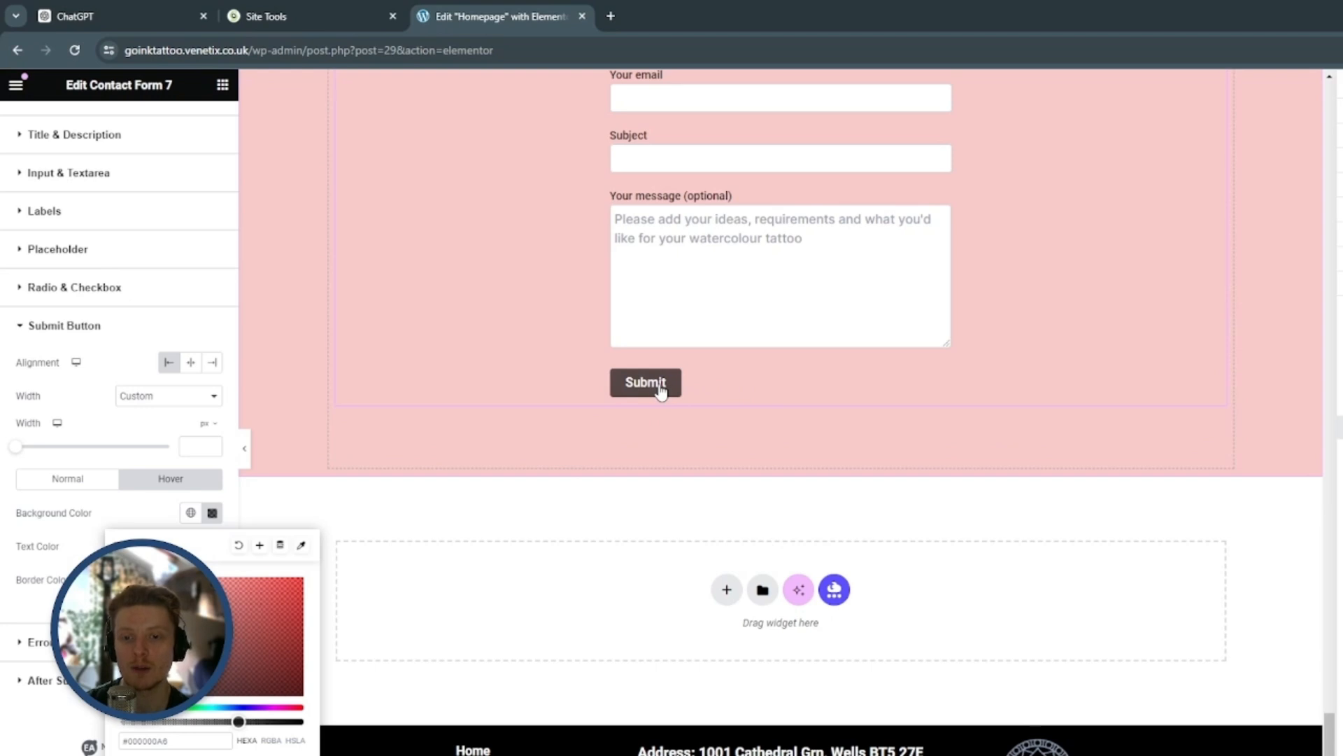
pyautogui.click(214, 508)
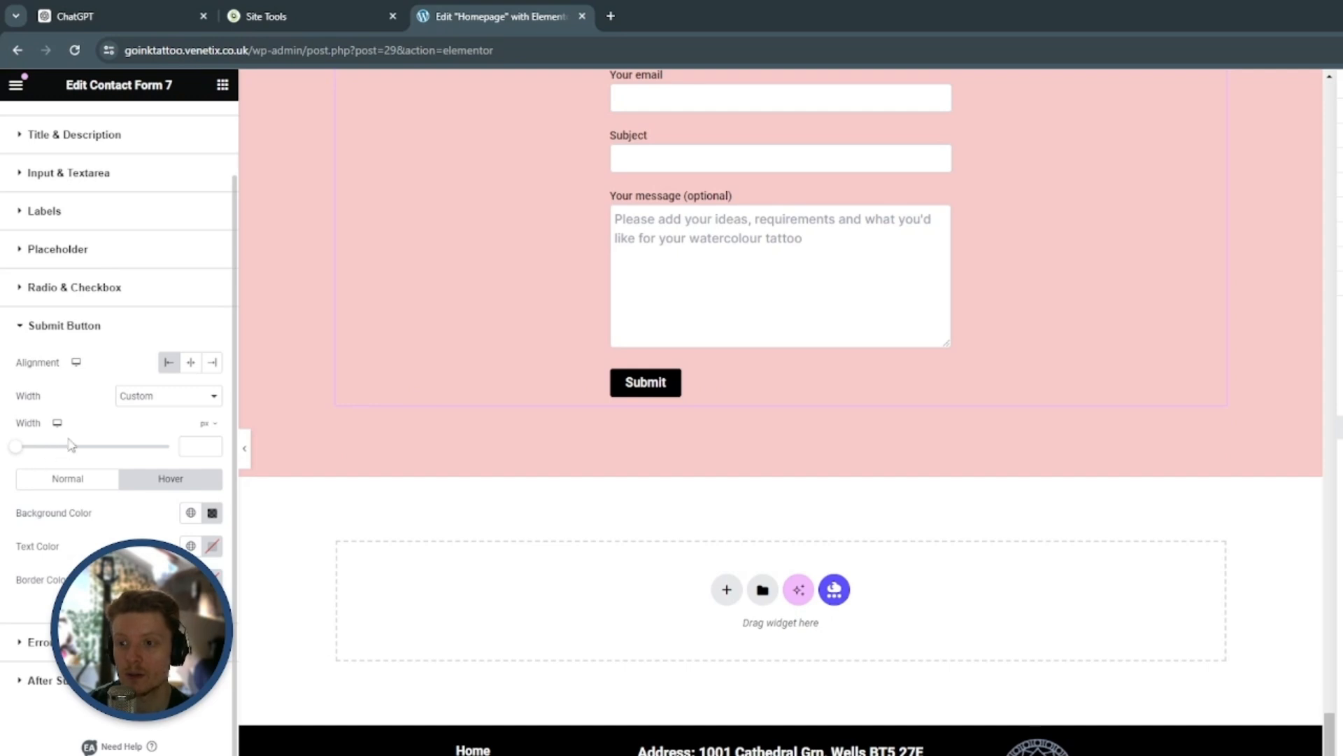
# Set the Submit button's width to 100 px and its normal-state border radius to 5 px on all corners
pyautogui.moveTo(18, 454)
pyautogui.mouseDown()
pyautogui.moveTo(51, 455)
pyautogui.moveTo(28, 455)
pyautogui.mouseUp()
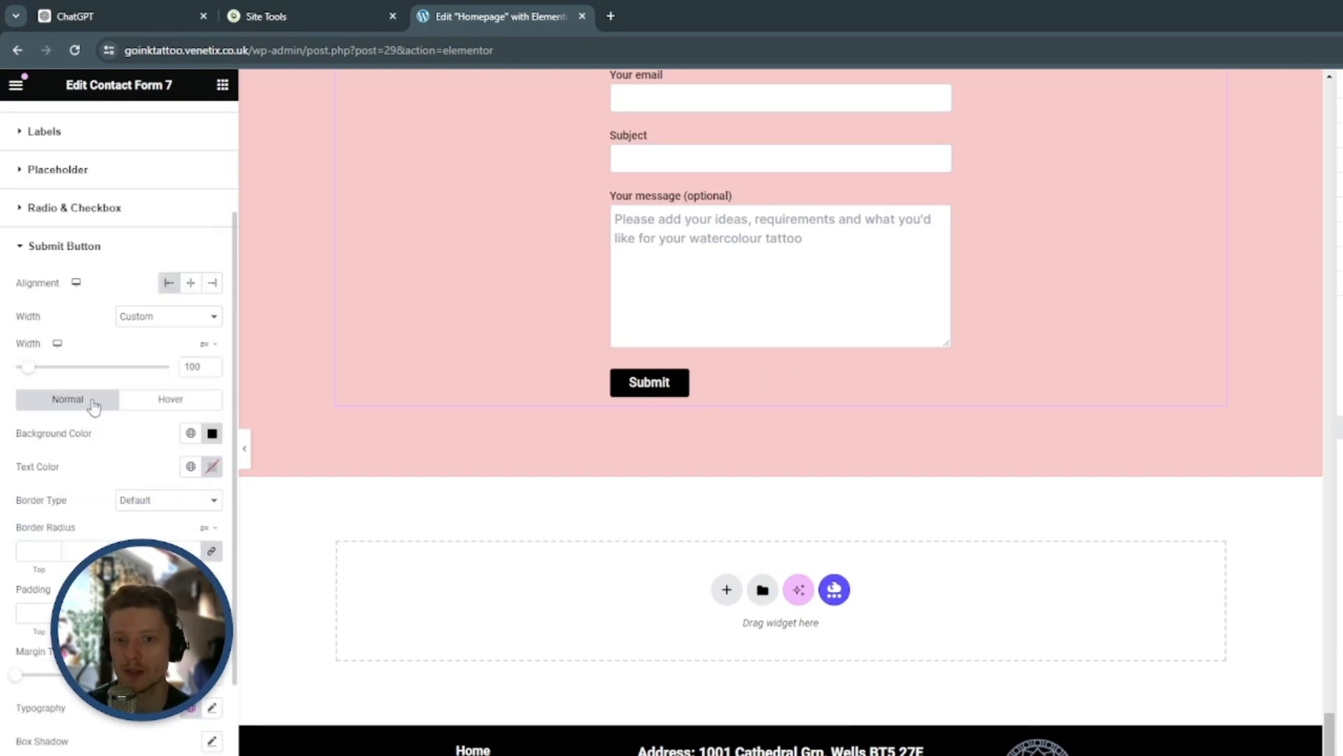
pyautogui.click(56, 550)
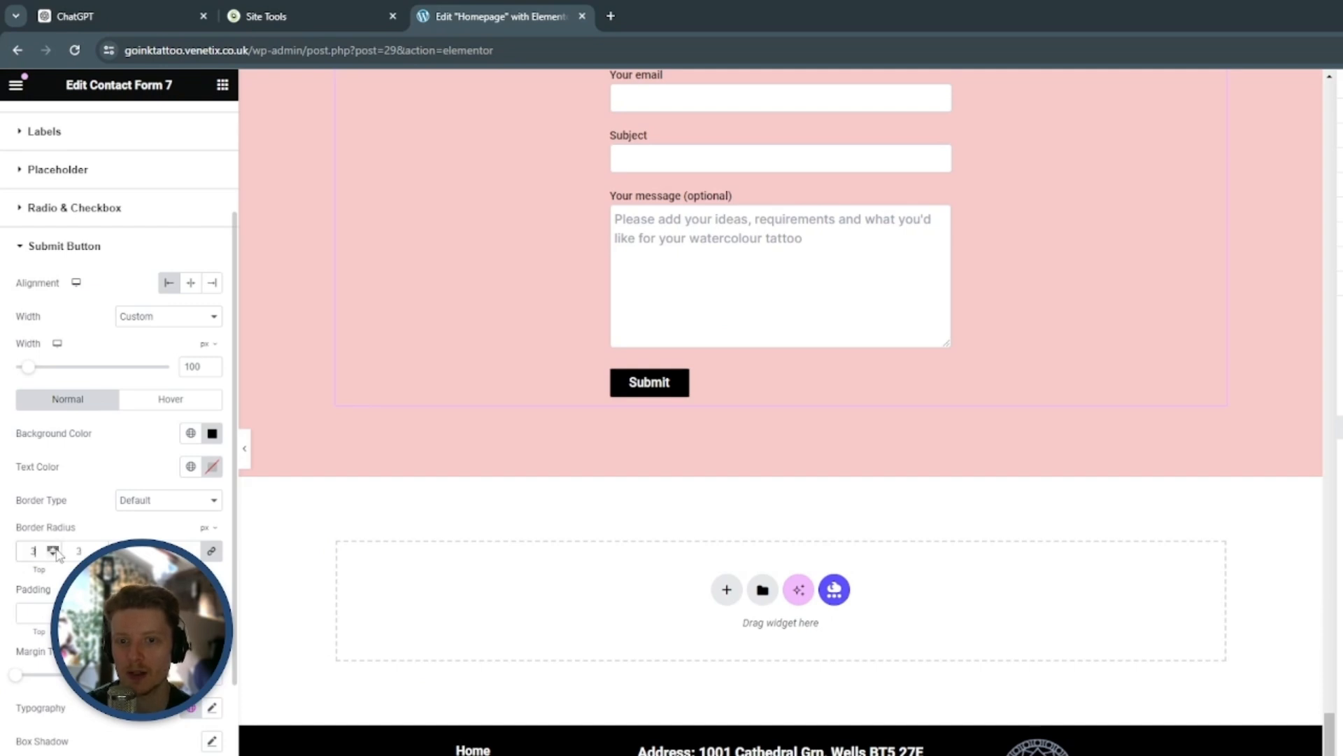
pyautogui.click(56, 551)
pyautogui.click(56, 551)
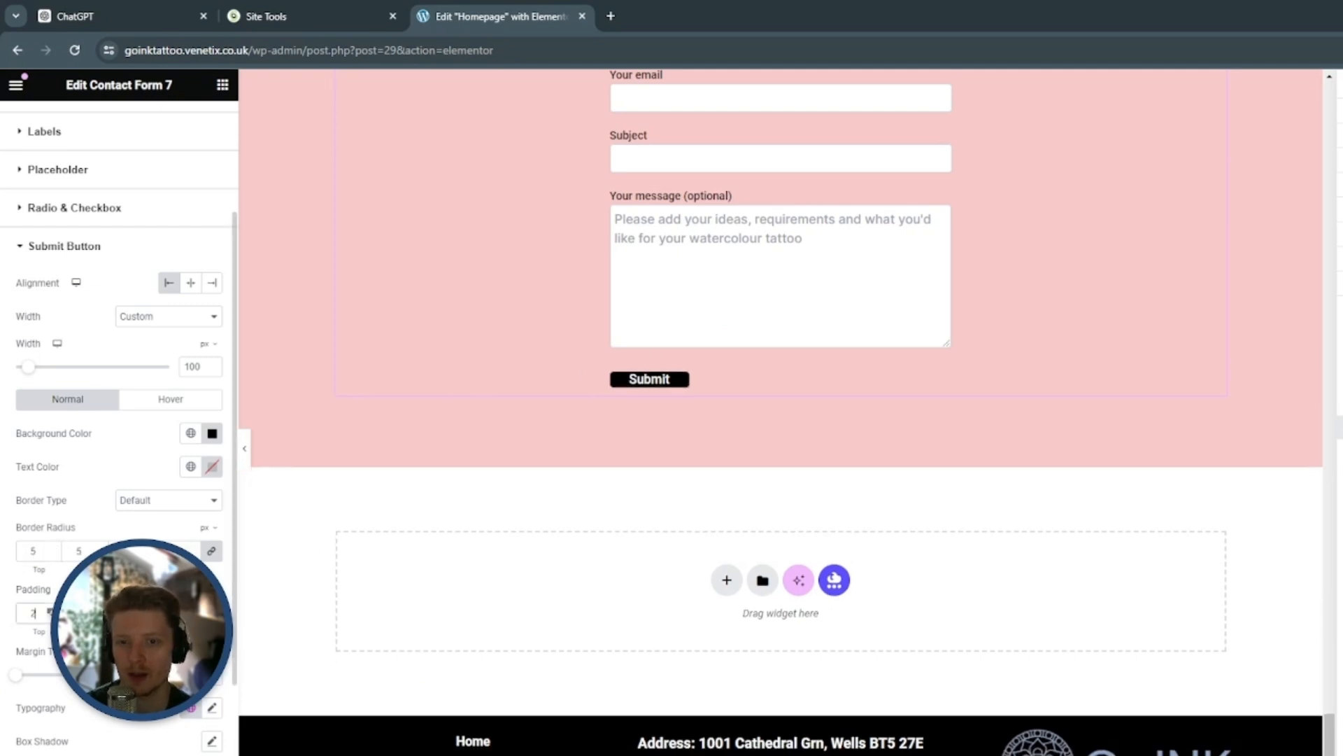
# Set the Submit button's padding to 15 px on all sides
pyautogui.click(32, 612)
pyautogui.write('11')
pyautogui.click(54, 610)
pyautogui.click(54, 610)
pyautogui.click(54, 610)
pyautogui.click(53, 610)
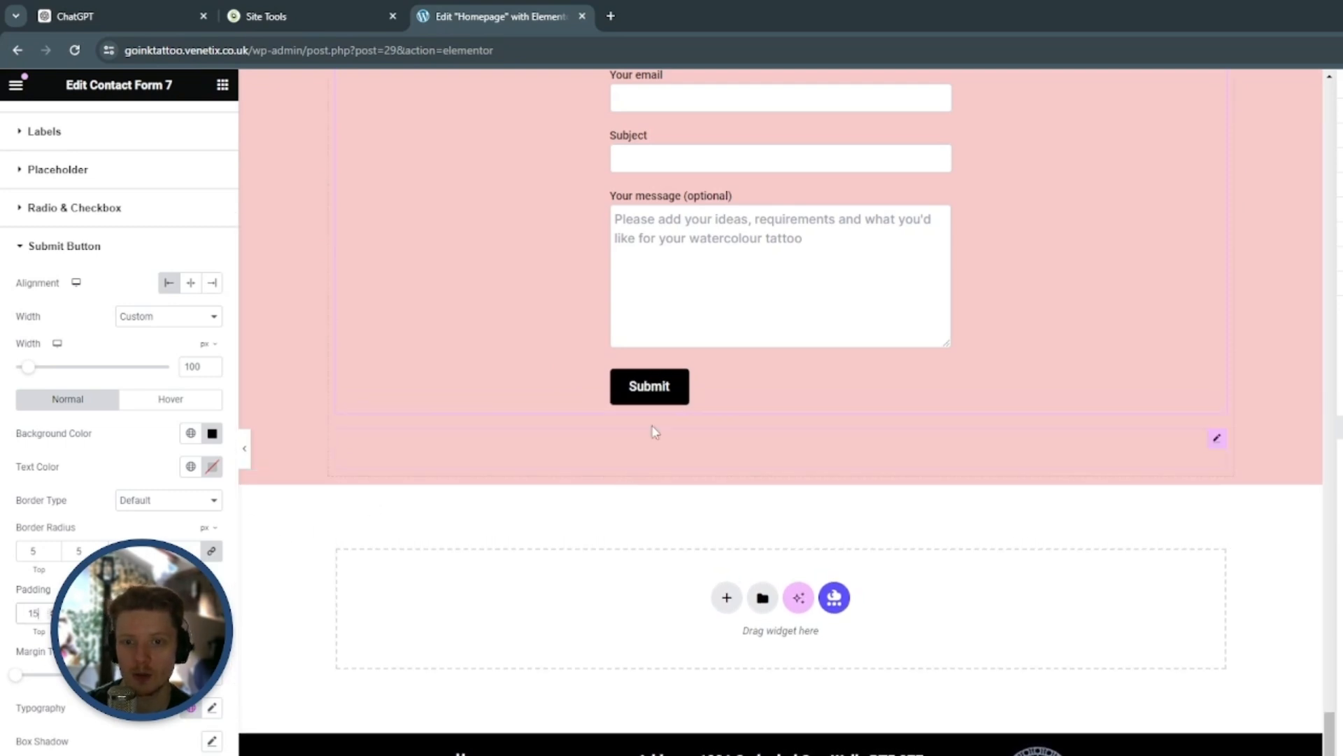
# Set the Submit button's typography to the Inter font family at size 18
pyautogui.scroll(-3, 119, 420)
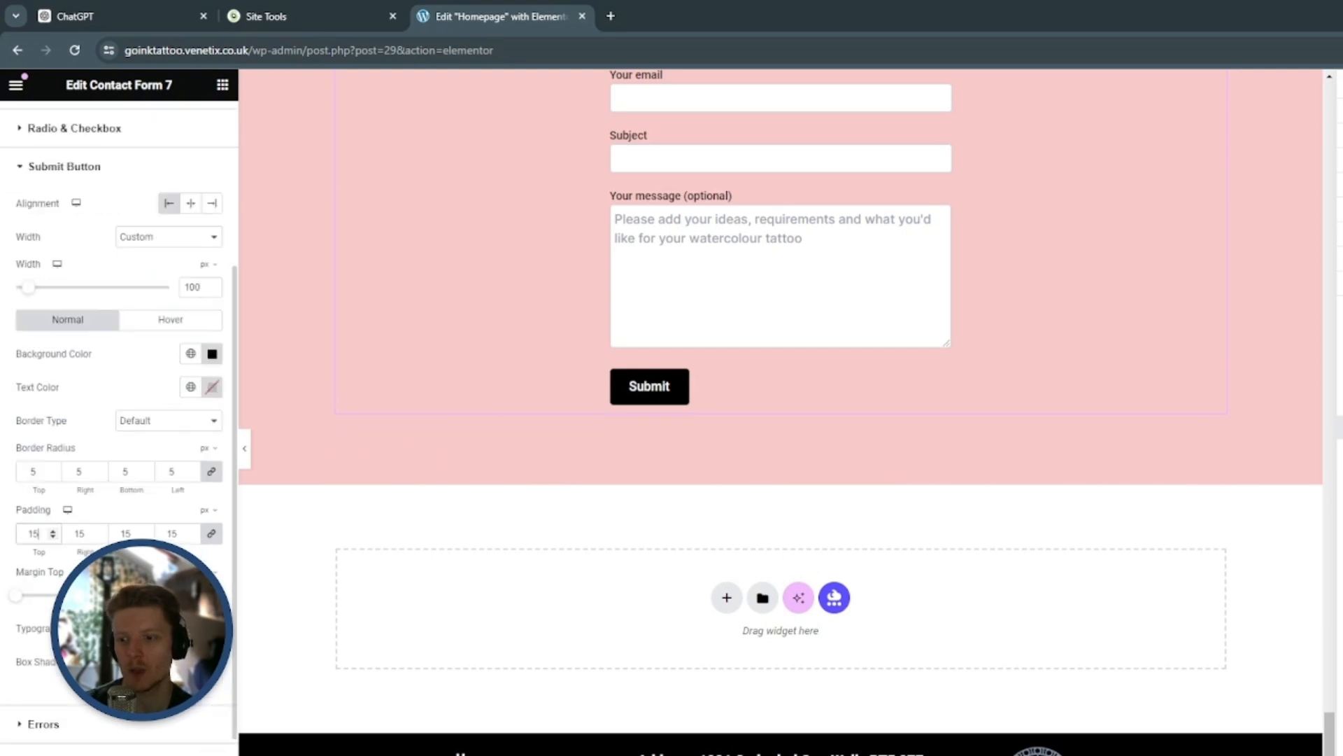
pyautogui.click(212, 548)
pyautogui.click(162, 634)
pyautogui.write('inter')
pyautogui.press('Return')
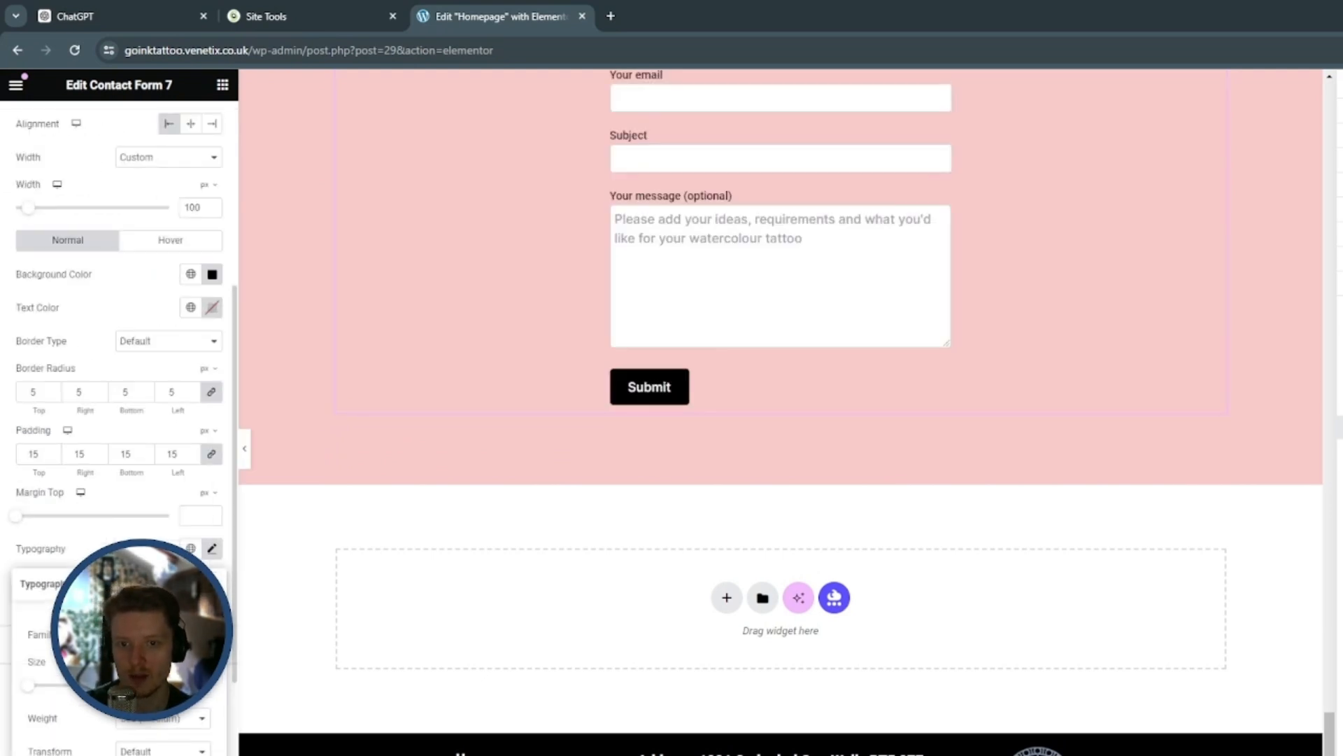
pyautogui.scroll(-2, 119, 420)
pyautogui.click(189, 605)
pyautogui.write('18')
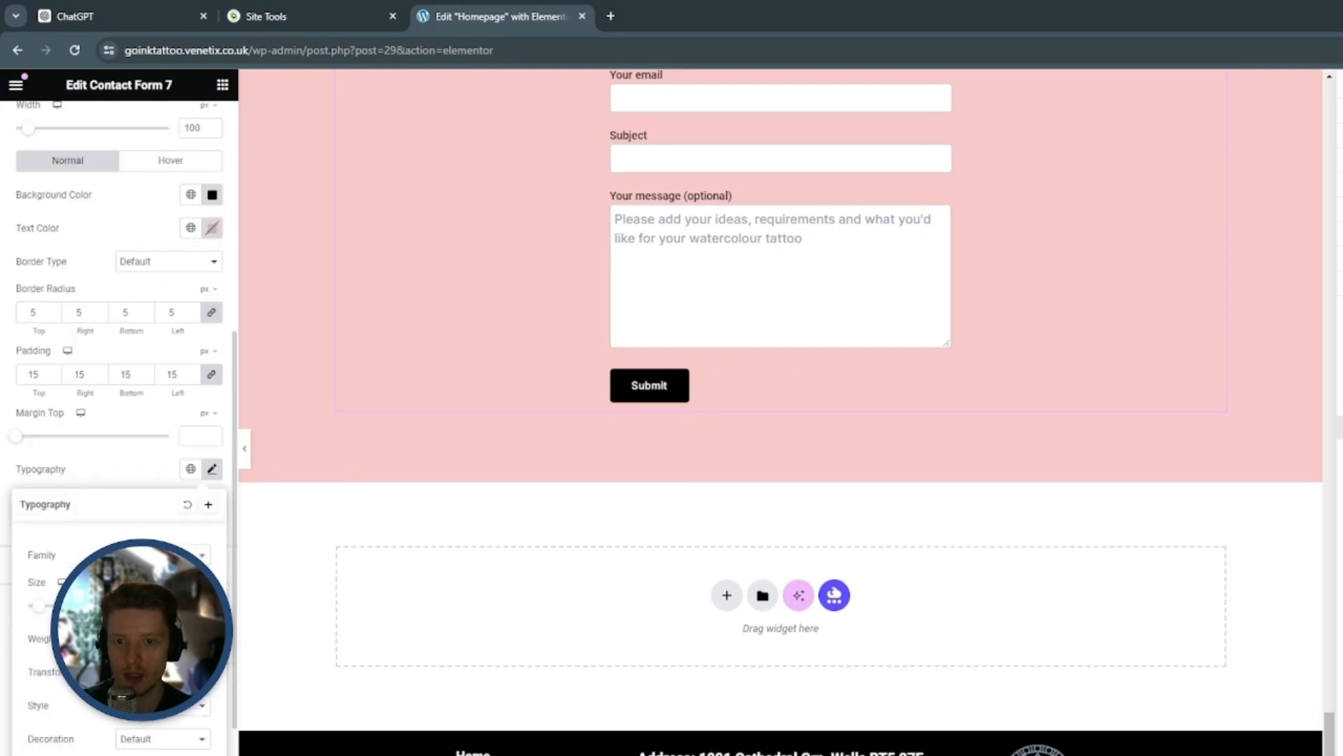
pyautogui.click(144, 464)
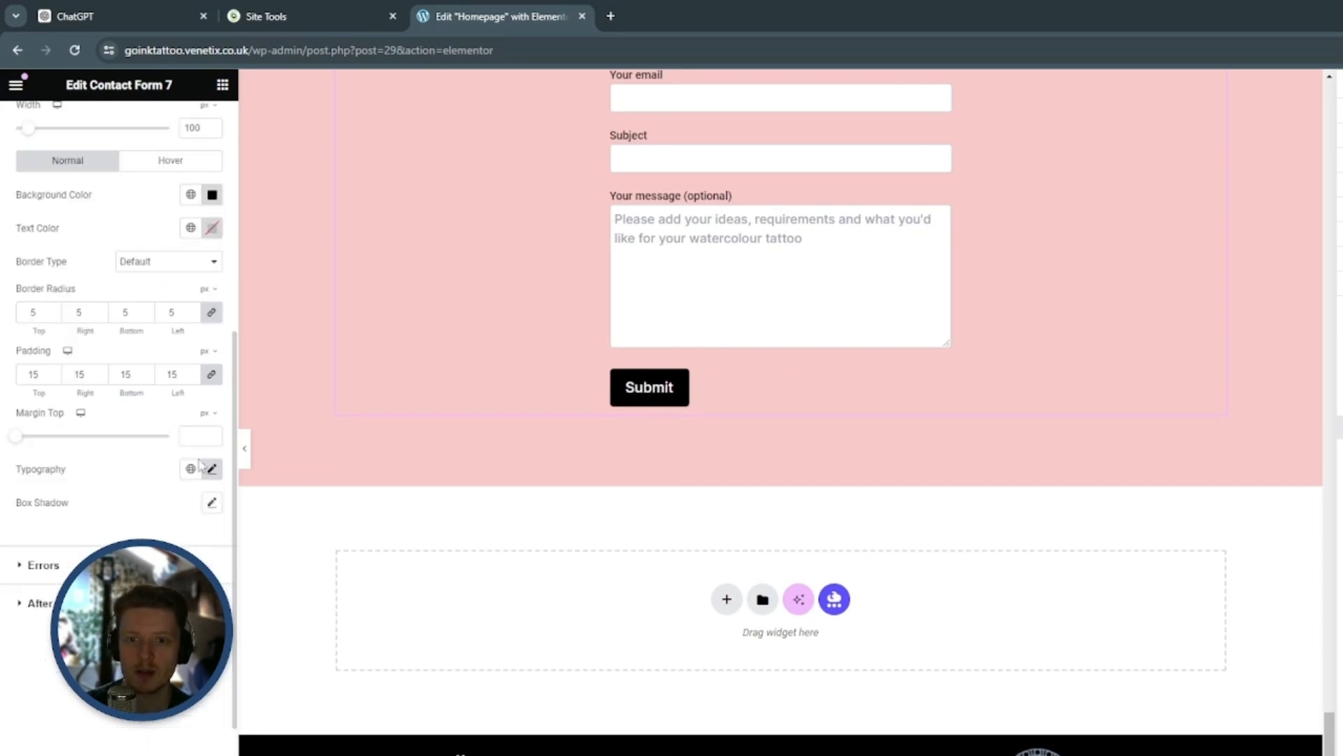
# Add a box shadow to the Submit button and turn on the responsive preview
pyautogui.scroll(10, 678, 464)
pyautogui.scroll(-1, 680, 465)
pyautogui.scroll(6, 680, 472)
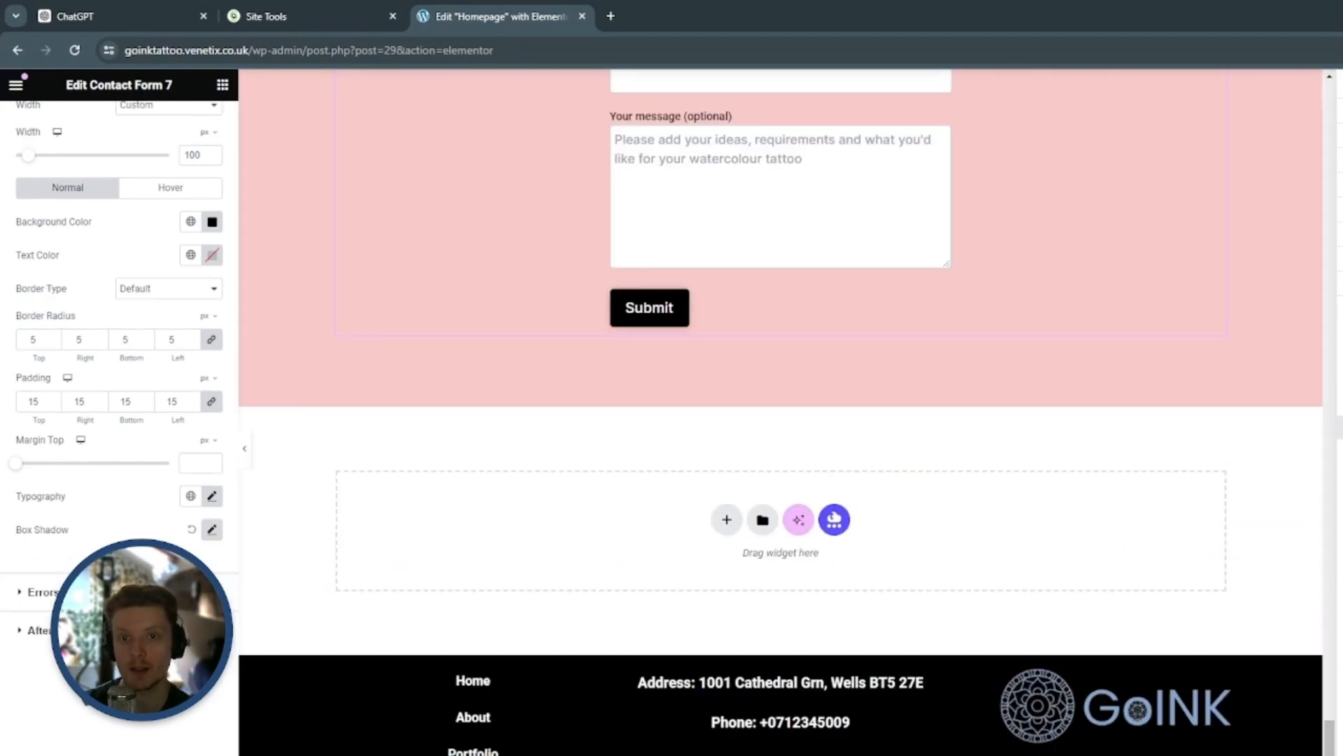
pyautogui.click(111, 754)
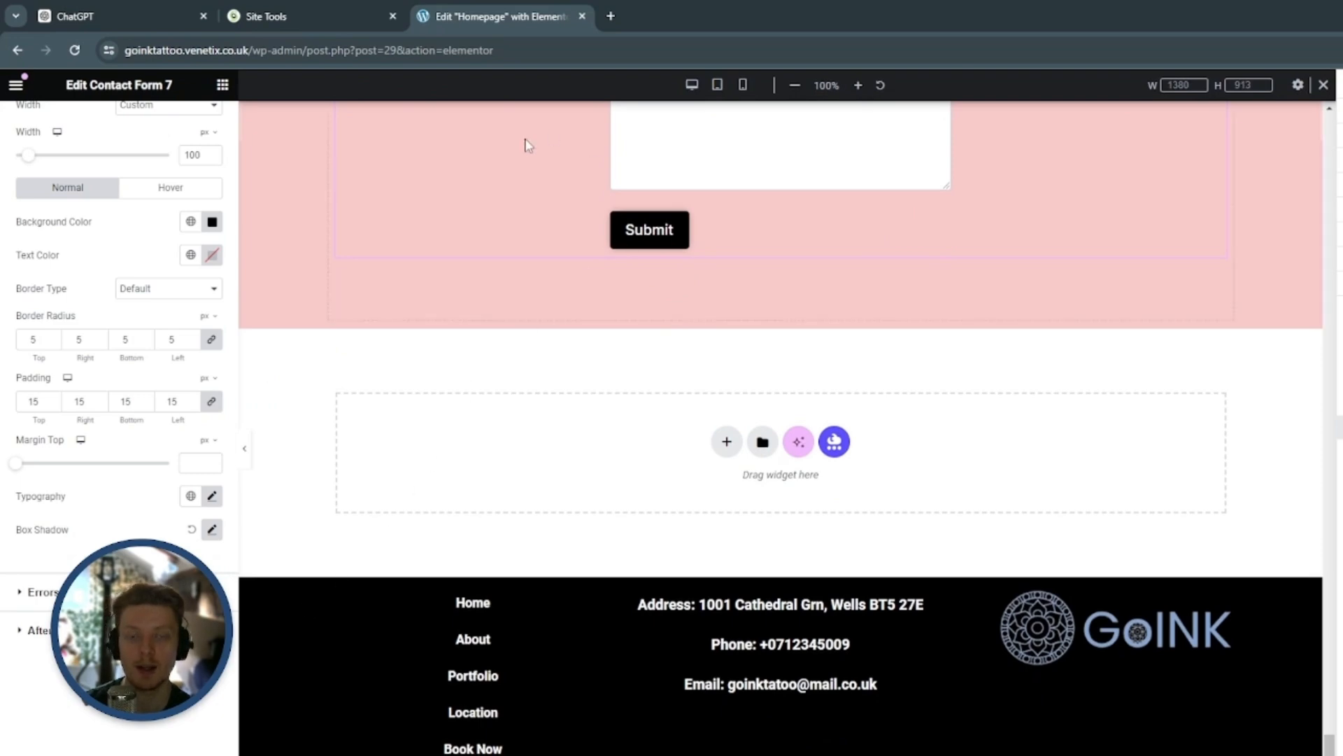
# Examine the booking section and its contact form in the desktop and tablet previews
pyautogui.scroll(8, 510, 336)
pyautogui.scroll(-3, 461, 334)
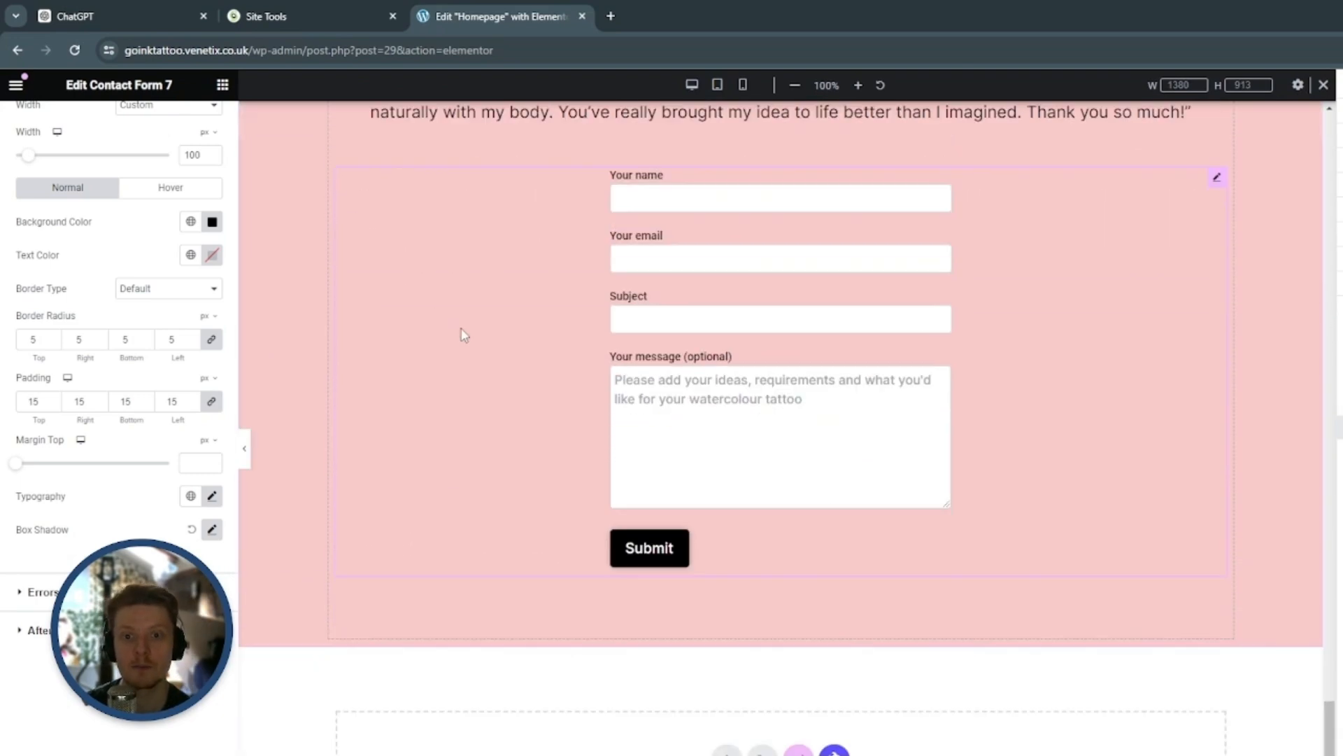
pyautogui.scroll(-5, 463, 335)
pyautogui.scroll(7, 463, 332)
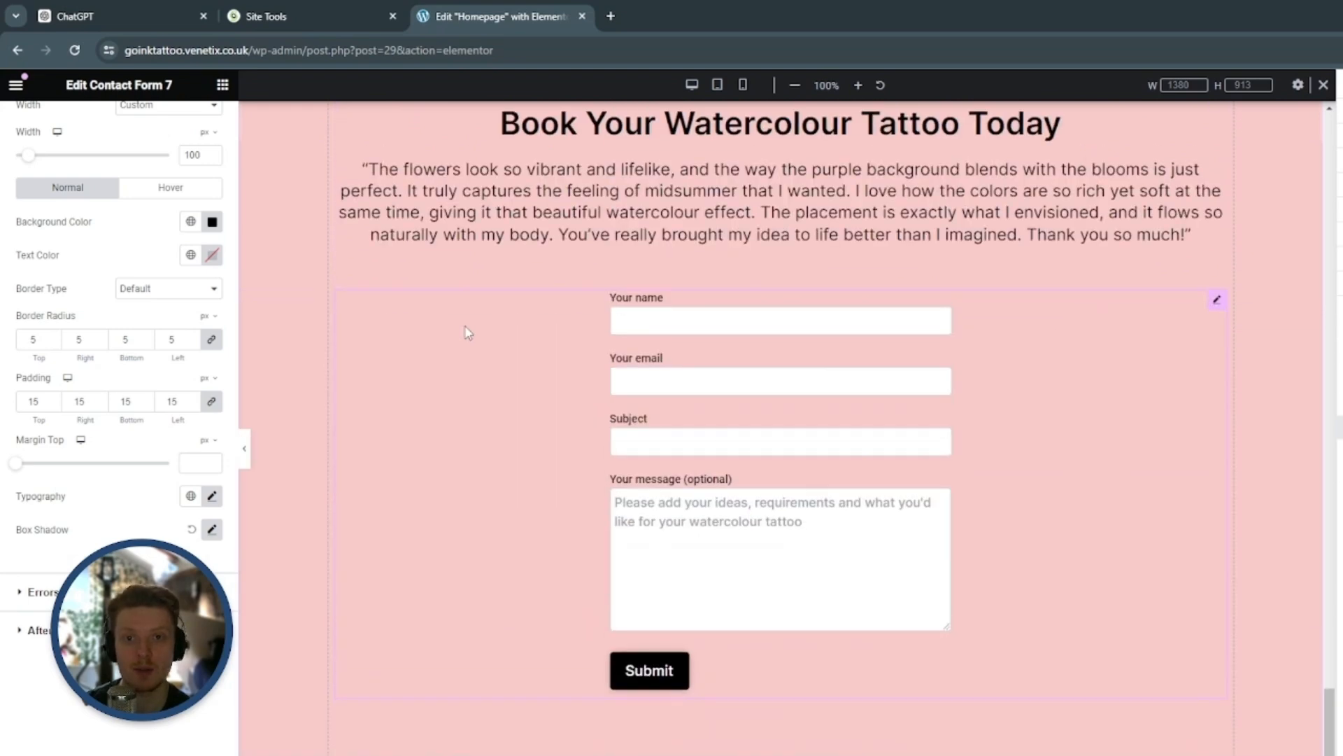
pyautogui.click(717, 85)
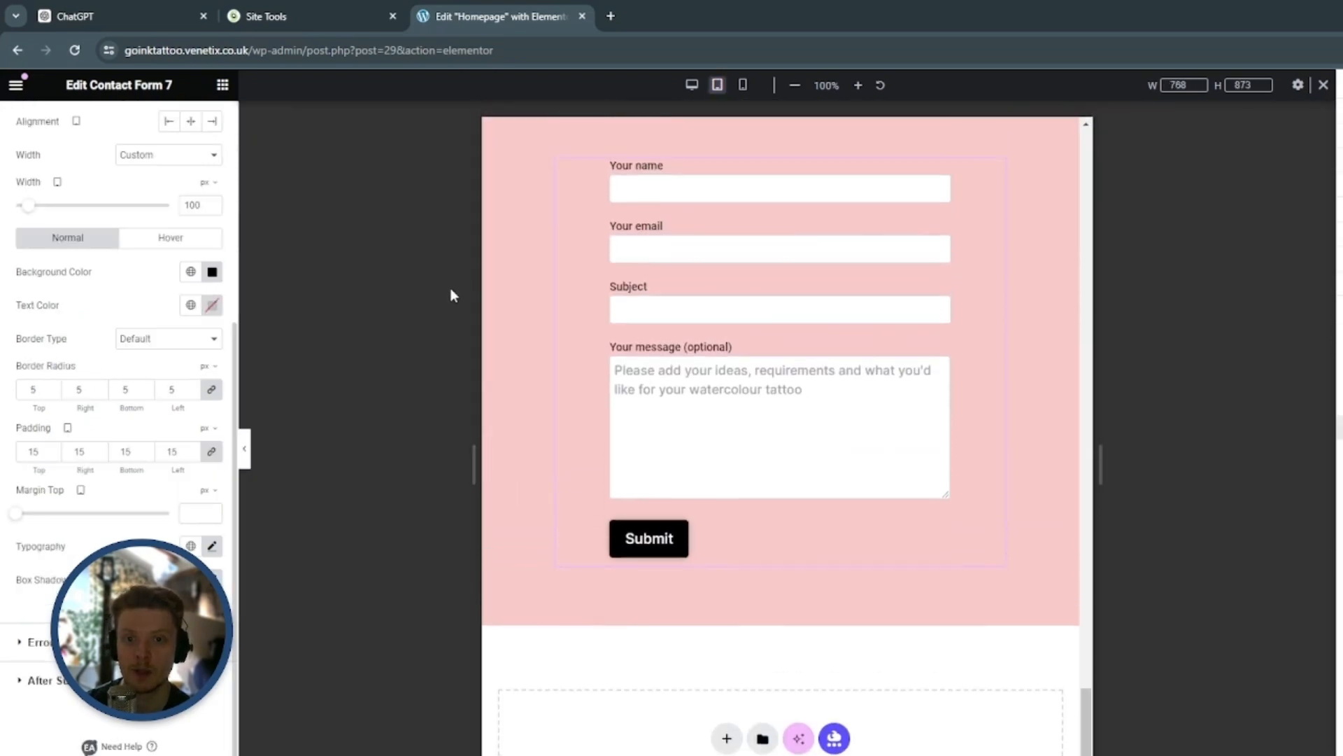
pyautogui.scroll(5, 1049, 315)
pyautogui.scroll(-3, 1053, 398)
pyautogui.scroll(-5, 1050, 397)
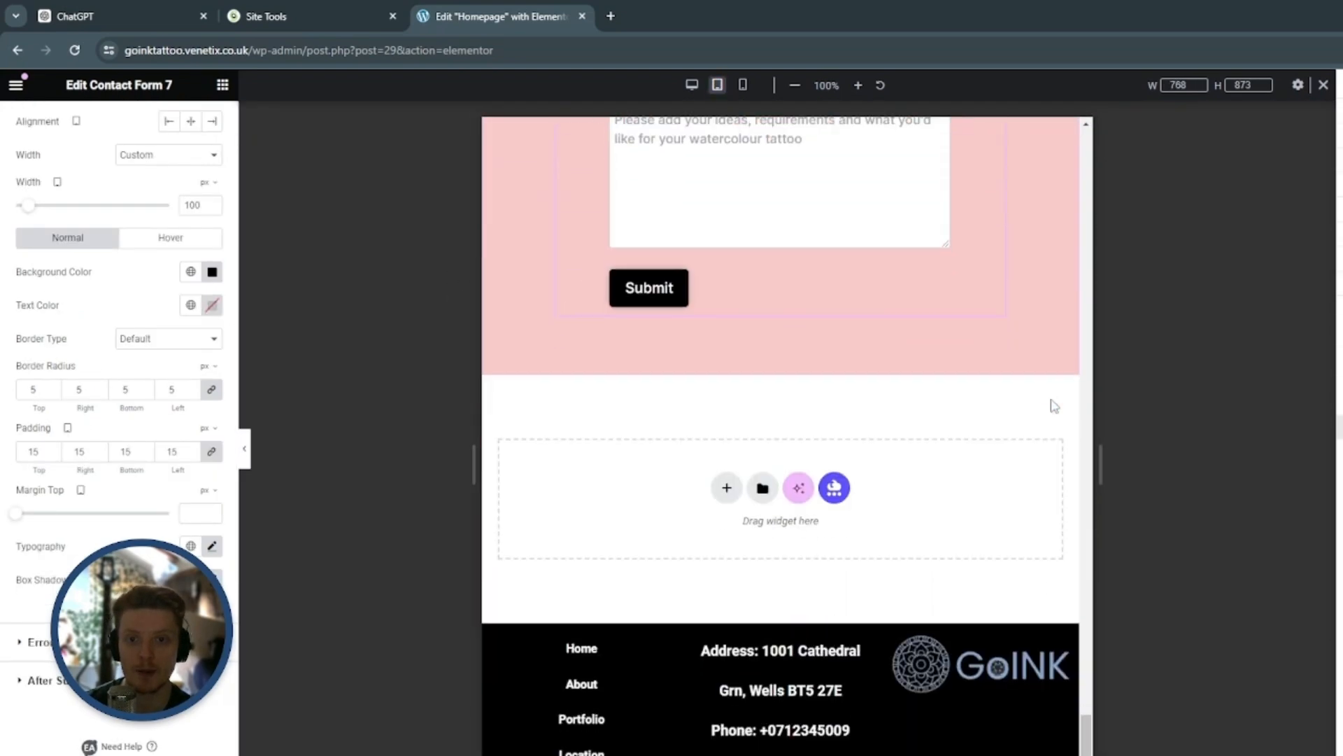
pyautogui.scroll(1, 1051, 398)
pyautogui.scroll(-3, 1050, 398)
pyautogui.scroll(3, 1051, 398)
pyautogui.scroll(5, 1051, 404)
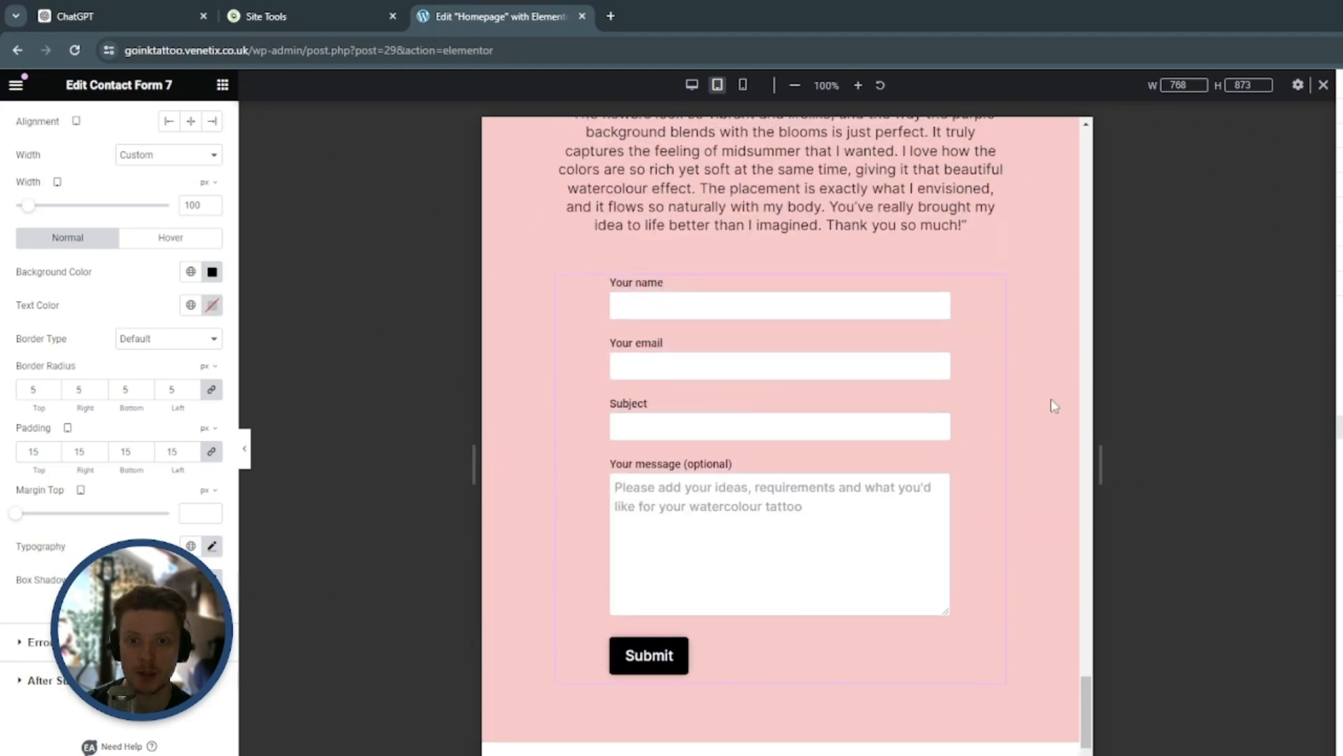
pyautogui.scroll(-7, 1051, 405)
pyautogui.scroll(8, 1053, 405)
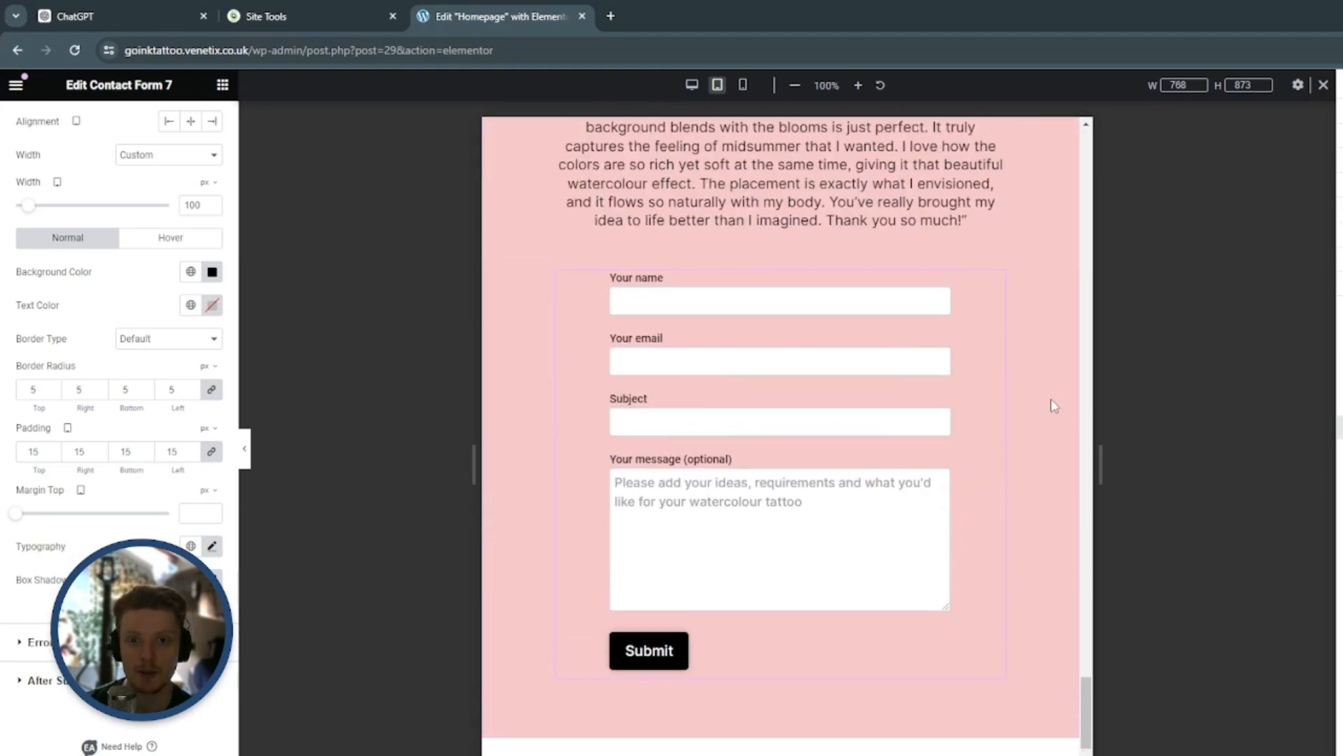
pyautogui.scroll(-5, 1053, 406)
# In the mobile portrait view, set the contact form's input width to 235 px
pyautogui.click(743, 84)
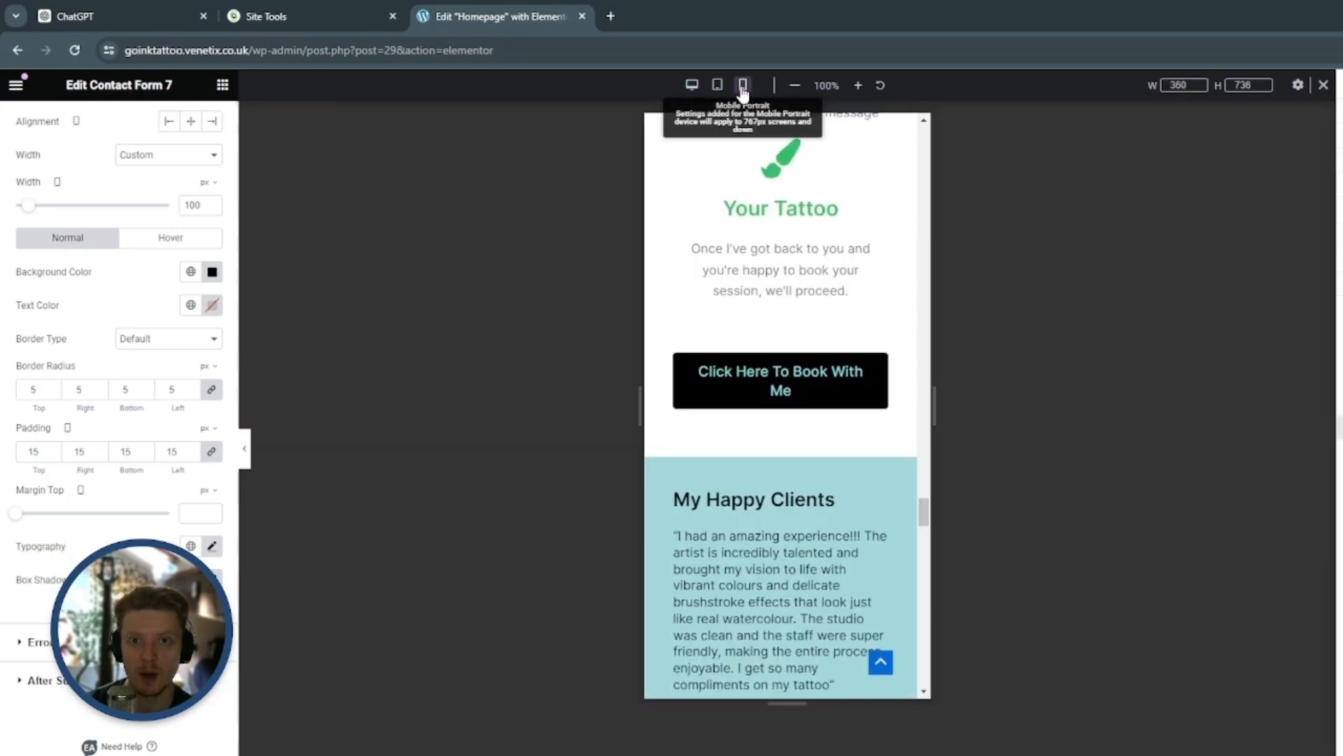
pyautogui.scroll(-10, 935, 336)
pyautogui.scroll(-10, 910, 387)
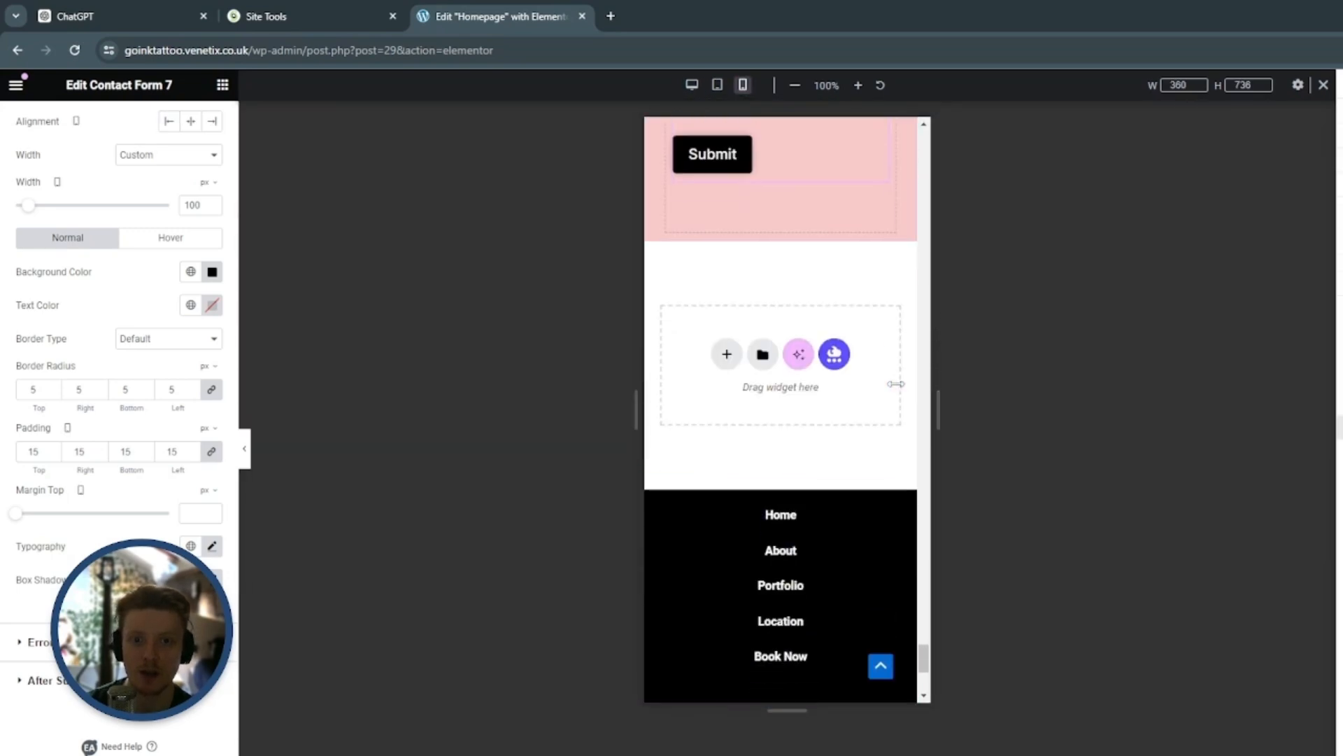
pyautogui.scroll(8, 896, 408)
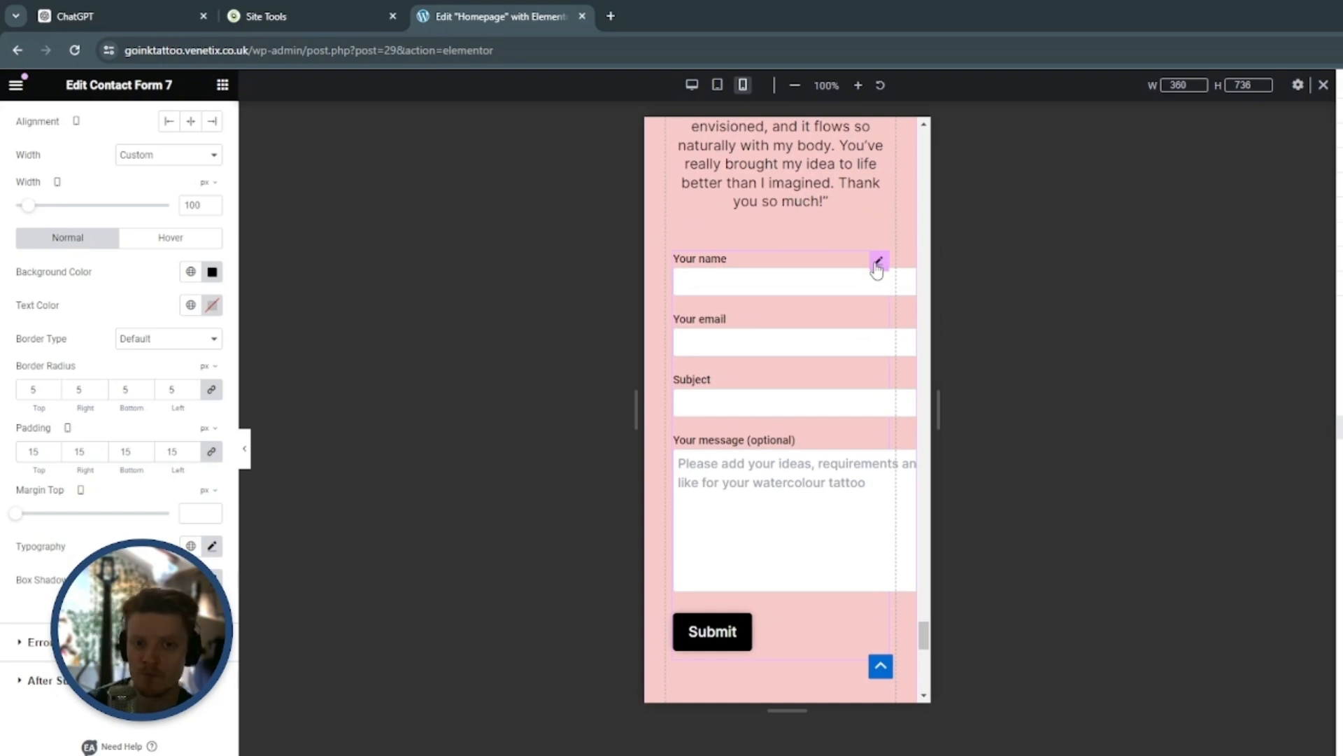
pyautogui.click(877, 264)
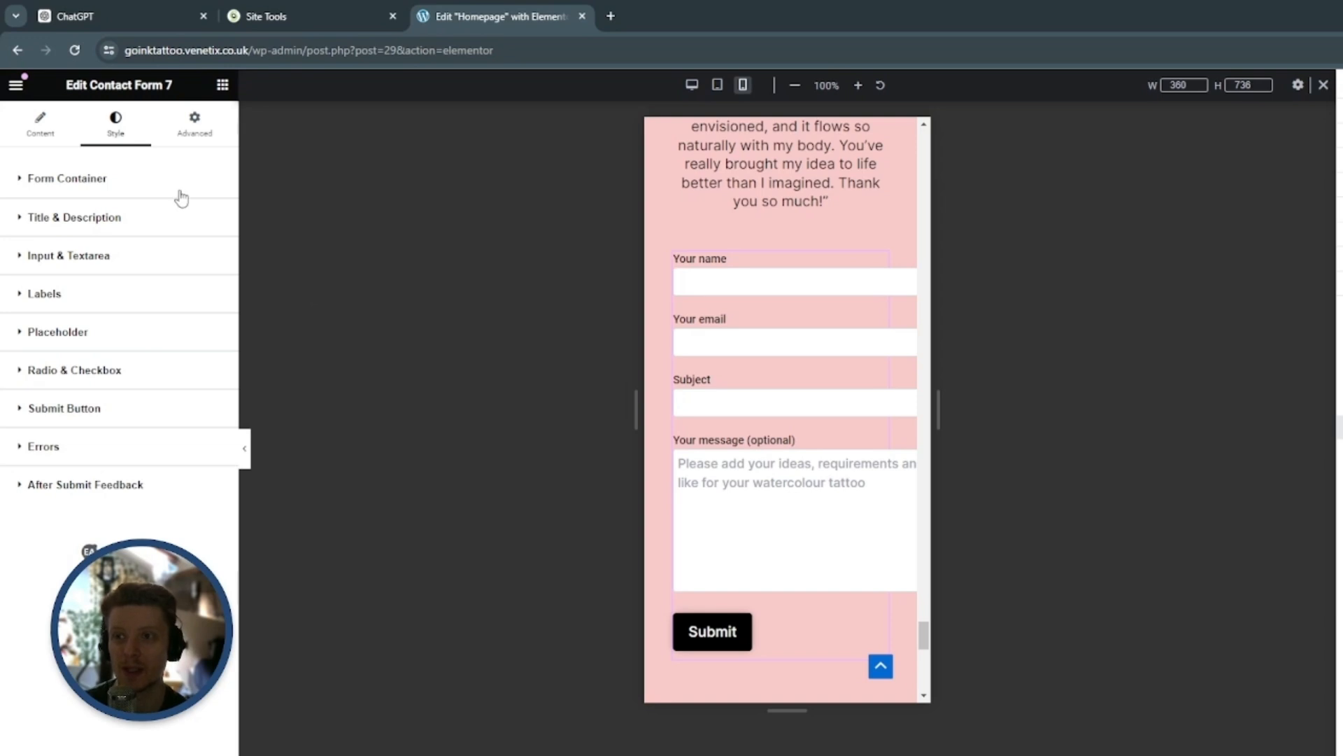
pyautogui.click(97, 263)
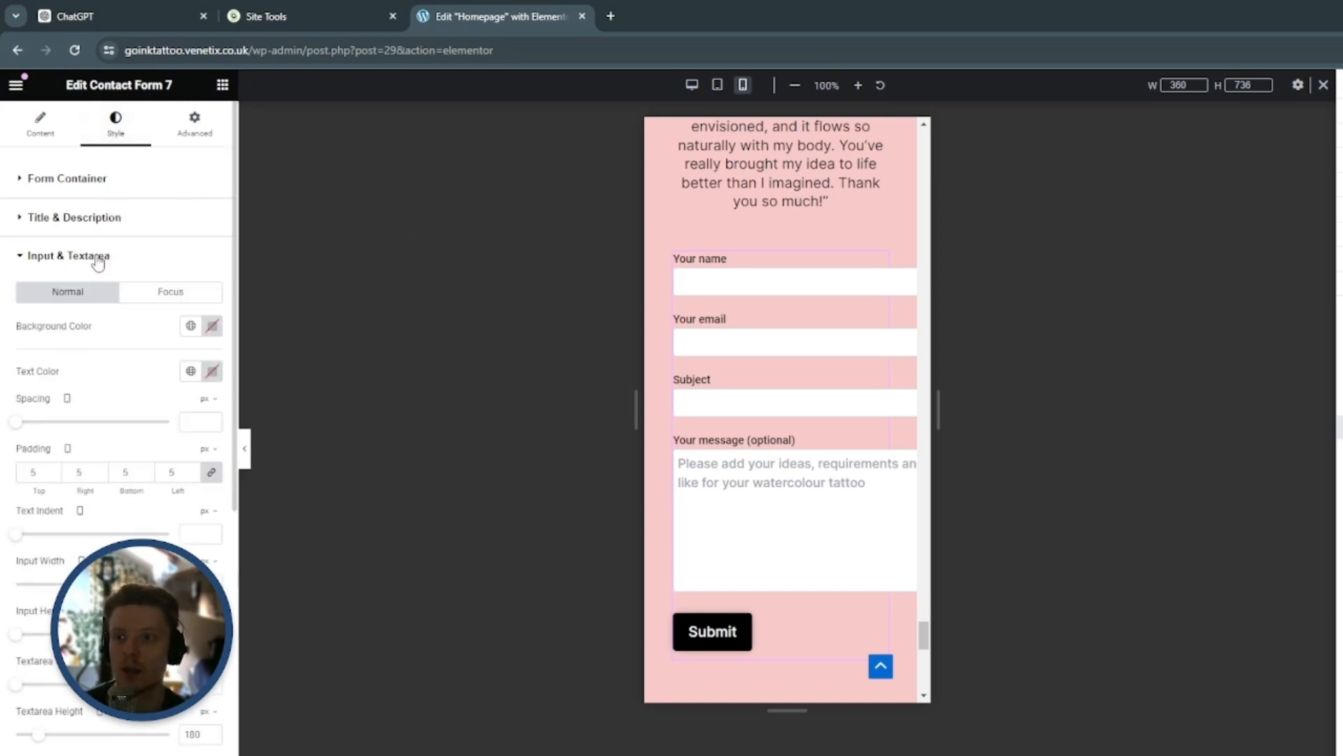
pyautogui.scroll(-1, 123, 349)
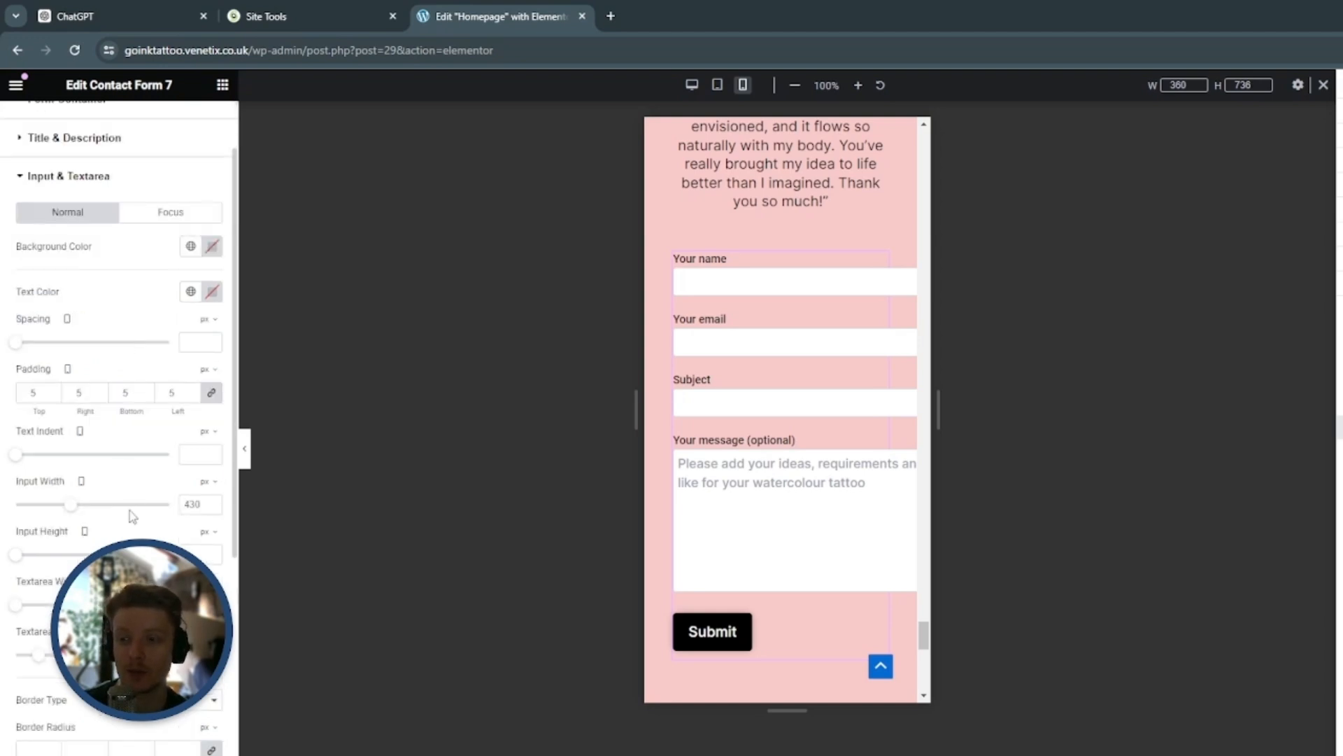
pyautogui.scroll(-1, 135, 525)
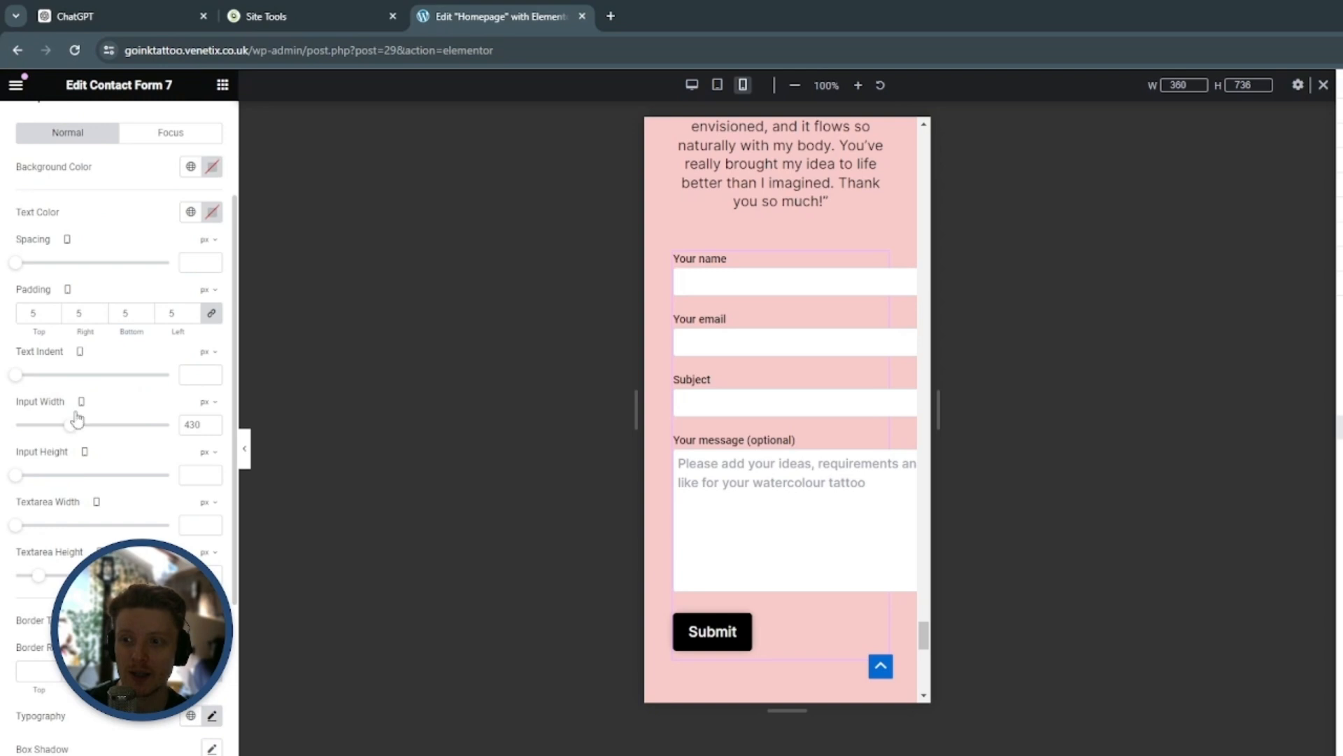
pyautogui.doubleClick(202, 426)
pyautogui.write('235')
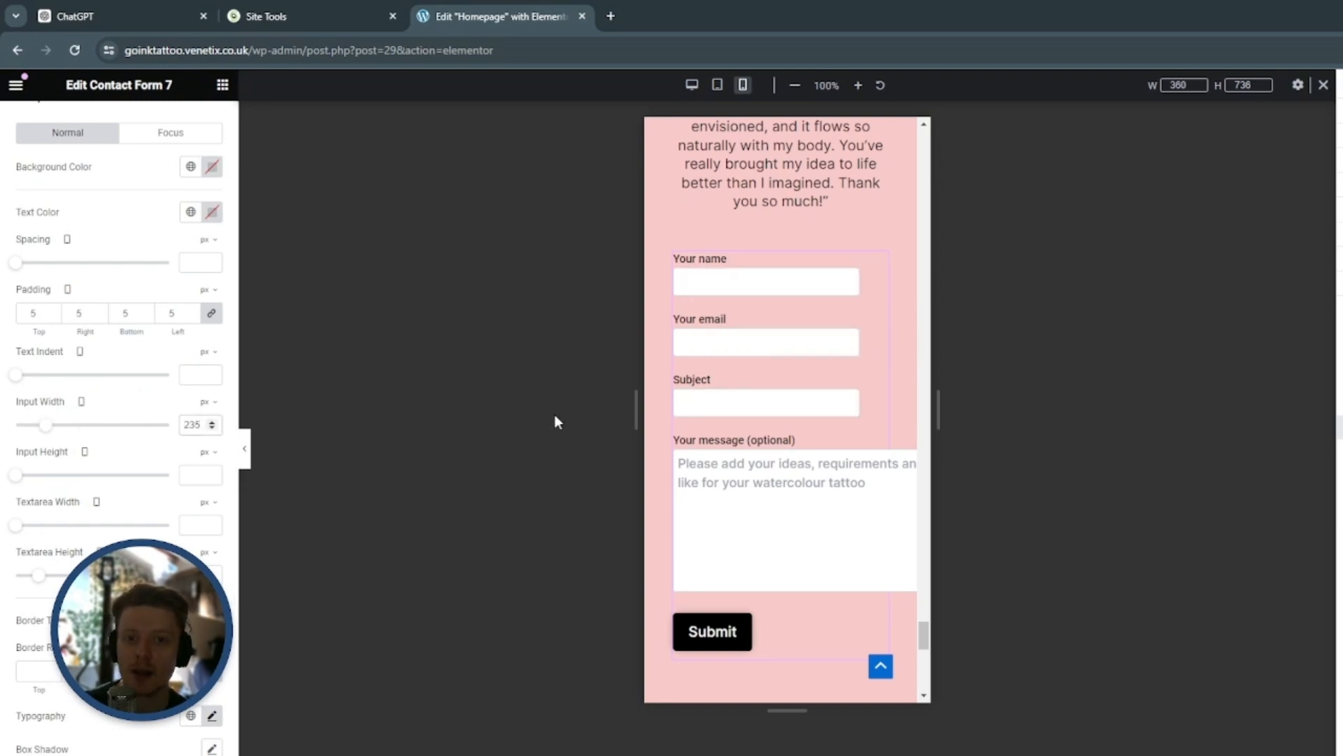
# Set the width of the form's message textarea to 235 px for mobile
pyautogui.scroll(-2, 789, 378)
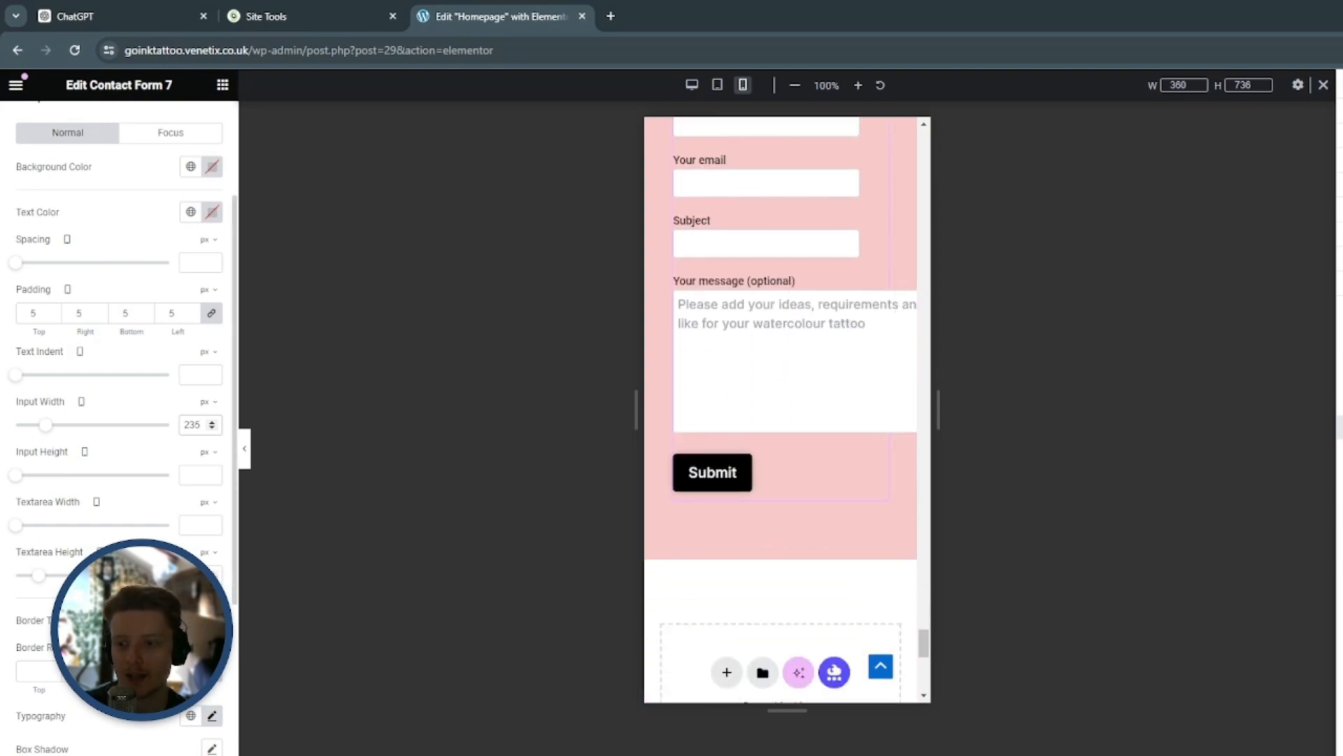
pyautogui.click(182, 519)
pyautogui.write('235')
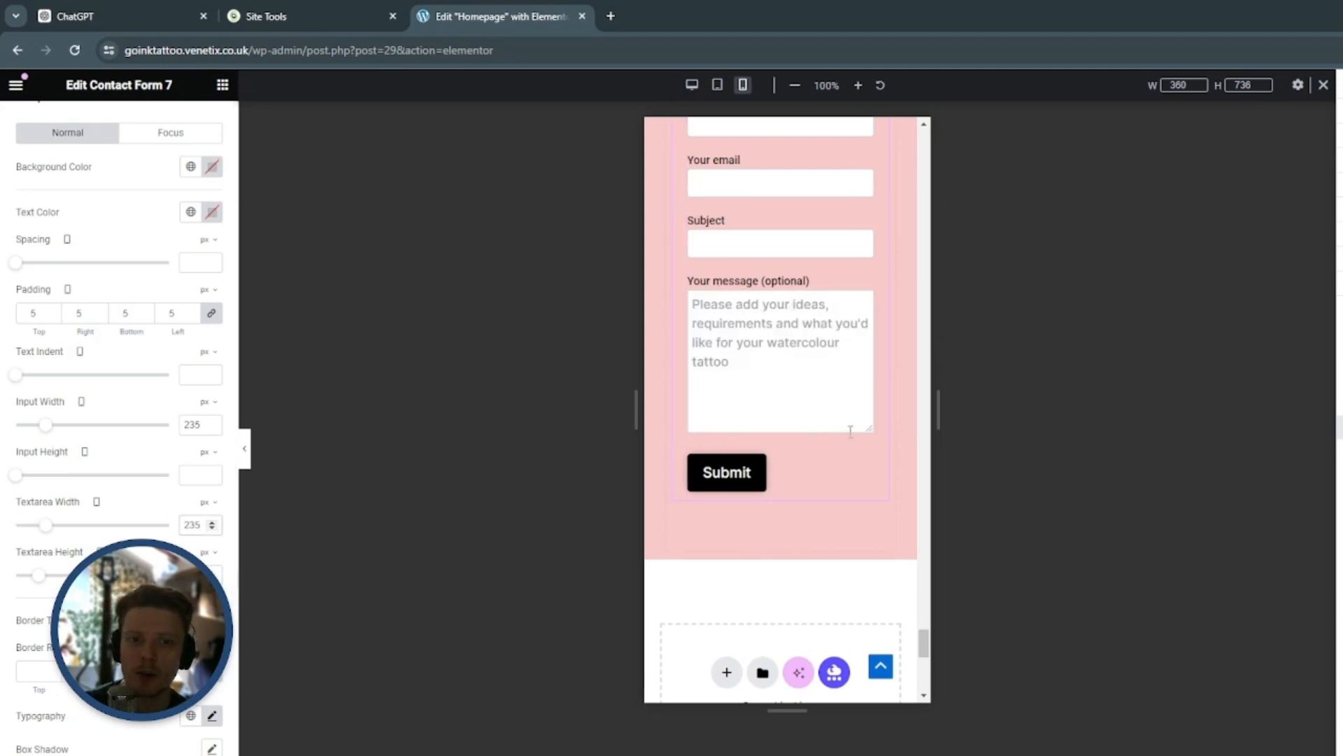
pyautogui.scroll(1, 893, 423)
pyautogui.scroll(-2, 894, 423)
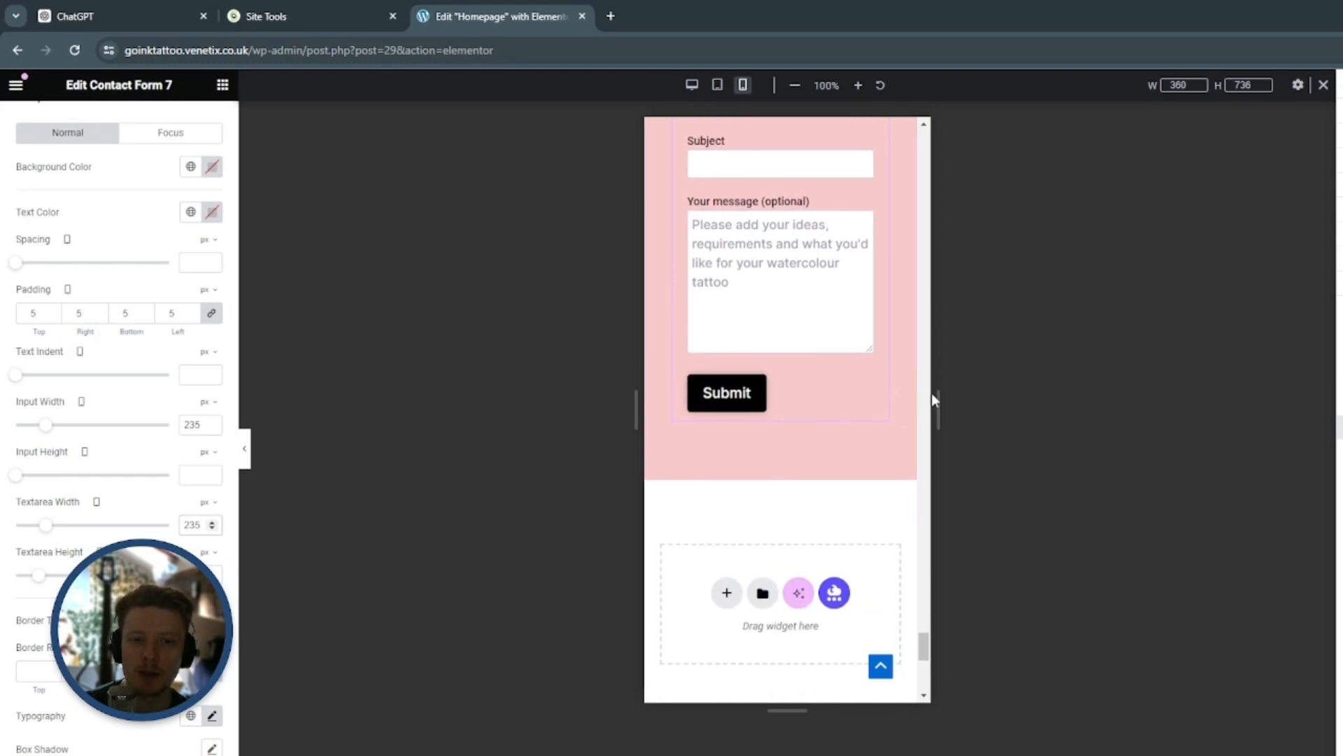
# Examine the booking section in the mobile preview with the editing panel hidden, and return to the desktop view
pyautogui.moveTo(938, 392)
pyautogui.mouseDown()
pyautogui.moveTo(922, 392)
pyautogui.moveTo(938, 381)
pyautogui.mouseUp()
pyautogui.scroll(5, 904, 408)
pyautogui.scroll(-6, 903, 408)
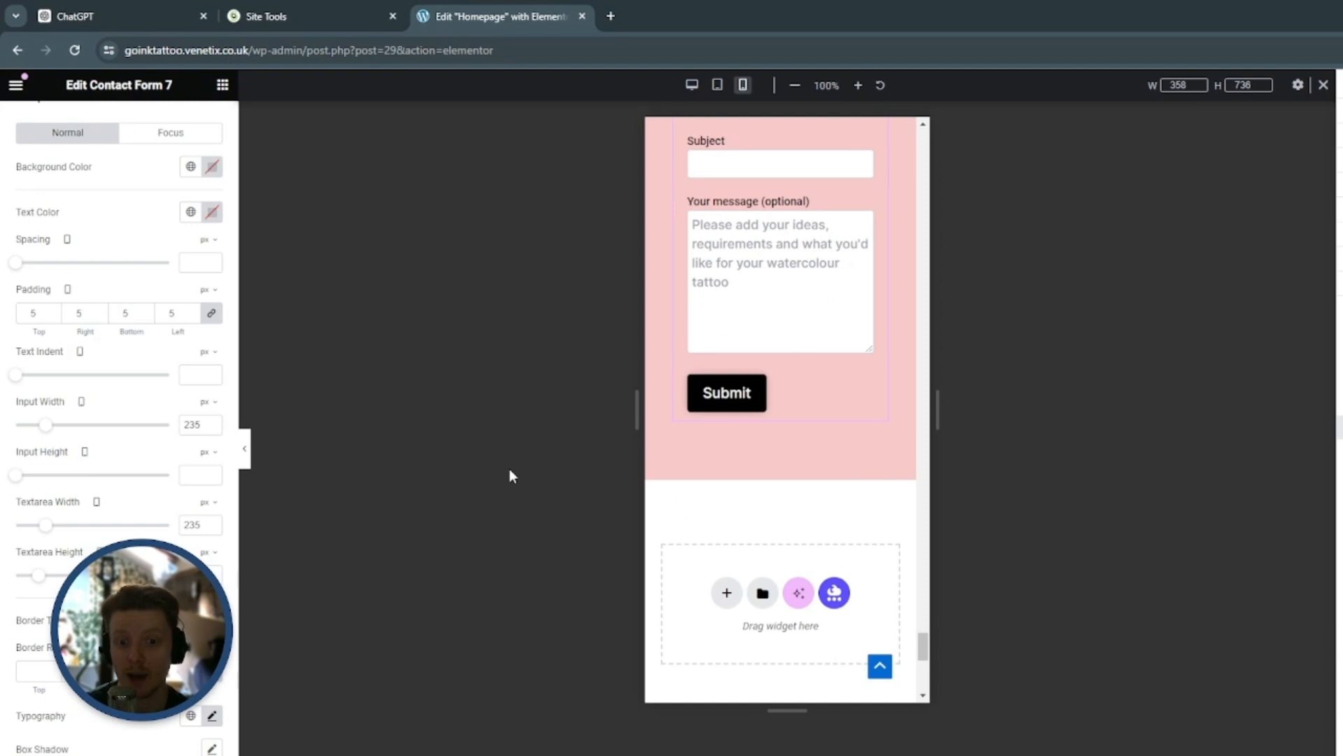
pyautogui.hotkey('ctrl', 'p')
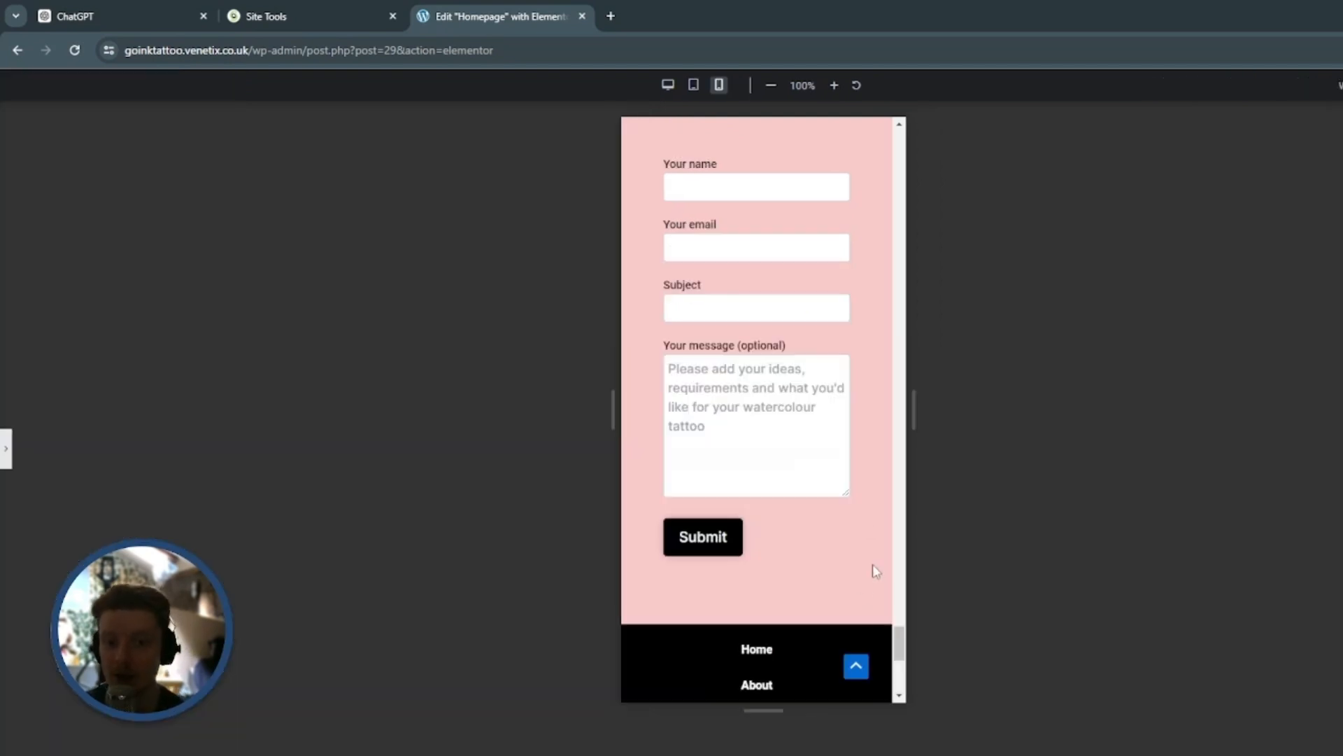
pyautogui.scroll(10, 872, 564)
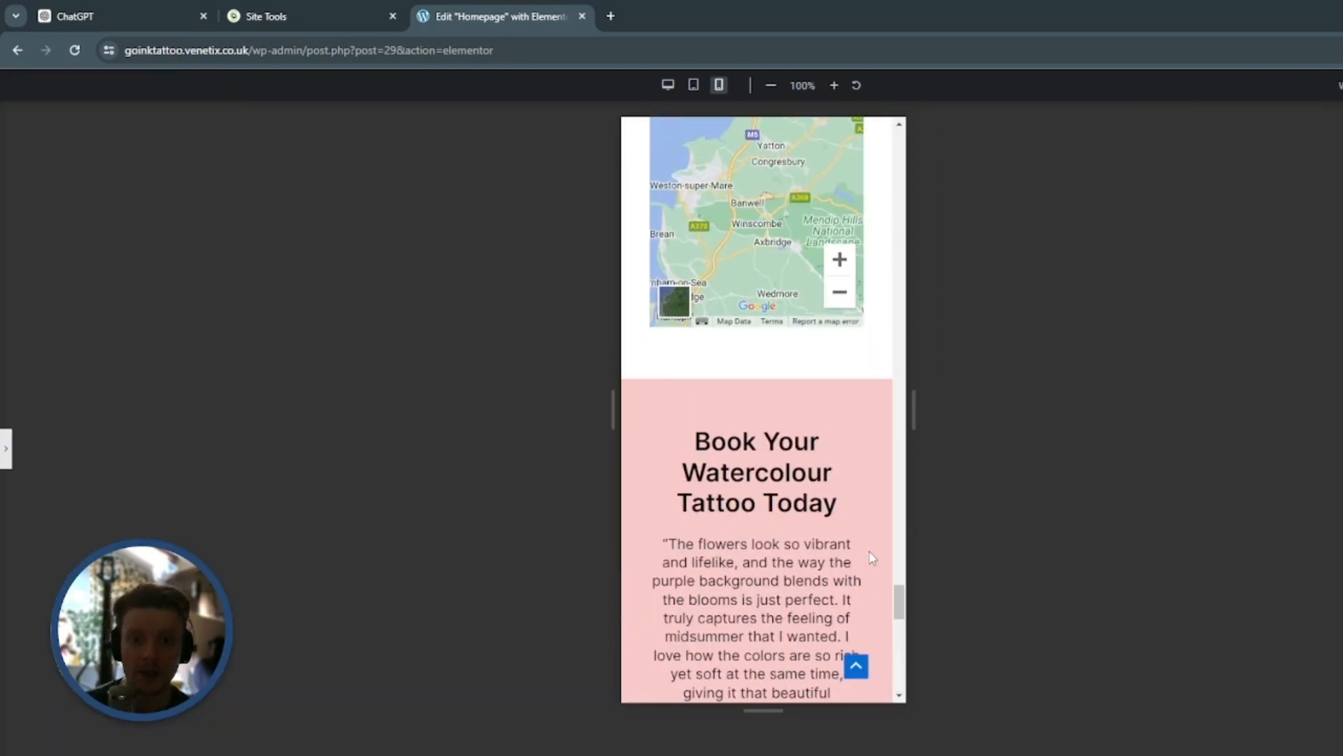
pyautogui.scroll(-10, 865, 480)
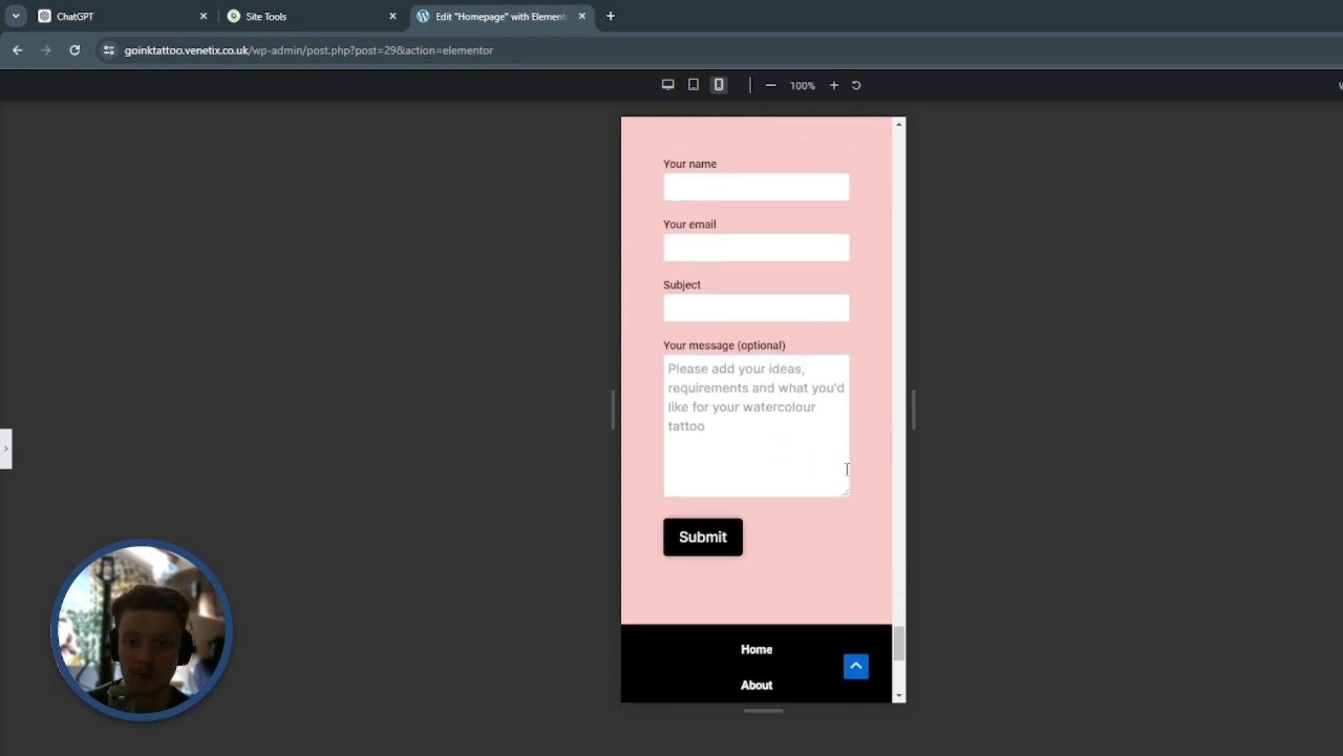
pyautogui.scroll(1, 821, 312)
pyautogui.scroll(-1, 725, 170)
pyautogui.click(668, 85)
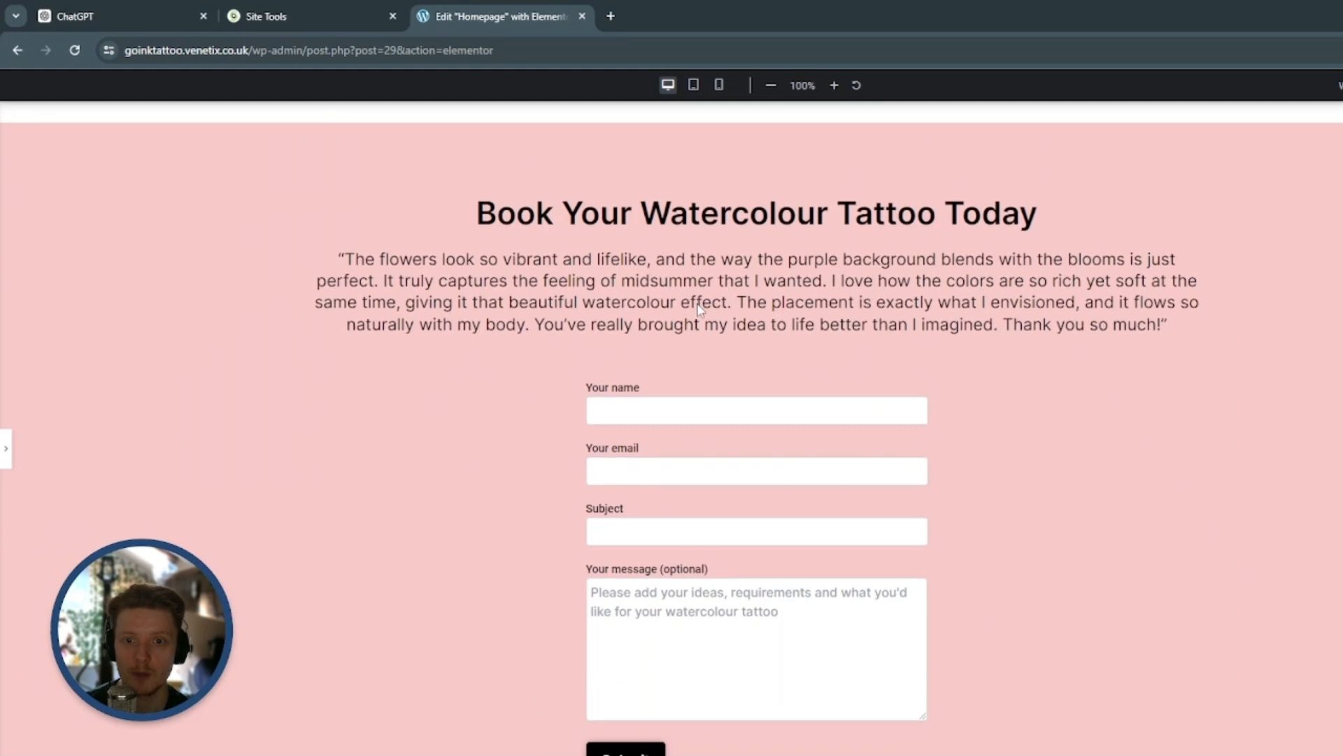
# Exit the Elementor editor for the Homepage and return to the WordPress admin pages
pyautogui.click(5, 450)
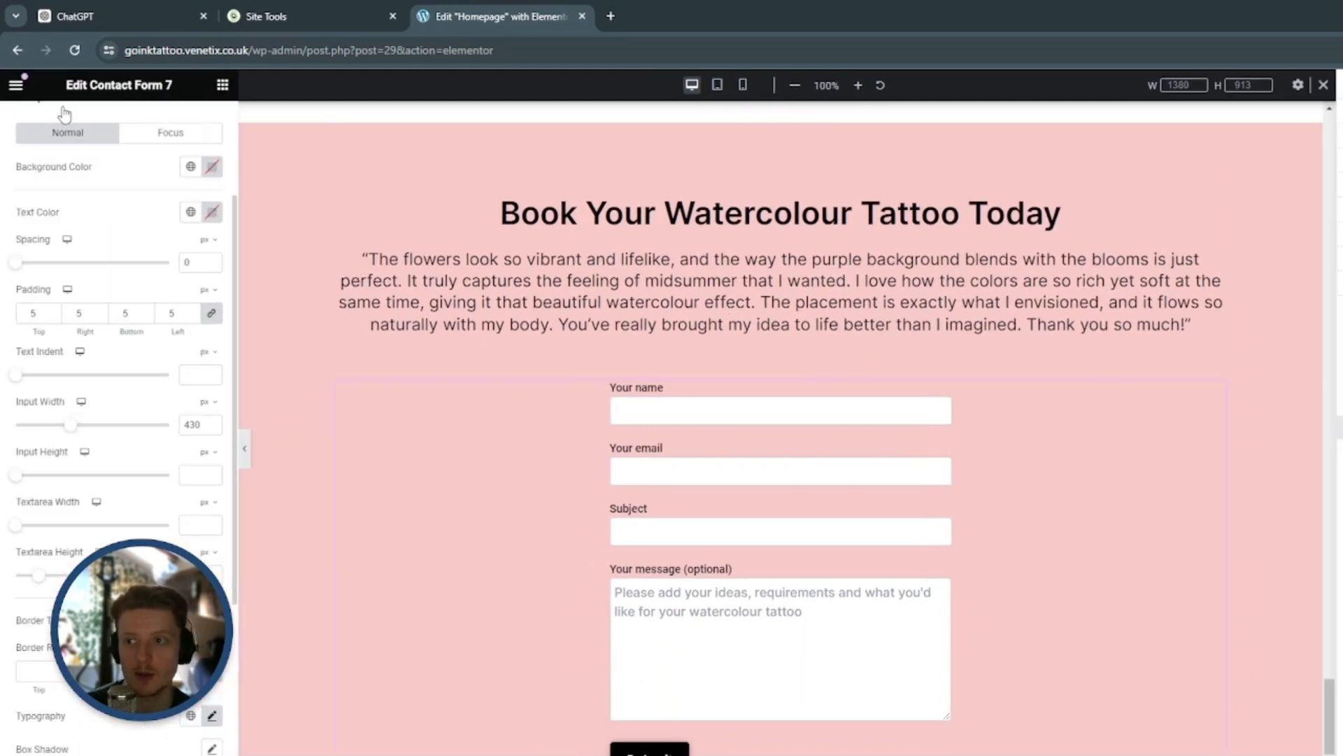
pyautogui.scroll(3, 62, 119)
pyautogui.click(23, 87)
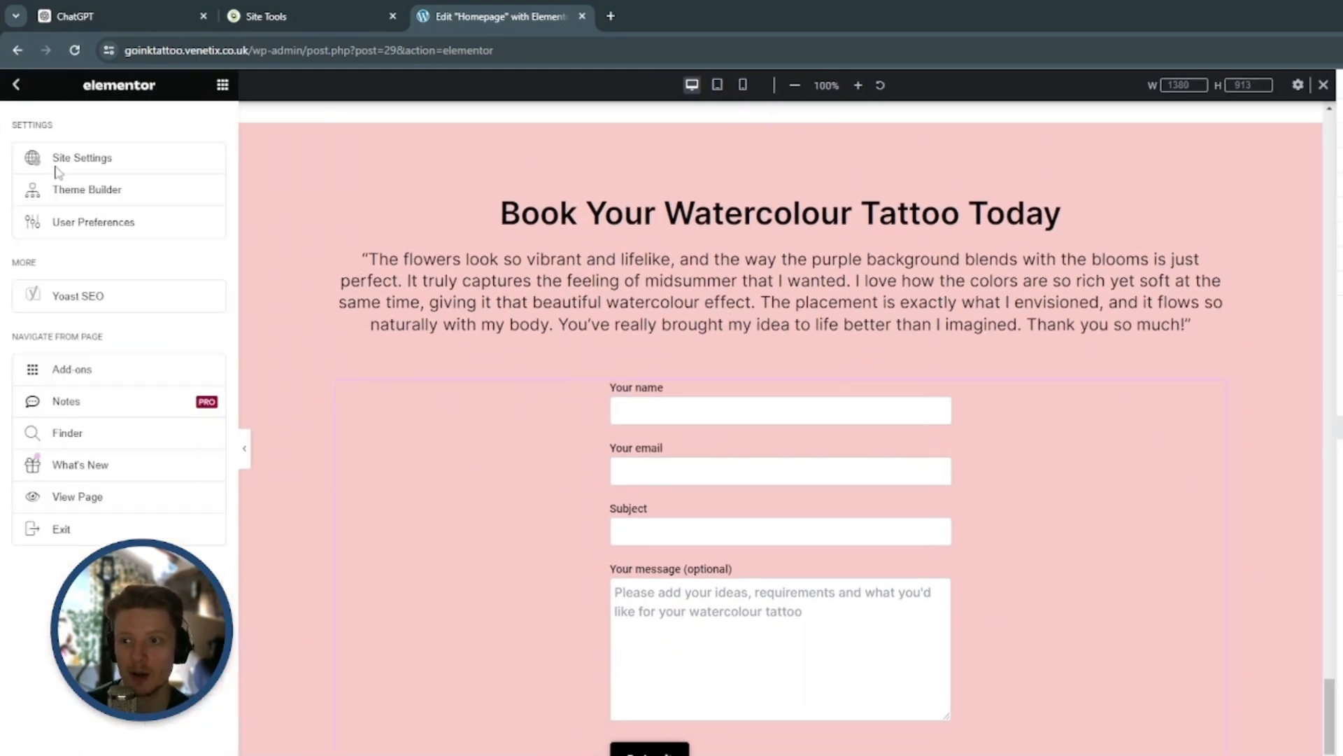
pyautogui.click(86, 539)
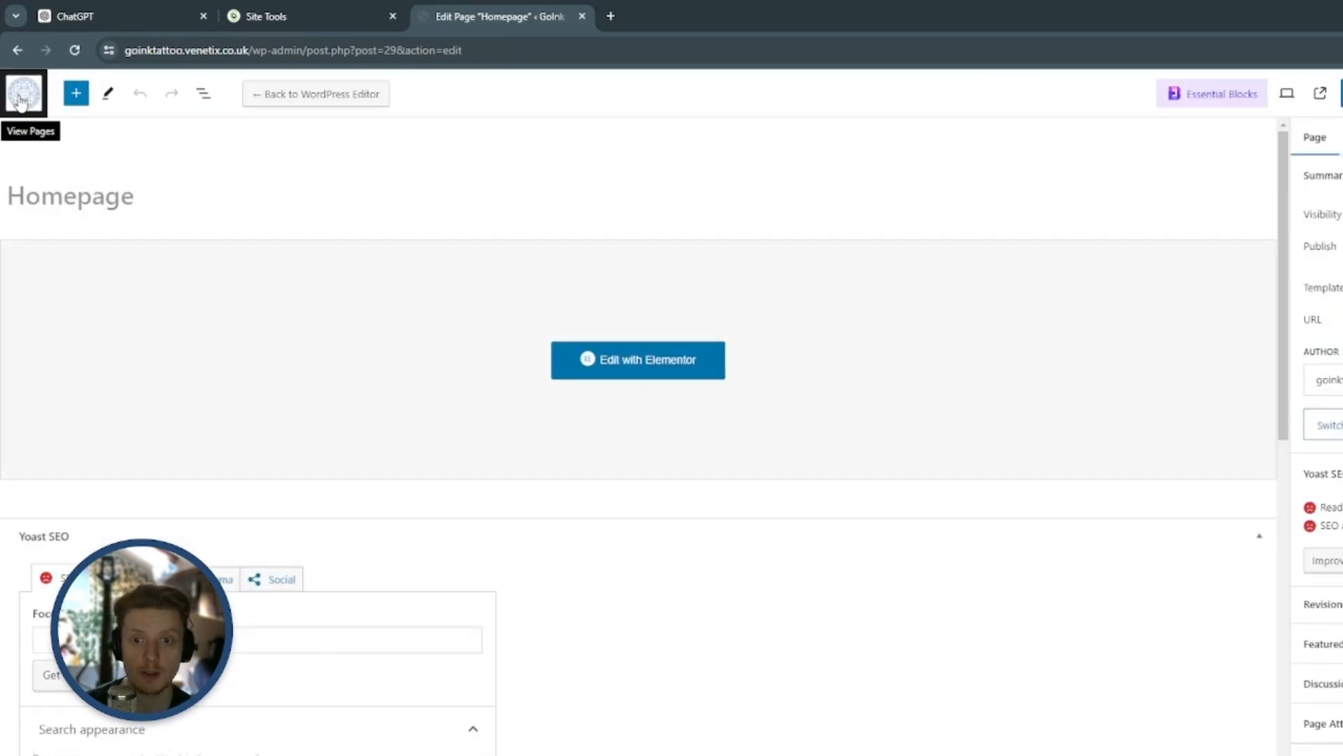
pyautogui.click(19, 100)
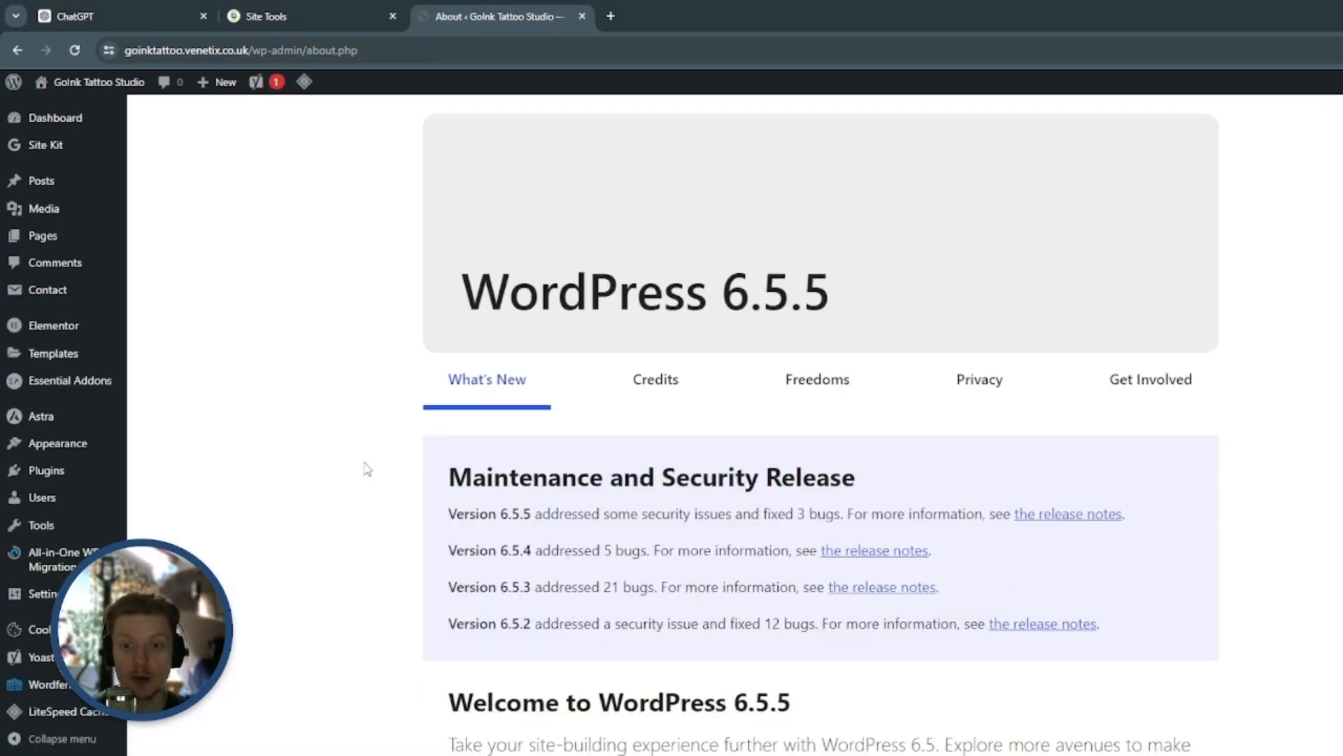
# Activate the WP Mail SMTP plugin and skip its setup wizard to reach the plugin's settings
pyautogui.click(73, 472)
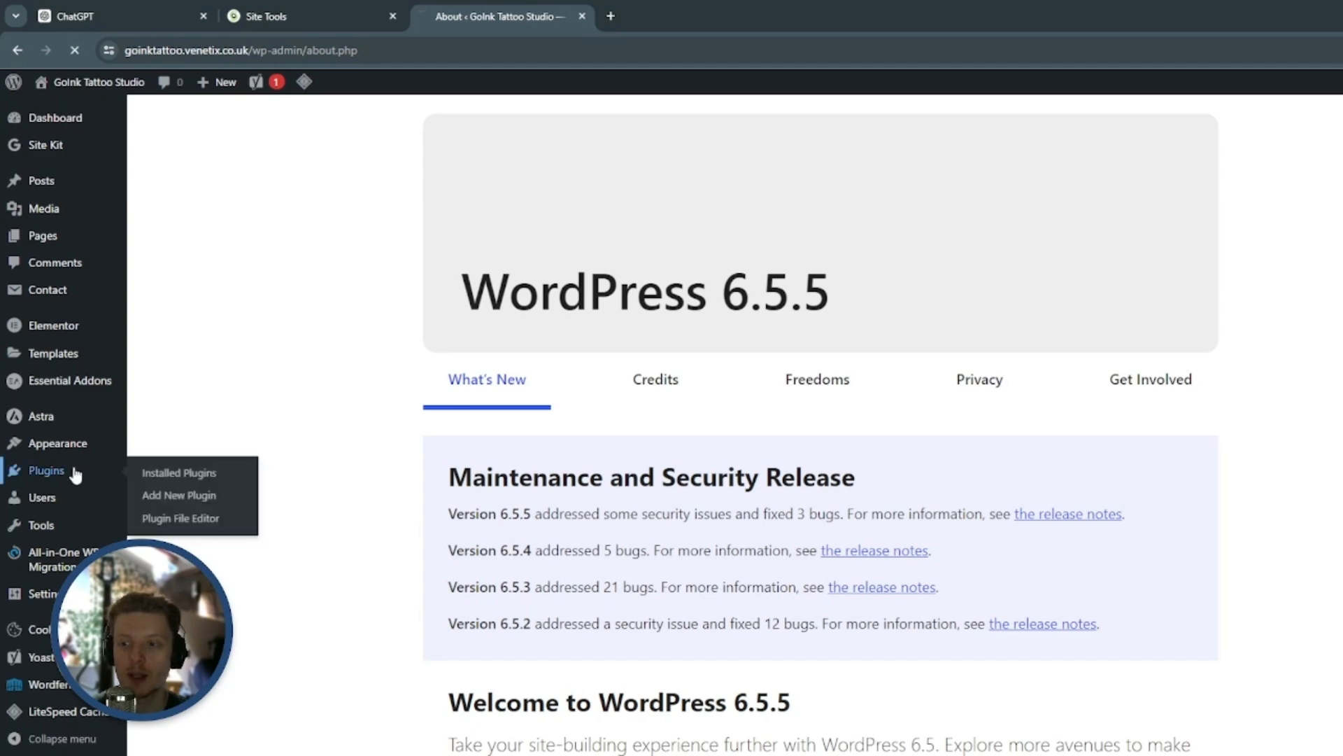
pyautogui.scroll(-3, 735, 420)
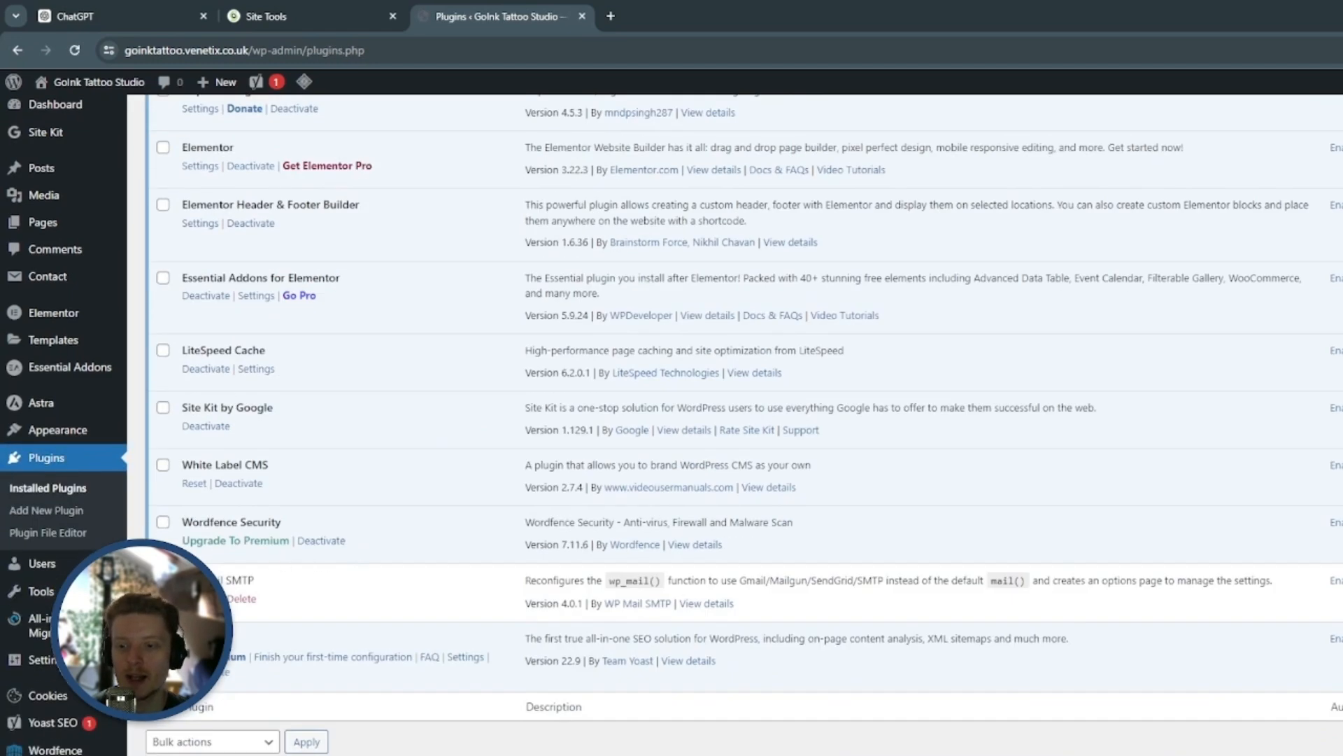
pyautogui.click(200, 599)
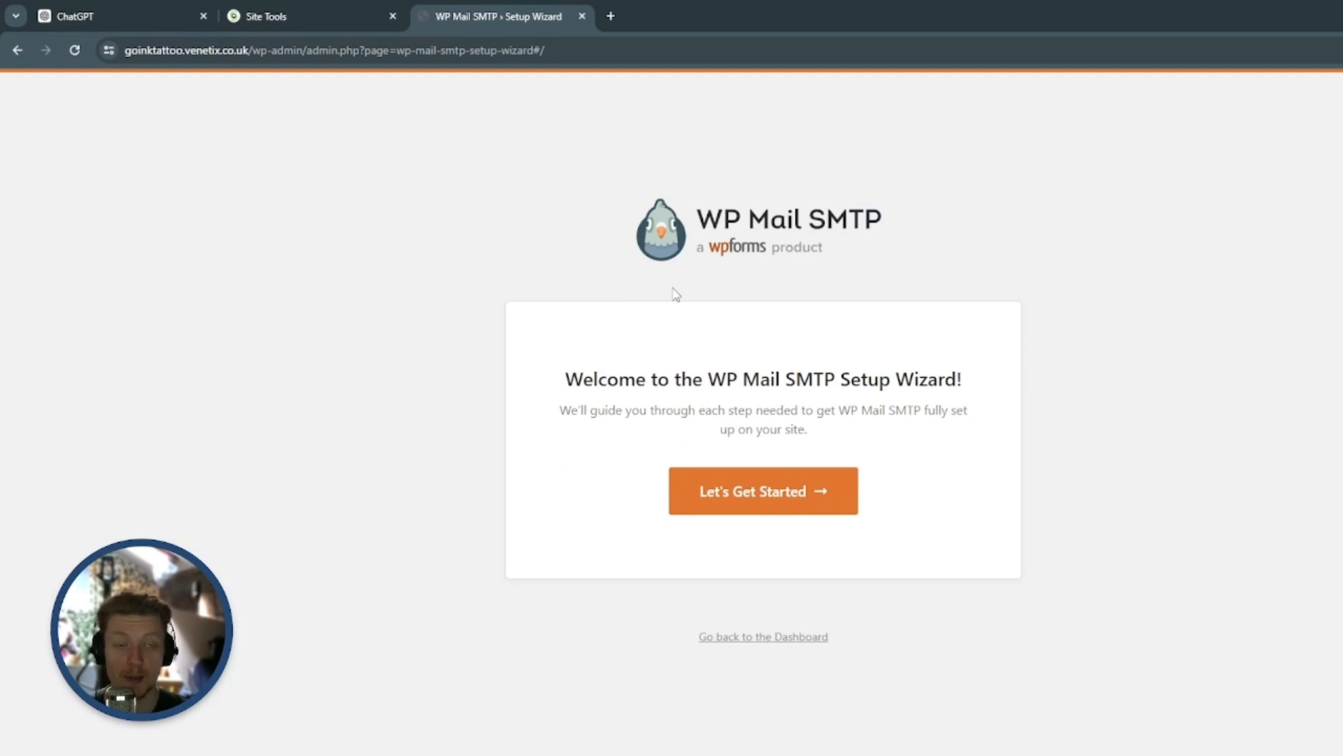
pyautogui.click(790, 637)
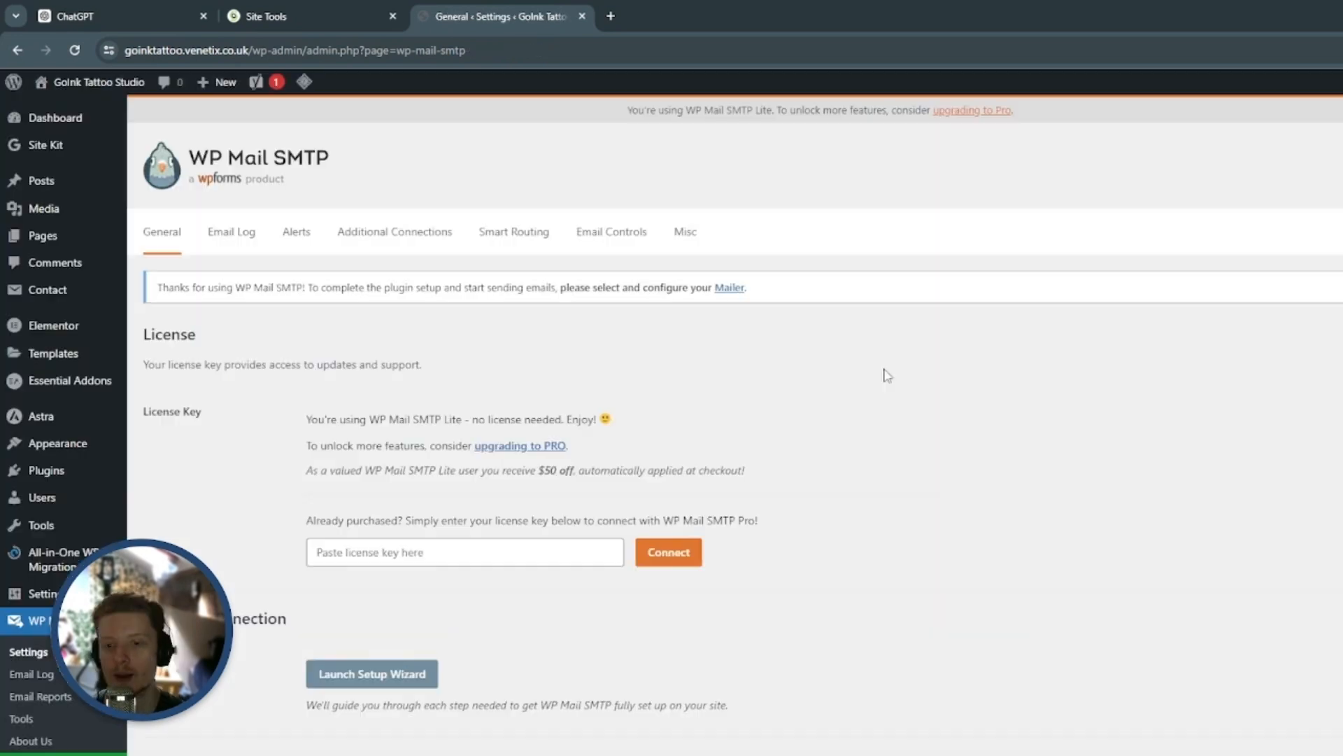
# Examine the WP Mail SMTP general settings, including the license section, available mailers and the From Email address
pyautogui.scroll(-2, 840, 404)
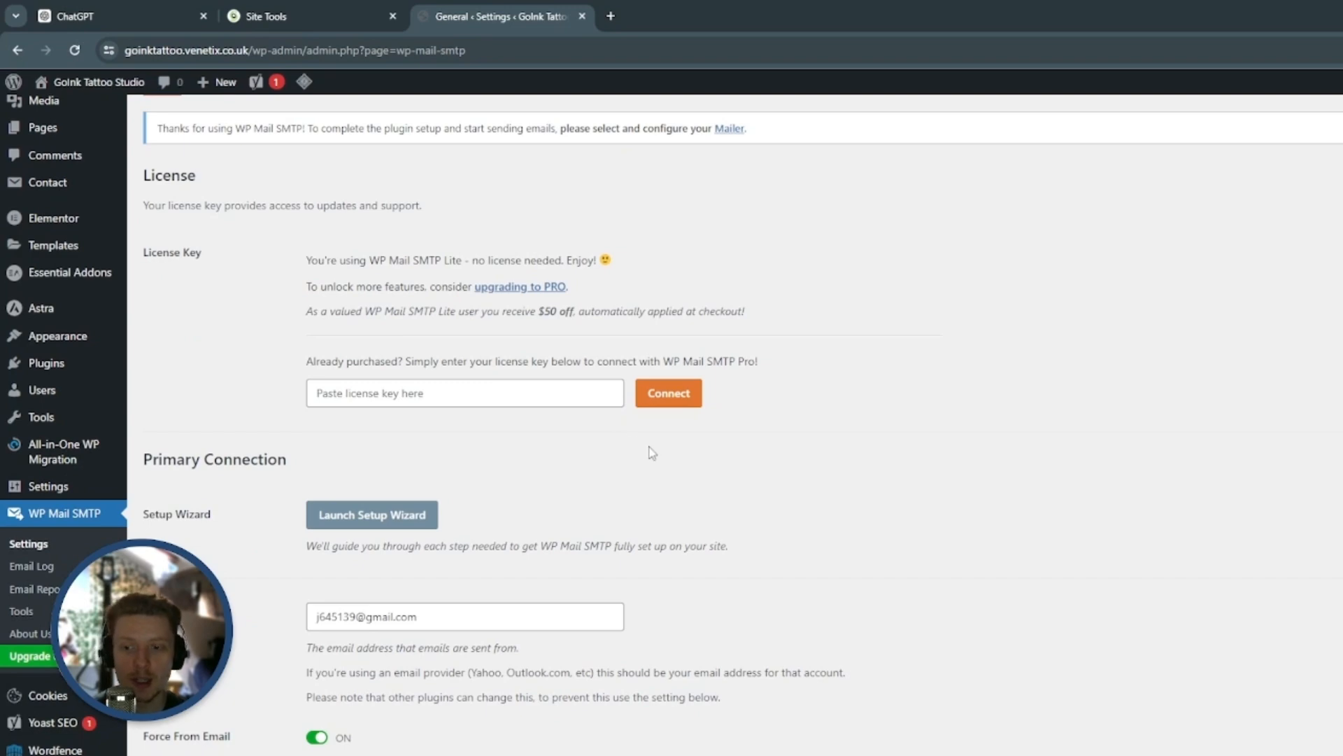
pyautogui.scroll(-9, 779, 510)
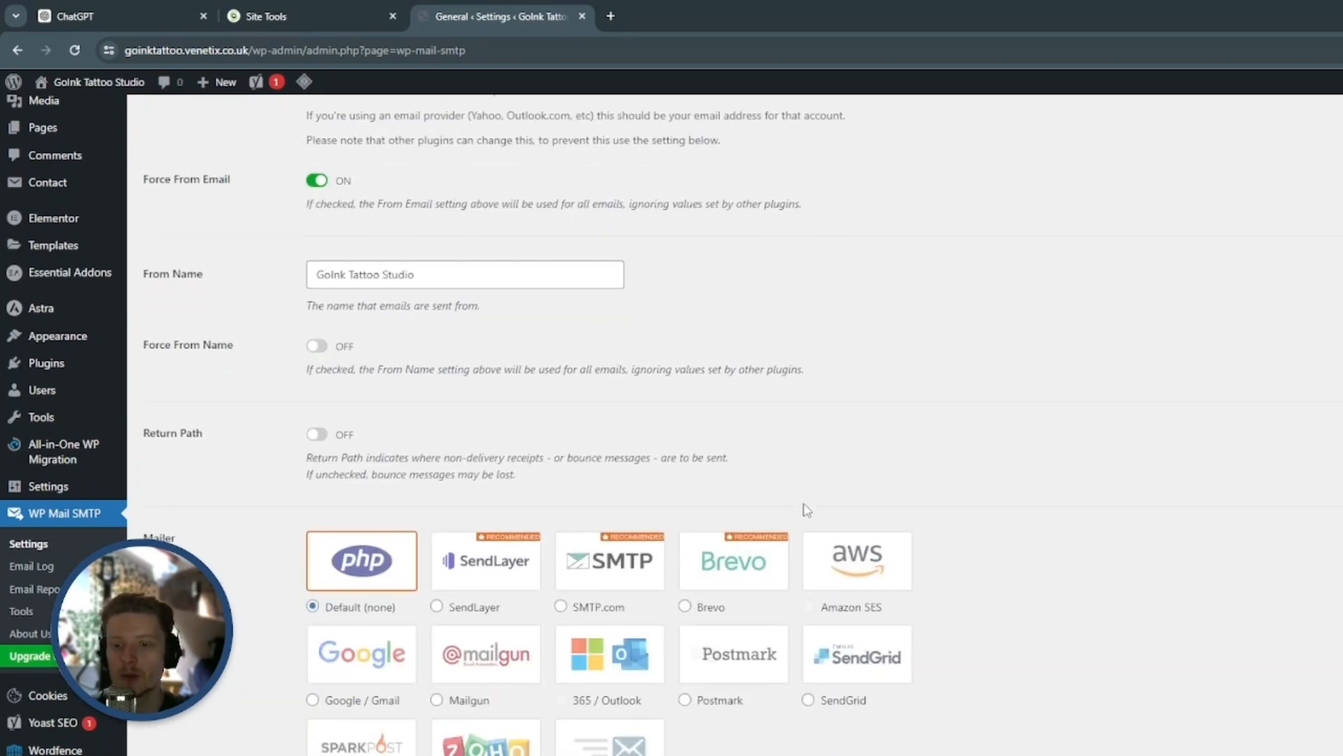
pyautogui.scroll(11, 851, 551)
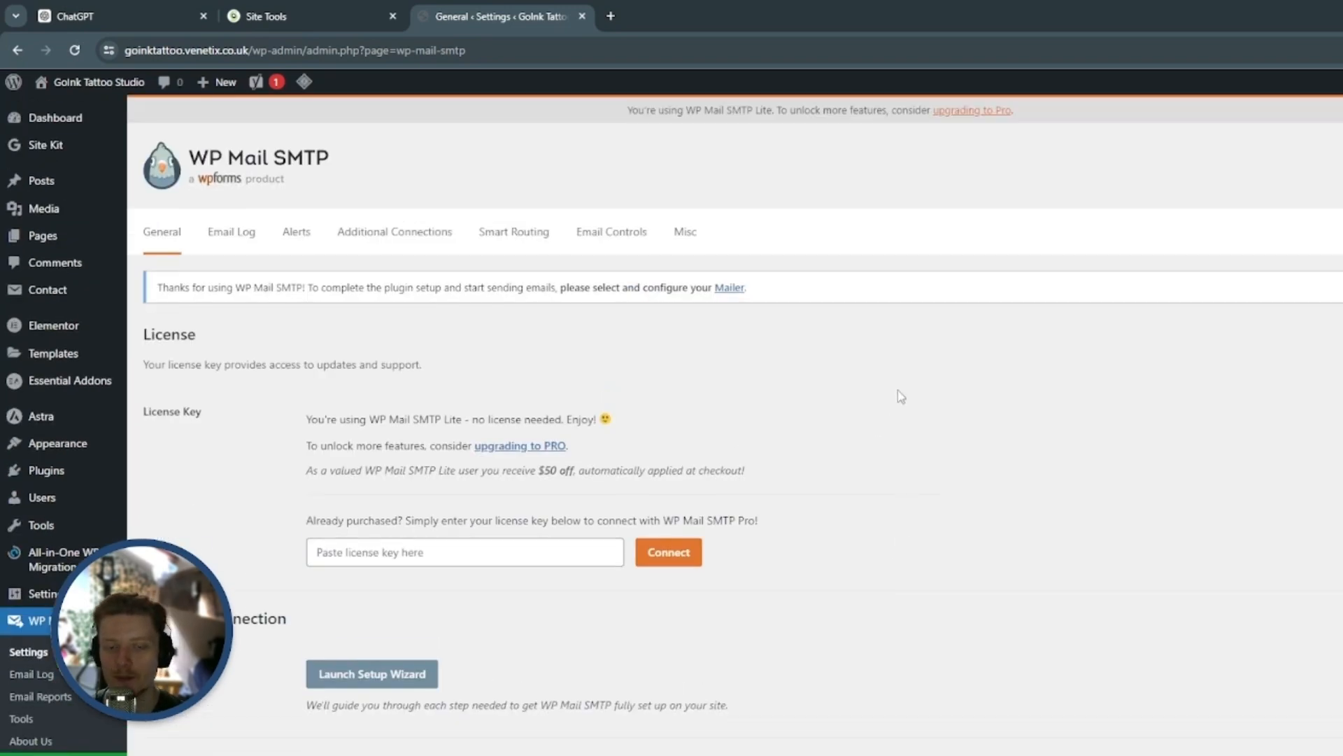
pyautogui.scroll(-7, 901, 397)
pyautogui.scroll(7, 938, 388)
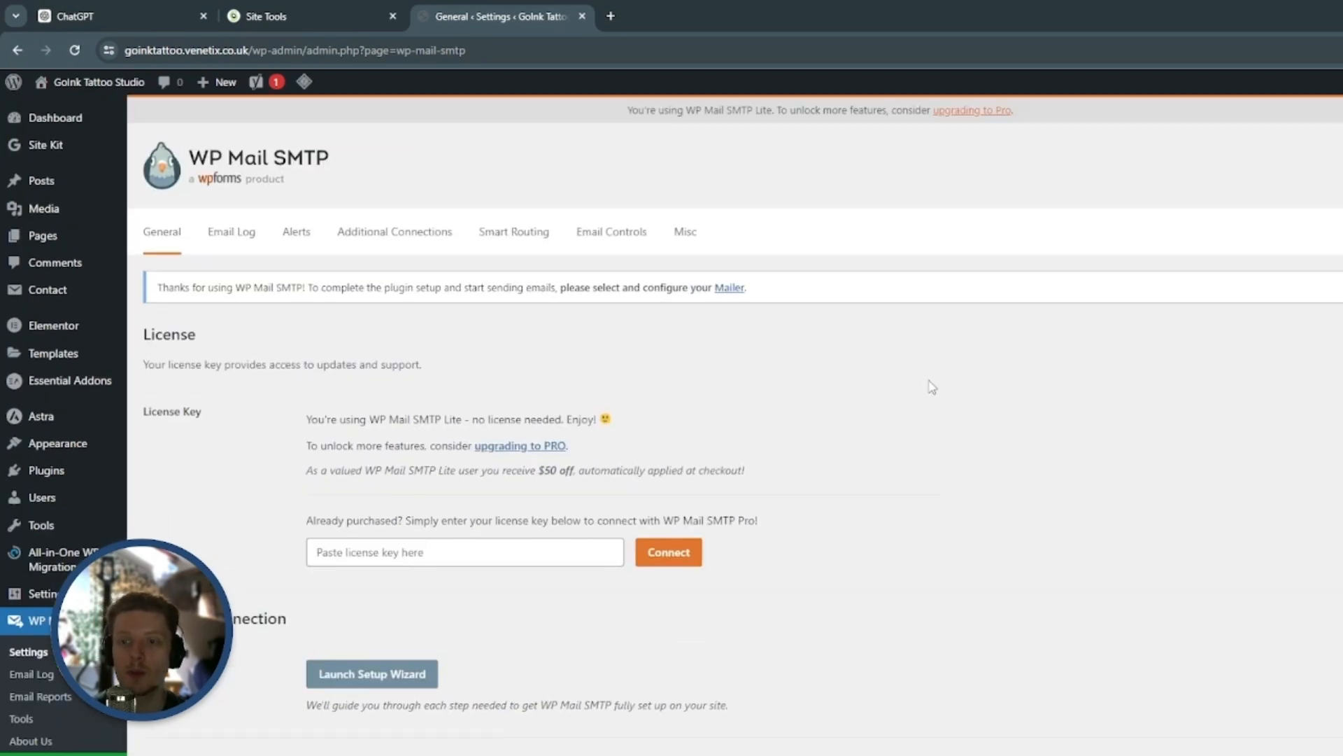
pyautogui.scroll(-3, 941, 400)
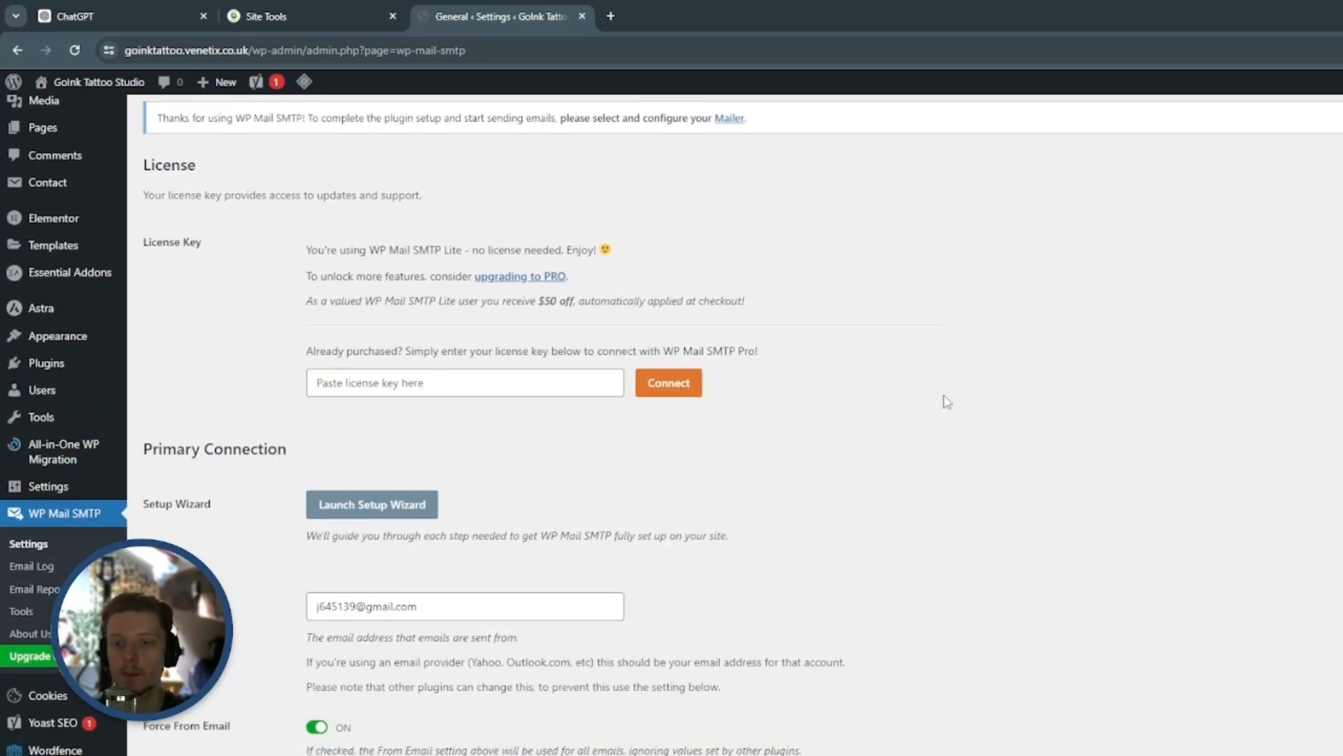
pyautogui.scroll(-2, 946, 402)
pyautogui.tripleClick(168, 301)
pyautogui.click(249, 342)
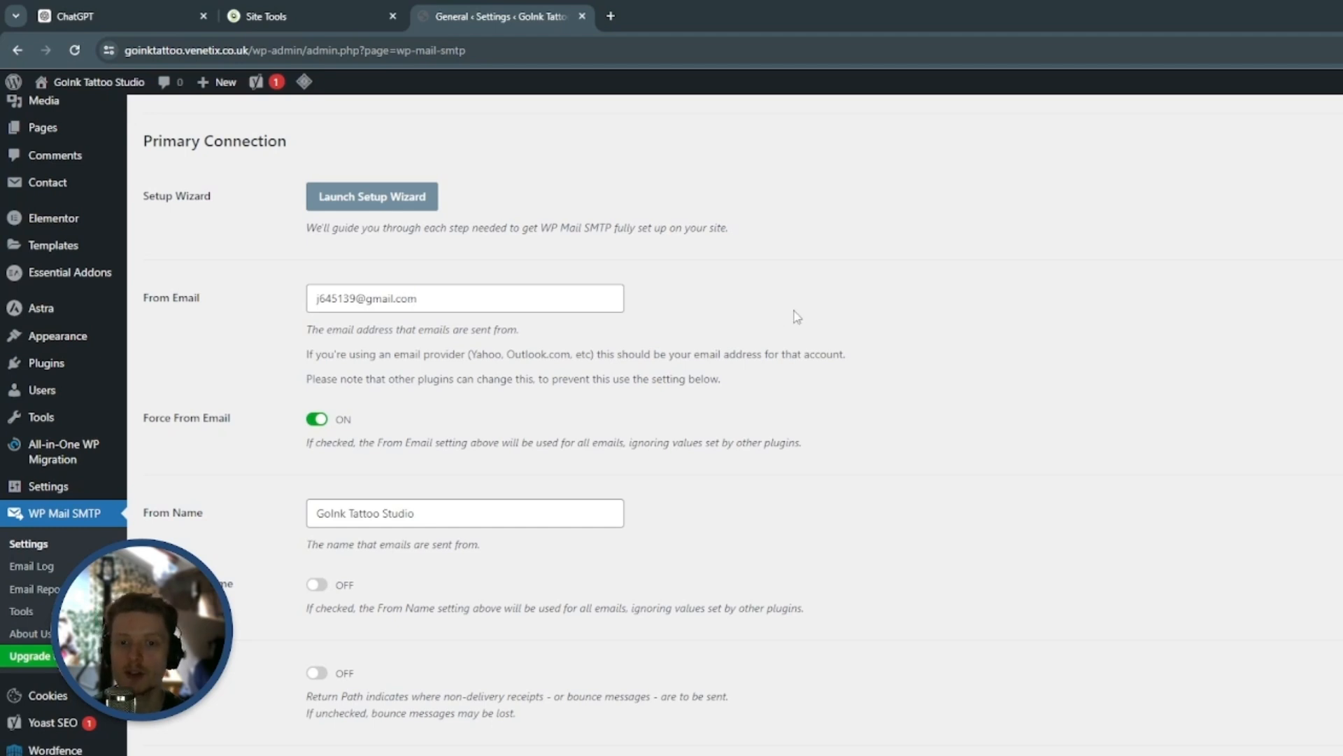
pyautogui.click(368, 298)
pyautogui.moveTo(368, 298); pyautogui.dragTo(391, 299)
pyautogui.click(851, 311)
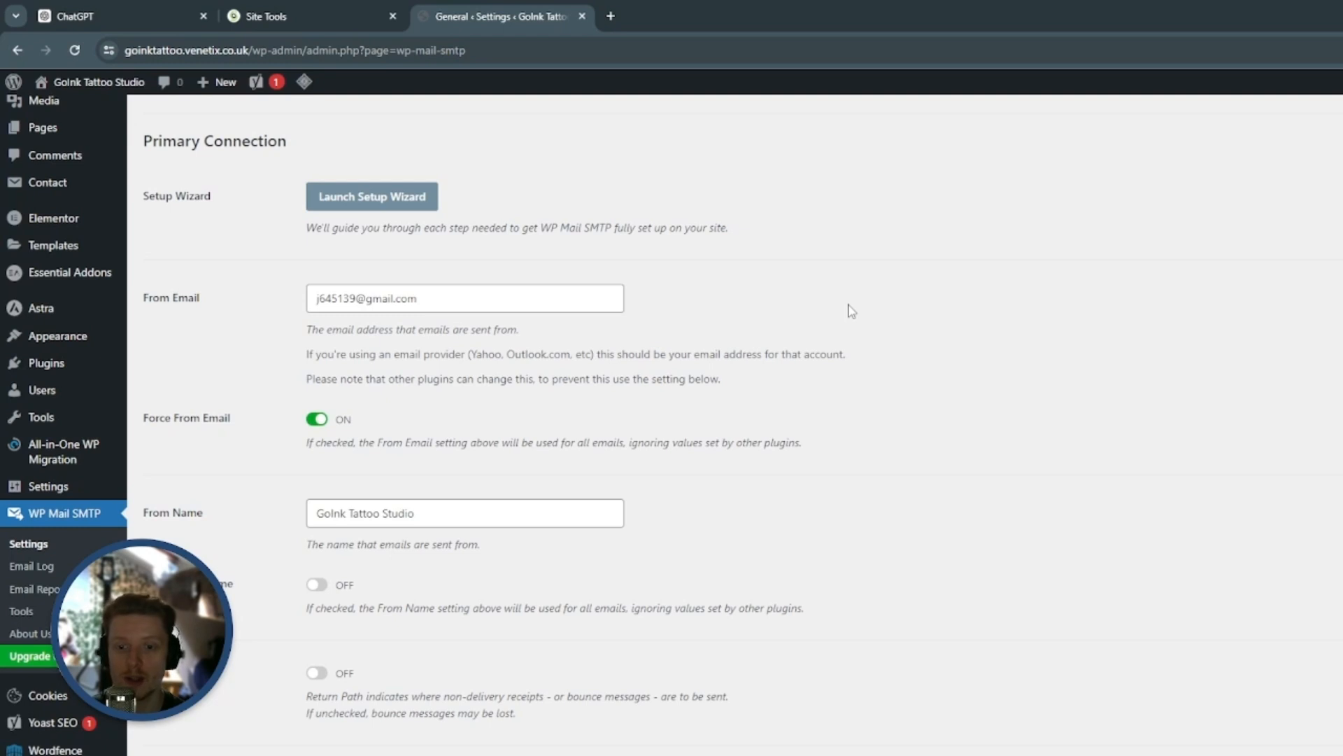
# Examine the From Name setting in the WP Mail SMTP primary connection
pyautogui.scroll(-5, 968, 369)
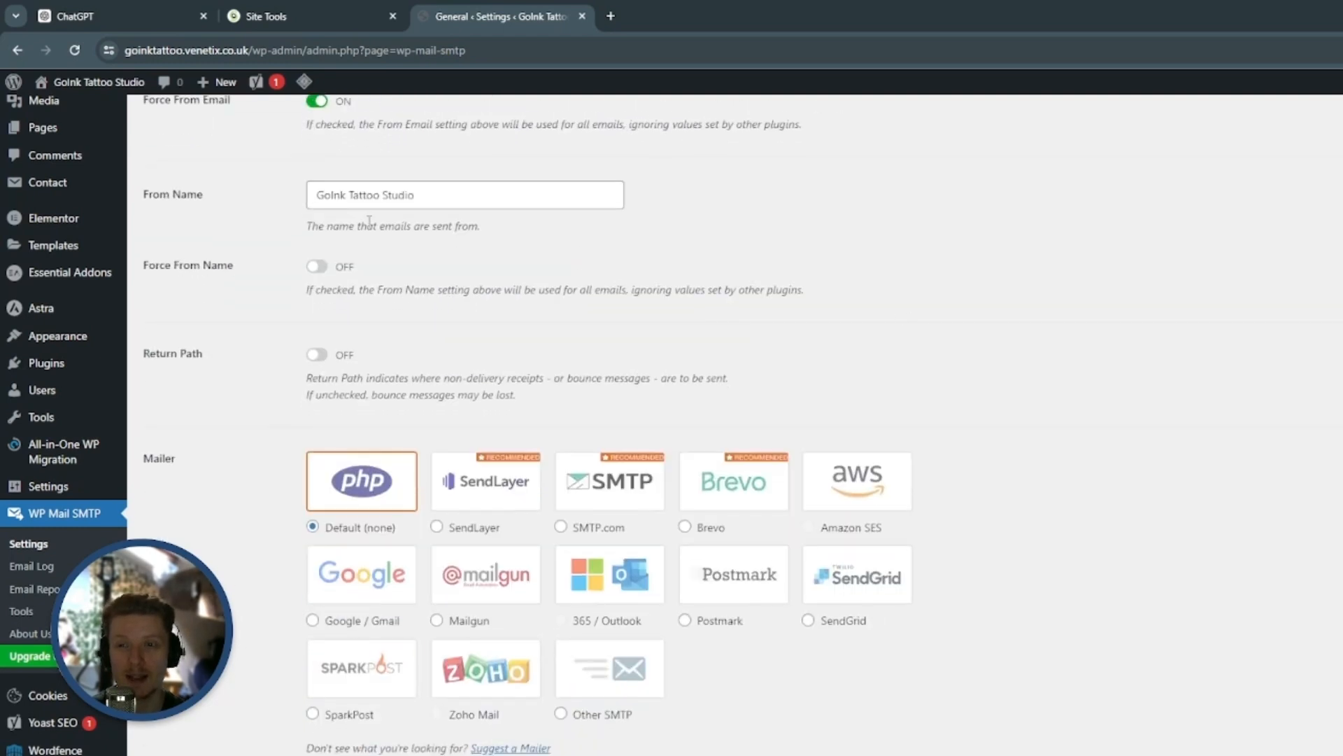
pyautogui.moveTo(316, 198); pyautogui.dragTo(415, 200)
pyautogui.click(442, 214)
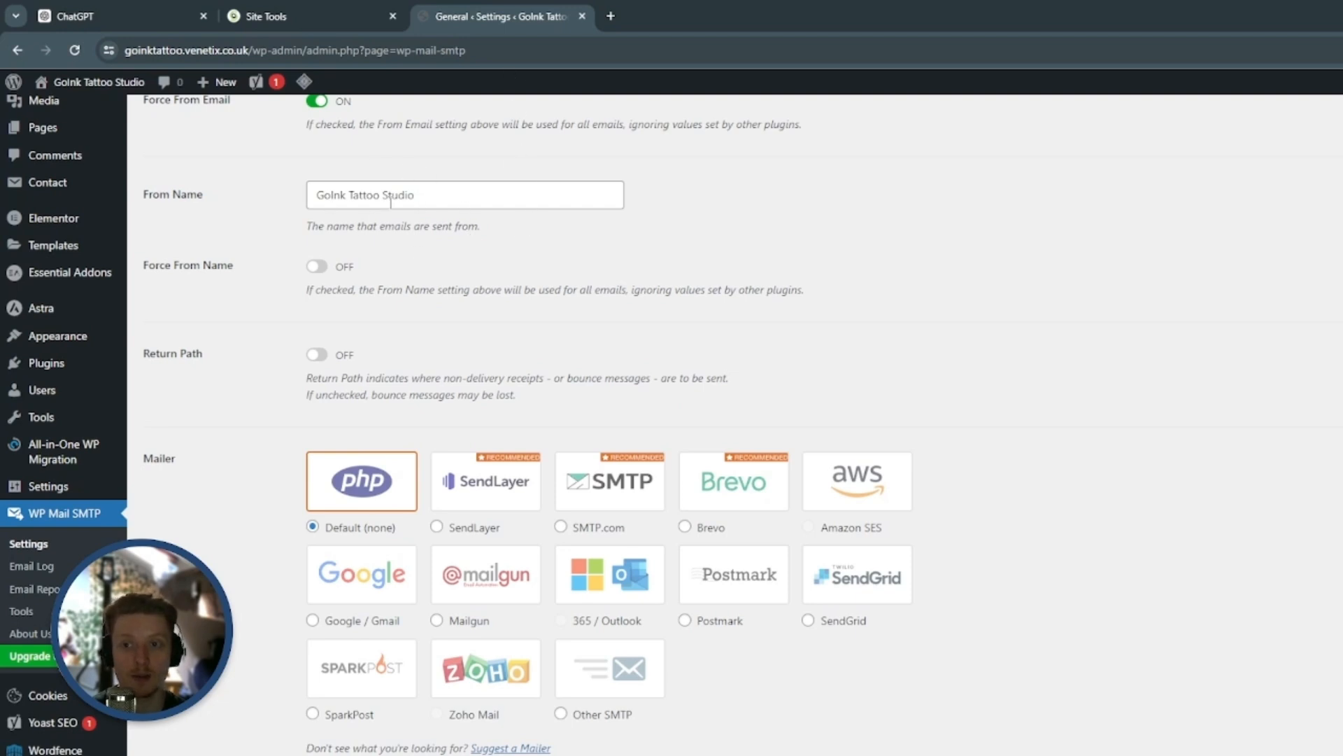
pyautogui.moveTo(319, 193); pyautogui.dragTo(465, 225)
pyautogui.click(463, 222)
pyautogui.doubleClick(428, 196)
pyautogui.tripleClick(429, 196)
pyautogui.click(455, 223)
pyautogui.click(363, 196)
pyautogui.tripleClick(364, 195)
pyautogui.click(516, 247)
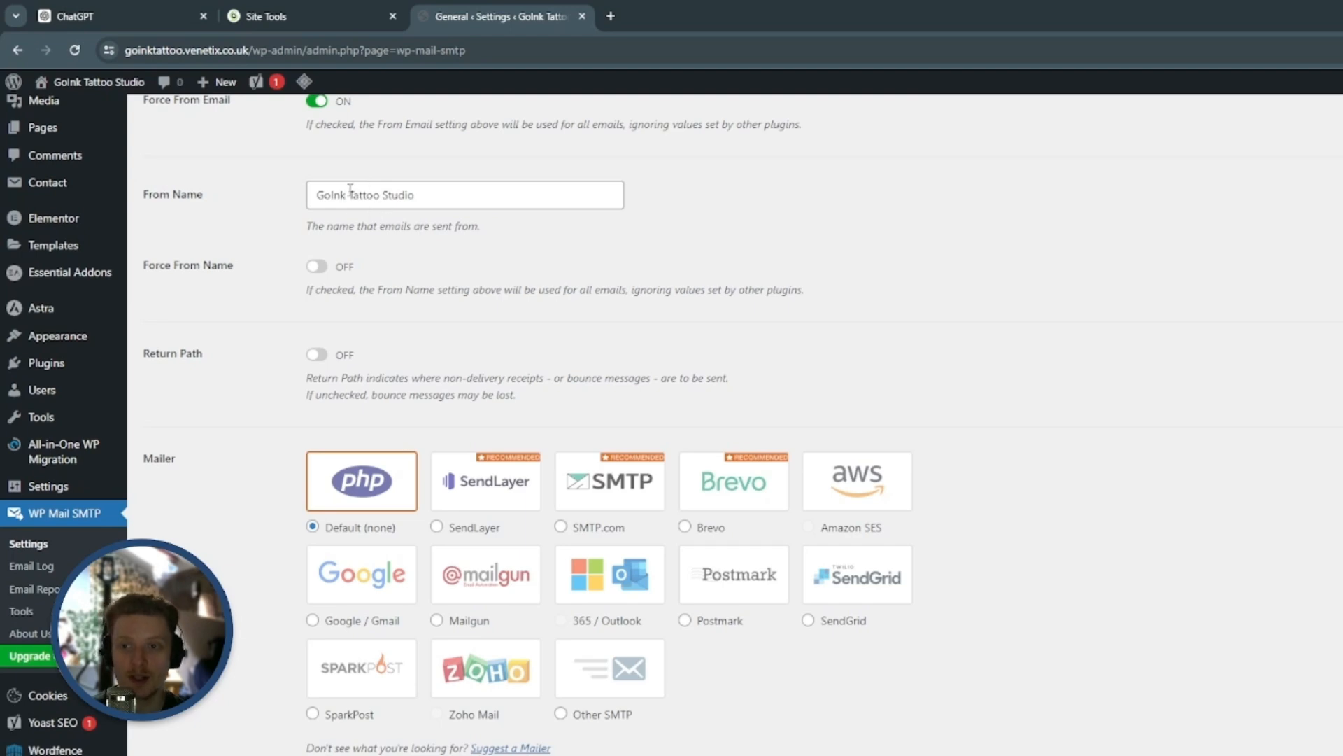
pyautogui.tripleClick(325, 196)
pyautogui.click(529, 238)
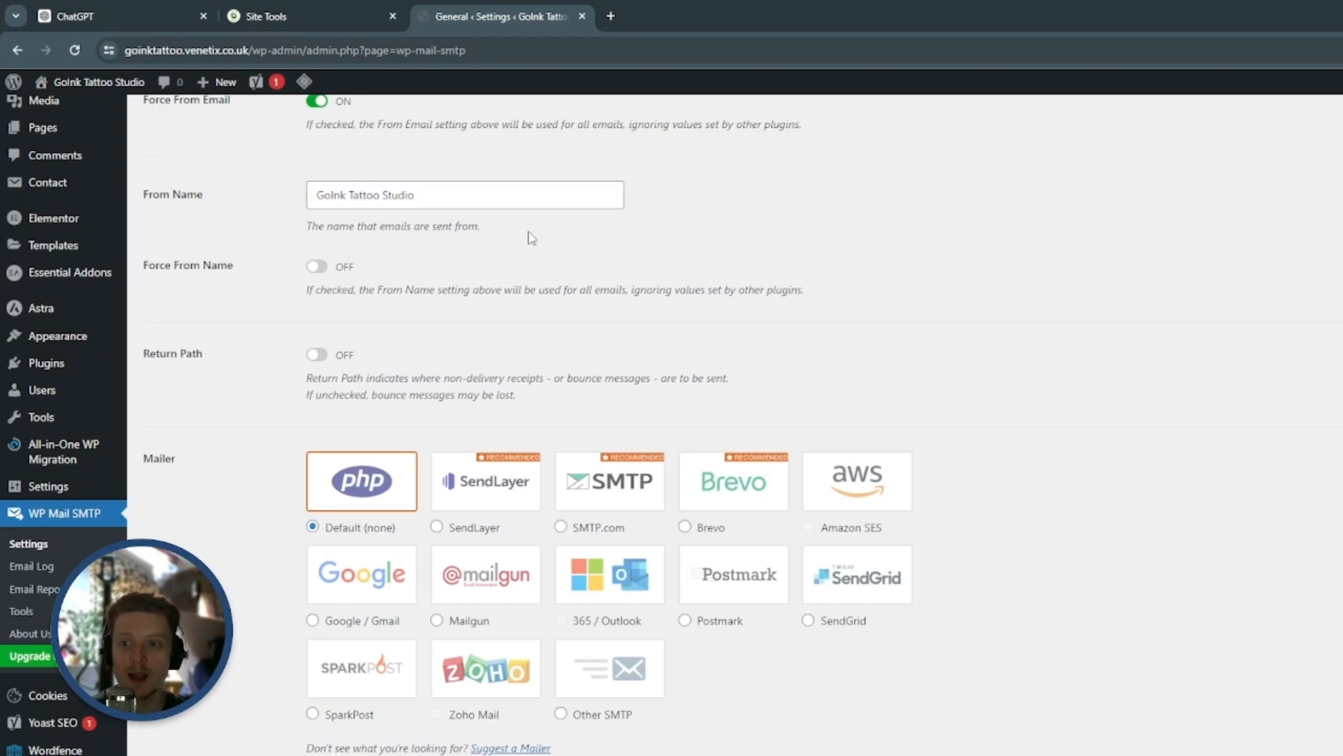
# Choose Google / Gmail as the mailer for WP Mail SMTP and review its setup section
pyautogui.scroll(-1, 530, 238)
pyautogui.scroll(-3, 530, 238)
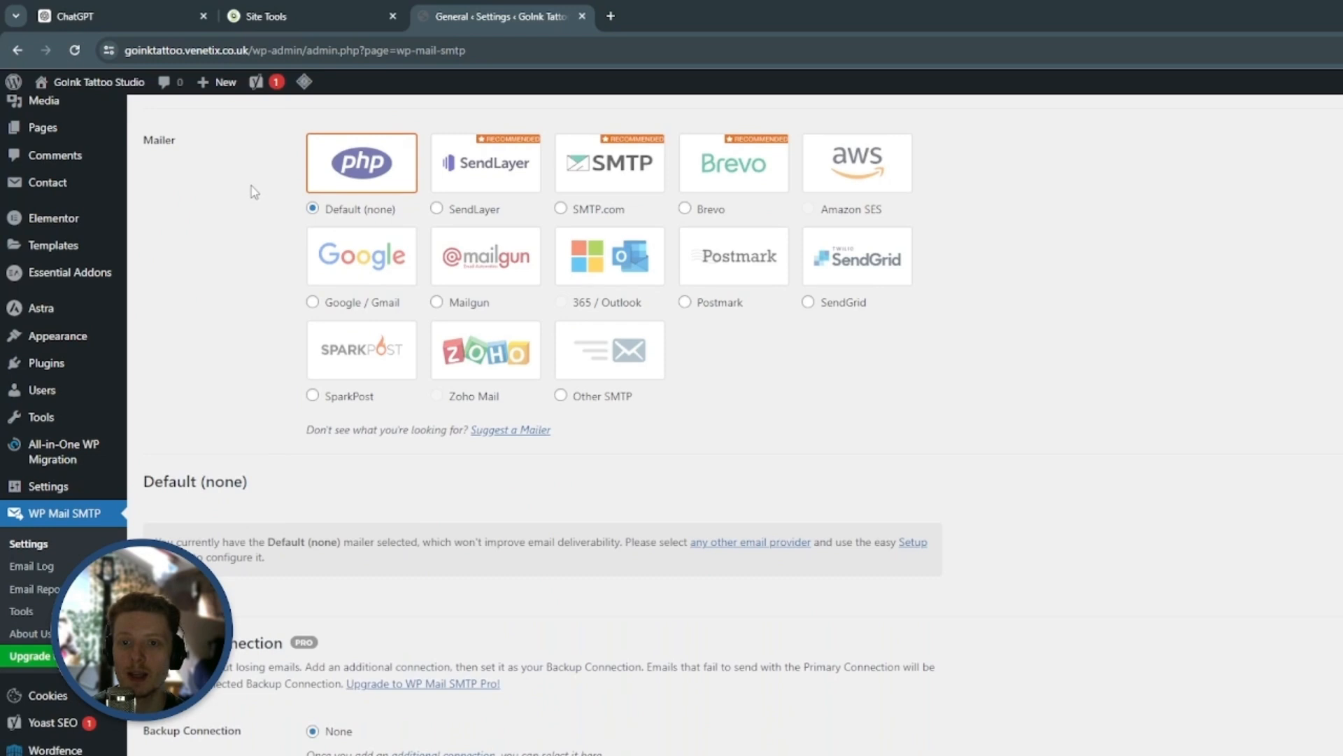
pyautogui.doubleClick(159, 142)
pyautogui.click(314, 302)
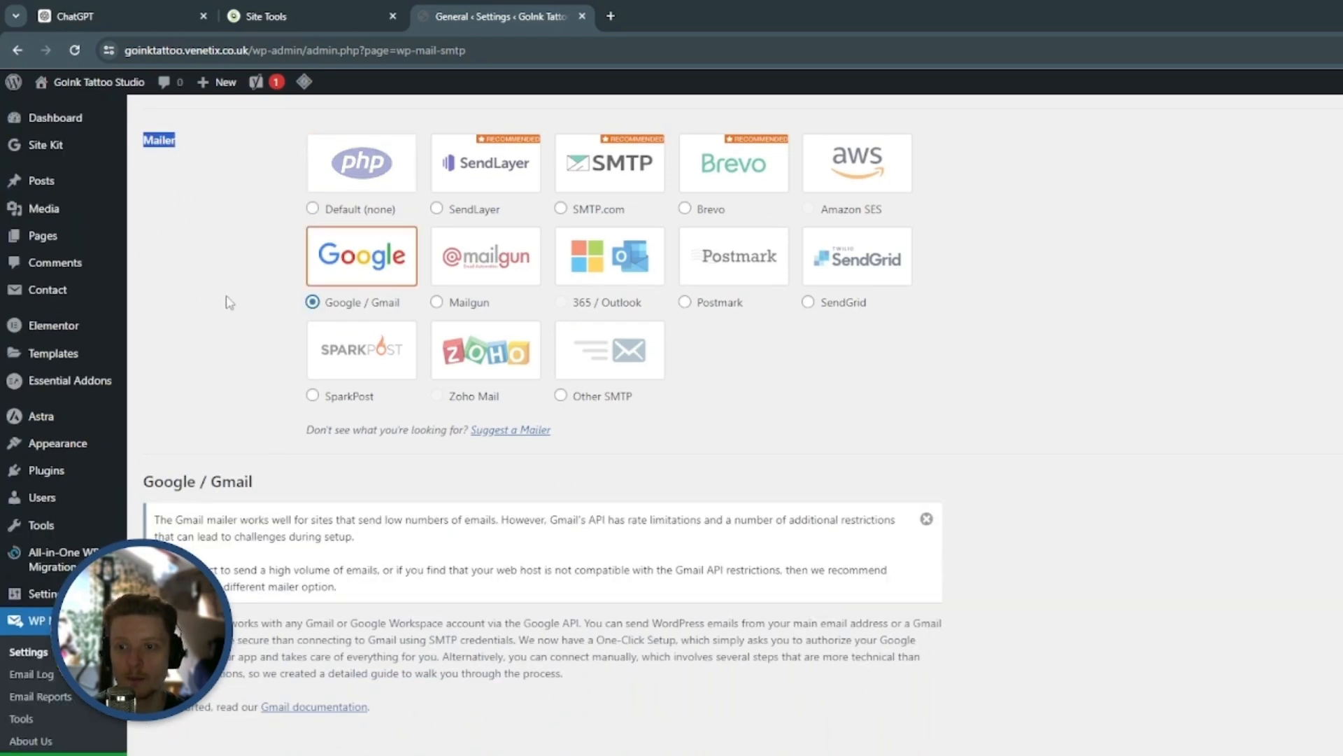
pyautogui.scroll(-2, 229, 308)
pyautogui.scroll(-2, 228, 308)
pyautogui.scroll(-5, 889, 351)
pyautogui.scroll(-1, 889, 352)
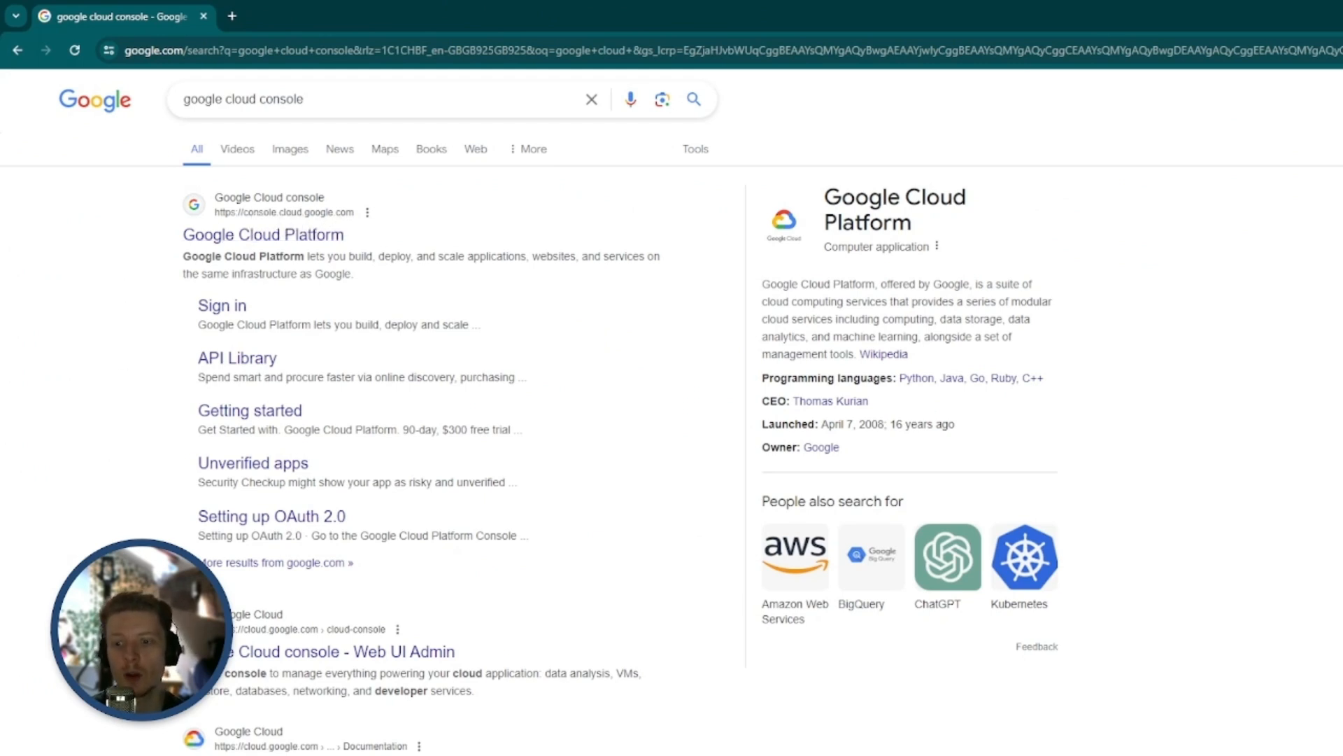
# Open Google Cloud Platform from the search results and agree to its Terms of Service without opting into email updates
pyautogui.click(299, 244)
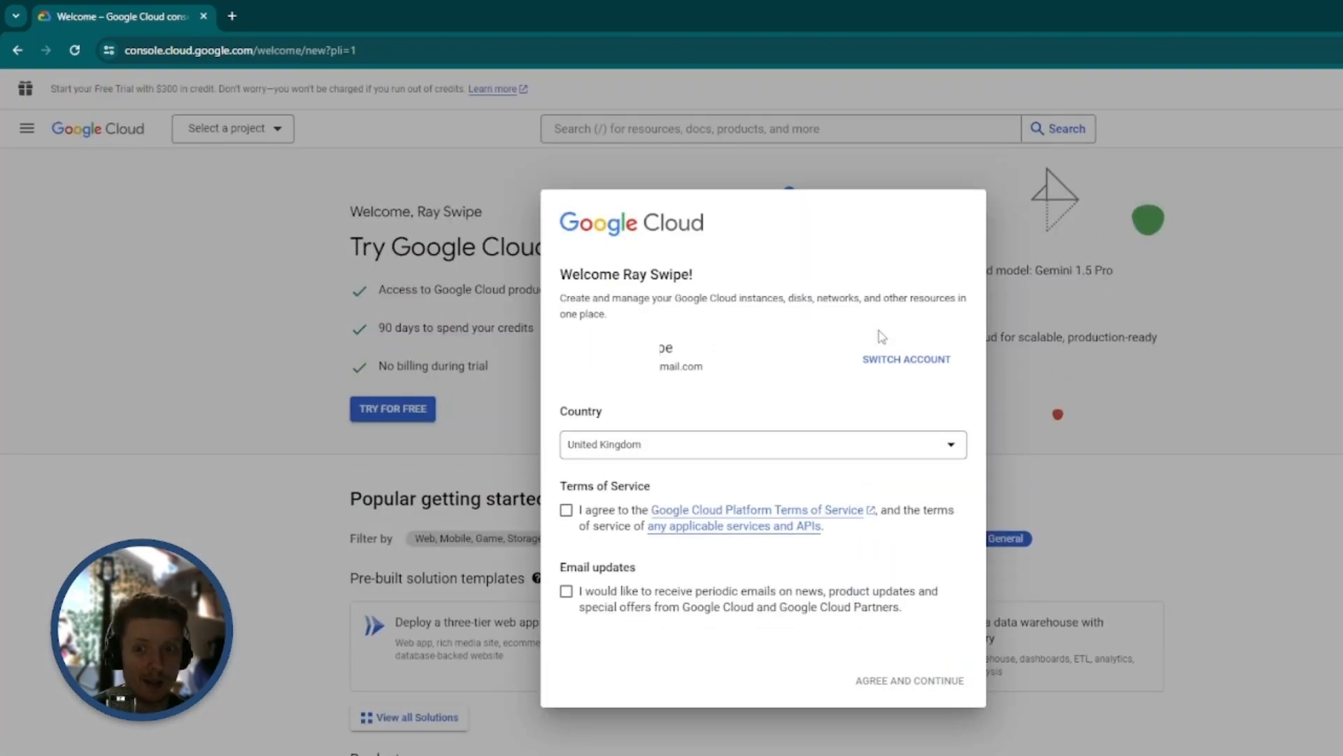
pyautogui.click(566, 511)
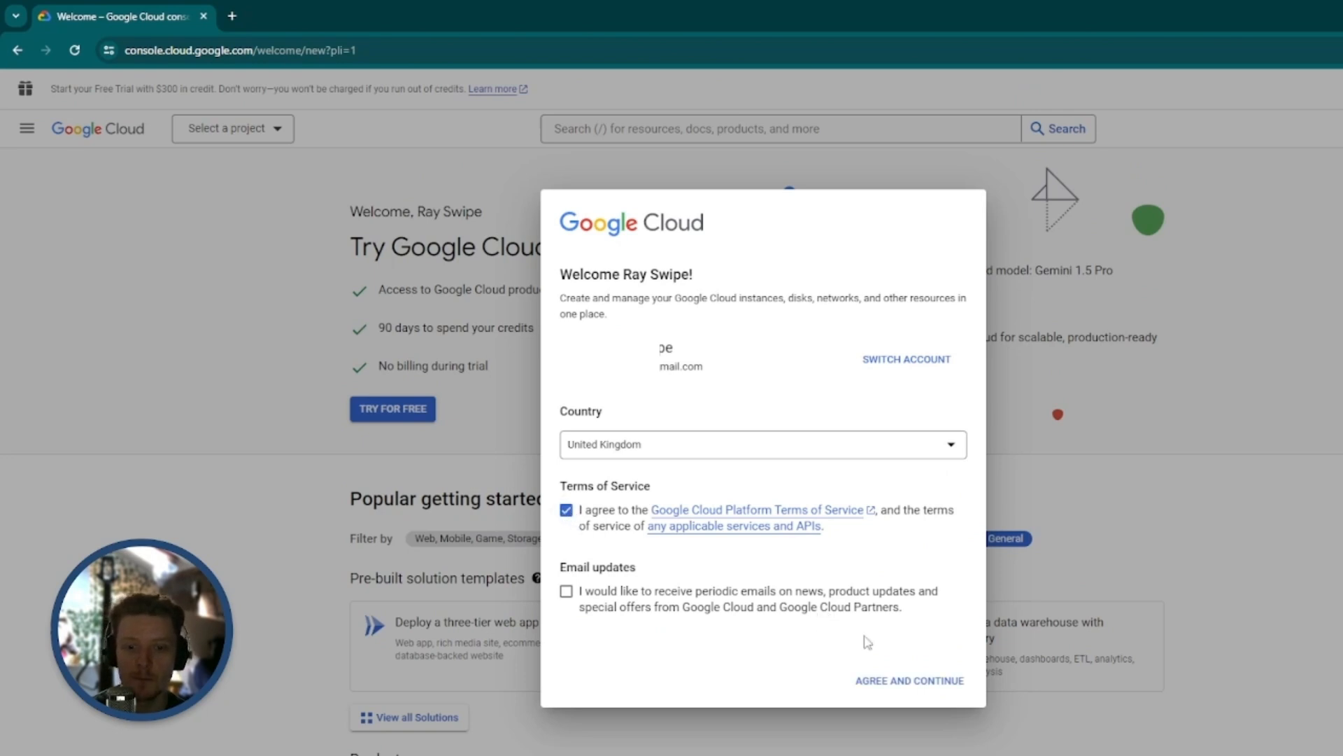
pyautogui.click(931, 682)
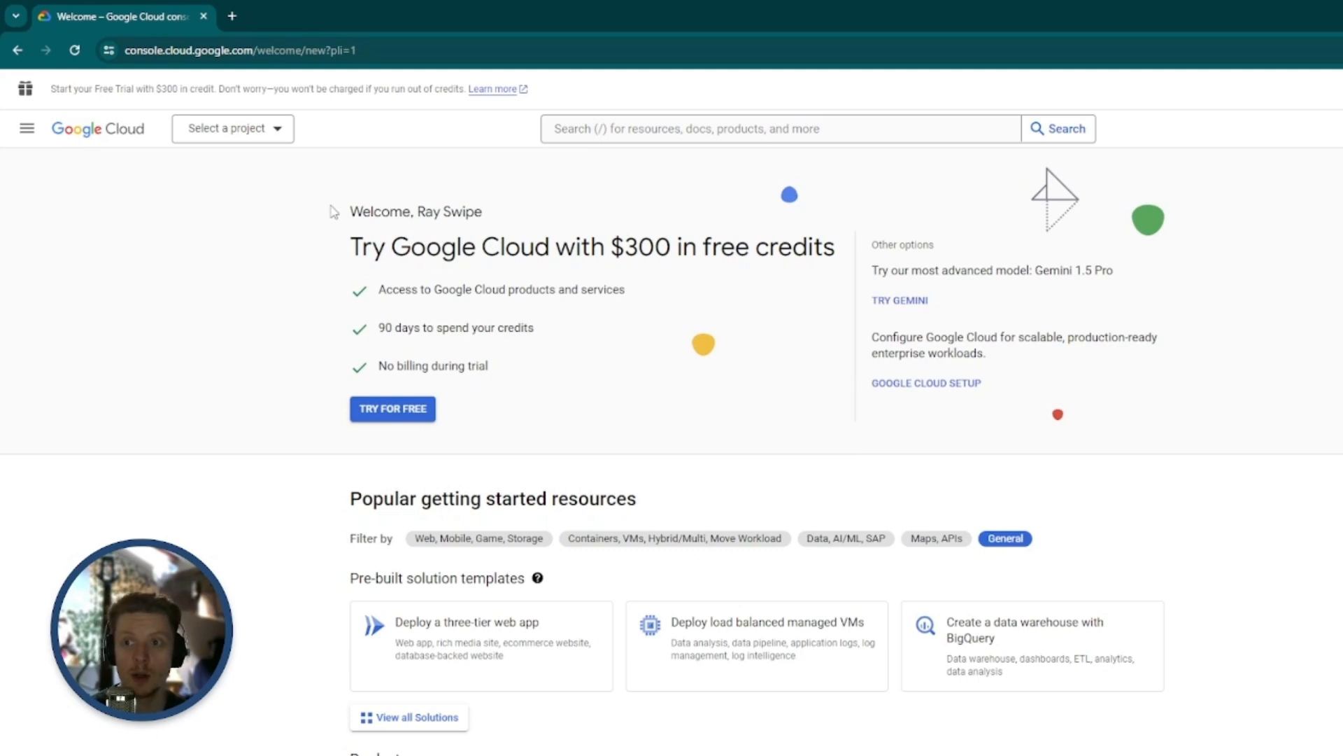
# Create a new Google Cloud project named "Mail Server Tattoo Site" with no organization
pyautogui.click(277, 135)
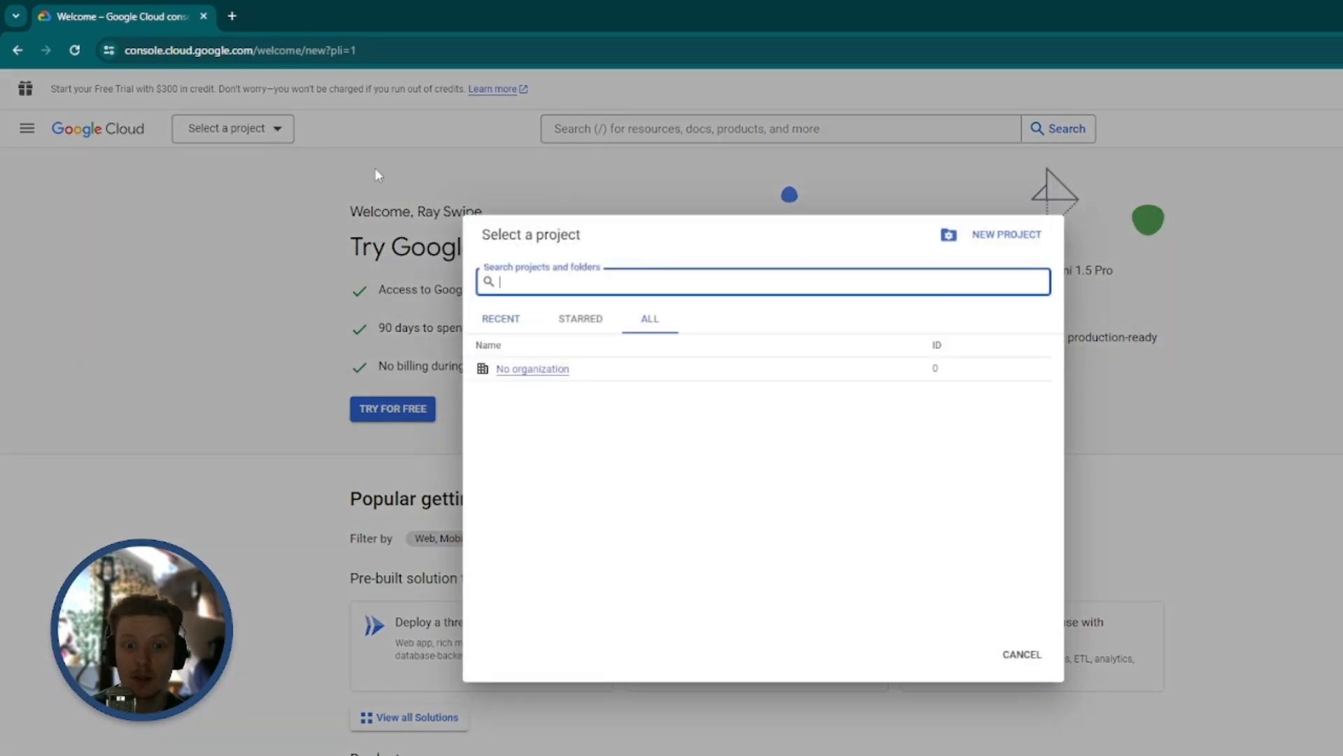
pyautogui.click(995, 241)
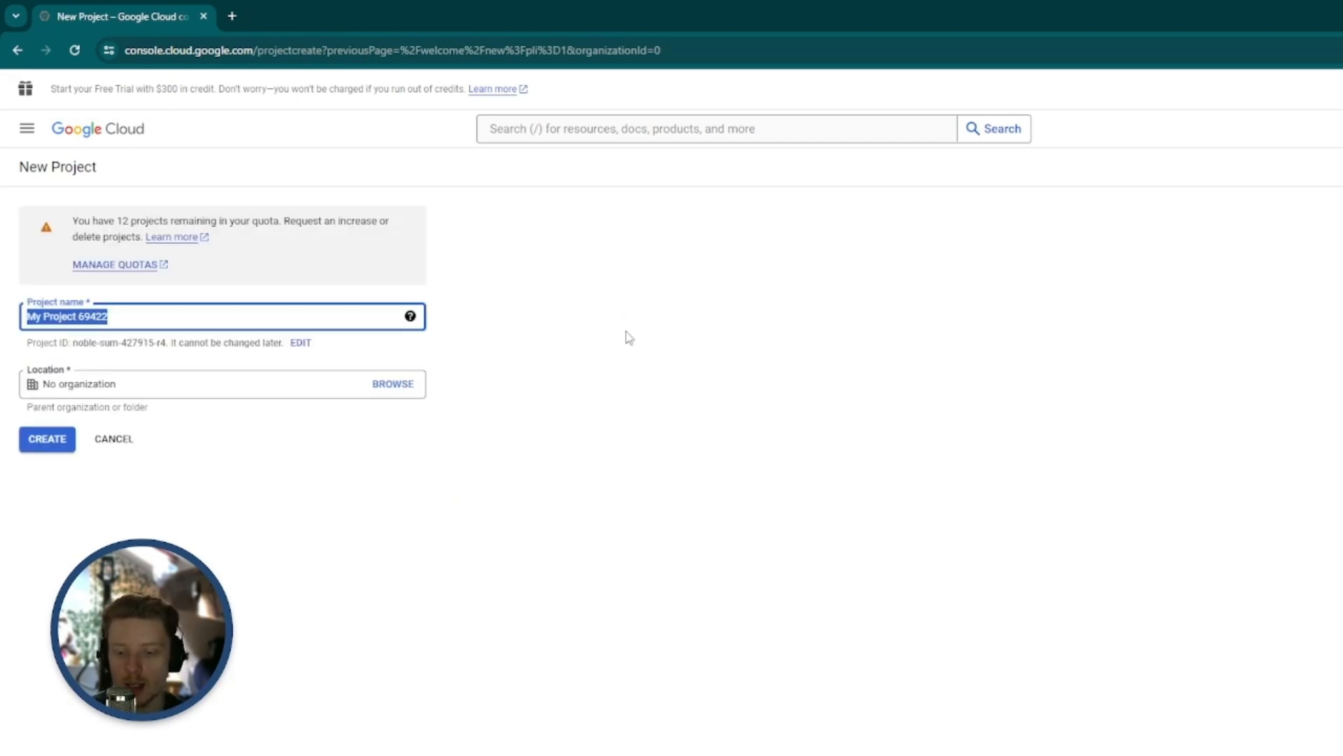
pyautogui.write('Mail Server Tattoo Site')
pyautogui.click(660, 336)
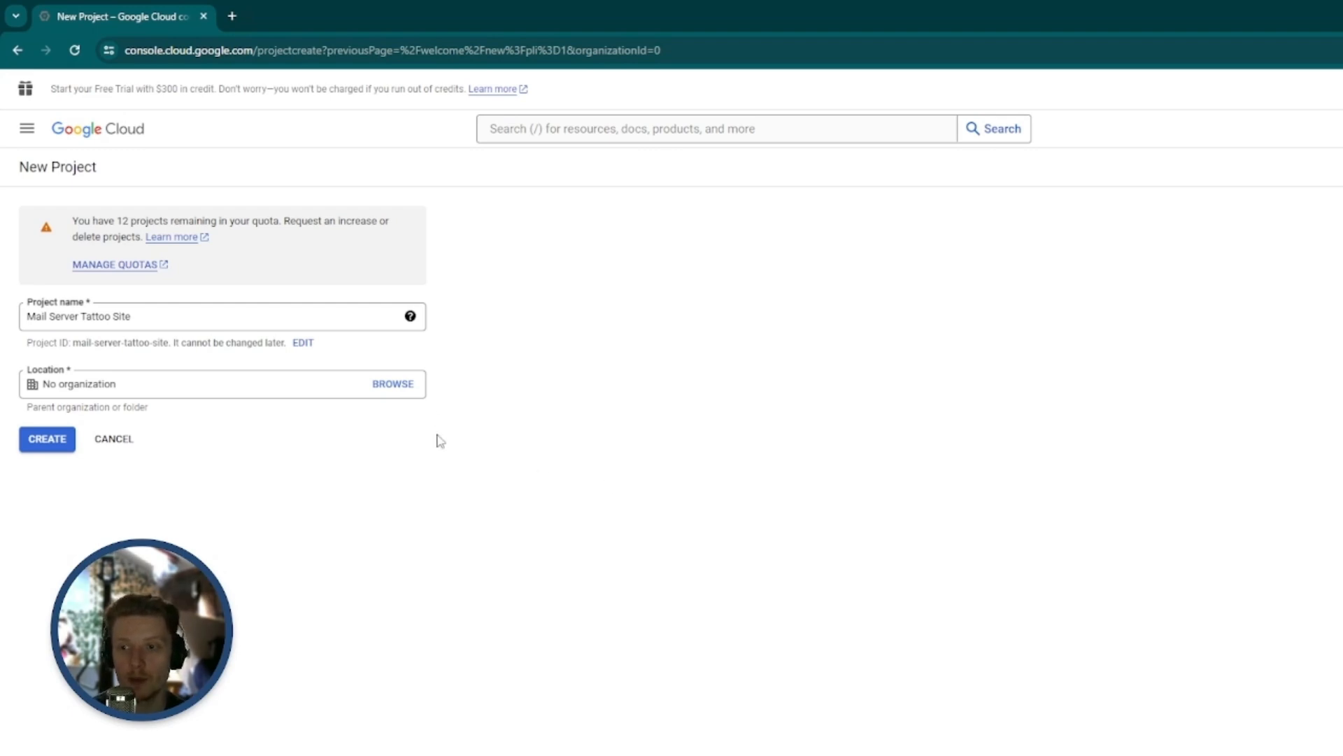
pyautogui.click(50, 441)
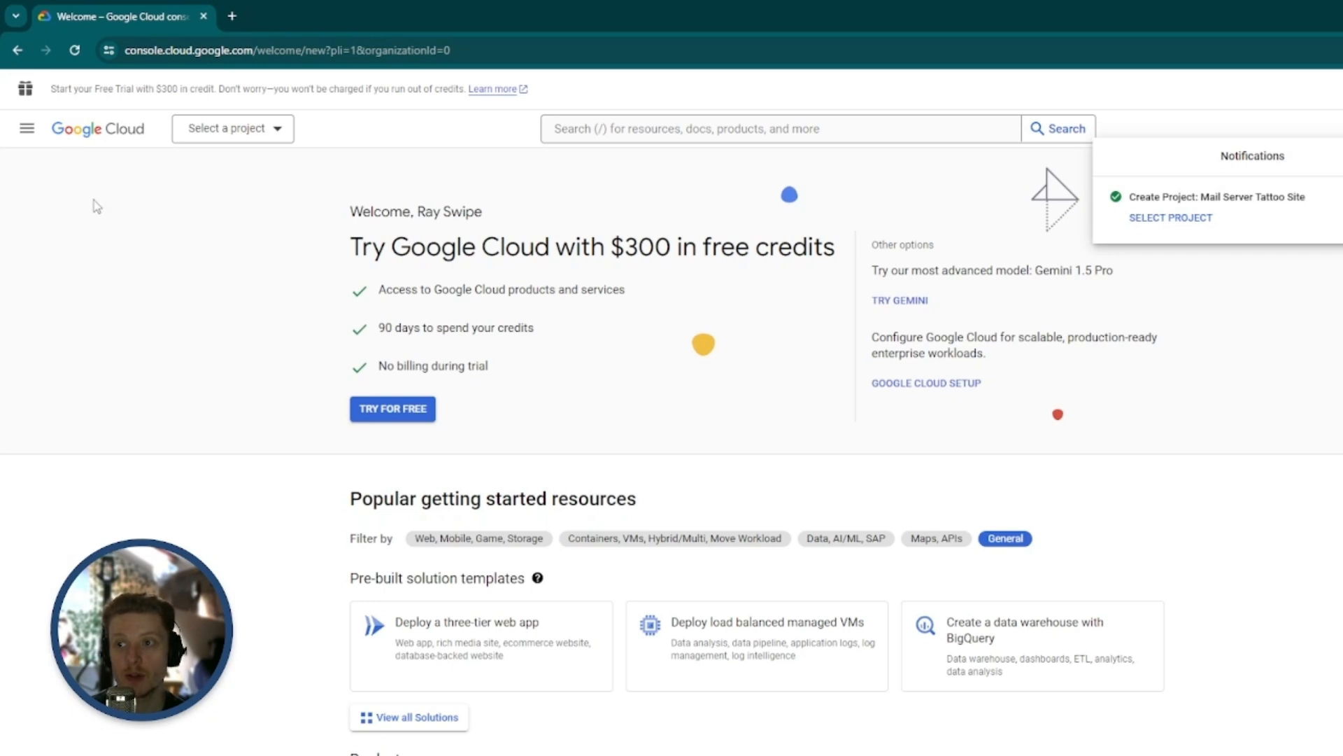
# Open the API Library under APIs & Services and search it for "gmail api"
pyautogui.click(27, 129)
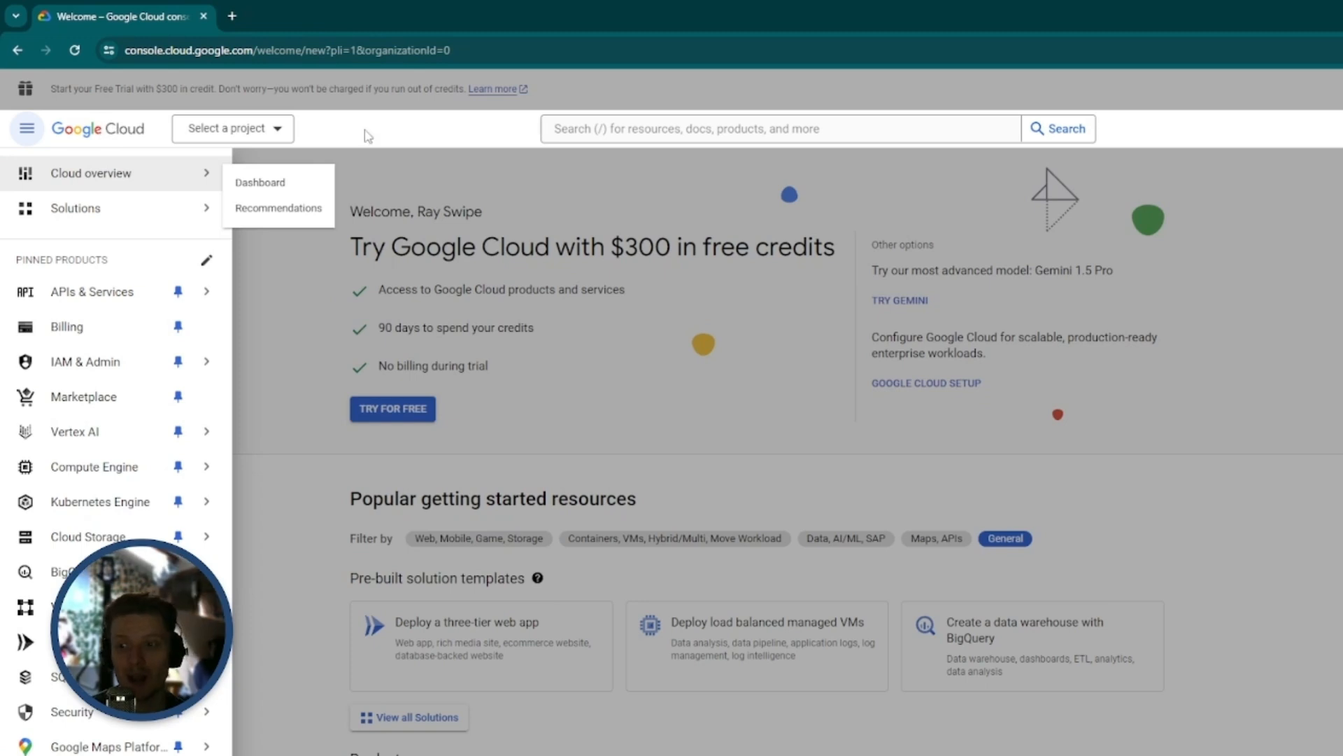
pyautogui.moveTo(107, 297)
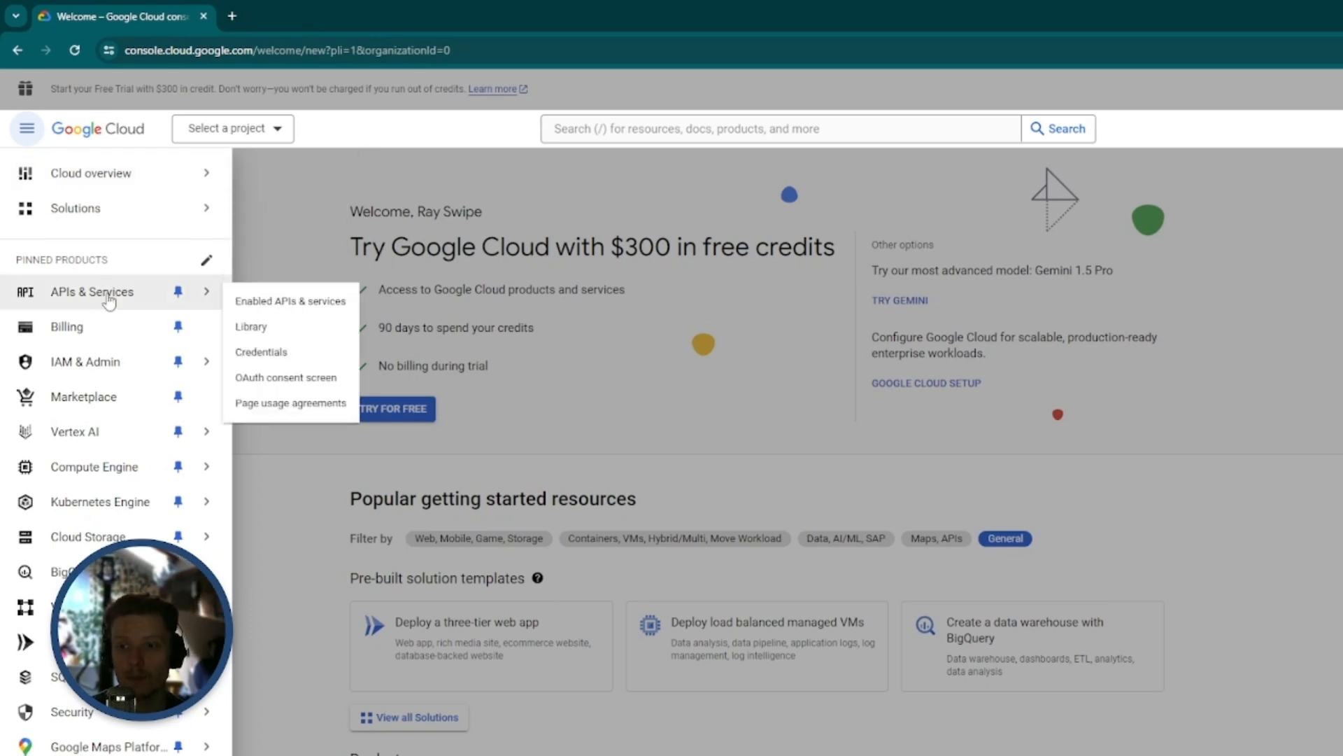
pyautogui.click(282, 335)
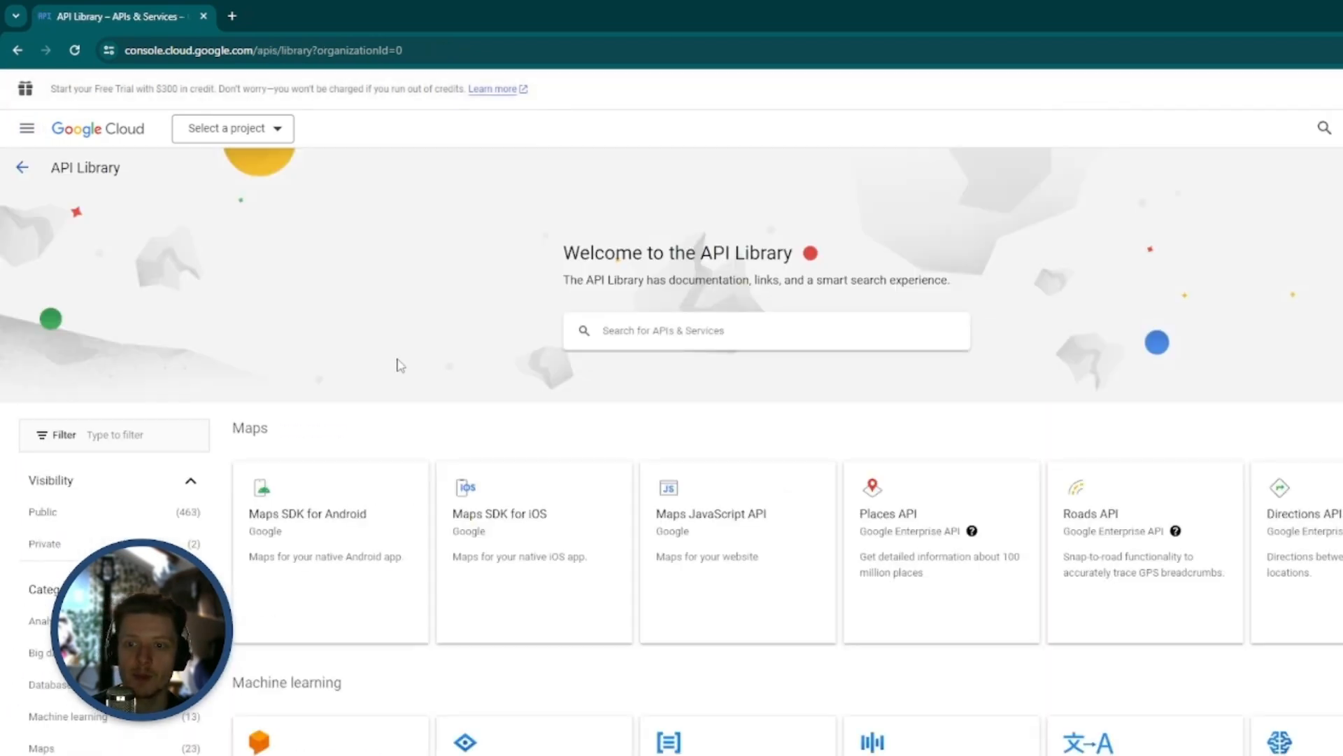
pyautogui.click(664, 329)
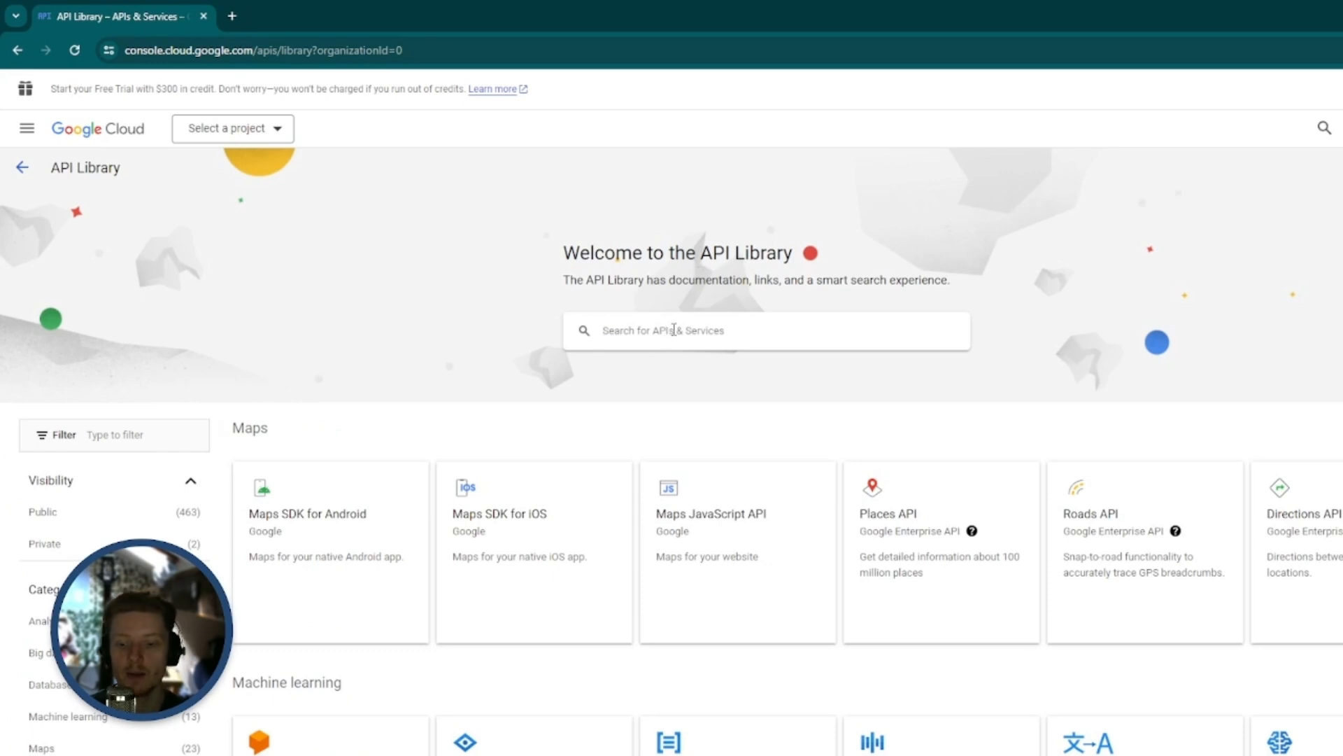
pyautogui.write('gmail ap')
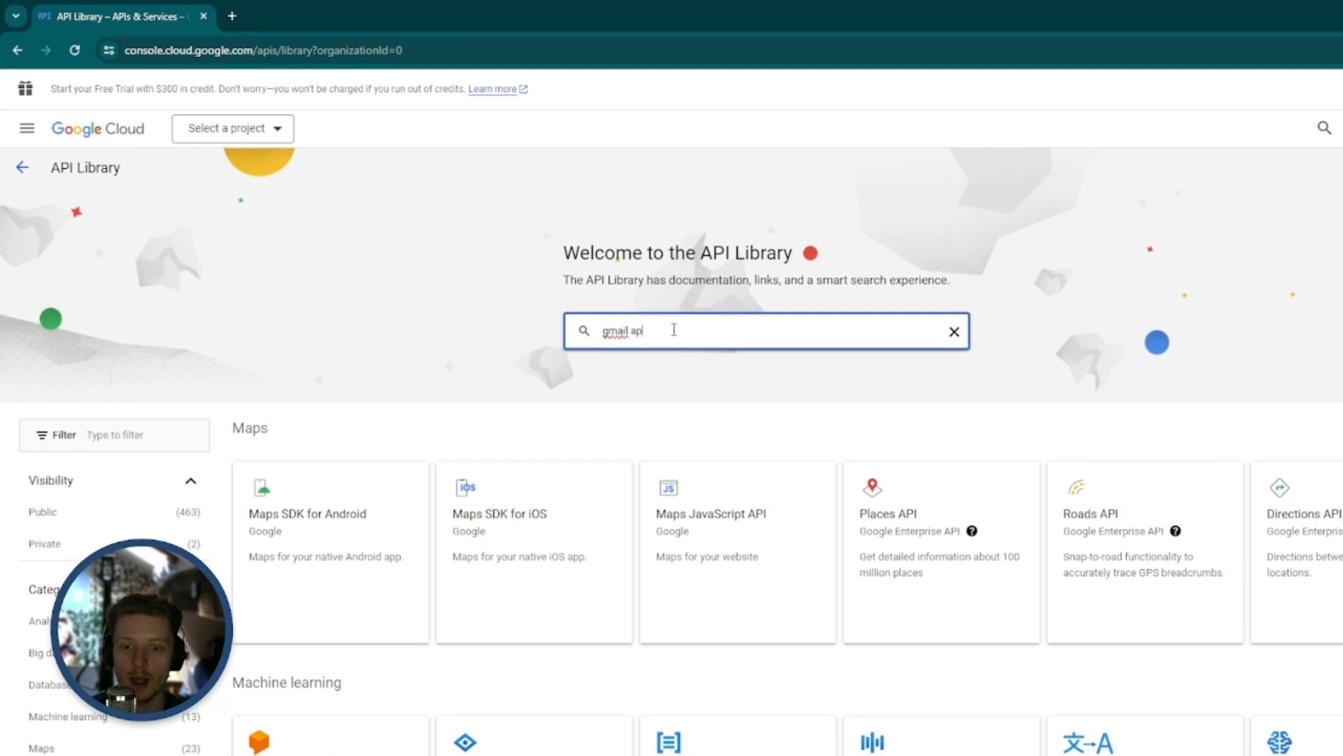
pyautogui.write('i')
pyautogui.press('Return')
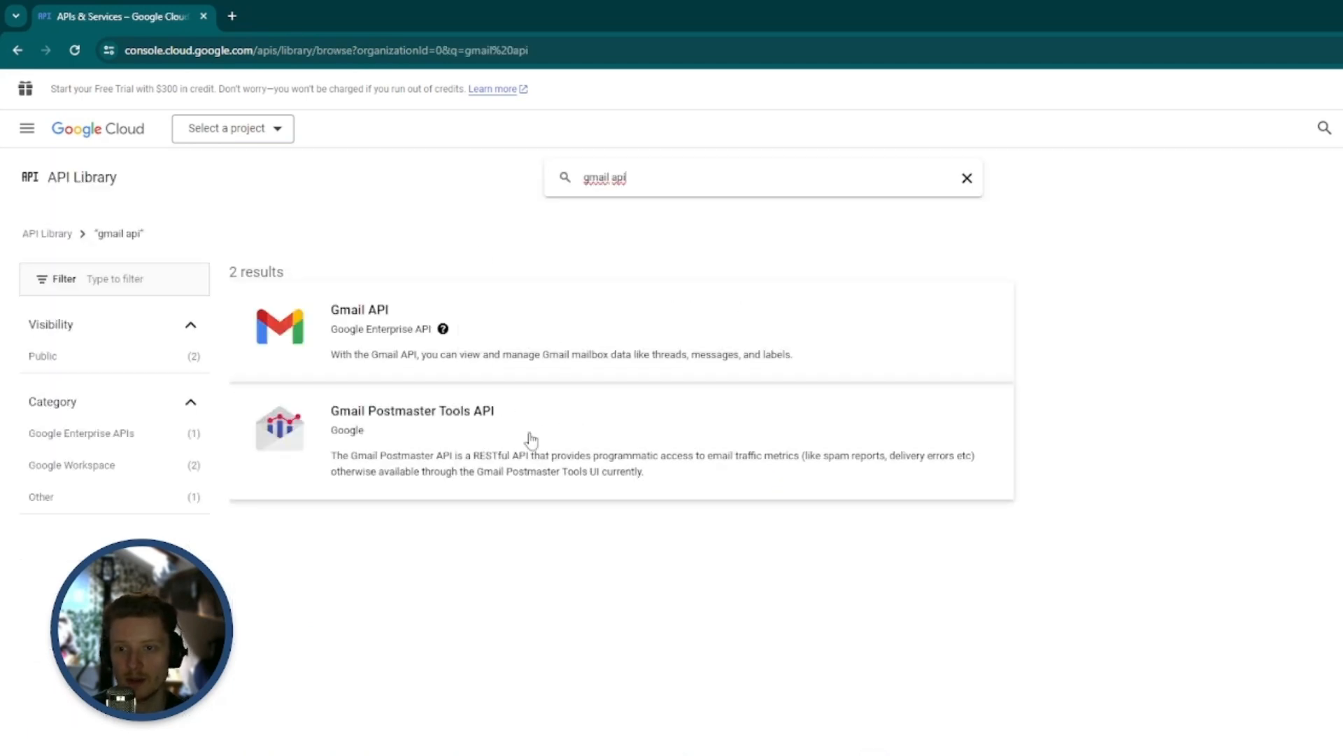
# Open the Gmail API from the library results and enable it for the "Mail Server Tattoo Site" project
pyautogui.click(379, 312)
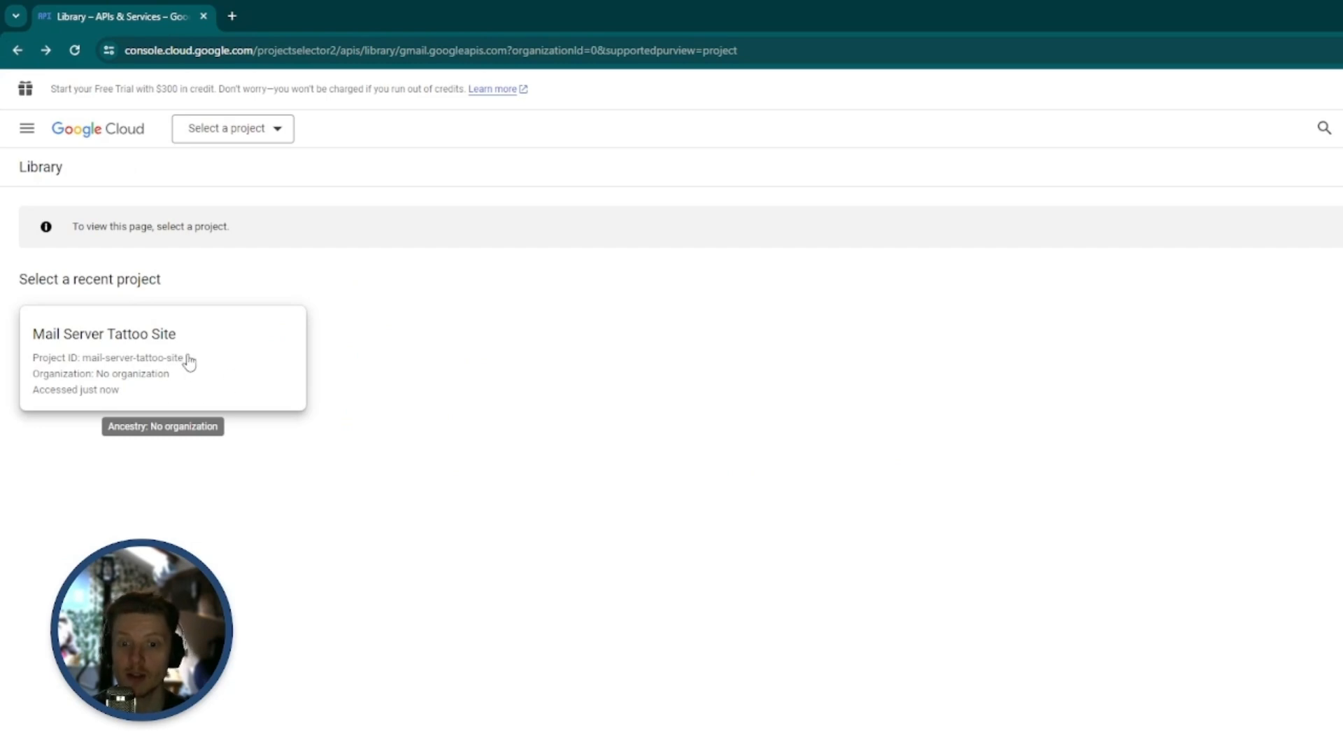
pyautogui.click(189, 361)
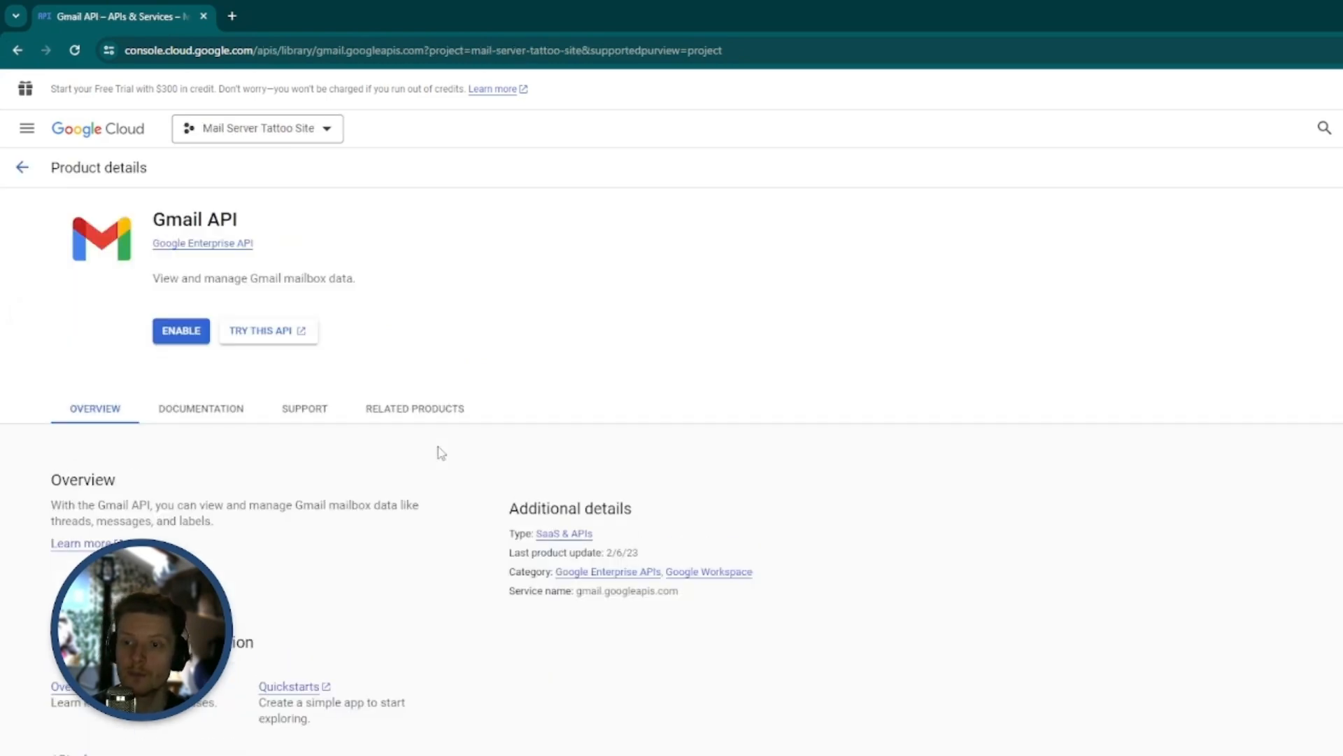
pyautogui.click(180, 333)
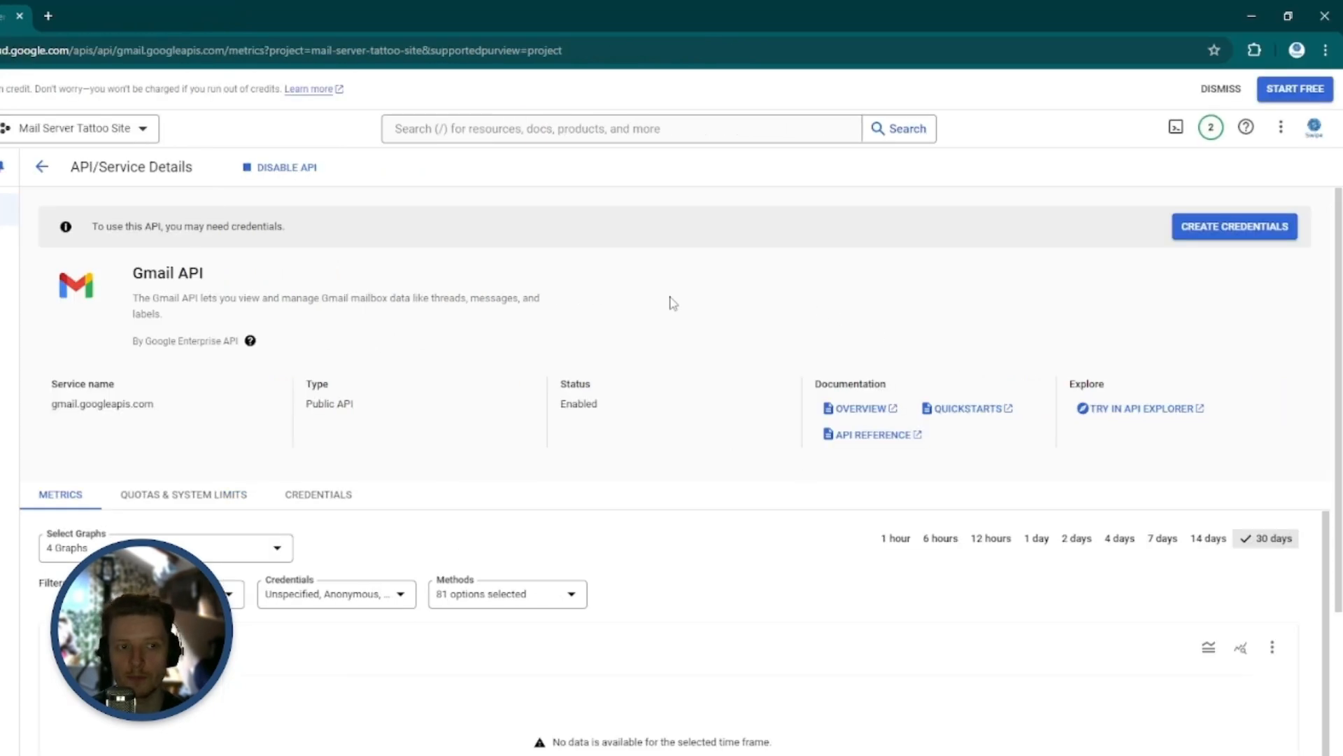
# Start creating credentials for the Gmail API with User data as the accessed data type and continue to the consent screen
pyautogui.click(1209, 233)
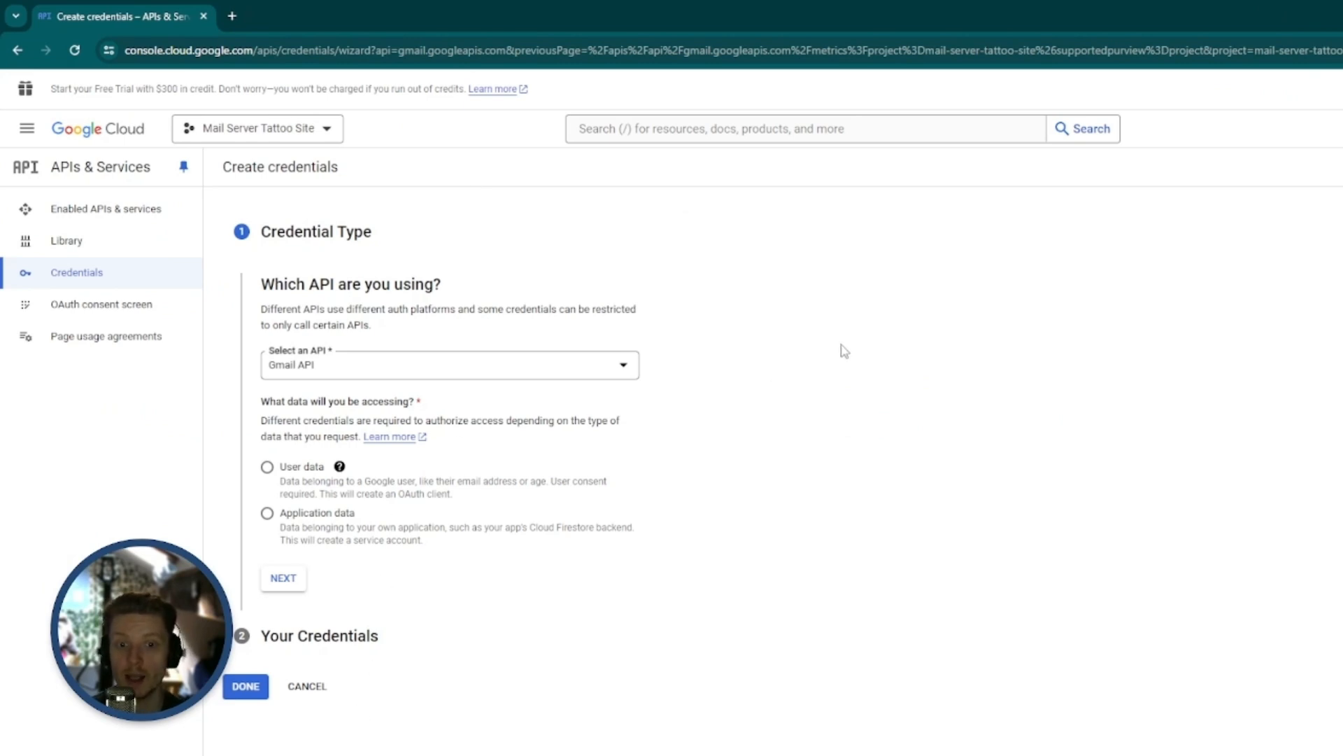
pyautogui.click(621, 365)
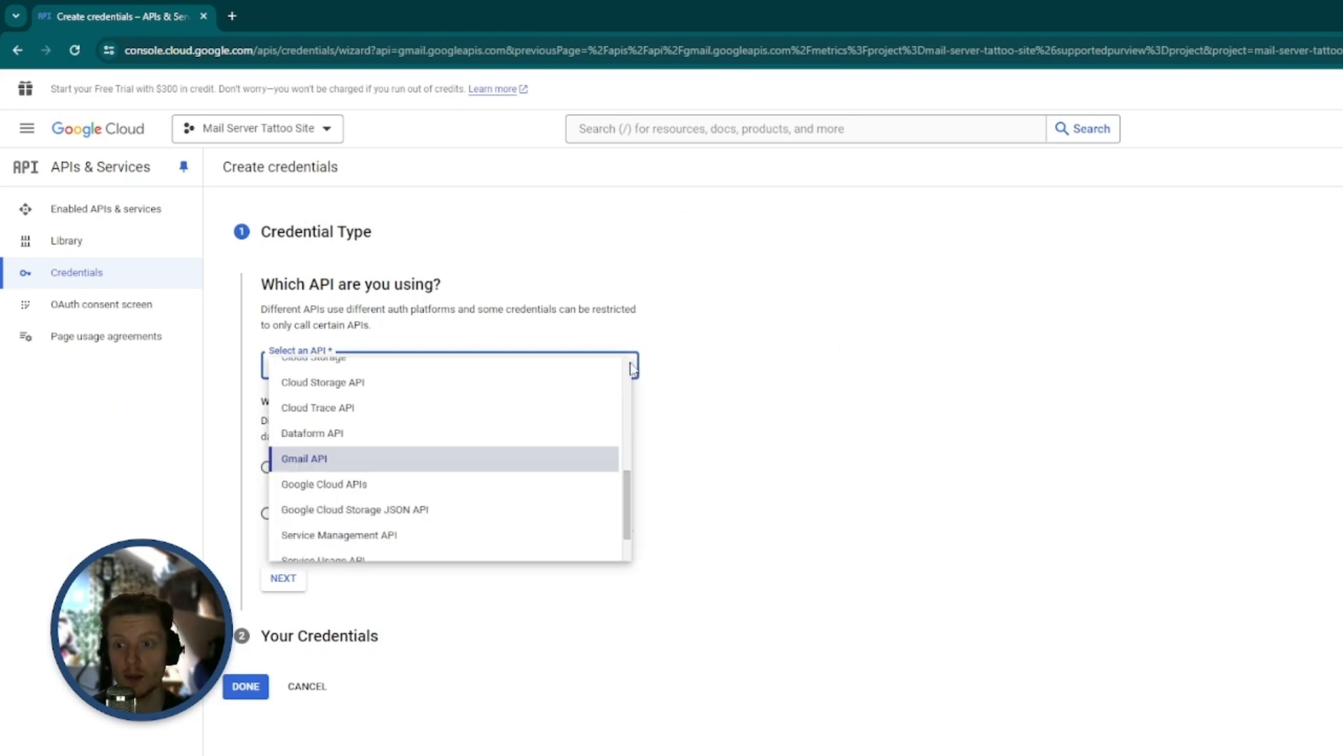
pyautogui.click(350, 460)
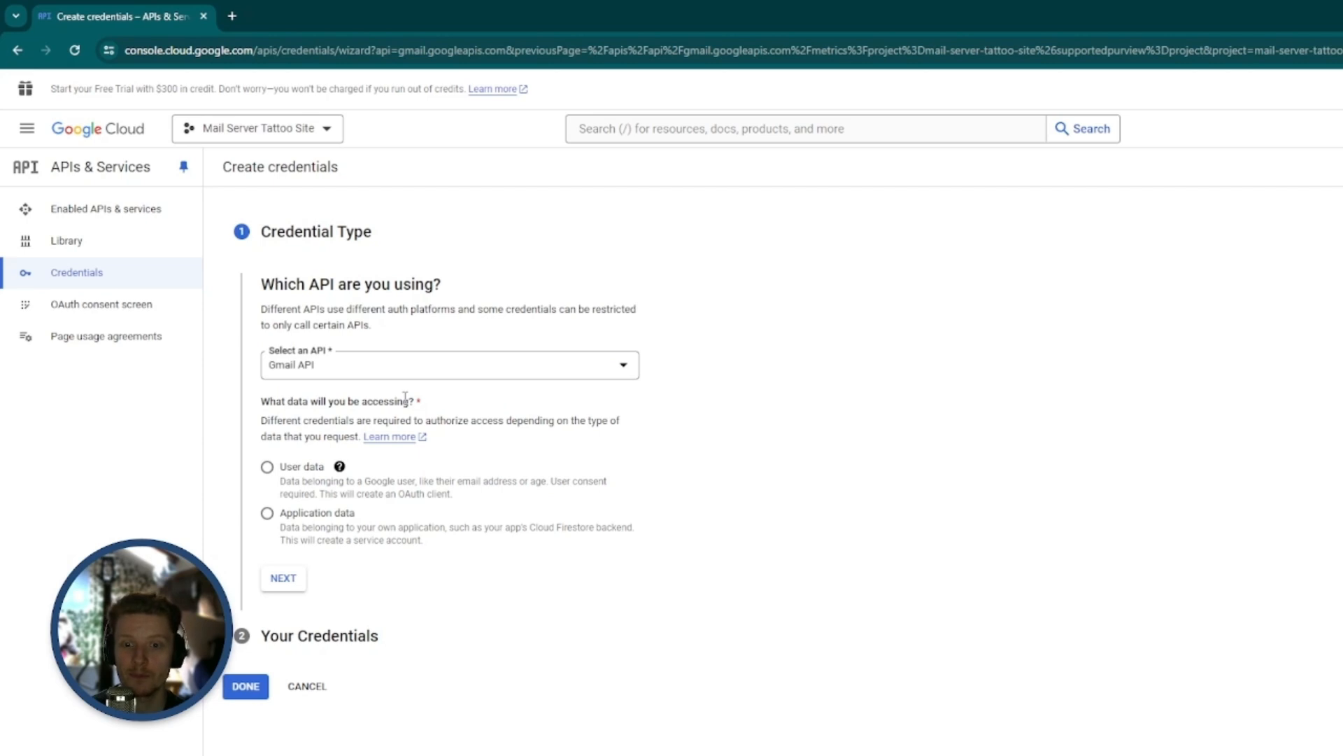
pyautogui.click(266, 466)
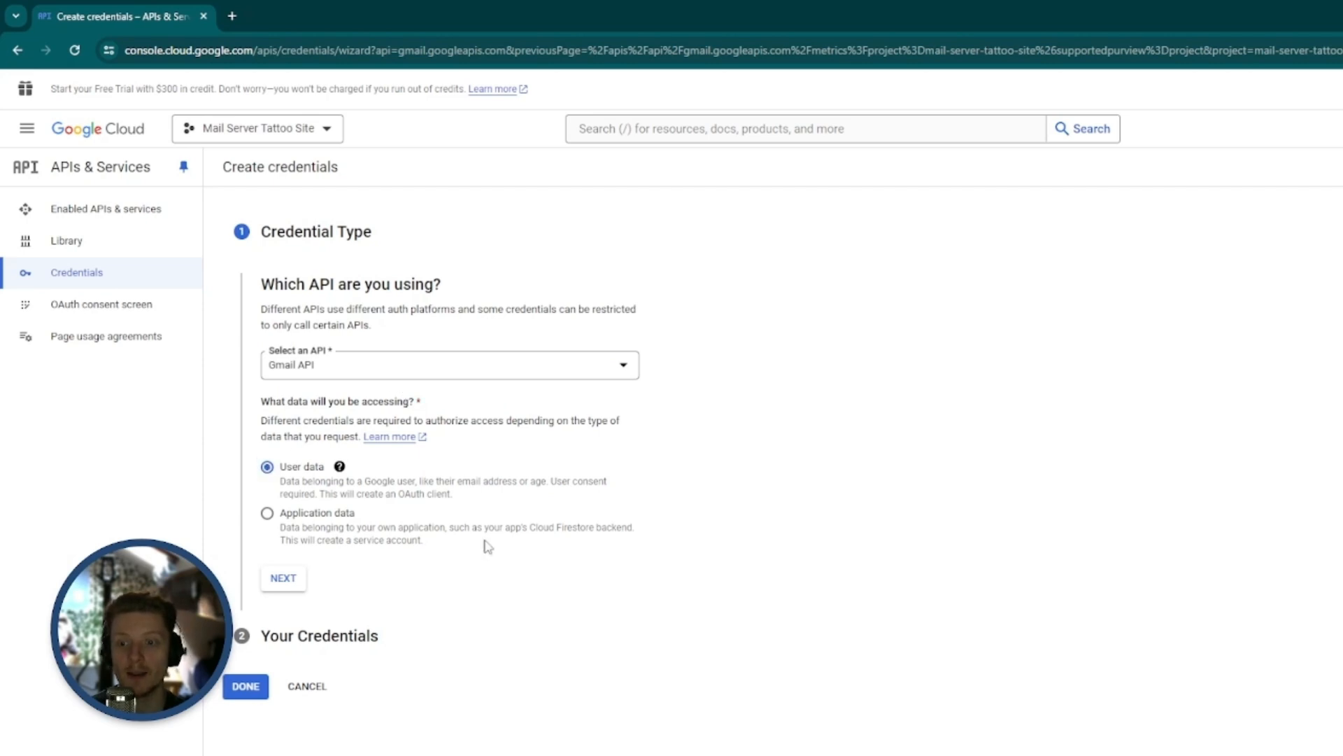
pyautogui.click(289, 581)
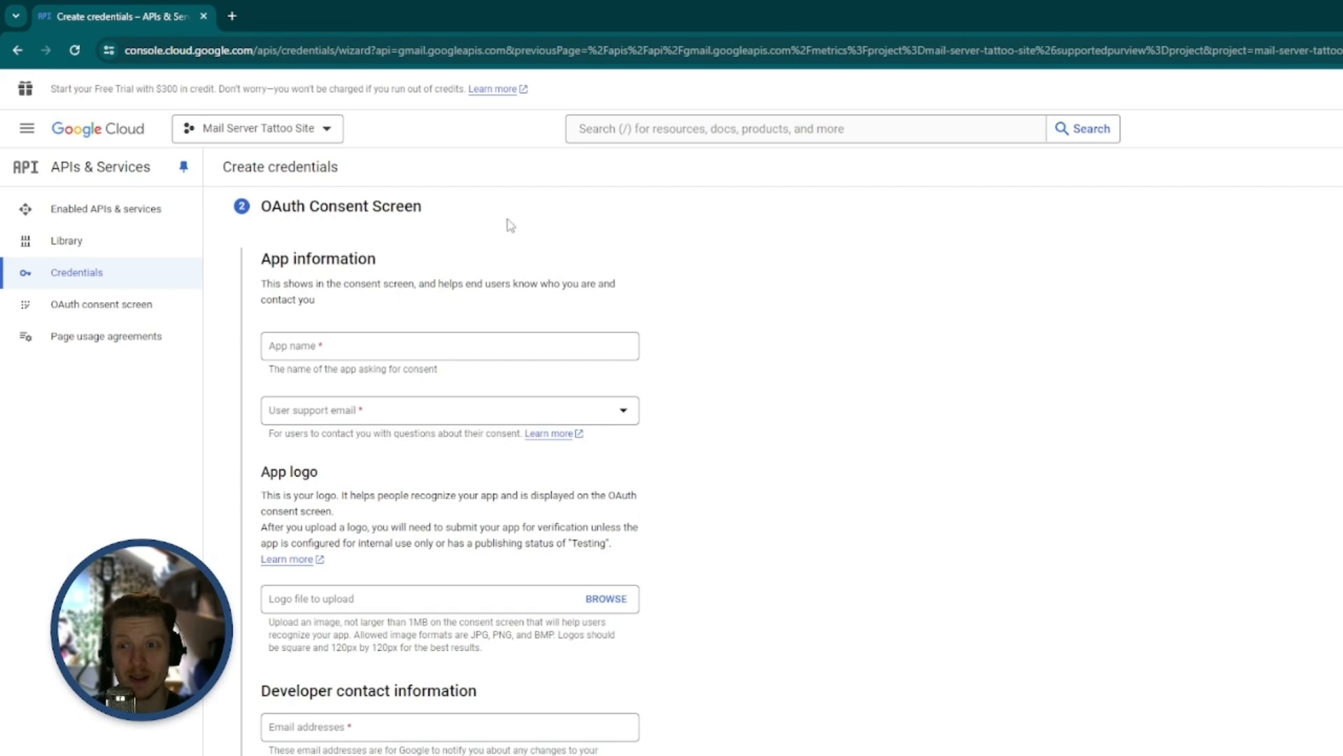
# Name the OAuth consent screen app "Mail Server Tattoo Site" and choose the account's Gmail address as the user support email
pyautogui.scroll(-1, 796, 317)
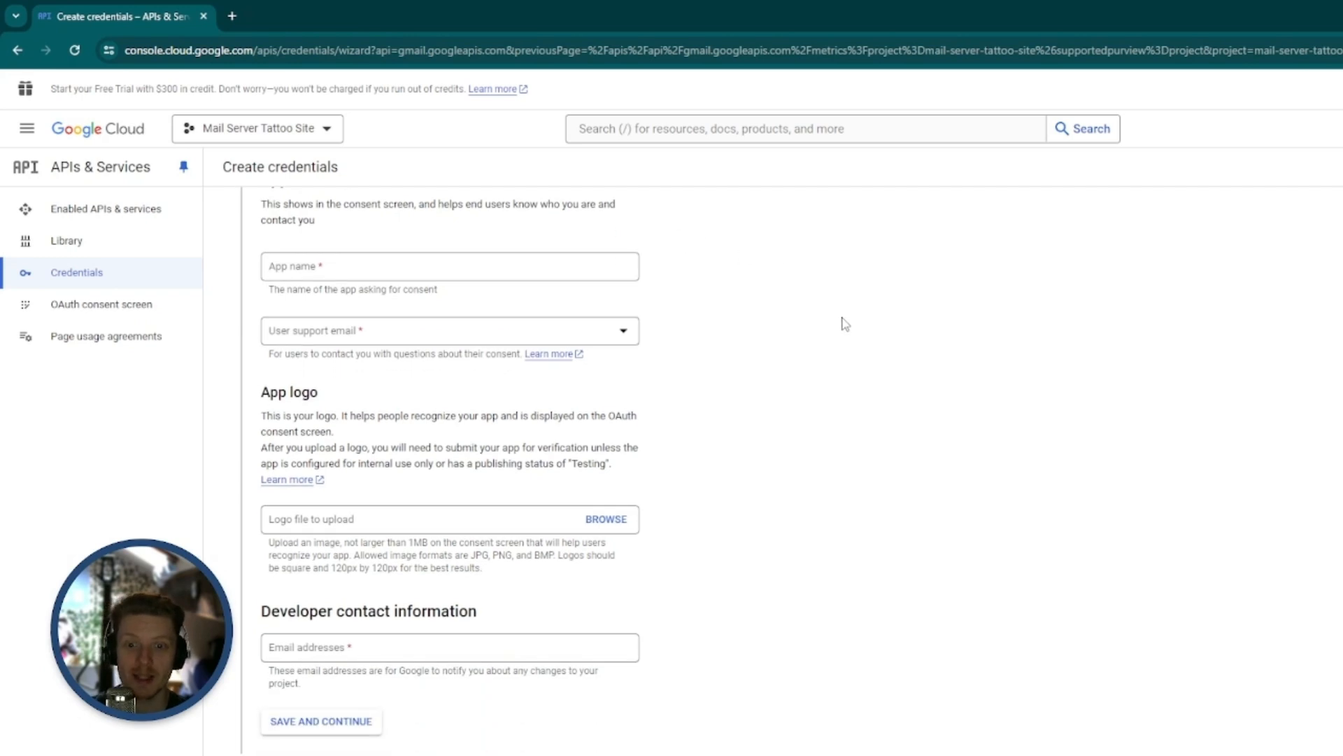
pyautogui.click(555, 261)
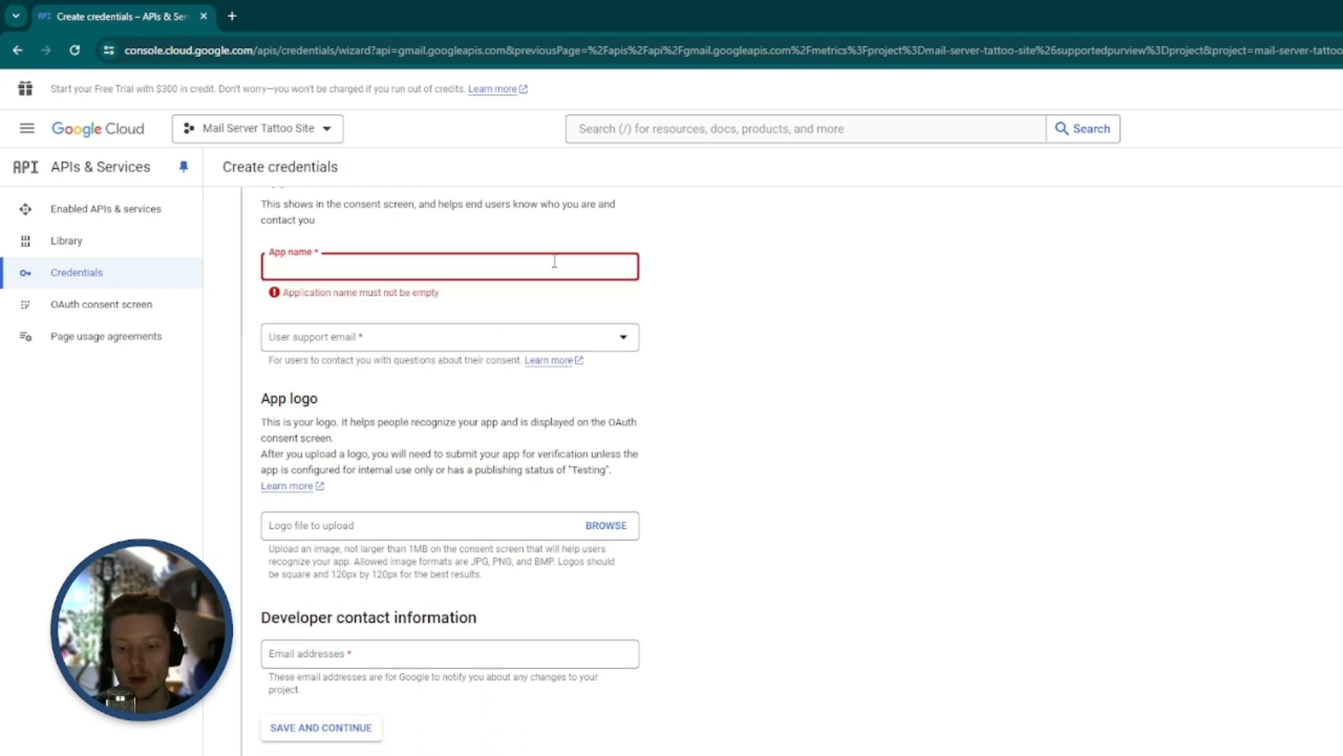
pyautogui.write('Ma')
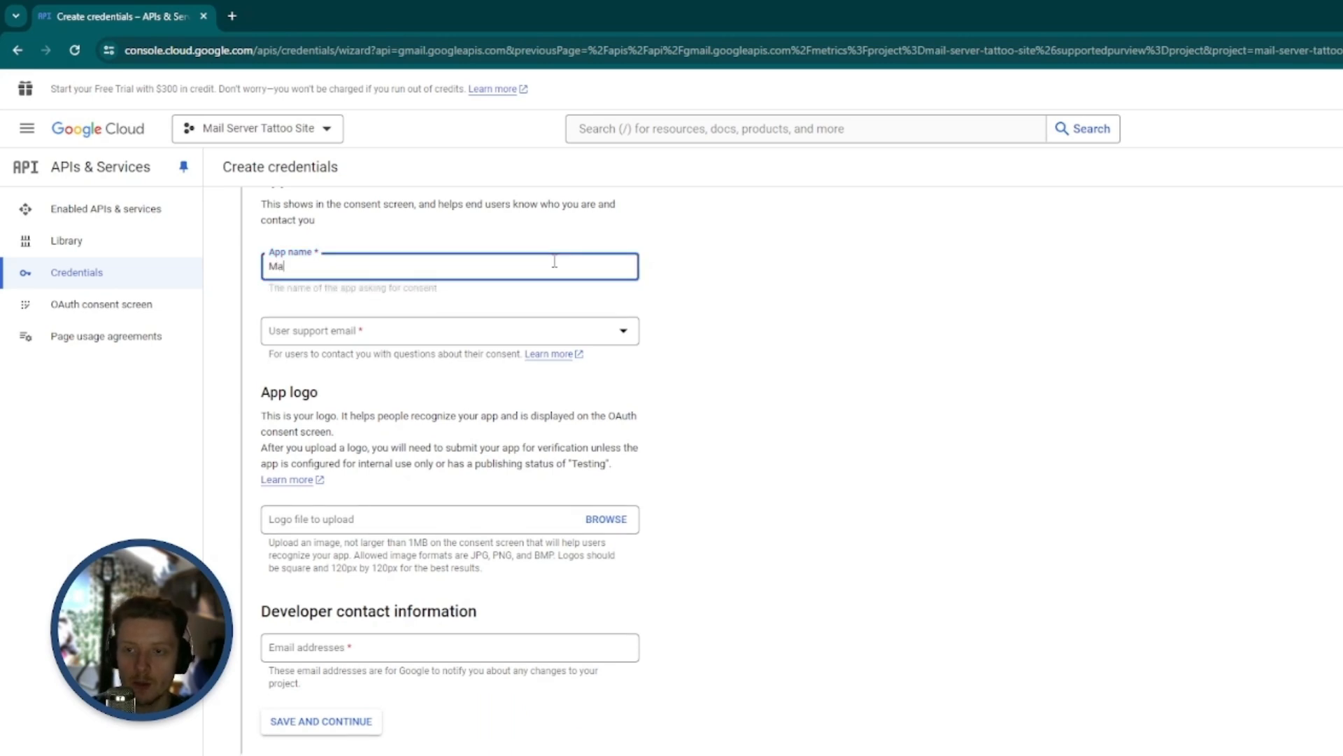
pyautogui.write('il Server Tattoo Site')
pyautogui.click(822, 299)
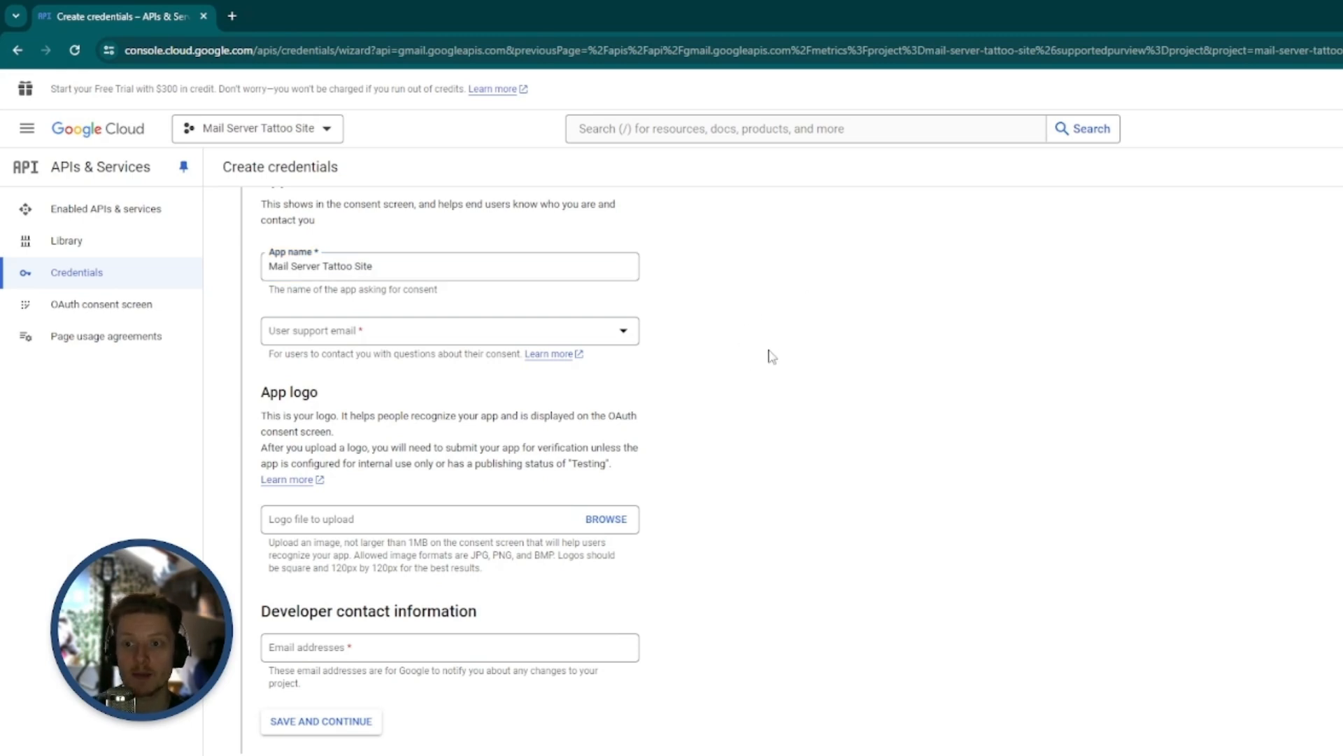
pyautogui.click(630, 335)
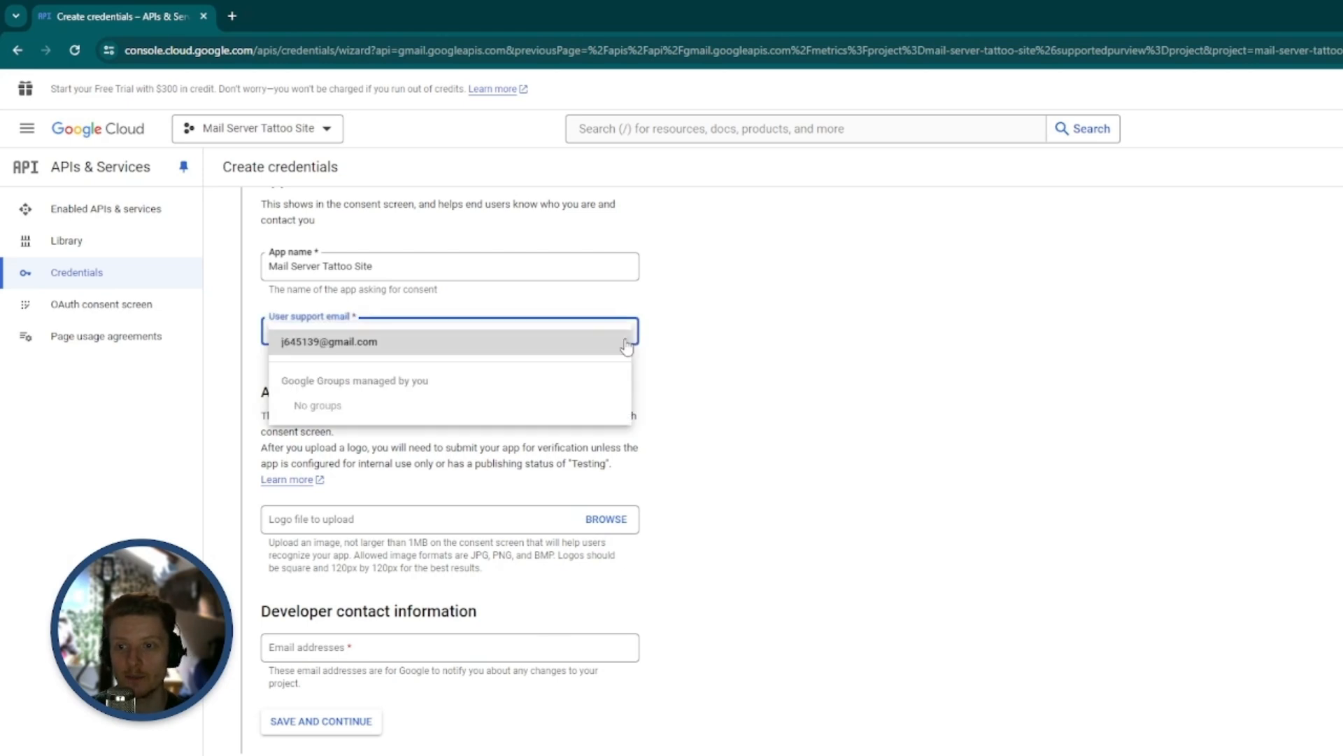
pyautogui.click(455, 344)
pyautogui.click(822, 345)
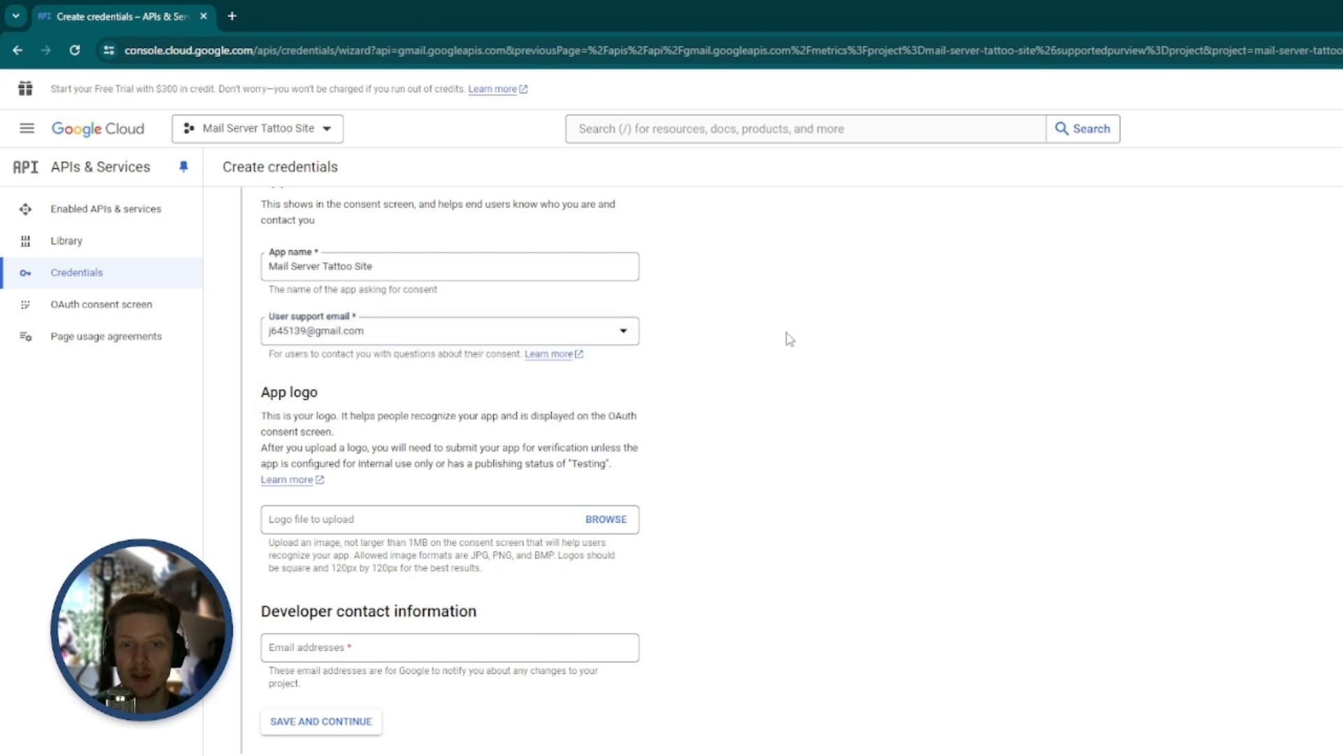
# Enter the developer contact email address, save the consent screen and continue past the optional scopes without adding any
pyautogui.scroll(-2, 963, 312)
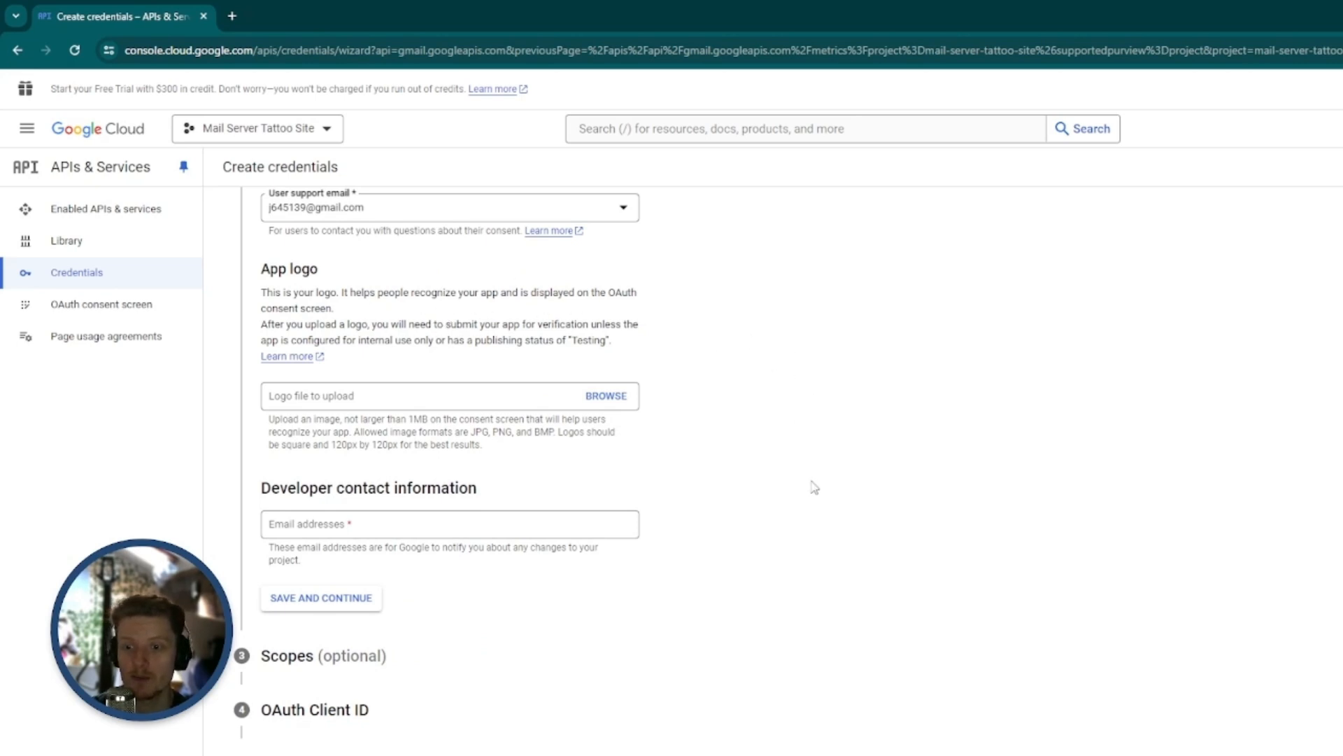
pyautogui.click(400, 529)
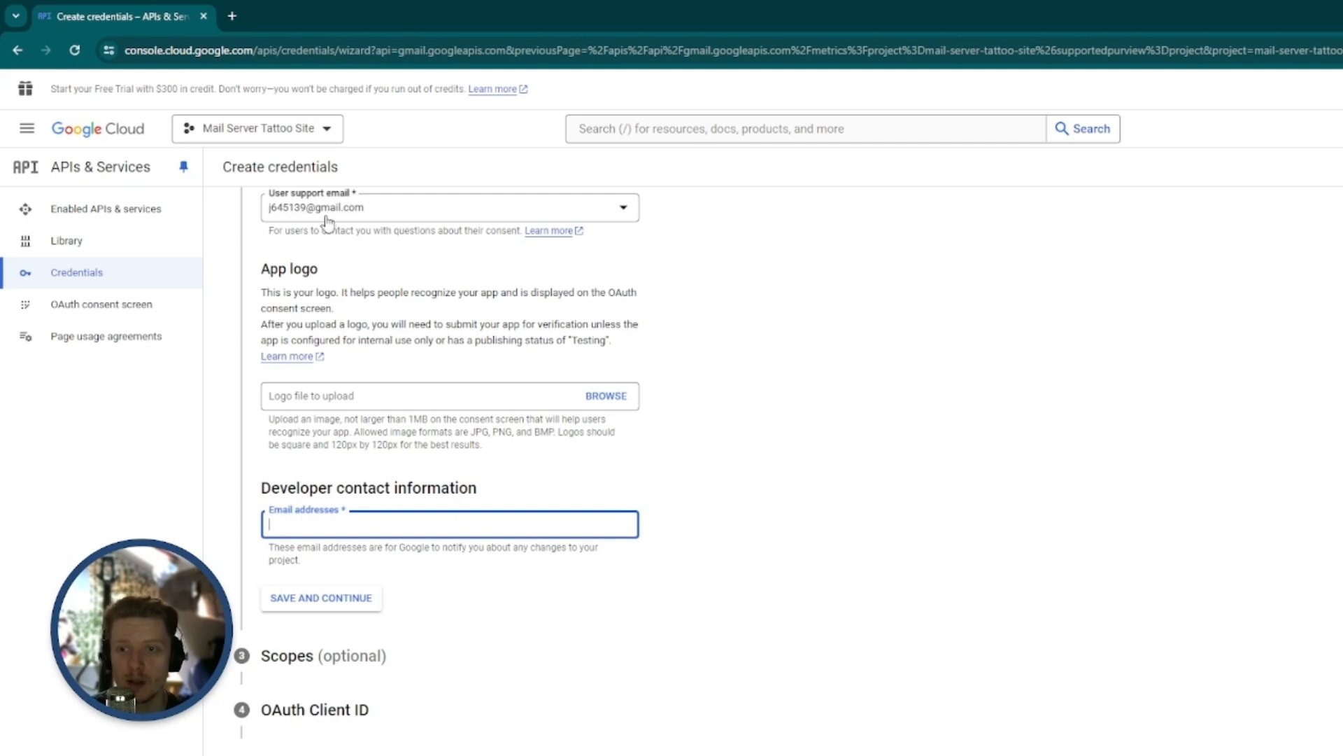
pyautogui.click(360, 597)
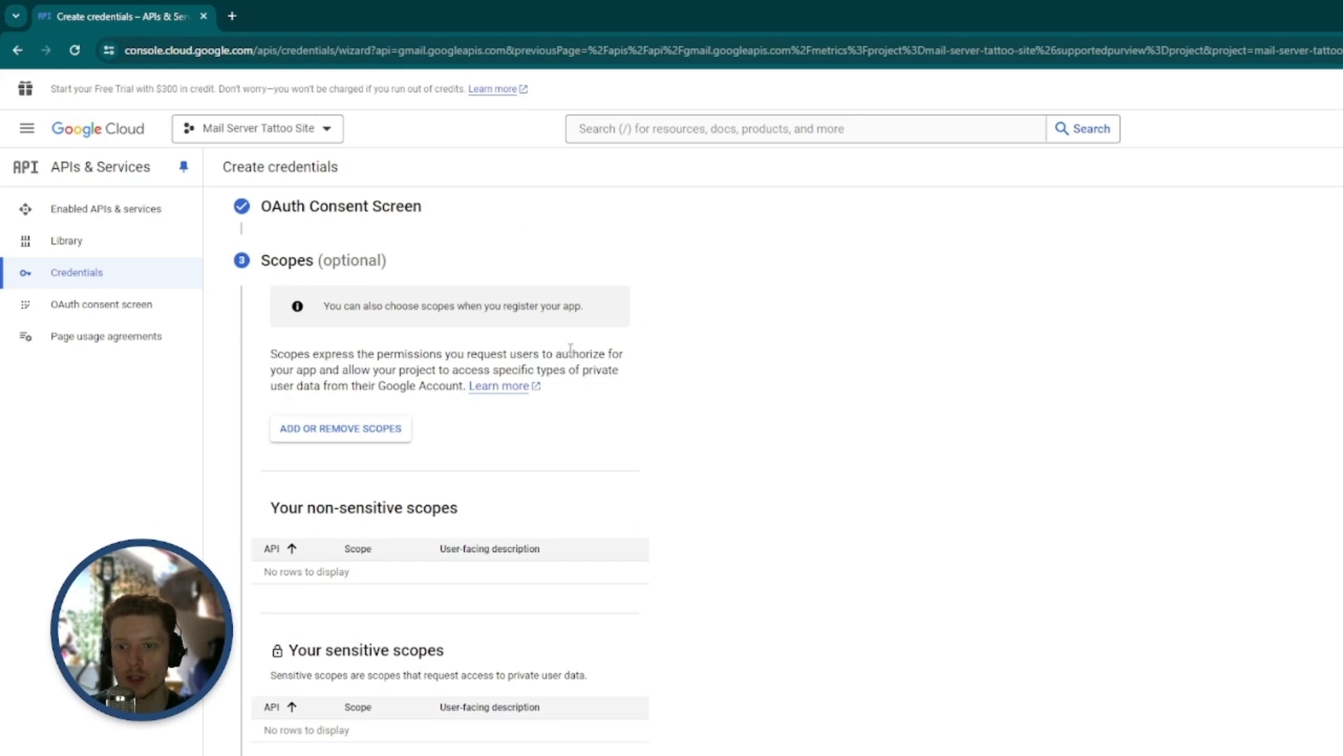
pyautogui.scroll(-4, 777, 415)
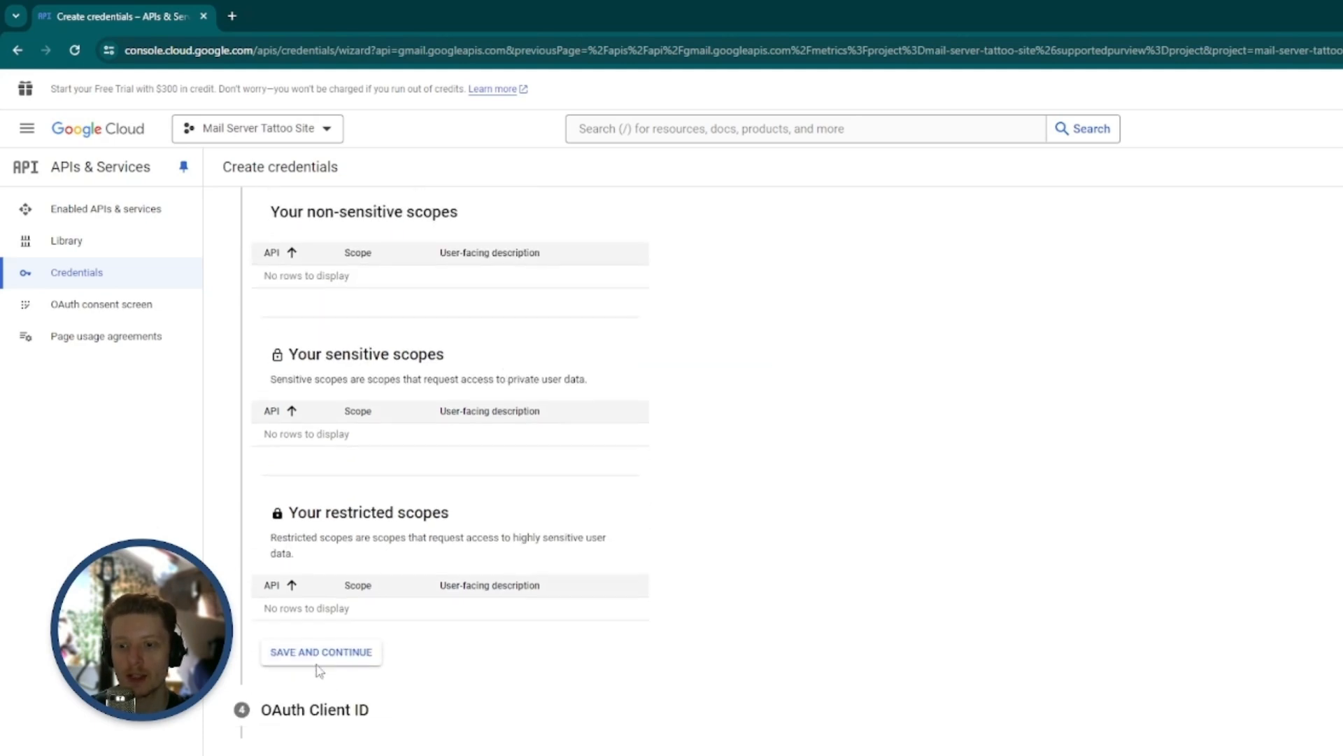
pyautogui.click(321, 654)
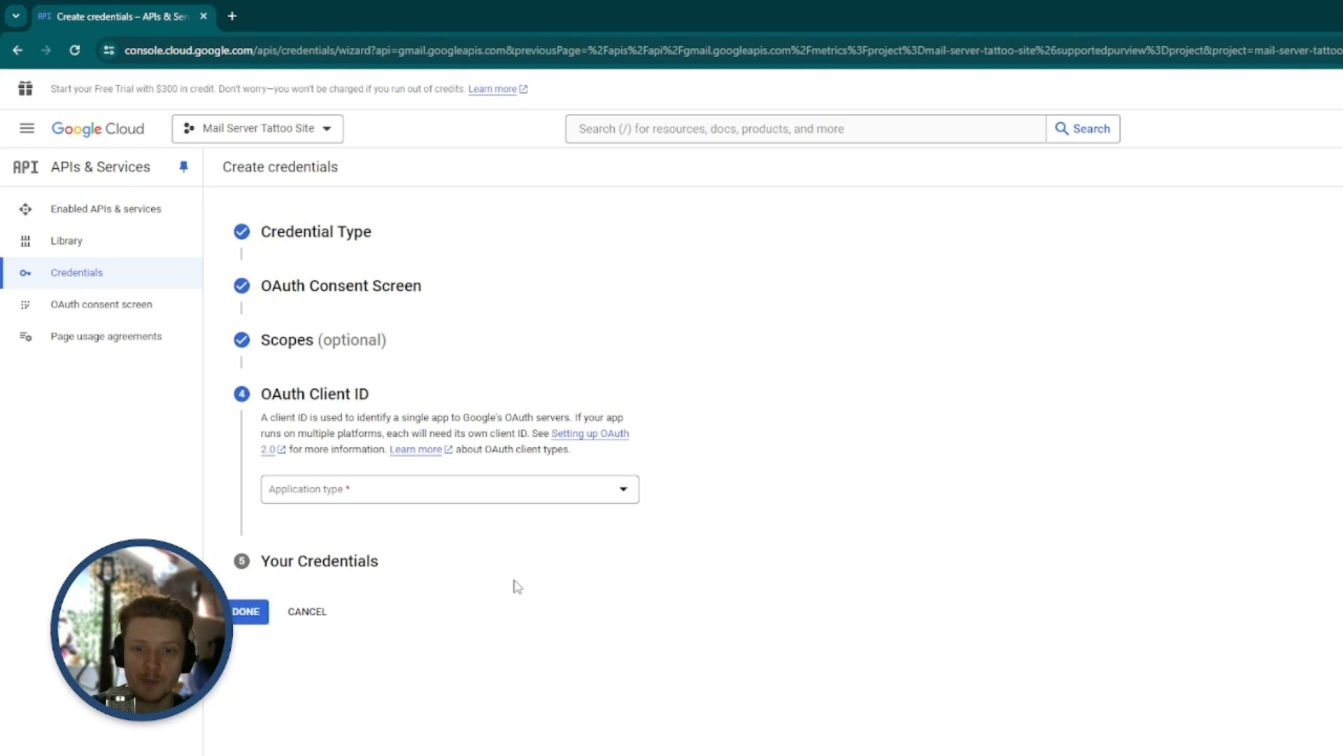
# Set the OAuth client's application type to Web application and add a blank entry under Authorized redirect URIs
pyautogui.click(467, 499)
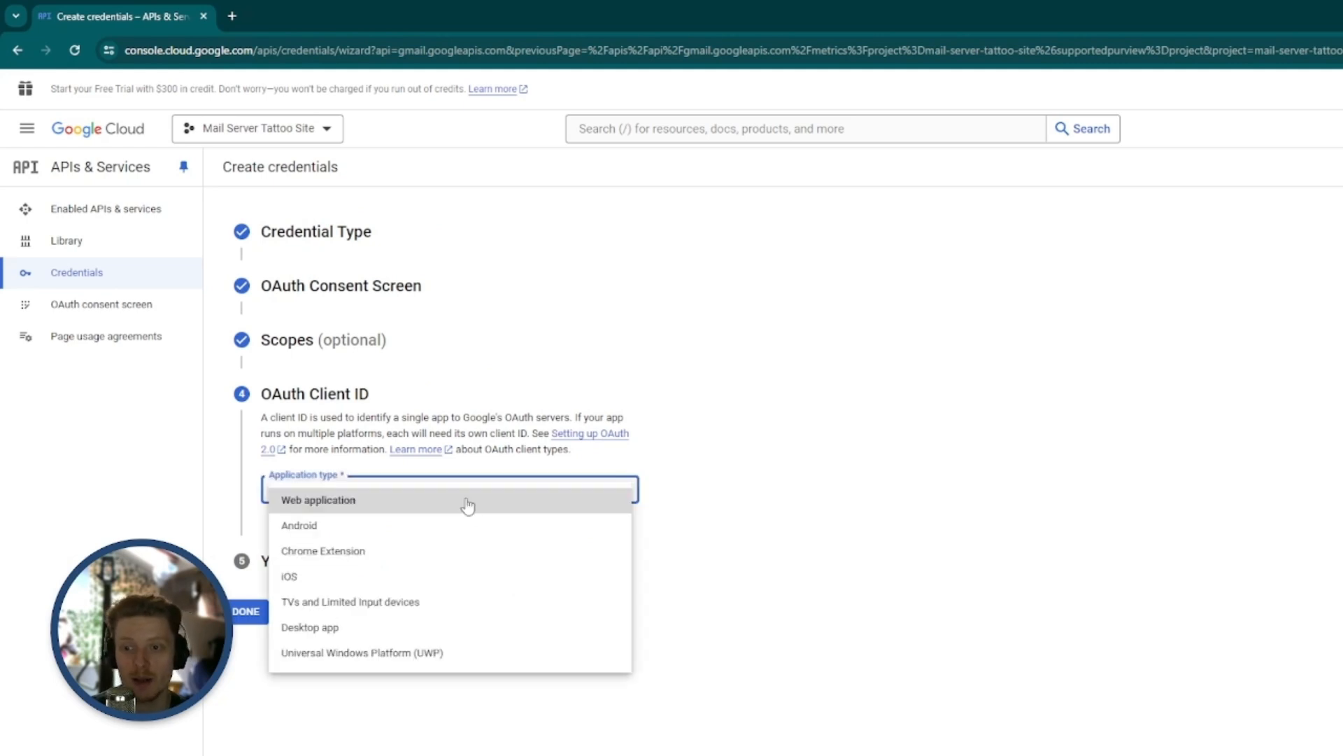
pyautogui.click(388, 501)
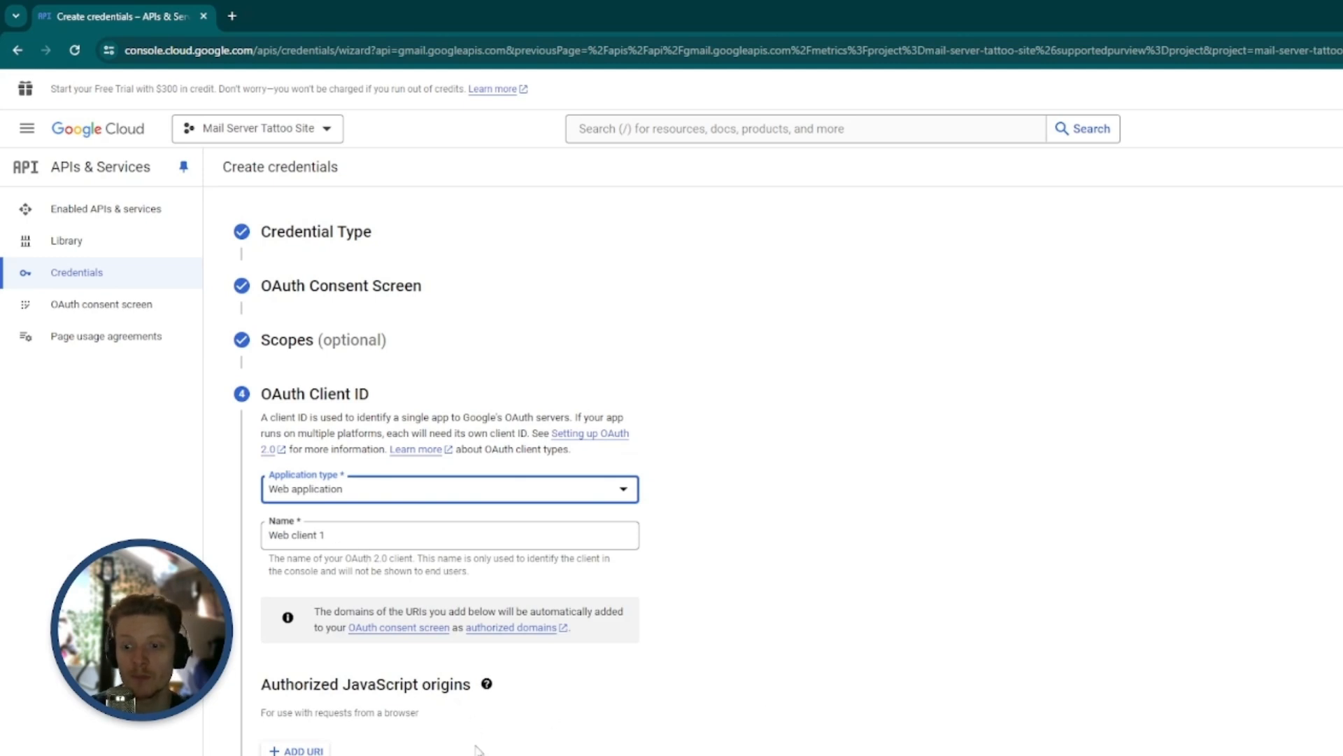
pyautogui.scroll(-4, 1039, 641)
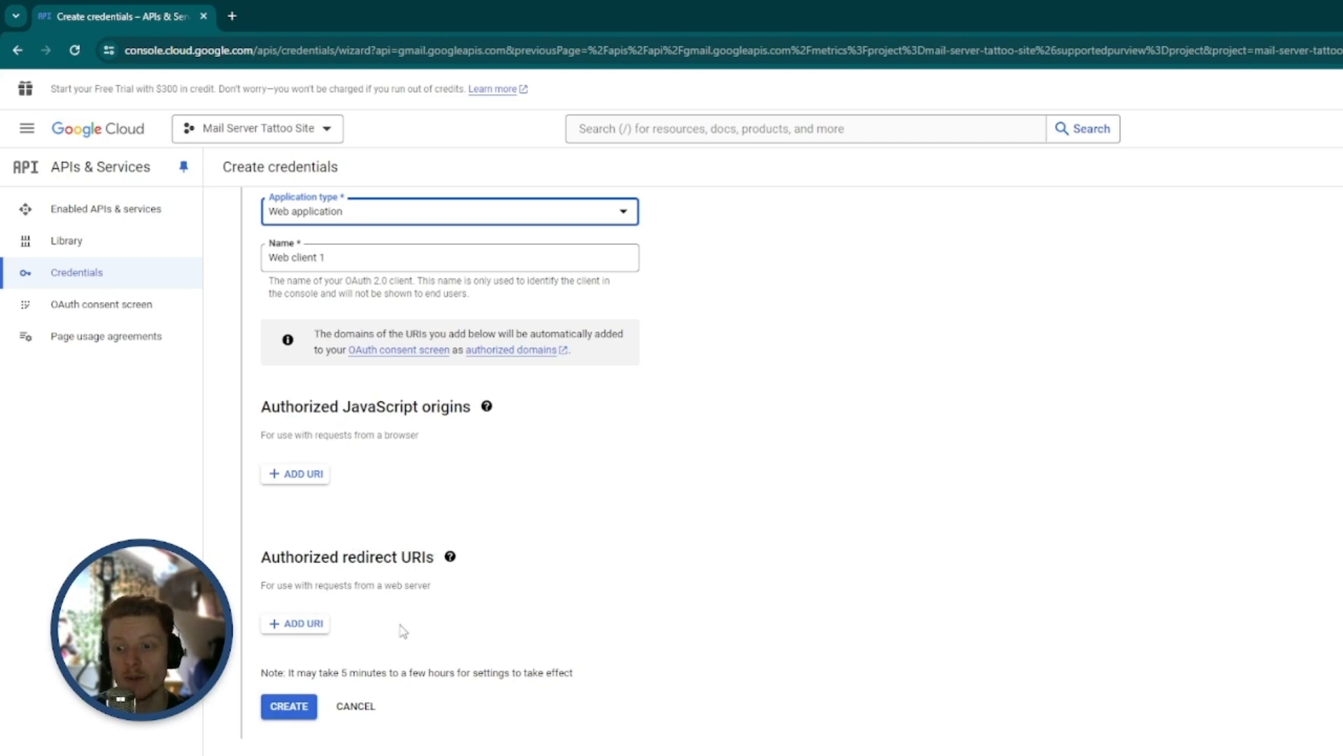
pyautogui.click(301, 624)
pyautogui.scroll(-1, 461, 660)
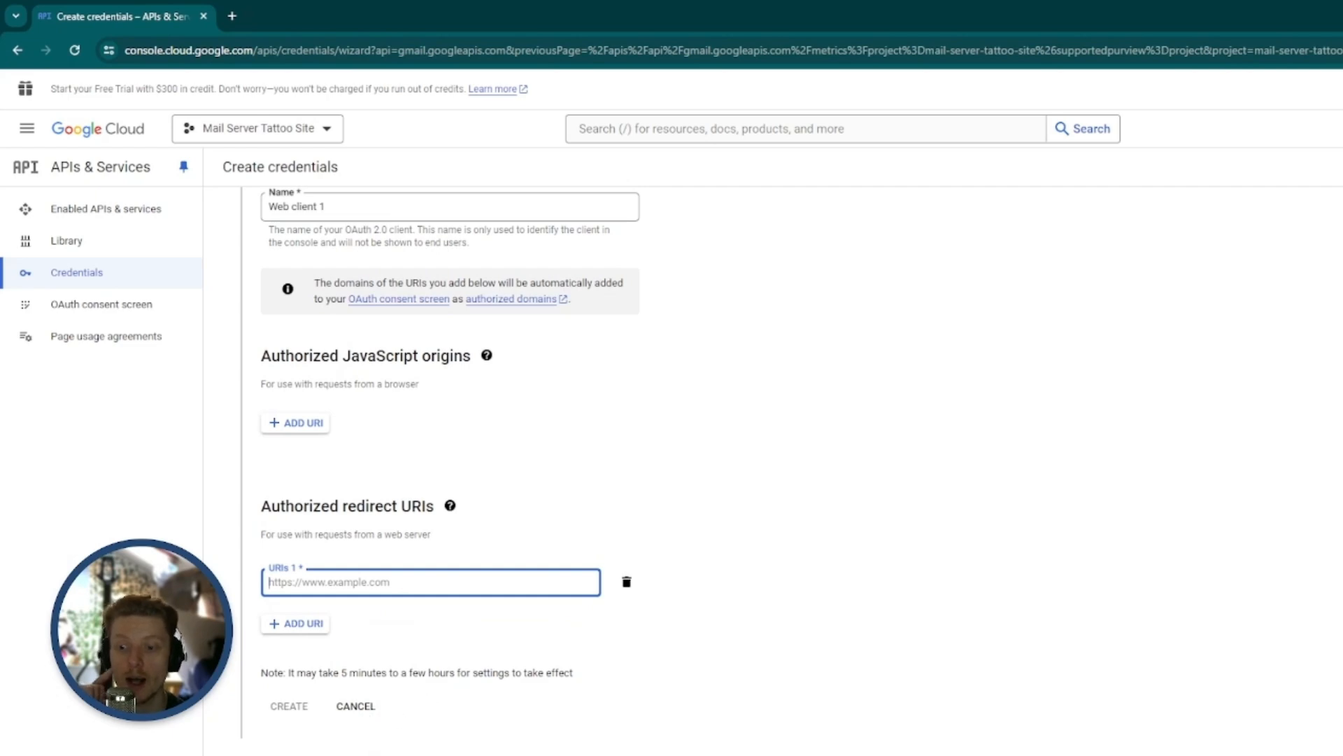
# Switch to the WP Mail SMTP settings in WordPress and copy the Authorized redirect URI from the Gmail mailer section
pyautogui.hotkey('alt', 'Tab')
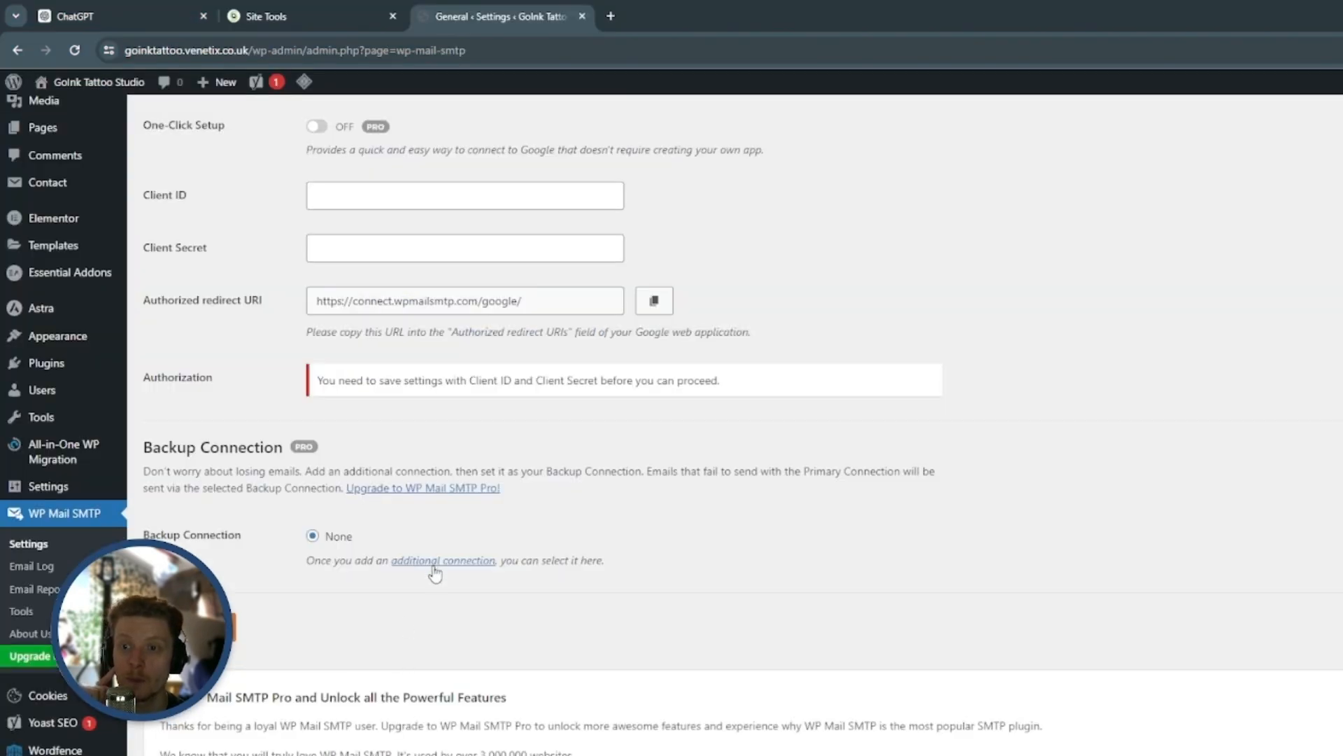
pyautogui.scroll(3, 434, 570)
pyautogui.scroll(15, 405, 550)
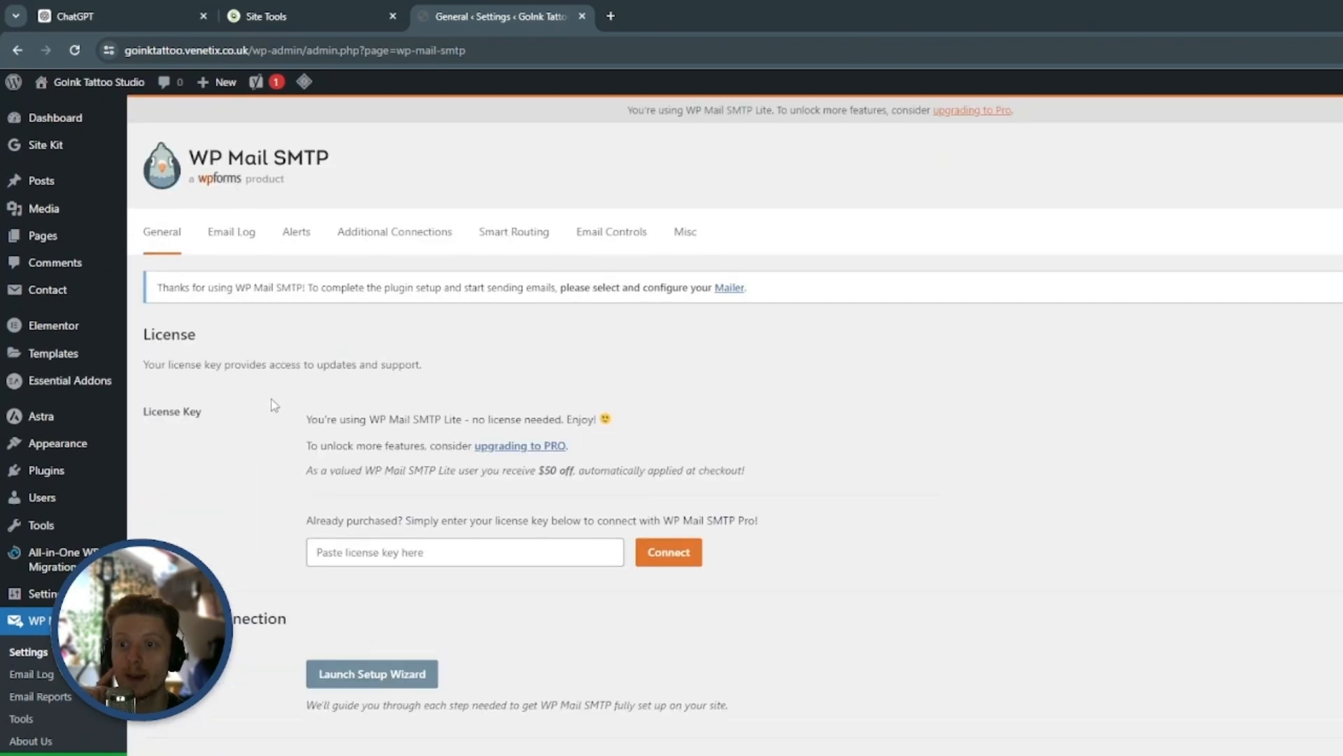
pyautogui.scroll(-15, 274, 405)
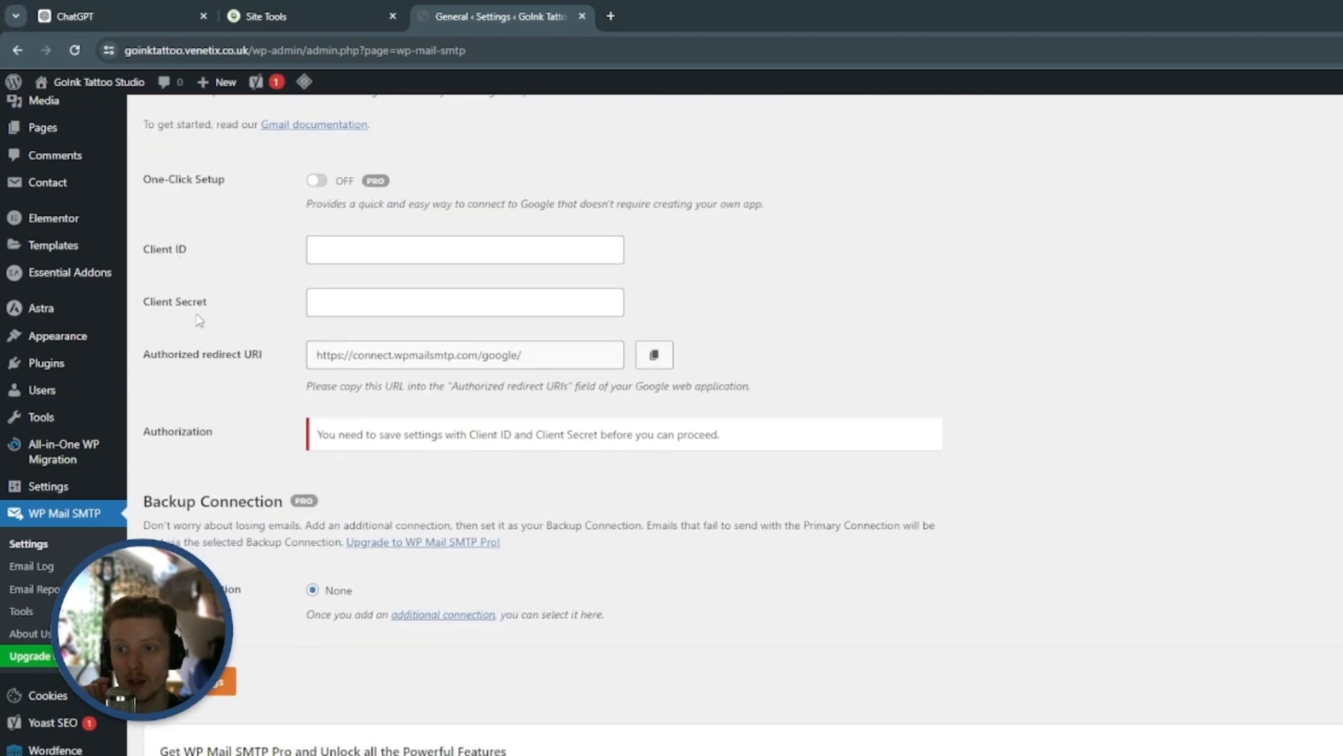
pyautogui.click(658, 358)
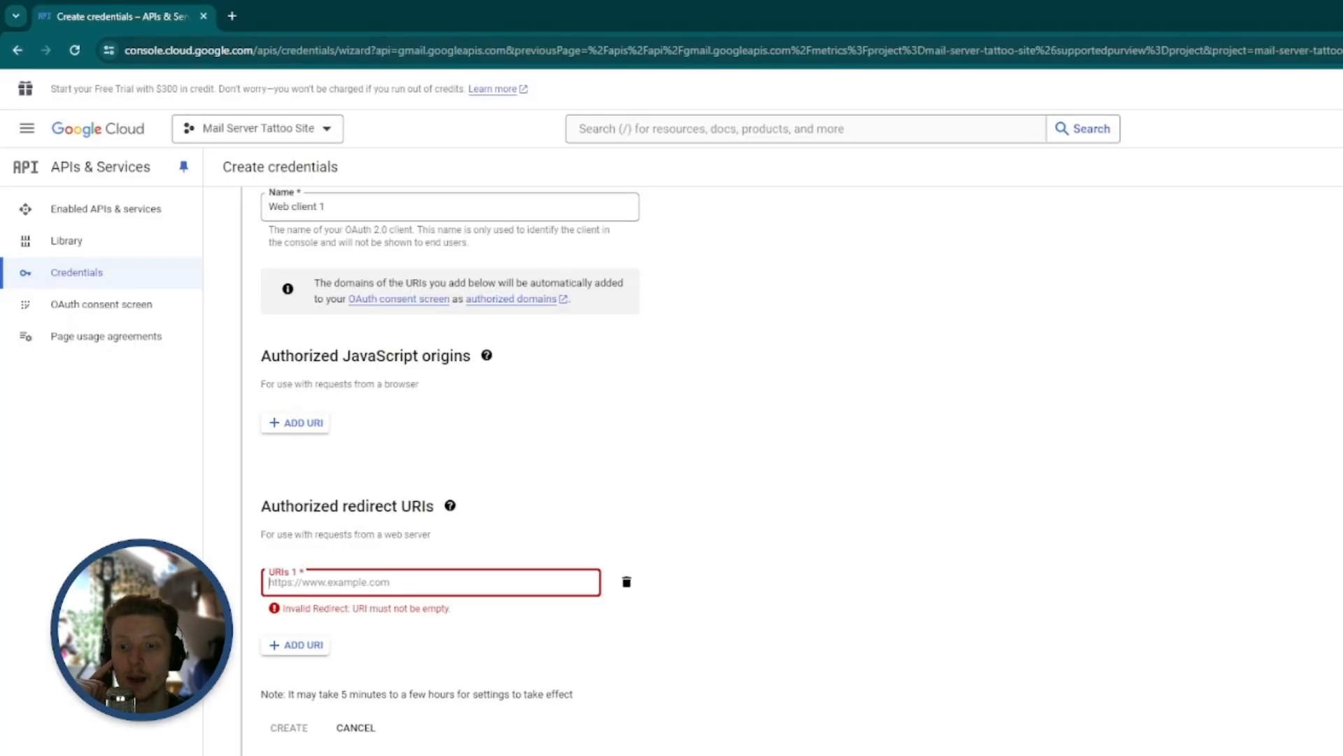
pyautogui.scroll(-1, 406, 623)
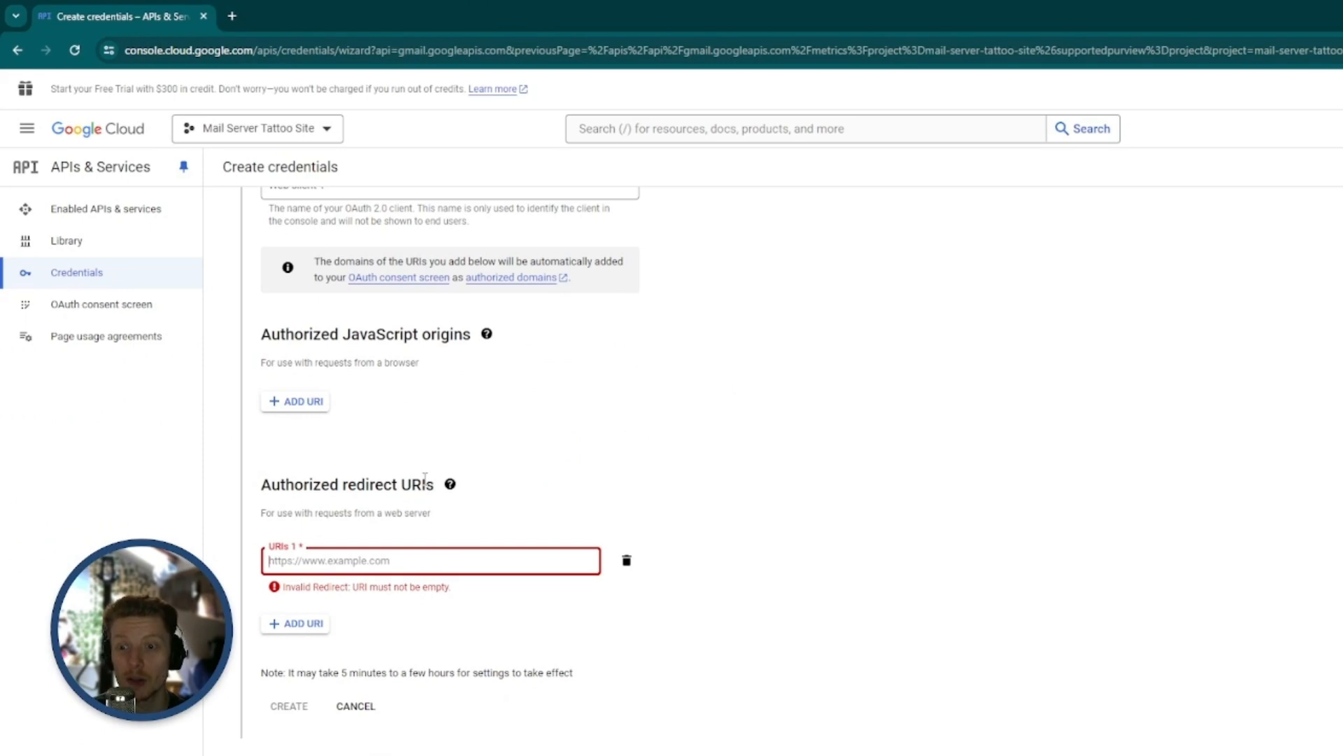
pyautogui.click(413, 559)
pyautogui.hotkey('ctrl', 'v')
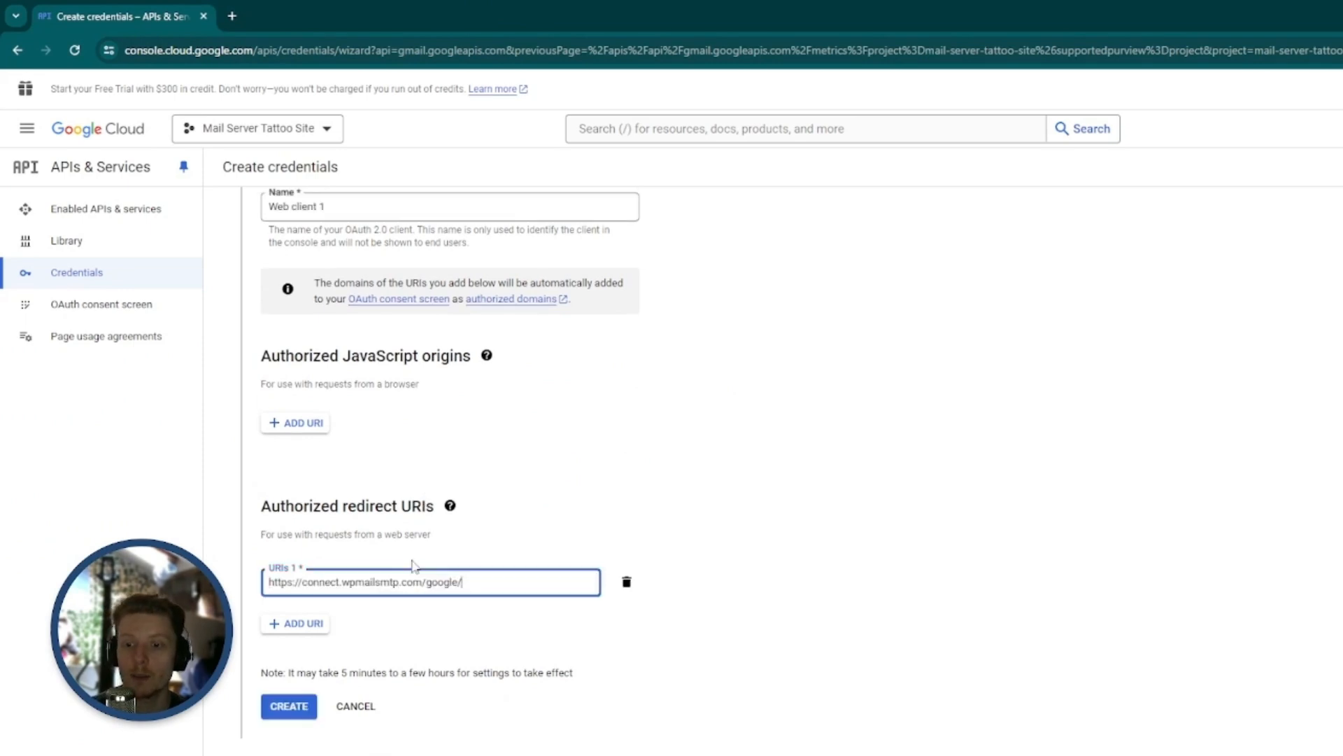
pyautogui.click(525, 697)
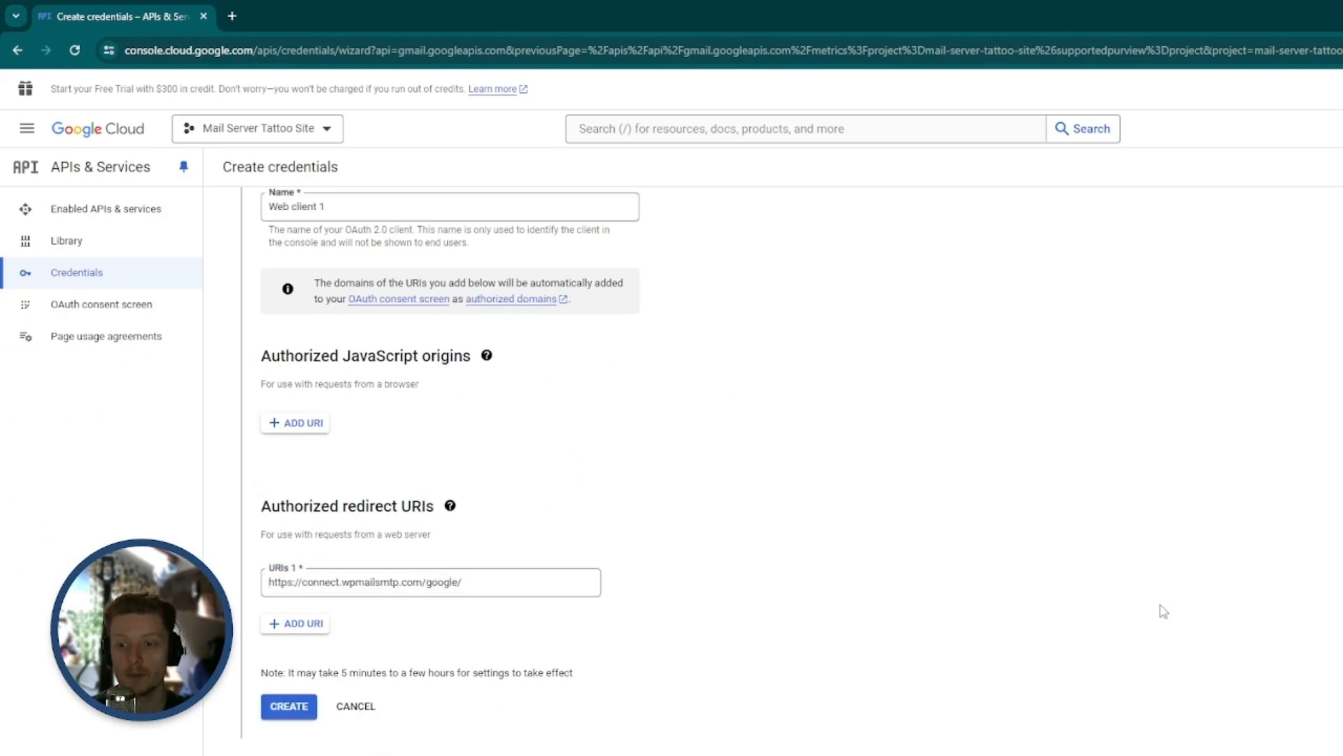
pyautogui.click(298, 708)
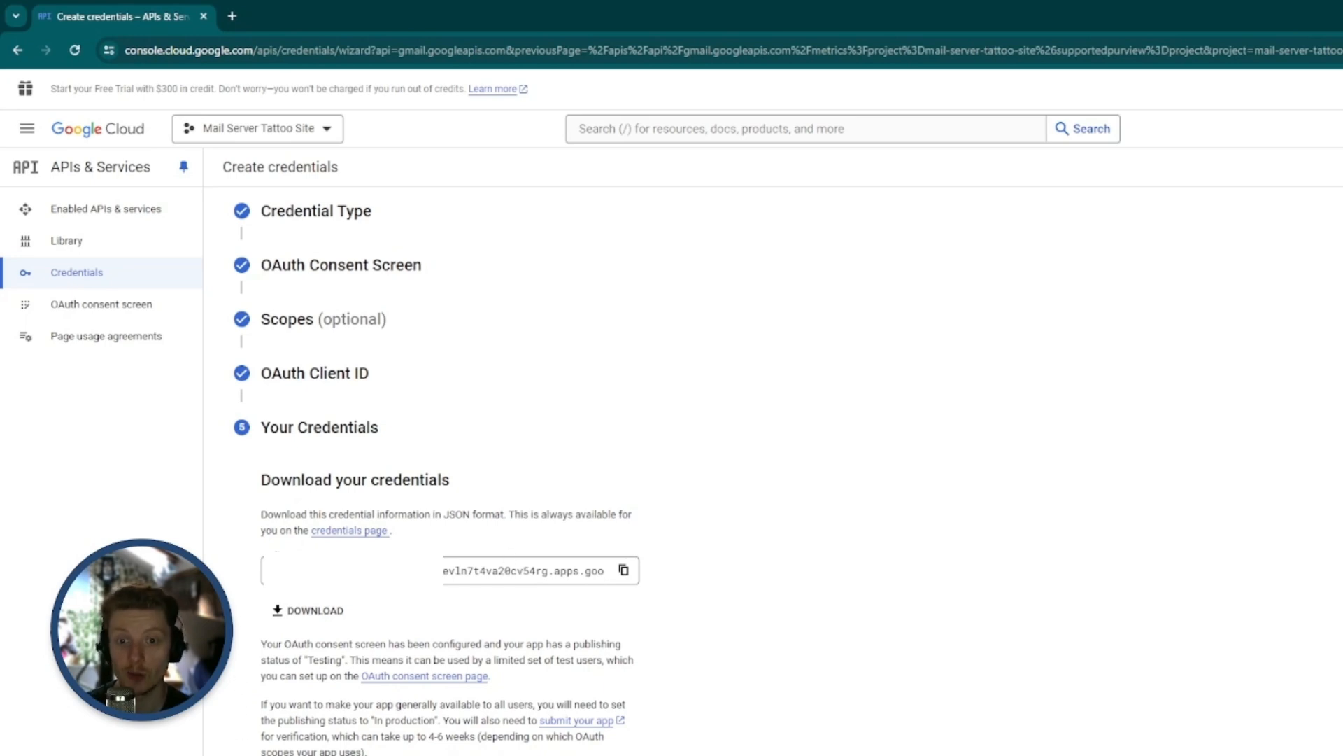
pyautogui.click(281, 755)
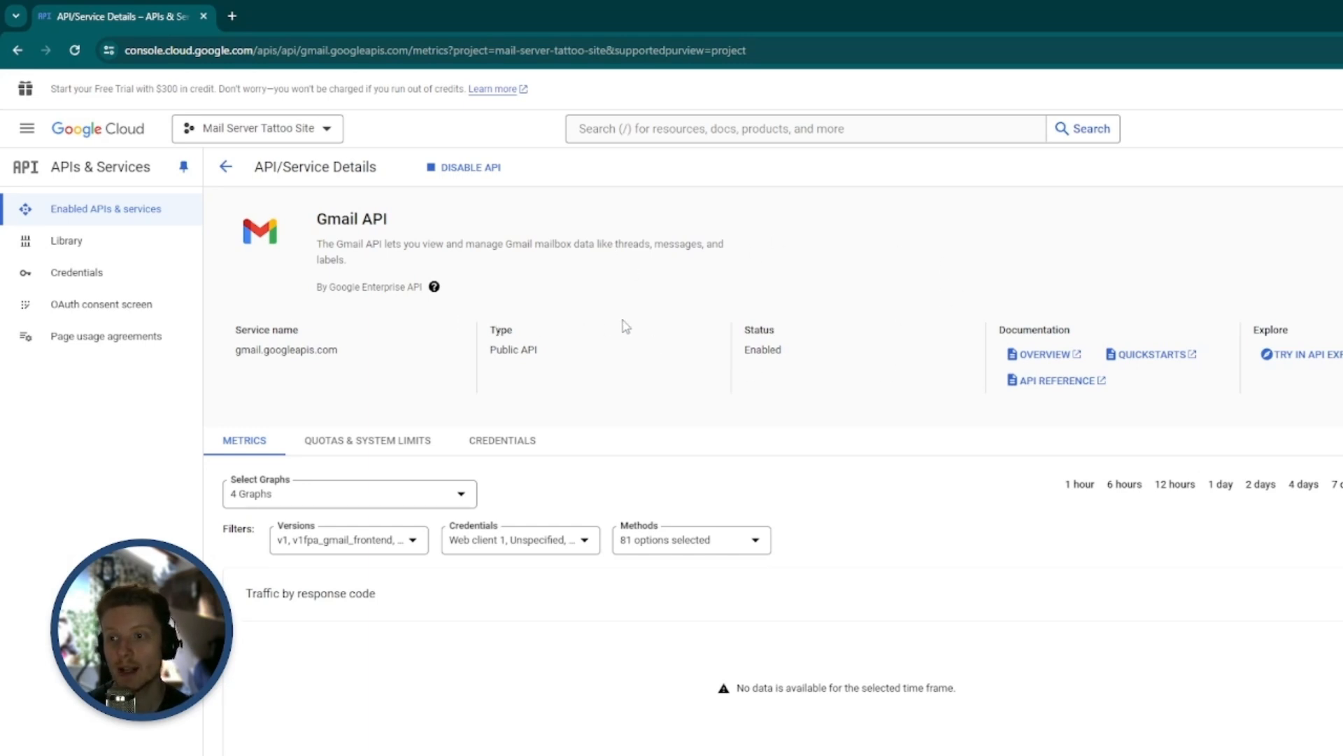
# Open the OAuth consent screen settings and publish the Mail Server Tattoo Site app to production
pyautogui.click(98, 317)
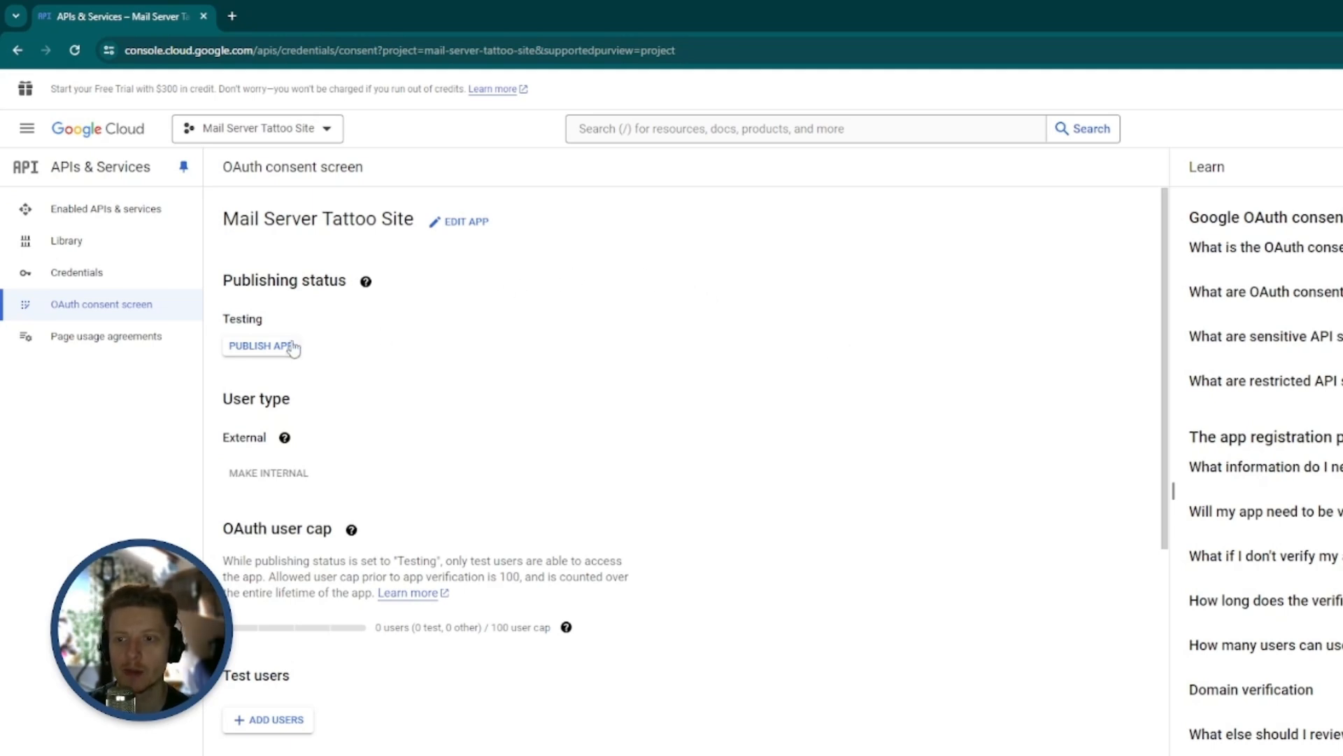
pyautogui.click(279, 347)
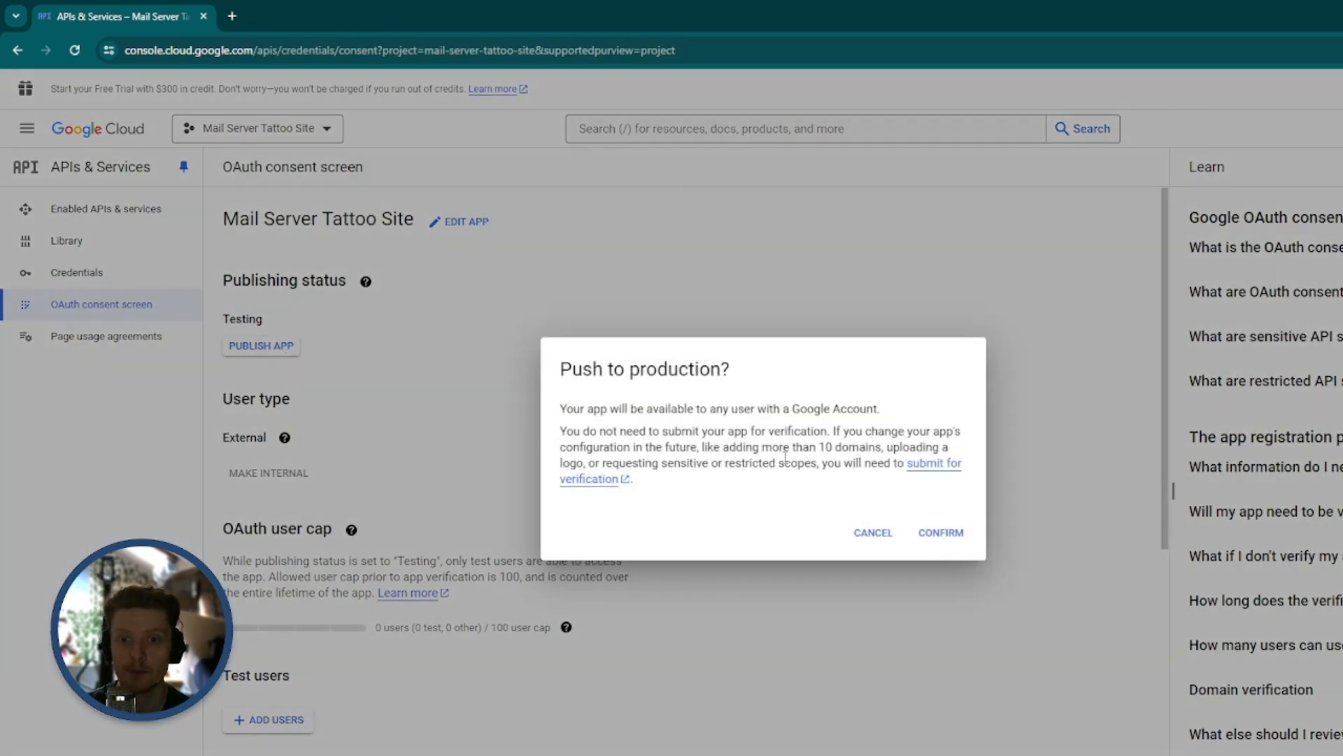
pyautogui.click(945, 532)
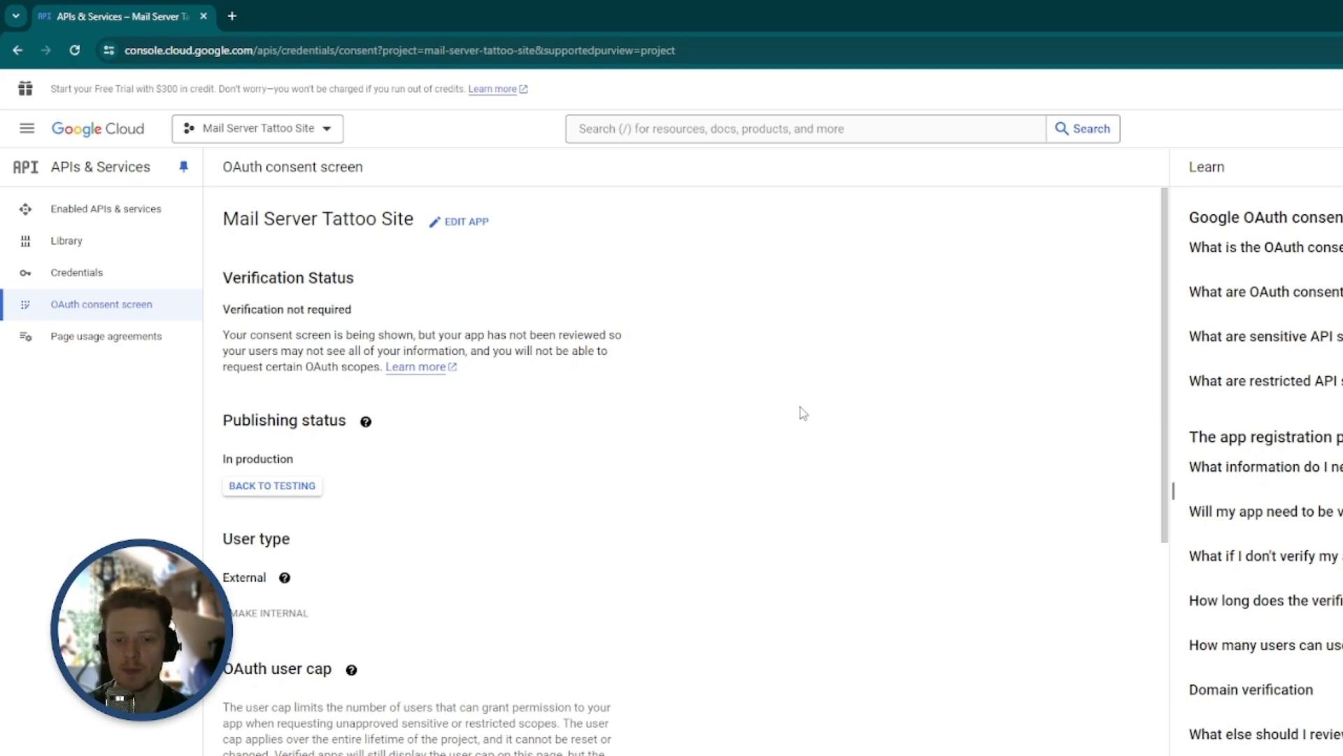
# Open the Web client 1 OAuth client from the credentials list and copy its Client ID
pyautogui.click(98, 277)
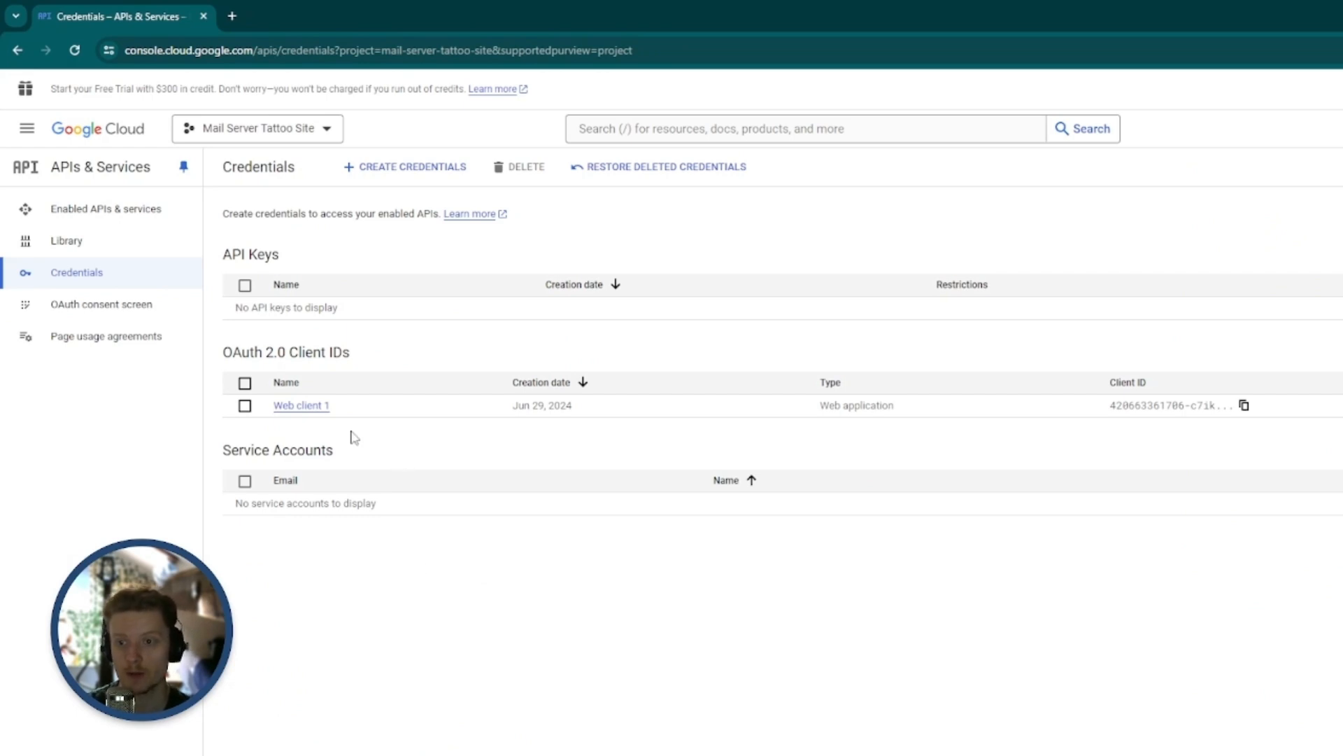
pyautogui.click(304, 414)
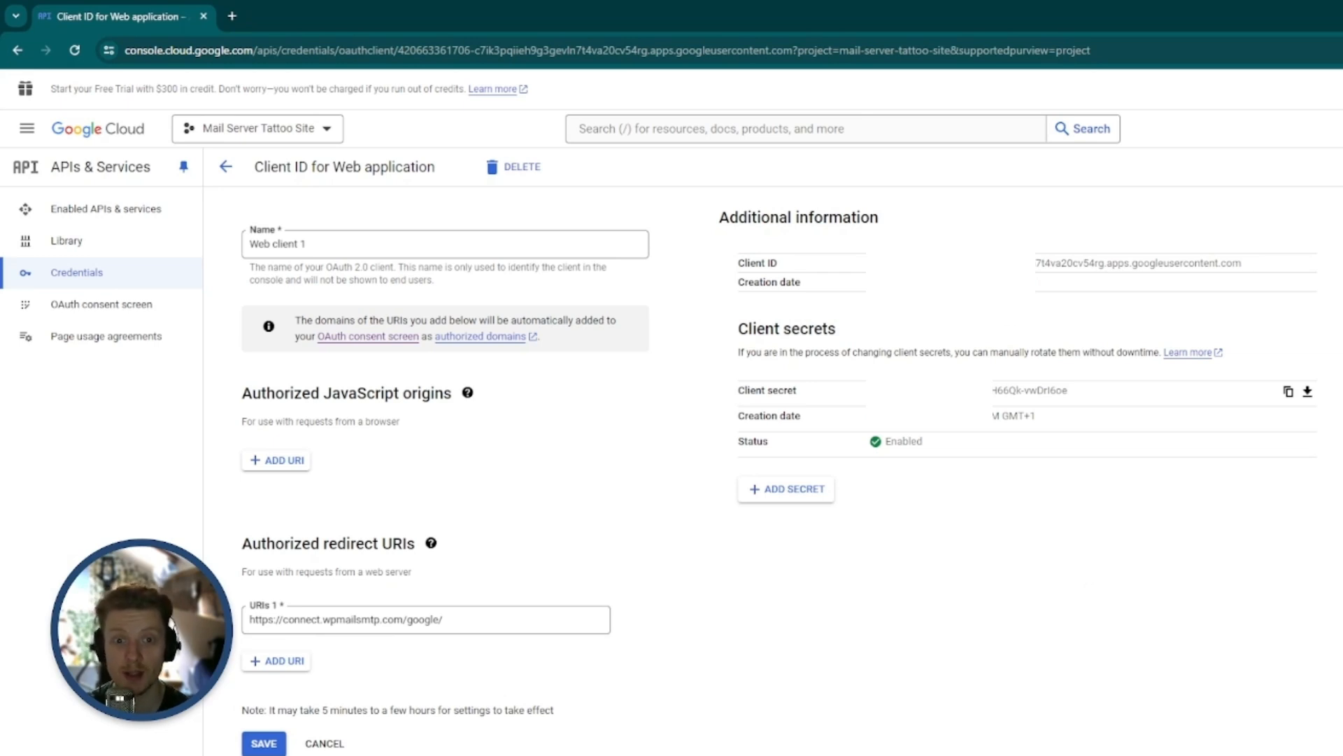
pyautogui.tripleClick(947, 264)
pyautogui.rightClick(948, 264)
pyautogui.click(976, 279)
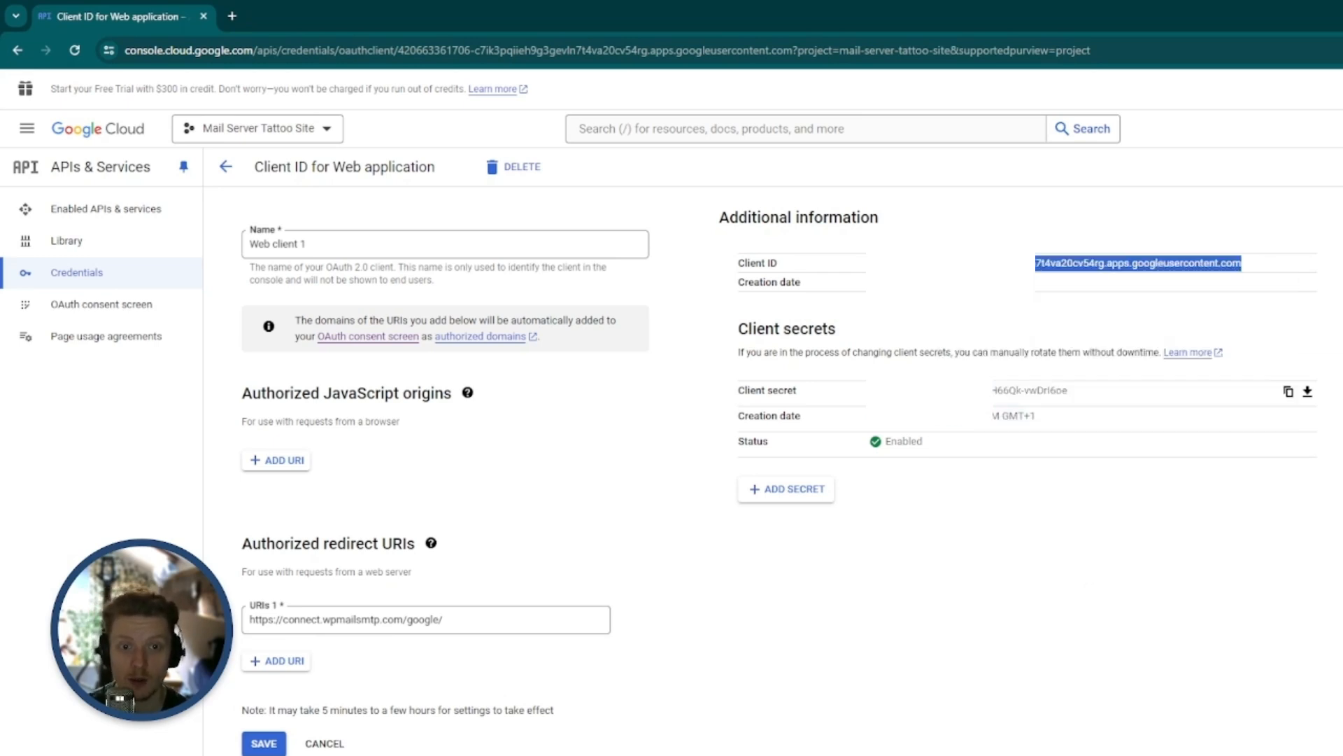
# Switch to the WP Mail SMTP settings in WordPress and paste the copied value as the Client ID
pyautogui.hotkey('alt', 'Tab')
pyautogui.click(840, 243)
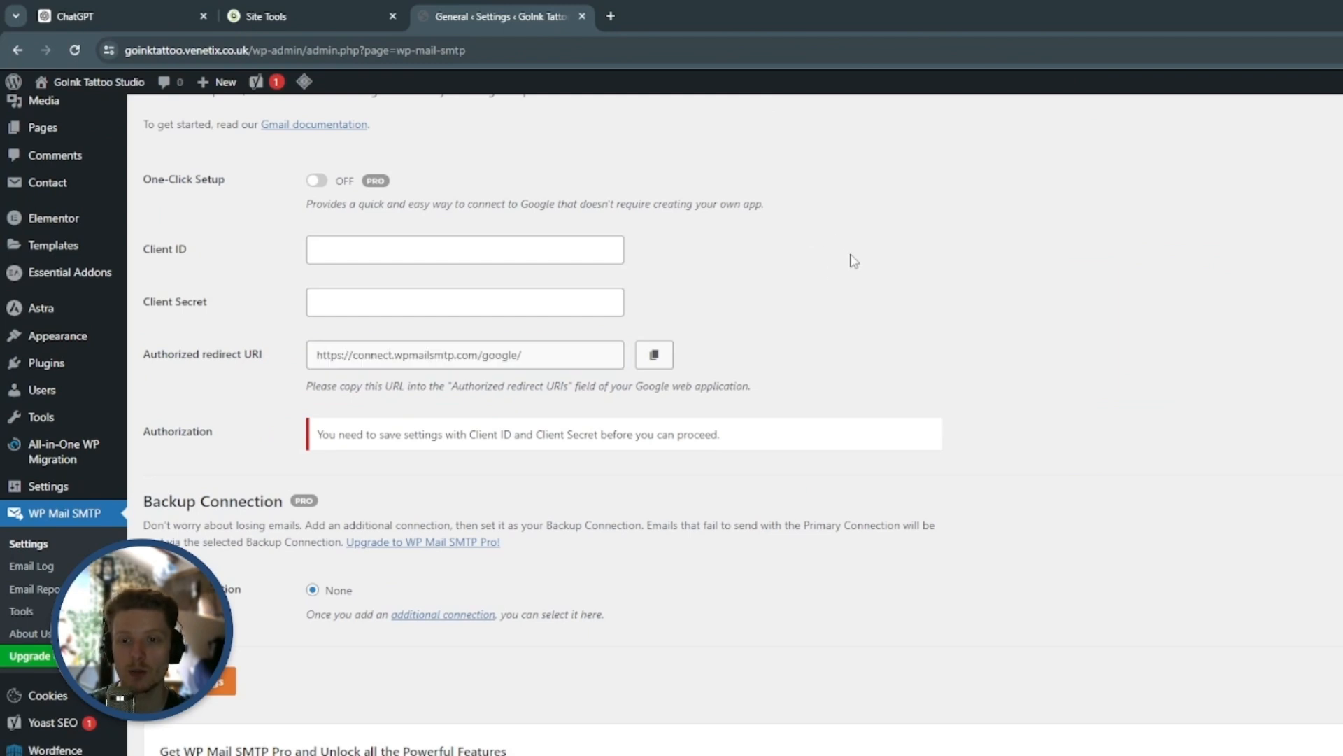
pyautogui.hotkey('ctrl', 'v')
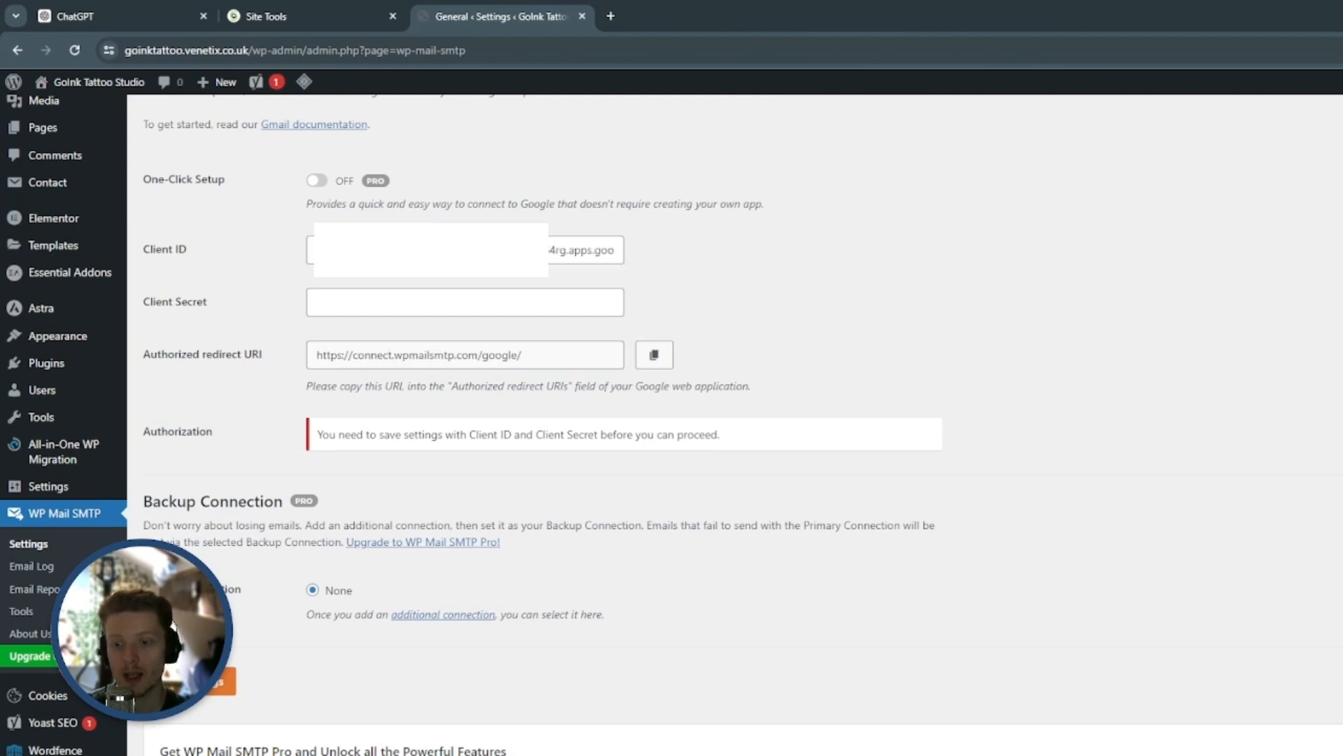
# Return to the Web client 1 details in Google Cloud and copy the client secret
pyautogui.click(334, 752)
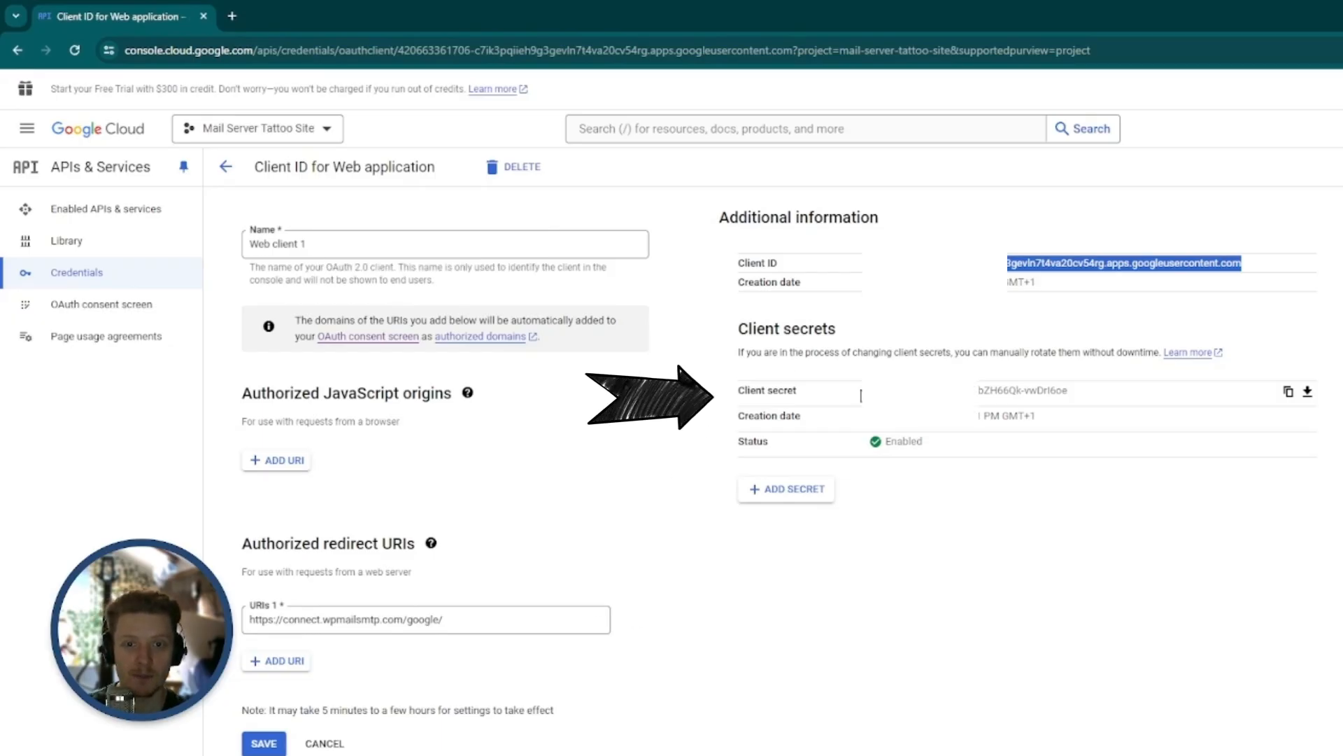
pyautogui.tripleClick(901, 392)
pyautogui.rightClick(904, 392)
pyautogui.click(927, 405)
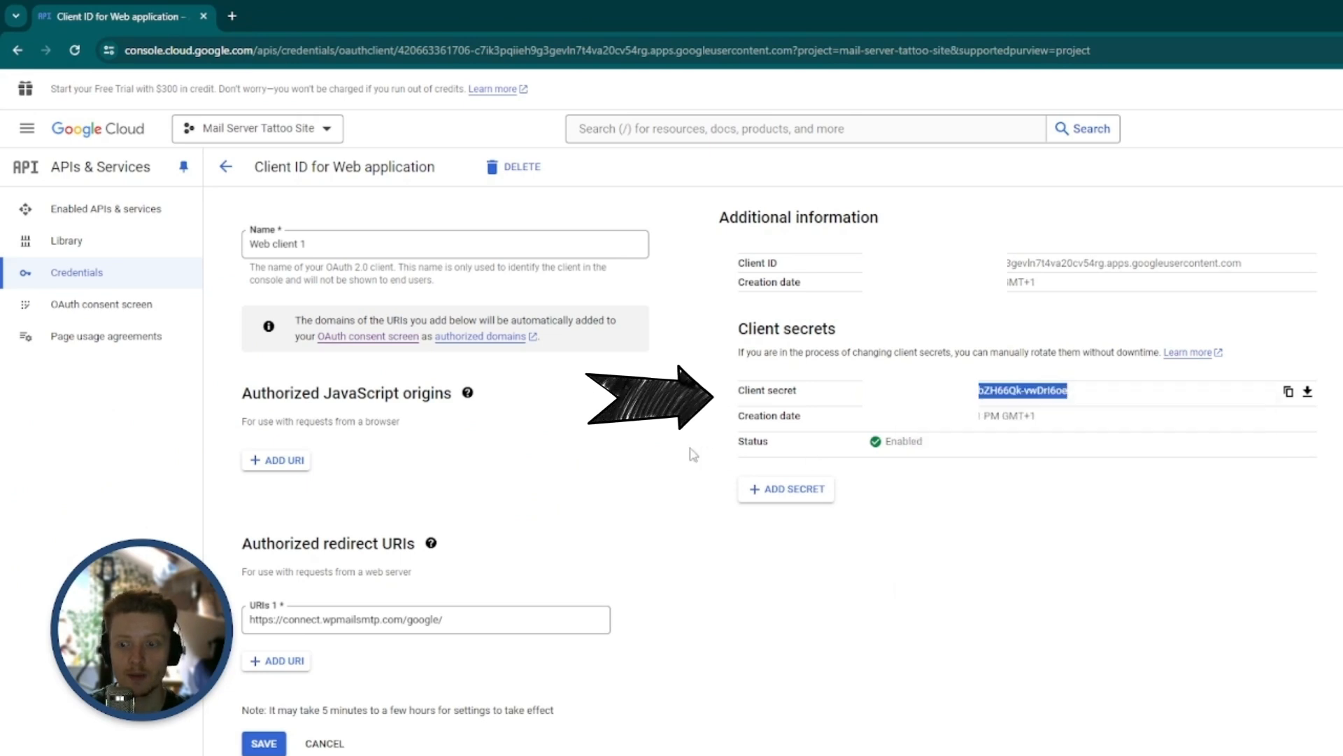
# Switch to the WP Mail SMTP settings, paste the client secret into the Client Secret field and save the settings
pyautogui.click(258, 747)
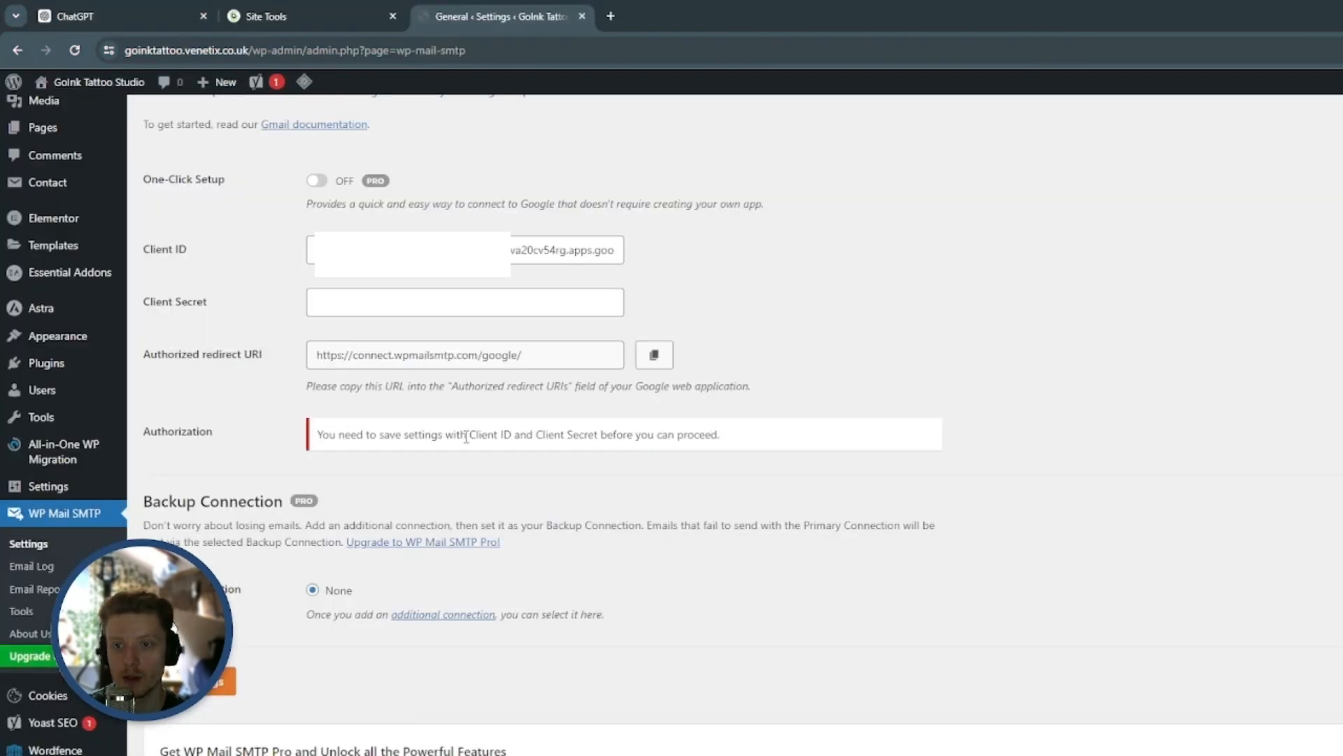
pyautogui.click(469, 306)
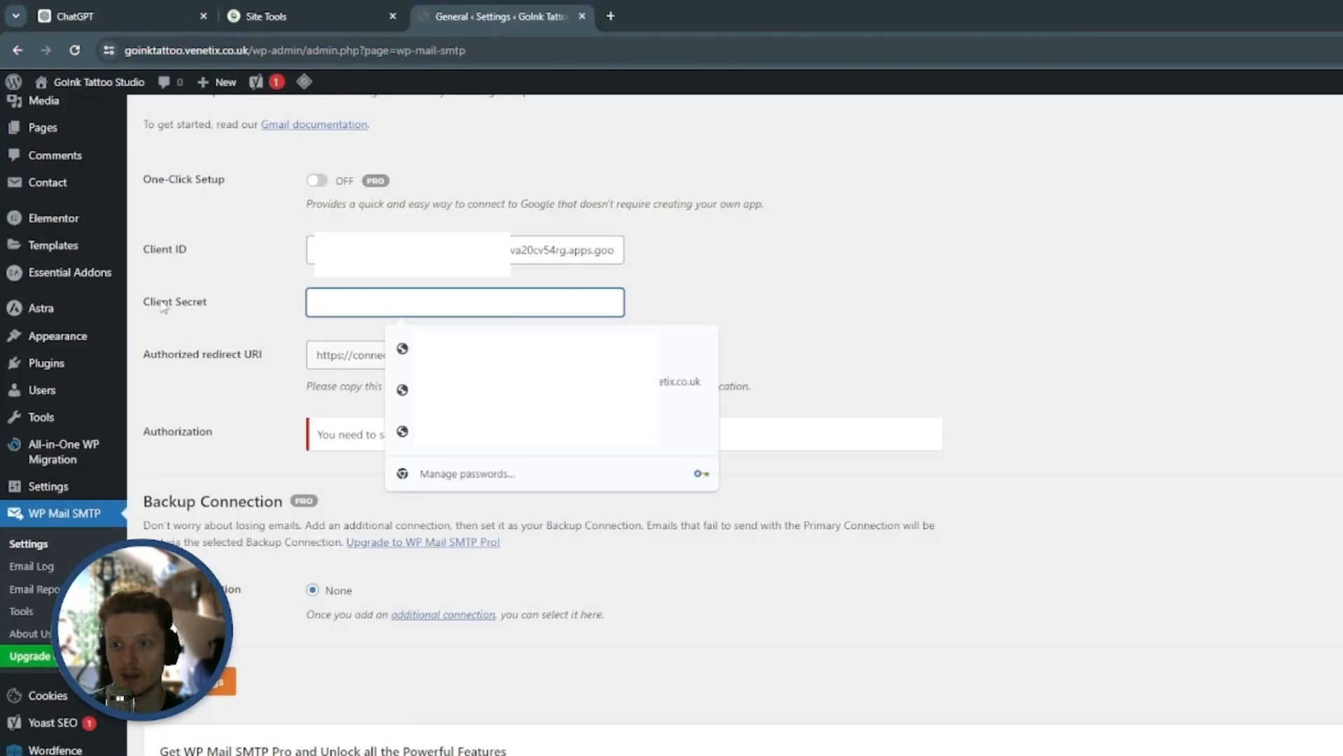
pyautogui.hotkey('ctrl', 'v')
pyautogui.click(790, 294)
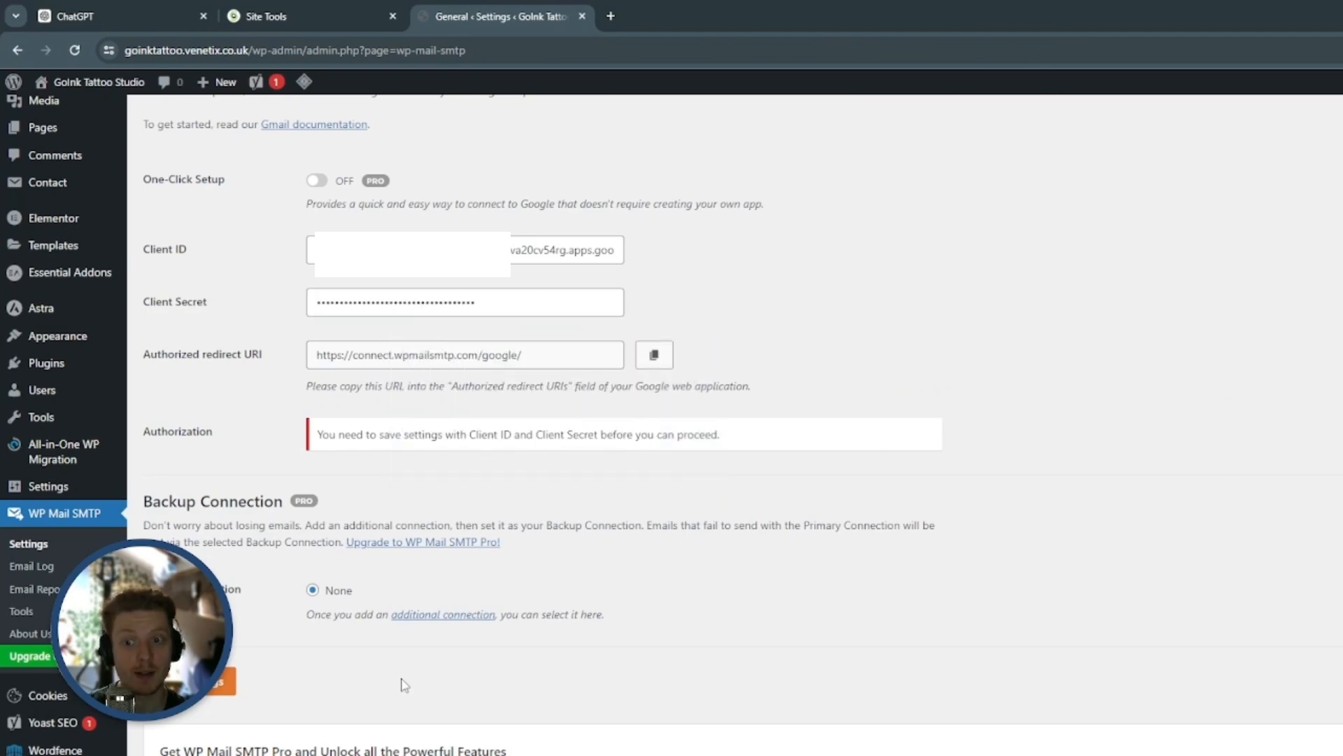
pyautogui.scroll(-5, 376, 655)
pyautogui.click(230, 372)
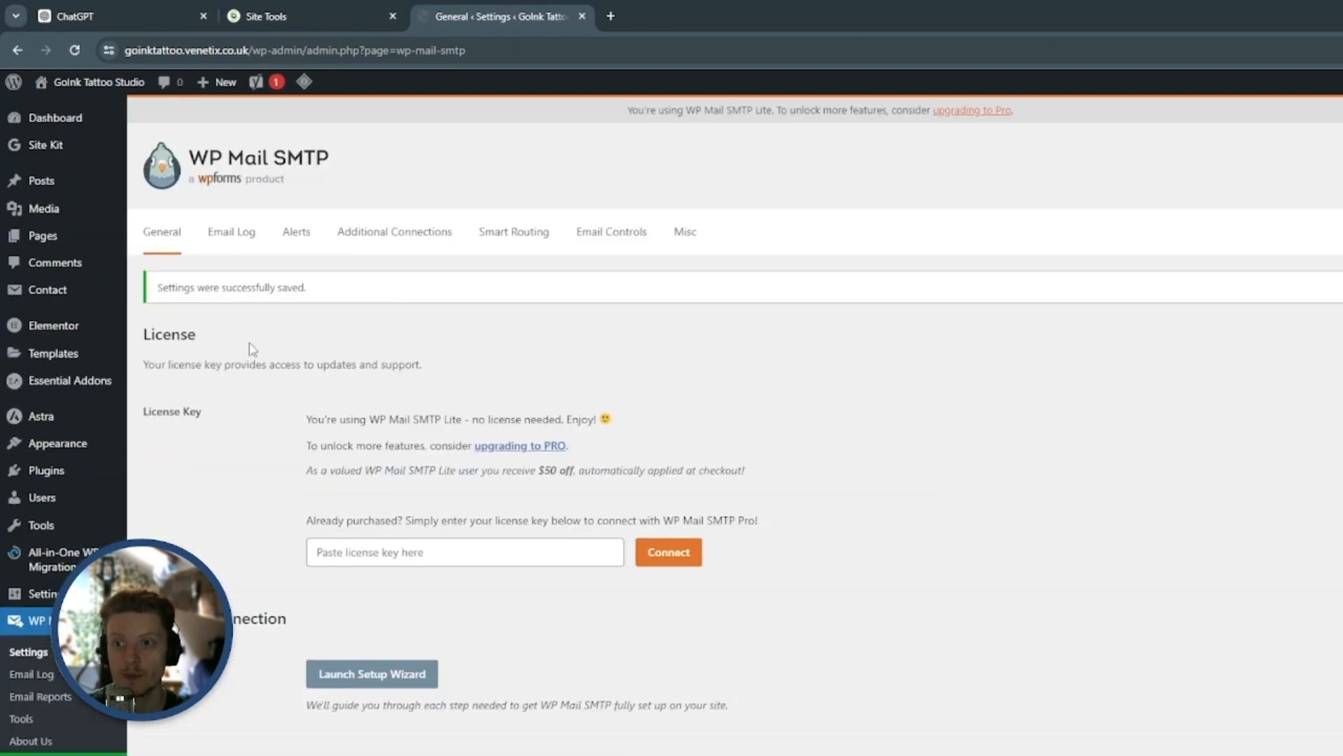
pyautogui.moveTo(170, 286); pyautogui.dragTo(345, 318)
pyautogui.click(340, 318)
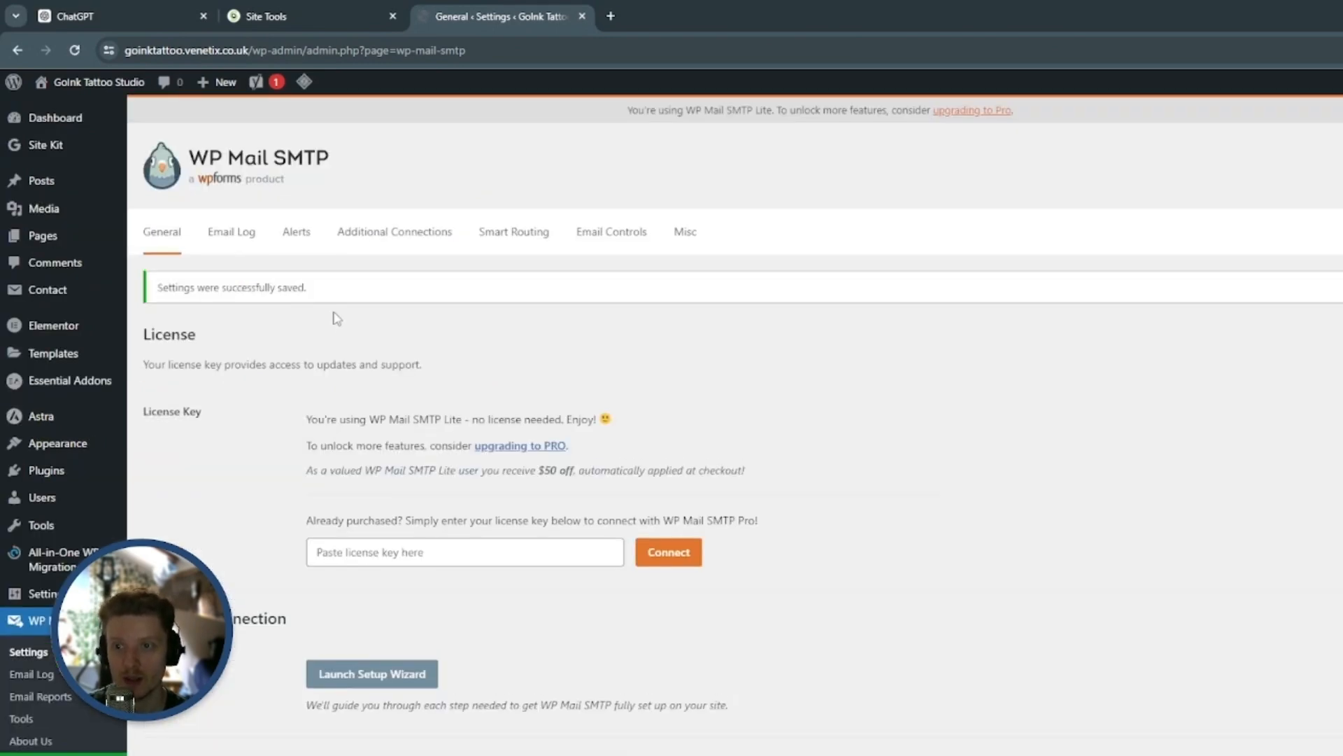
# Start the Gmail mailer authorization that allows the plugin to send emails using the Google account
pyautogui.scroll(-3, 320, 288)
pyautogui.scroll(3, 224, 472)
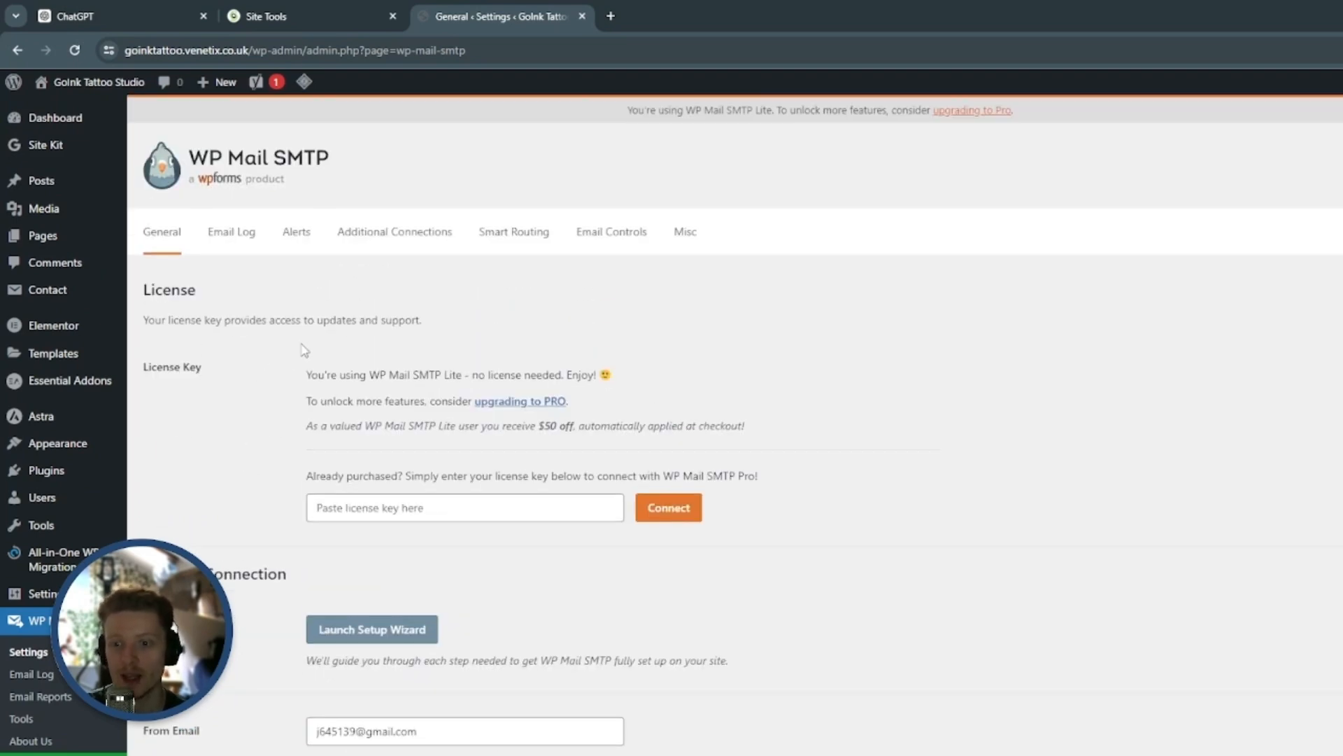
pyautogui.scroll(-10, 301, 349)
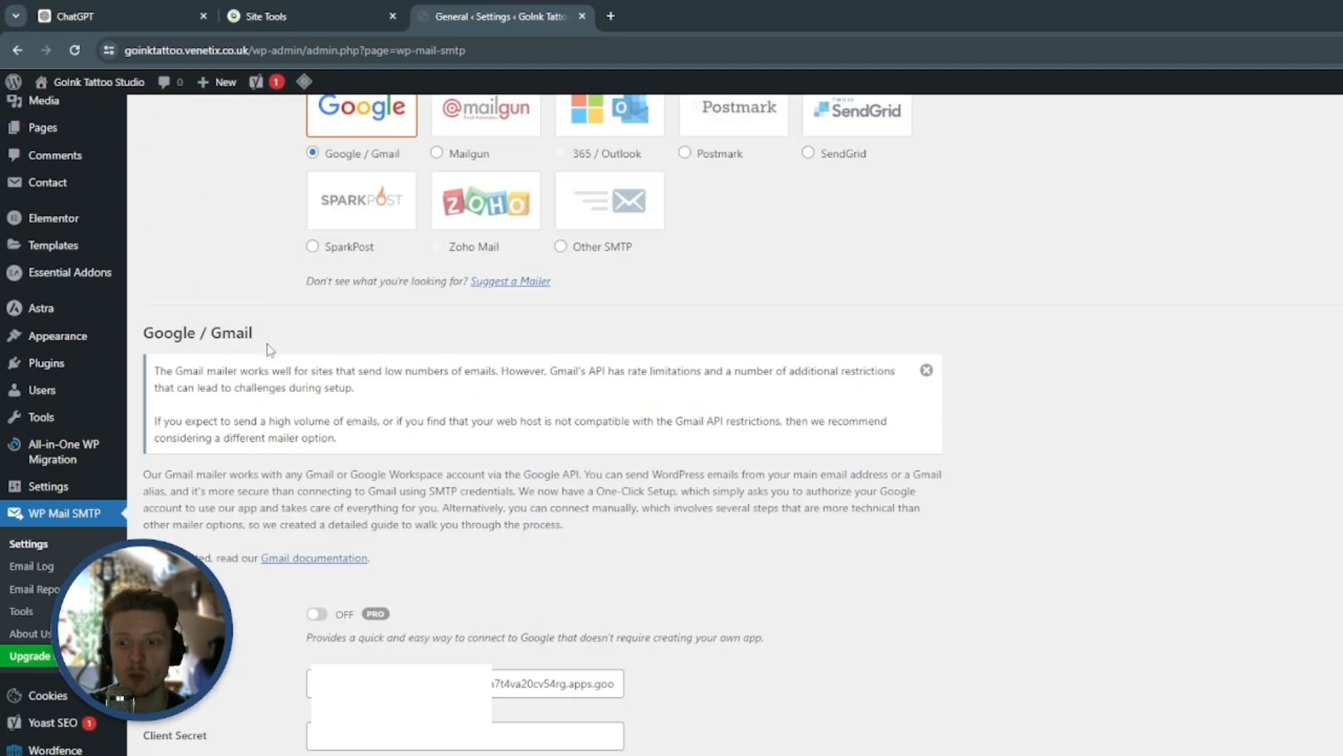
pyautogui.scroll(-8, 270, 349)
pyautogui.doubleClick(183, 309)
pyautogui.click(272, 344)
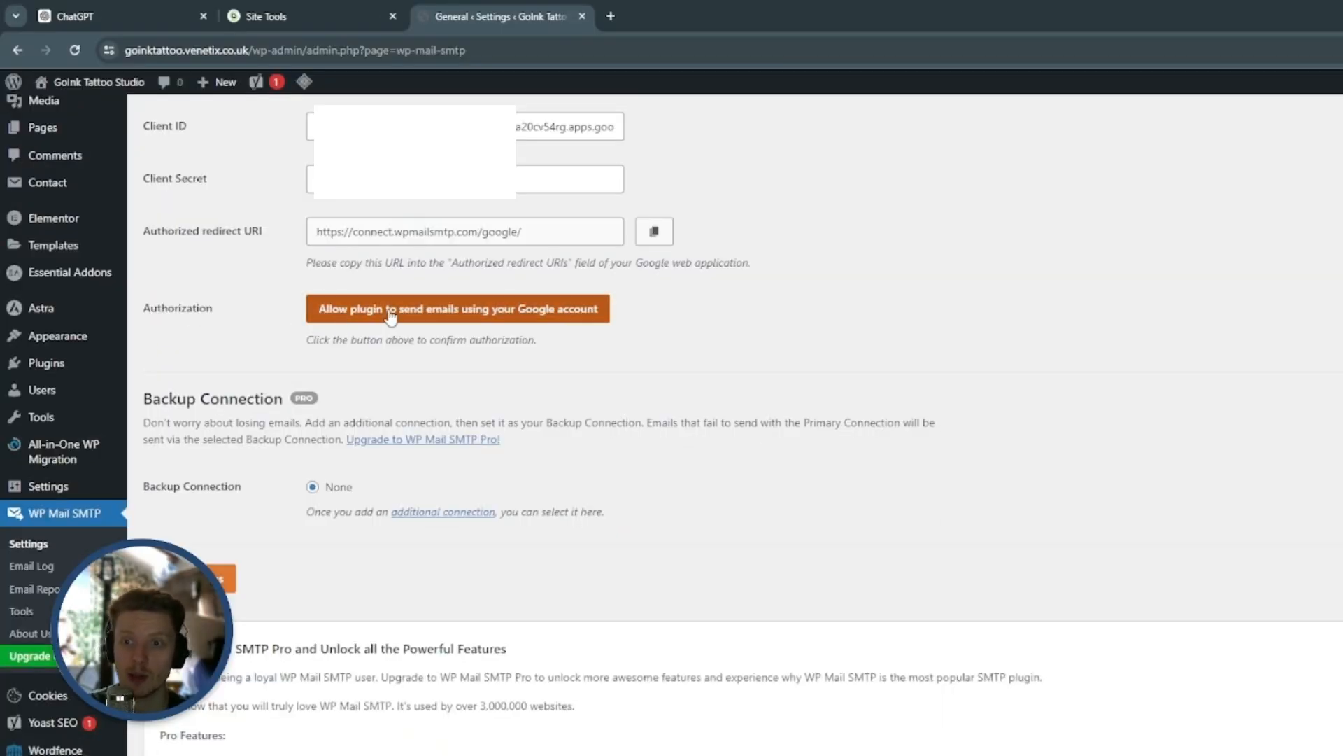
pyautogui.click(501, 315)
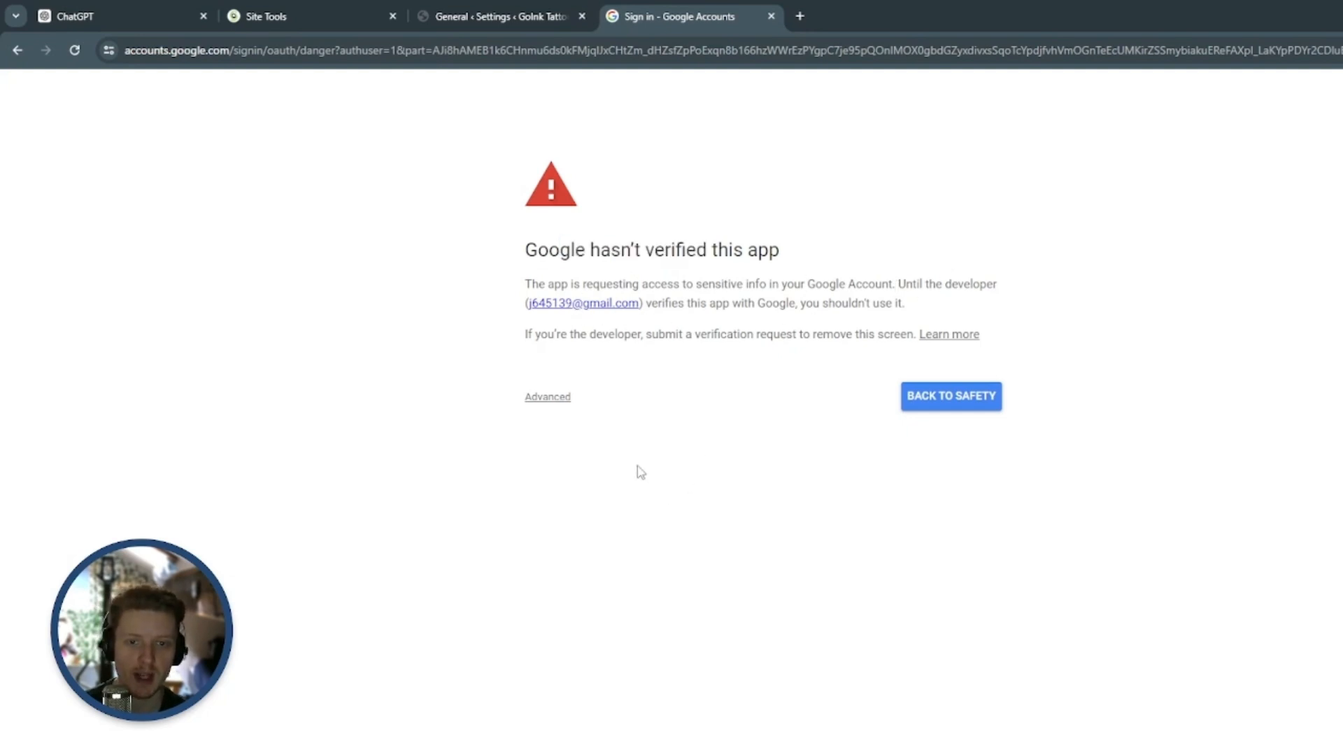
# Proceed past the unverified-app warning to wpmailsmtp.com and grant it access to the Google account's Gmail
pyautogui.click(557, 401)
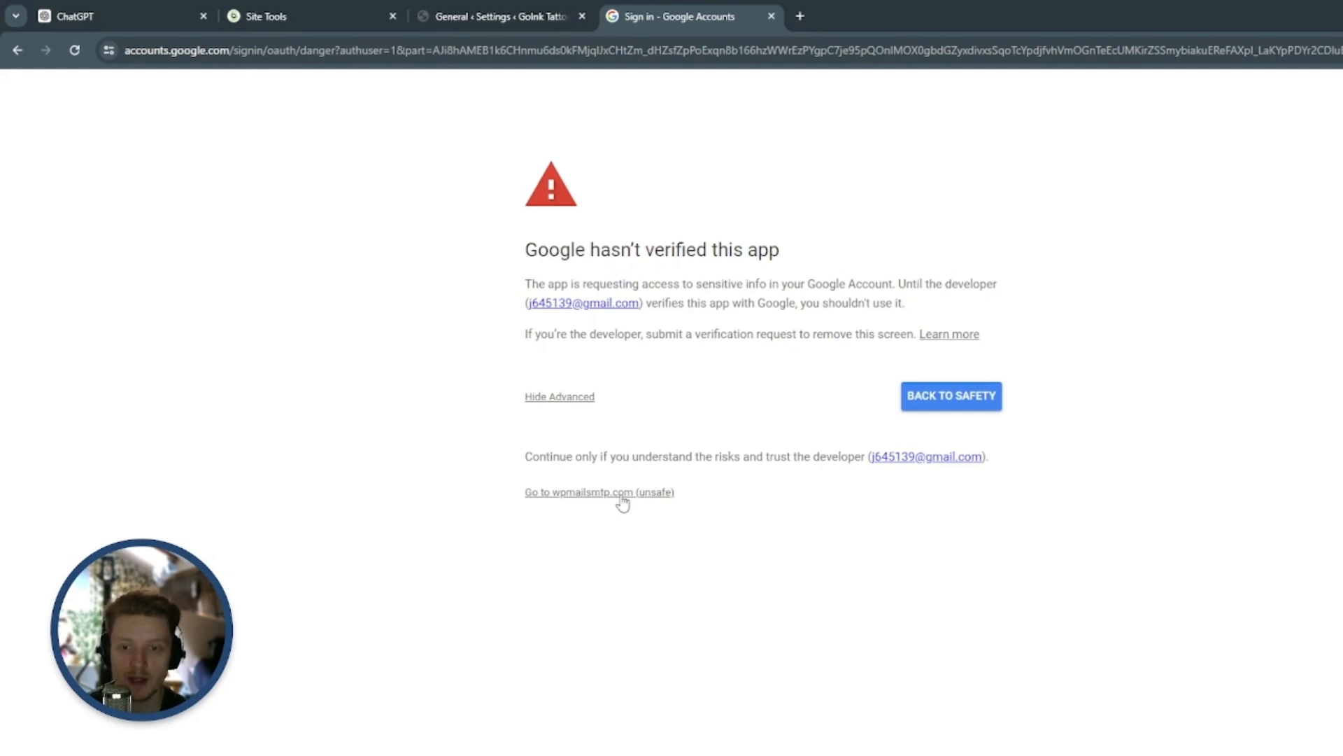
pyautogui.click(597, 494)
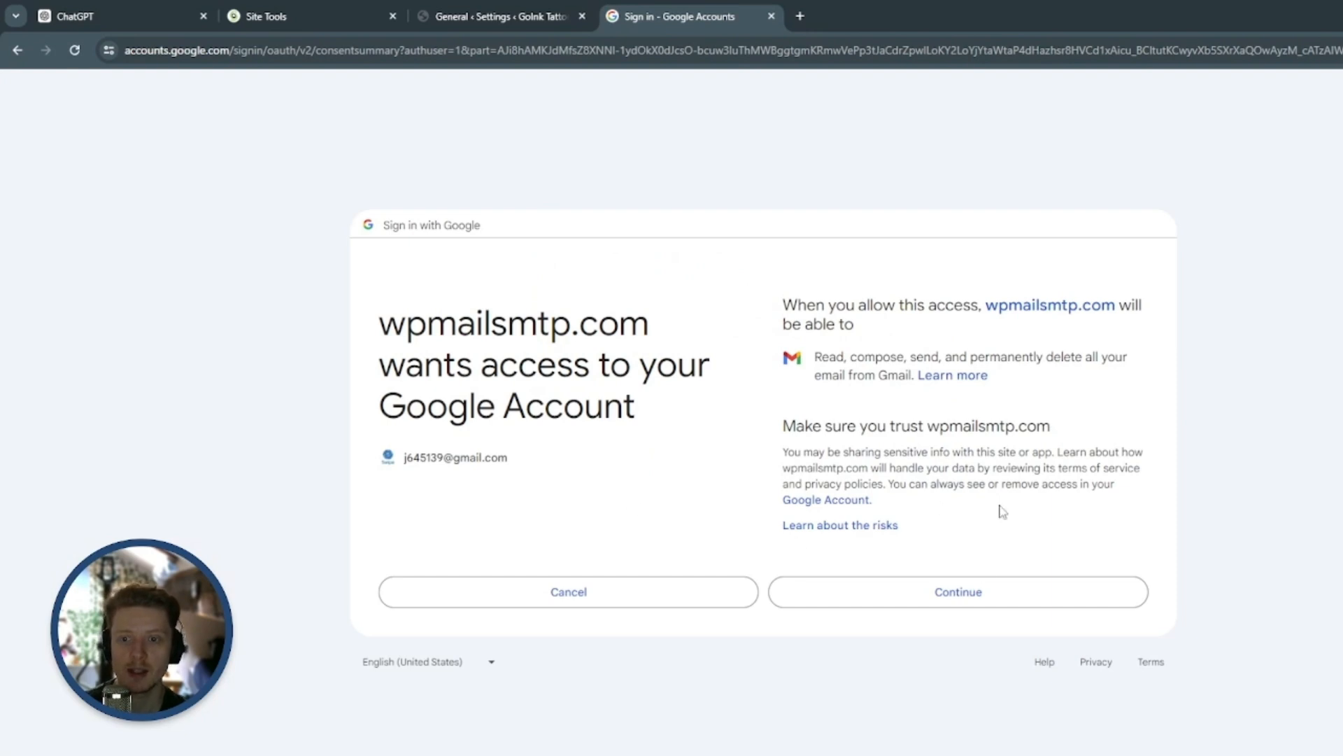
pyautogui.click(964, 592)
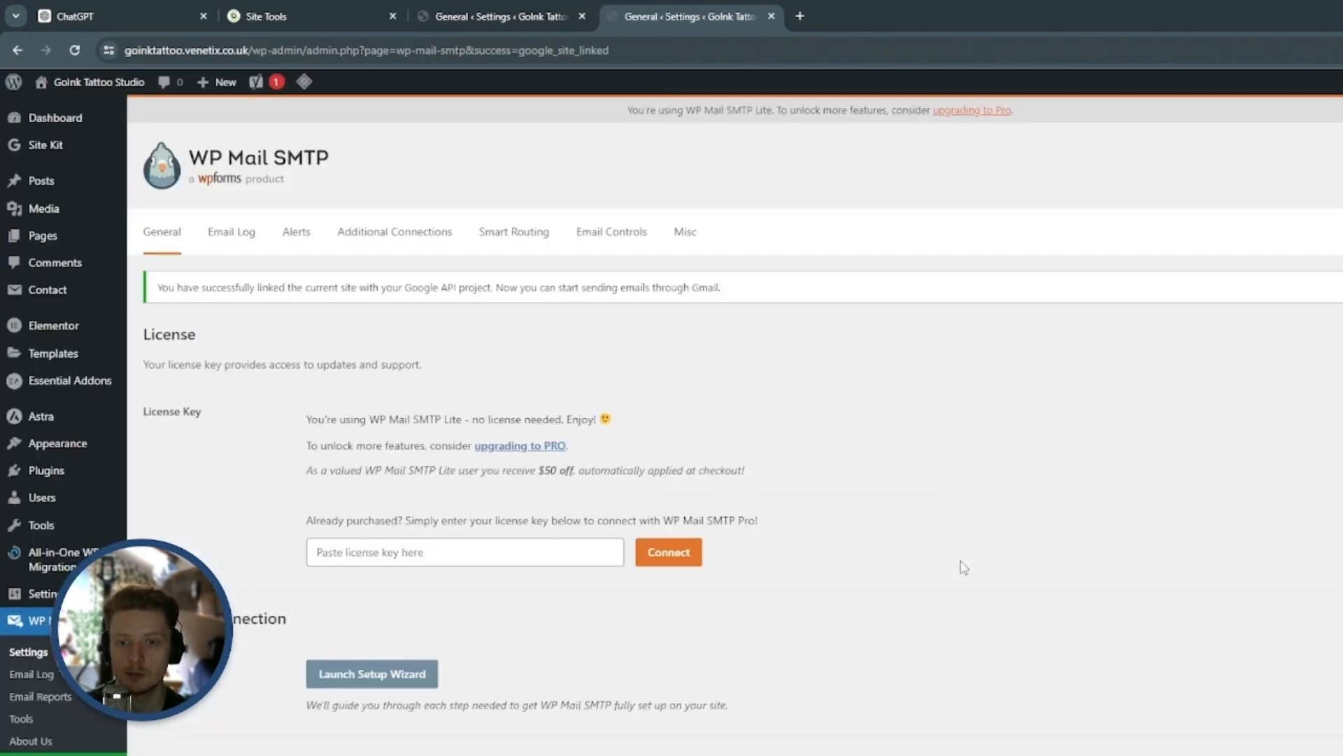
pyautogui.doubleClick(253, 287)
pyautogui.tripleClick(252, 287)
pyautogui.click(272, 310)
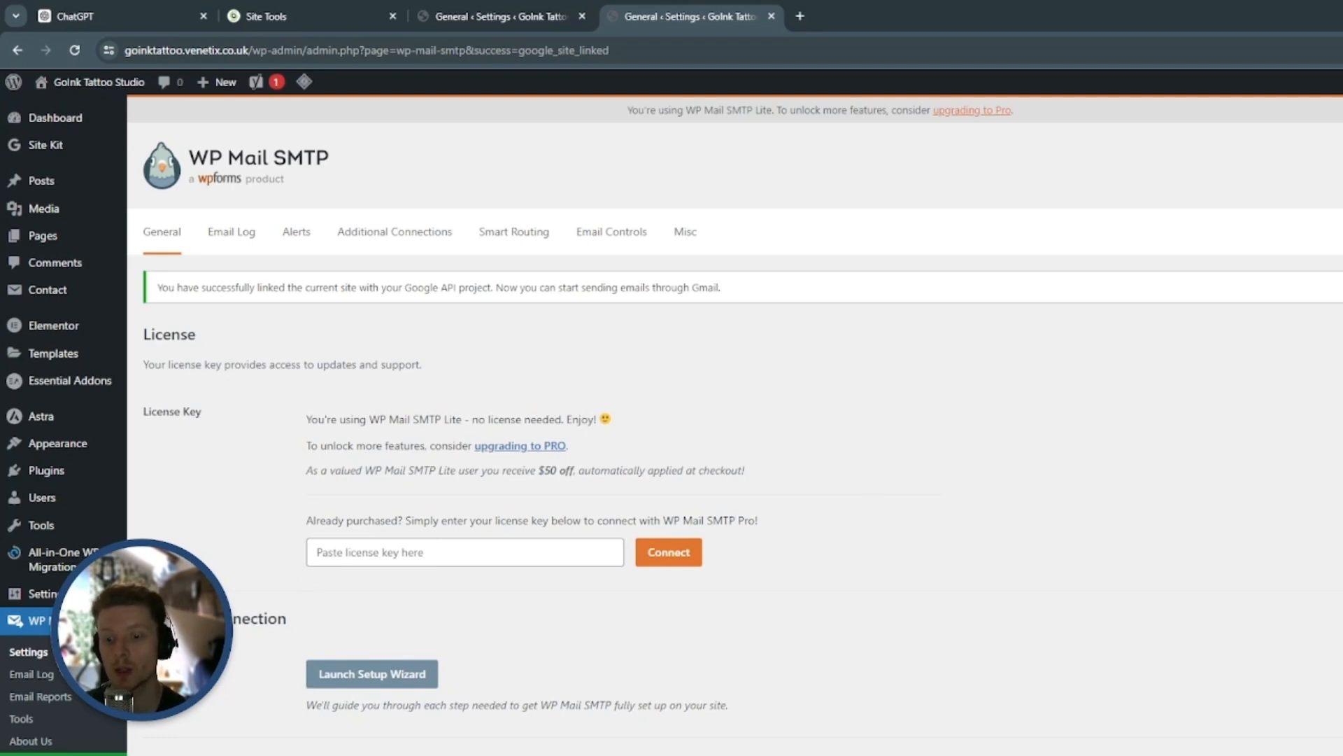
# Send an HTML test email from the WP Mail SMTP tools to the prefilled address and view it in Gmail
pyautogui.click(333, 735)
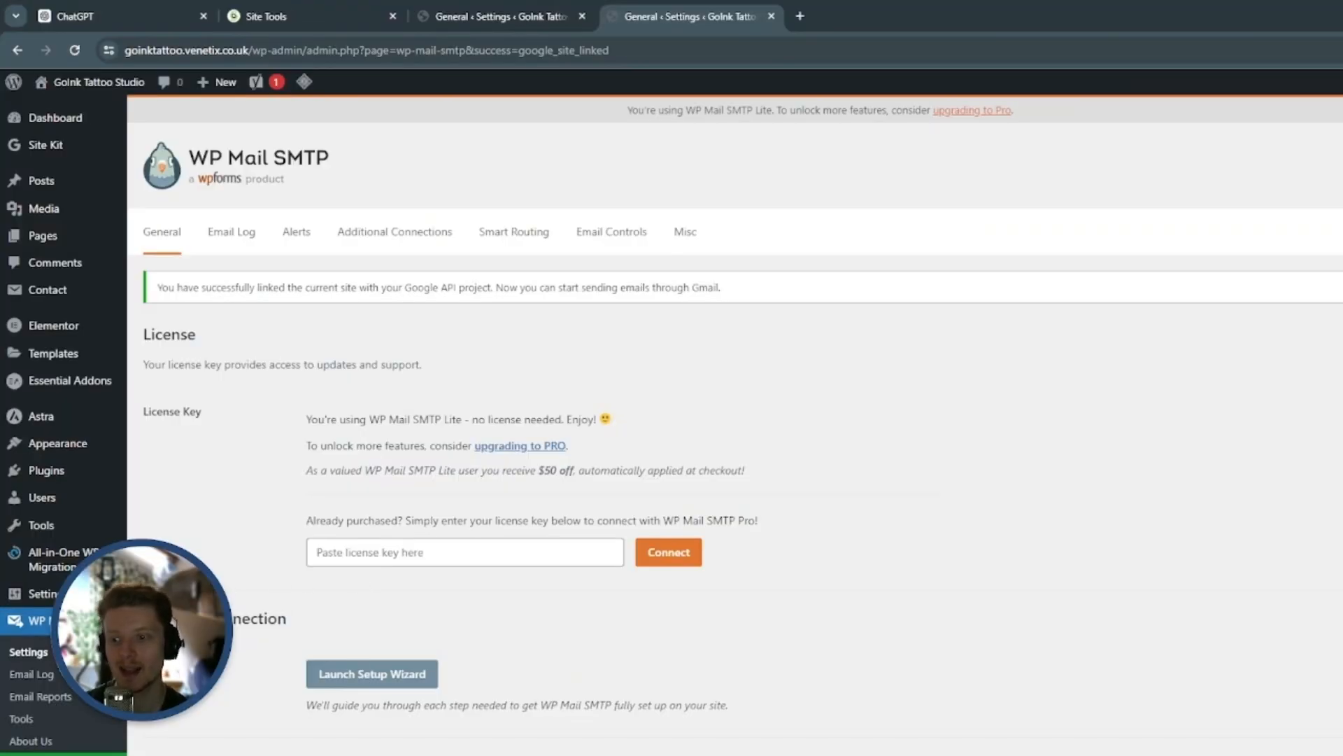
pyautogui.scroll(-3, 87, 521)
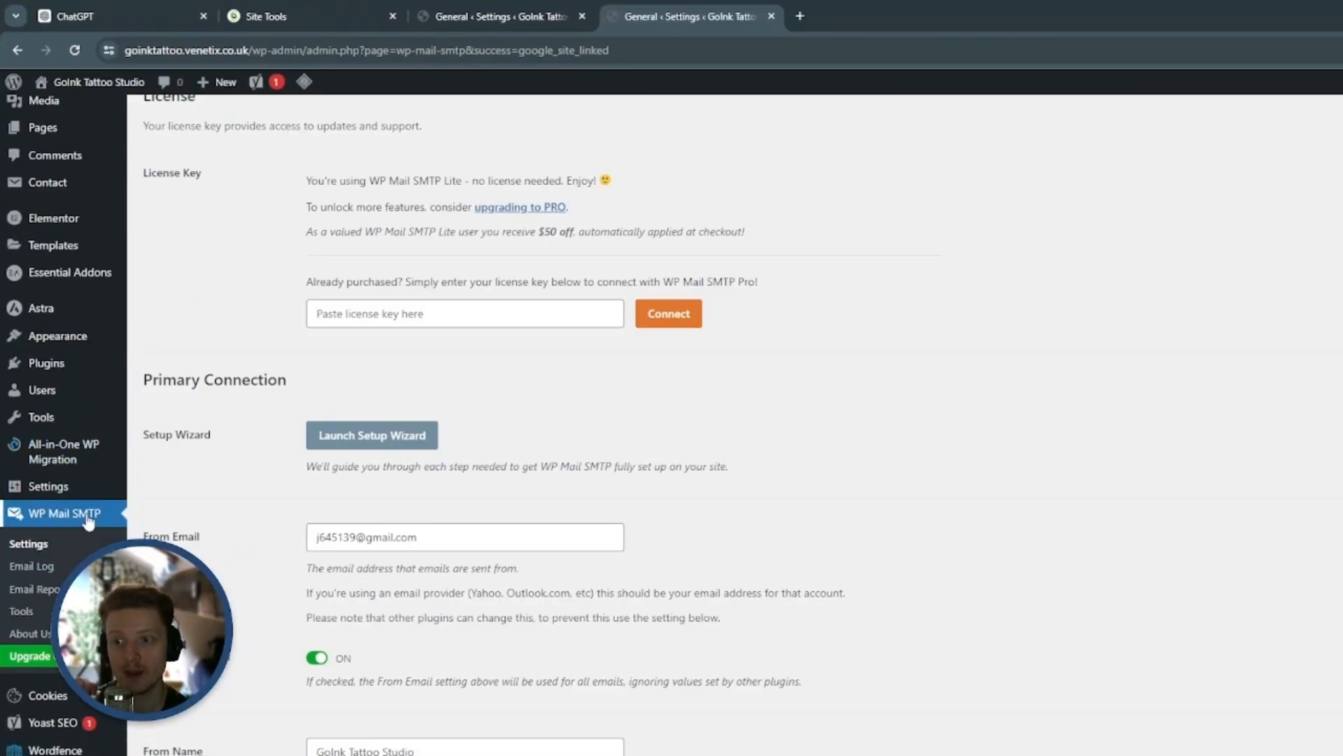
pyautogui.click(21, 611)
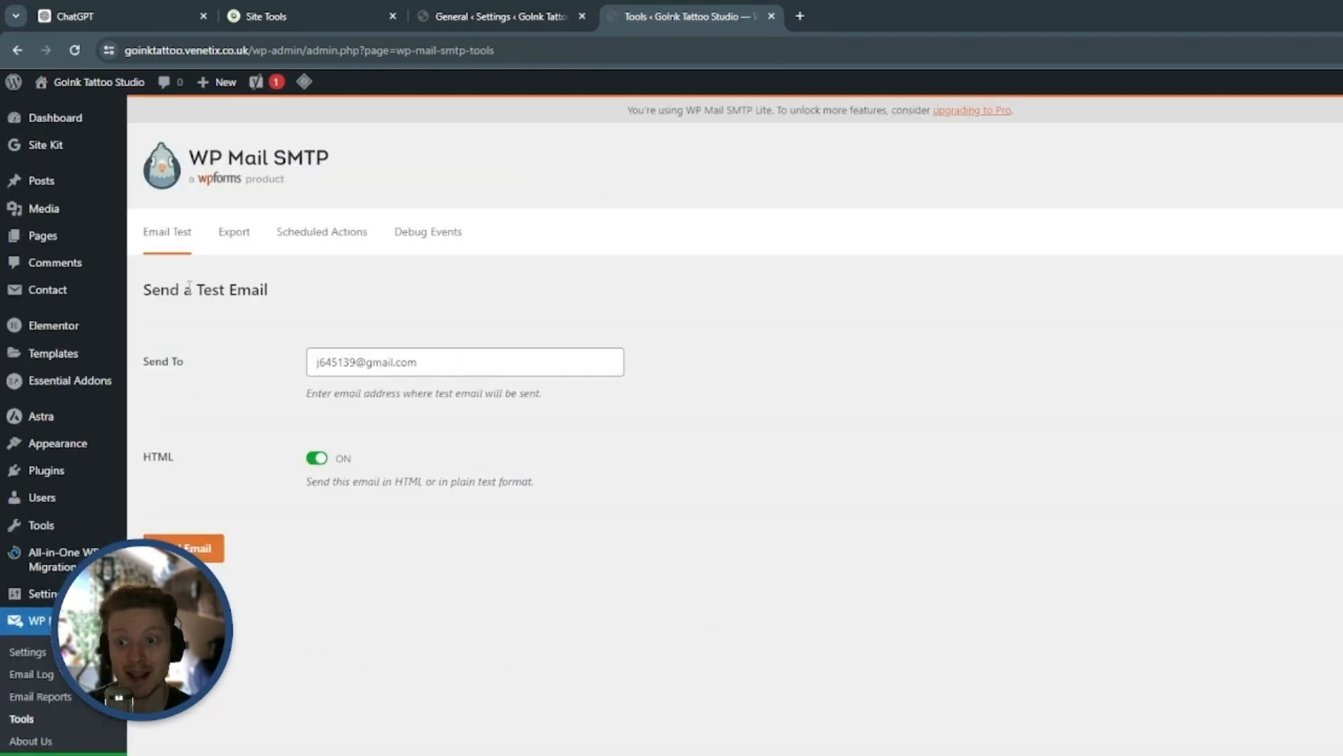
pyautogui.click(256, 374)
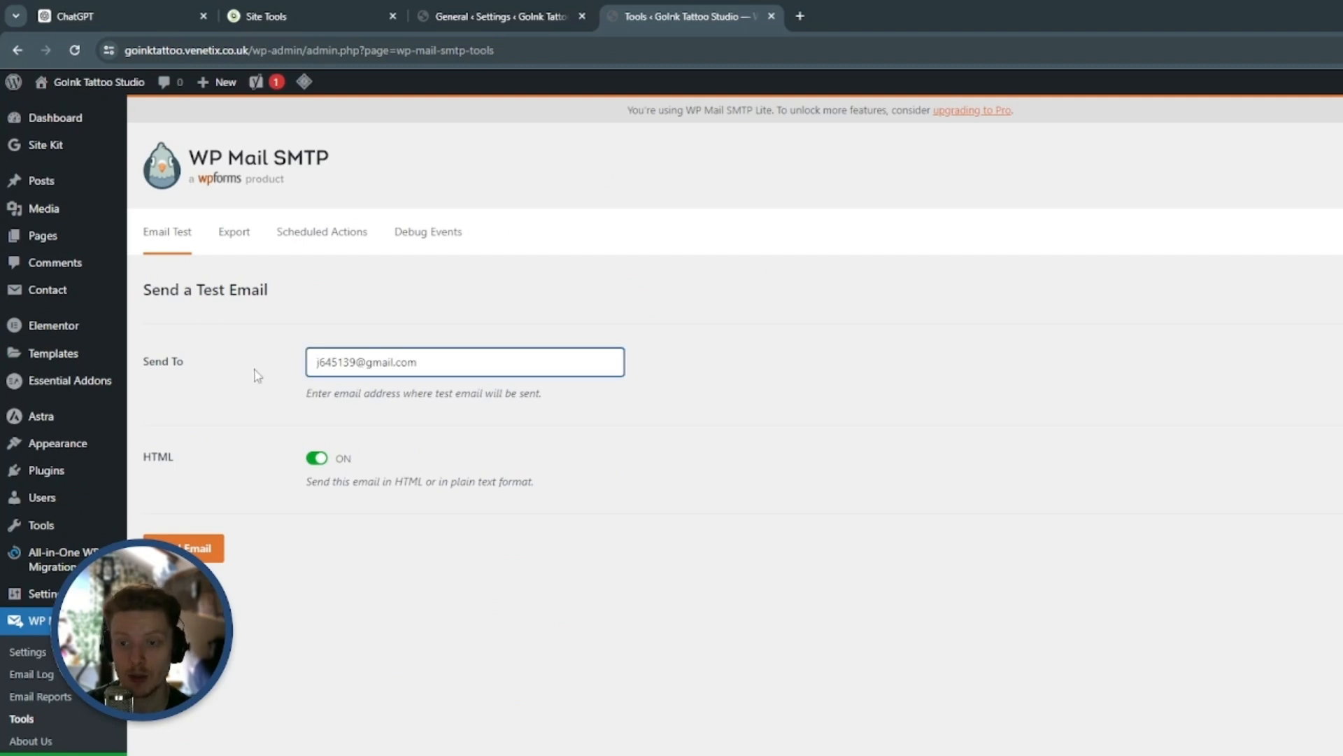
pyautogui.click(568, 323)
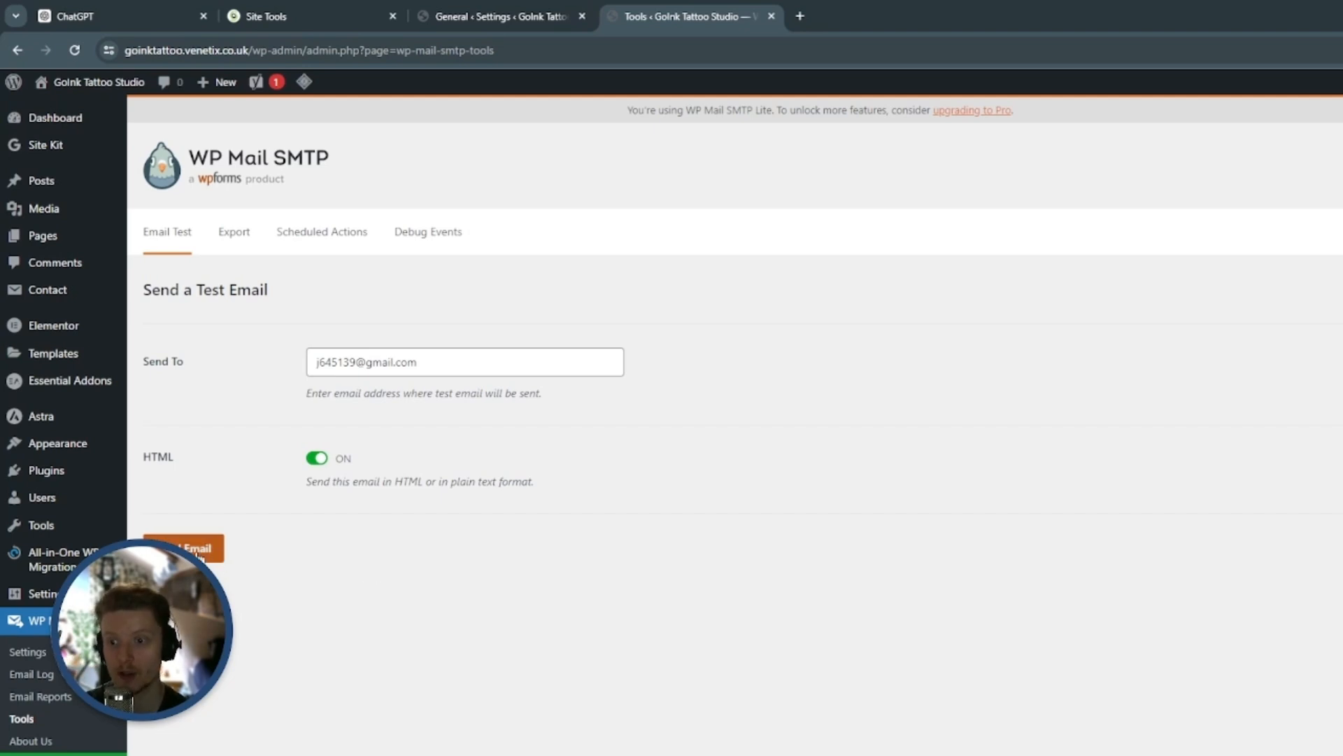
pyautogui.click(203, 549)
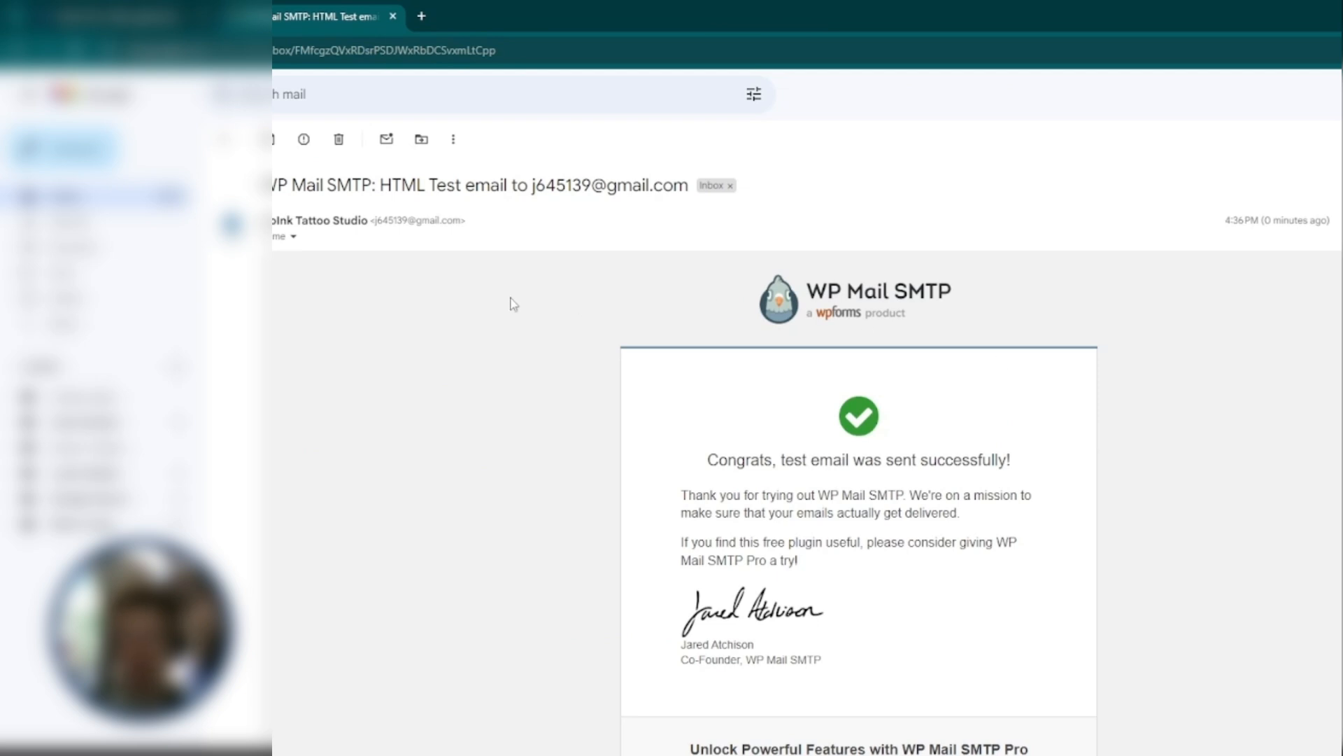
pyautogui.scroll(-1, 1116, 408)
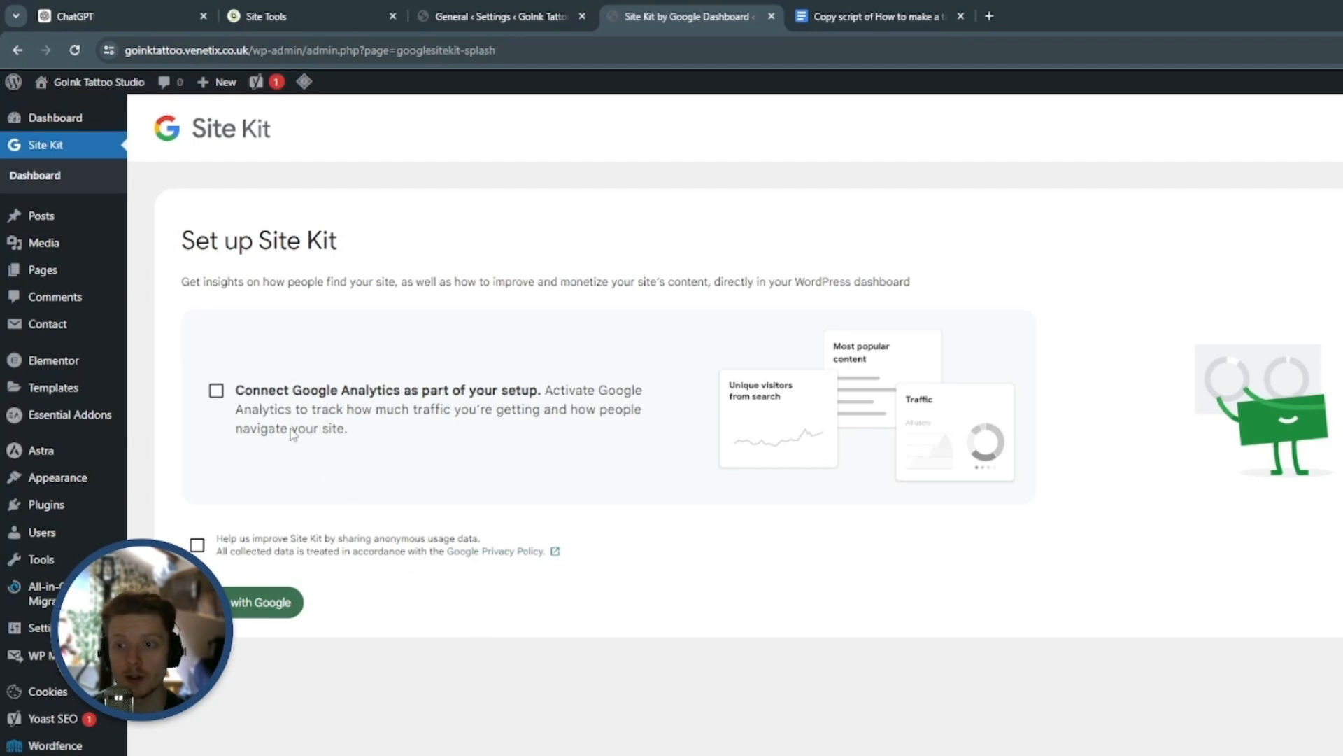
# Include Google Analytics in the Site Kit setup and sign in with the site's Google account
pyautogui.click(217, 393)
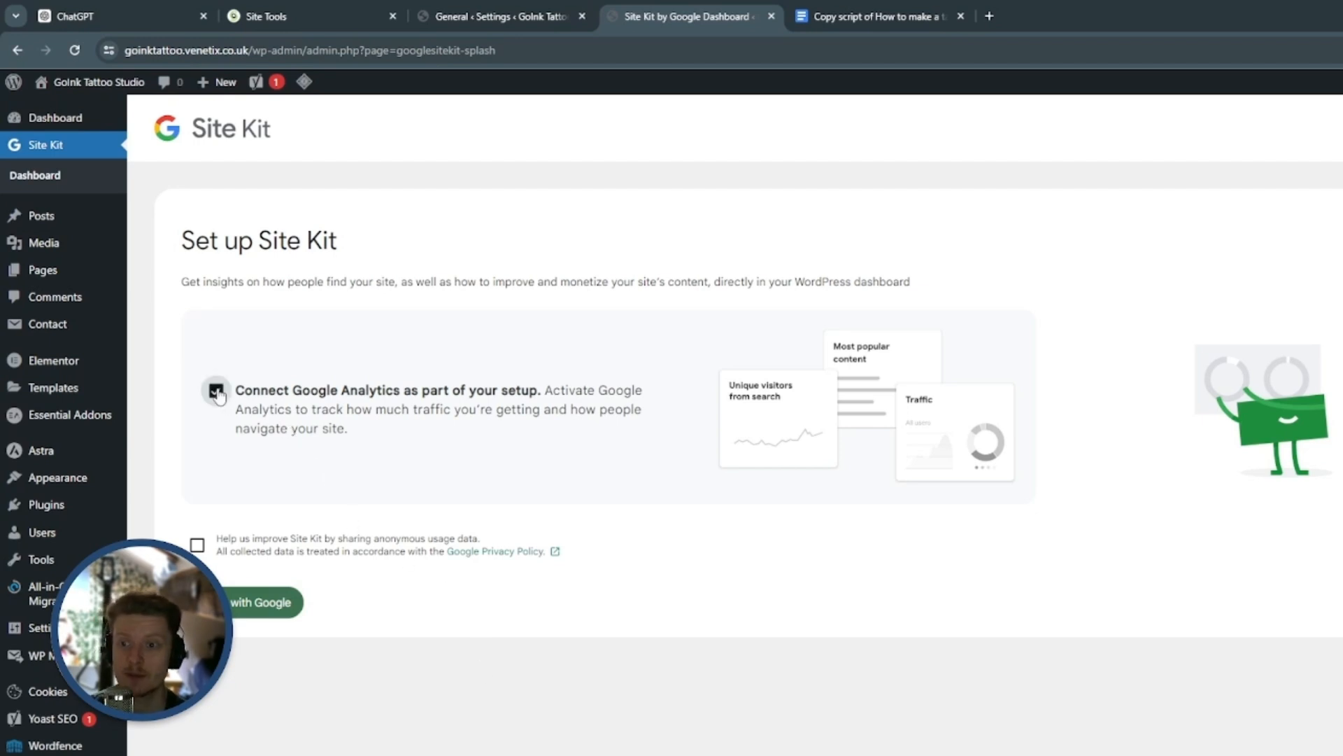
pyautogui.click(249, 611)
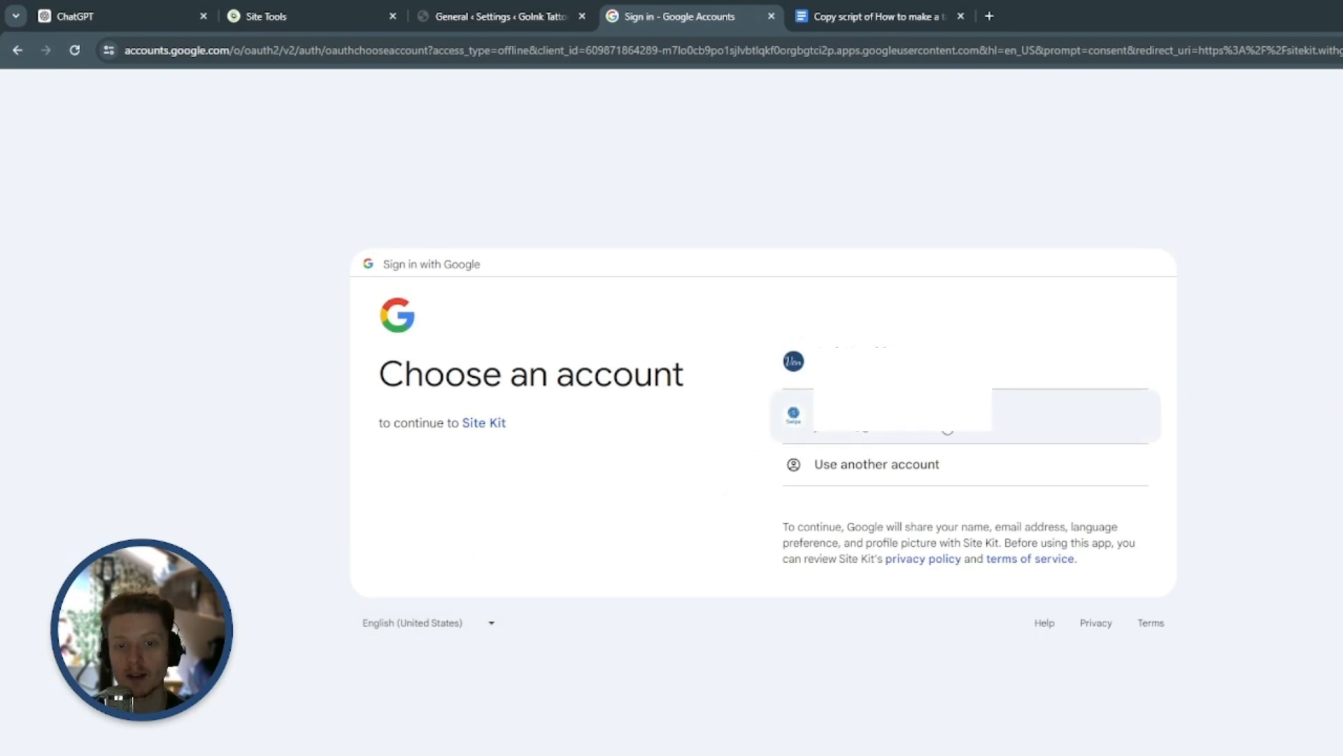
pyautogui.click(946, 421)
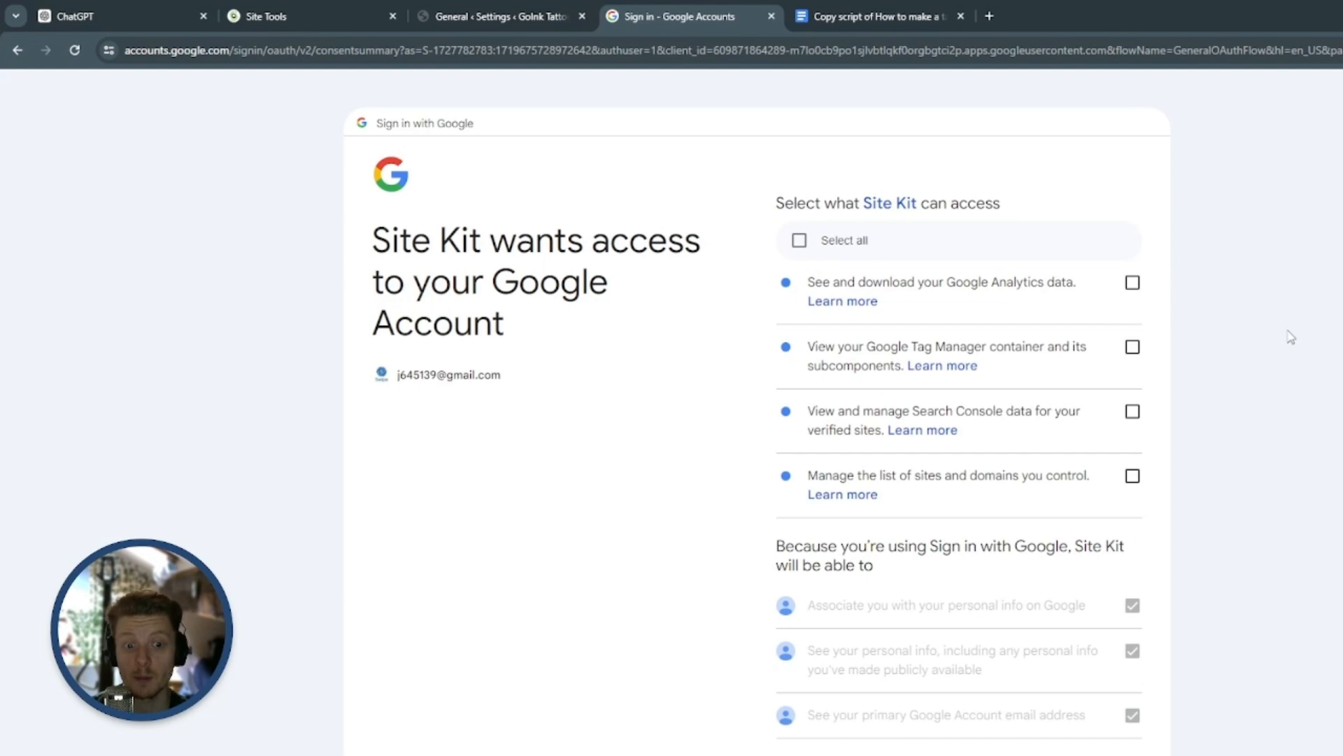
# Grant Site Kit access to Google Analytics, Tag Manager, Search Console and the list of controlled sites and domains, and continue
pyautogui.scroll(-4, 1291, 337)
pyautogui.scroll(4, 1280, 385)
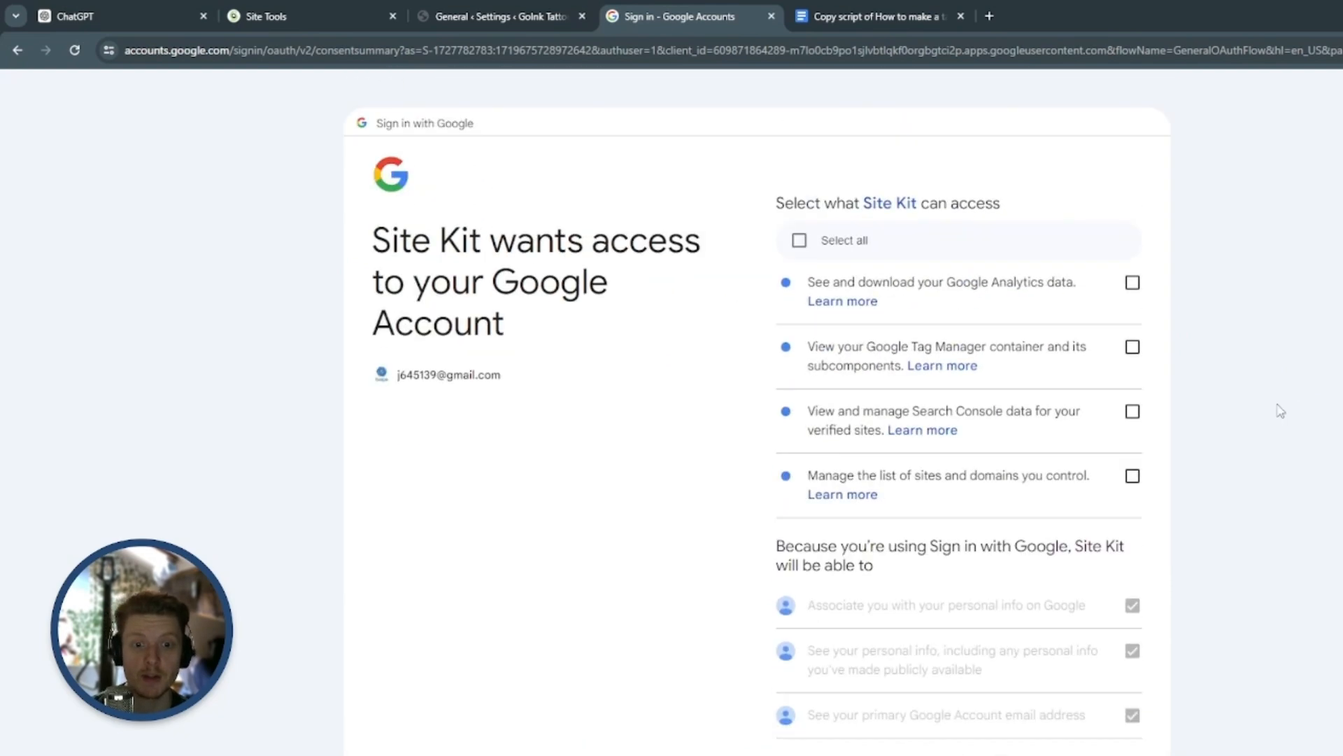
pyautogui.click(1134, 287)
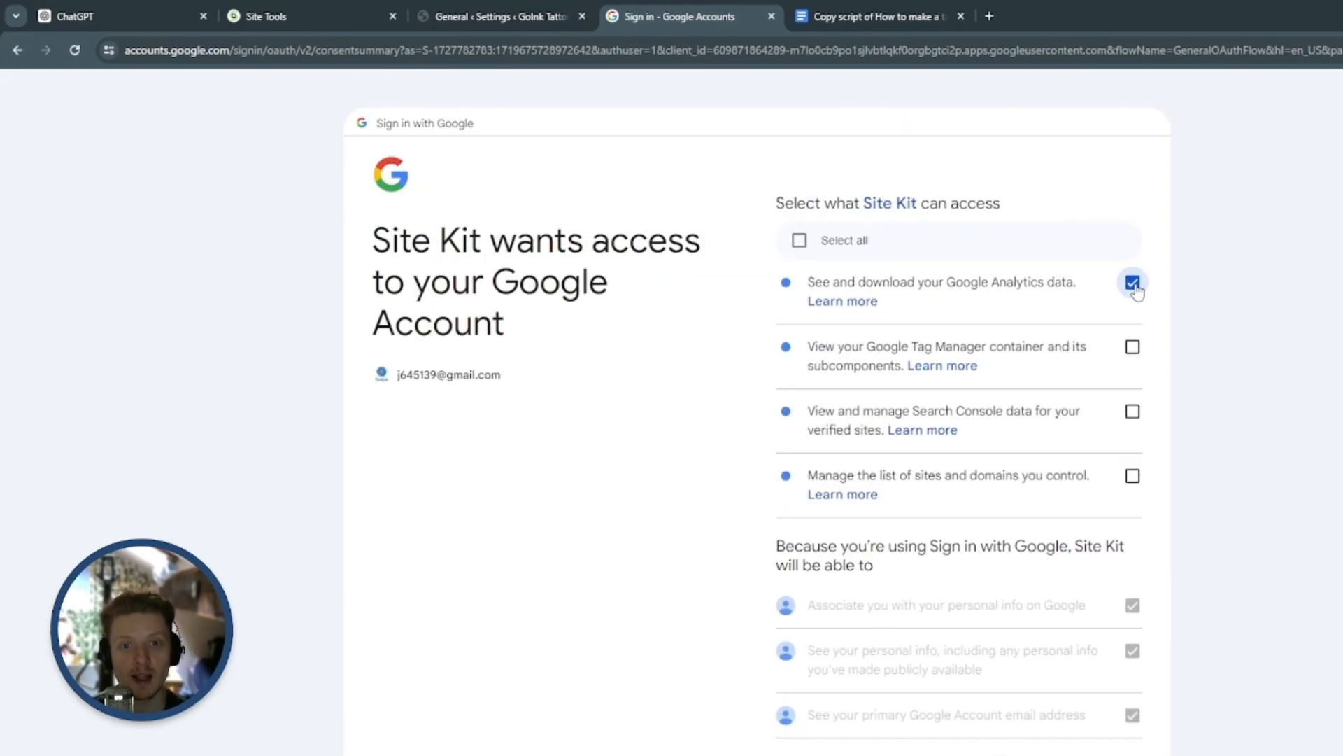
pyautogui.click(1134, 350)
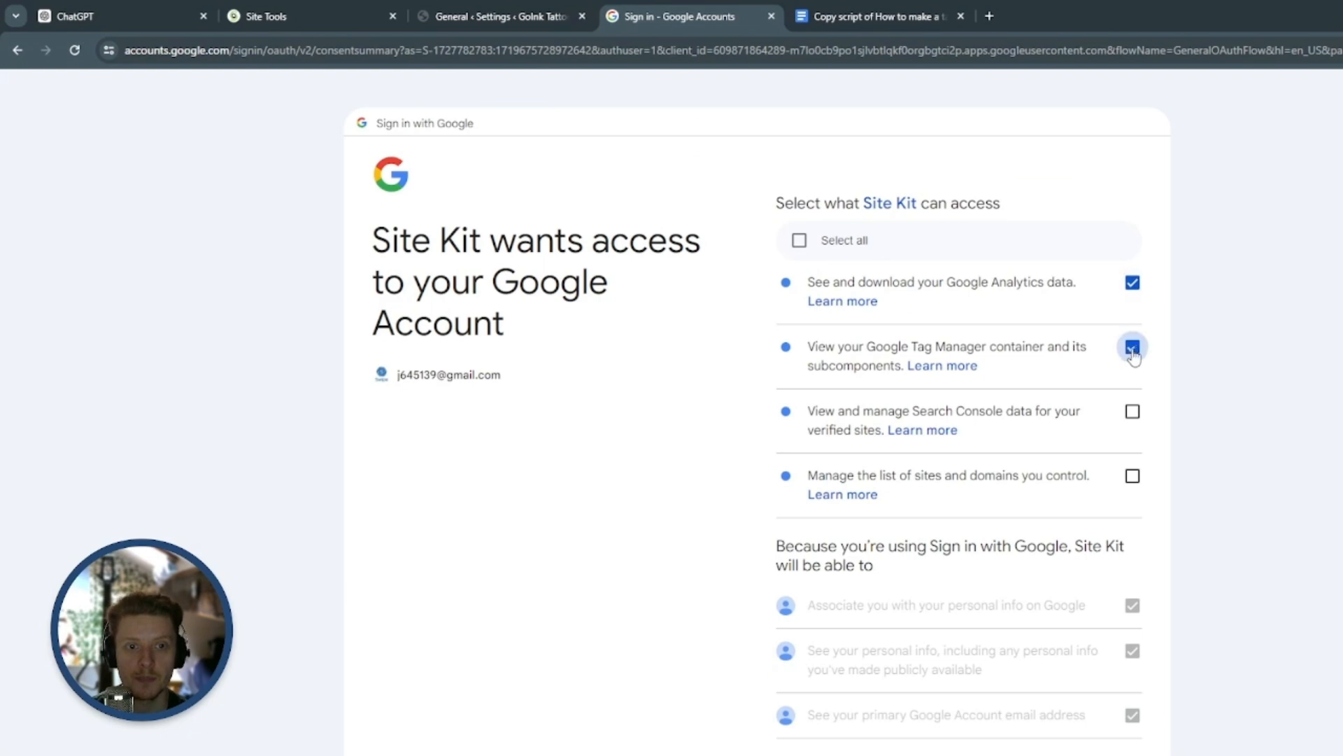
pyautogui.click(1134, 416)
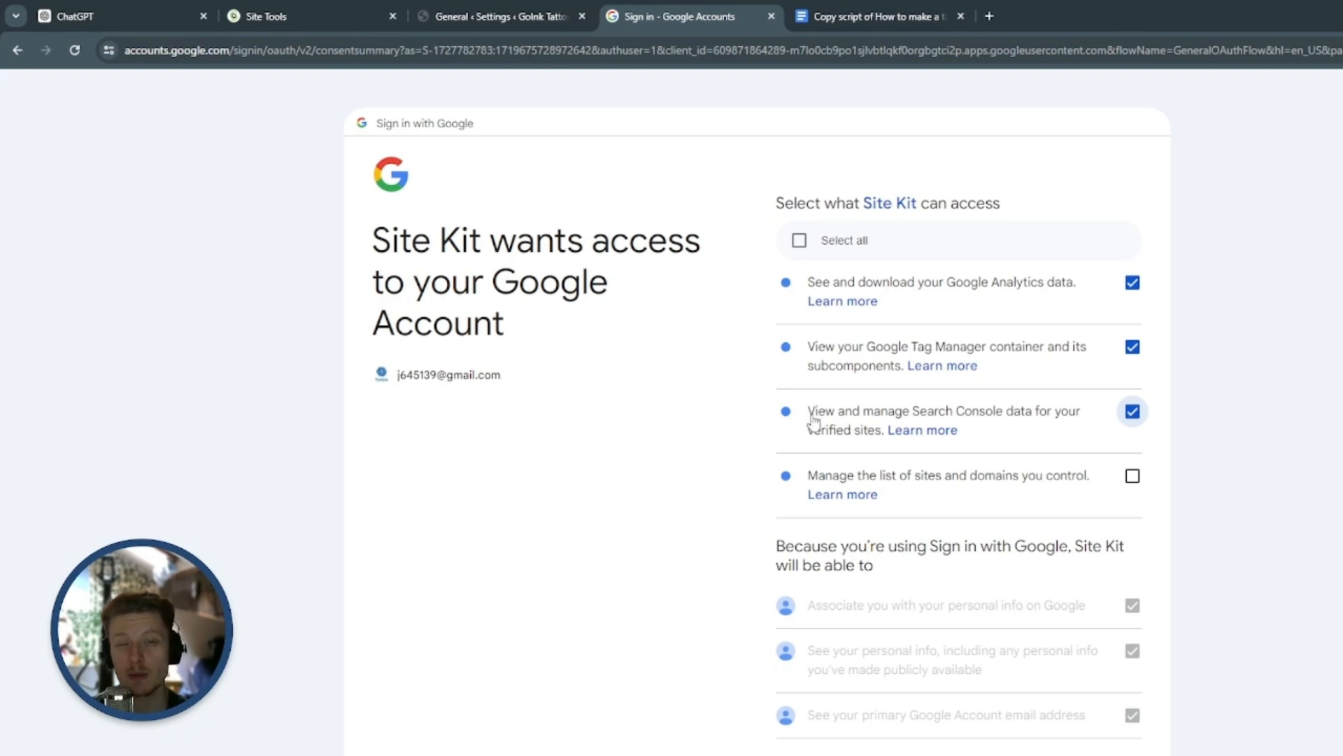
pyautogui.click(1132, 476)
pyautogui.scroll(-3, 1144, 451)
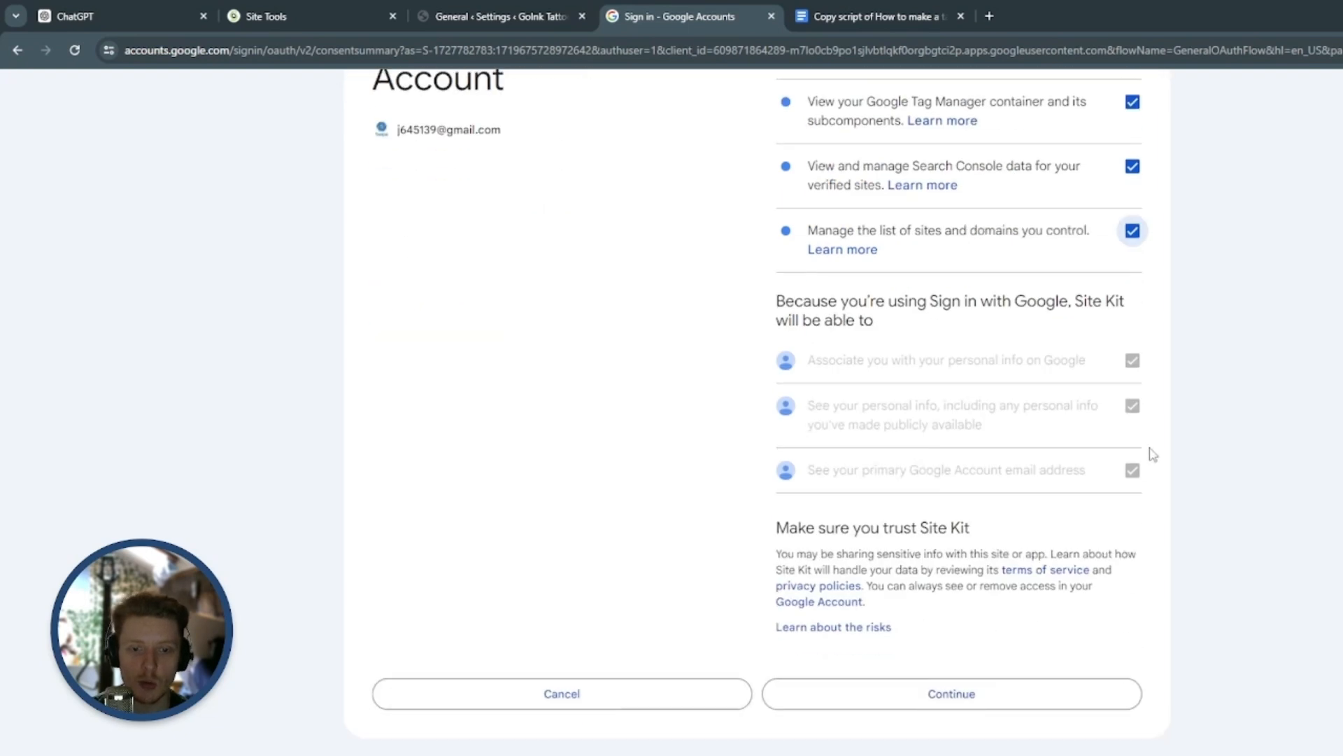
pyautogui.click(1016, 700)
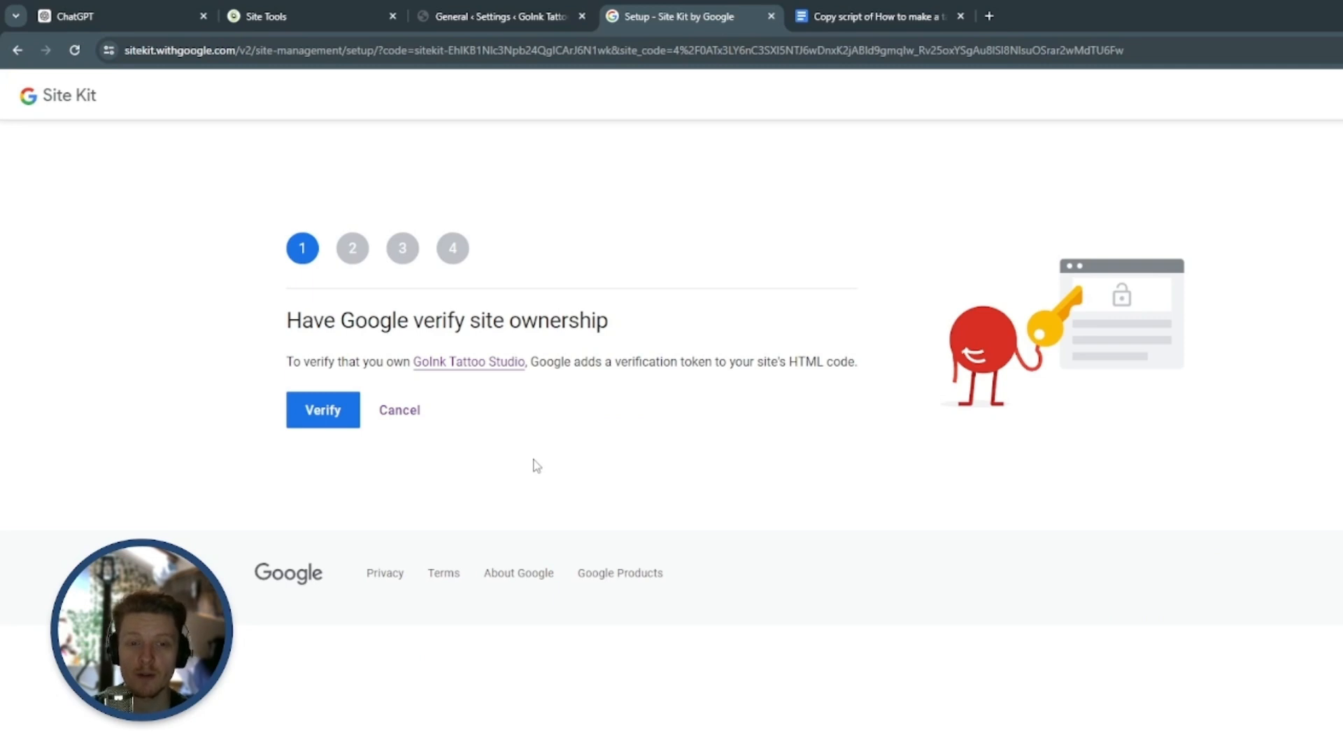
# Verify site ownership, allow dashboard metrics and set up Search Console for GoInk Tattoo Studio in Site Kit, continuing to Analytics
pyautogui.click(306, 425)
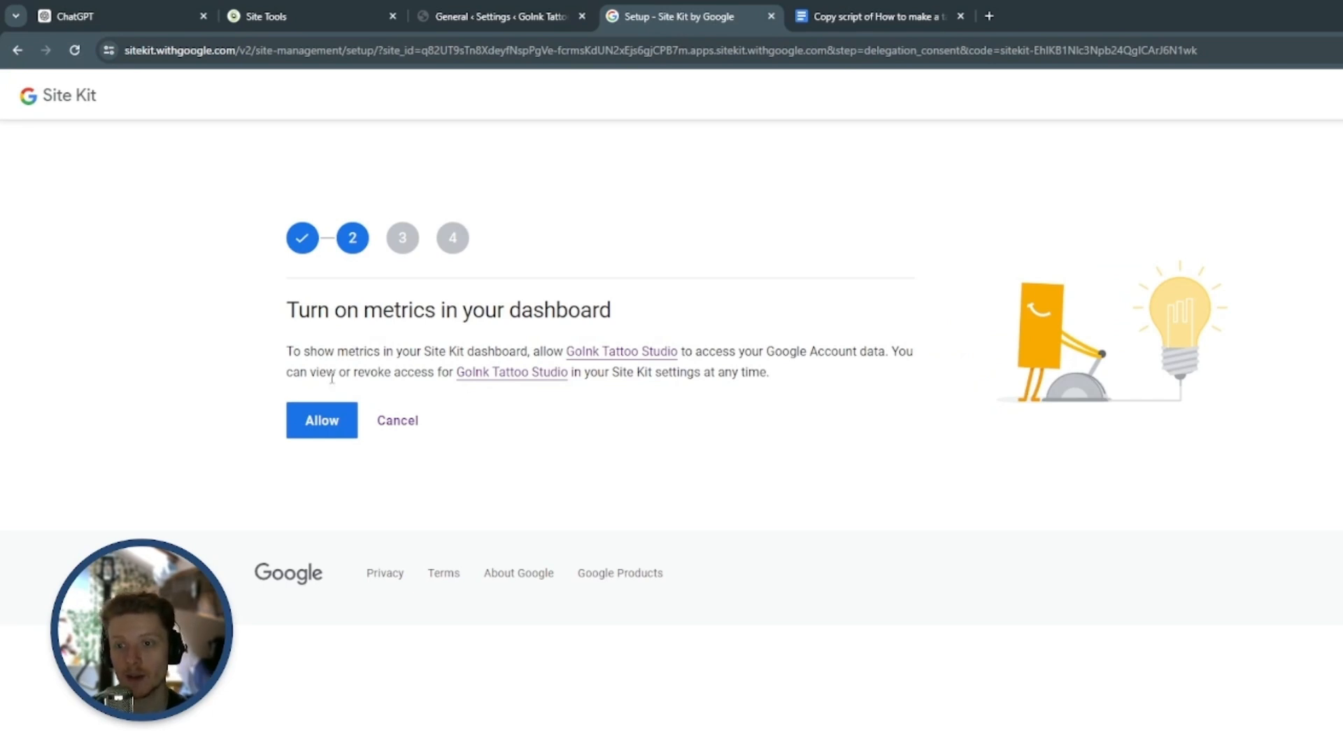
pyautogui.click(318, 421)
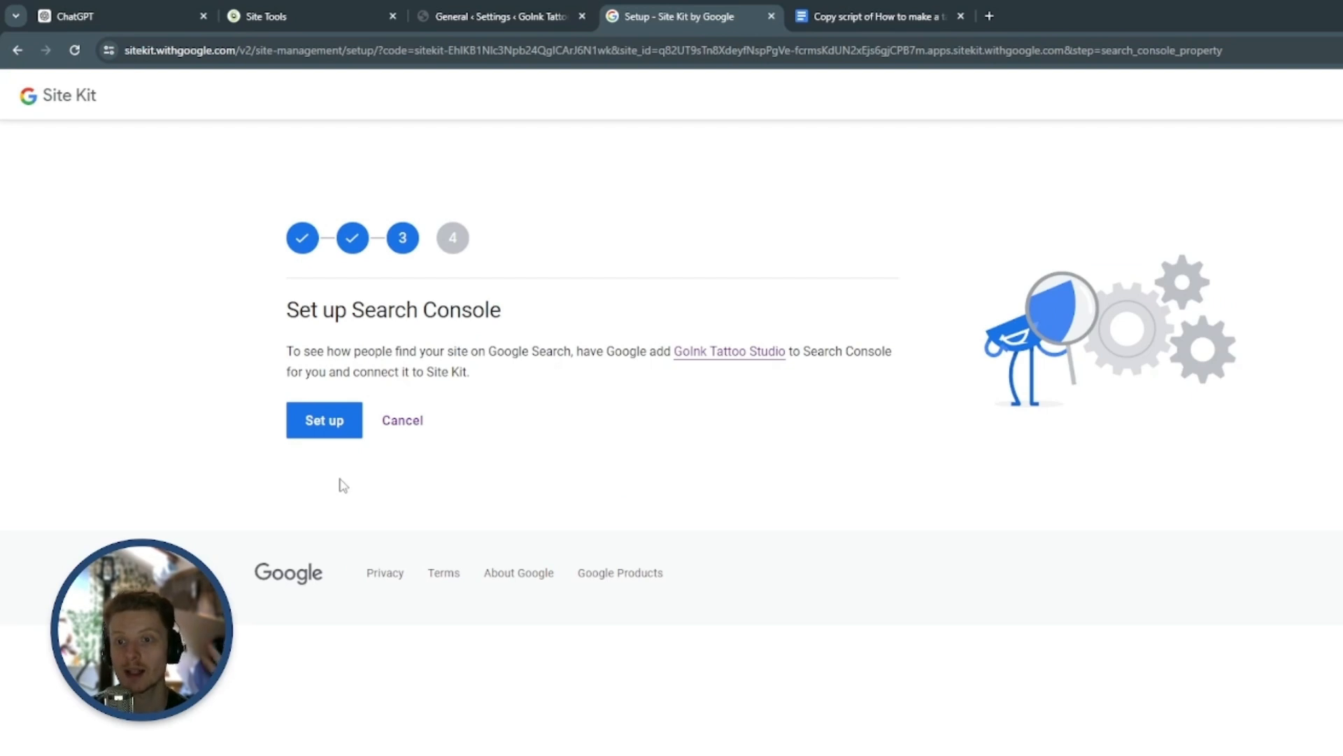
pyautogui.click(322, 424)
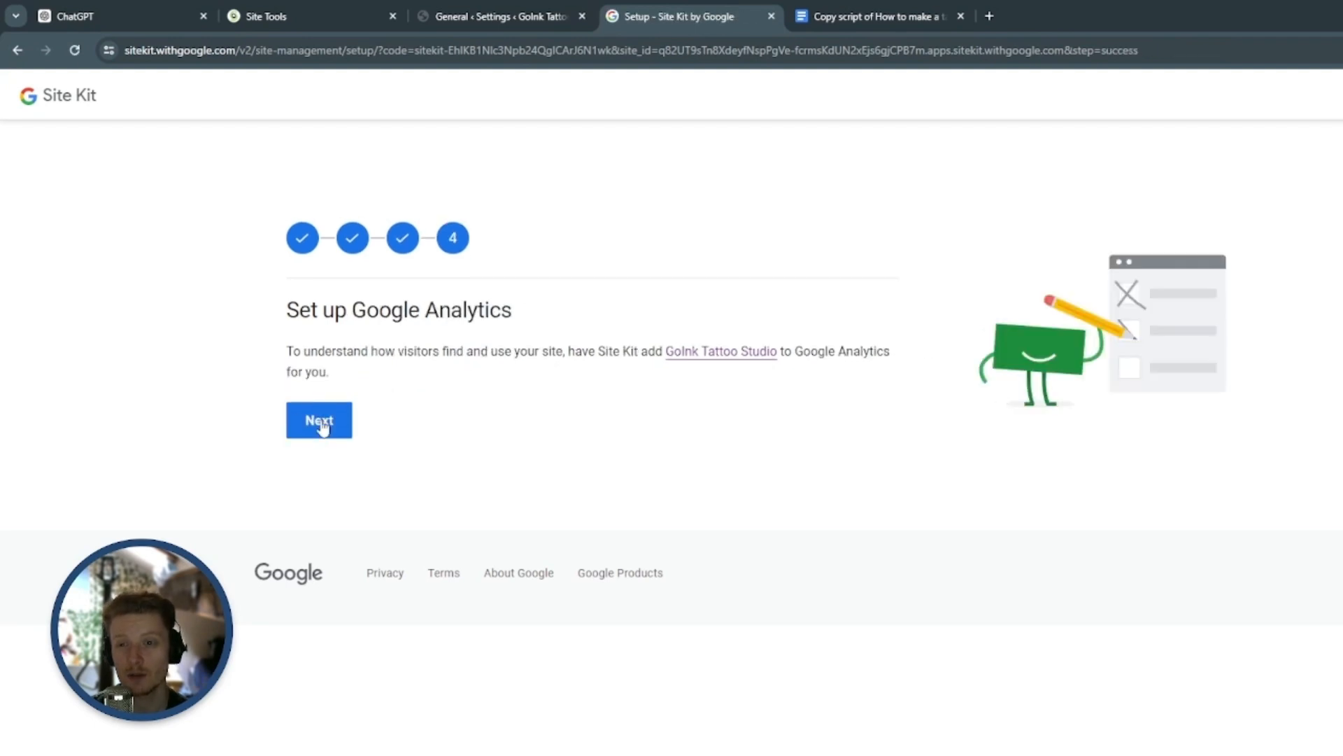
pyautogui.click(319, 422)
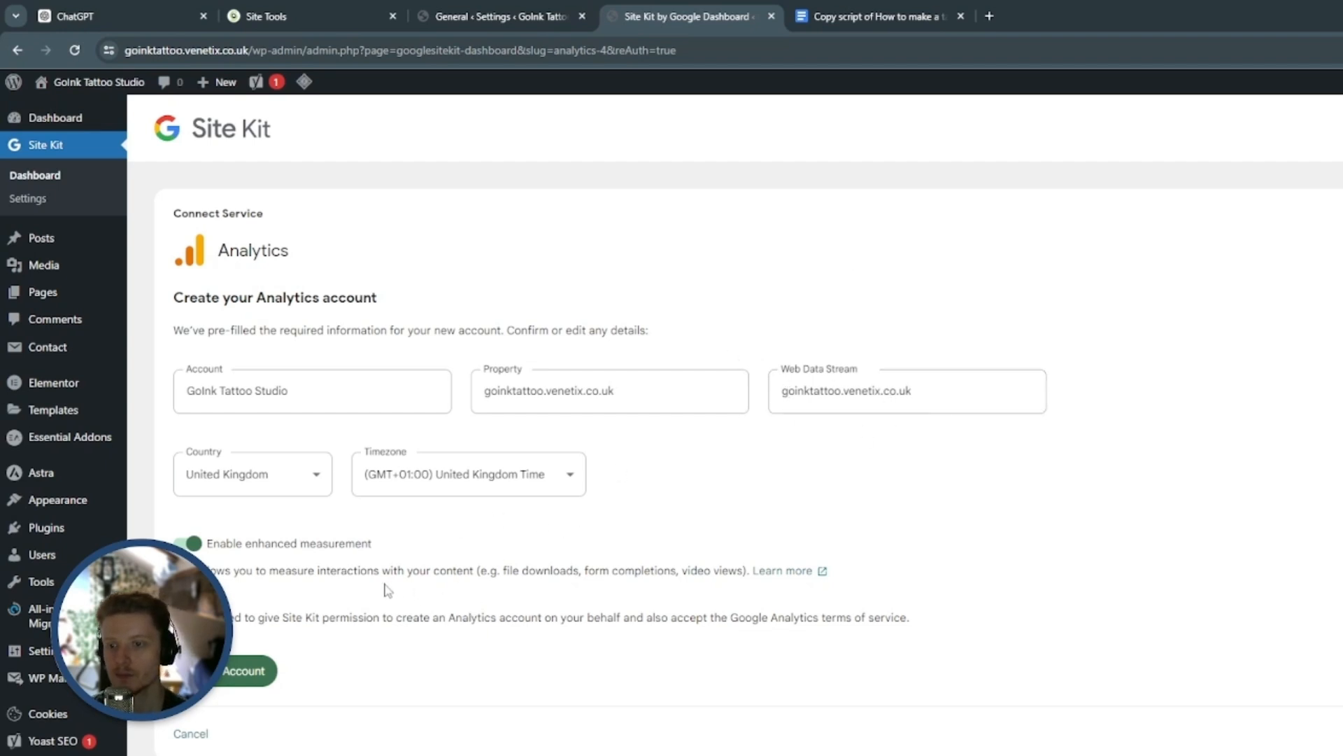
# Create the Analytics account with the prefilled details and grant Site Kit additional access through the site's Google account
pyautogui.click(246, 677)
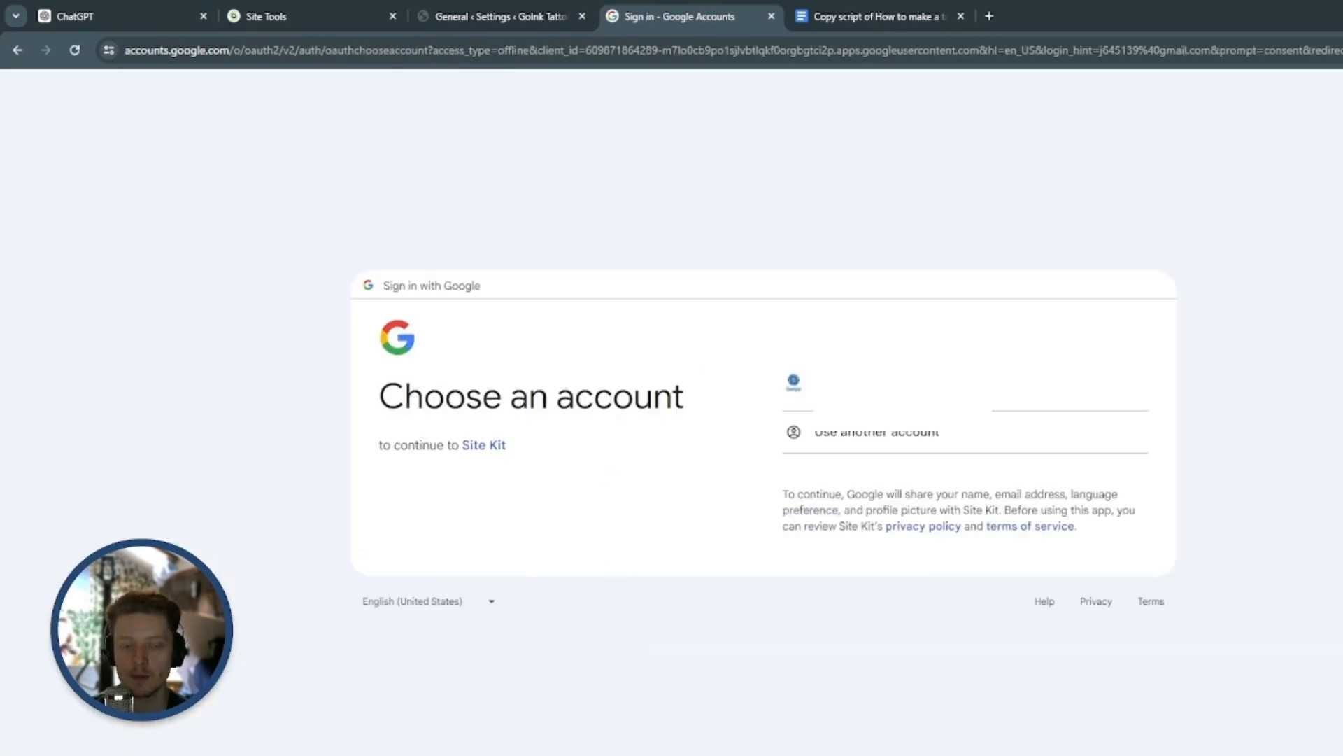
pyautogui.click(793, 383)
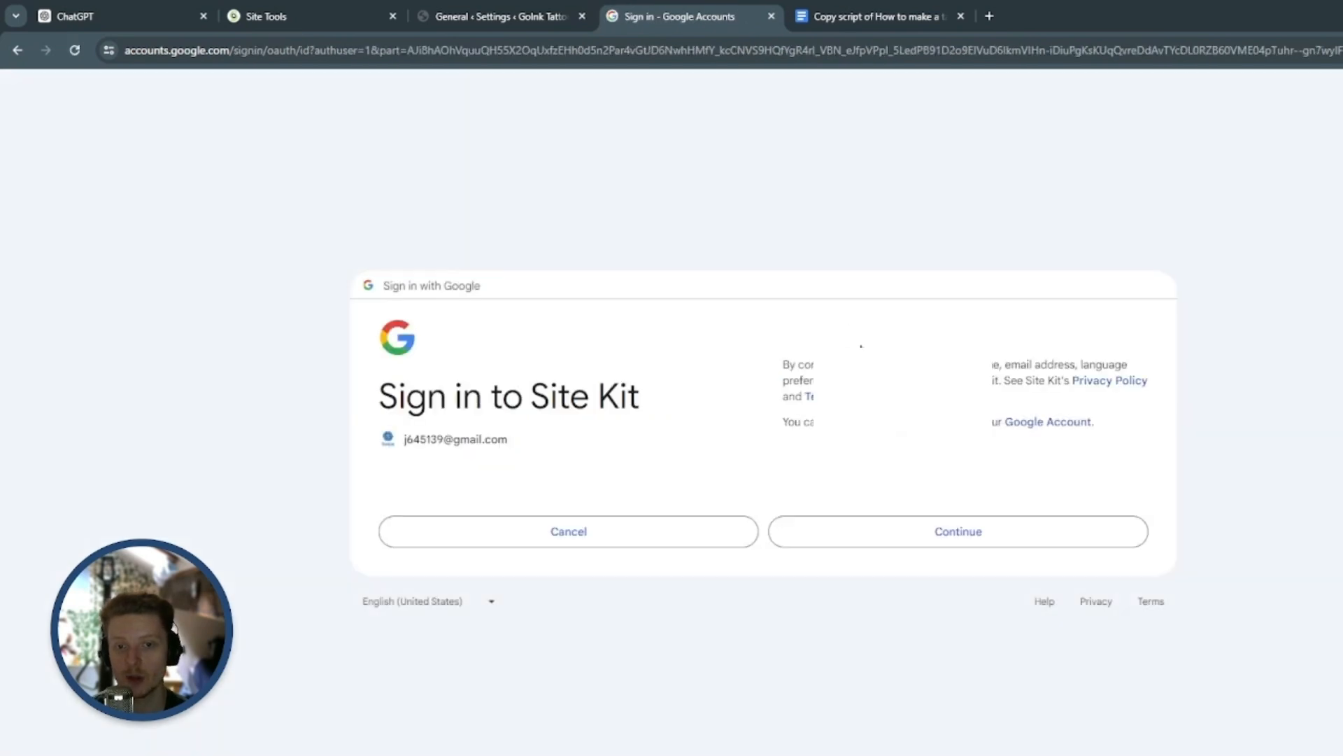
pyautogui.click(906, 533)
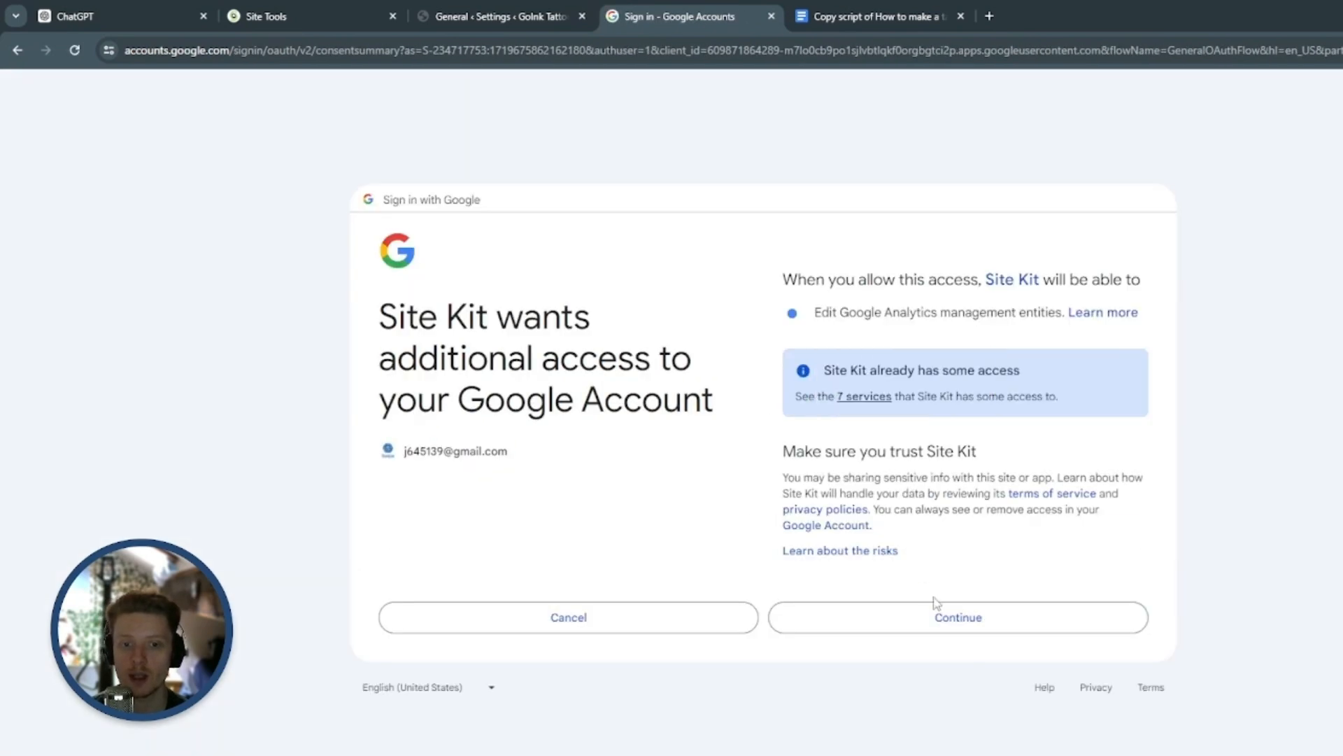
pyautogui.click(946, 625)
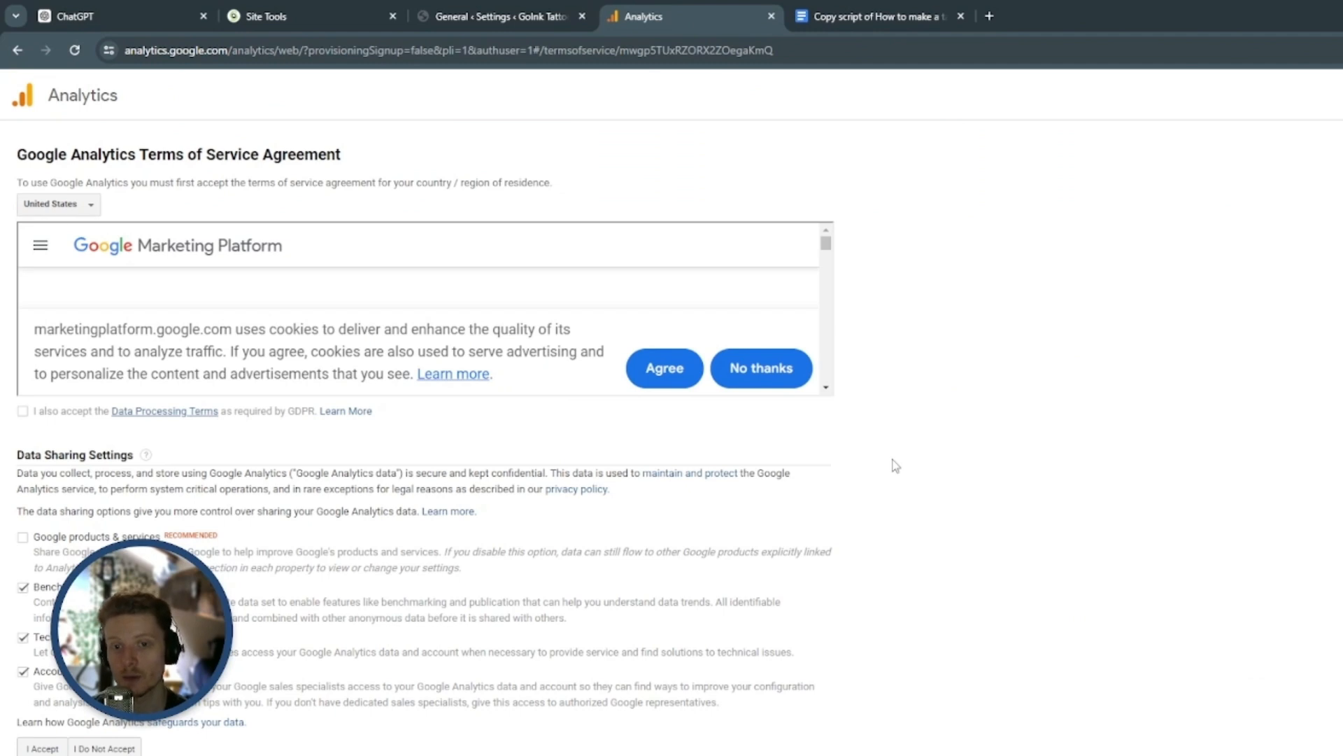
# Accept the Data Processing Terms, the Marketing Platform cookies and the Google Analytics Terms of Service Agreement
pyautogui.click(24, 413)
pyautogui.scroll(-1, 633, 508)
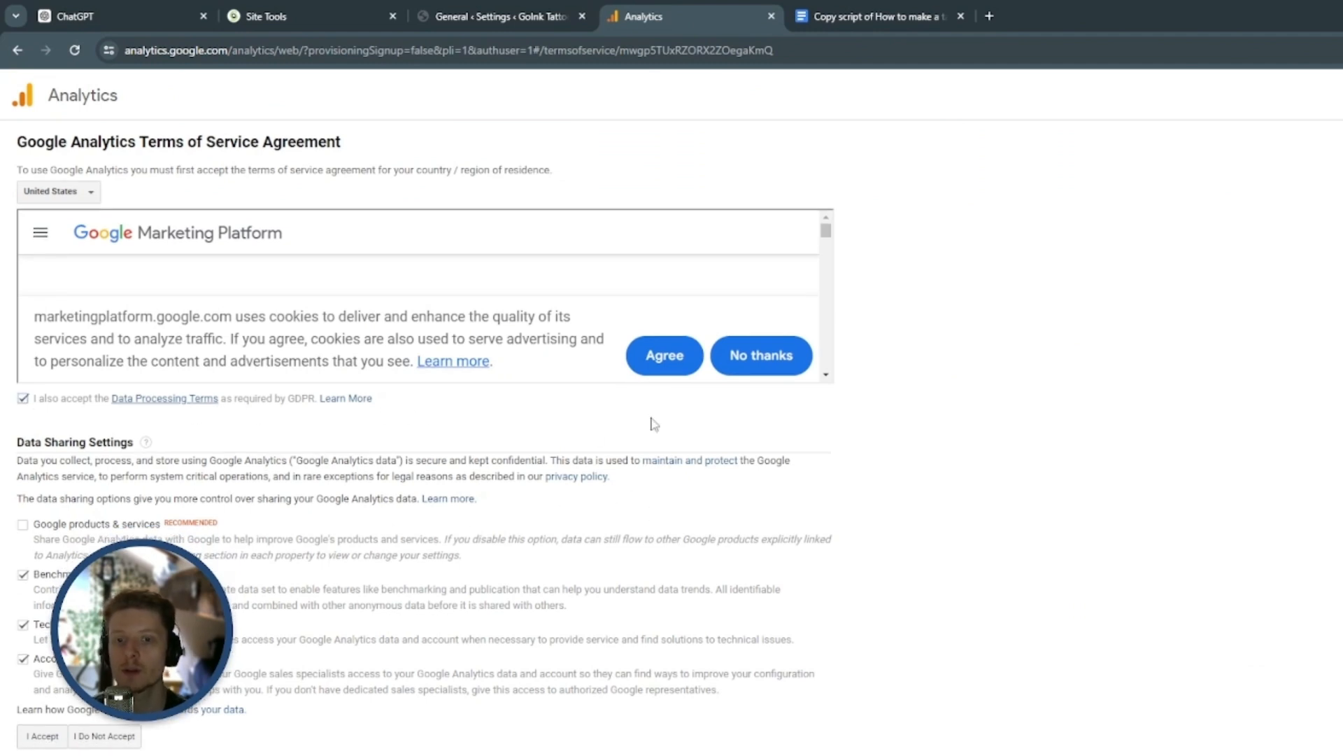
pyautogui.click(658, 357)
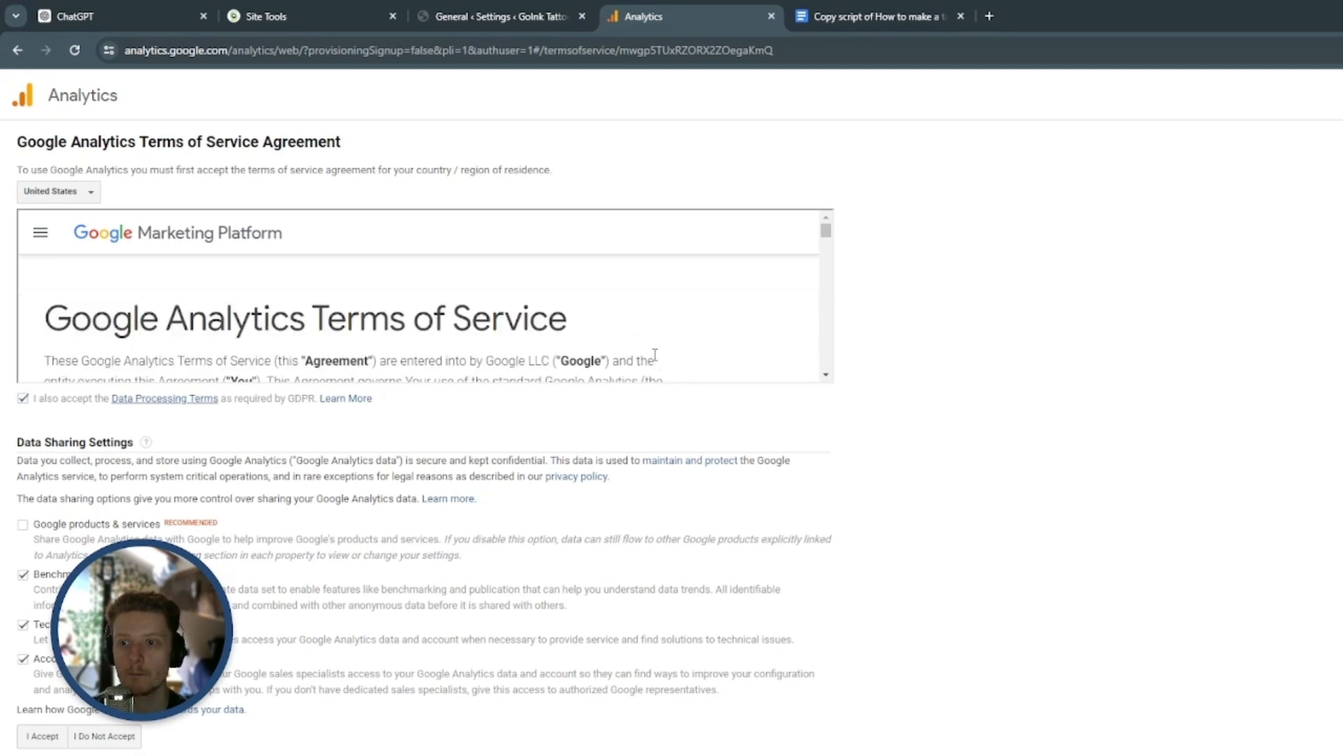
pyautogui.scroll(-10, 654, 364)
pyautogui.click(42, 736)
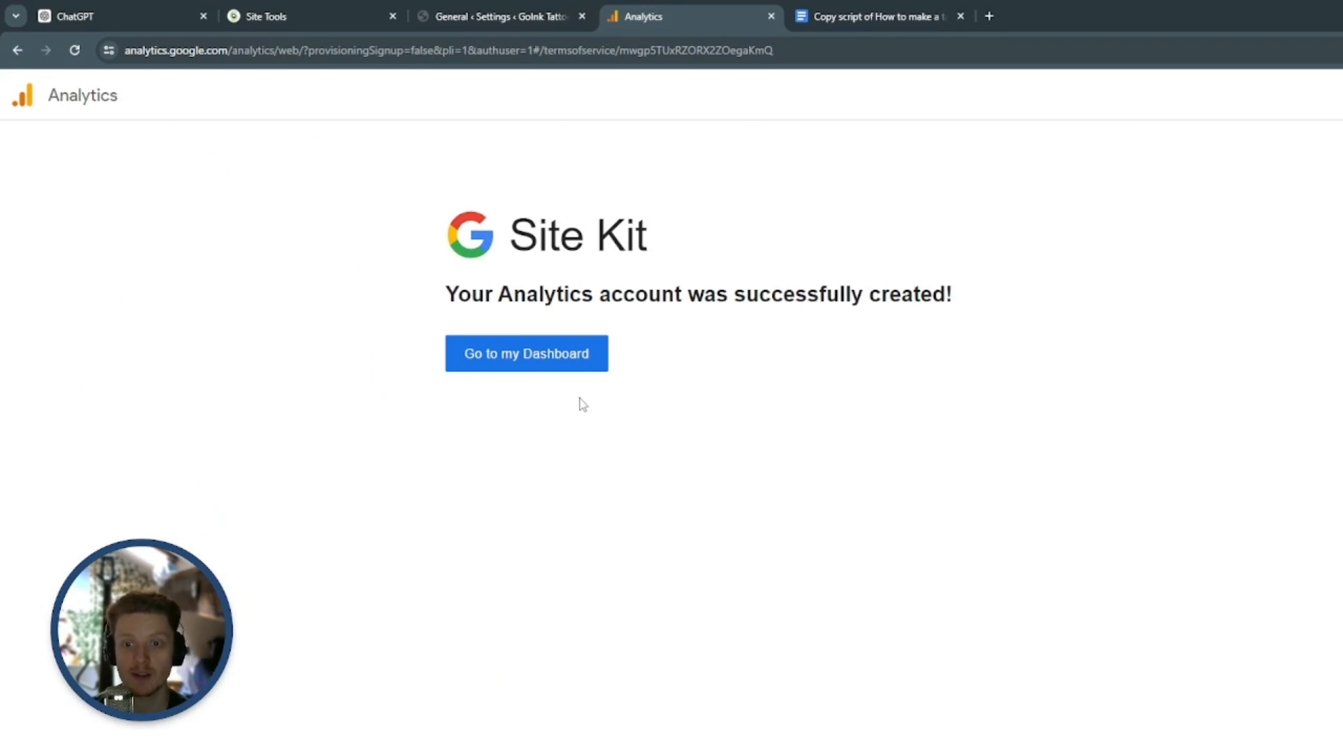
# Go to the Site Kit dashboard and look over its traffic, content and speed sections
pyautogui.click(565, 361)
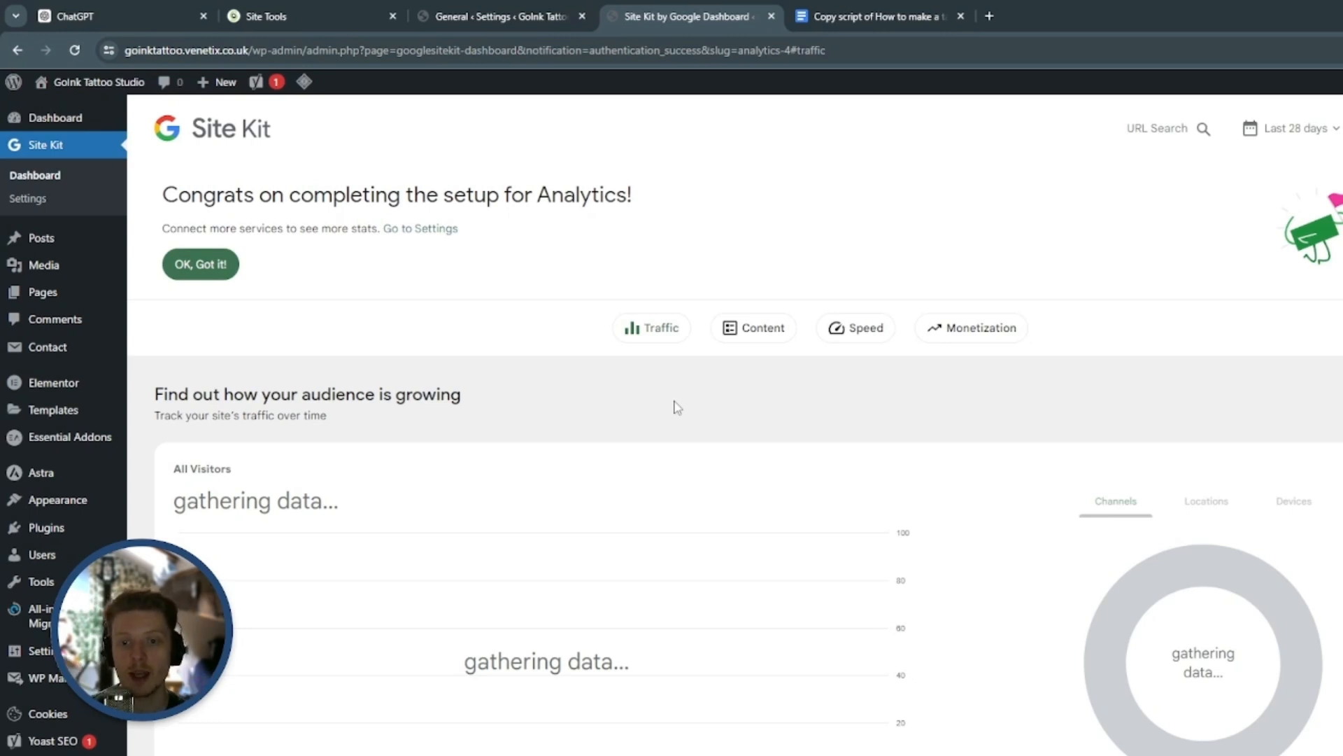
pyautogui.scroll(-15, 755, 441)
pyautogui.scroll(-15, 895, 419)
pyautogui.scroll(8, 1049, 476)
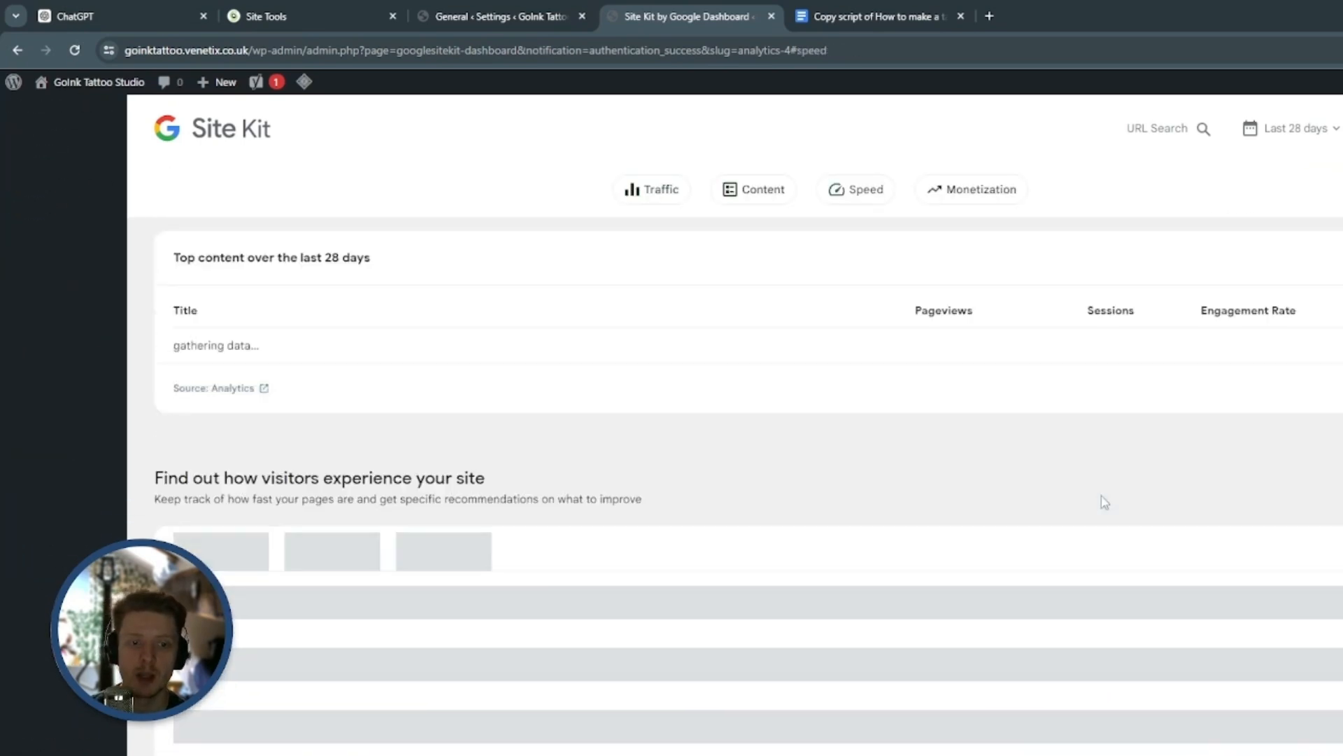
pyautogui.scroll(10, 1098, 501)
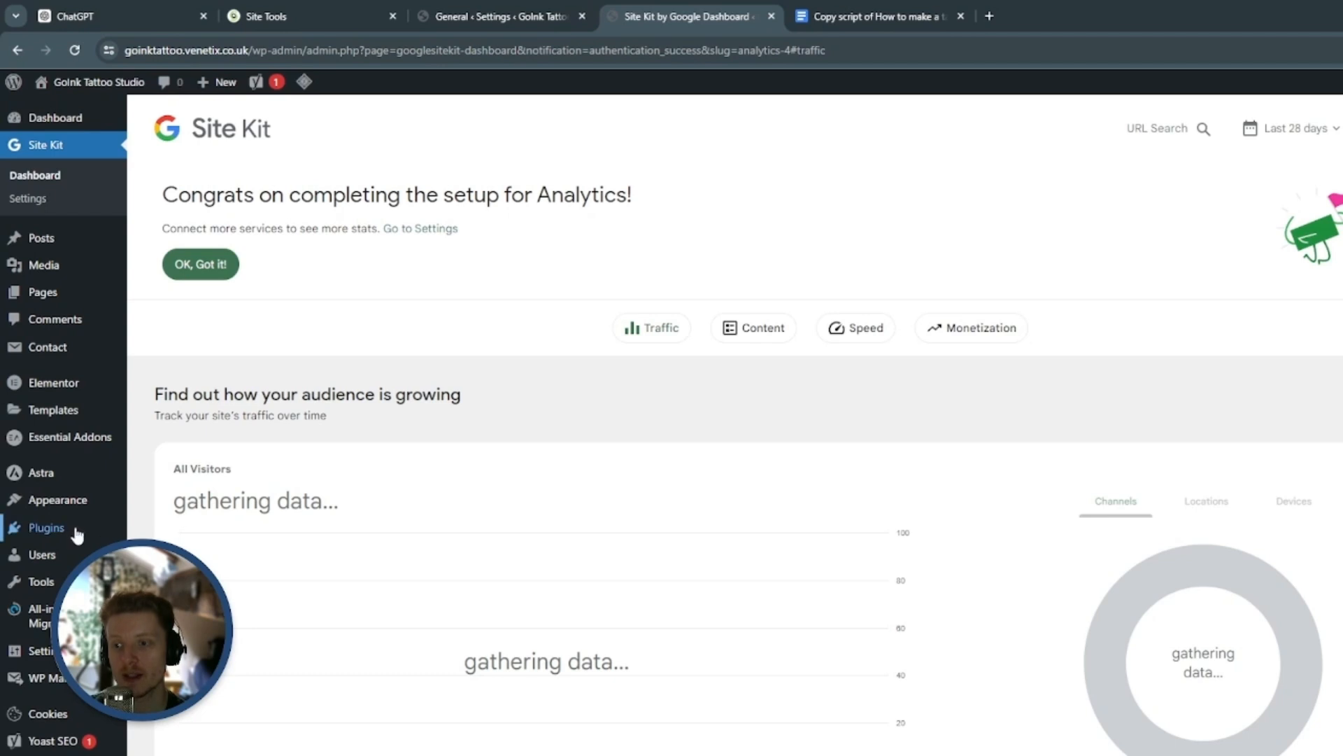
# Set the cropped mandala site icon from the media library as the White Label CMS side menu image and save
pyautogui.moveTo(70, 651)
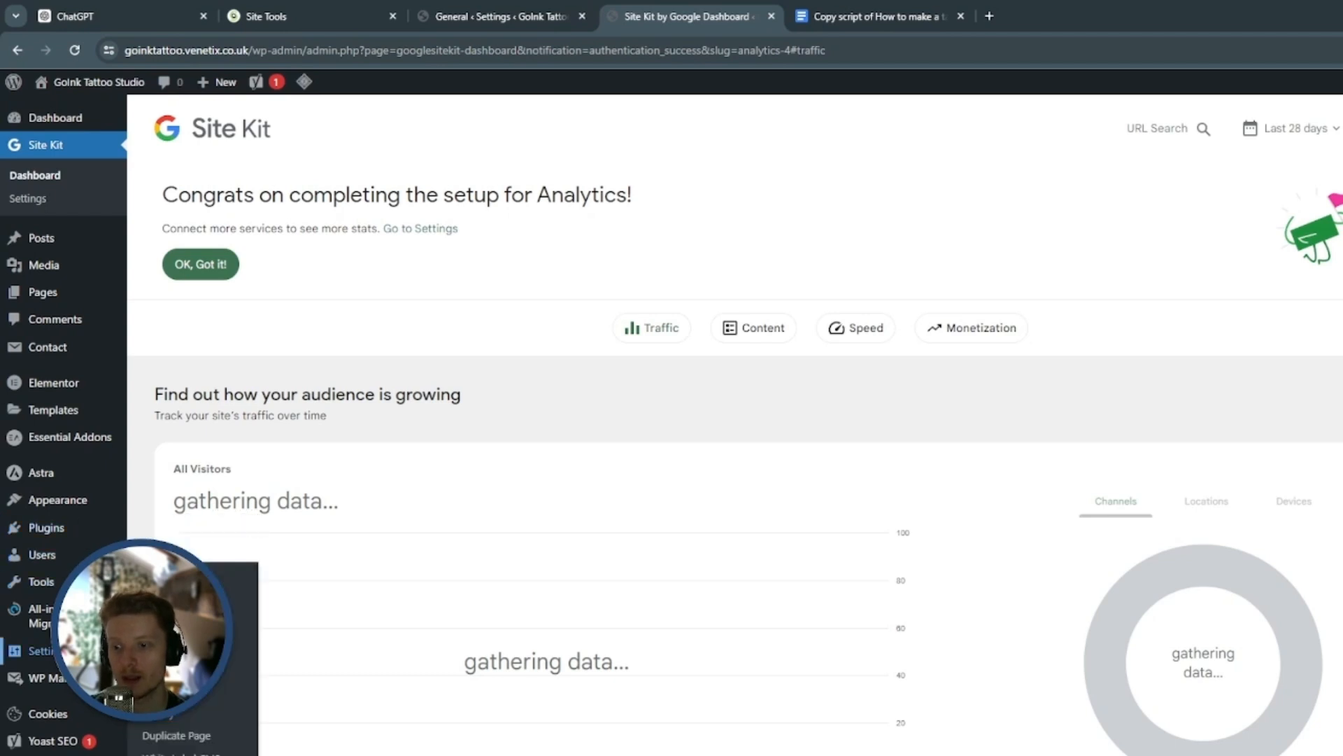
pyautogui.click(168, 754)
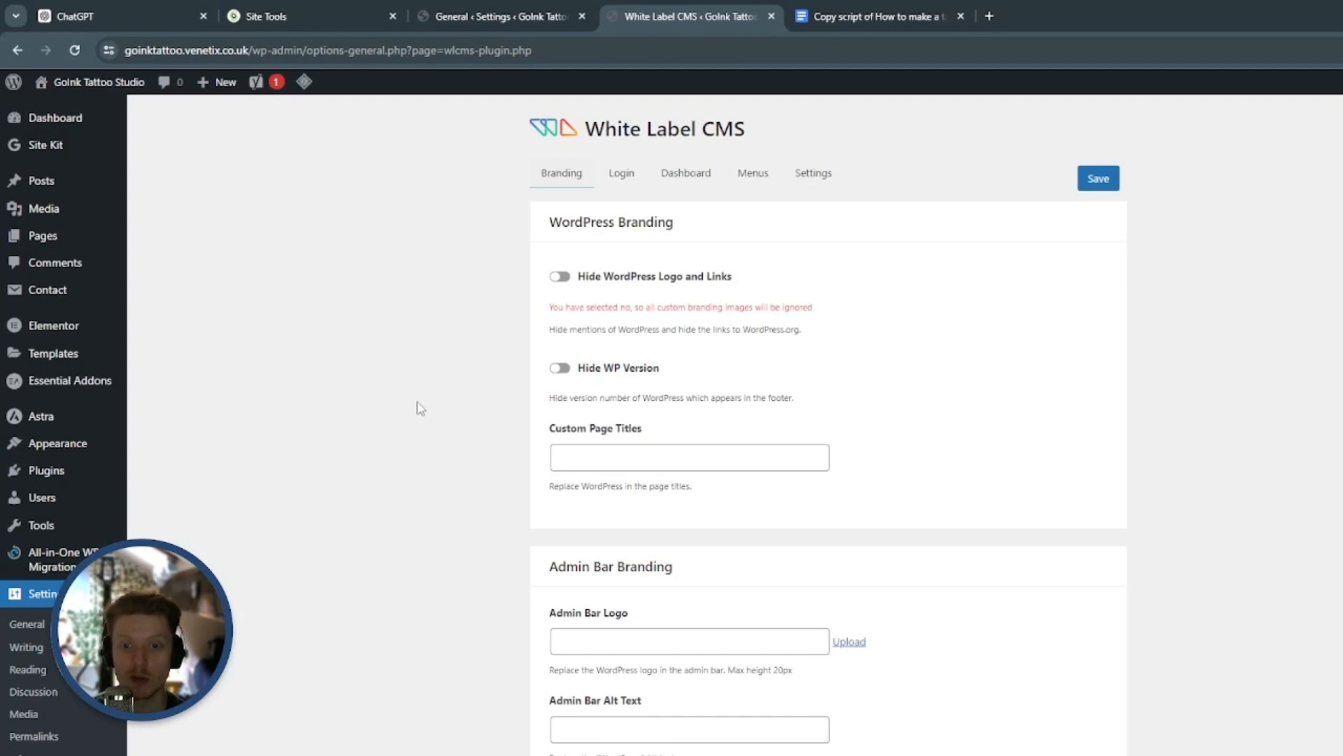
pyautogui.scroll(-5, 415, 399)
pyautogui.scroll(-6, 416, 399)
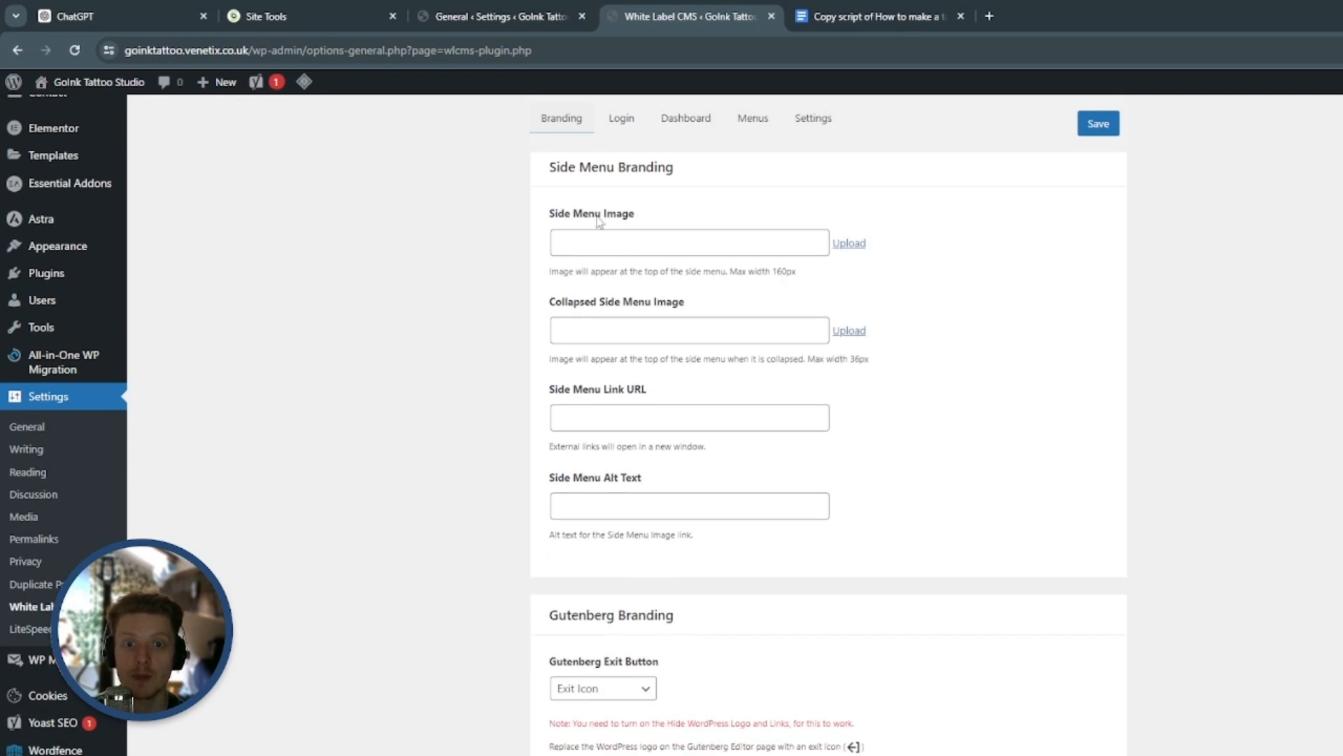
pyautogui.click(850, 244)
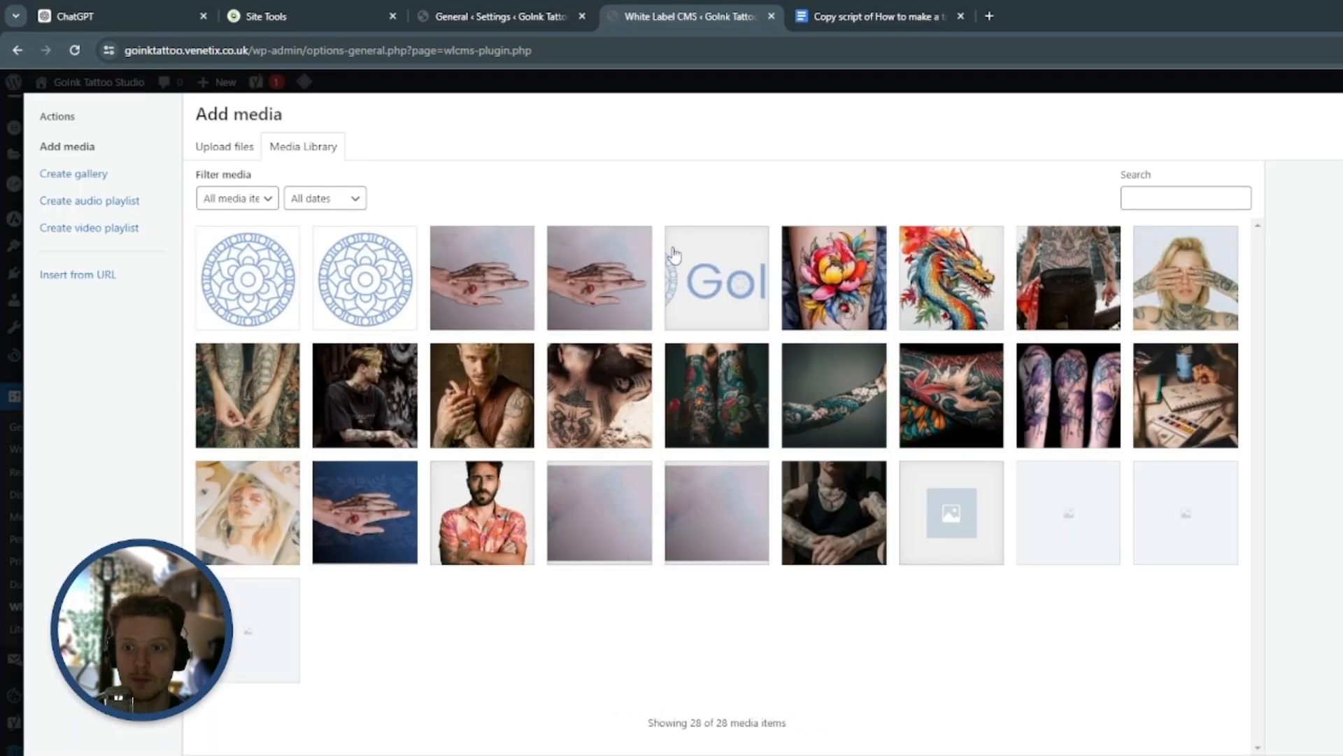
pyautogui.click(244, 286)
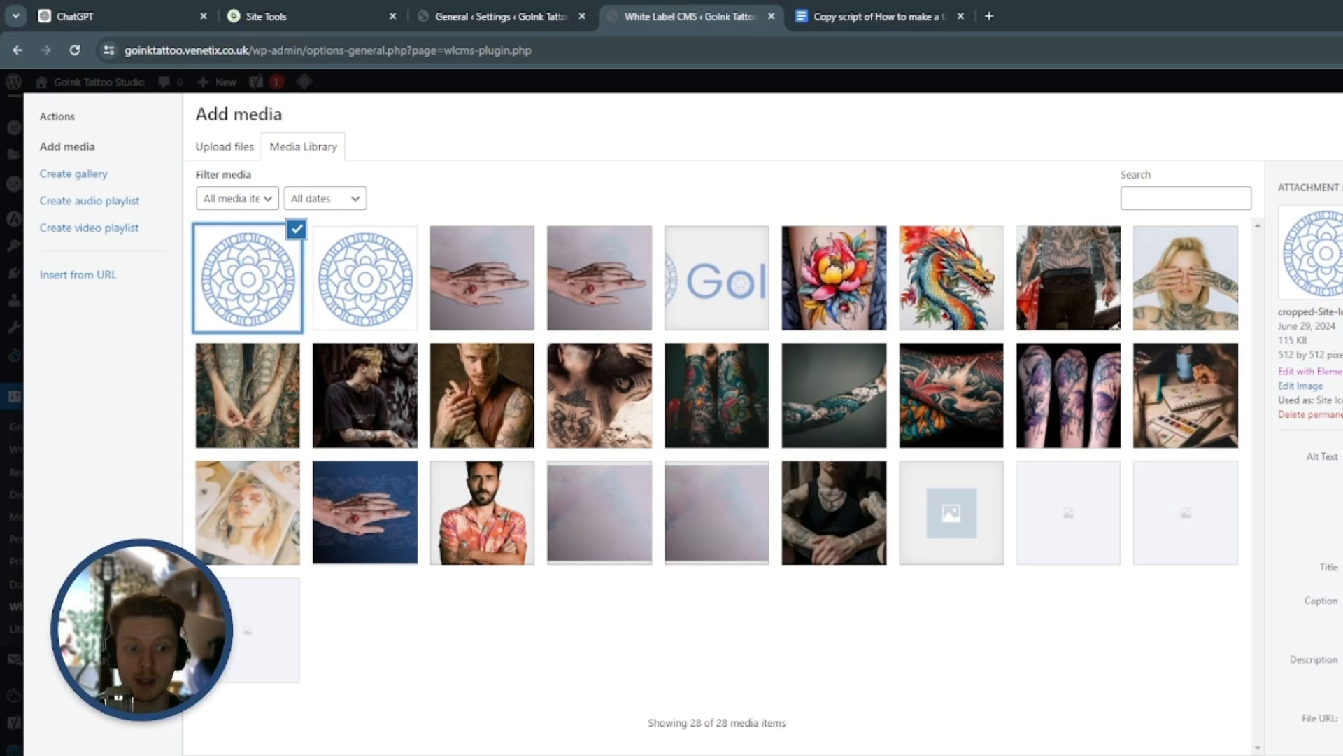
pyautogui.click(1340, 752)
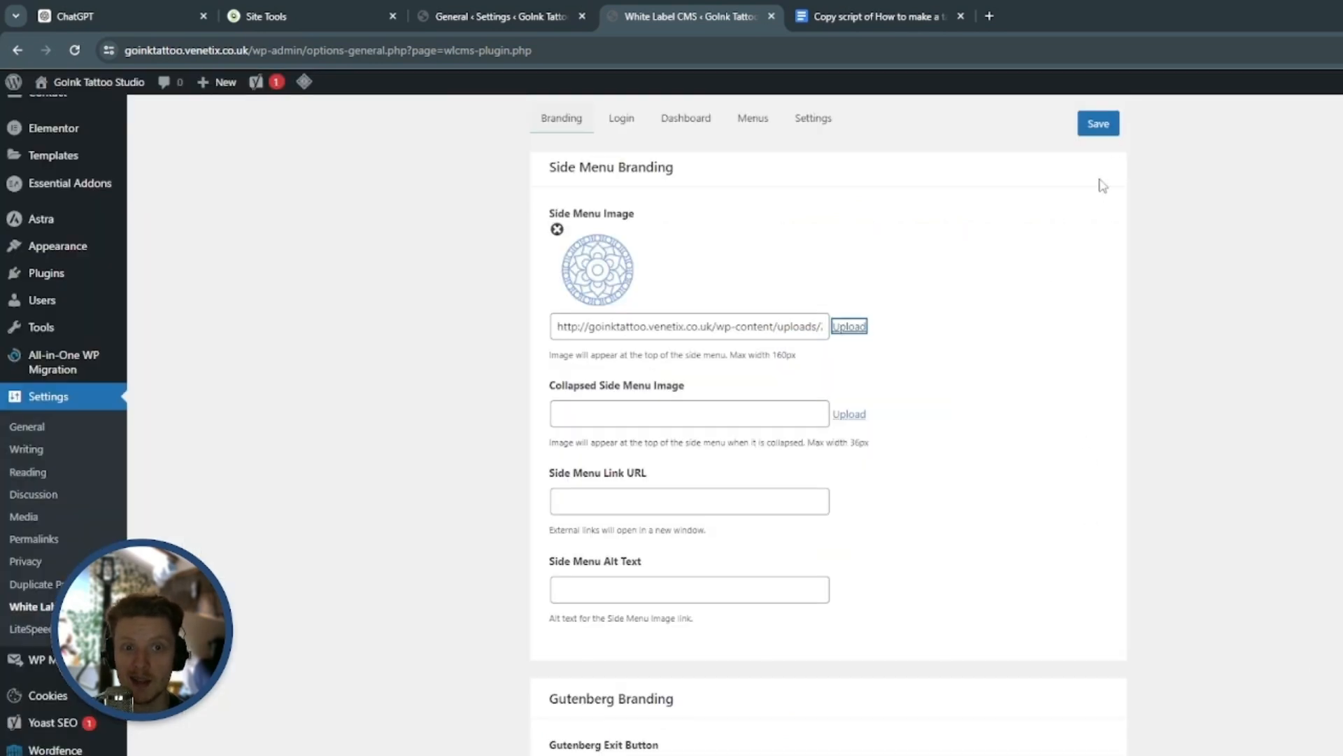
pyautogui.click(1112, 131)
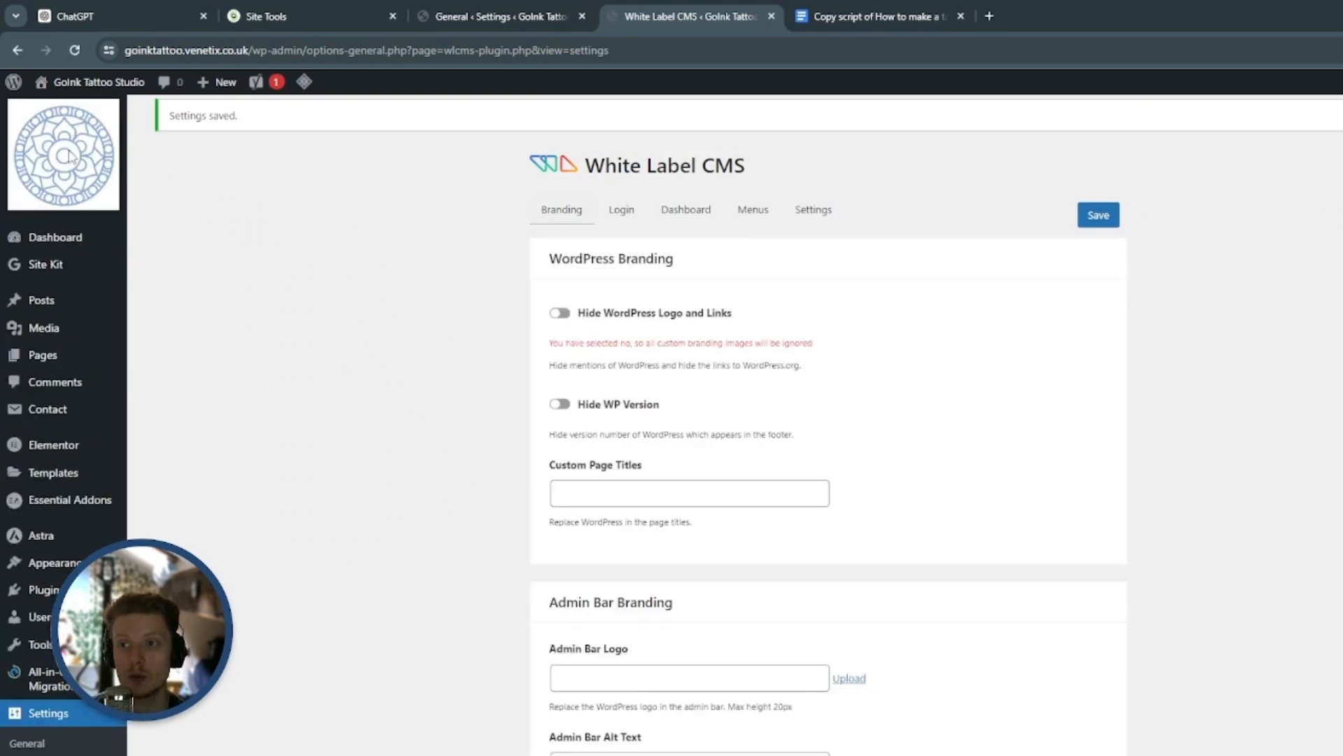
pyautogui.moveTo(97, 86)
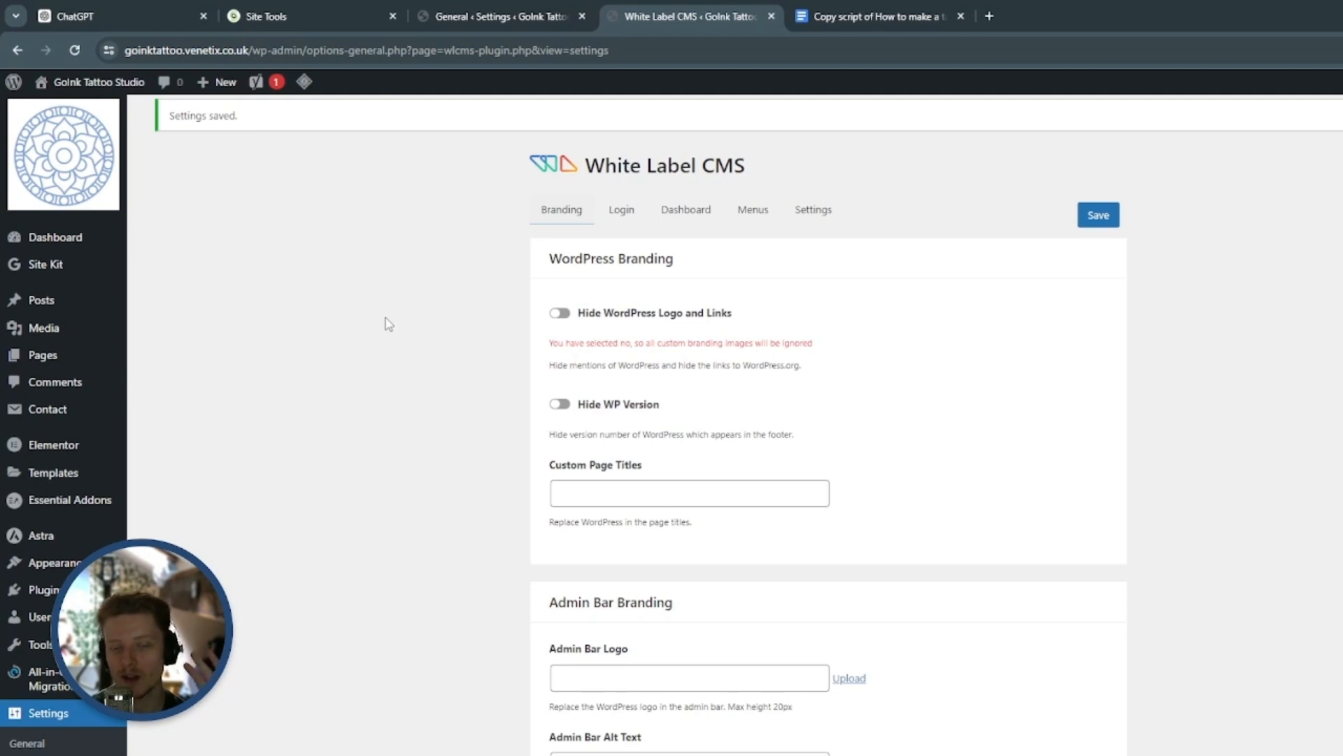
# Apply the Advanced (Recommended) configuration preset in LiteSpeed Cache and confirm it
pyautogui.scroll(-8, 384, 321)
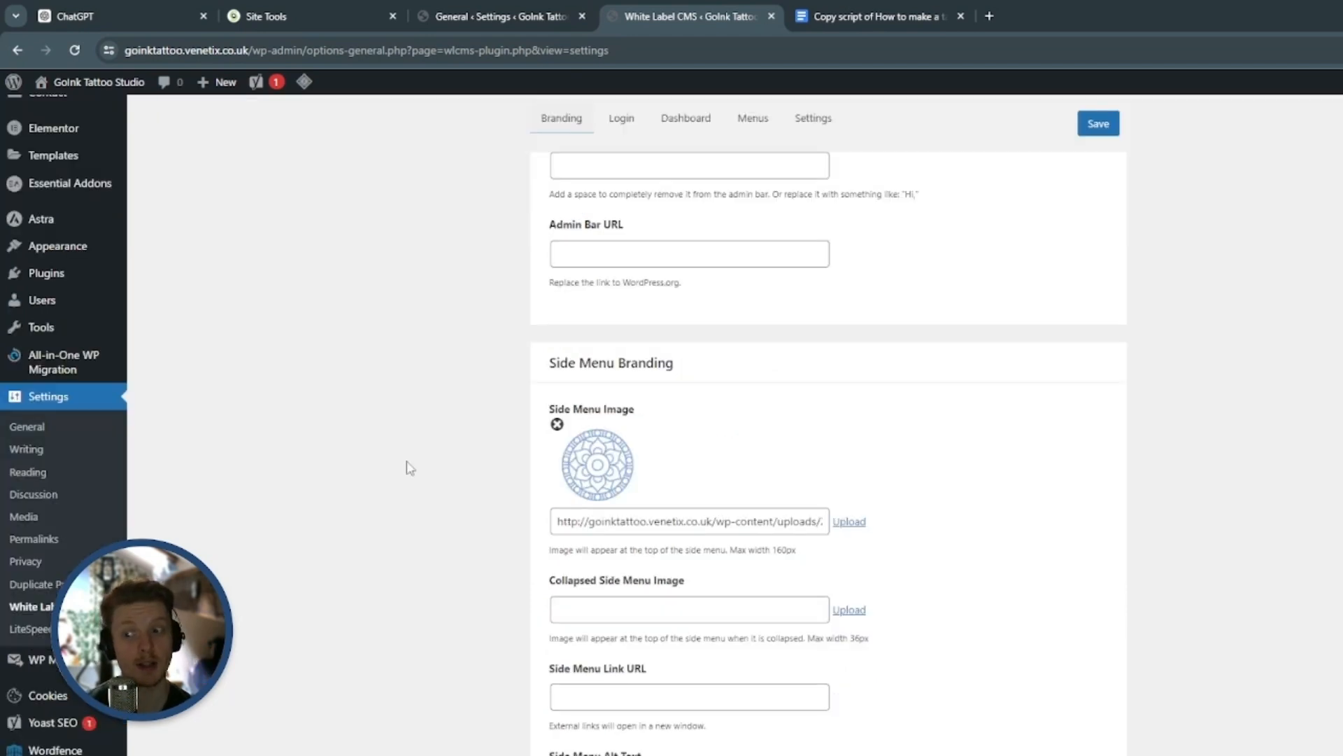
pyautogui.scroll(-4, 231, 686)
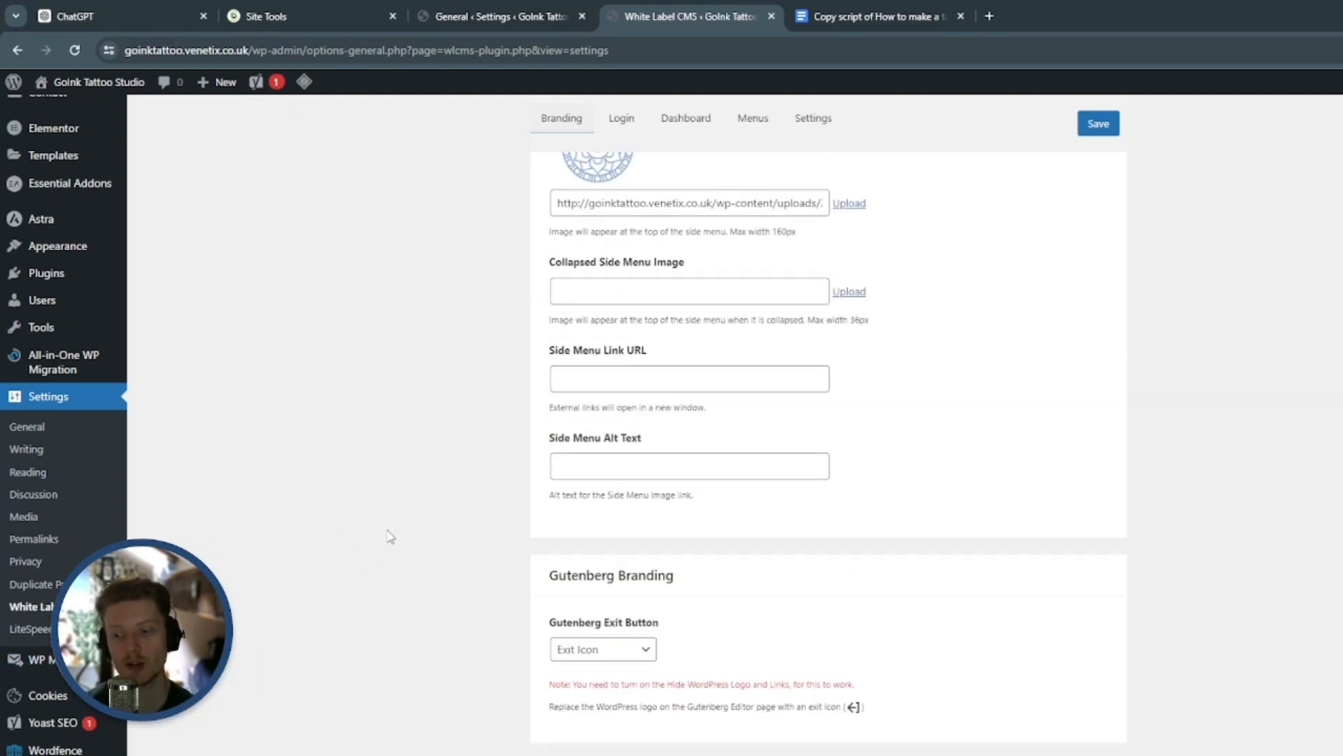
pyautogui.click(70, 755)
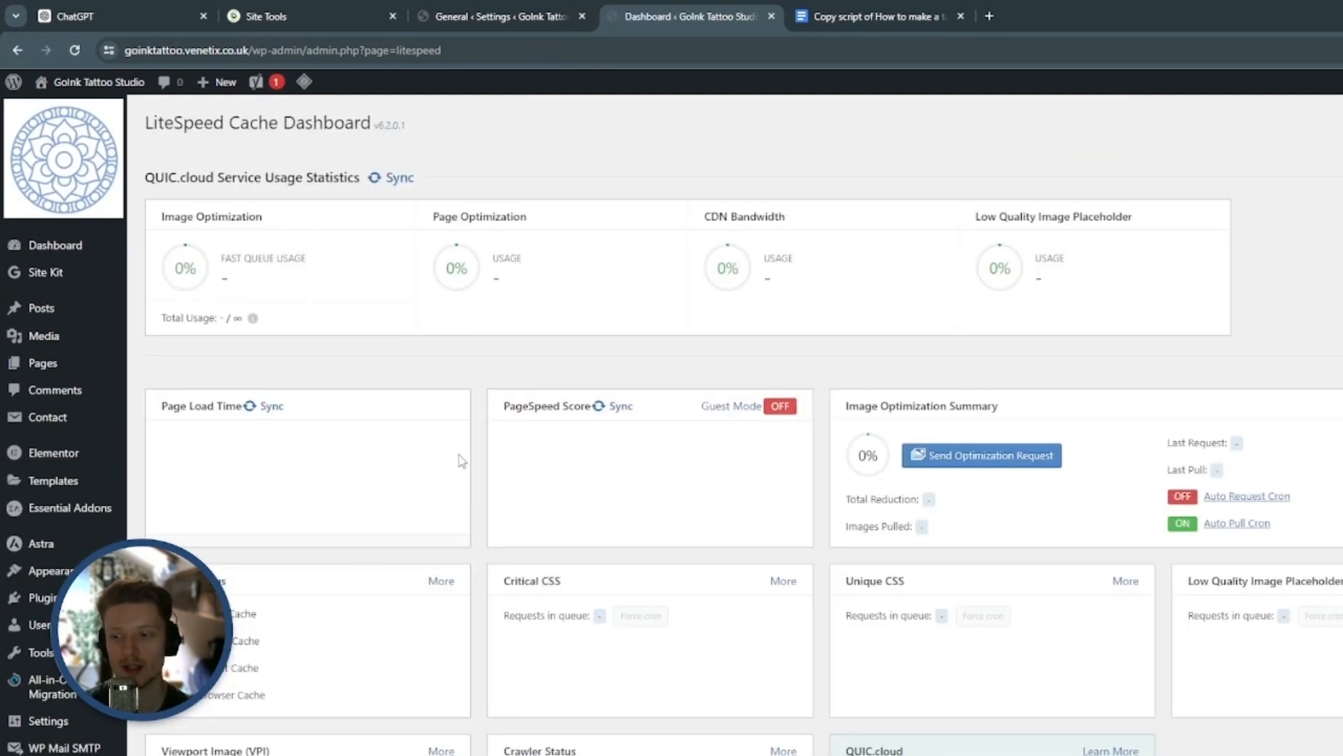
pyautogui.scroll(-5, 286, 476)
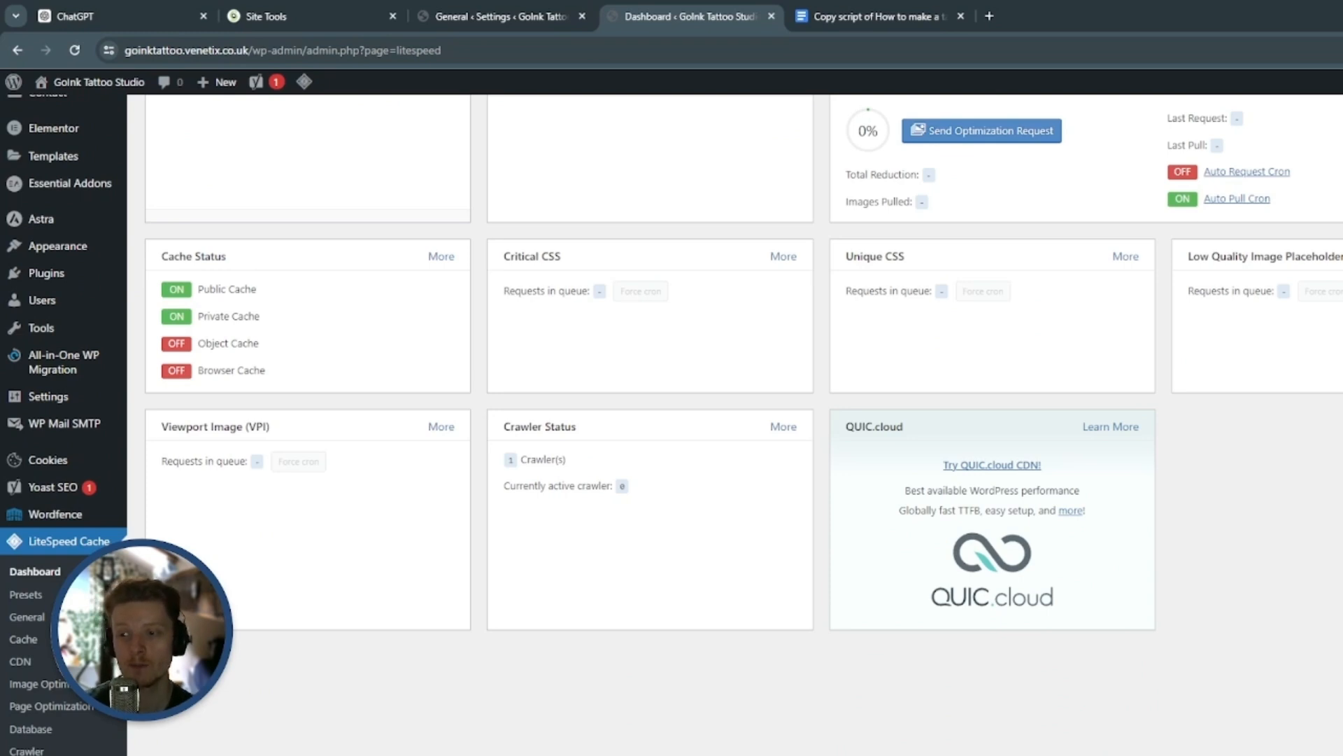
pyautogui.click(41, 596)
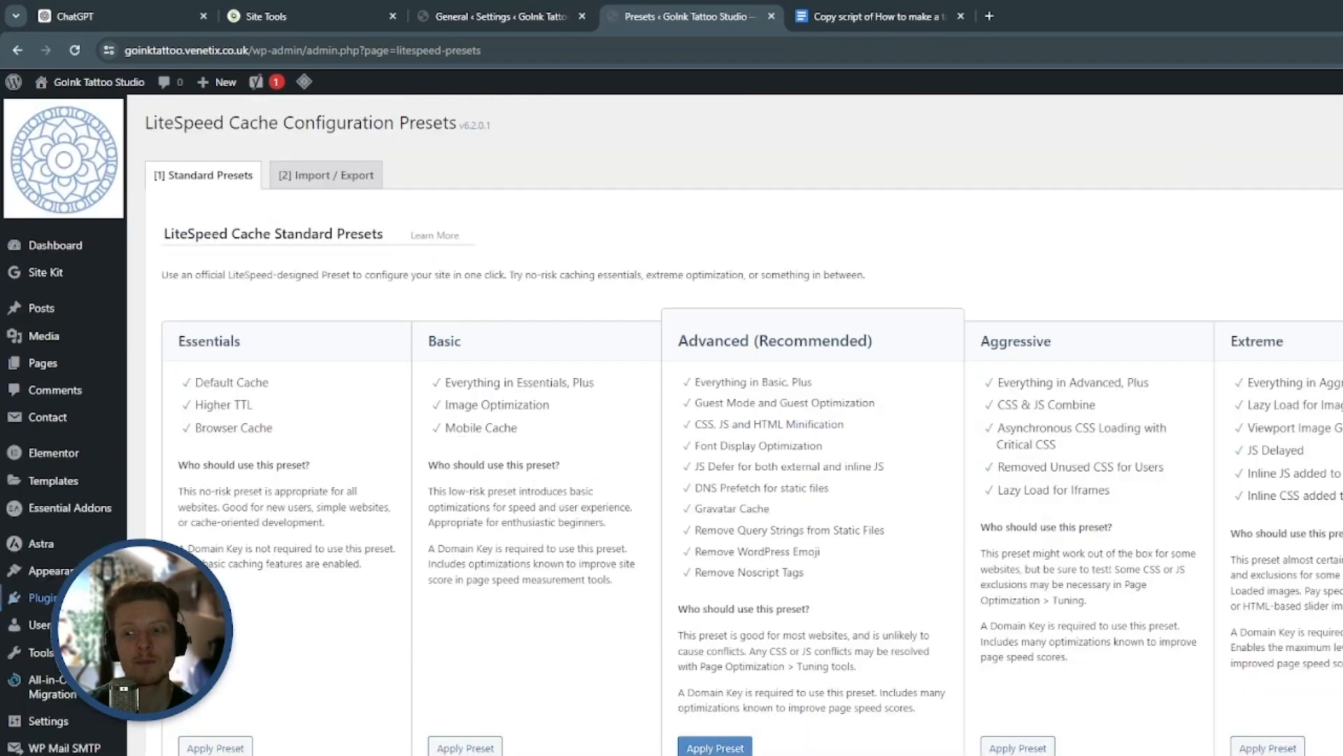
pyautogui.scroll(-3, 671, 423)
pyautogui.scroll(3, 700, 336)
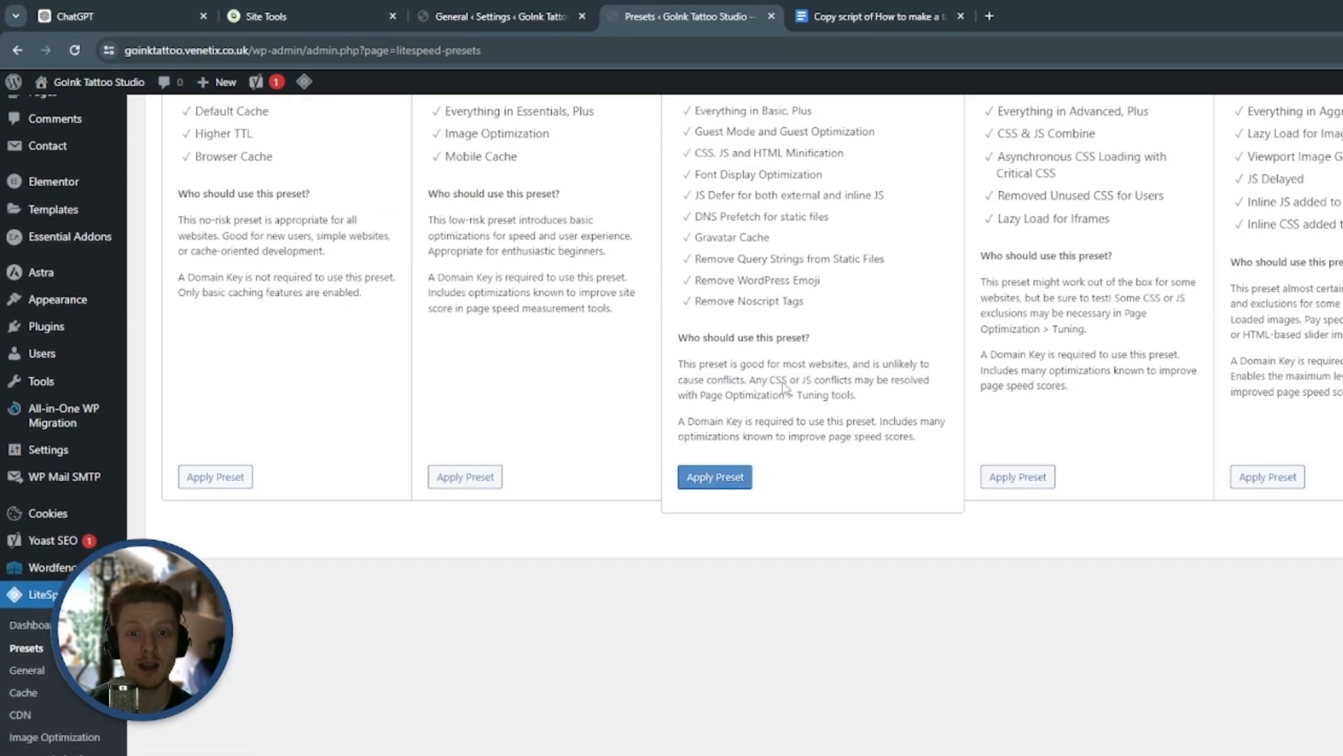
pyautogui.scroll(-3, 811, 319)
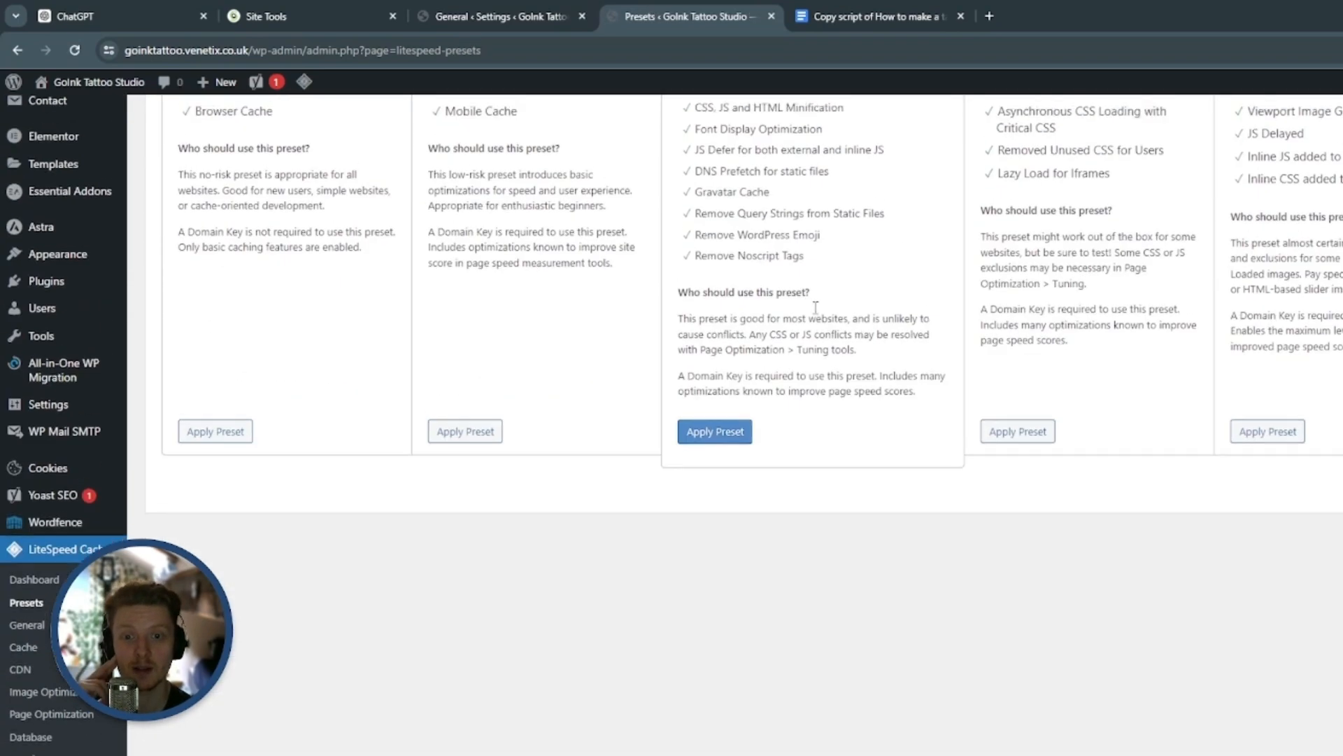
pyautogui.click(727, 424)
pyautogui.click(832, 185)
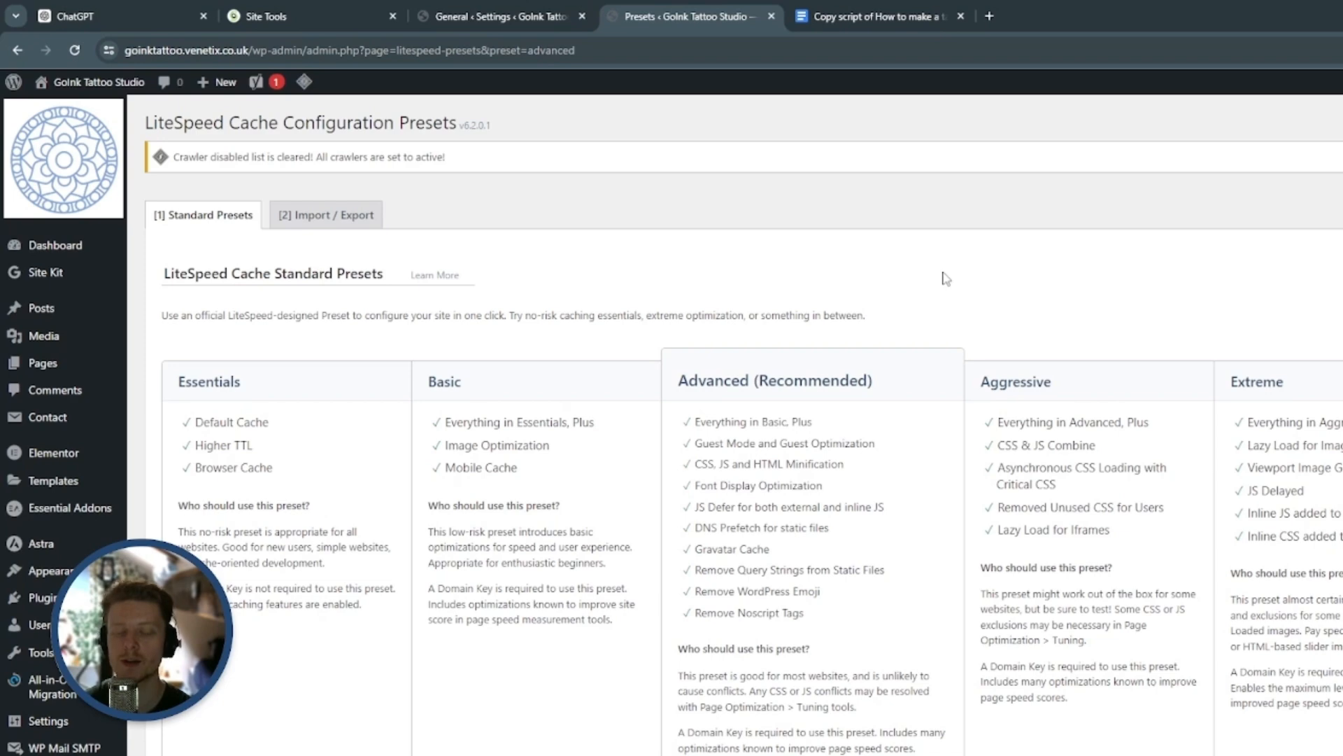
# Review LiteSpeed Cache's image optimization settings, including automatic requests, original image optimization and WebP replacement
pyautogui.scroll(-5, 945, 279)
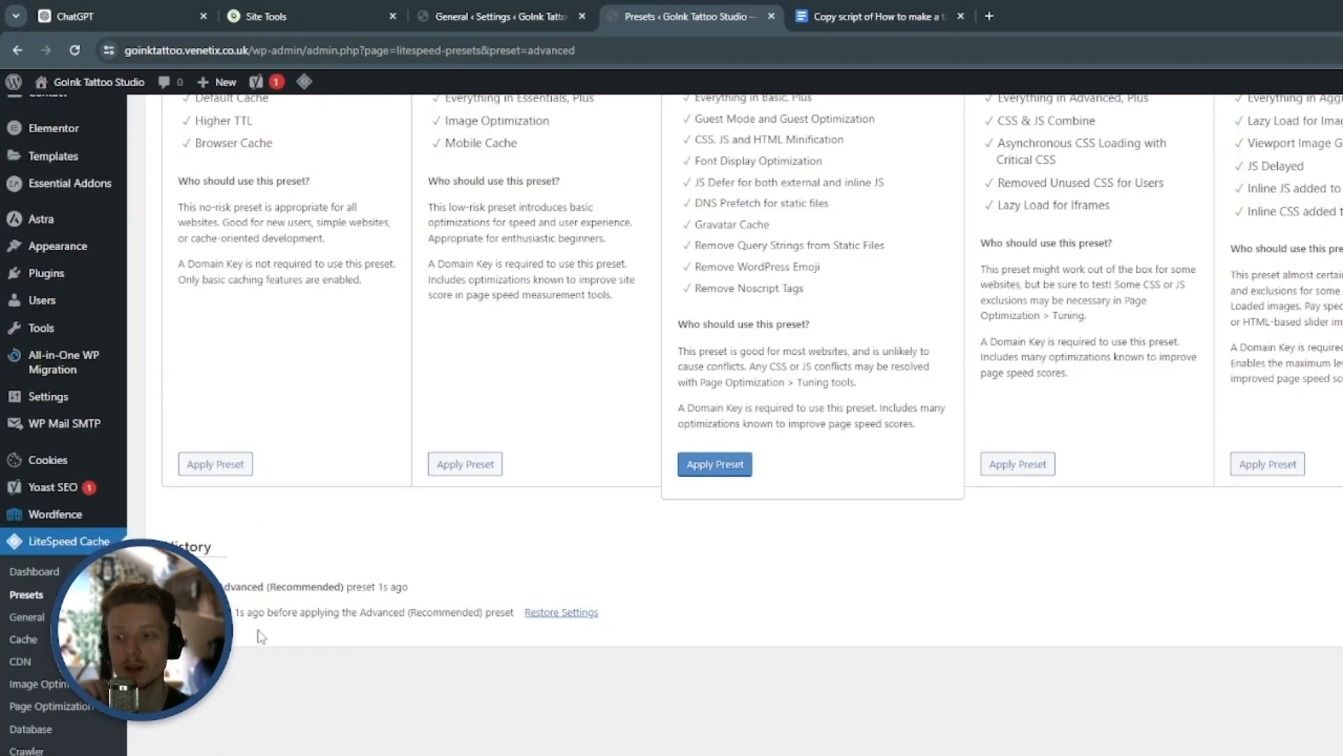
pyautogui.click(59, 692)
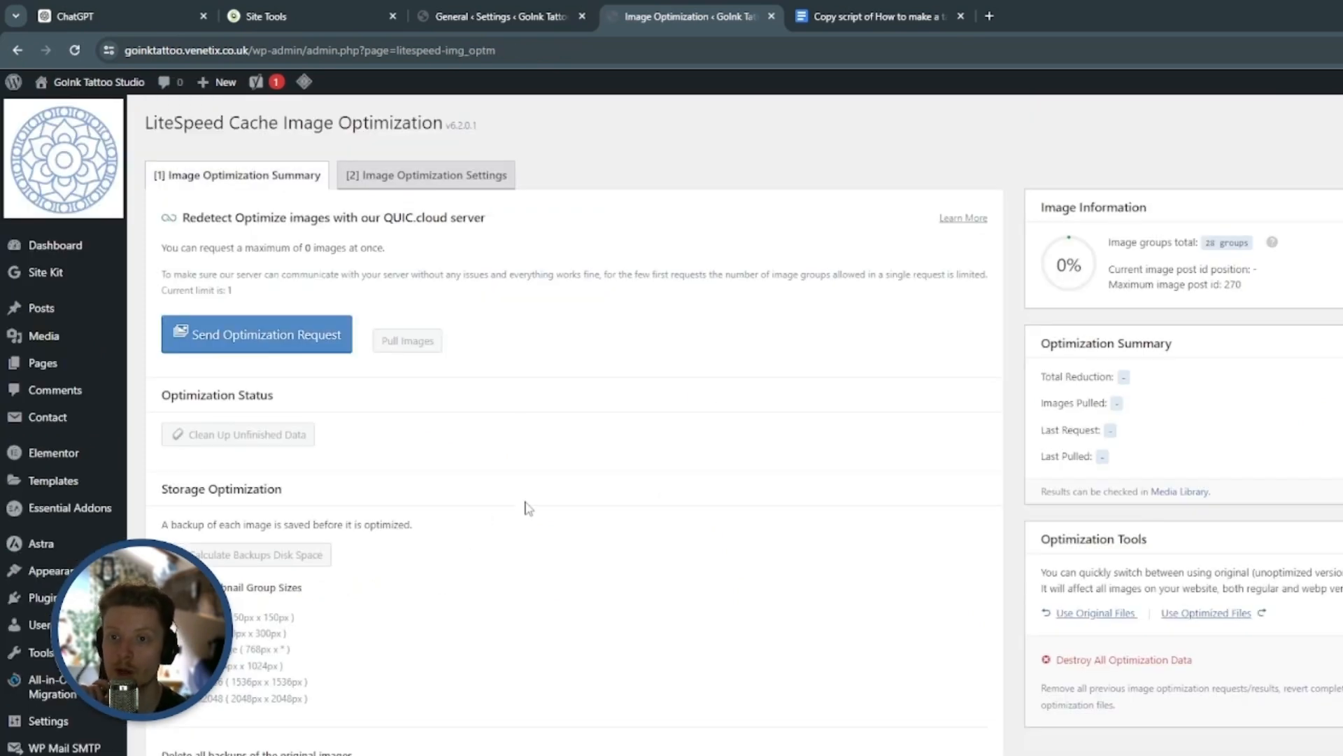
pyautogui.scroll(-3, 536, 441)
pyautogui.scroll(3, 537, 441)
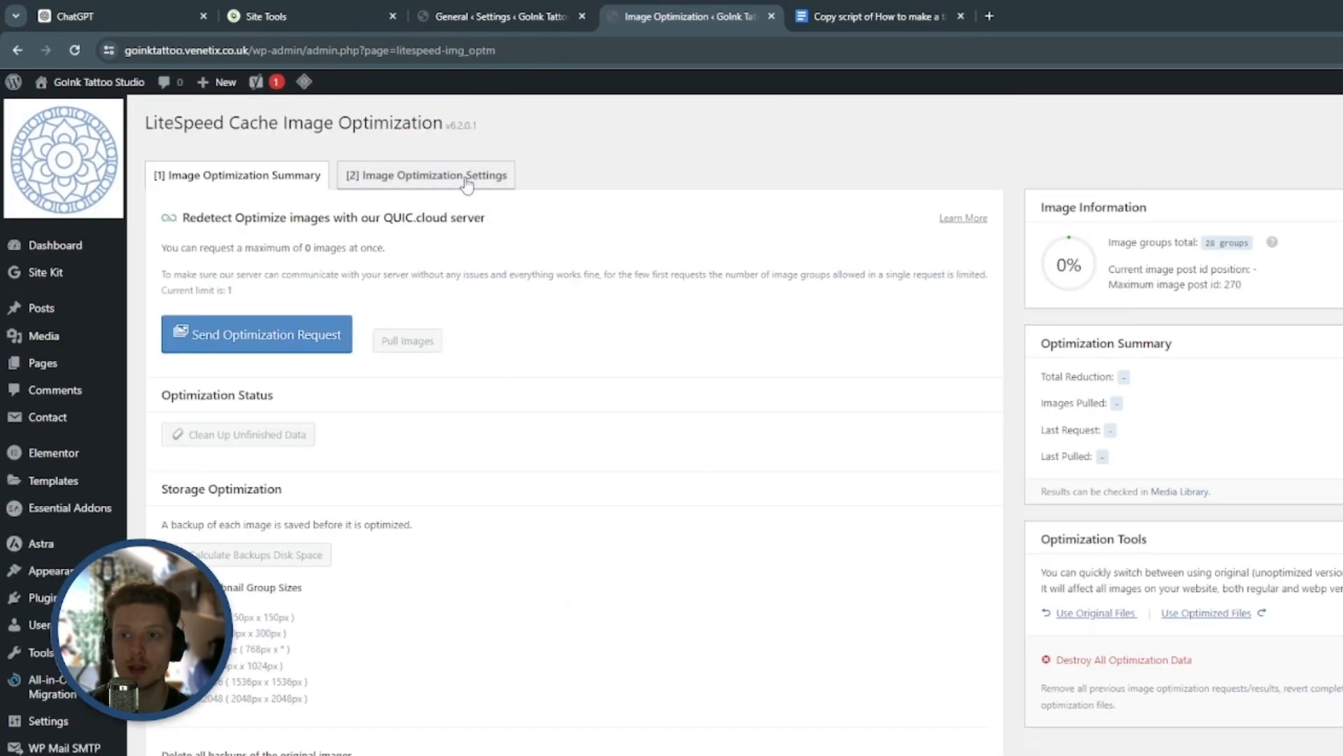
pyautogui.click(399, 179)
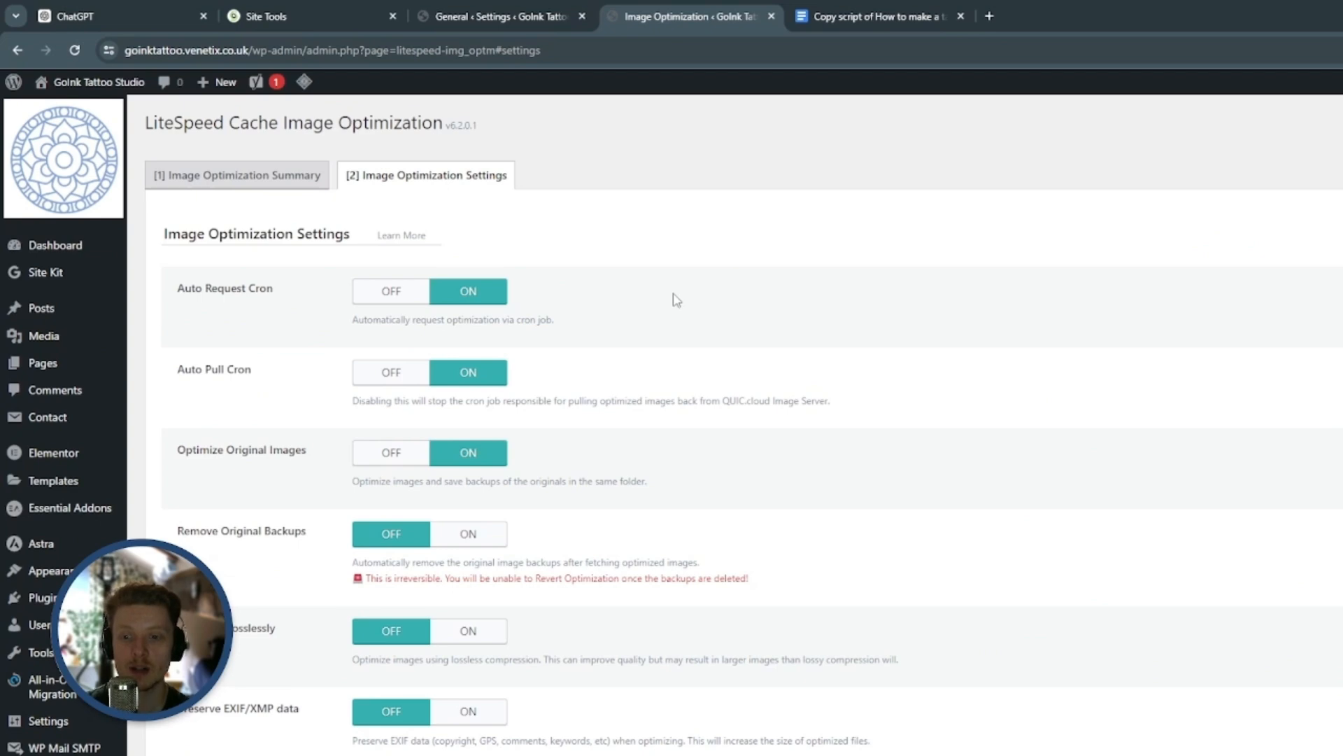
pyautogui.scroll(-7, 676, 299)
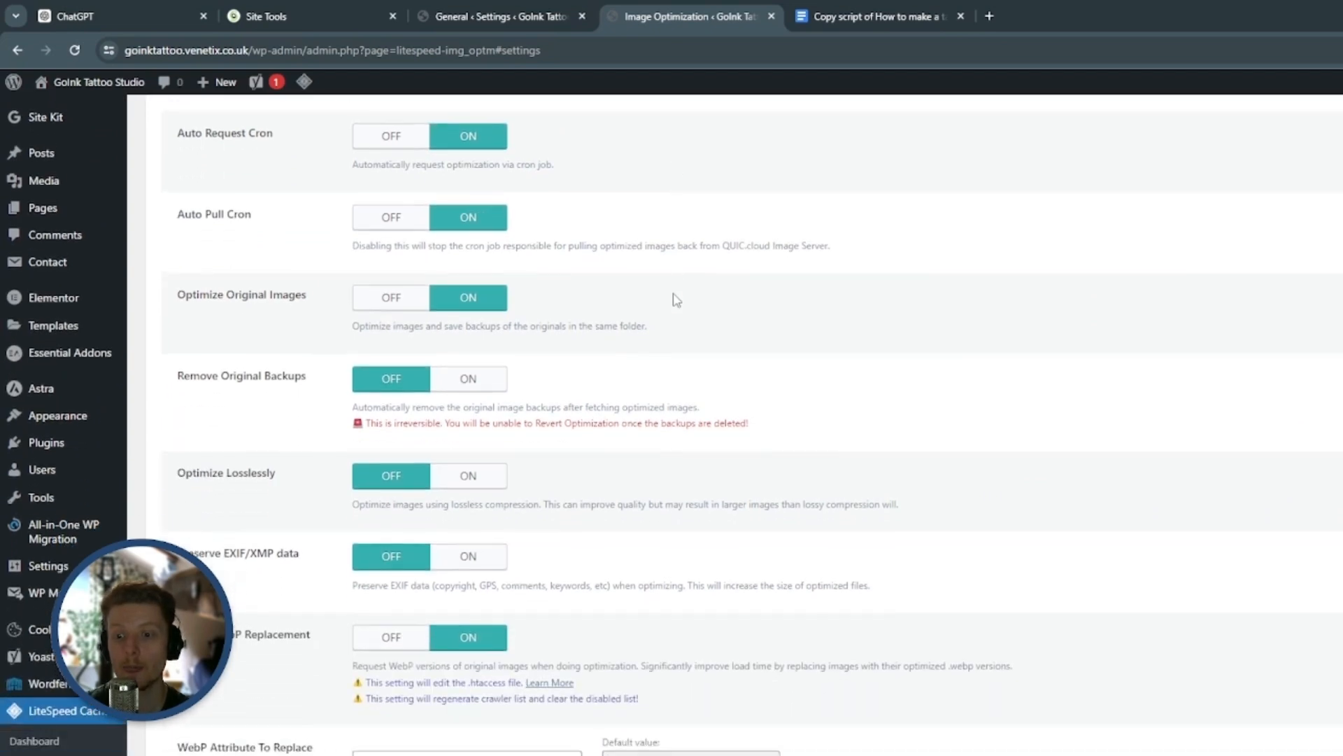
pyautogui.scroll(-1, 677, 299)
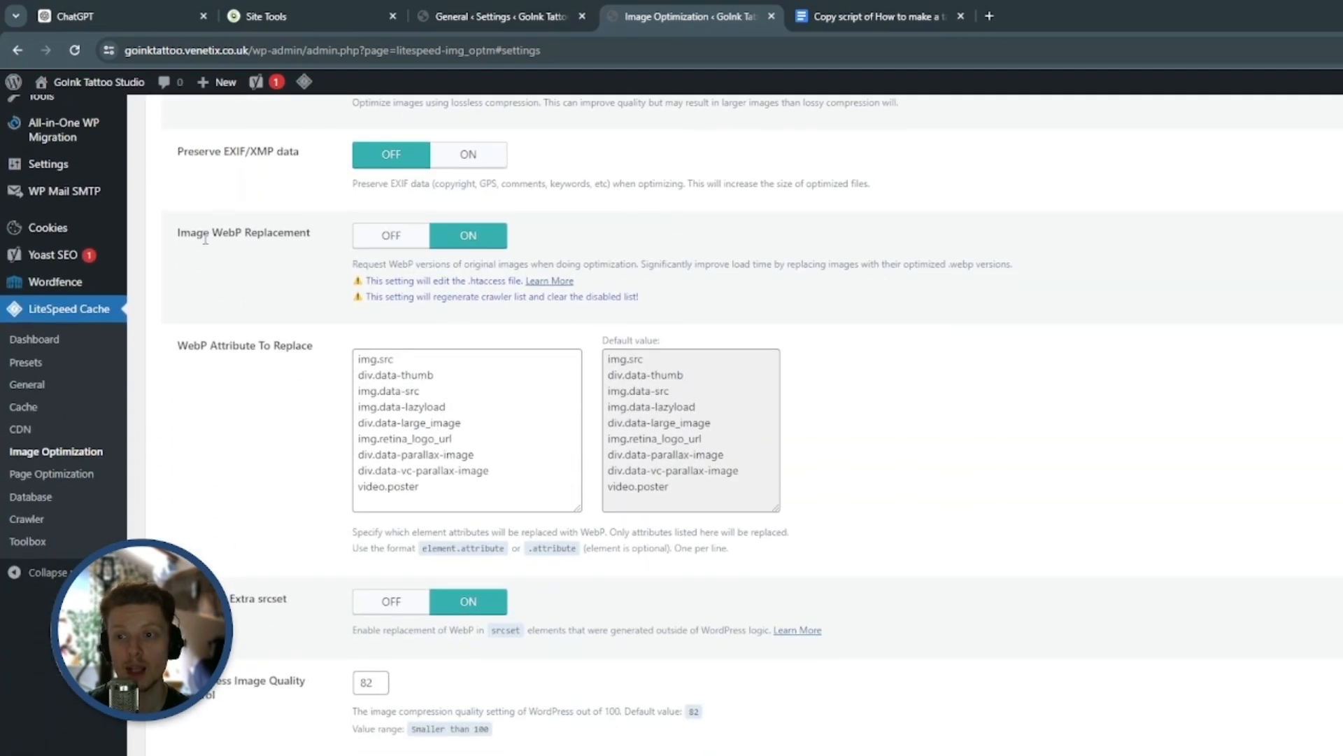
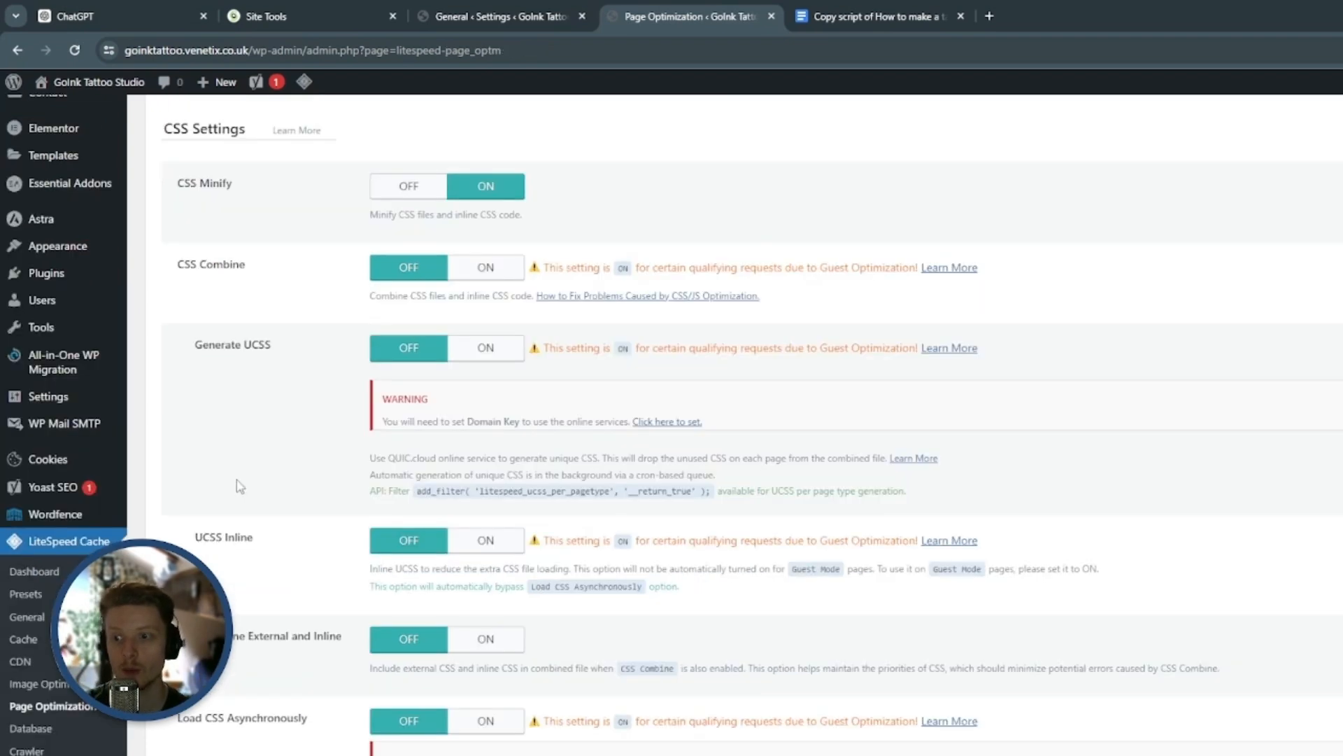
# Review LiteSpeed Cache's CSS optimization settings, including CSS Minify, CSS Combine, Generate UCSS and Load CSS Asynchronously
pyautogui.scroll(-5, 42, 465)
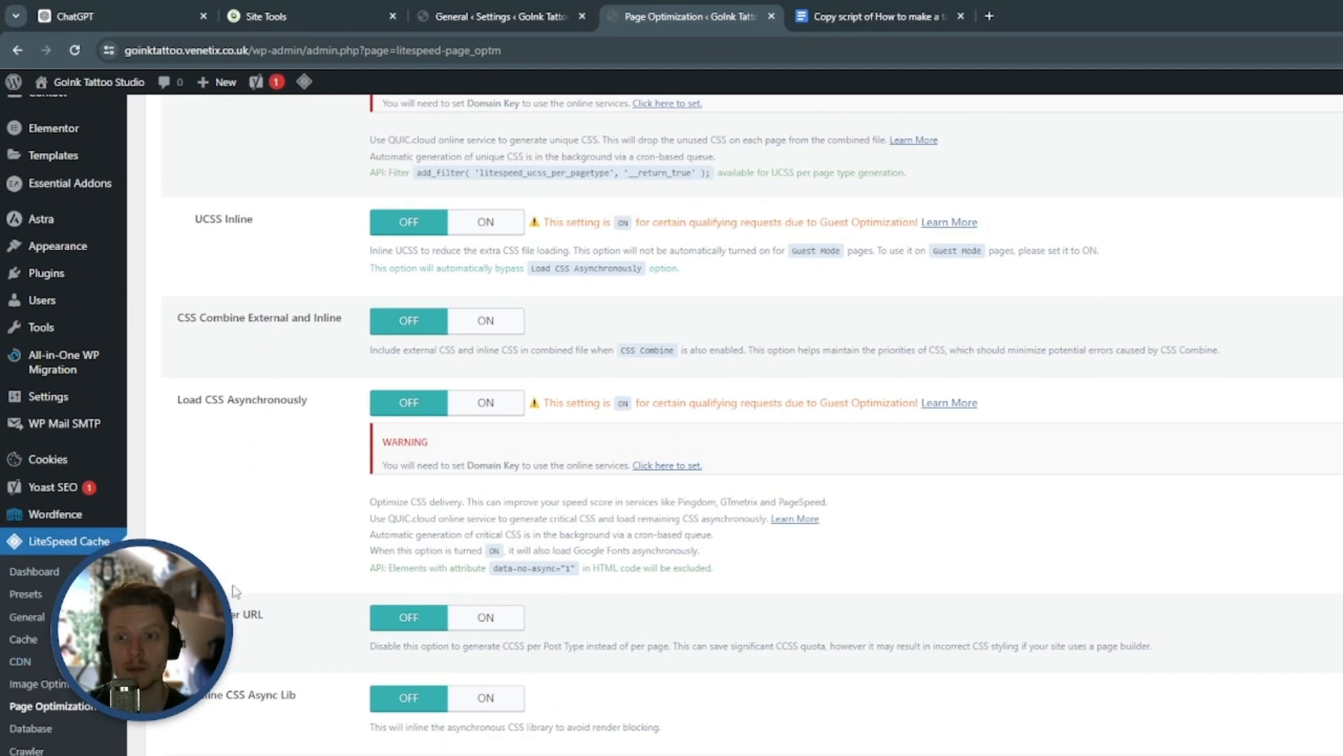
pyautogui.scroll(5, 237, 588)
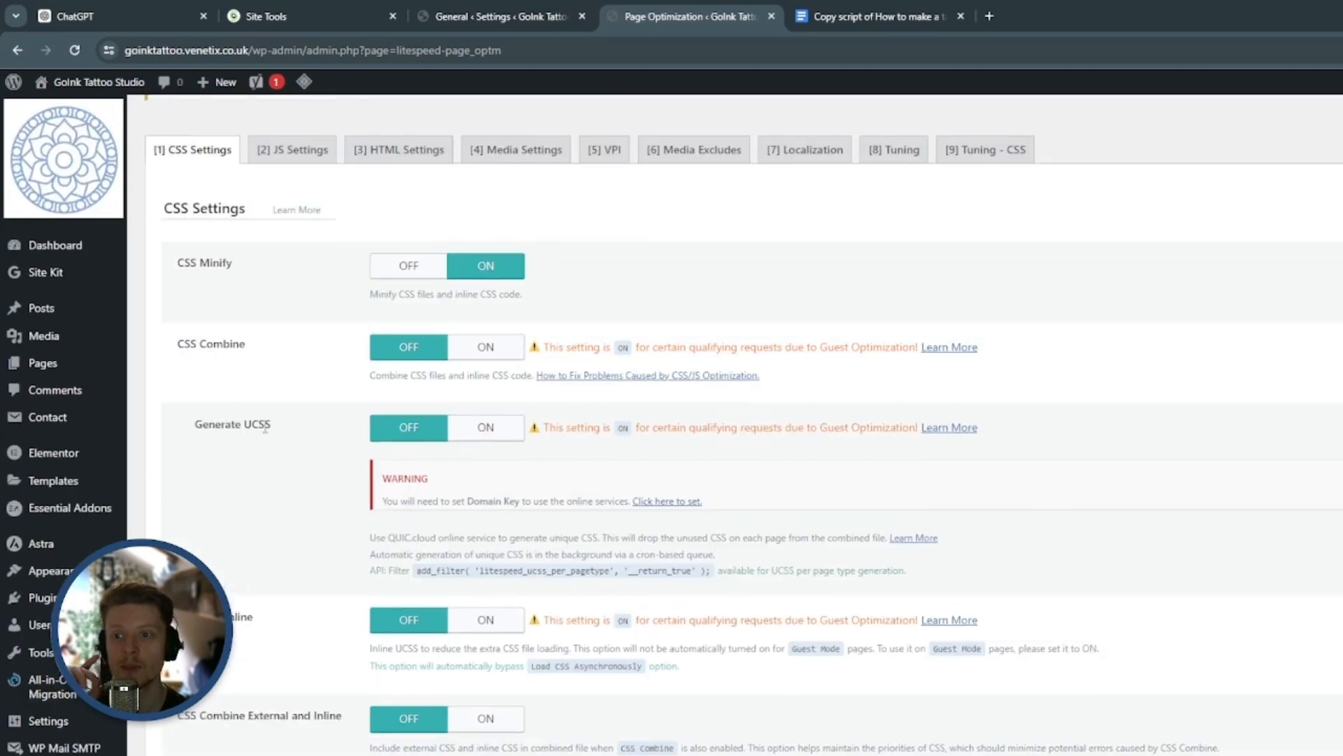
pyautogui.tripleClick(208, 264)
pyautogui.click(283, 278)
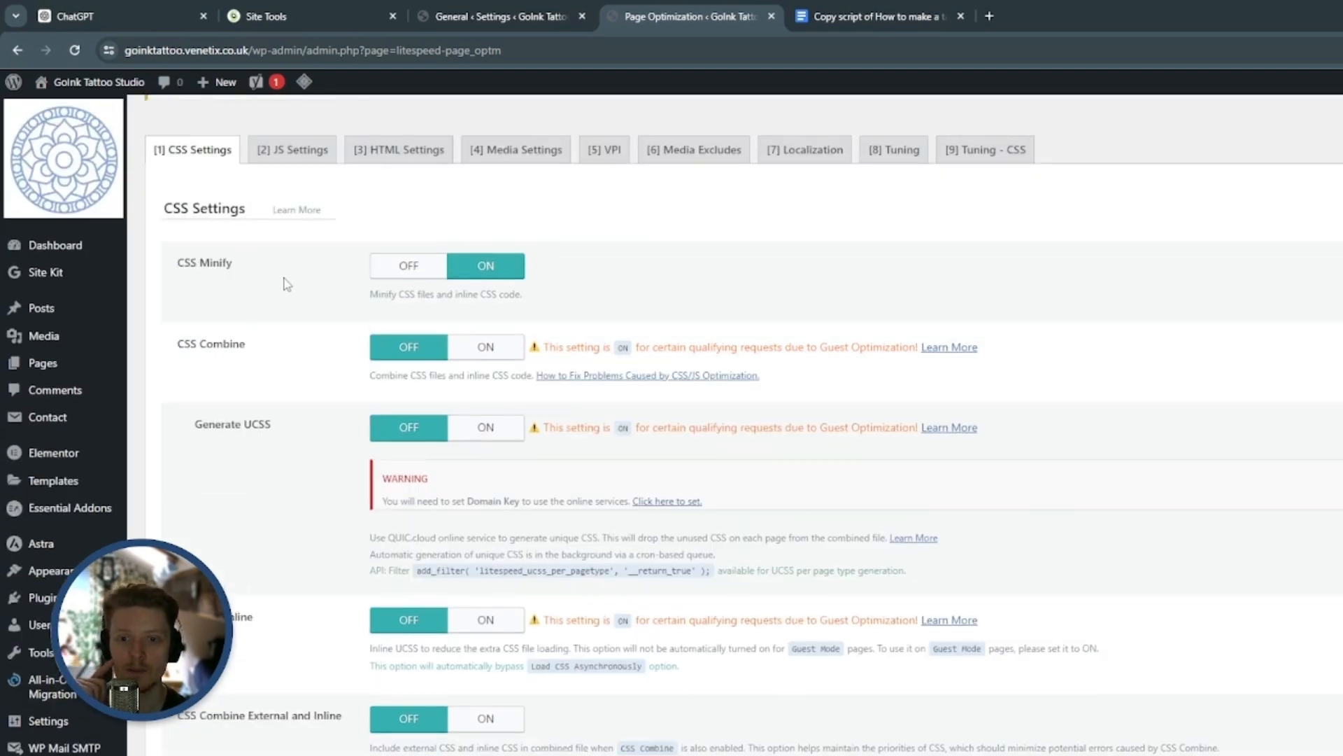
pyautogui.scroll(-1, 287, 329)
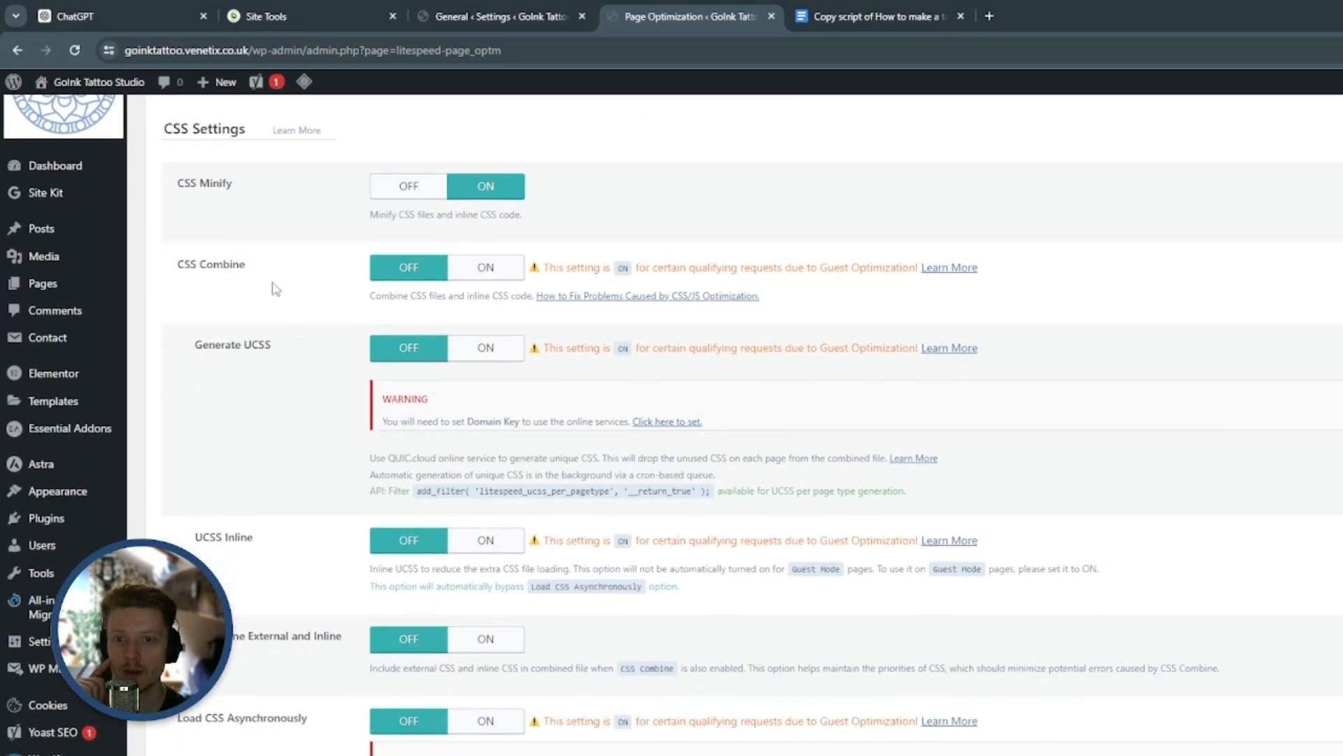
pyautogui.moveTo(600, 269); pyautogui.dragTo(683, 268)
pyautogui.click(660, 268)
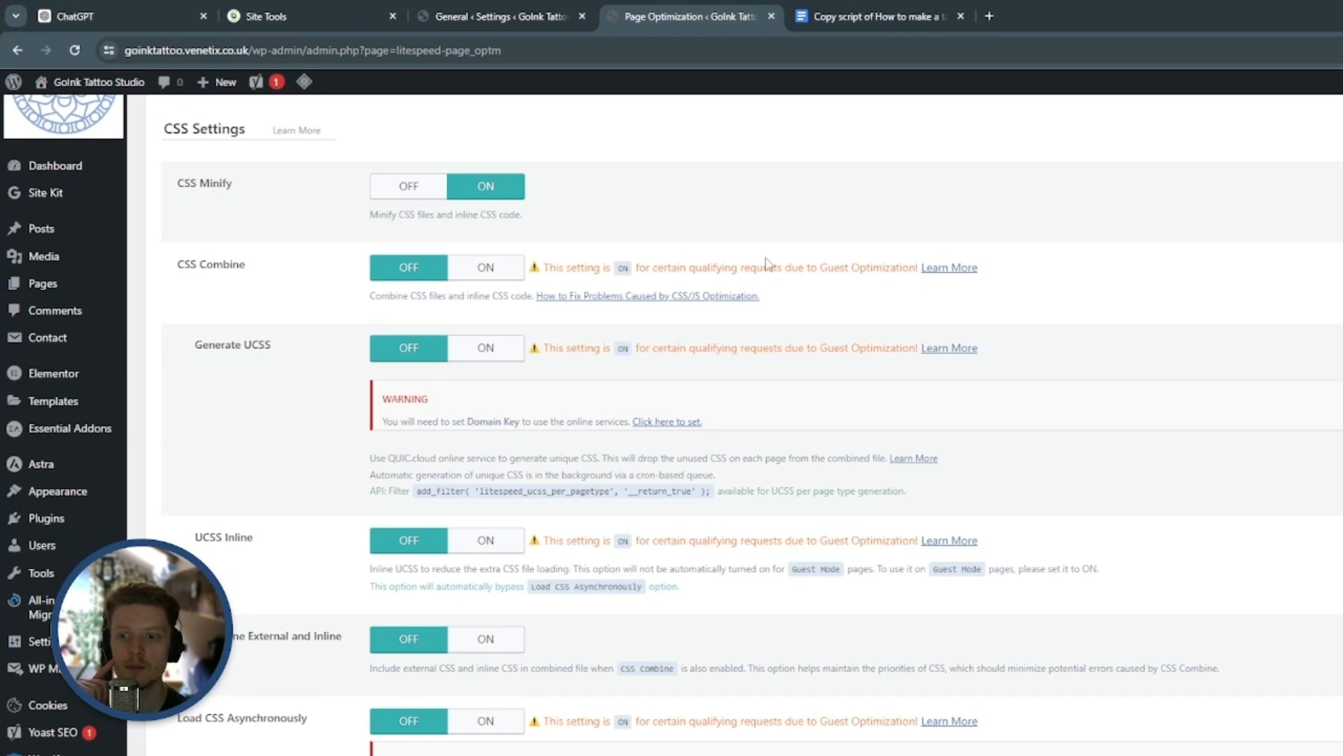
pyautogui.scroll(-2, 767, 263)
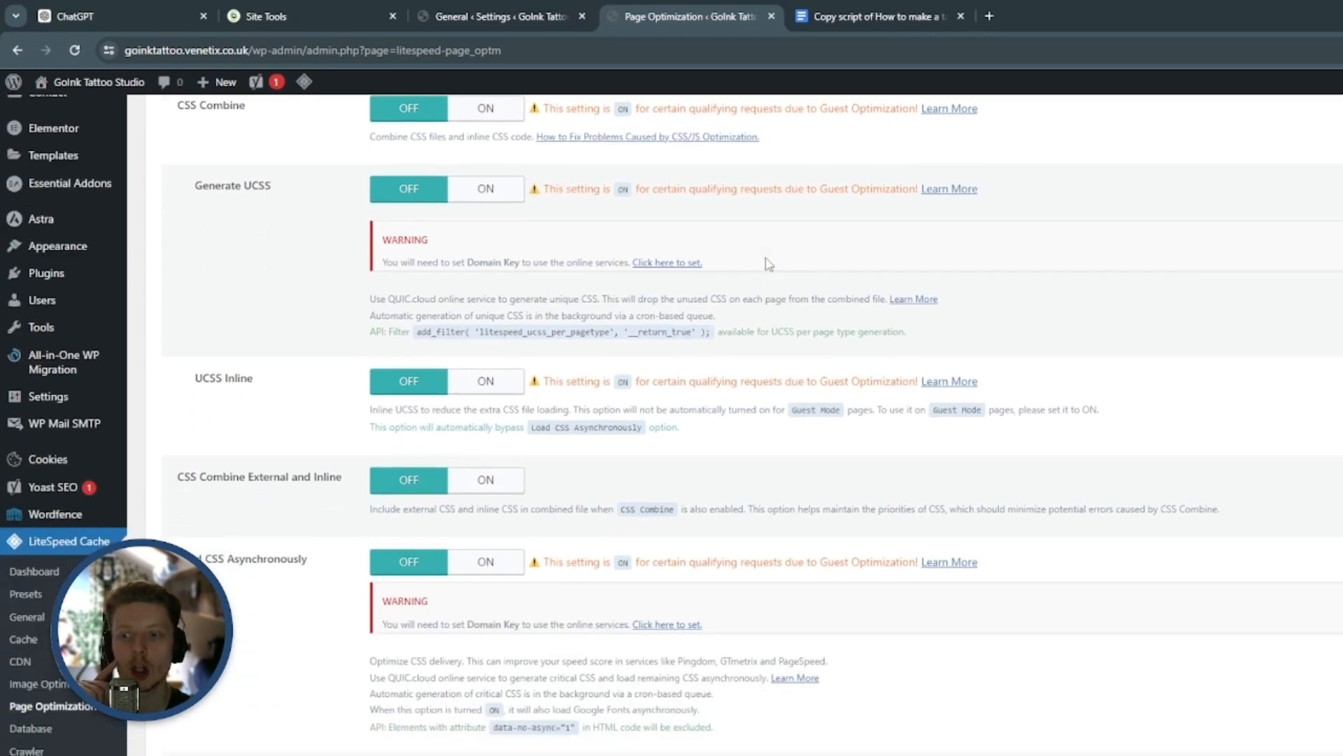
pyautogui.scroll(-2, 769, 264)
pyautogui.scroll(6, 490, 266)
# Turn on Lazy Load Images in LiteSpeed Cache's media settings
pyautogui.click(532, 237)
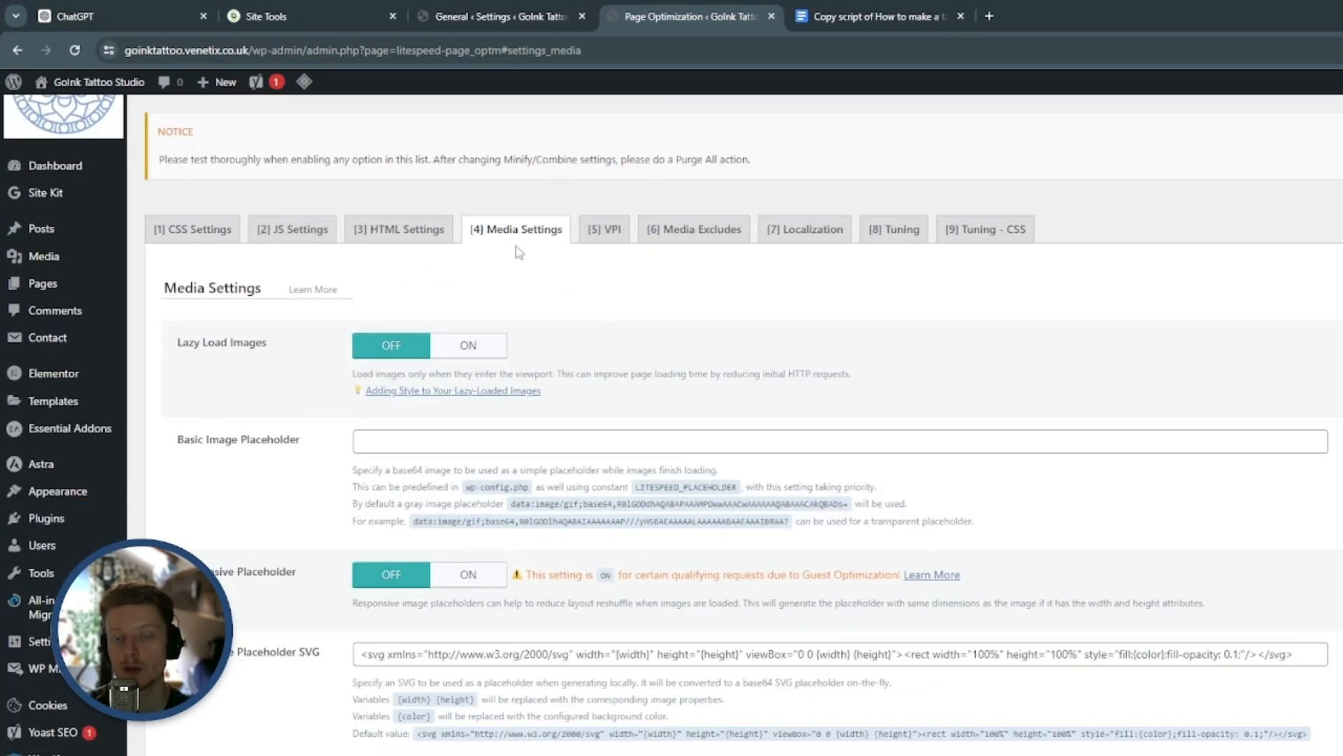
pyautogui.scroll(-2, 514, 242)
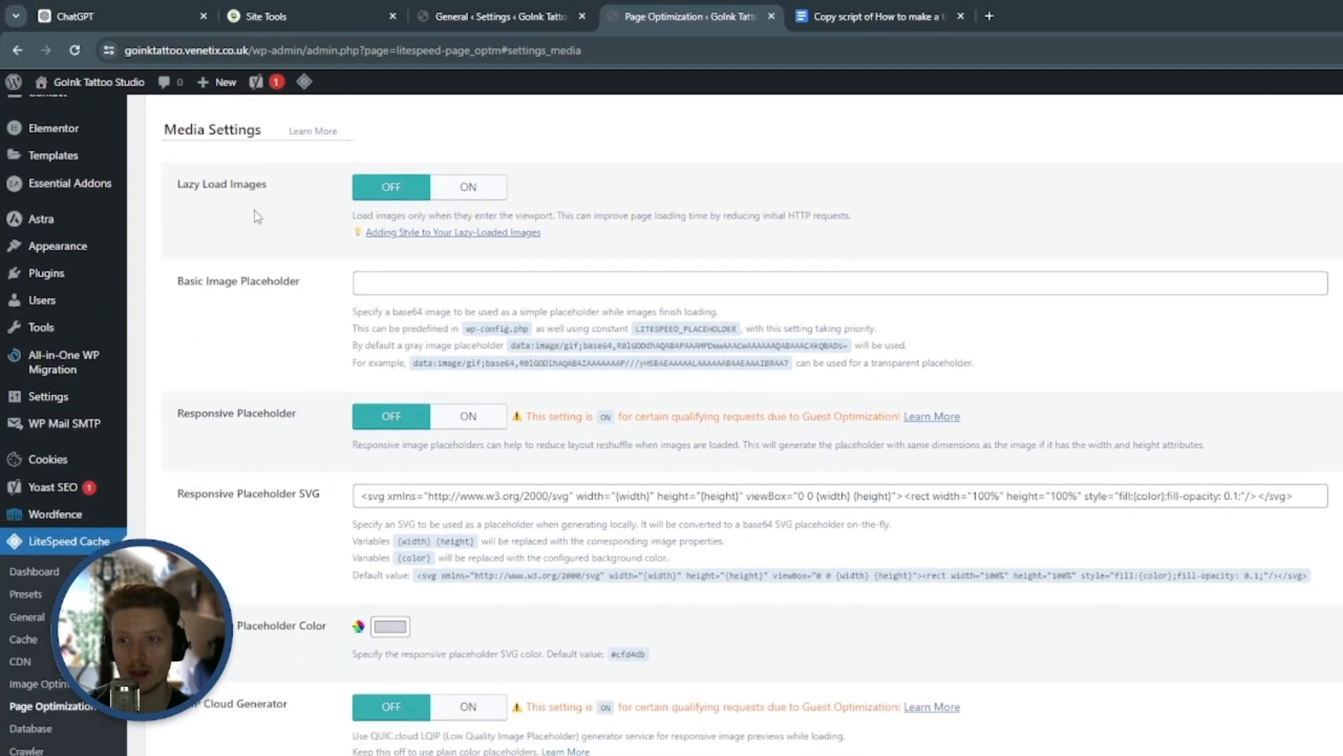
pyautogui.tripleClick(219, 183)
pyautogui.click(305, 211)
pyautogui.click(482, 187)
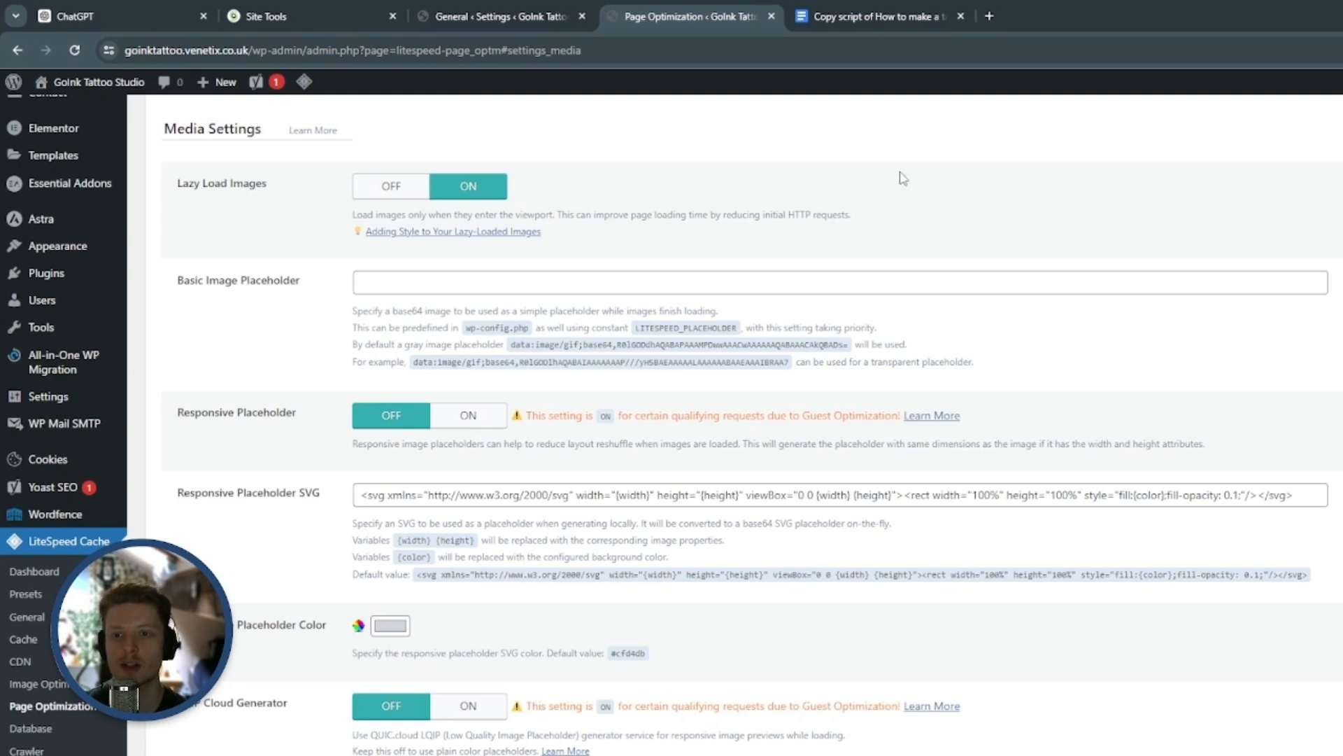
pyautogui.click(1341, 218)
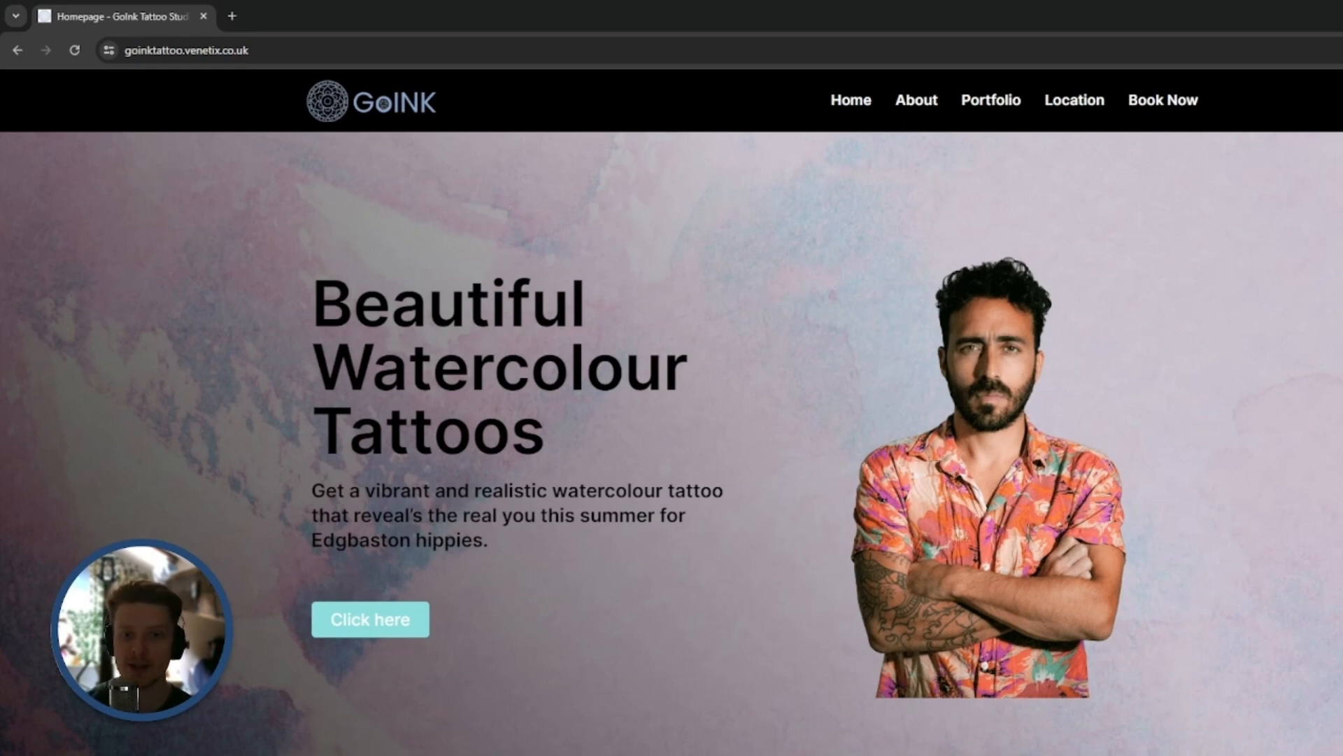
# Reload the live GoINK homepage and check its full desktop layout from the hero section down to the footer
pyautogui.click(72, 50)
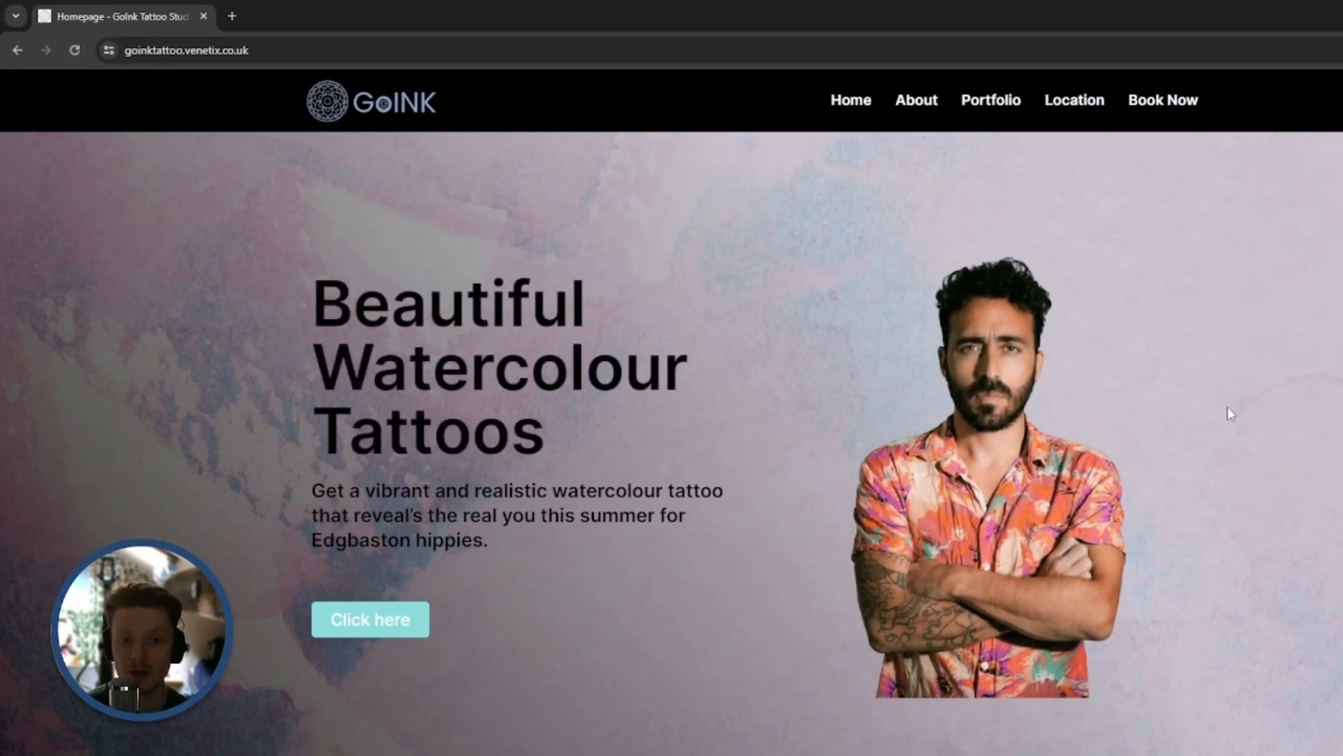
pyautogui.scroll(-4, 1155, 682)
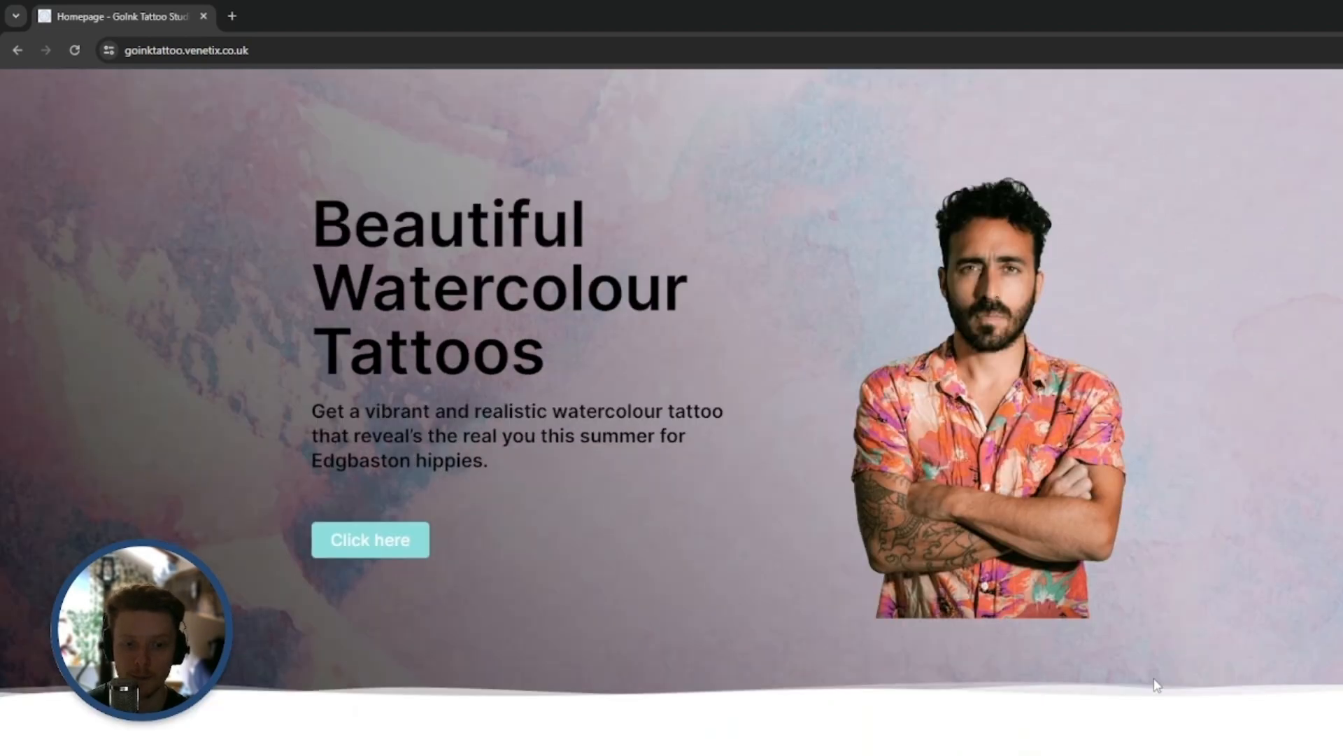
pyautogui.scroll(-3, 1204, 630)
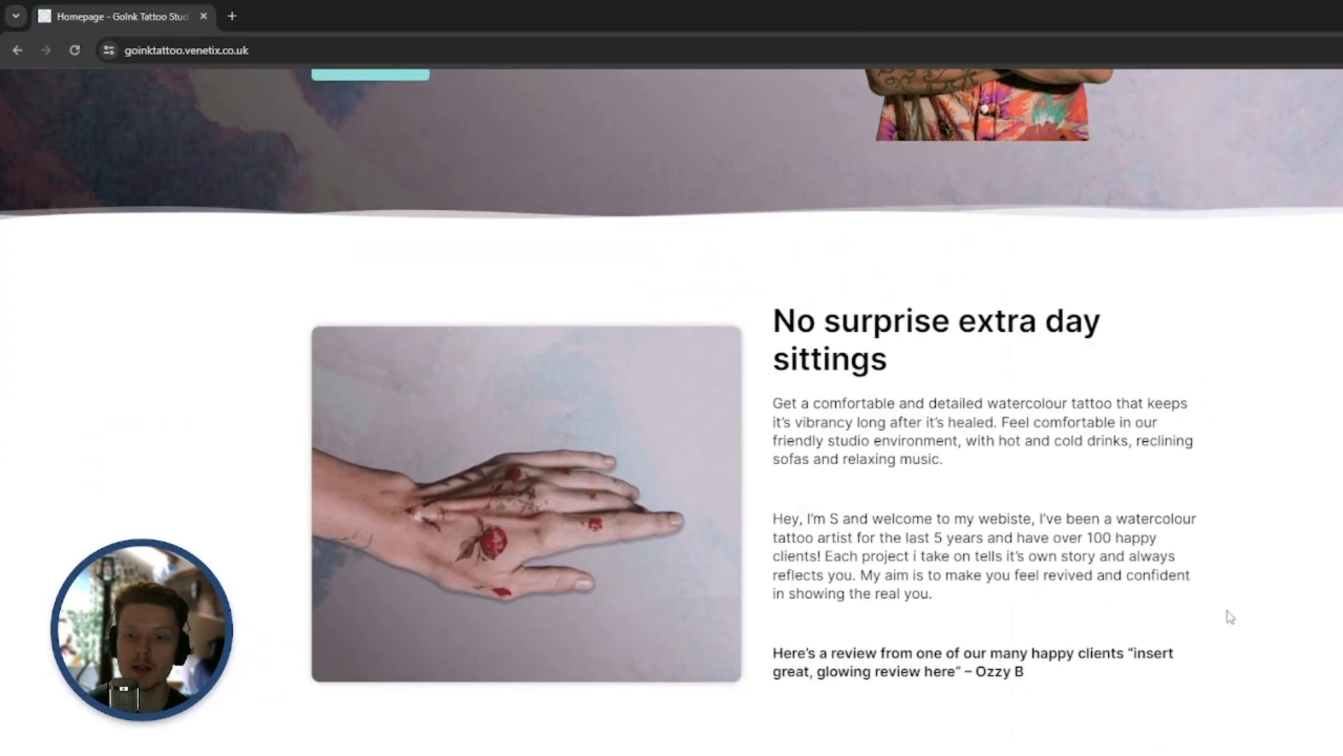
pyautogui.scroll(-5, 1227, 615)
pyautogui.scroll(-15, 1259, 614)
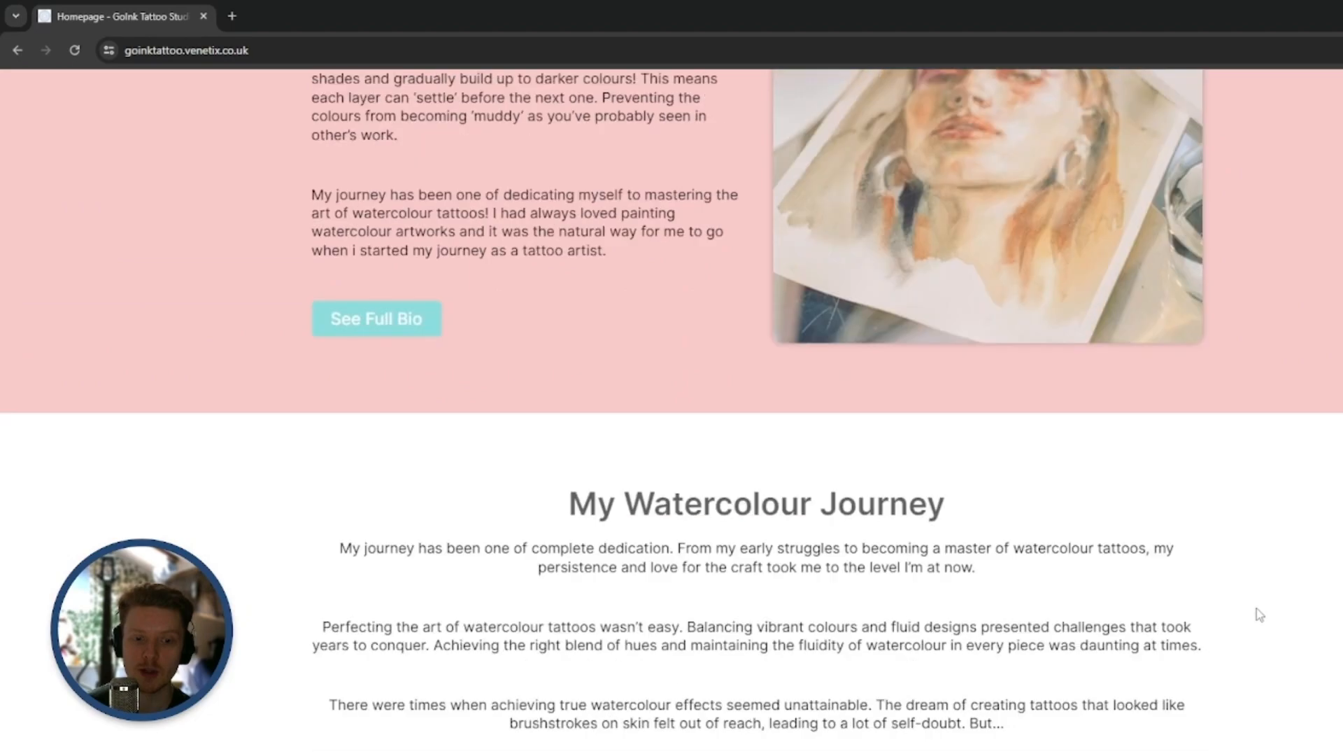
pyautogui.scroll(-14, 1270, 558)
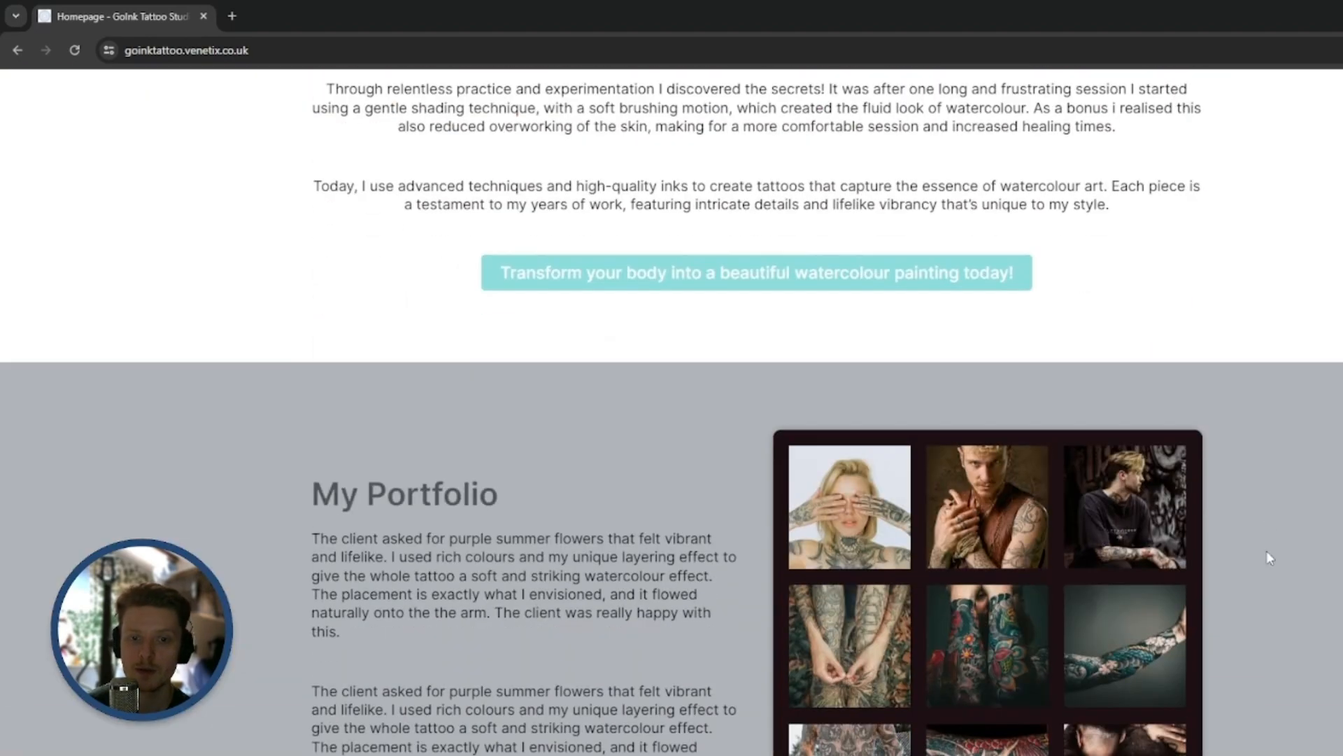
pyautogui.scroll(-14, 1270, 558)
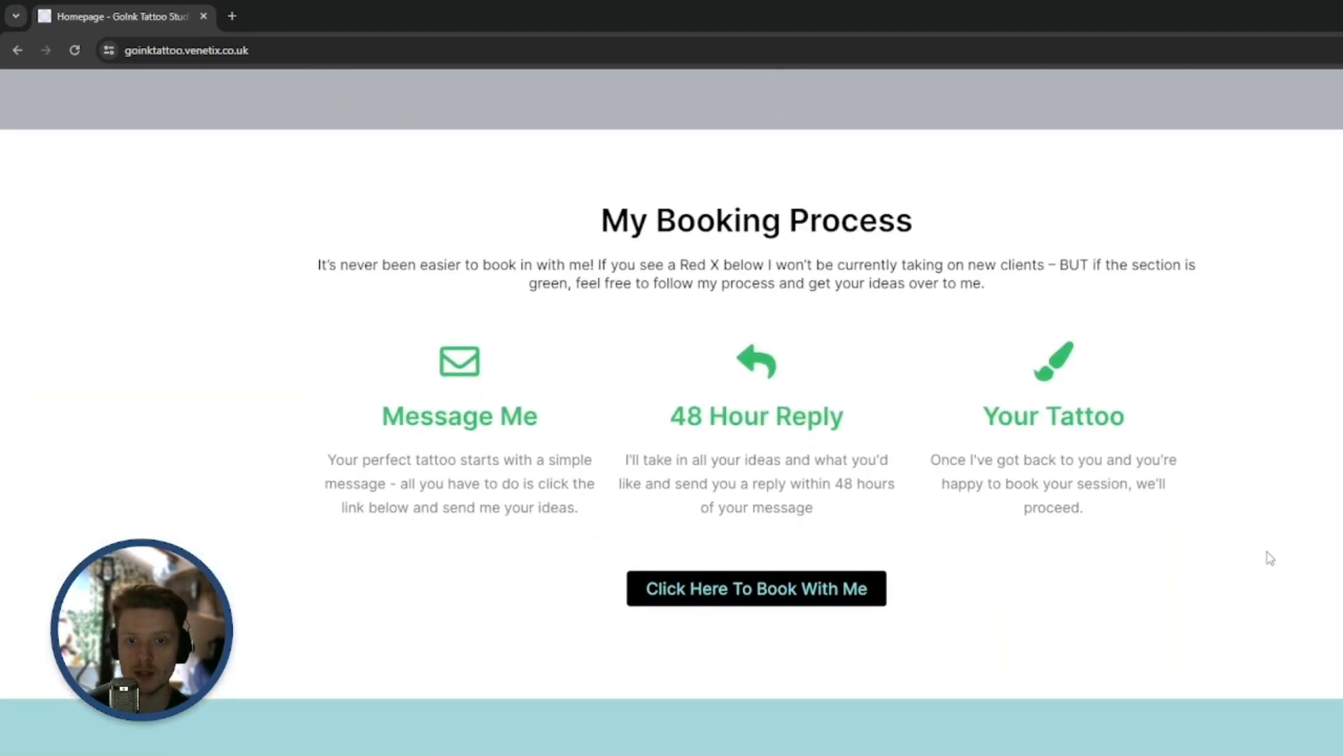
pyautogui.scroll(-14, 1270, 558)
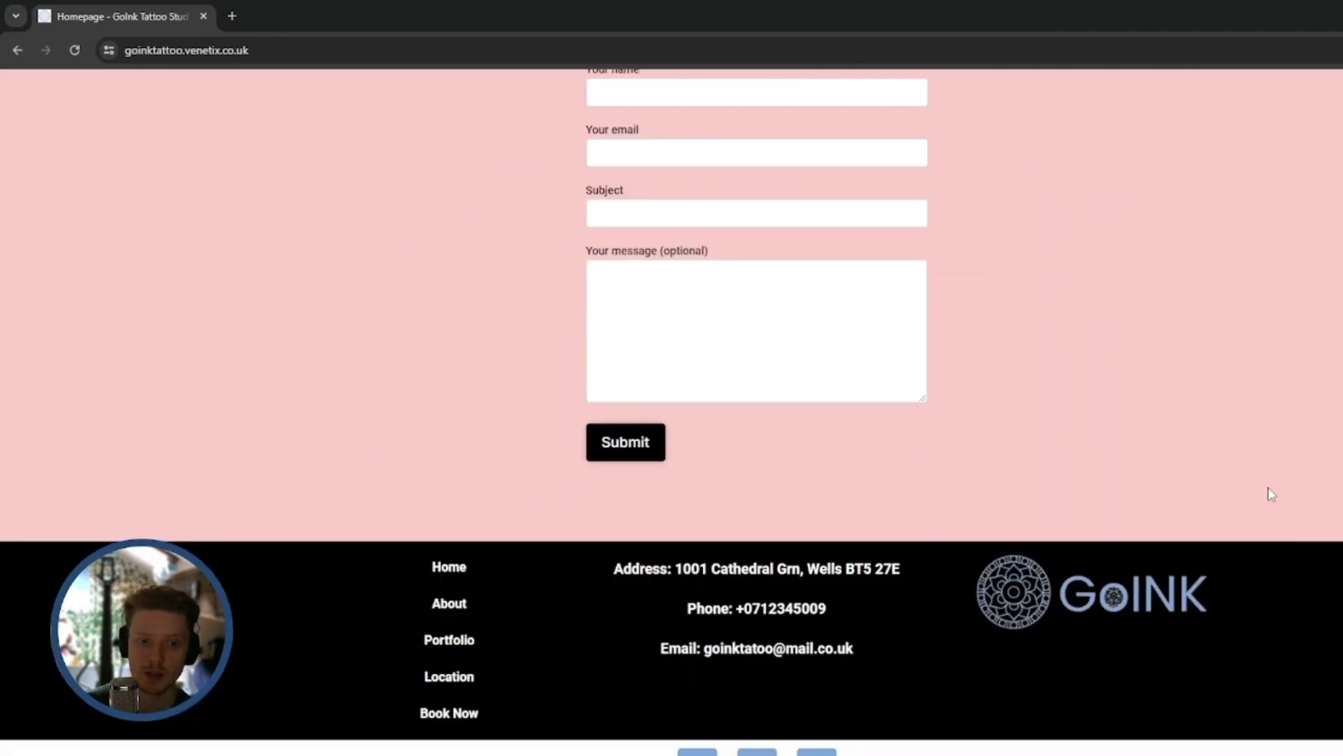
pyautogui.scroll(20, 1295, 558)
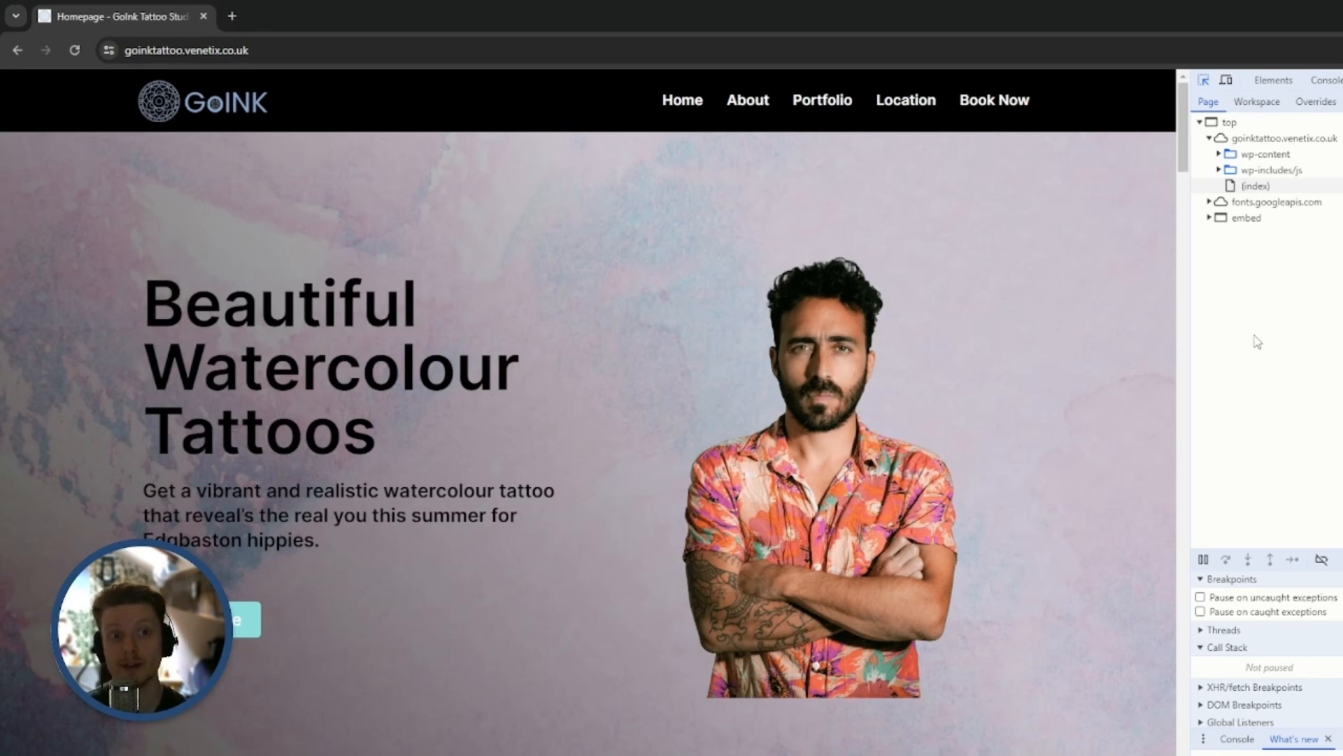
# Preview the homepage in a responsive viewport 1296 px wide and check its sections down to the booking area
pyautogui.click(1226, 81)
pyautogui.moveTo(744, 276); pyautogui.dragTo(1122, 284)
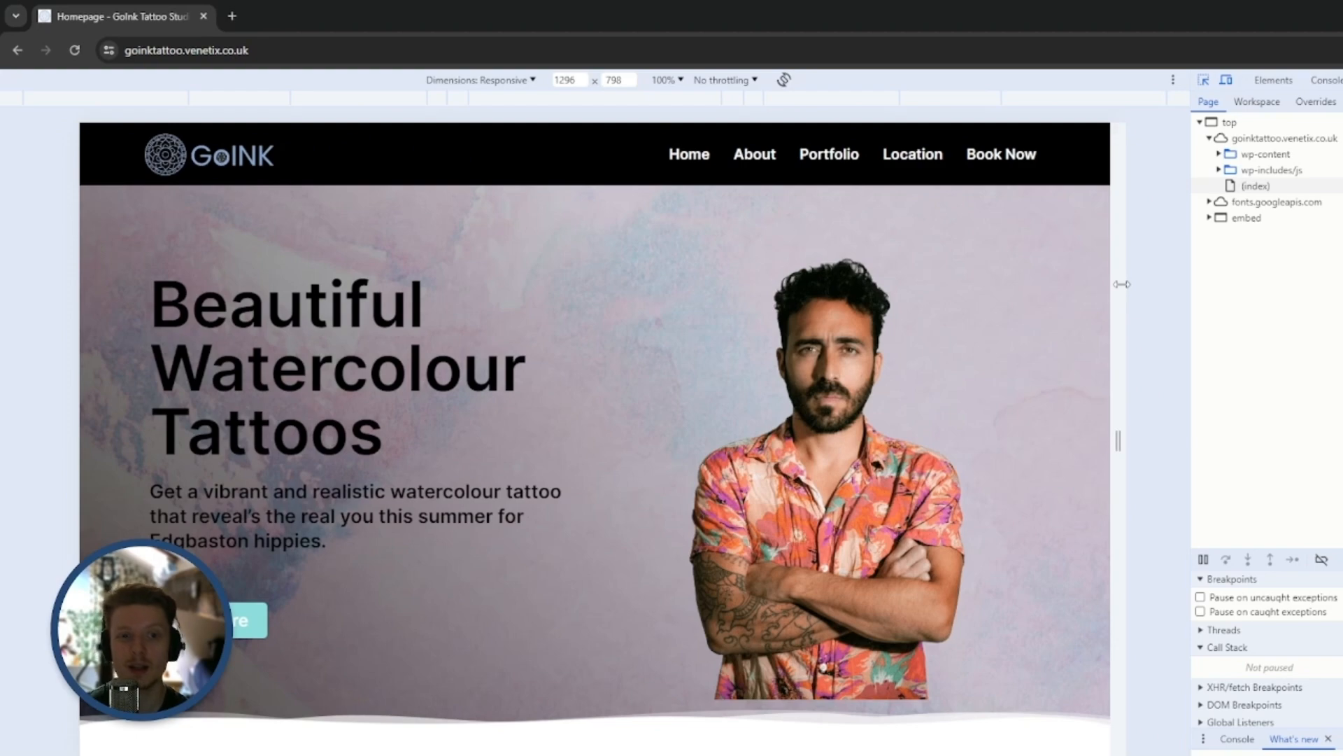
pyautogui.scroll(-8, 1064, 350)
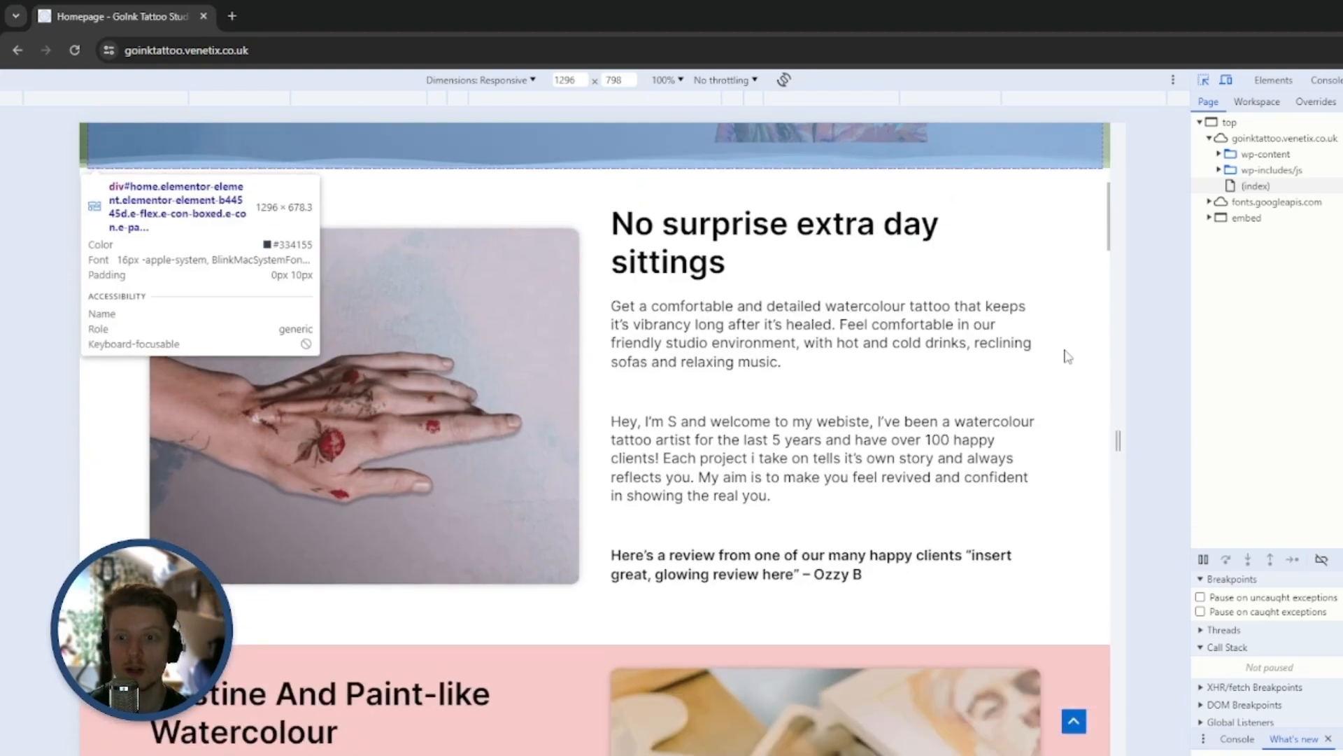
pyautogui.scroll(-20, 1067, 354)
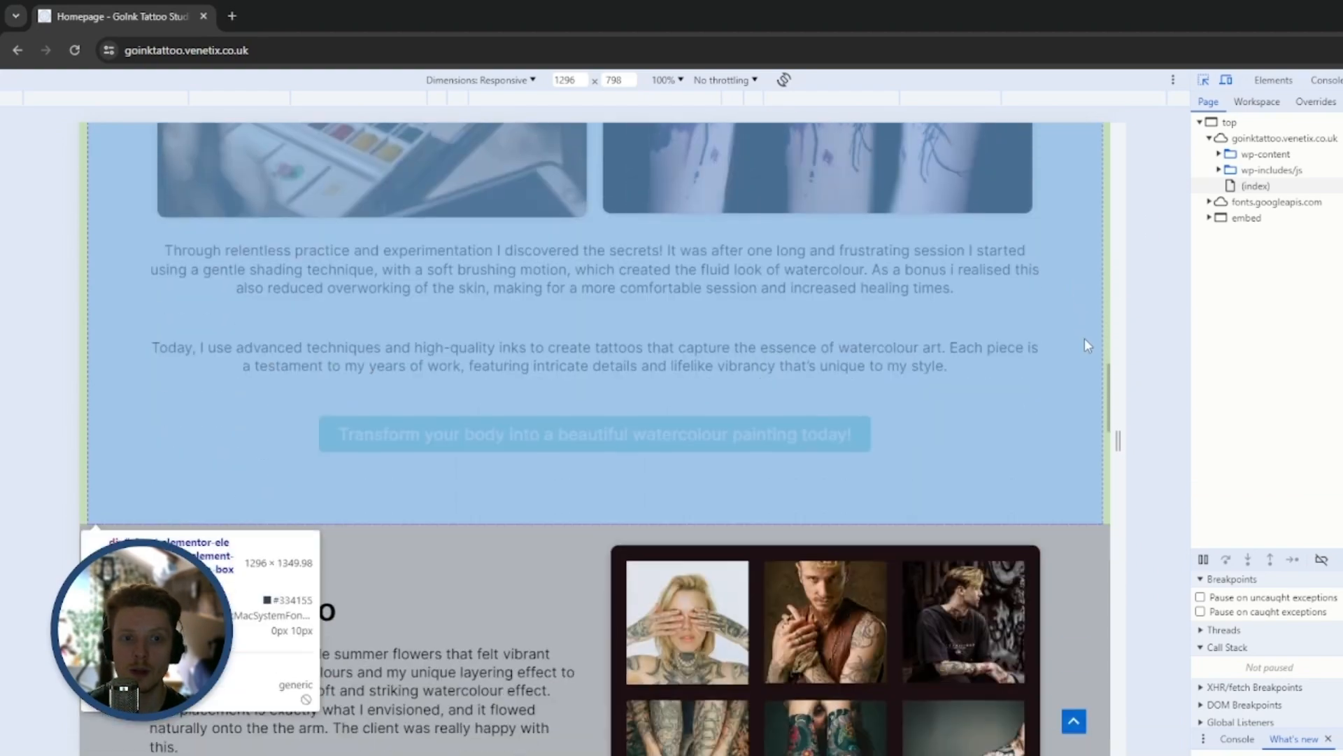
pyautogui.scroll(-2, 1084, 339)
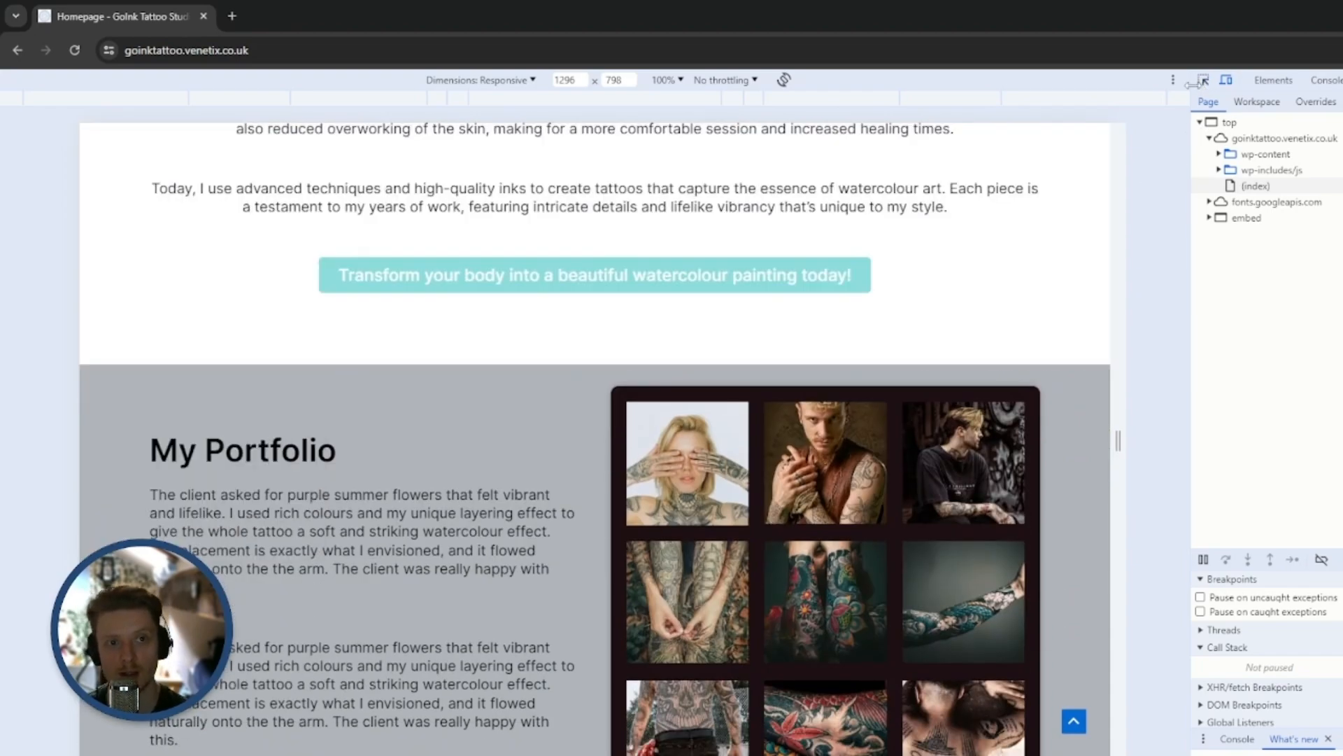
pyautogui.scroll(20, 1014, 506)
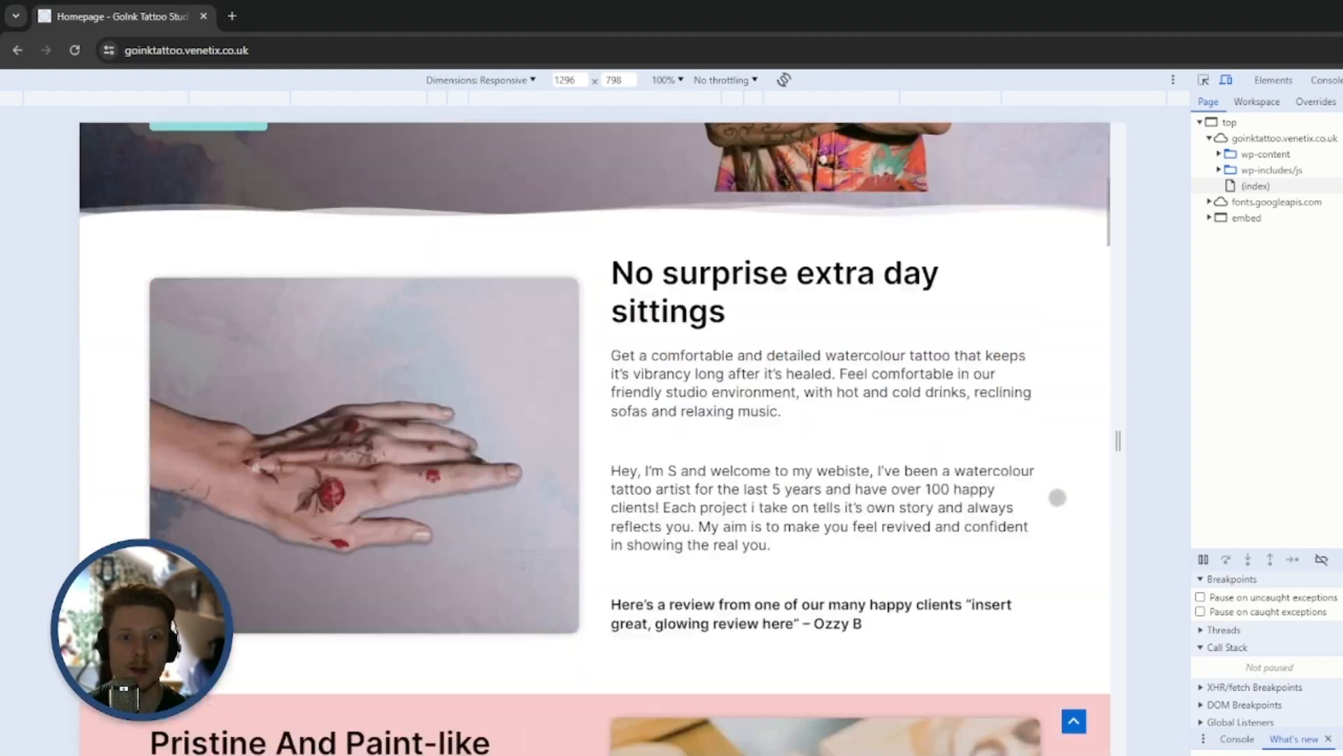
pyautogui.scroll(-15, 1042, 501)
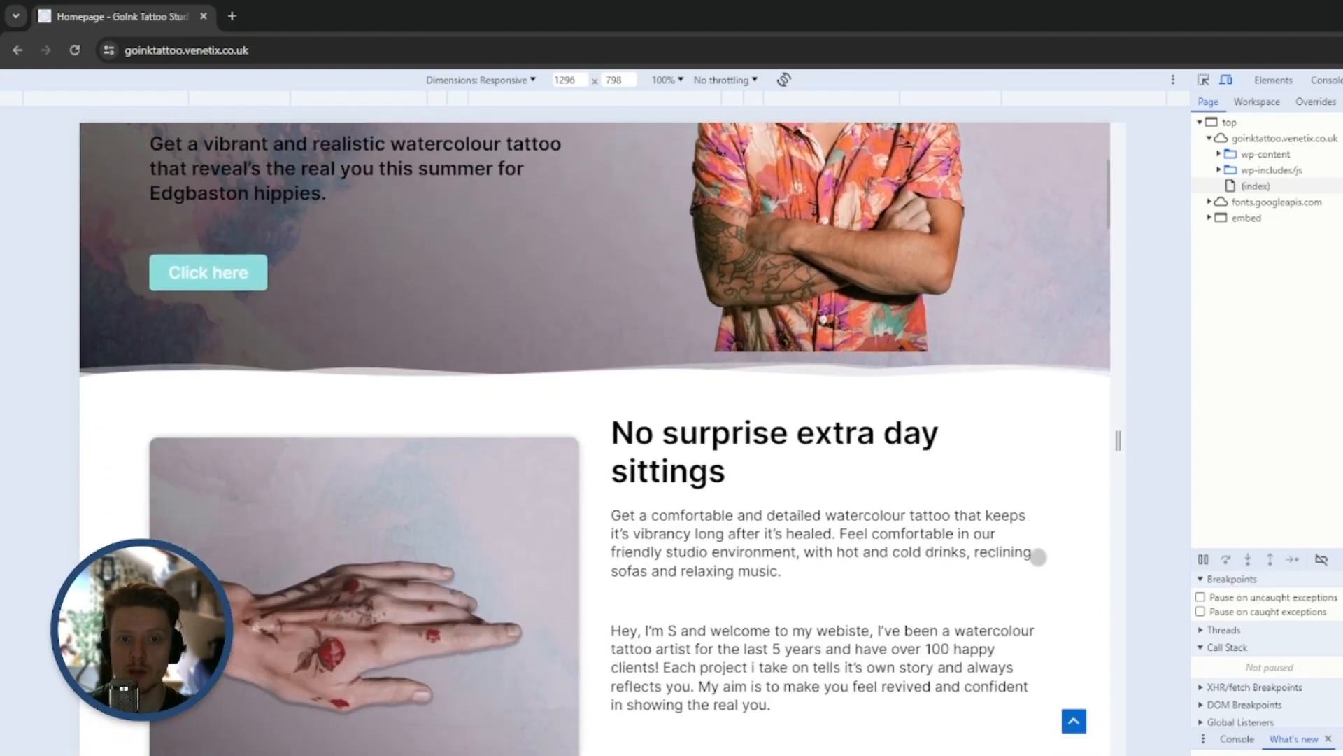
pyautogui.scroll(-15, 1063, 504)
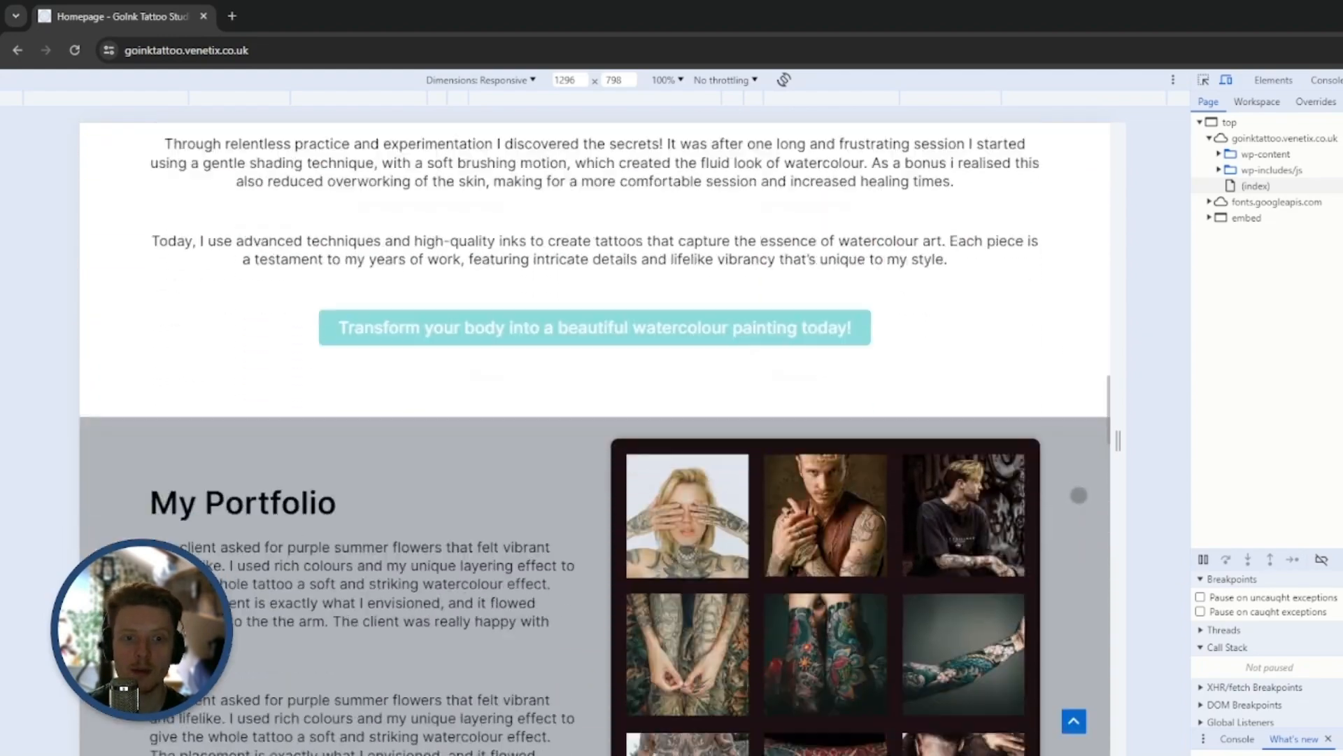
pyautogui.scroll(-15, 1070, 536)
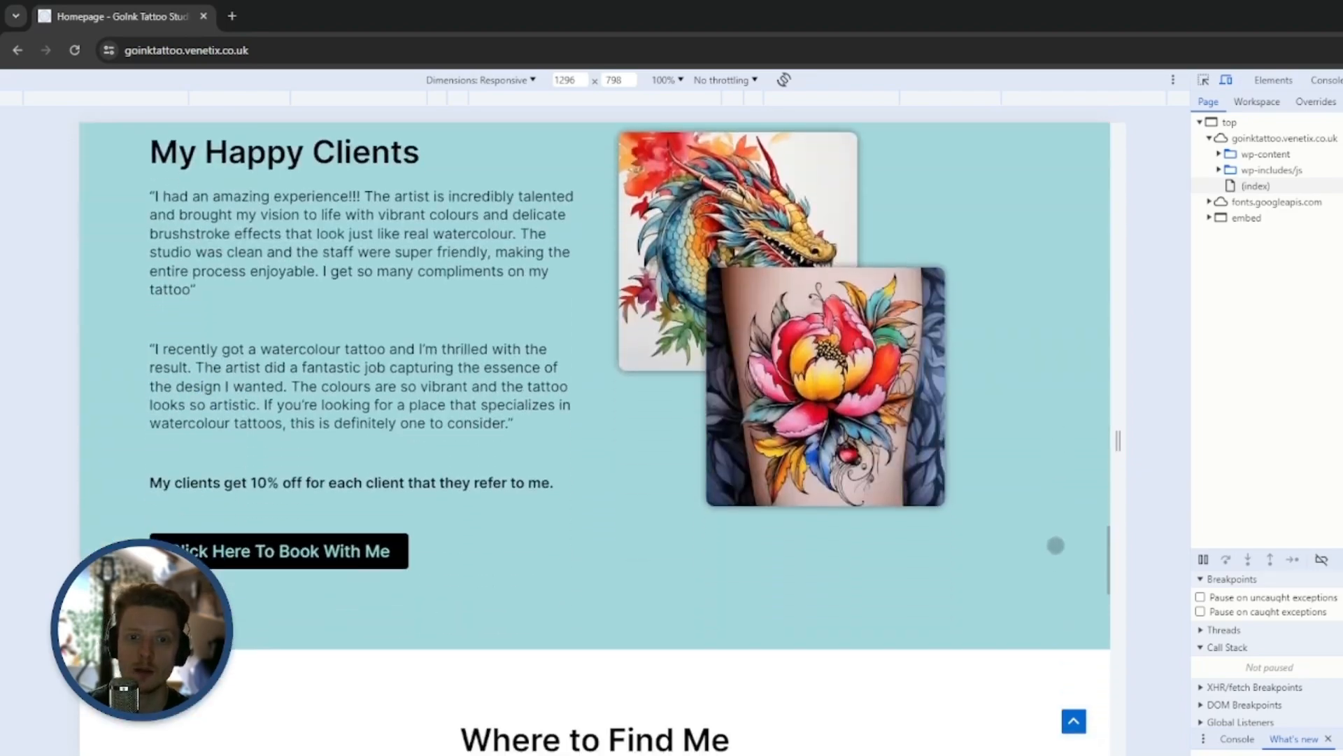
pyautogui.scroll(-5, 1059, 538)
pyautogui.scroll(20, 1050, 367)
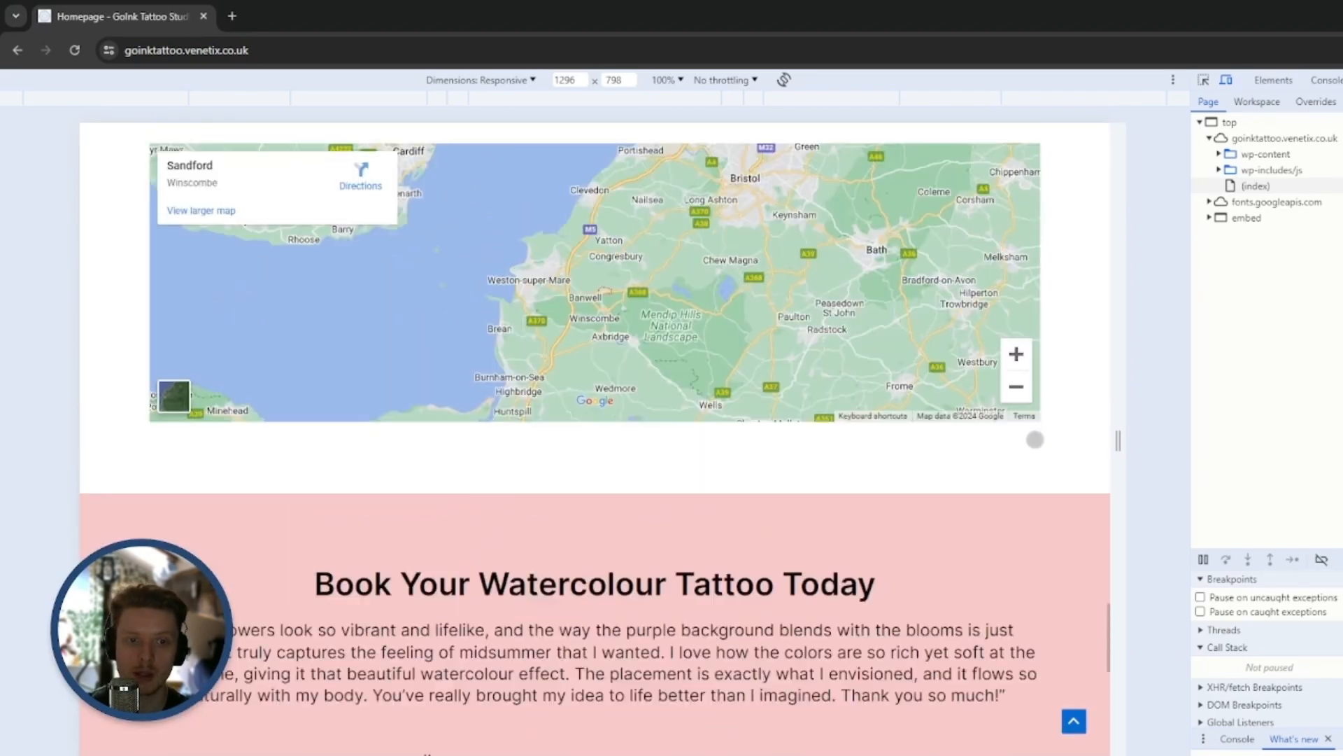
pyautogui.scroll(15, 1100, 496)
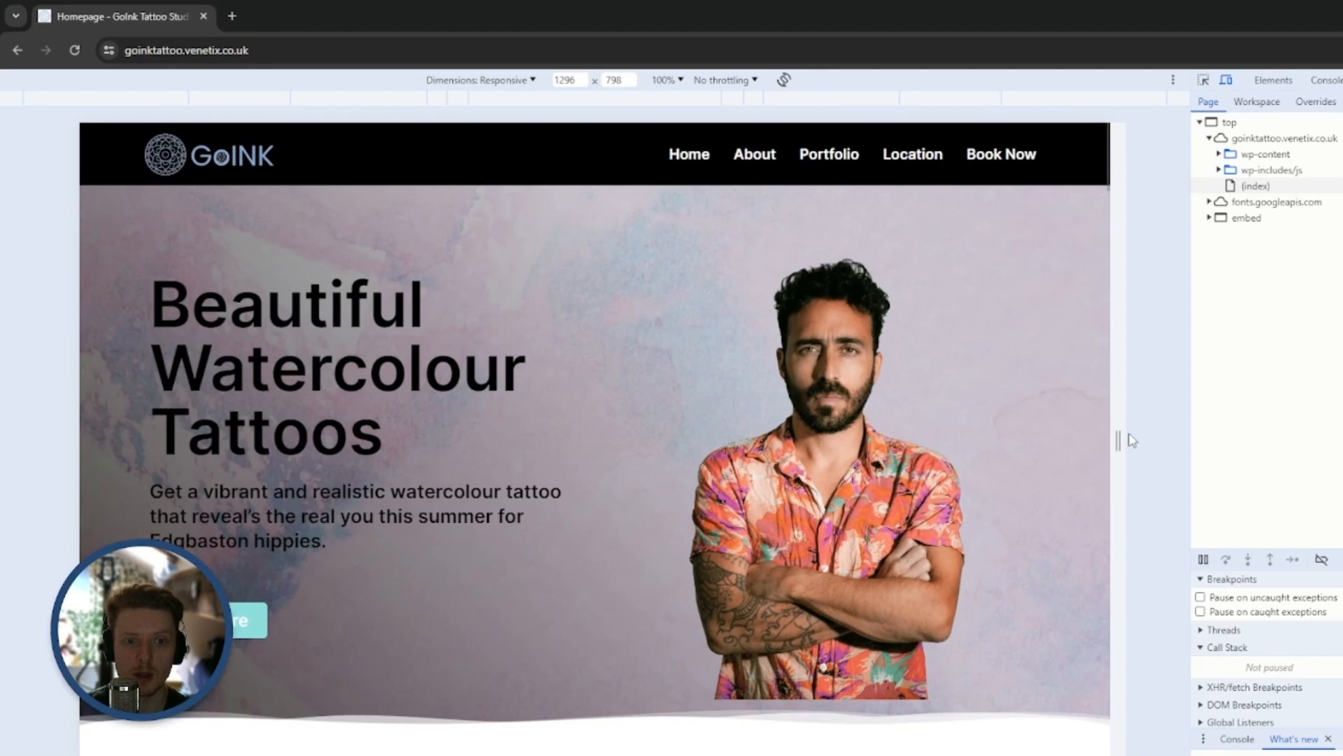
# Narrow the responsive viewport to 860 px, reload the homepage and check its tablet layout down to the footer
pyautogui.moveTo(1118, 441); pyautogui.dragTo(945, 439)
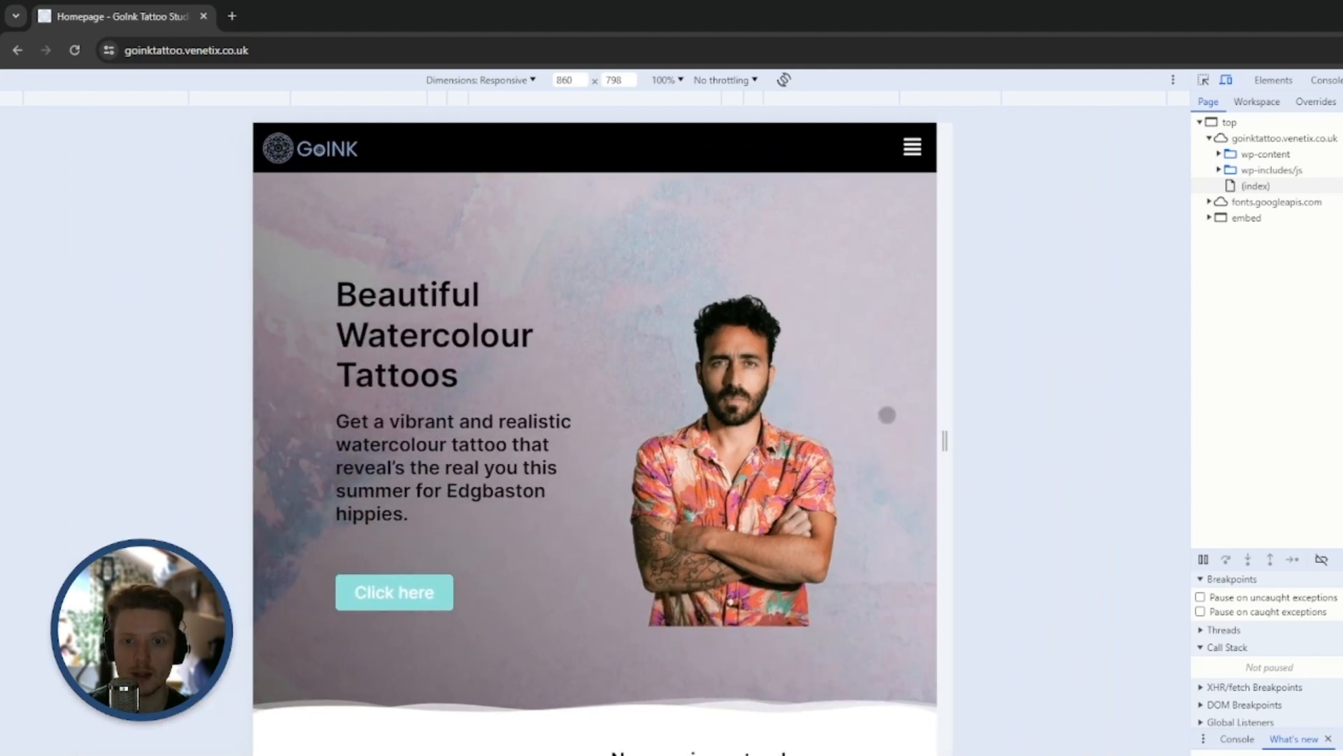
pyautogui.click(79, 51)
pyautogui.scroll(-10, 838, 430)
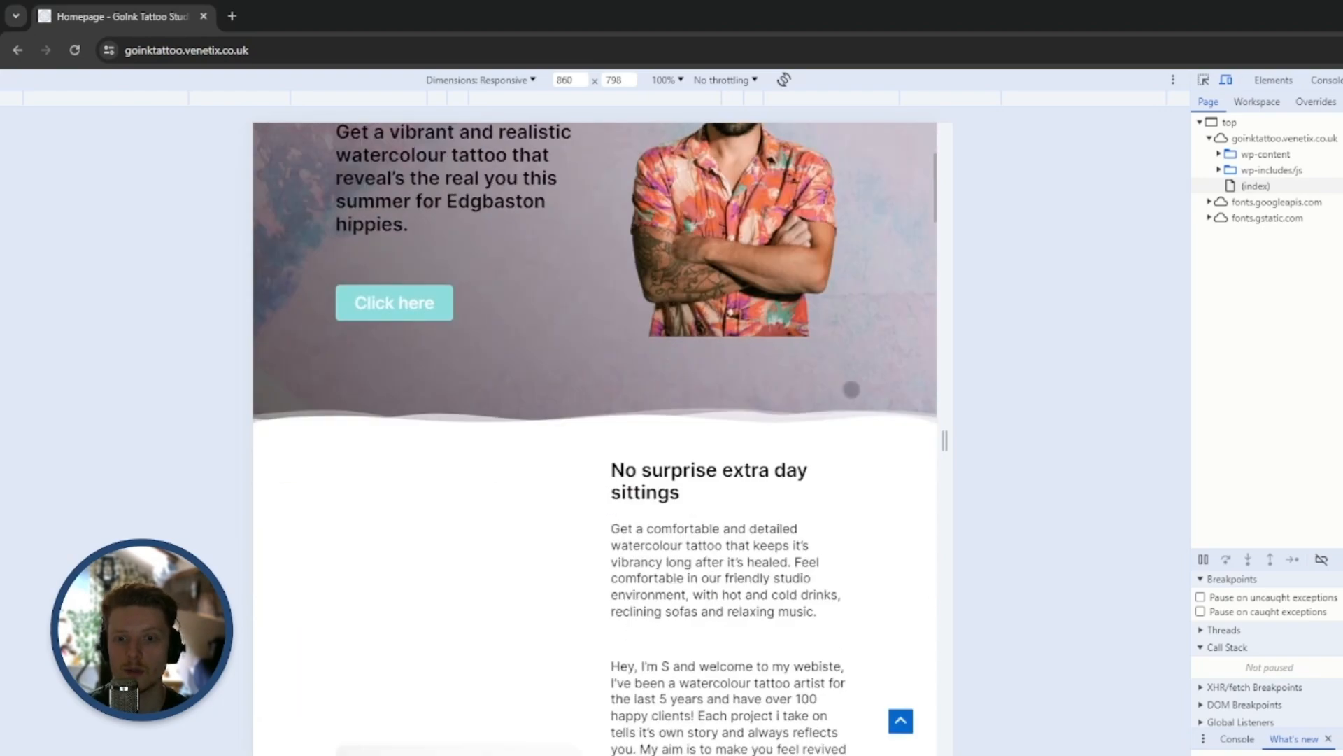
pyautogui.scroll(-15, 838, 411)
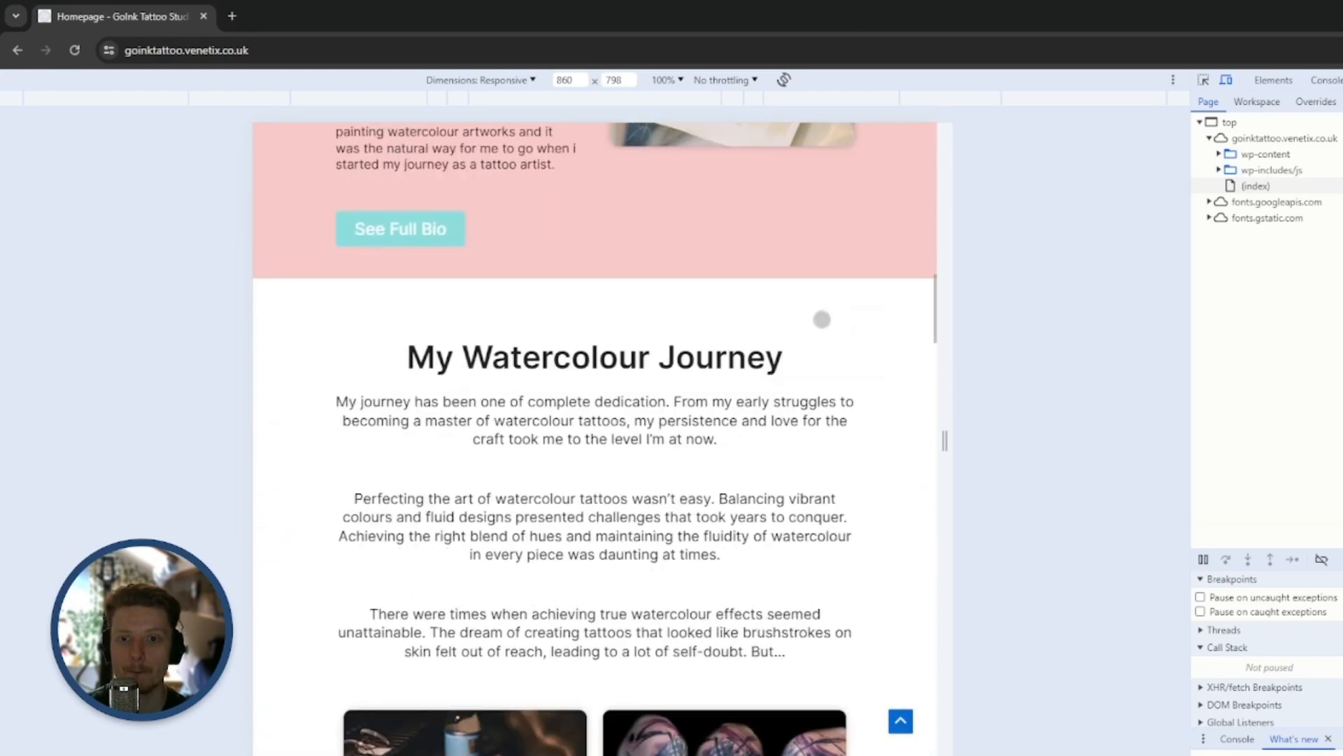
pyautogui.scroll(-15, 843, 392)
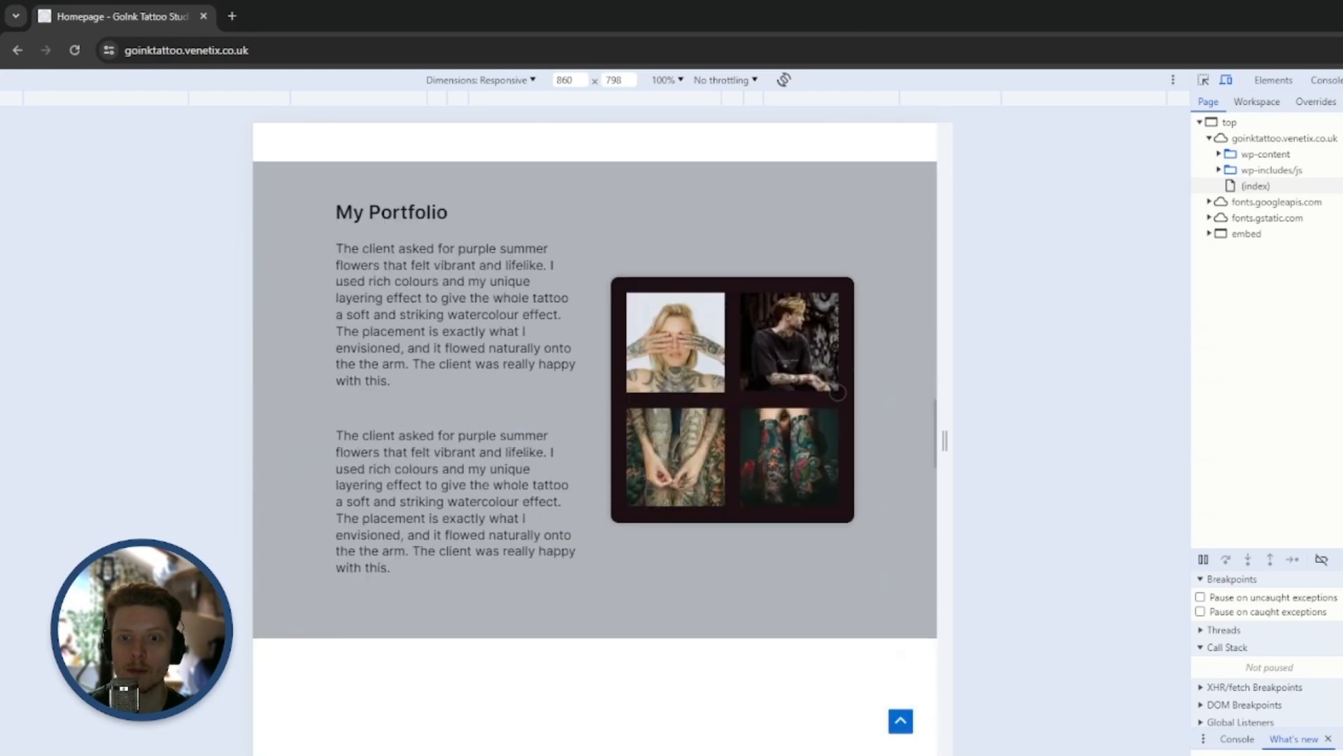
pyautogui.scroll(-15, 848, 441)
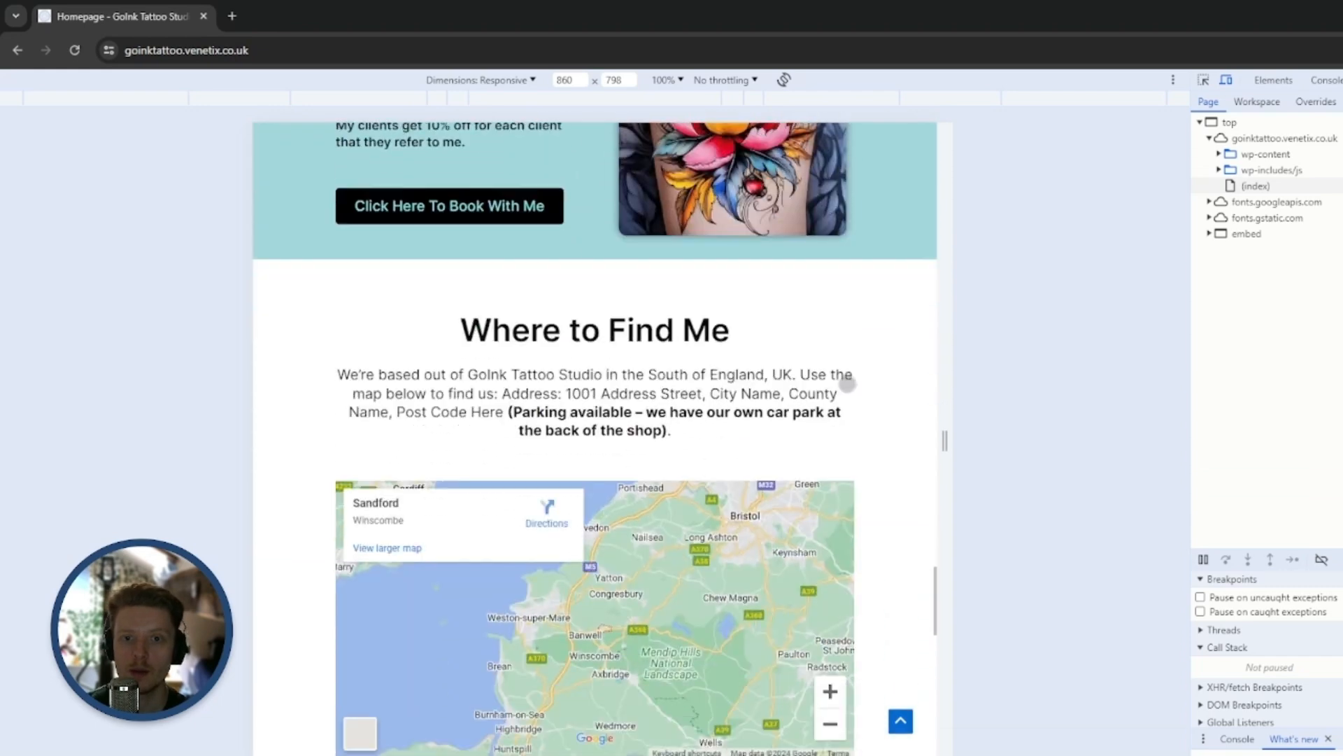
pyautogui.scroll(-5, 856, 417)
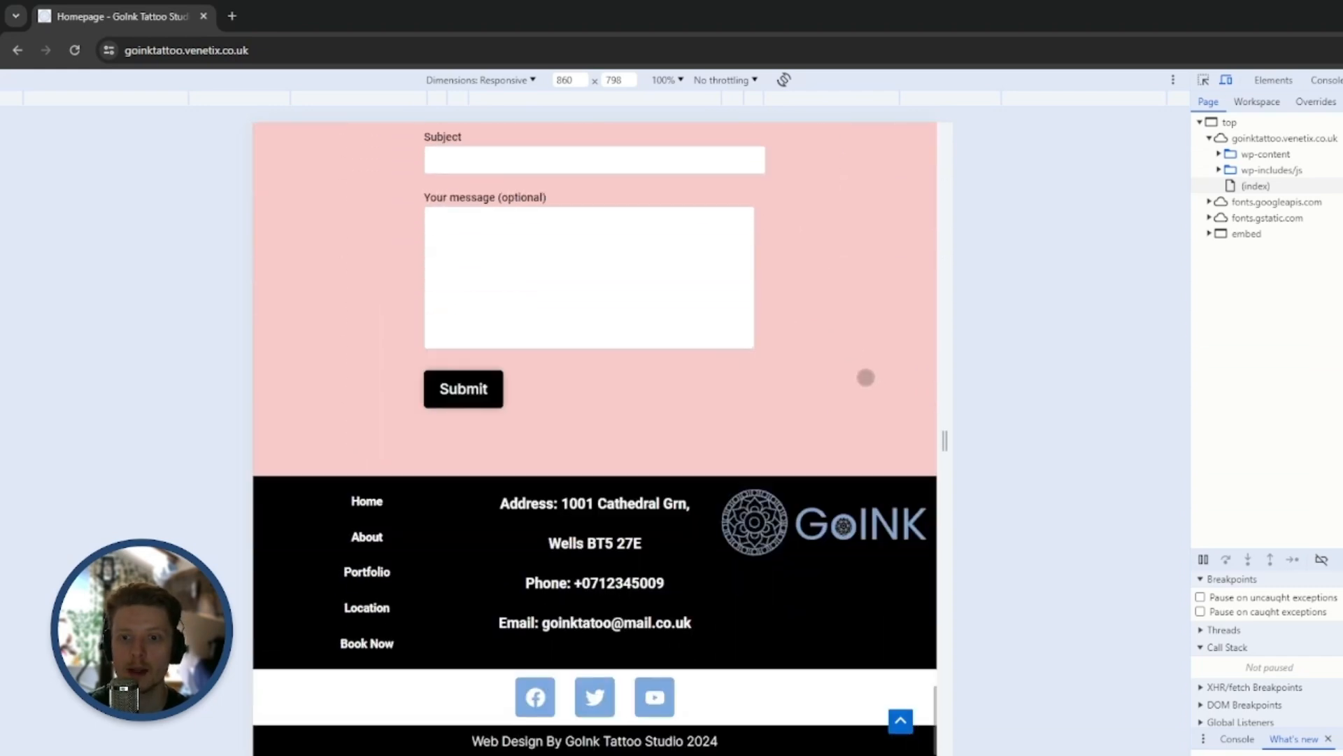
# Narrow the responsive viewport to mobile size, 290 × 484 px, and reload the homepage
pyautogui.moveTo(946, 436); pyautogui.dragTo(722, 398)
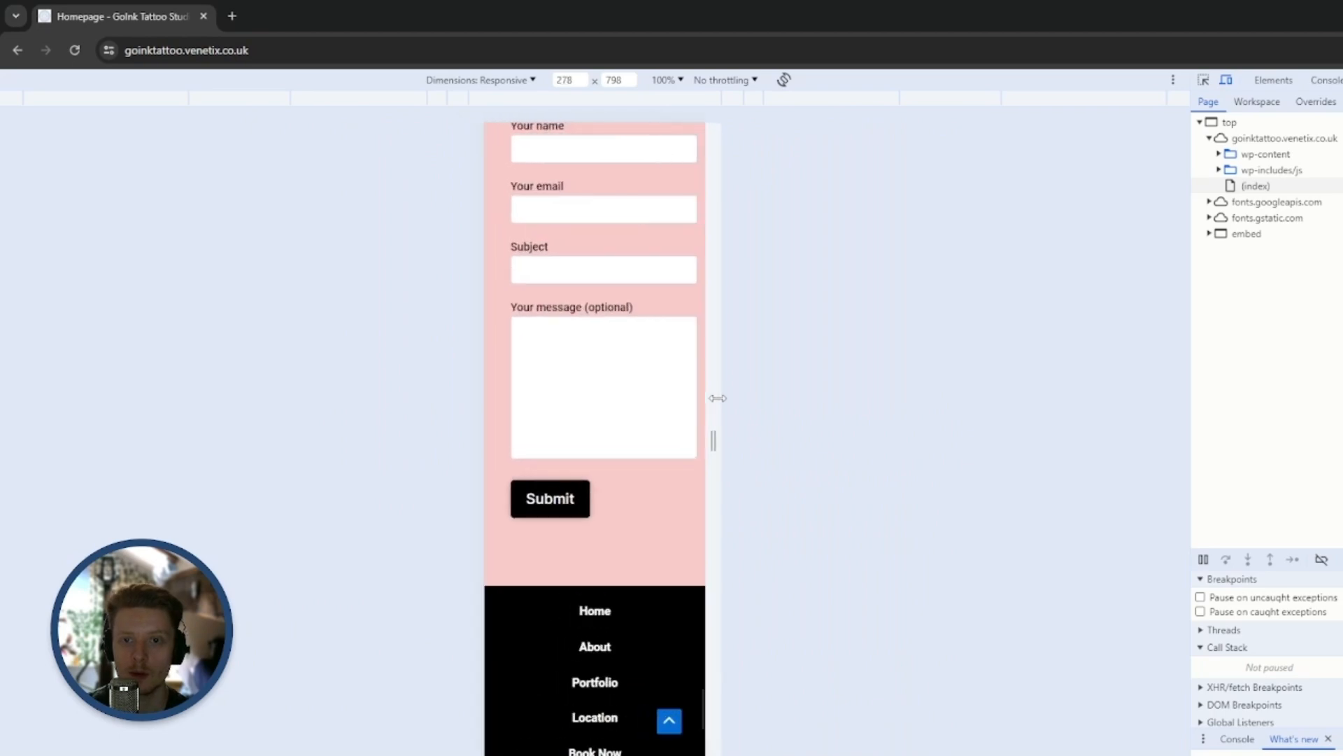
pyautogui.scroll(20, 692, 413)
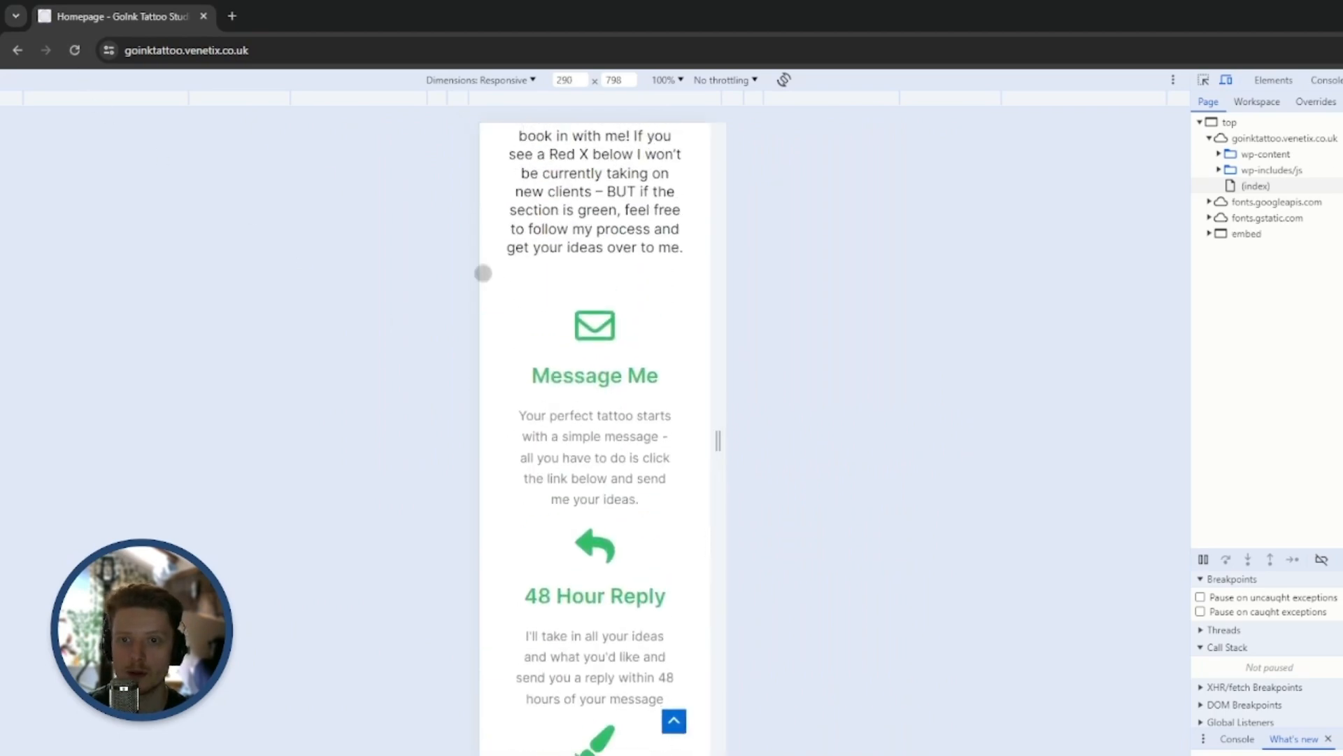
pyautogui.scroll(20, 612, 263)
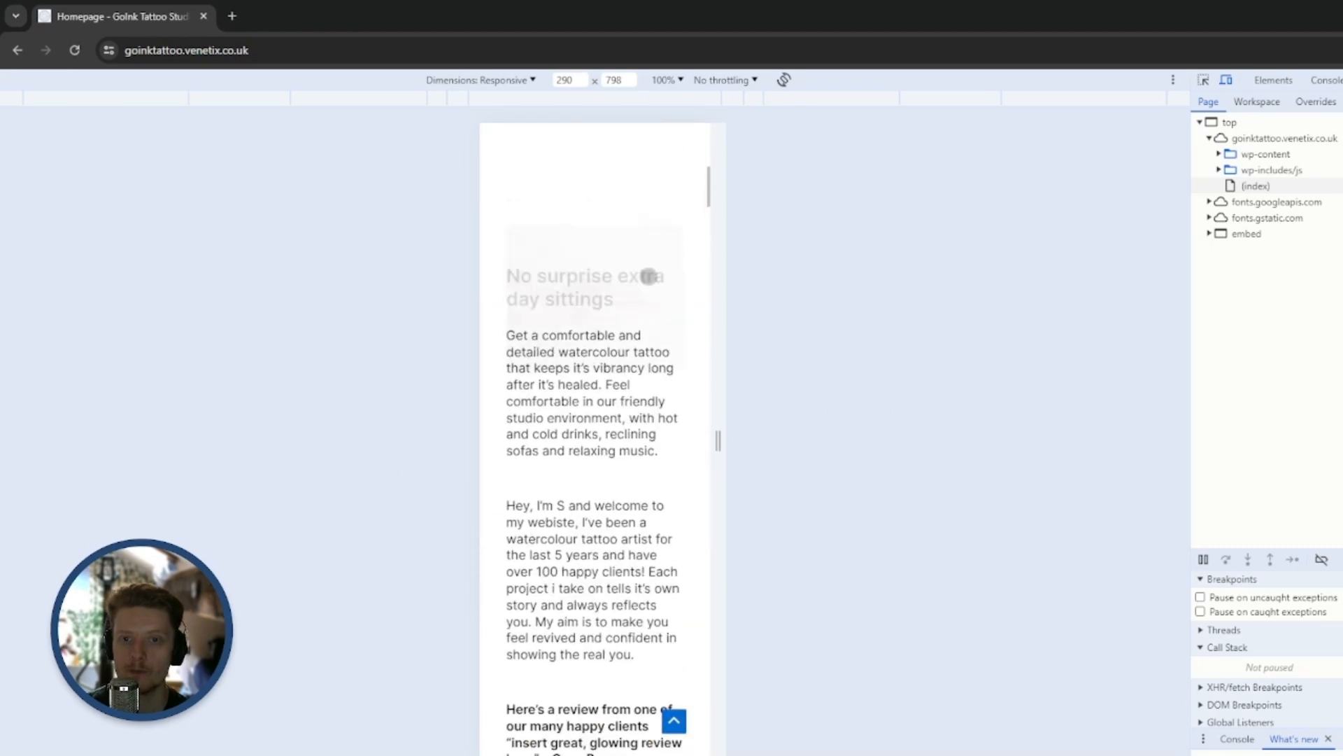
pyautogui.click(74, 50)
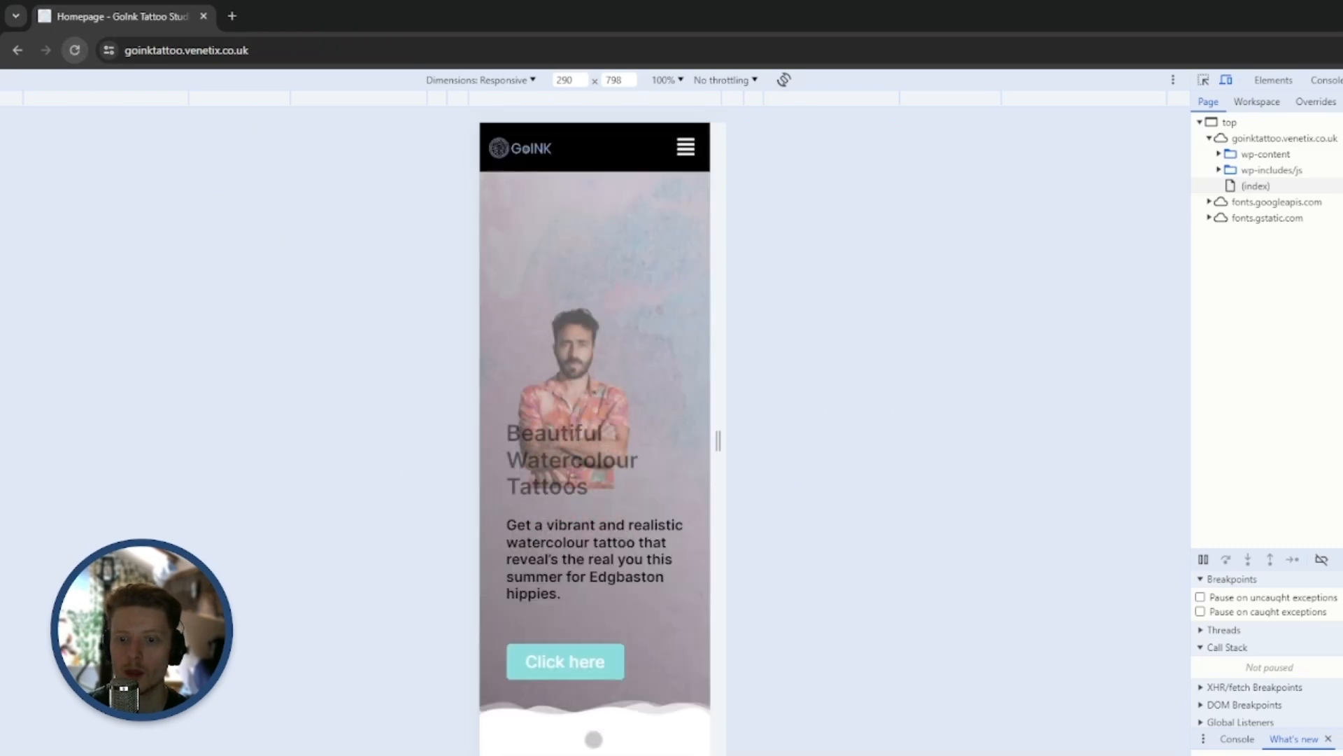
pyautogui.moveTo(595, 752); pyautogui.dragTo(607, 502)
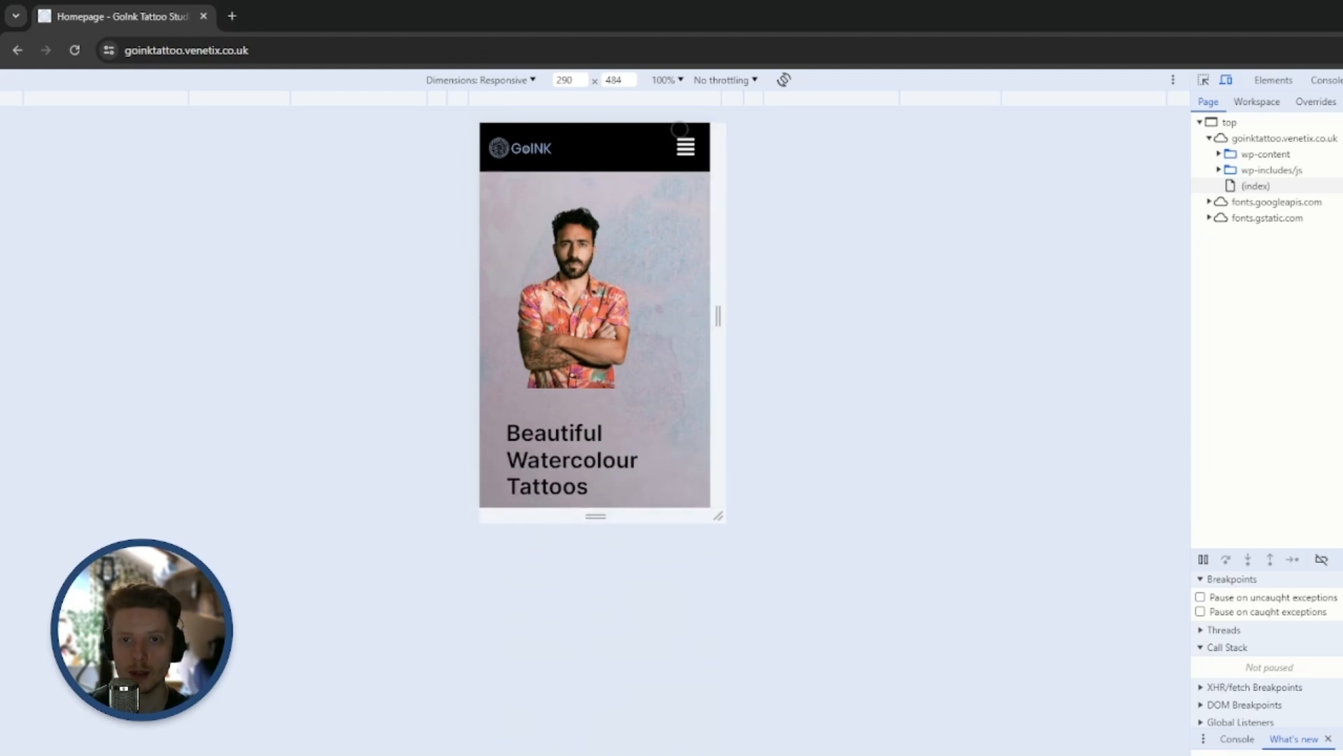
# Check the homepage's mobile layout from the hero section down to the footer
pyautogui.scroll(-8, 683, 295)
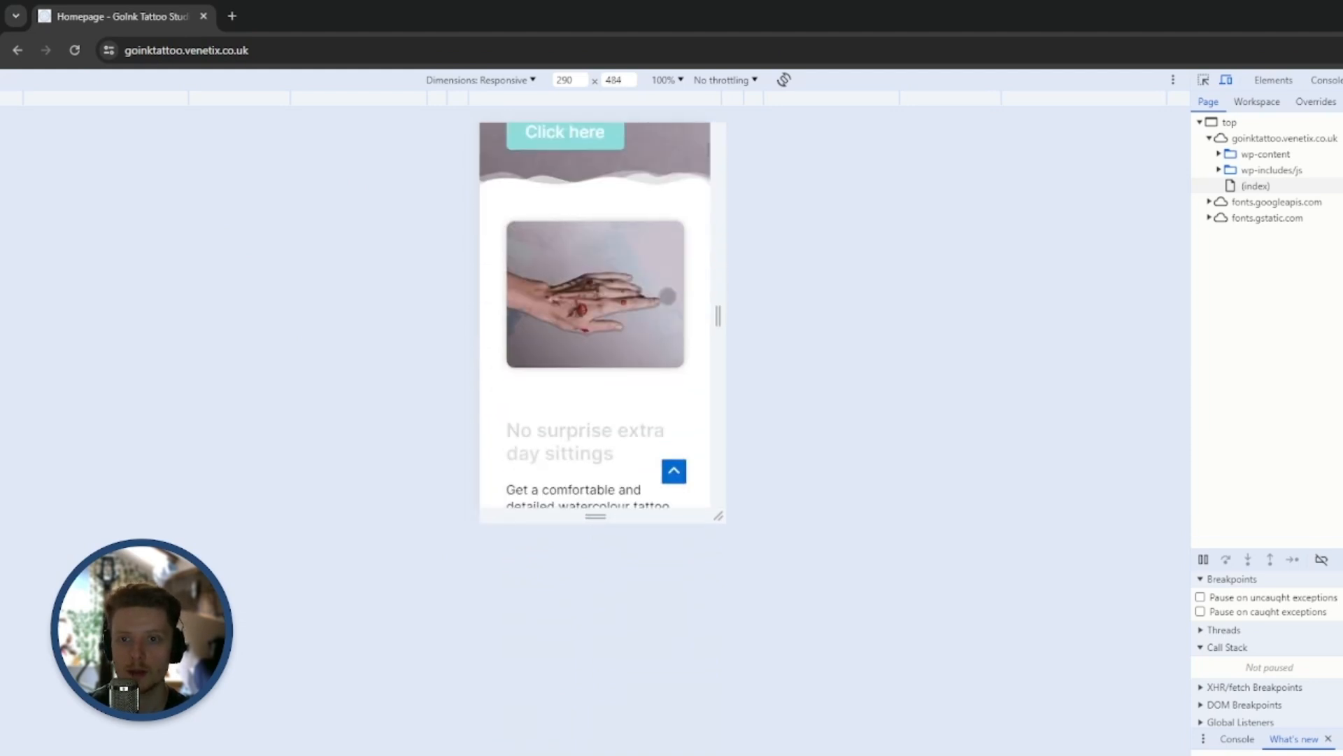
pyautogui.scroll(-3, 657, 287)
pyautogui.scroll(-4, 664, 357)
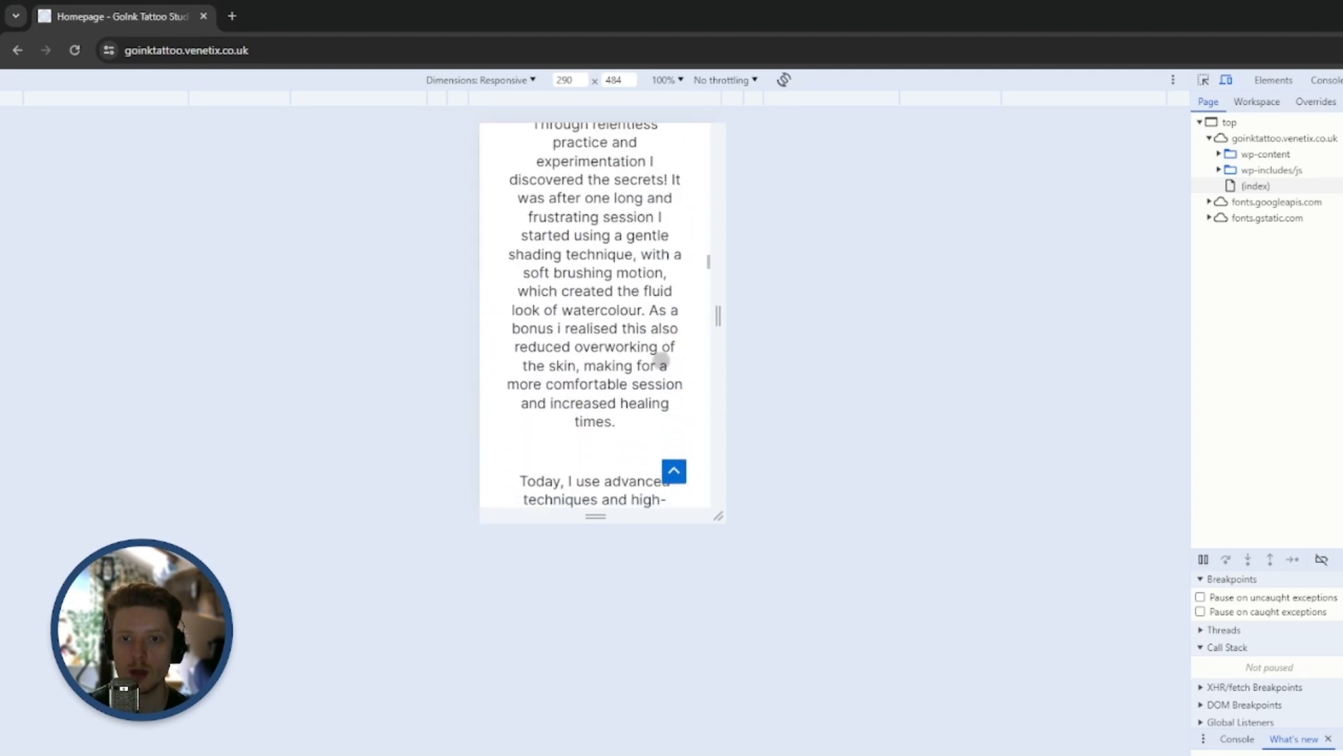
pyautogui.scroll(-4, 661, 366)
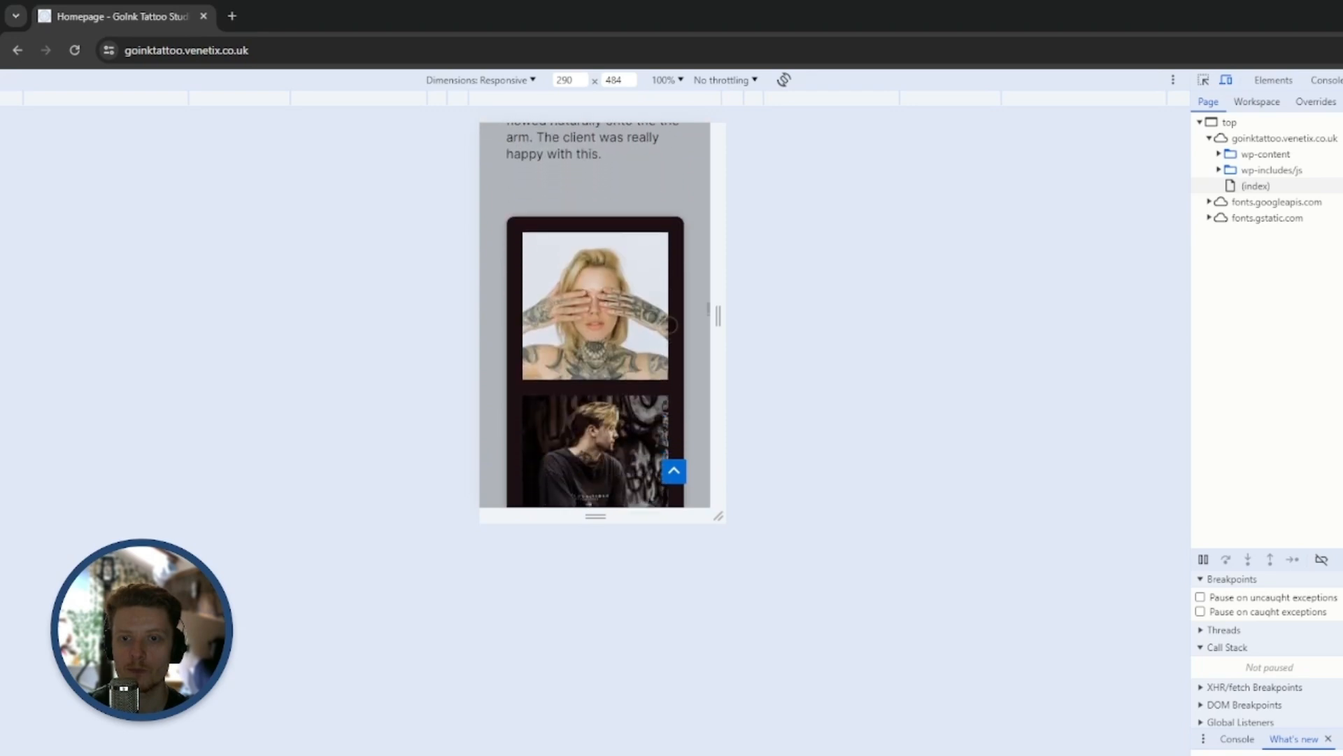
pyautogui.scroll(-5, 670, 350)
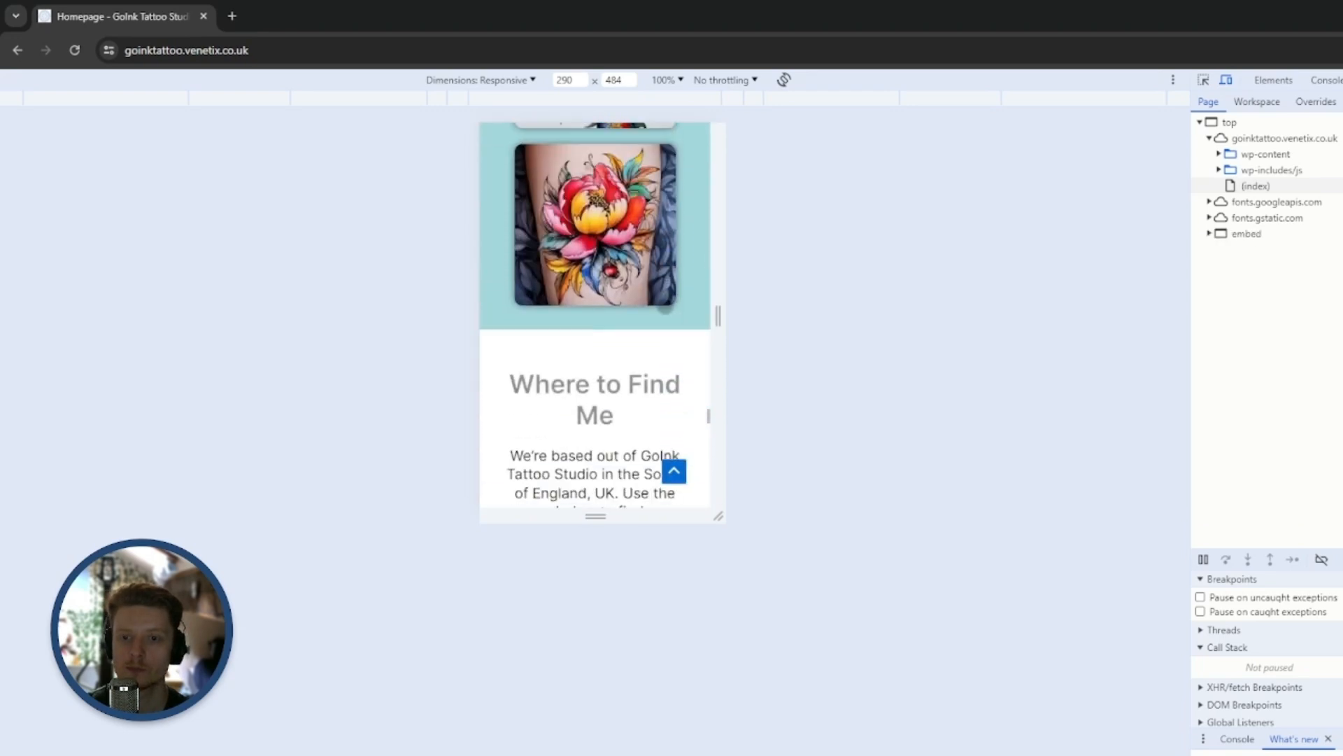
pyautogui.scroll(-13, 680, 399)
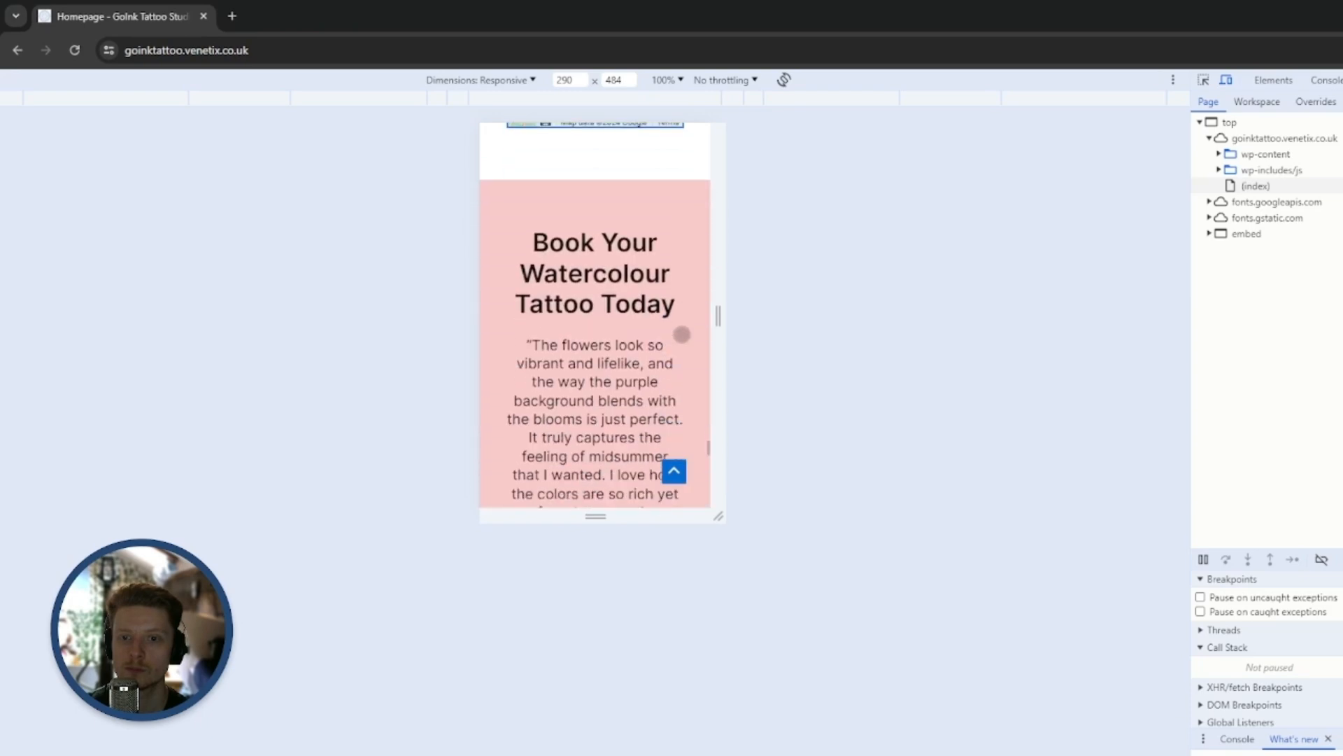
pyautogui.scroll(-5, 676, 301)
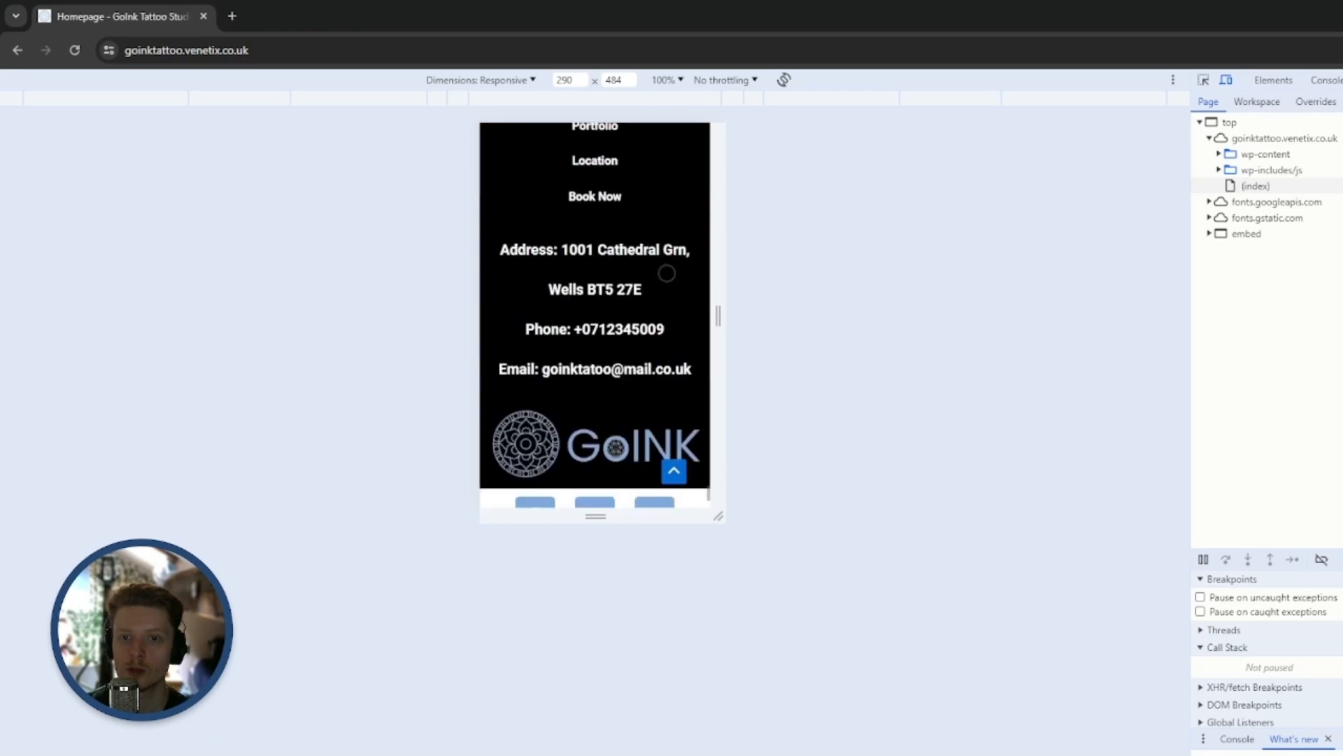
pyautogui.scroll(12, 672, 420)
pyautogui.scroll(10, 698, 624)
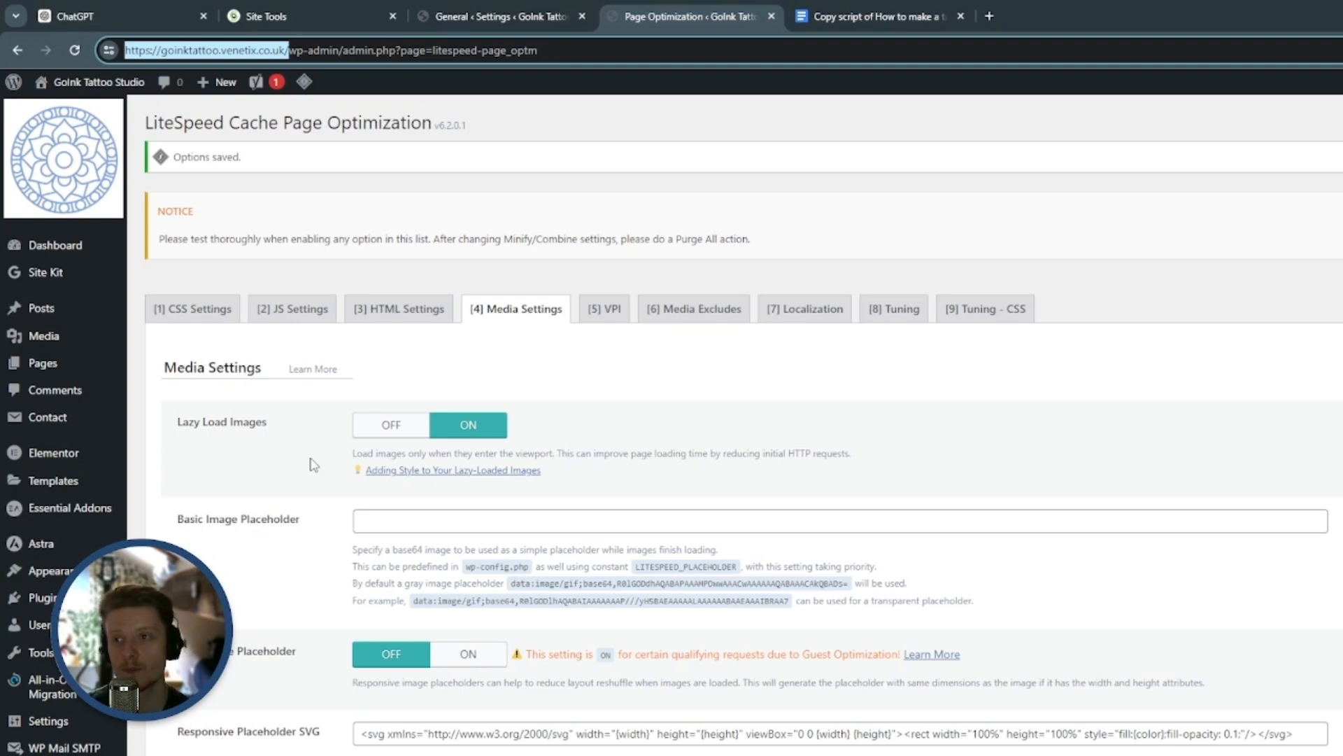
# Open the homepage in the Elementor editor and select the hero section's "Click here" button
pyautogui.moveTo(81, 87)
pyautogui.click(88, 115)
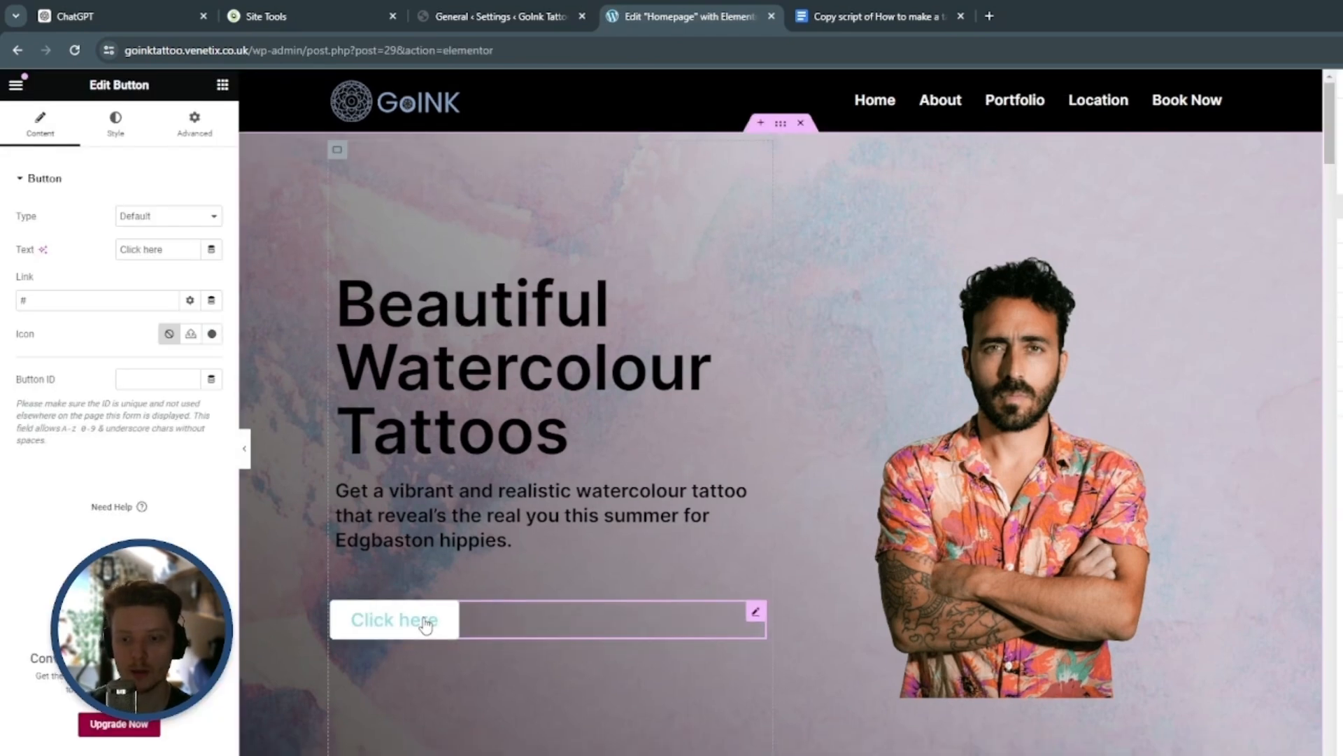
pyautogui.click(93, 303)
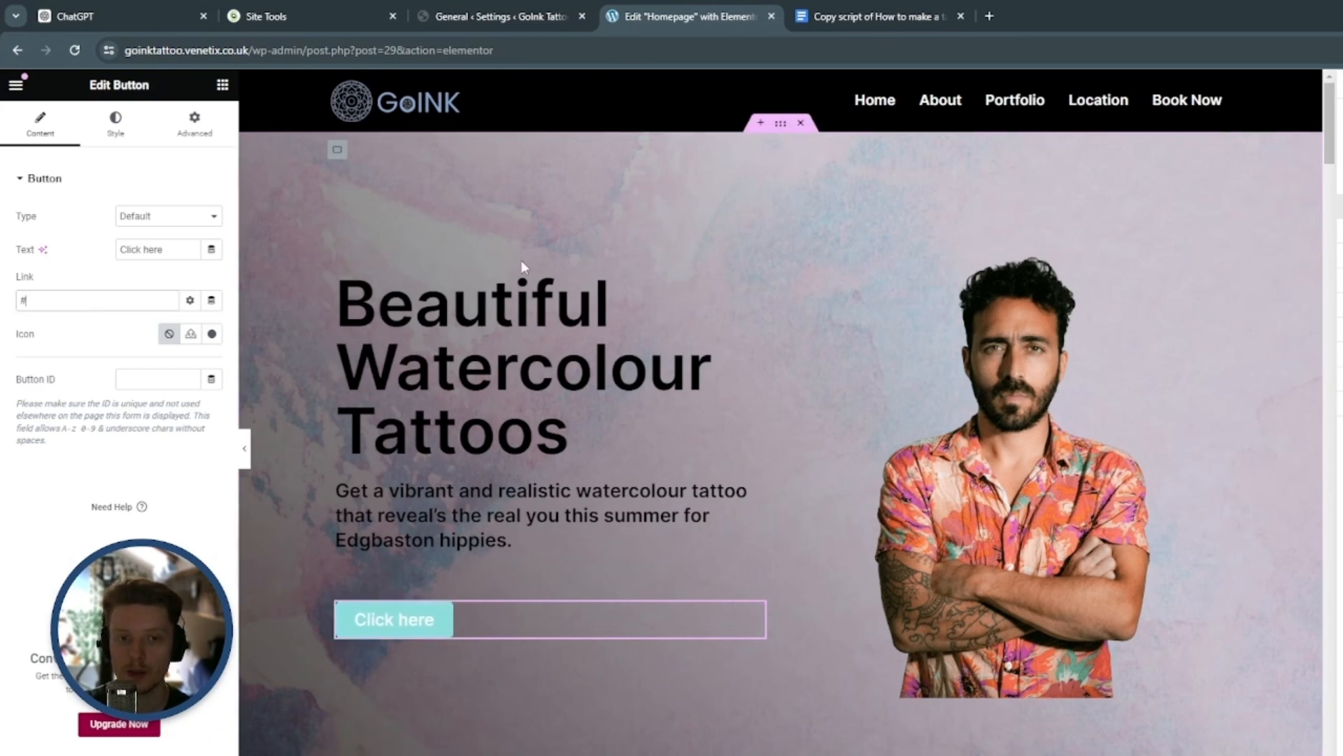
# Copy the CSS ID of the "Book Your Watercolour Tattoo Today" container
pyautogui.moveTo(1329, 158); pyautogui.dragTo(1336, 745)
pyautogui.click(781, 152)
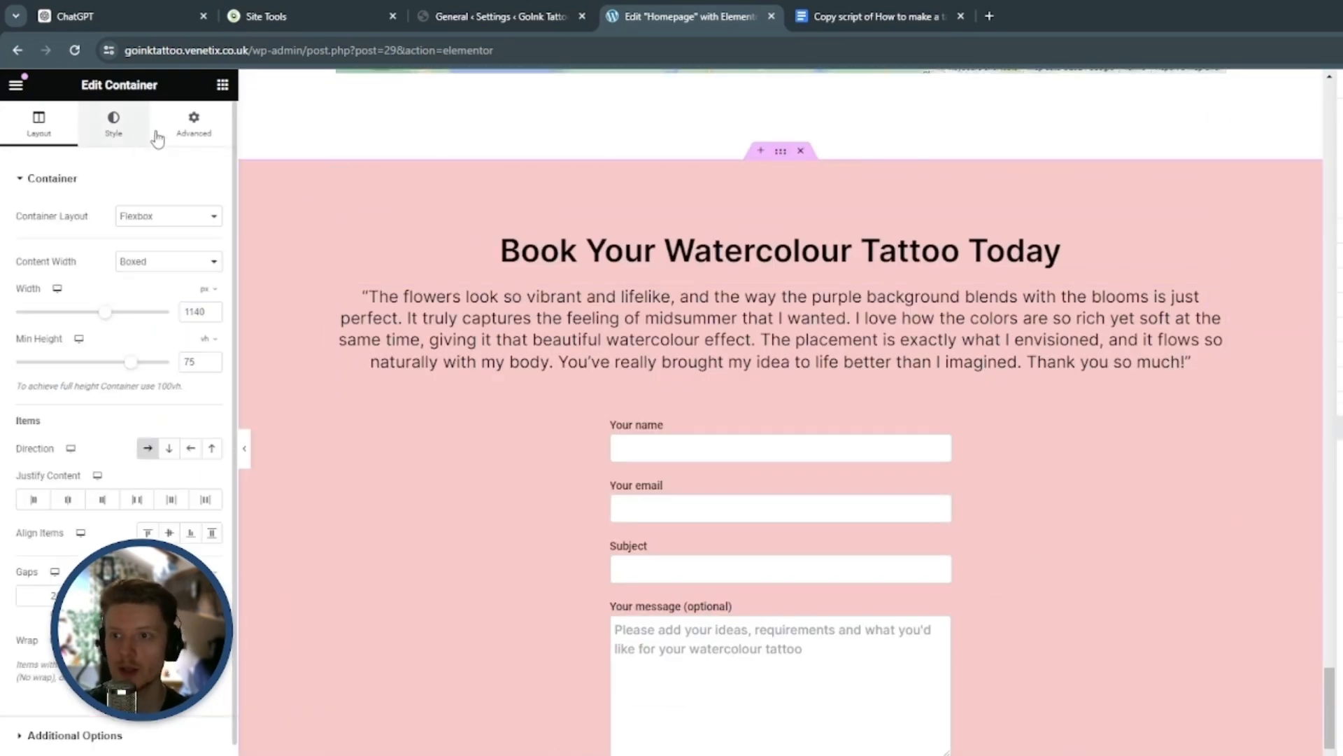
pyautogui.click(194, 125)
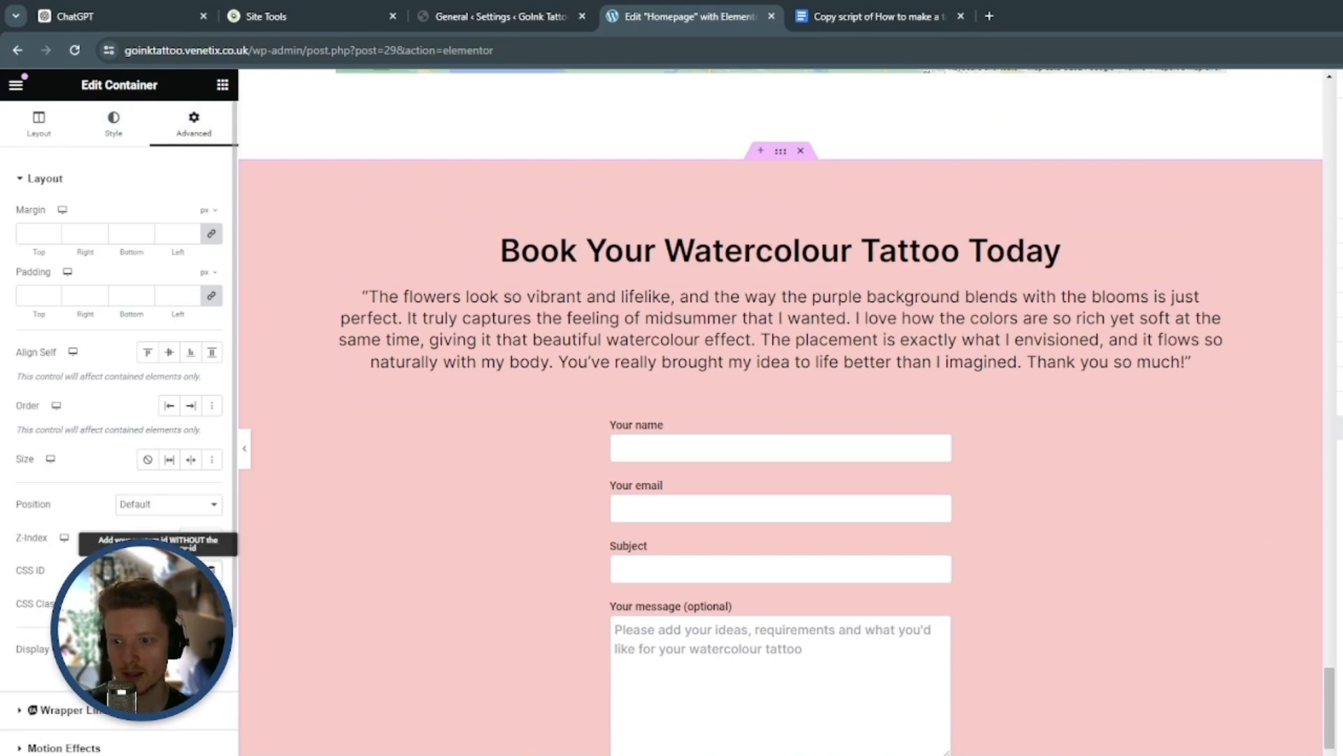
pyautogui.rightClick(146, 570)
pyautogui.click(212, 358)
# Link the hero section's "Click here" button to #BookNow and test that it jumps to the booking form
pyautogui.scroll(8, 959, 541)
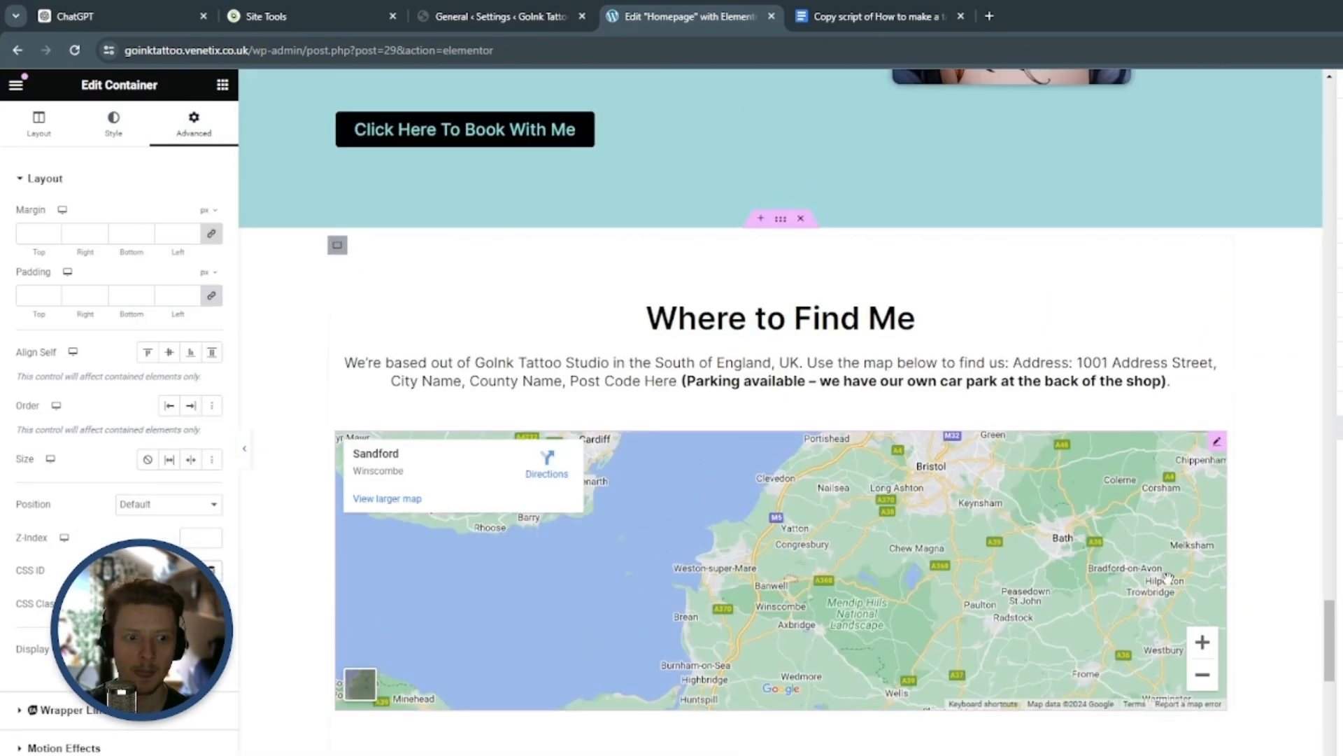
pyautogui.scroll(15, 584, 421)
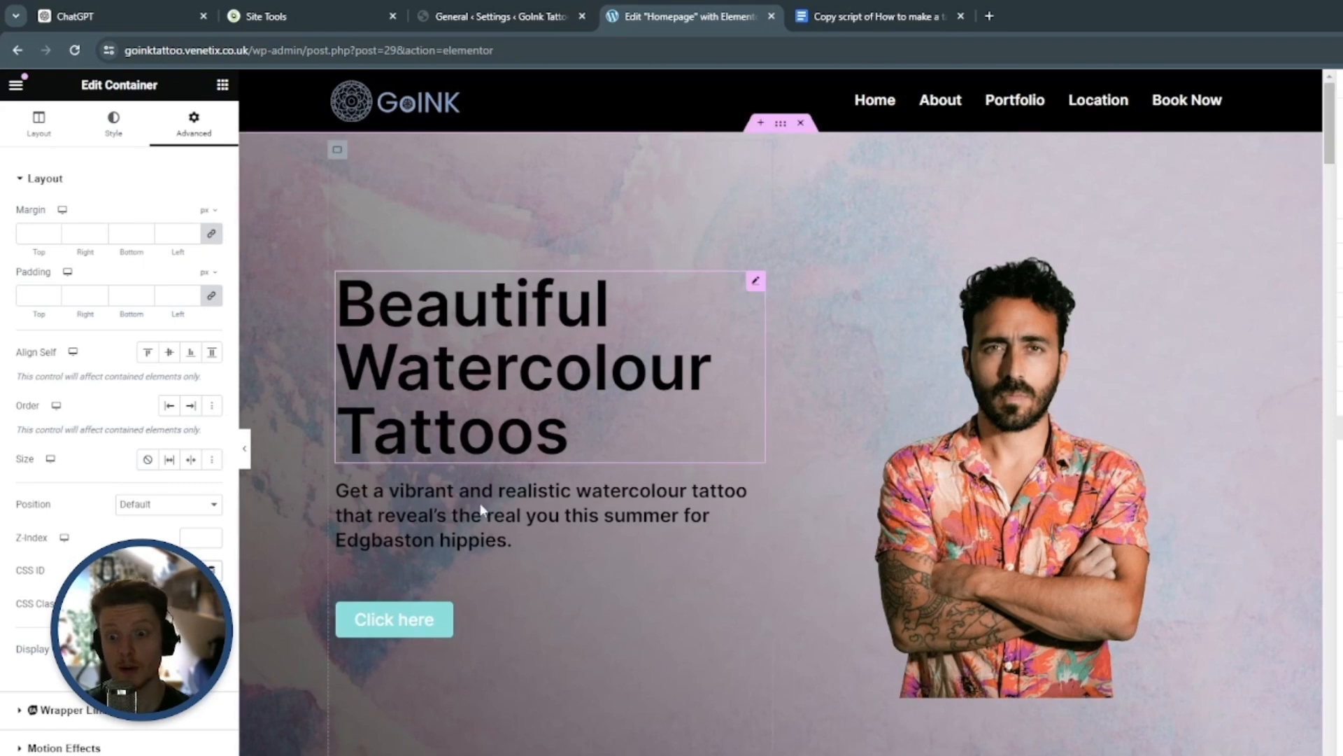
pyautogui.click(397, 619)
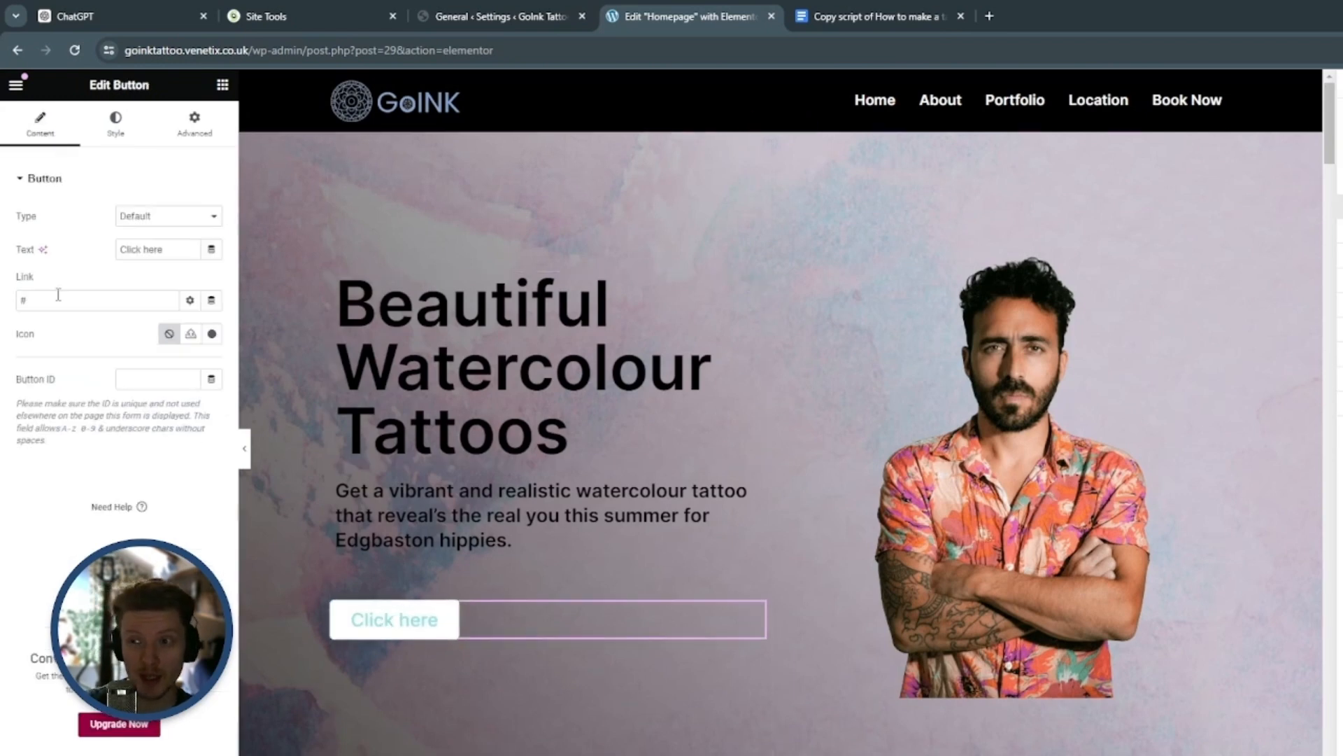
pyautogui.hotkey('ctrl', 'v')
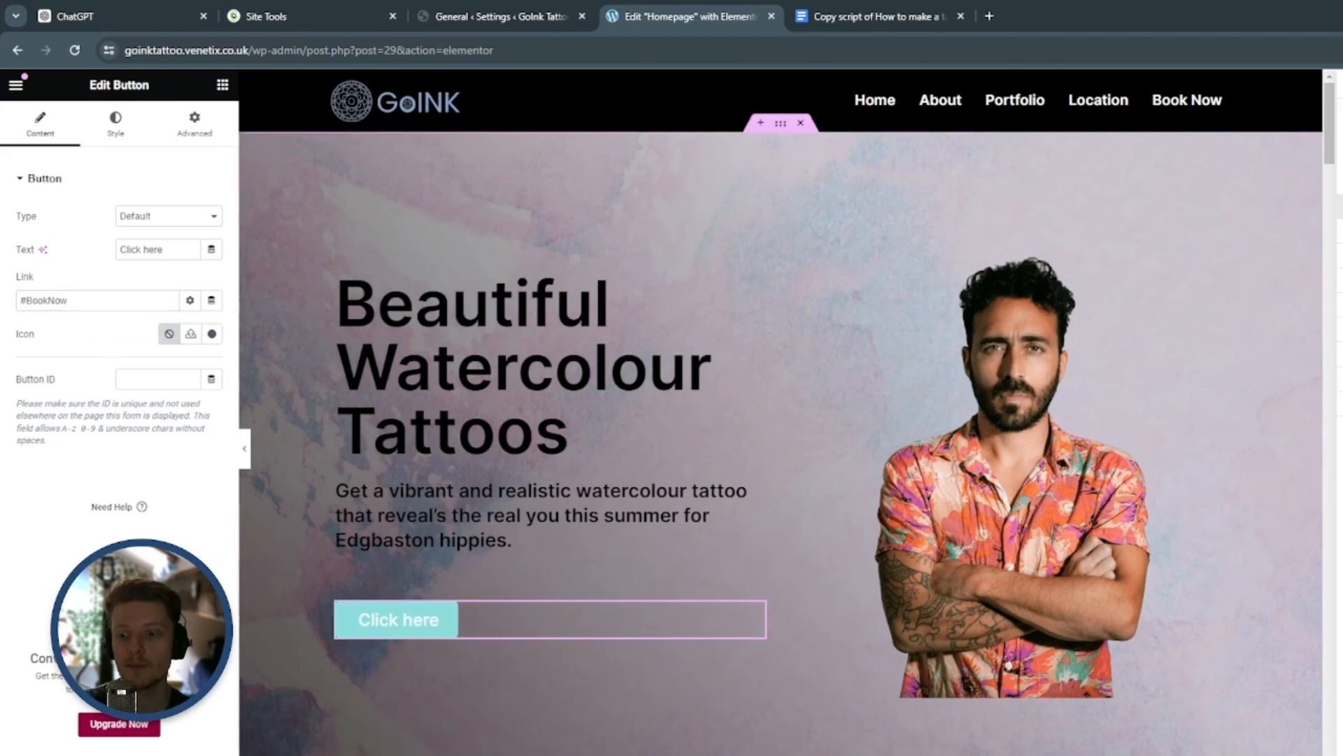
pyautogui.scroll(-20, 1103, 553)
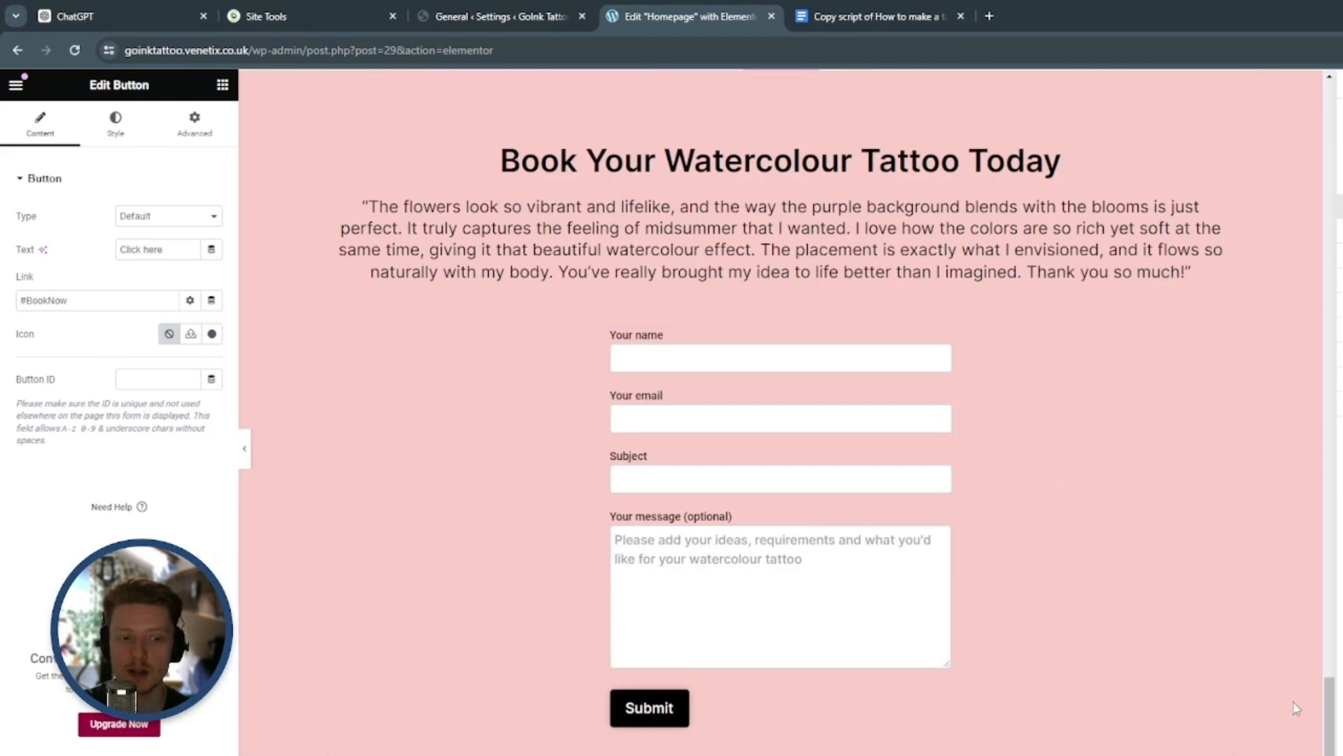
pyautogui.scroll(20, 1286, 705)
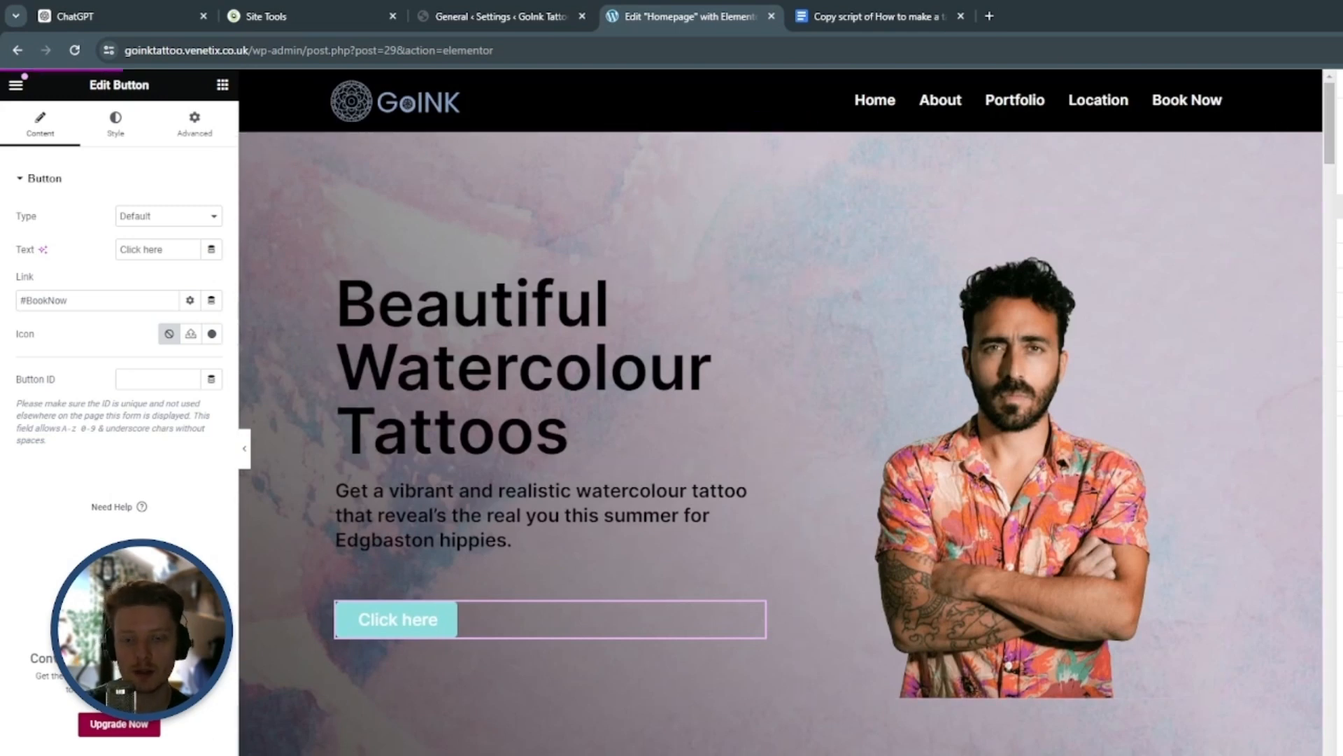
# Copy the CSS ID "about" from the "My Watercolour Journey" container
pyautogui.scroll(-5, 763, 549)
pyautogui.click(757, 539)
pyautogui.scroll(-8, 761, 547)
pyautogui.scroll(3, 770, 490)
pyautogui.click(781, 314)
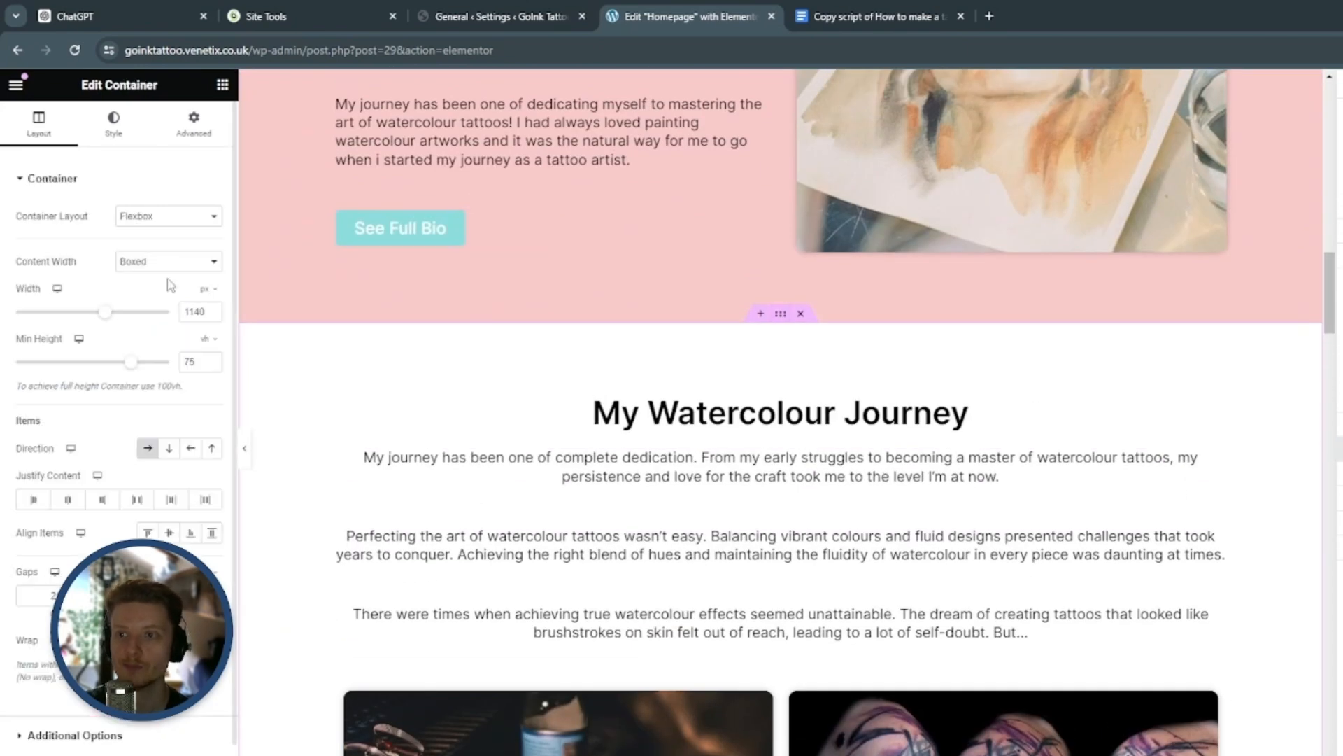
pyautogui.click(178, 136)
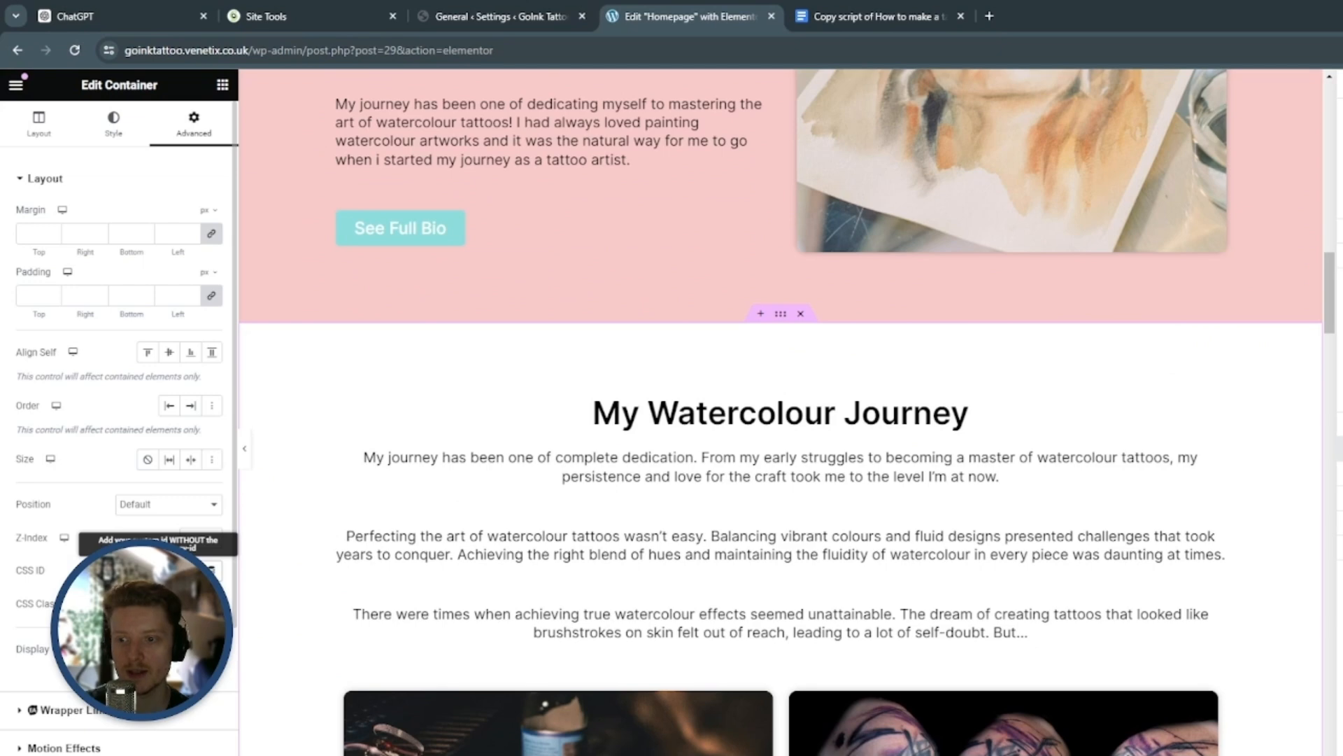
pyautogui.scroll(-3, 119, 490)
pyautogui.doubleClick(132, 348)
pyautogui.rightClick(132, 349)
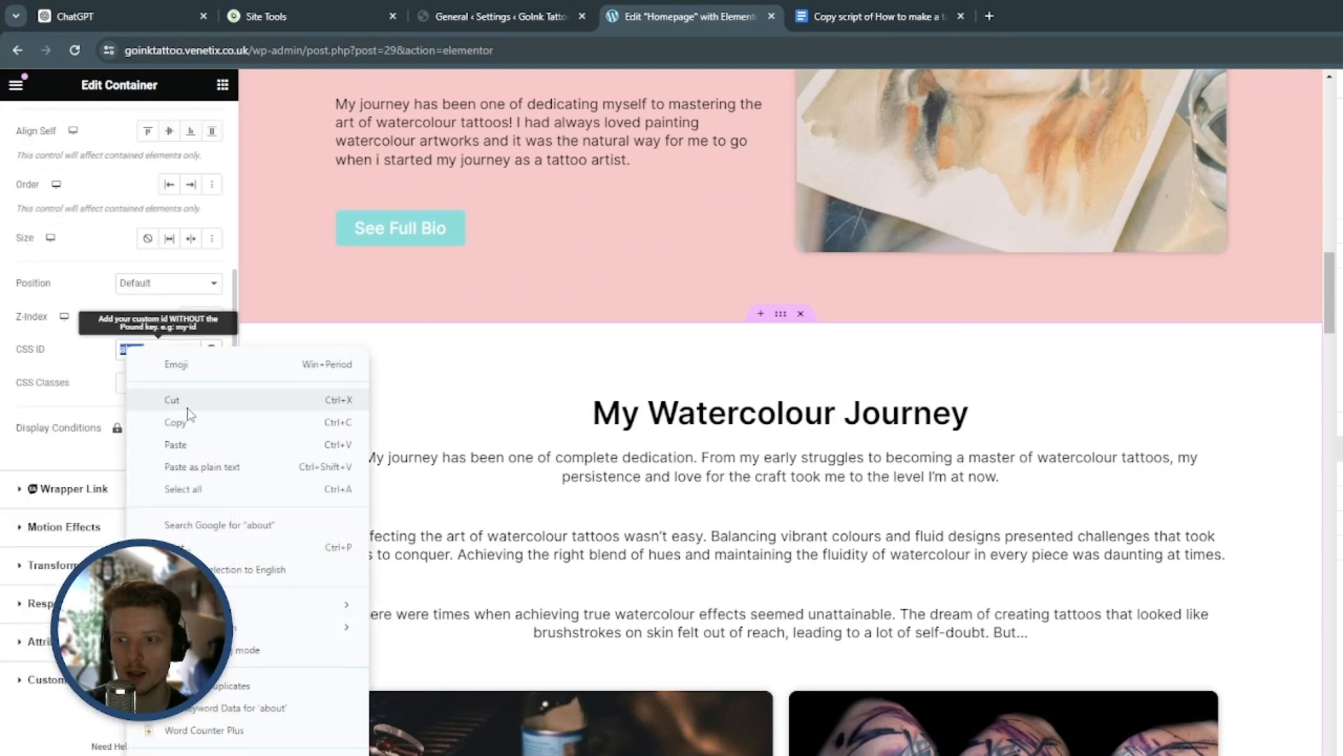
pyautogui.click(188, 421)
# Link the "See Full Bio" button to #about
pyautogui.scroll(3, 666, 463)
pyautogui.click(758, 463)
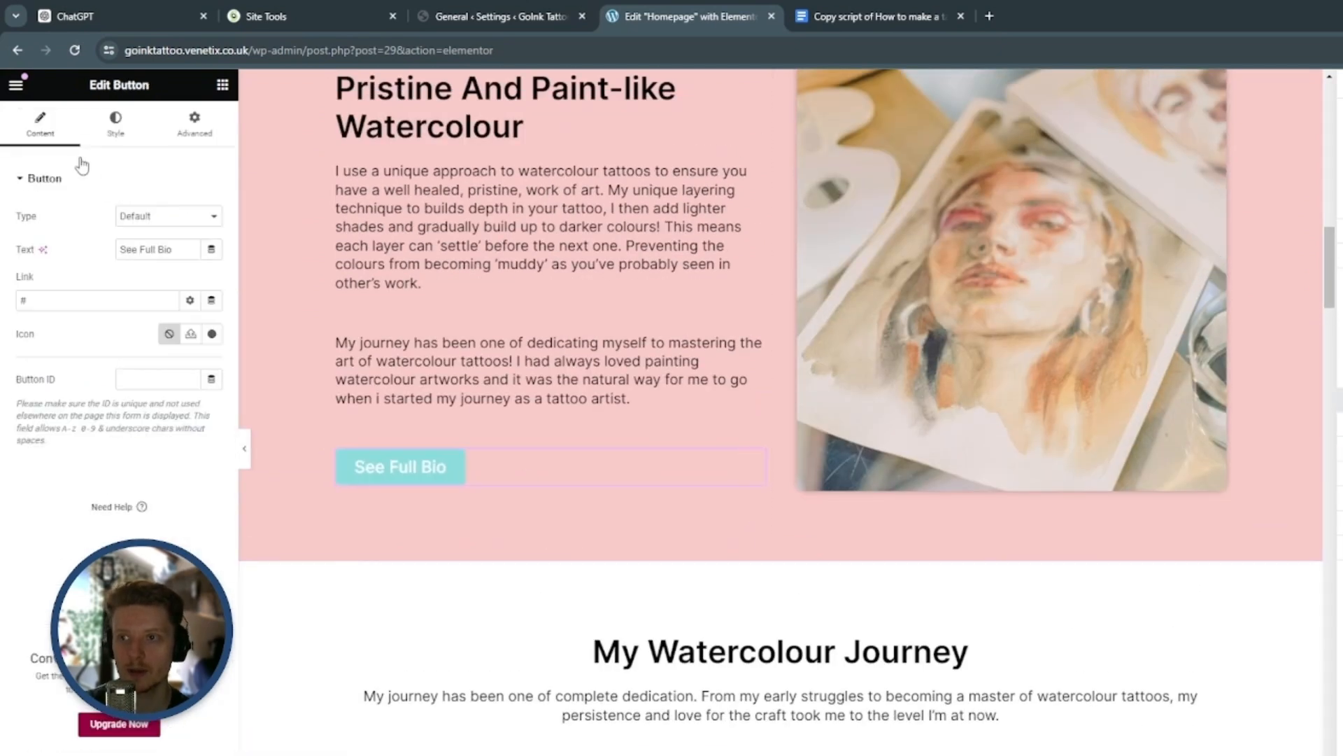
pyautogui.click(112, 296)
pyautogui.hotkey('ctrl', 'v')
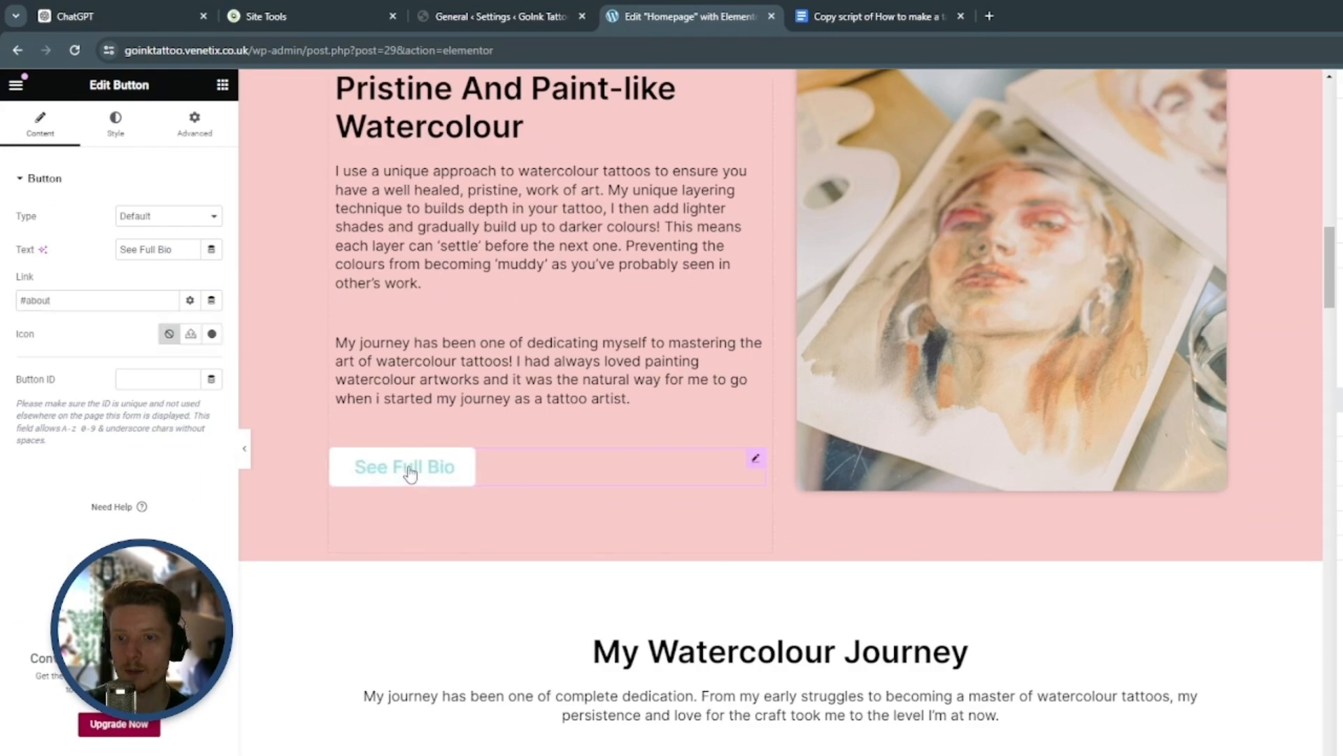
# Link the "Transform your body into a beautiful watercolour painting today!" button to #BookNow and test the jump
pyautogui.scroll(-5, 282, 410)
pyautogui.scroll(-5, 322, 398)
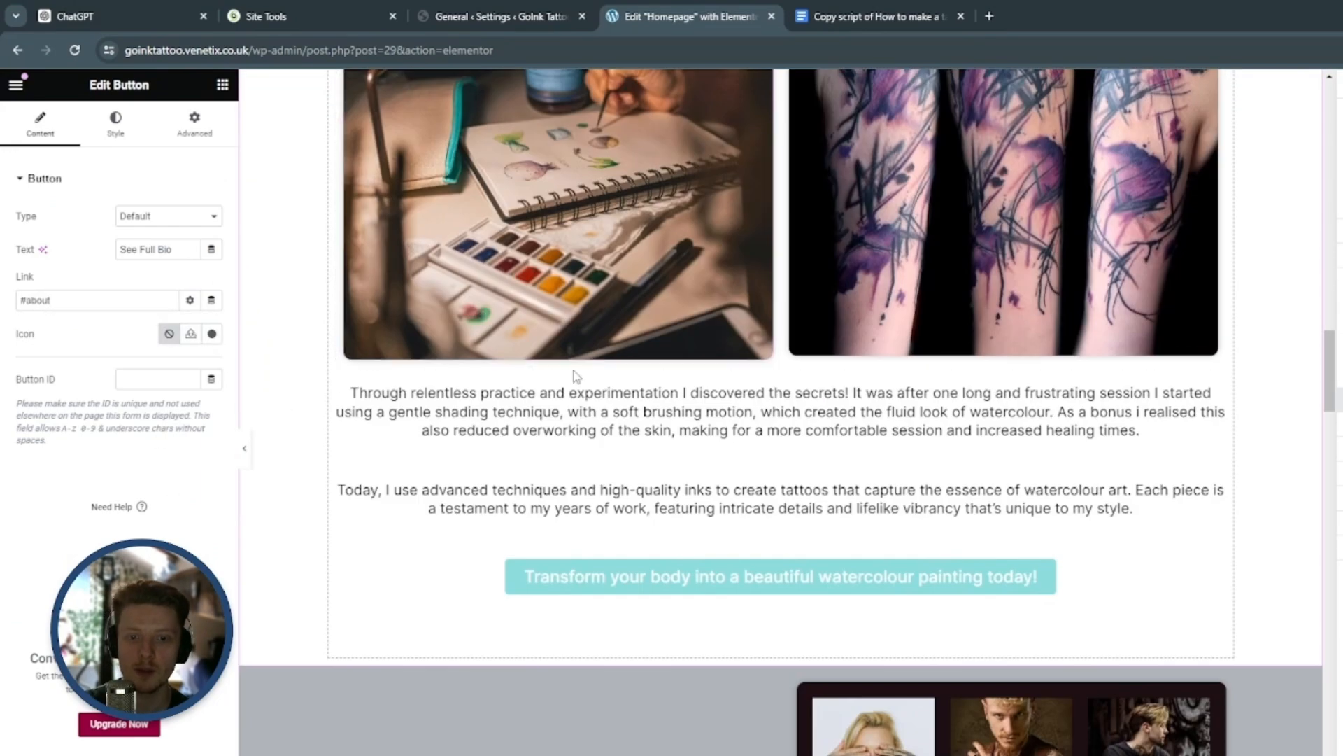
pyautogui.click(1217, 573)
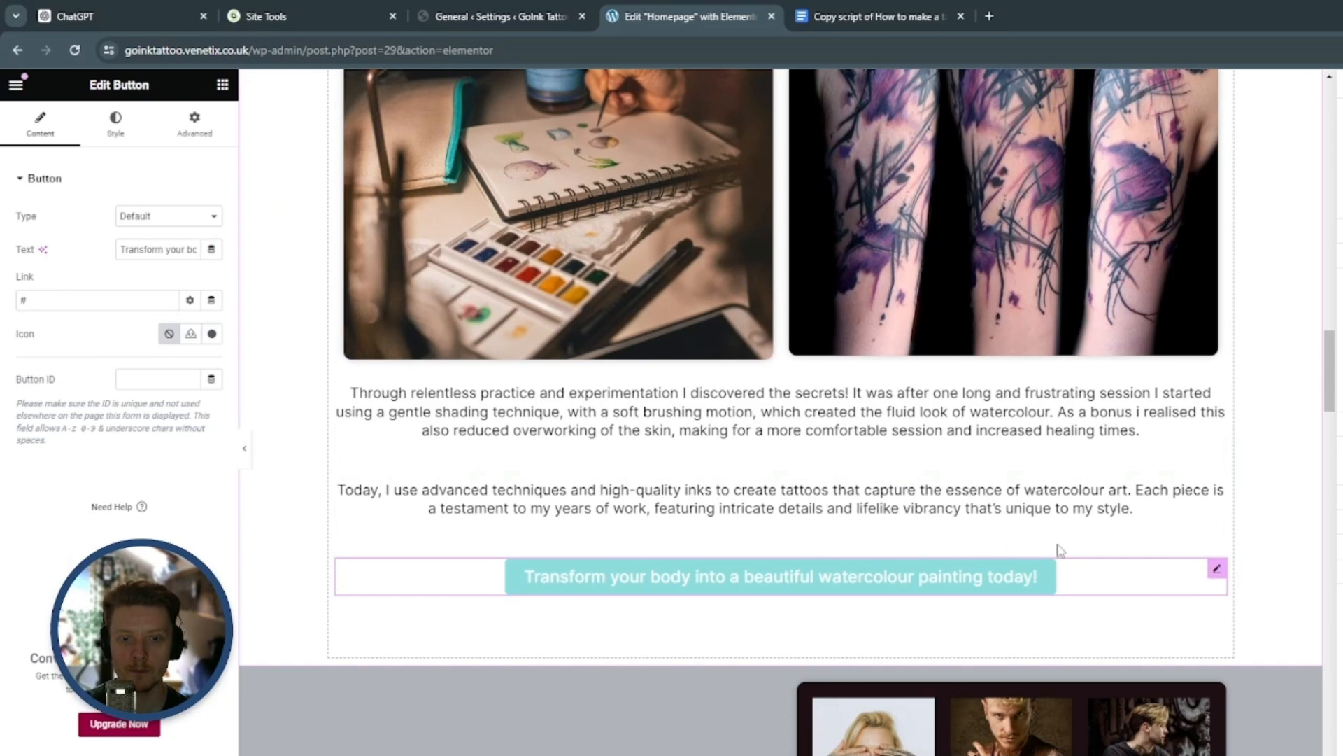
pyautogui.click(195, 123)
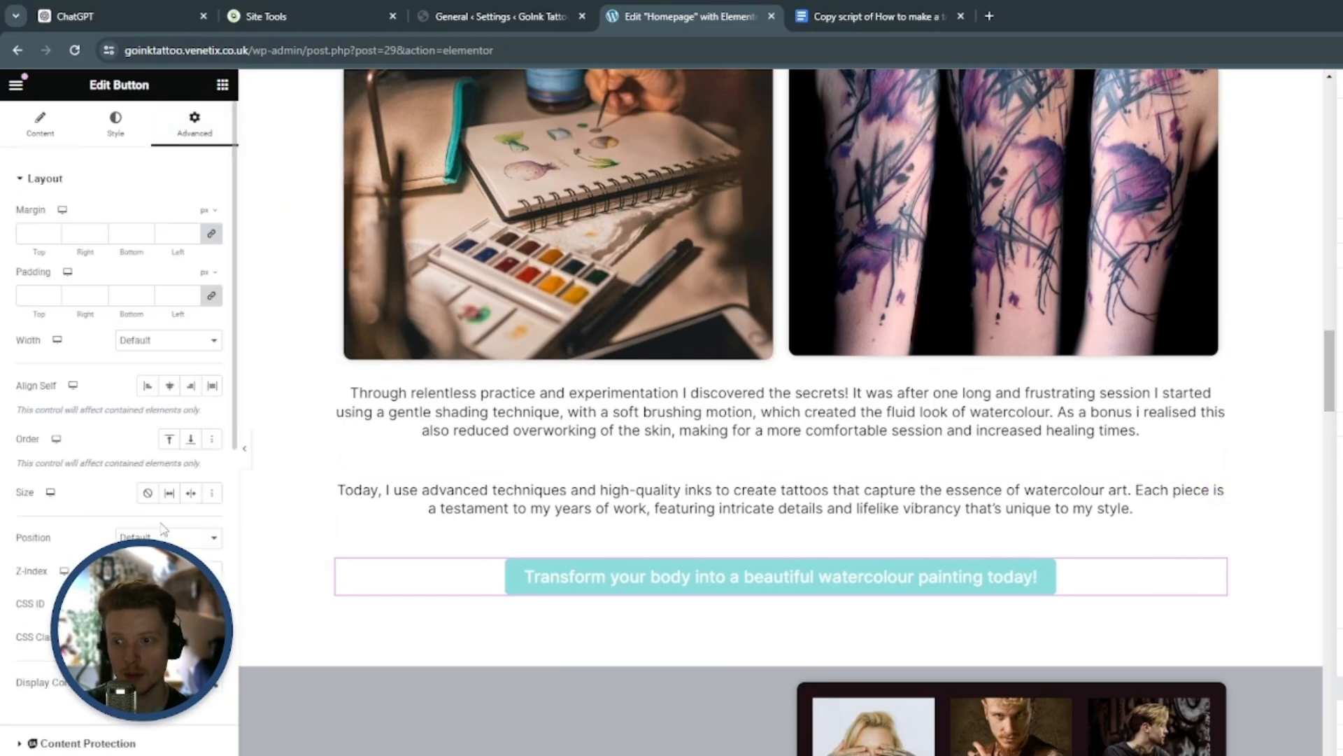
pyautogui.click(40, 124)
pyautogui.write('BookNow')
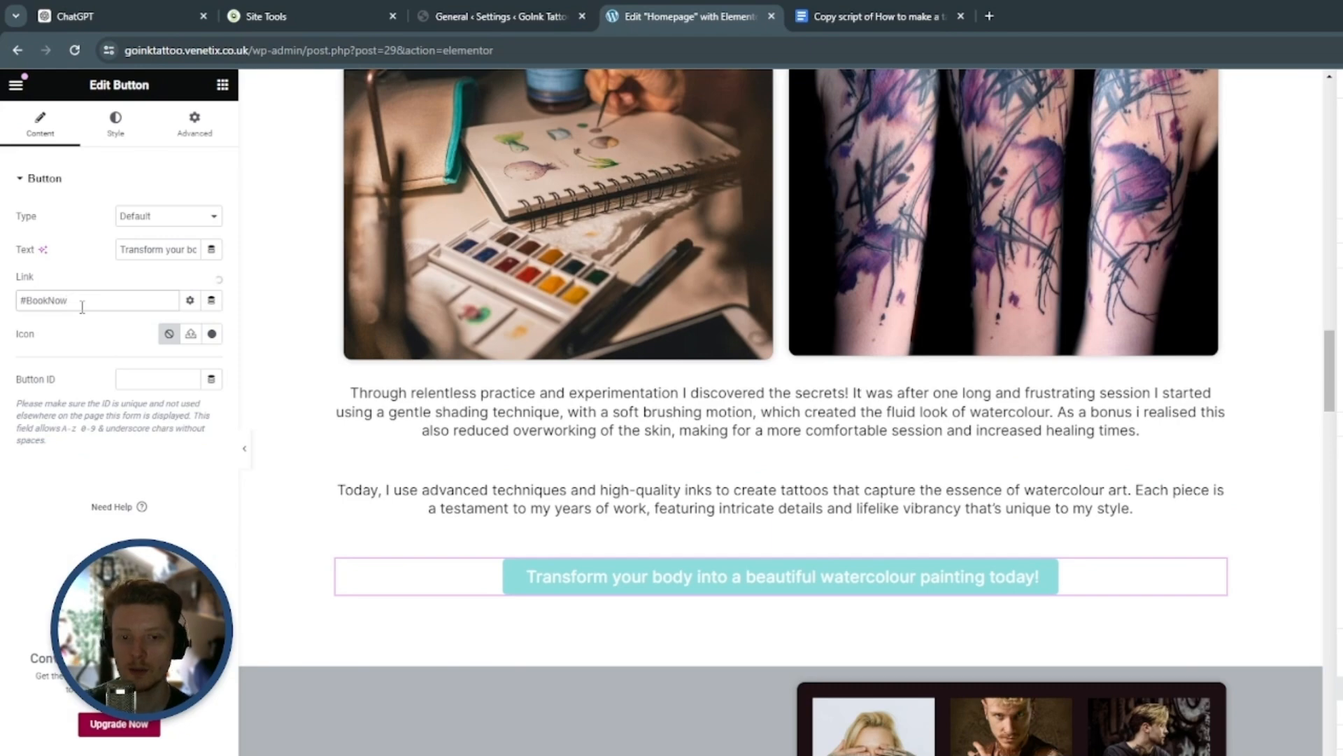
pyautogui.click(174, 513)
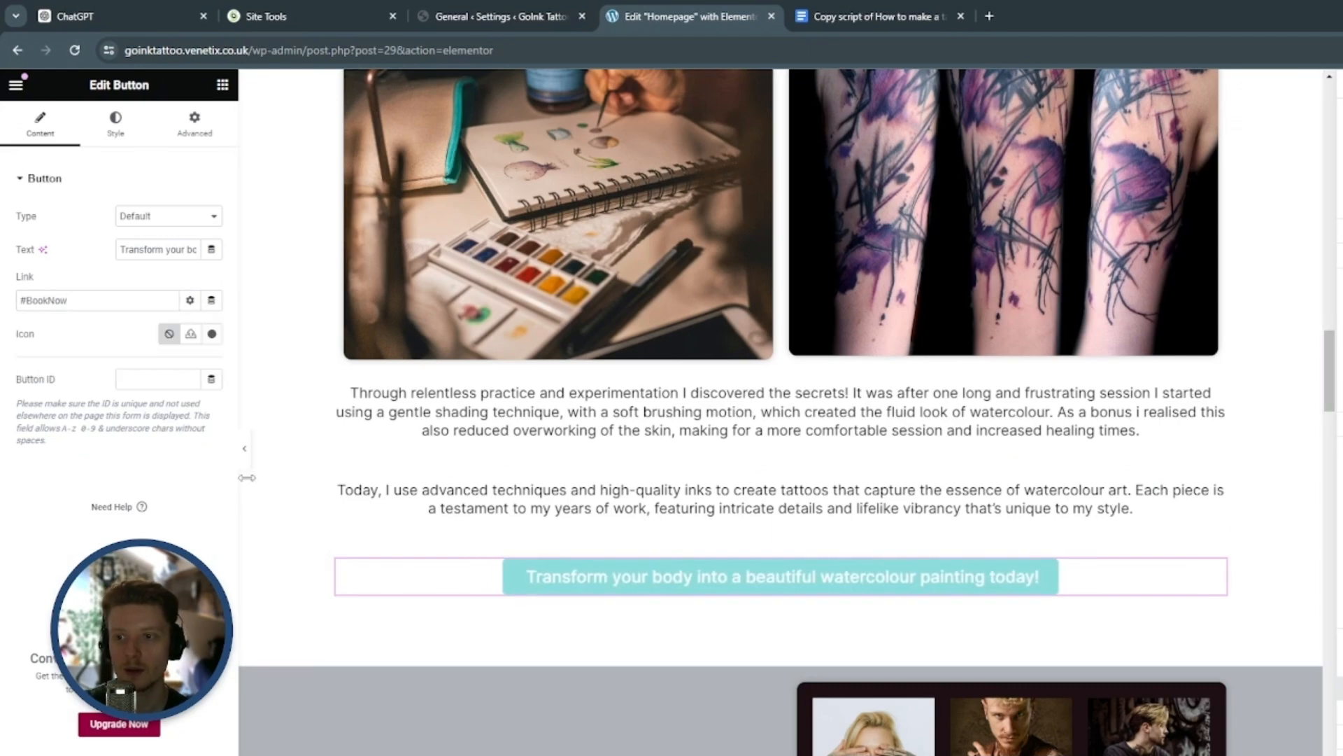
pyautogui.click(639, 579)
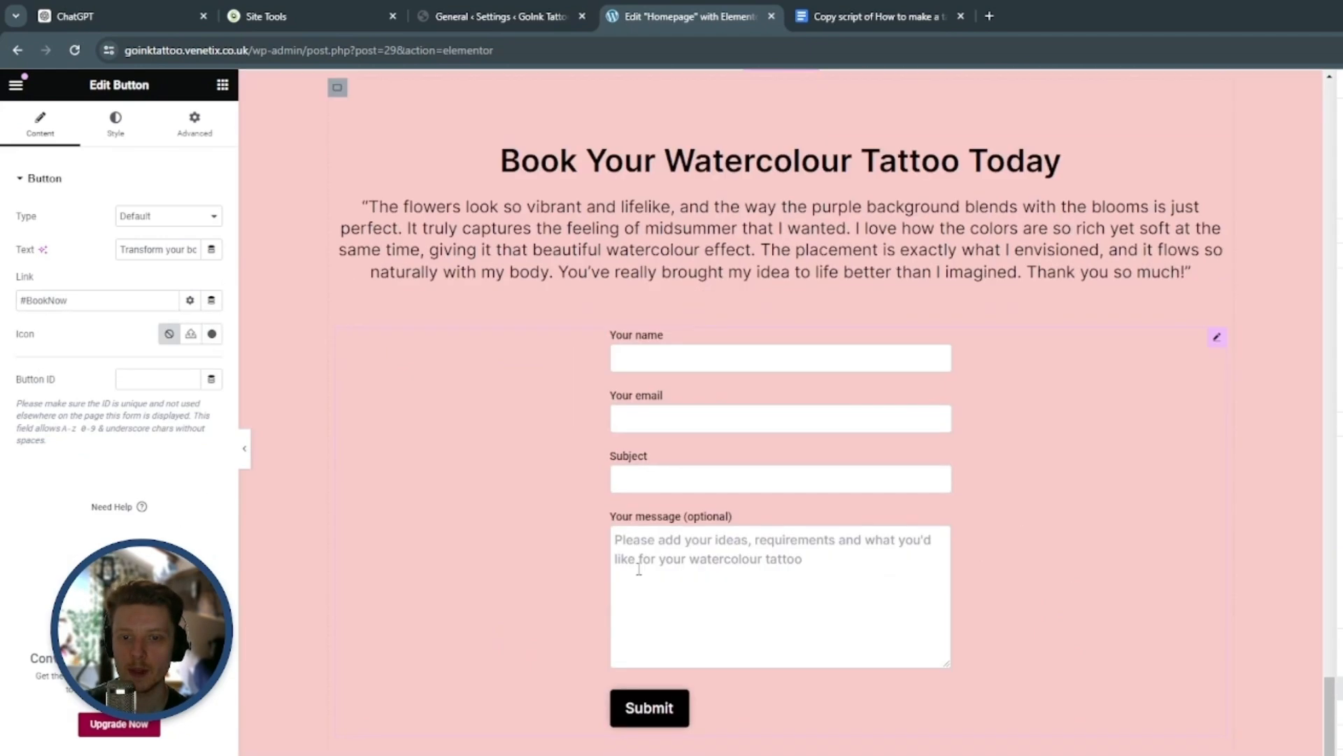
# Link the "Click Here To Book With Me" button under My Booking Process to #BookNow and test it
pyautogui.scroll(15, 638, 568)
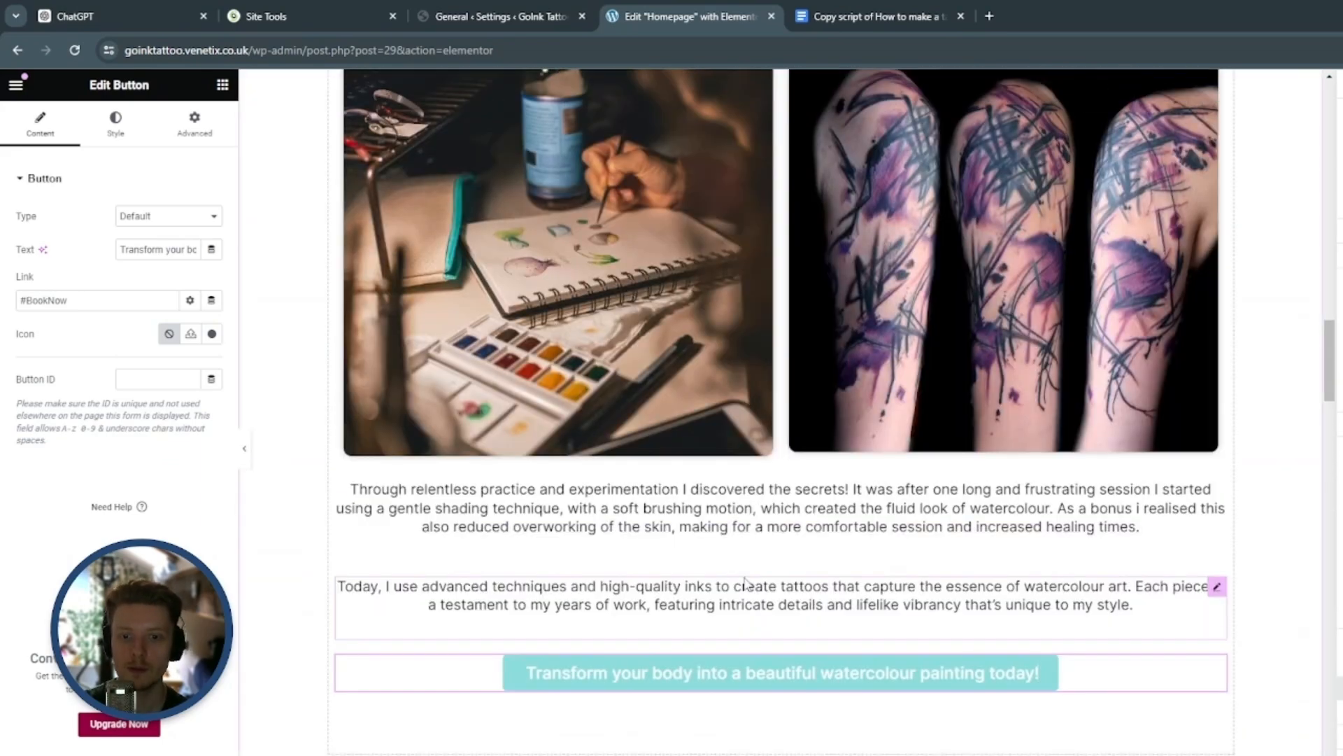
pyautogui.scroll(-15, 745, 580)
pyautogui.click(1215, 509)
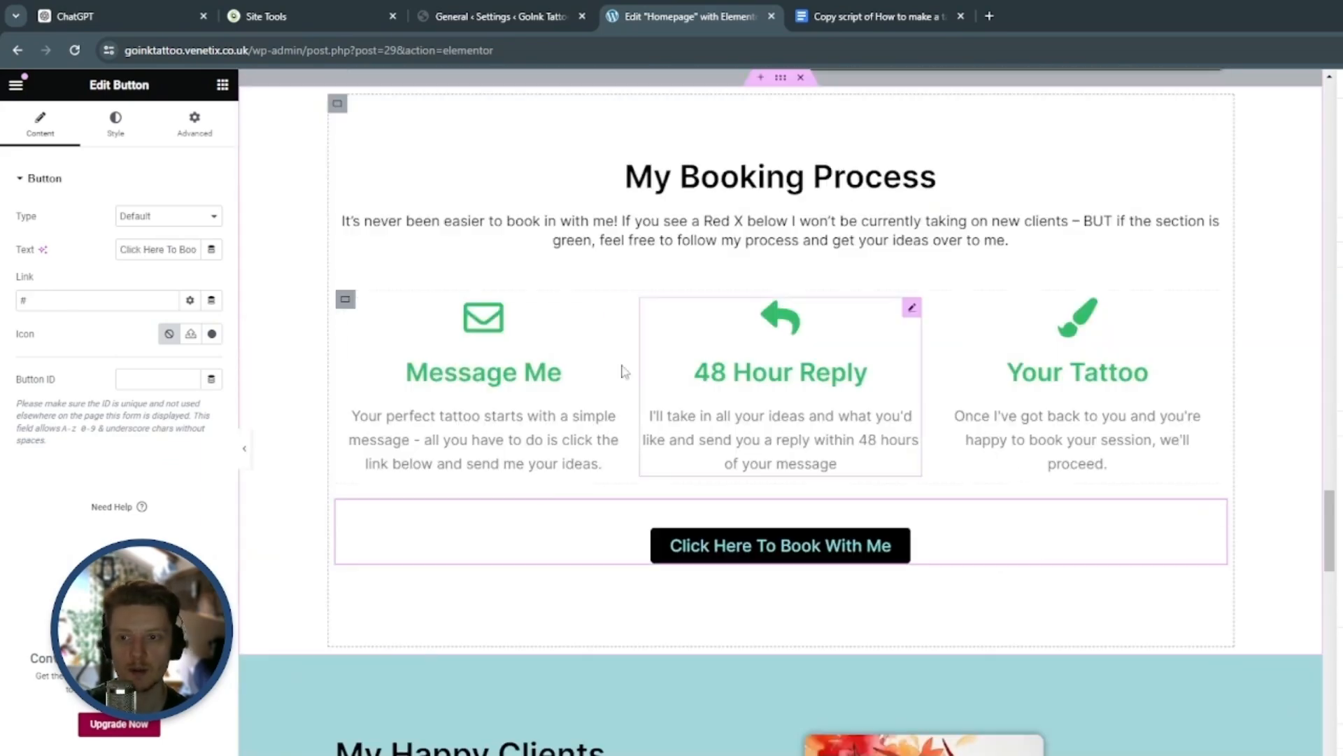
pyautogui.click(86, 302)
pyautogui.write('BookNow')
pyautogui.click(183, 533)
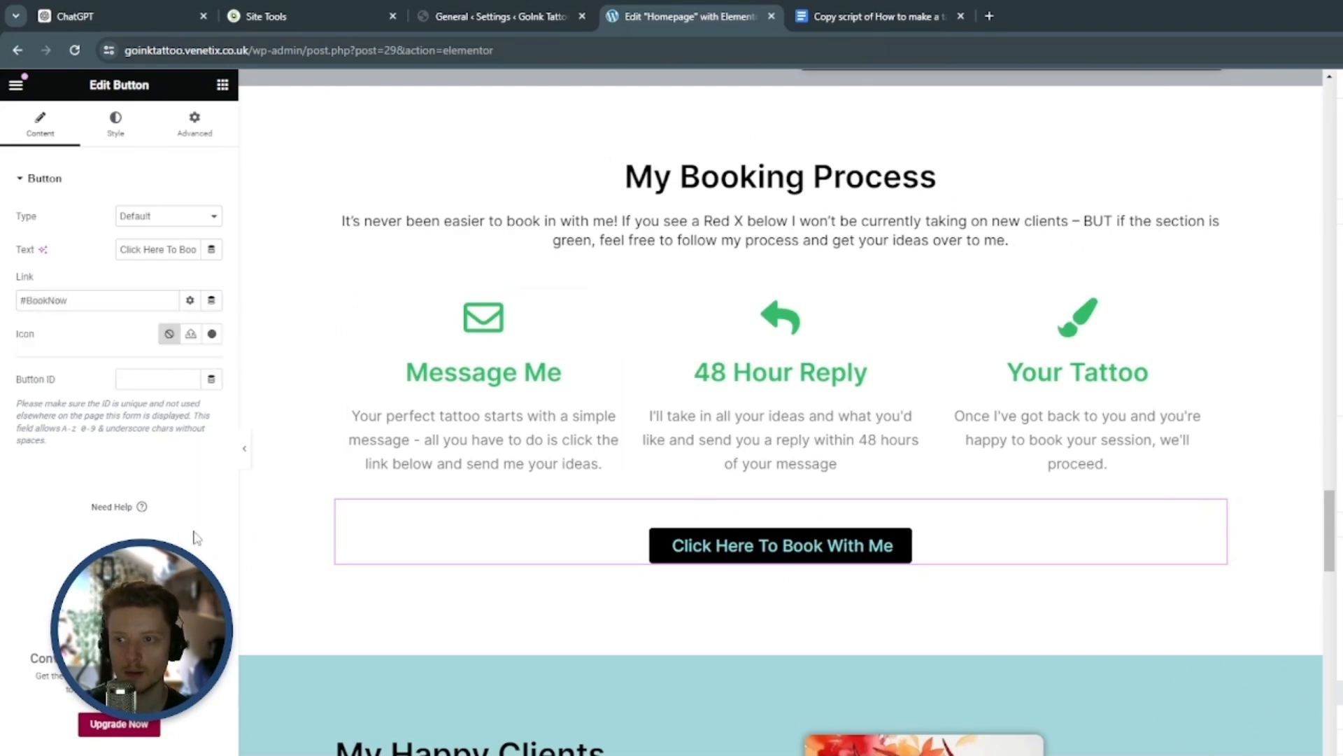
pyautogui.click(640, 547)
# Review the homepage from the map section down to the footer and exit the Elementor editor to the WordPress Pages list
pyautogui.scroll(15, 681, 497)
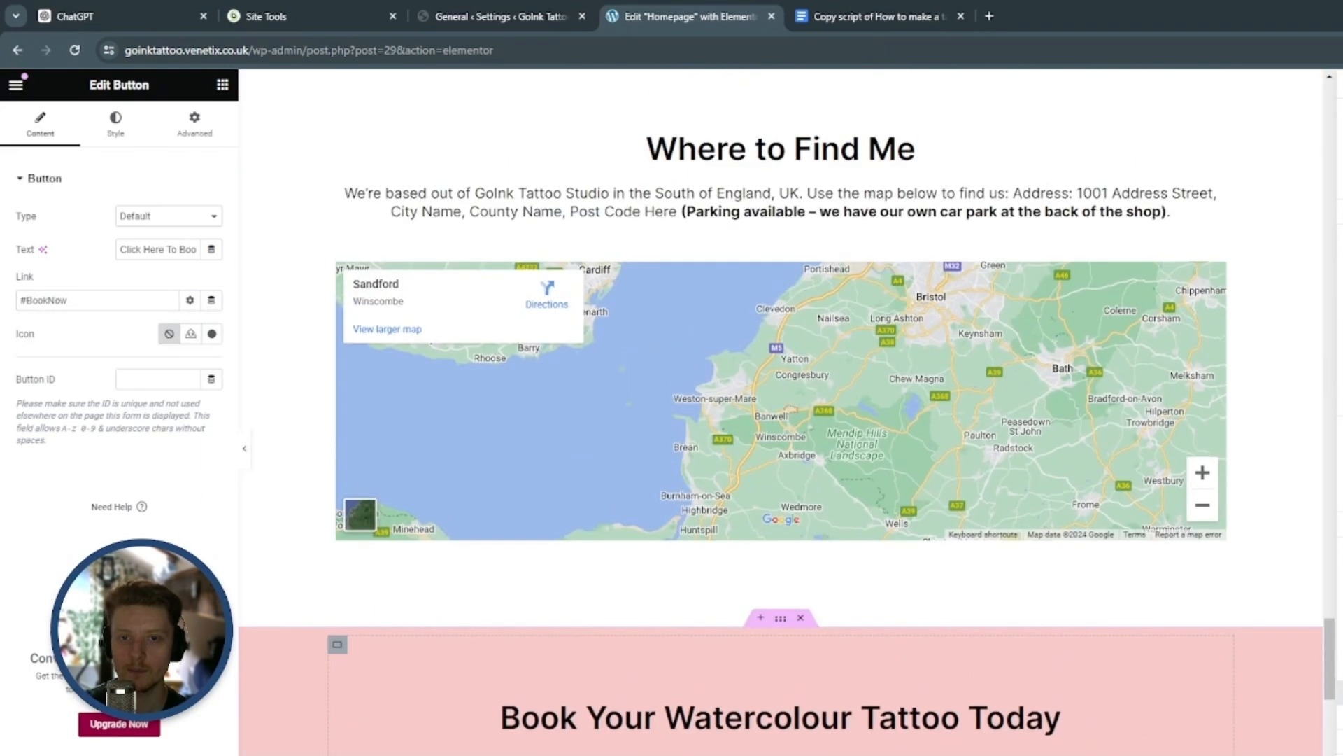
pyautogui.scroll(-8, 679, 493)
pyautogui.scroll(-13, 709, 363)
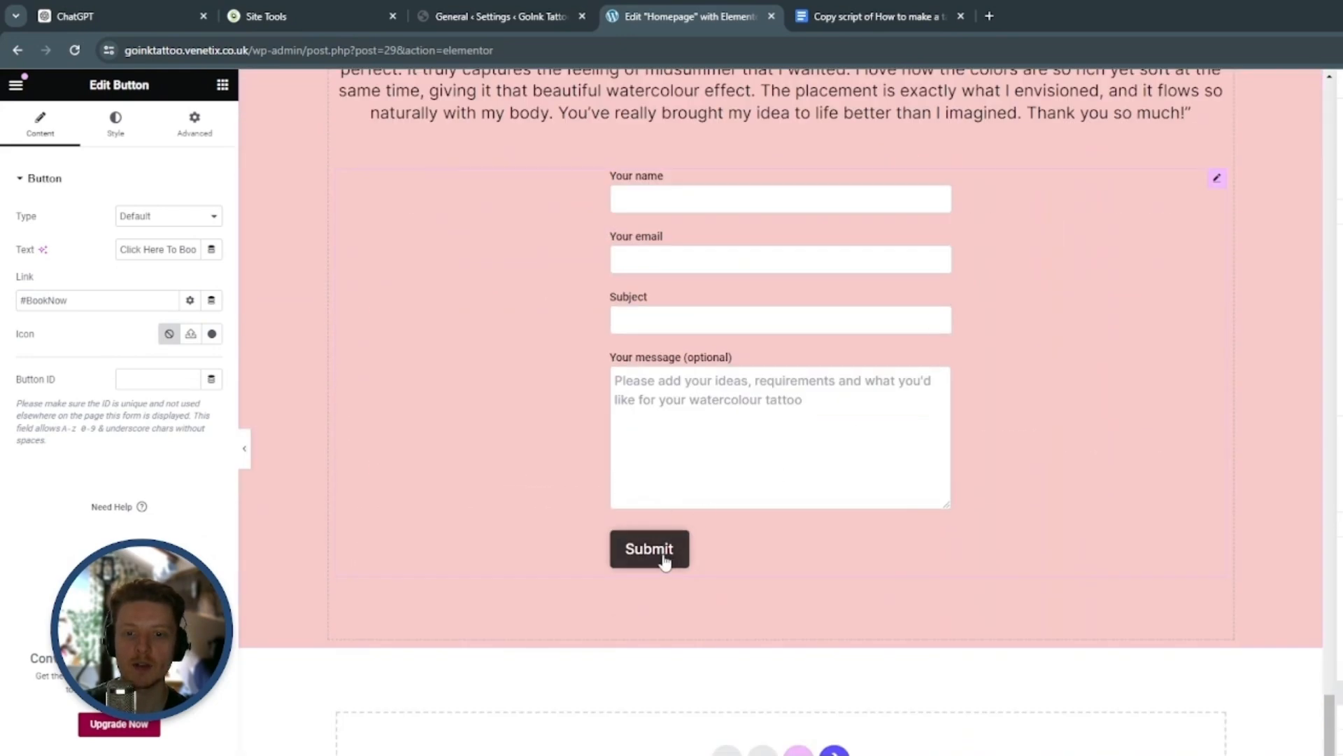
pyautogui.scroll(-5, 952, 530)
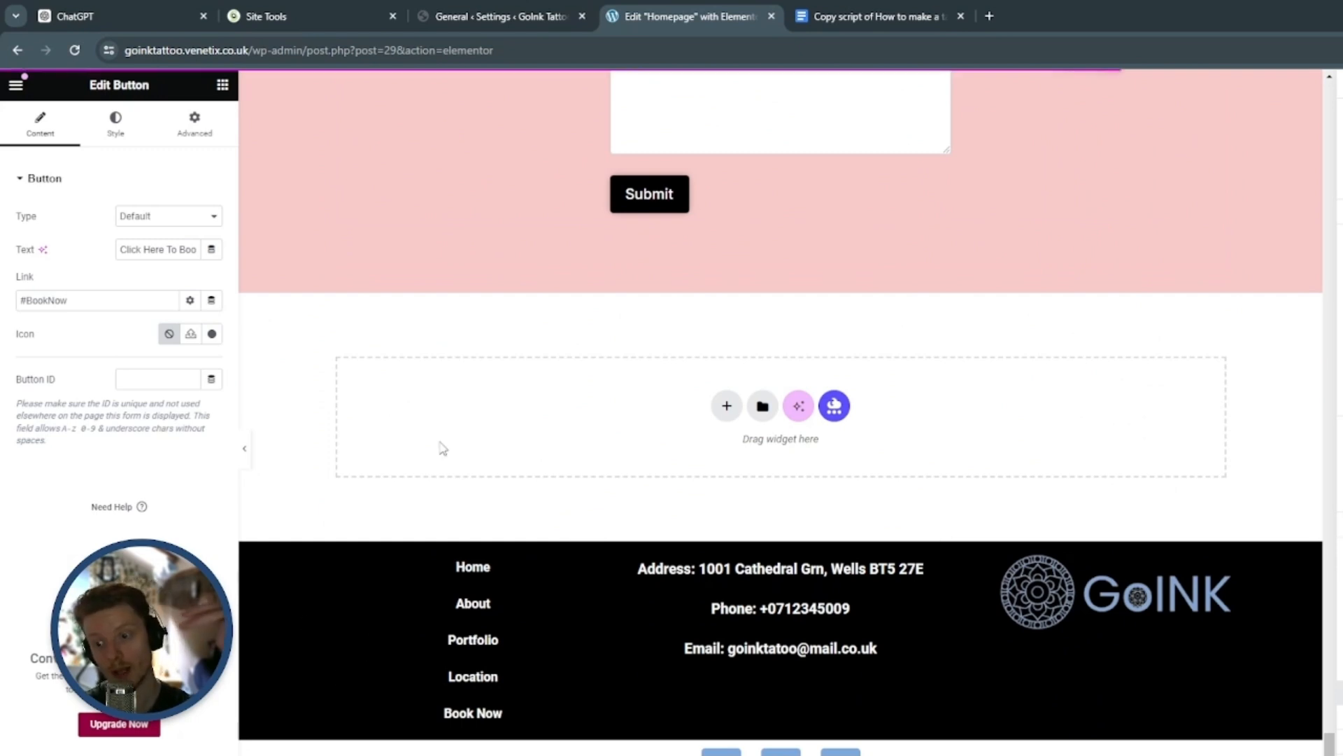
pyautogui.click(18, 87)
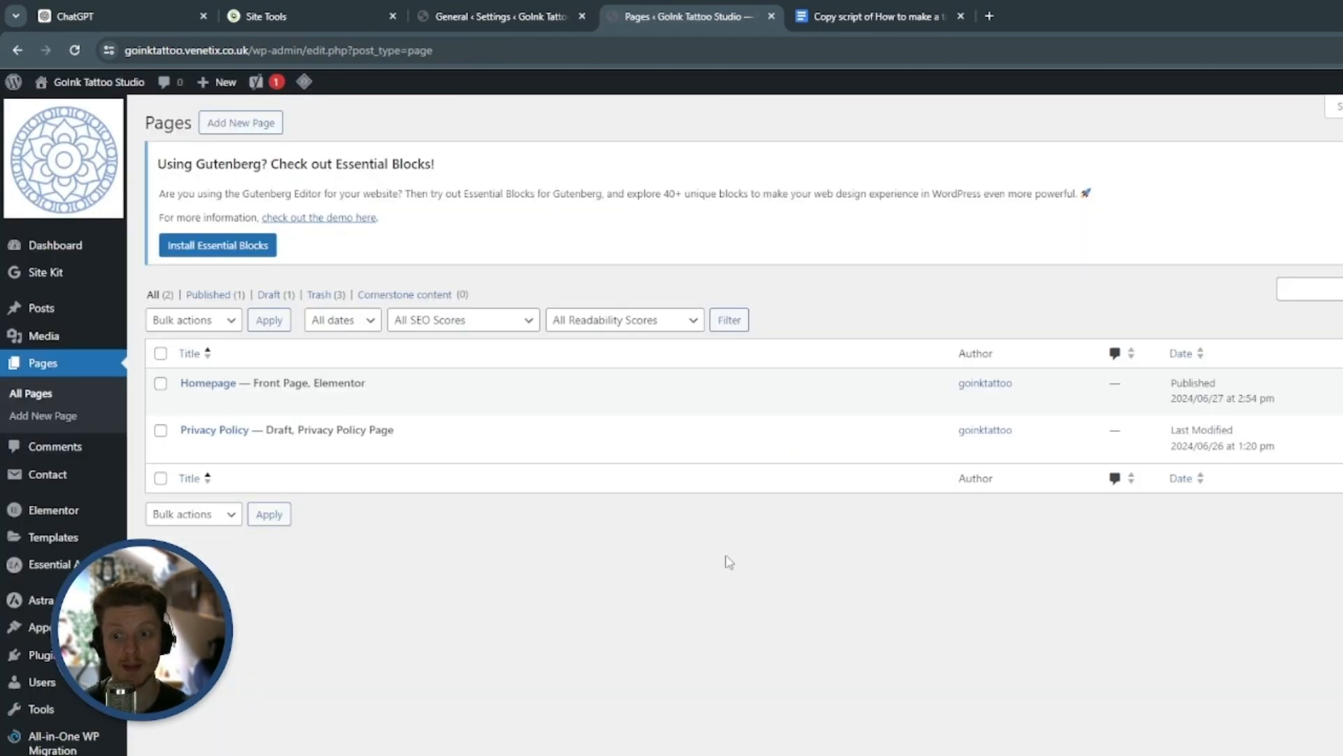